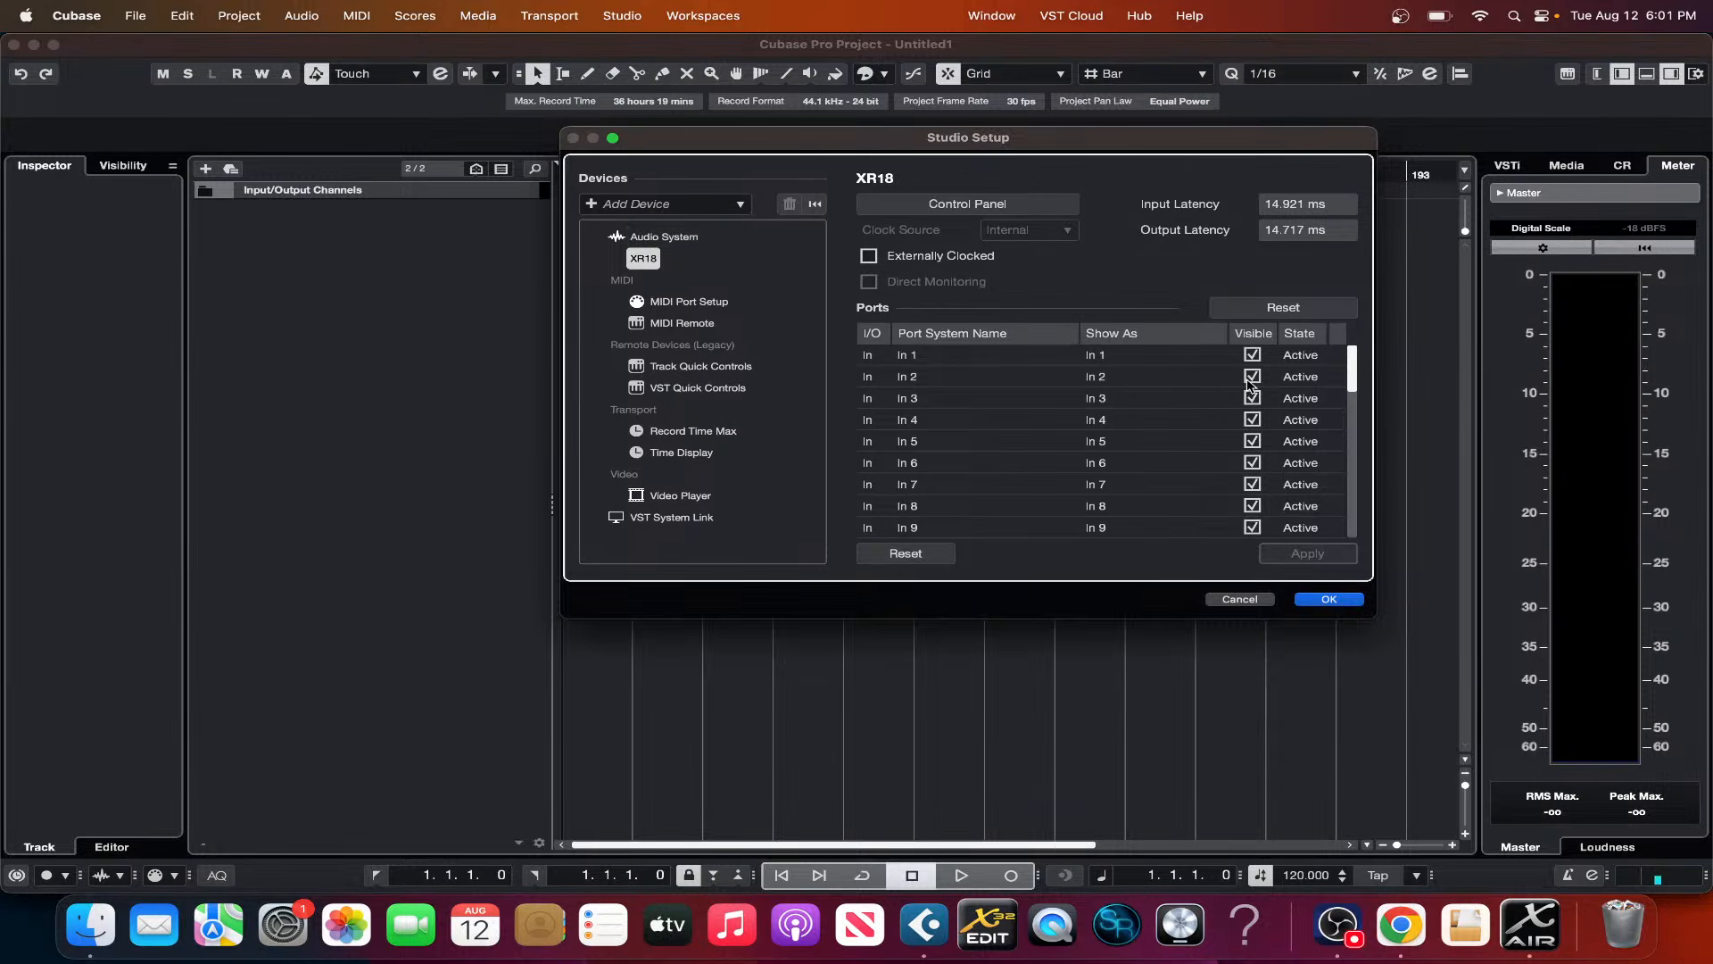
- Check the XR18's buffer size in its device control panel and close the studio setup
click(1020, 205)
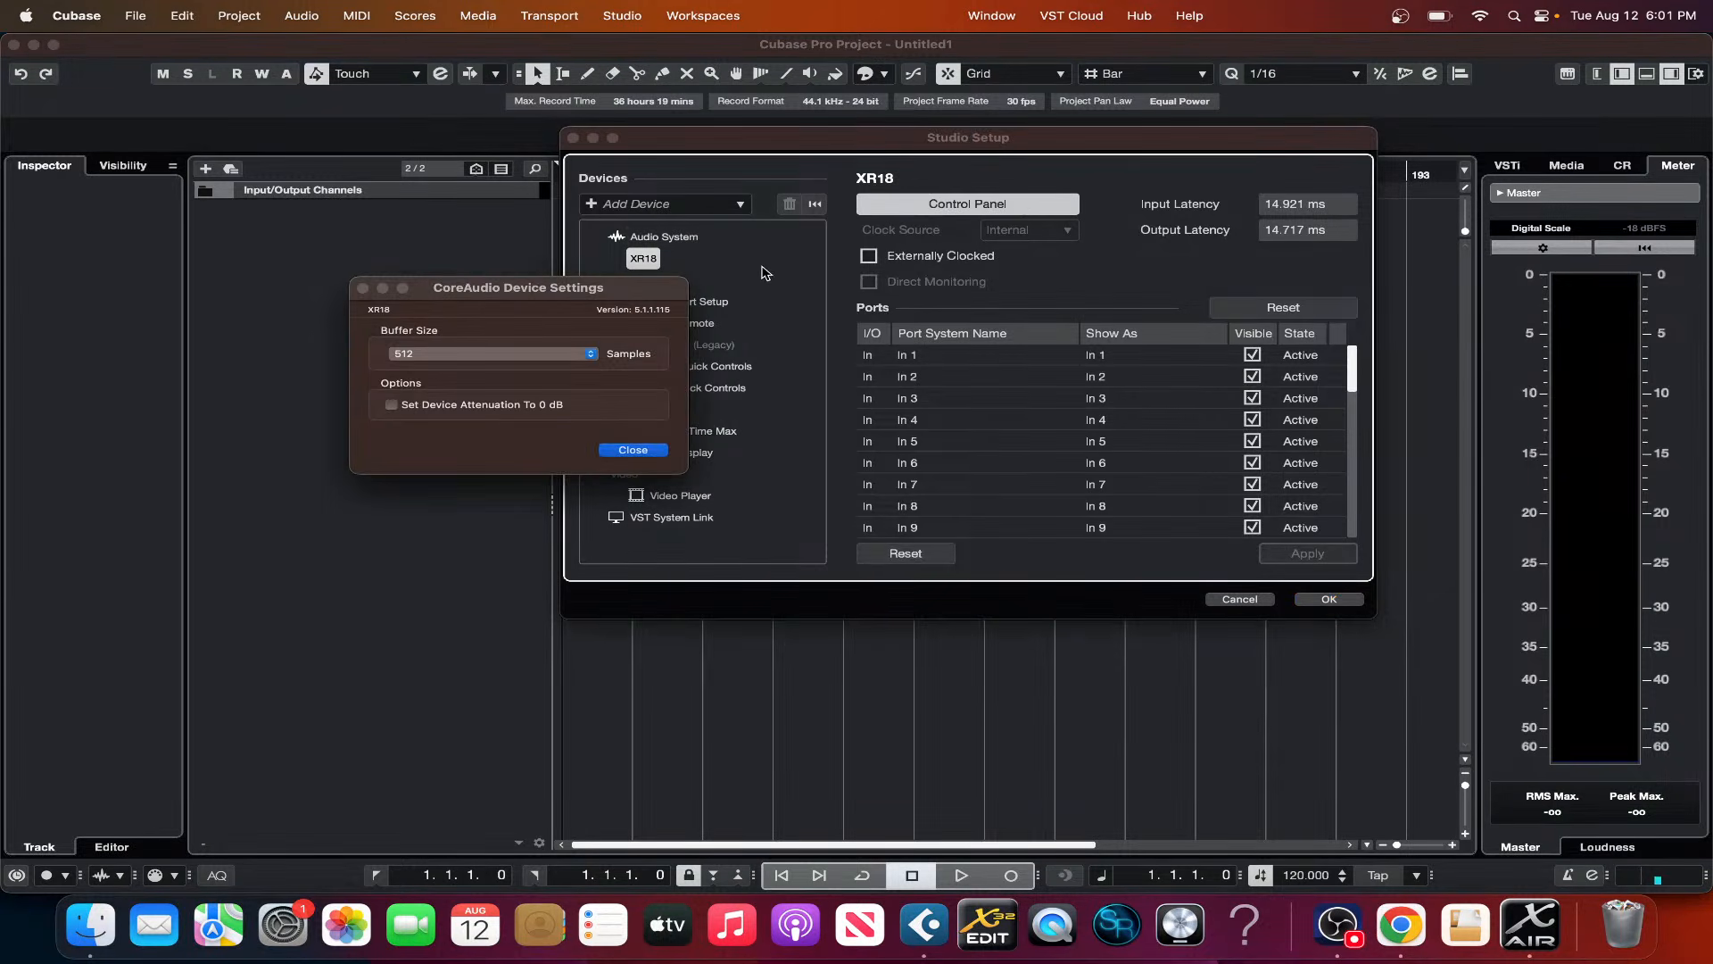
click(620, 451)
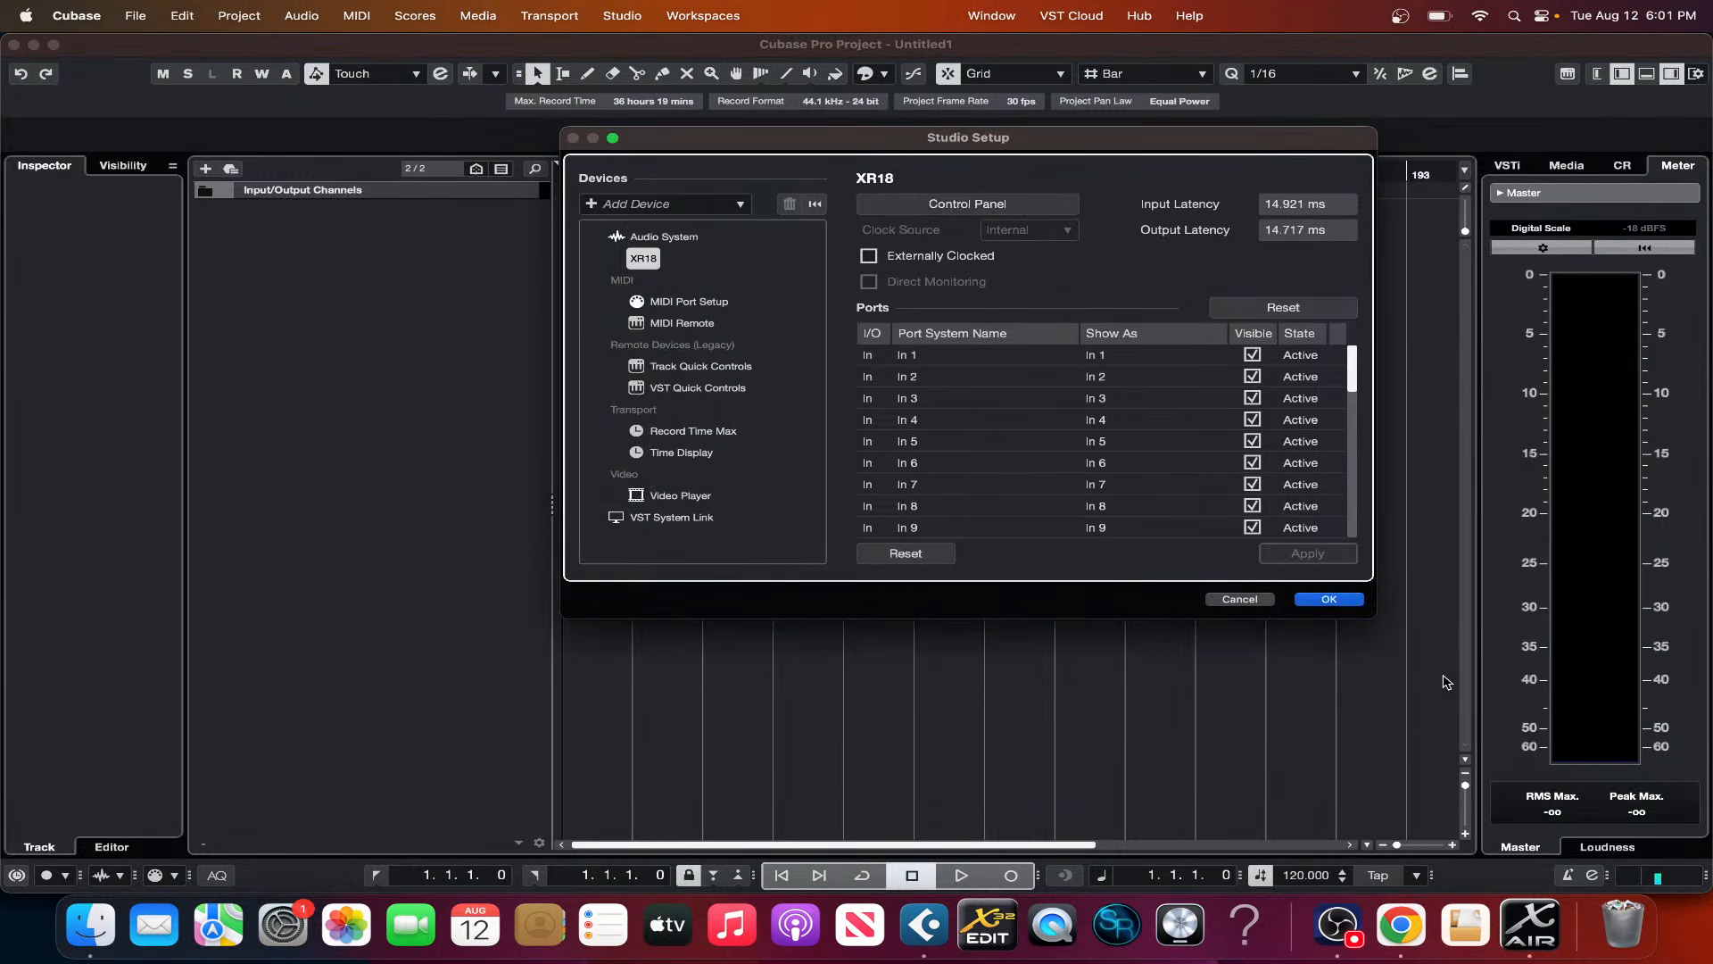
click(1353, 603)
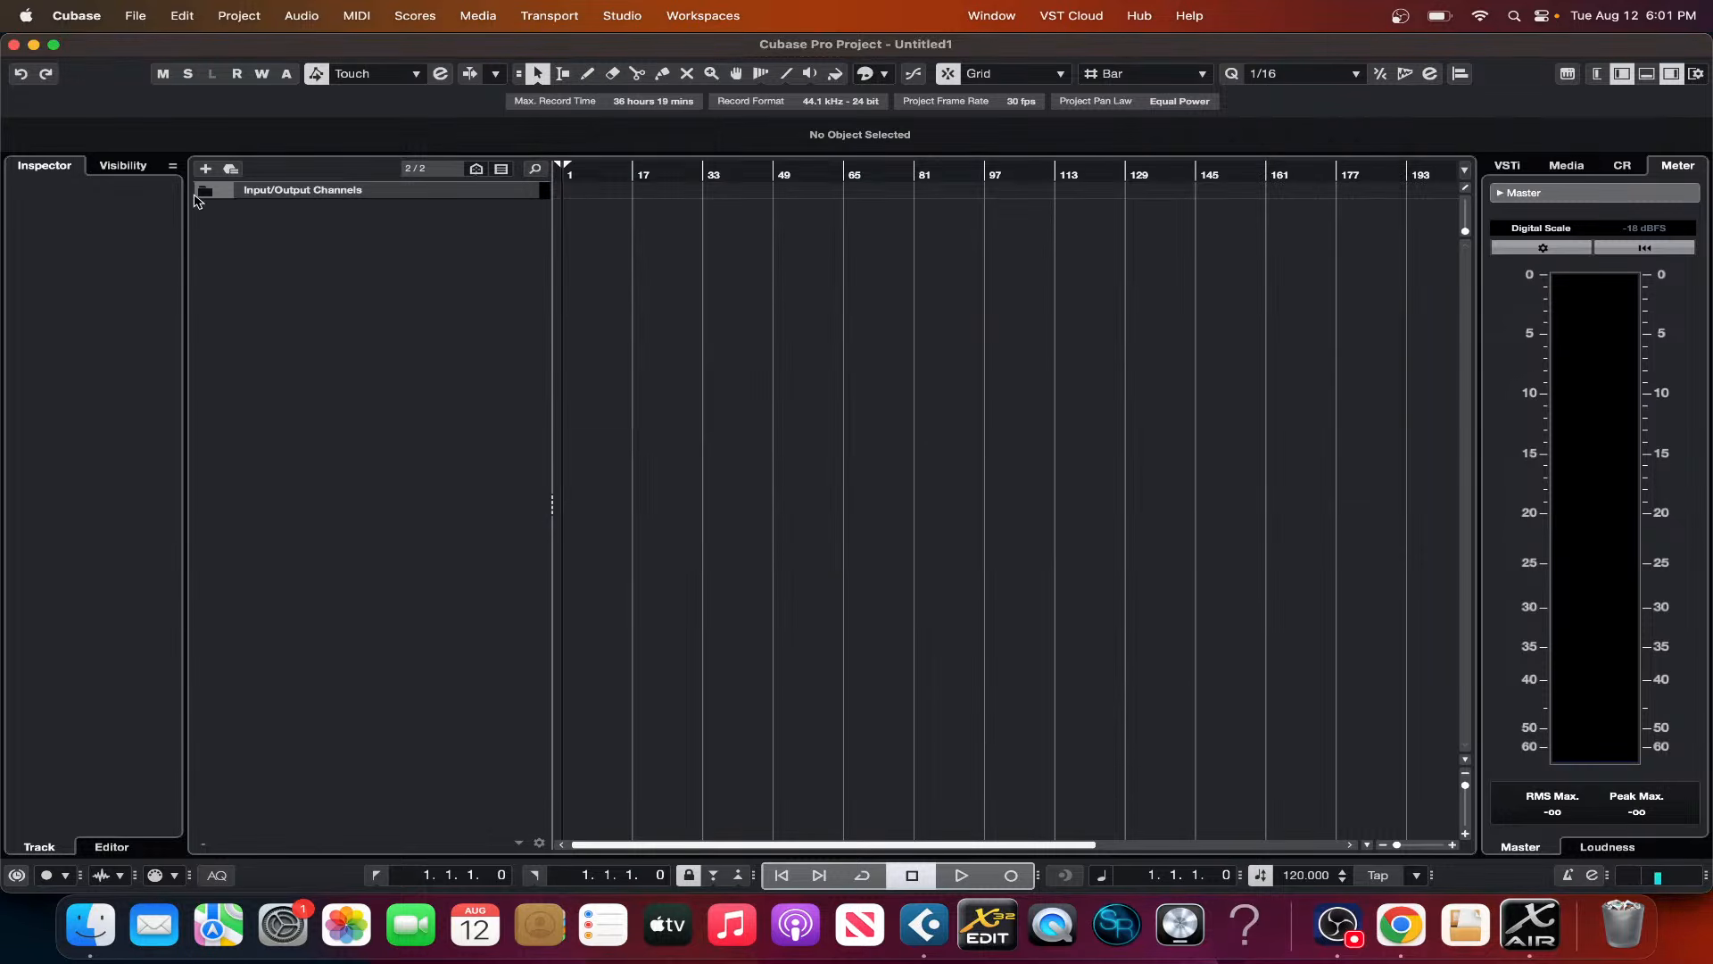
- In the Audio Connections inputs, replace the Stereo In bus with six mono buses on the XR18
right_click(282, 230)
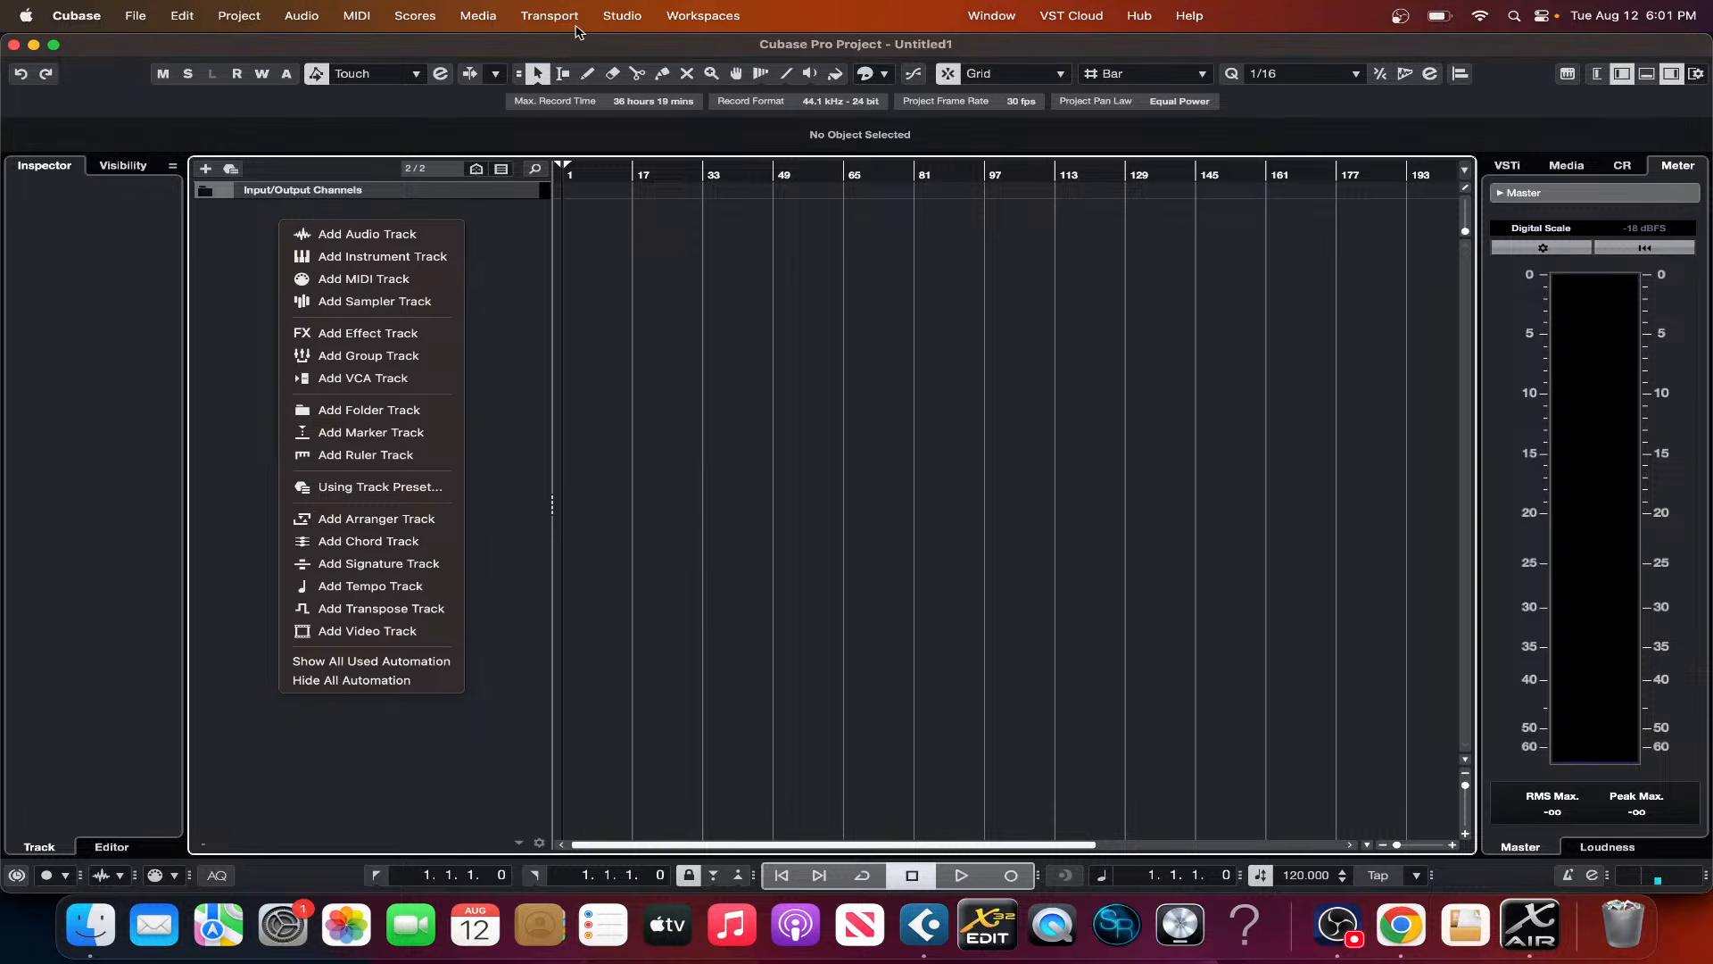
click(624, 18)
click(626, 21)
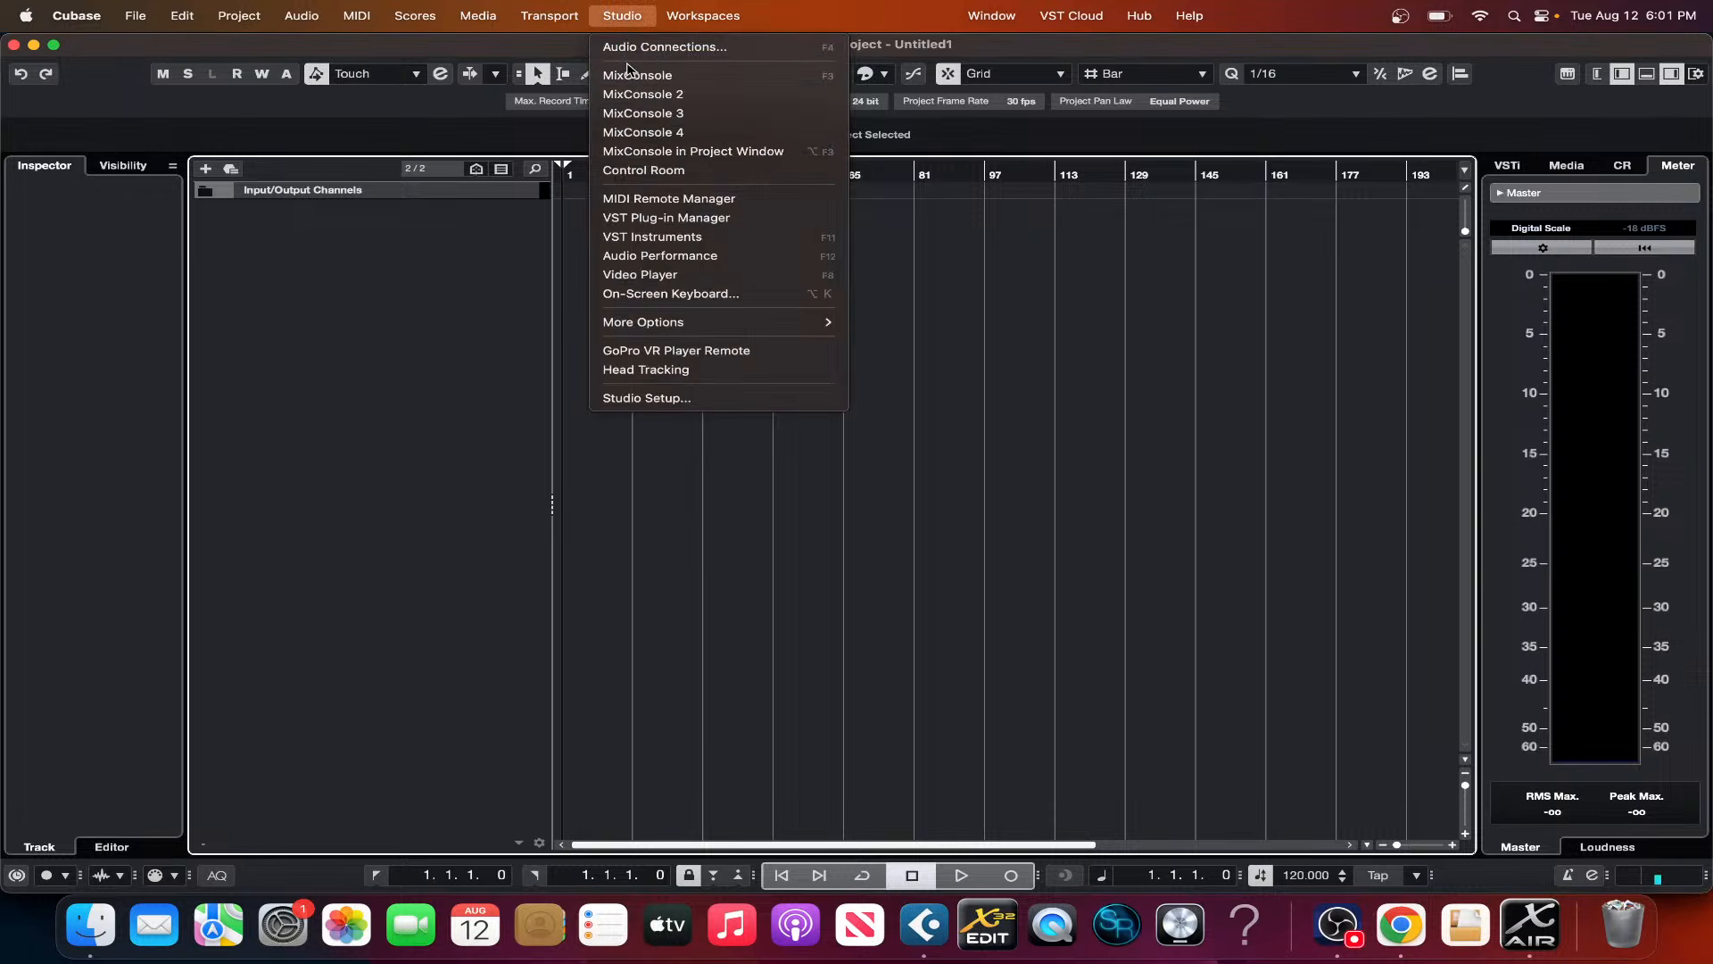
click(627, 58)
click(616, 26)
click(657, 49)
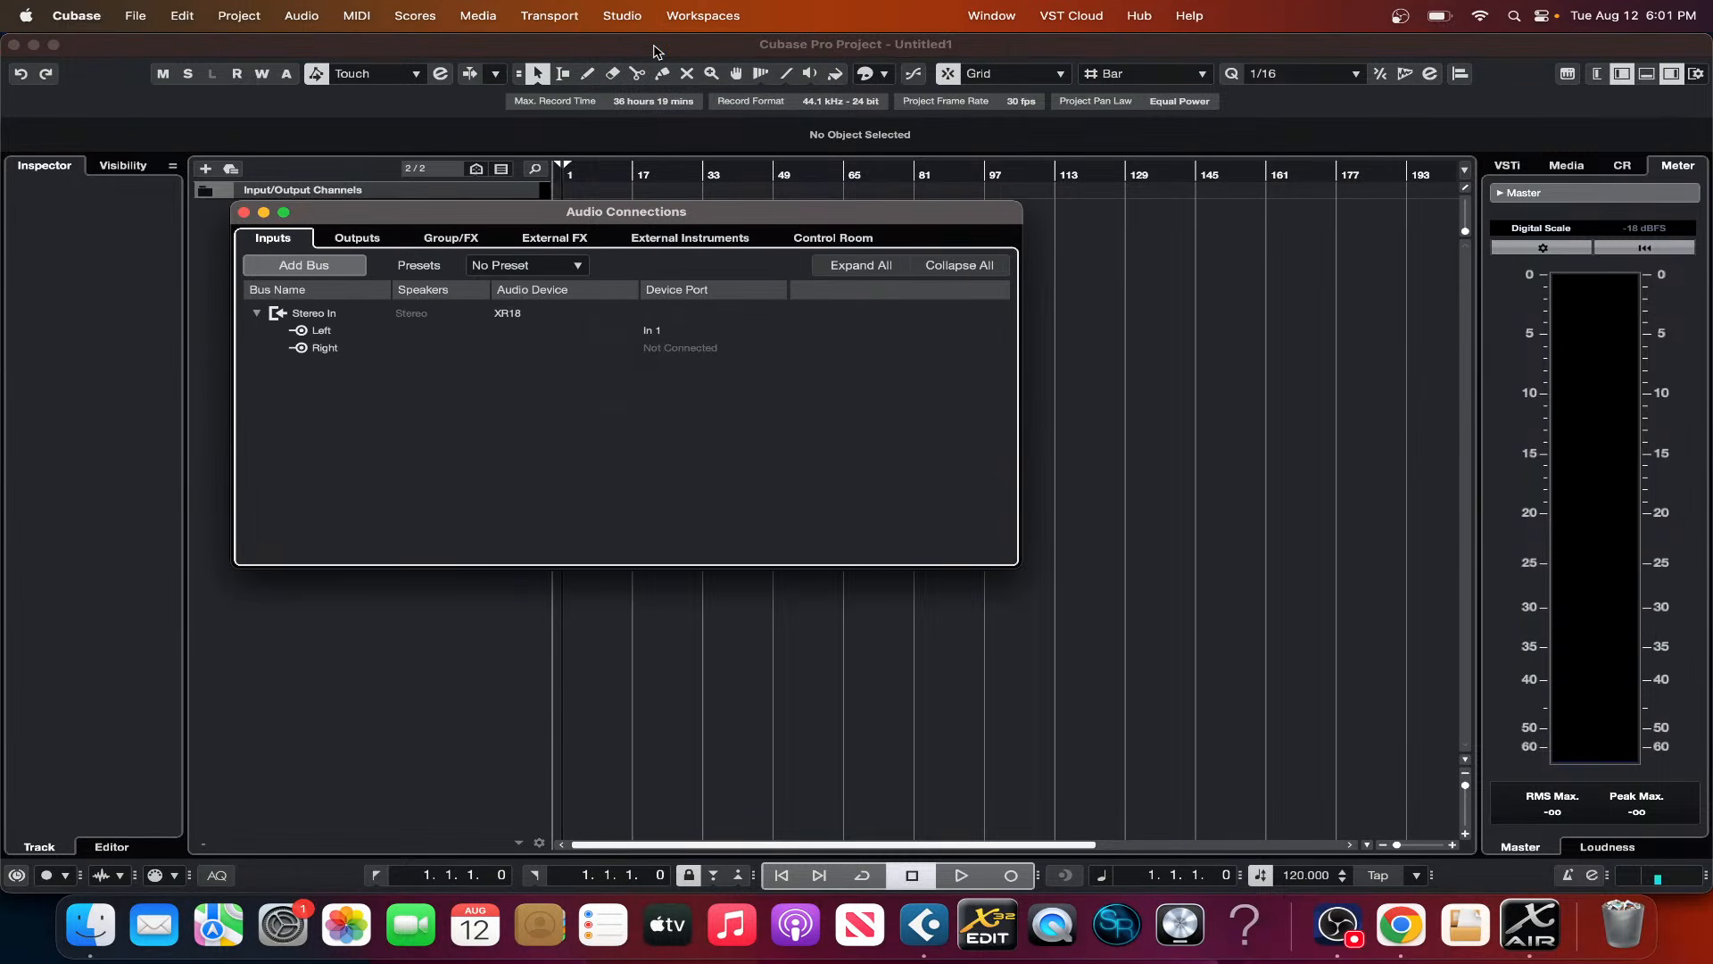
click(506, 266)
click(334, 404)
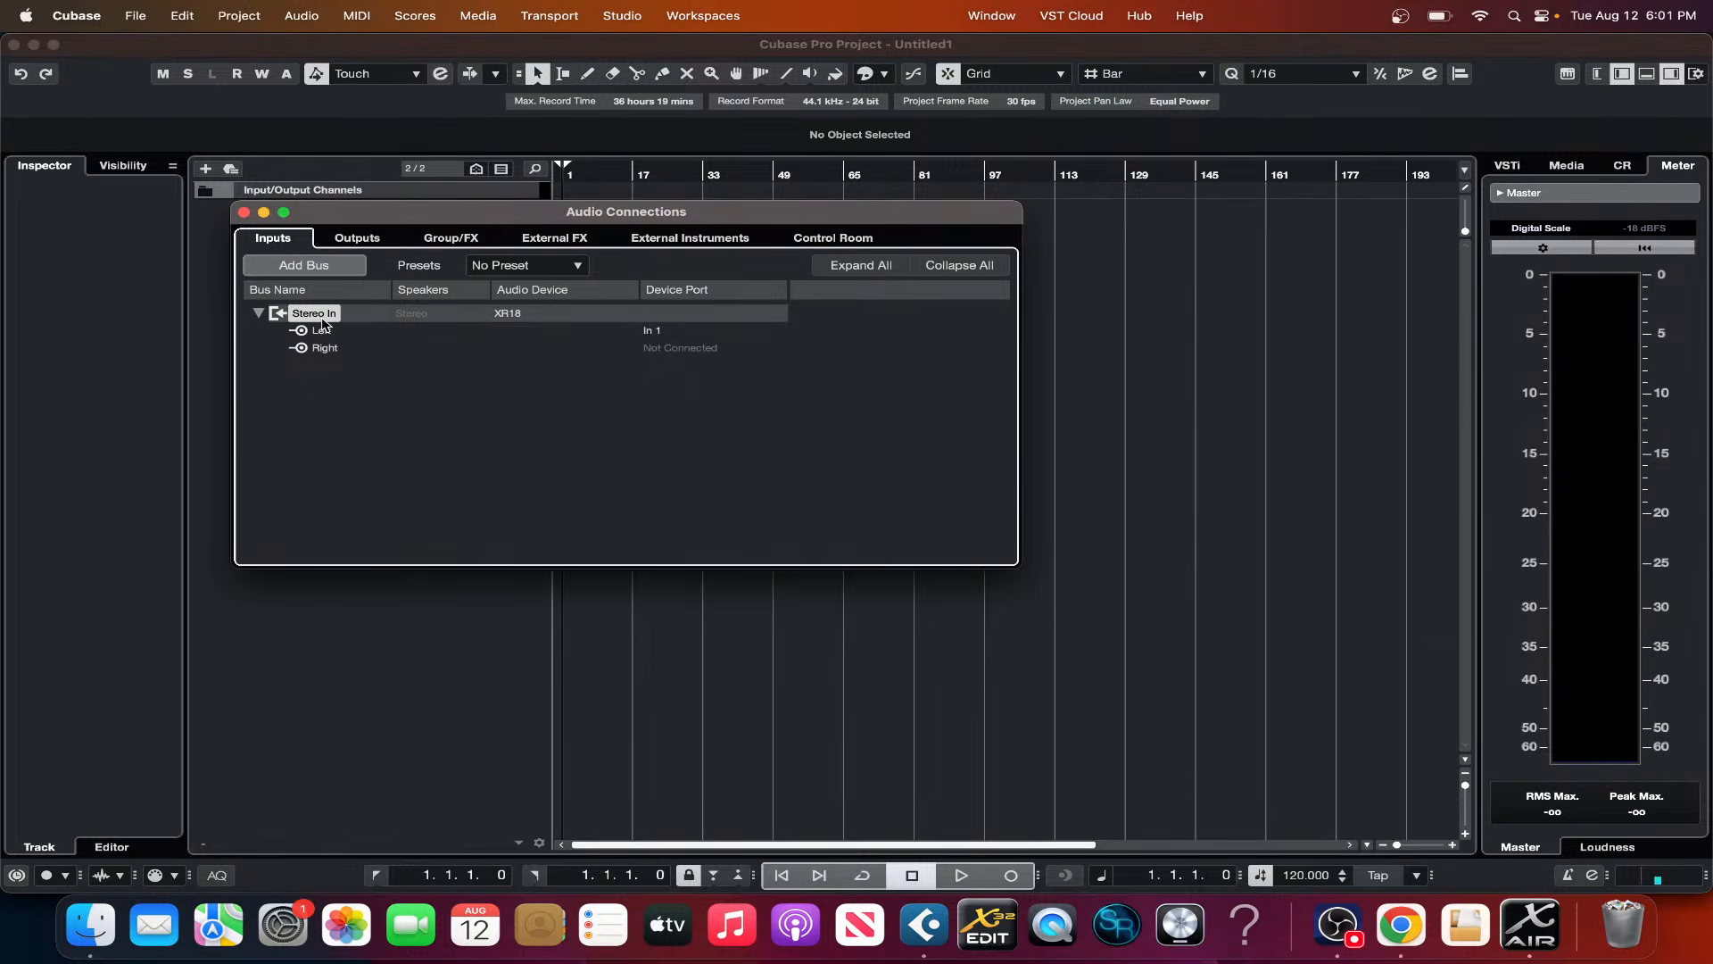
key(Delete)
click(350, 268)
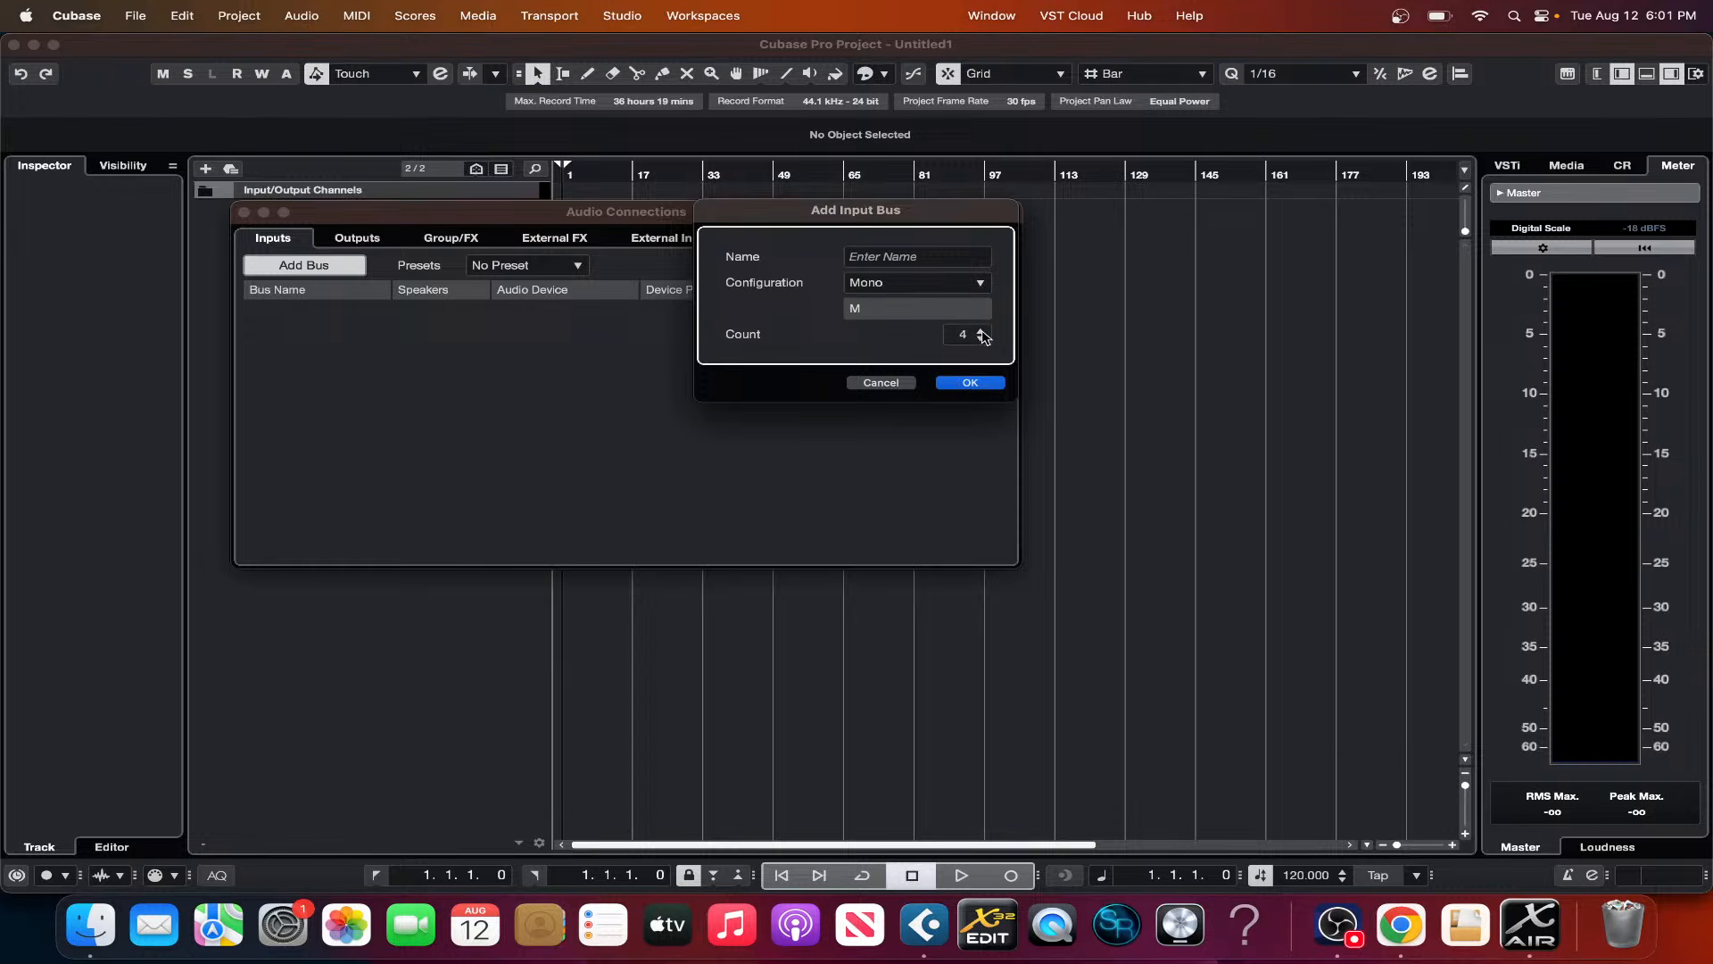
click(970, 382)
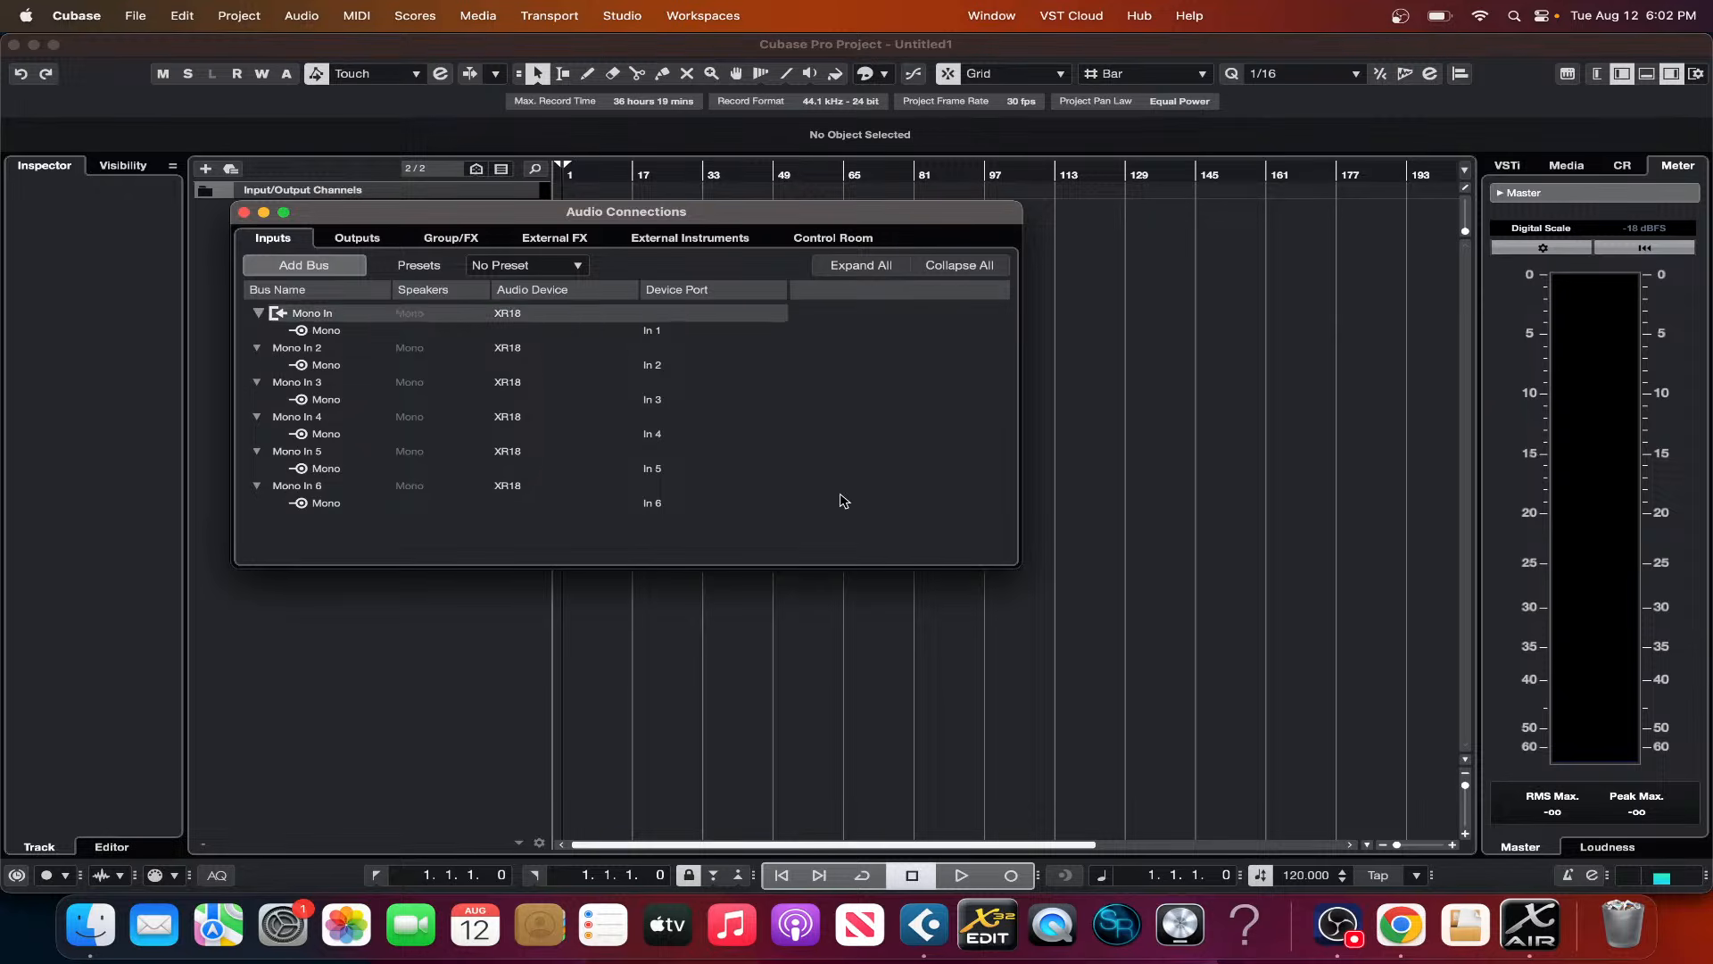
- Switch to X AIR Edit and patch channel 01 to USB 8 and channel 02 to USB 9 in the USB sends
click(1529, 923)
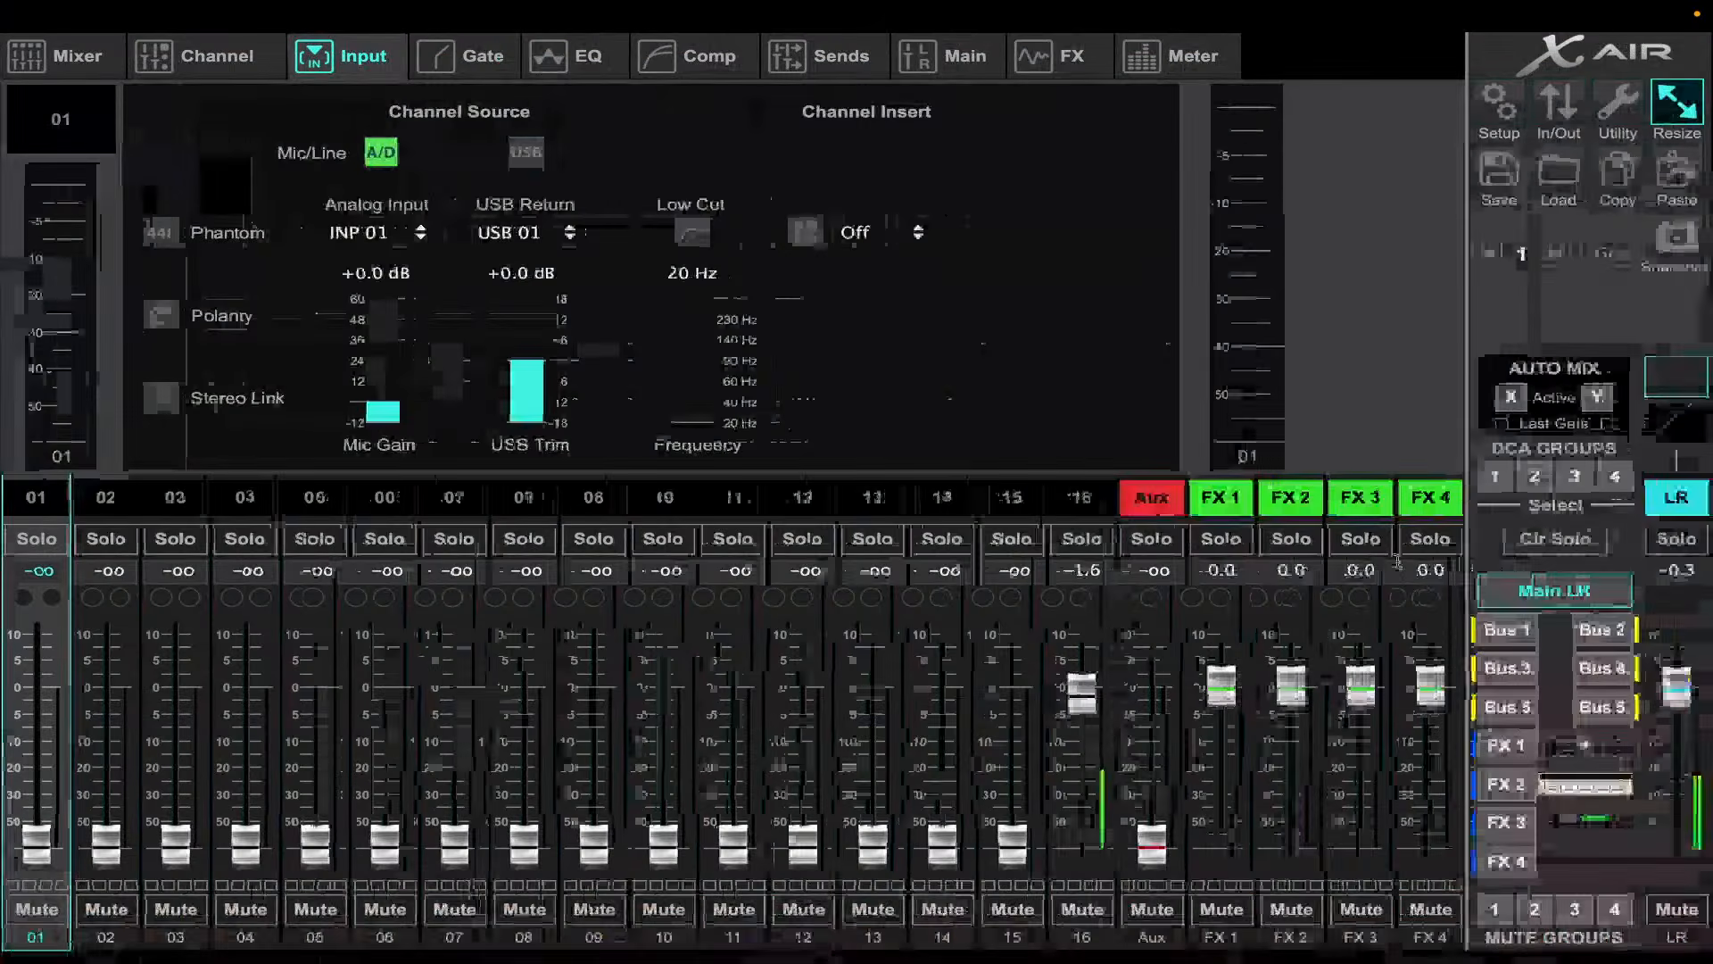
click(1540, 123)
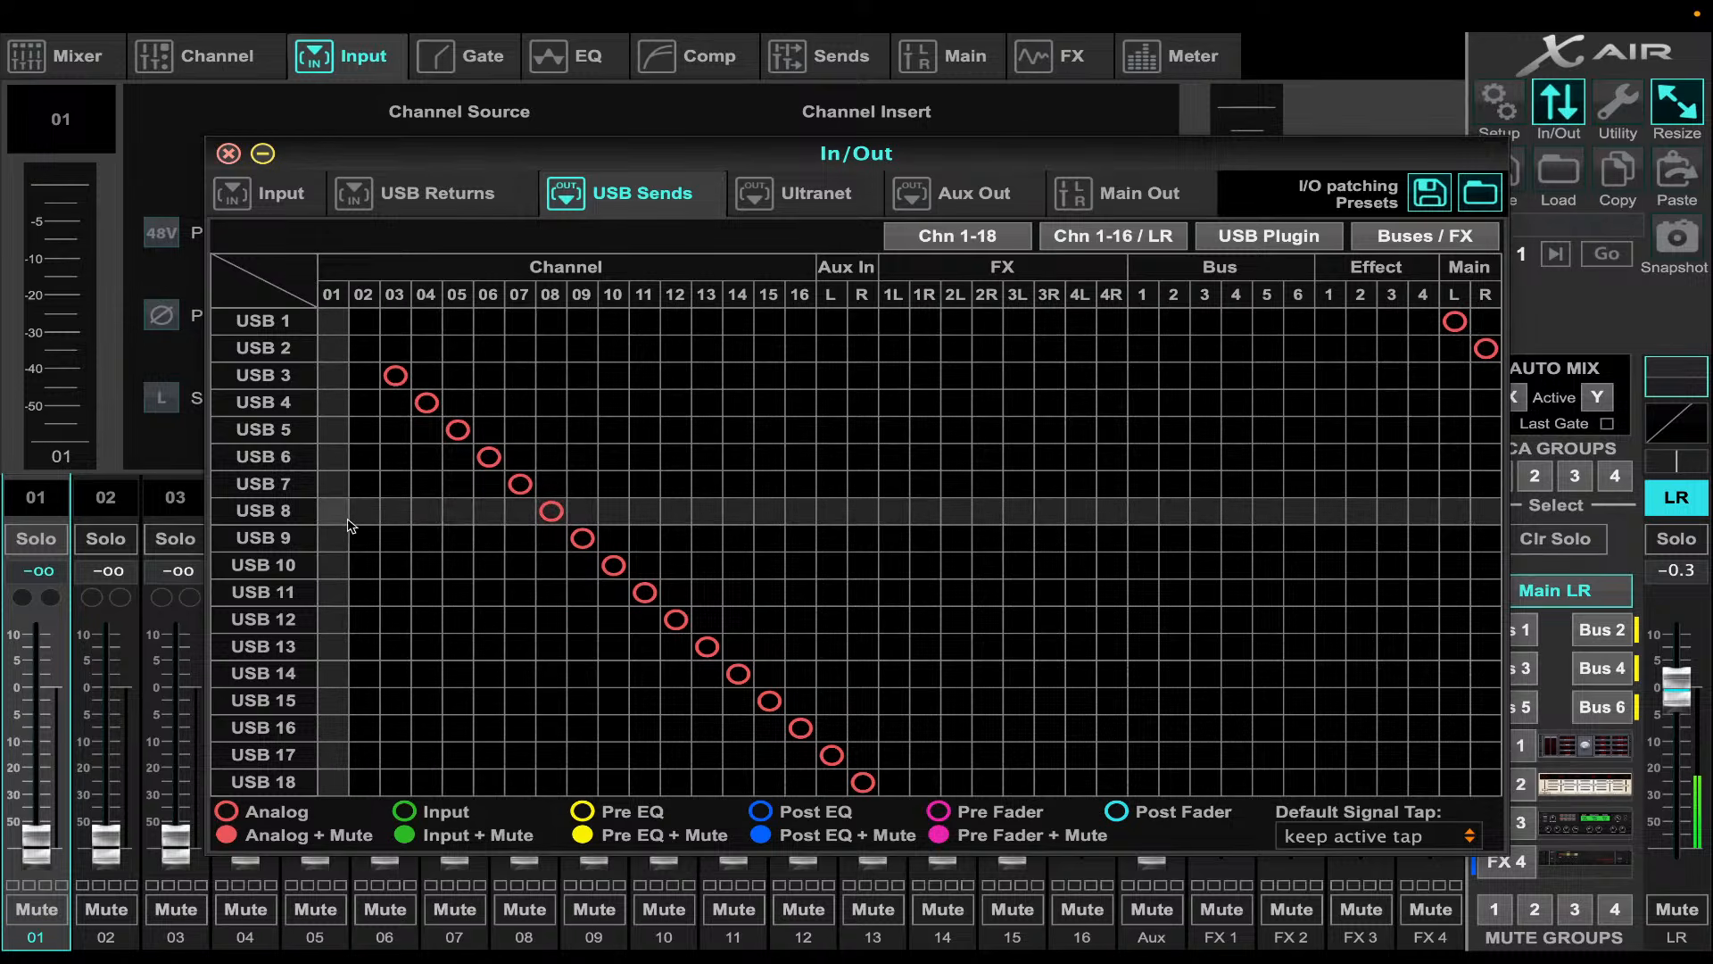
click(331, 517)
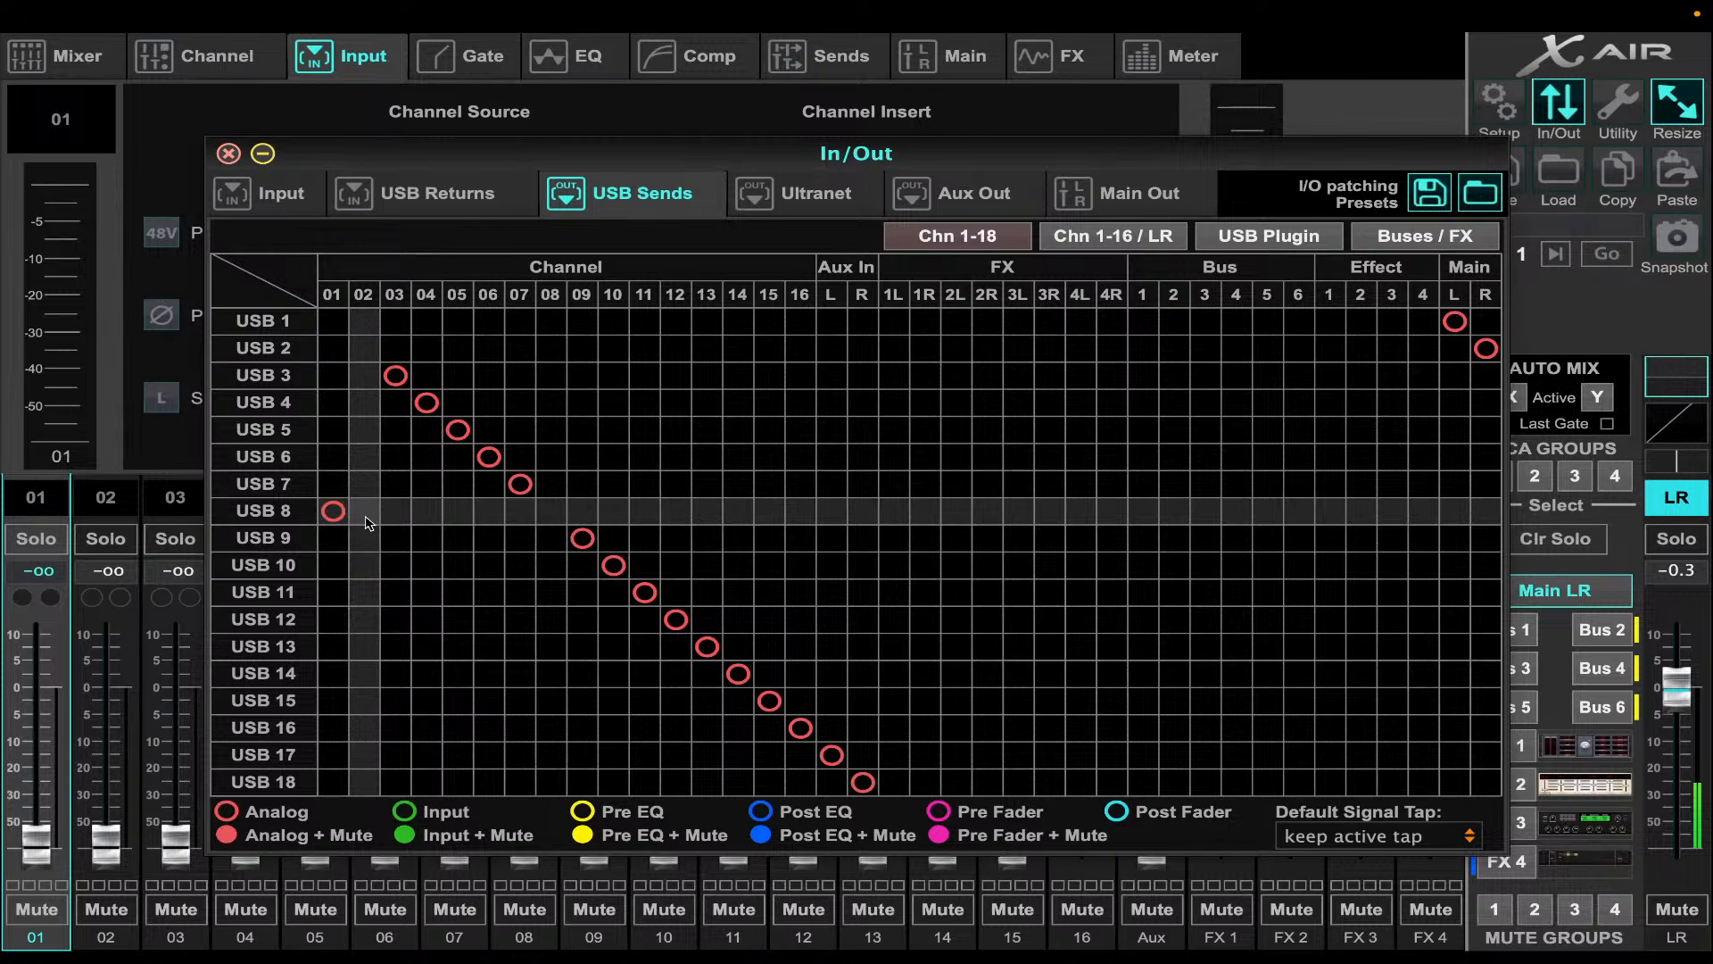
click(364, 537)
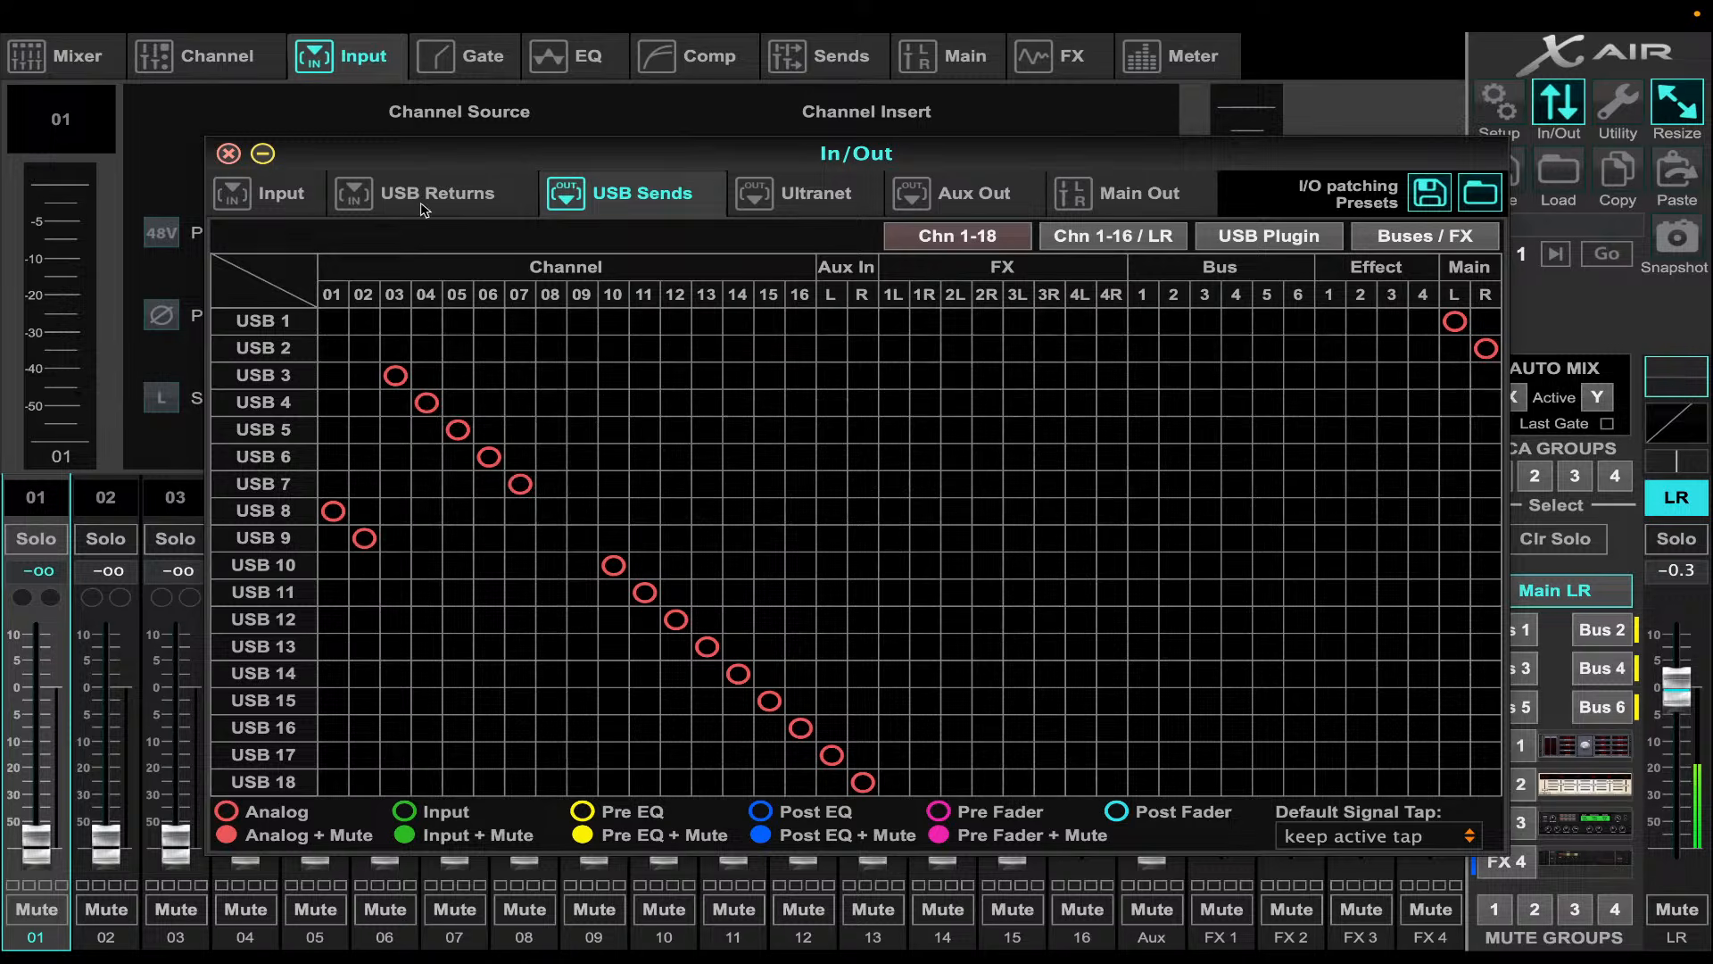
click(229, 154)
mouse_move(1388, 958)
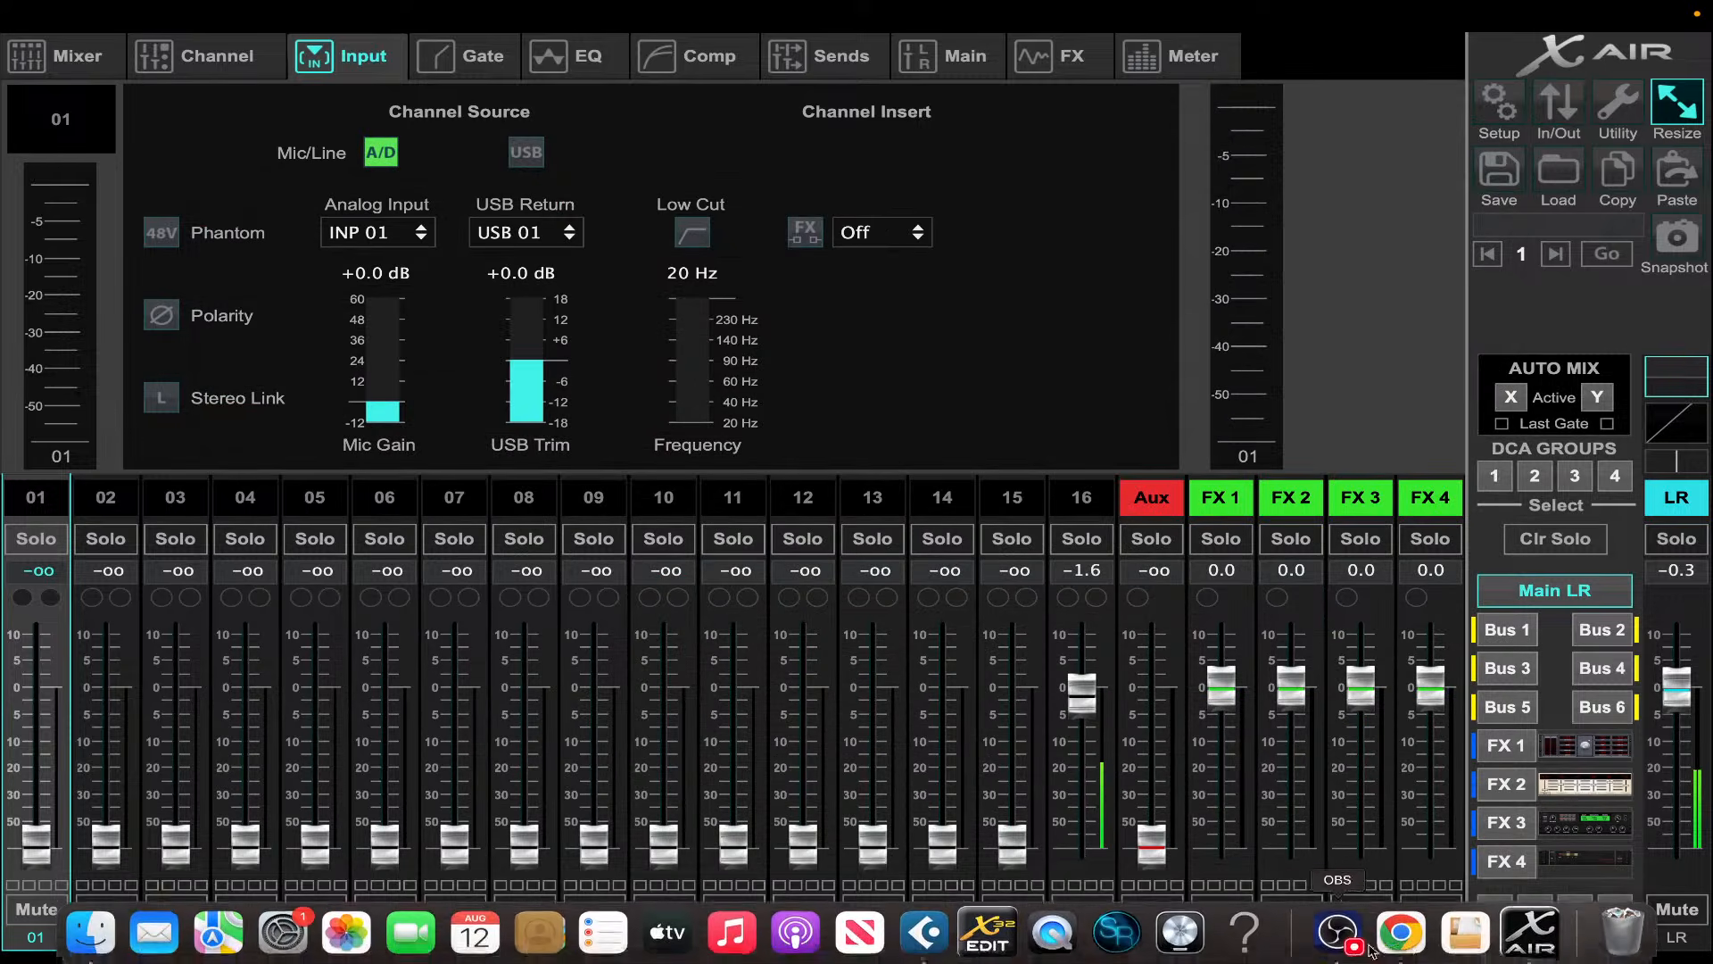
- Switch back to Cubase, dismiss the Audio Connections and add six mono audio tracks with input In 1 and output Stereo Out
click(924, 925)
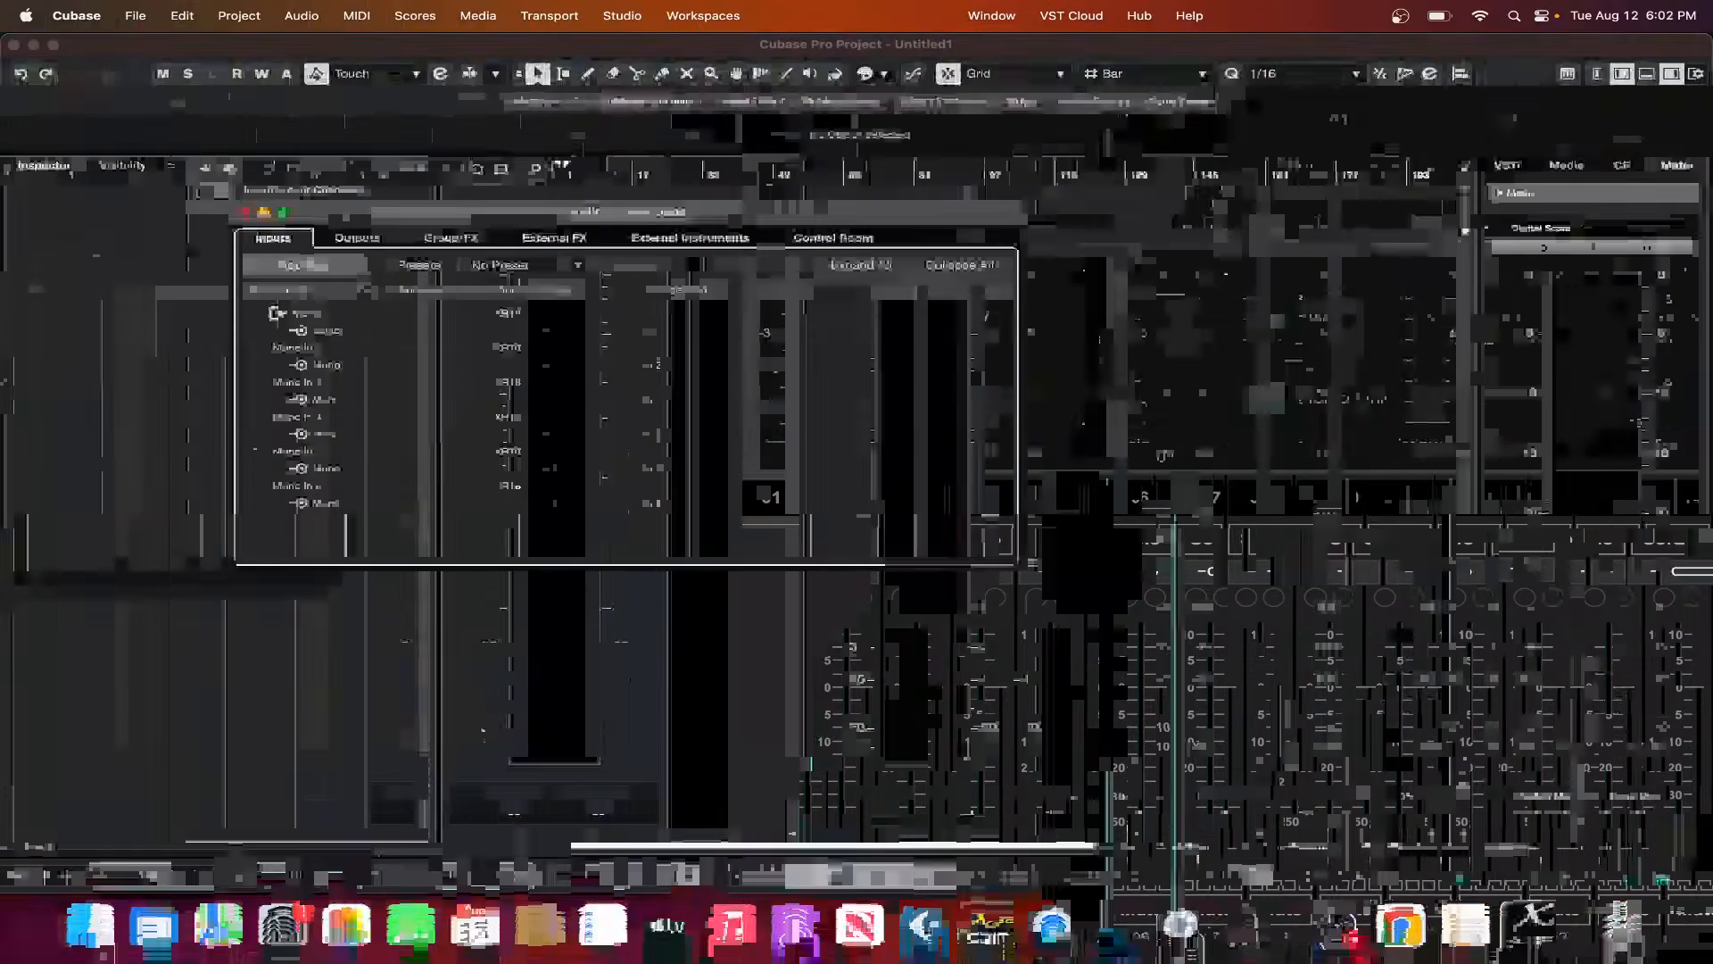
click(243, 211)
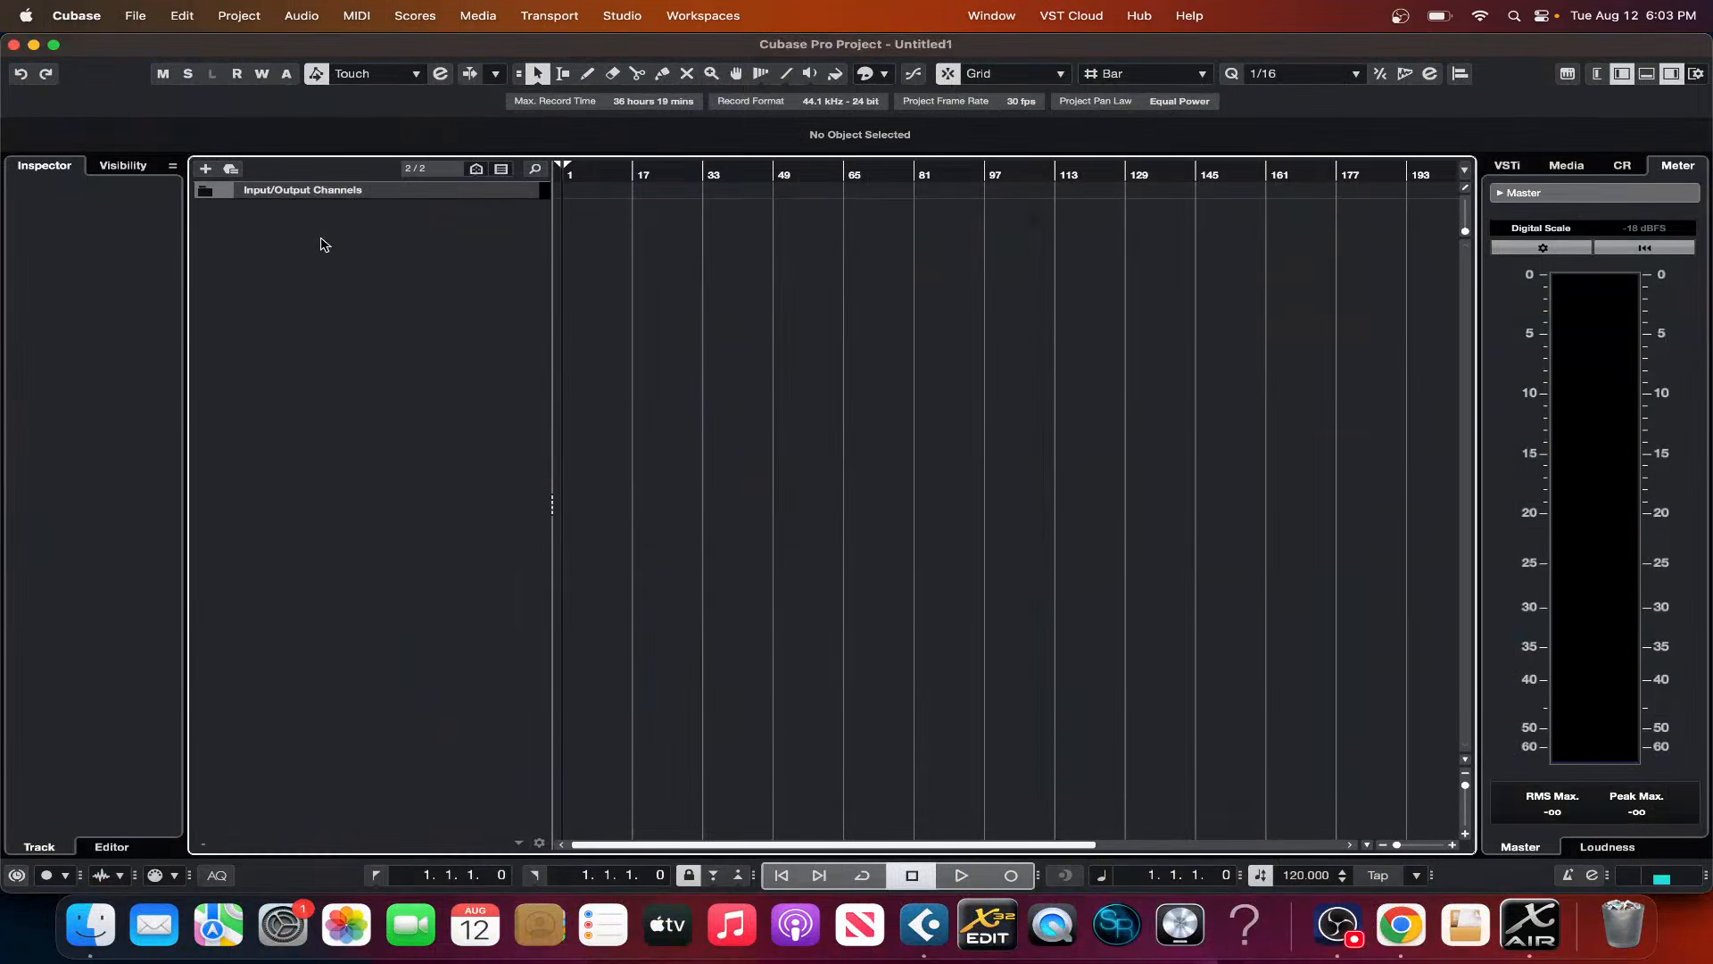
right_click(321, 241)
click(385, 250)
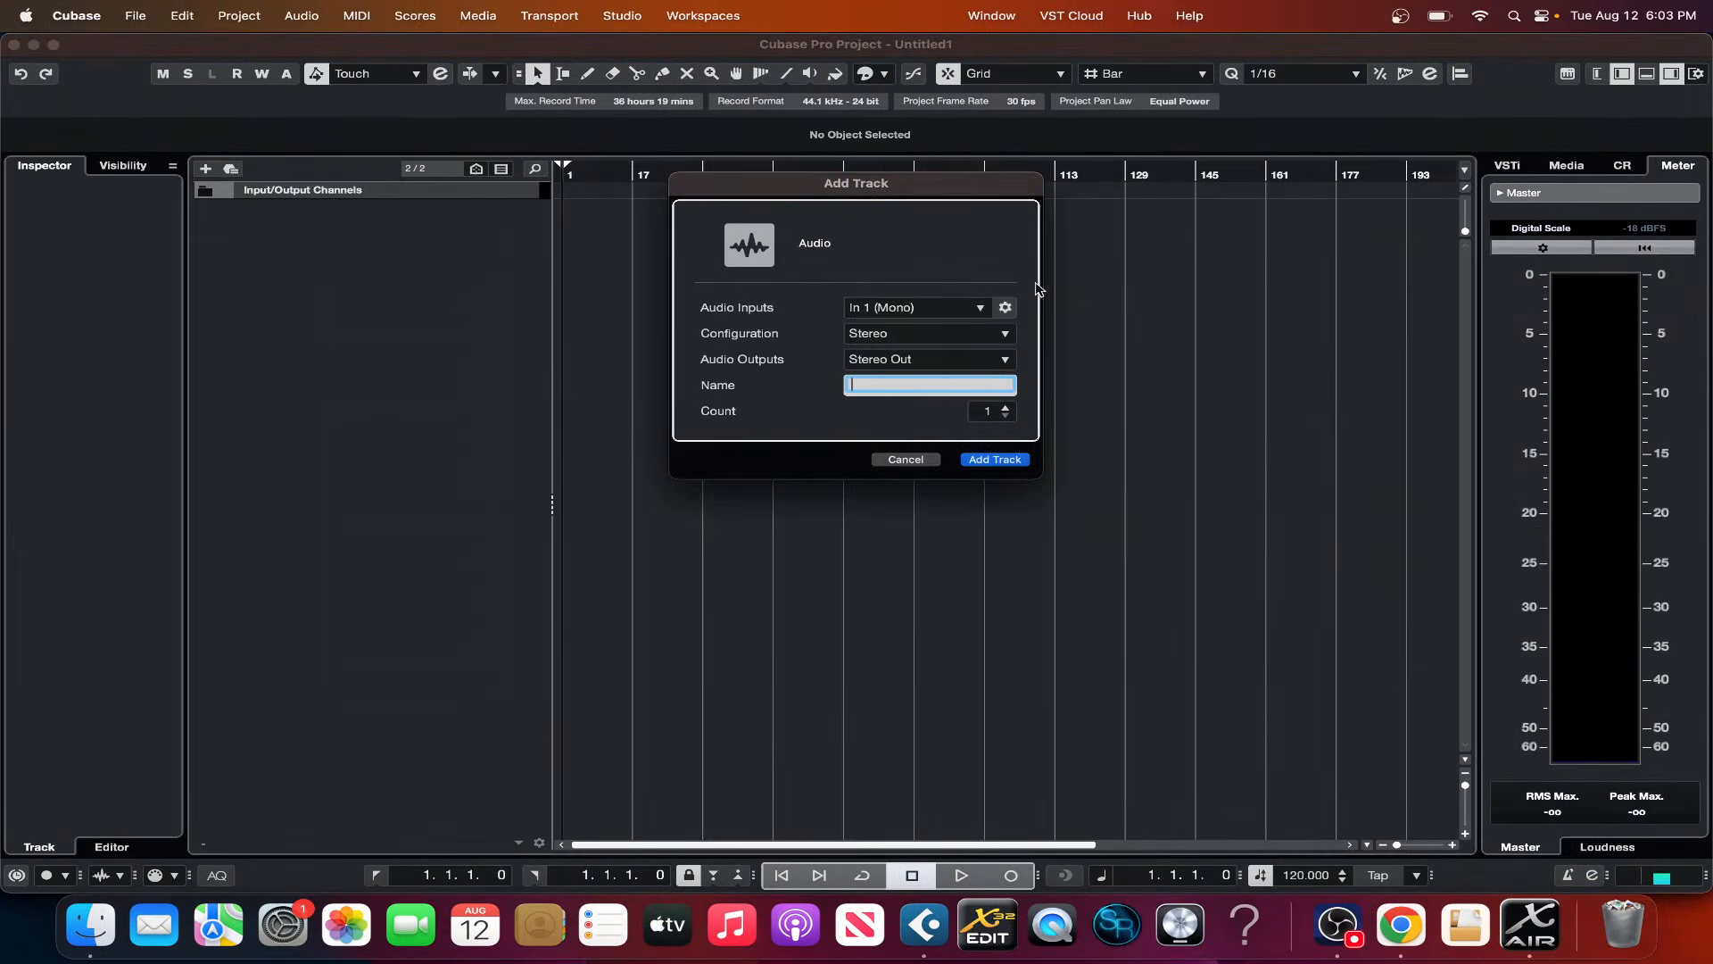
click(1006, 333)
click(906, 387)
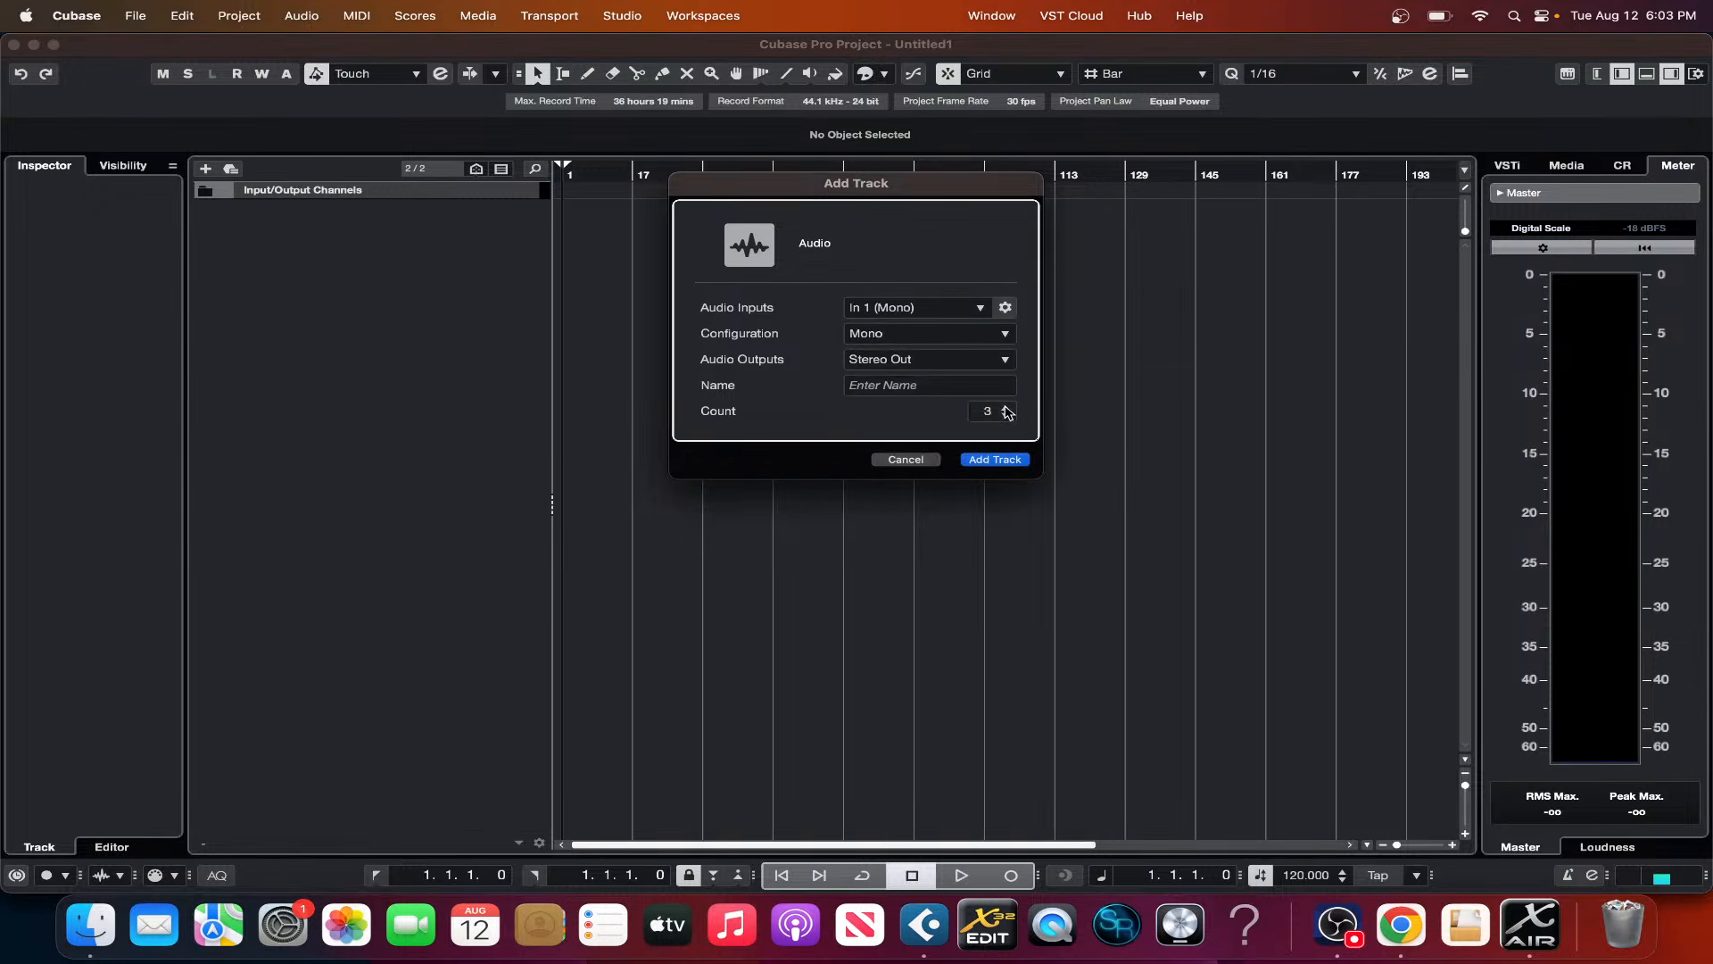
click(993, 460)
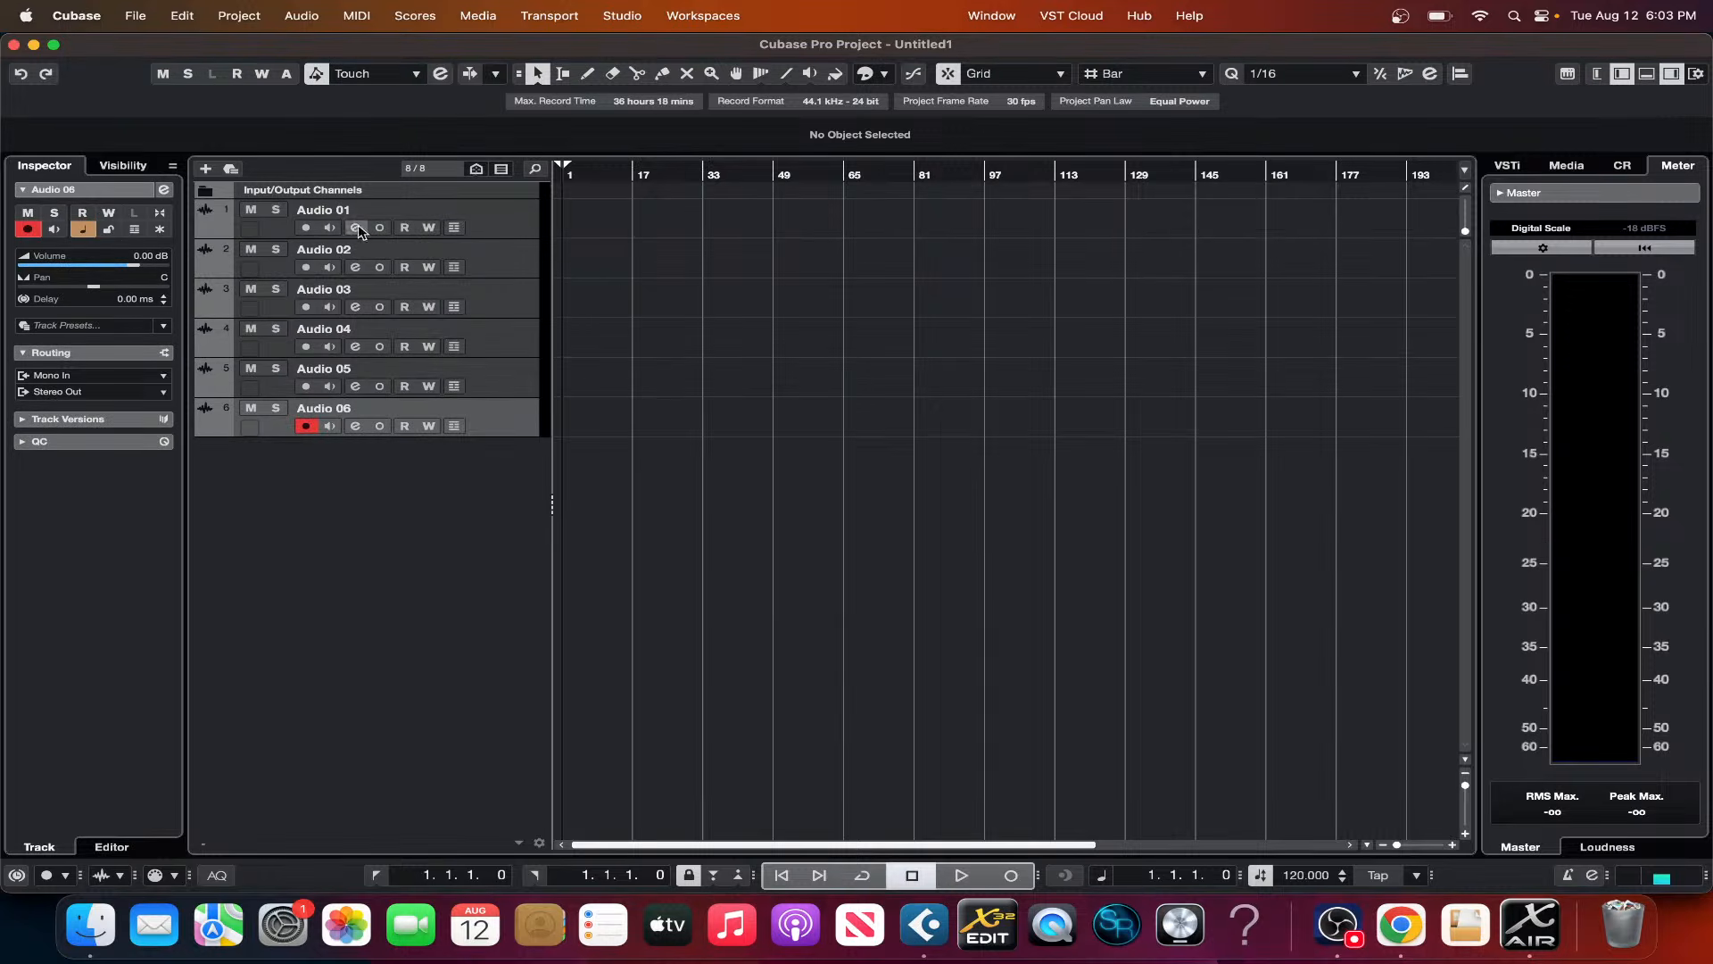
- Select the Audio 01 track and open the MixConsole
click(270, 233)
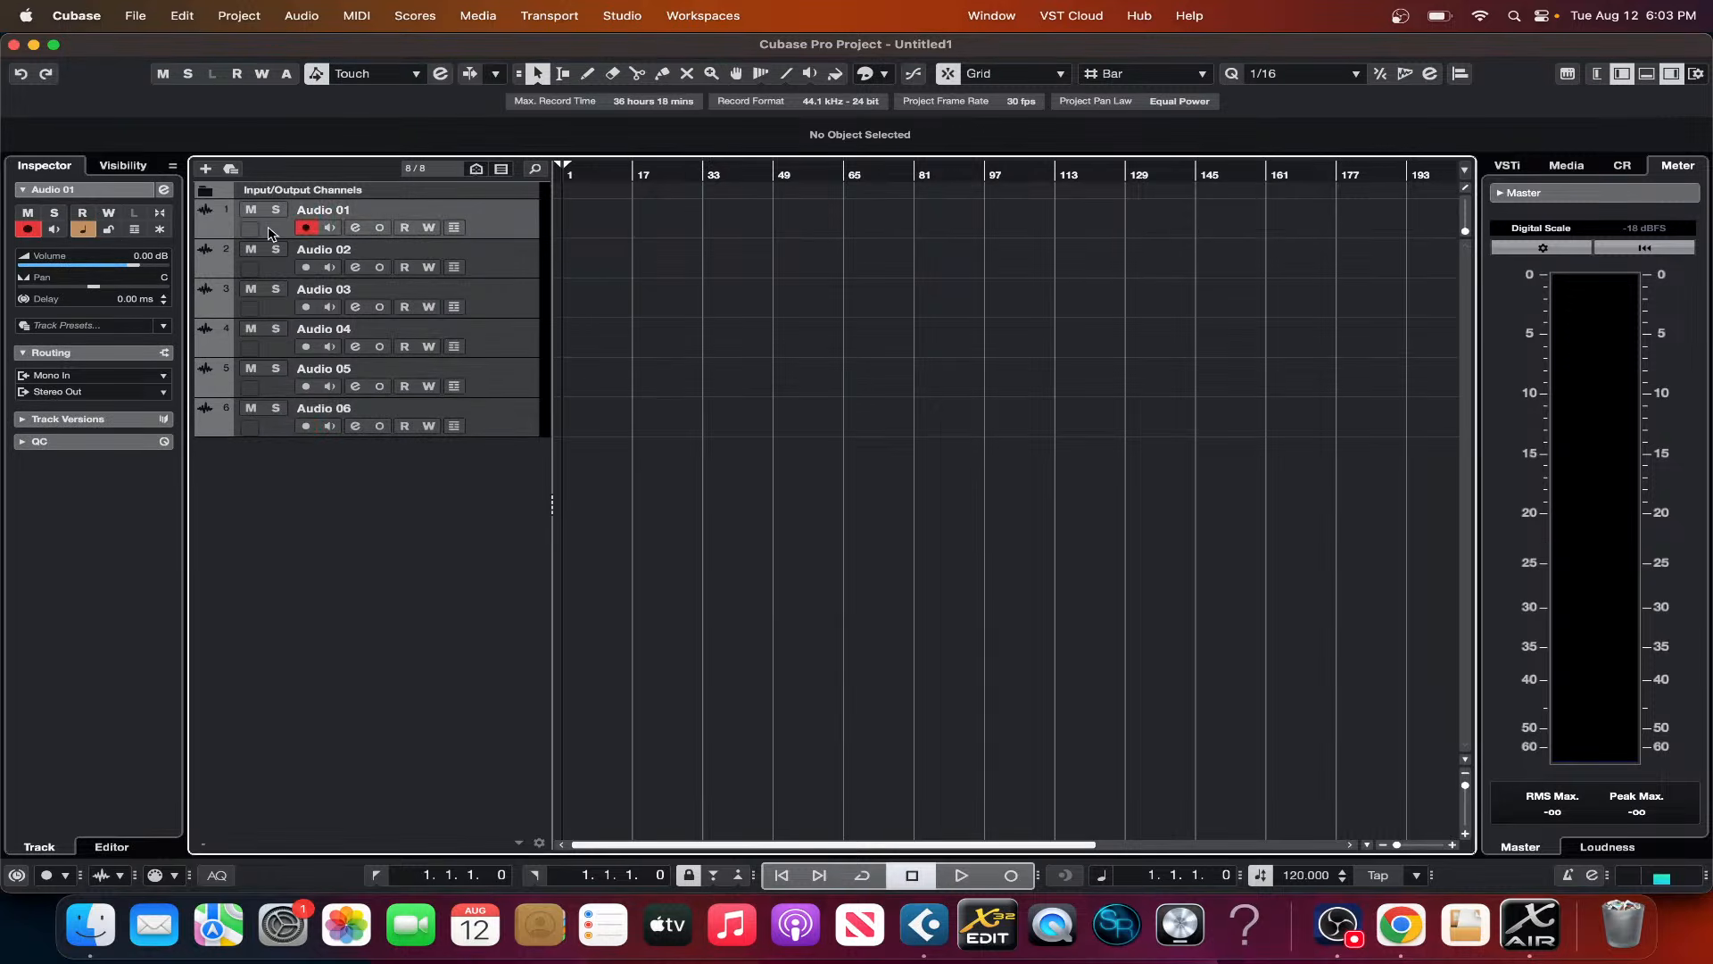
key(ctrl+Up)
key(ctrl+Up)
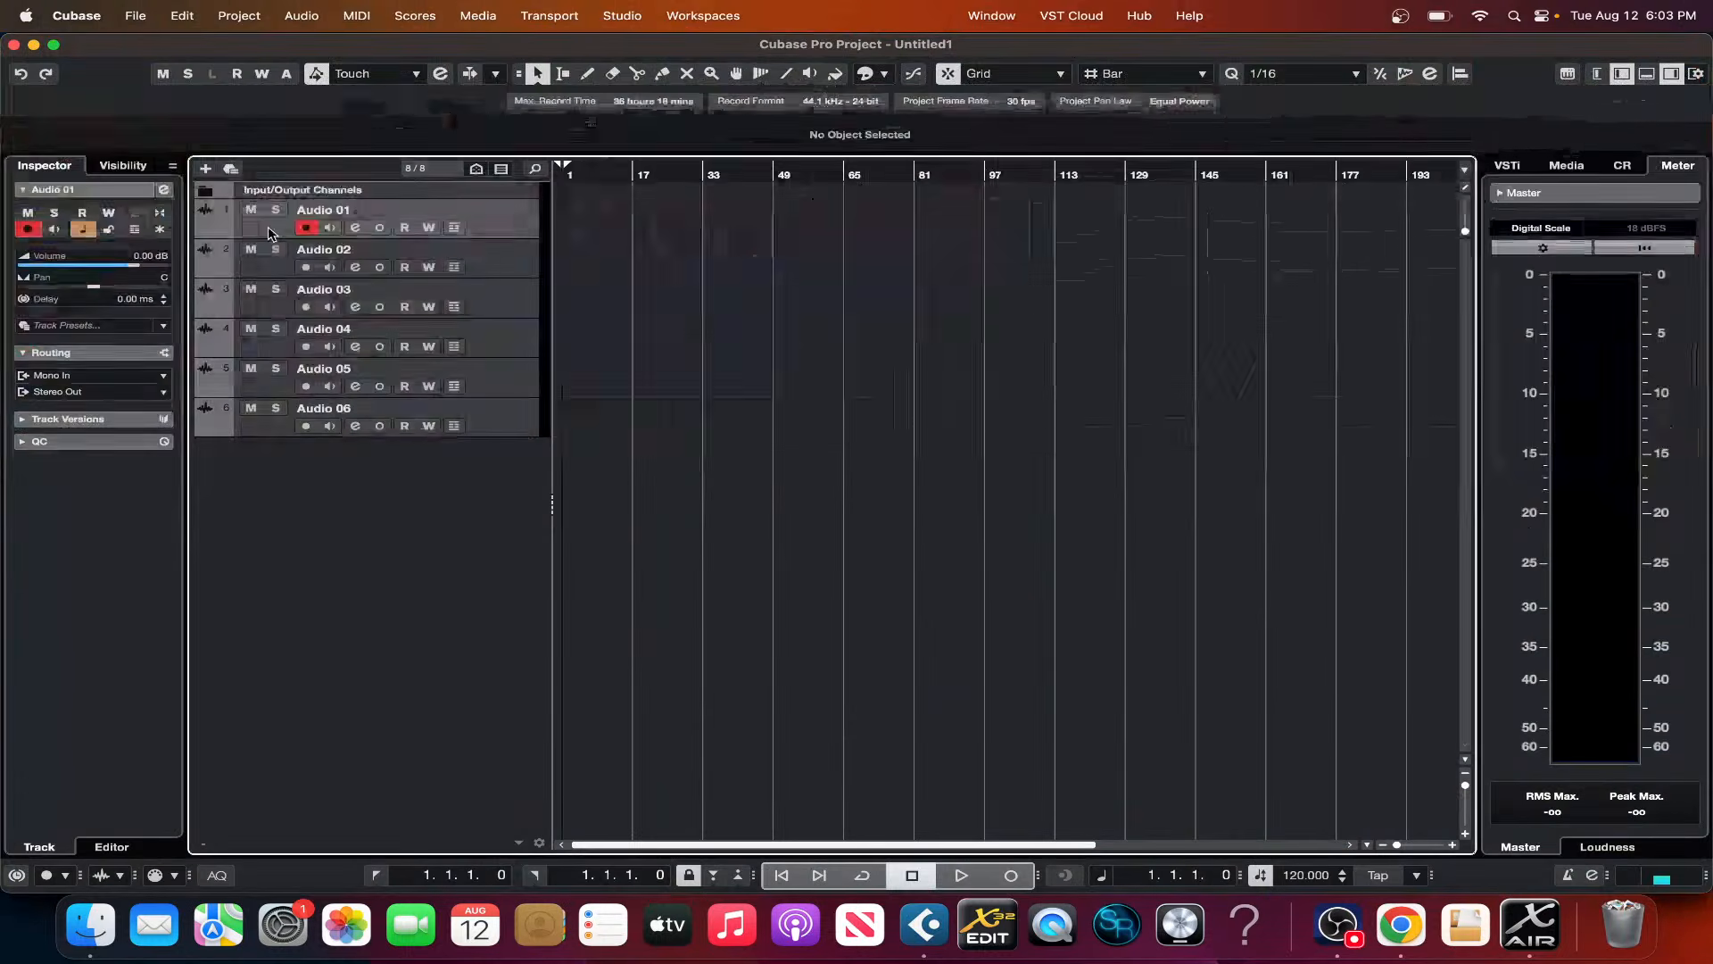
key(ctrl+Down)
key(ctrl+Down)
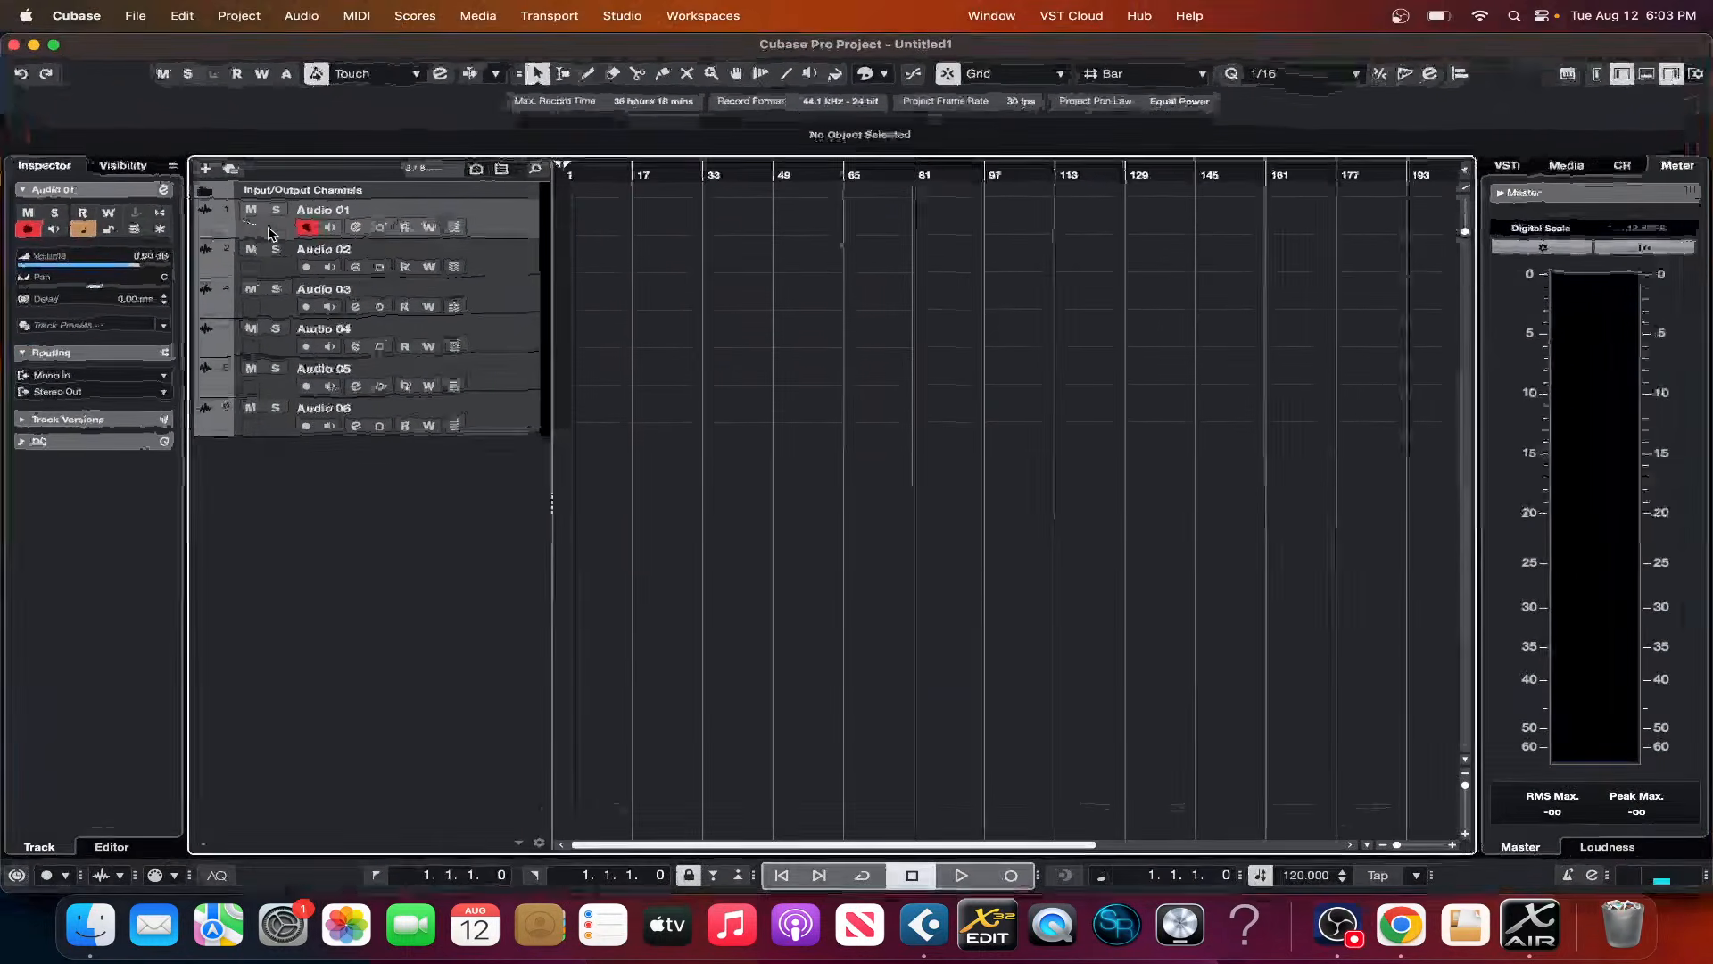
key(F3)
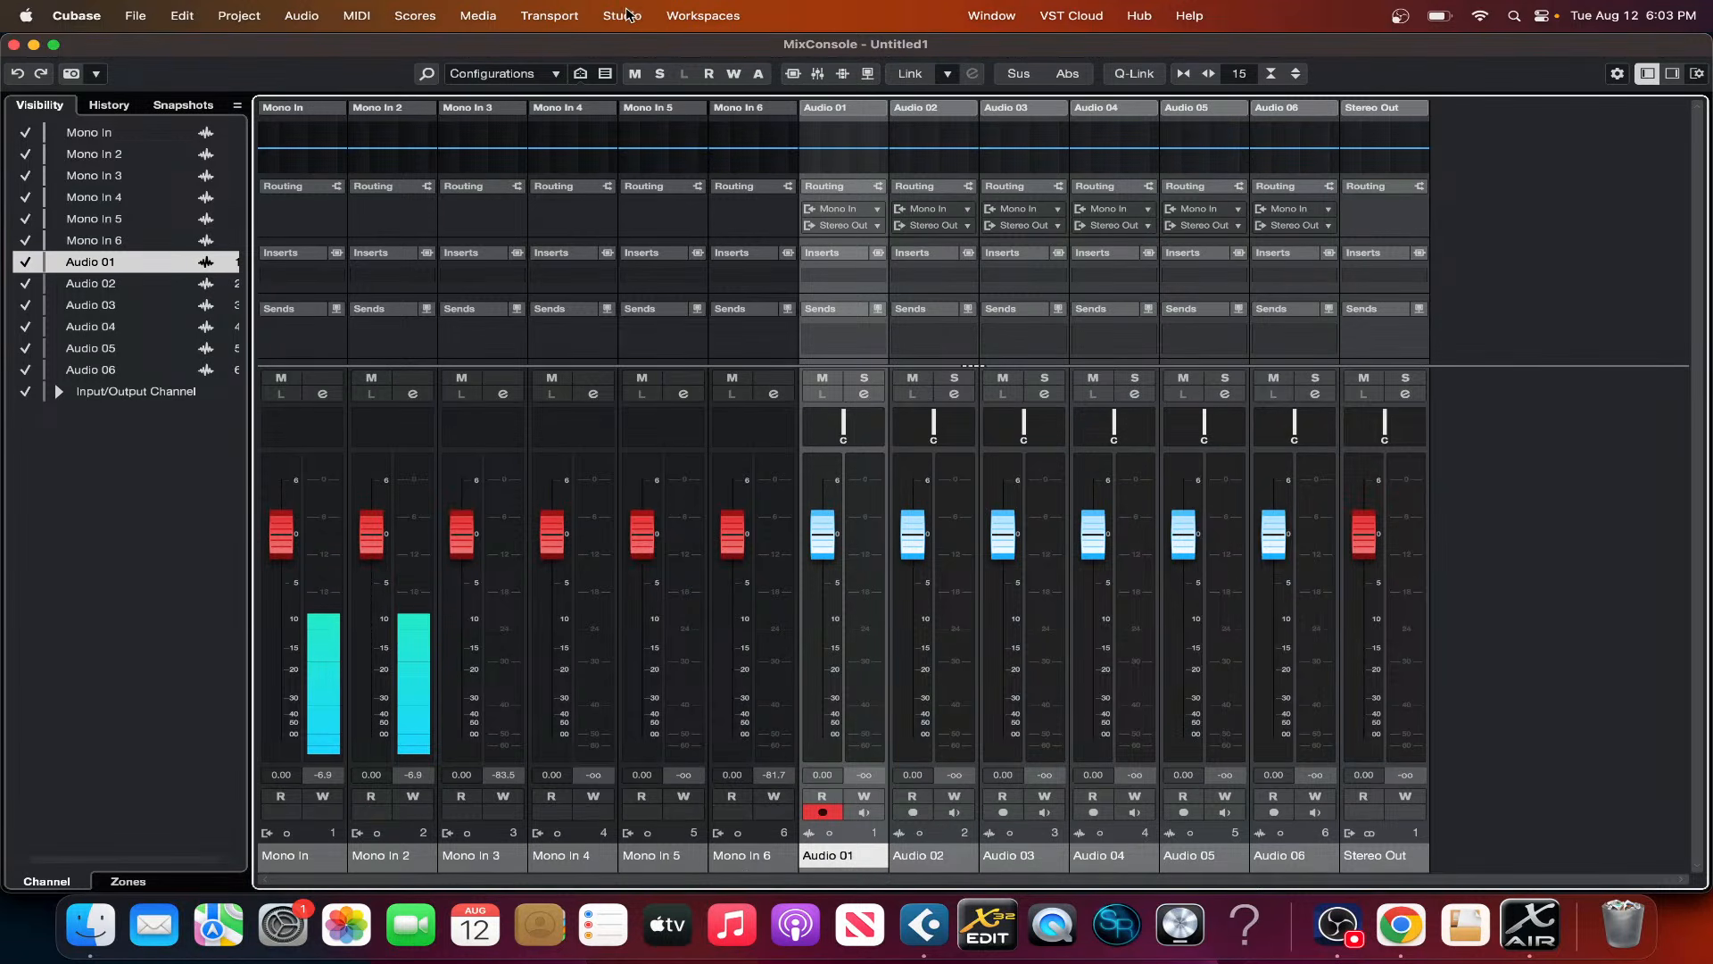
- In the Audio Connections, assign device port In 7 to the Mono In bus and In 8 to Mono In 2
click(622, 15)
click(642, 49)
click(650, 330)
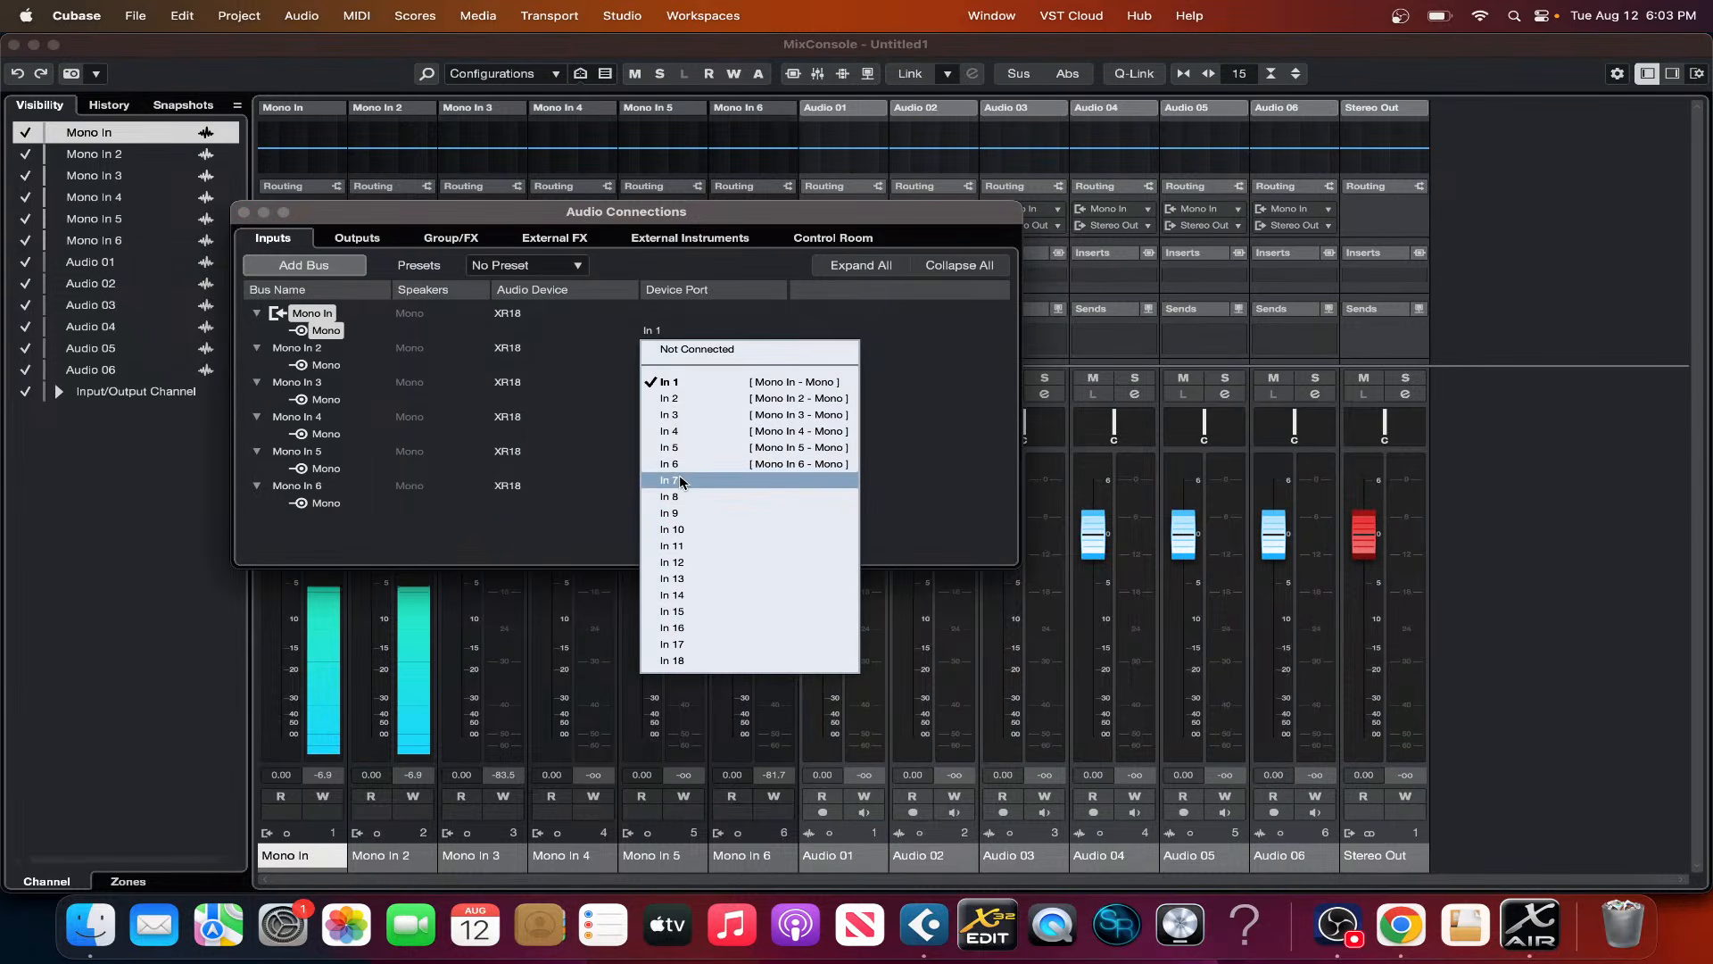
click(670, 480)
click(652, 365)
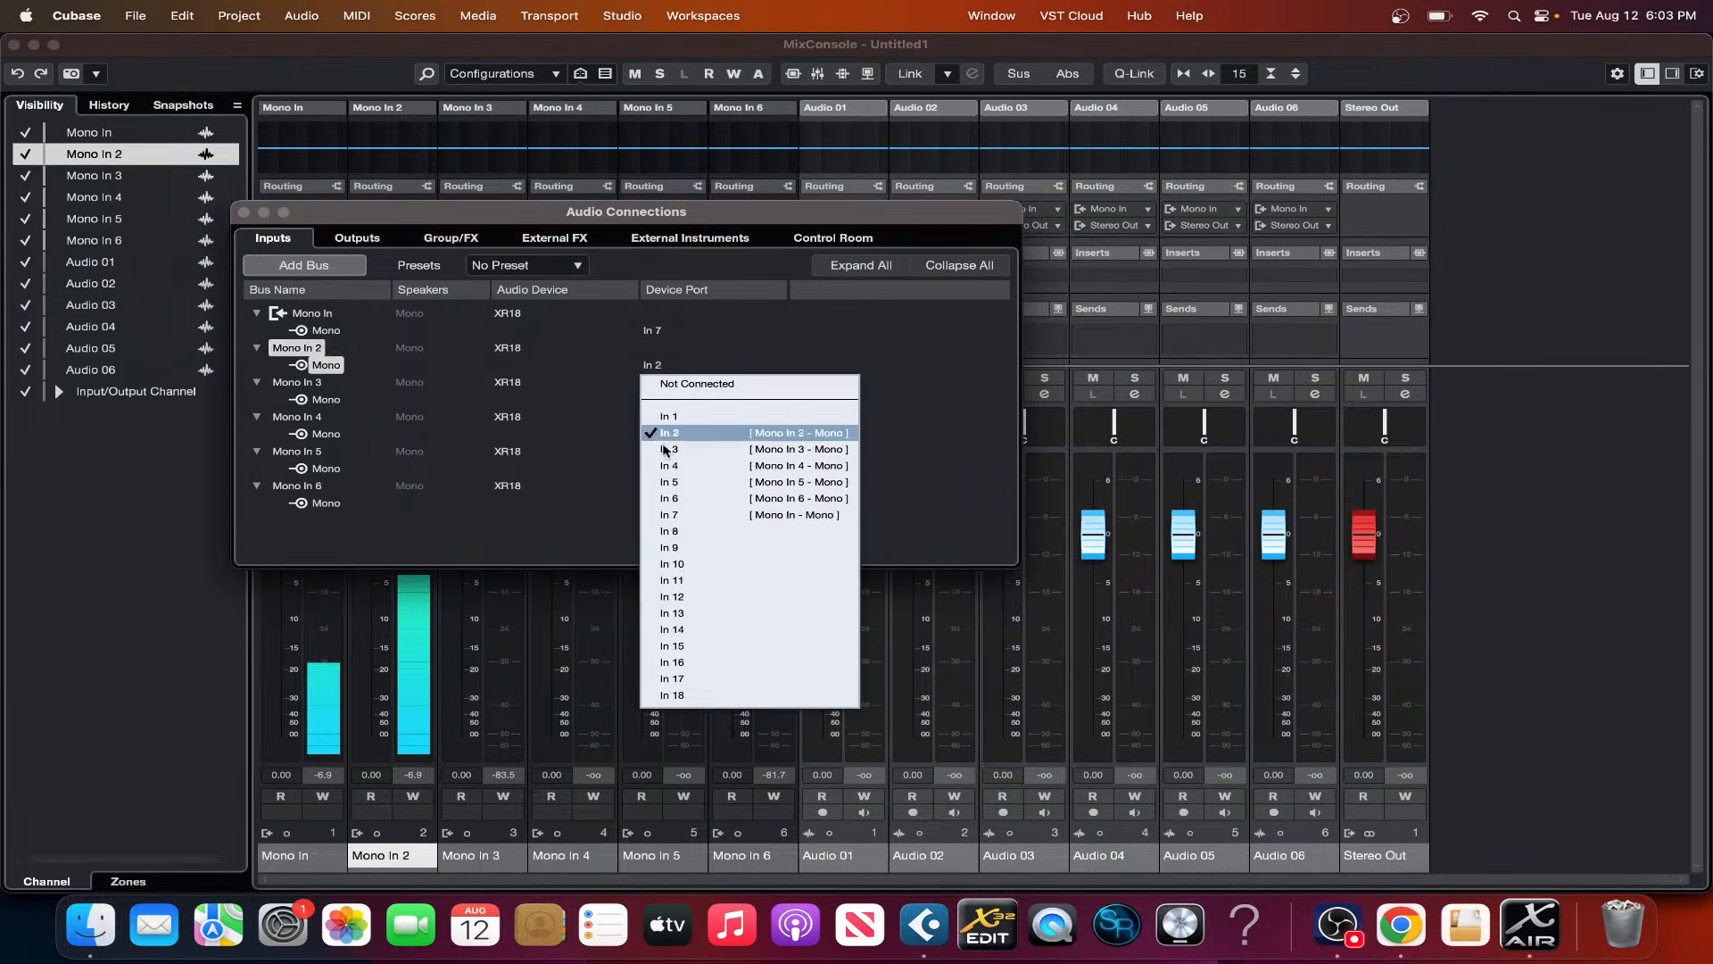
click(683, 532)
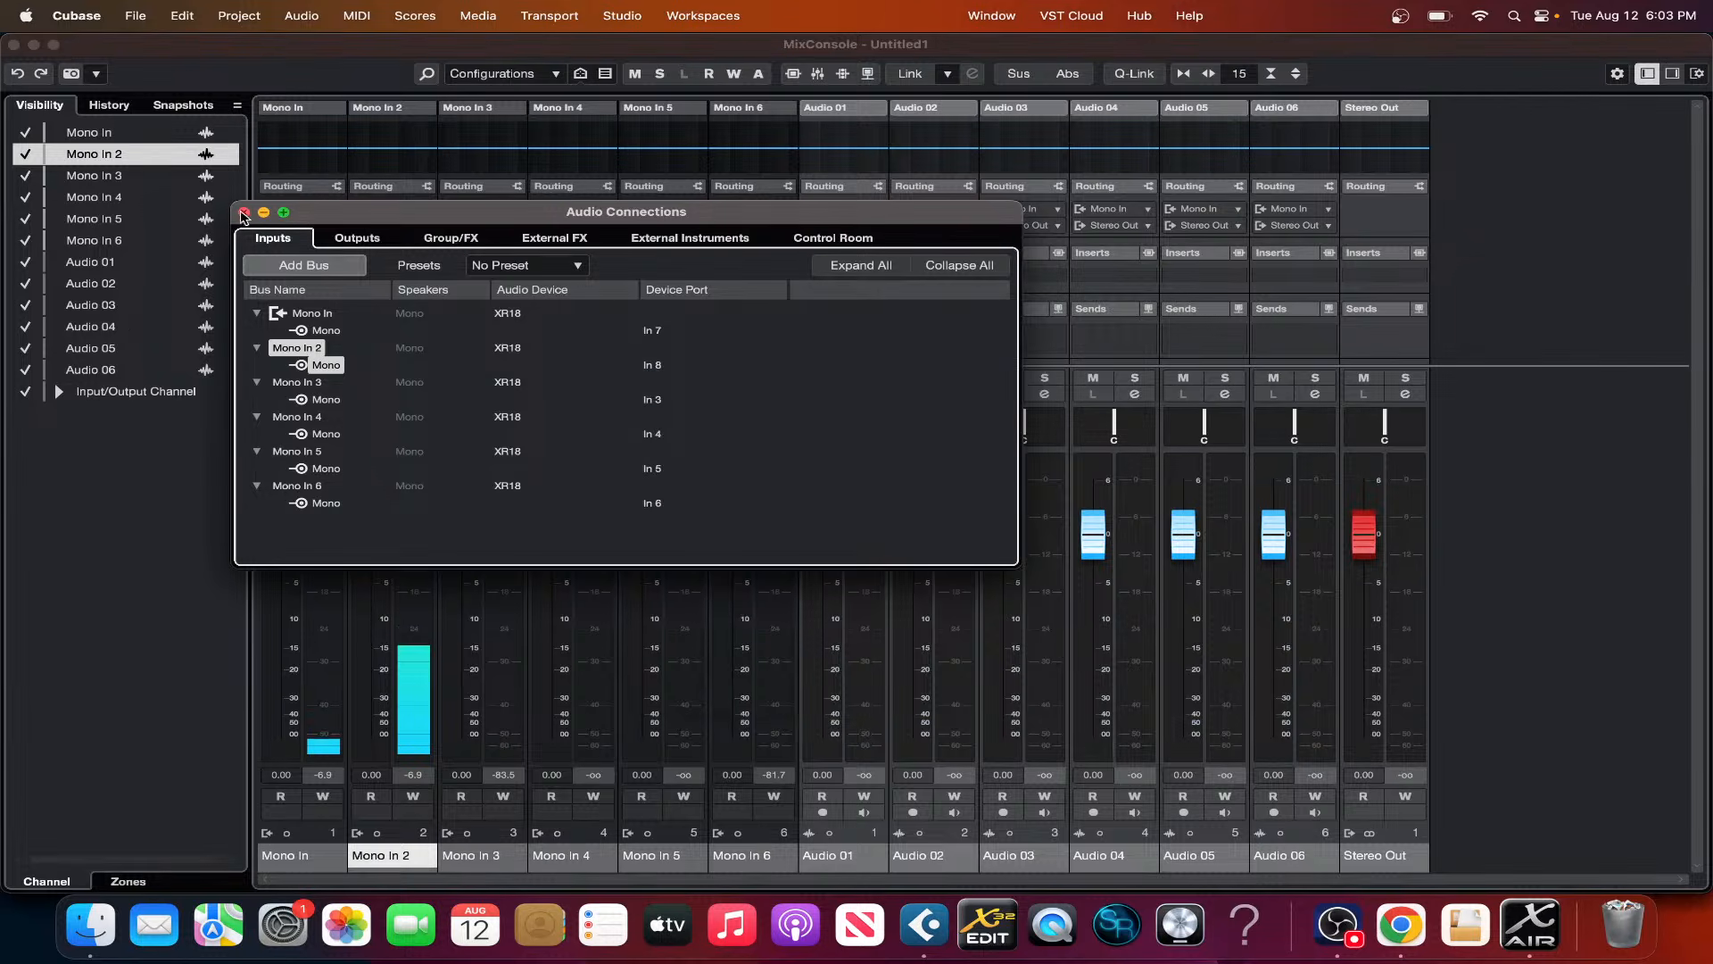
click(244, 213)
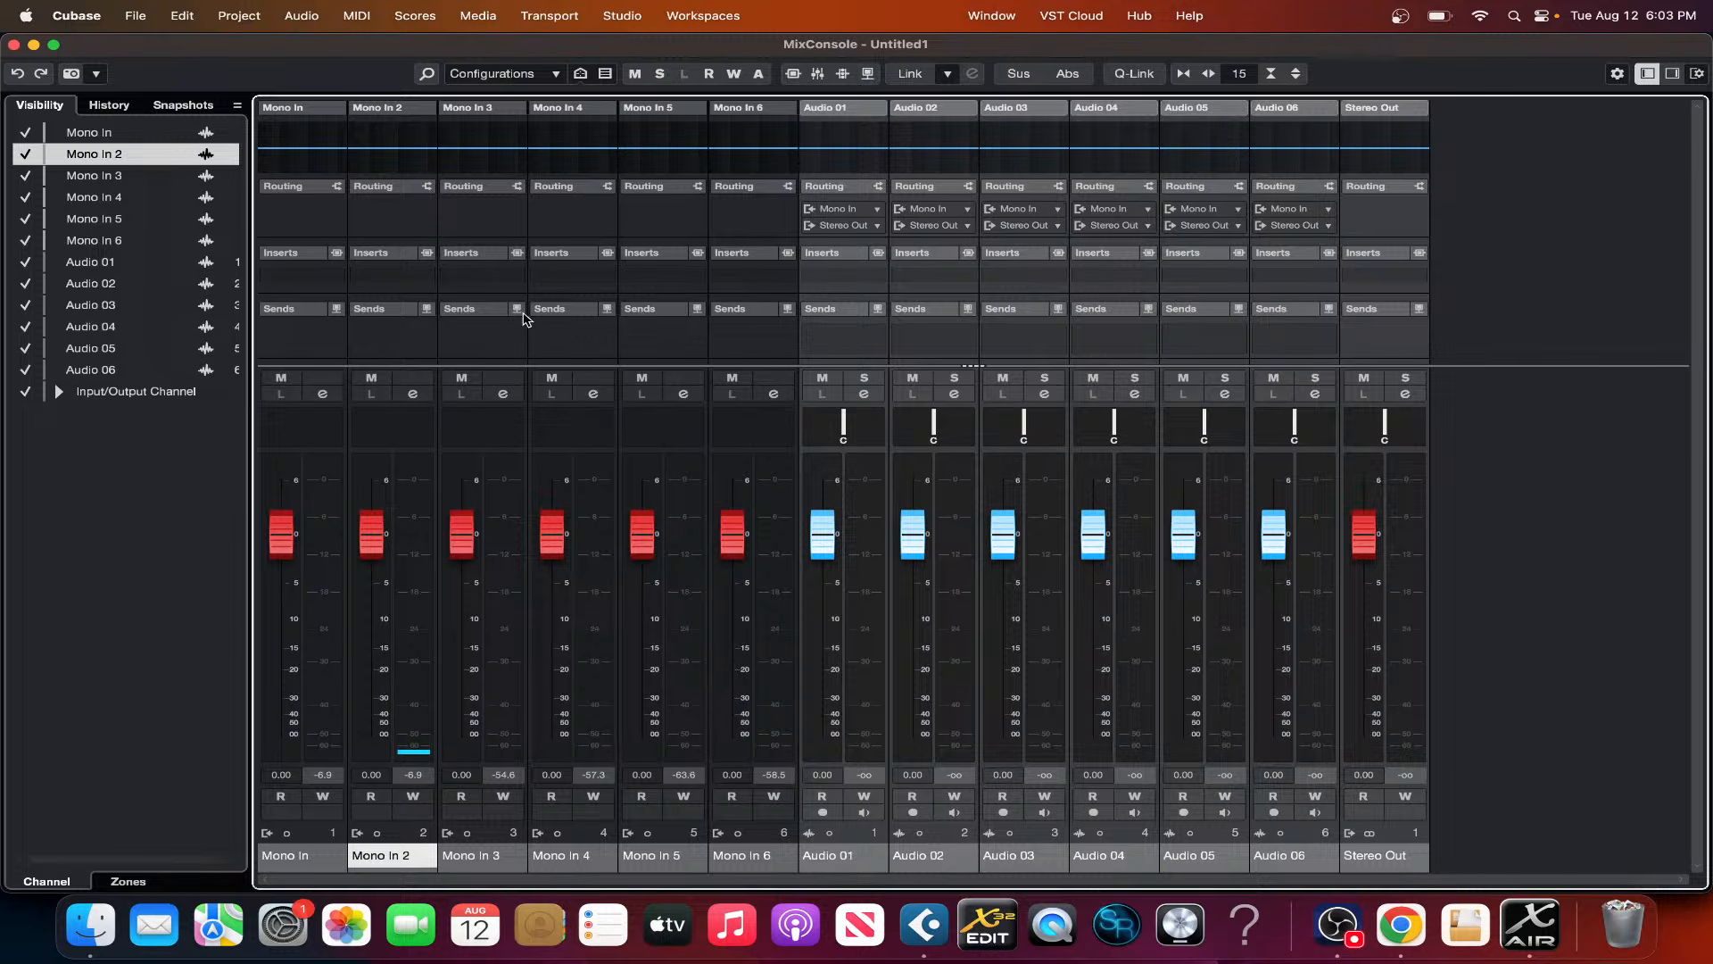
- Review the device port assignments of the mono input buses in the Audio Connections
click(636, 19)
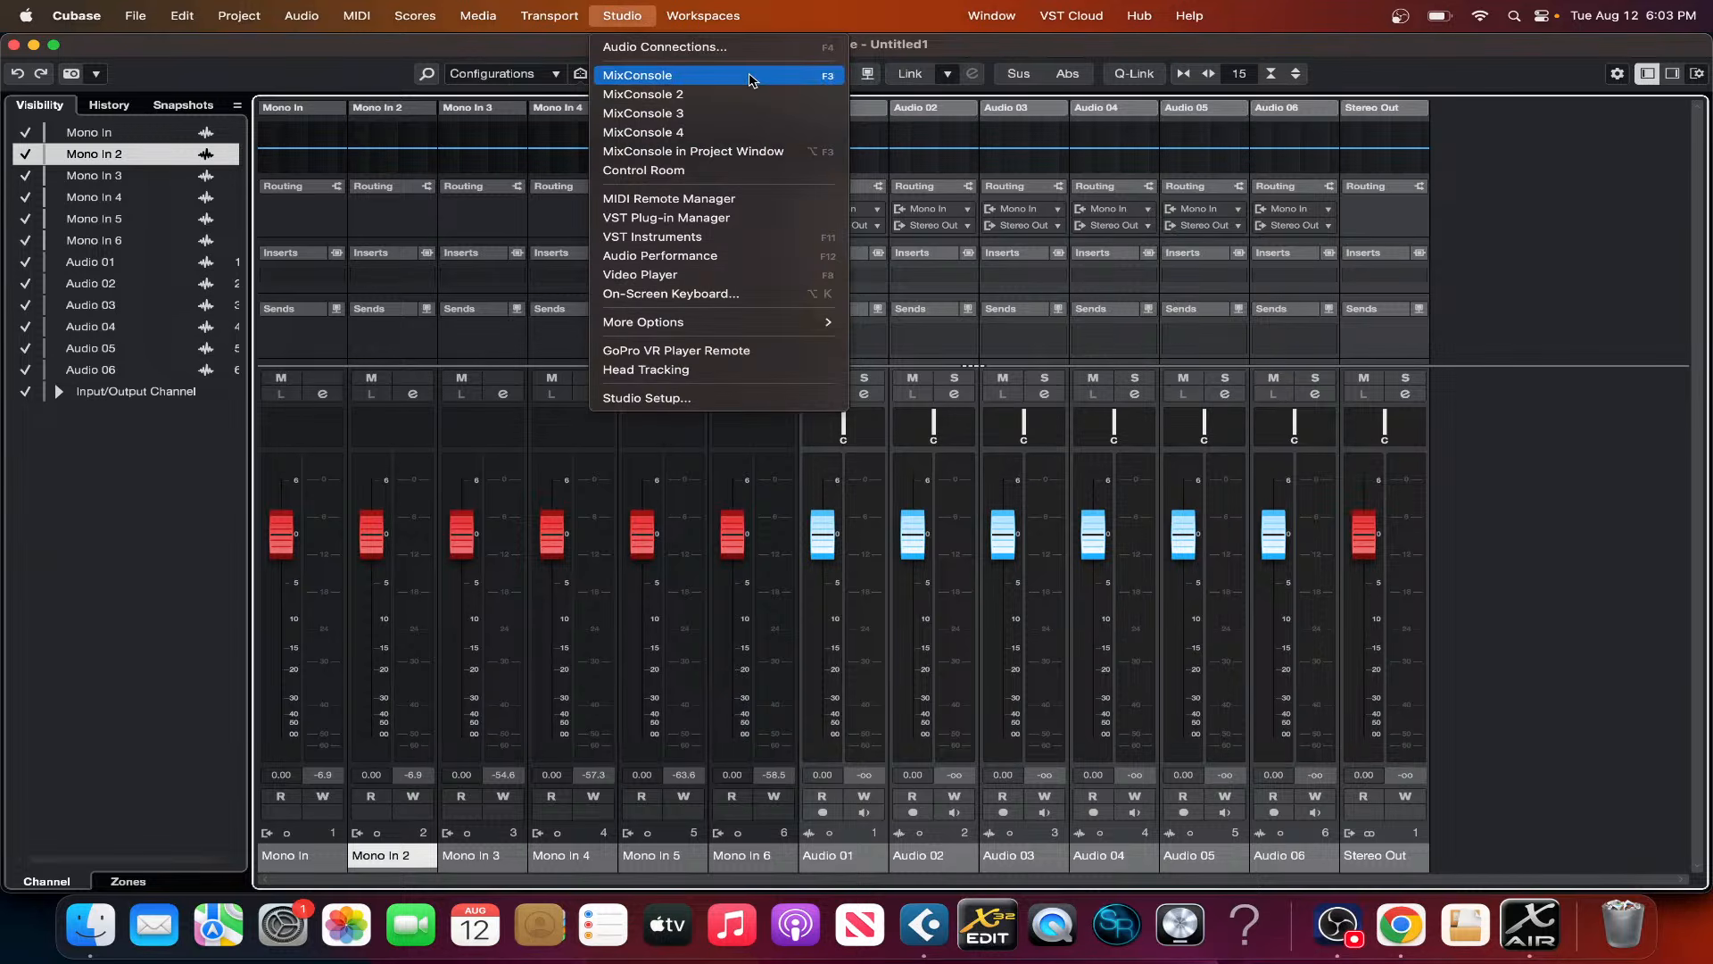
click(779, 48)
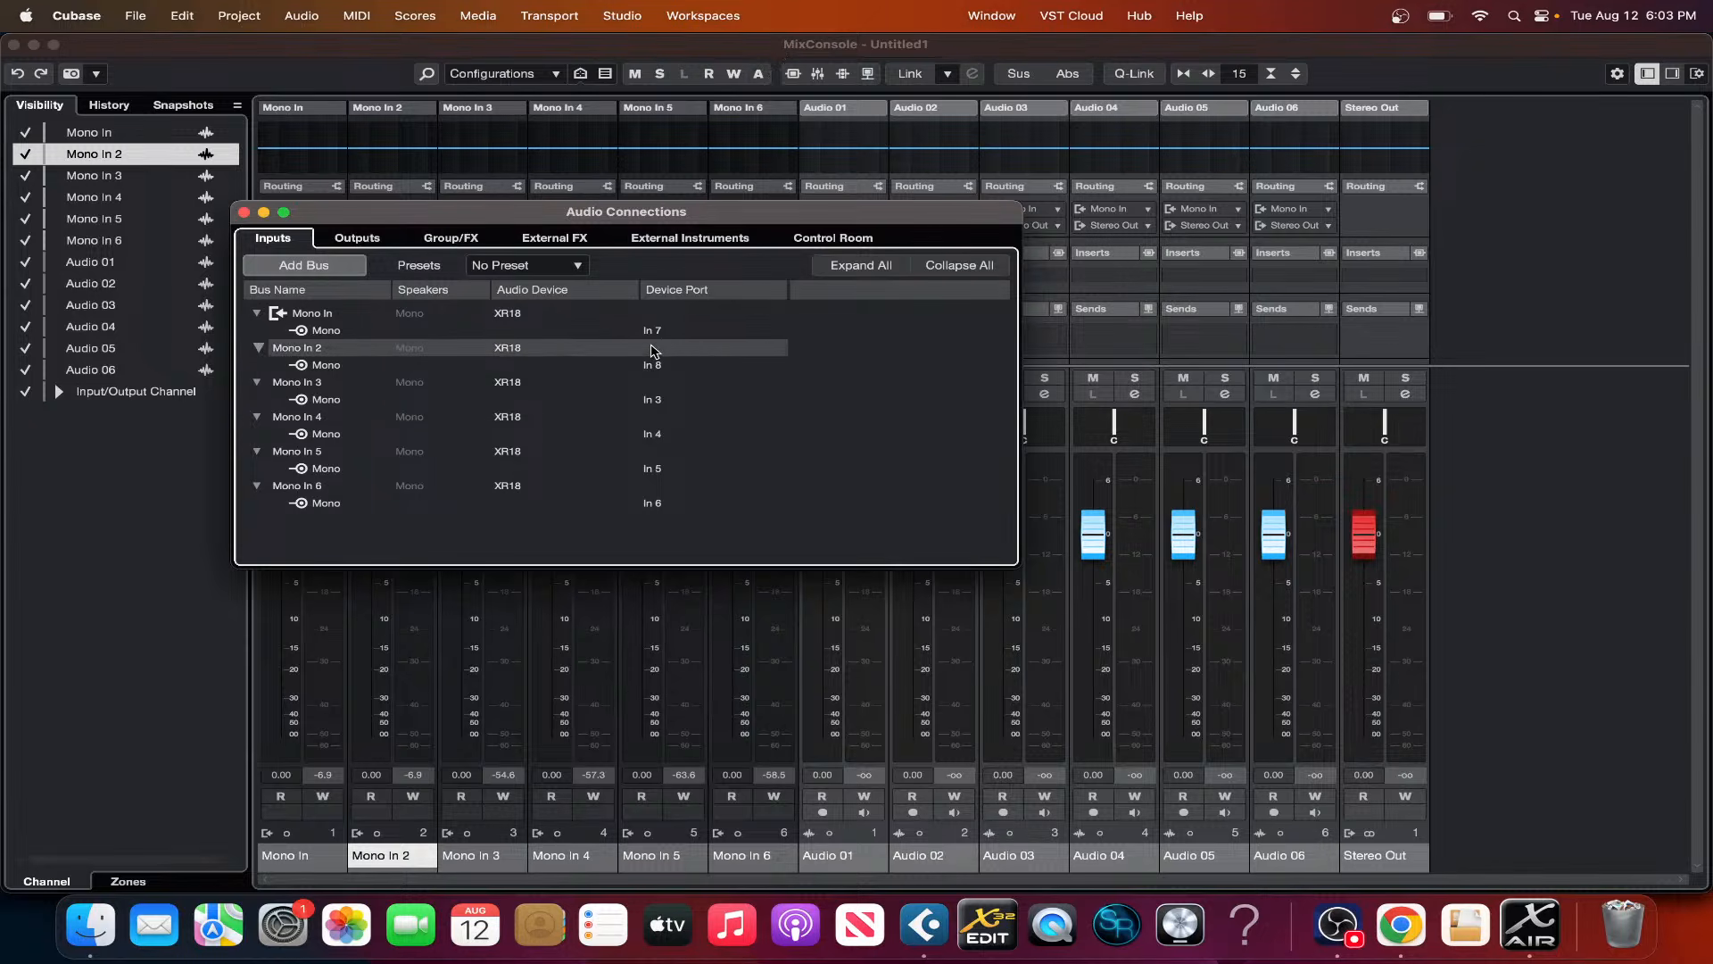
click(244, 211)
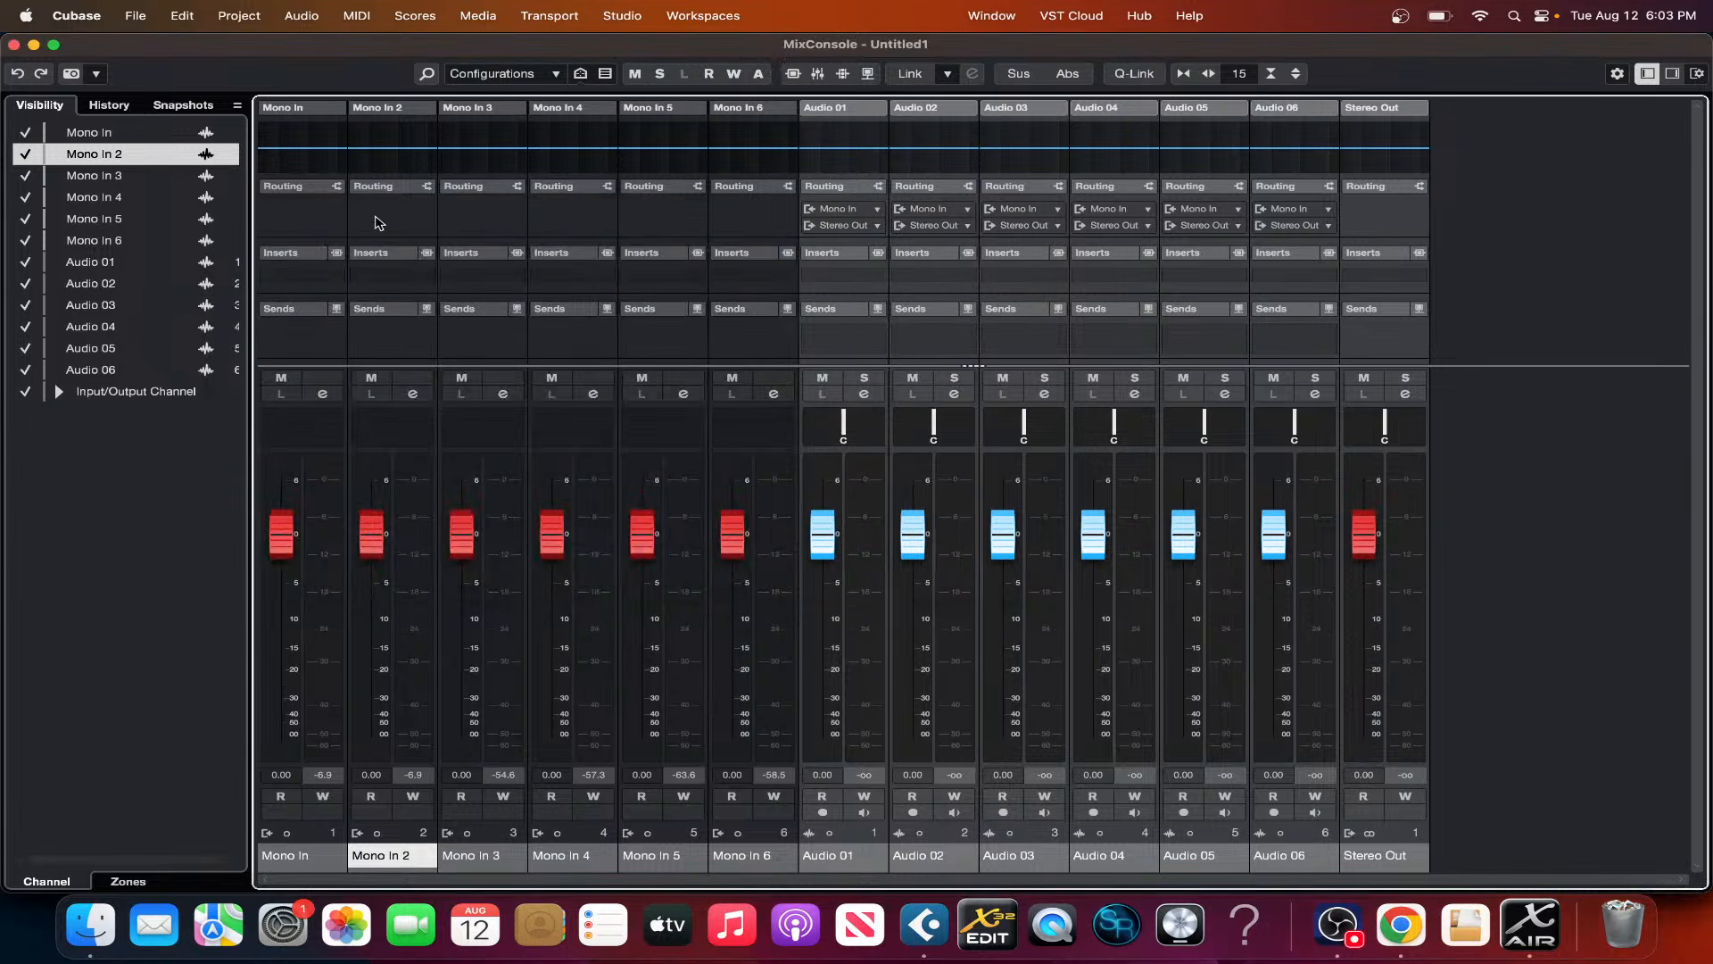
- Switch to X AIR Edit and patch channel 01 to USB 7 and channel 02 to USB 8 in the USB sends
click(1530, 924)
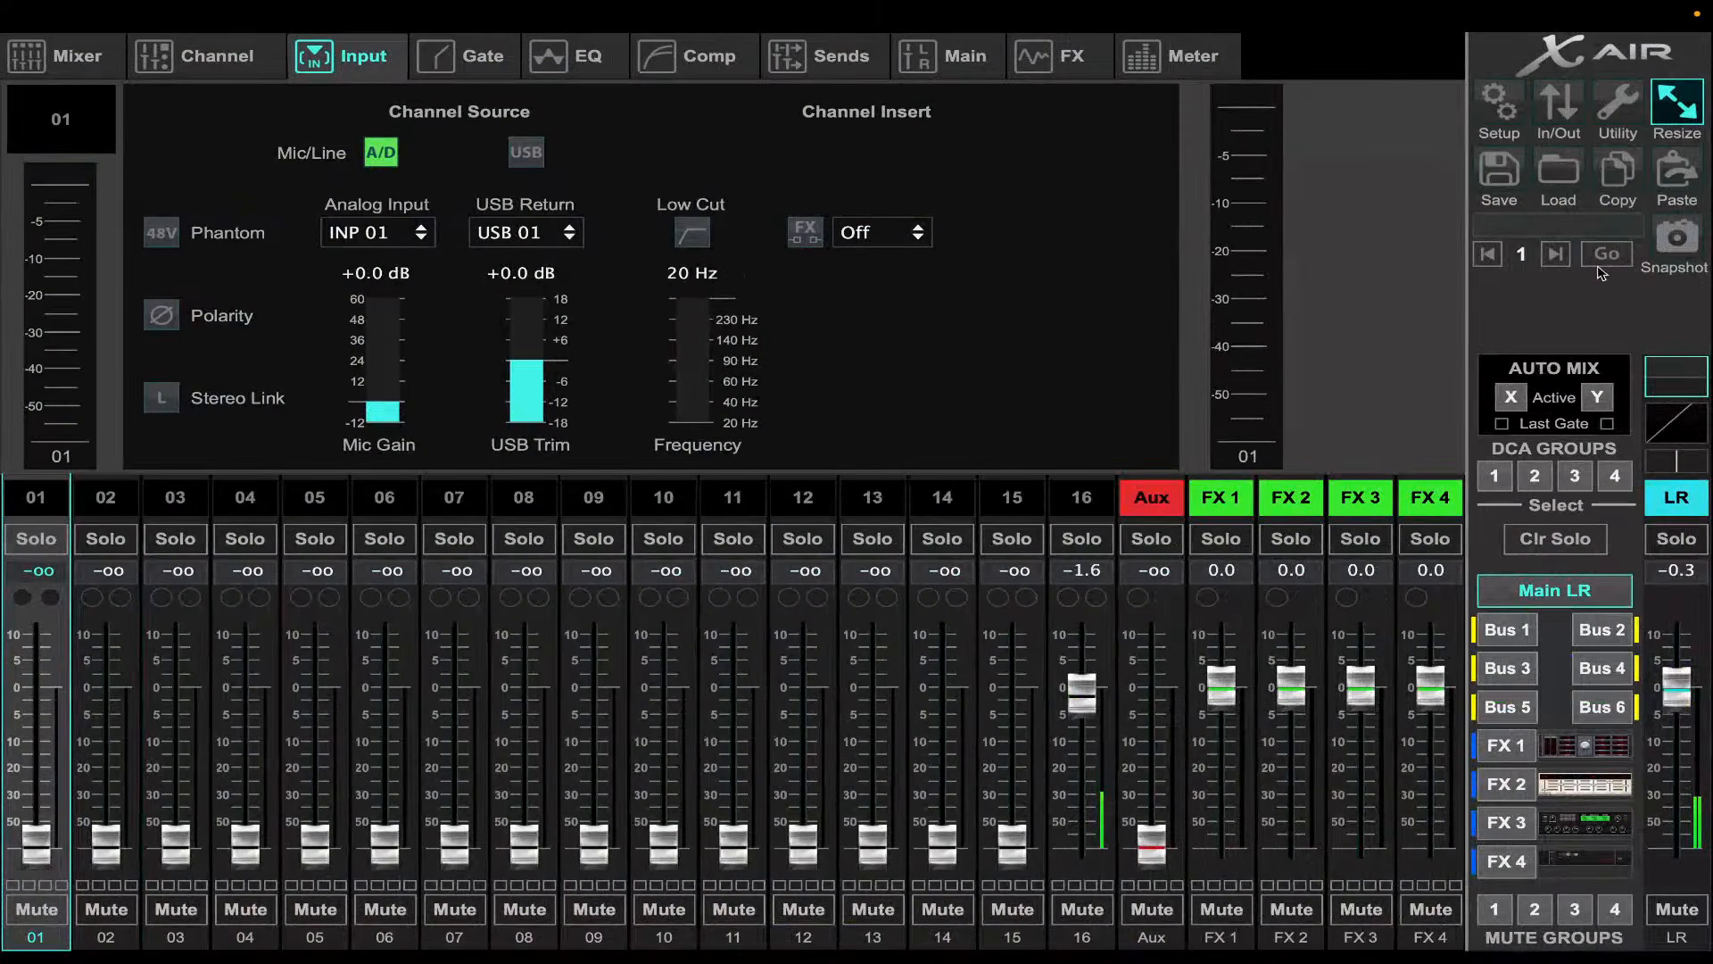
click(1560, 112)
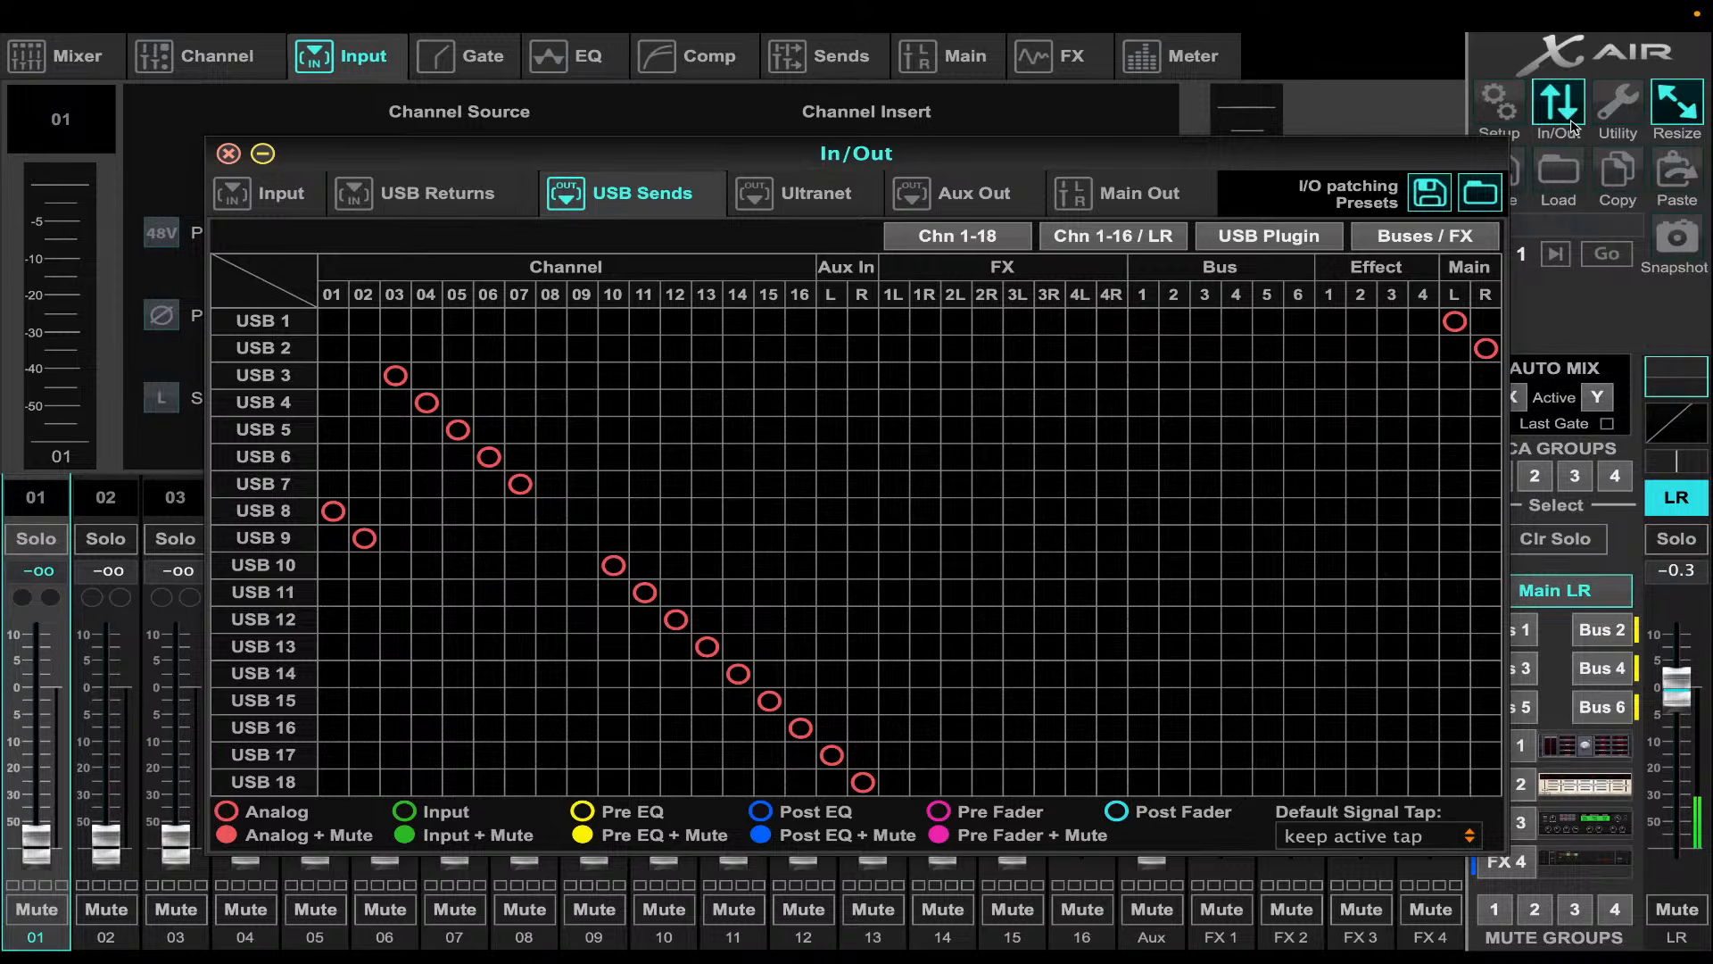
mouse_move(1009, 56)
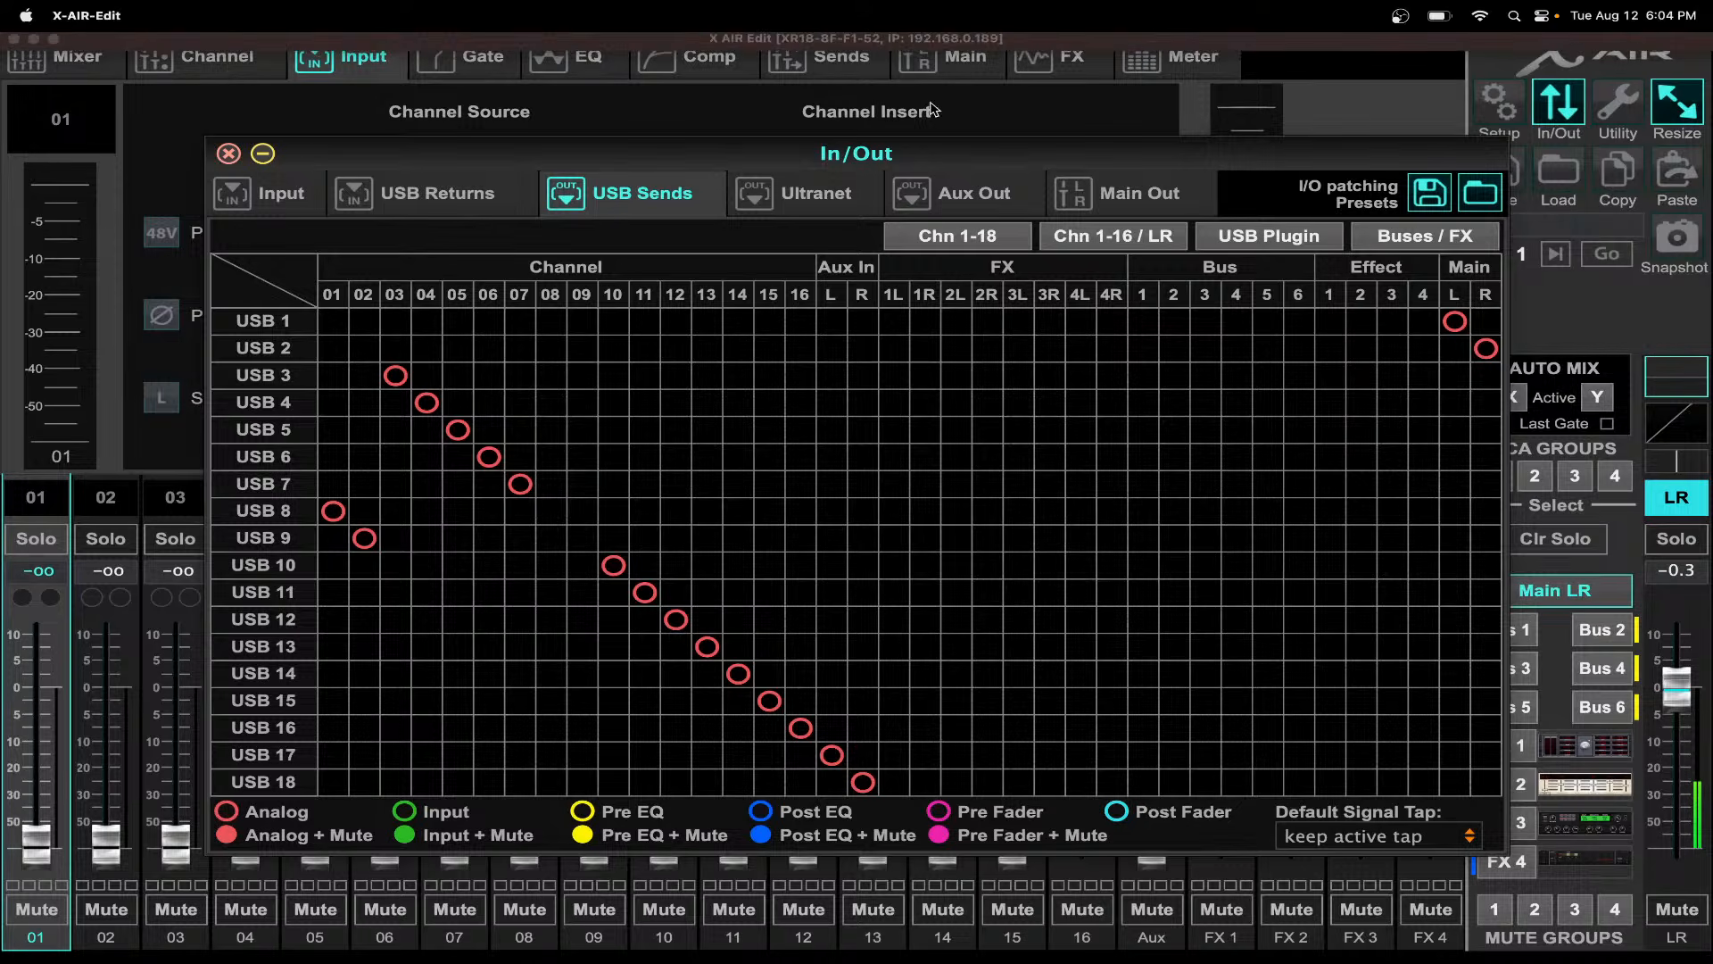
click(335, 489)
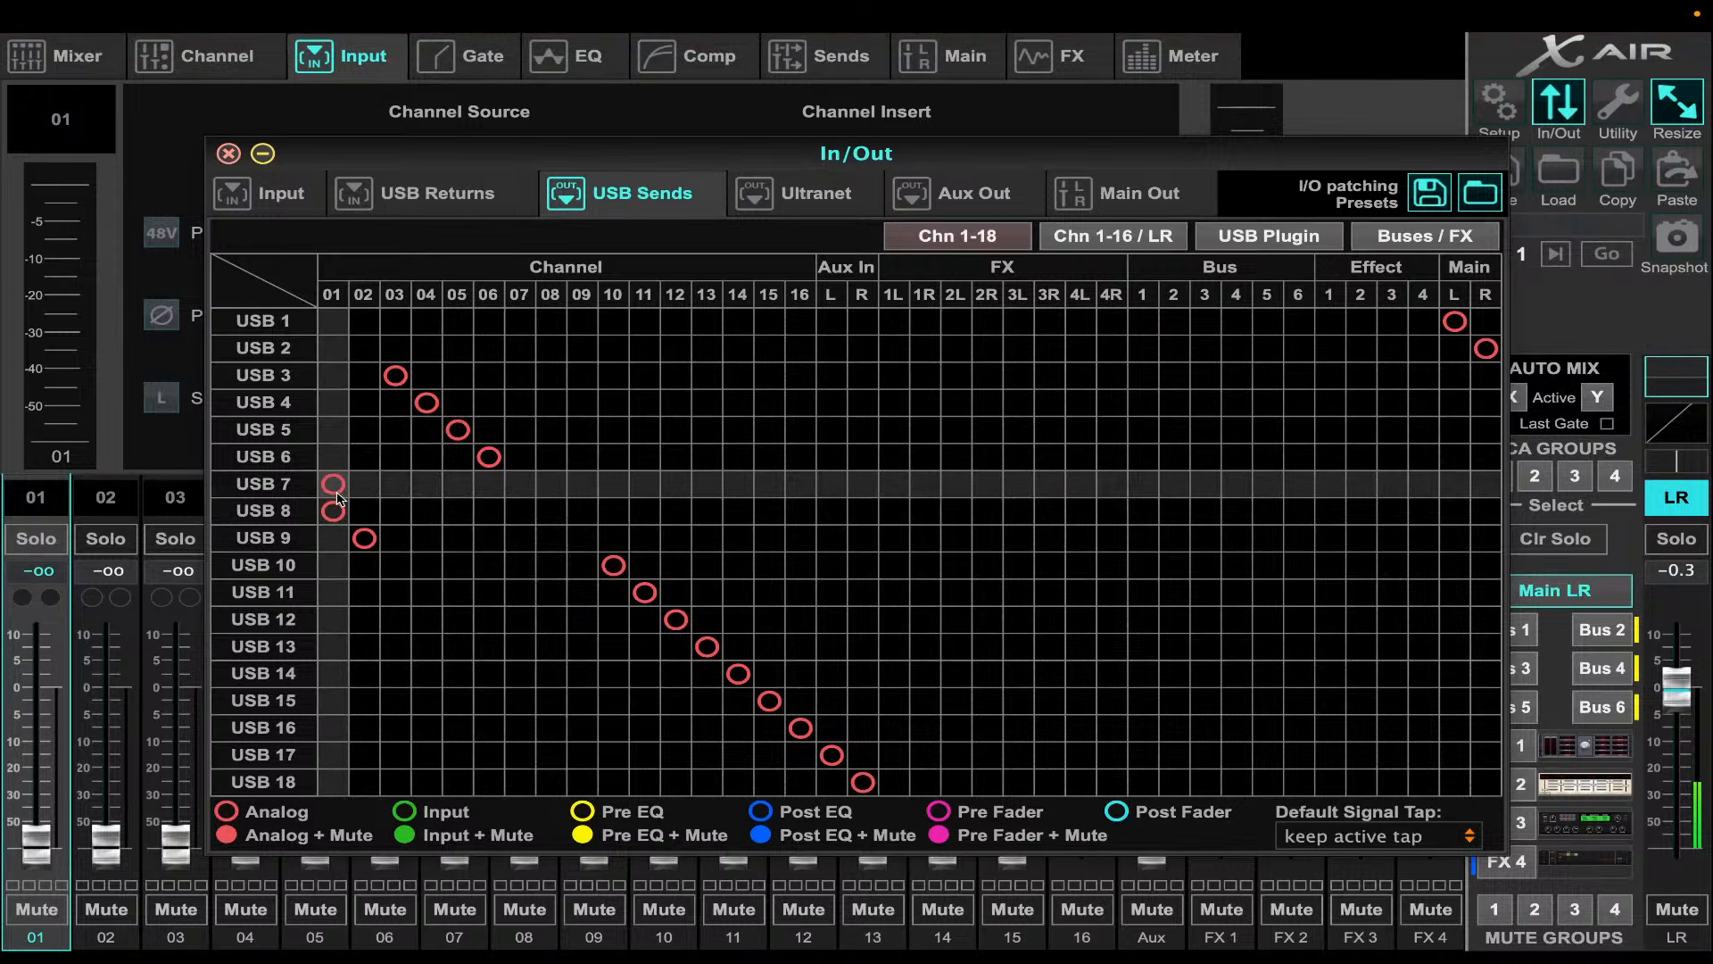
click(364, 510)
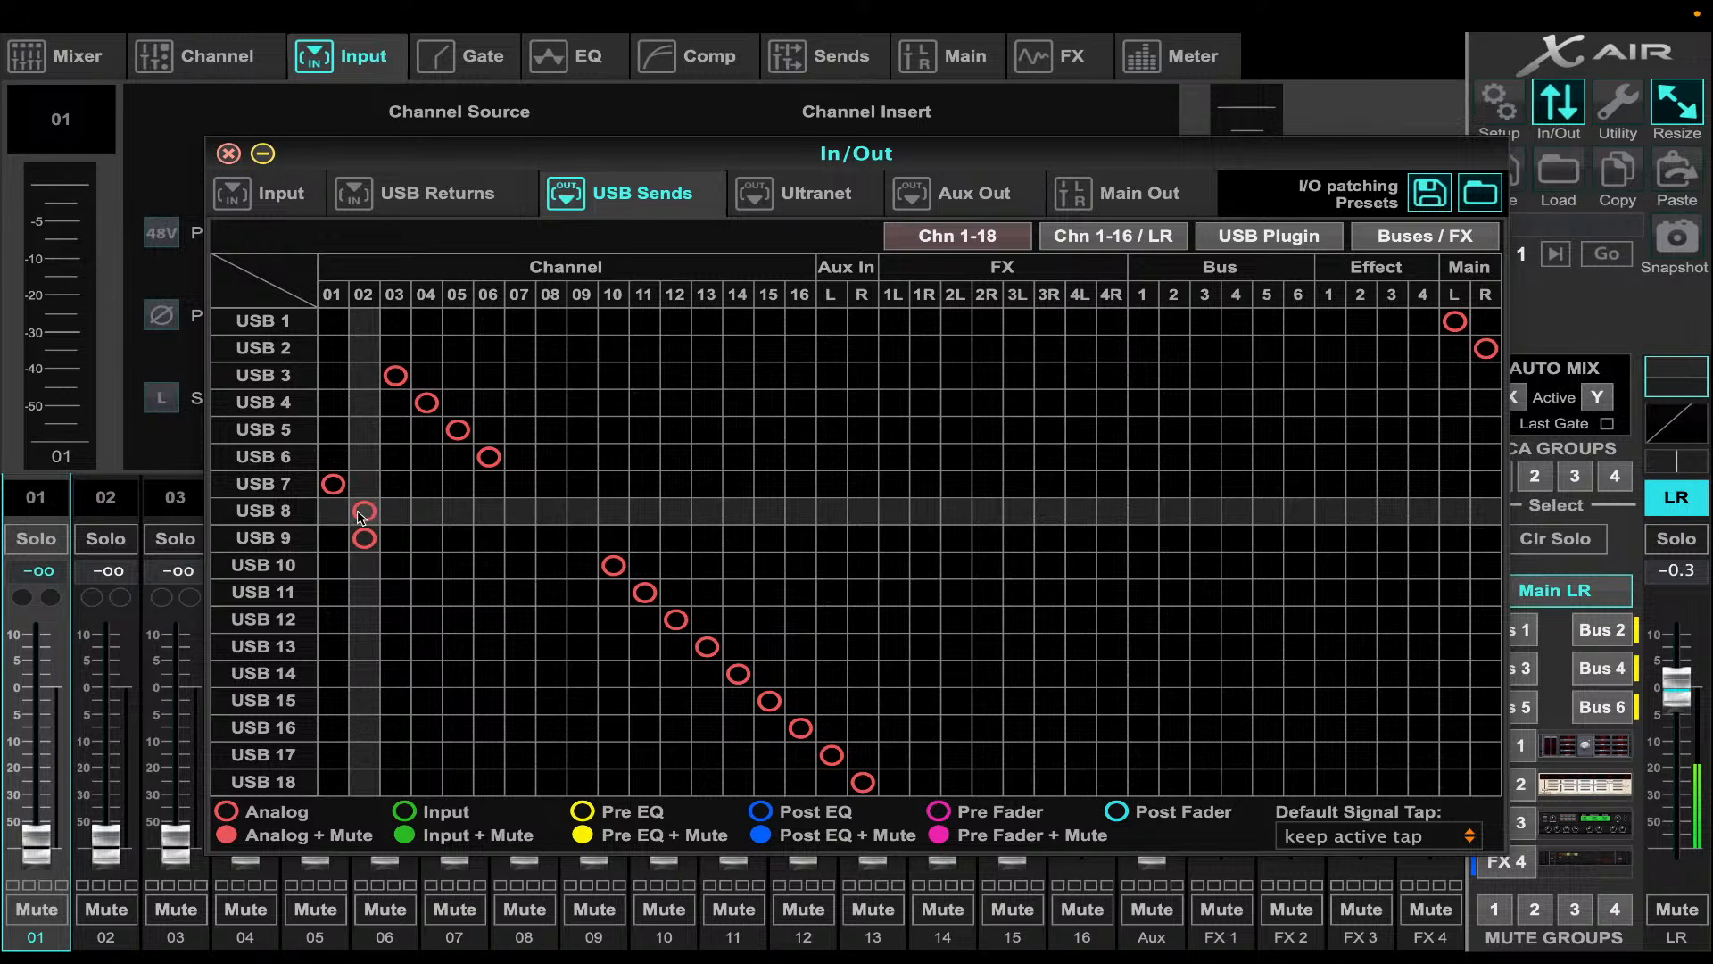
- Close the In/Out patching window, switch to Cubase and minimize the MixConsole to reveal the project window
click(231, 156)
mouse_move(1242, 958)
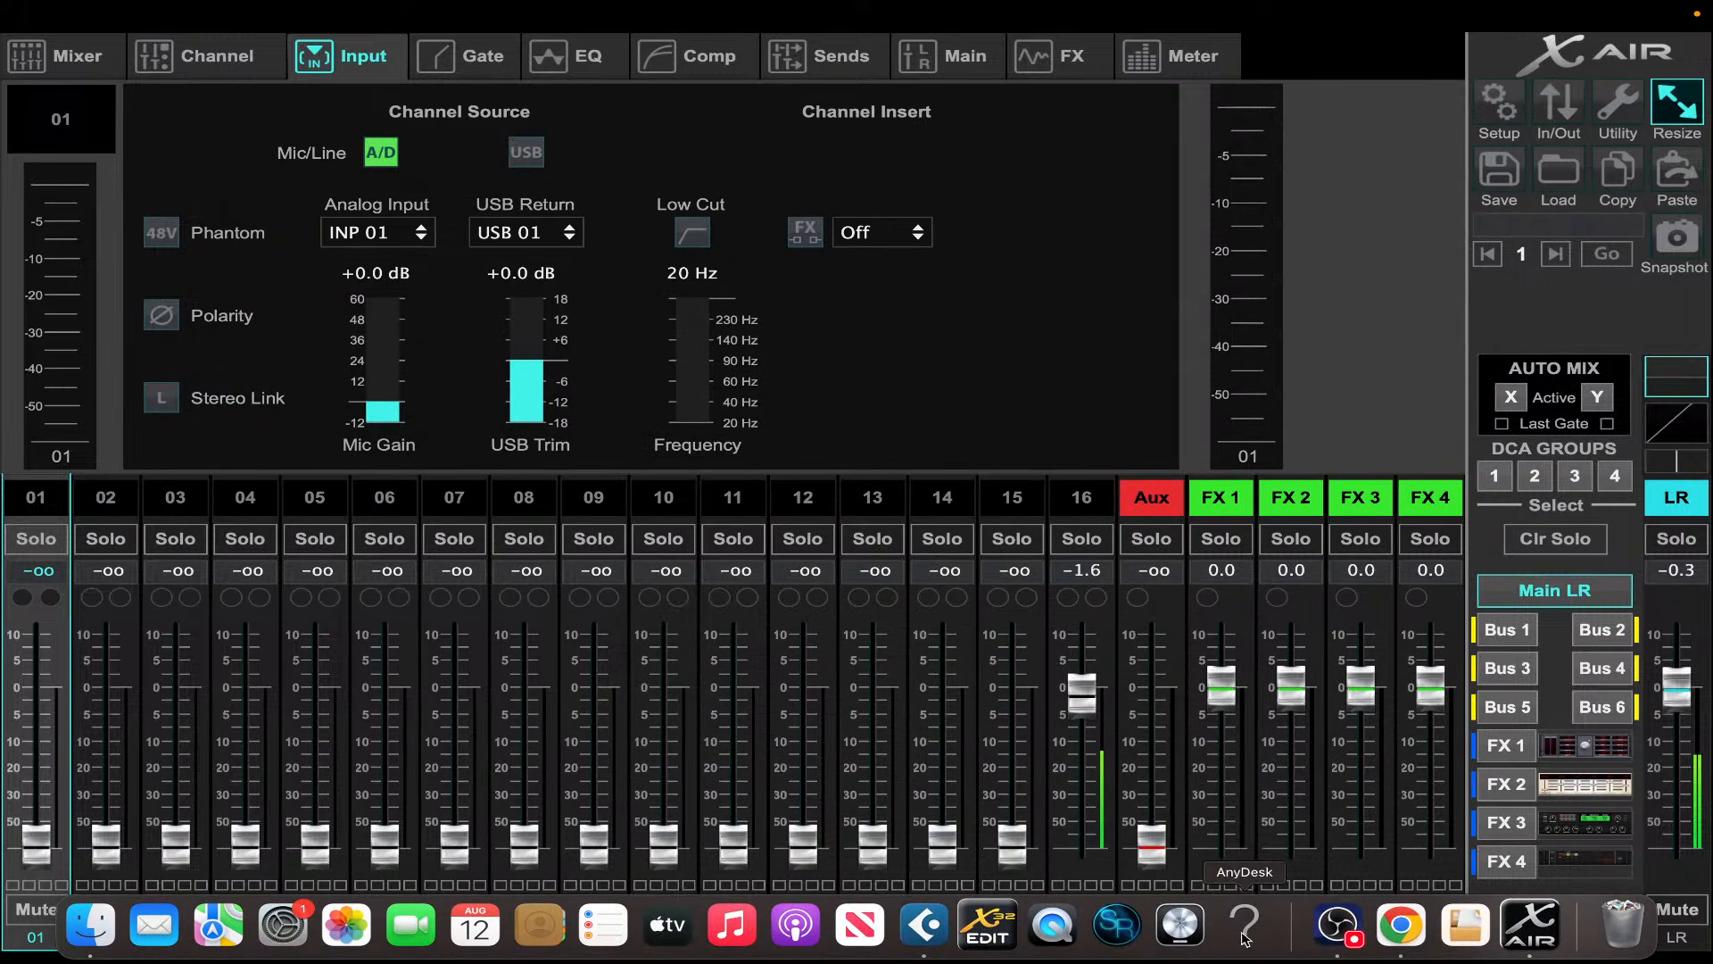
click(932, 930)
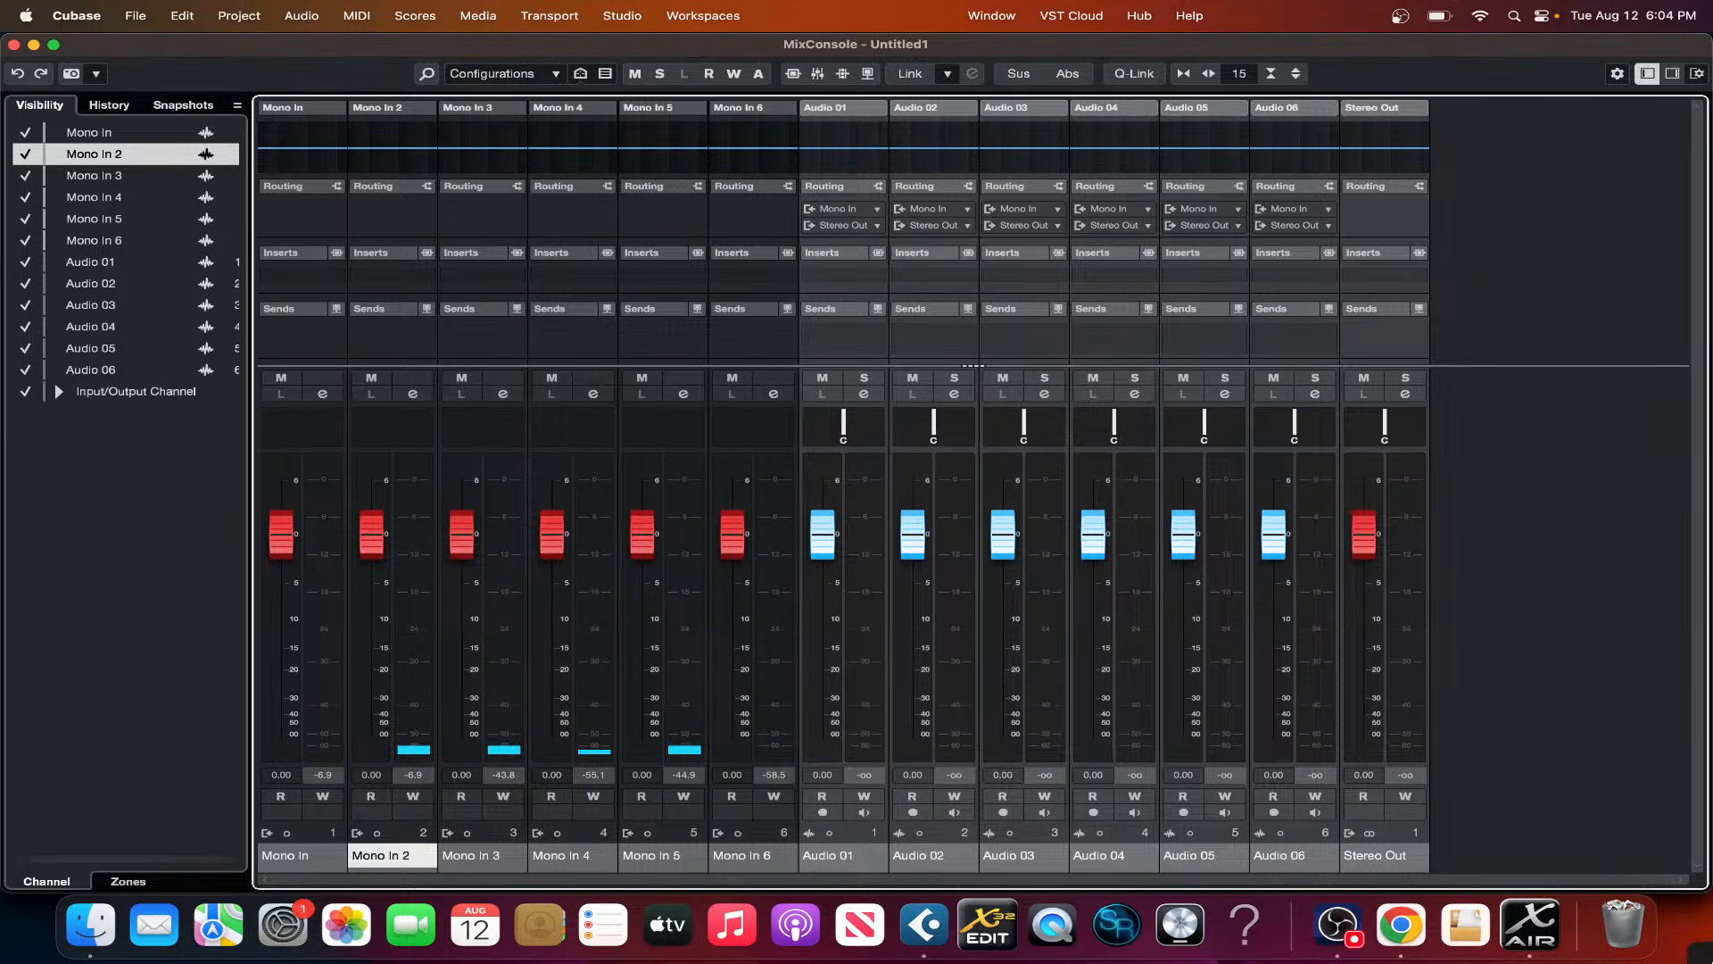
click(33, 44)
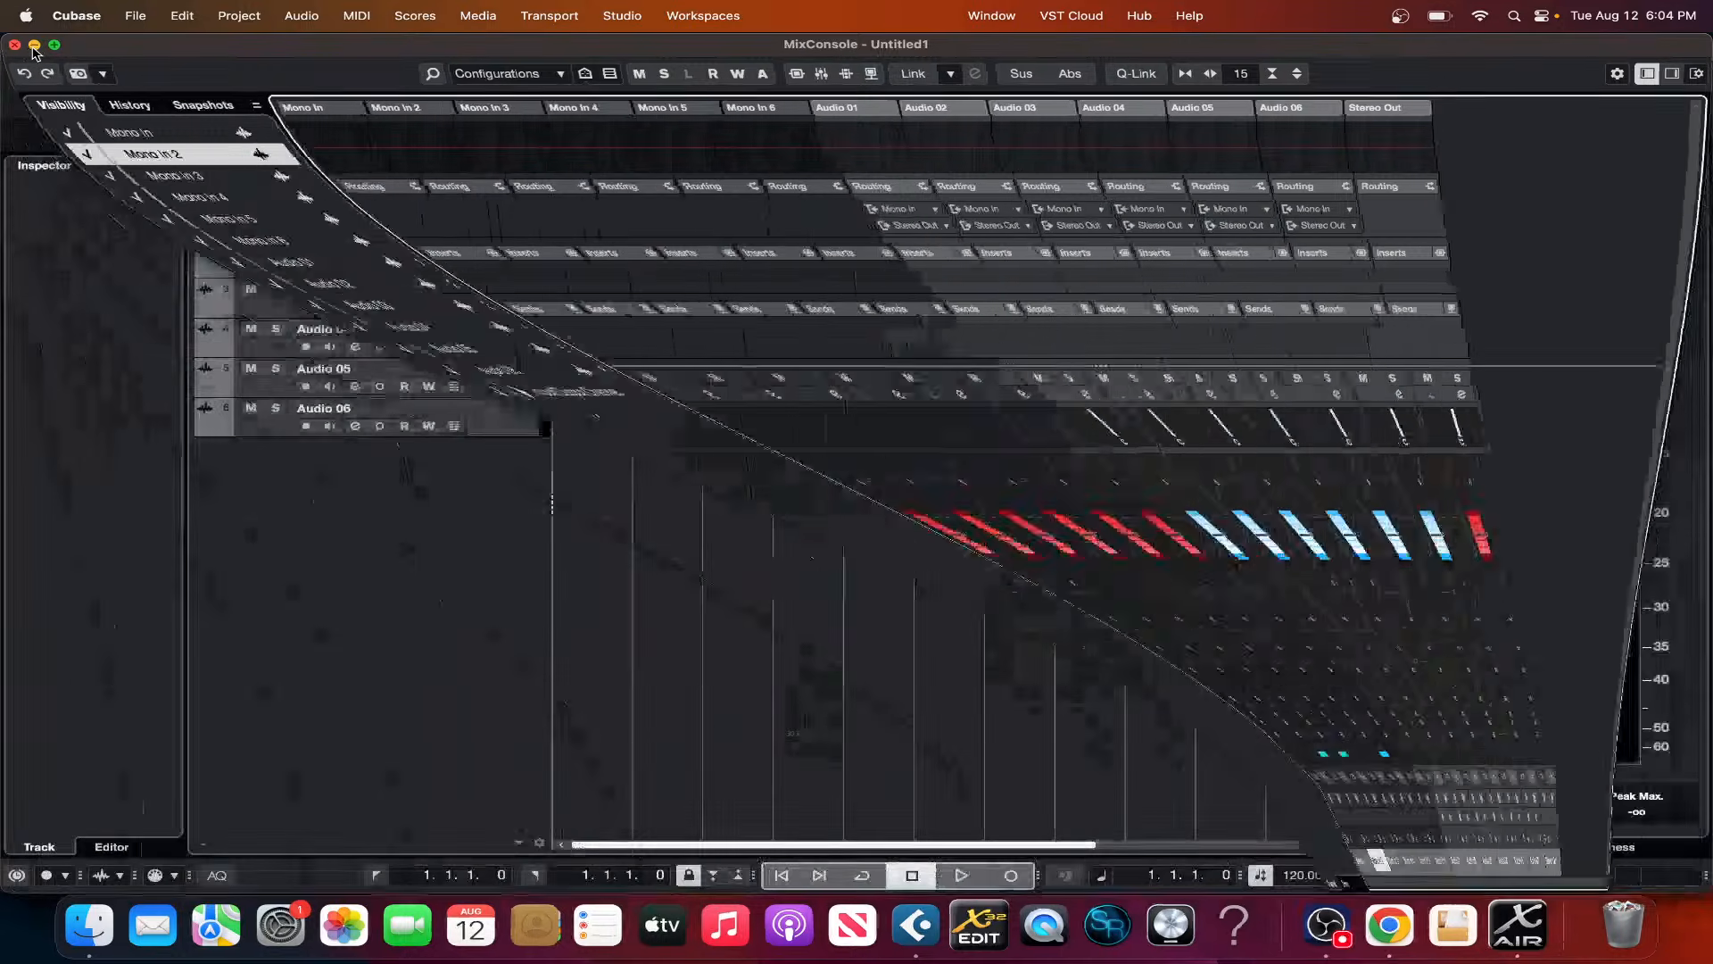
- Select tracks Audio 01 through Audio 06 so all are record-enabled, and increase the track heights
click(510, 217)
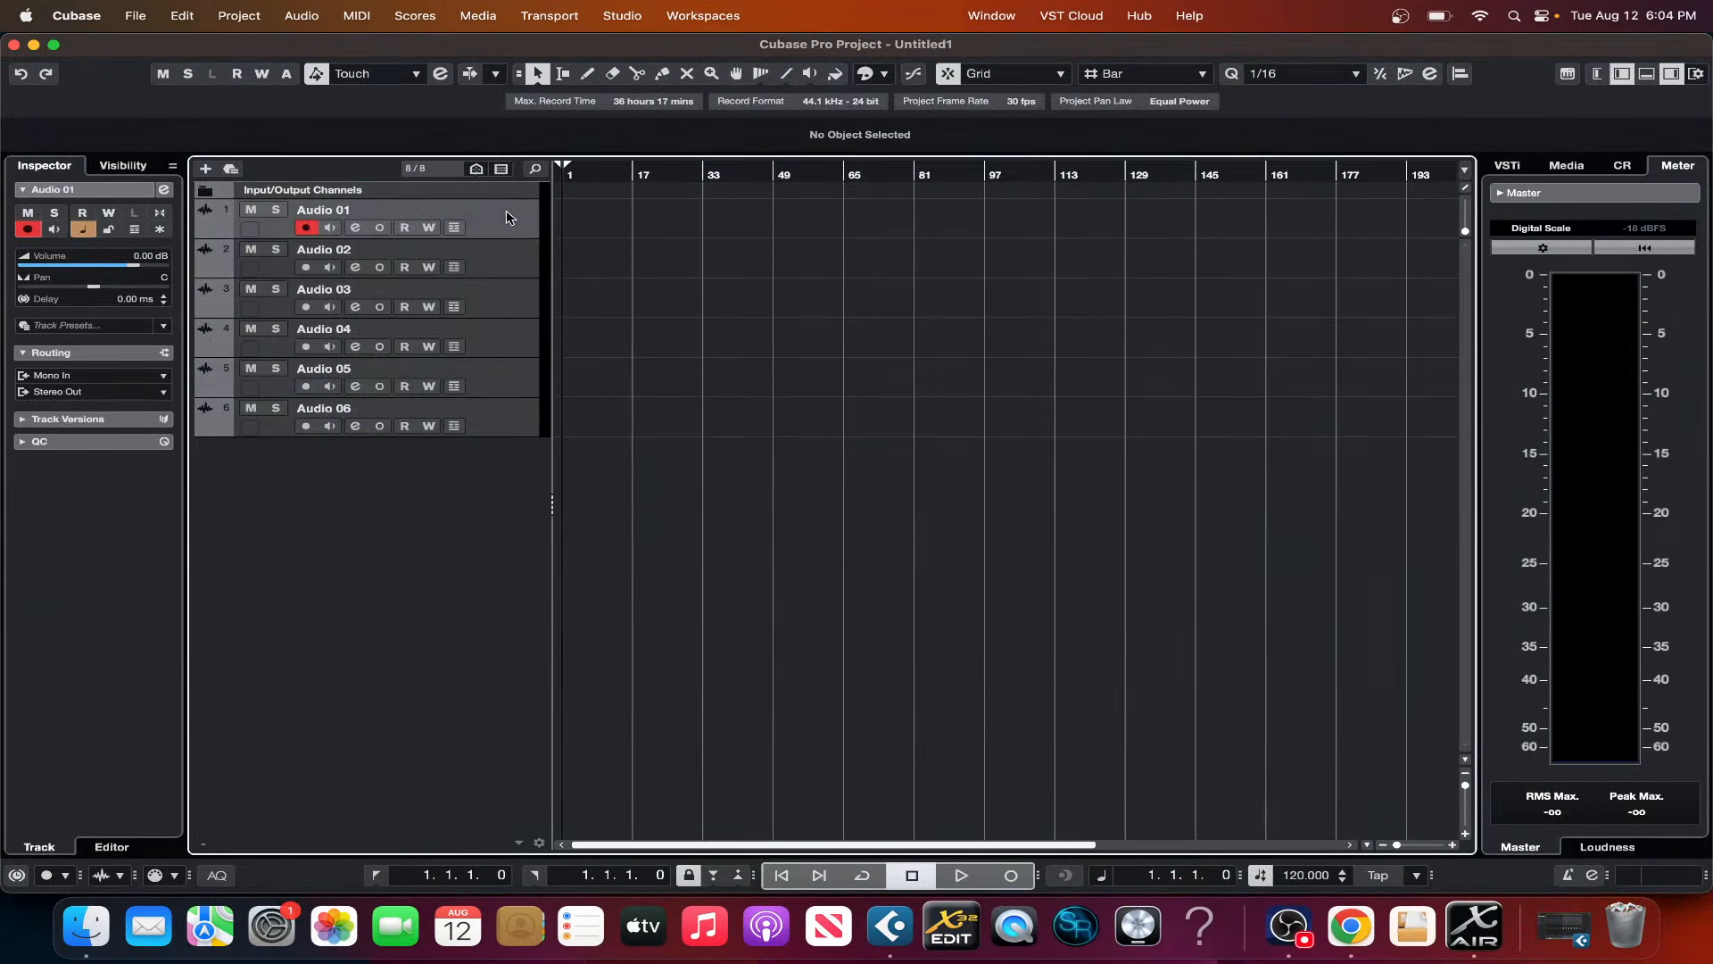
key(shift+Down)
key(shift+Down)
key(shift+Down)
key(shift+Down)
key(shift+Down)
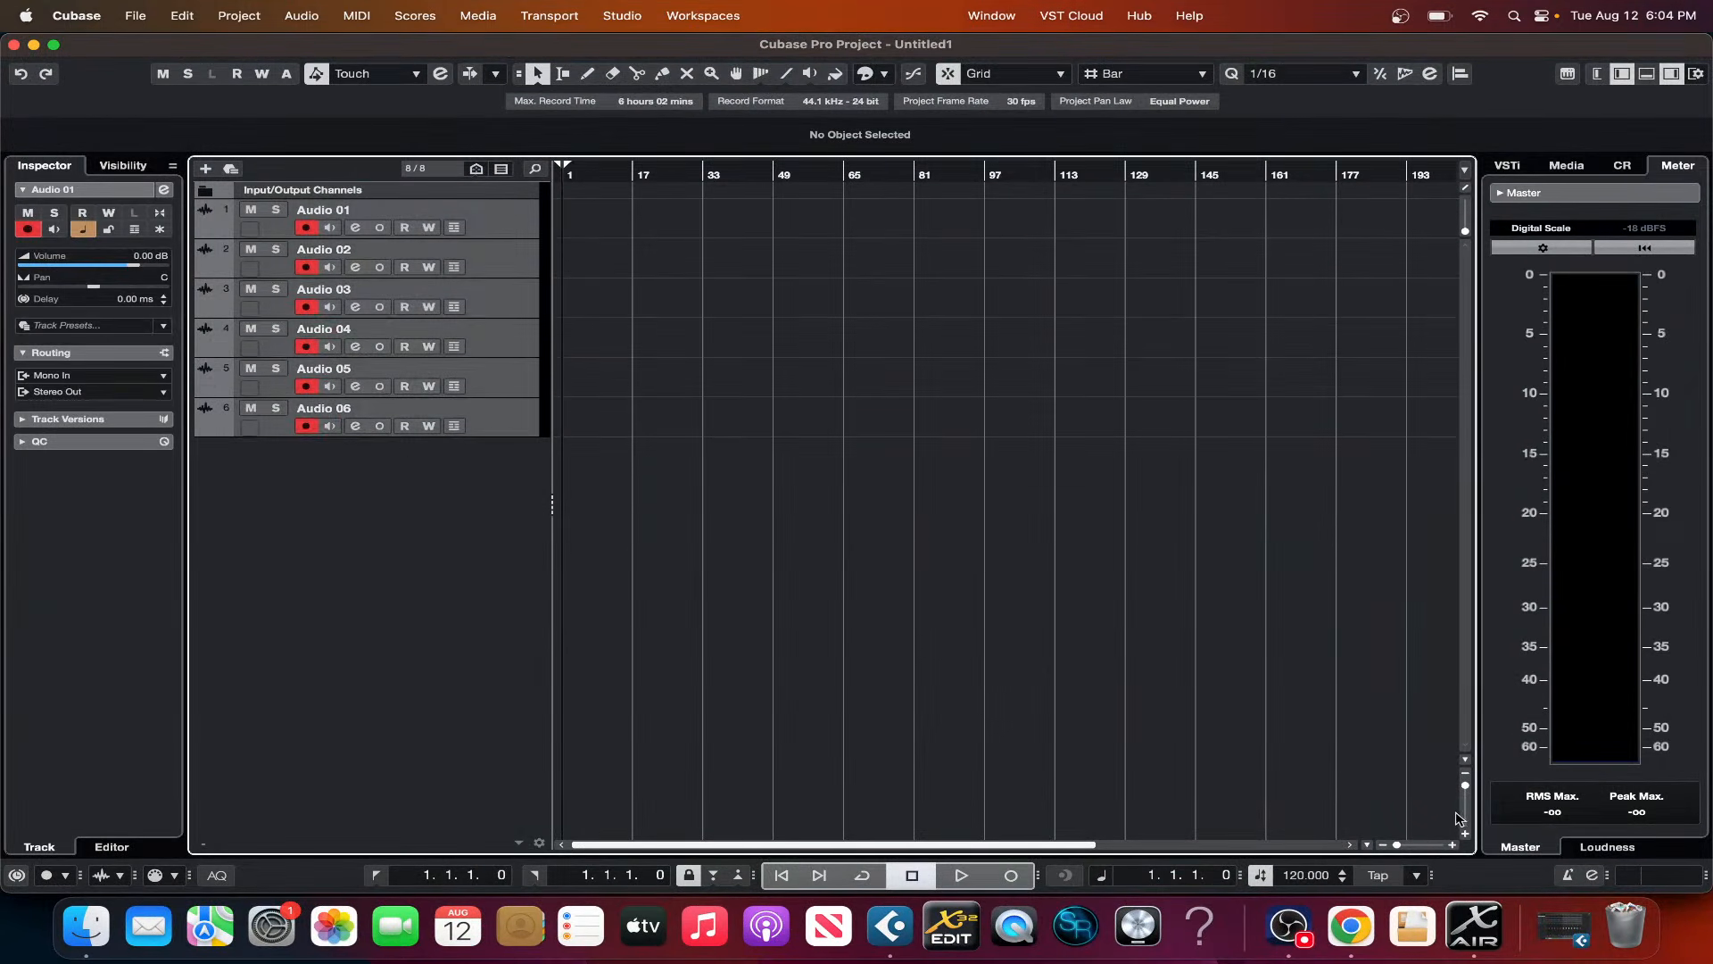
click(1464, 834)
click(1464, 833)
click(1465, 833)
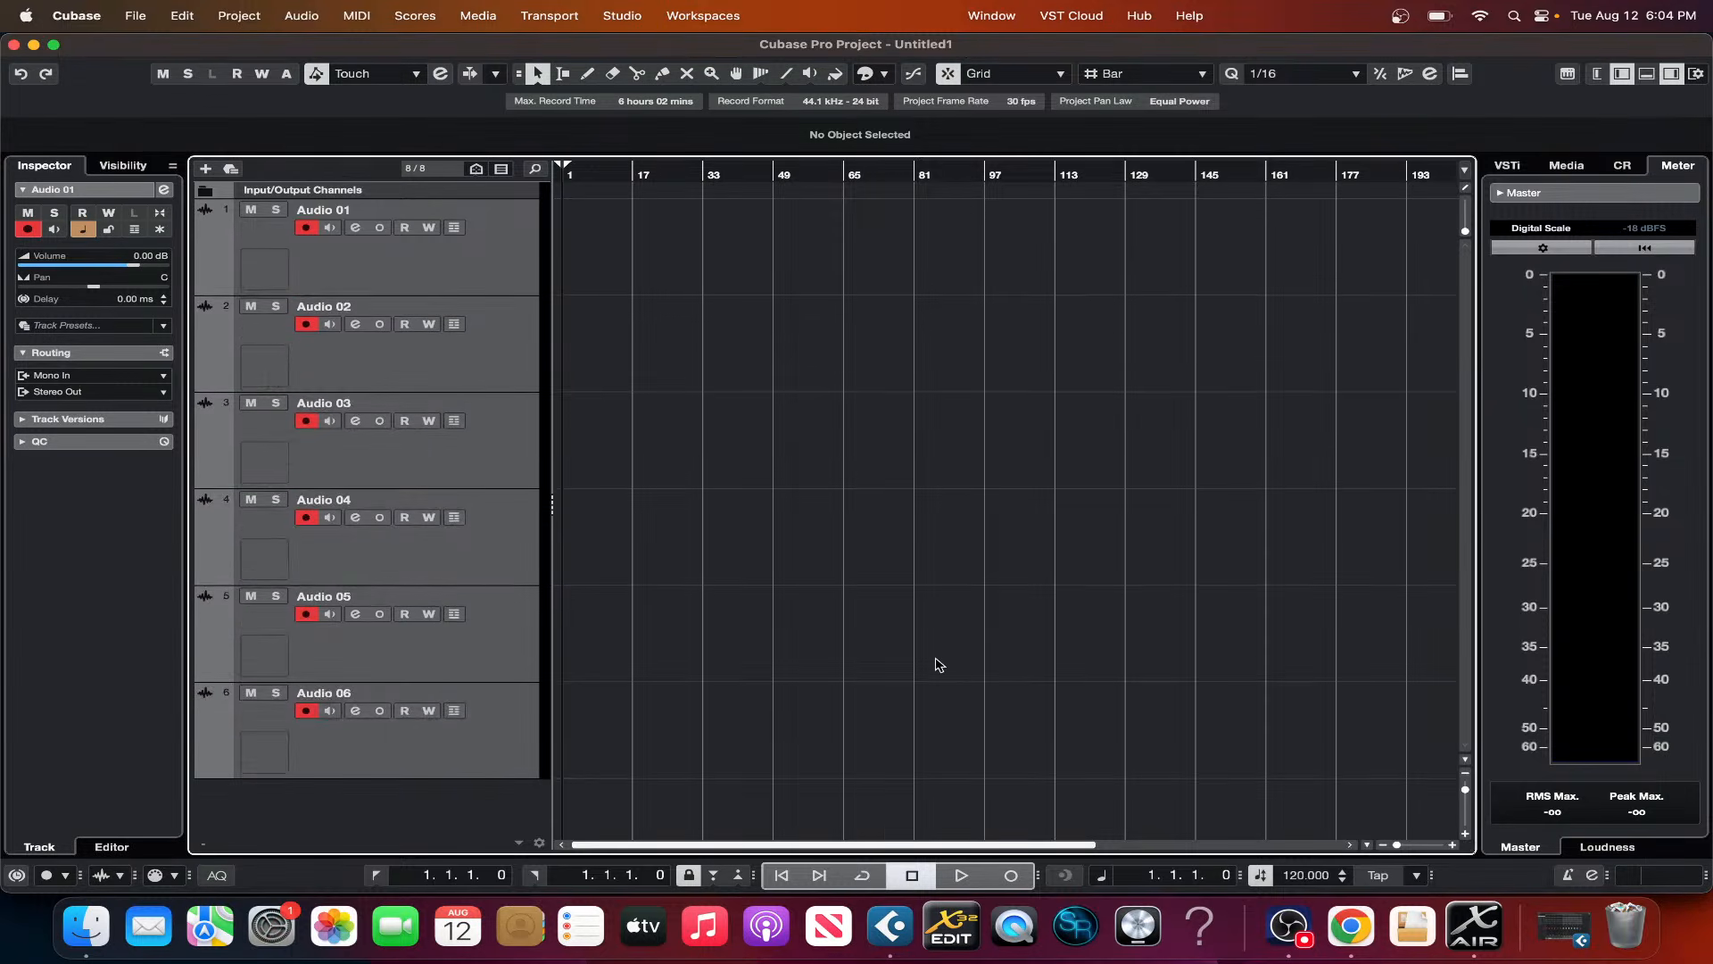
- Start recording on the six armed tracks from bar 1
key(KP_Multiply)
key(h)
key(h)
key(h)
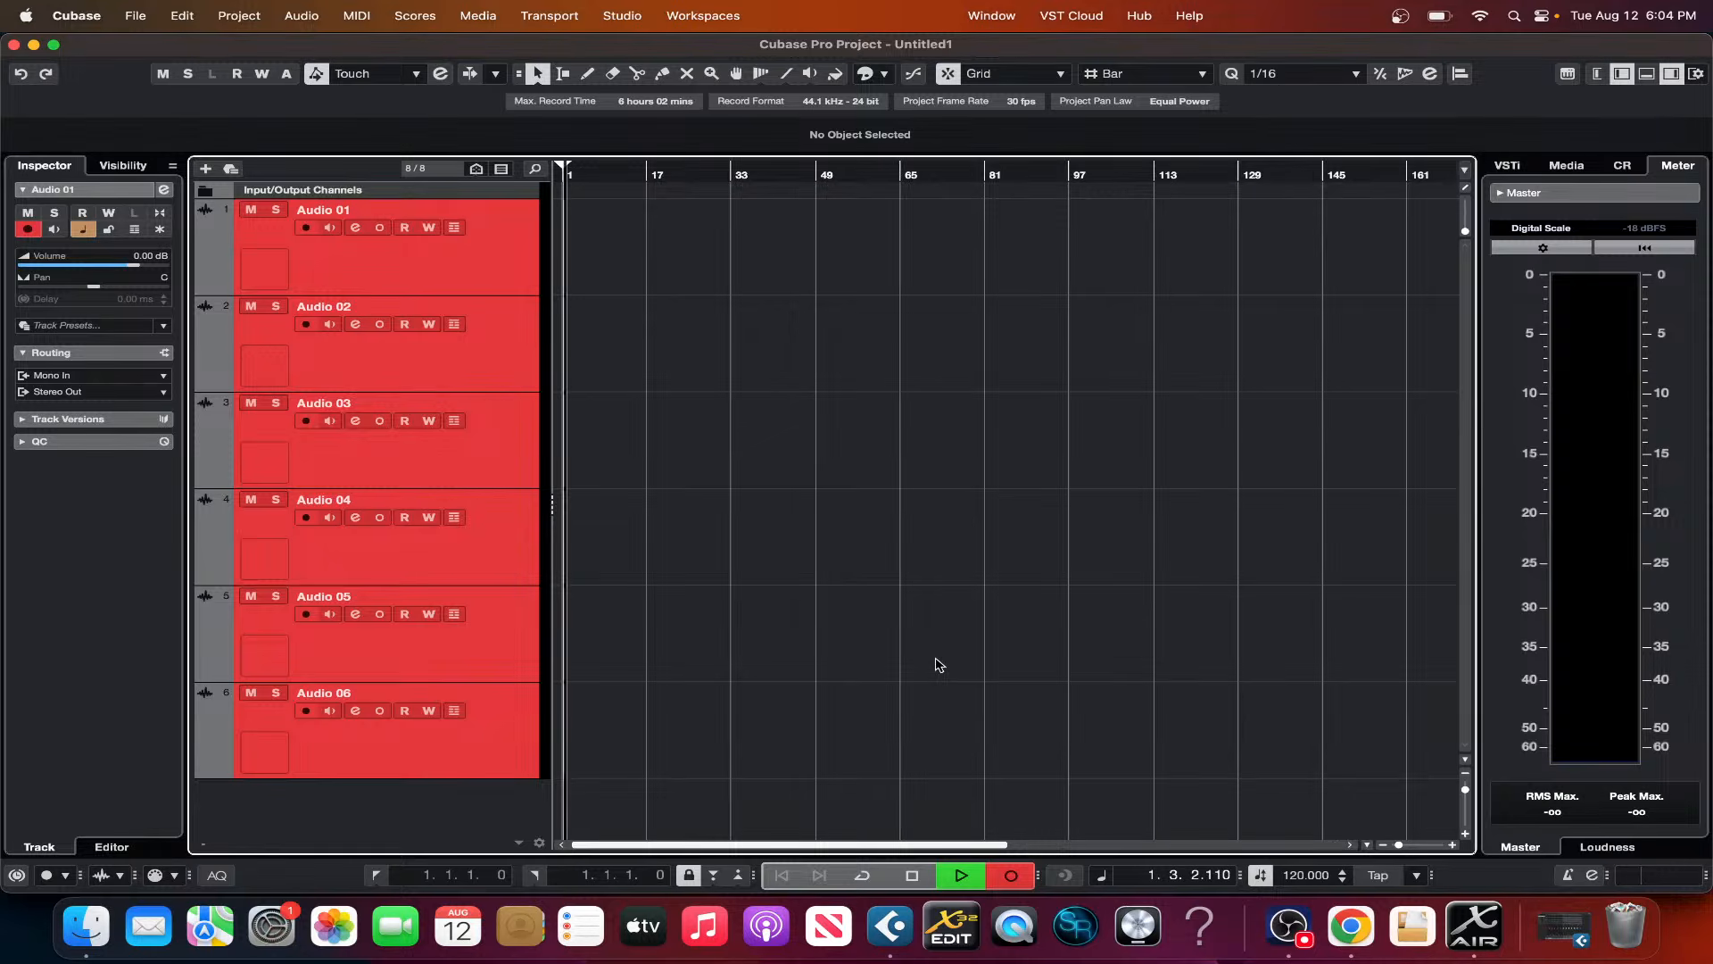
key(h)
key(h)
key(h)
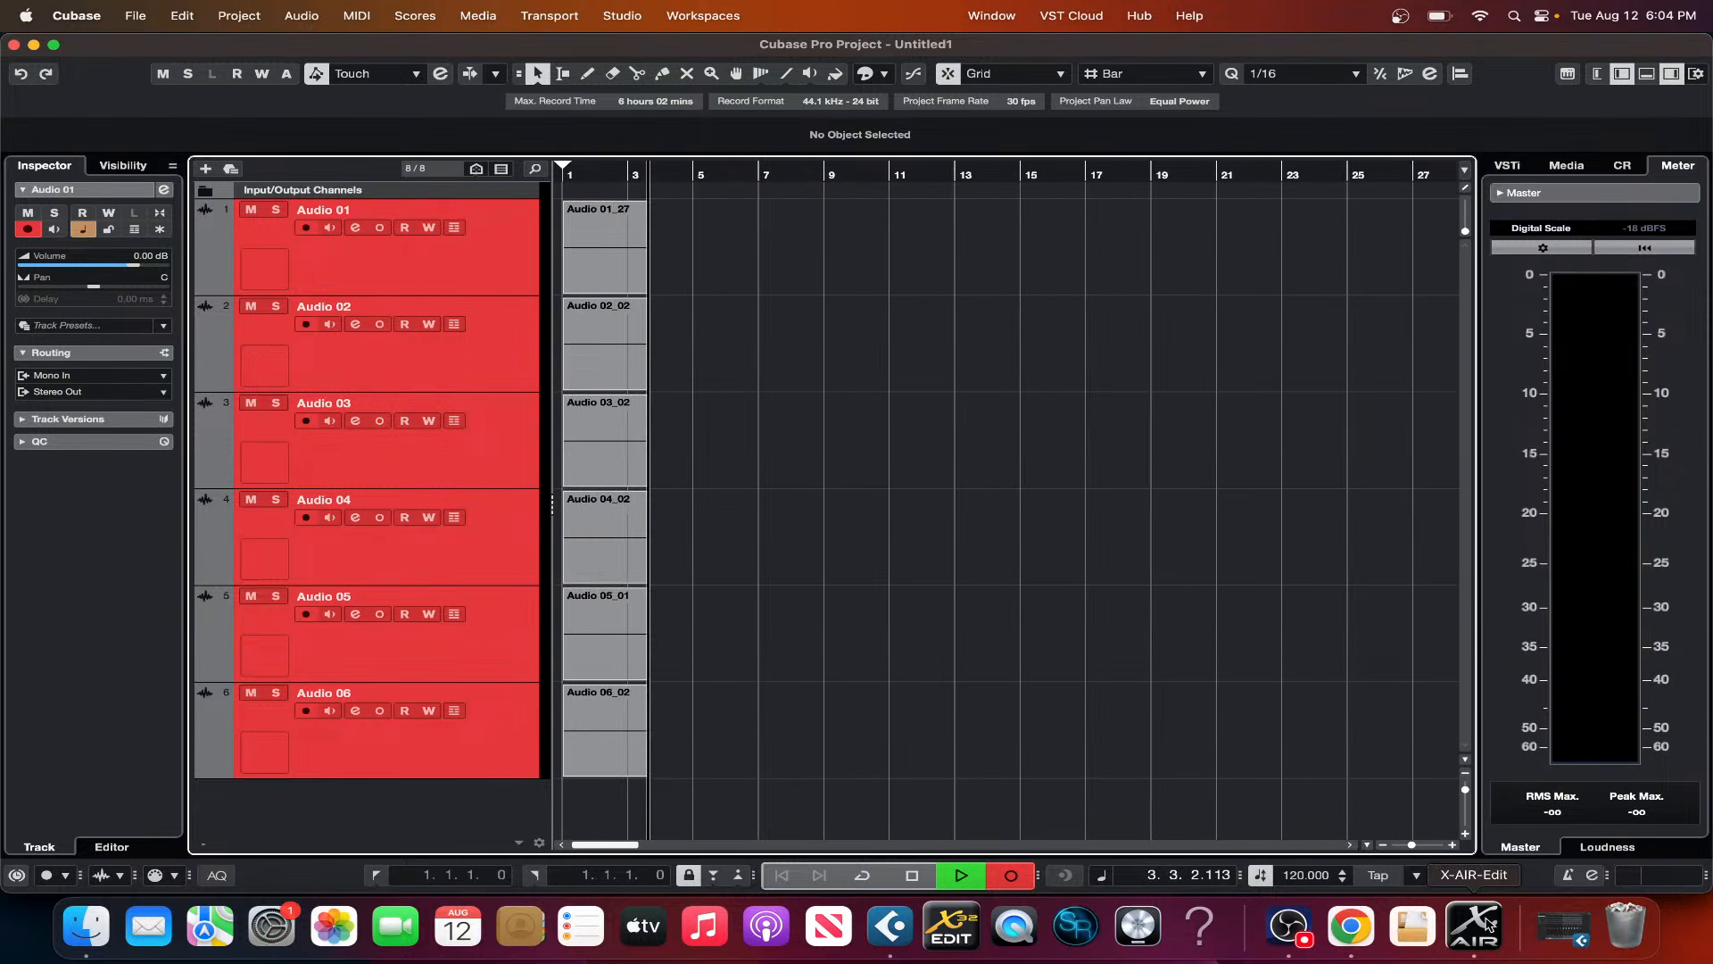
- Switch to OBS Studio, hide the macOS Screen Capture 2 source and transition the camera view to the program output
click(1267, 930)
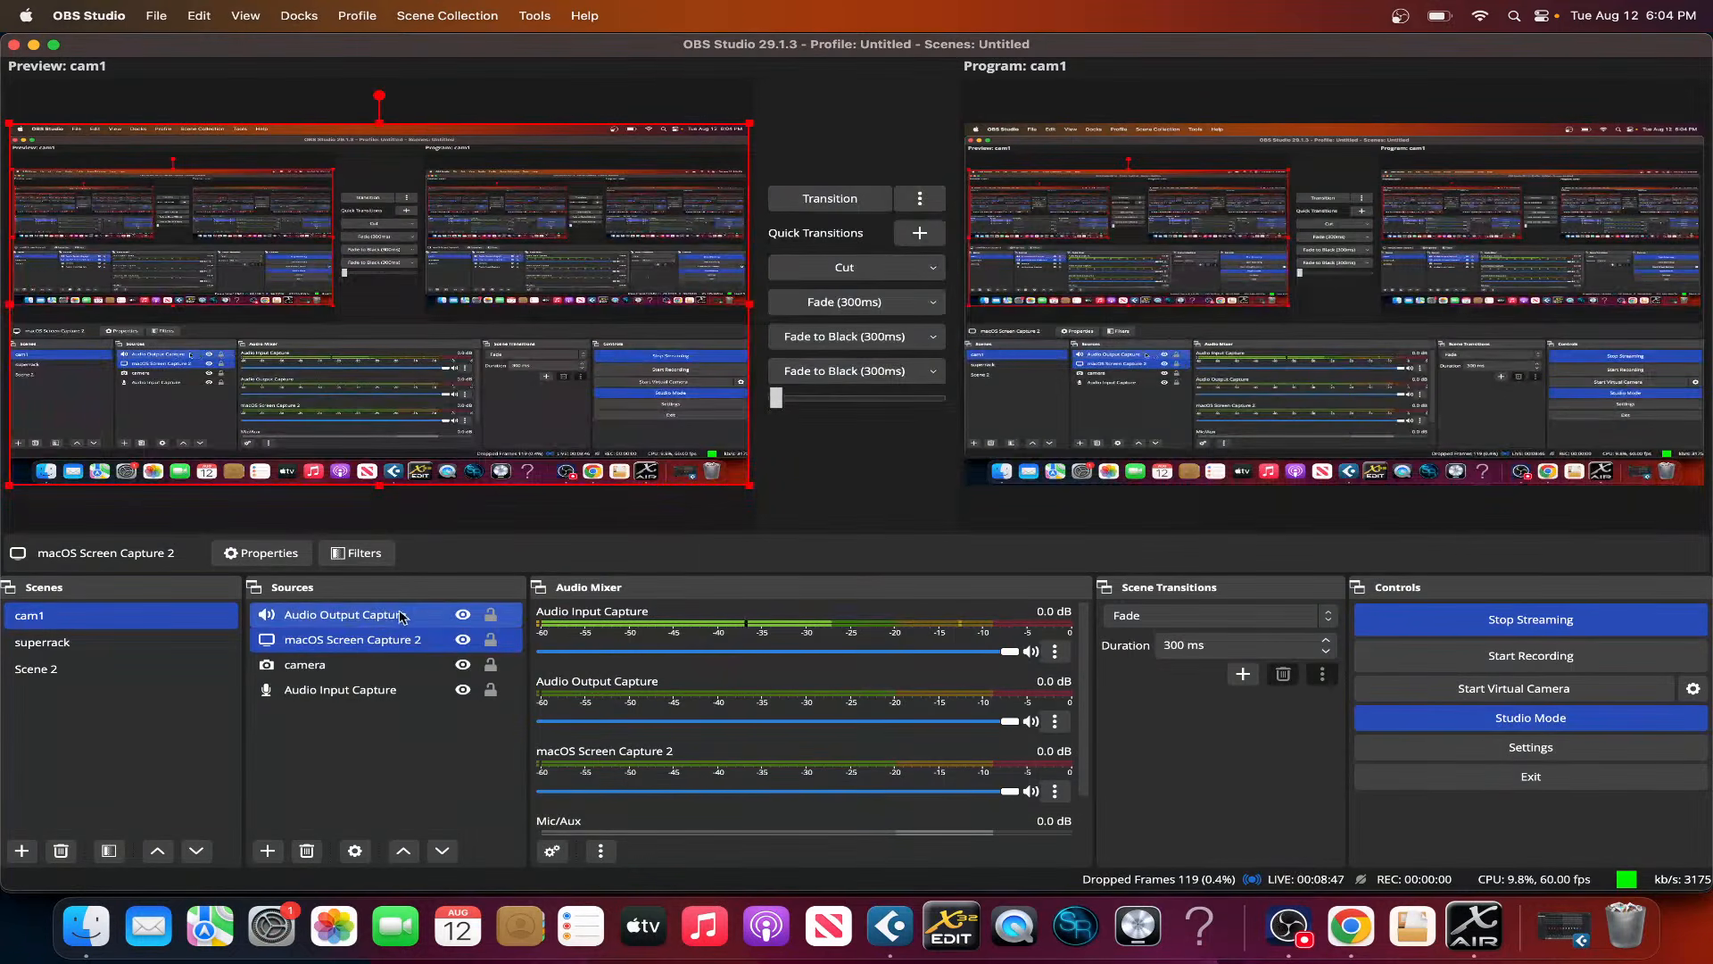
click(462, 638)
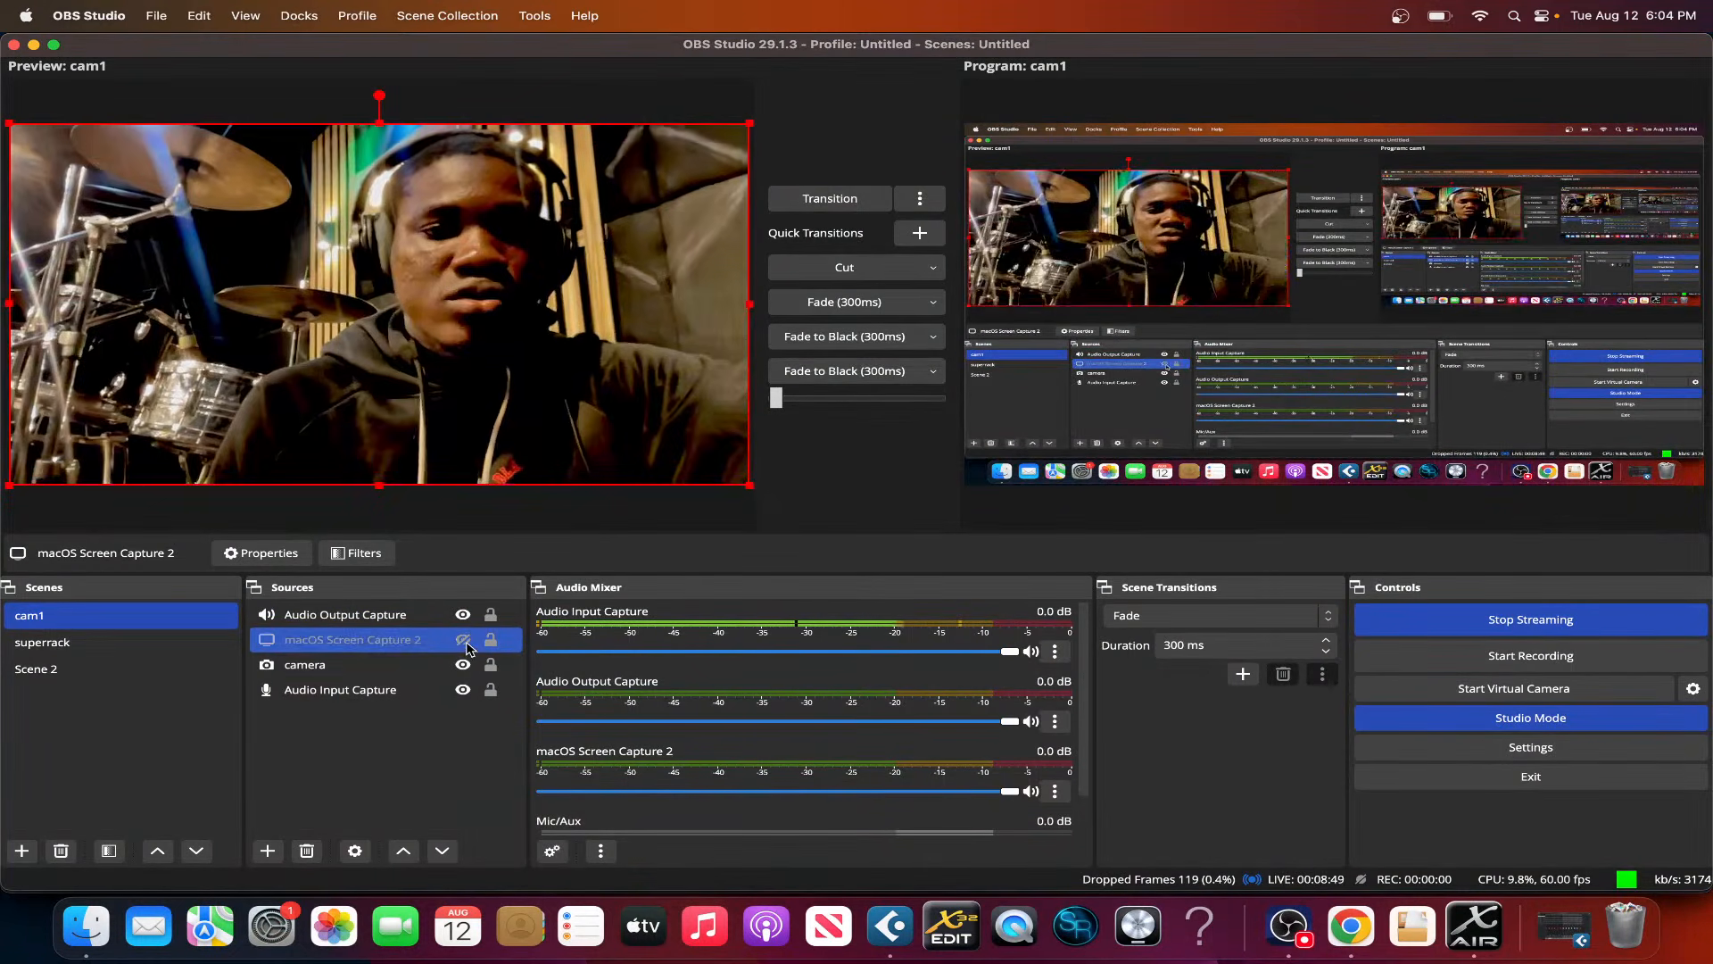
click(834, 200)
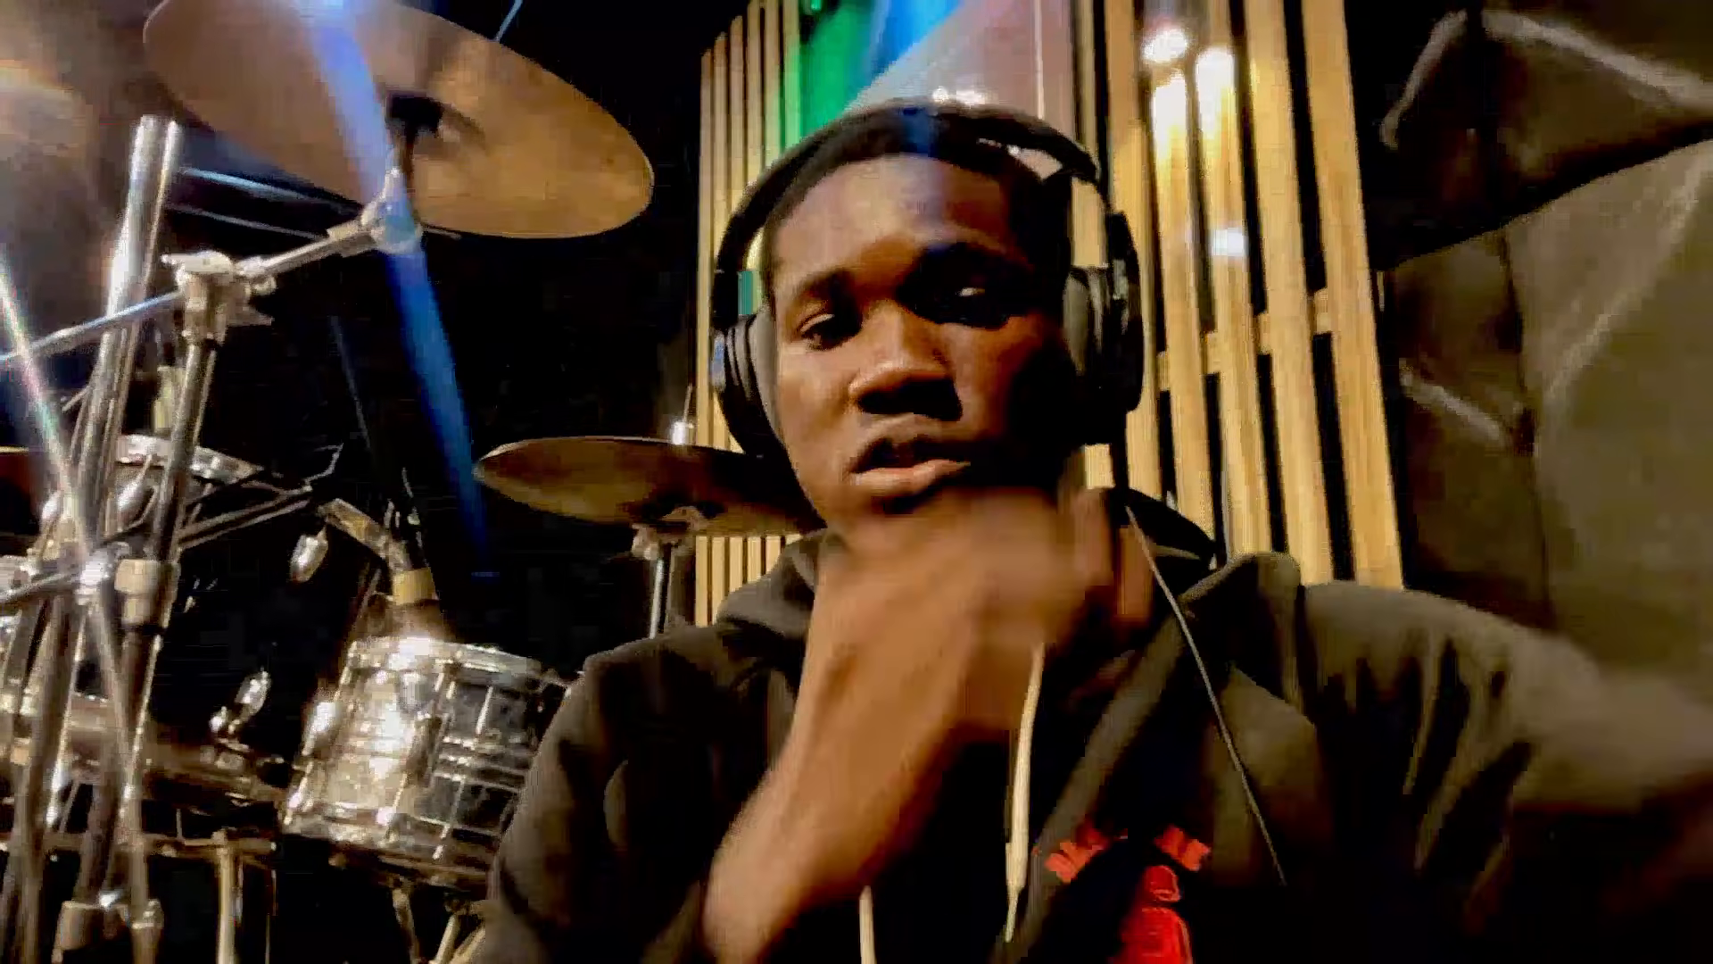
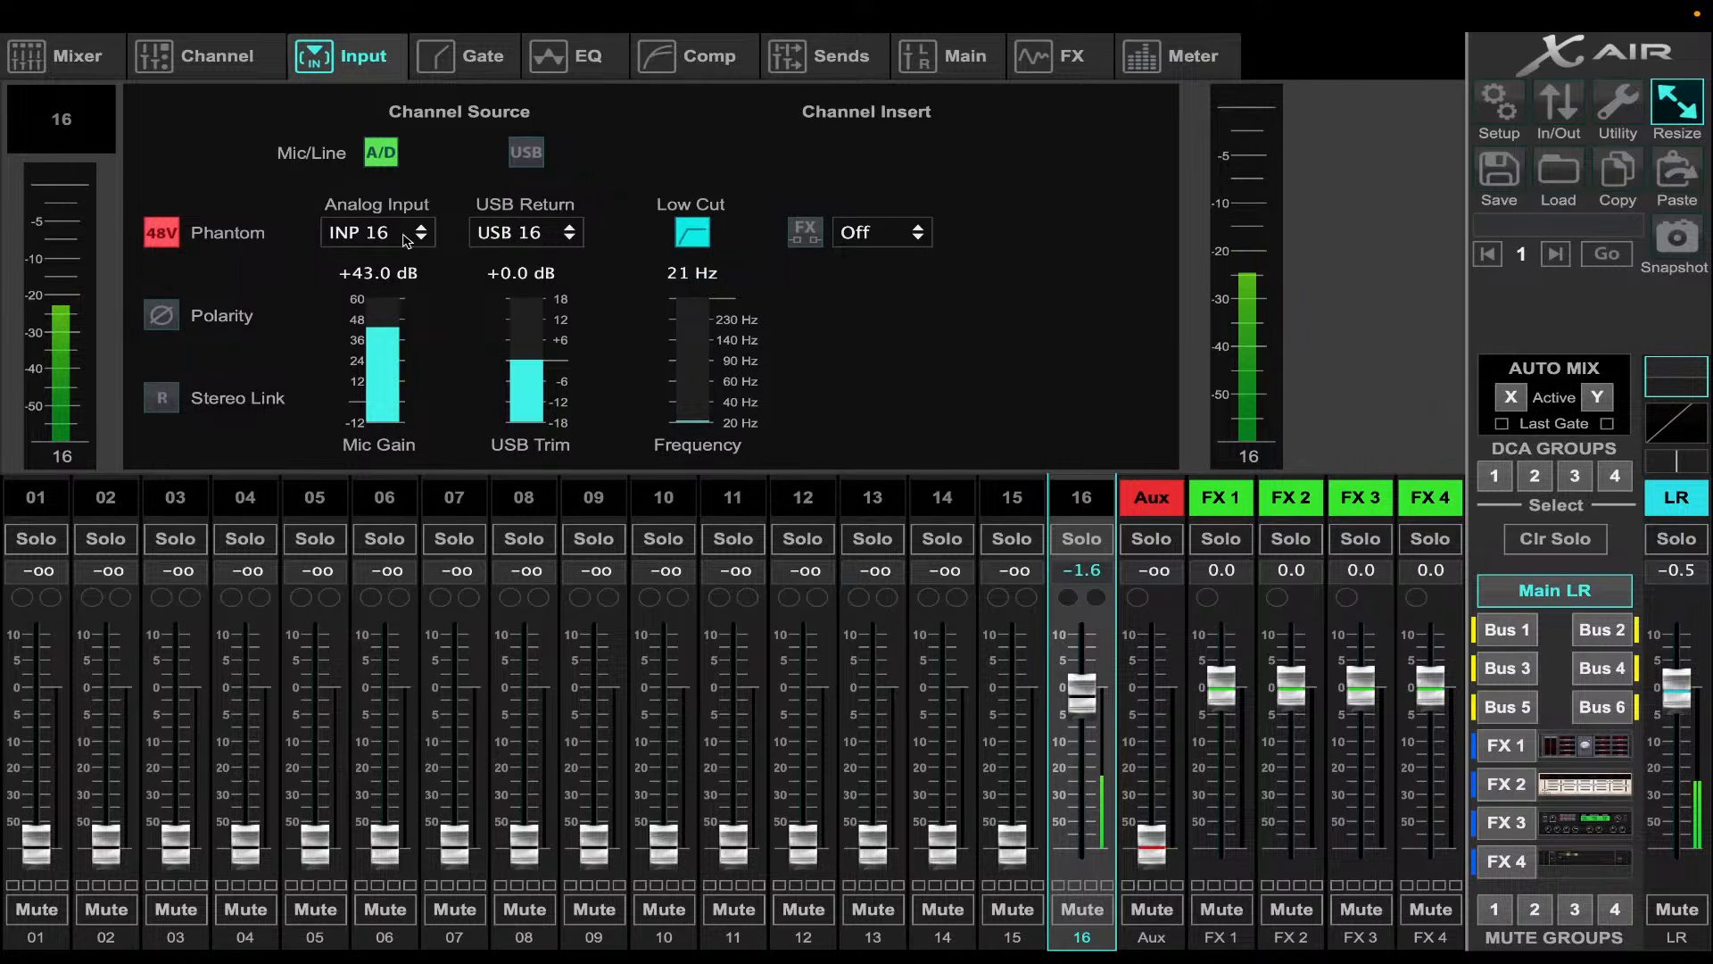
- Raise the mic gain of channel 16 to +55.5 dB
mouse_move(379, 322)
drag(380, 313, 375, 273)
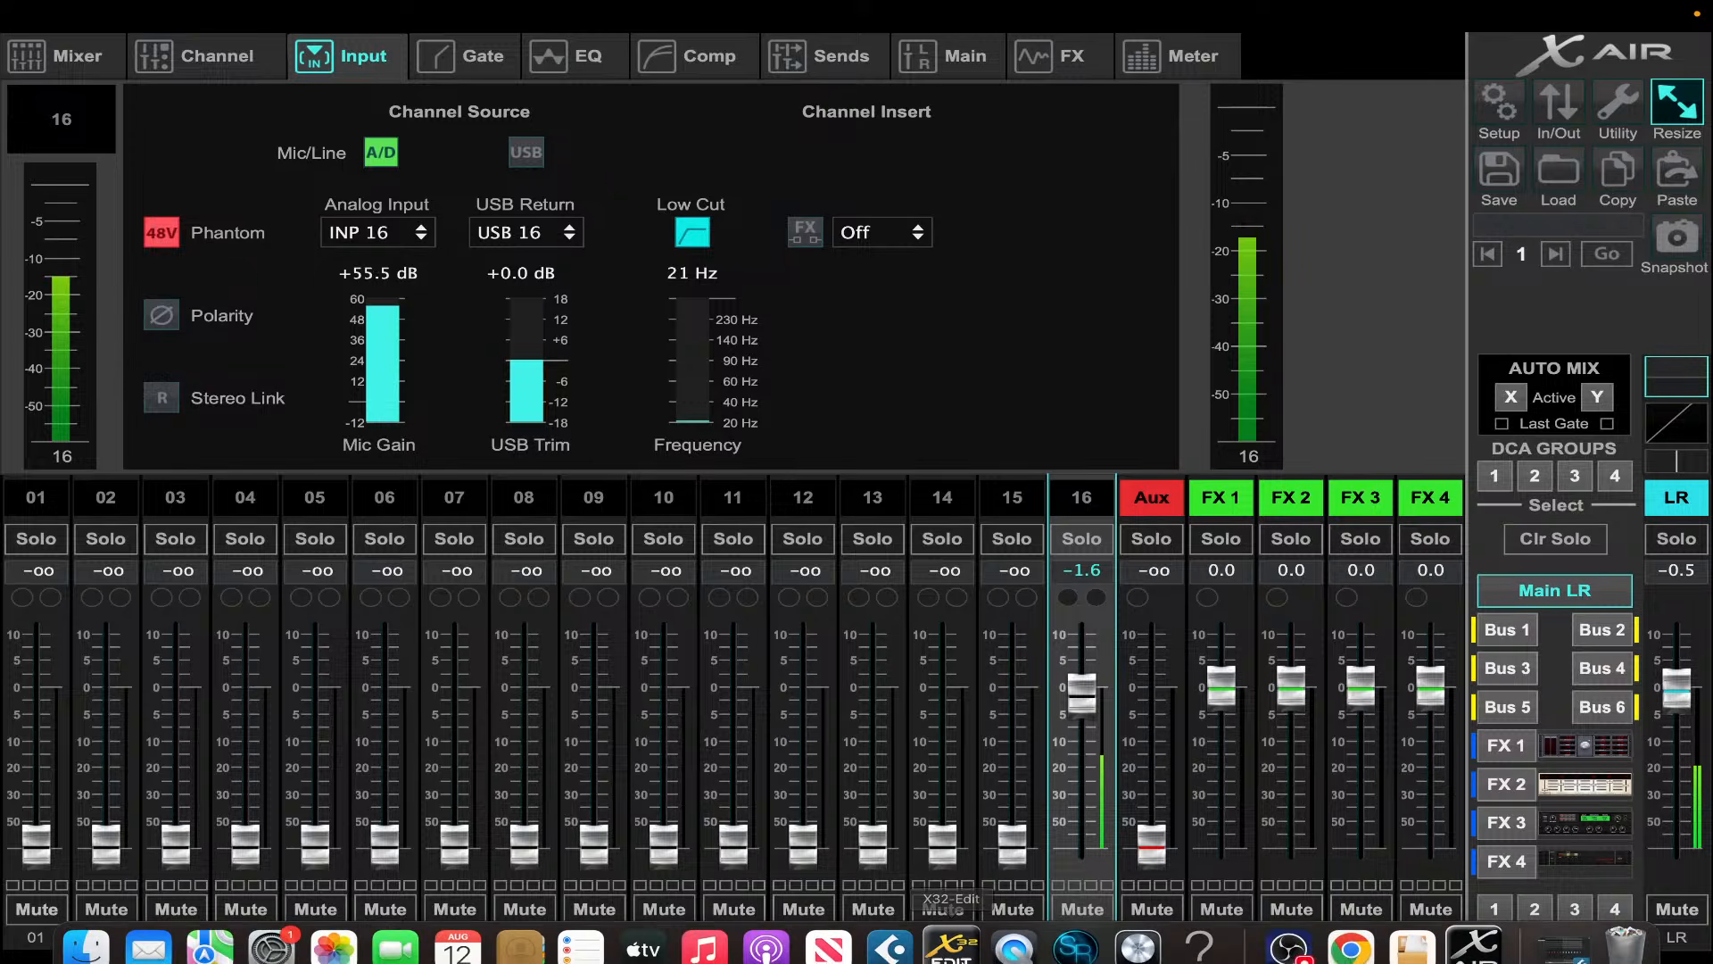
- Switch to Cubase and set a cycle range from bar 4 to bar 9 over the recorded drum tracks
click(1287, 947)
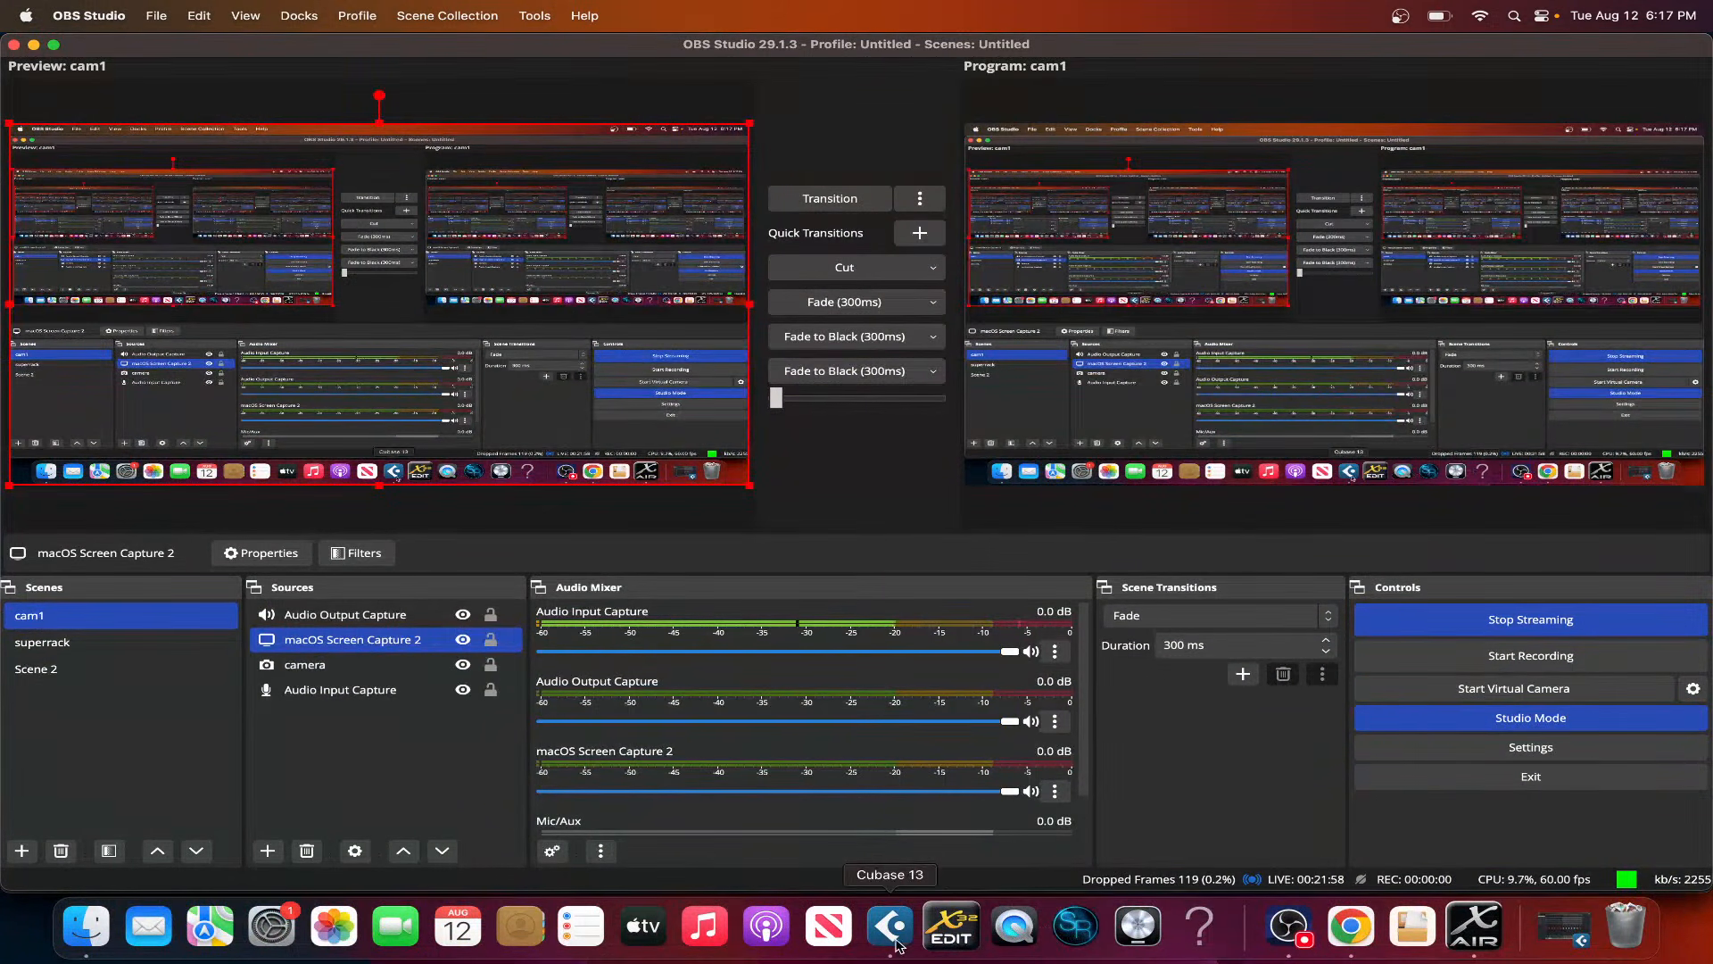
click(895, 944)
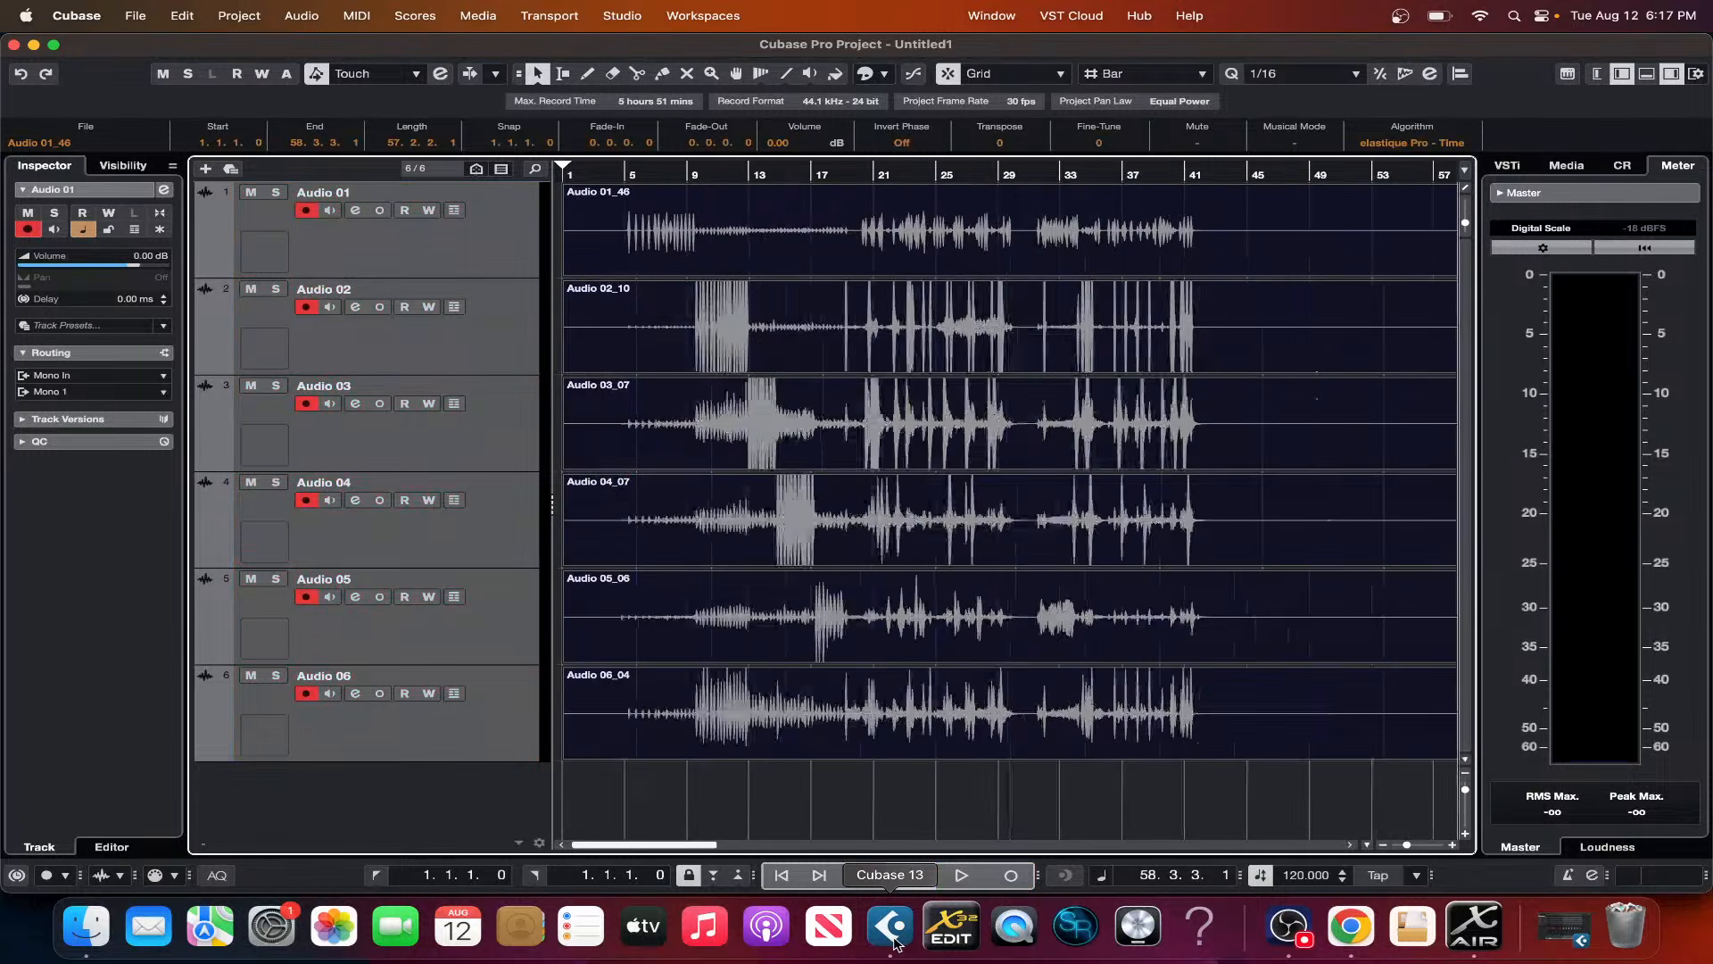
click(620, 177)
drag(572, 165, 1327, 174)
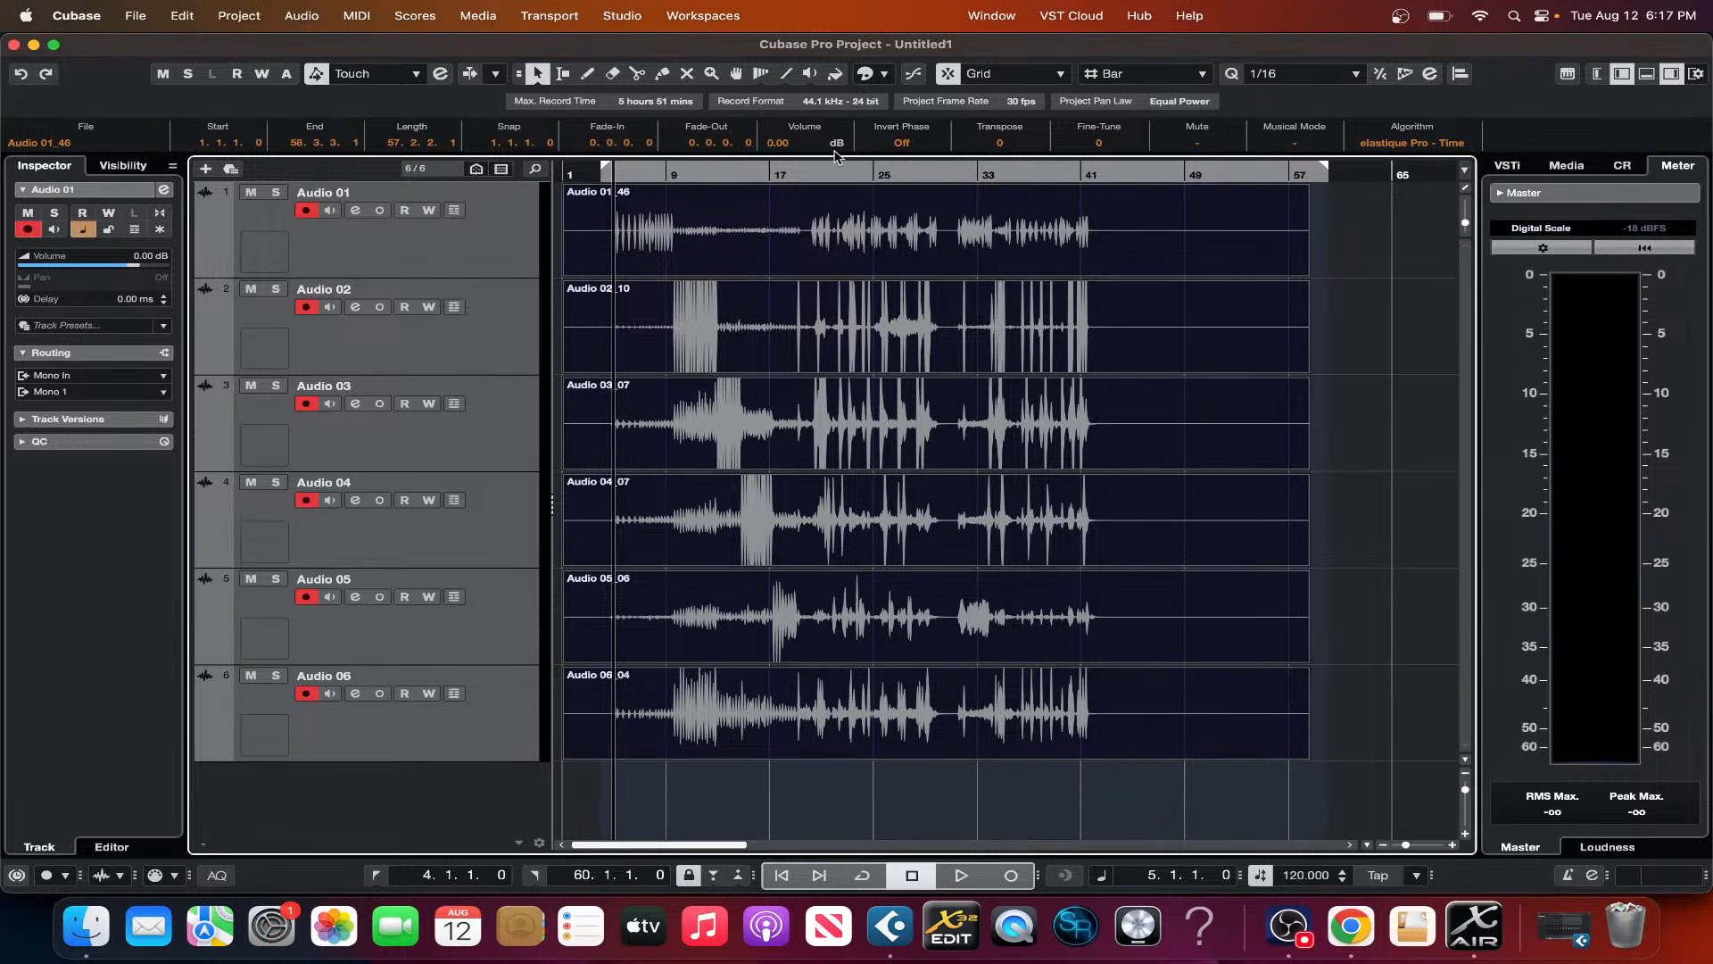
drag(1326, 167, 664, 181)
click(1027, 173)
click(636, 168)
click(629, 174)
key(h)
key(h)
key(h)
key(h)
key(h)
key(h)
key(h)
key(h)
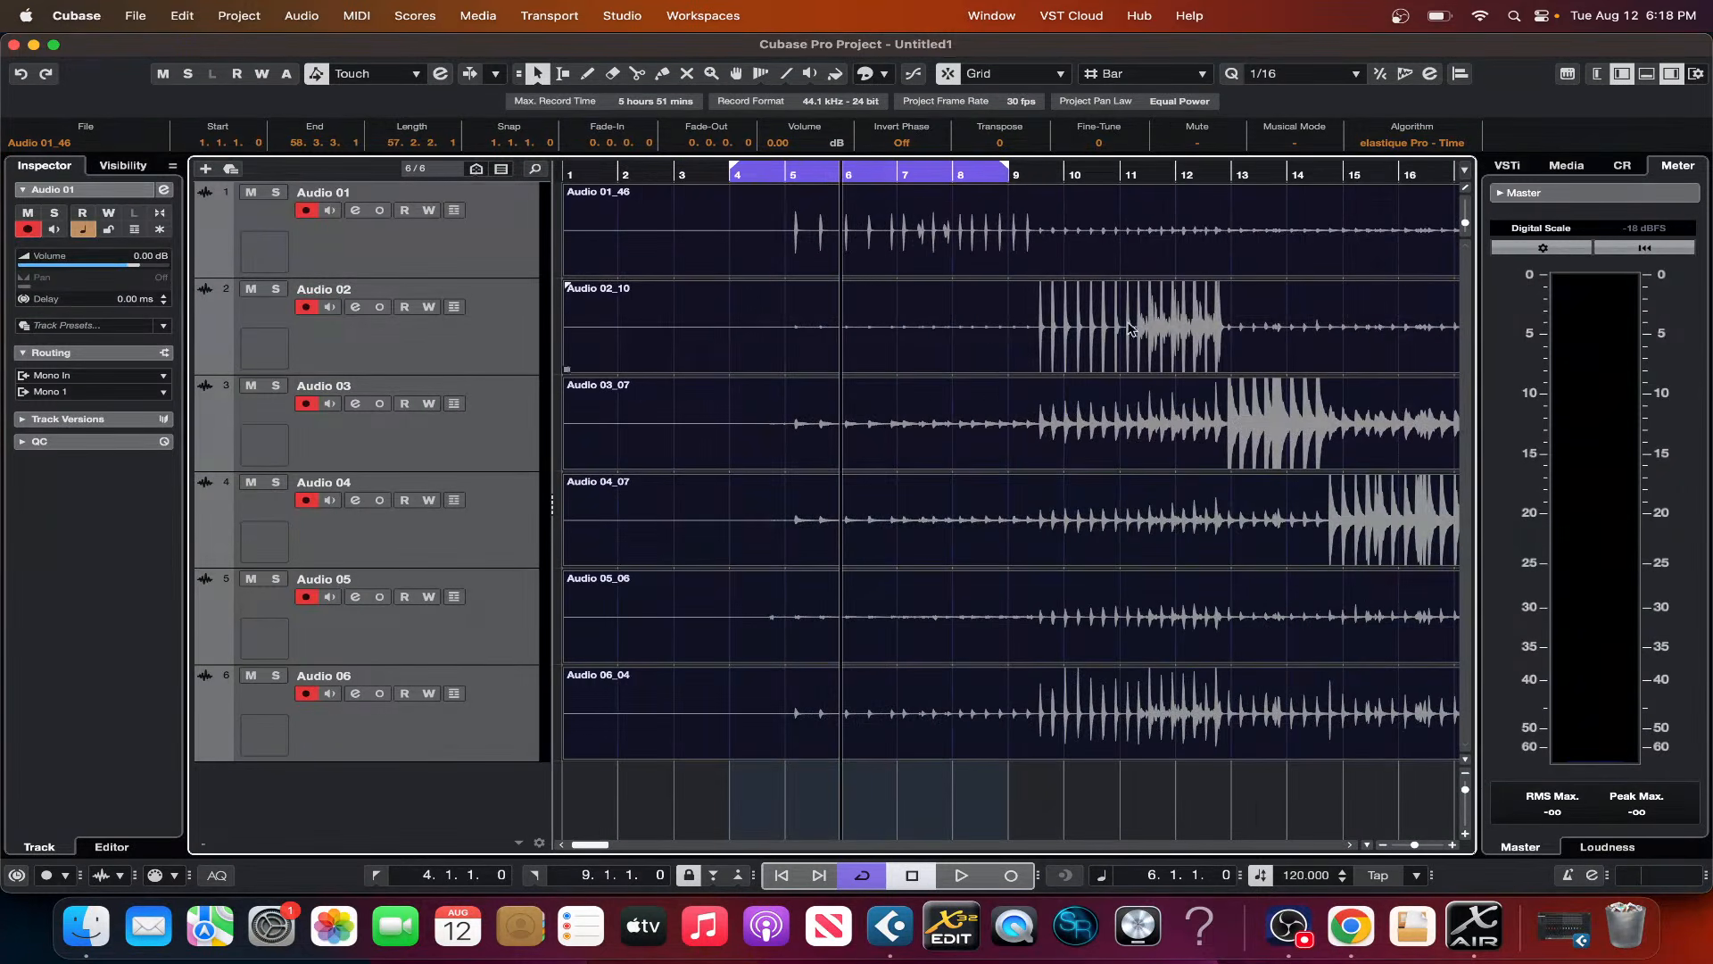
- Check the YouTube Studio live stream page and chat in Chrome, and return to Cubase
click(1351, 933)
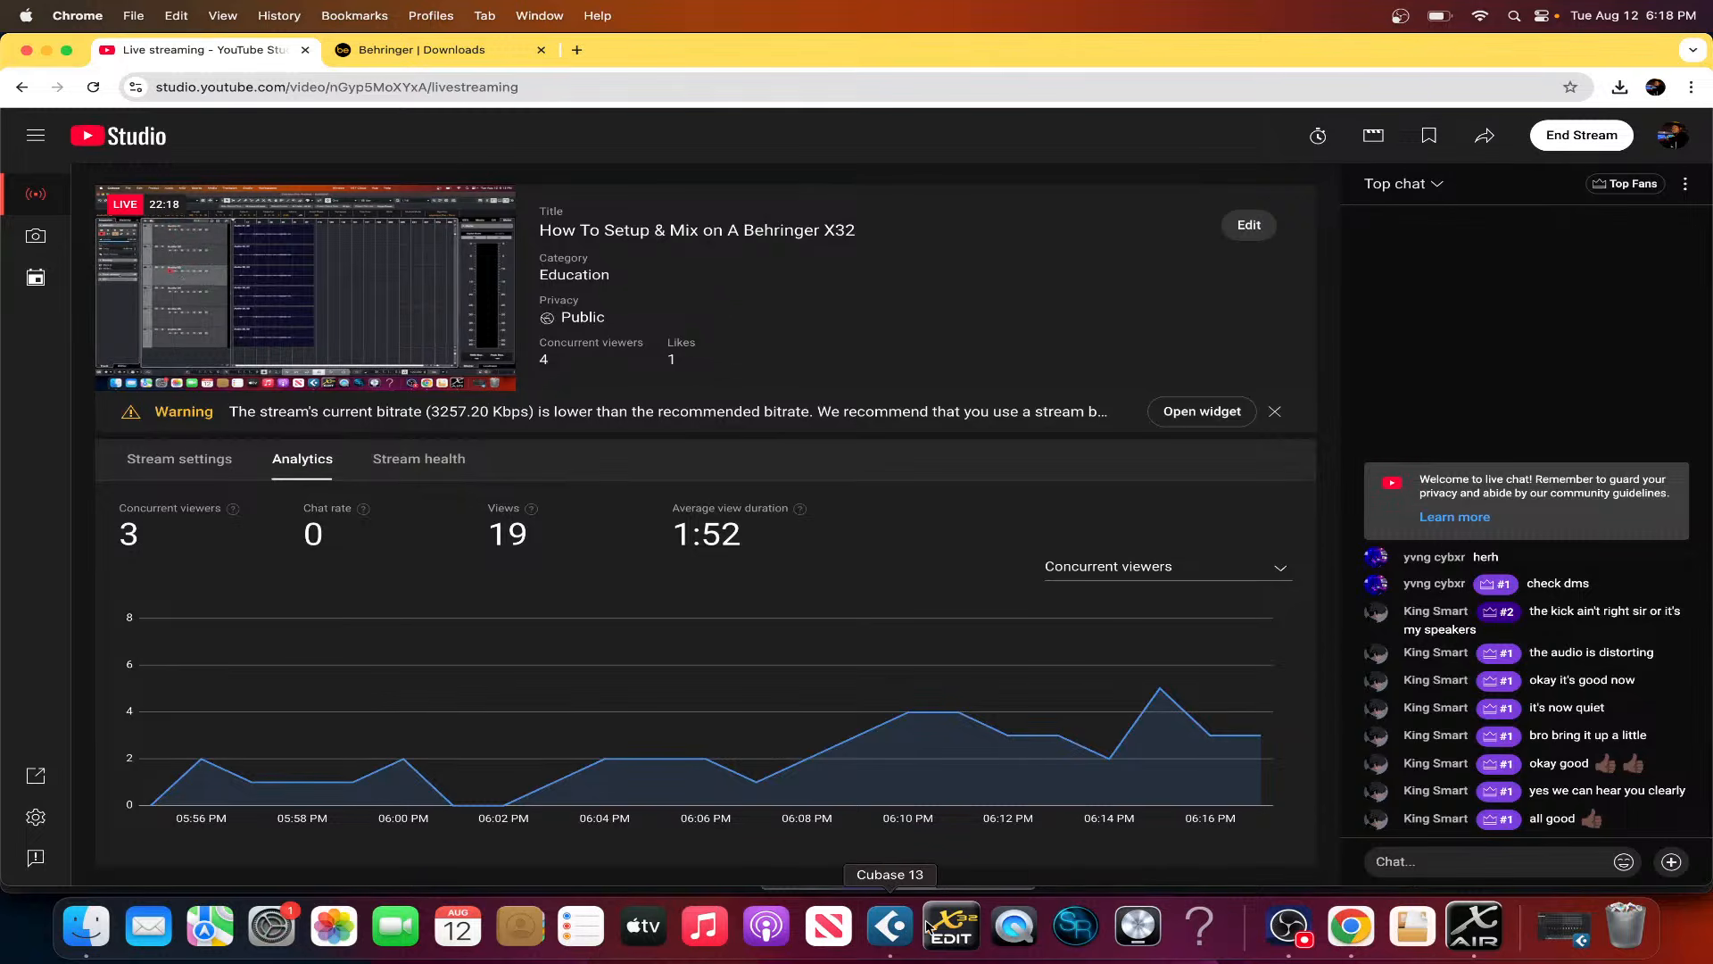
click(888, 927)
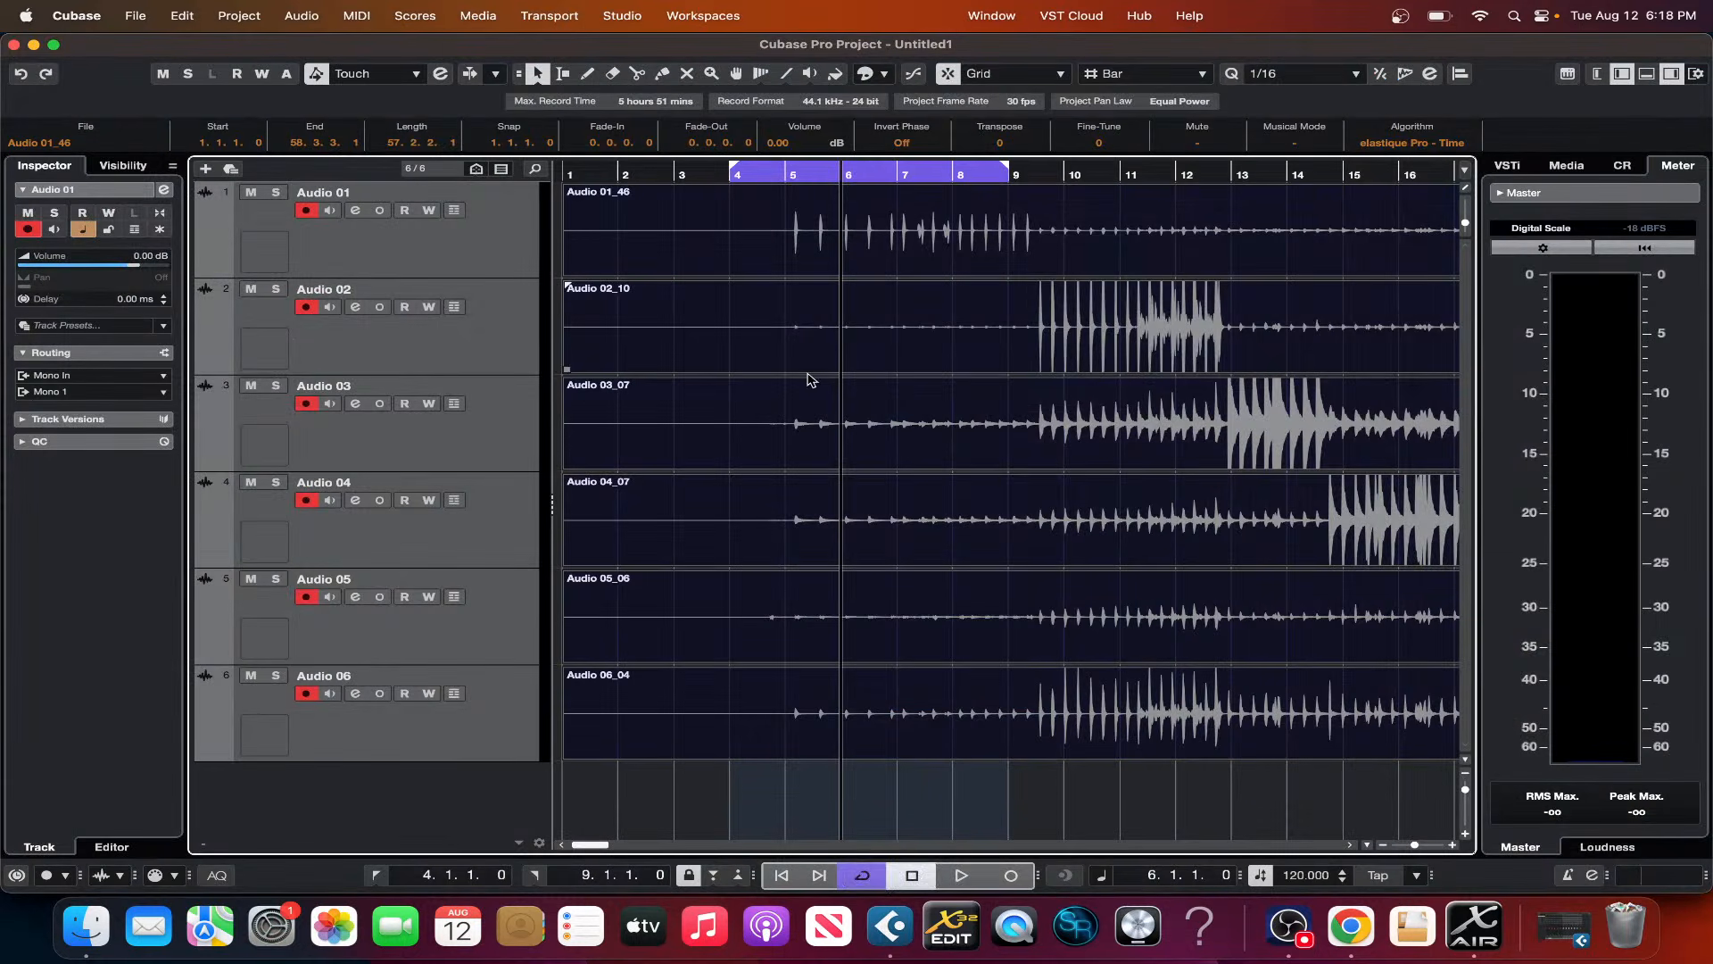
- Play the cycled section and check the output bus routing of tracks Audio 01 and Audio 03
click(256, 229)
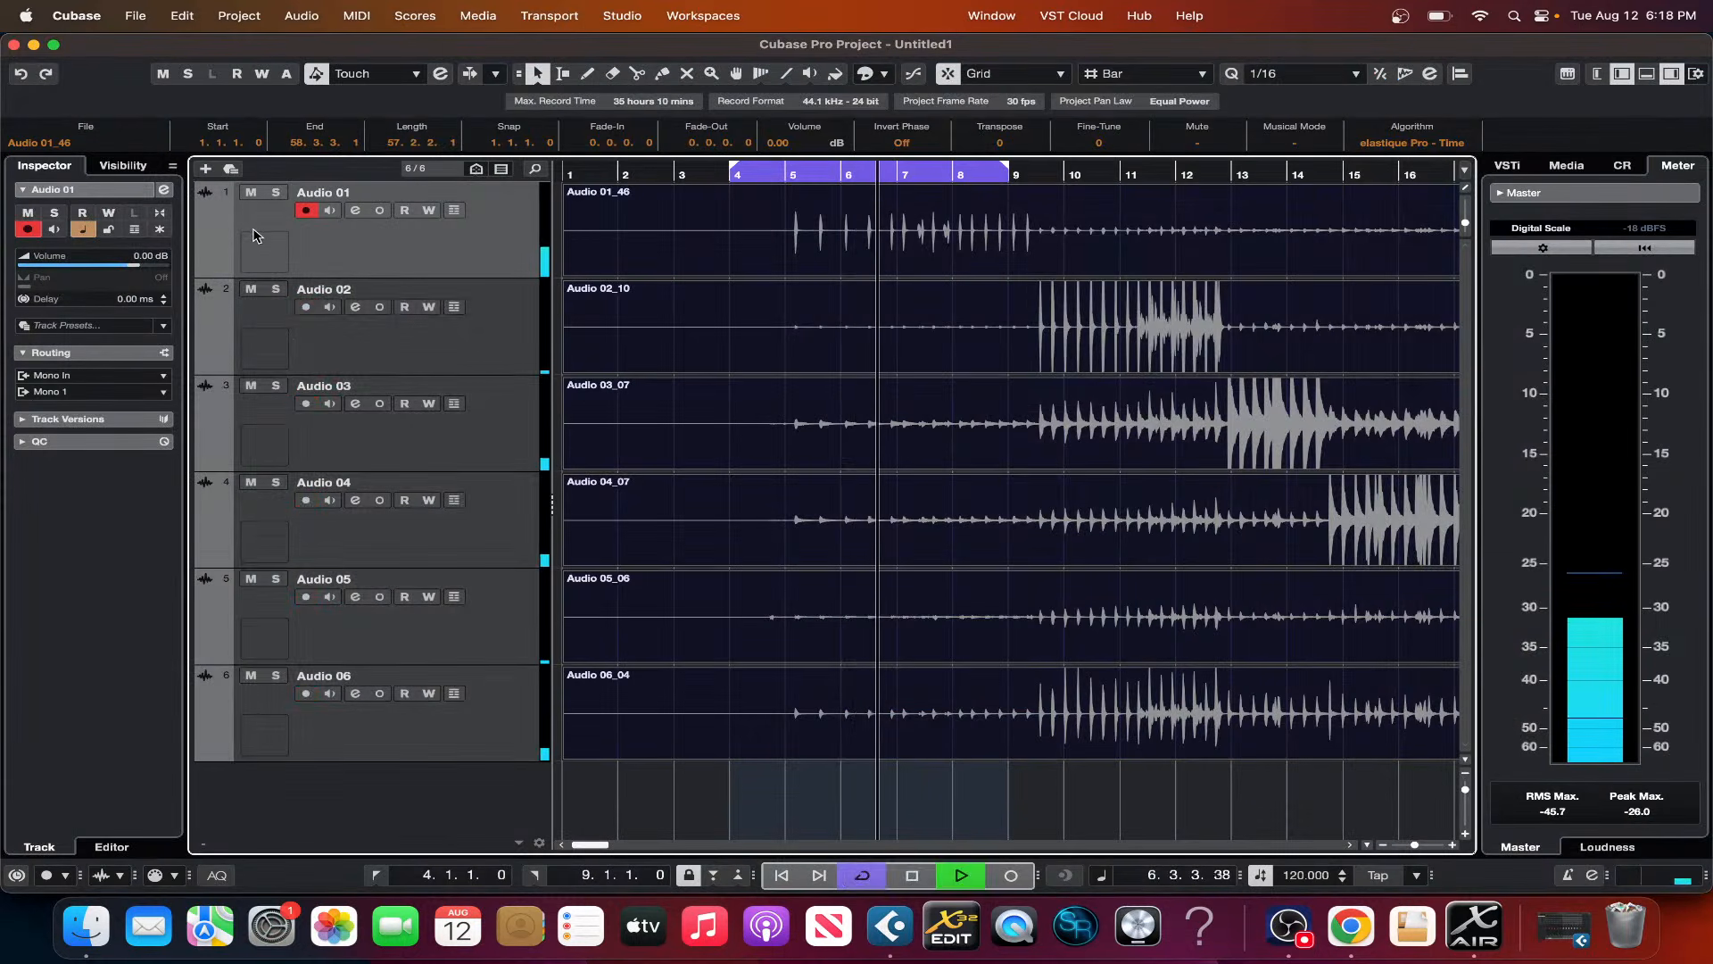
click(130, 396)
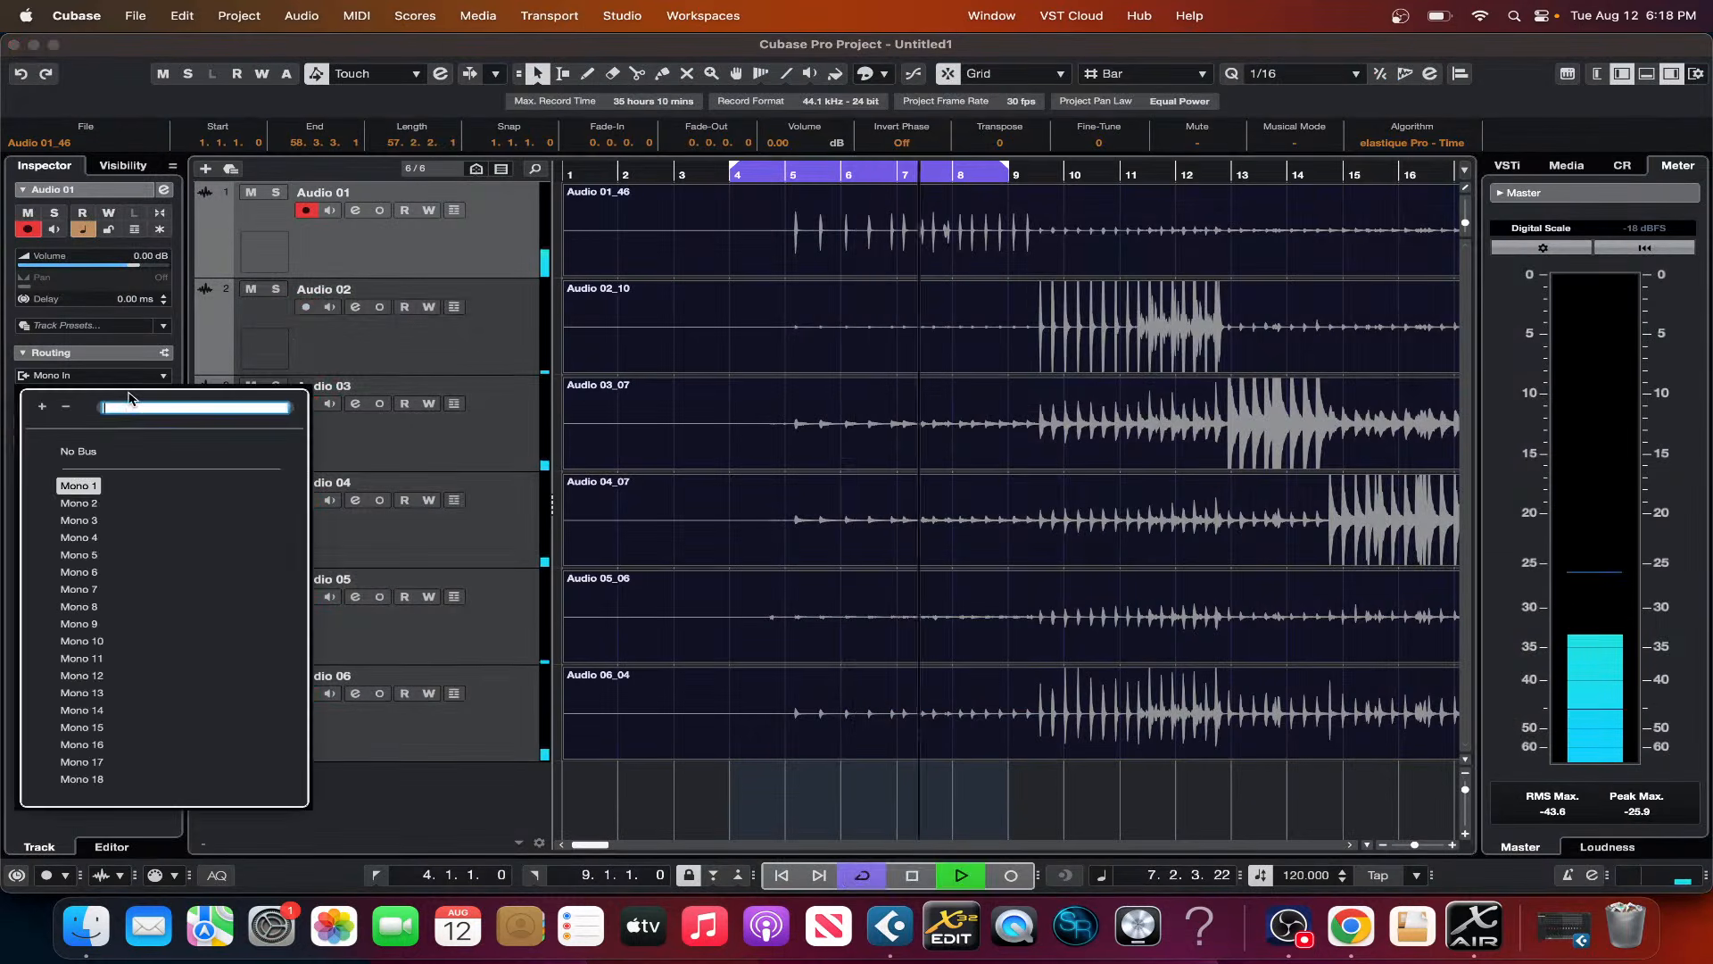
click(275, 349)
click(275, 349)
click(321, 450)
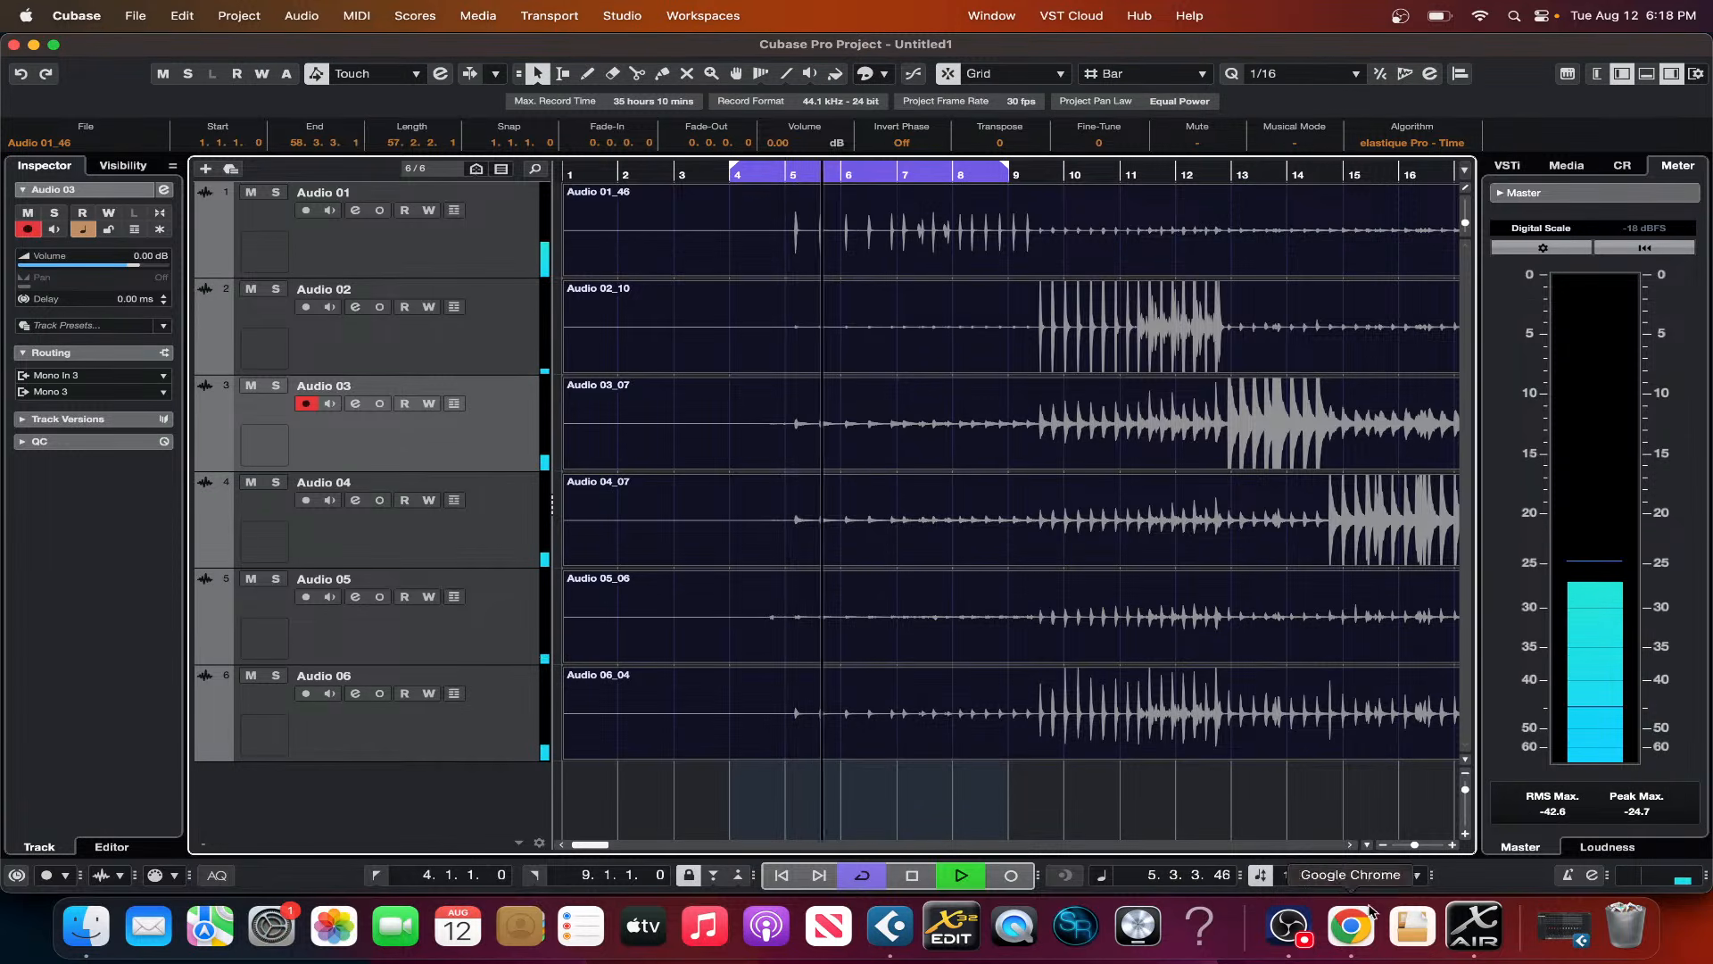
- Switch to X AIR Edit, change channel 01's source to USB and bring its fader up to +0.5 dB
click(1485, 933)
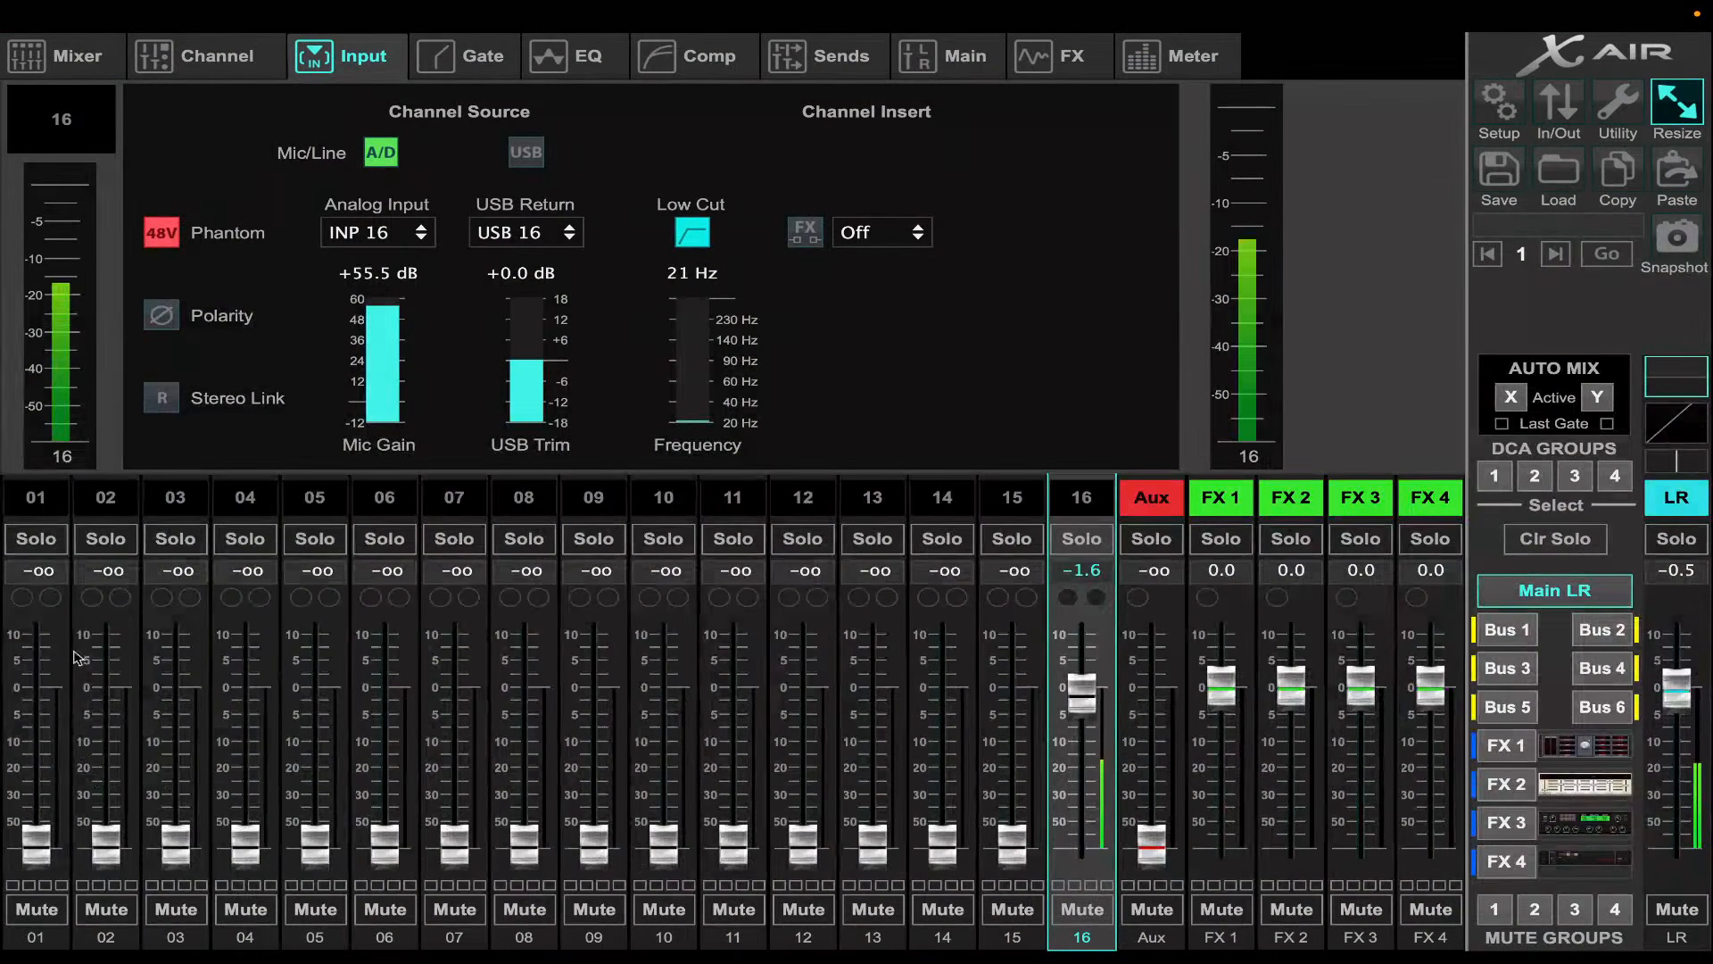
click(64, 533)
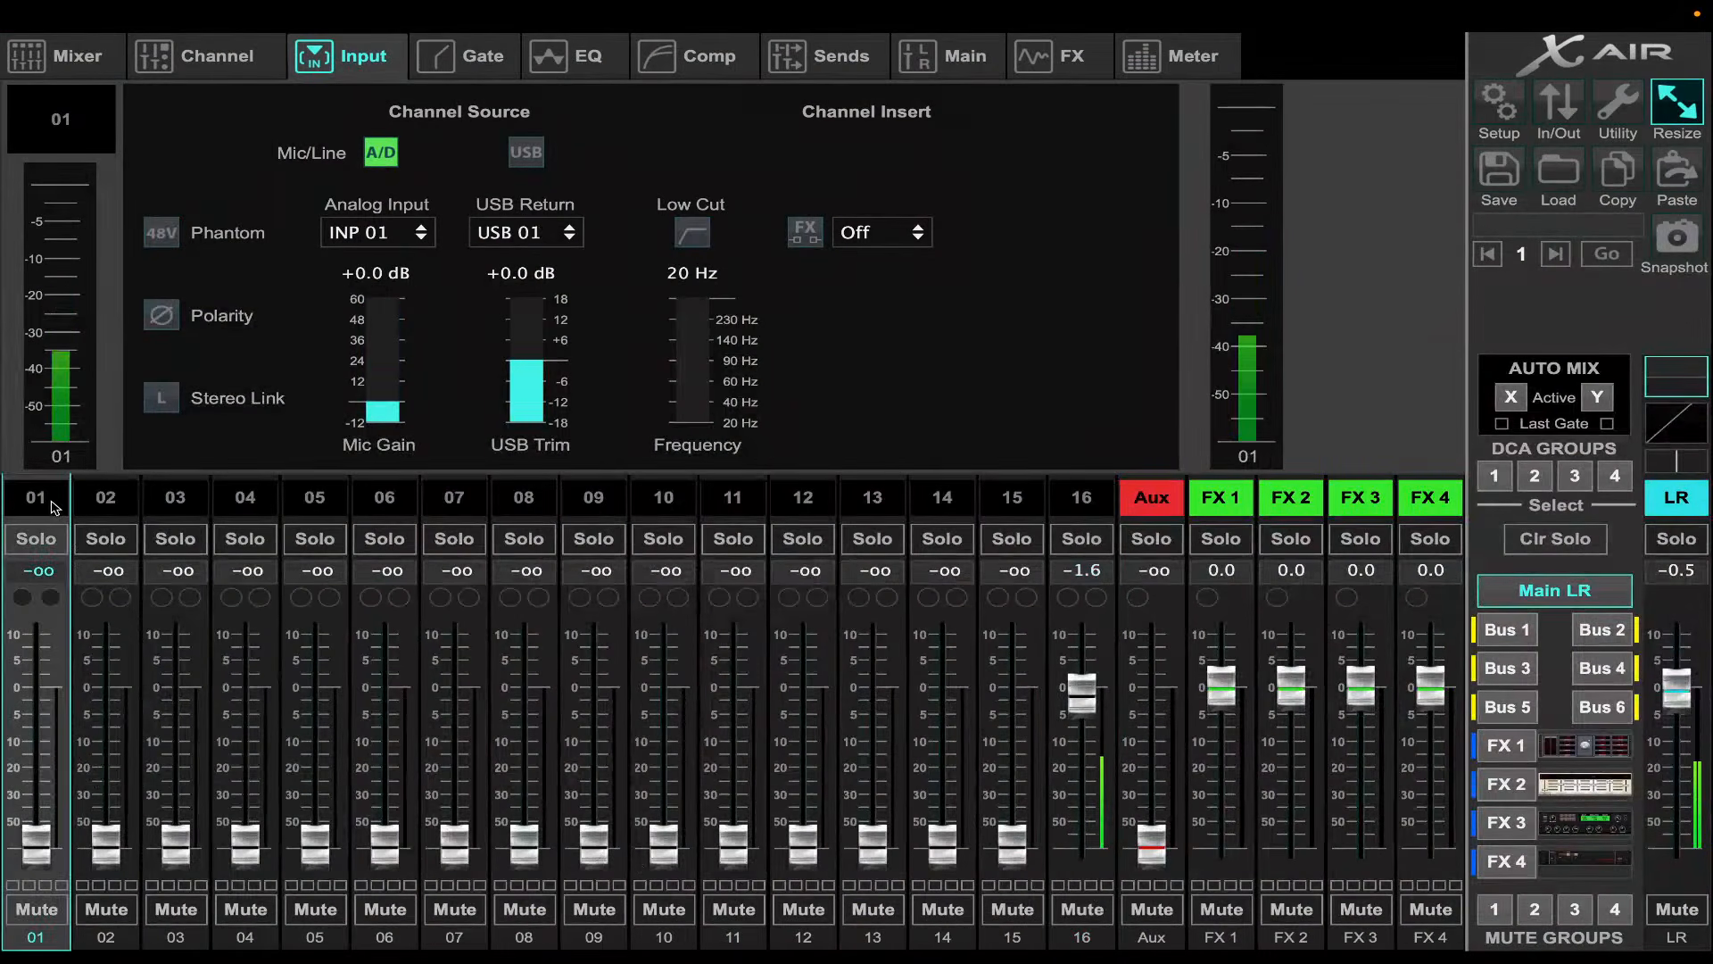
click(528, 155)
drag(36, 839, 45, 647)
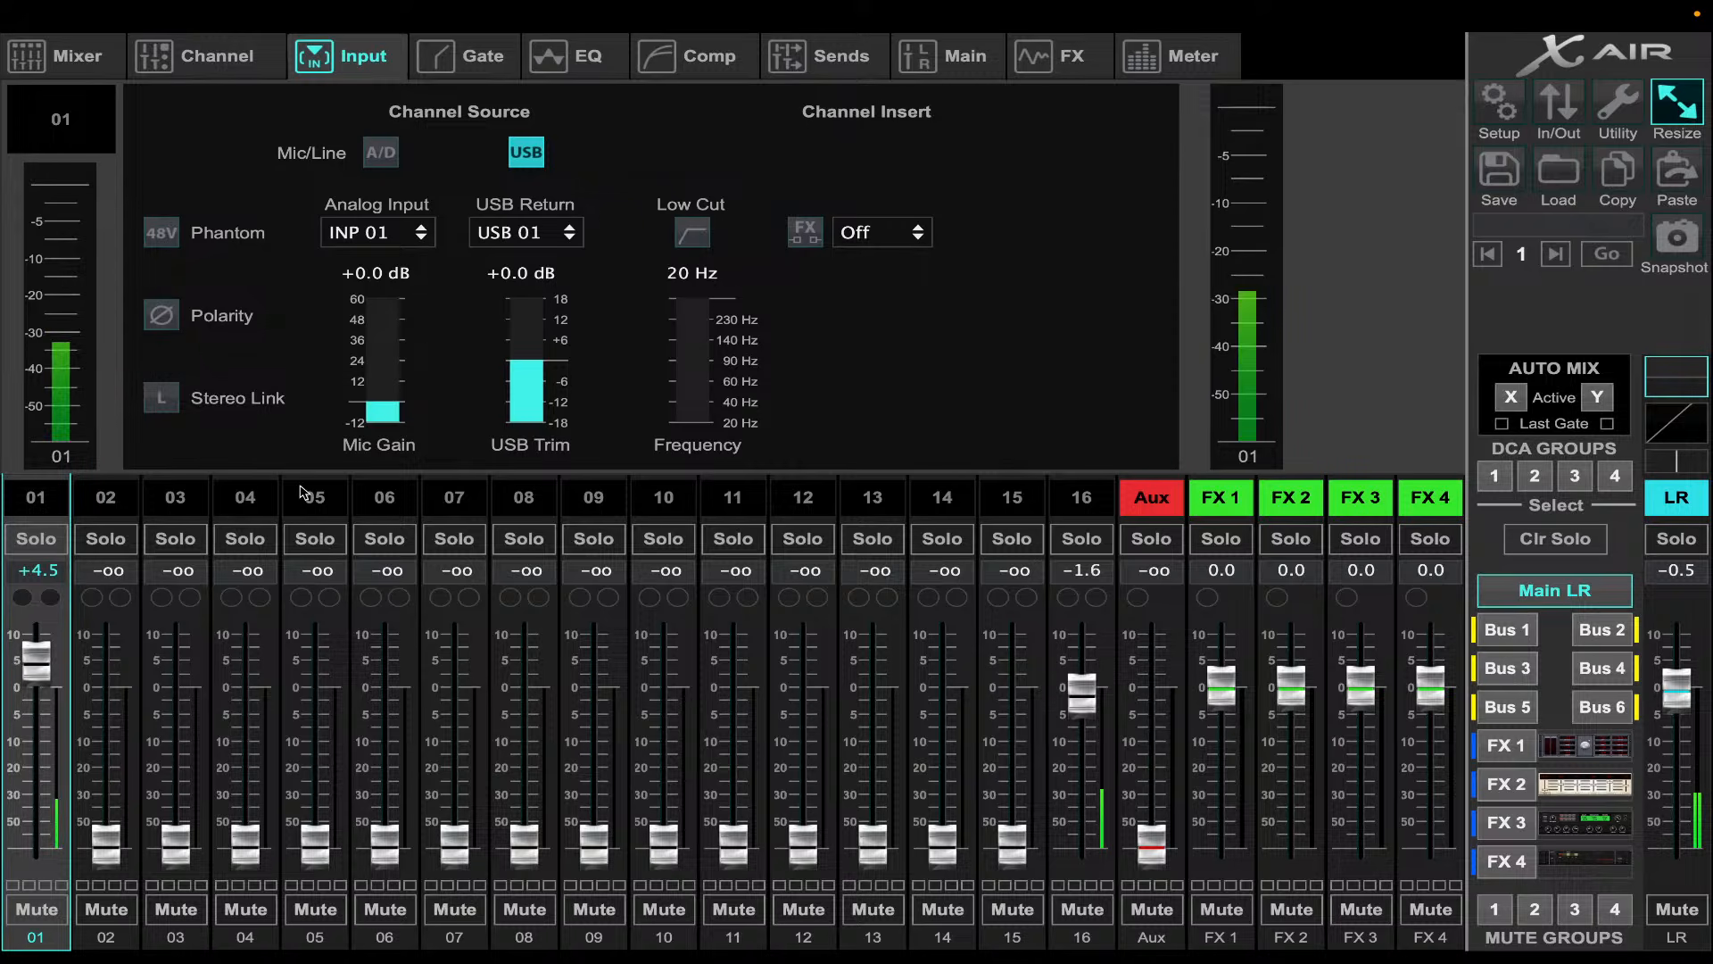
drag(36, 671, 33, 695)
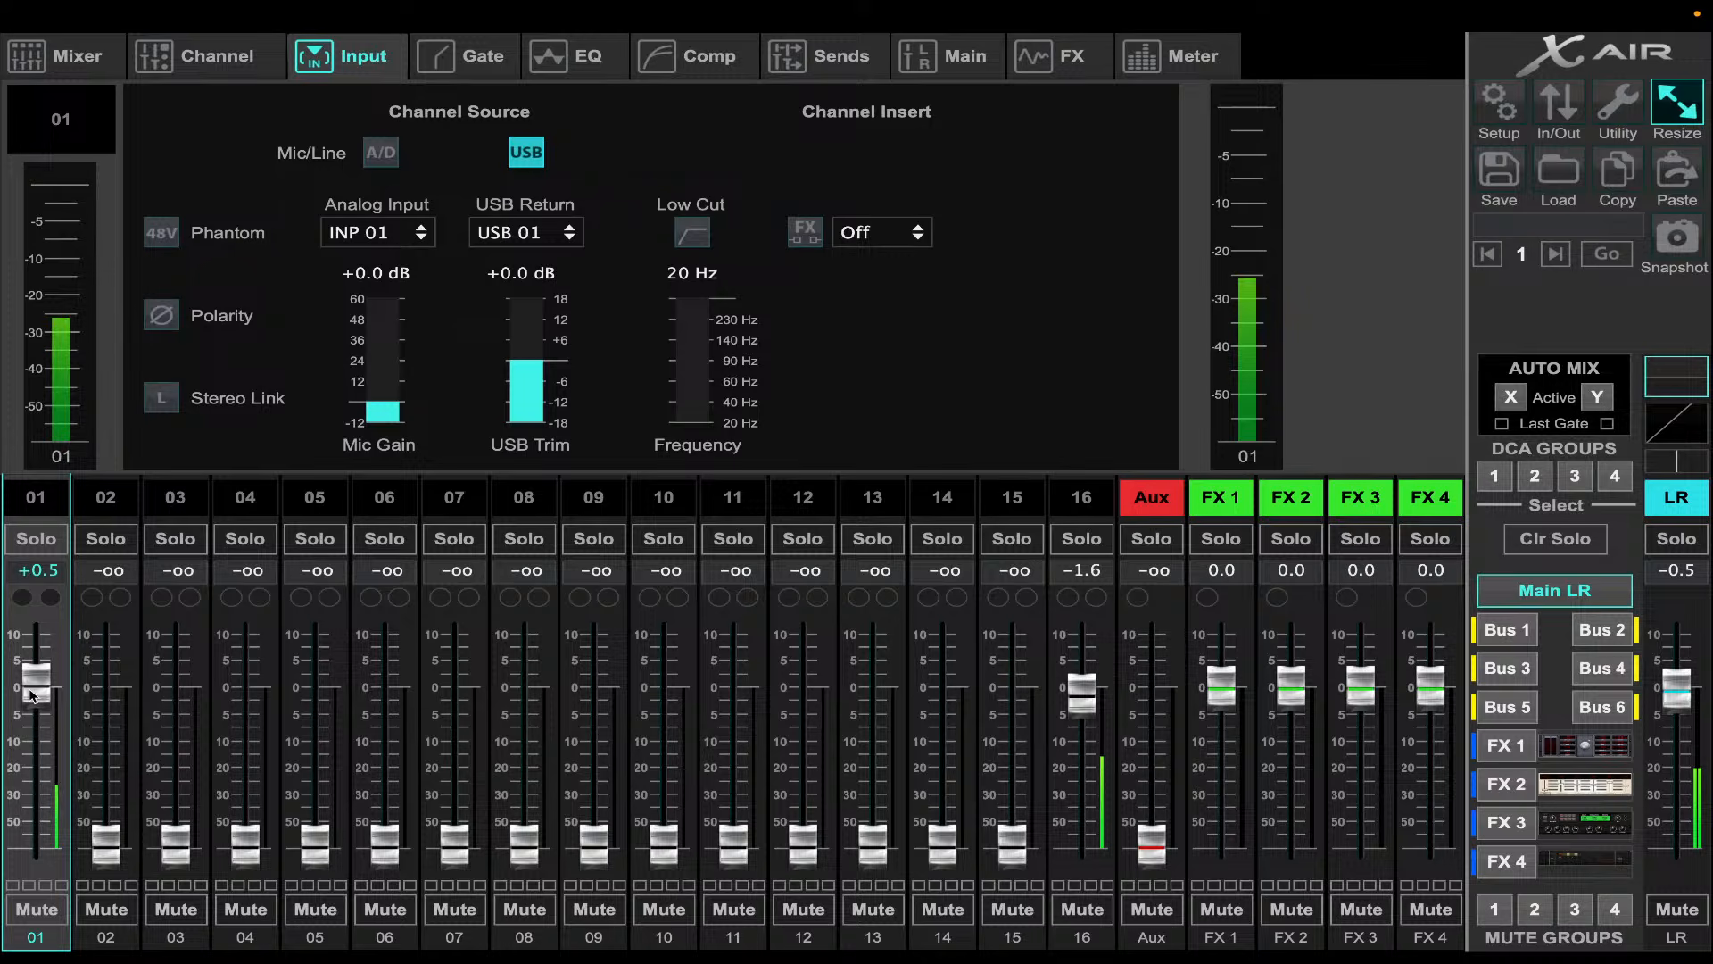
- Set the mic gain of channel 01 to +5.0 dB
click(376, 426)
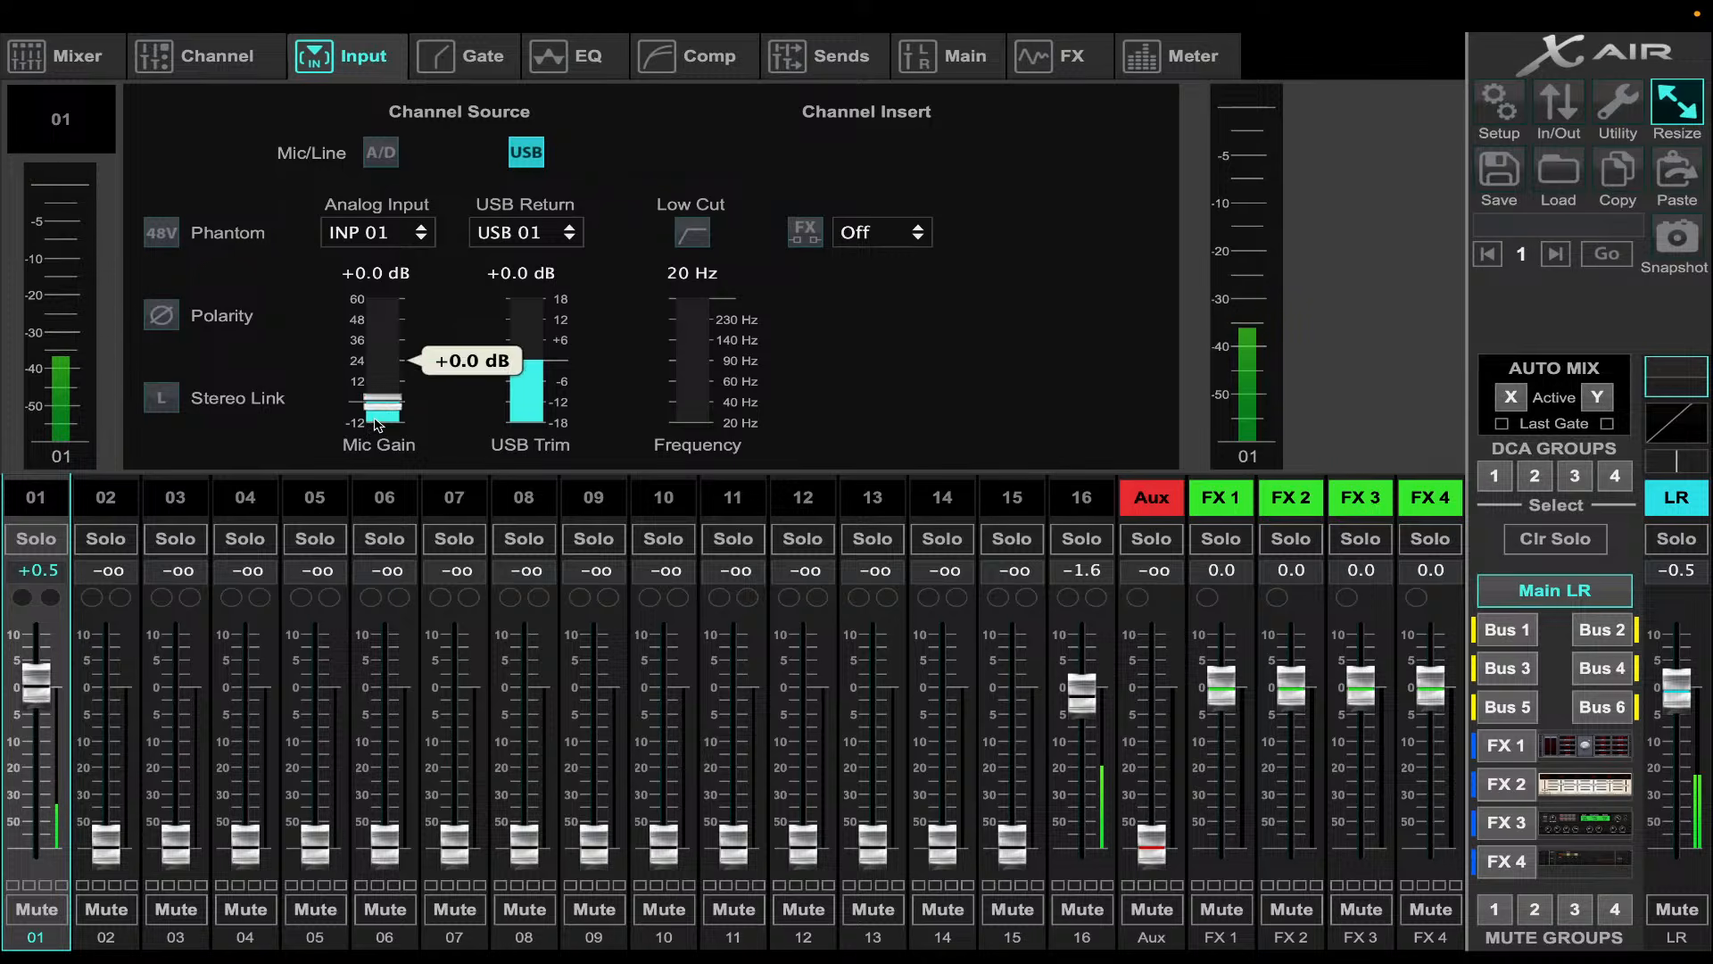
drag(391, 412, 395, 393)
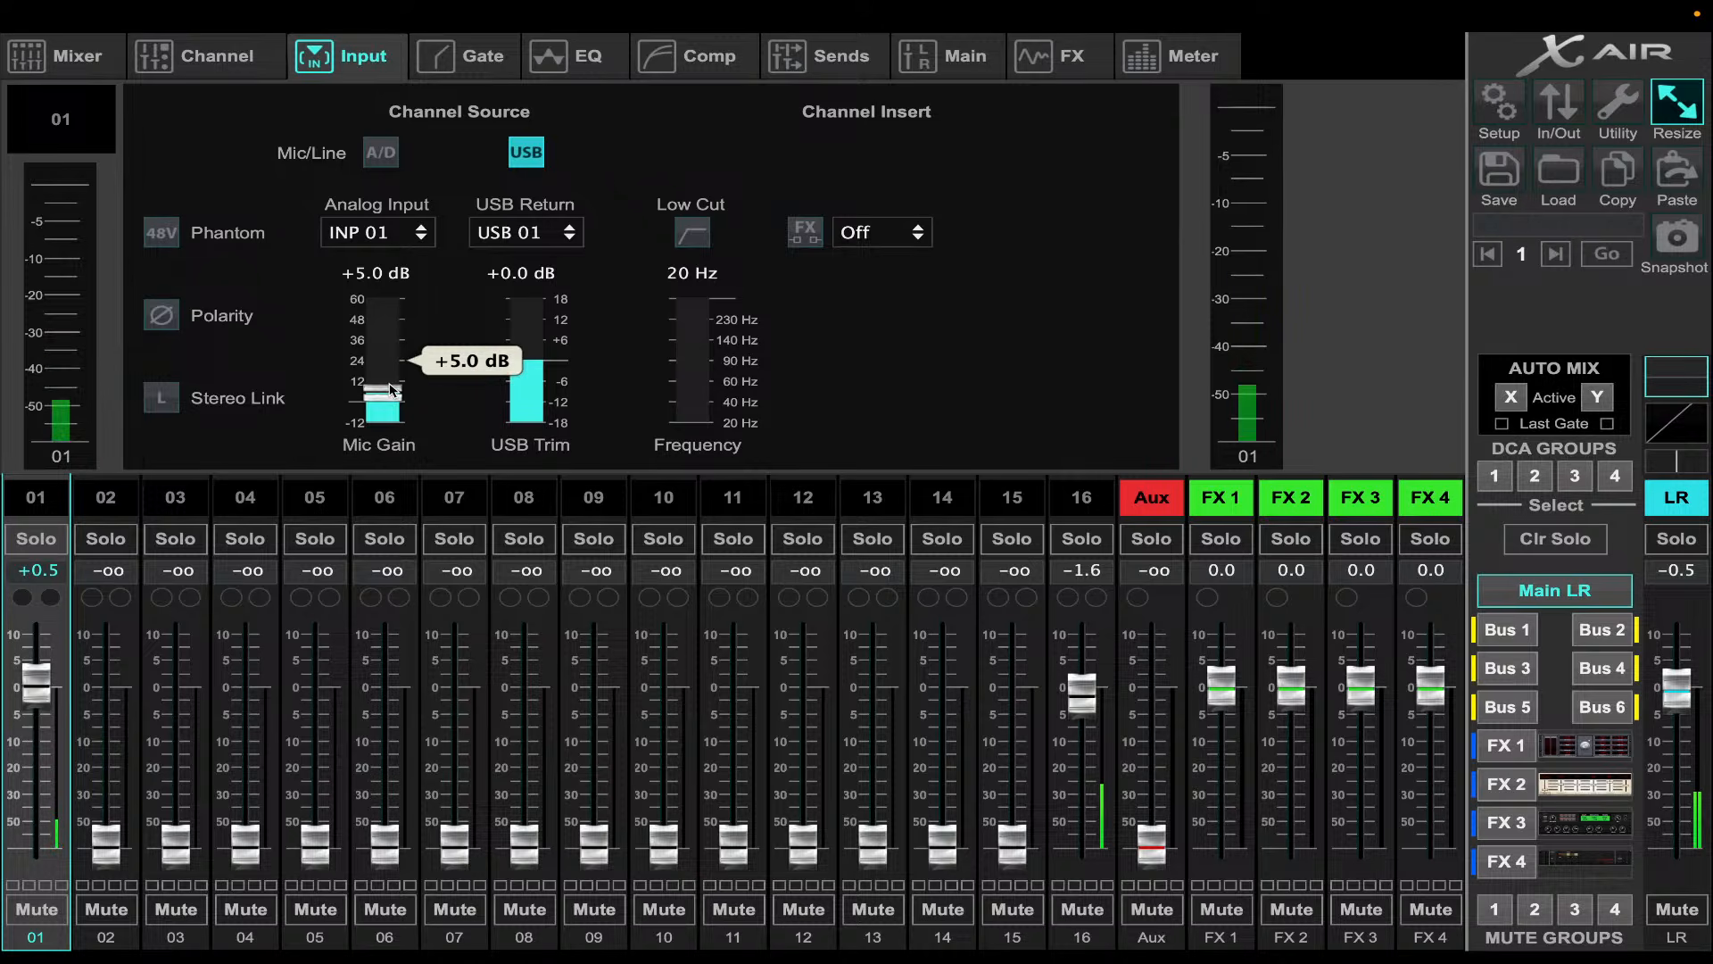
- Open channel 01's main output settings, then raise its fader to +10.0 dB and channel 16's fader to -0.2 dB
click(968, 62)
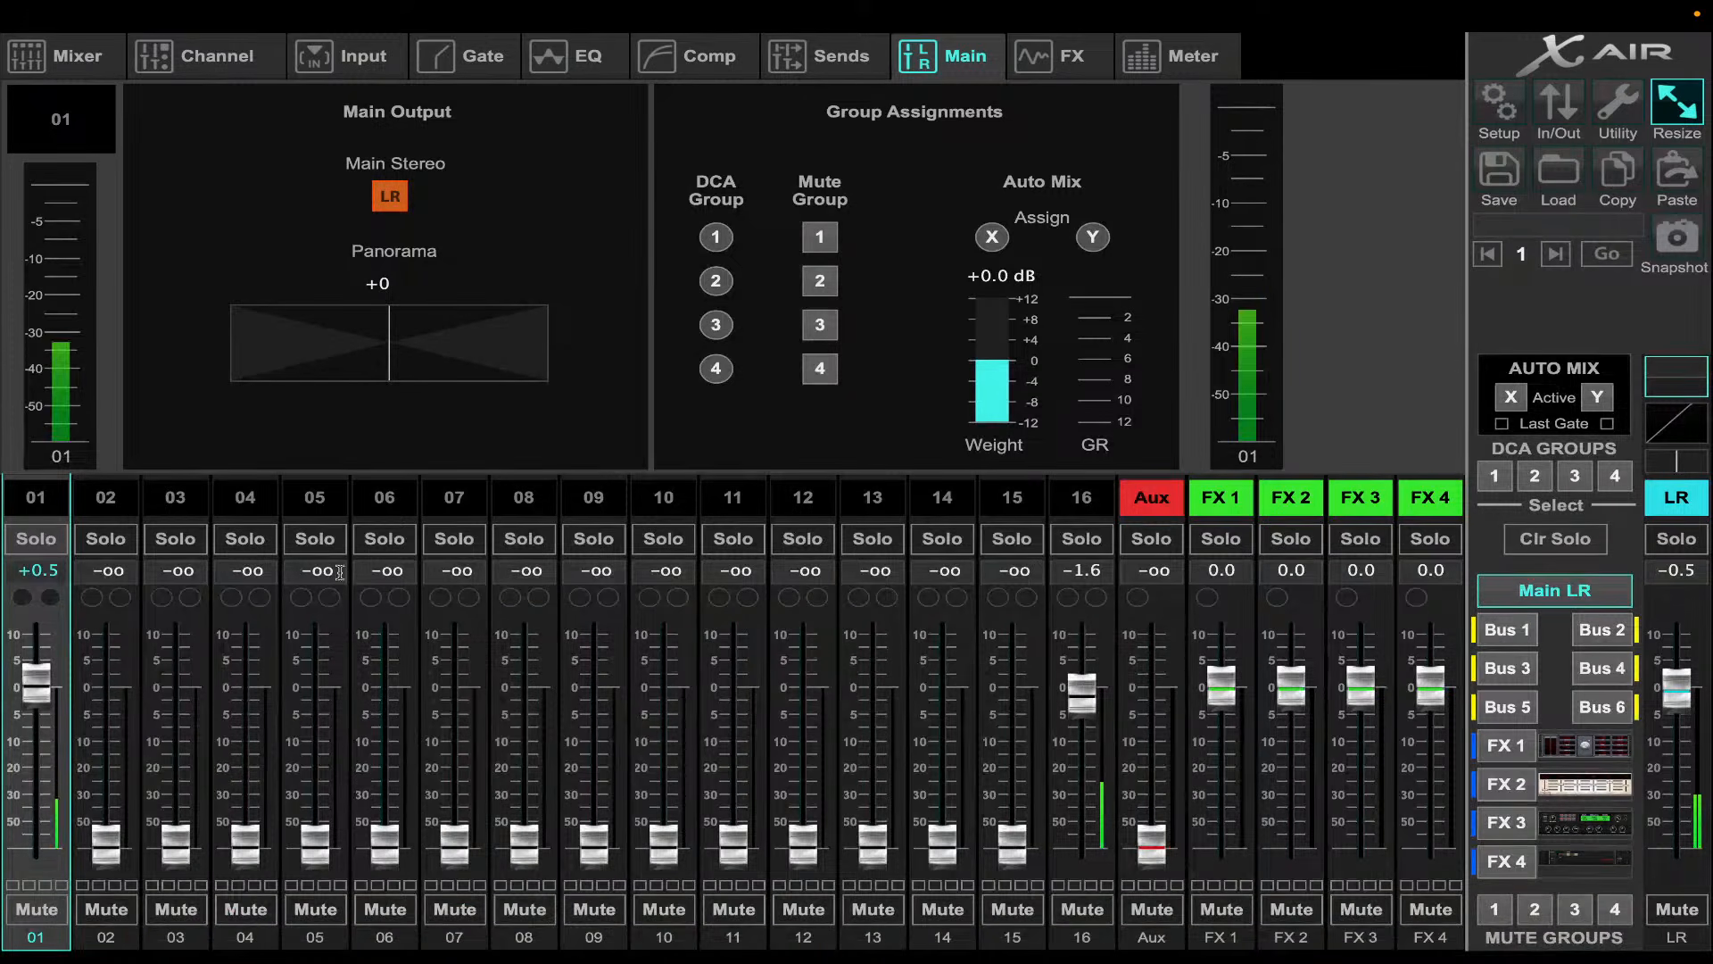
drag(37, 686, 37, 633)
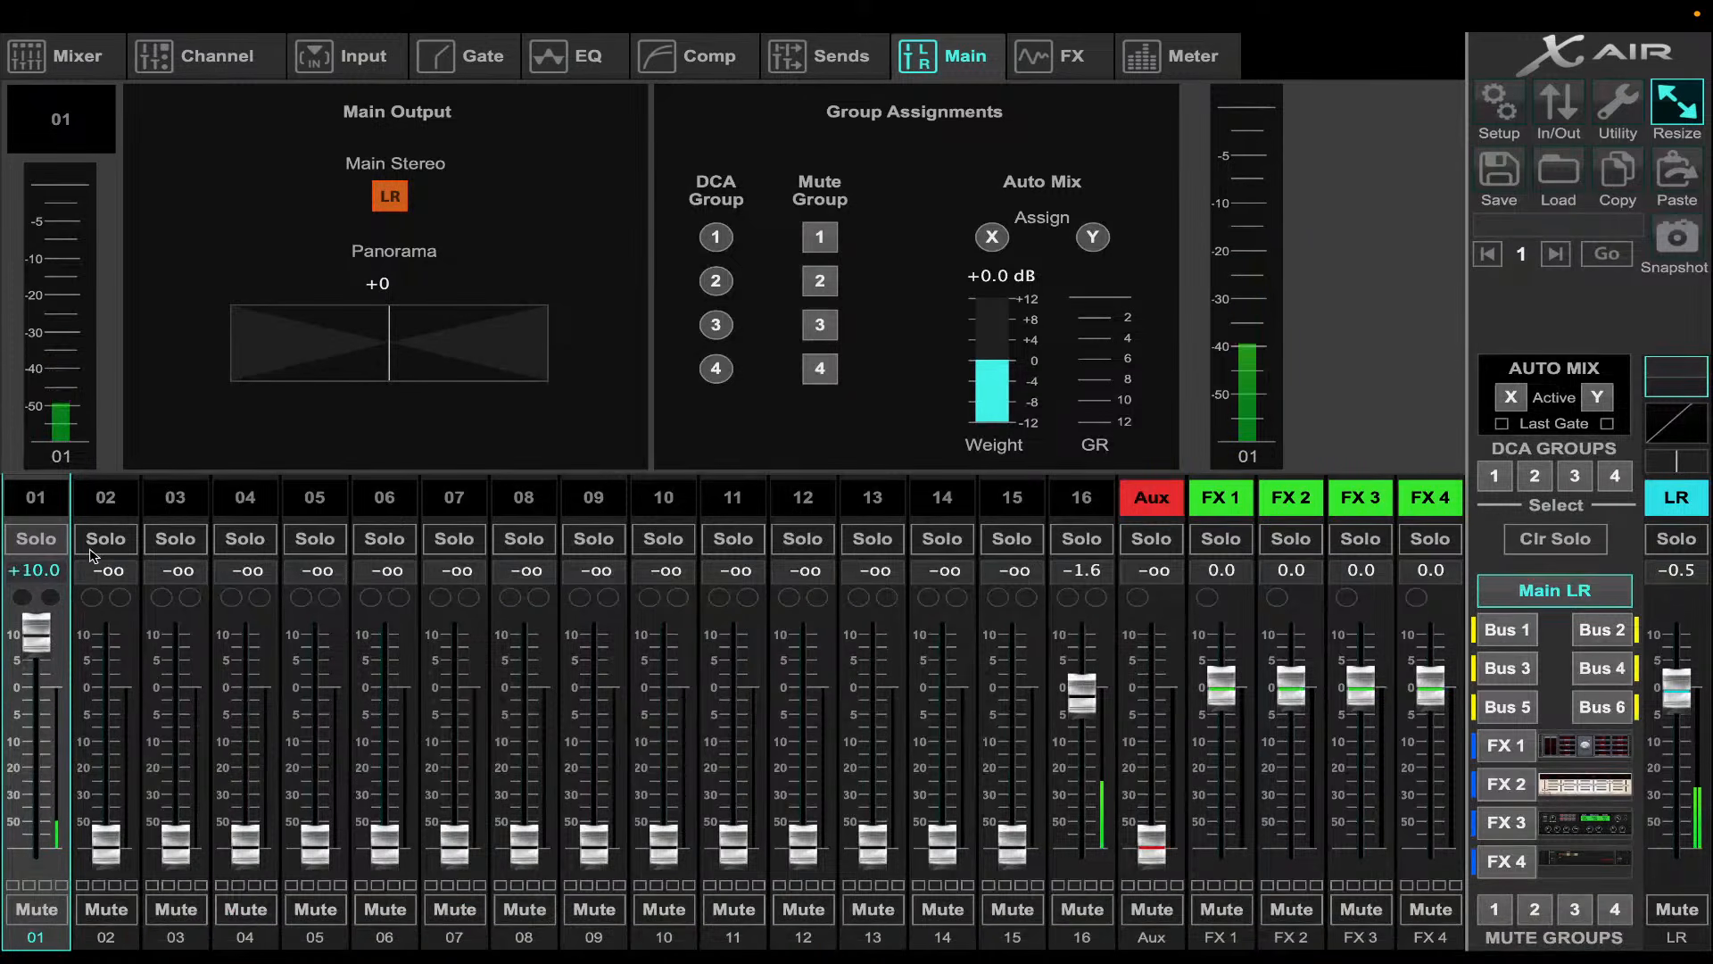
drag(1079, 718, 1121, 711)
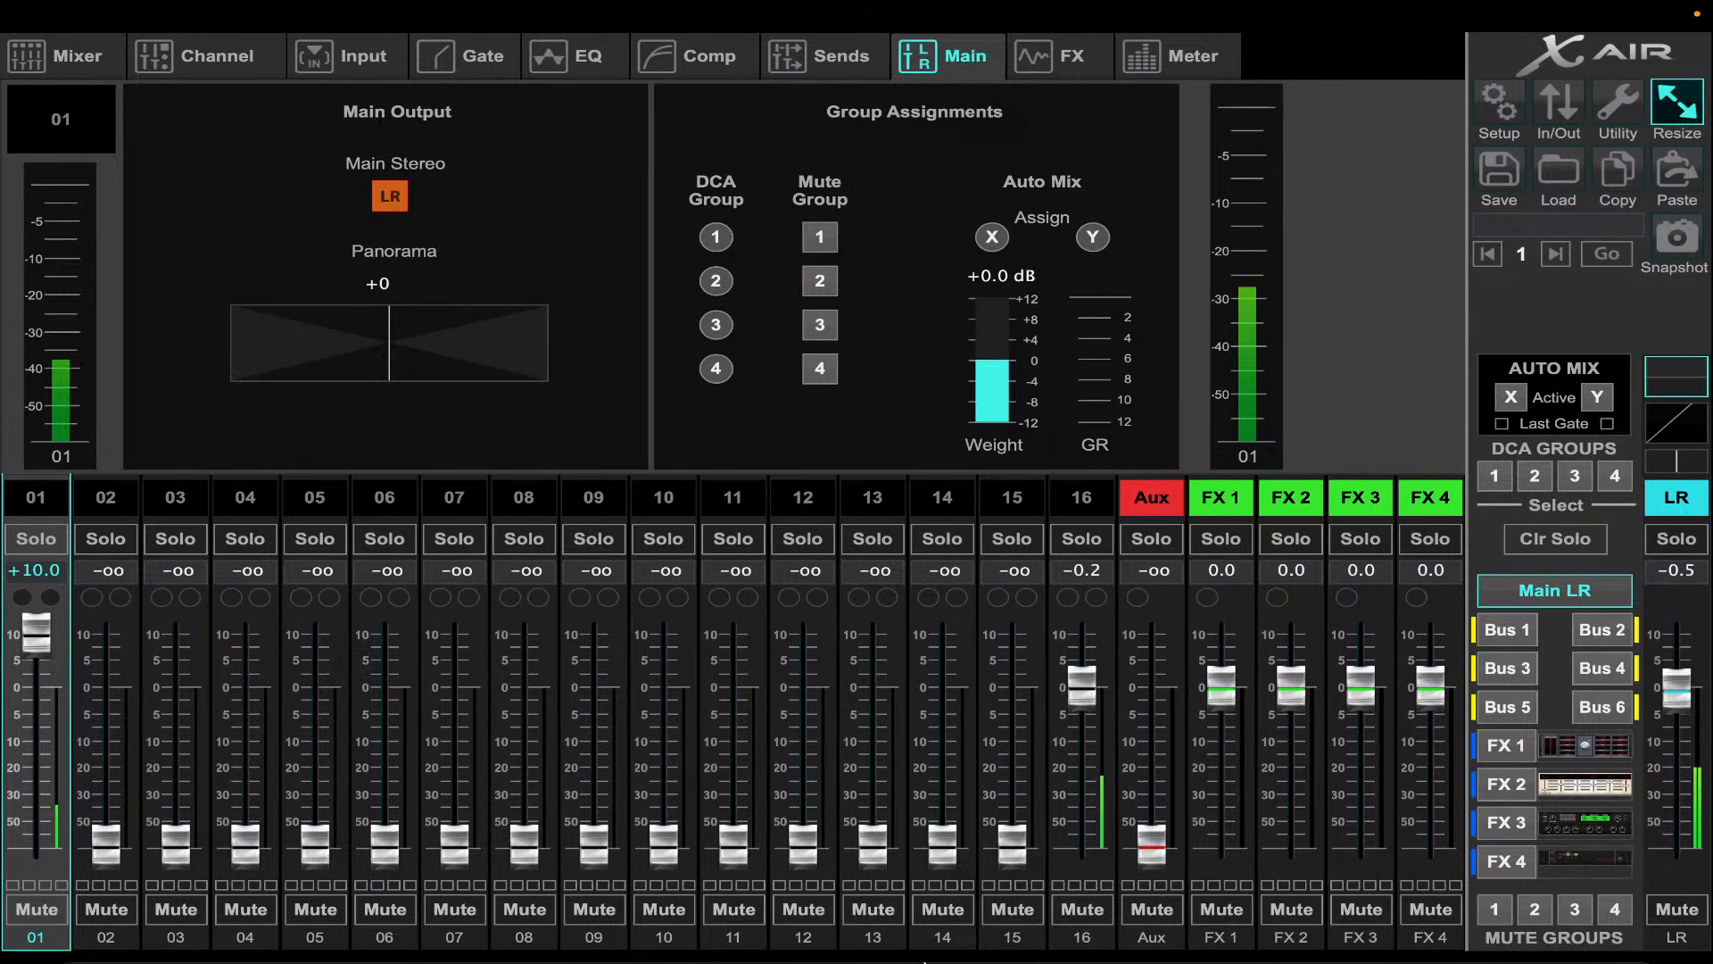
- Switch to OBS Studio and mute the macOS Screen Capture 2 audio
mouse_move(940, 953)
click(1286, 927)
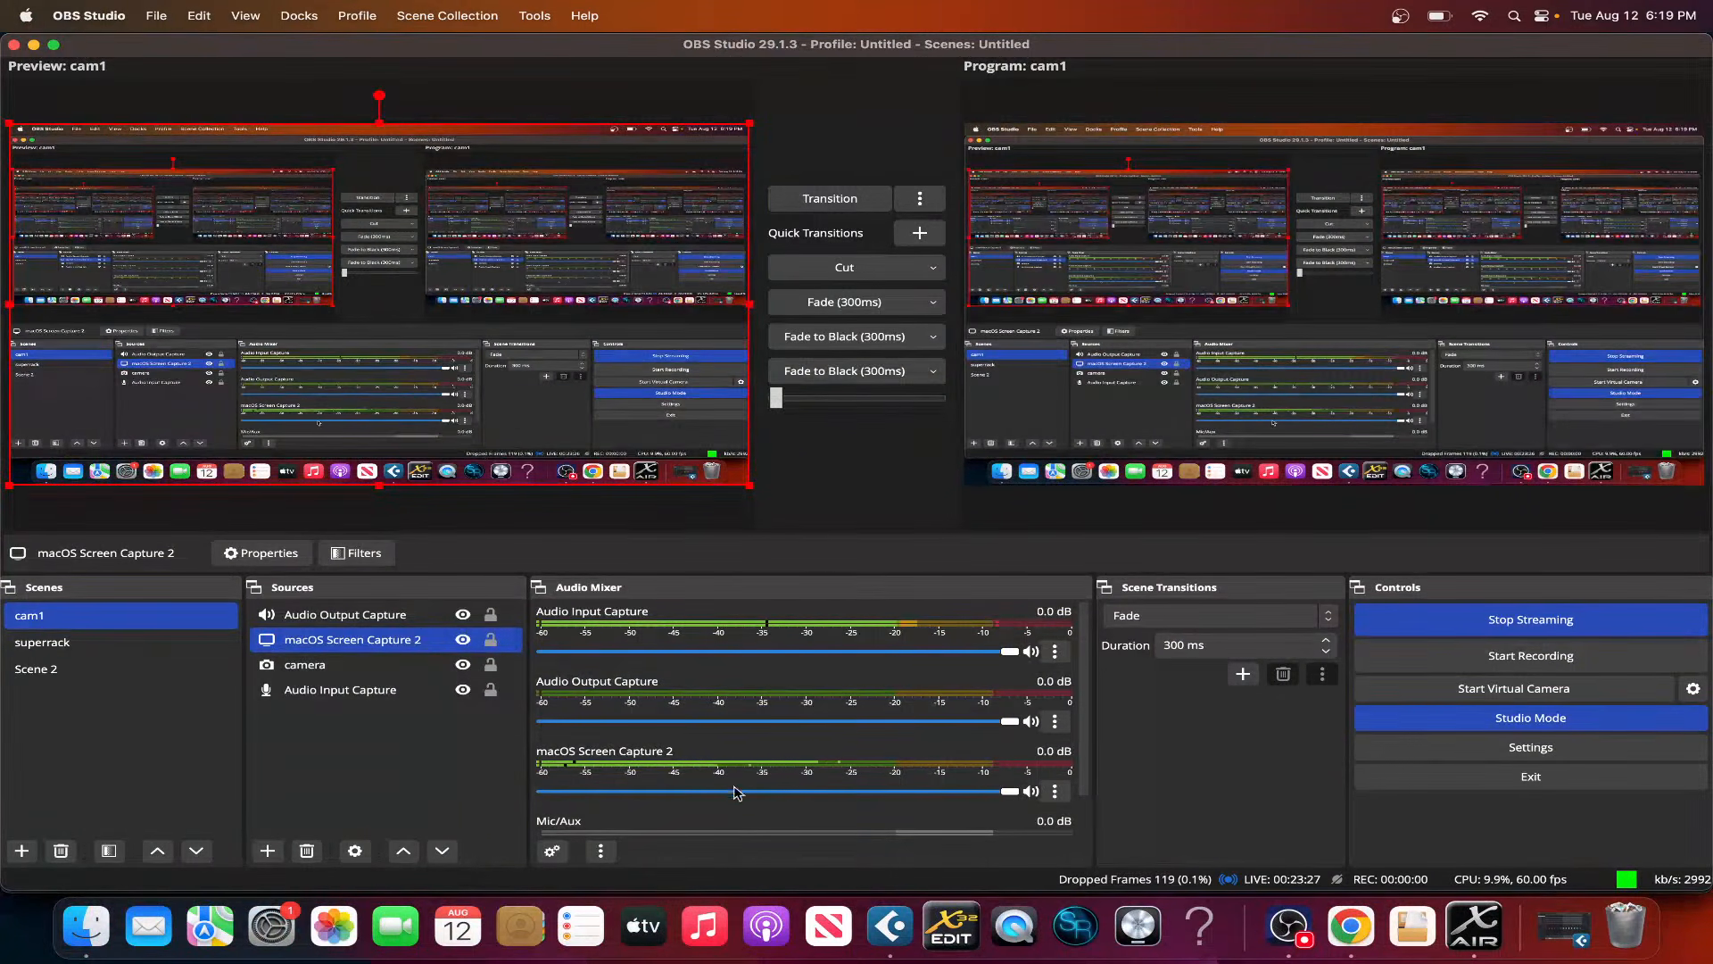
click(1031, 790)
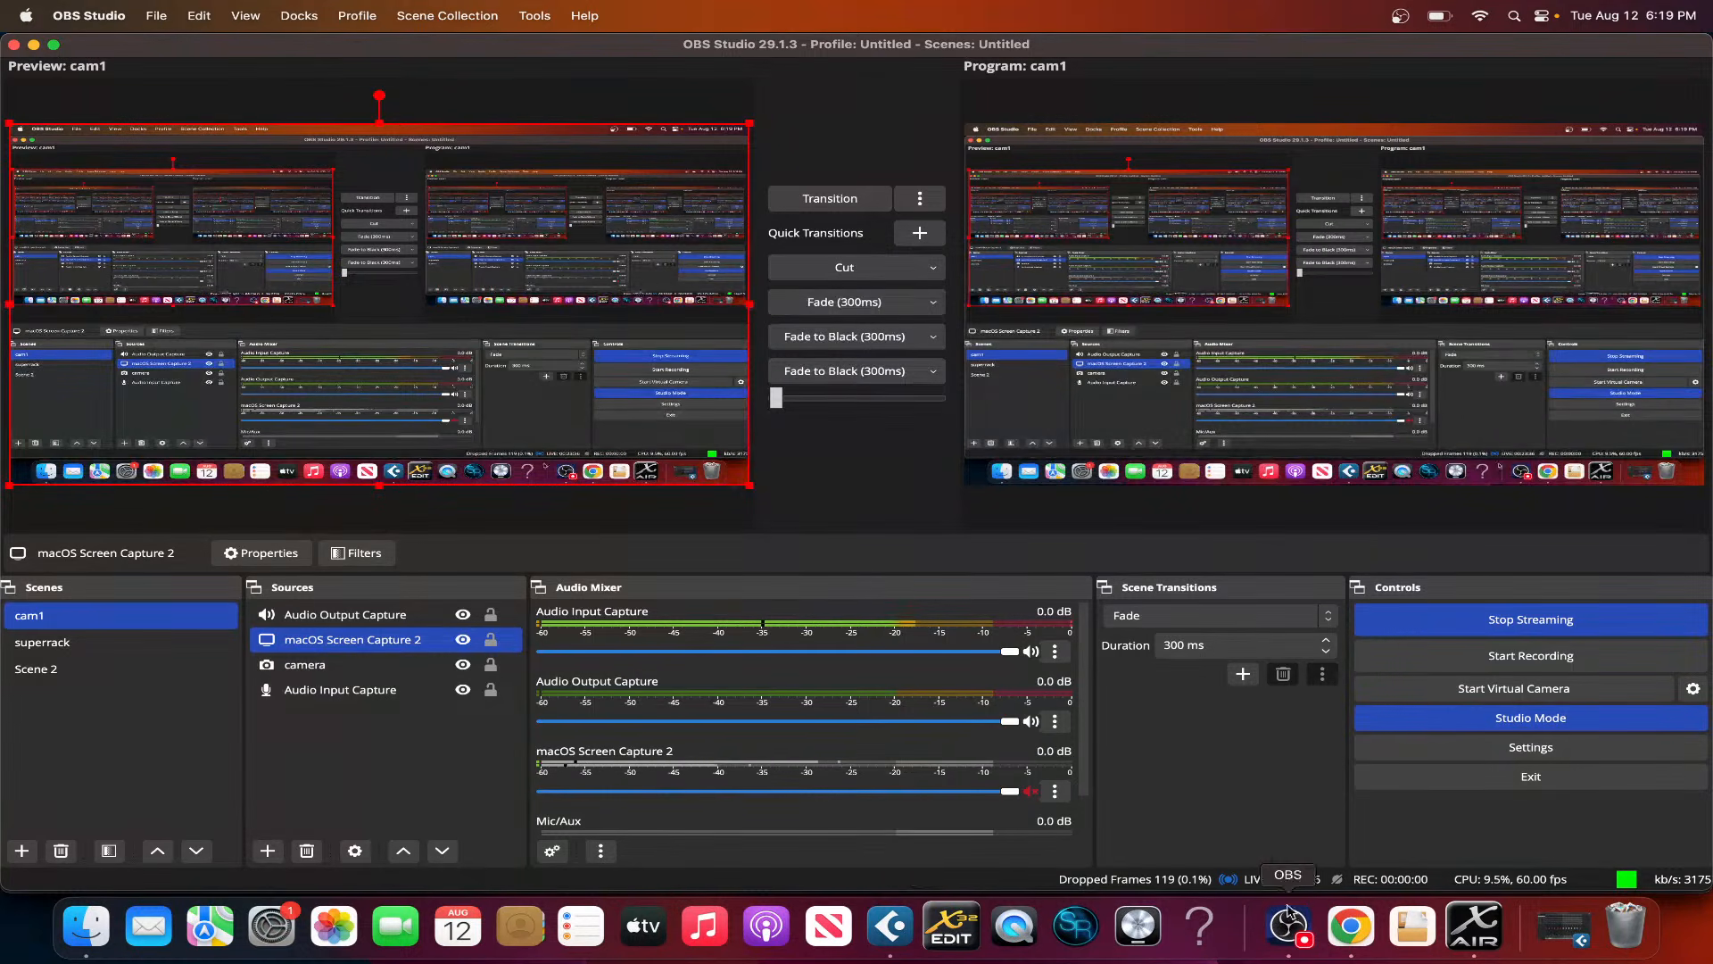
- Return to X AIR Edit and raise channel 01's mic gain to +14.5 dB in its input settings
click(1456, 932)
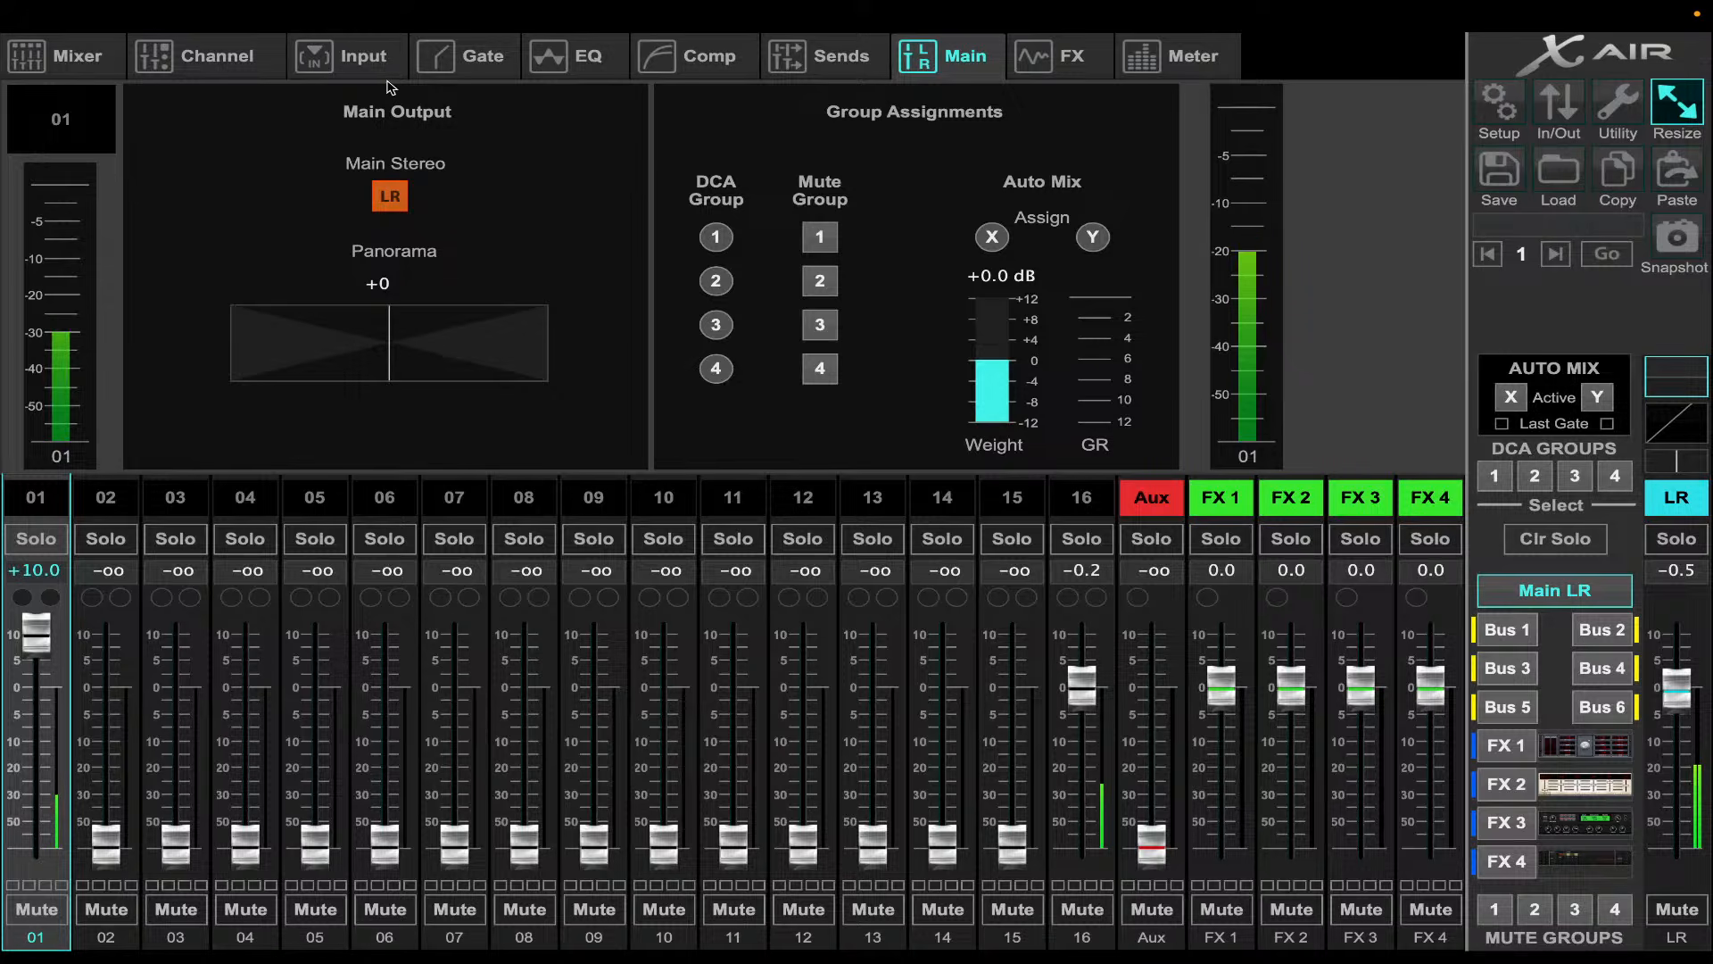
click(368, 57)
scroll(402, 368, up, 10)
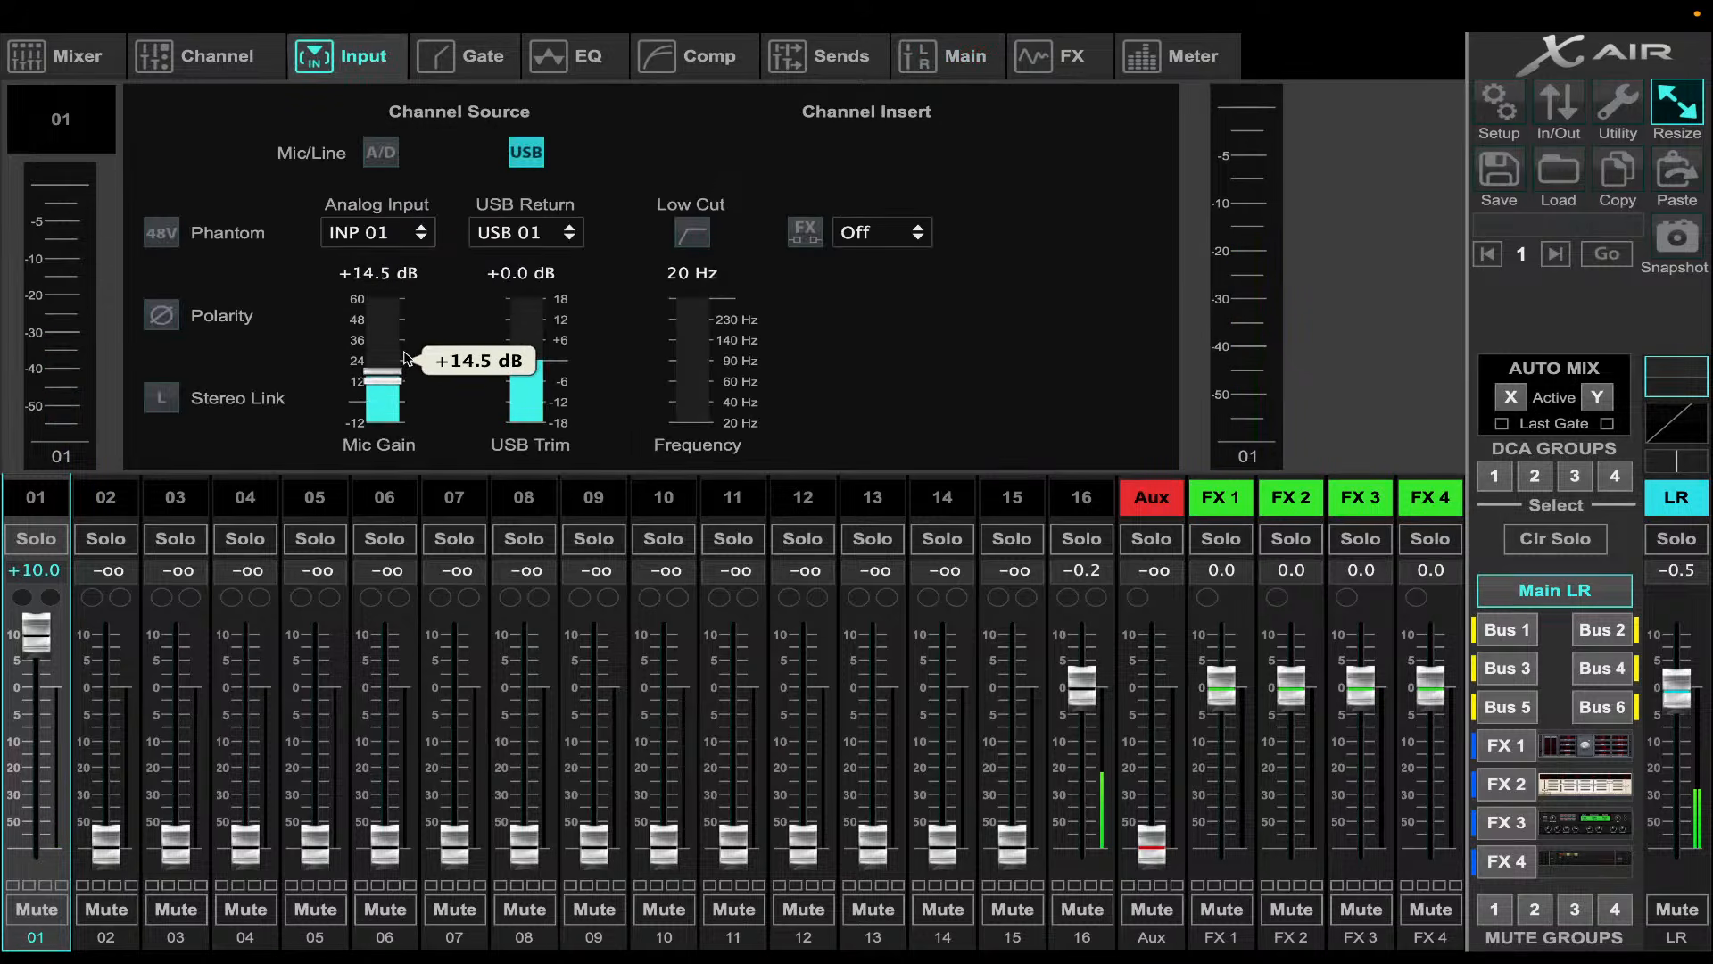
- Lower channel 01's fader to +1.0 dB and its mic gain to +0.0 dB
drag(45, 654, 46, 696)
mouse_move(367, 365)
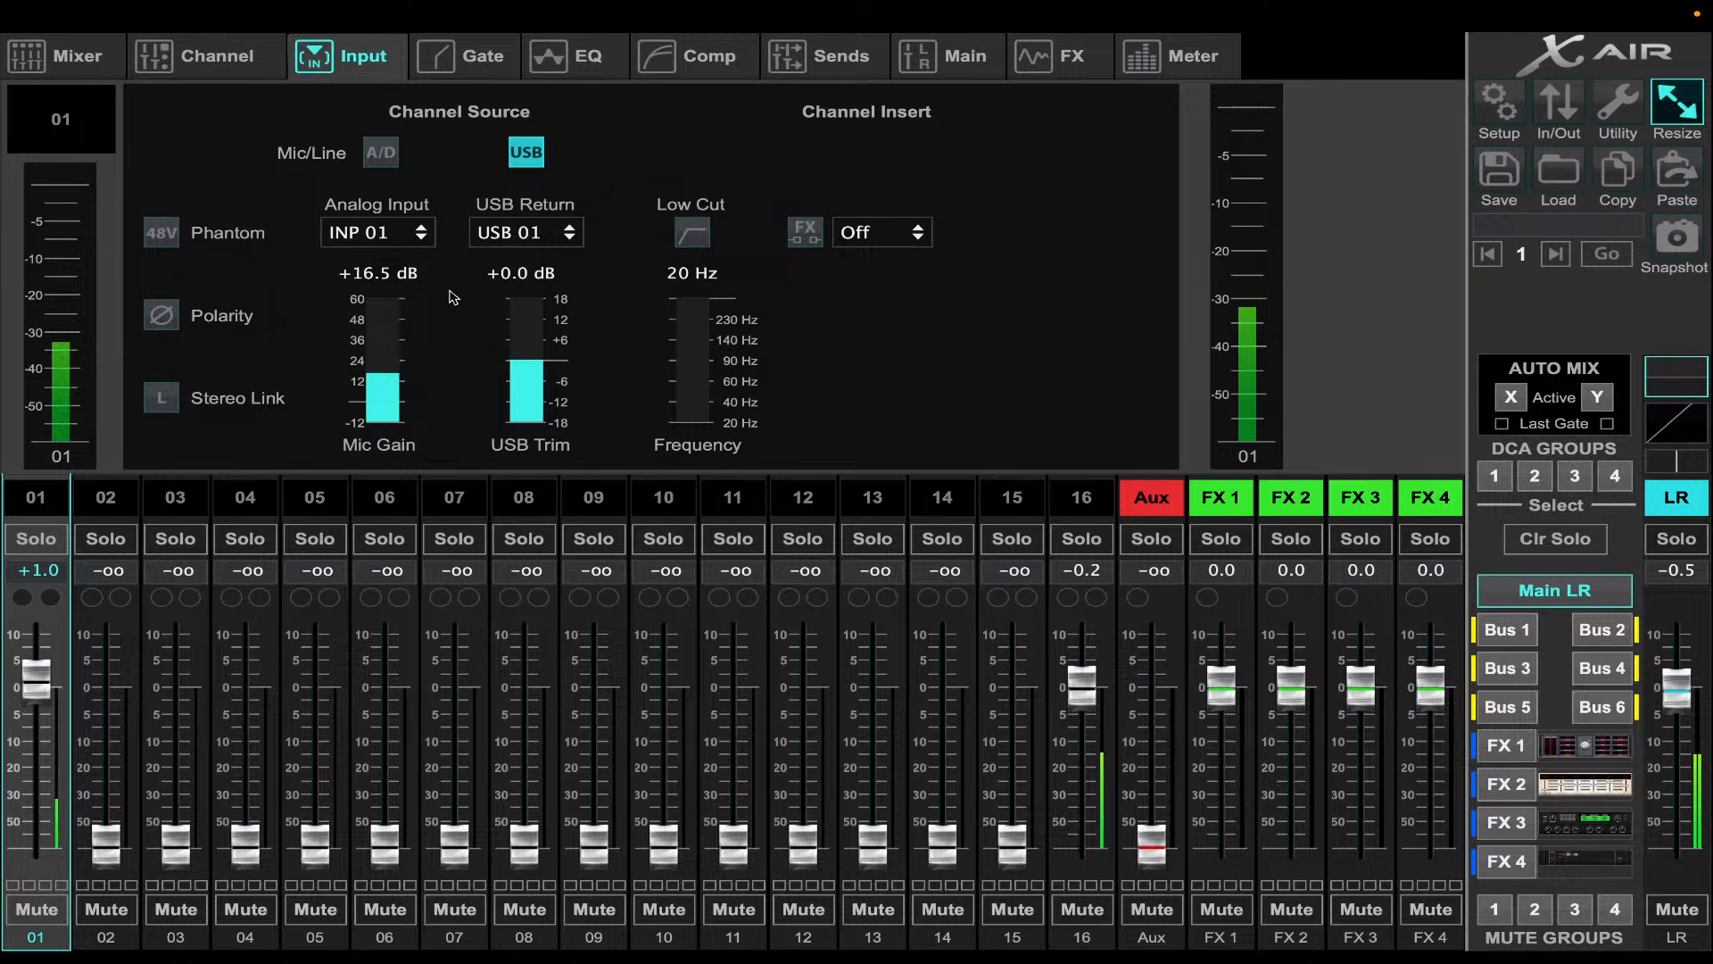
drag(379, 370, 393, 445)
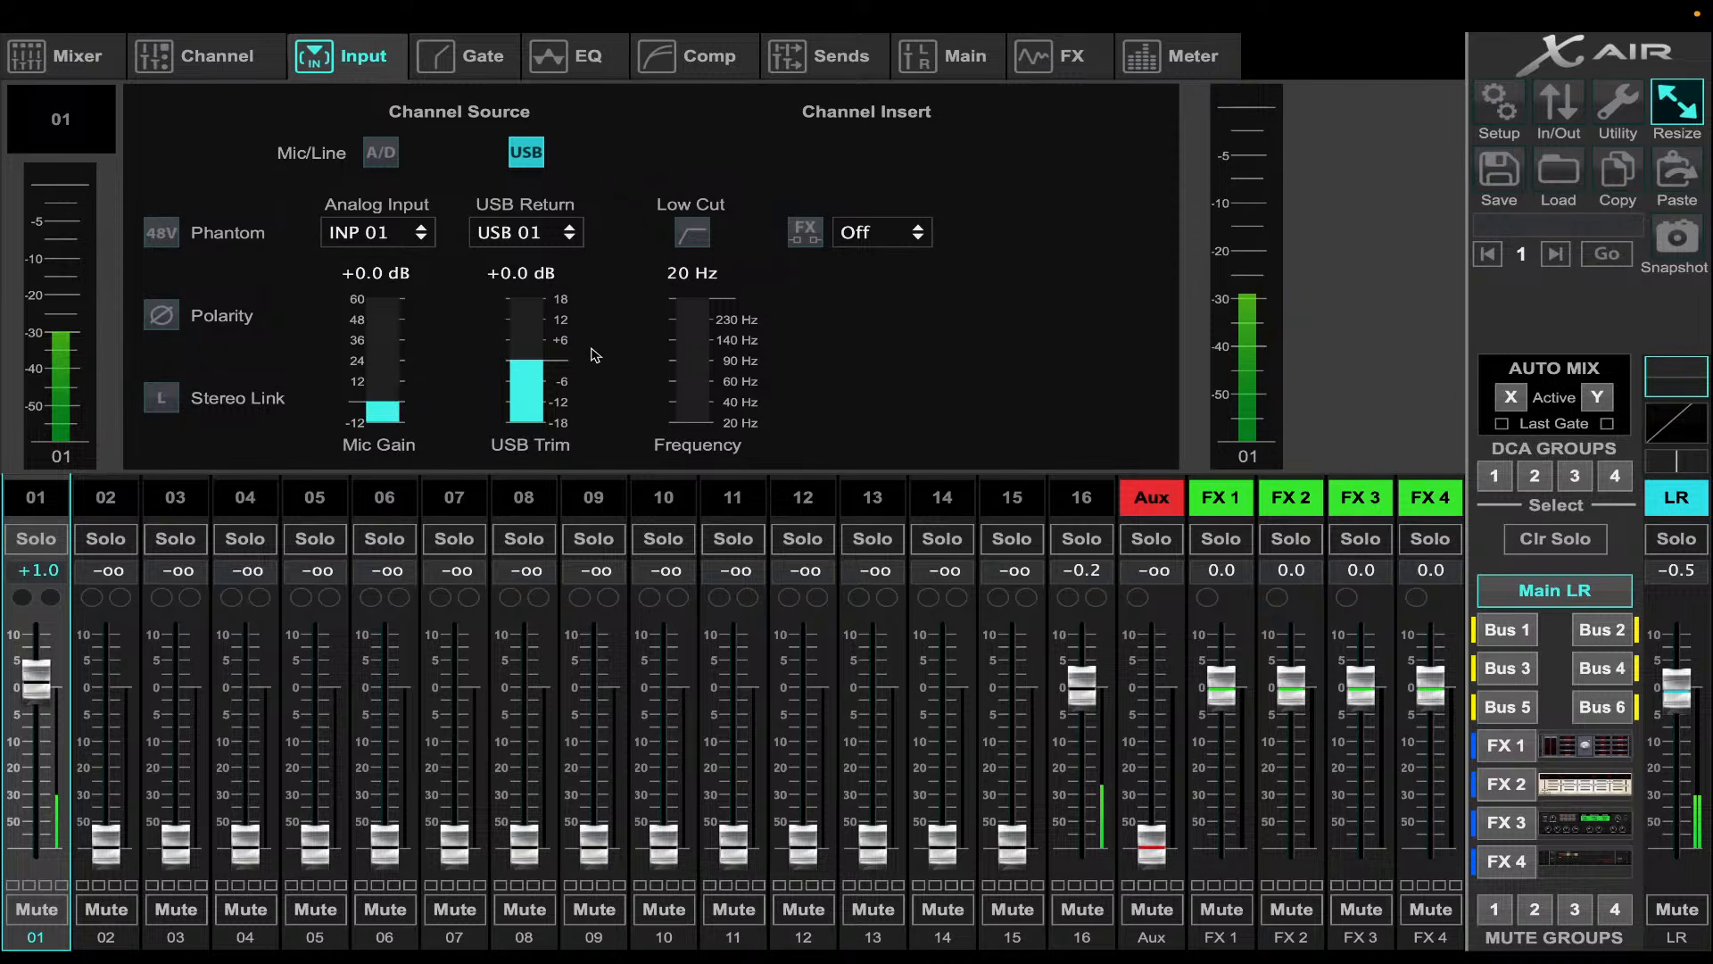
- Raise channel 01's USB trim to +10.8 dB and its fader to +10.0 dB
drag(525, 361, 563, 274)
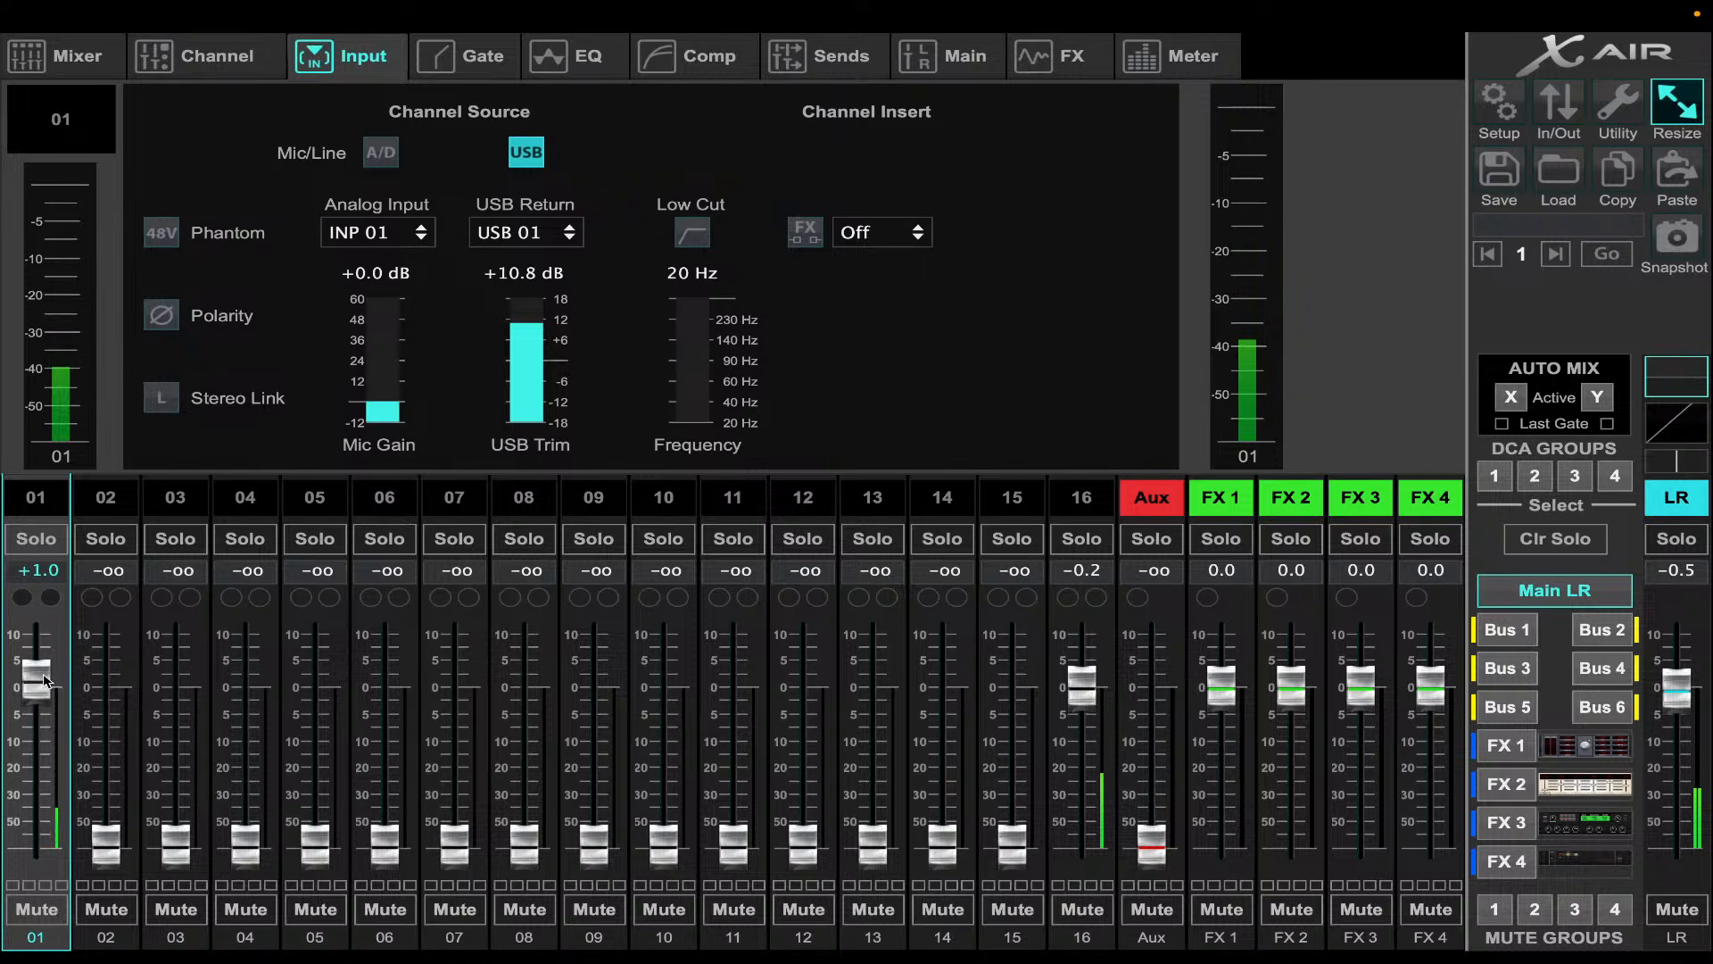
drag(36, 683, 47, 629)
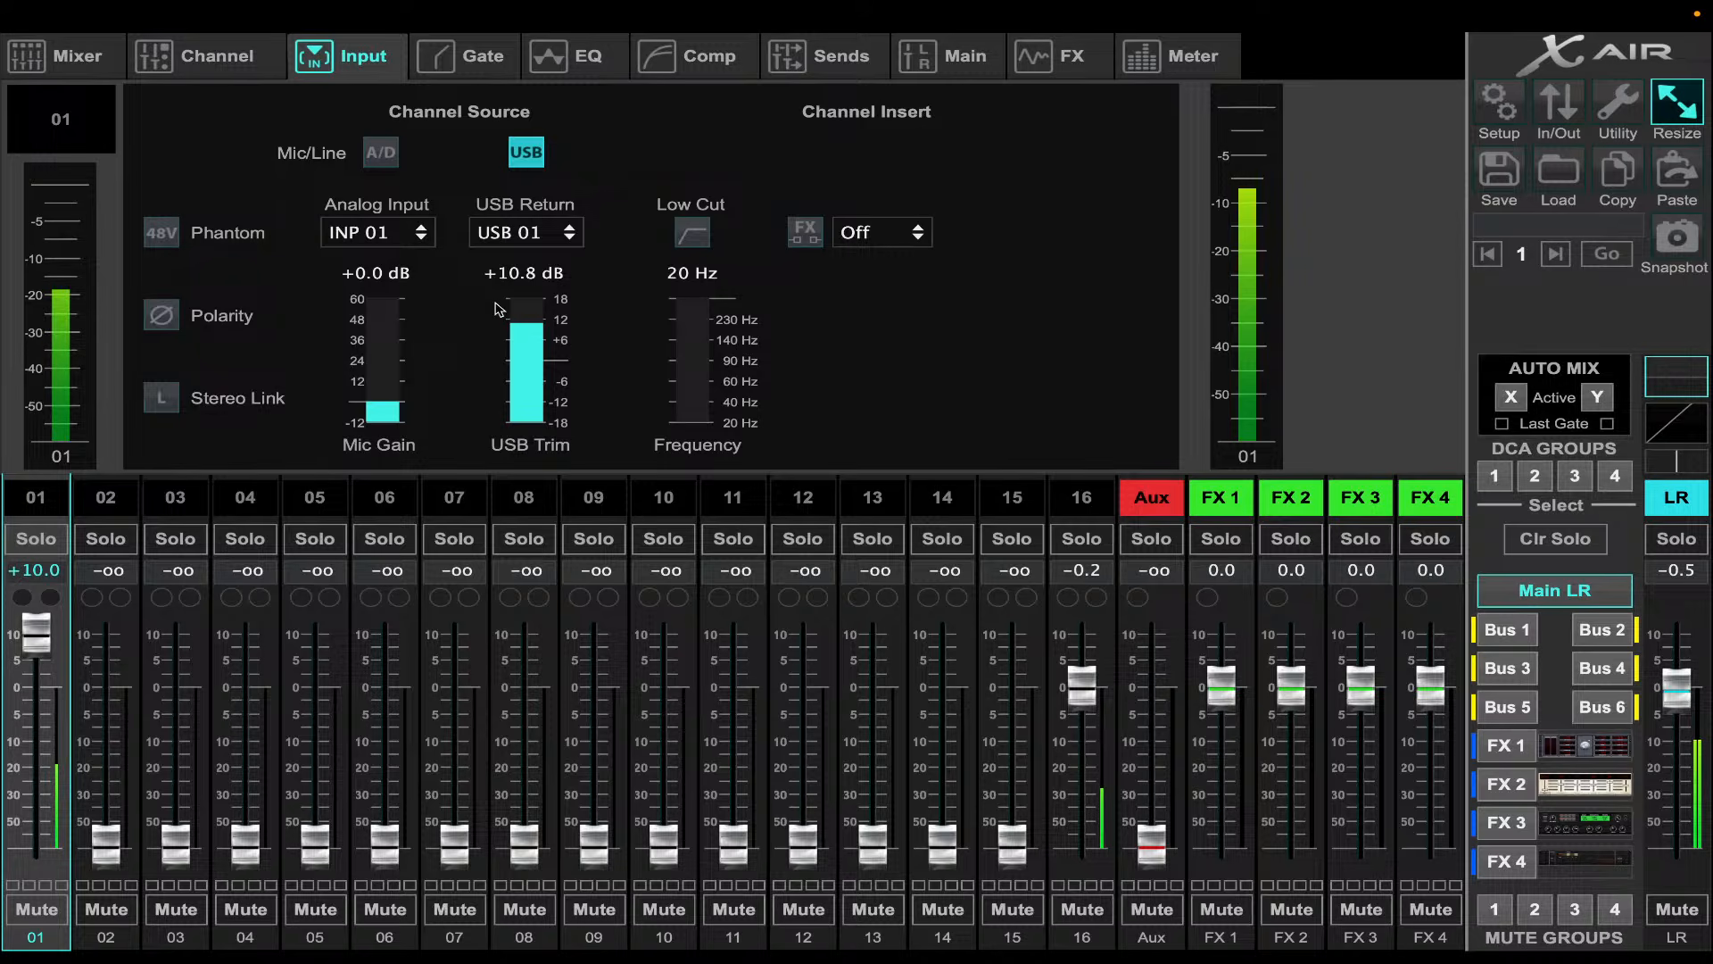
- Select channel 16 and set its mic gain to +23.0 dB
click(1081, 497)
drag(393, 323, 394, 383)
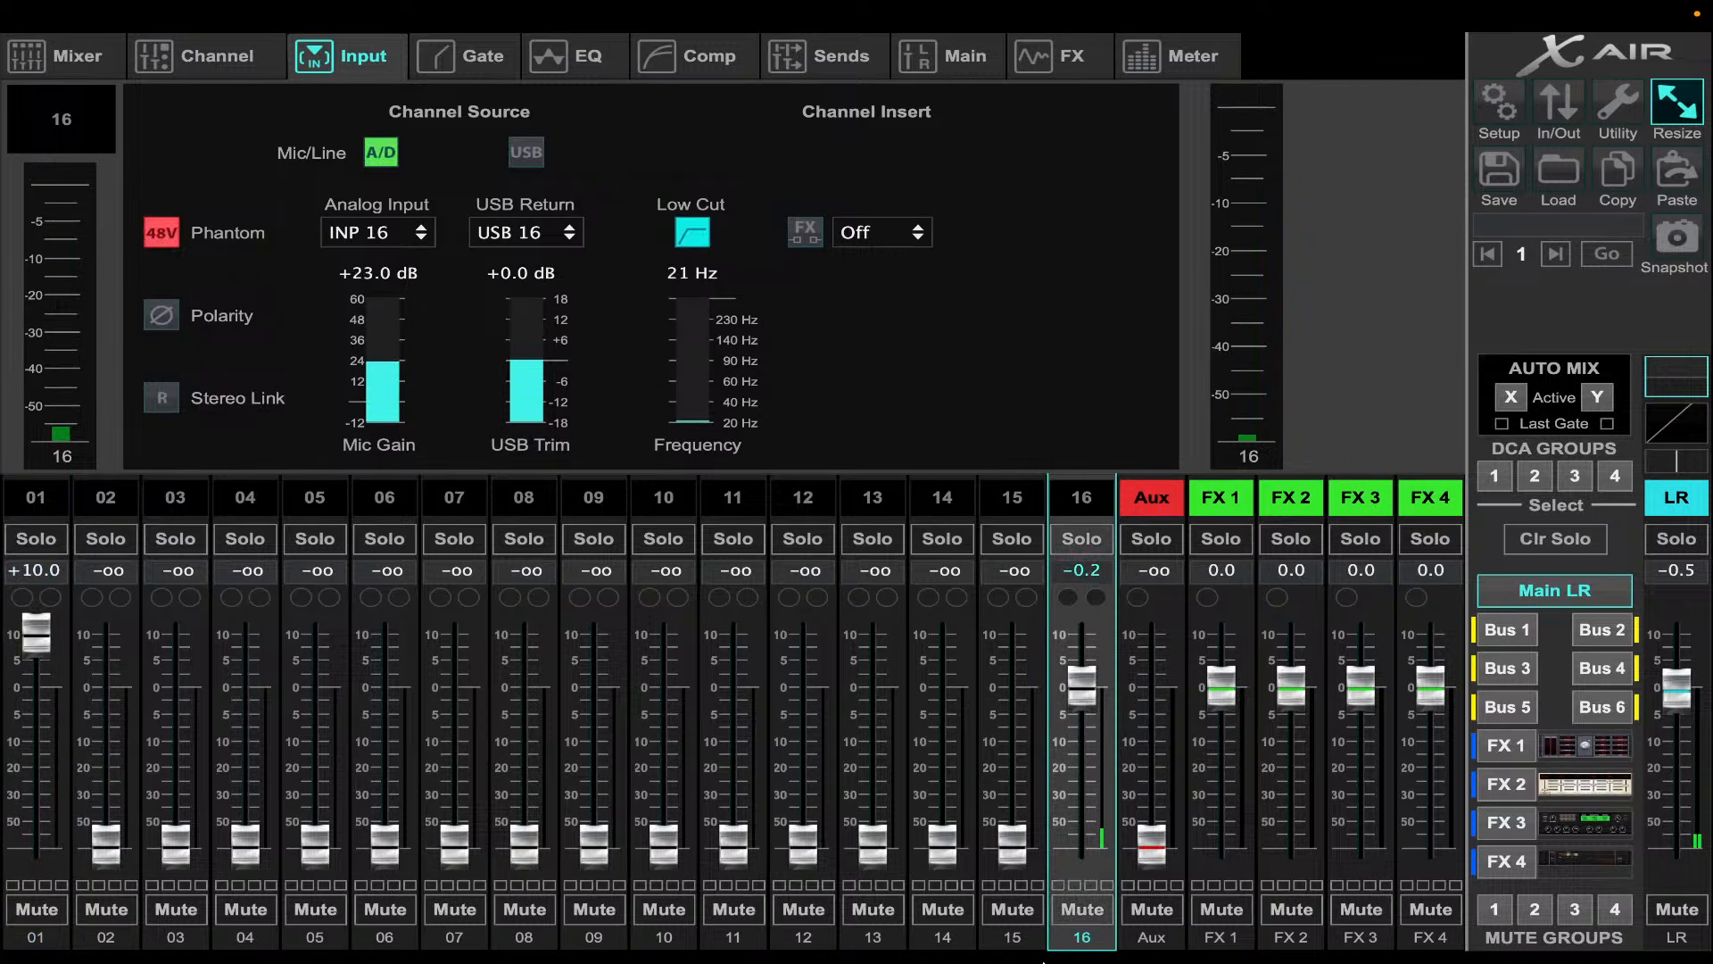
- Switch to OBS Studio to check the audio mixer levels, then to Chrome to read the live stream chat
mouse_move(1138, 928)
click(1289, 926)
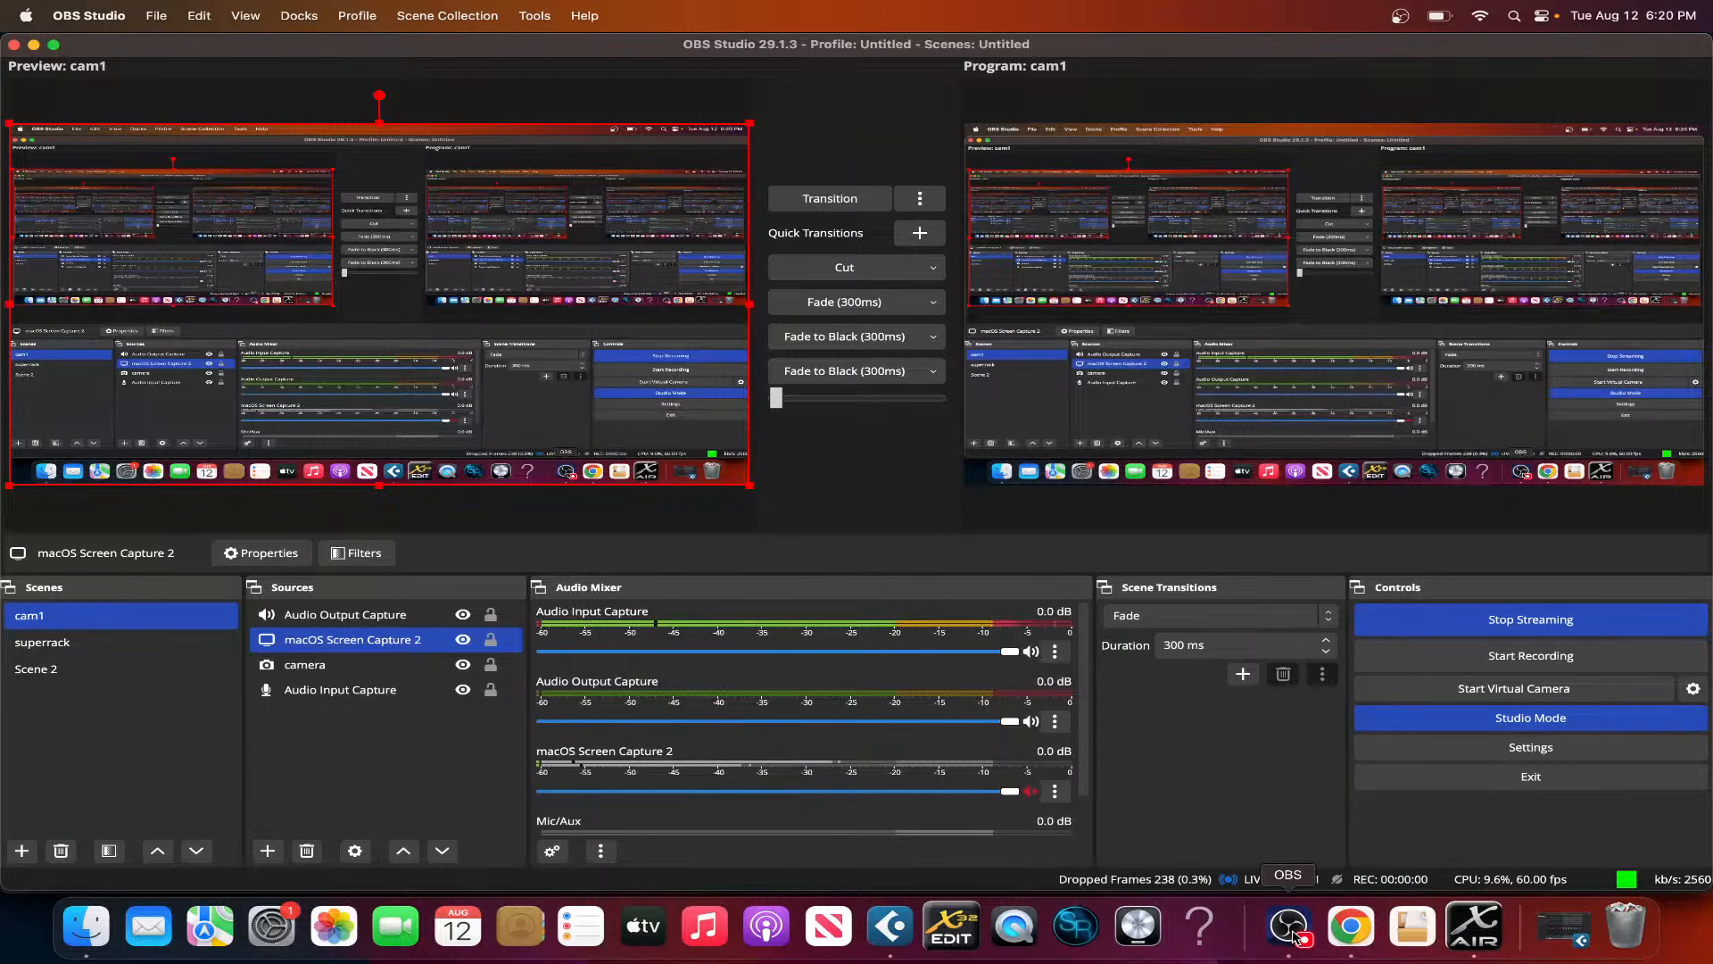
click(1347, 924)
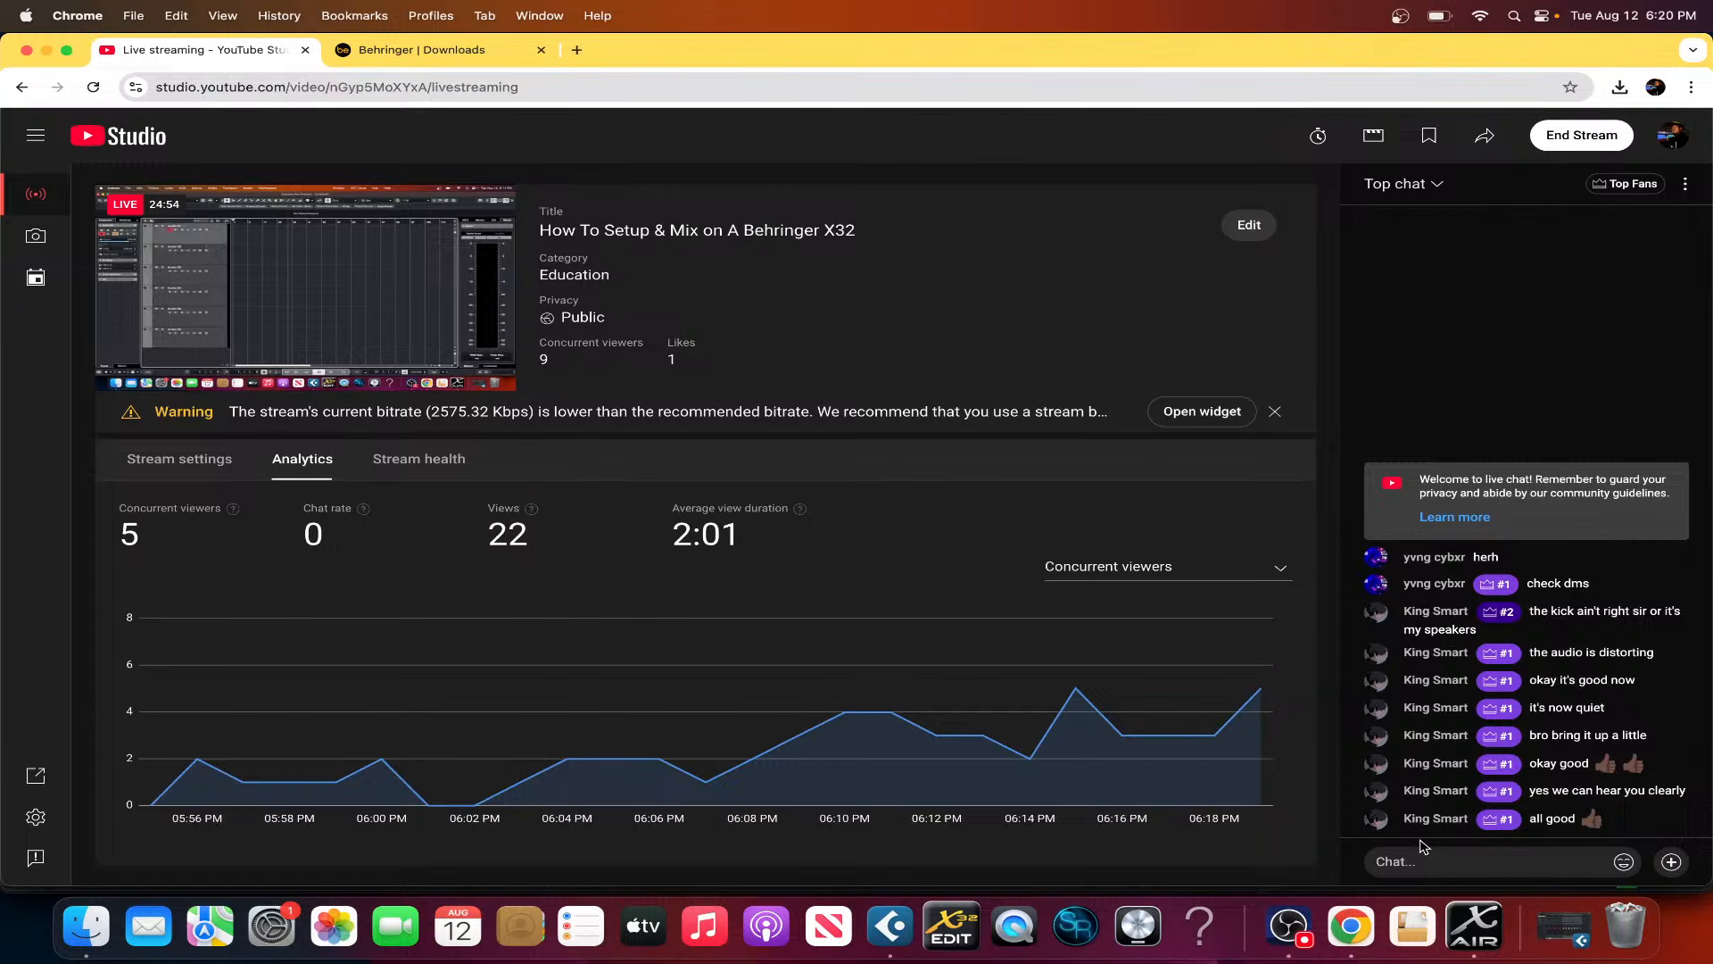
- Return to X AIR Edit, raise channel 16's mic gain to +32.0 dB and lower channel 01's fader to -0.1 dB
click(1488, 928)
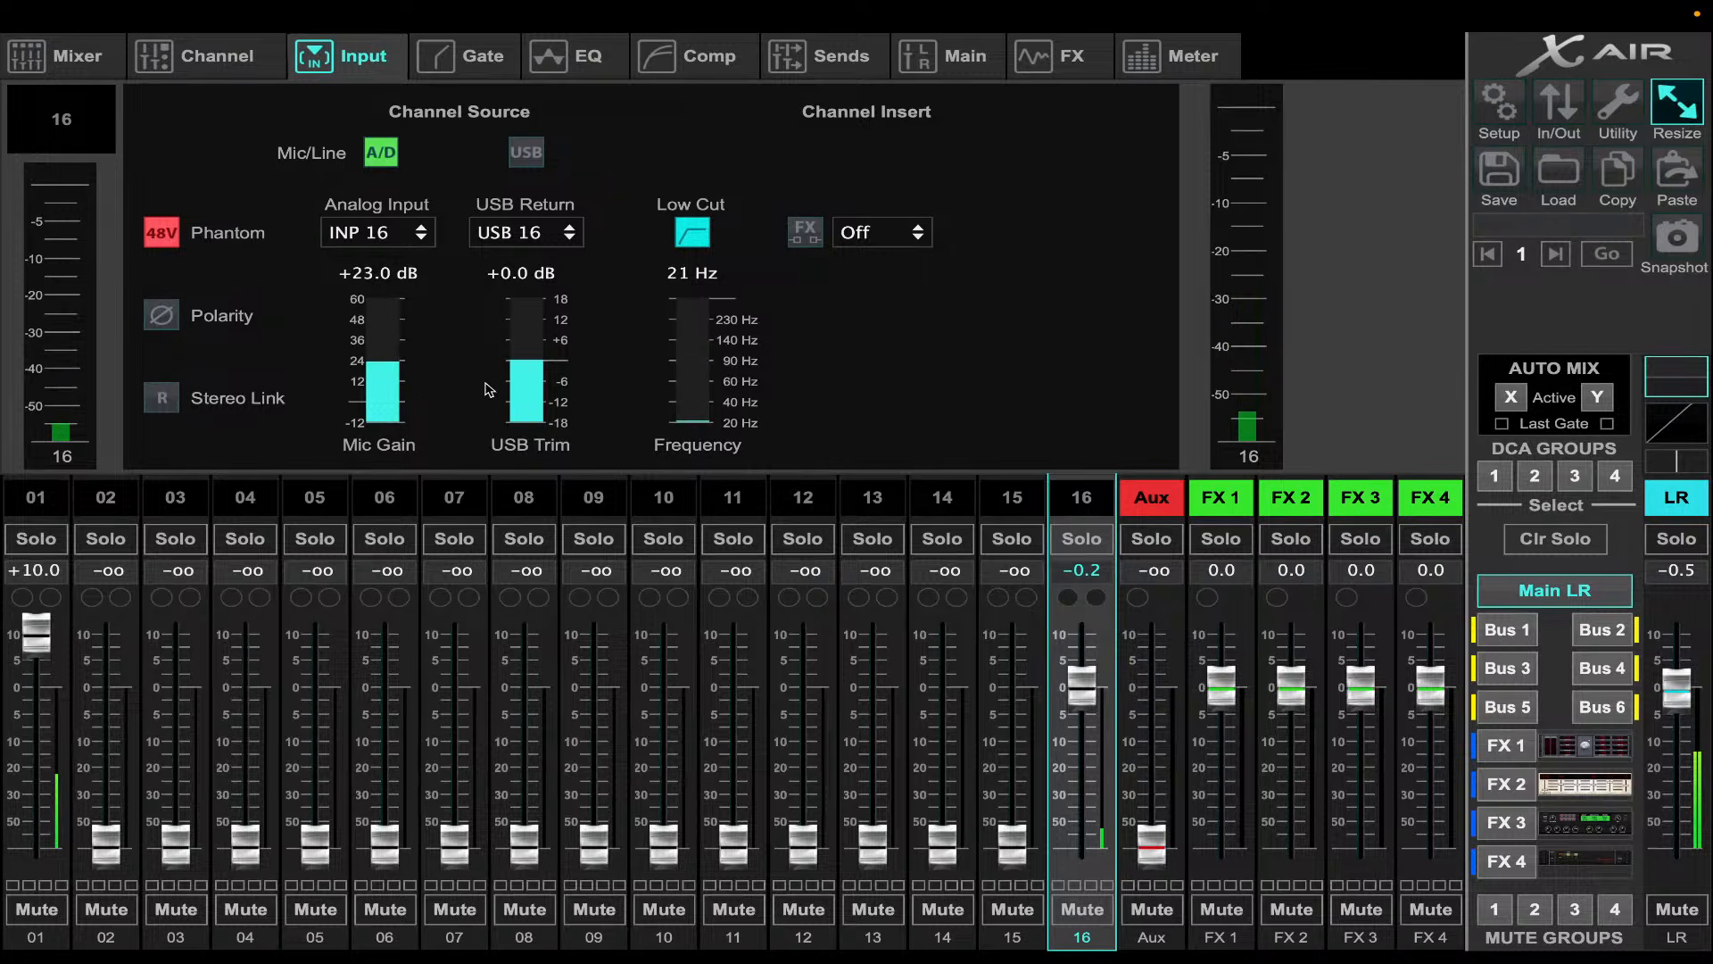
drag(45, 640, 45, 660)
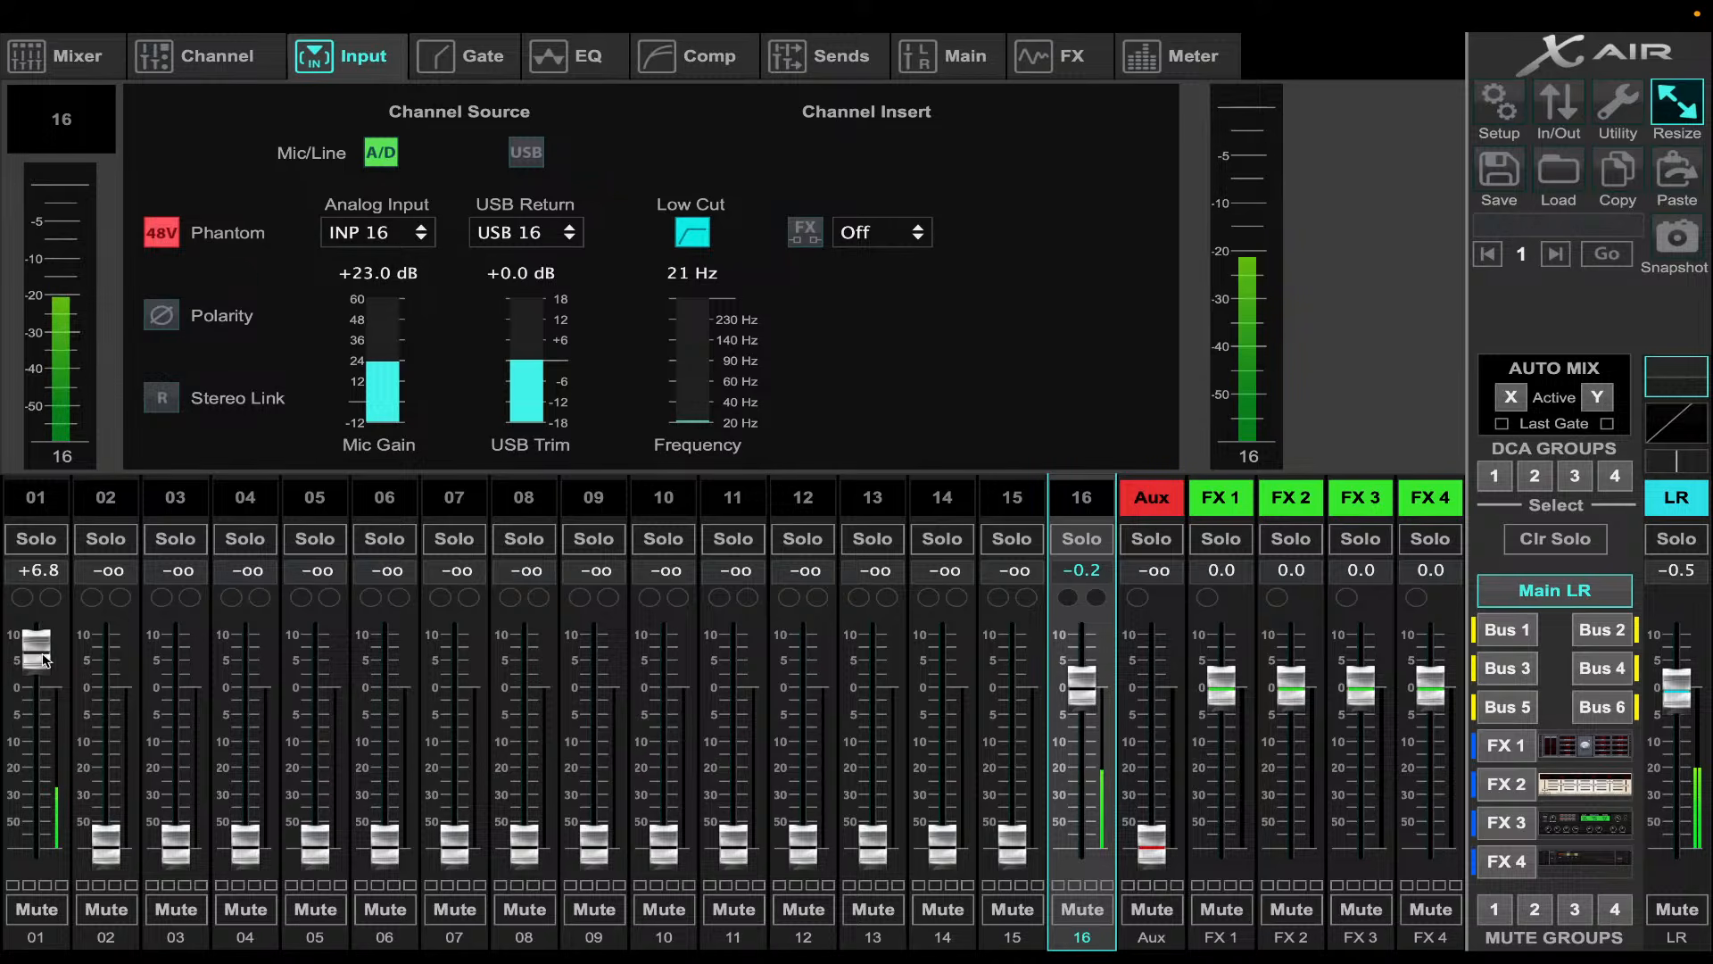
mouse_move(382, 343)
drag(390, 364, 389, 325)
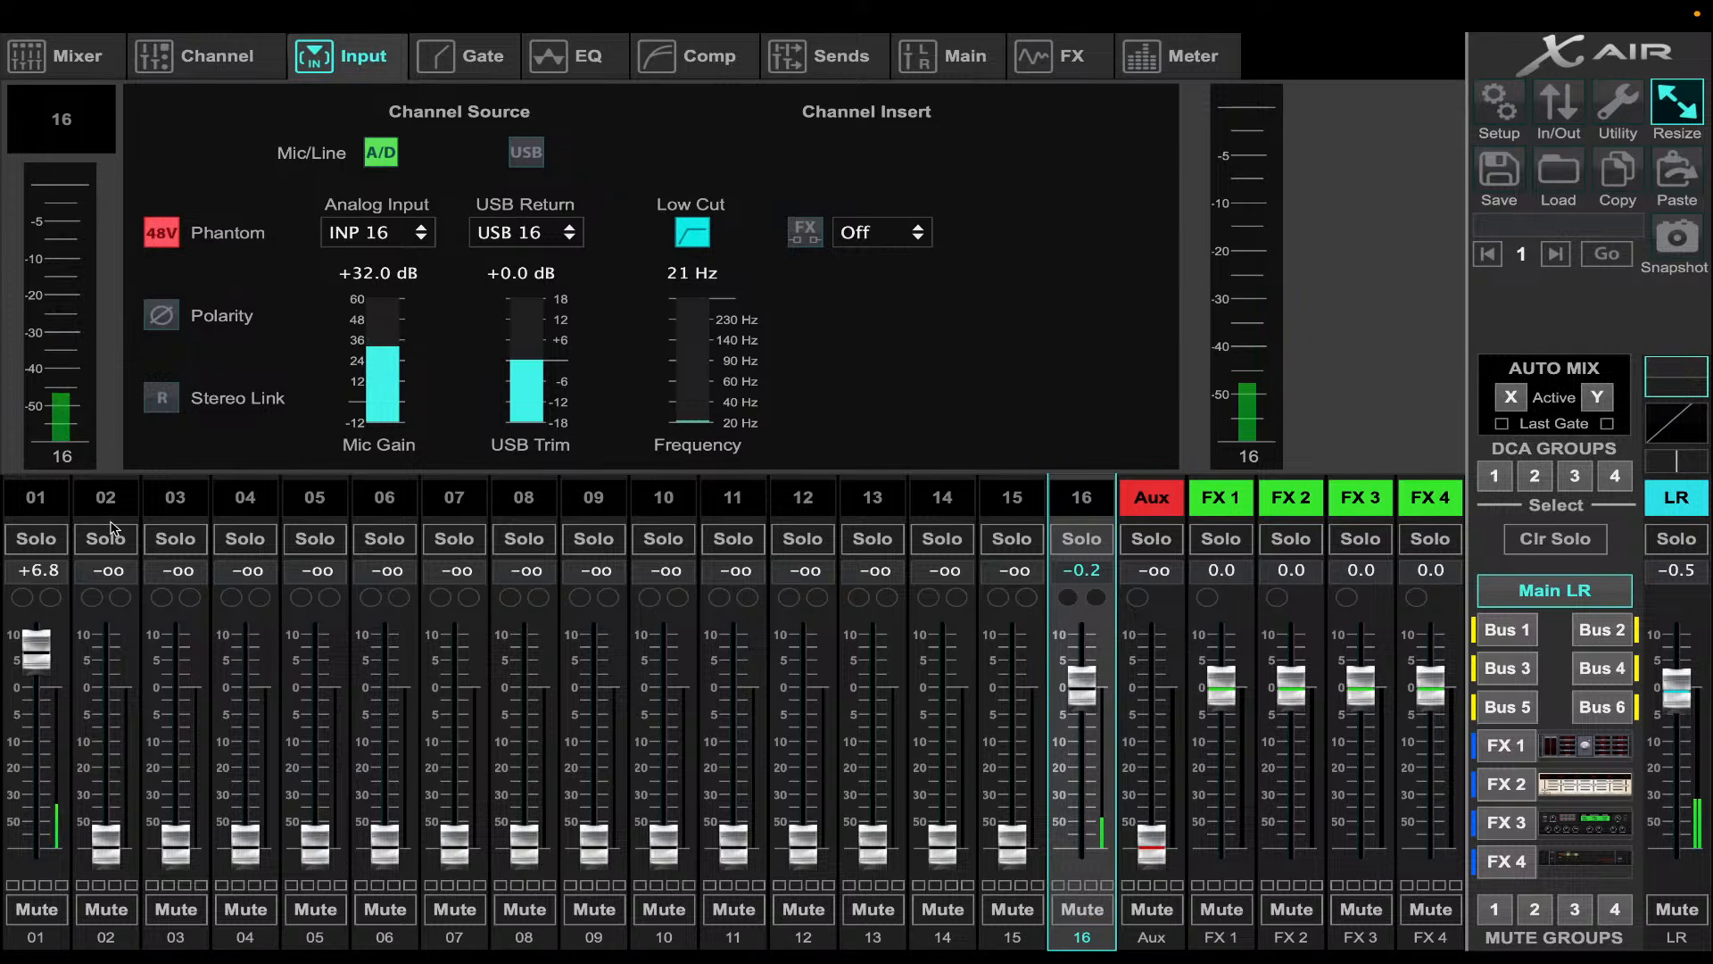
drag(42, 662, 44, 694)
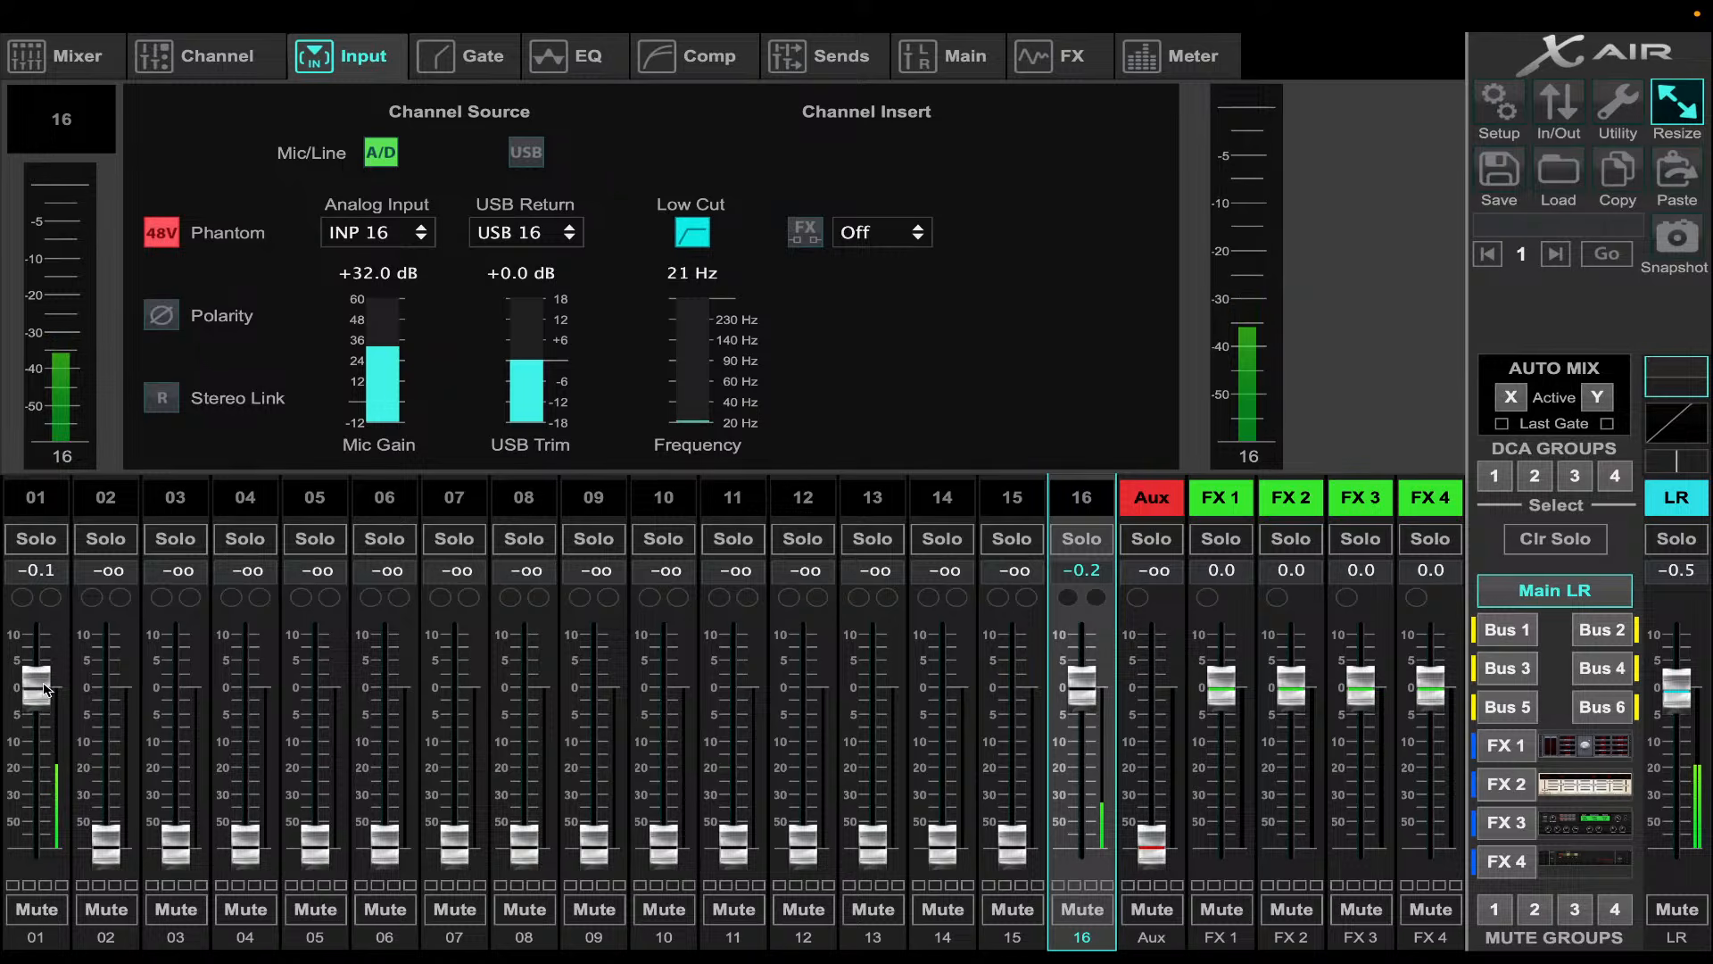
- Set channel 01's USB trim to +11.5 dB and its mic gain to +11.5 dB
click(51, 516)
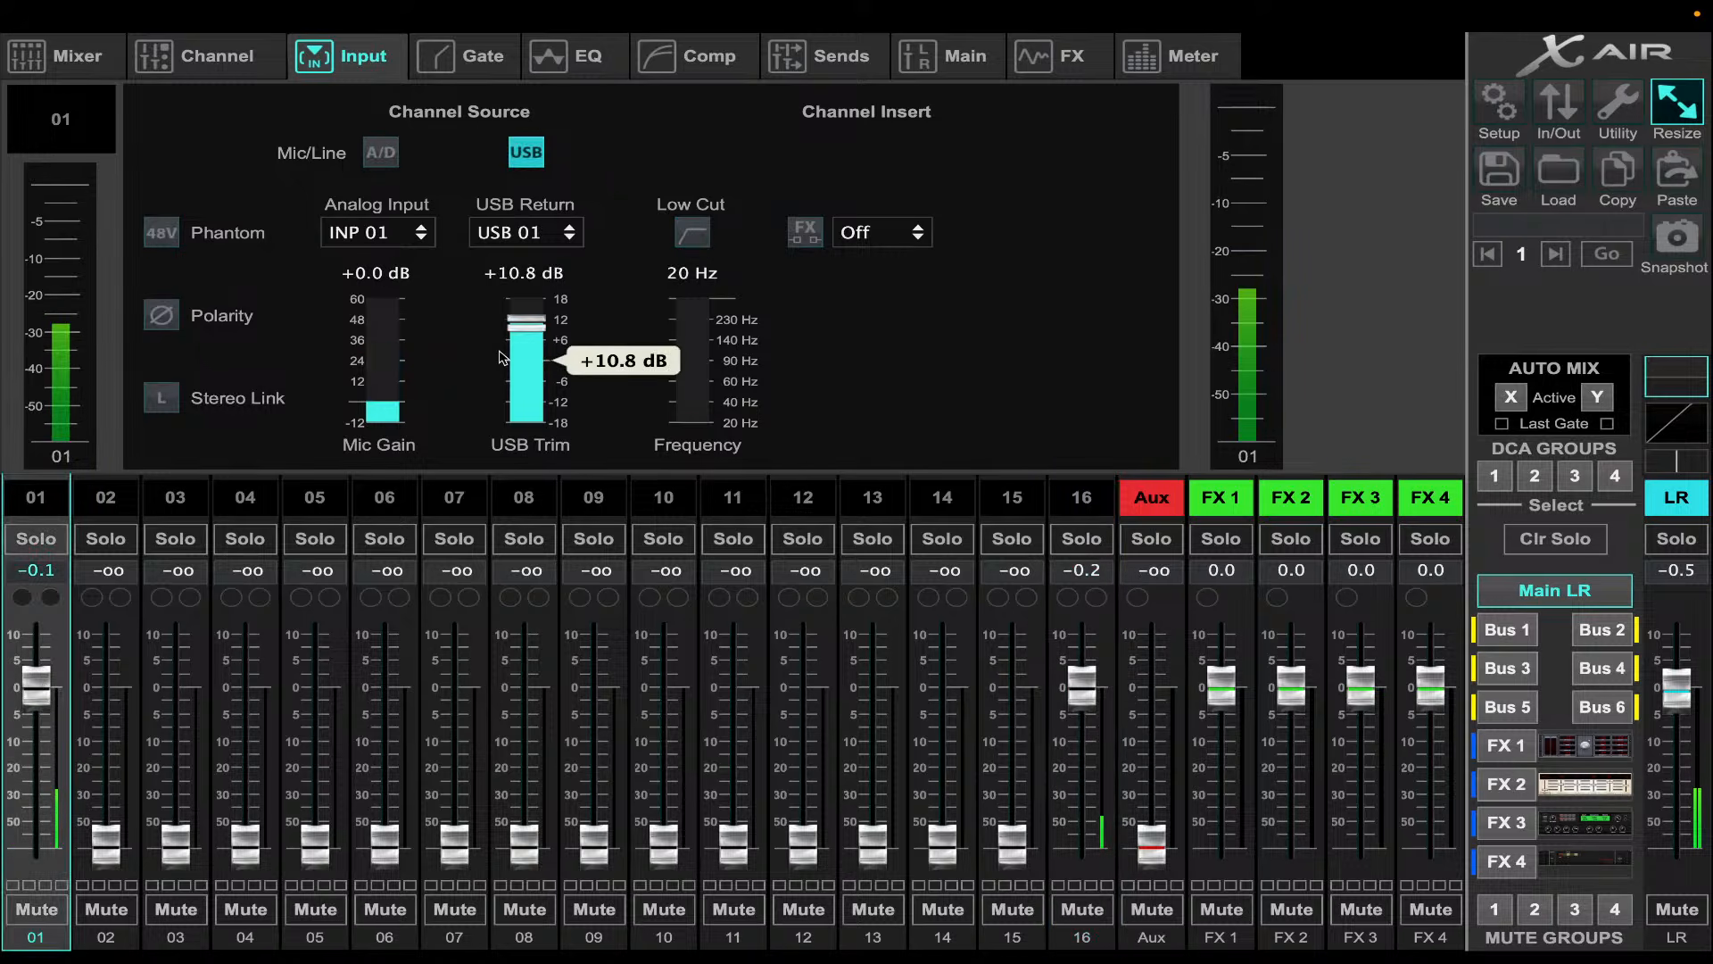
mouse_move(541, 314)
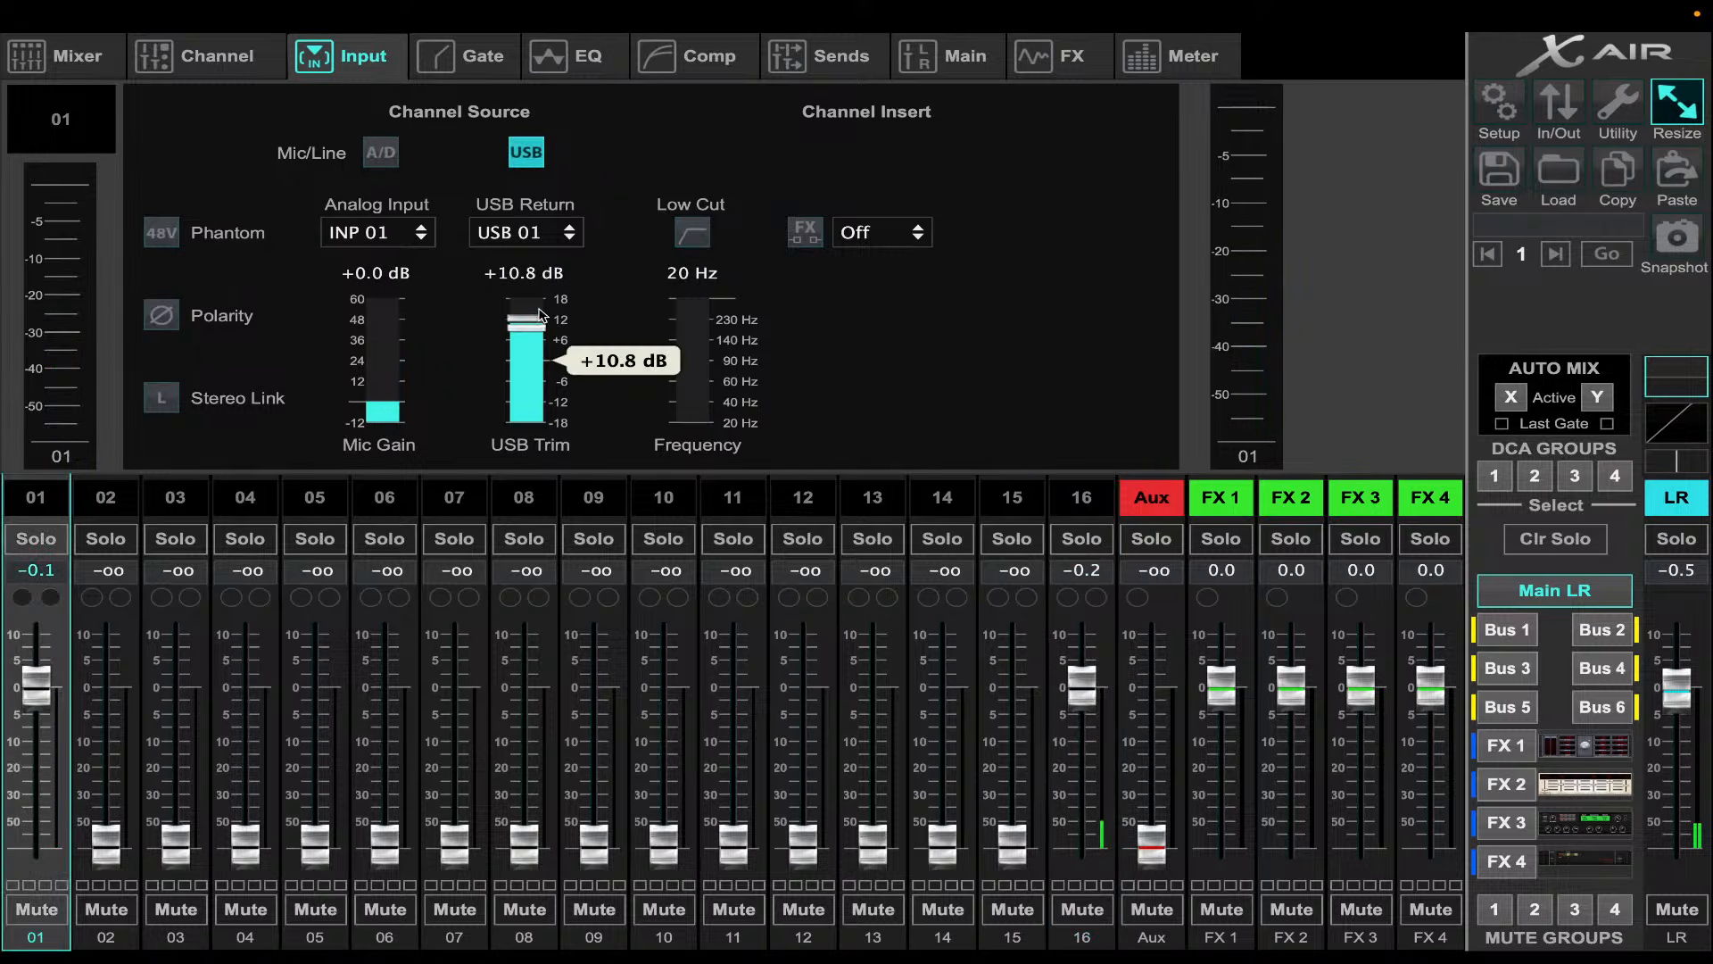
drag(532, 332, 532, 326)
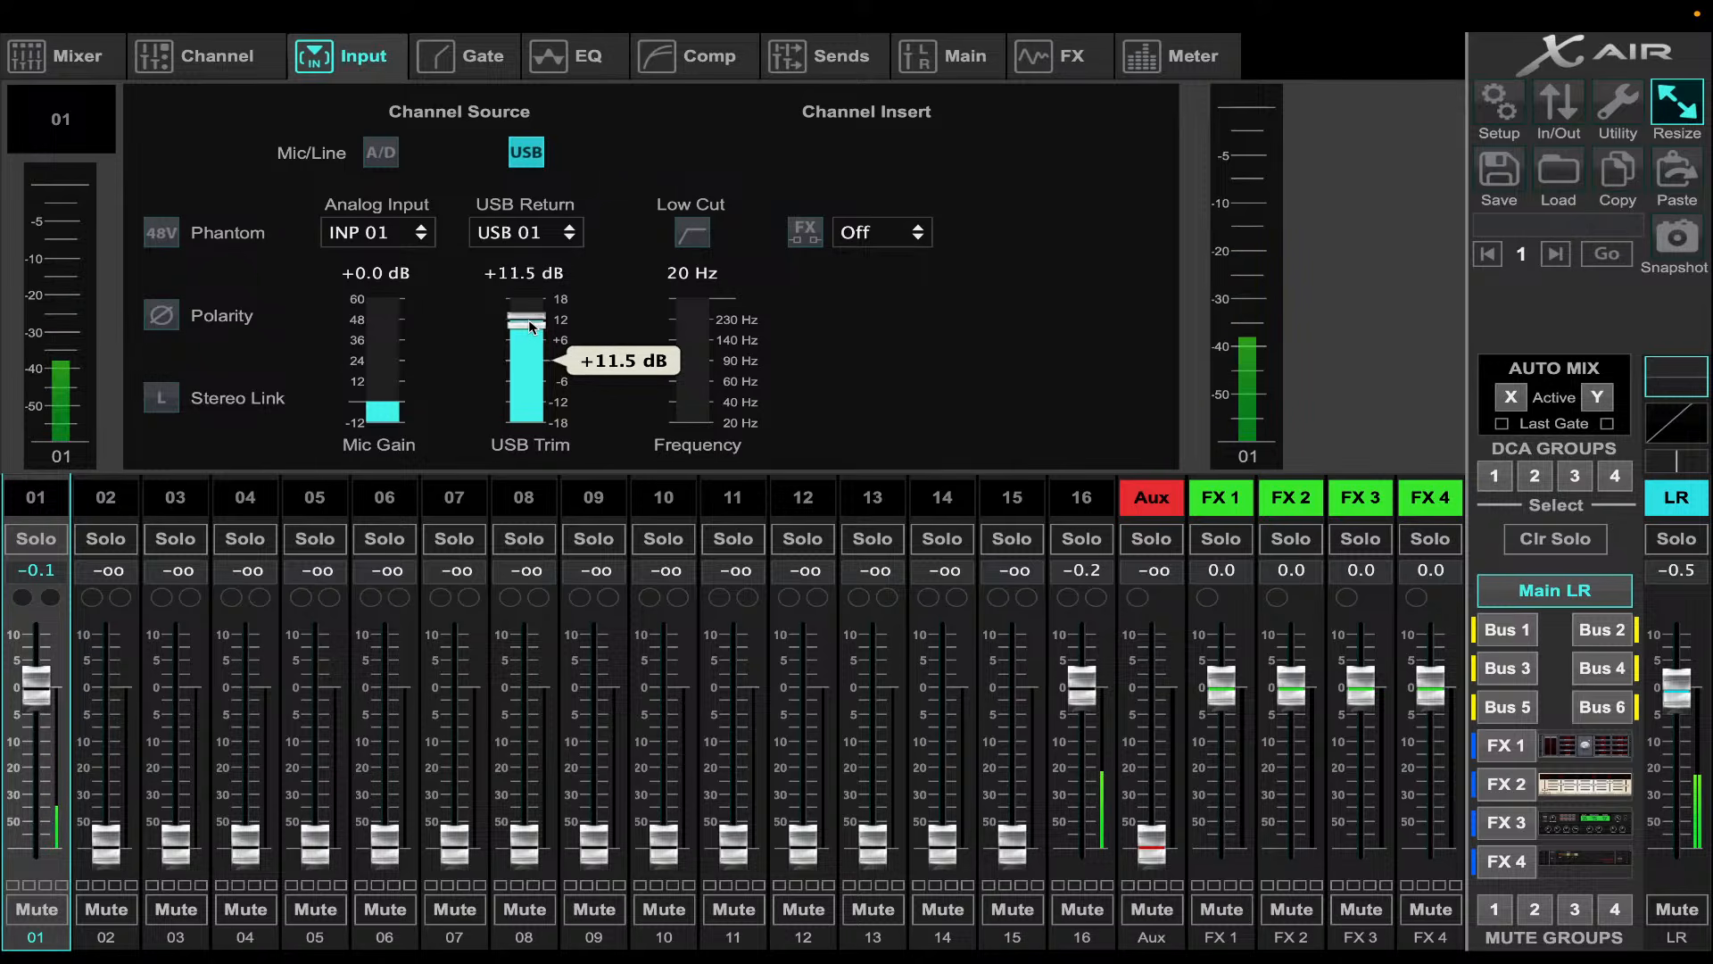
mouse_move(370, 373)
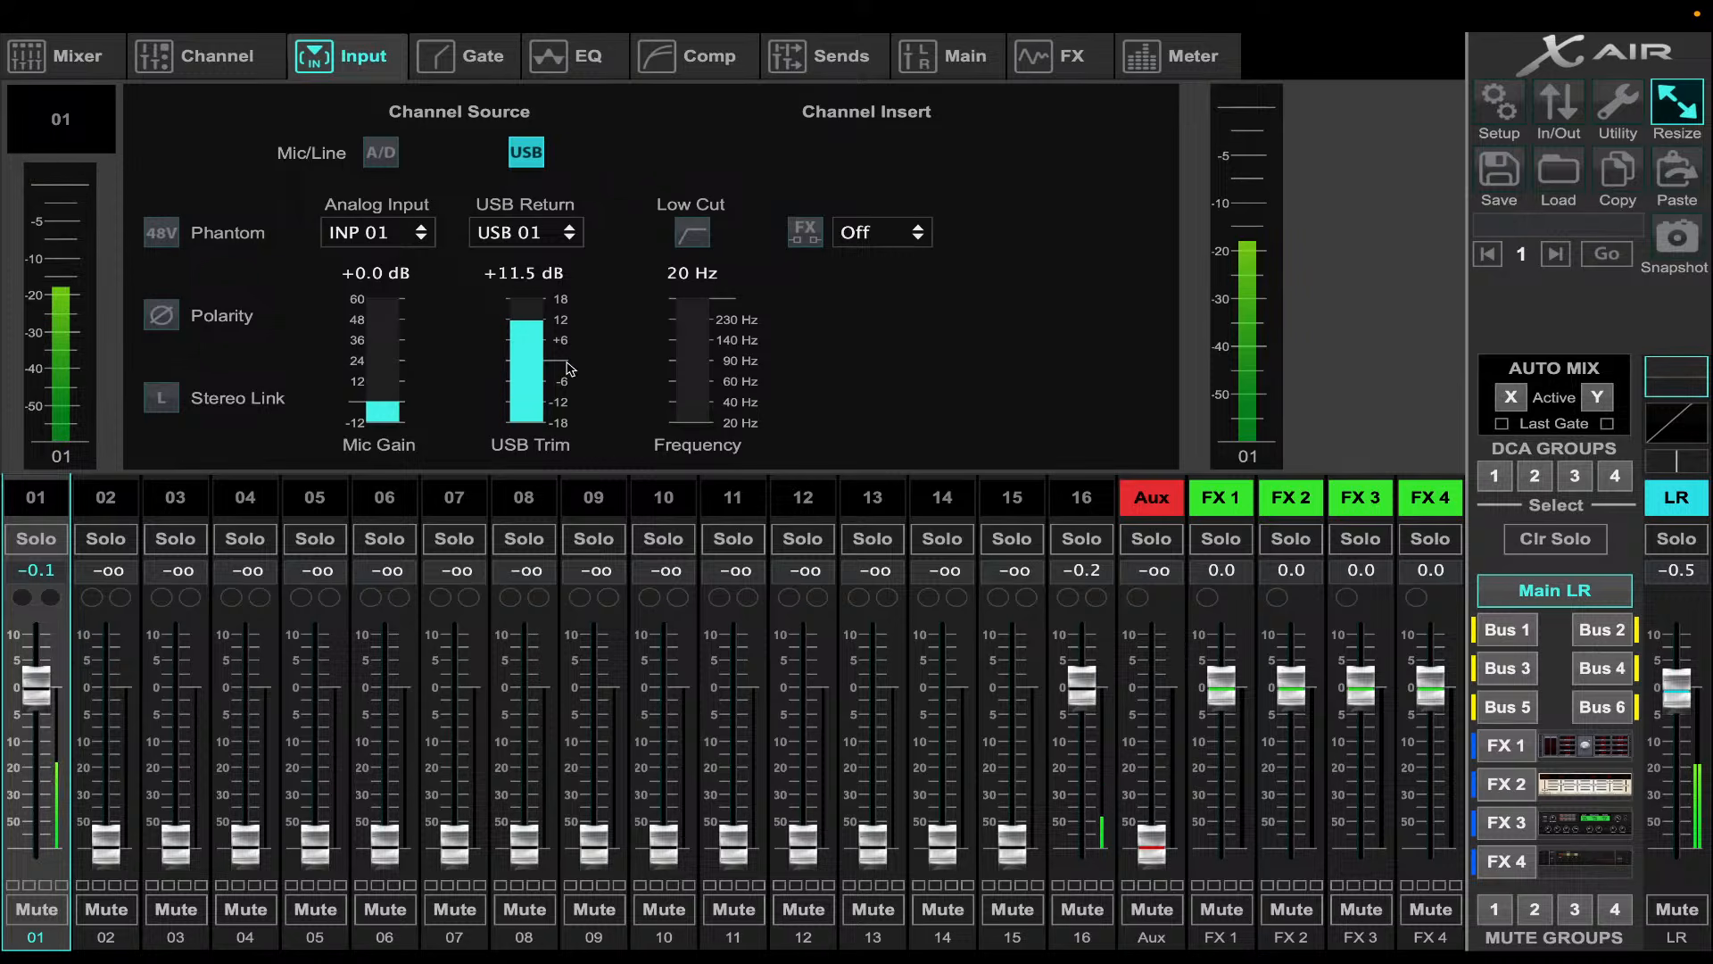
drag(388, 404, 390, 346)
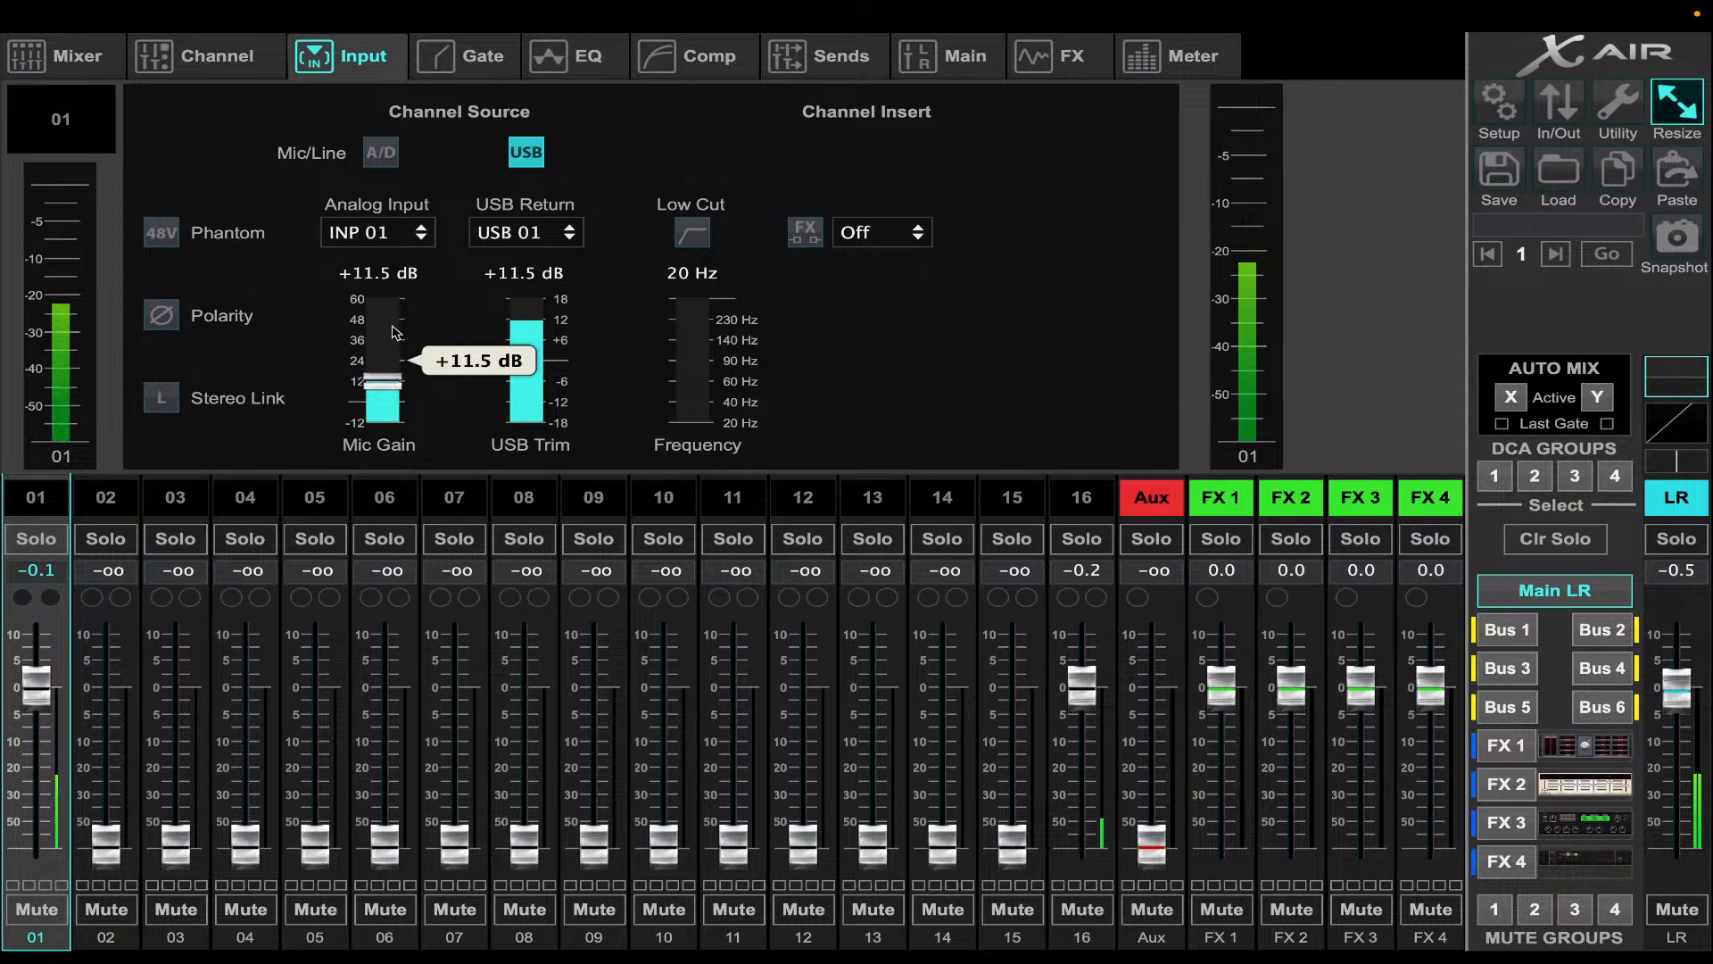
- In channel 01's EQ, cut the LoMid band by 15.0 dB at 479.8 Hz, trying quality 10 before settling on 1.0
click(593, 59)
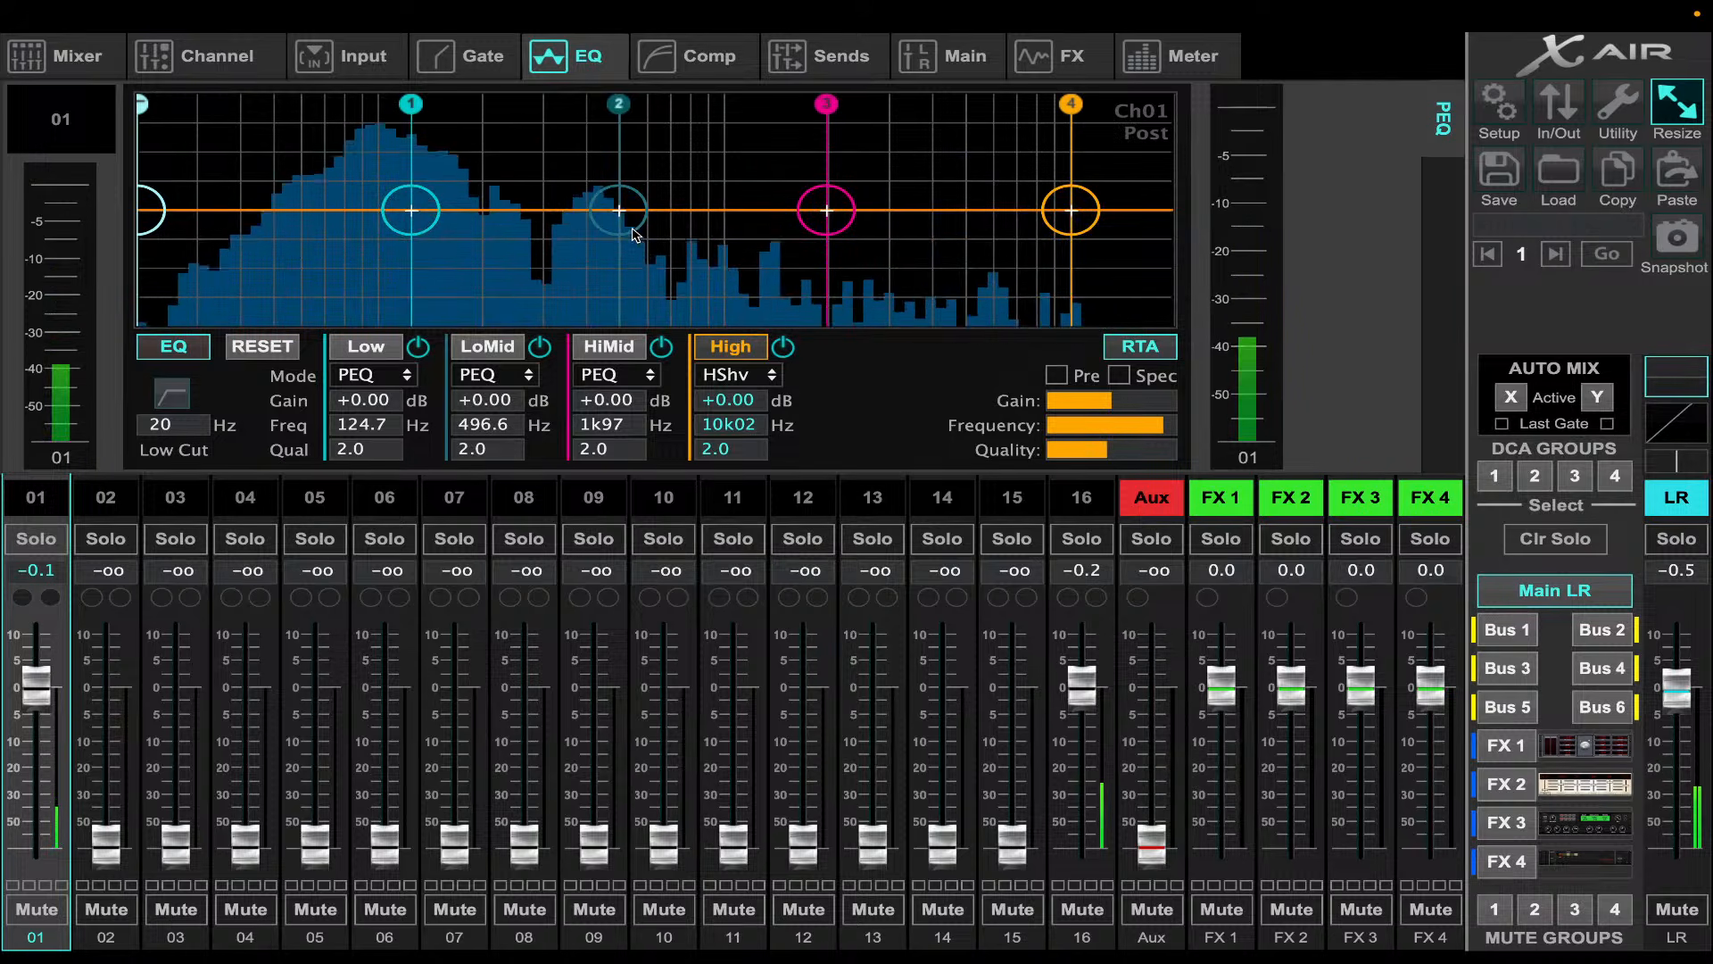
drag(634, 234, 616, 280)
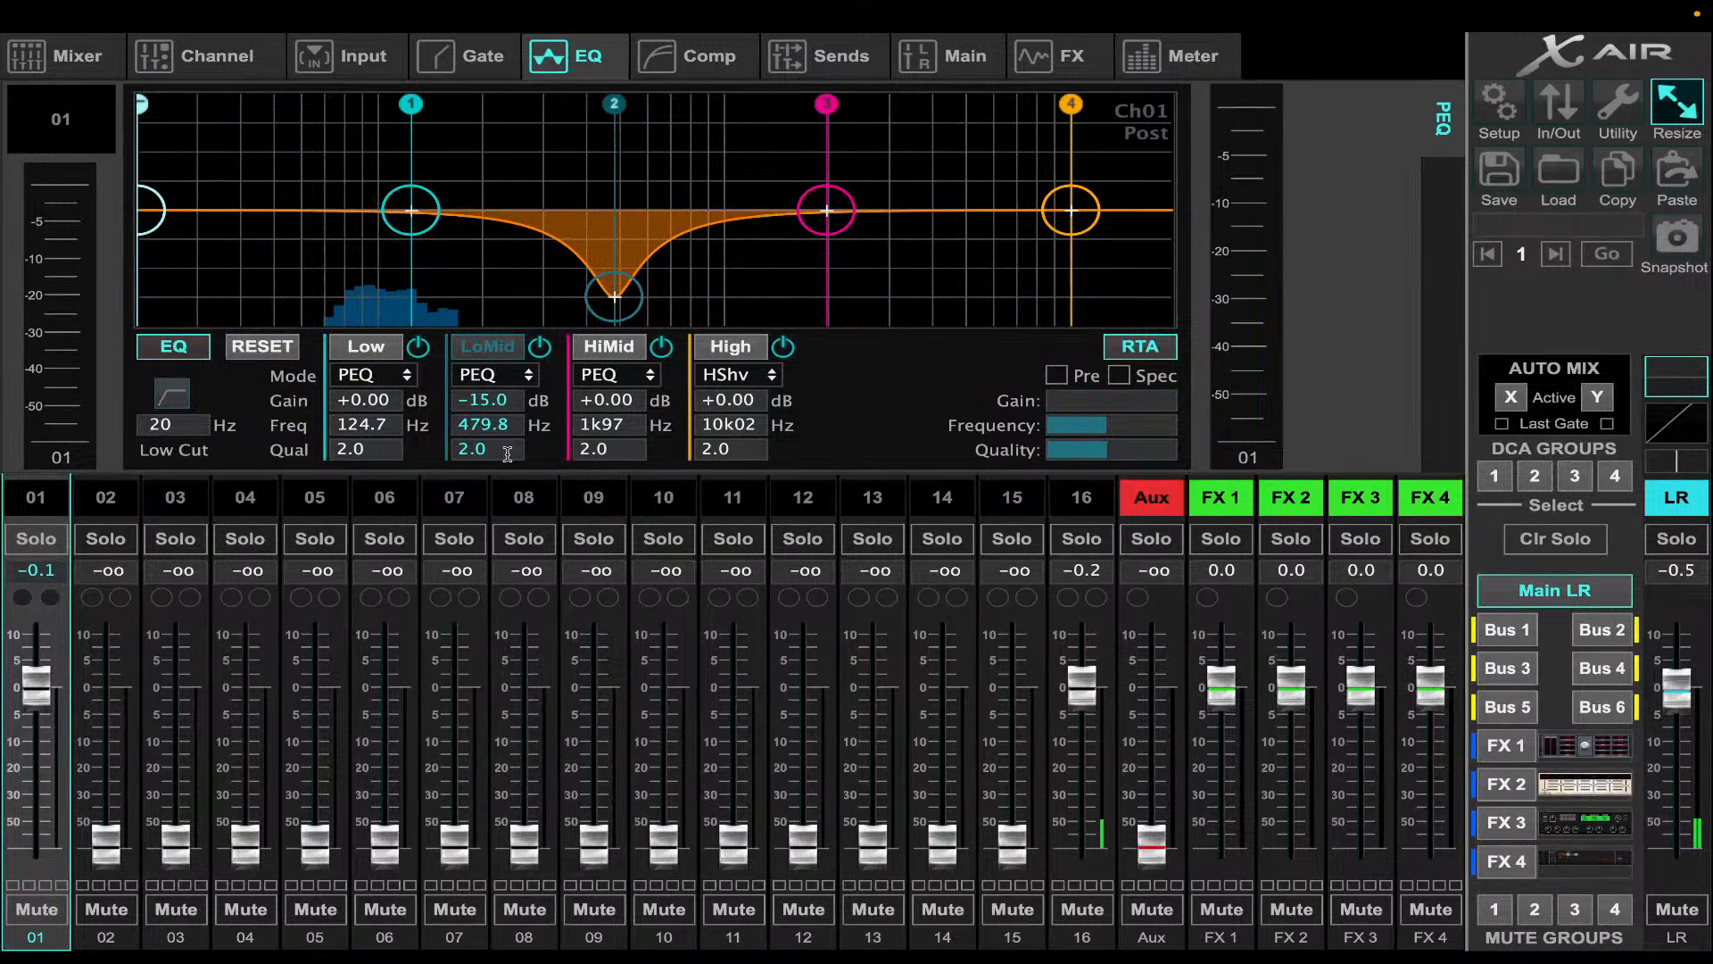
click(480, 451)
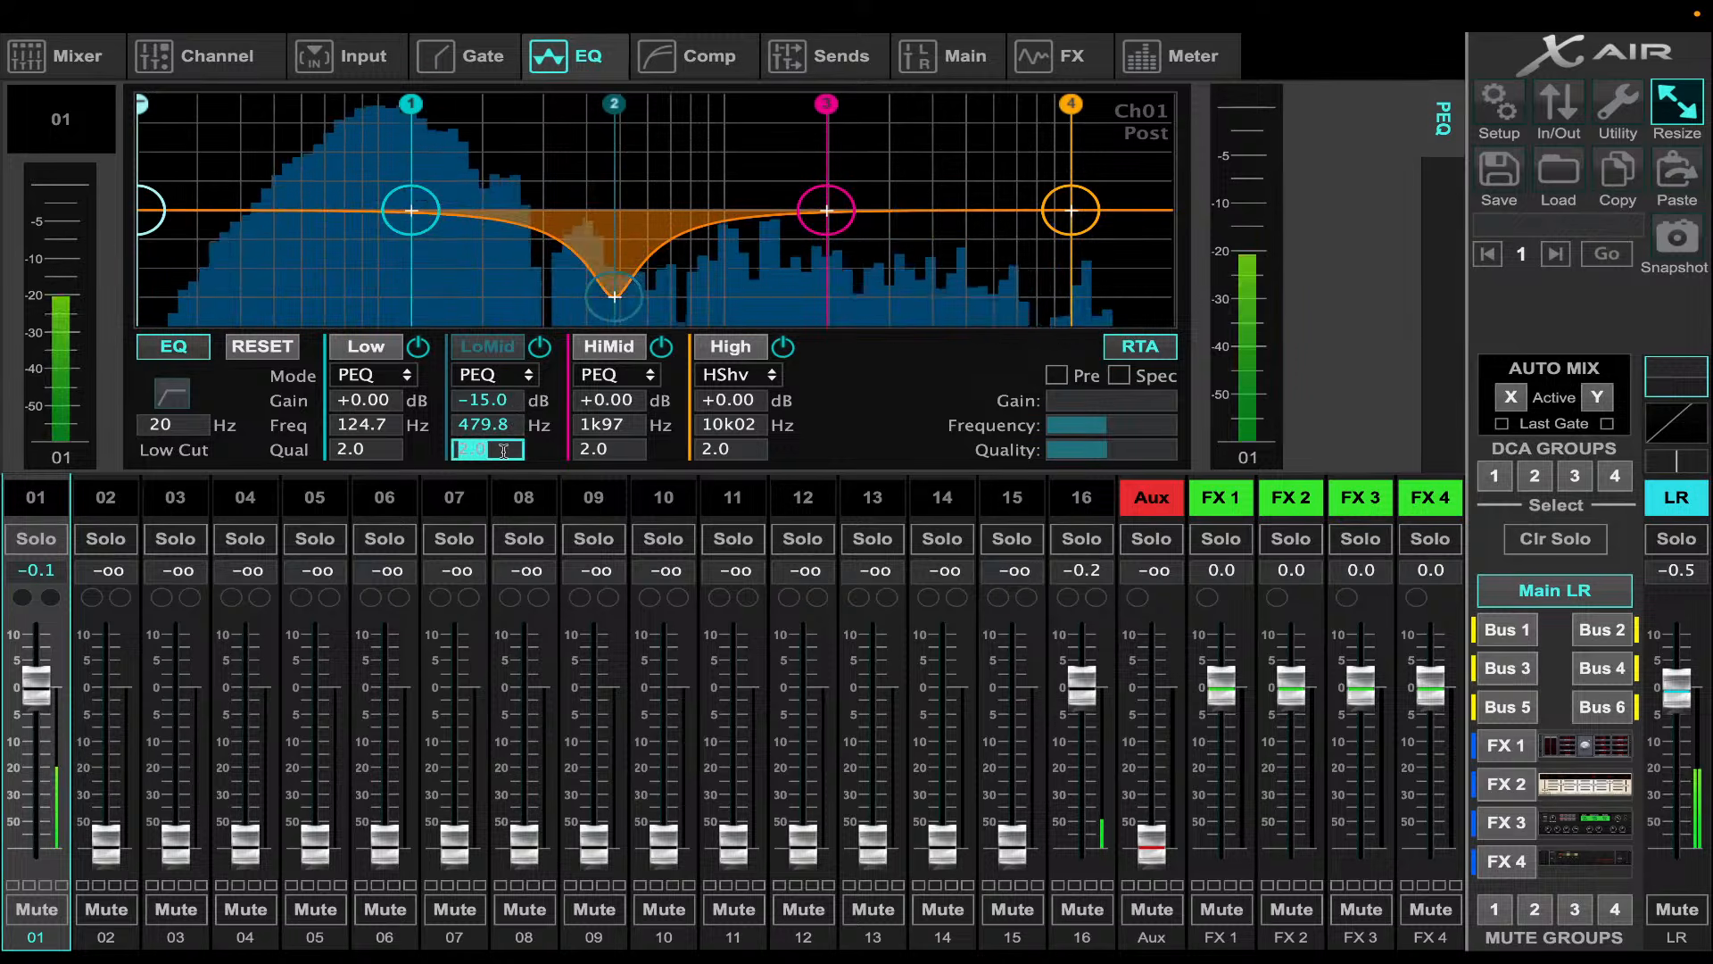
text(10)
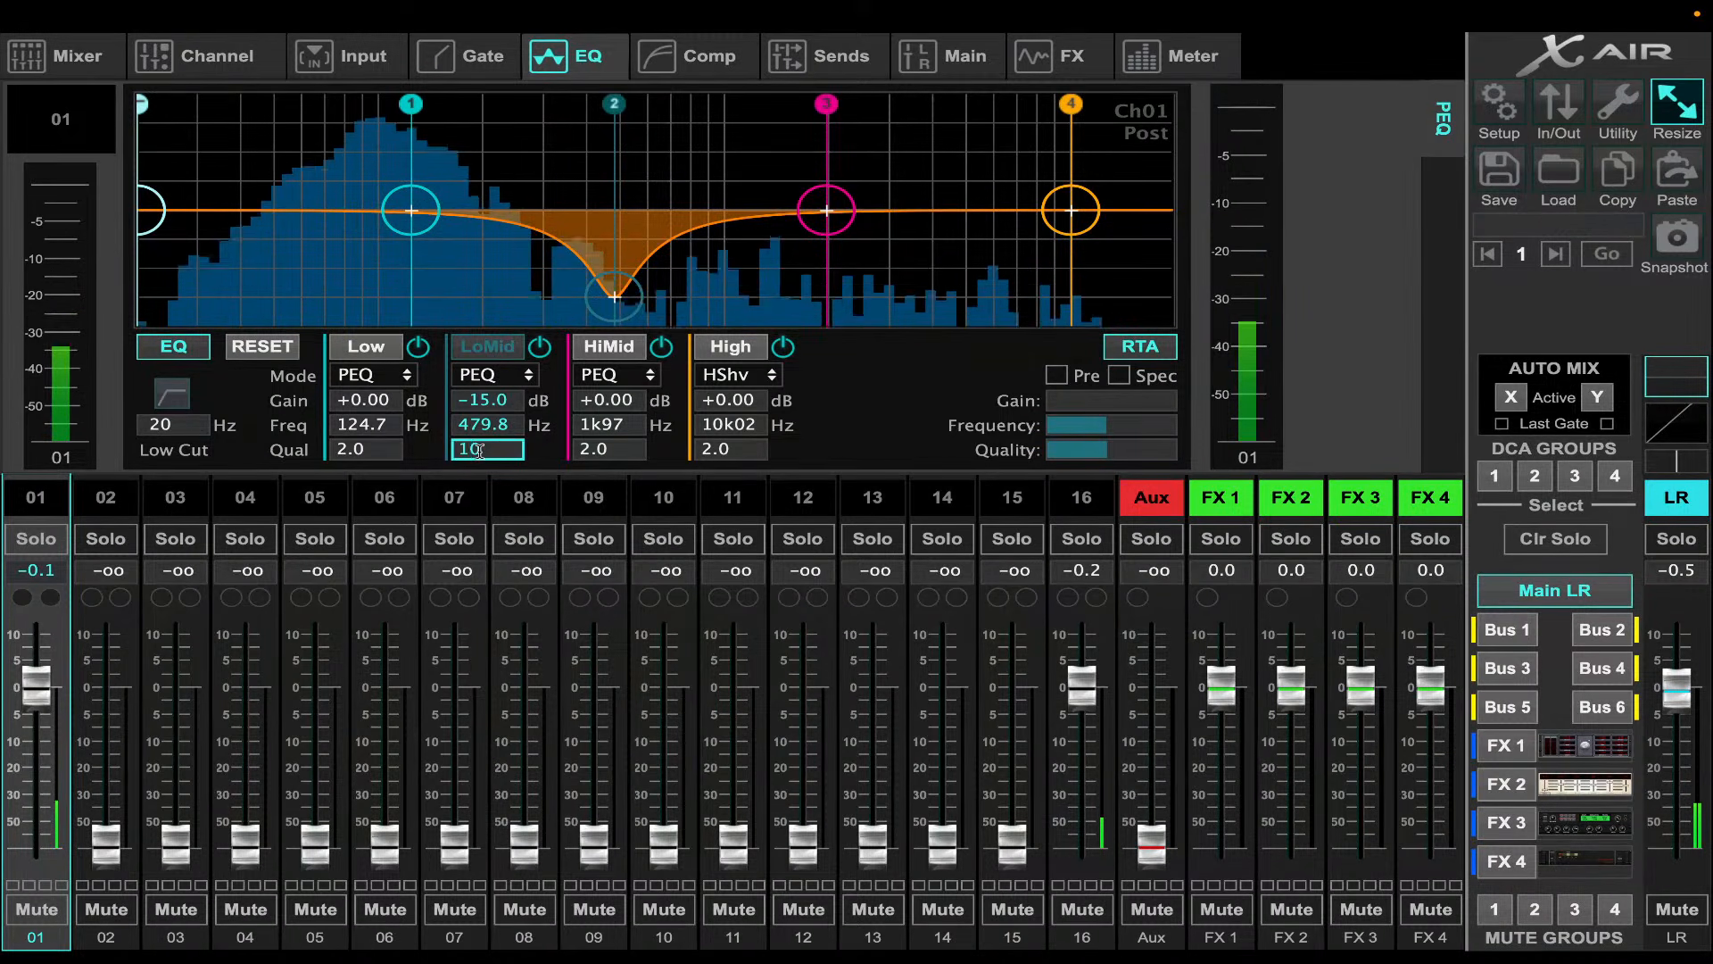
key(Return)
click(506, 447)
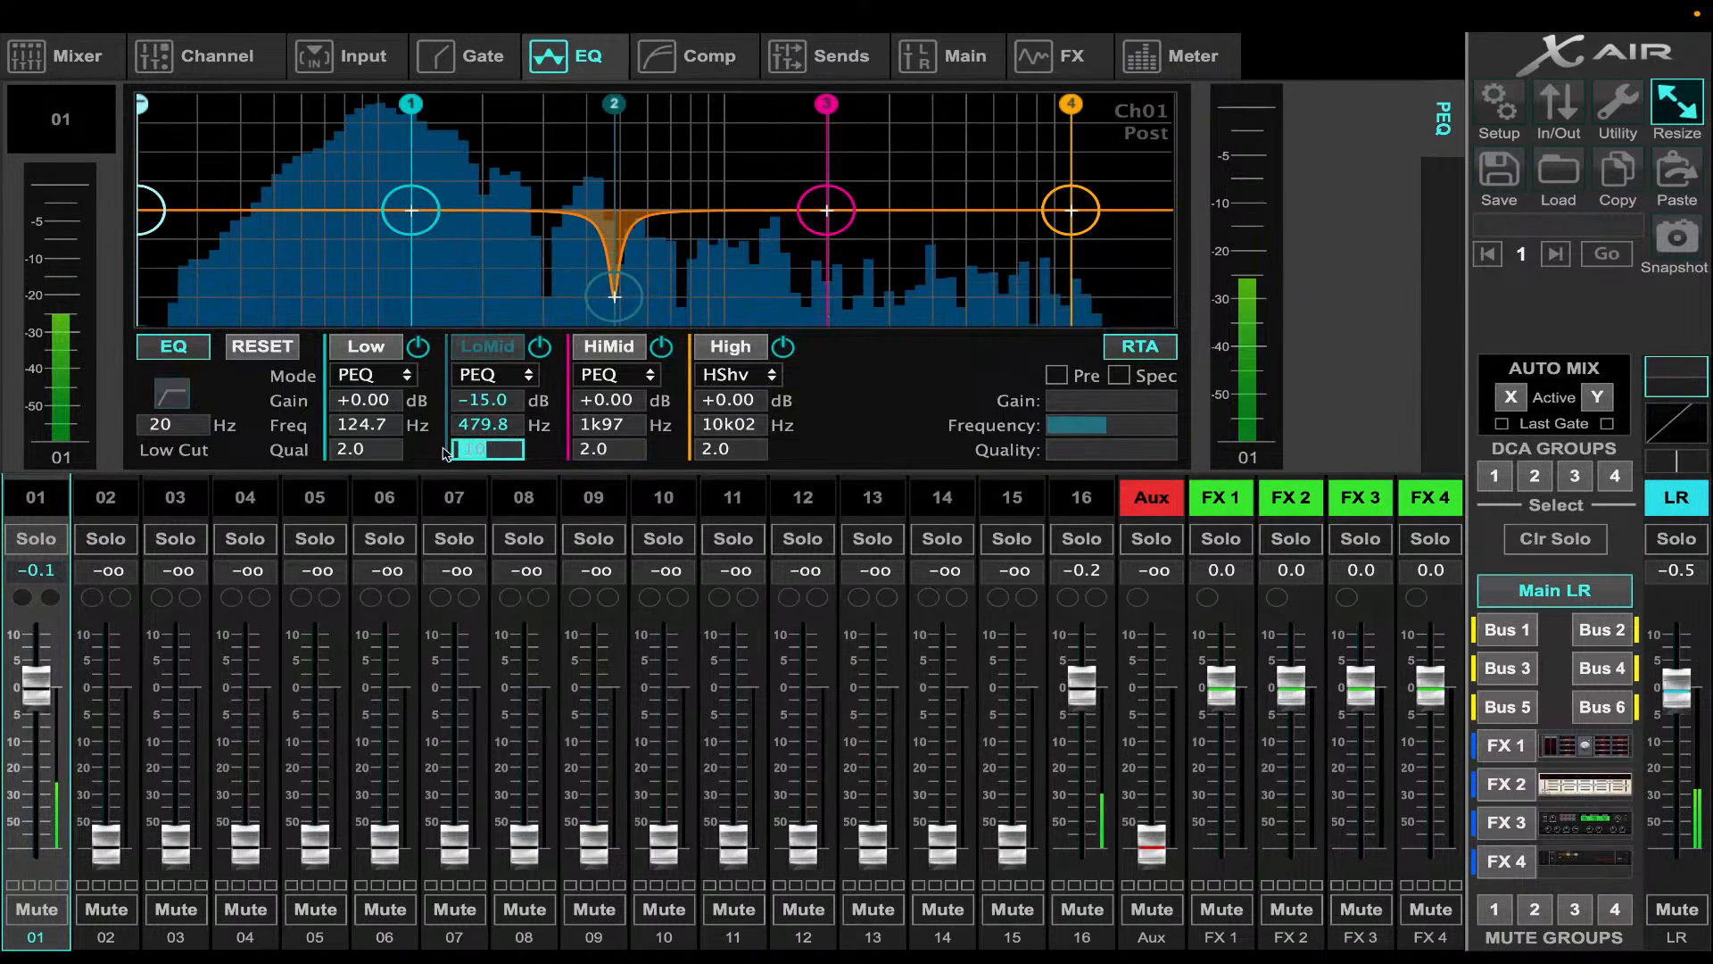
key(Return)
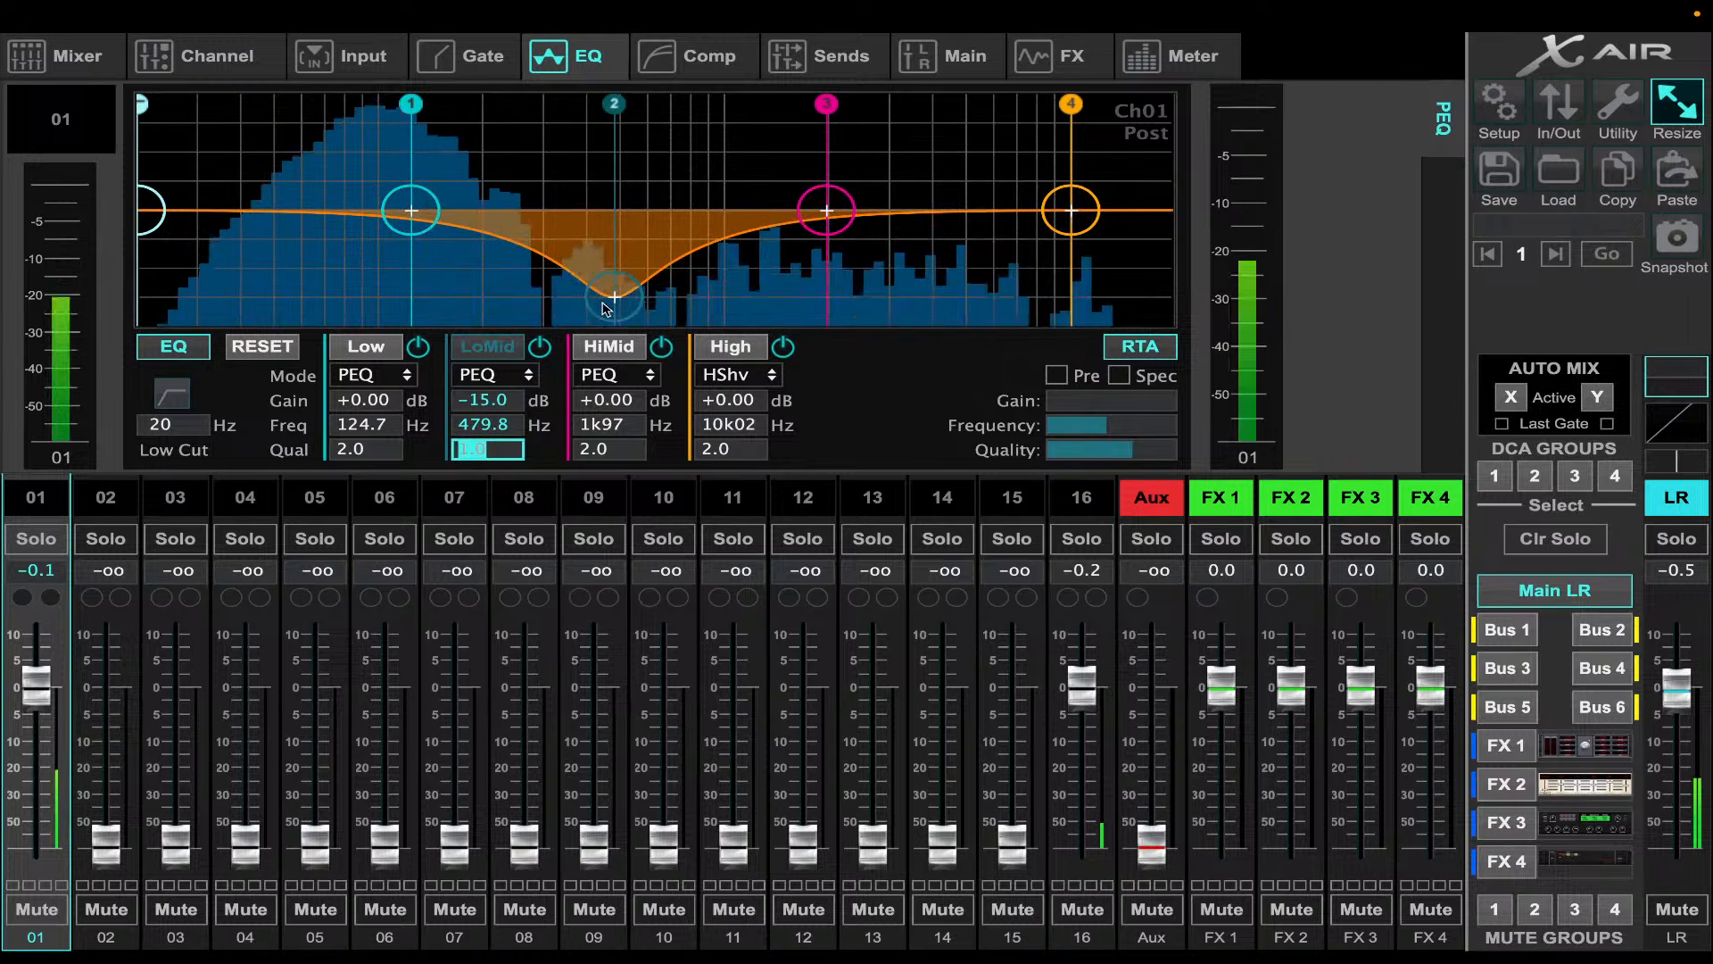
- Enable channel 01's low cut at 40 Hz and cut the HiMid band by 7.50 dB at 1k66 Hz with quality 1.0
click(159, 208)
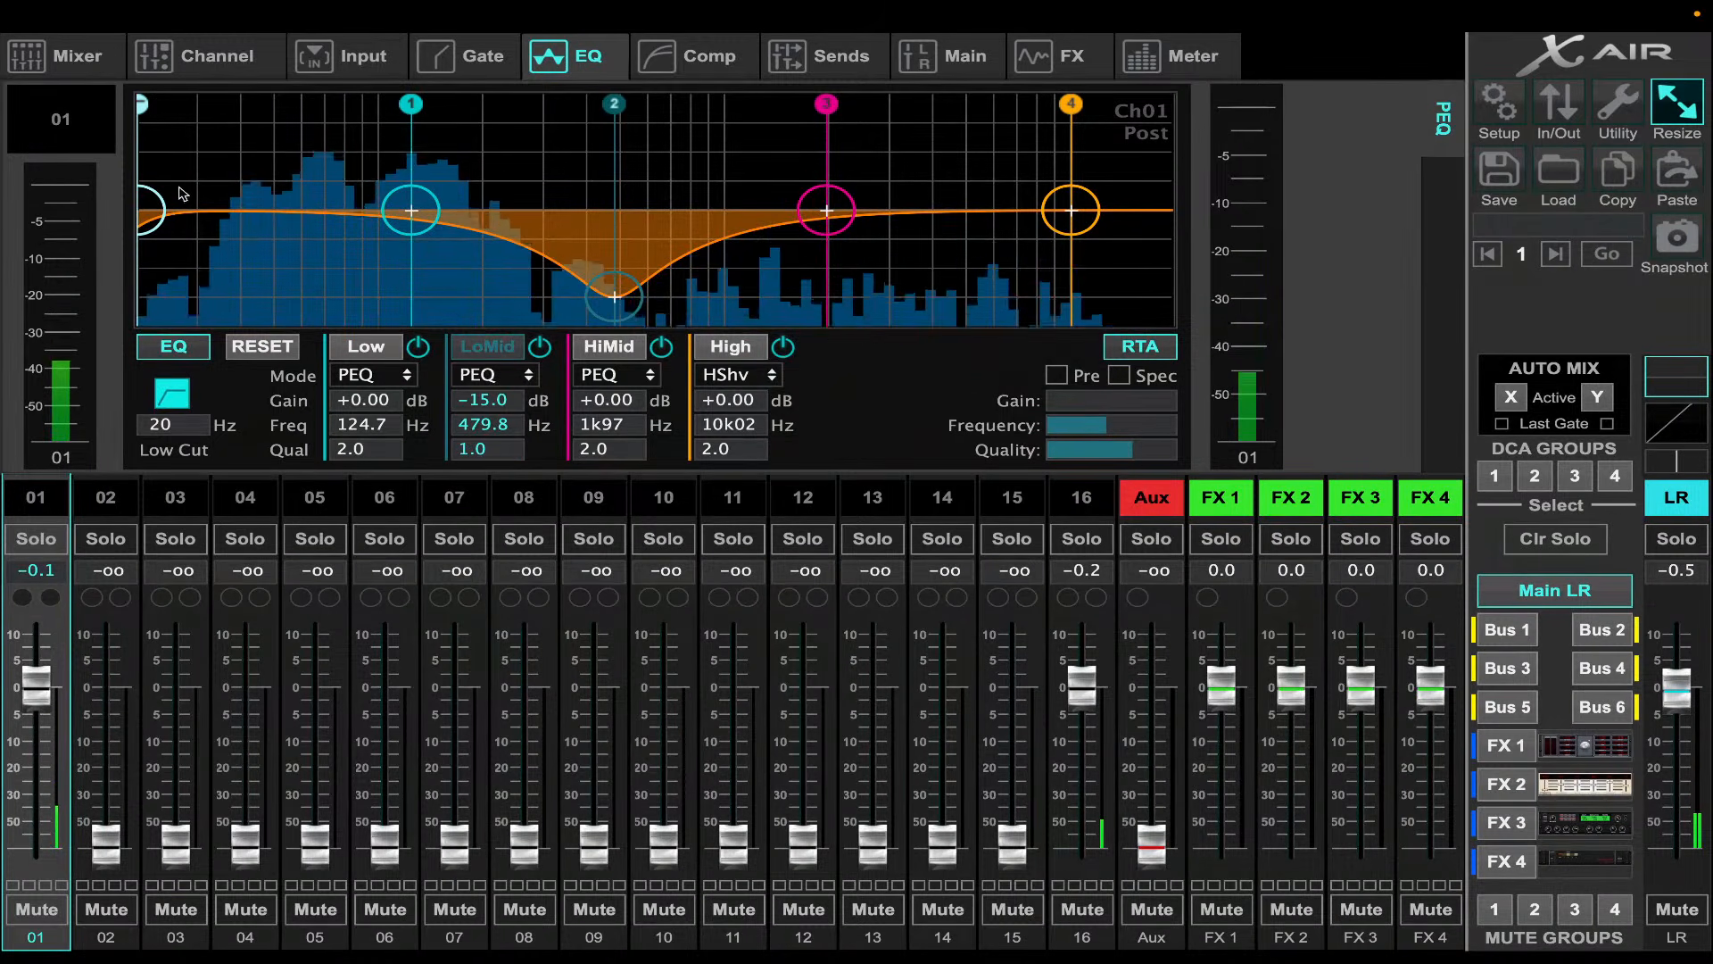
drag(159, 208, 250, 208)
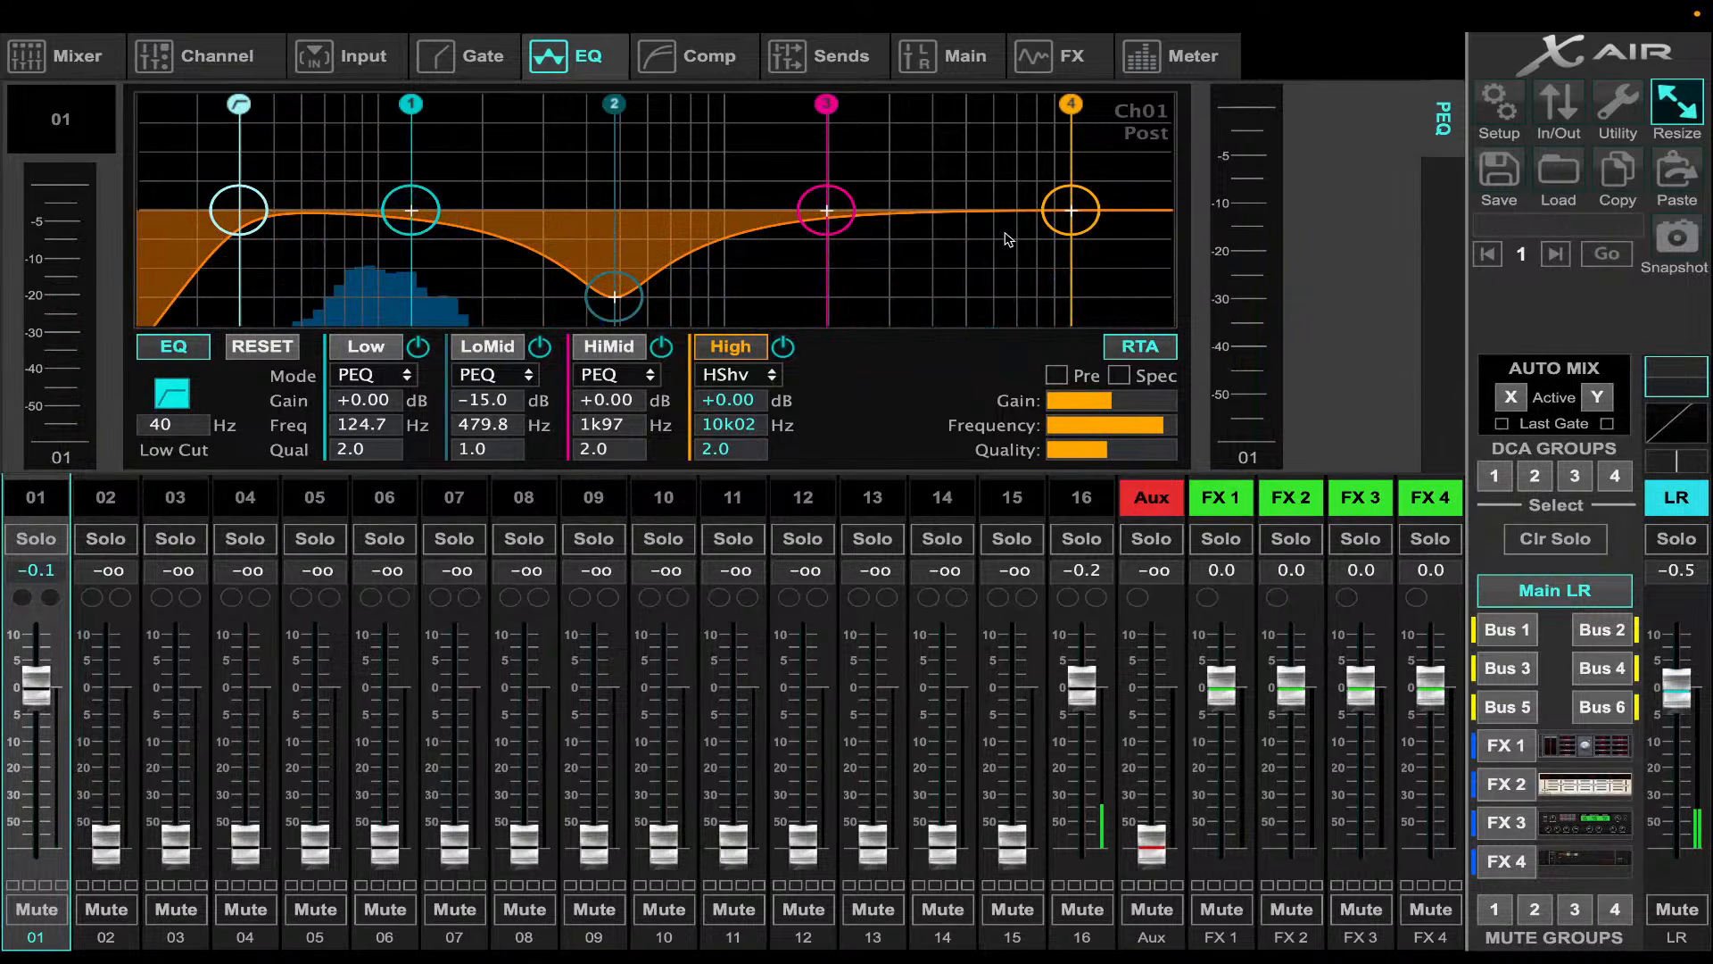
drag(827, 210, 821, 248)
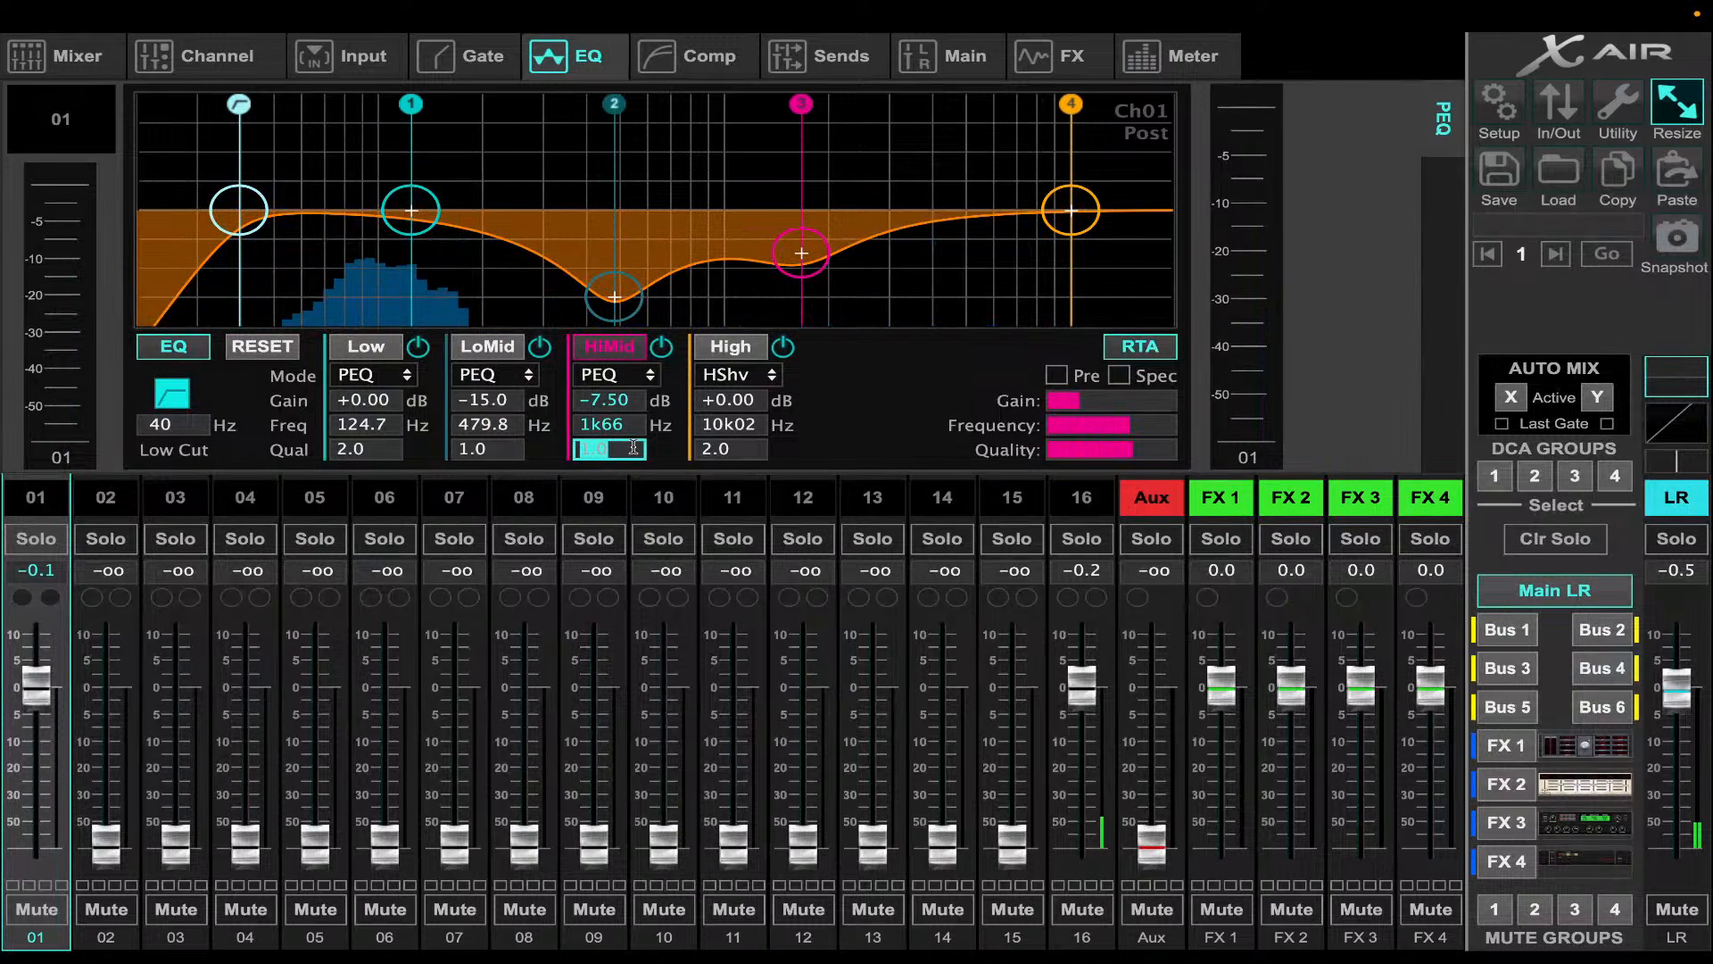
- Boost channel 01's High EQ band by 11.5 dB at 5k02 Hz and change its mode to PEQ
drag(1085, 219, 978, 161)
click(739, 375)
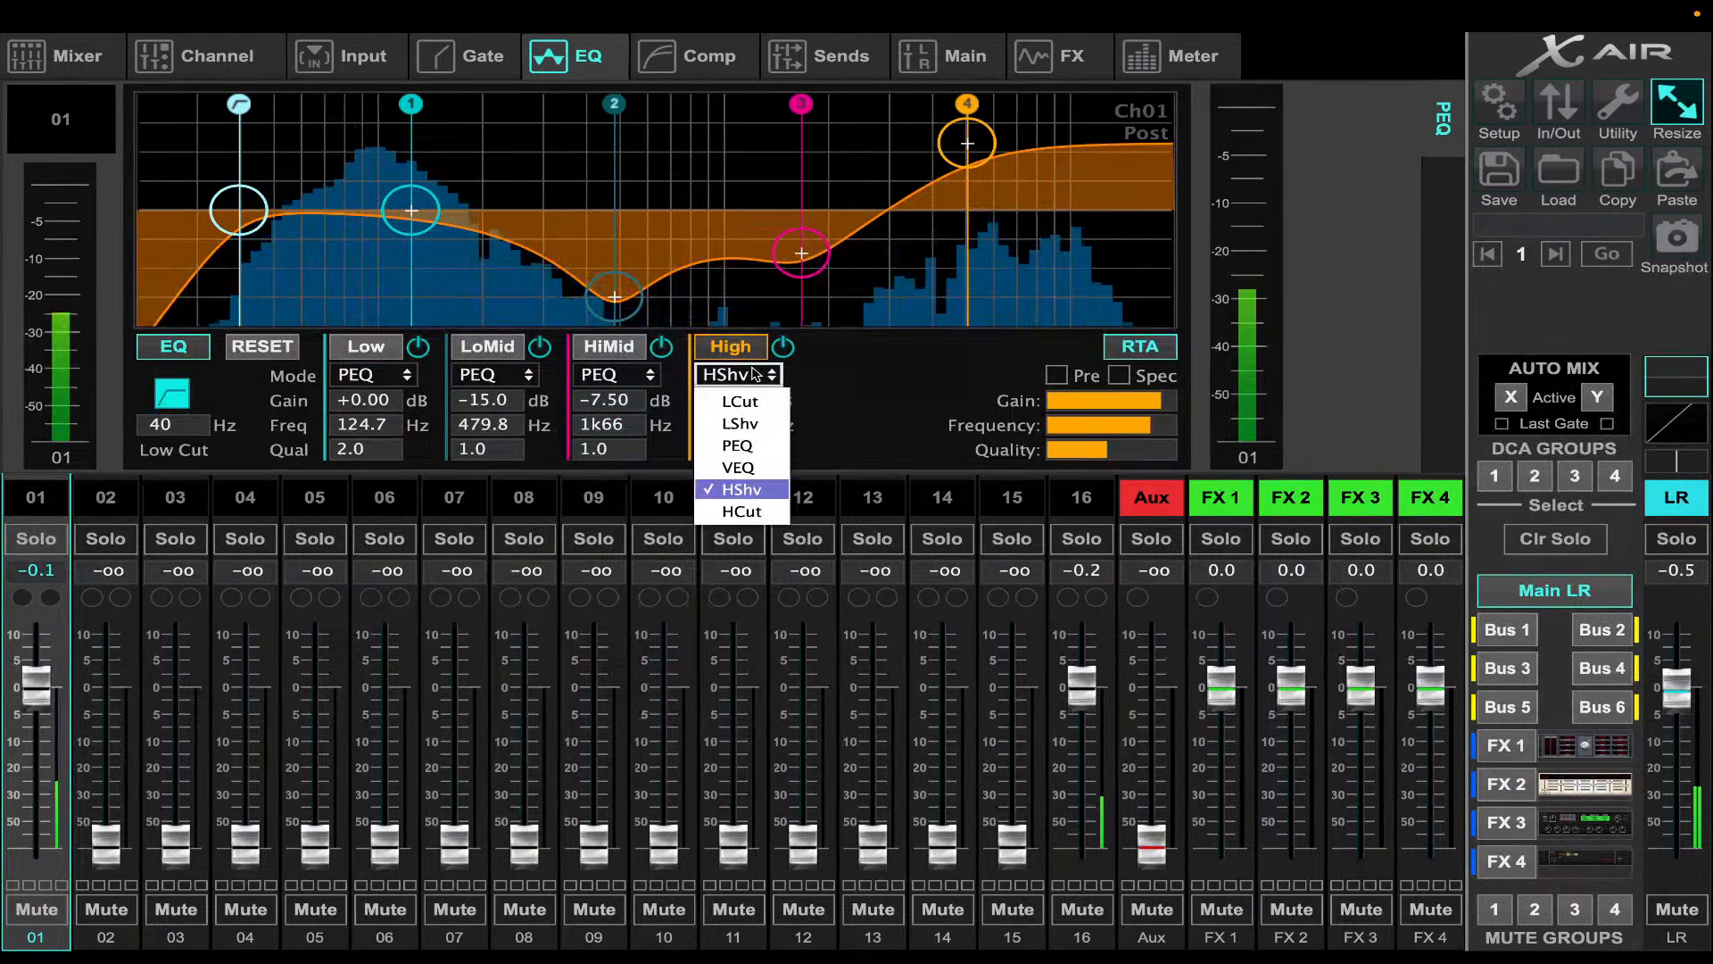
click(778, 443)
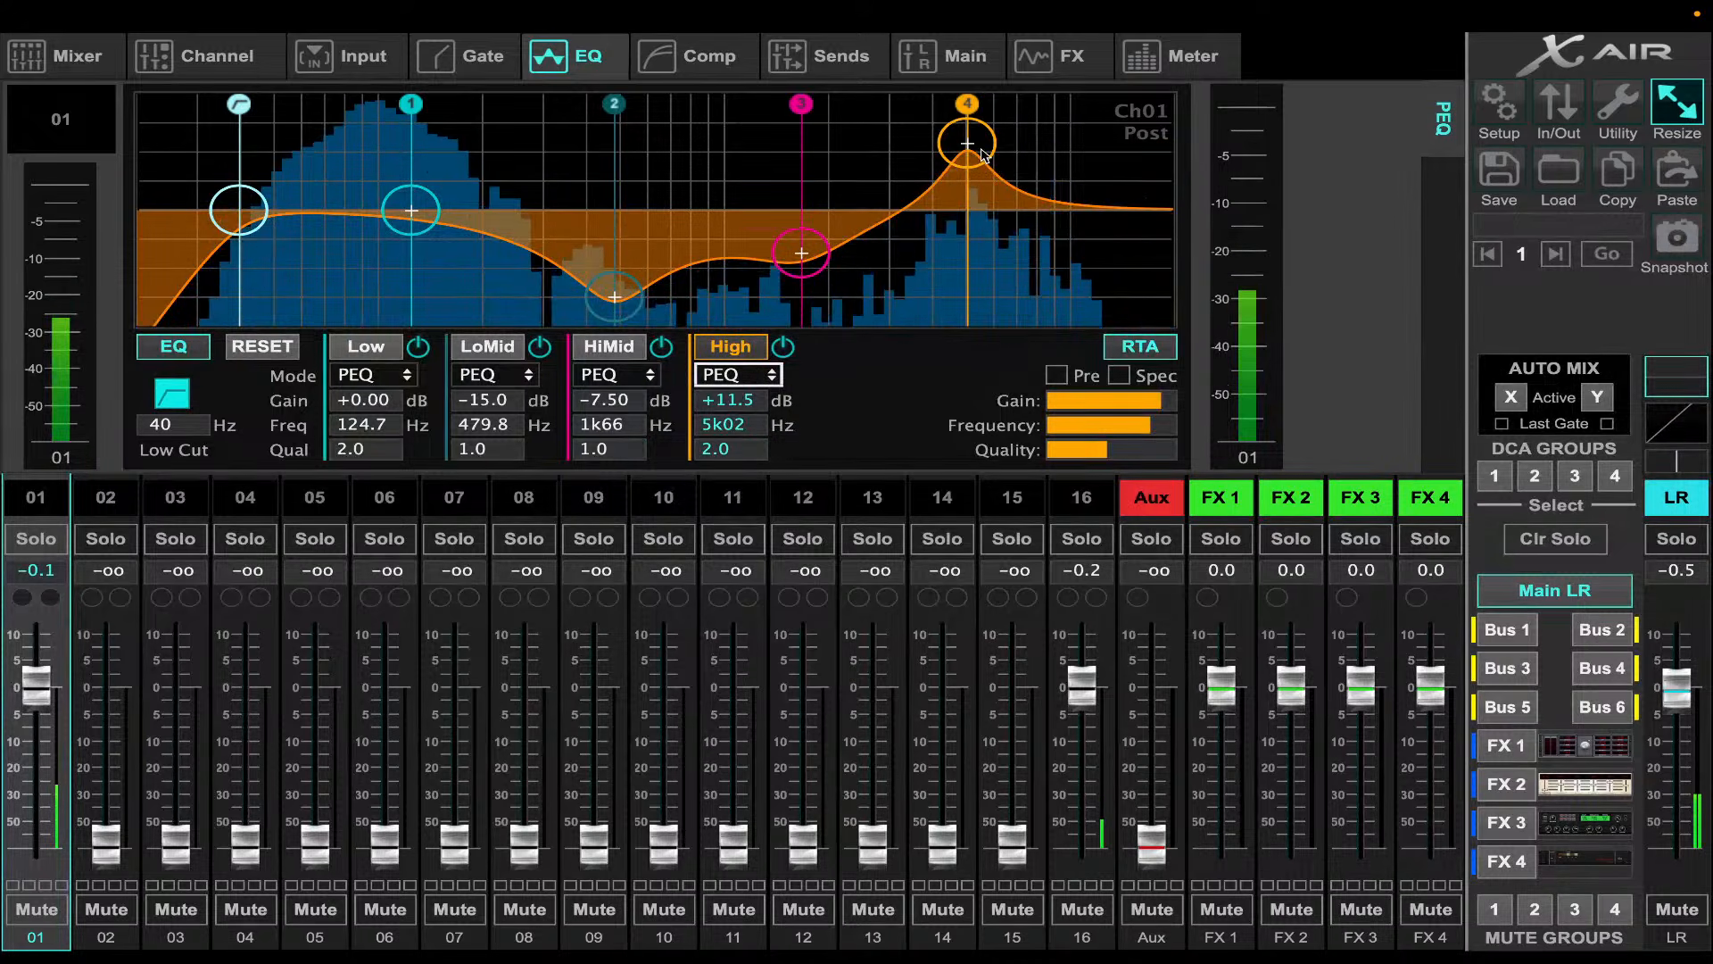
- Select channel 01's Low EQ band and lower channel 16's fader to -3.8 dB
click(433, 212)
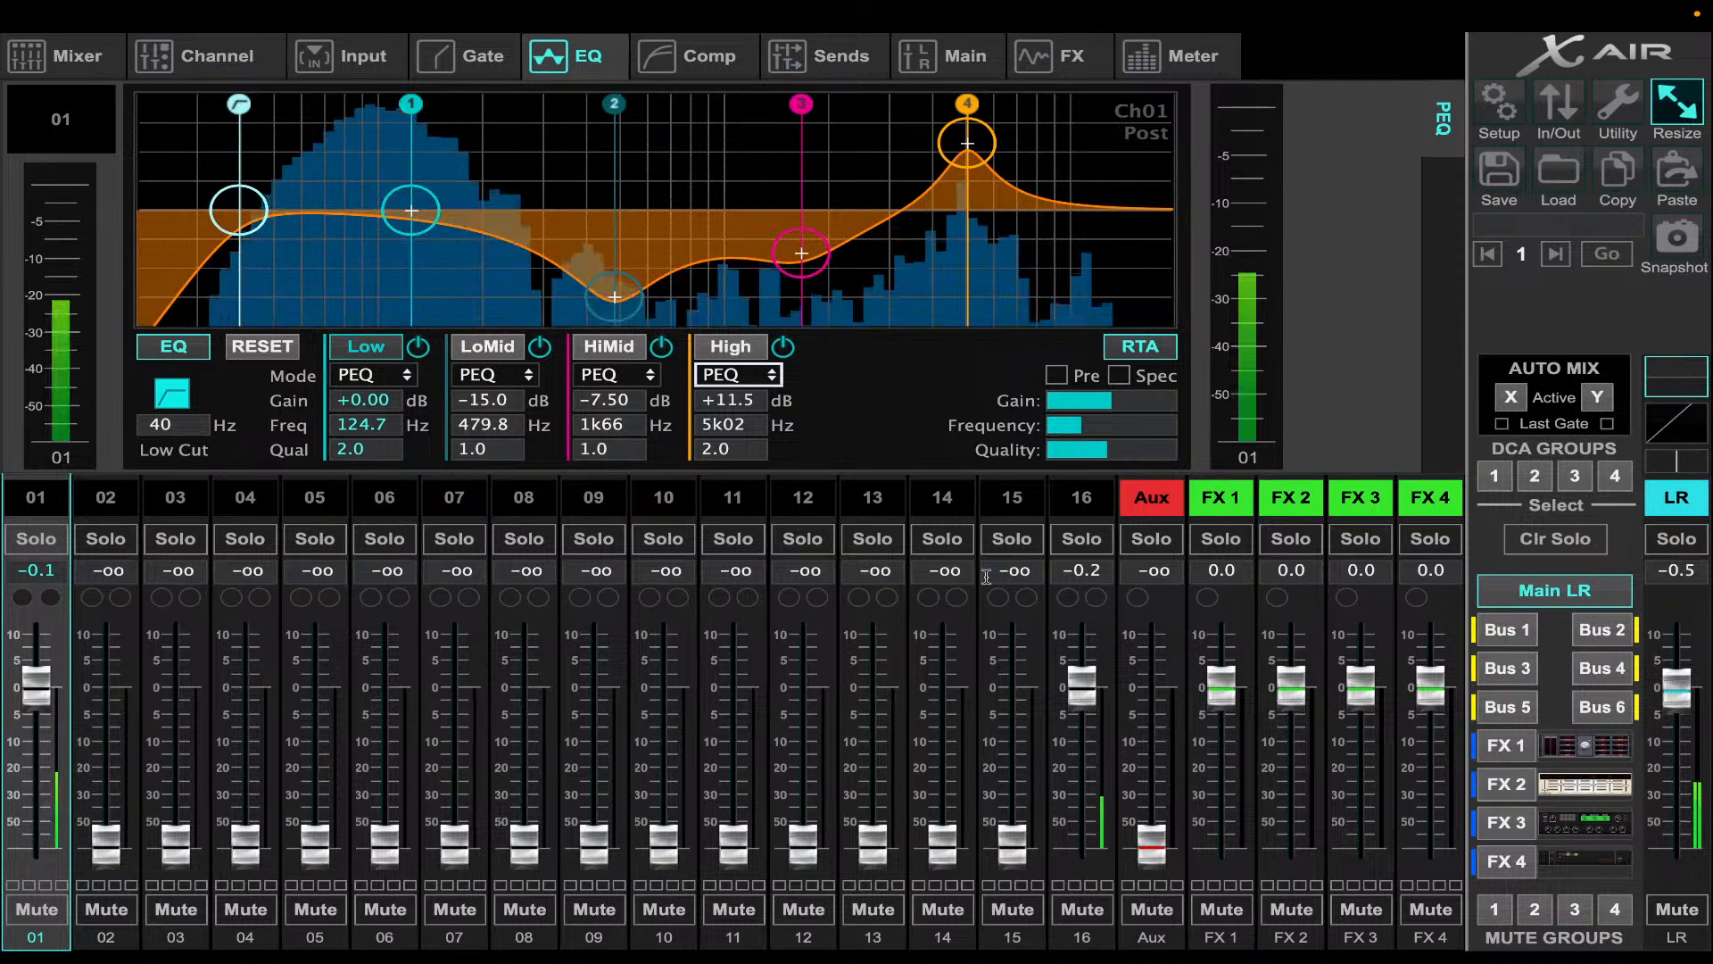
drag(1077, 683, 1084, 701)
- Recheck the audio levels in OBS Studio, then switch to Chrome and read the newest messages in the stream chat
mouse_move(1151, 960)
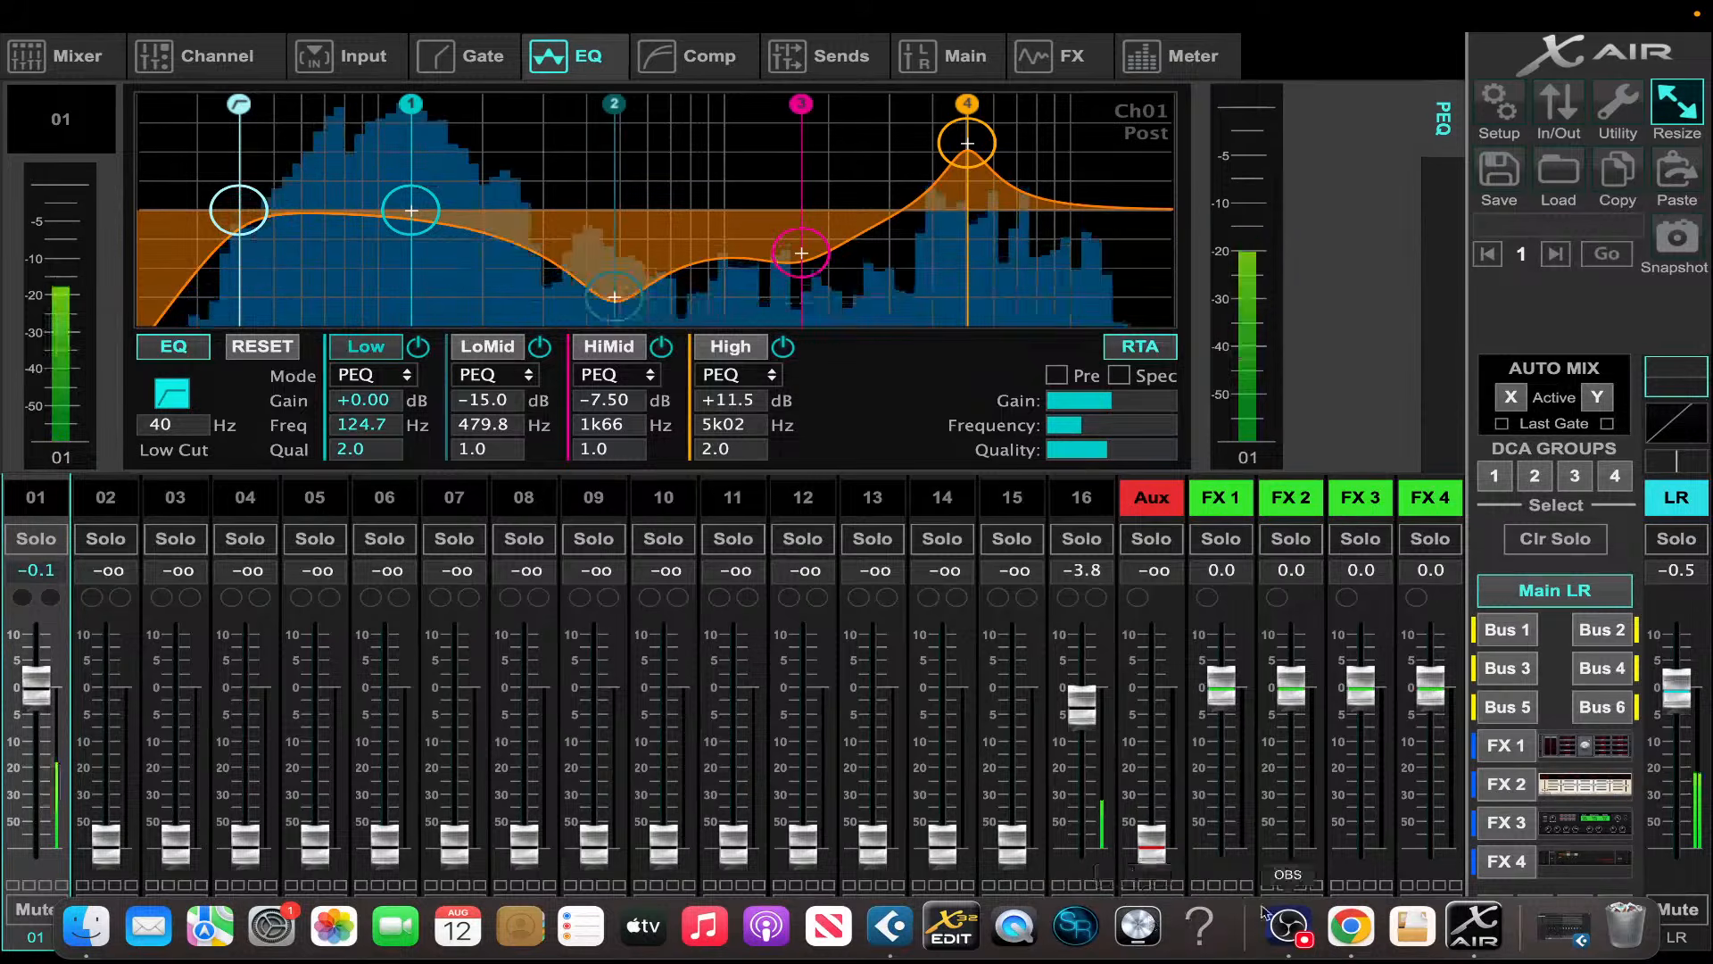
click(1294, 924)
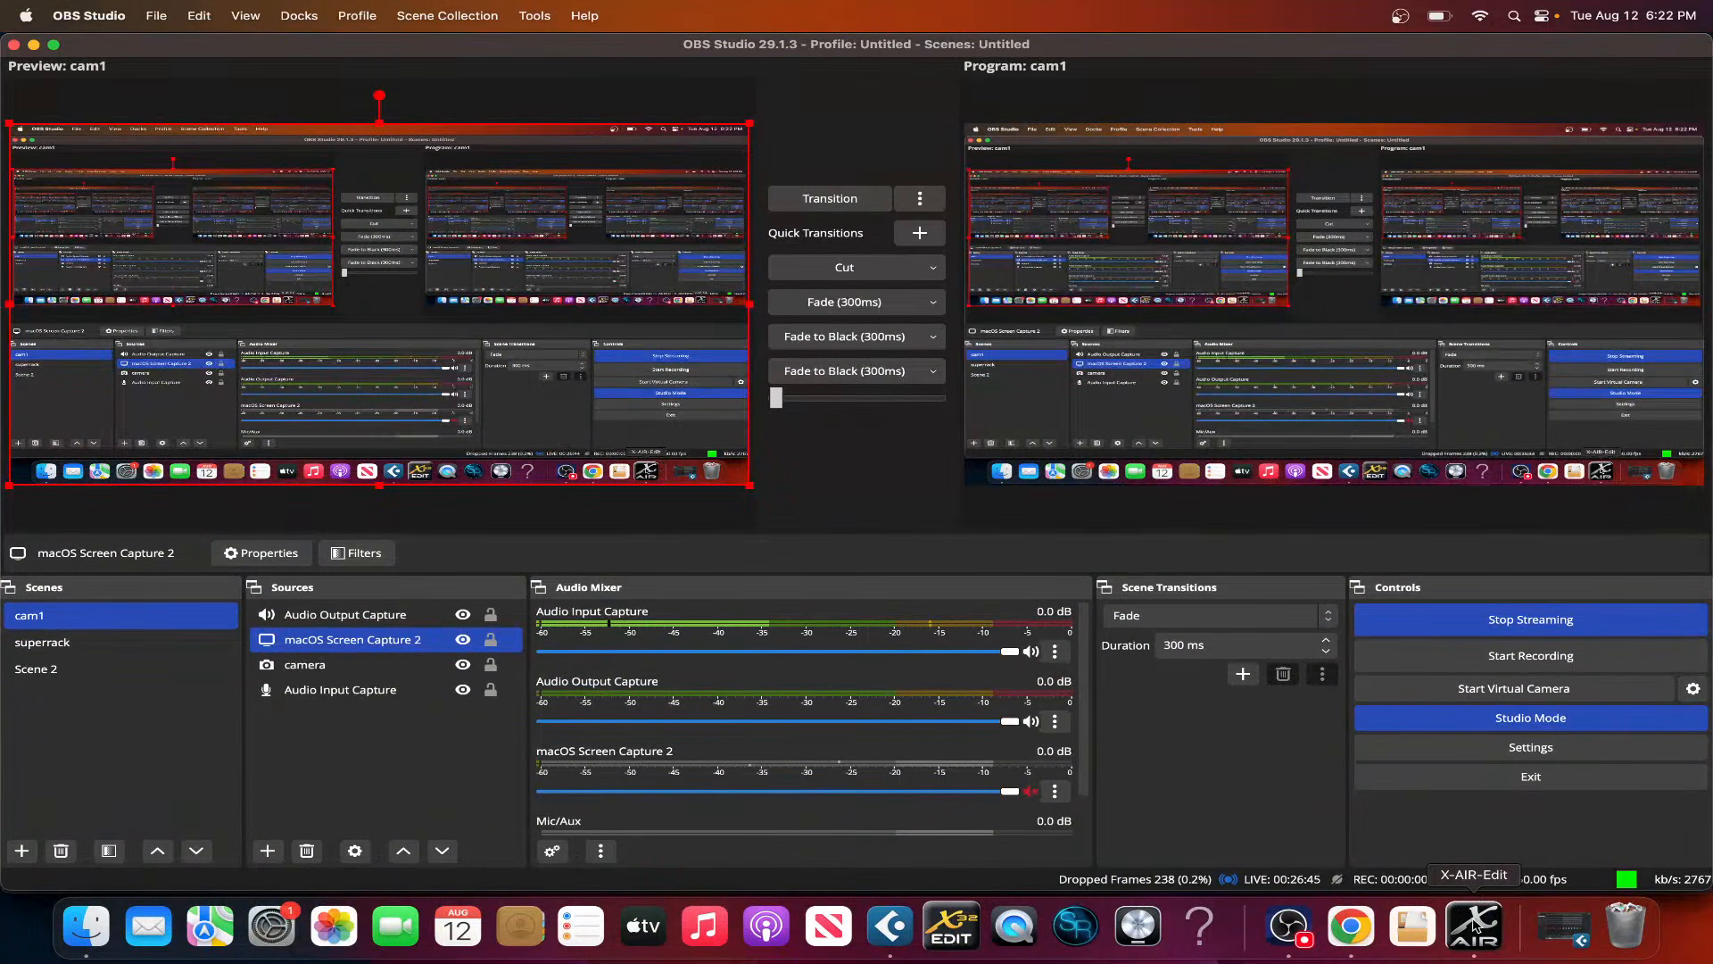
click(1473, 925)
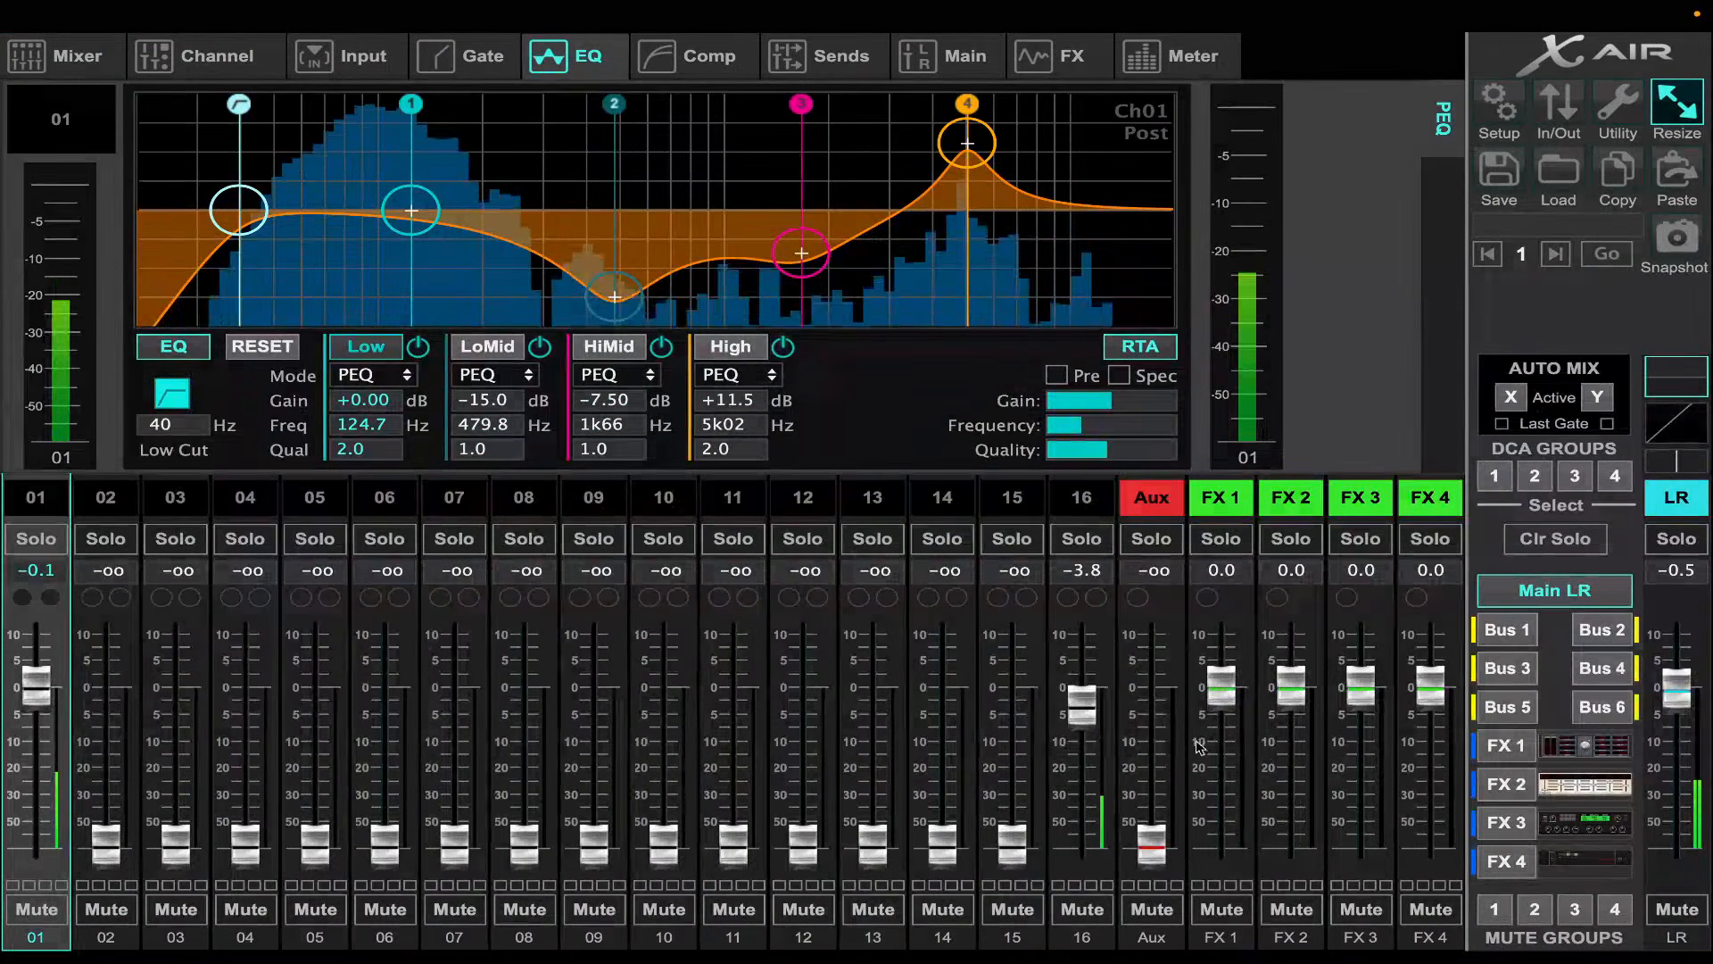
click(1287, 926)
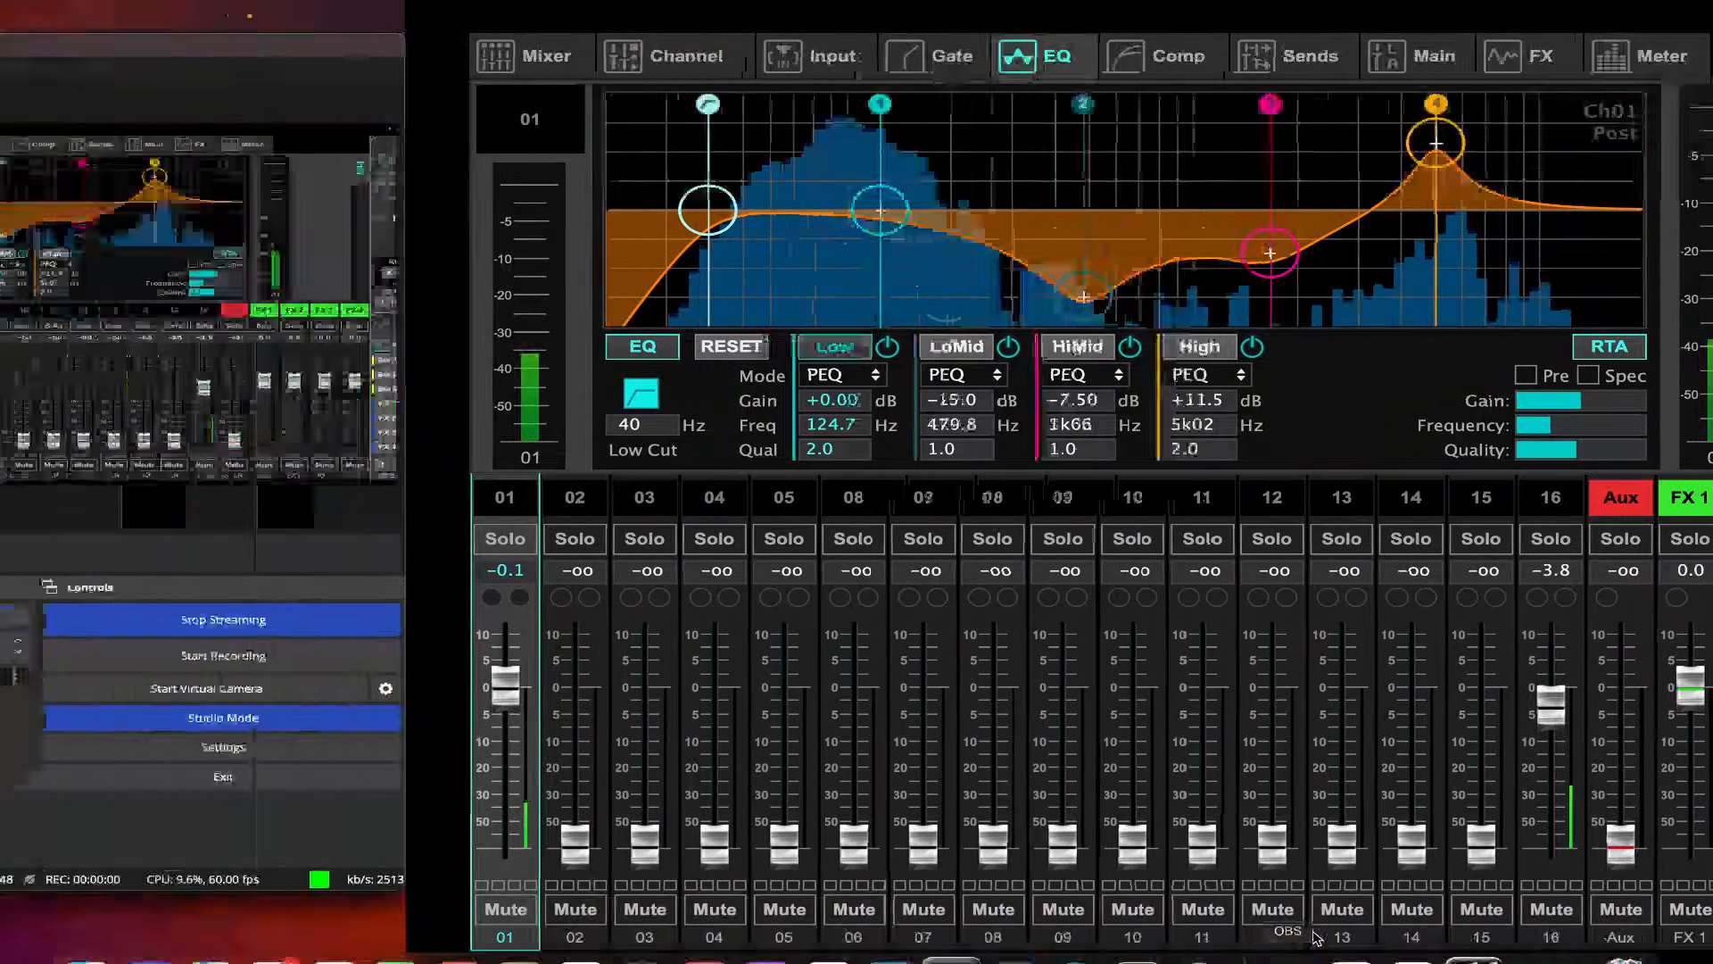
click(1342, 933)
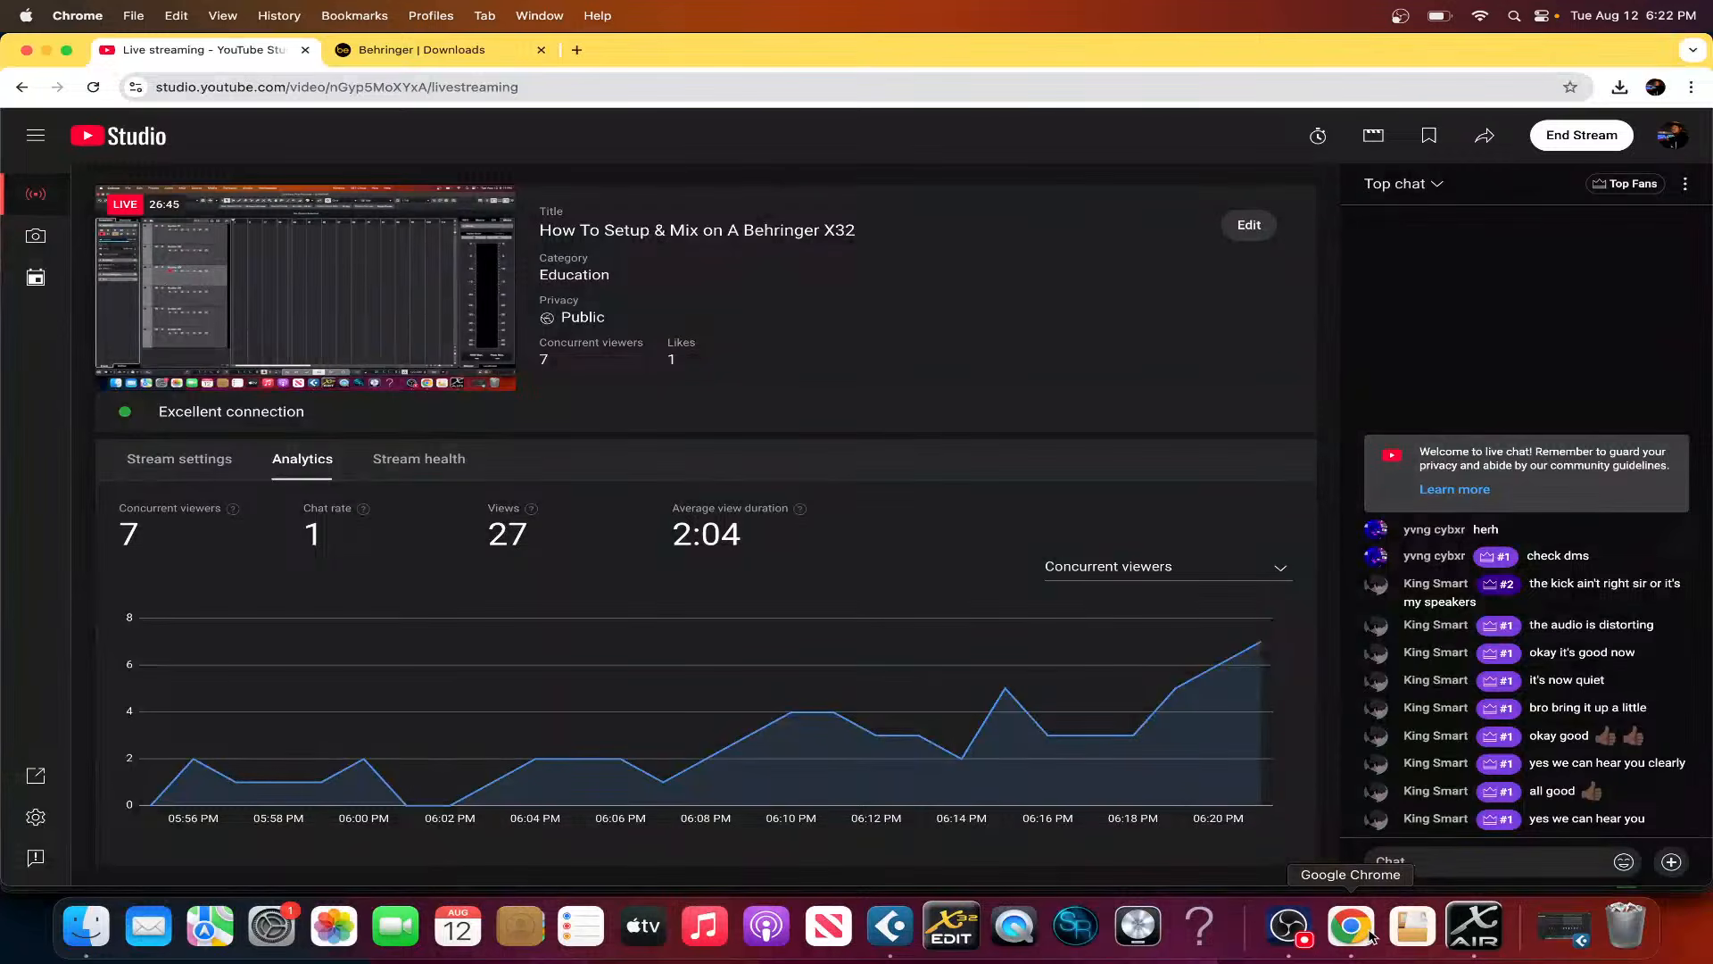
- Return to X AIR Edit and boost channel 01's Low EQ band by 8.50 dB at 64.7 Hz
click(1472, 928)
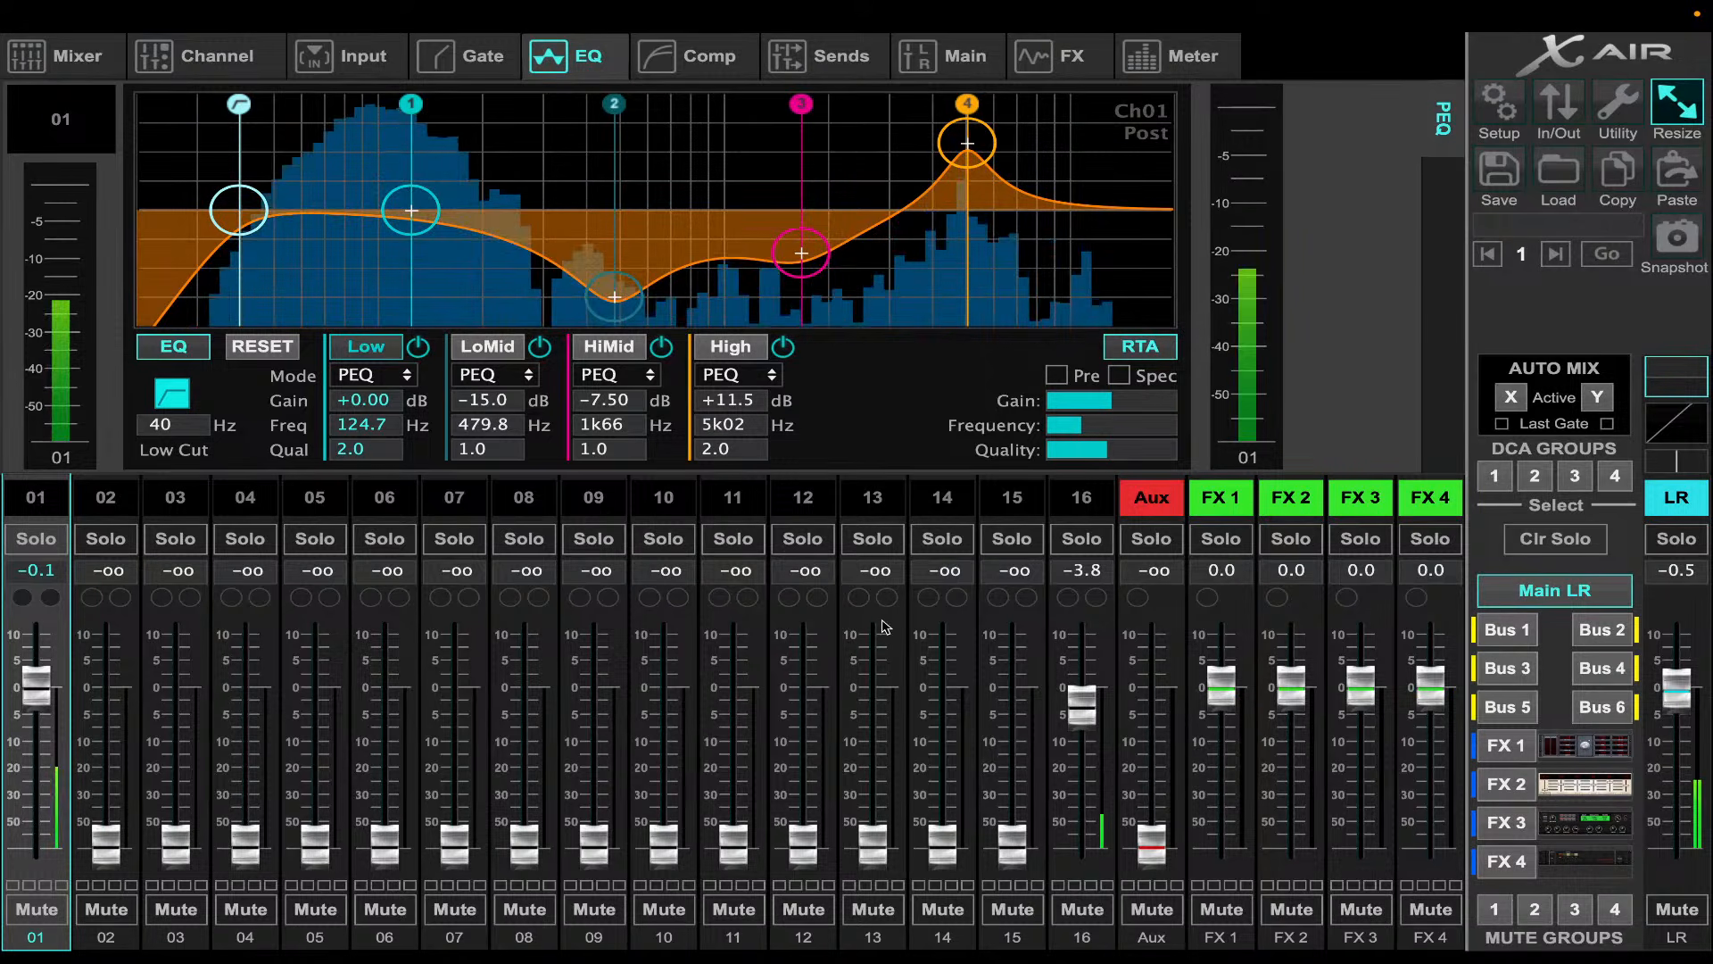
drag(423, 224, 322, 175)
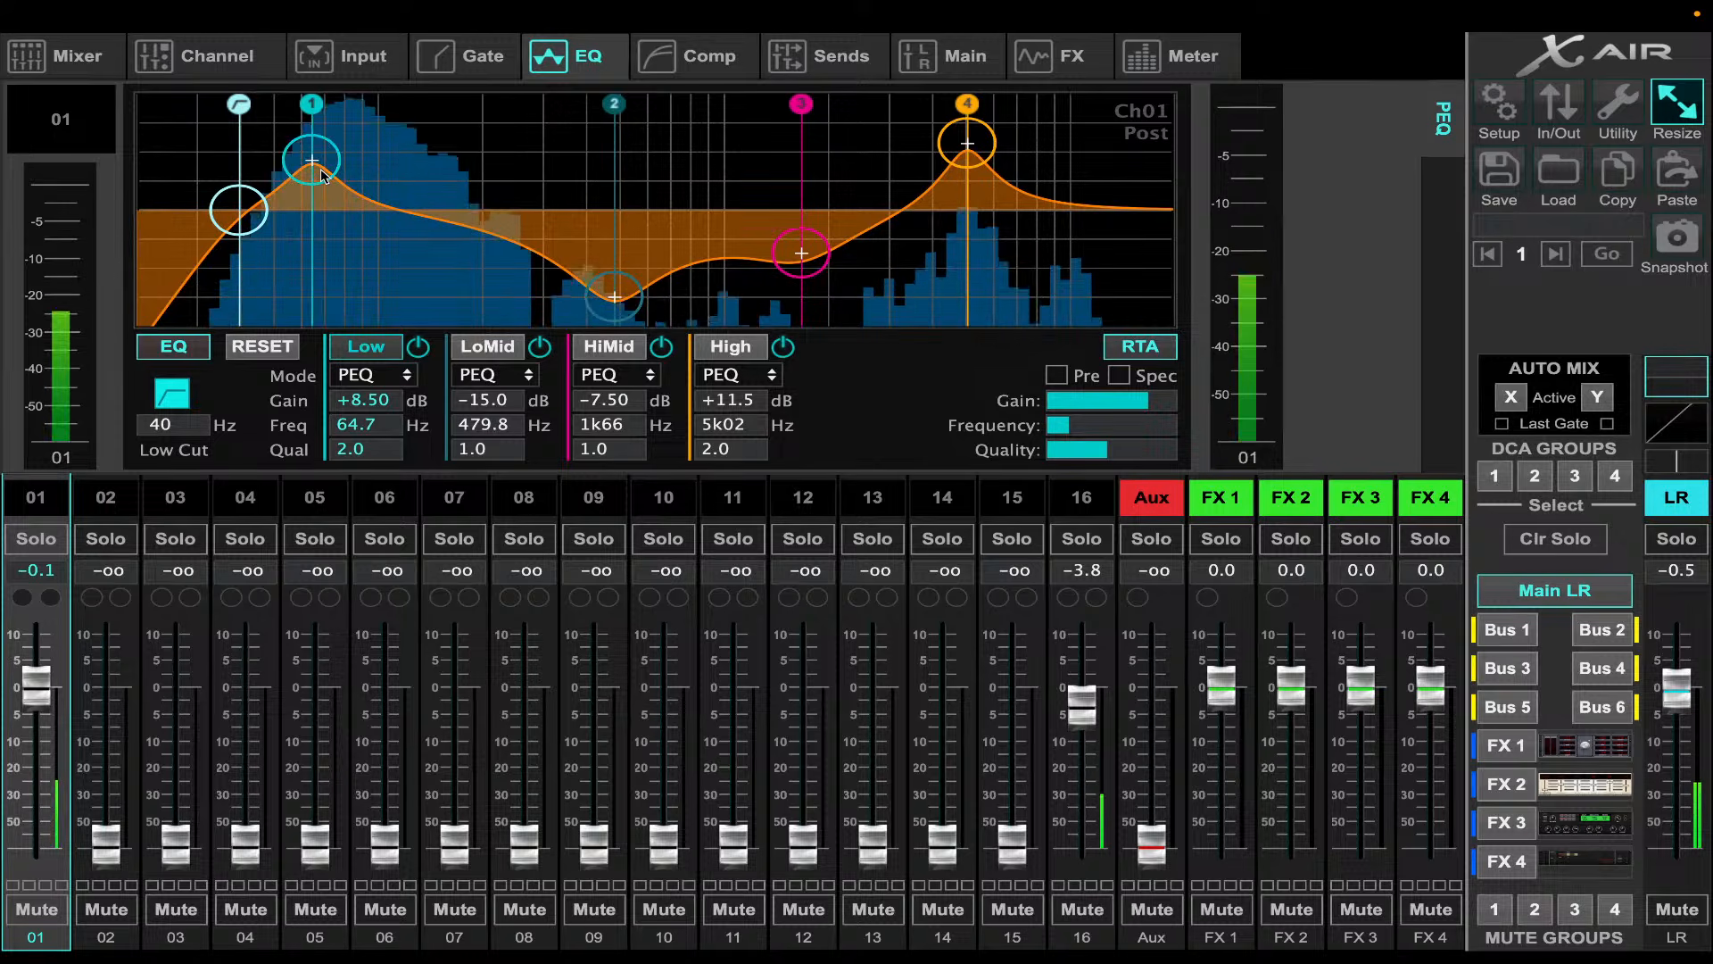
- Open the effects page, check the stream's audio levels in OBS Studio and return to X AIR Edit
click(1087, 70)
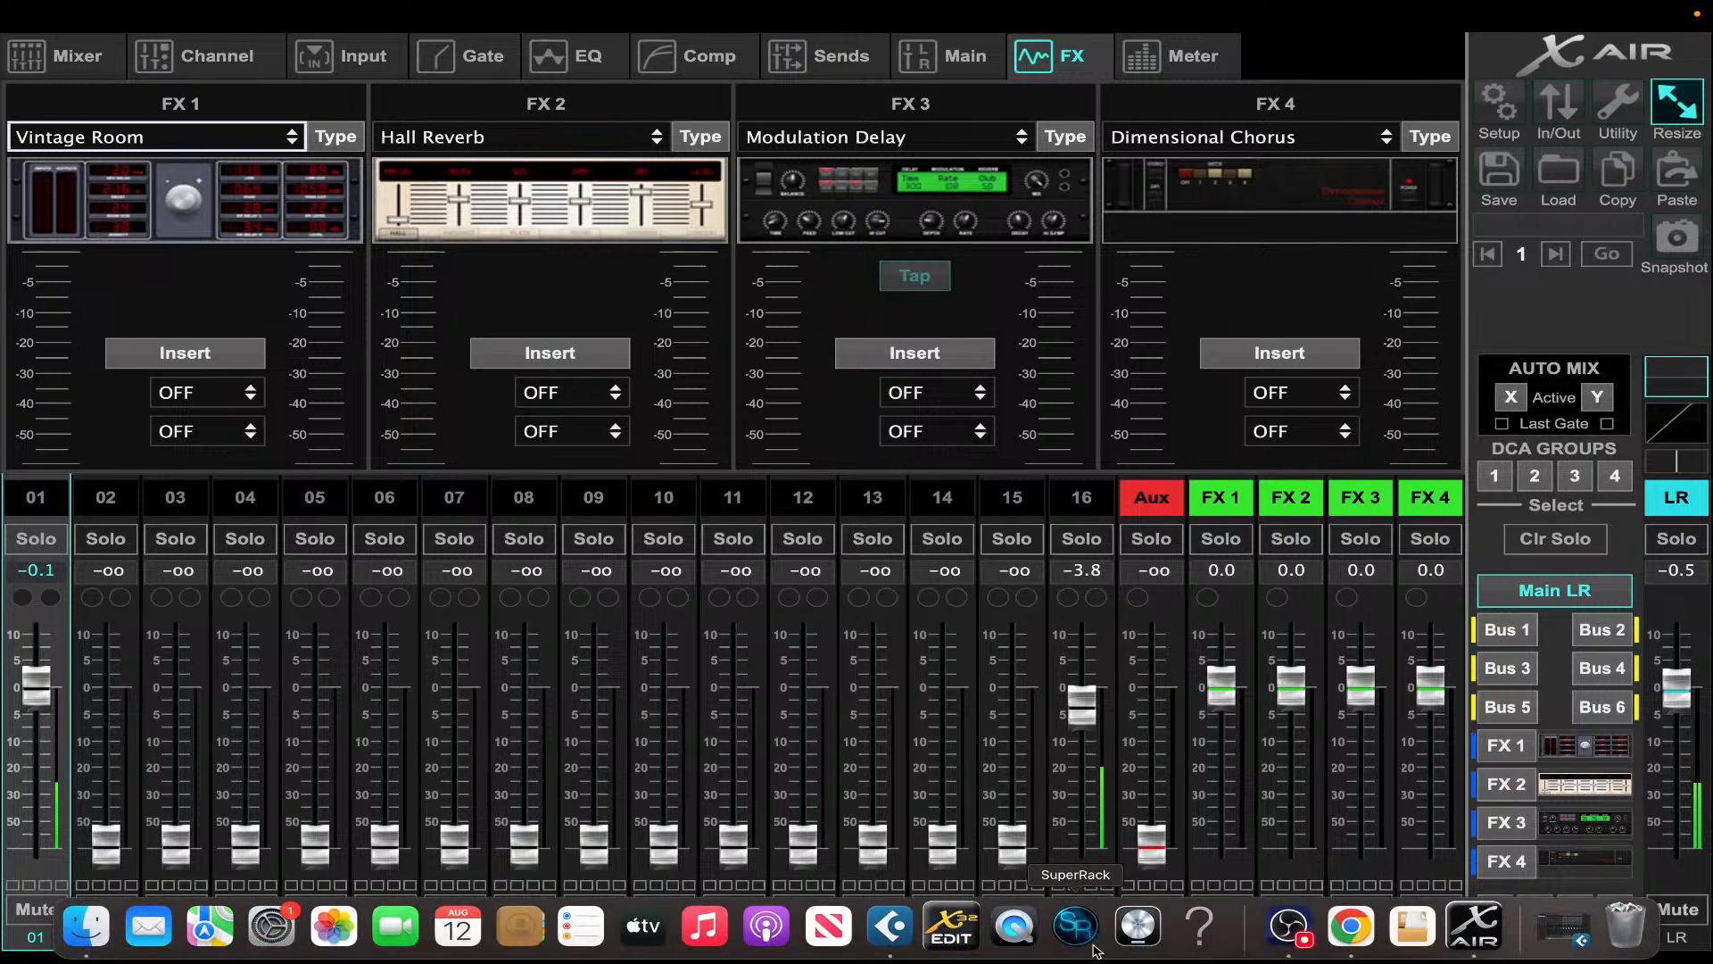
click(1285, 939)
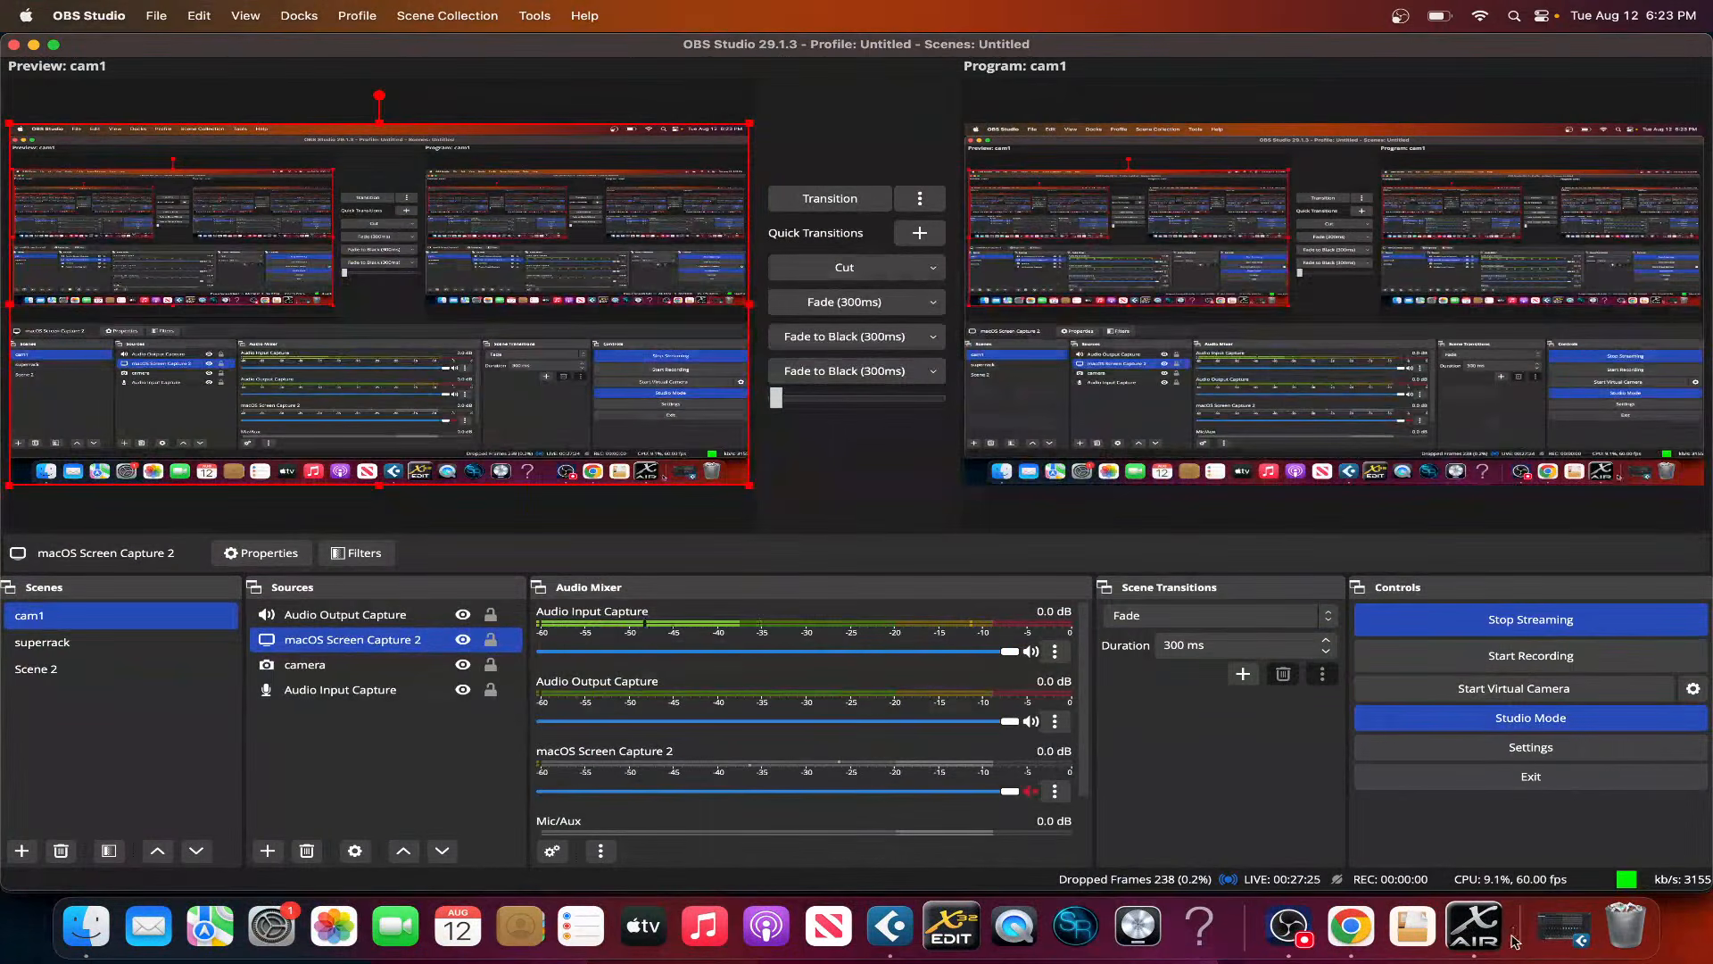
click(1474, 938)
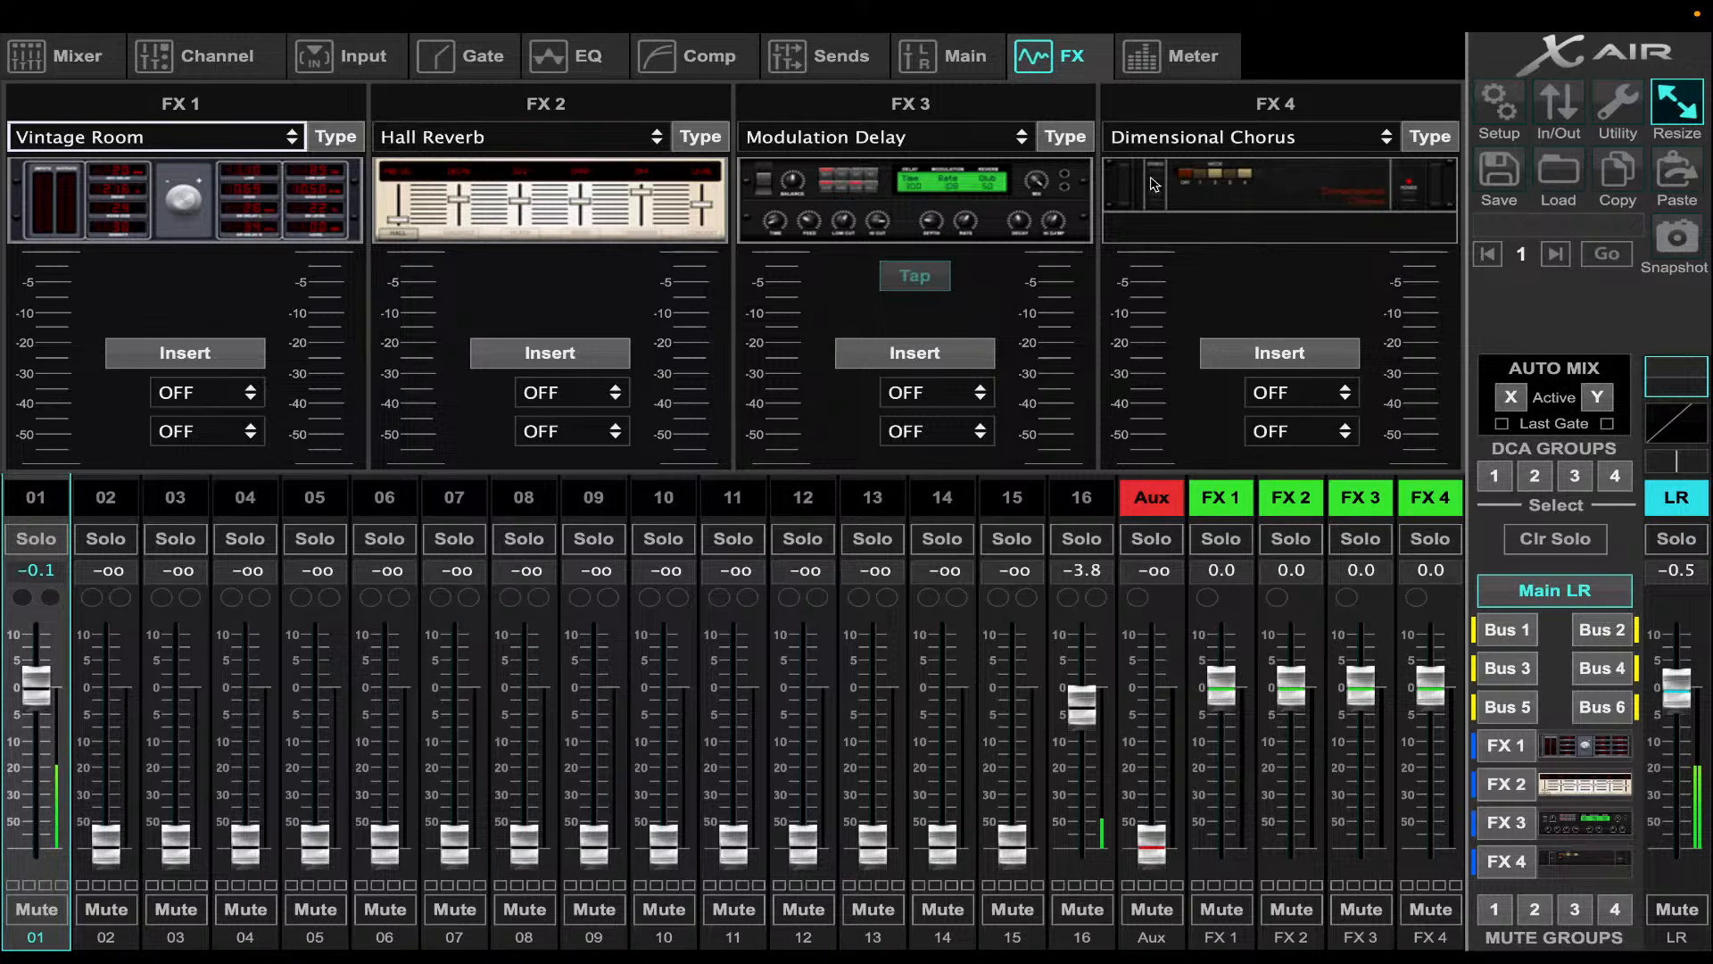
- Browse the effect types for FX 3 and load Dual Graphic EQ
click(971, 139)
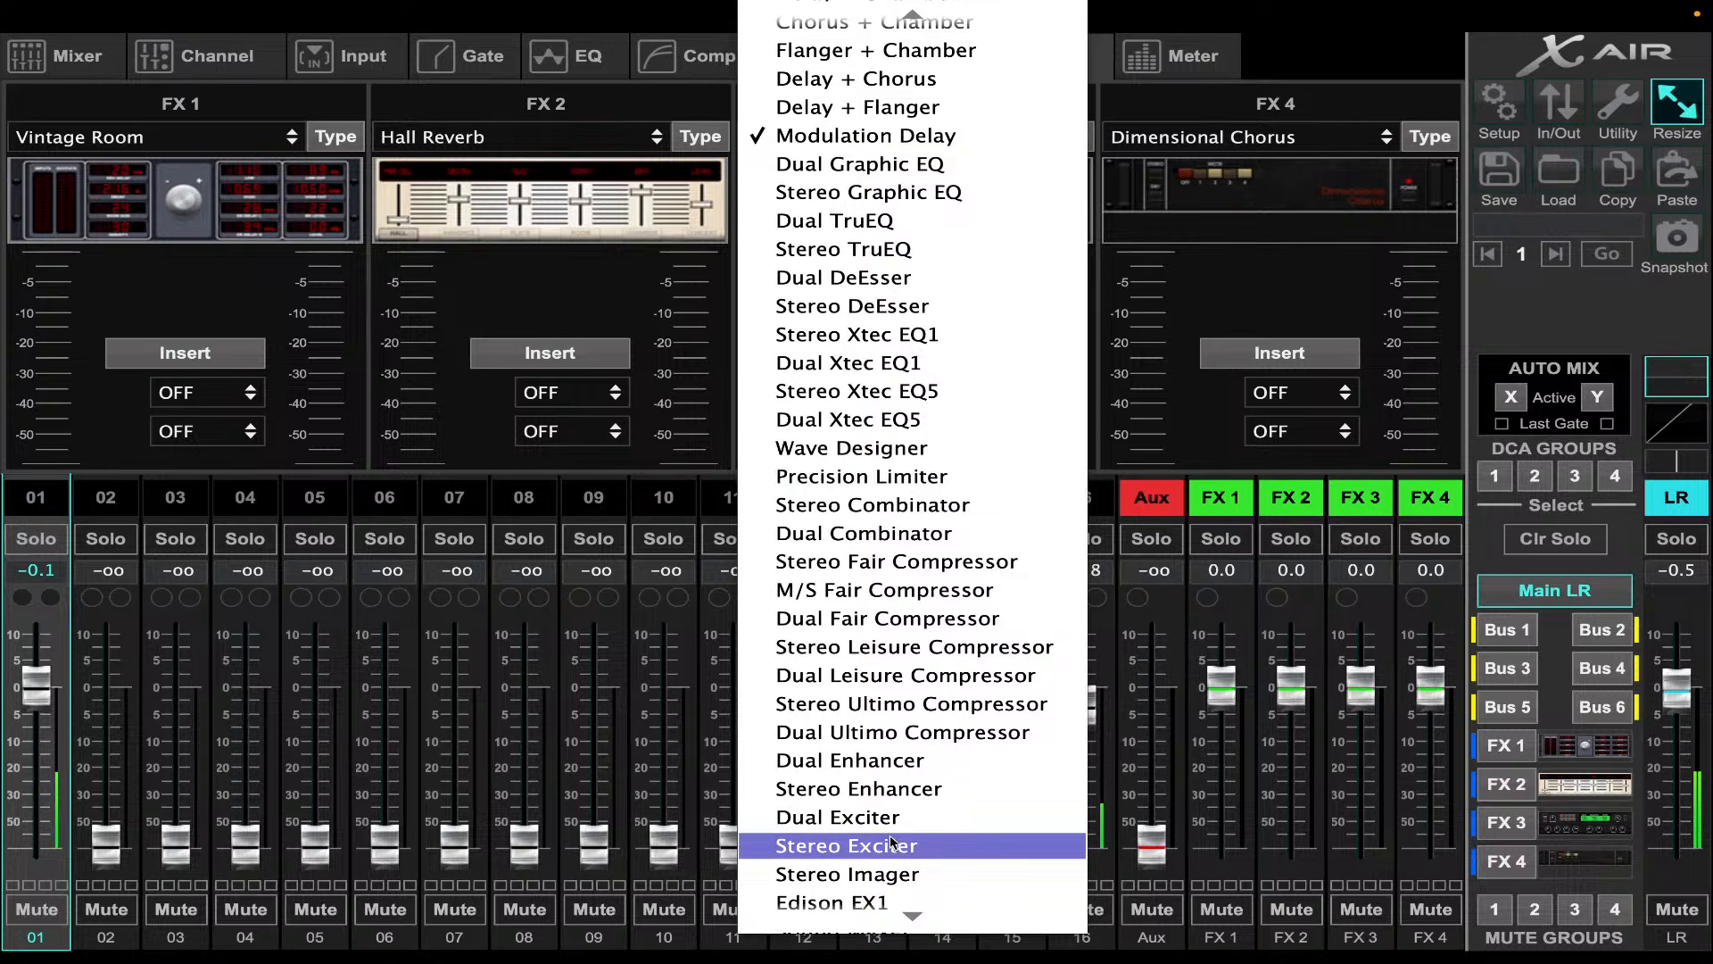
scroll(893, 841, down, 5)
scroll(893, 842, down, 1)
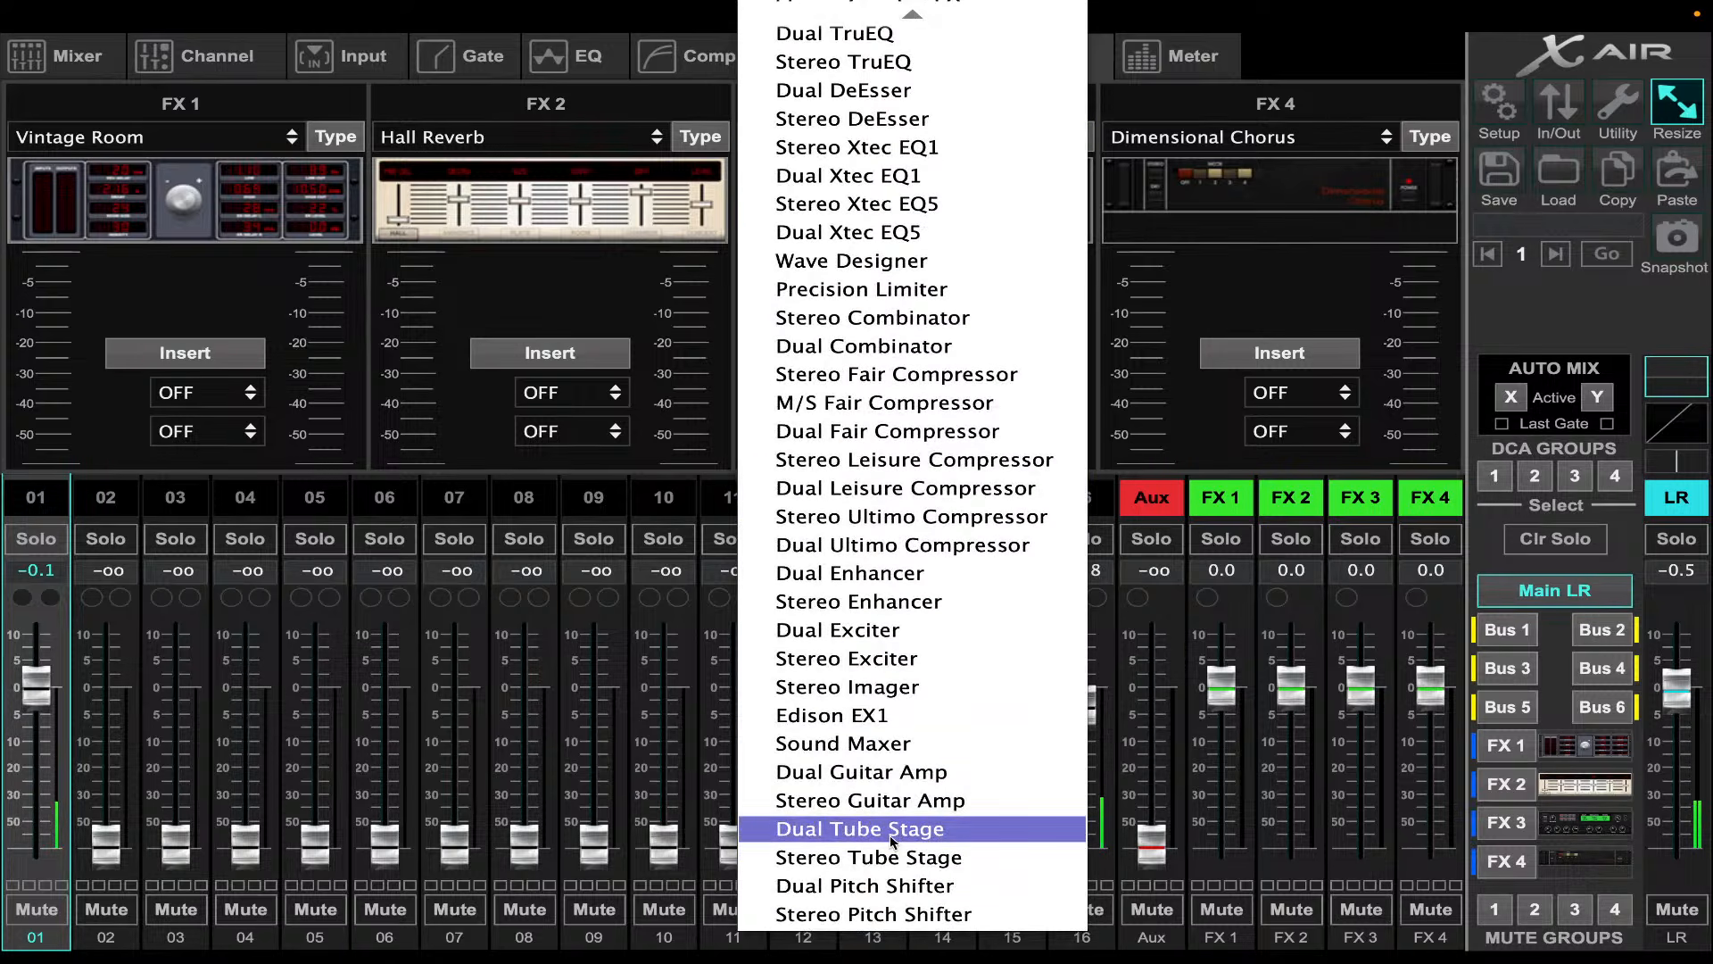
scroll(893, 842, up, 7)
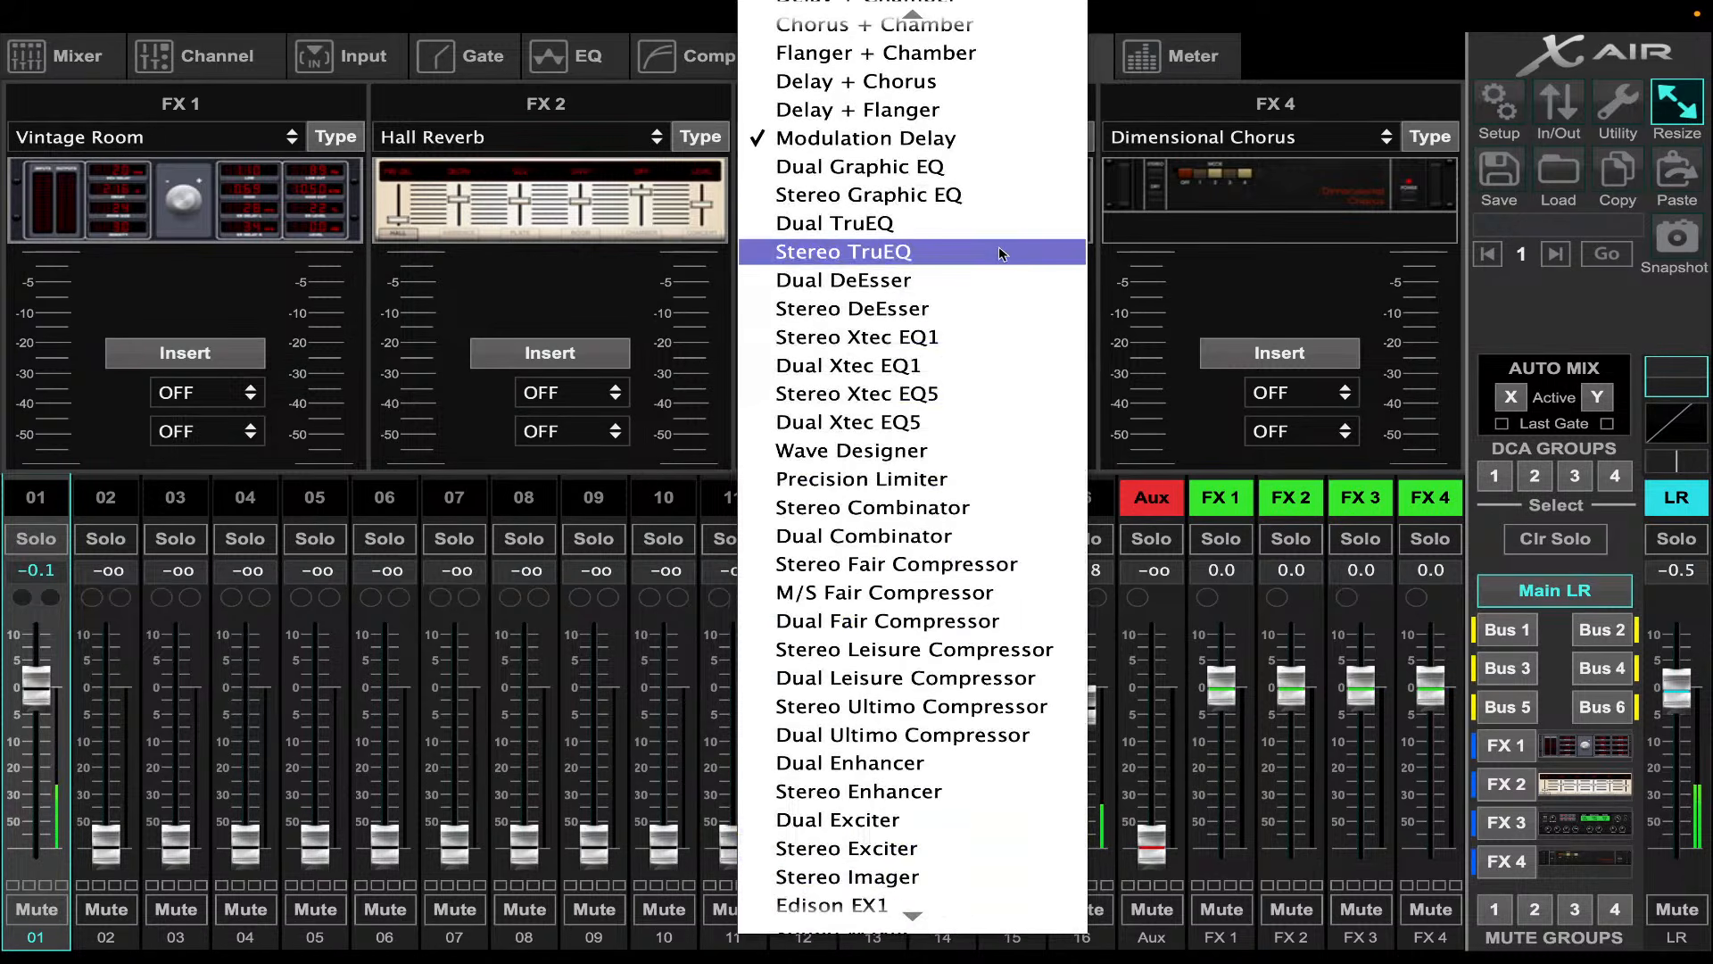
click(1020, 185)
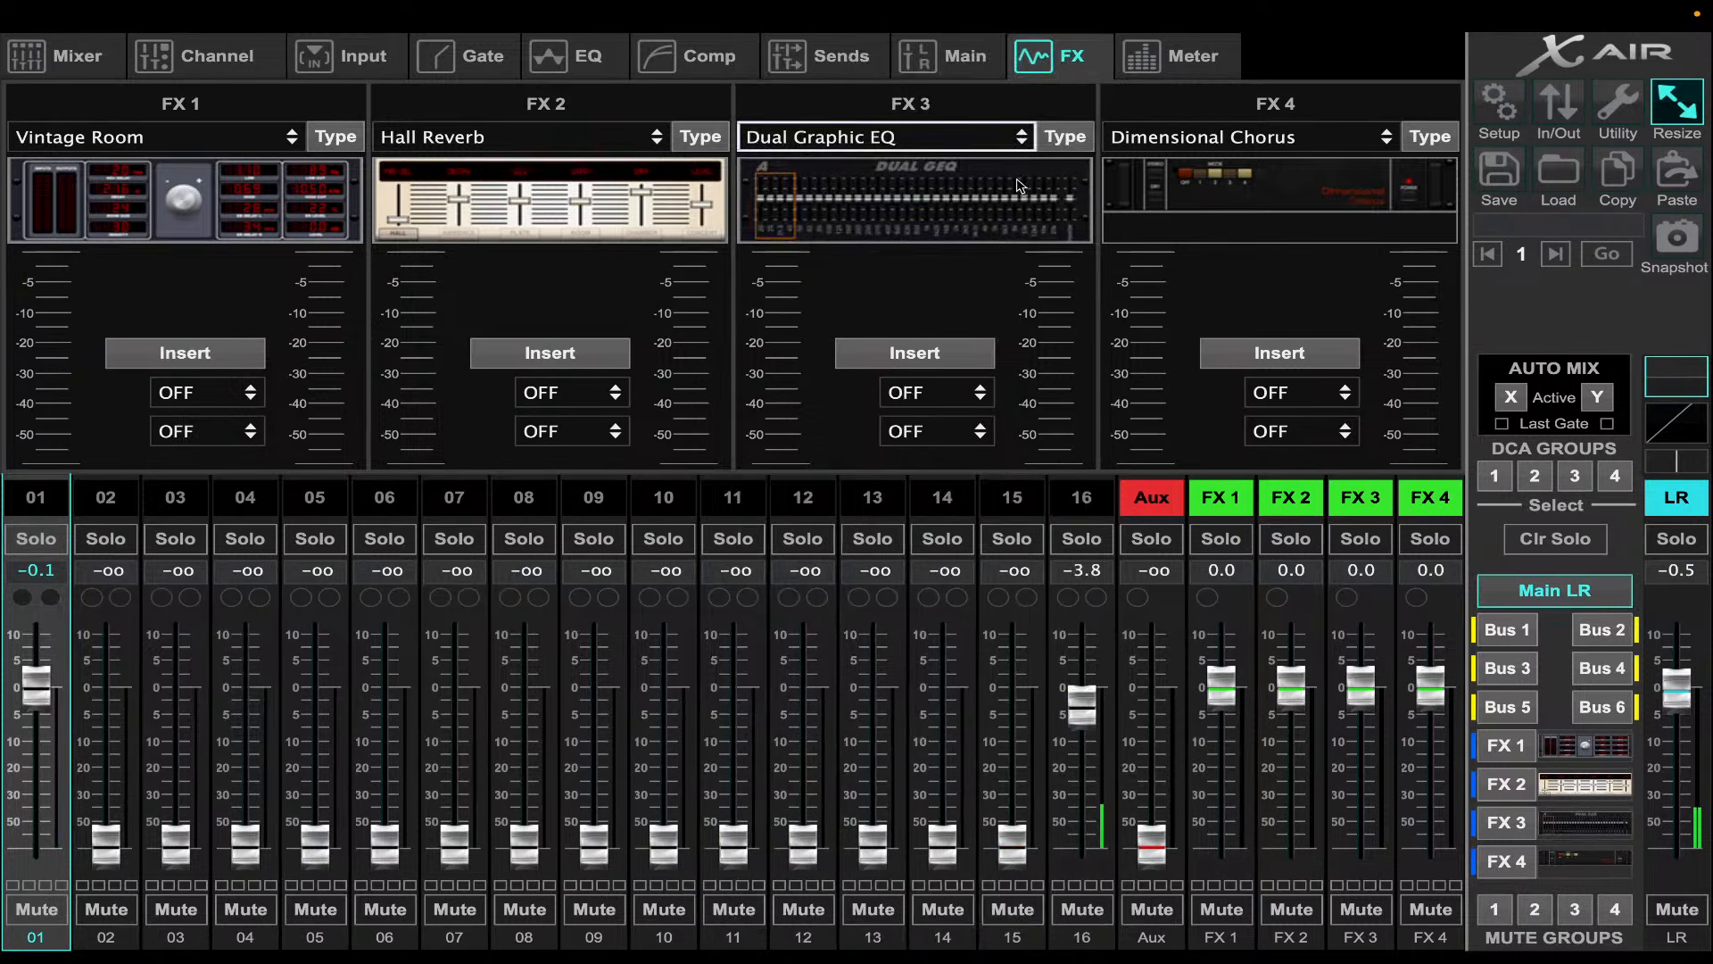
- Assign FX 3's first side to Ch 01 and enable it as an insert
click(947, 357)
click(942, 391)
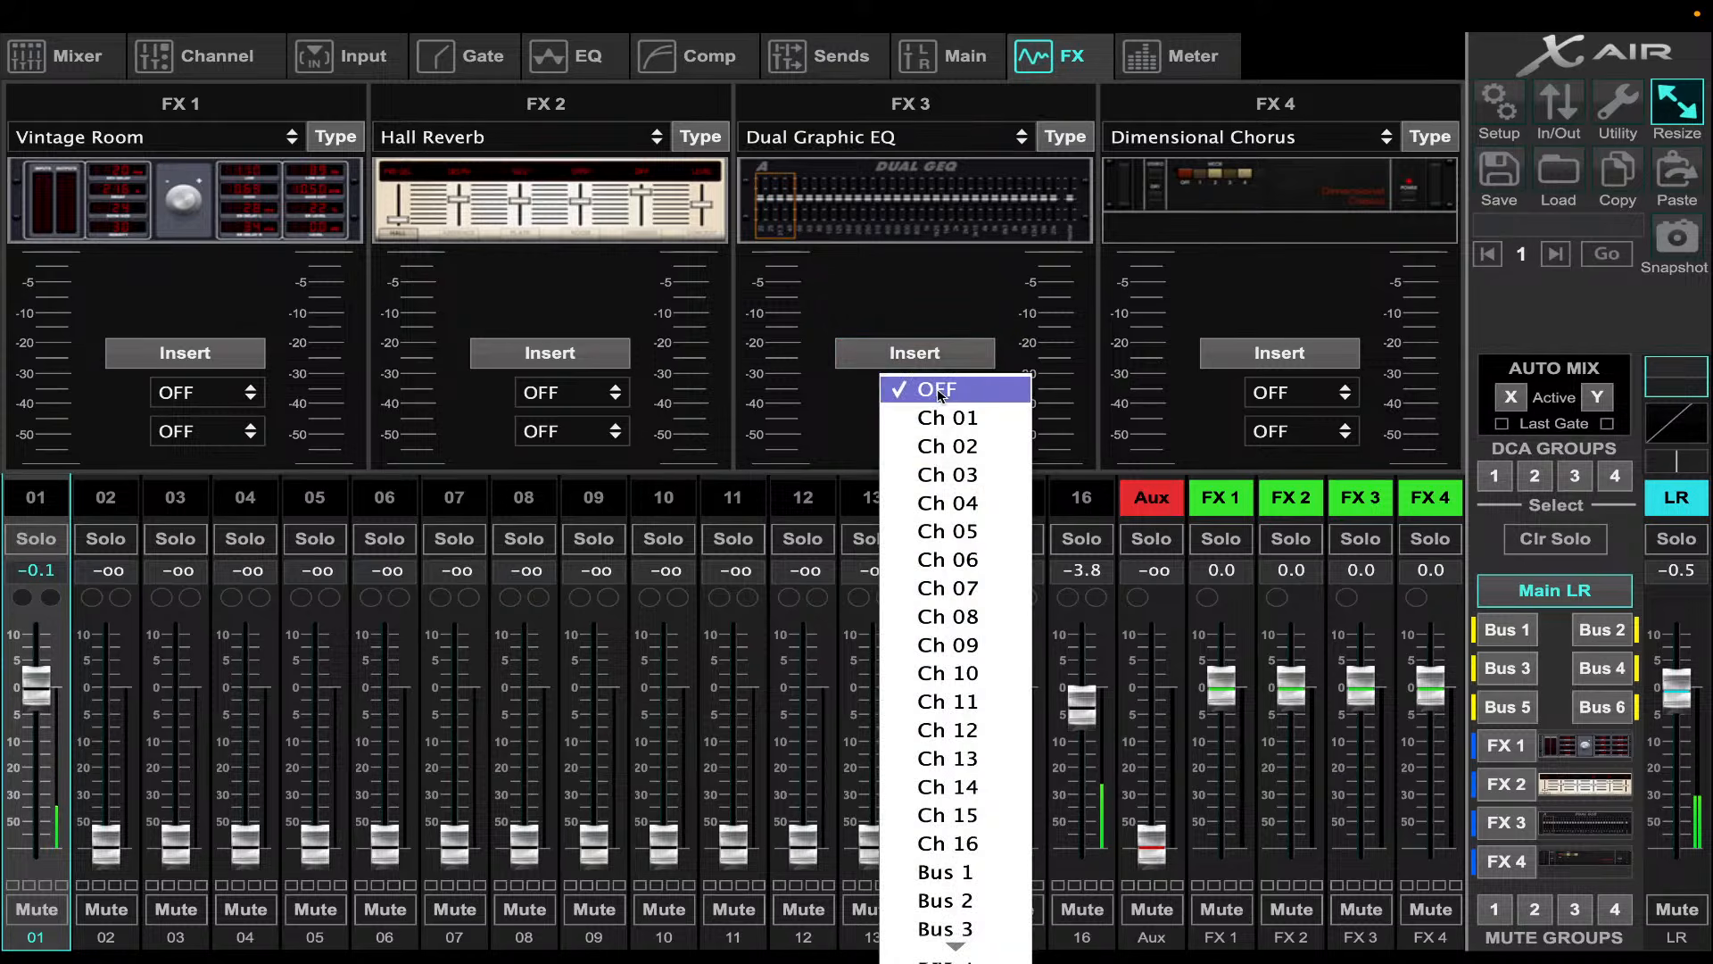
click(948, 419)
click(931, 364)
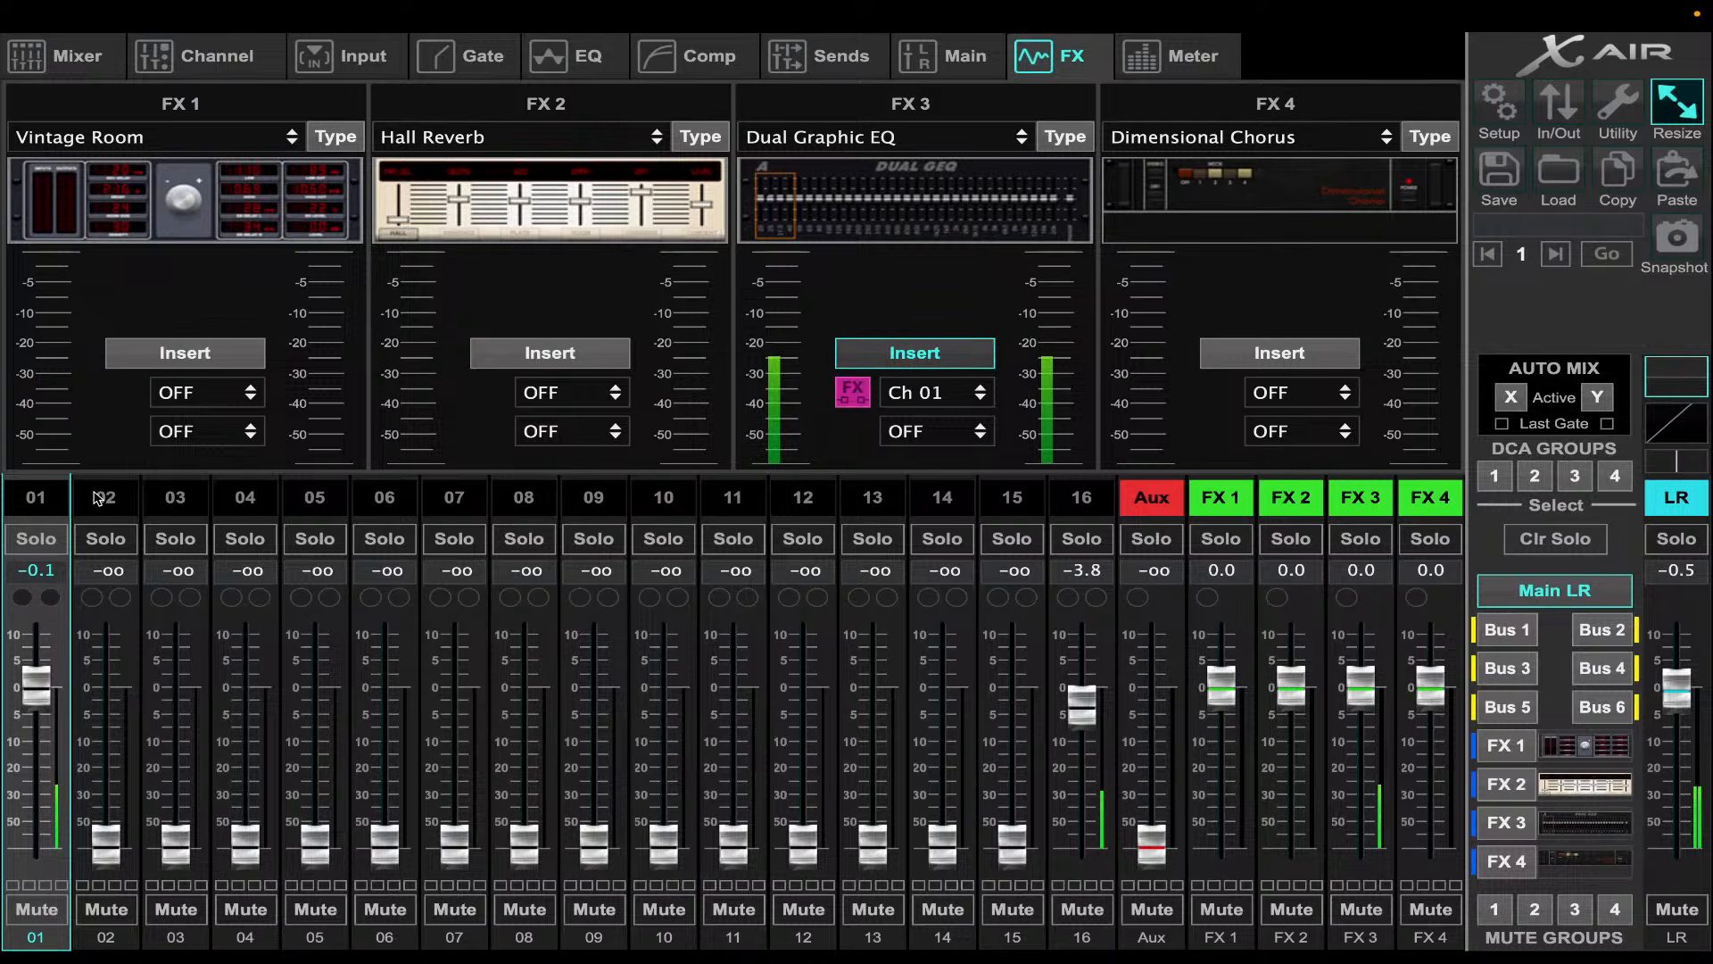
- Open FX 3's Dual Graphic EQ and cut the 250 Hz and 315 Hz bands by 5.5 dB each
click(862, 210)
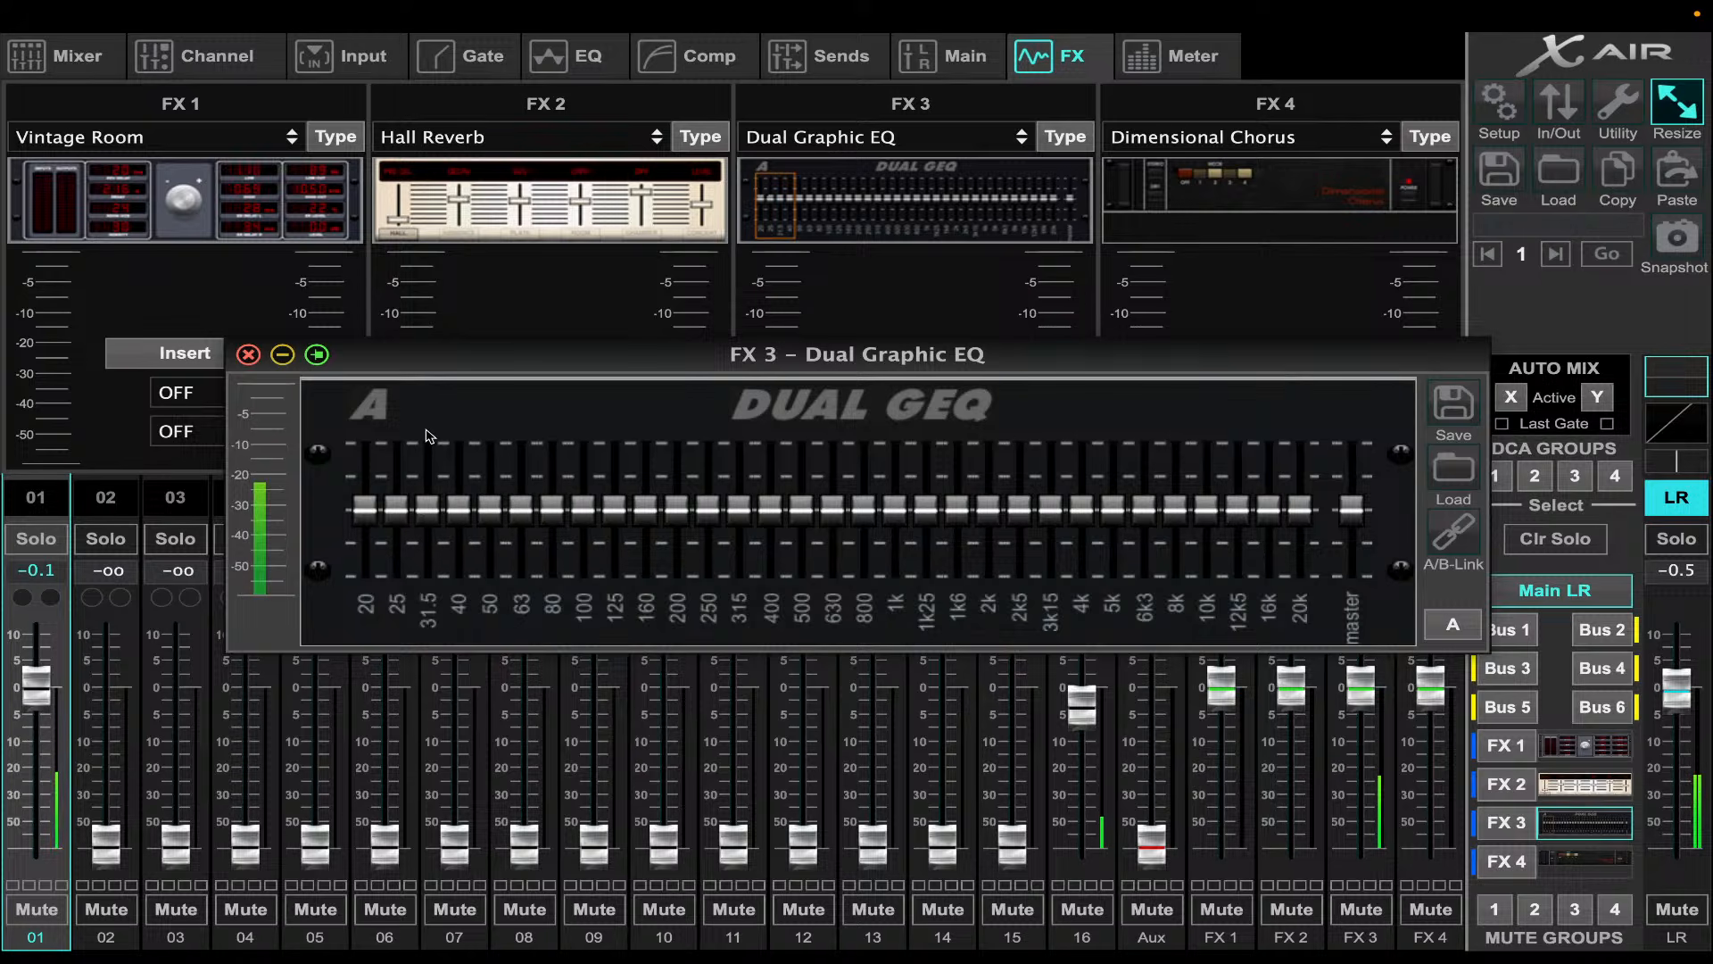
mouse_move(496, 510)
mouse_down()
mouse_move(500, 419)
mouse_move(518, 508)
mouse_up()
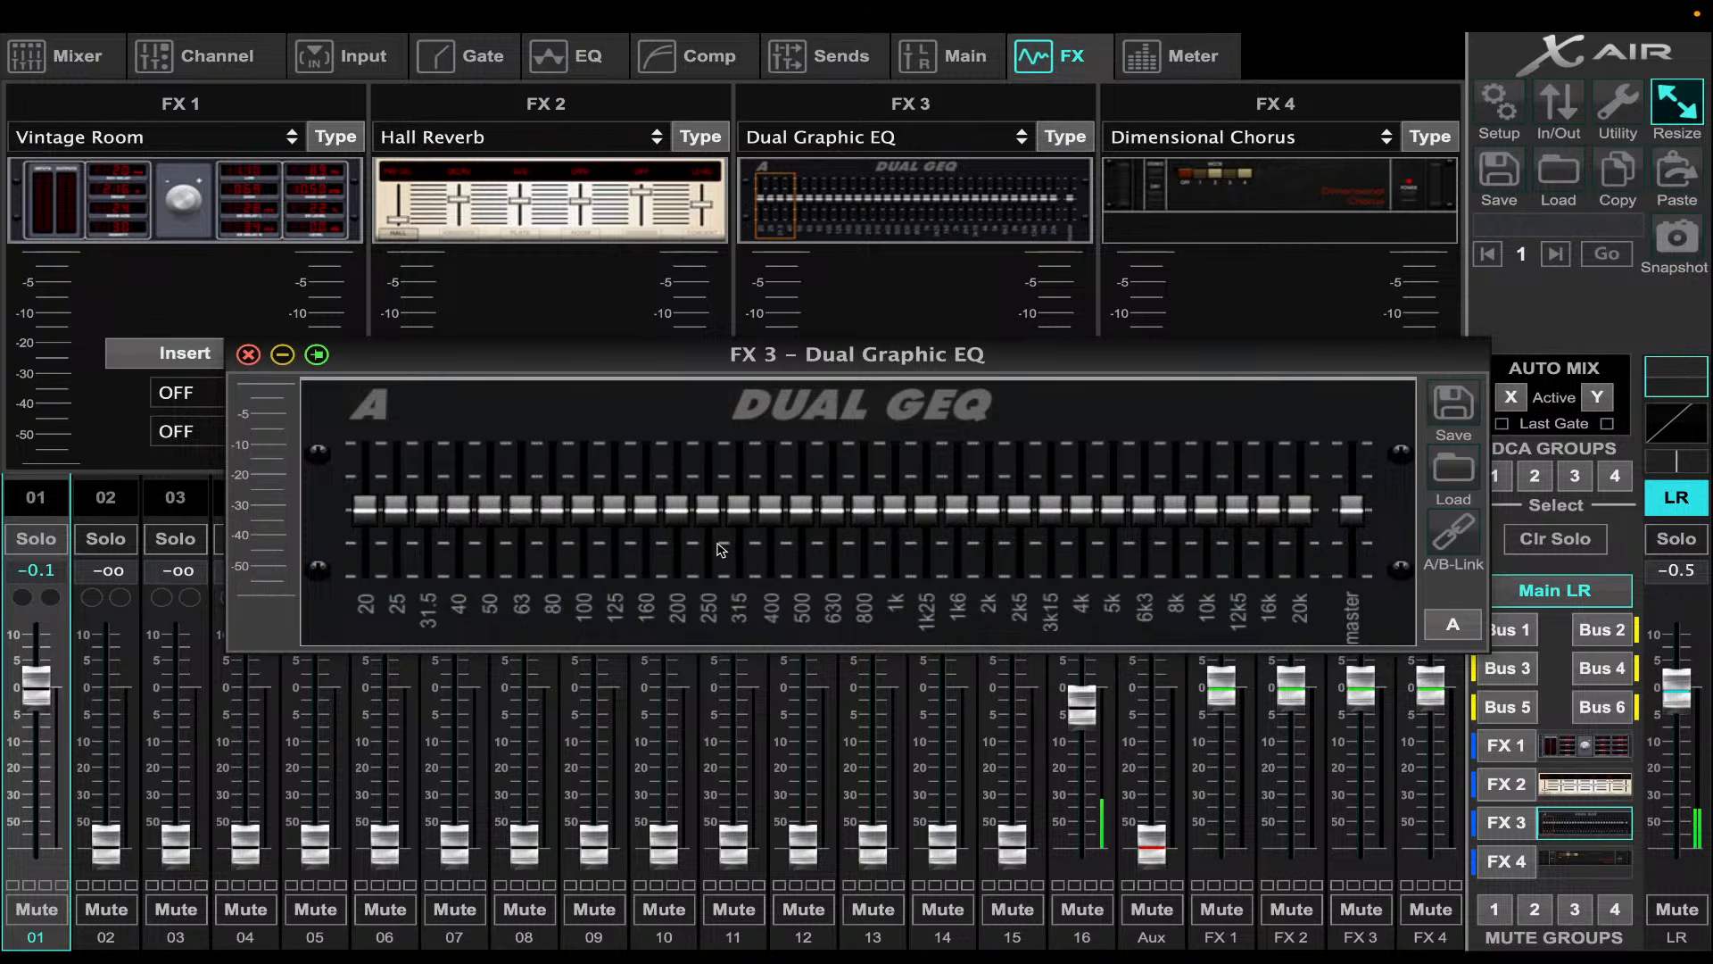
drag(712, 523, 702, 583)
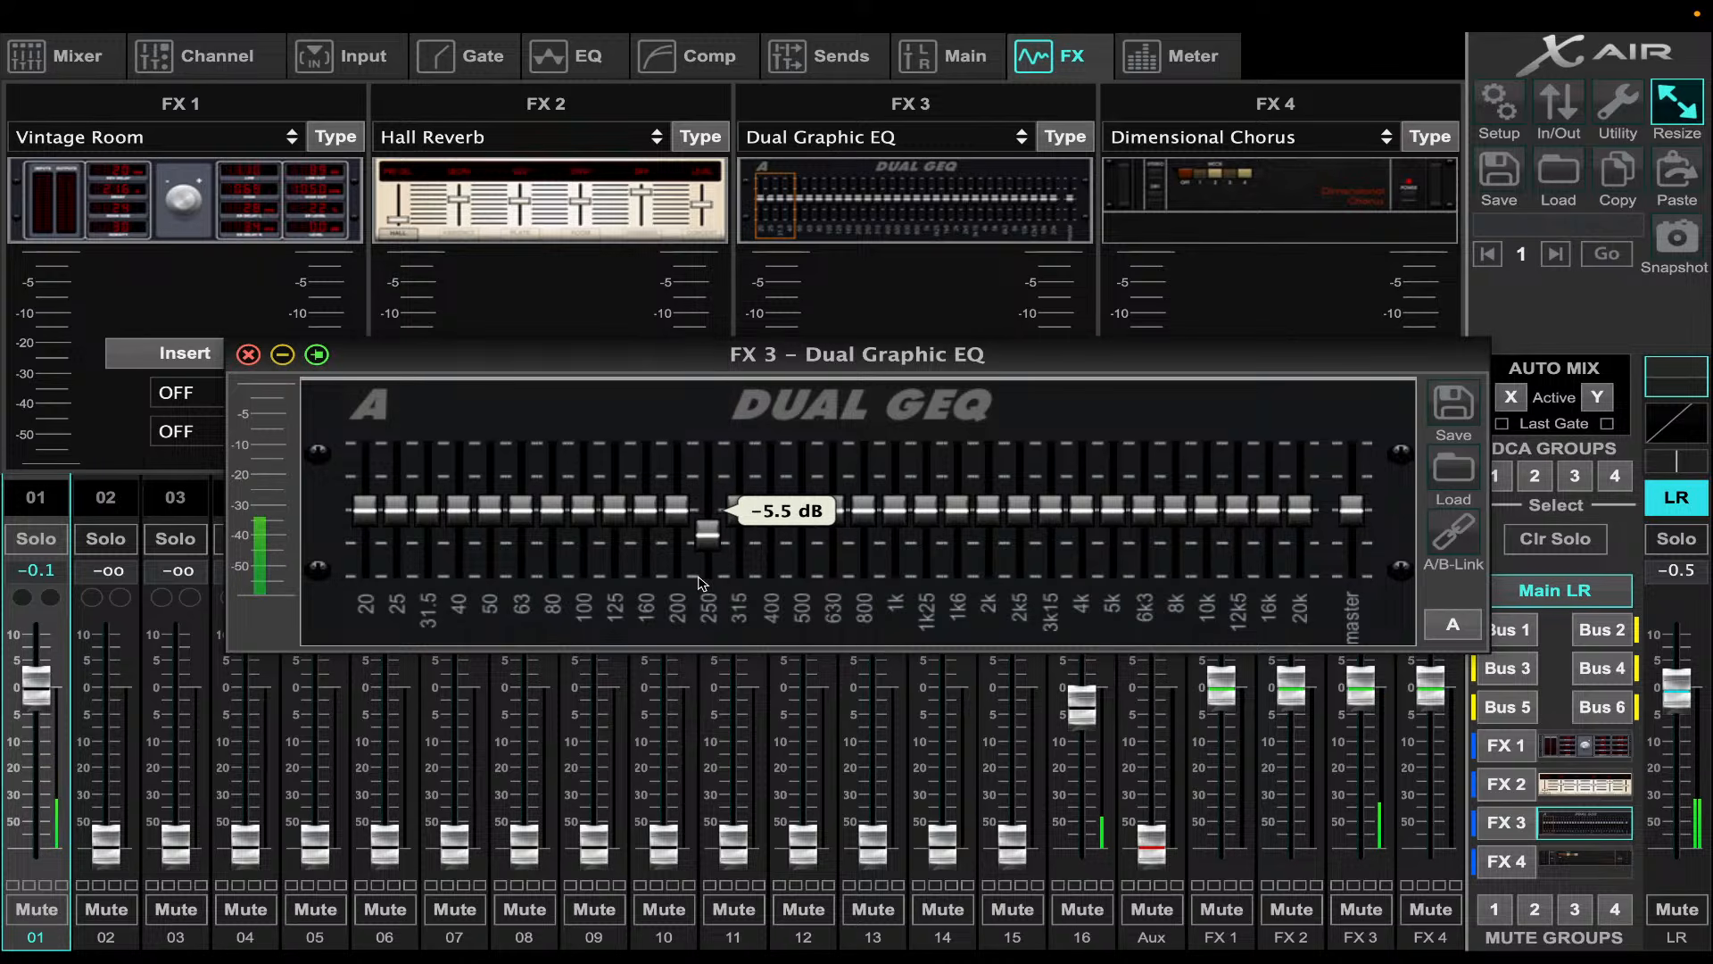
drag(746, 521, 739, 578)
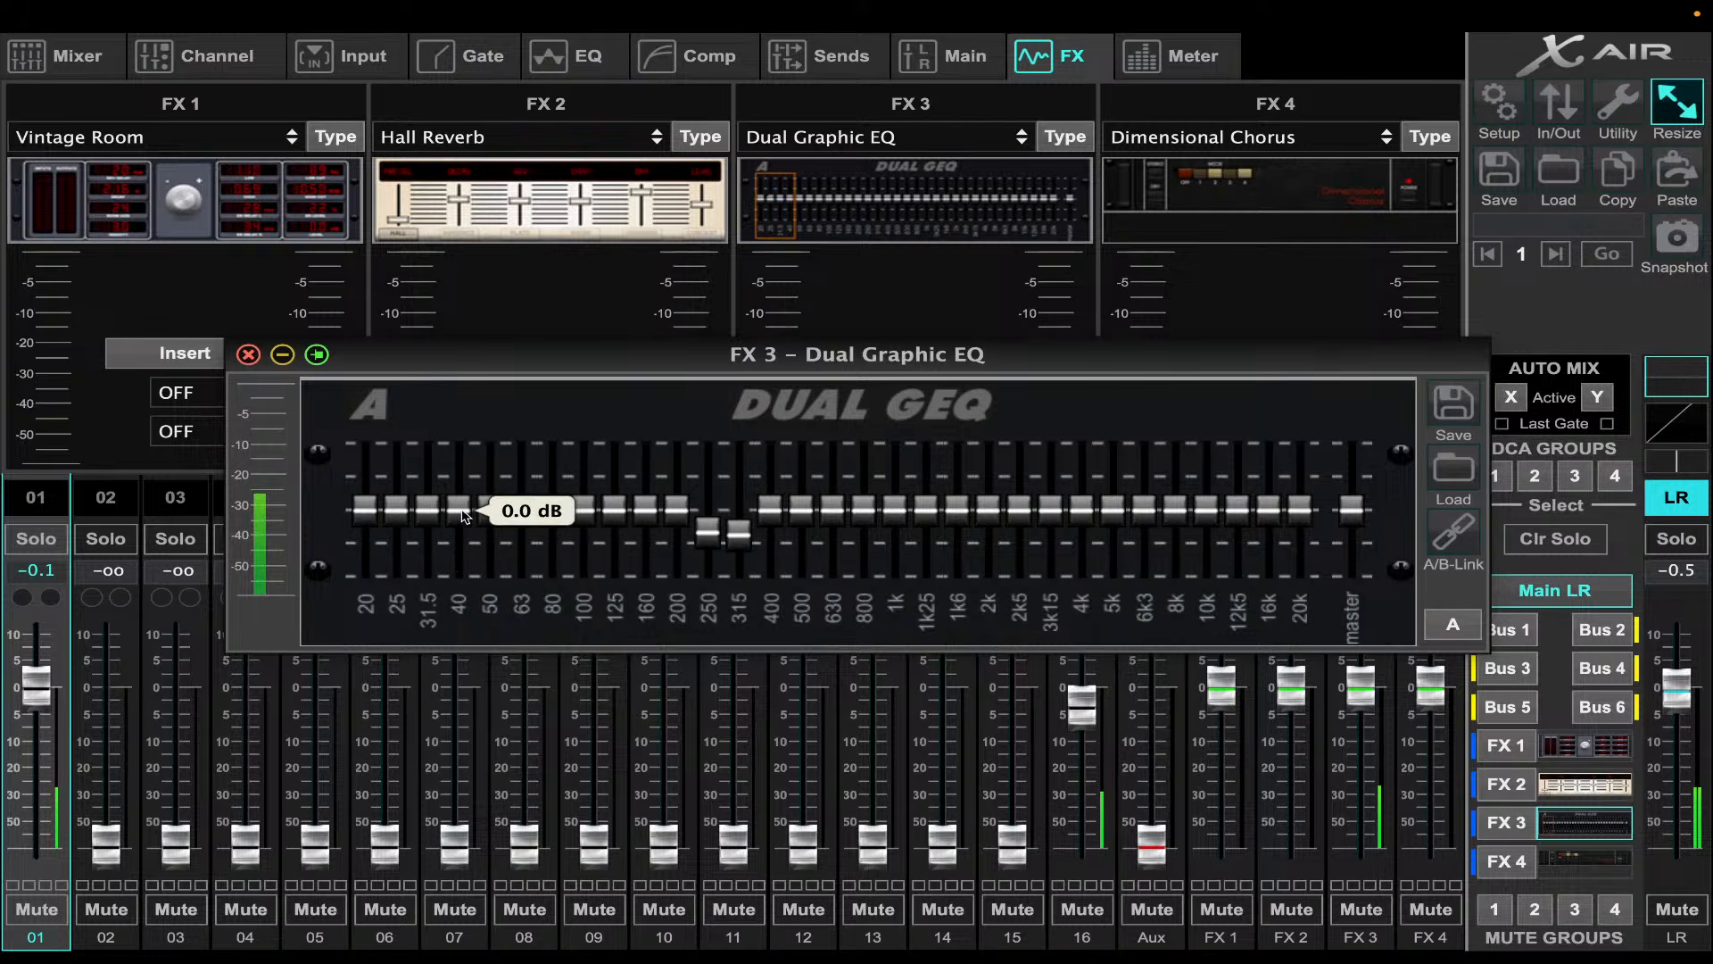
- Strongly boost the 31.5 Hz and 40 Hz bands and cut the 20 Hz and 25 Hz bands fully
drag(464, 509, 464, 390)
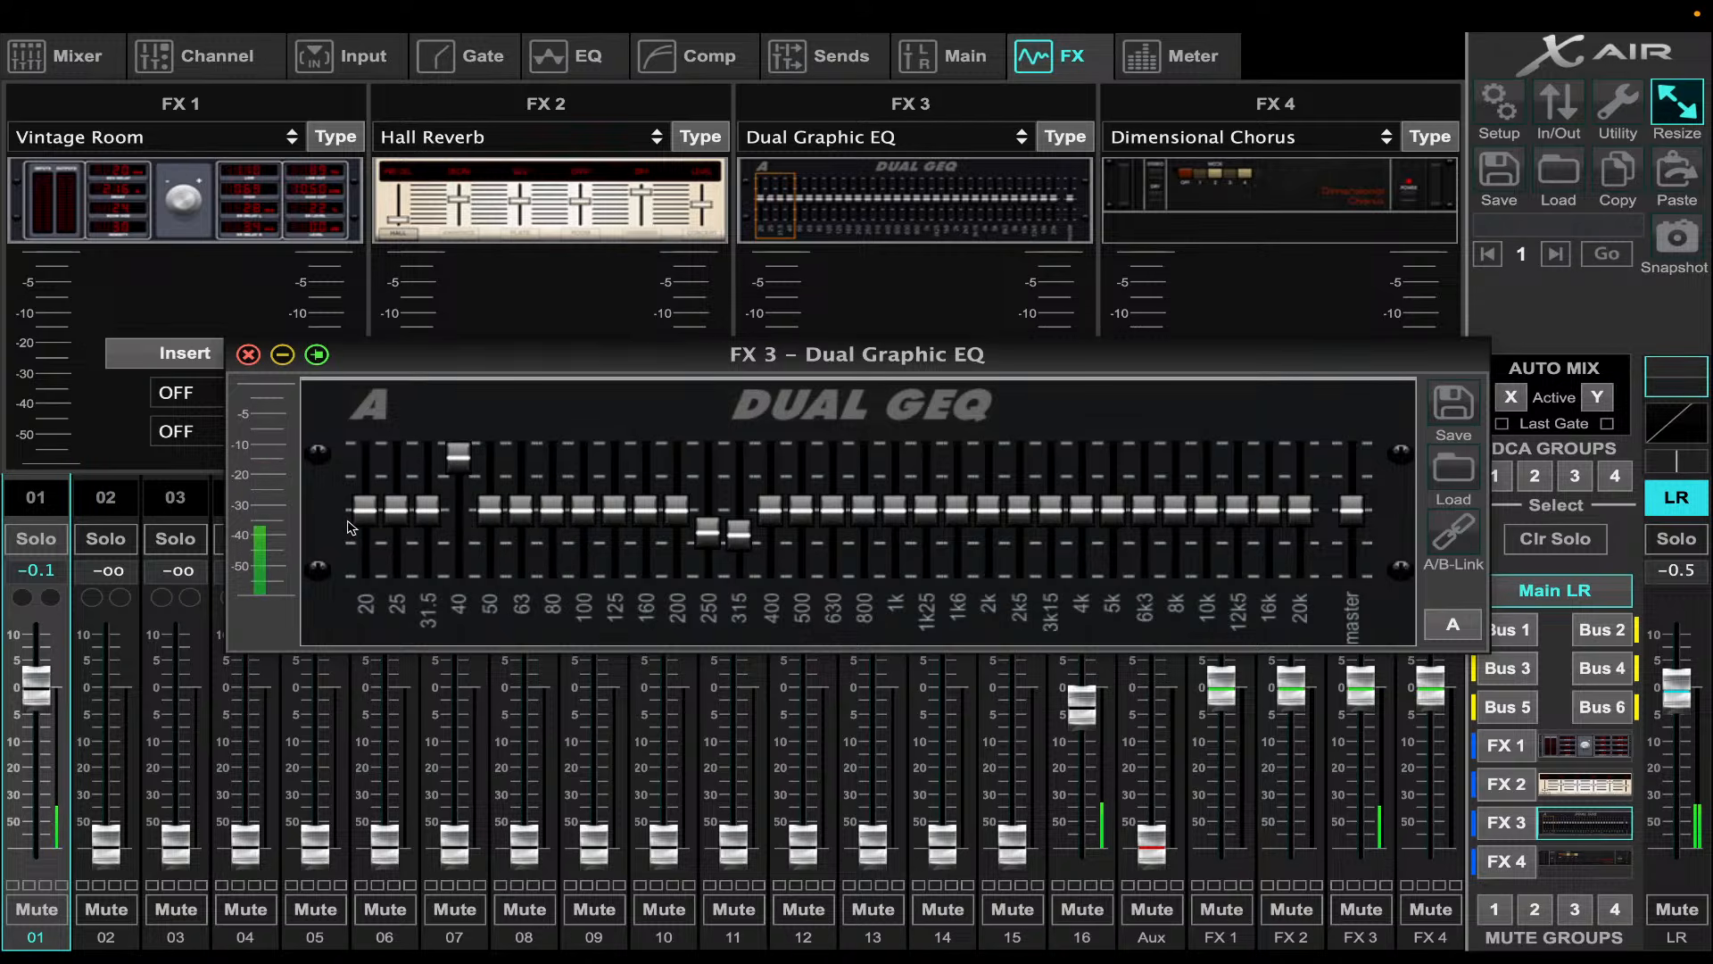
drag(362, 519, 364, 658)
drag(398, 514, 417, 772)
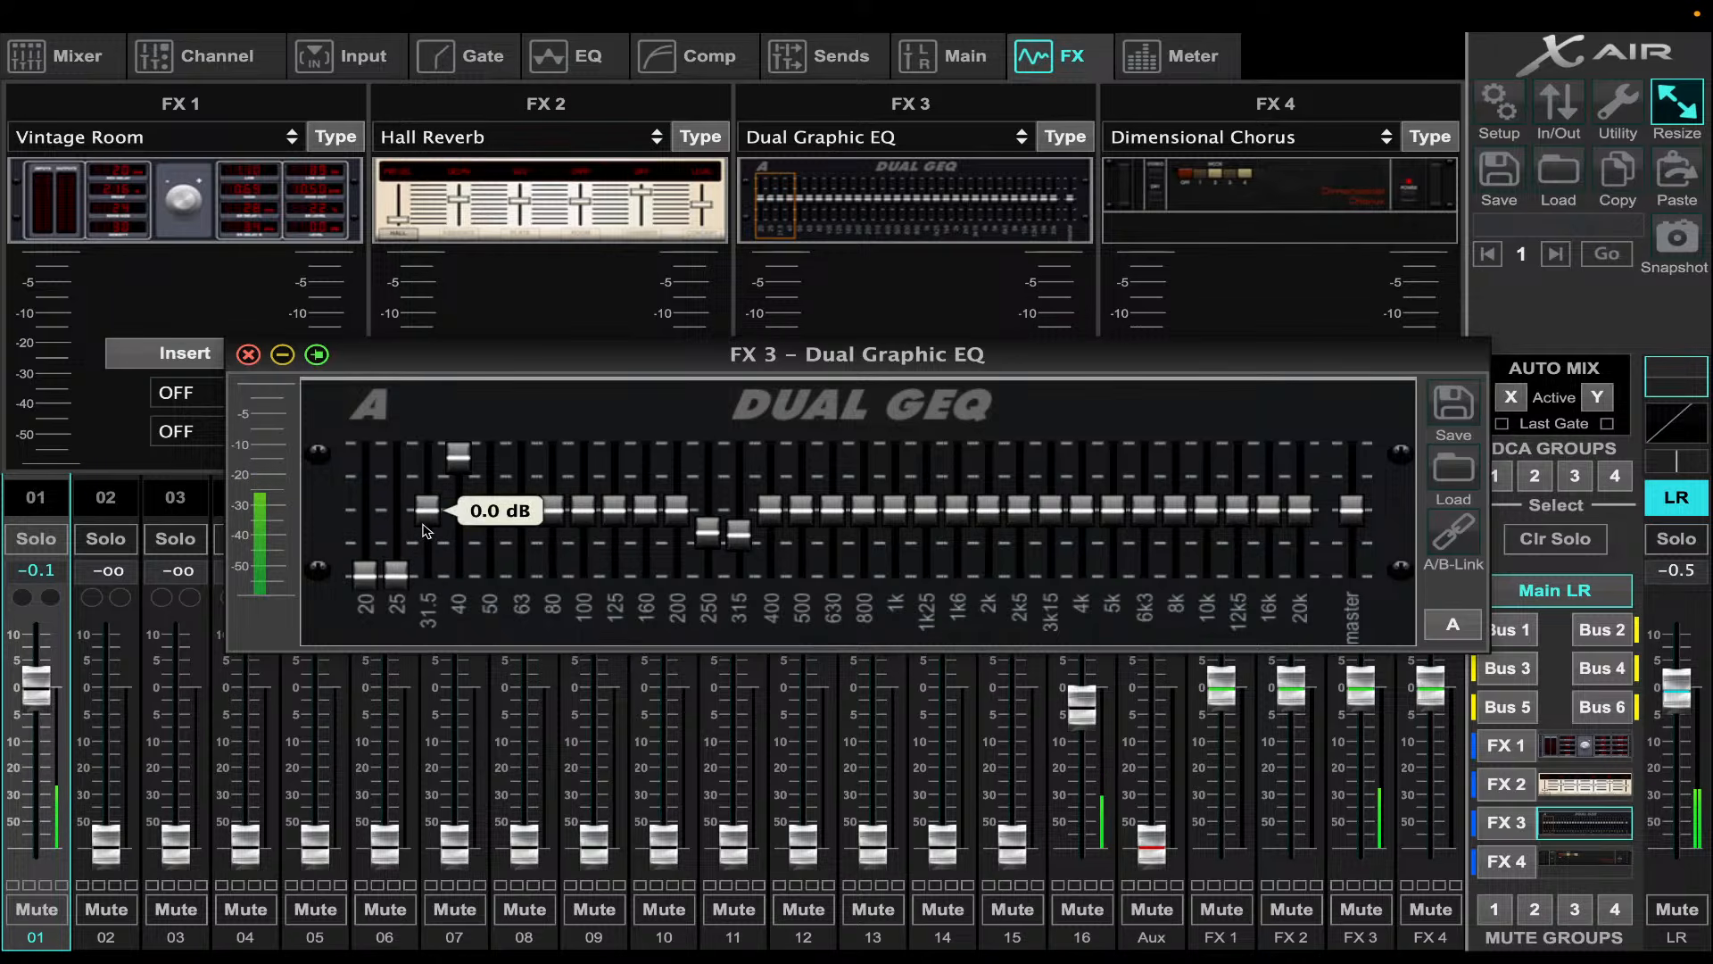
drag(429, 516, 427, 399)
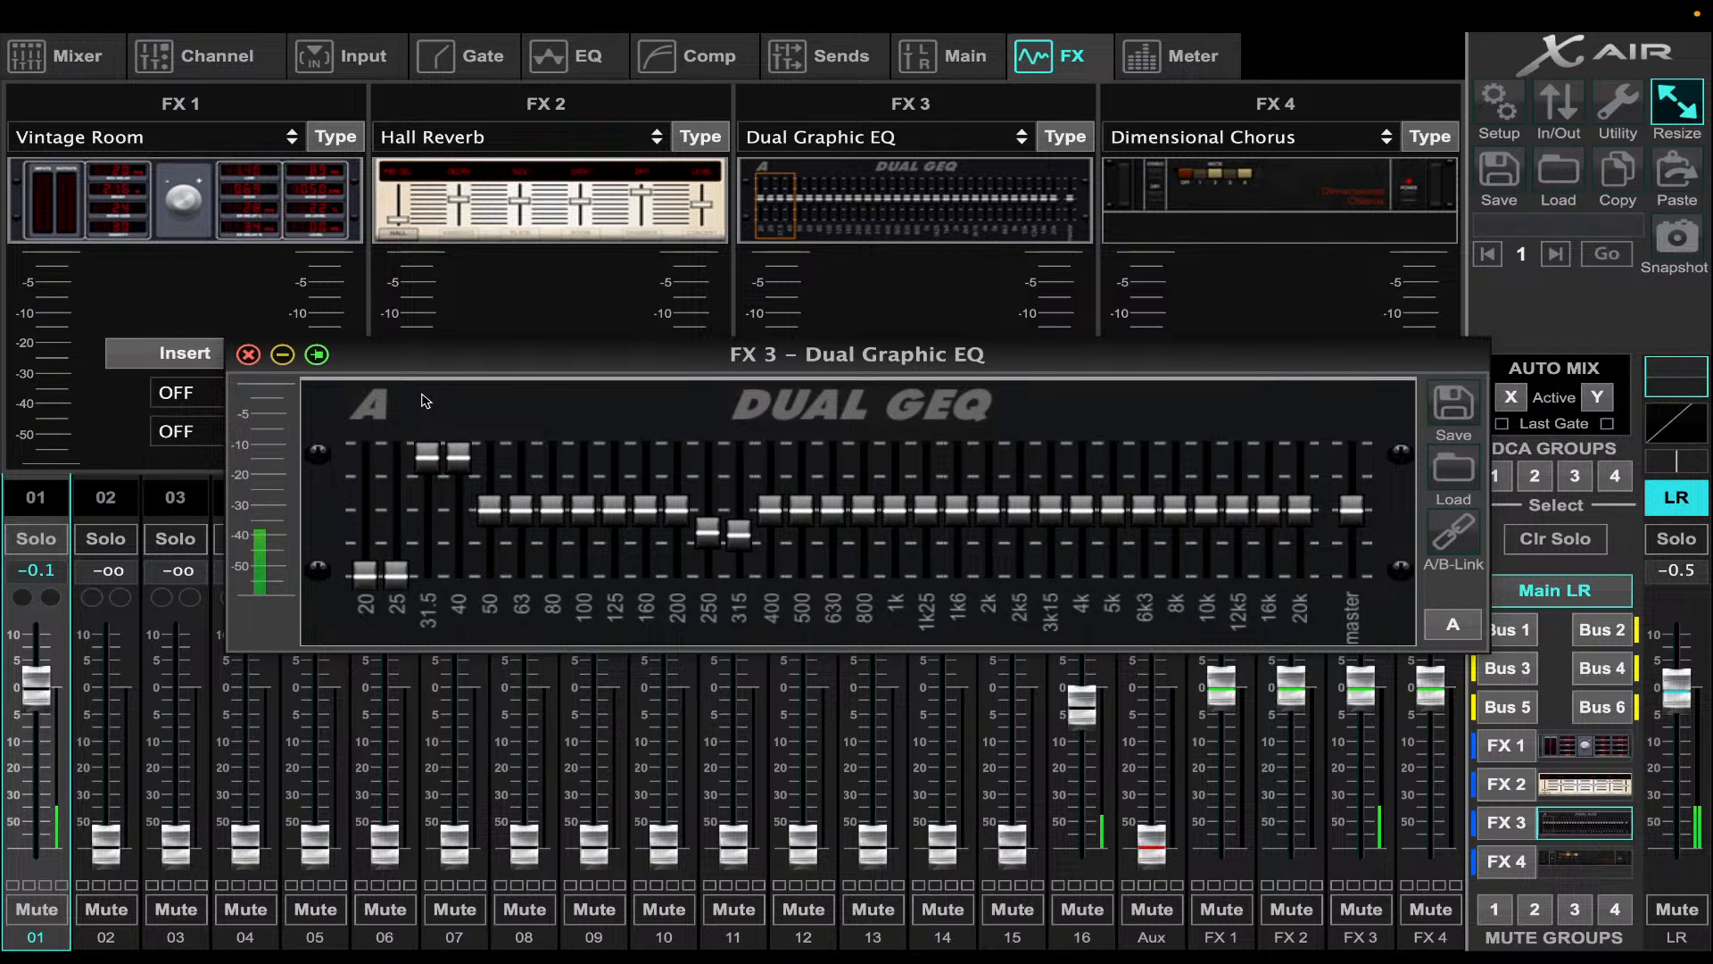
- Cut the 100 Hz band by 3.5 dB and the 1k band by about 6 dB, returning 1k25 to about zero
drag(583, 509, 586, 552)
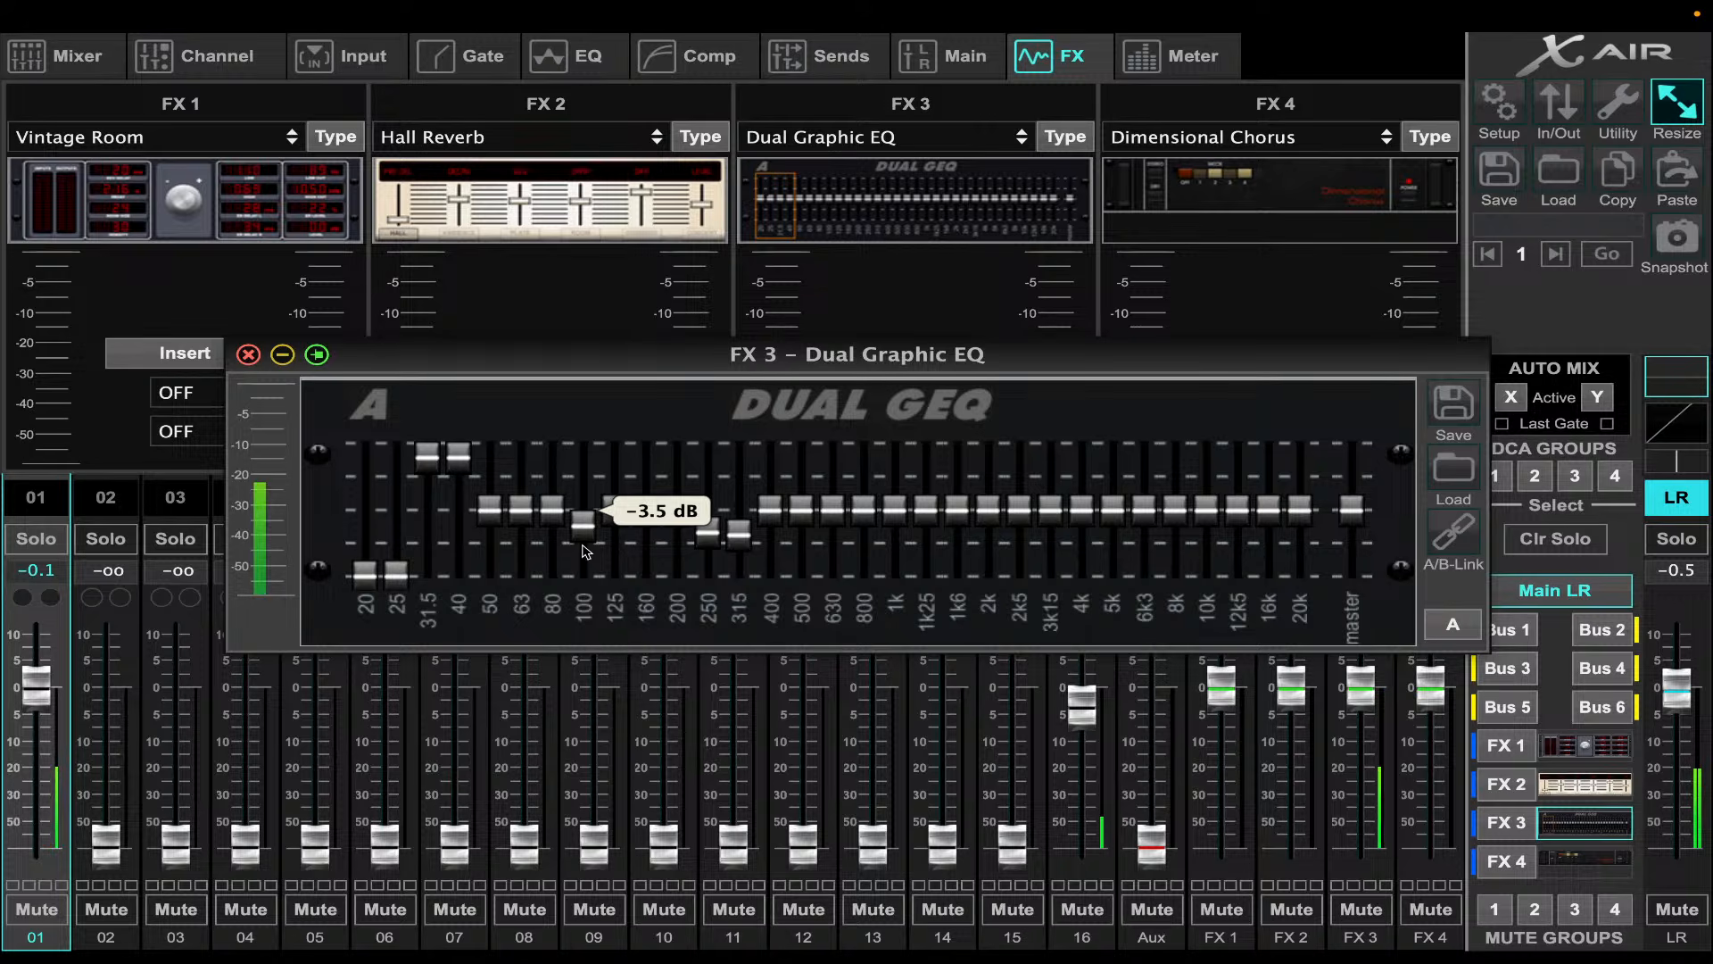
click(614, 525)
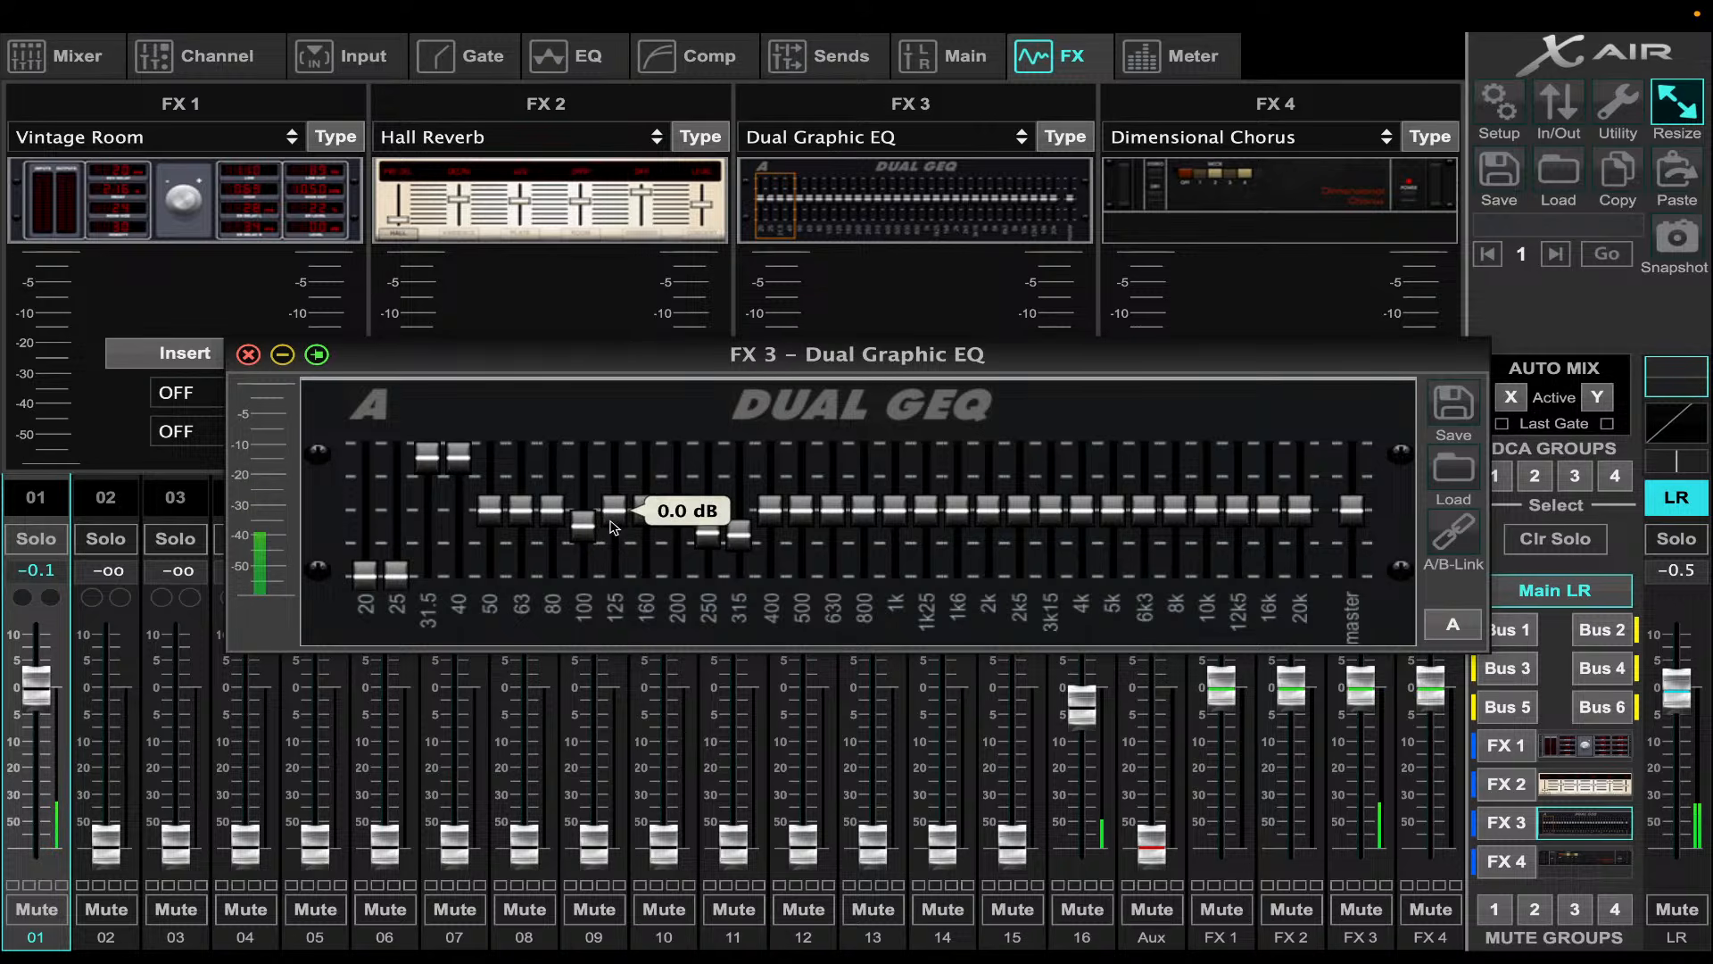
click(968, 531)
drag(901, 511, 881, 574)
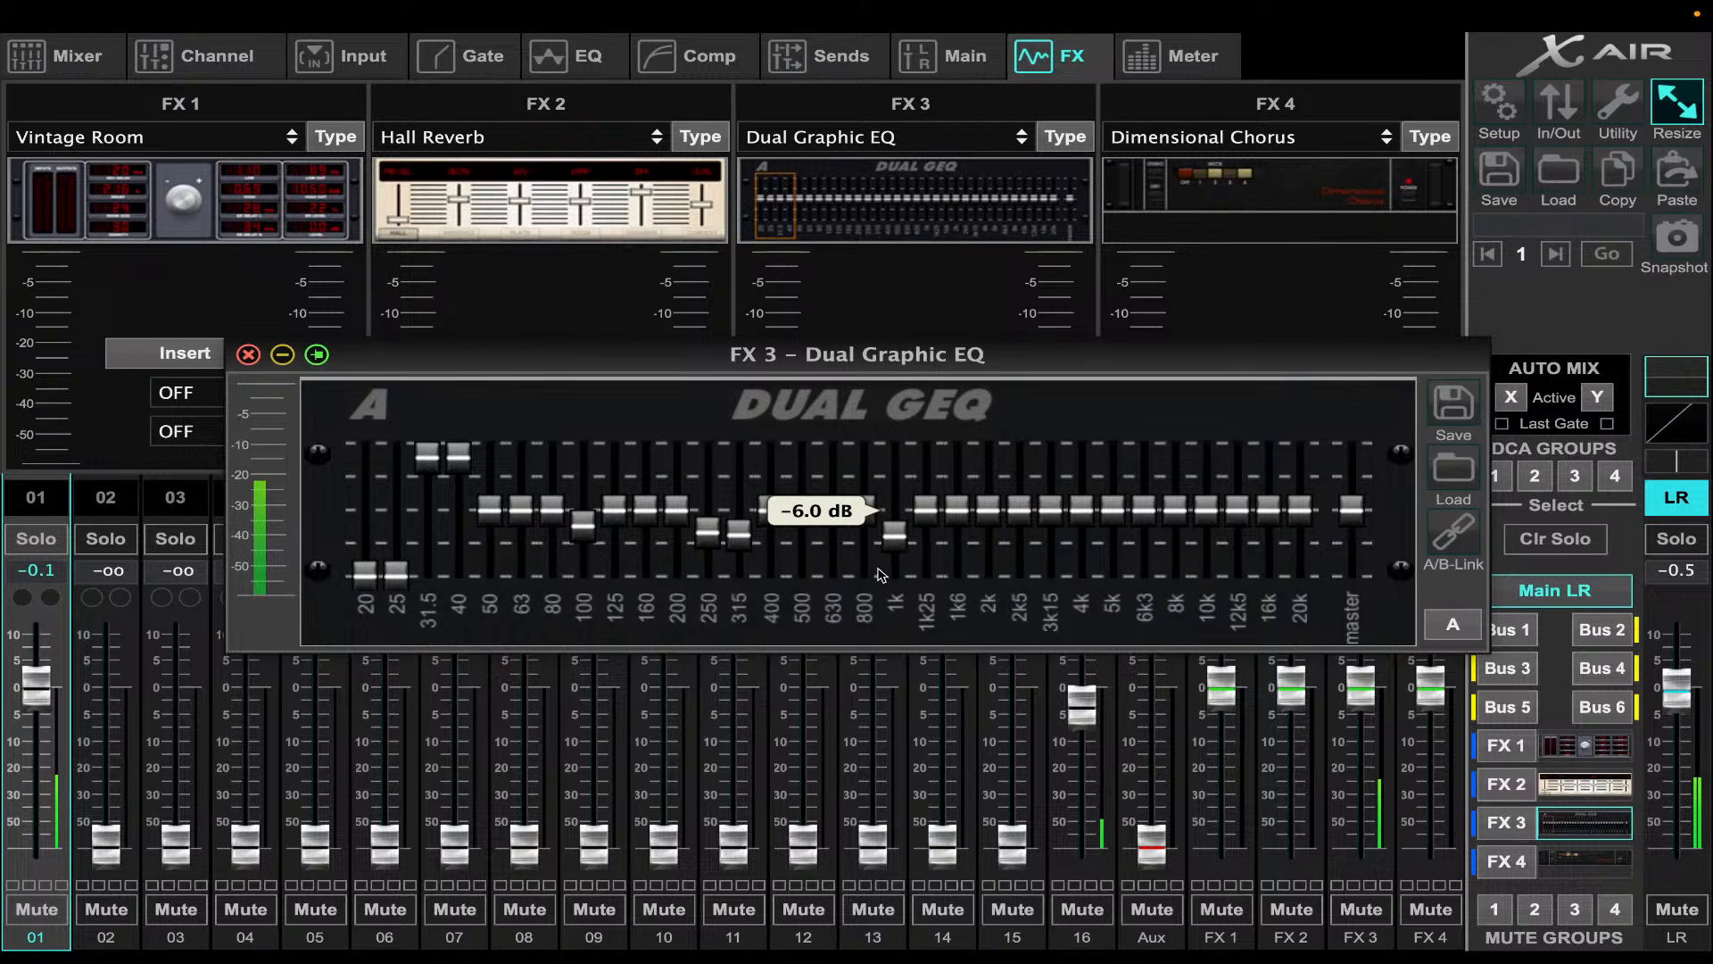
drag(926, 511, 928, 579)
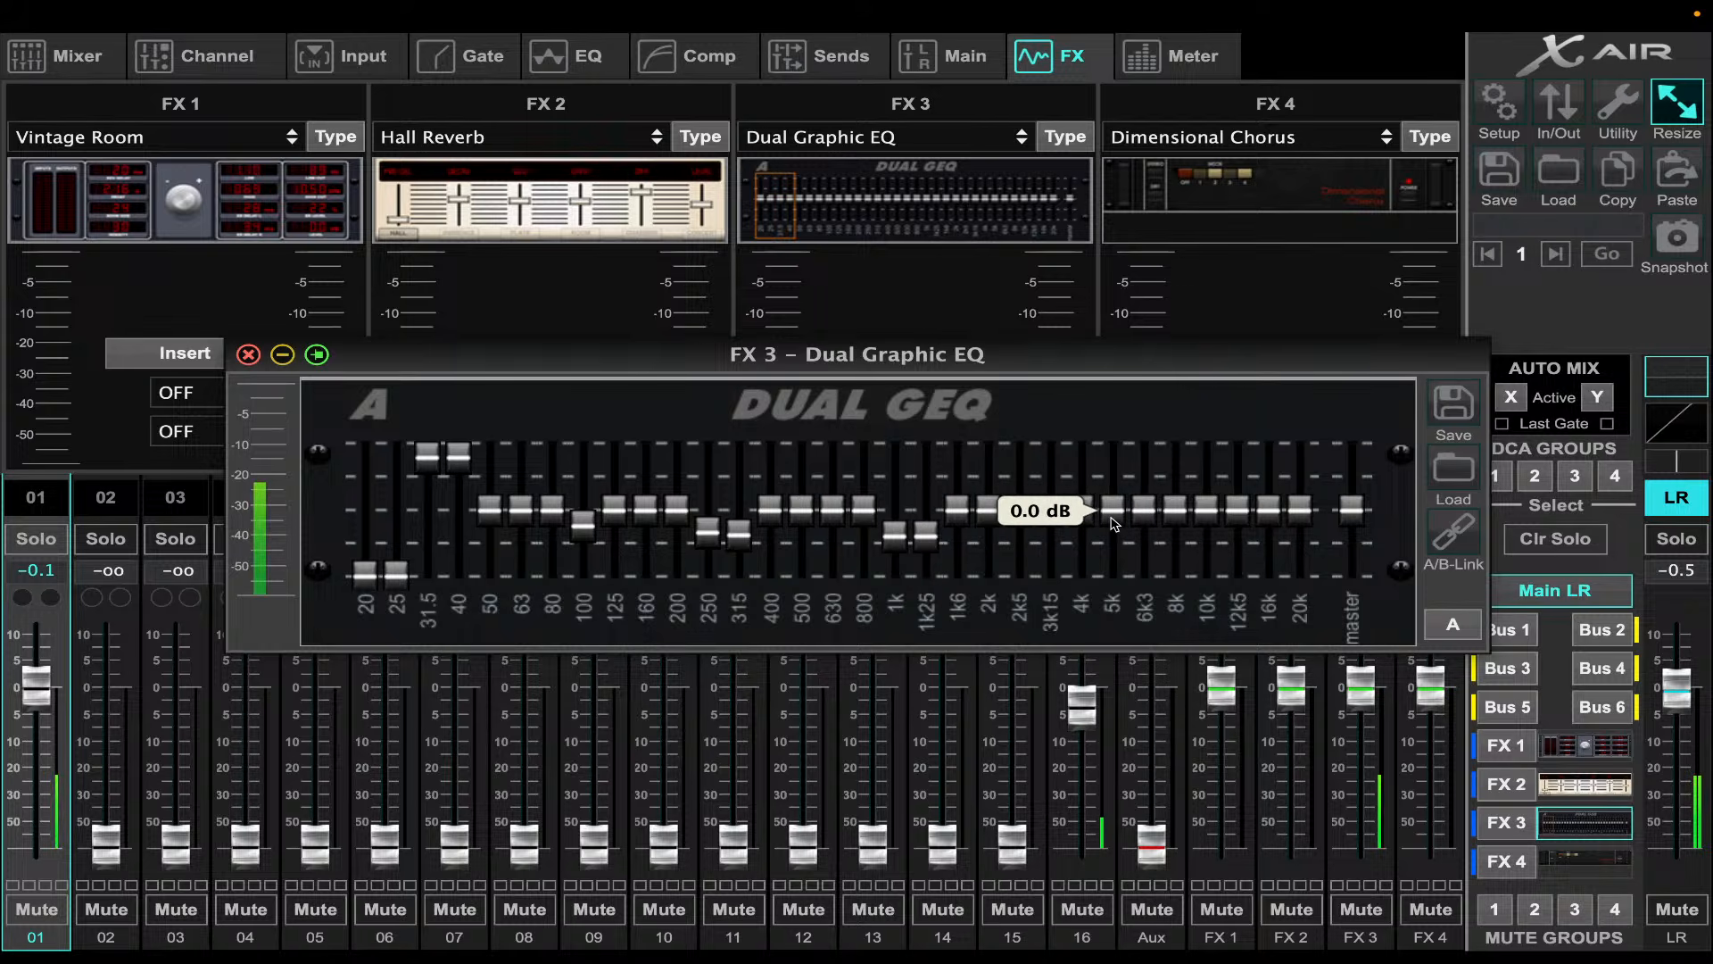
drag(941, 546, 939, 493)
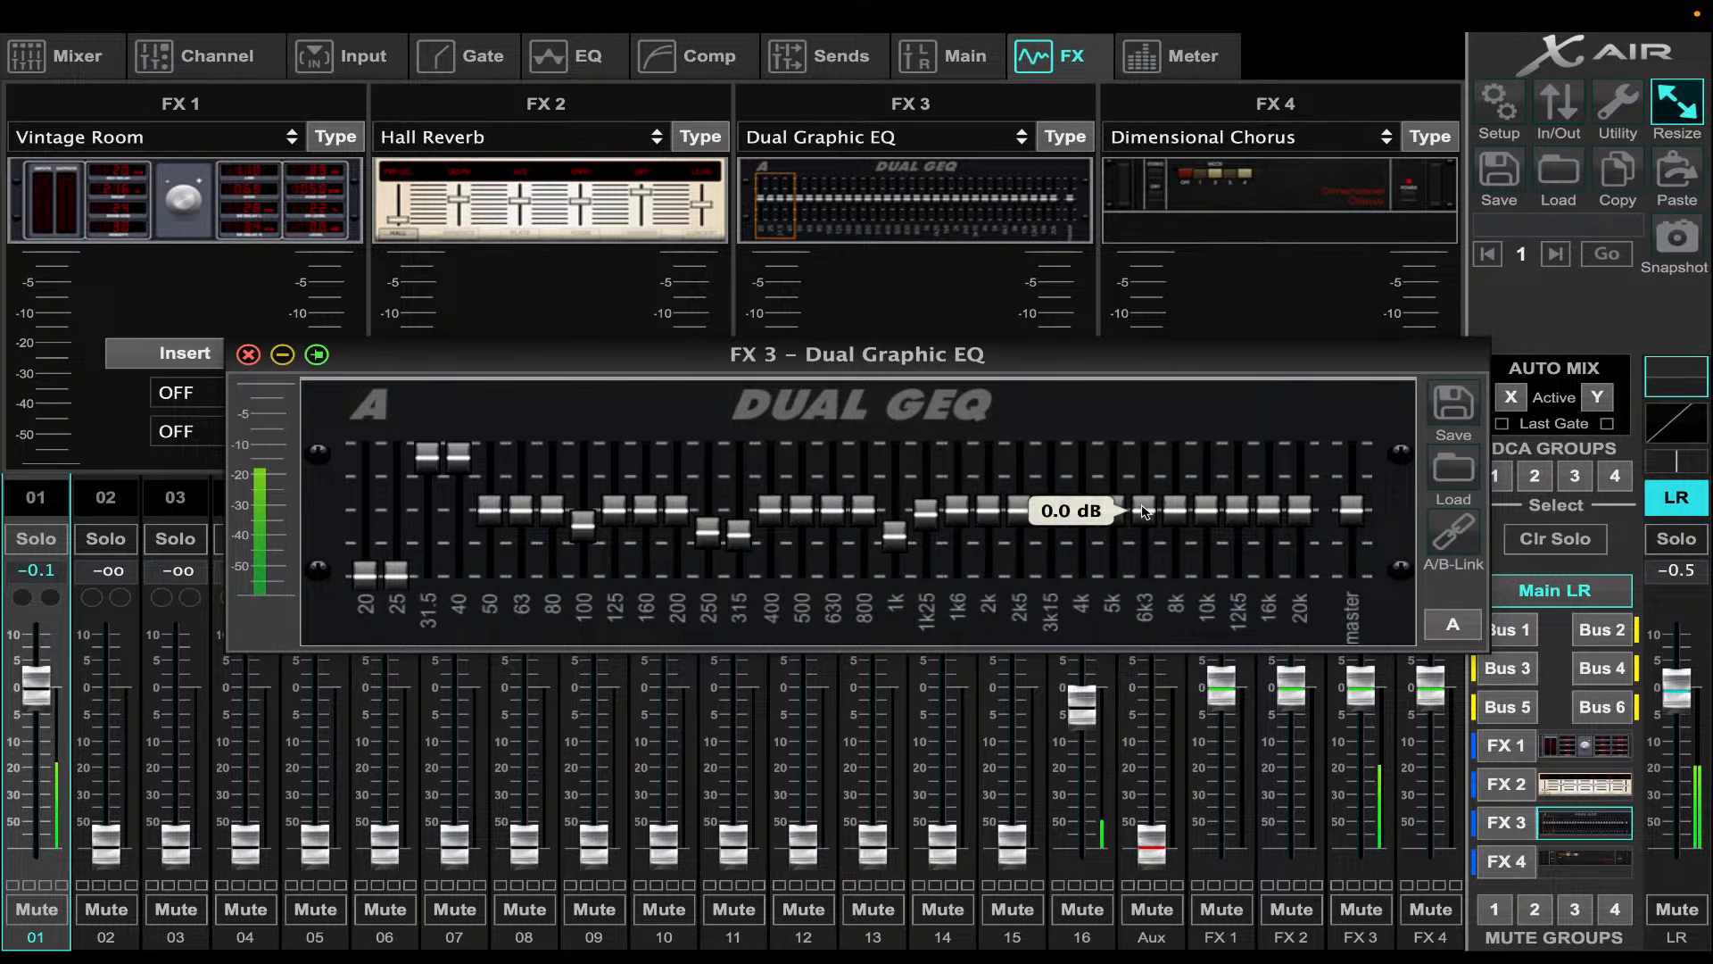
- Boost the 4k, 5k, 12k5 and 16k bands, cut 20k by 15 dB and close the graphic EQ
drag(1086, 516, 1117, 467)
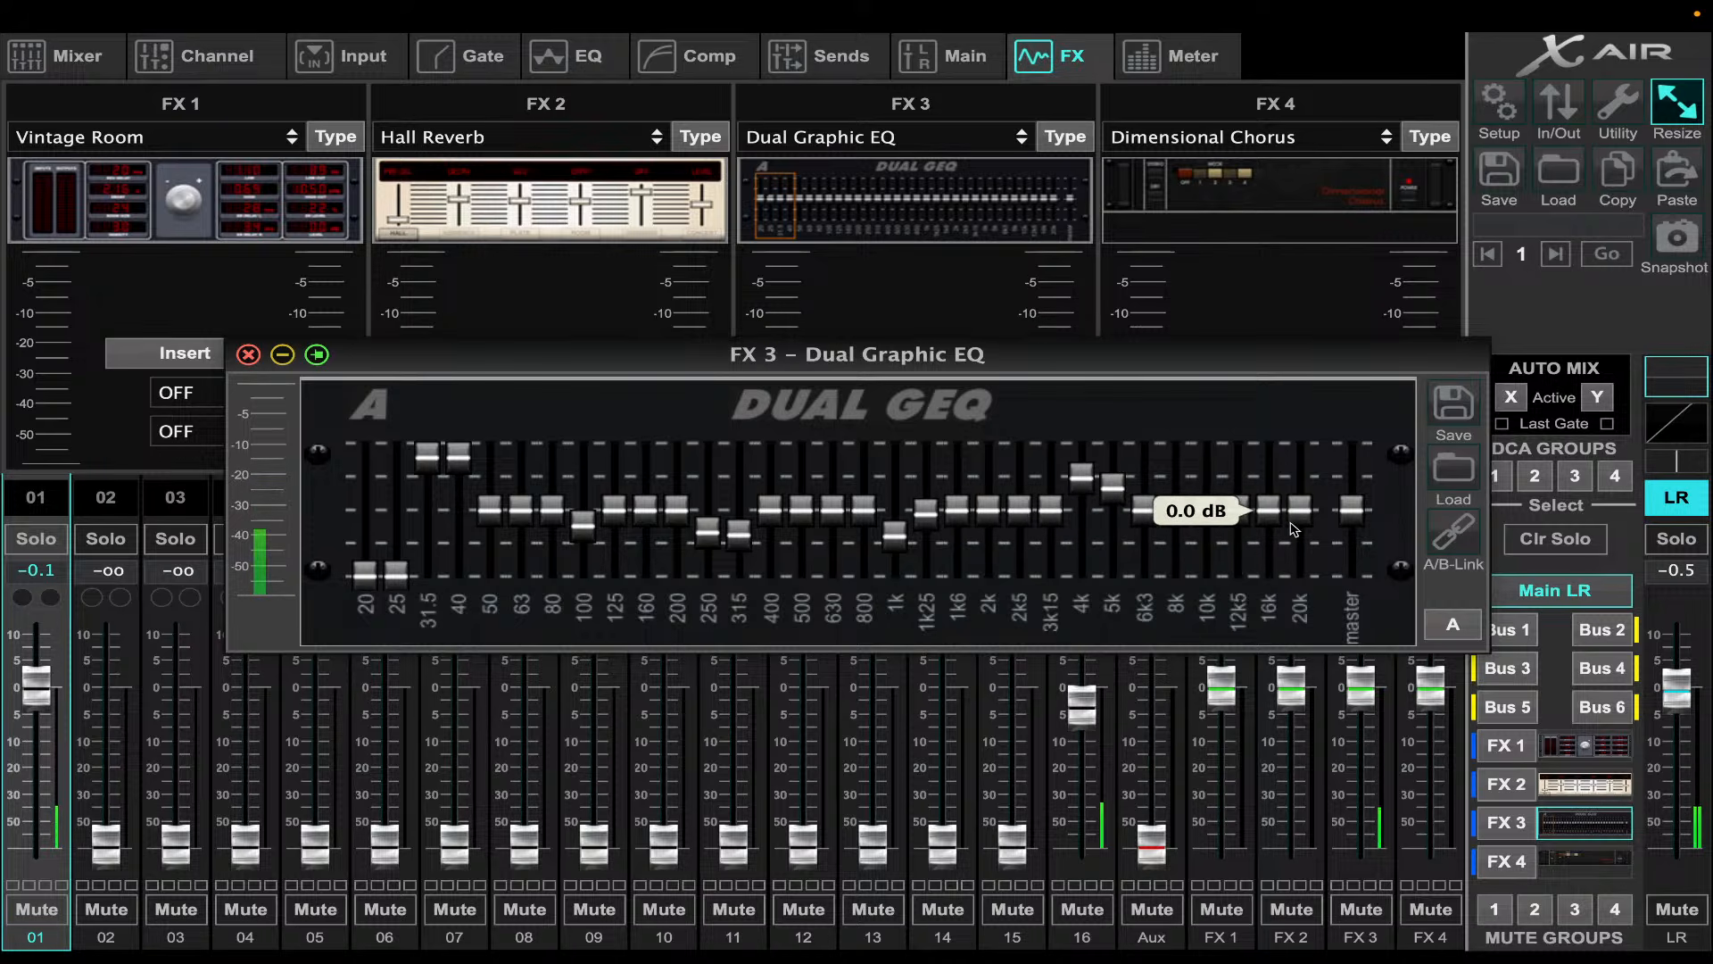
drag(1302, 516, 1325, 789)
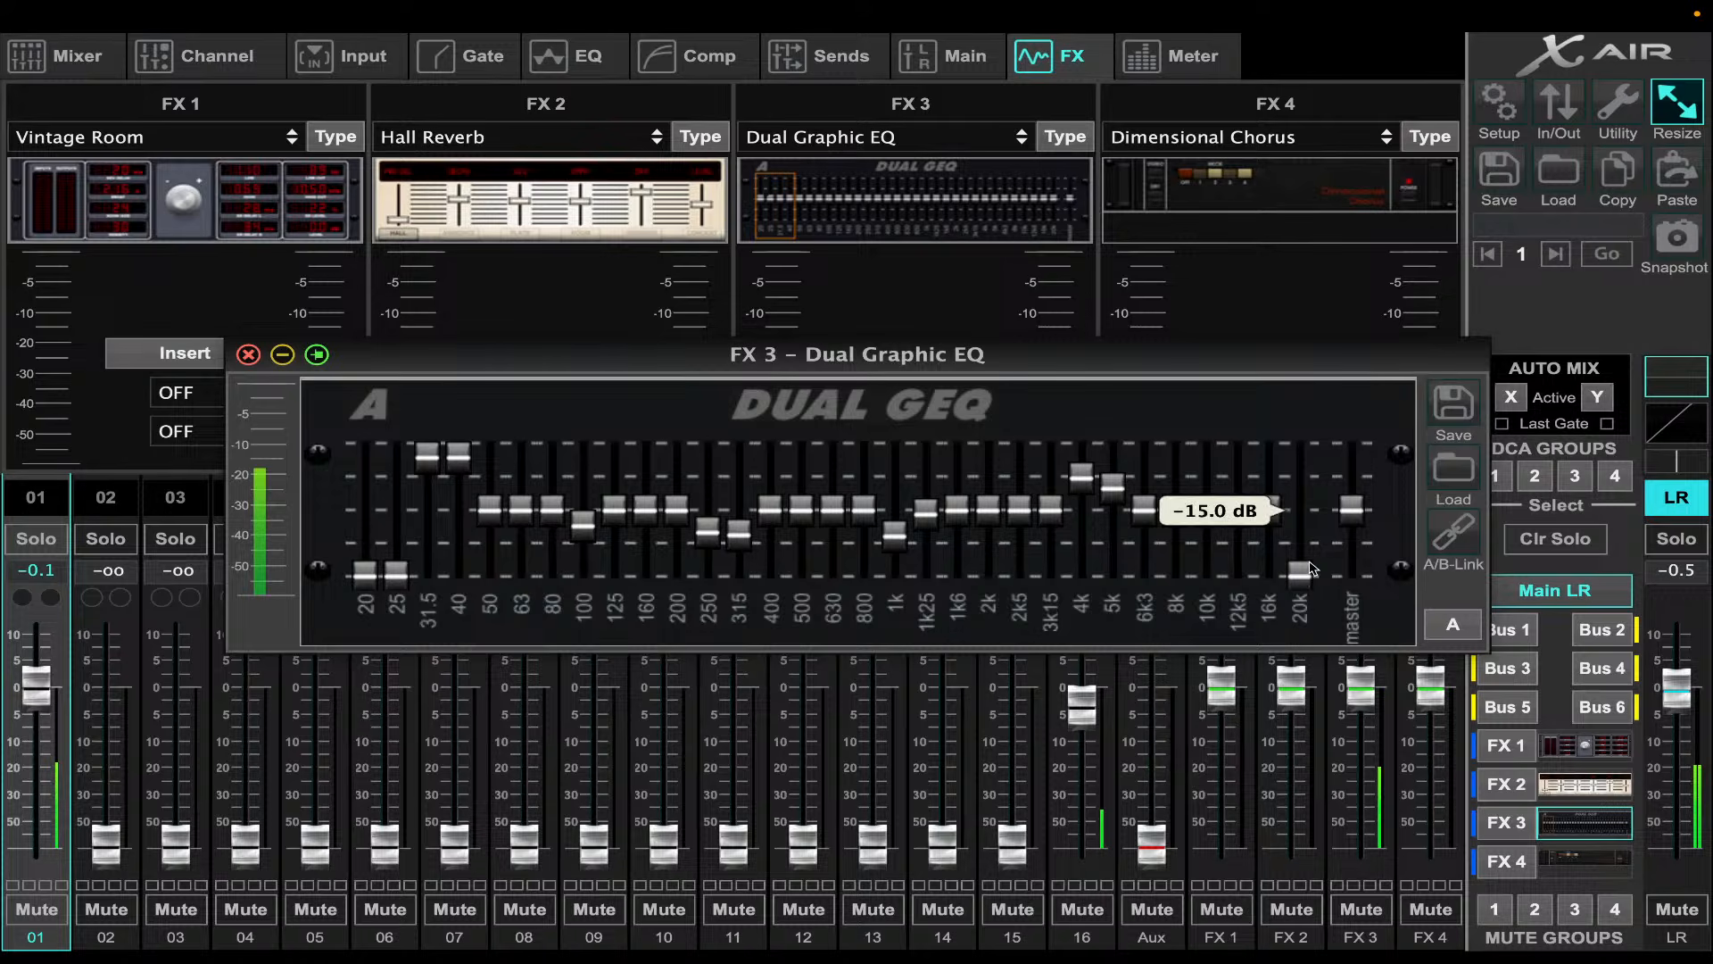
drag(1238, 510, 1249, 422)
mouse_move(1271, 521)
drag(1281, 487, 1286, 439)
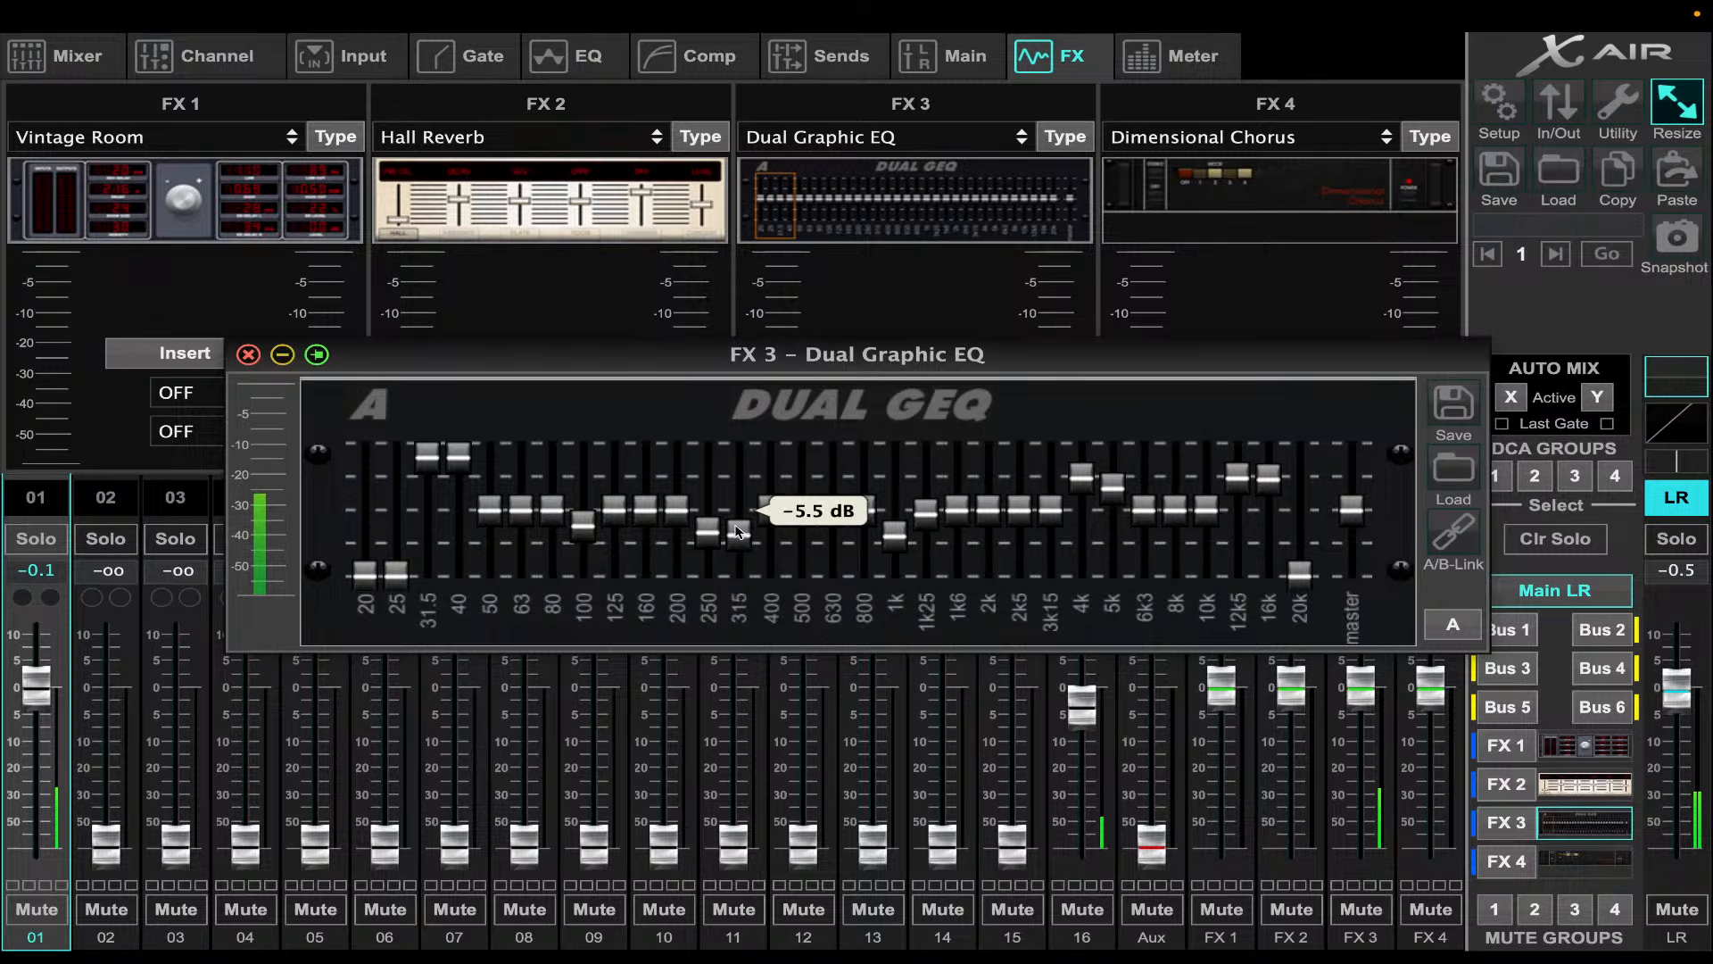
click(248, 354)
- Enable channel 01's noise gate and set its threshold to -28.0 dB
click(593, 69)
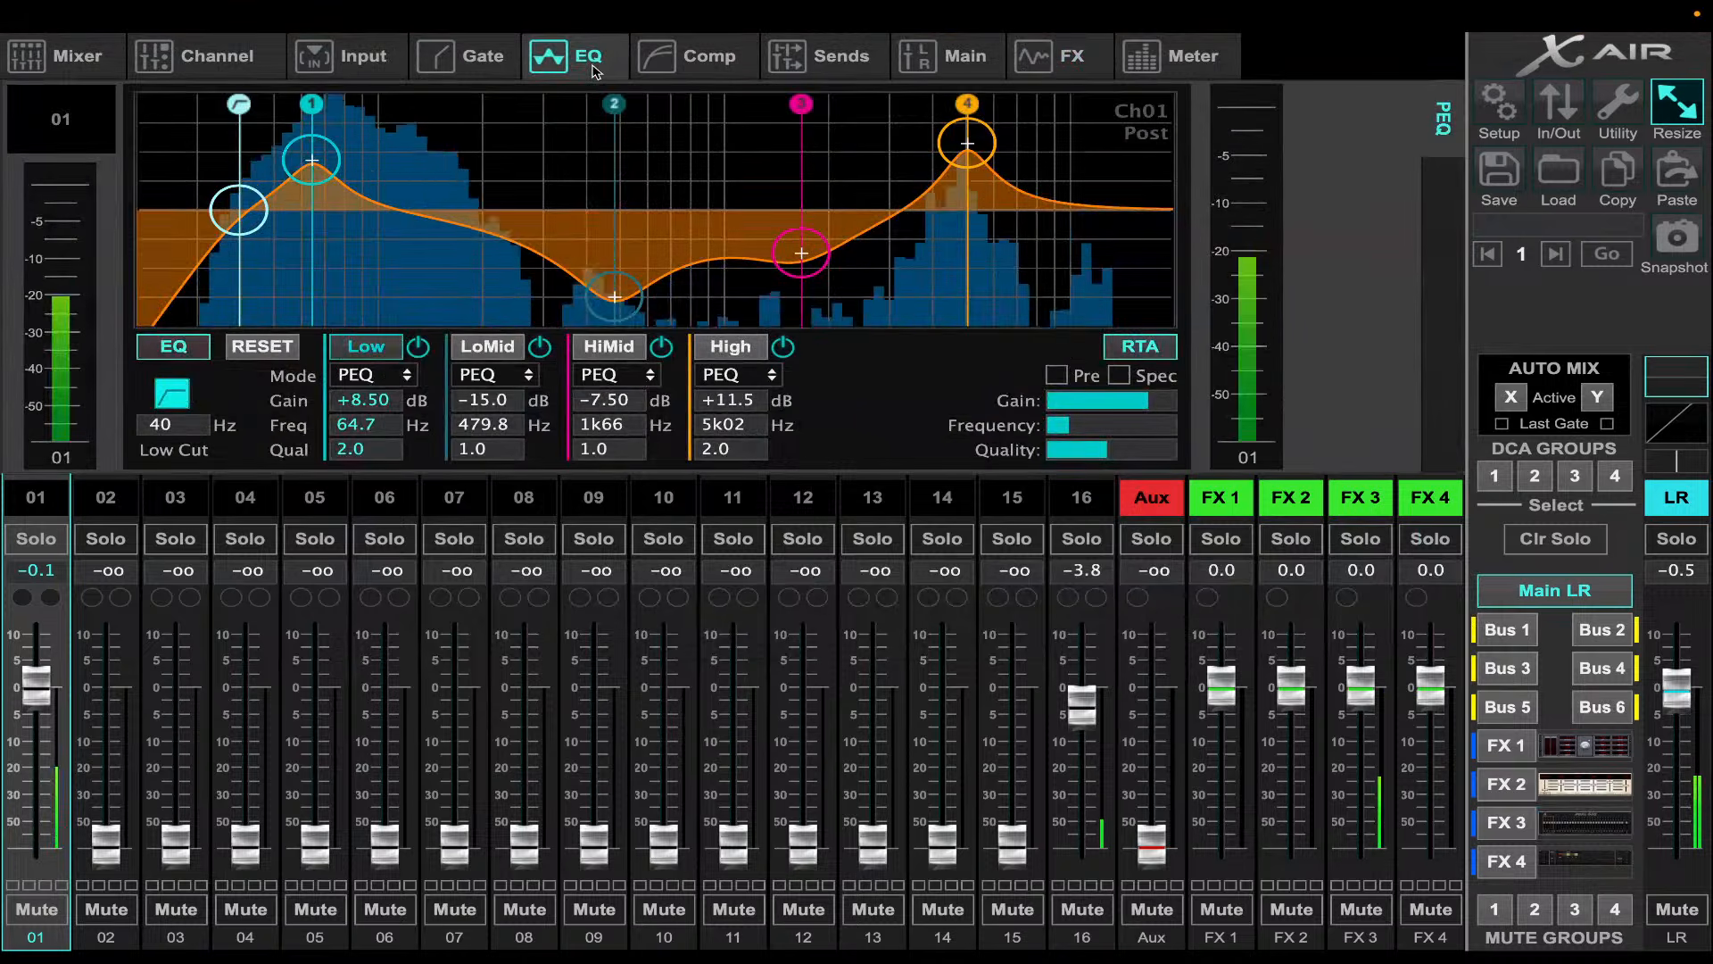
click(477, 55)
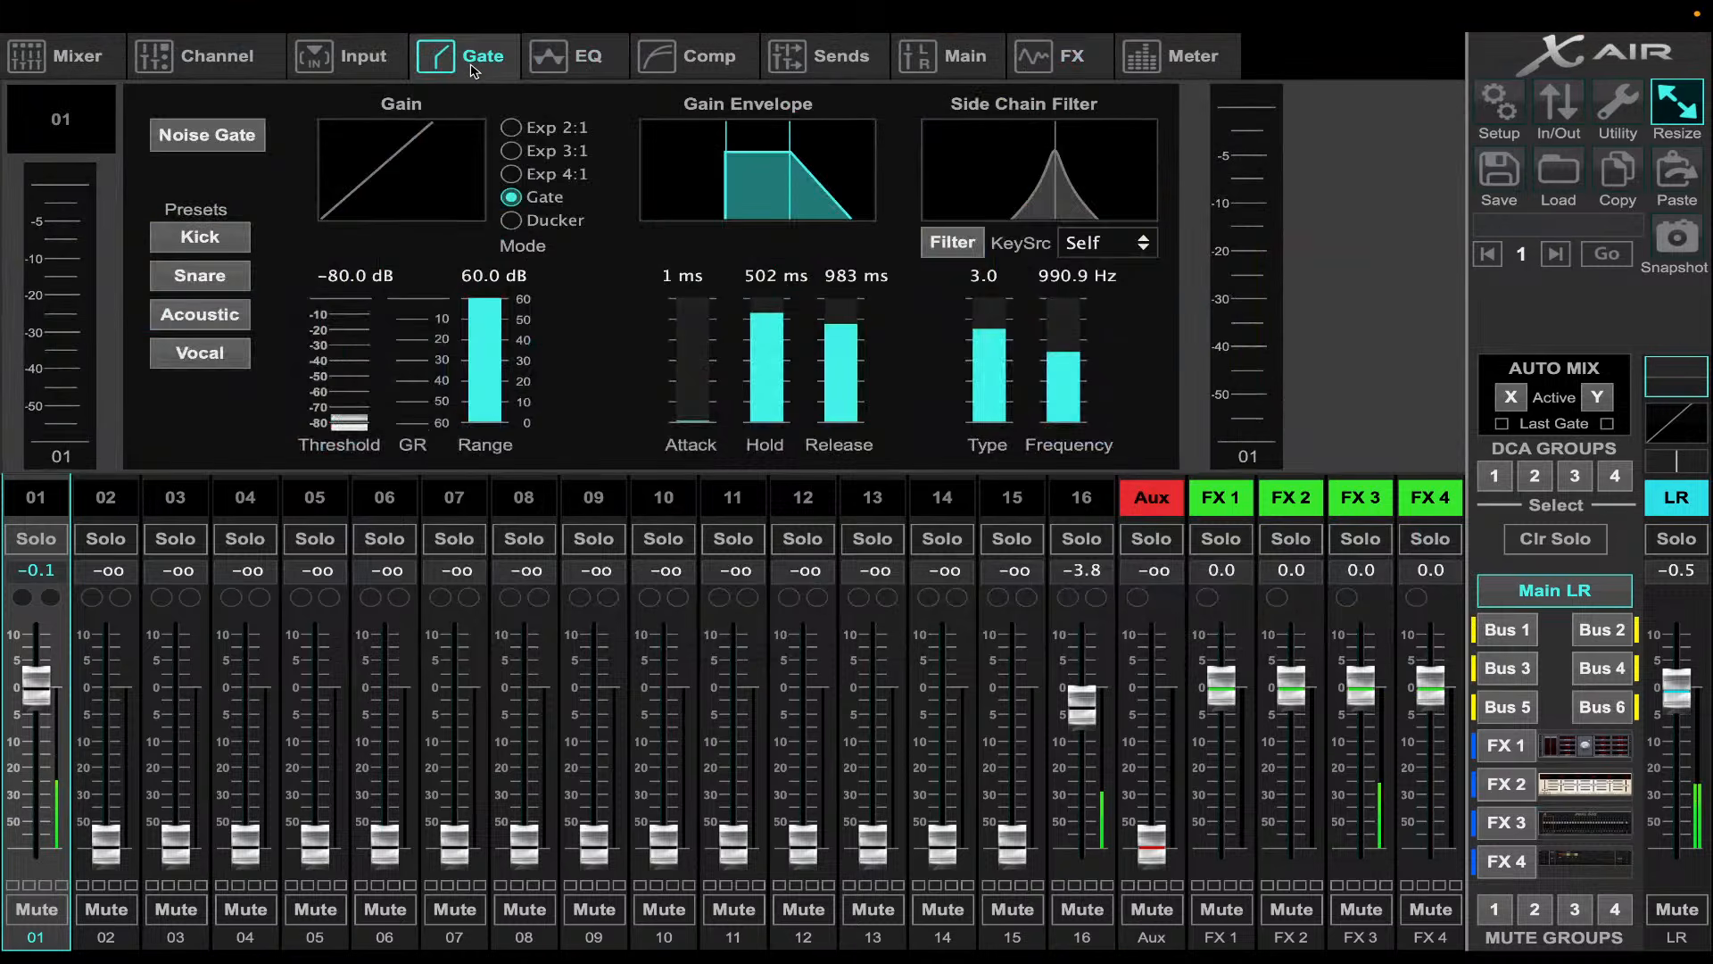
click(214, 138)
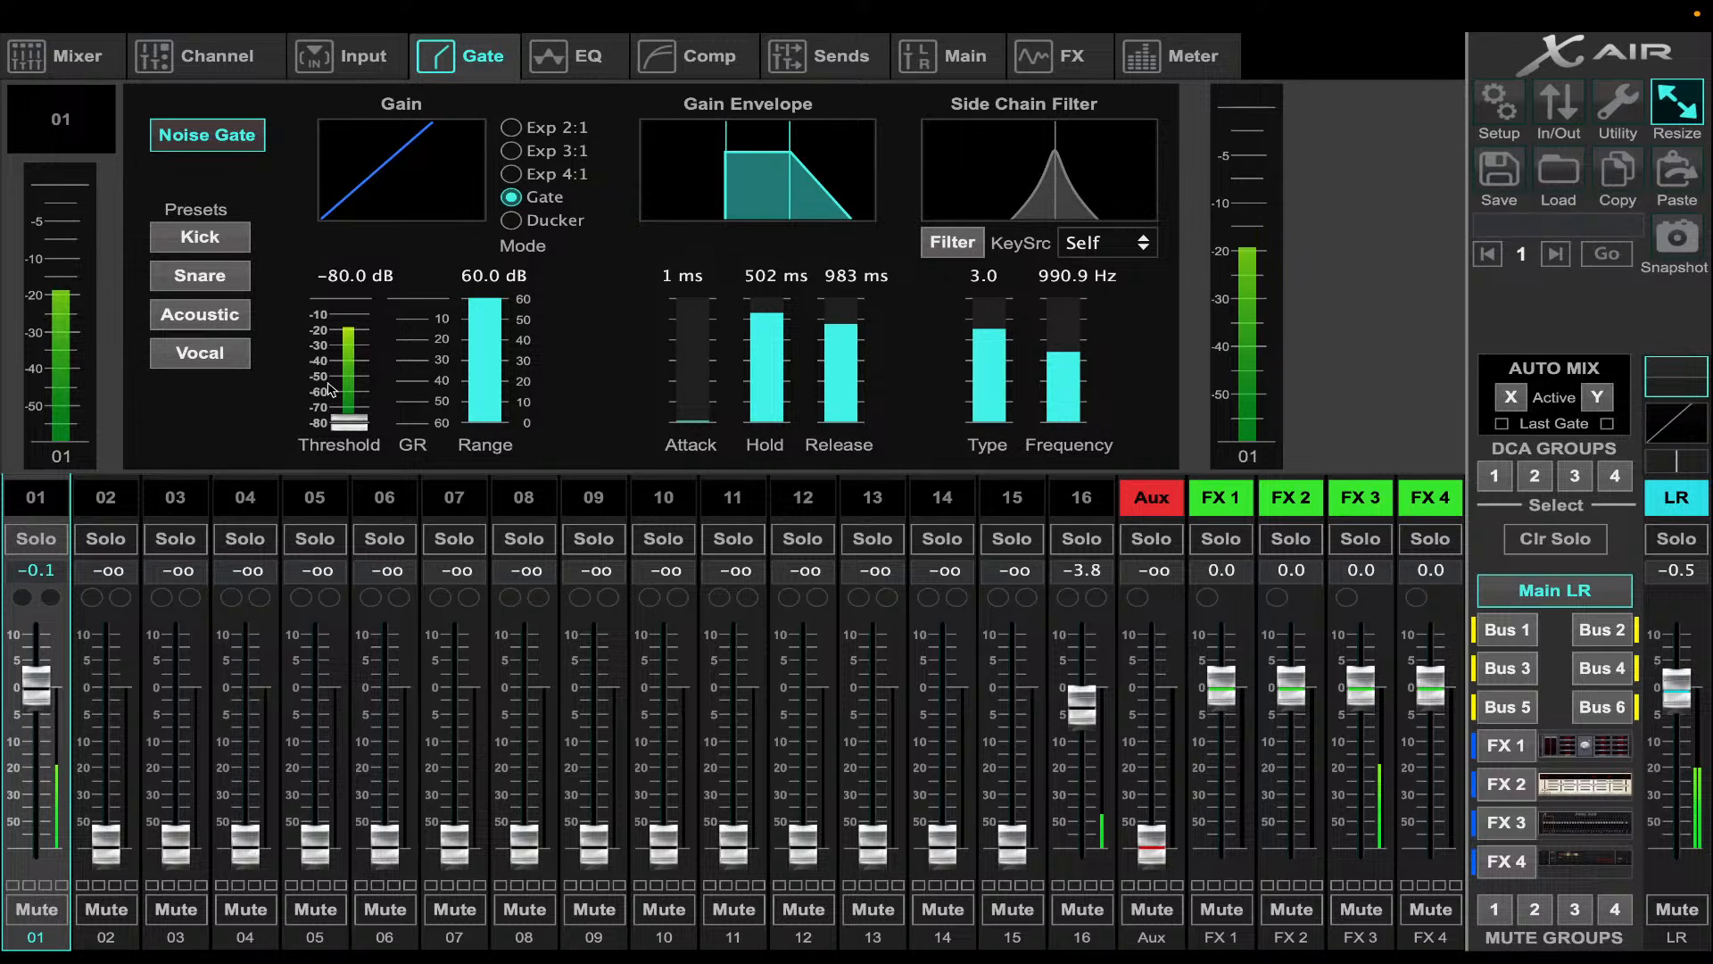
drag(350, 419, 373, 215)
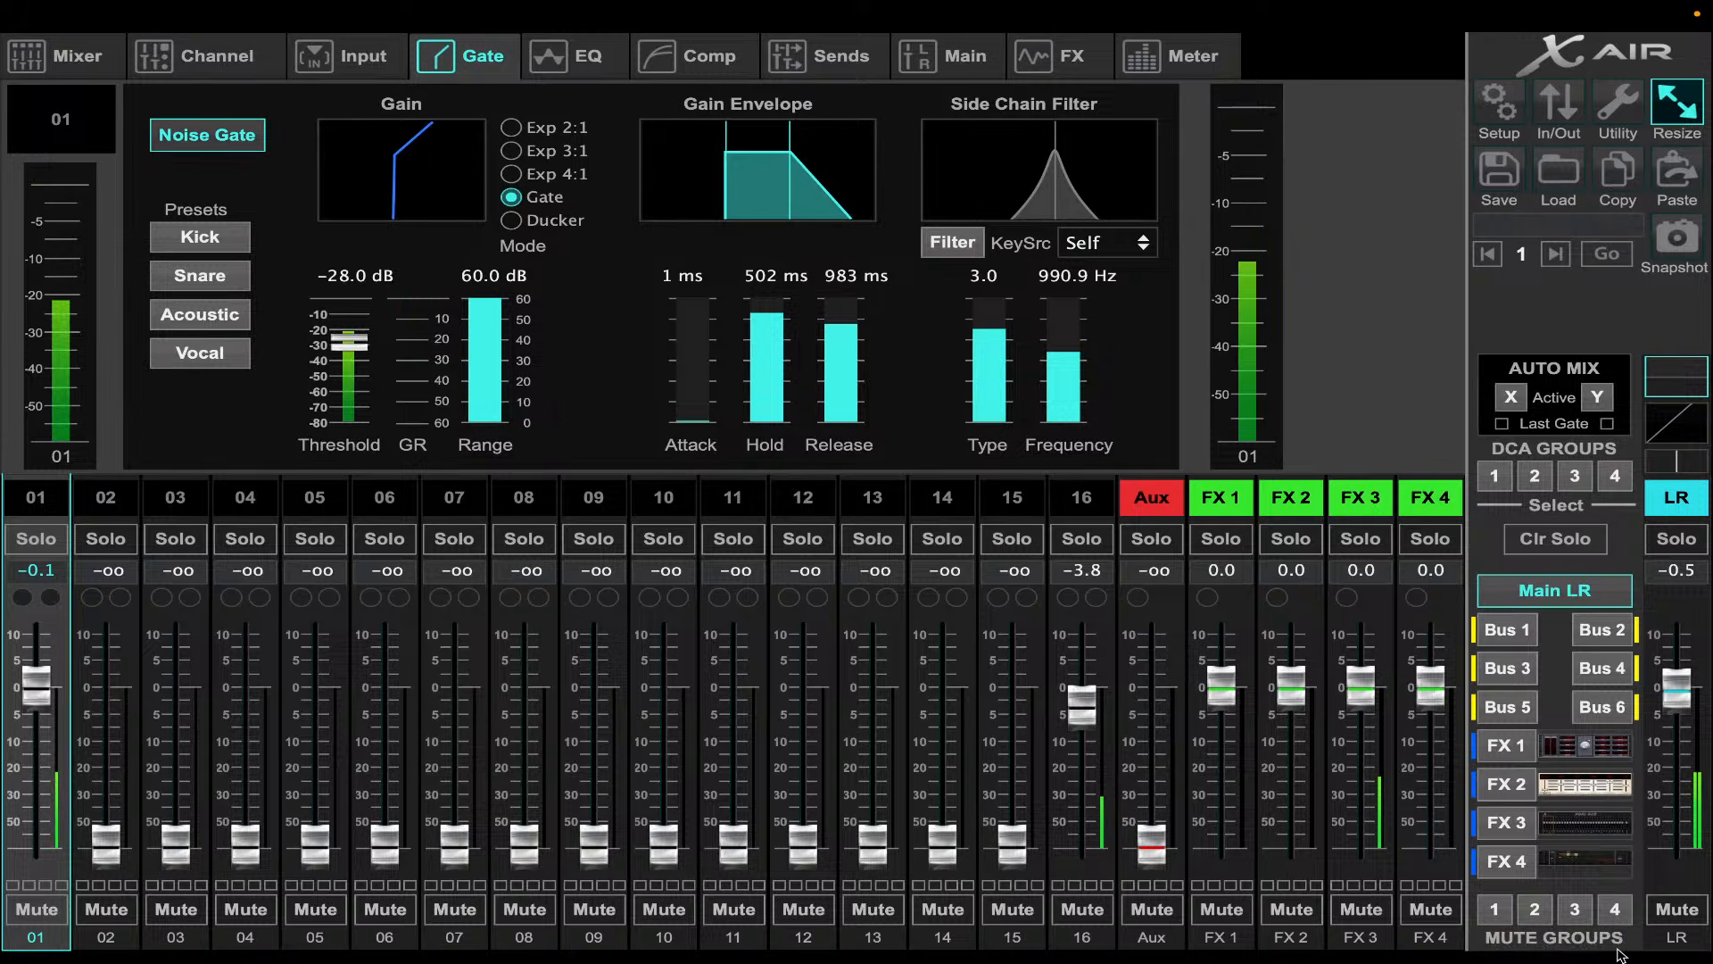
- Switch to Cubase and shorten the playback loop to run from bar 5 to bar 9
mouse_move(1405, 953)
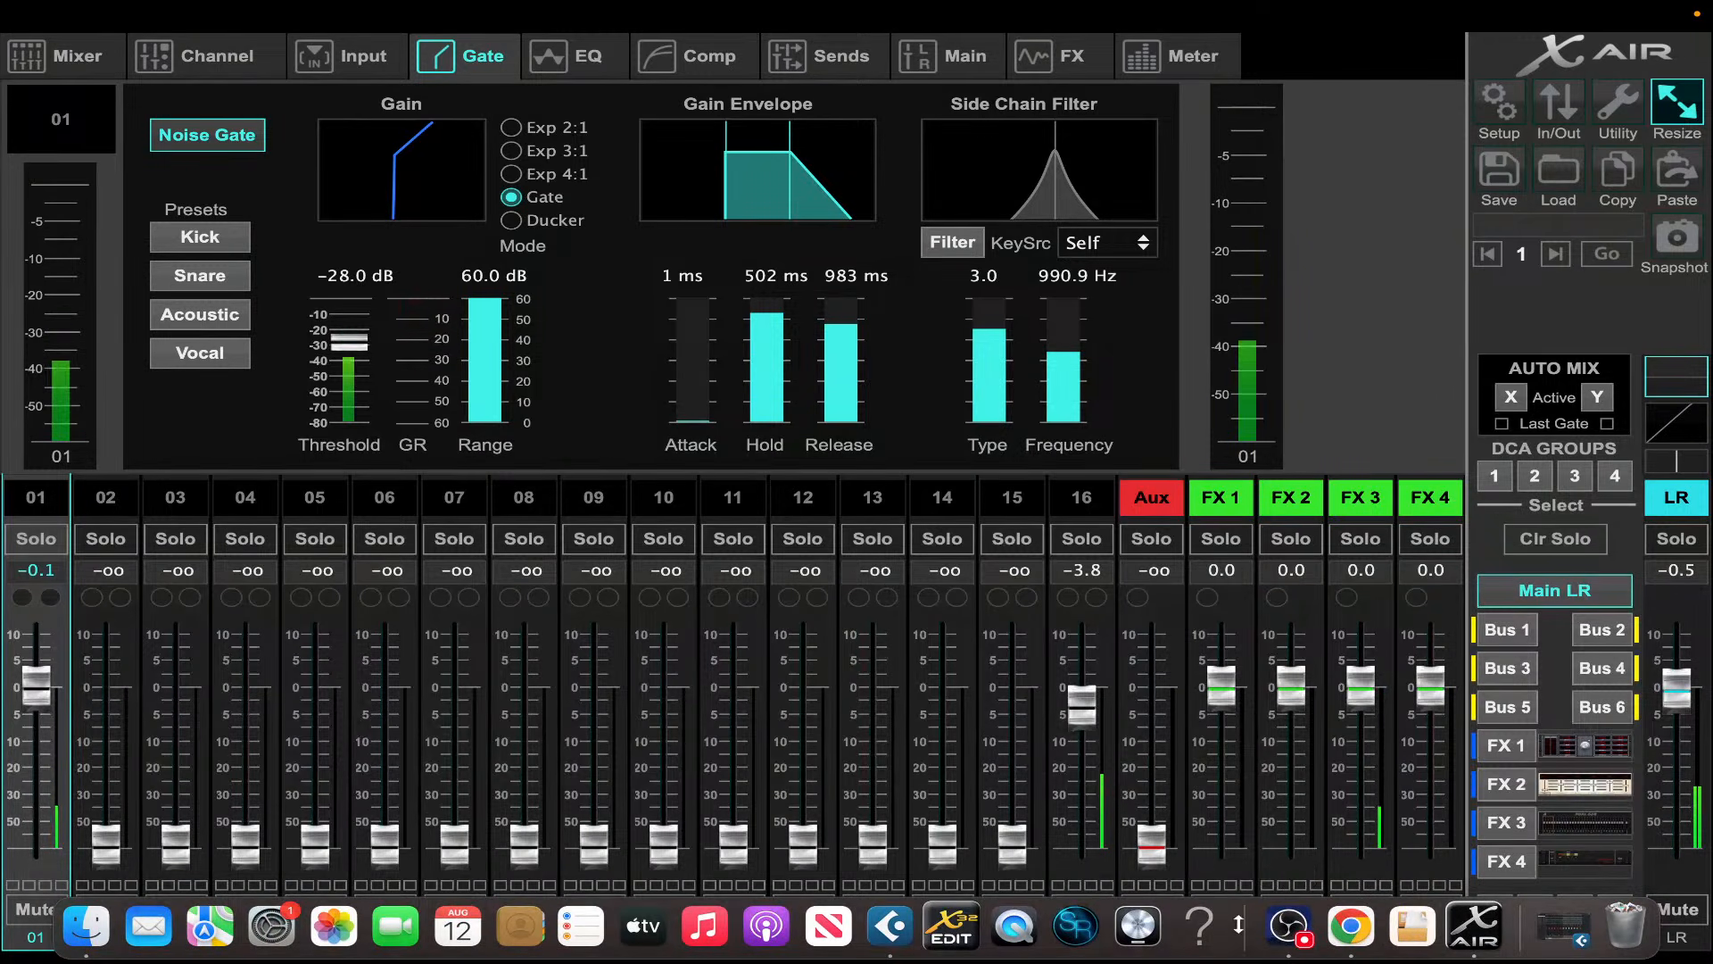
click(907, 933)
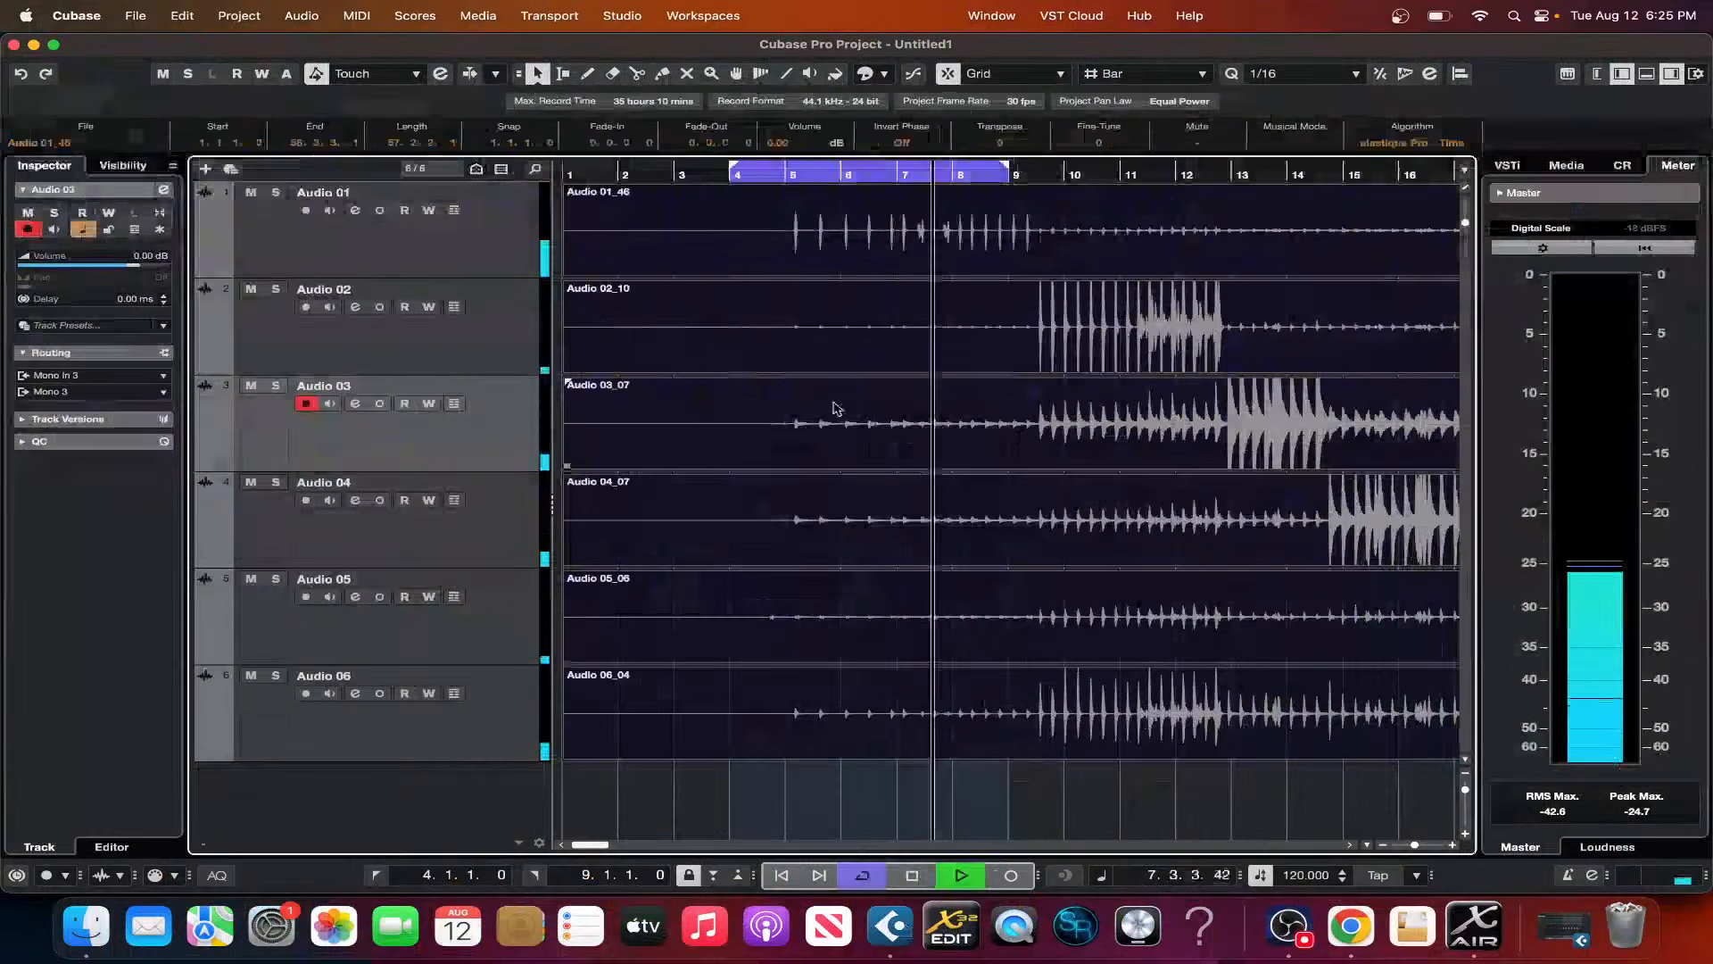
drag(879, 167, 938, 176)
drag(1064, 169, 1023, 182)
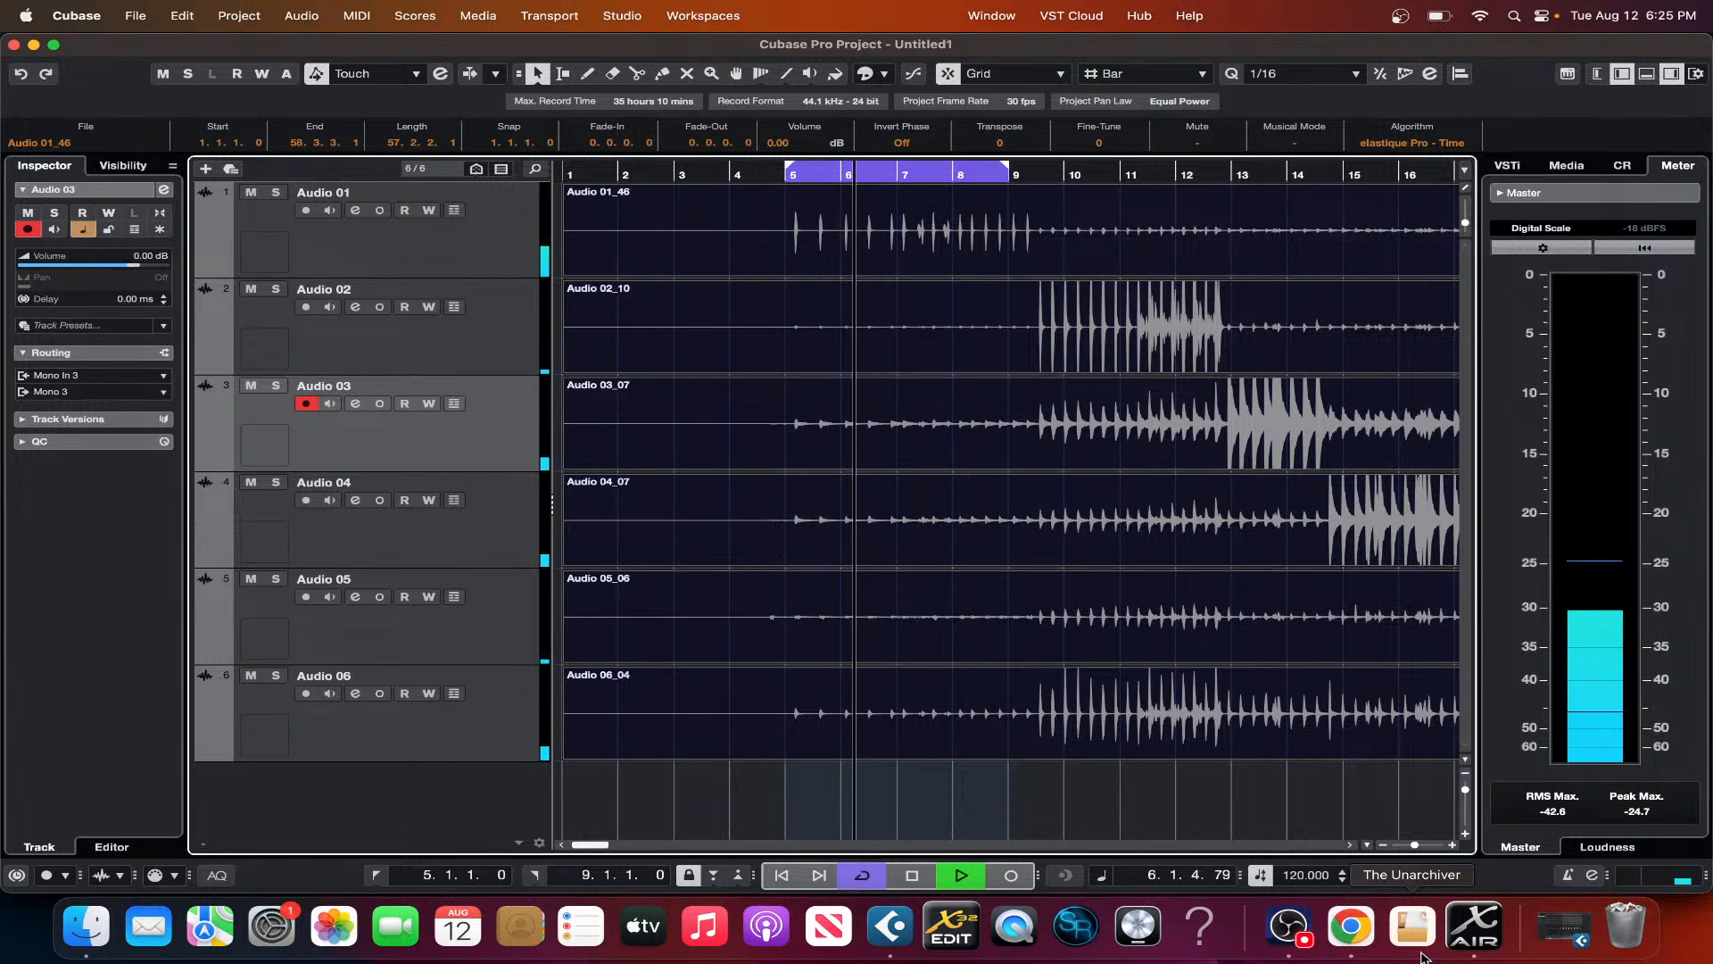
- Return to X AIR Edit and set channel 01's gate attack to 3 ms, hold to 50.2 ms and release to 151 ms
click(1474, 926)
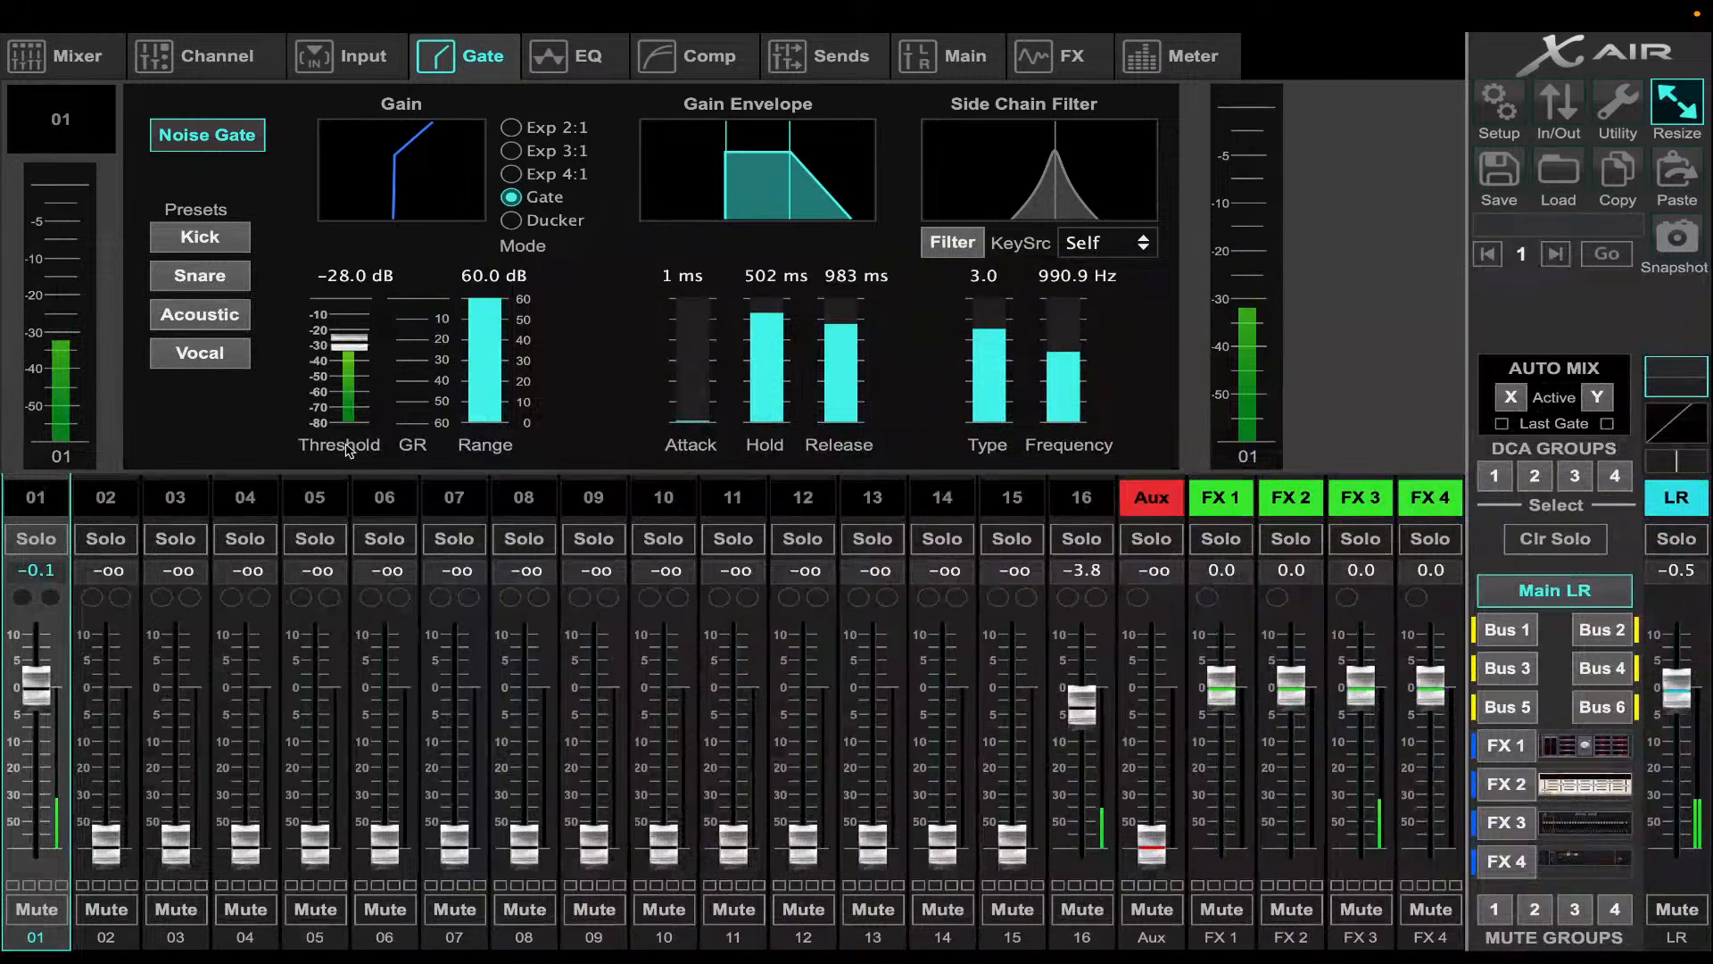
drag(710, 417, 708, 425)
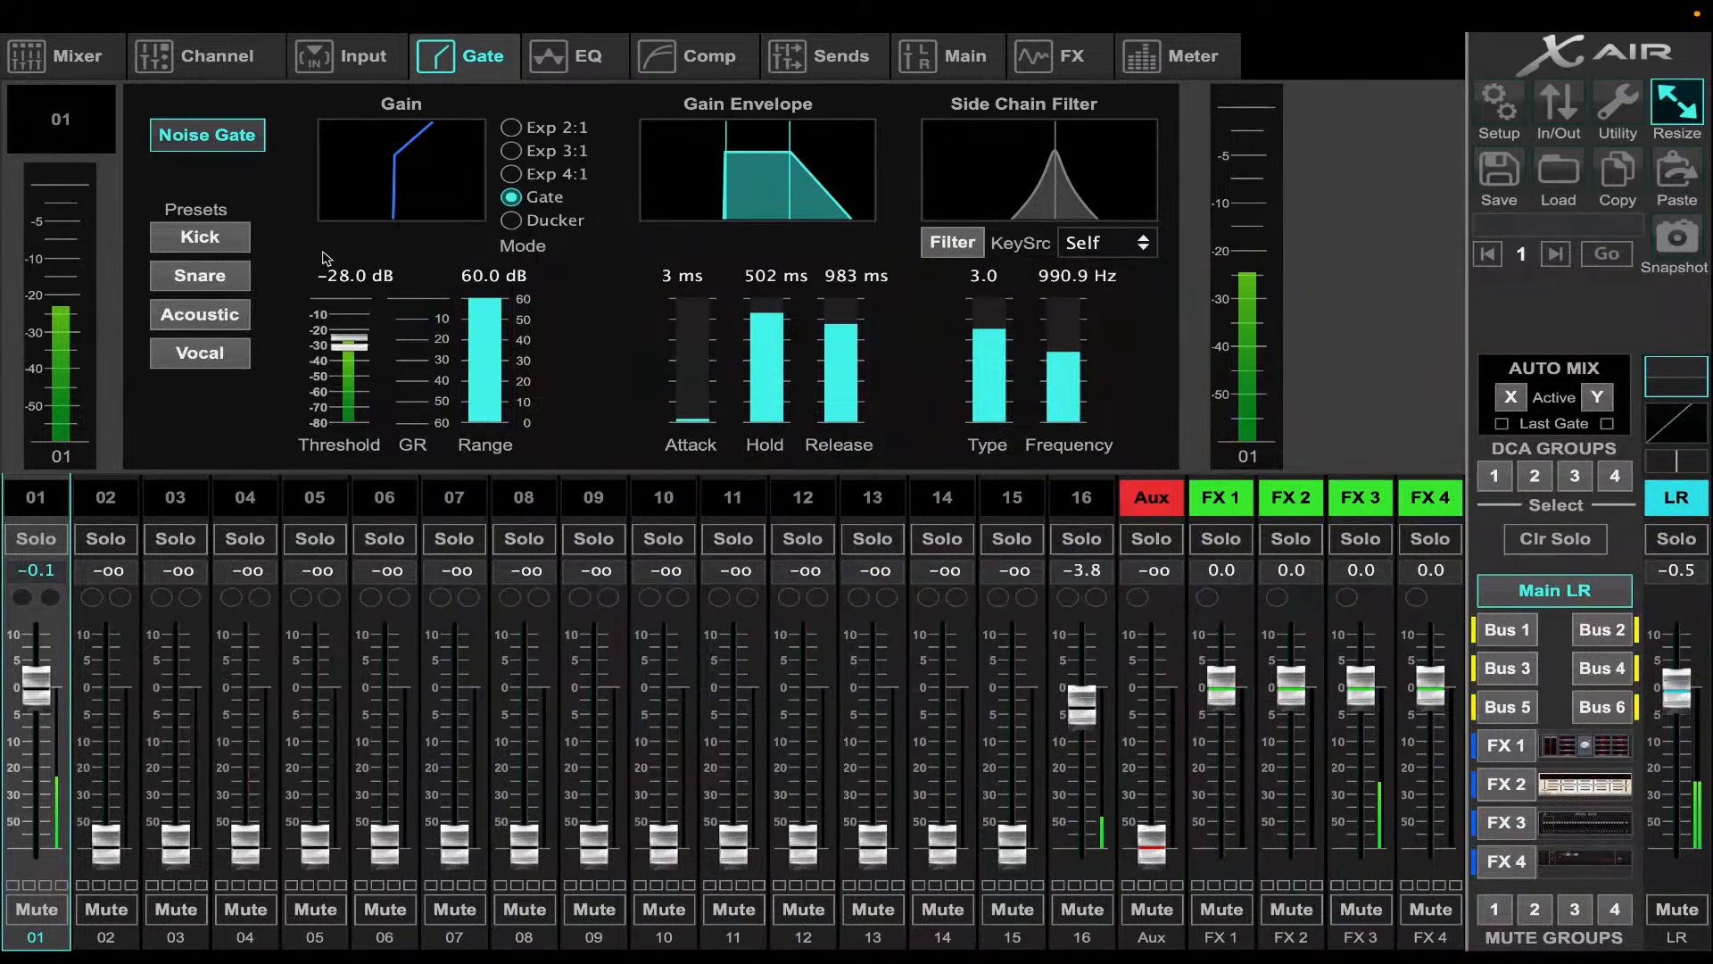
click(768, 317)
drag(767, 317, 838, 422)
click(860, 328)
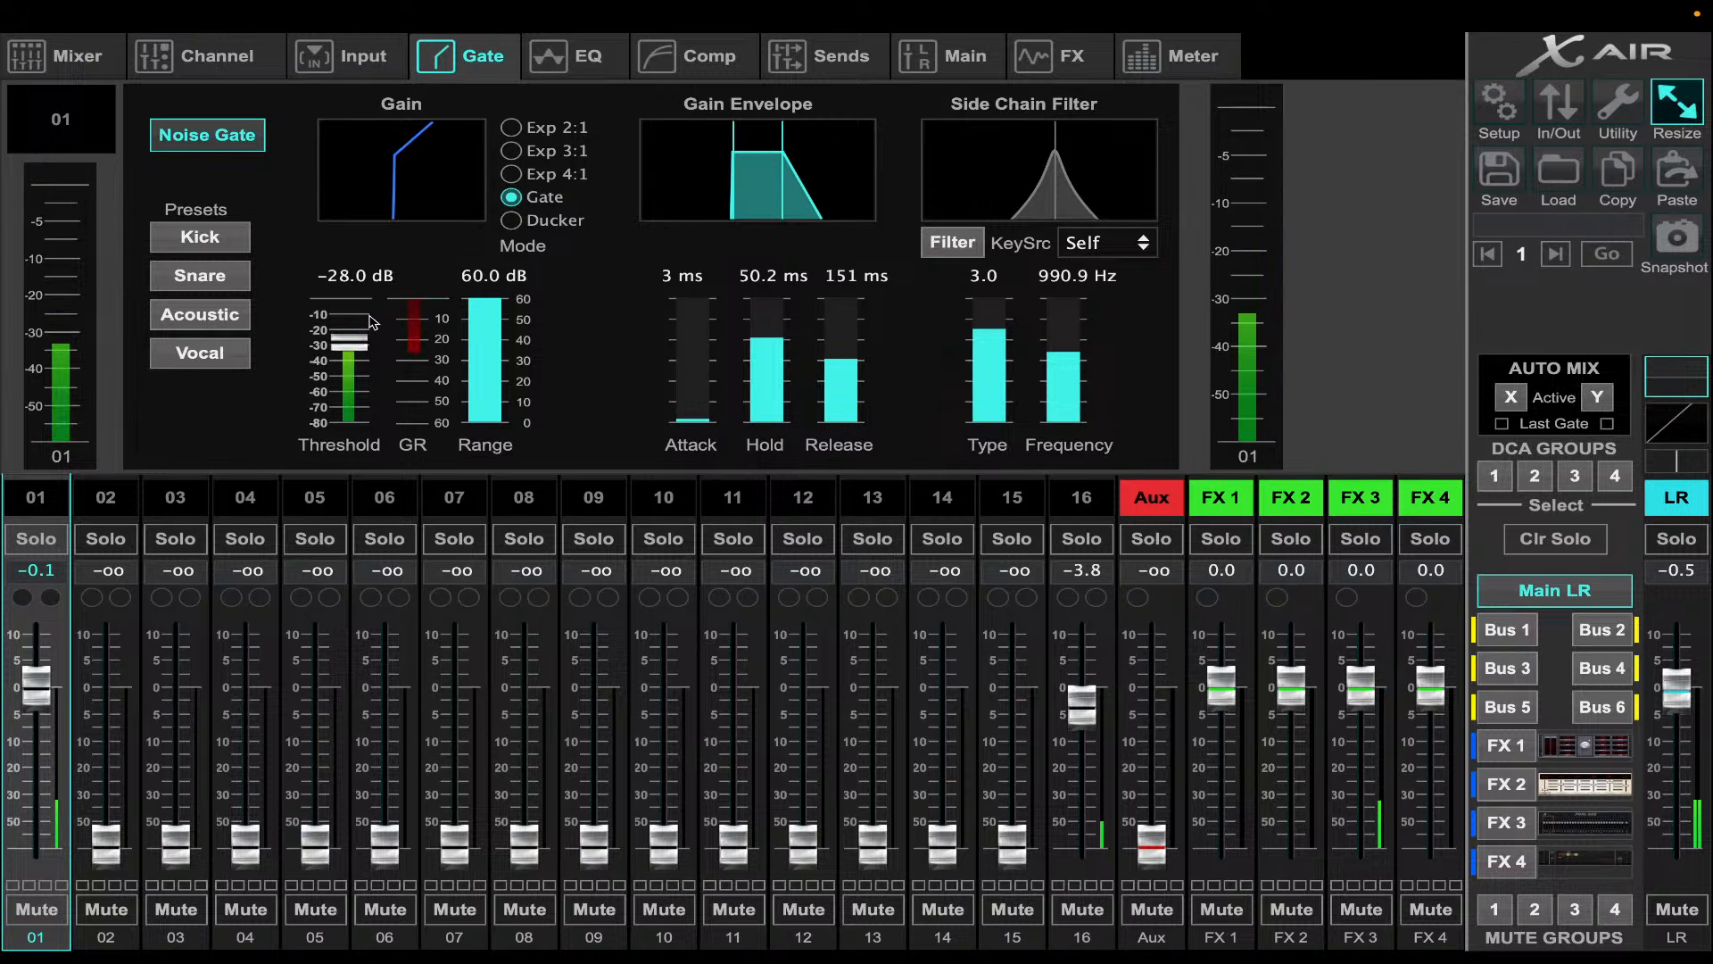
- Enable channel 01's compressor with a threshold of -23.0 dB and a ratio of 2.5
click(702, 60)
click(255, 141)
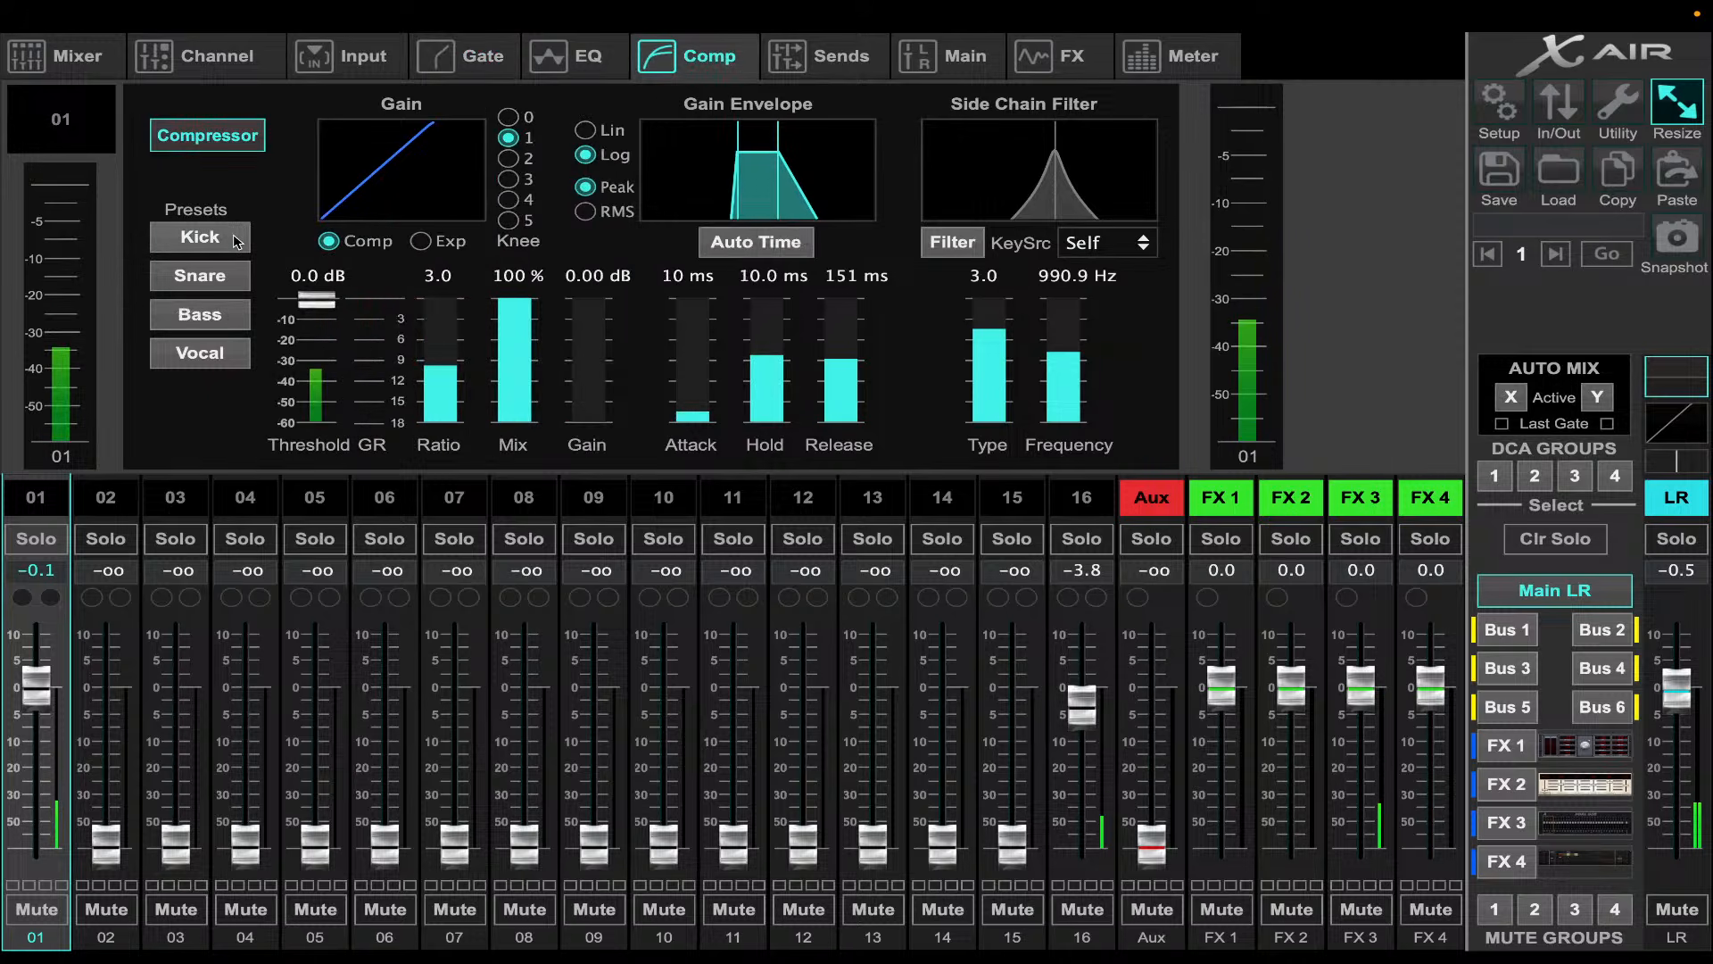
drag(320, 305, 314, 435)
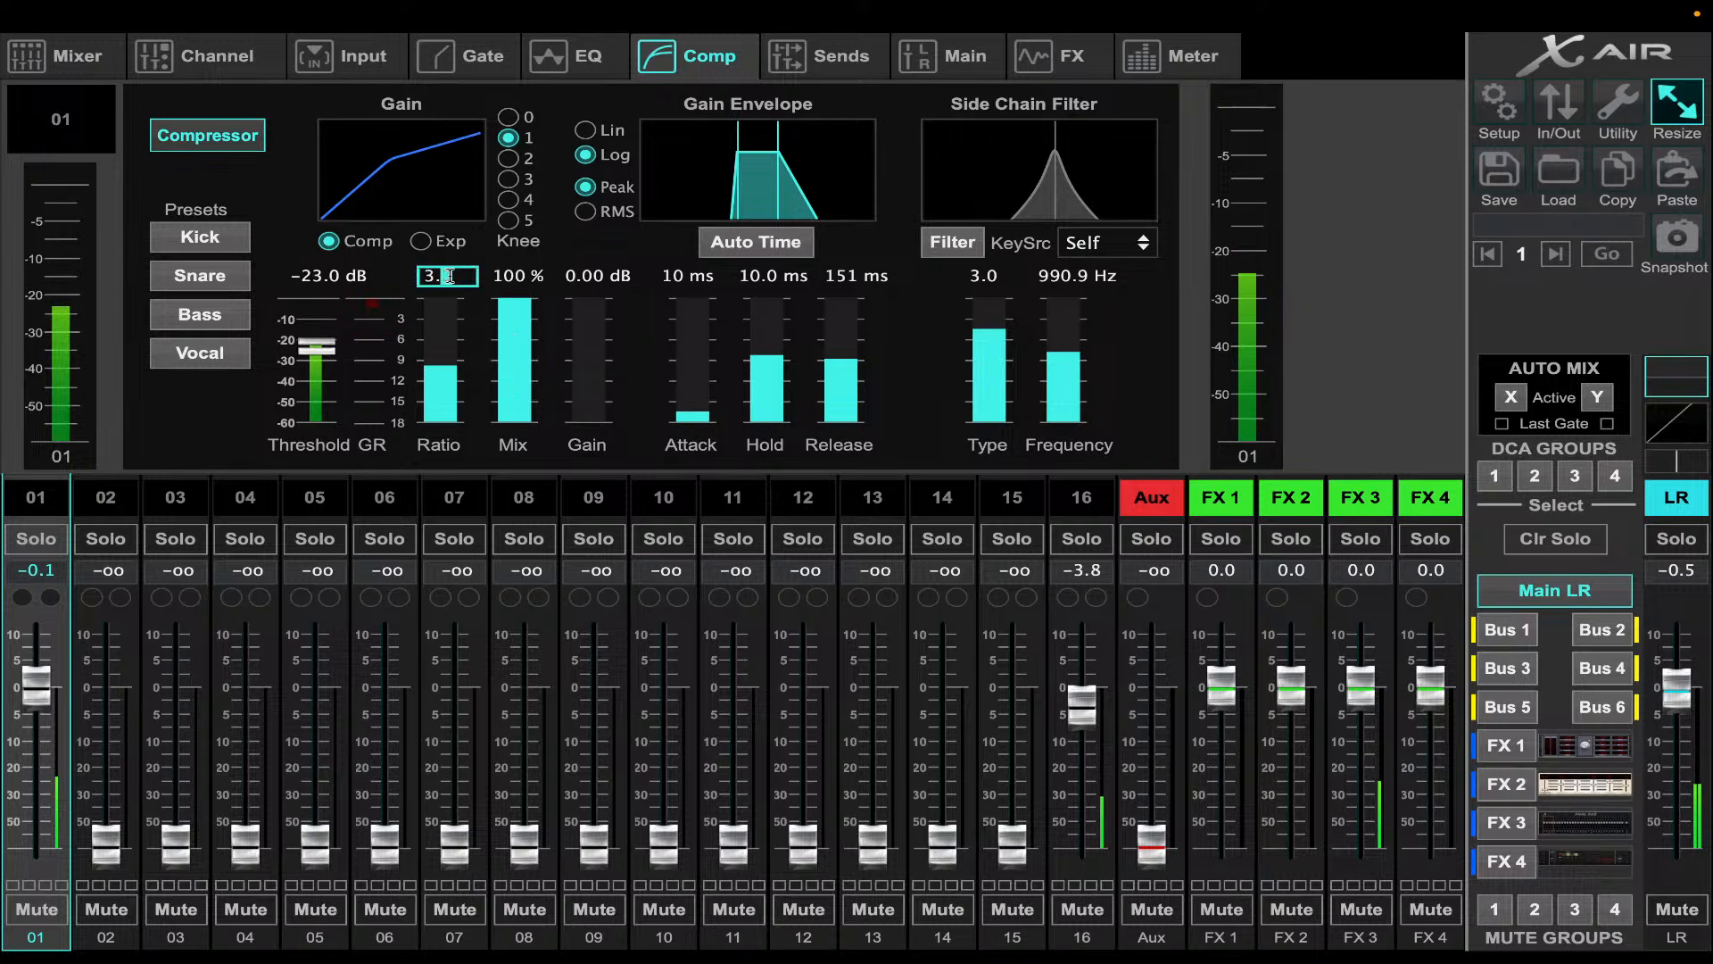
drag(444, 366, 442, 387)
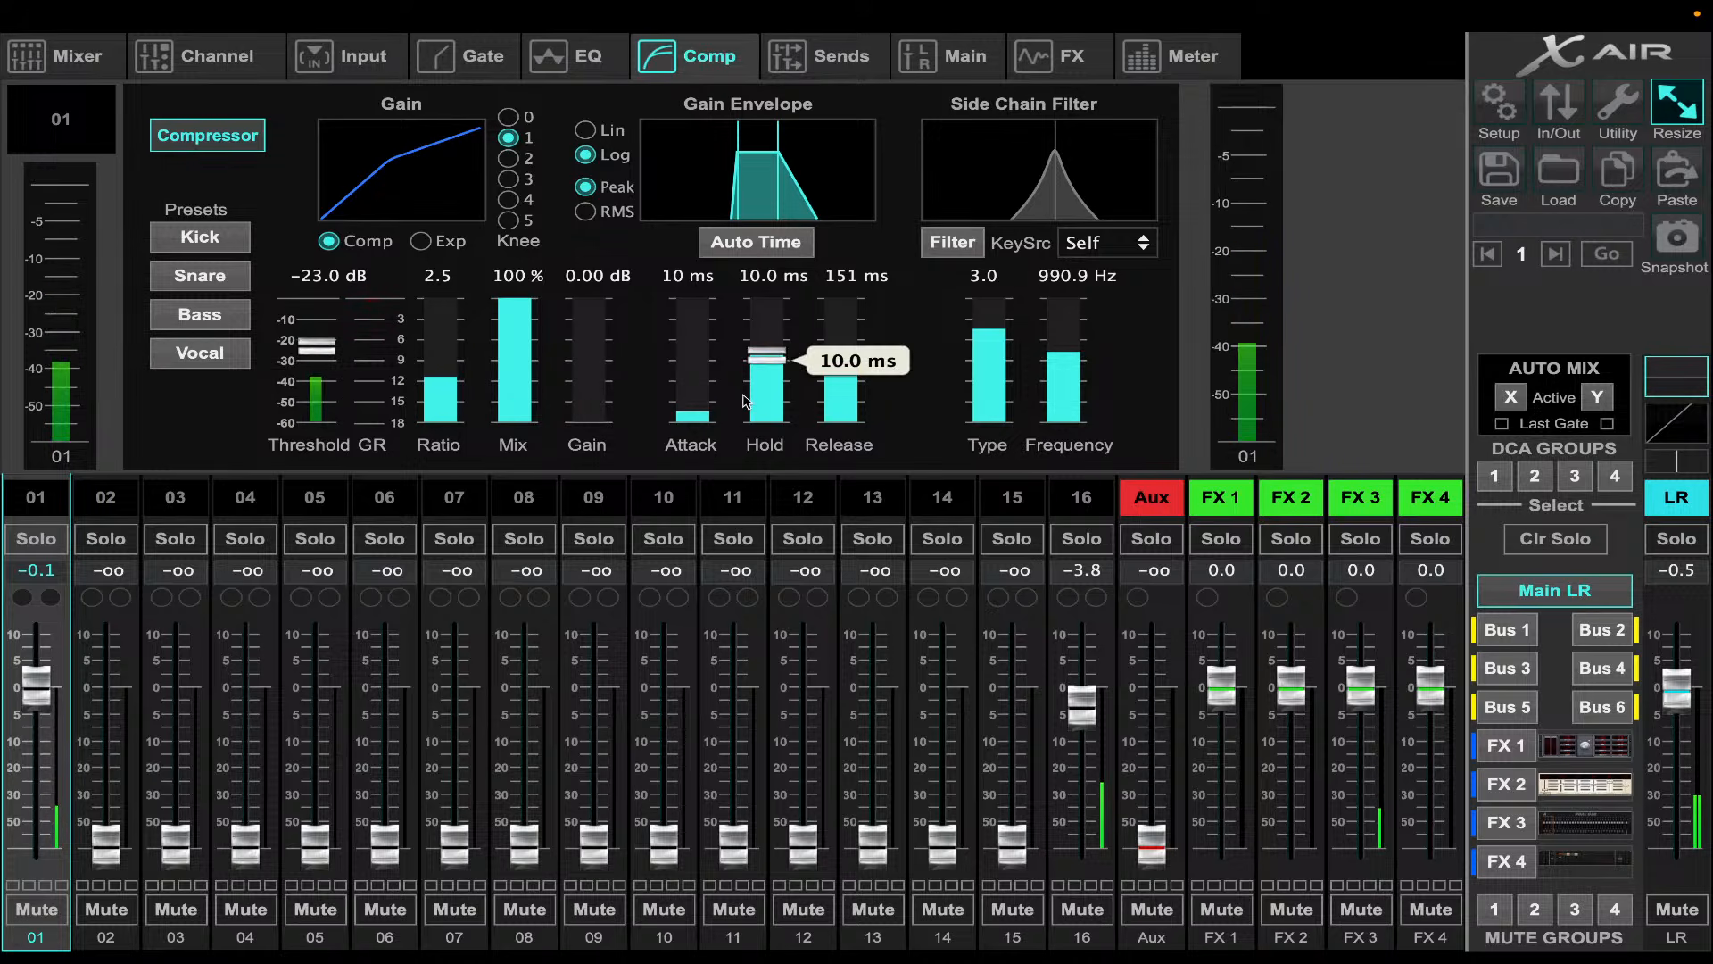
mouse_move(699, 402)
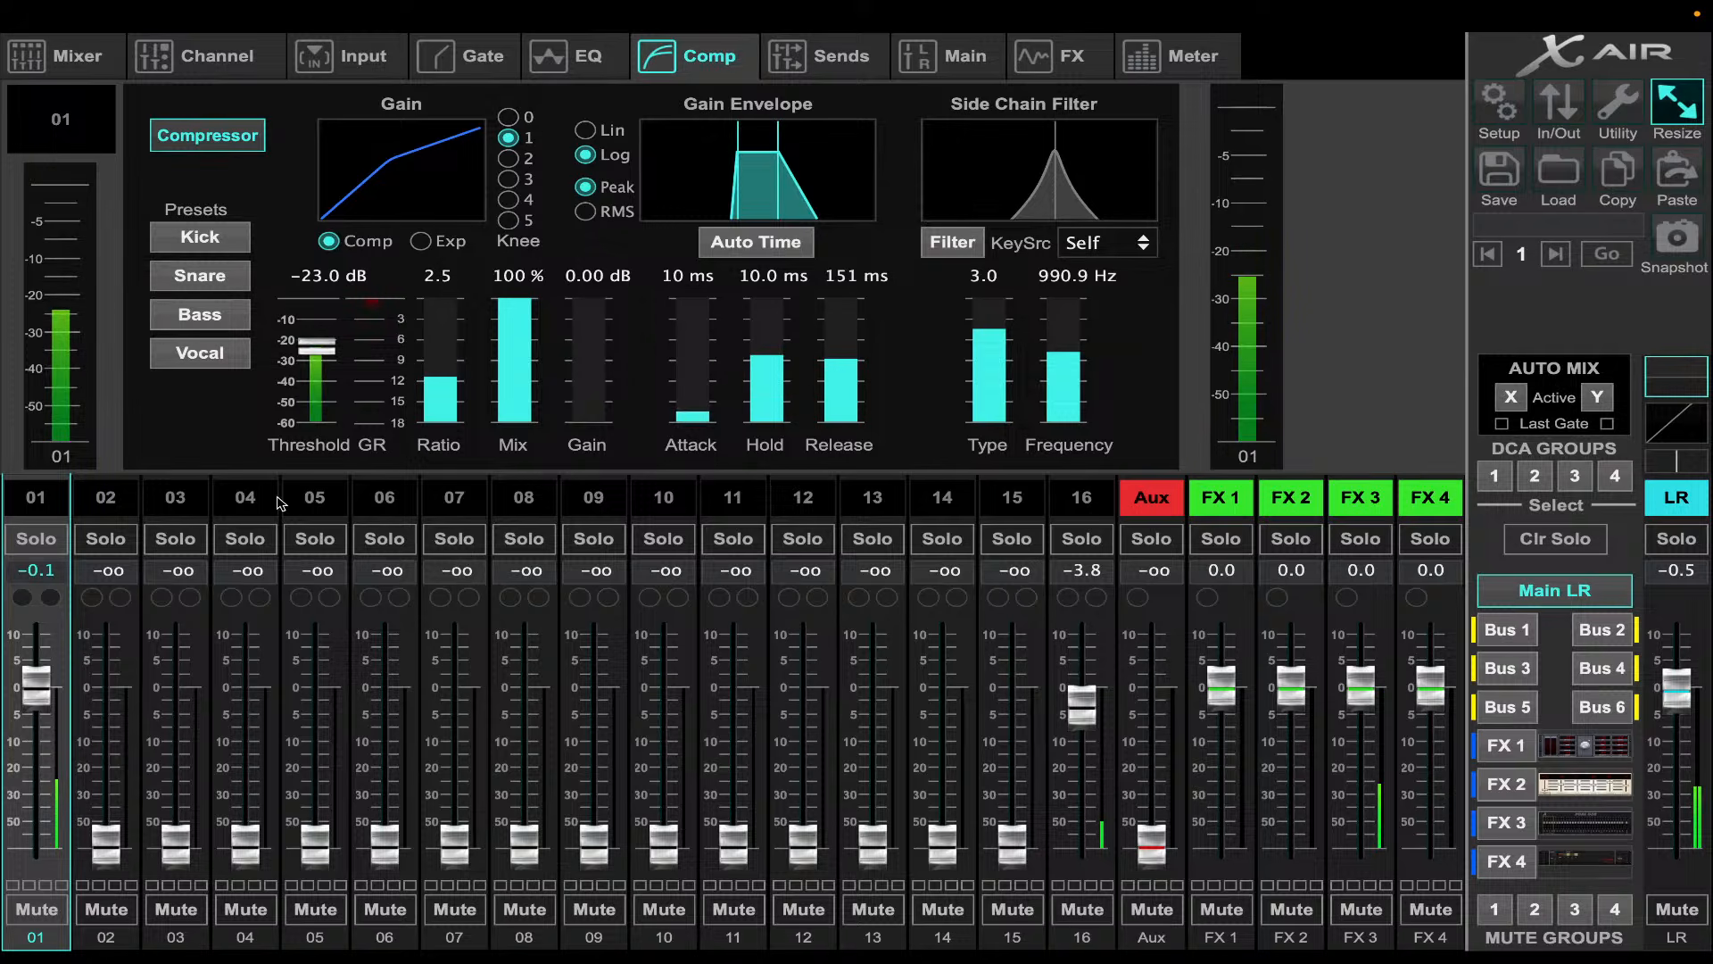
- Switch channel 02's input source to USB and compare its input settings with channel 01's
click(105, 499)
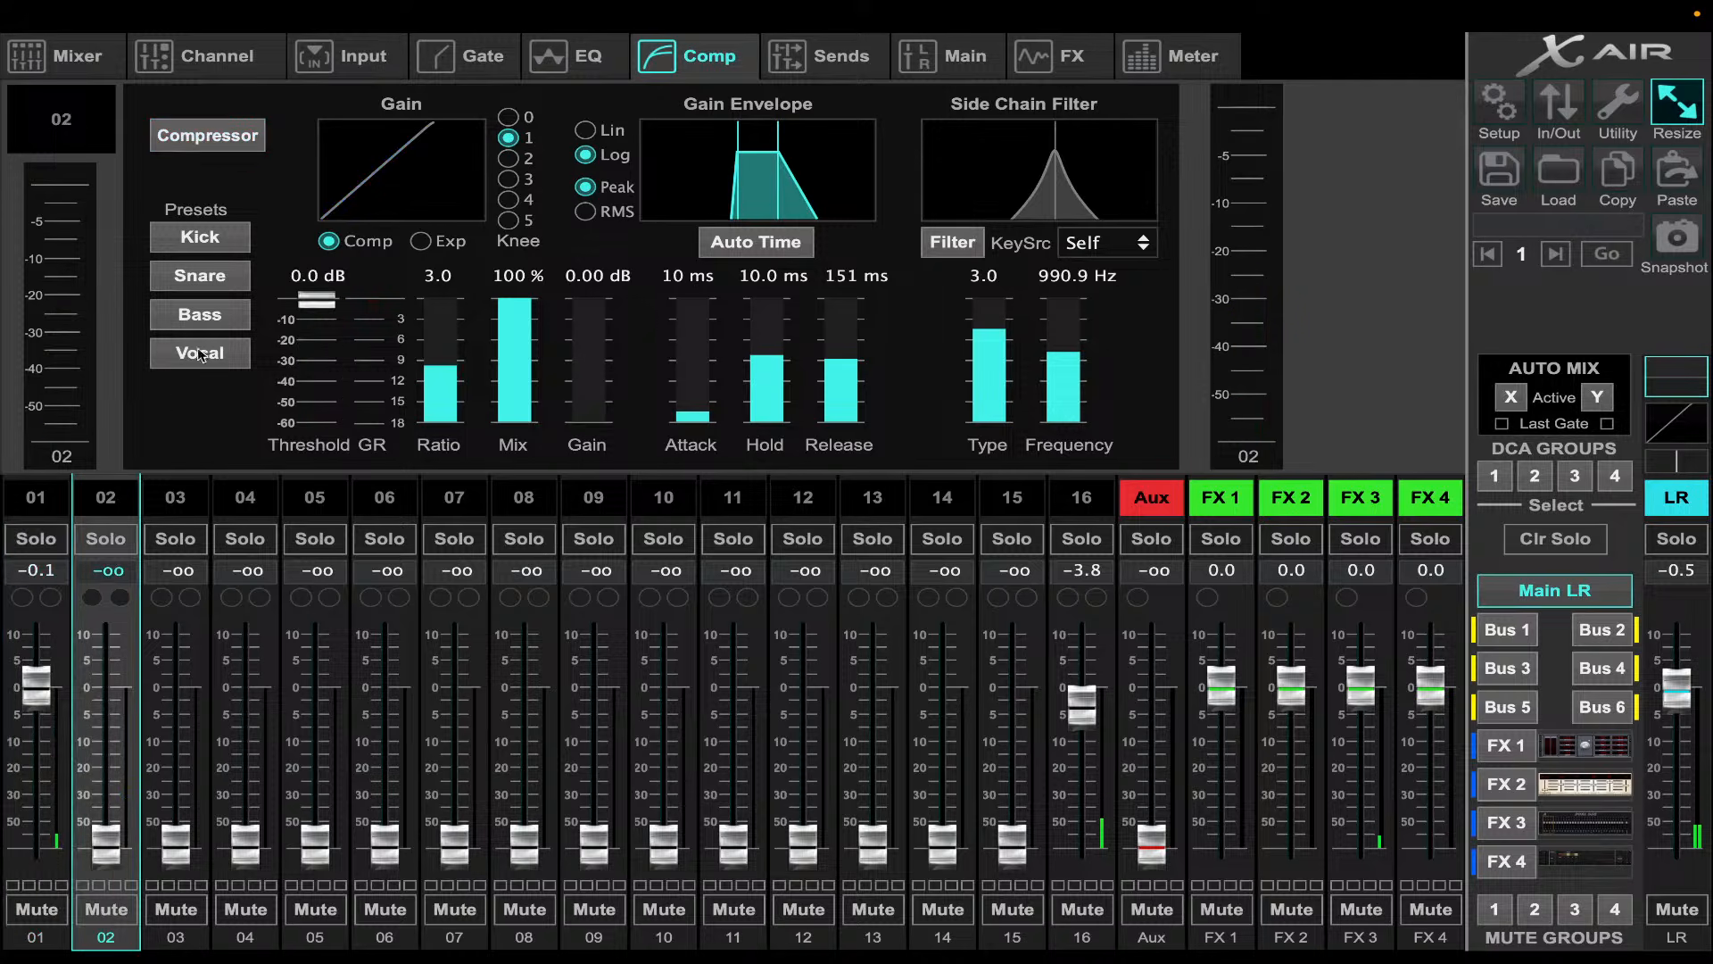
click(375, 59)
click(534, 160)
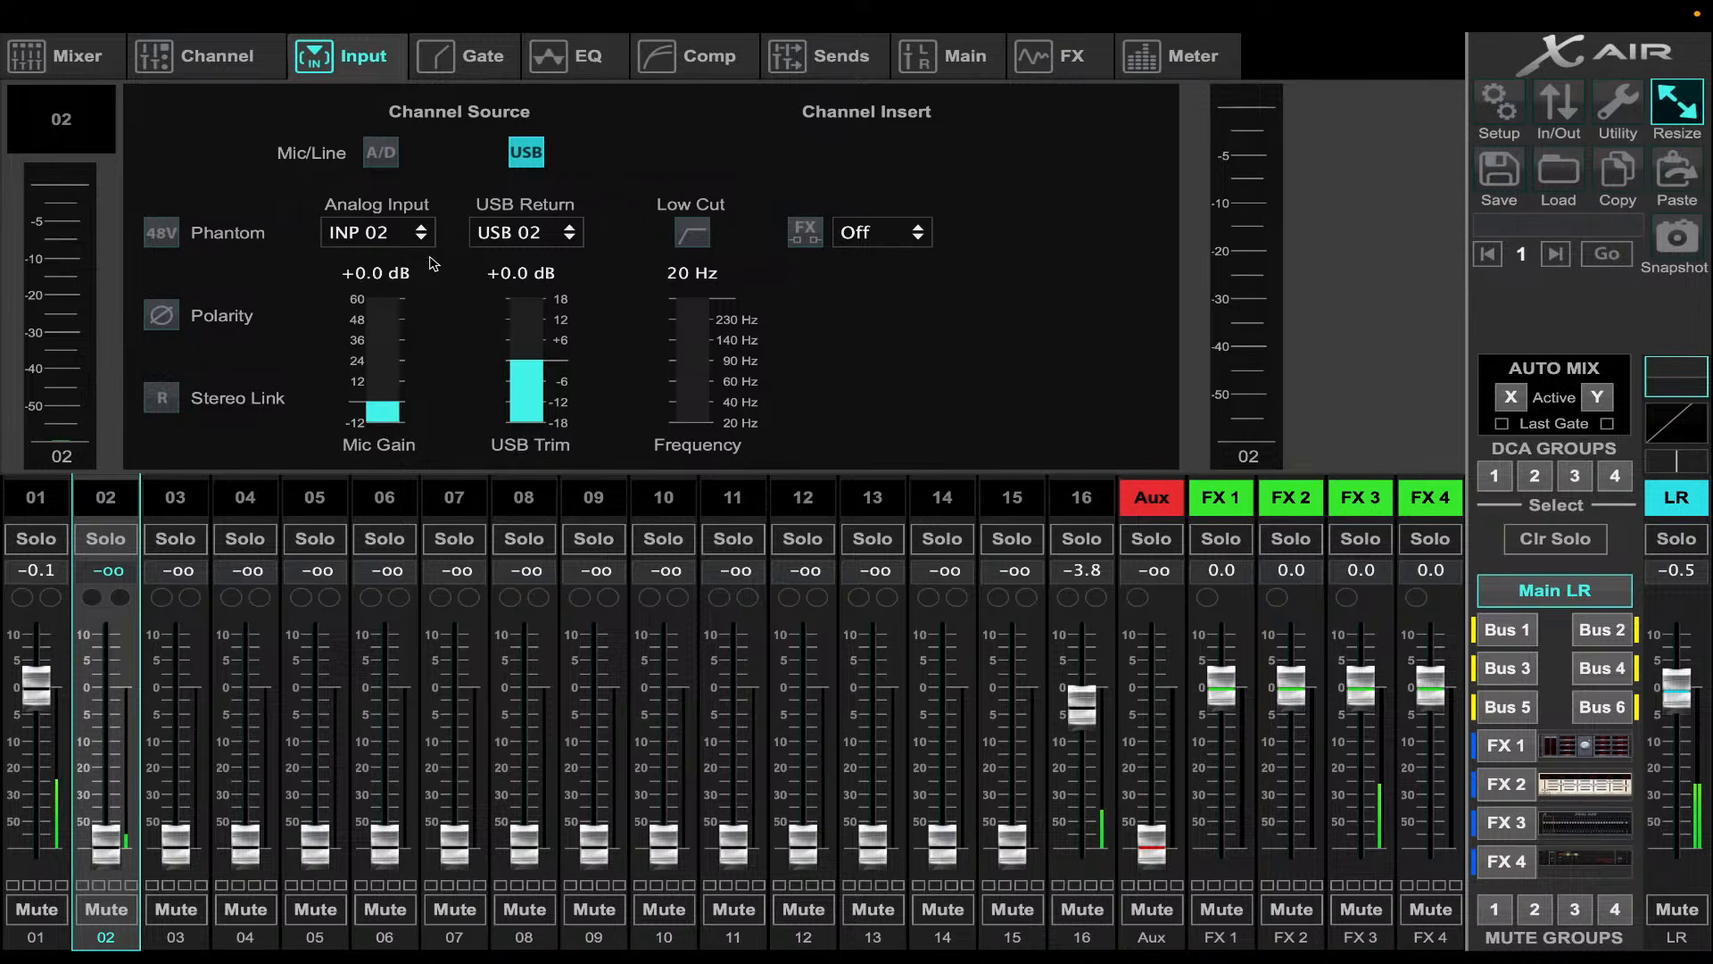
click(55, 502)
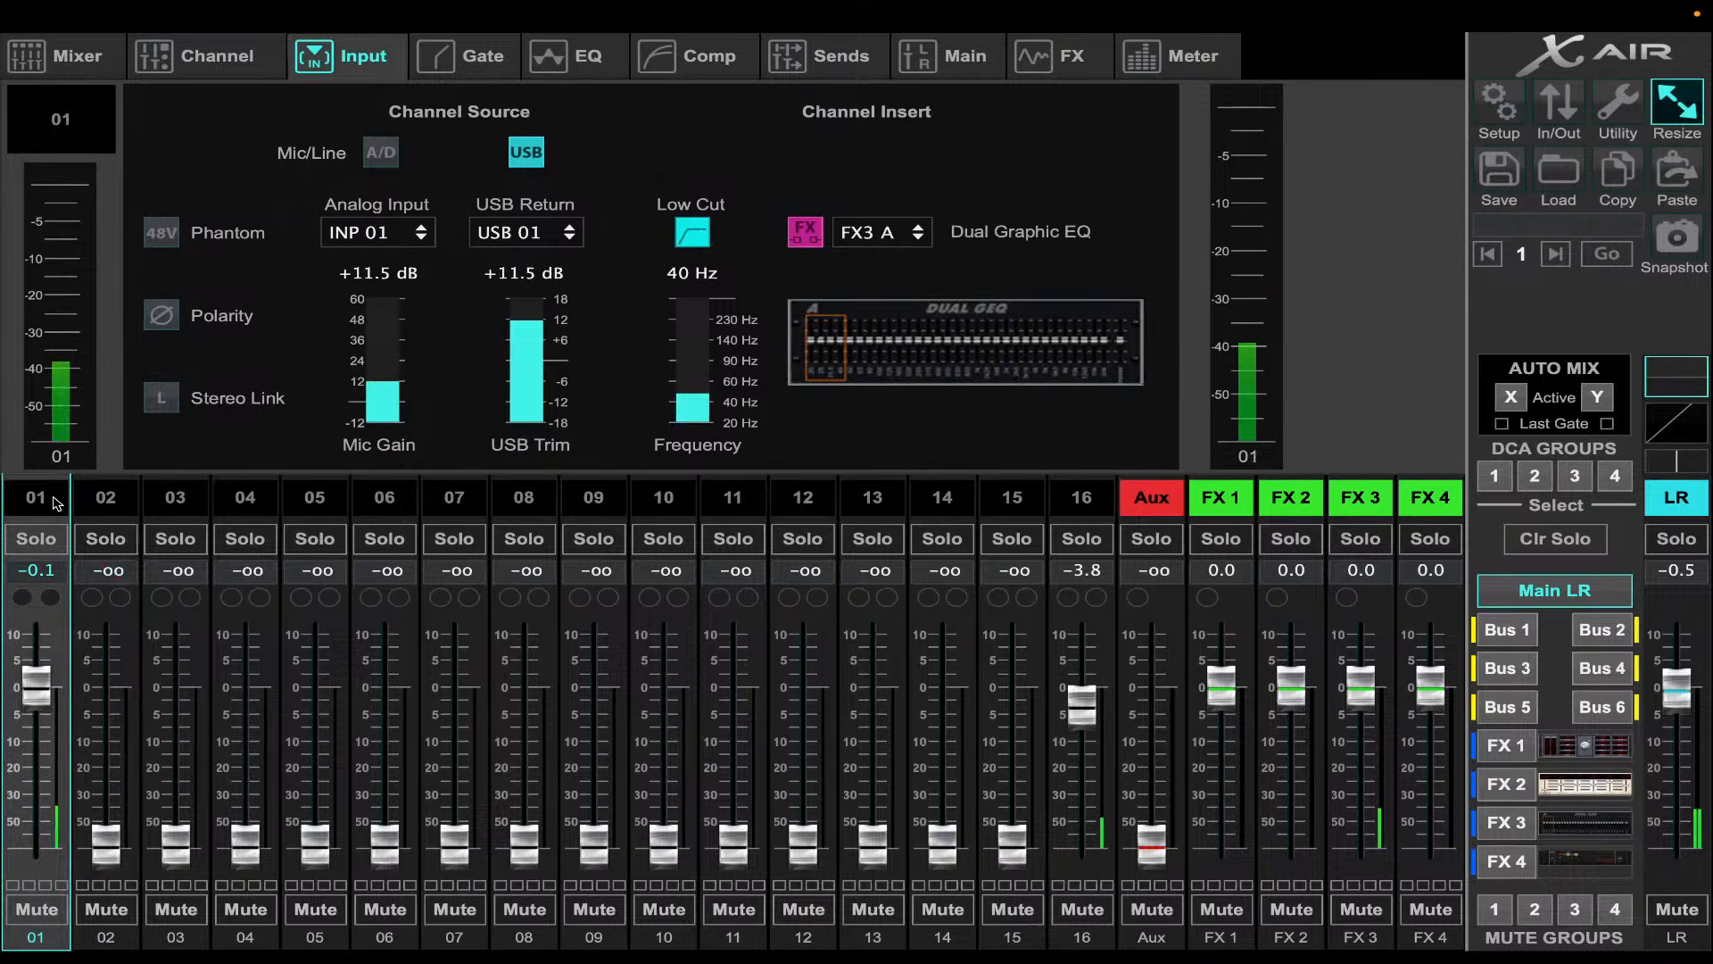
click(101, 502)
click(34, 498)
click(80, 498)
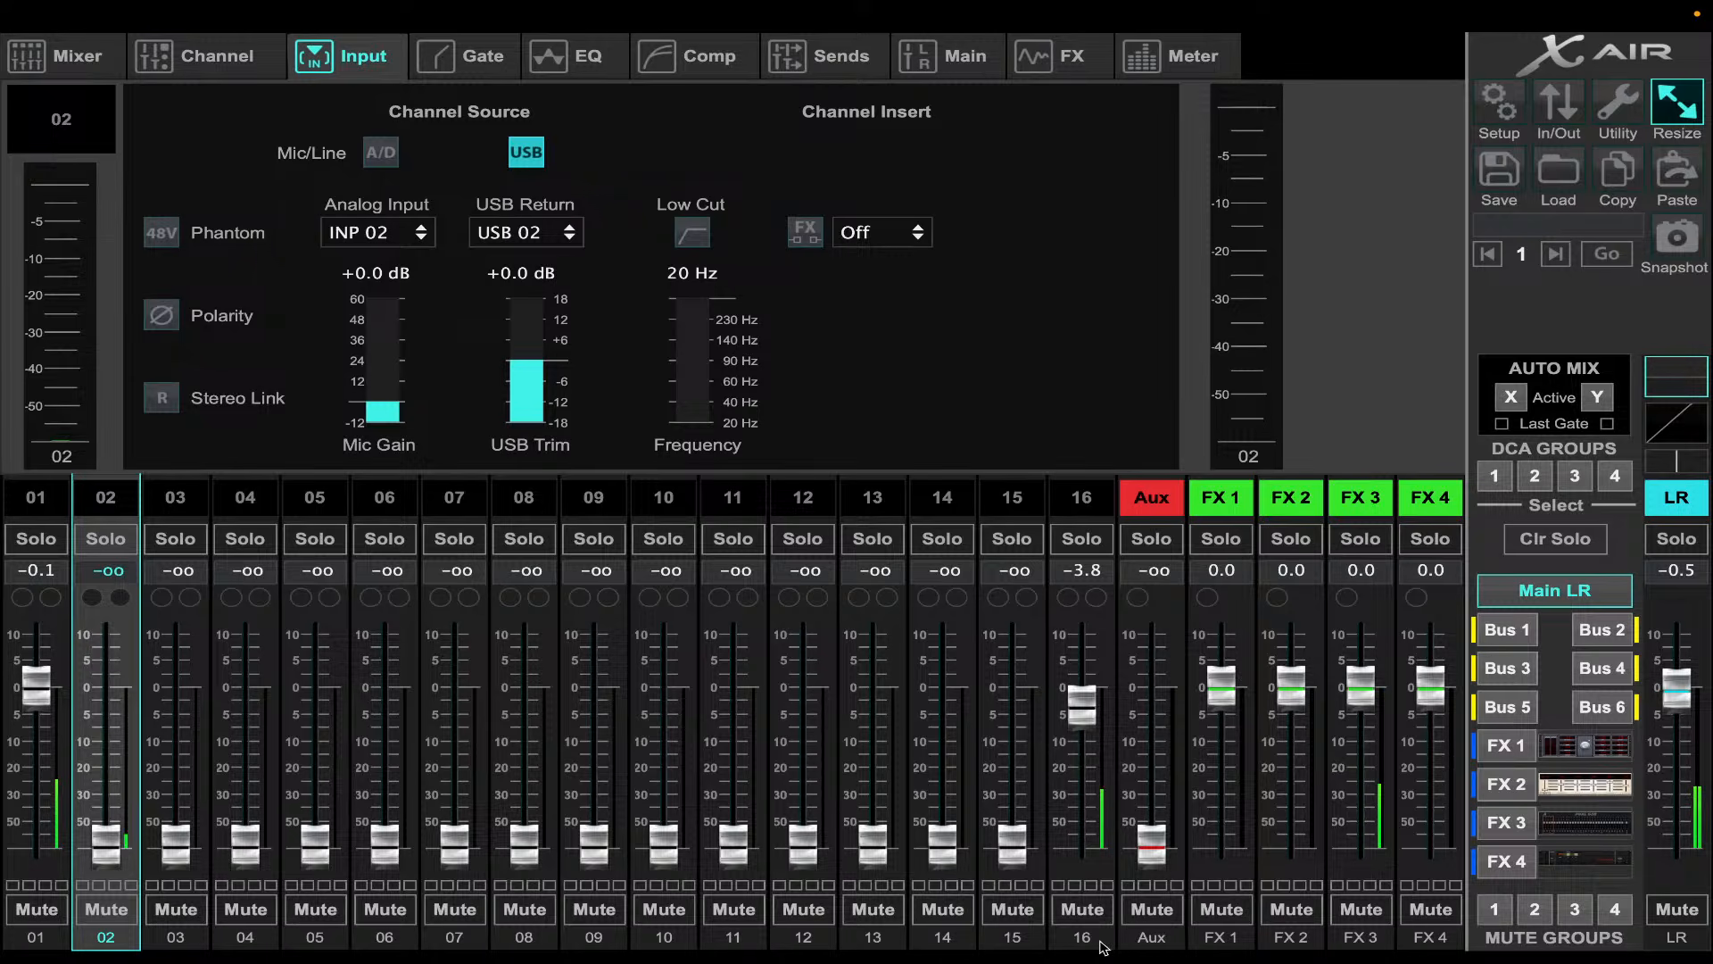
- Switch to Cubase and move the playback loop to run from about 9.2.2.77 to bar 13
mouse_move(1075, 927)
click(910, 931)
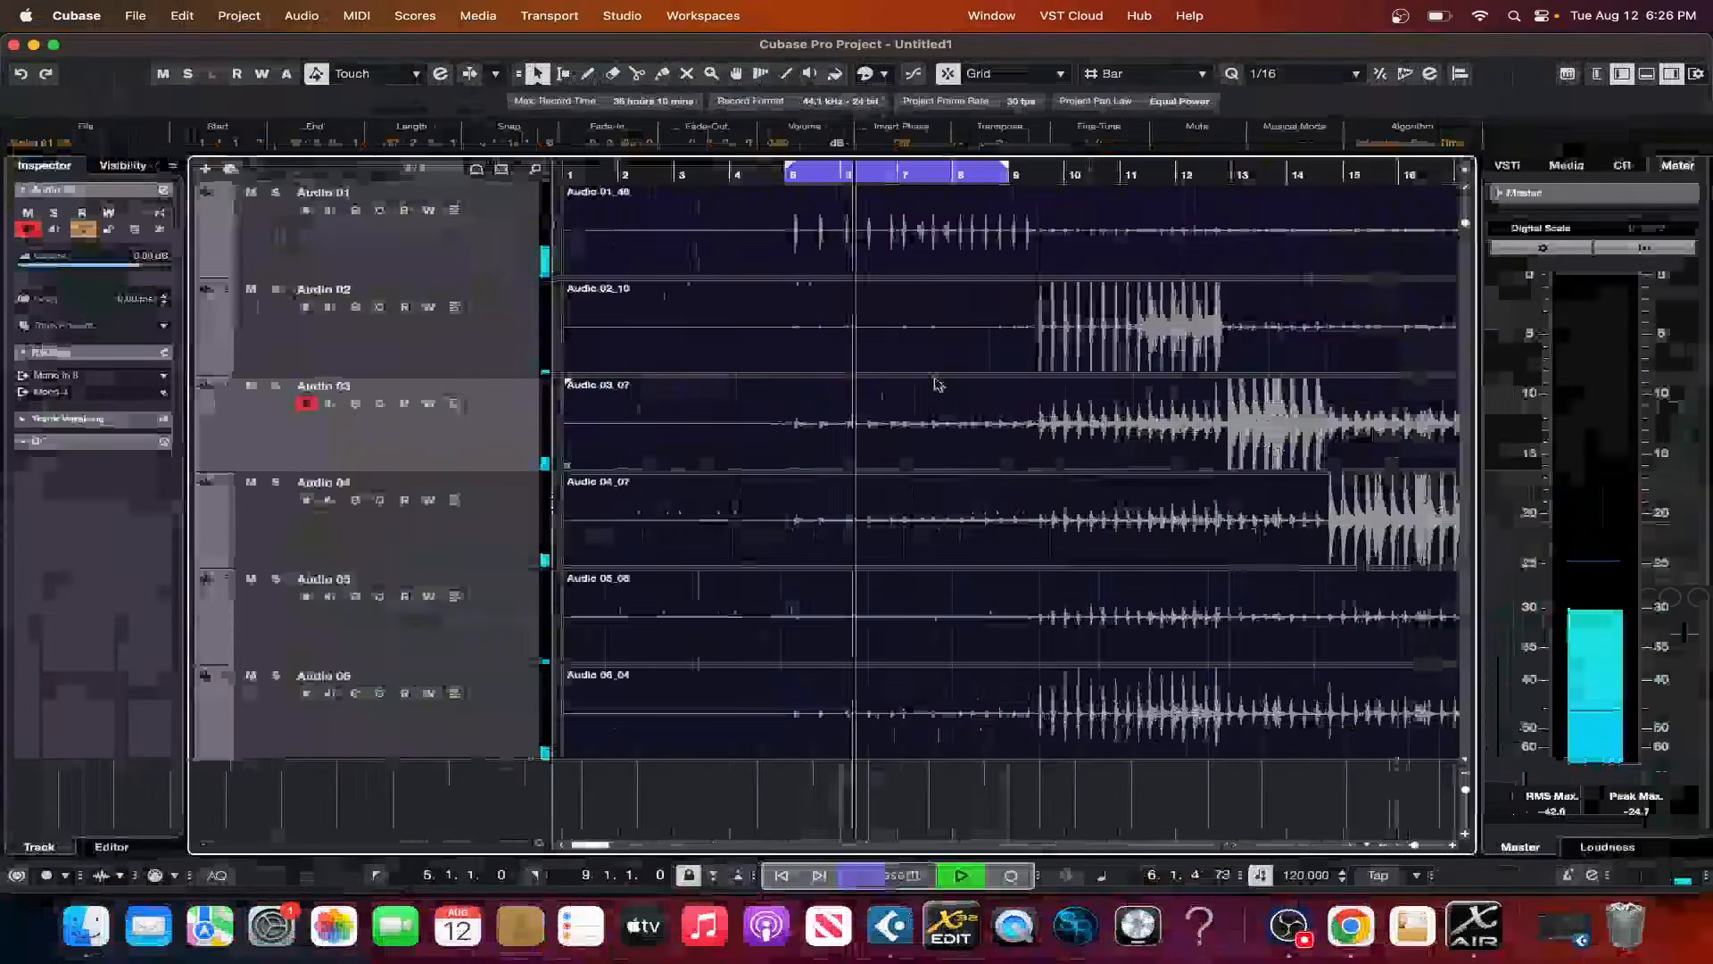
drag(1033, 170, 1174, 170)
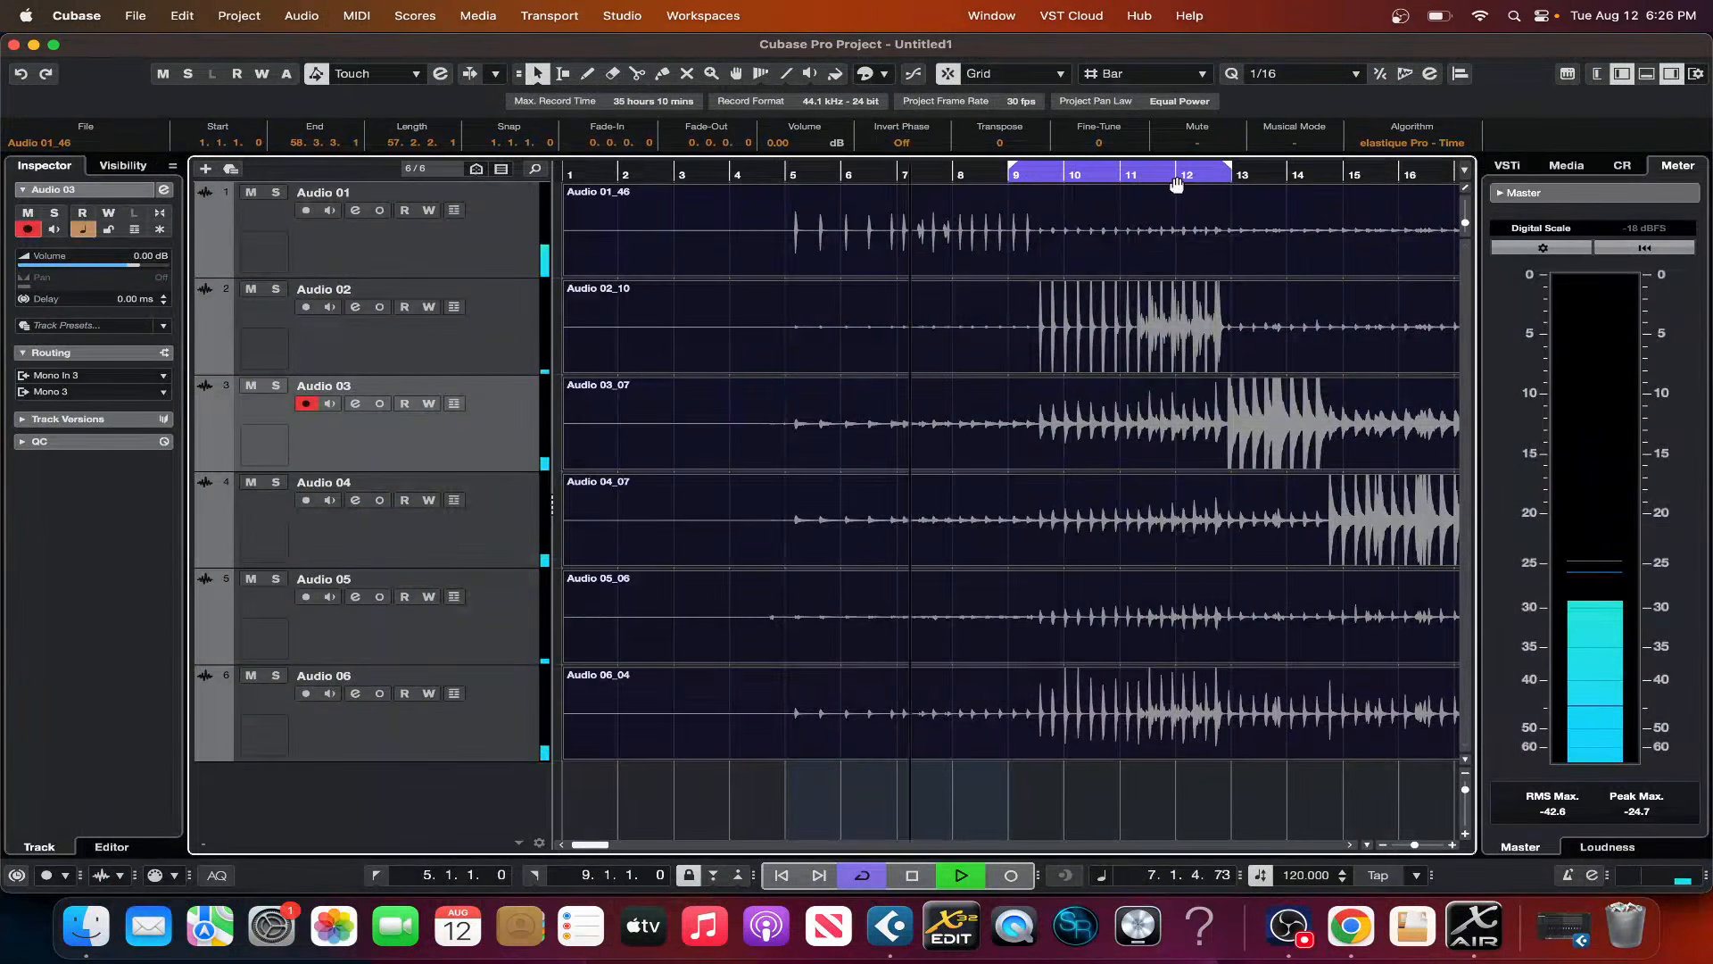
drag(1014, 169, 1053, 166)
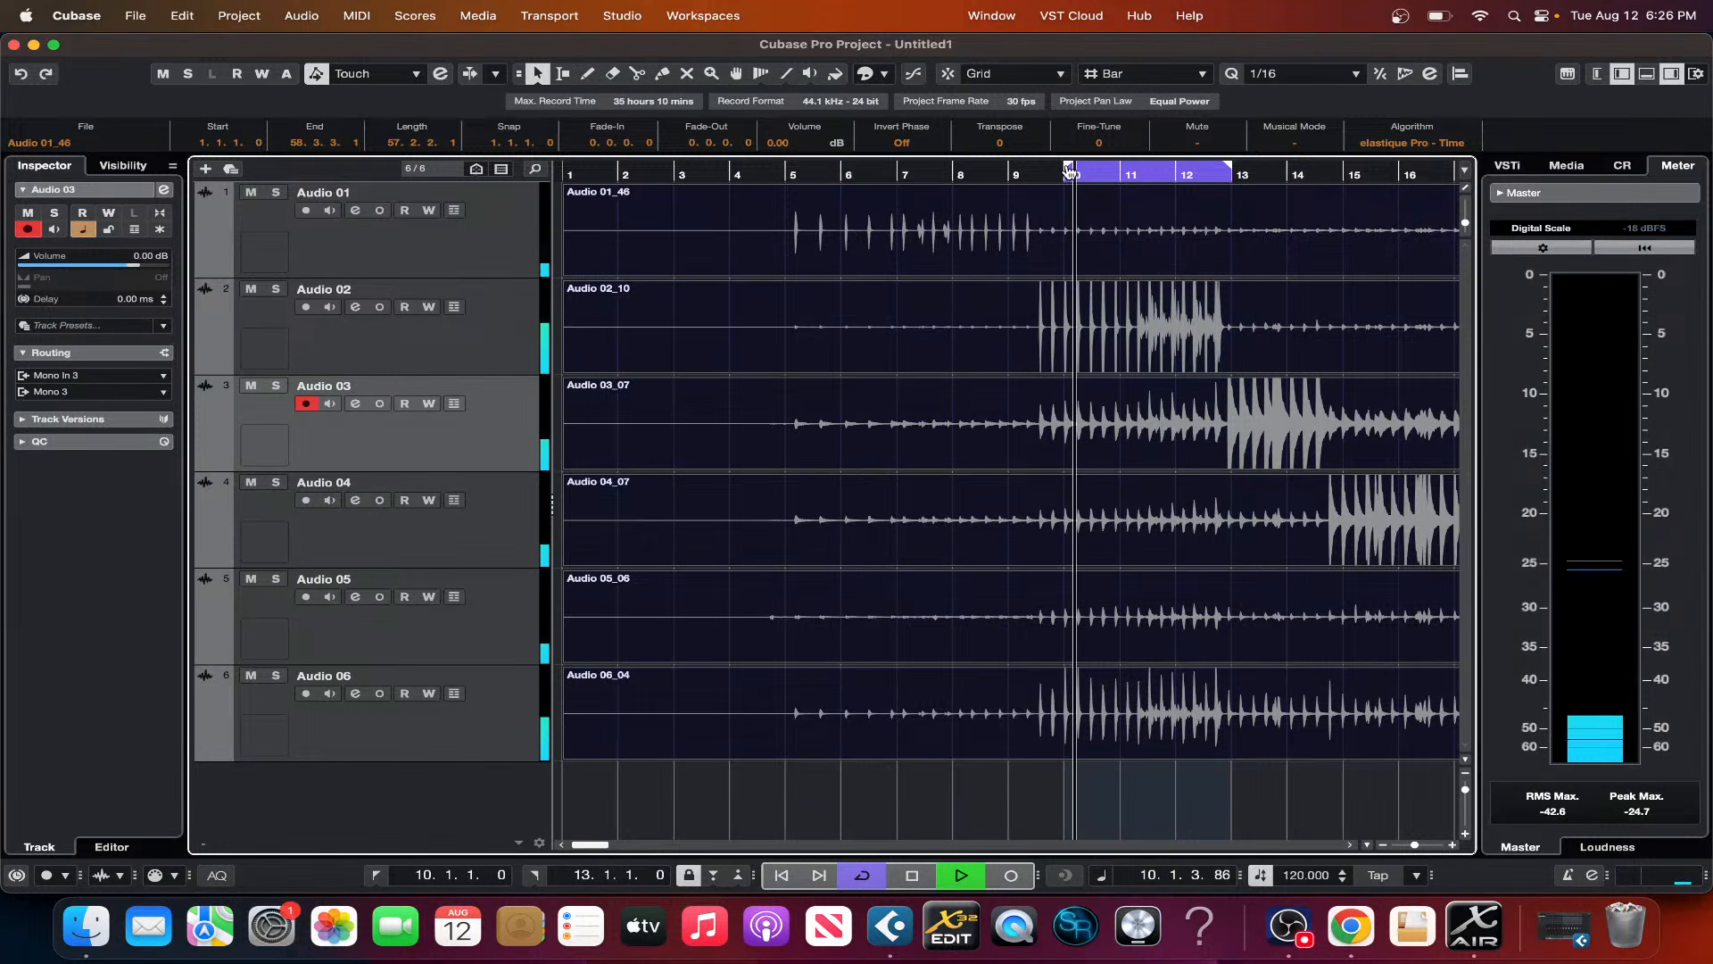
drag(1067, 172, 1031, 177)
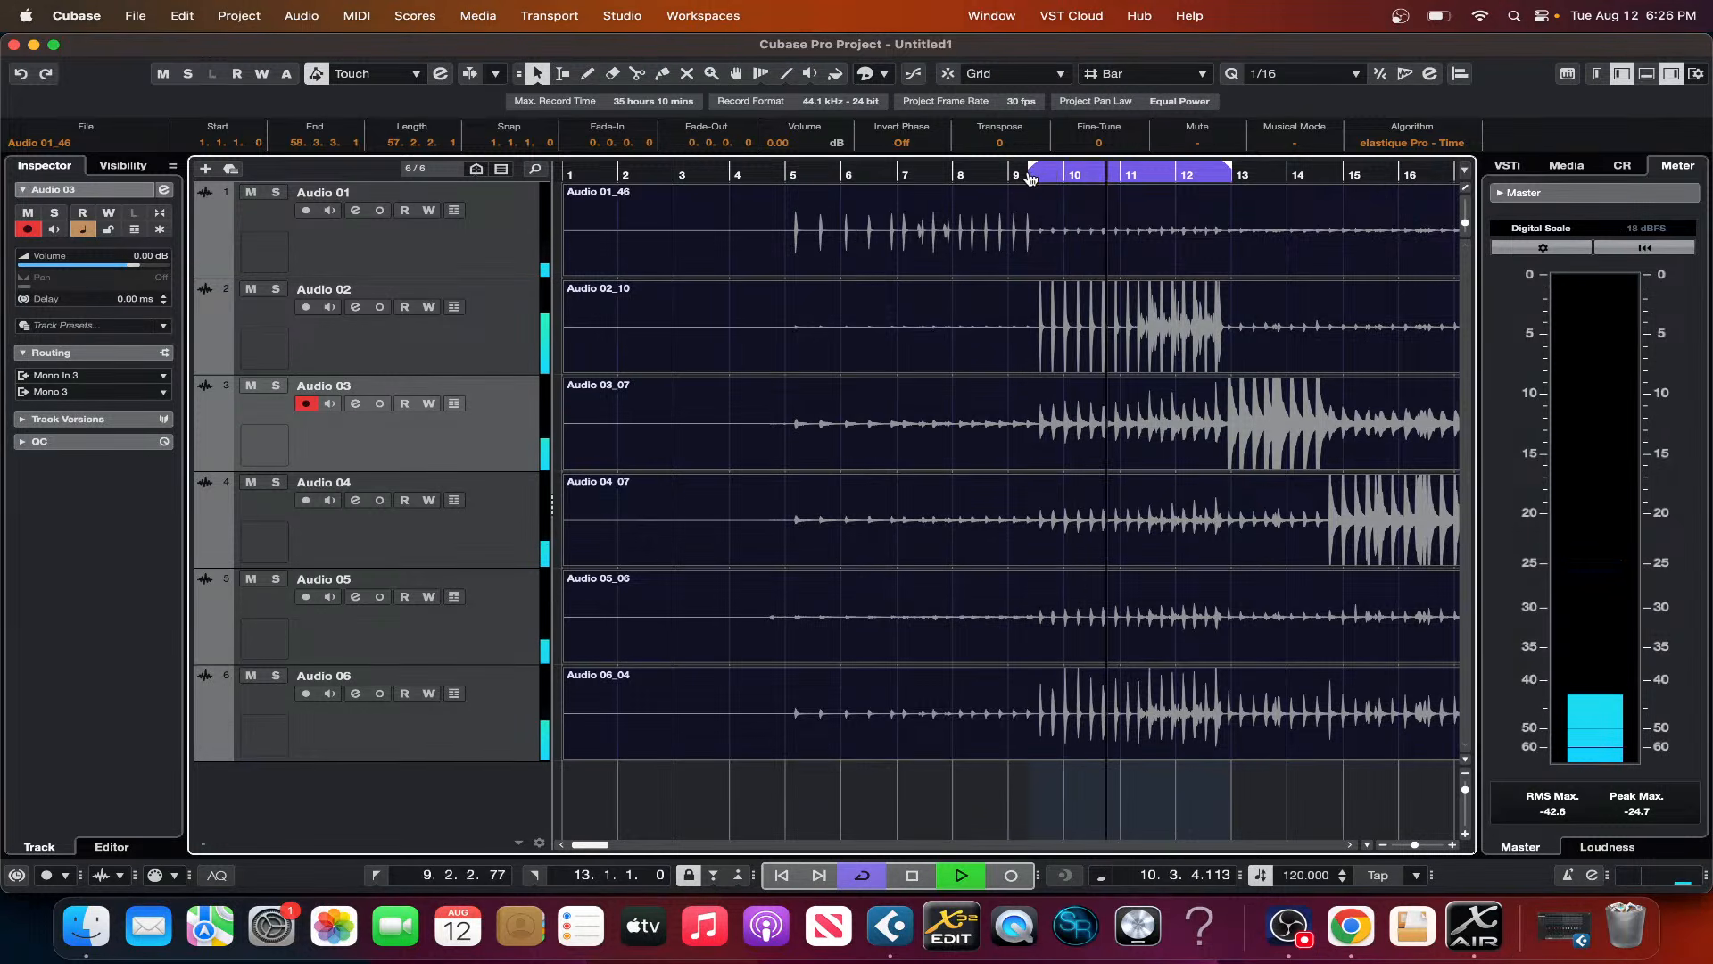
- Return to X AIR Edit and raise channel 01's gate threshold to -25.5 dB
click(1481, 928)
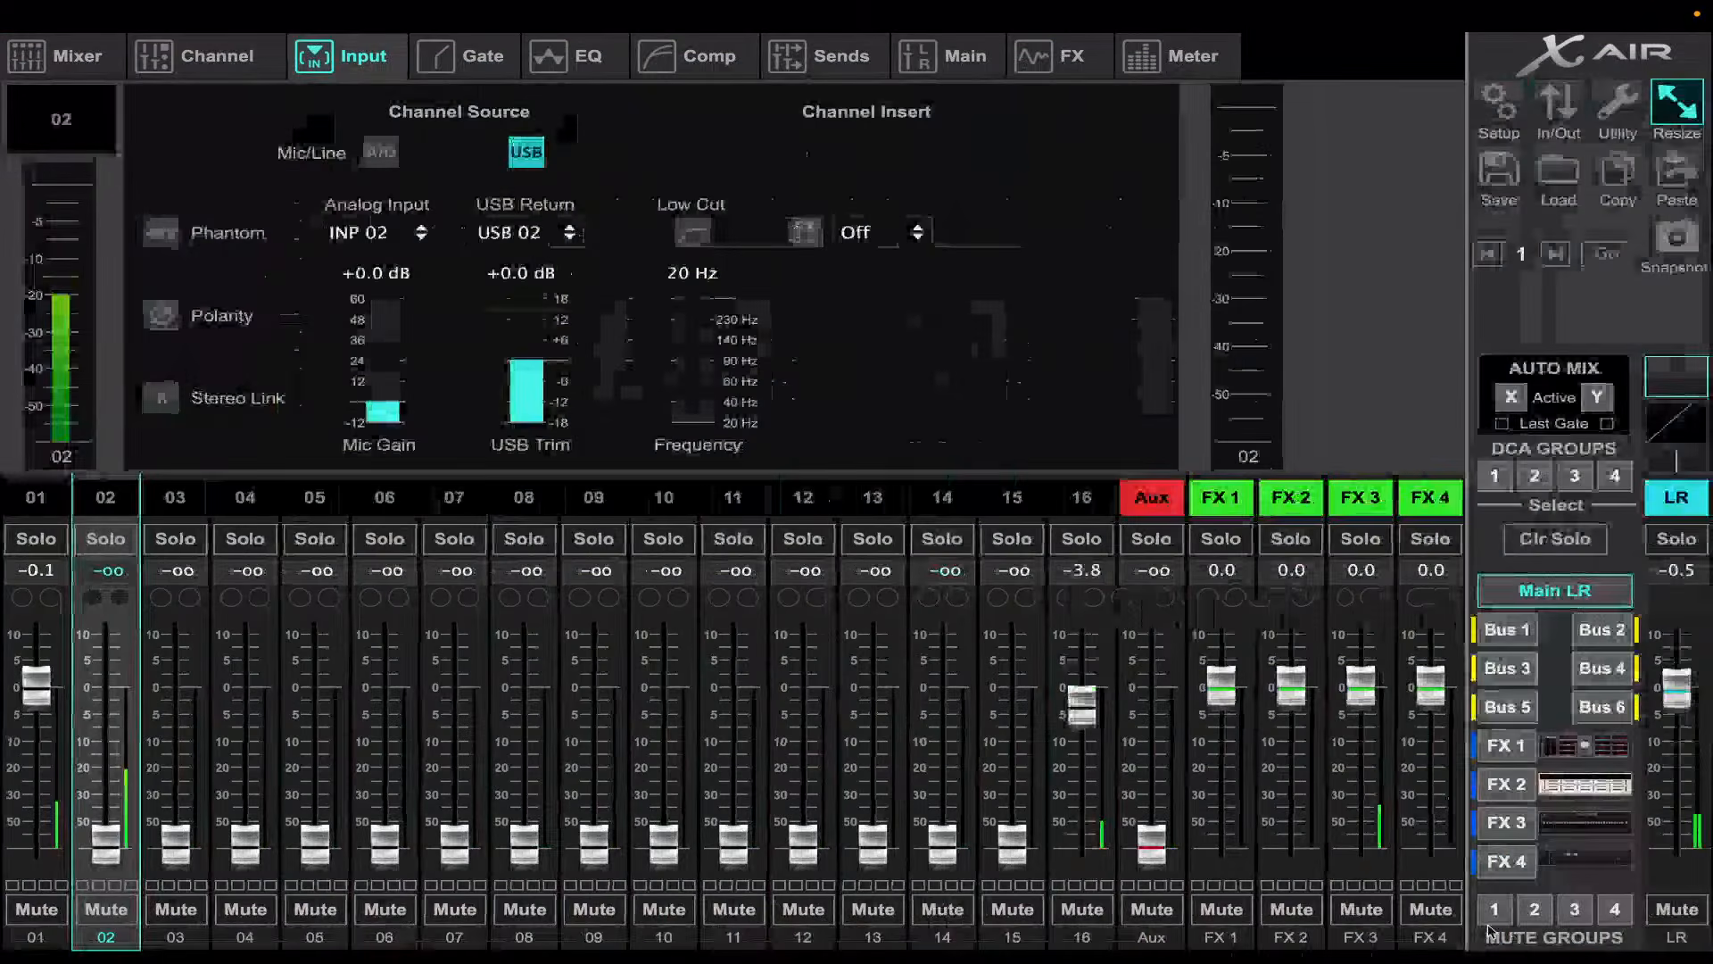
click(40, 497)
click(495, 62)
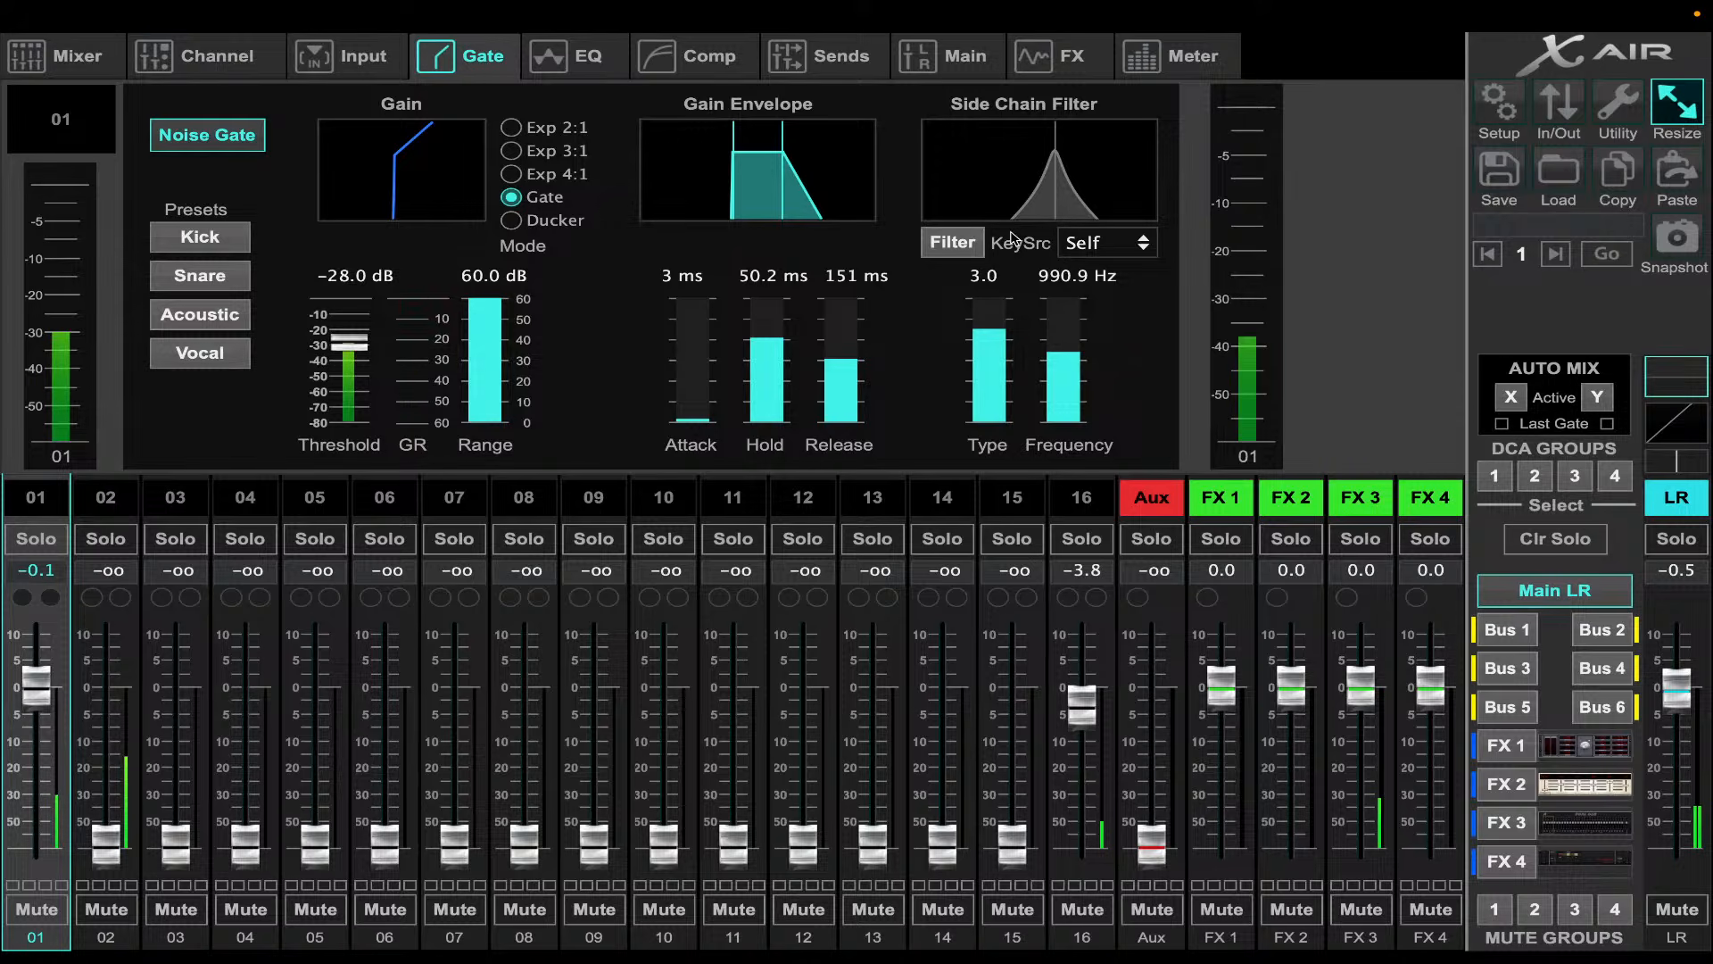
drag(361, 359, 366, 350)
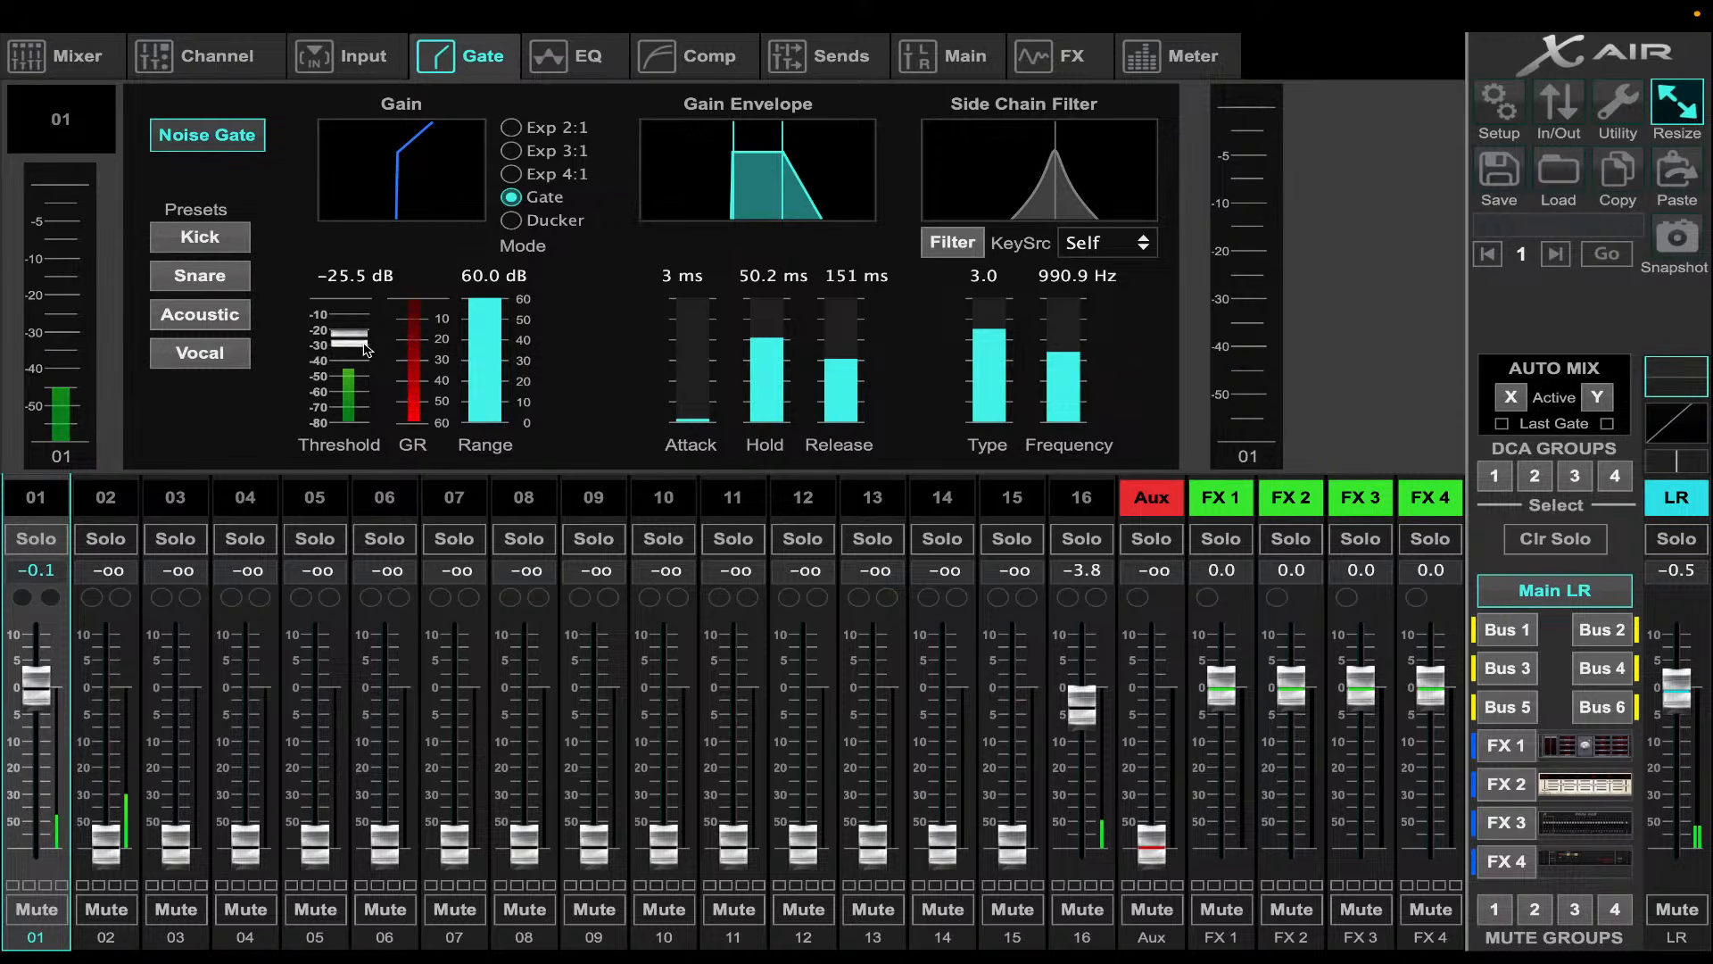
- Raise channel 02's fader to -0.6 dB and set its mic gain to -2.5 dB
click(123, 511)
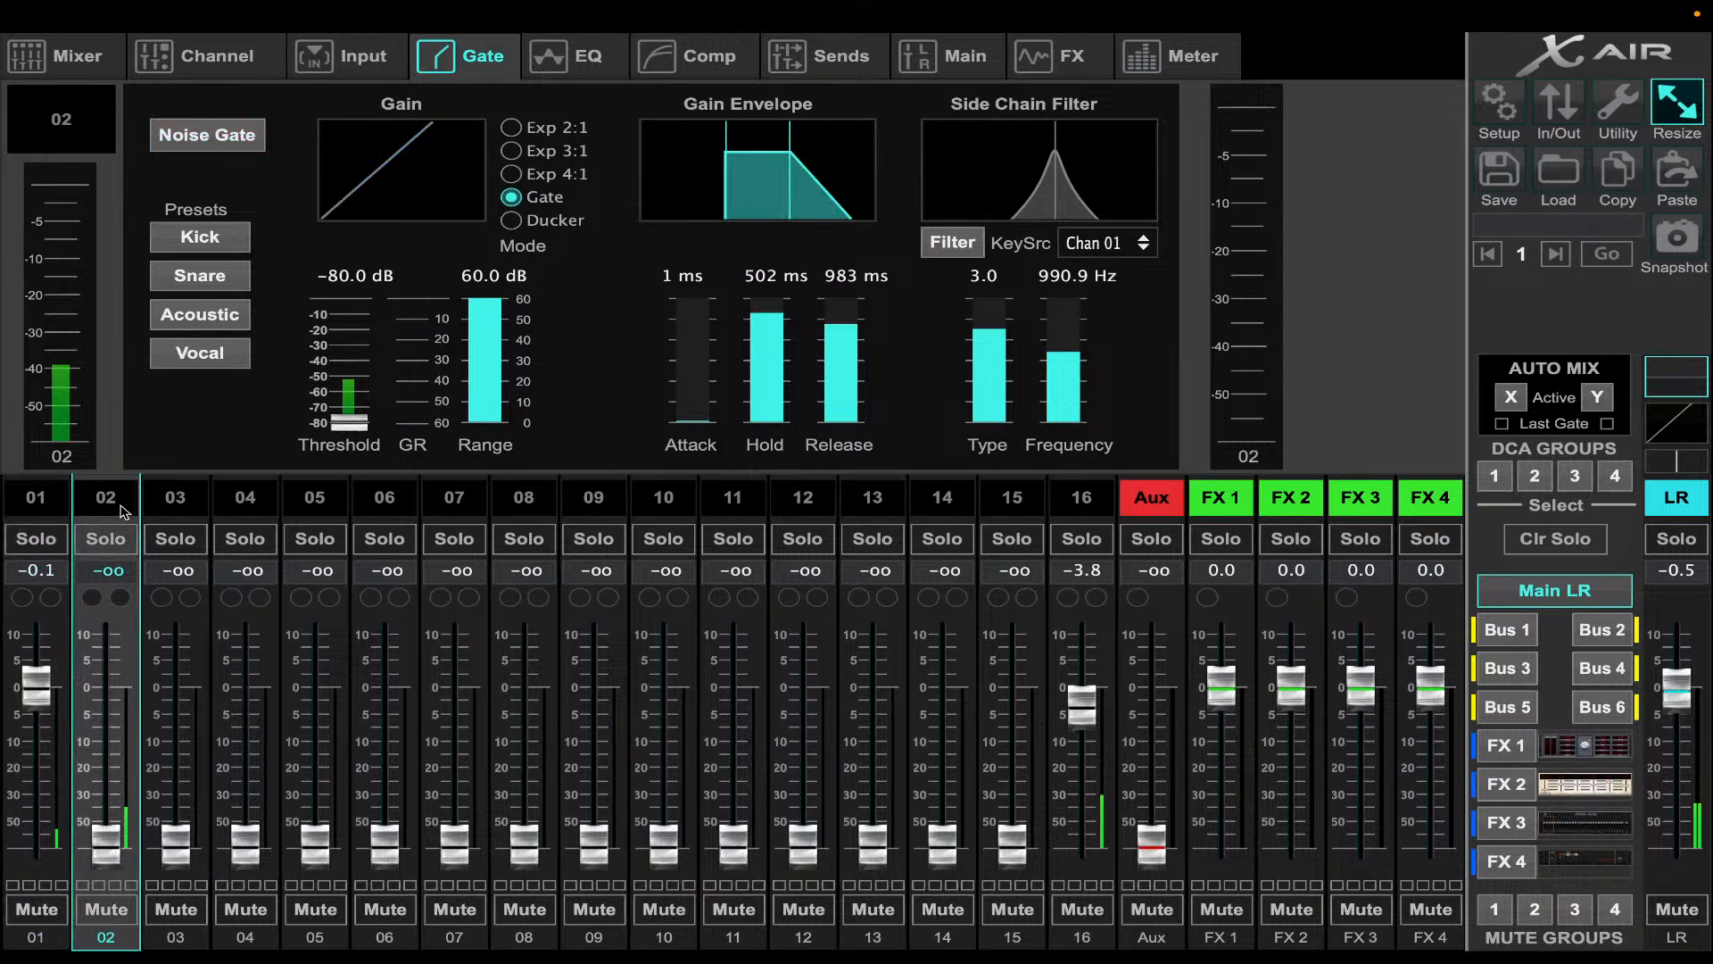
drag(122, 840, 108, 689)
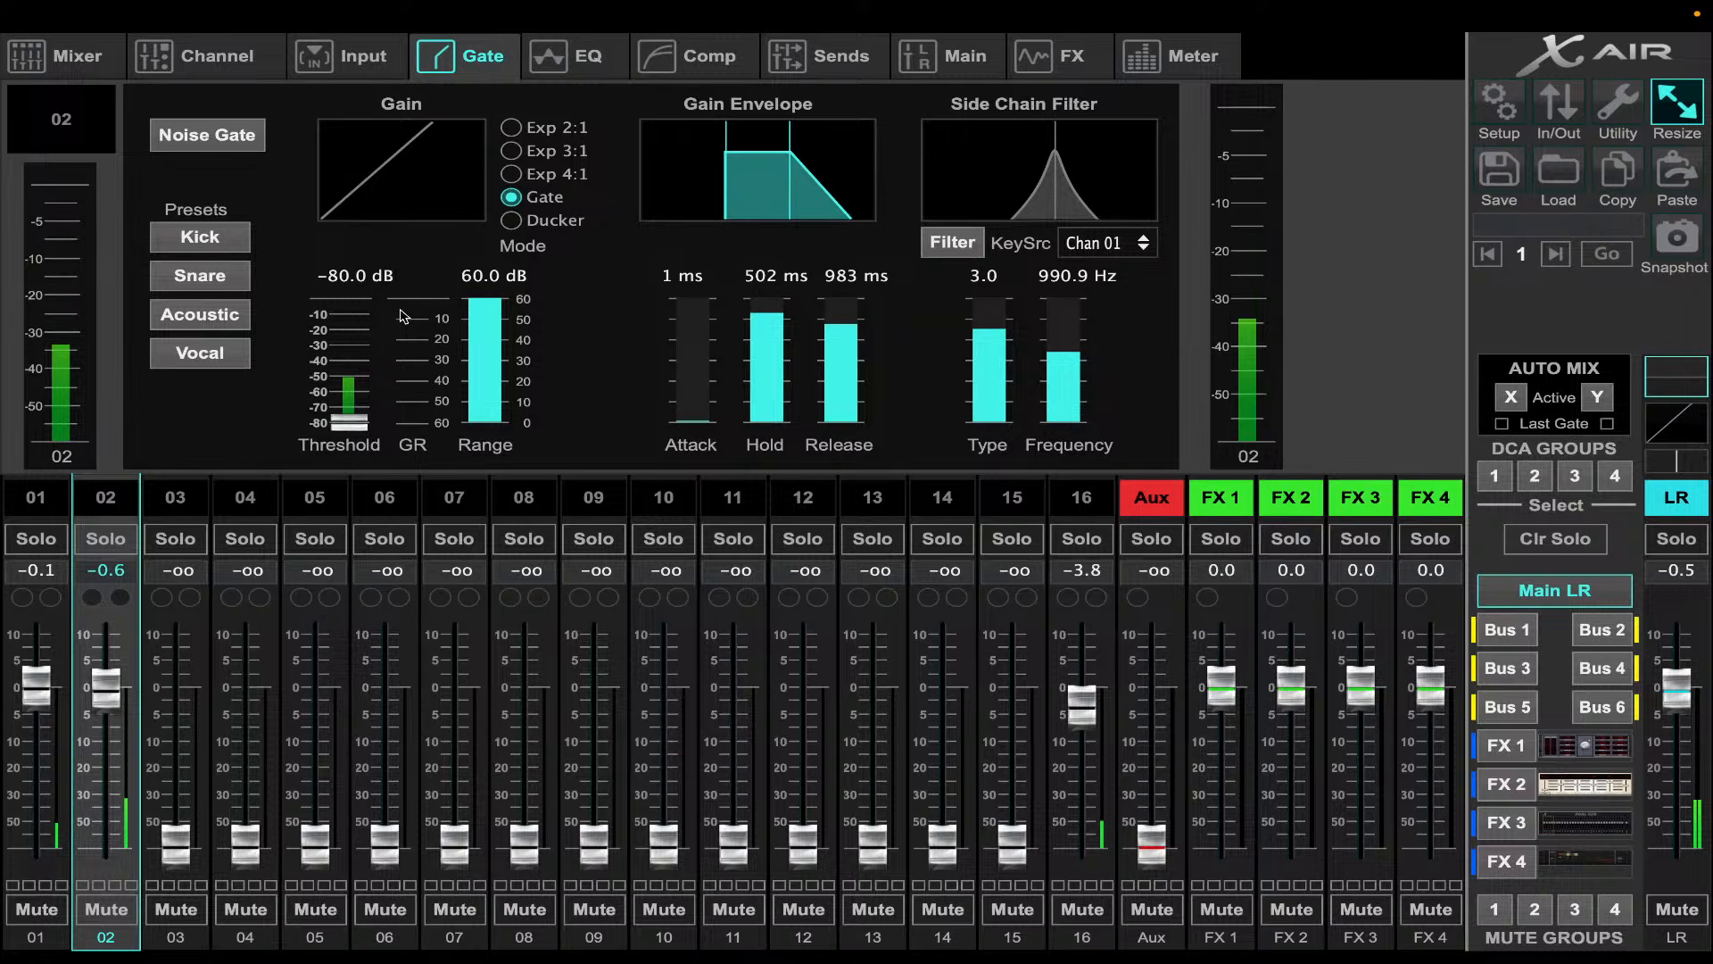
click(362, 57)
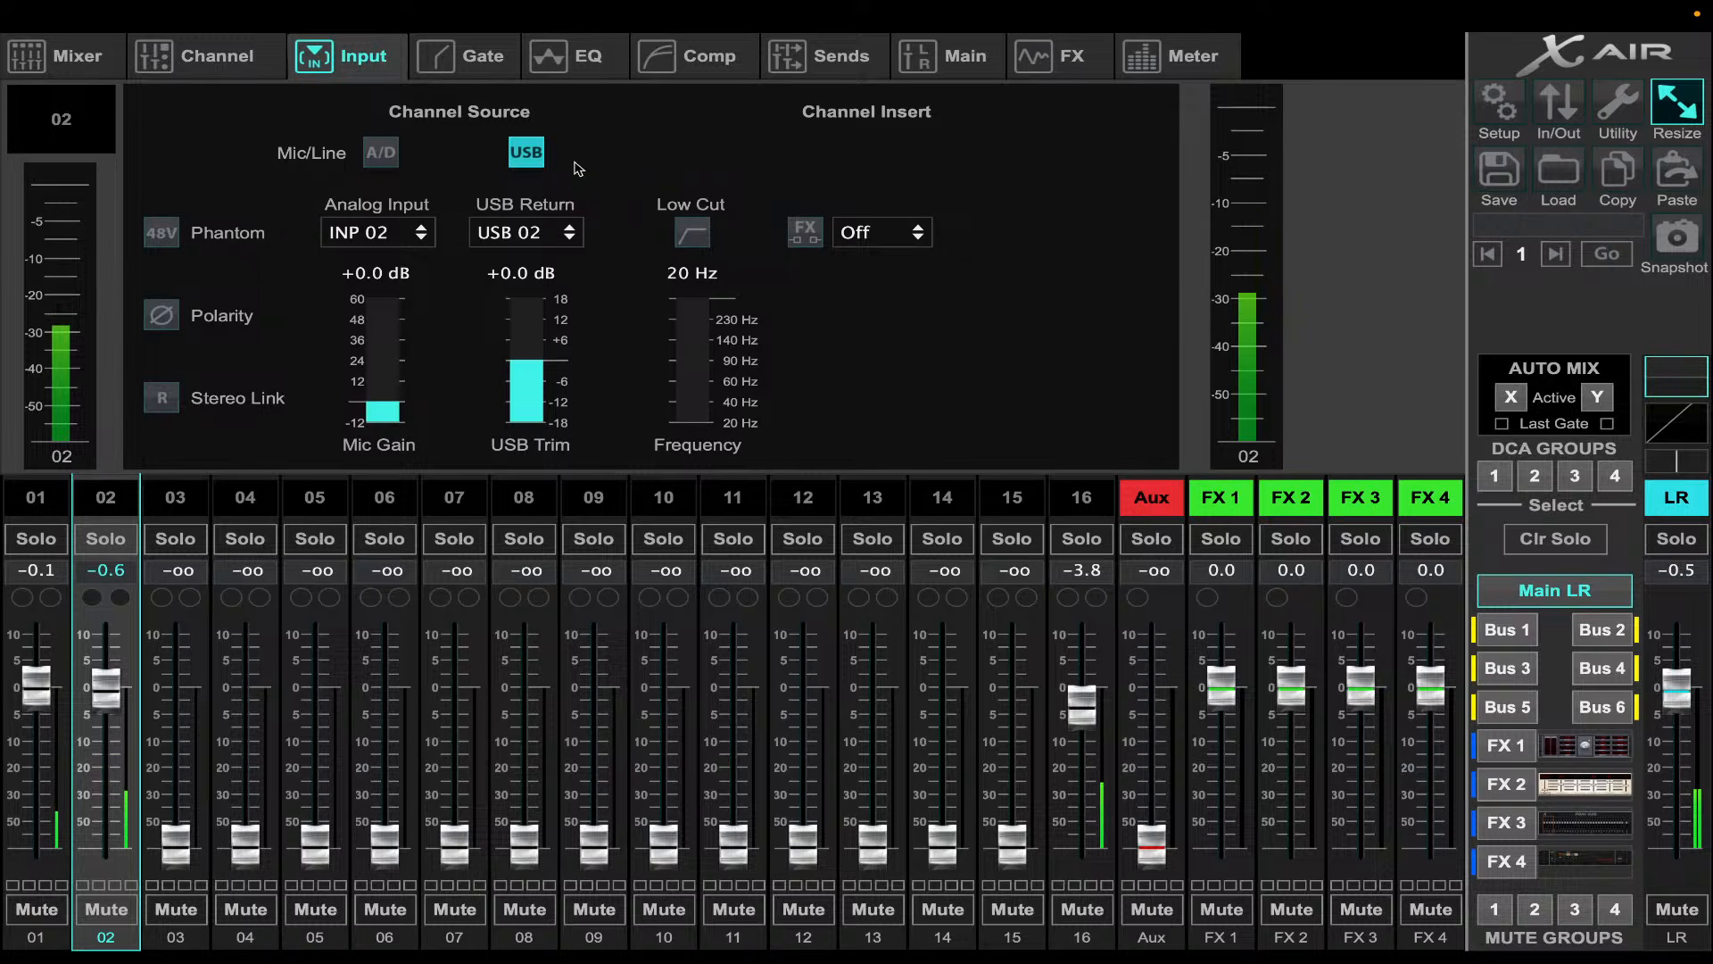
mouse_move(382, 407)
mouse_move(382, 407)
mouse_down()
mouse_move(384, 428)
mouse_move(382, 407)
mouse_up()
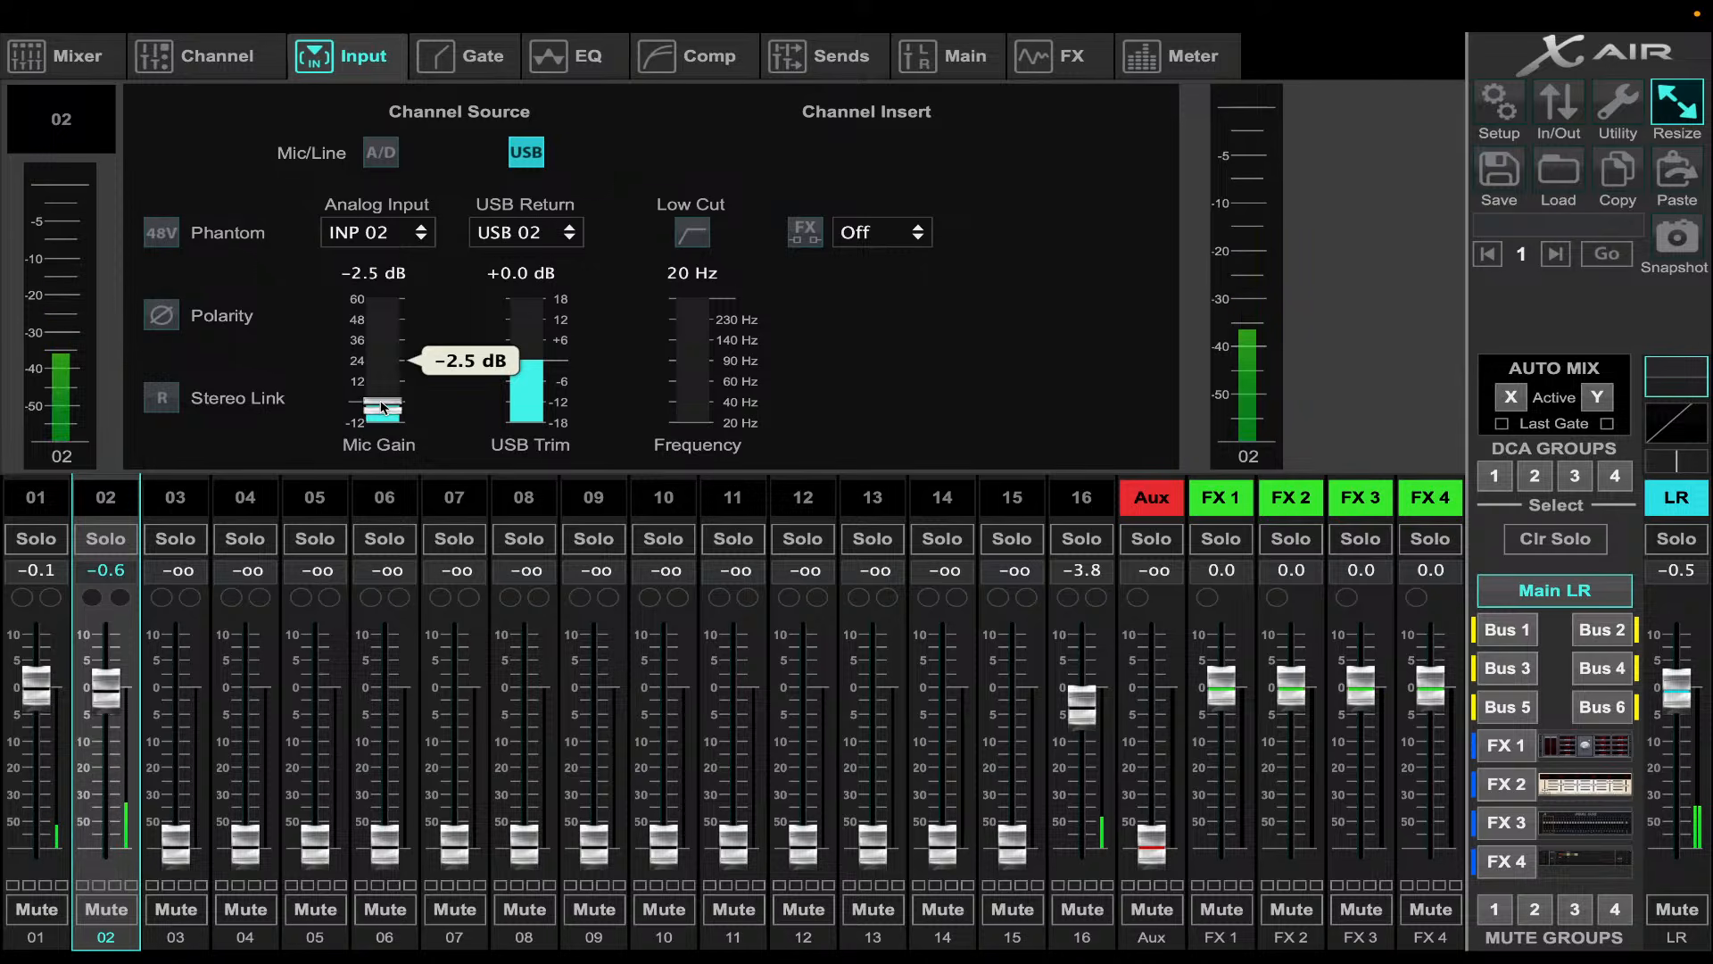
- On channel 02's EQ, set the low cut to 173 Hz, Low to +7 dB at 266.7 Hz and LoMid to -10 dB at 570.2 Hz
click(570, 55)
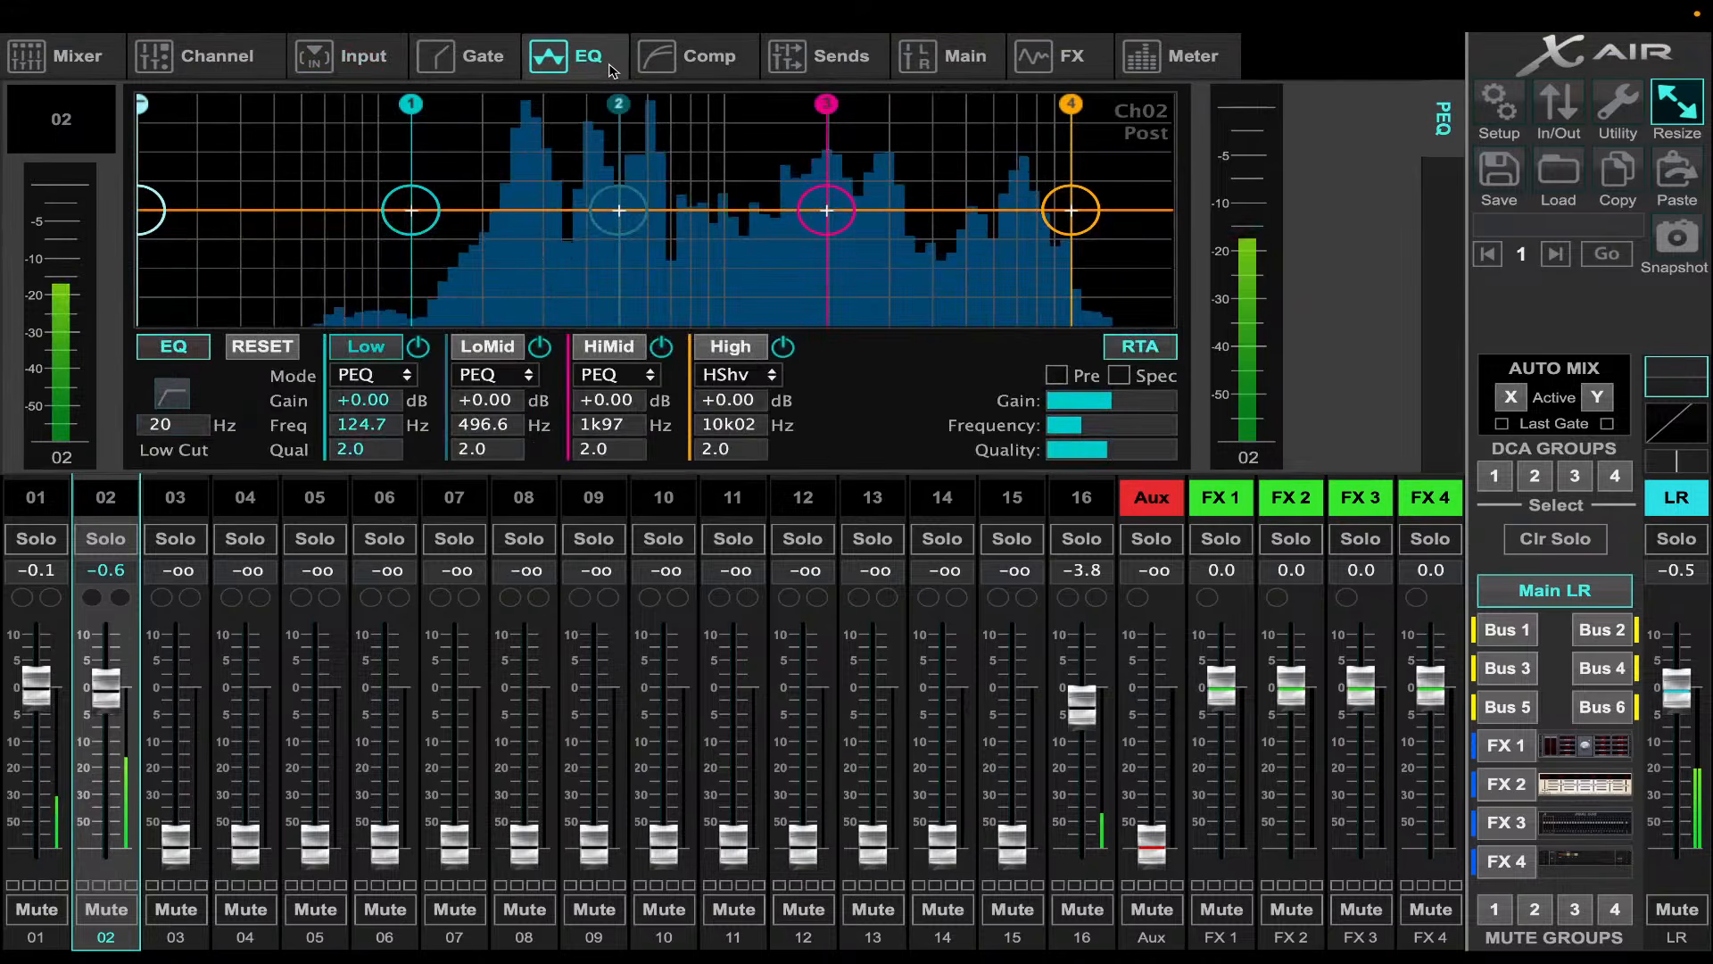
click(627, 229)
drag(638, 230, 656, 304)
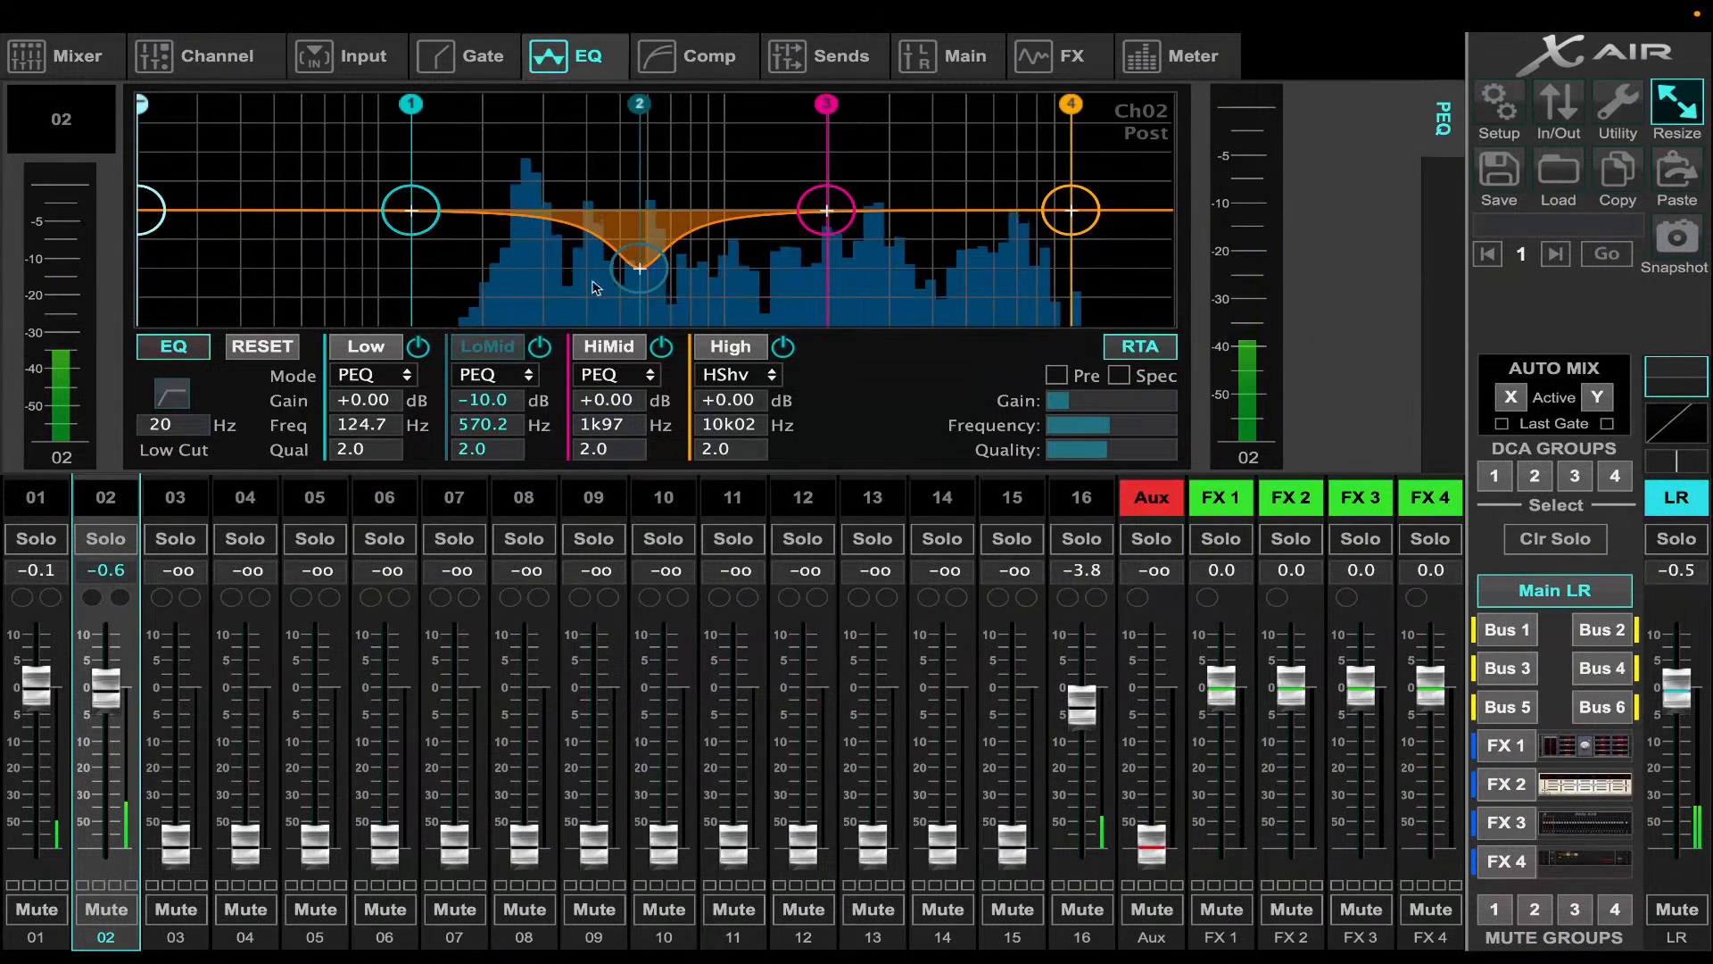
click(157, 217)
drag(161, 219, 538, 172)
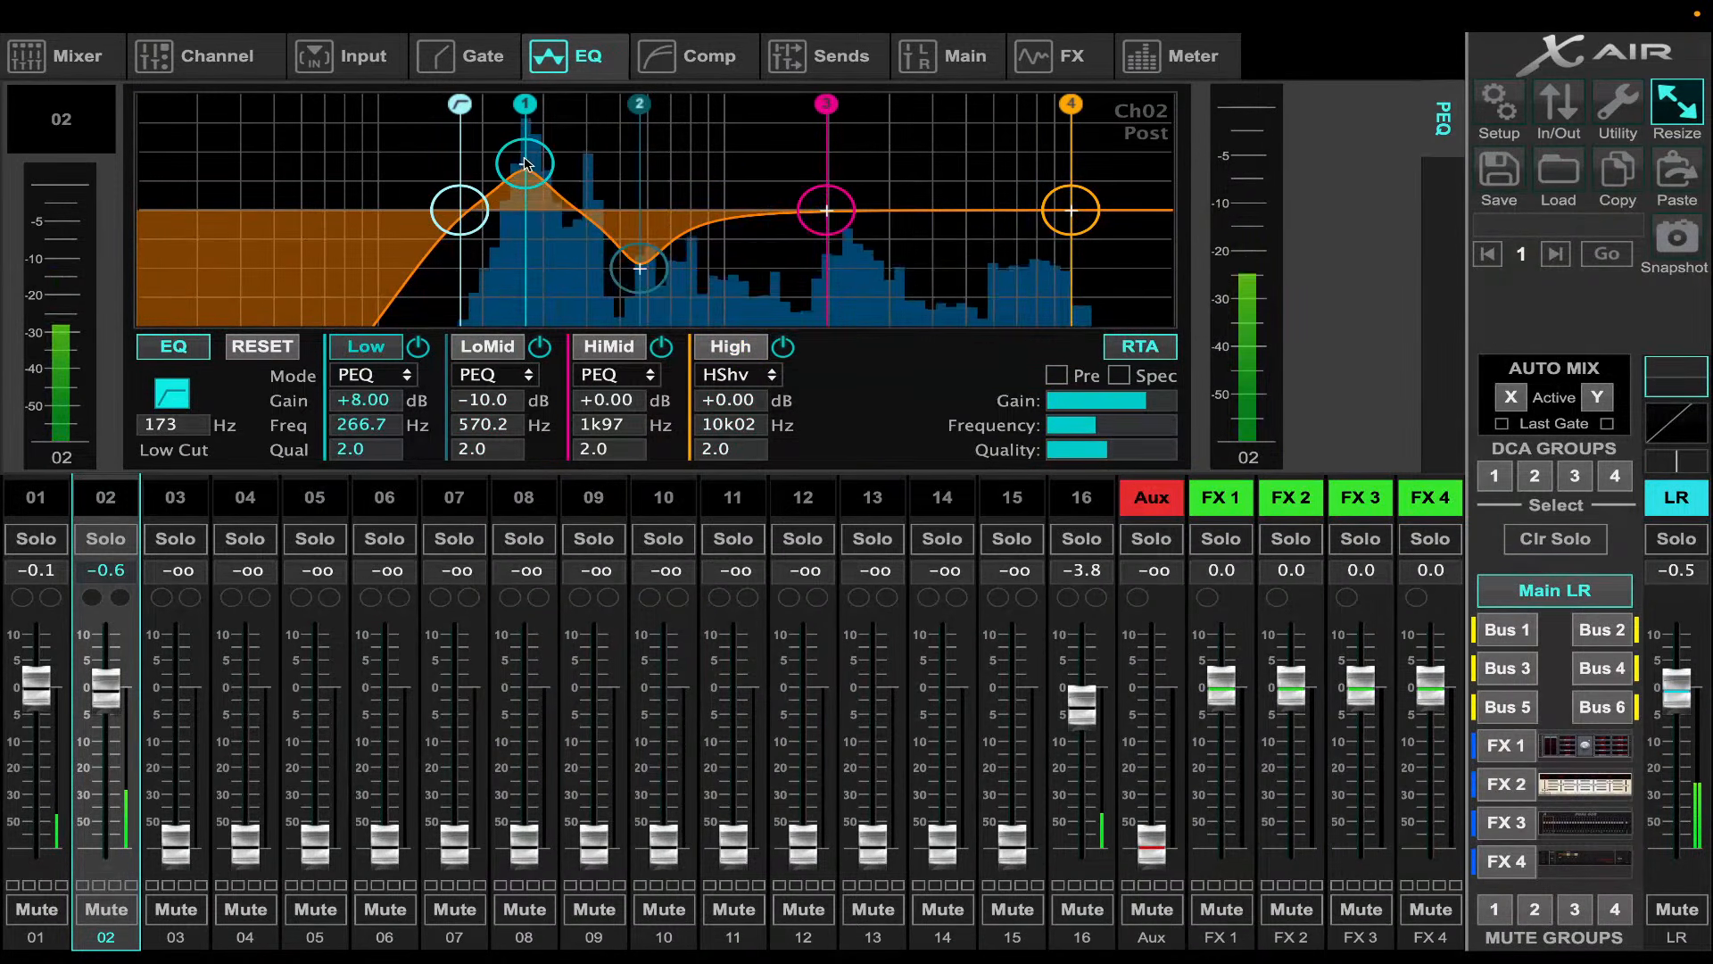
- Set channel 02's HiMid band to -8 dB at 1k84 with quality 0.6 and the High shelf to +10 dB at 5k20
drag(805, 202, 807, 259)
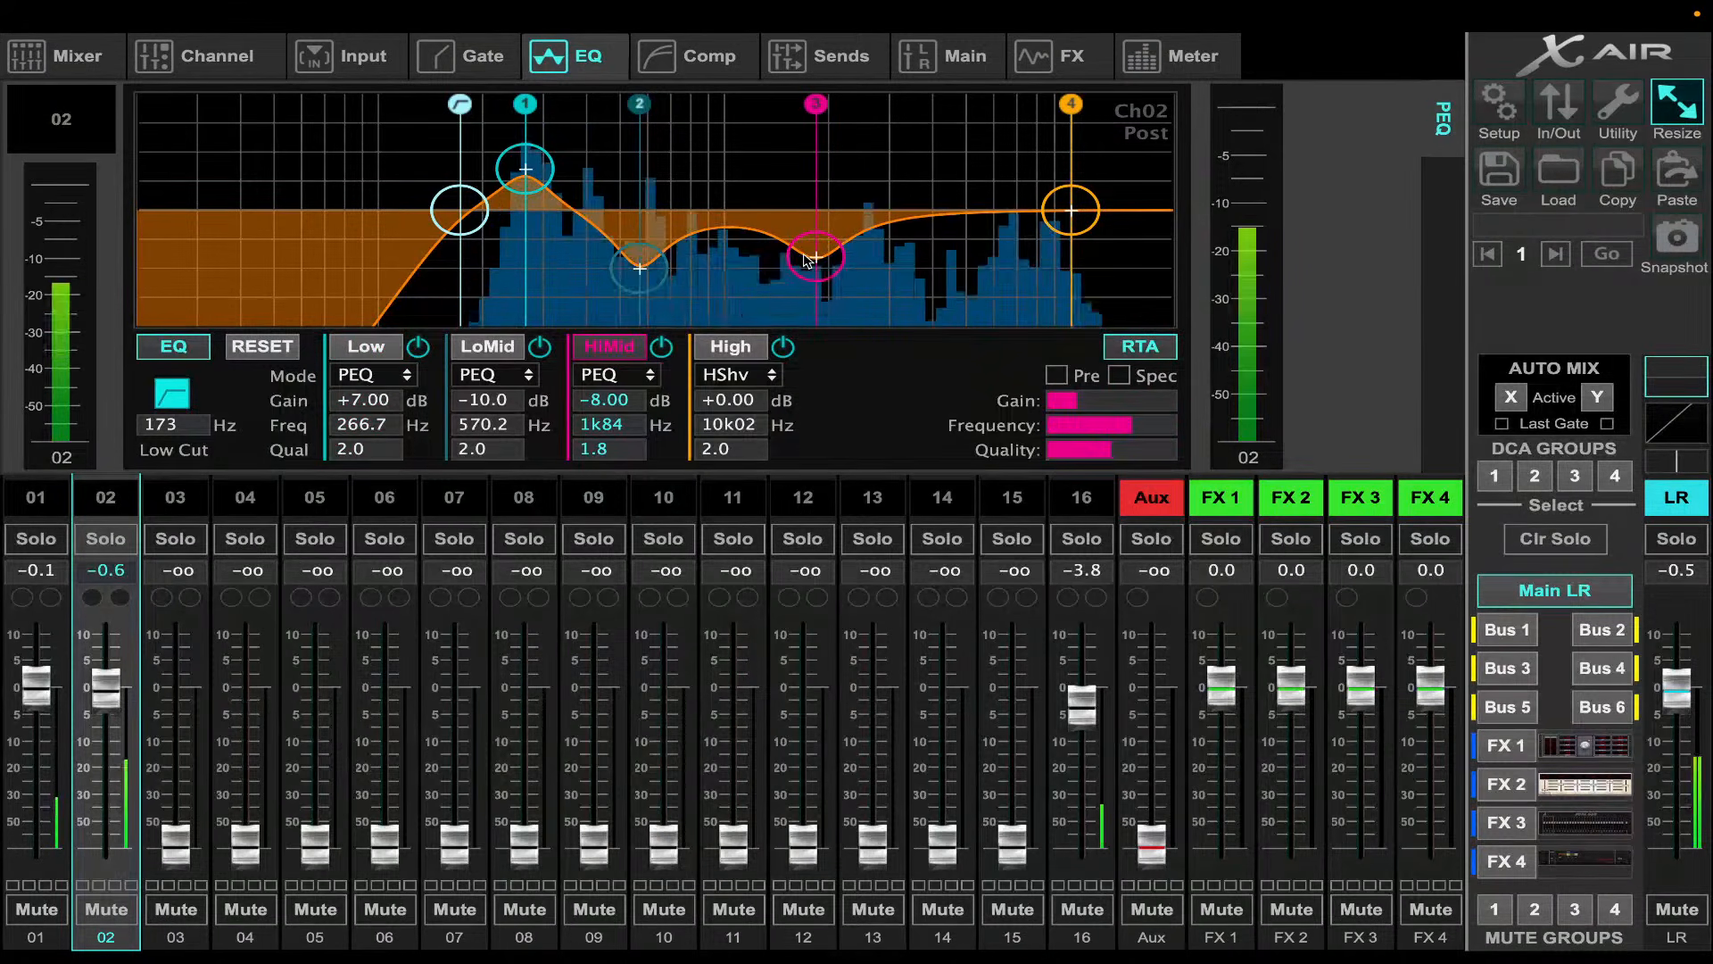
drag(1073, 211, 1000, 157)
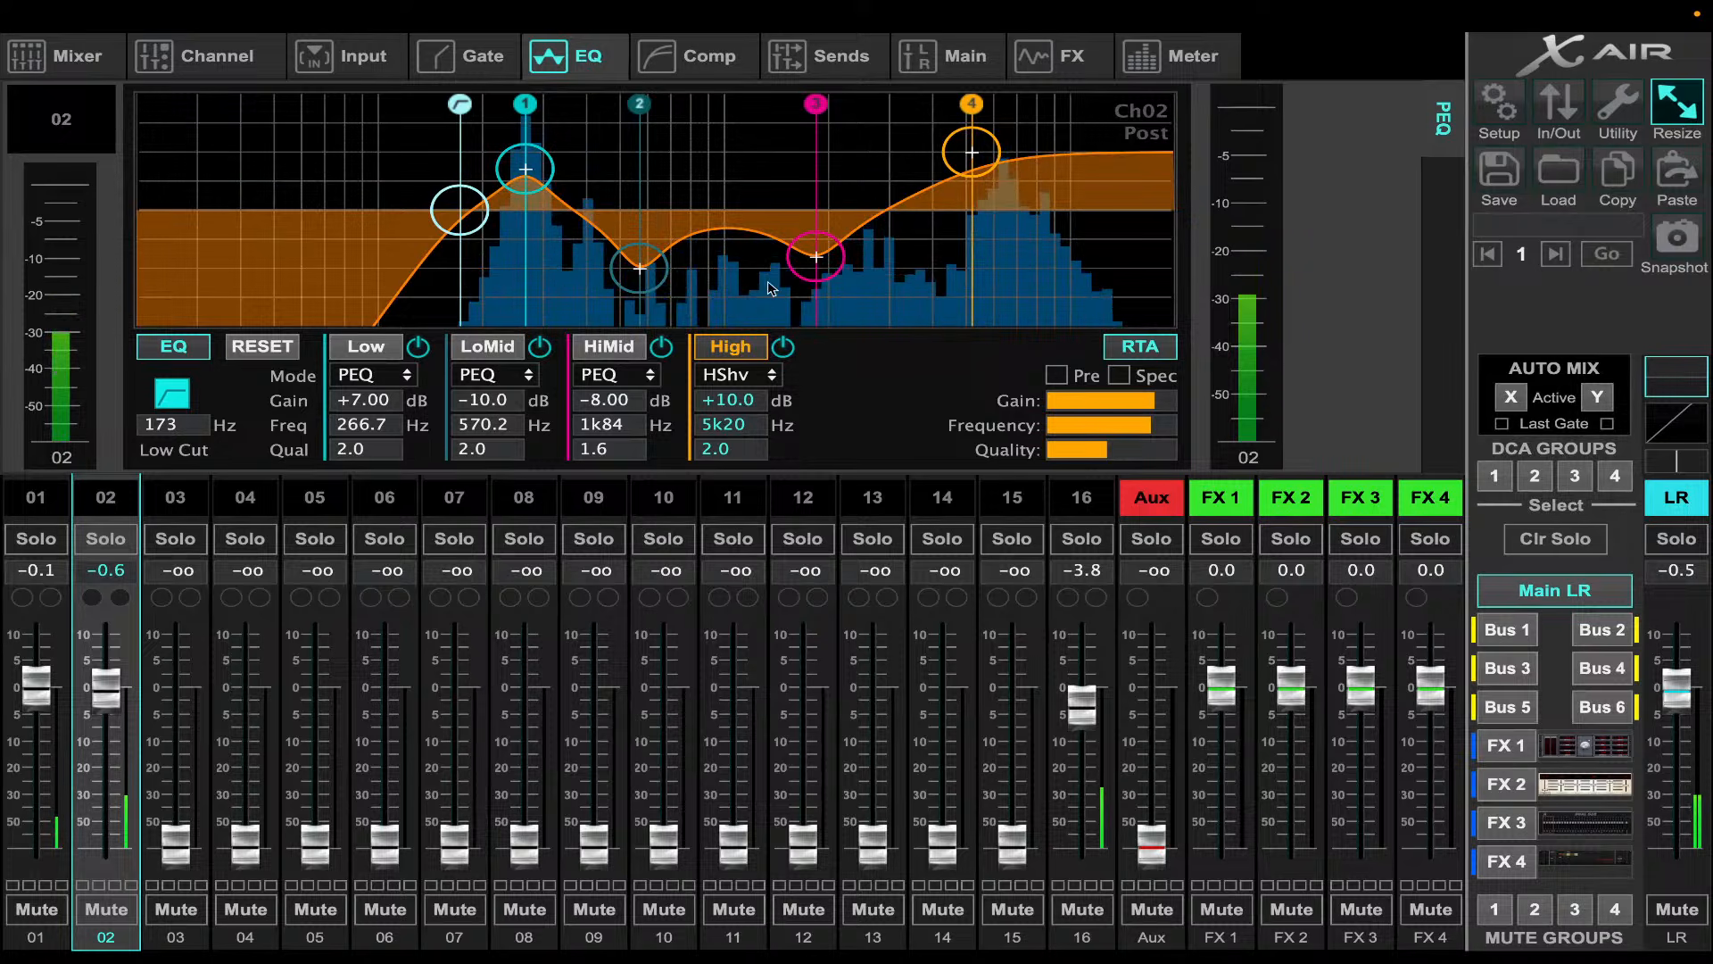
scroll(829, 261, up, 1)
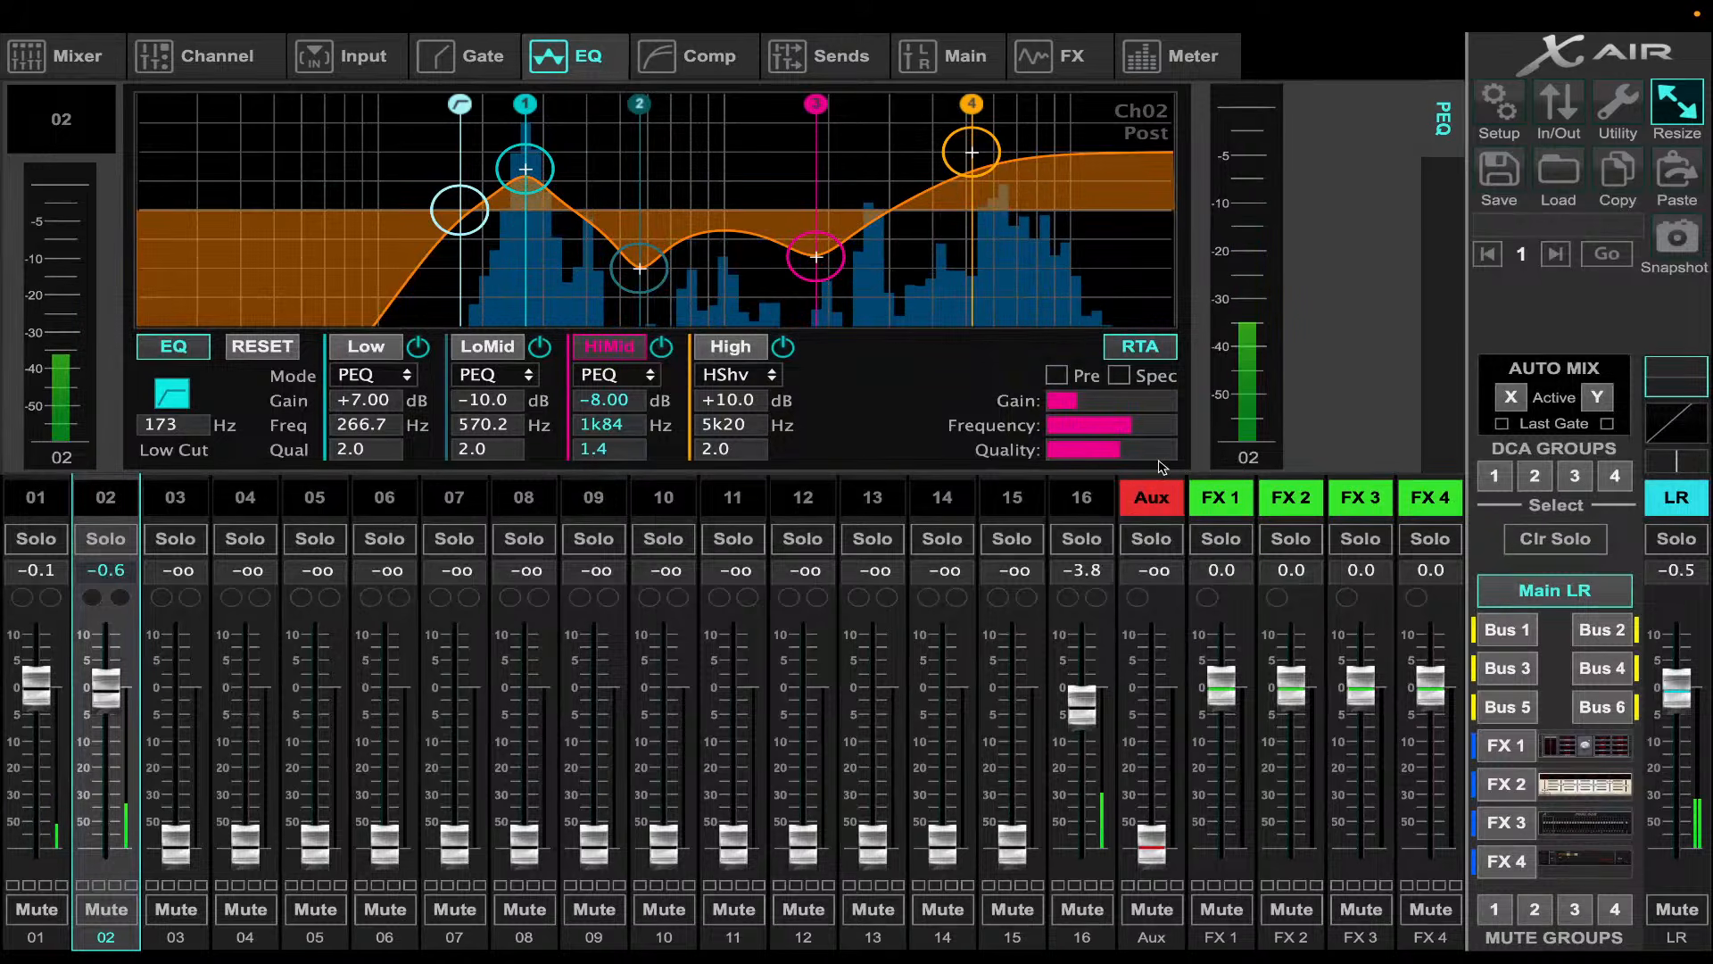
drag(1117, 452, 1206, 453)
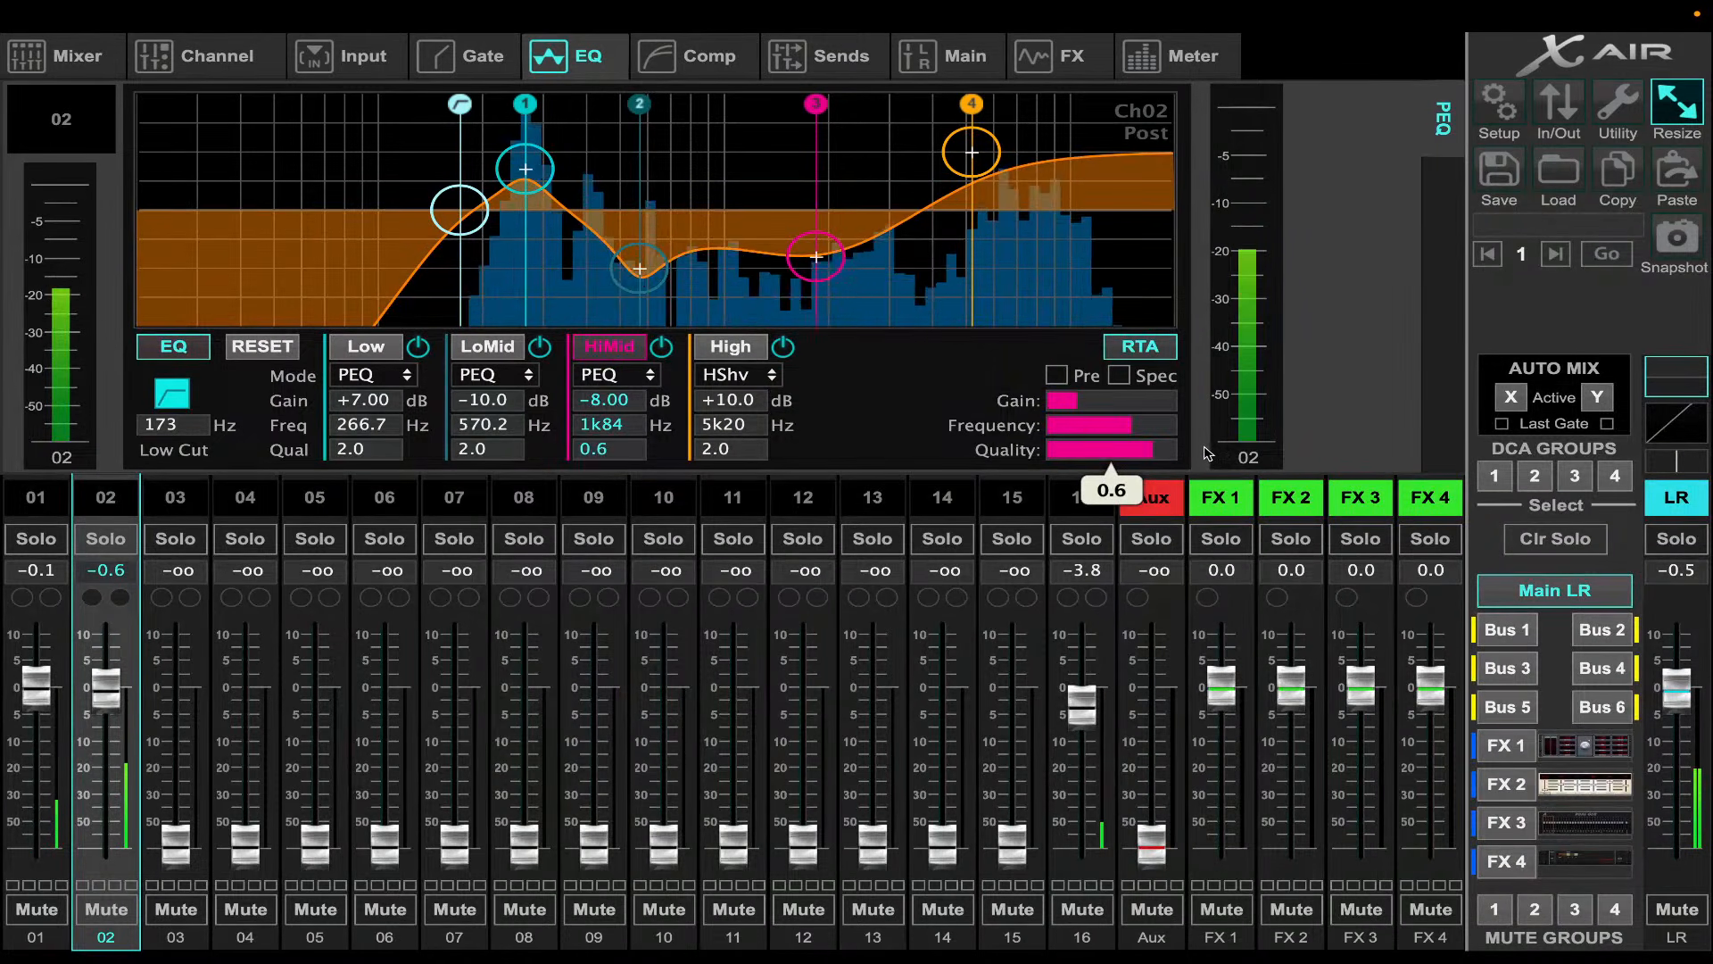
- Raise channel 02's low cut to 178 Hz and compare the sound with the EQ bypassed and re-enabled
click(478, 213)
click(198, 344)
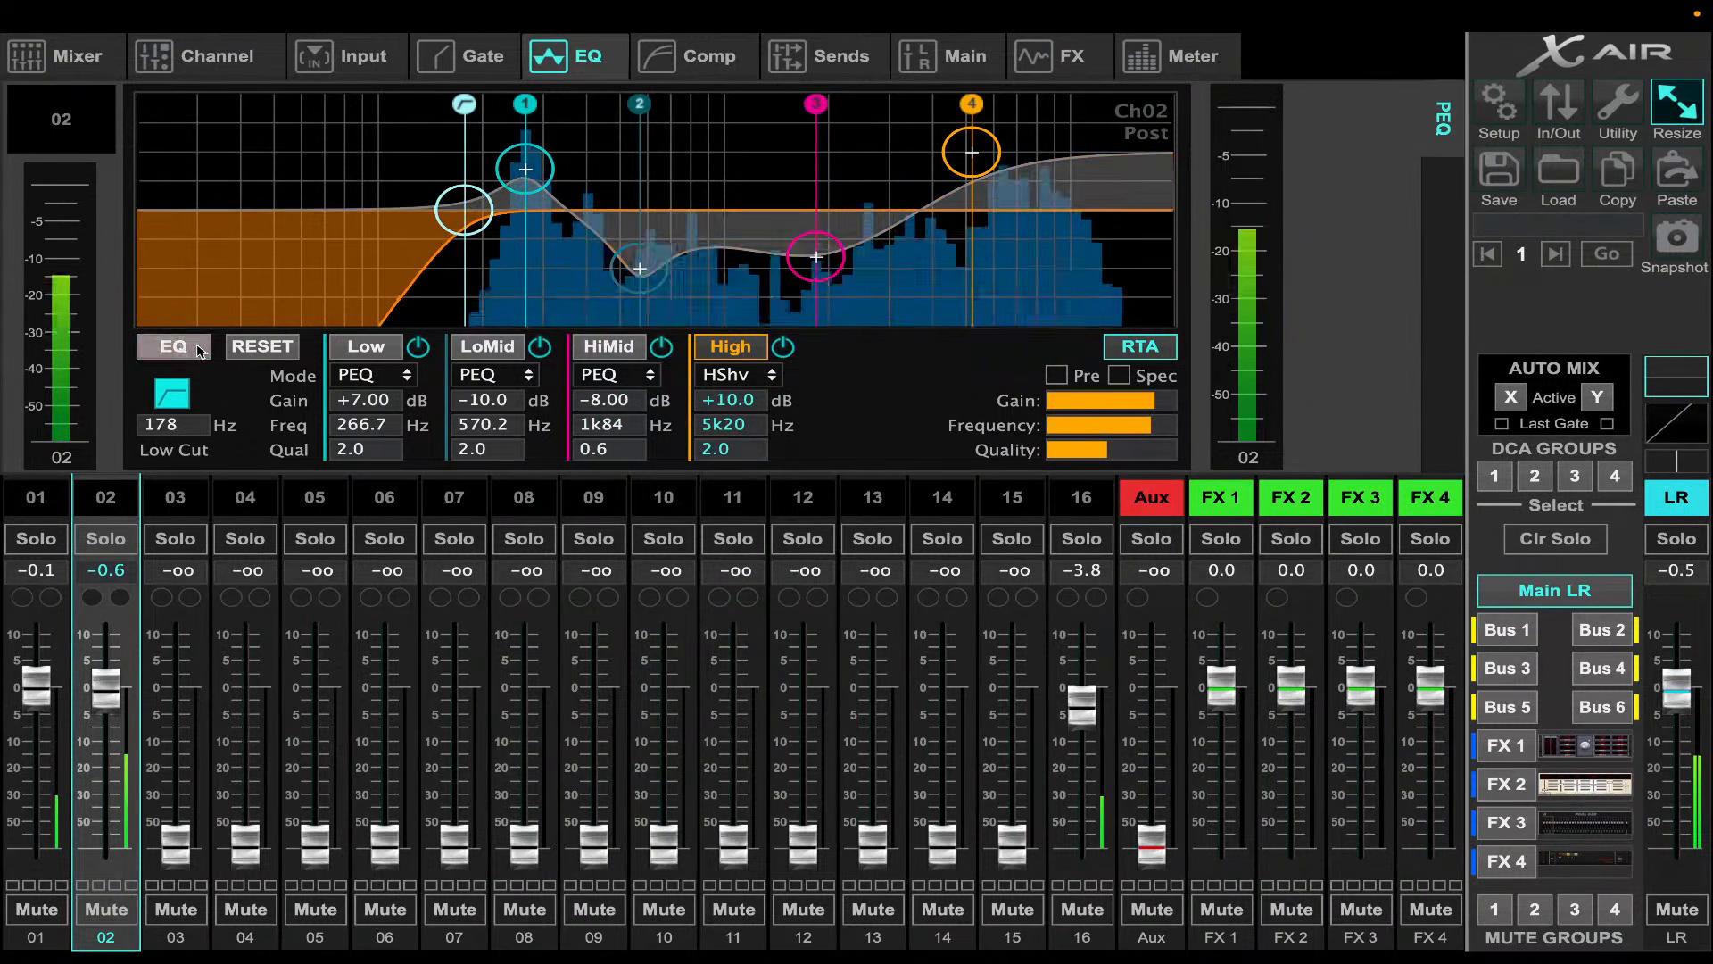
click(198, 345)
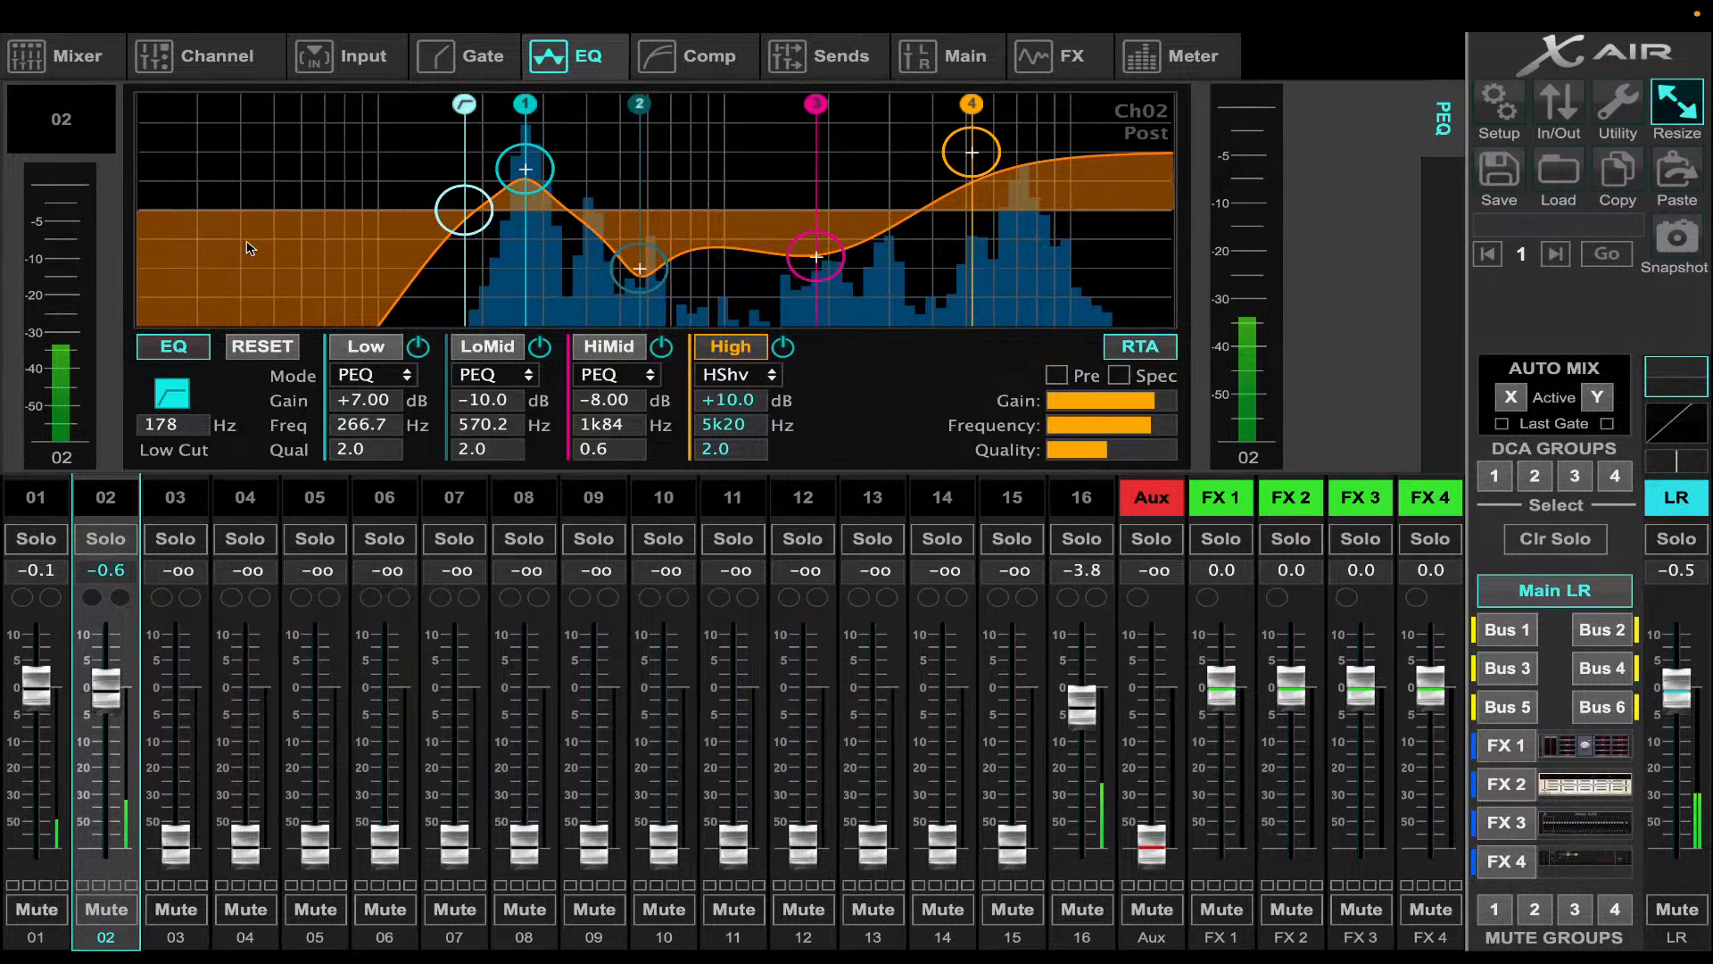
- Enable channel 02's compressor with a threshold of -24.0 dB, a ratio of 4.0 and an attack of 18 ms
click(723, 61)
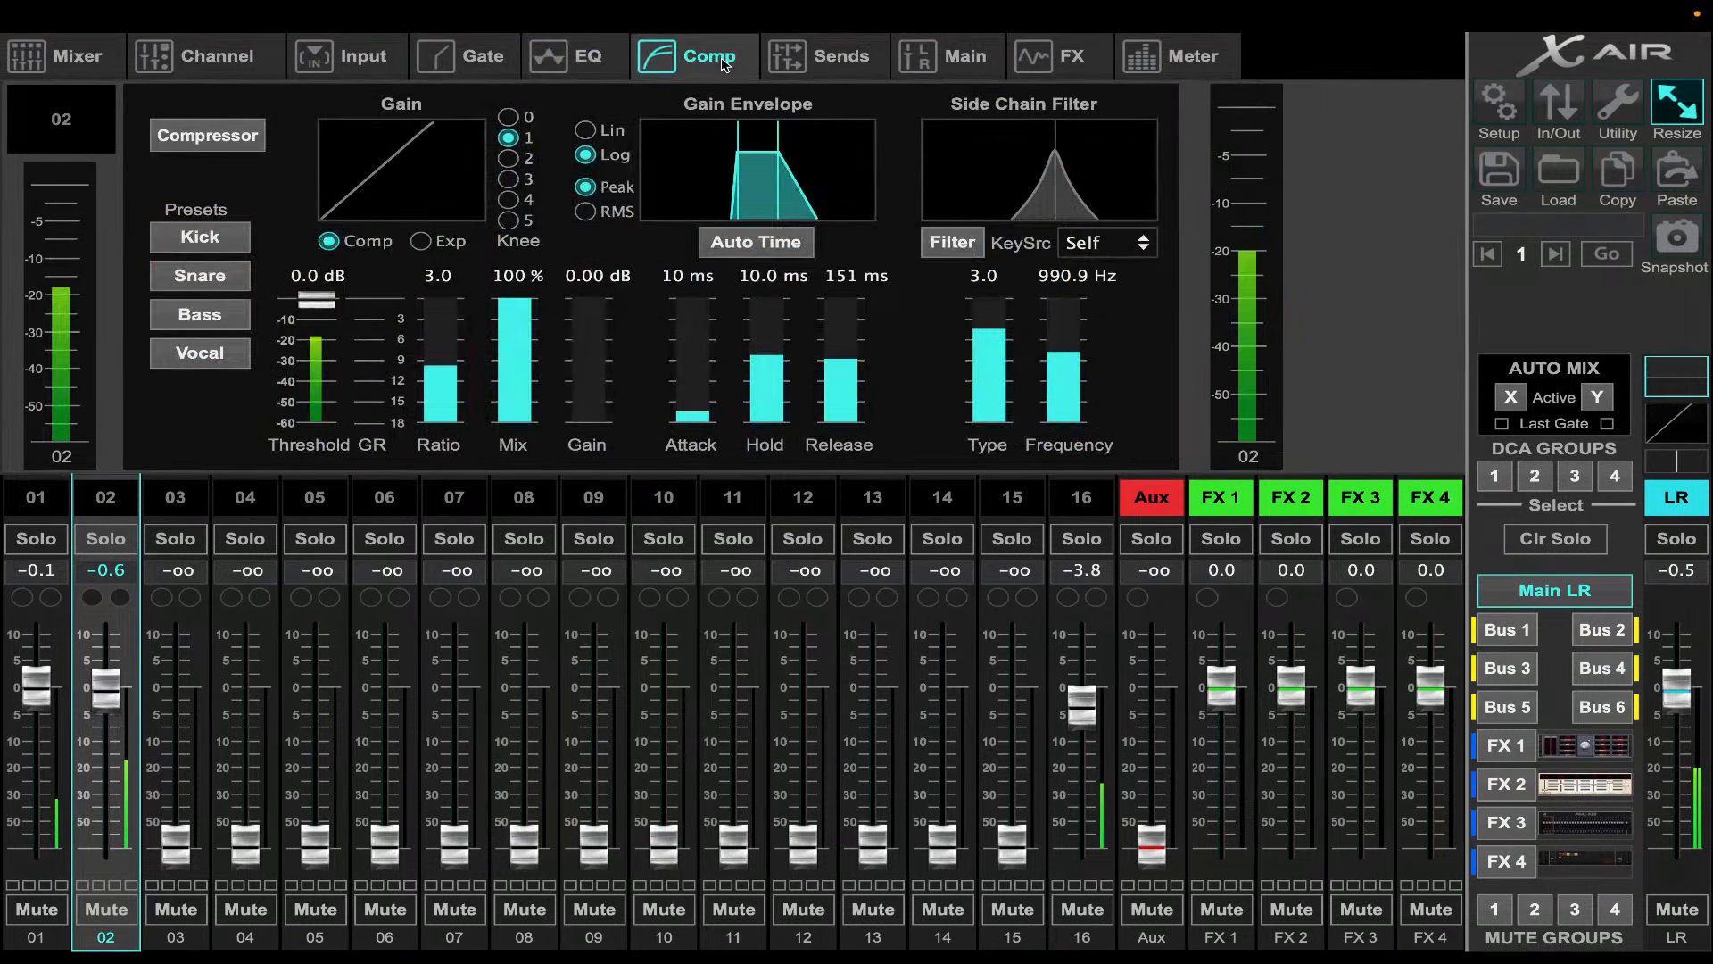
click(236, 143)
drag(314, 302, 328, 413)
drag(693, 415, 702, 396)
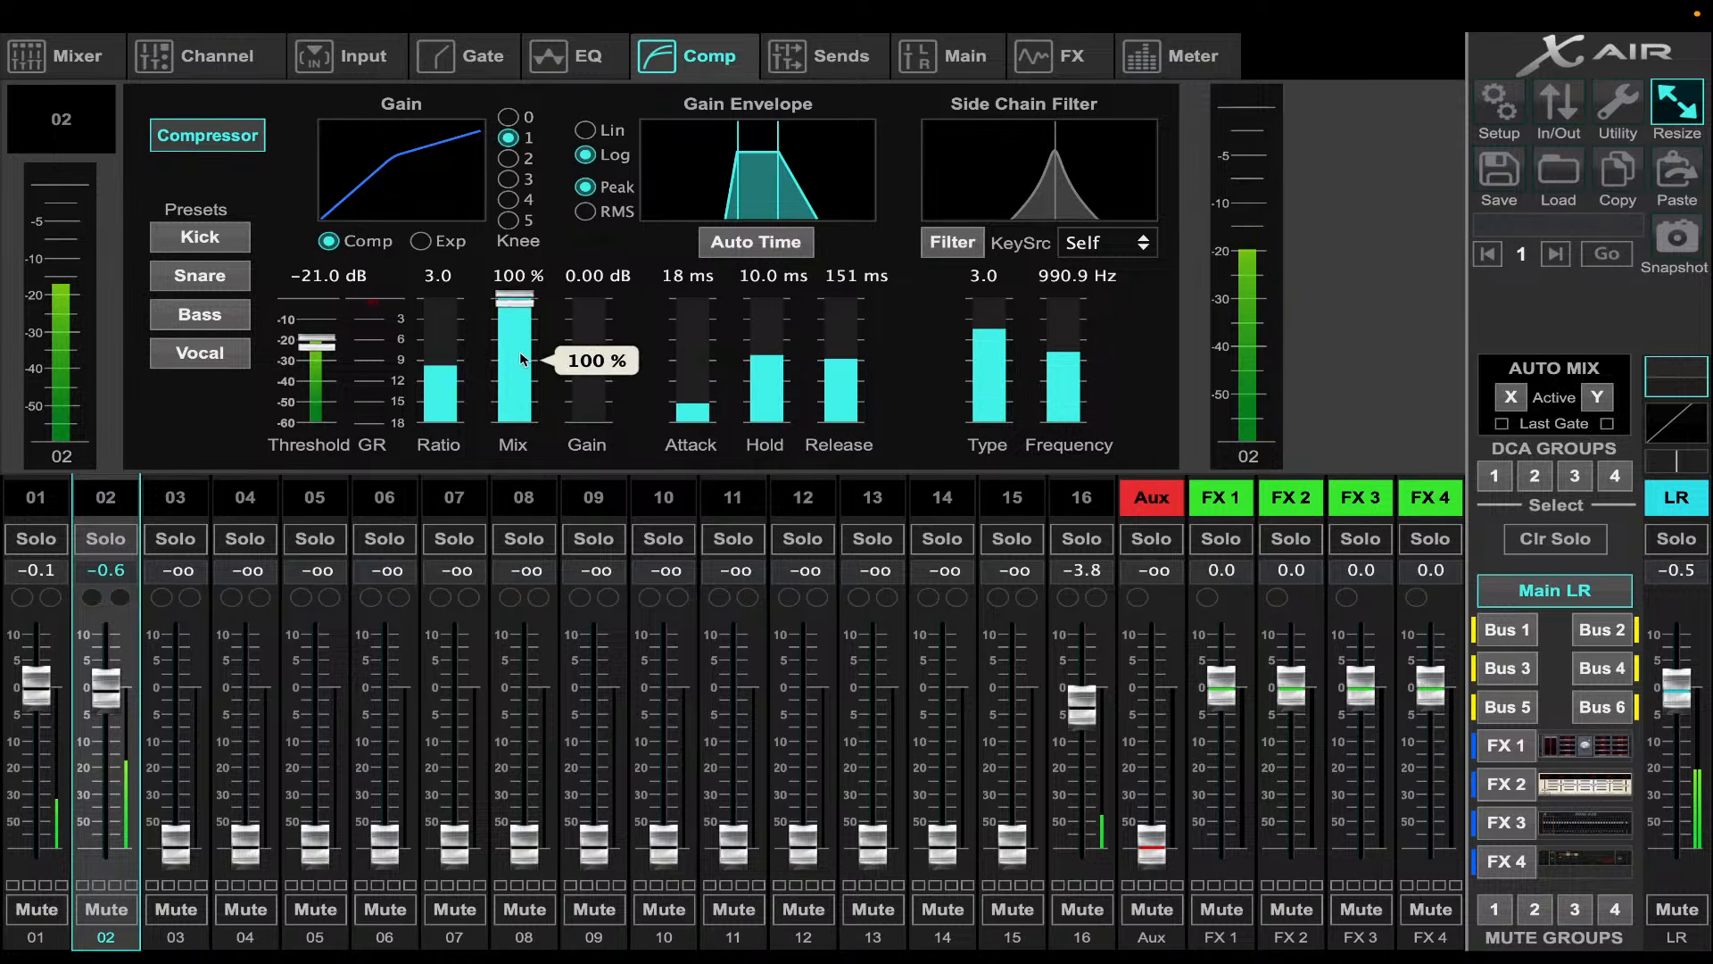
mouse_move(426, 353)
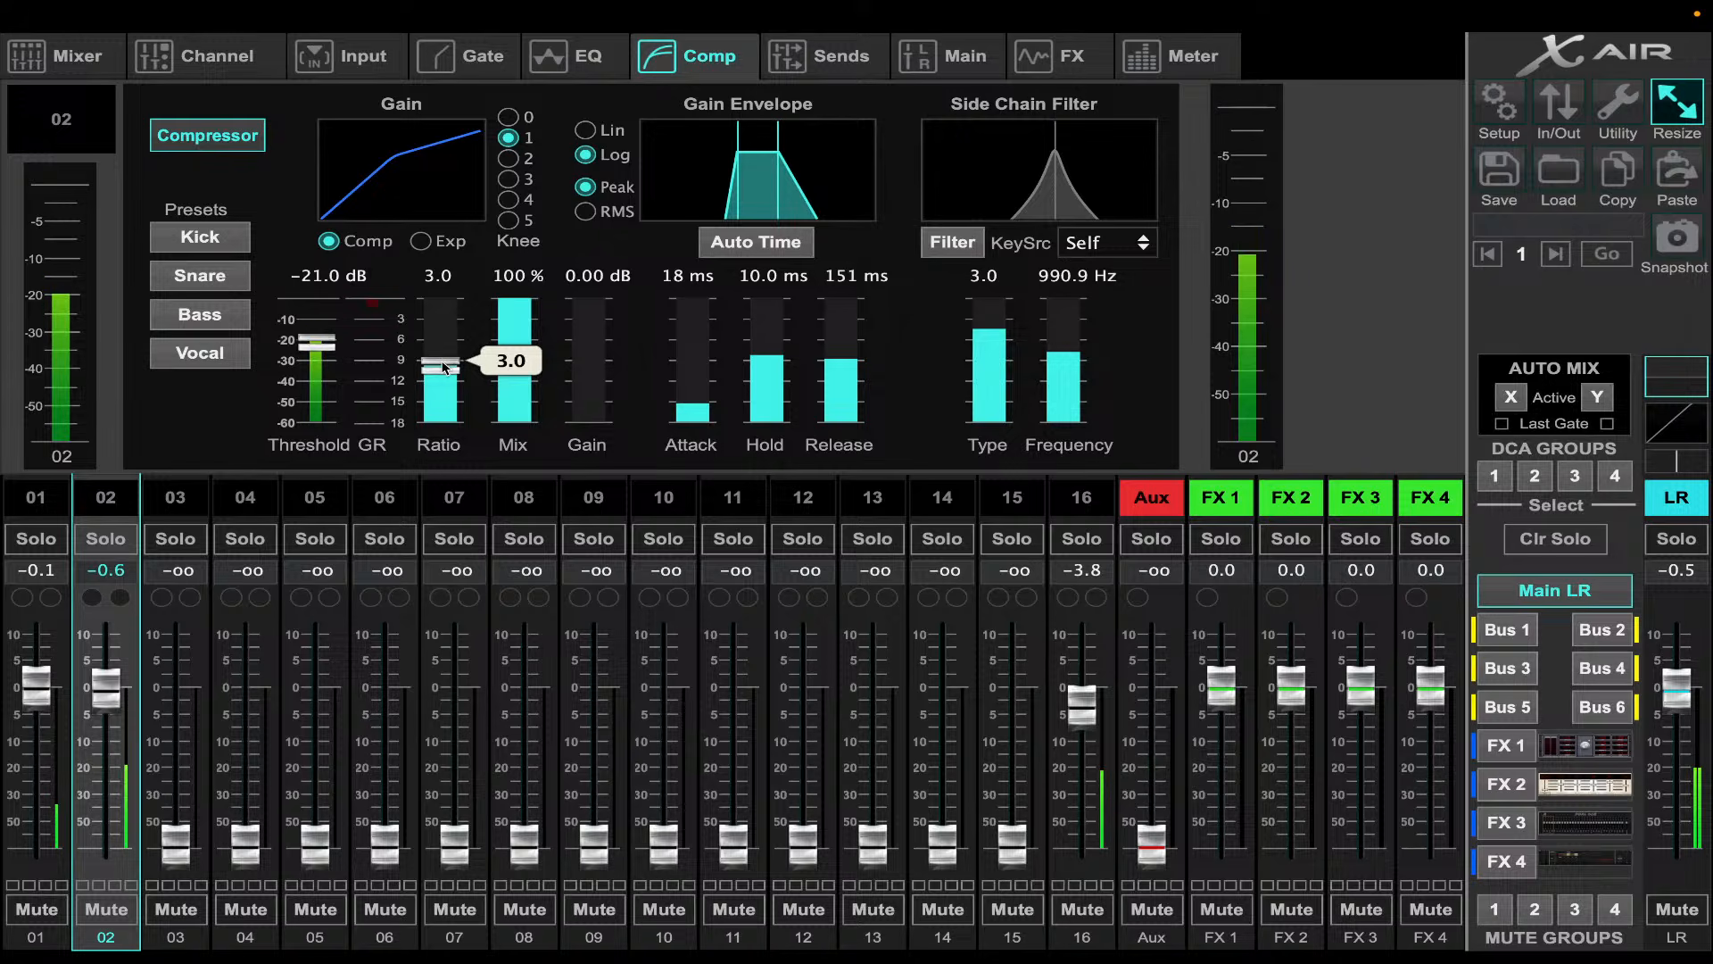
drag(444, 366, 443, 357)
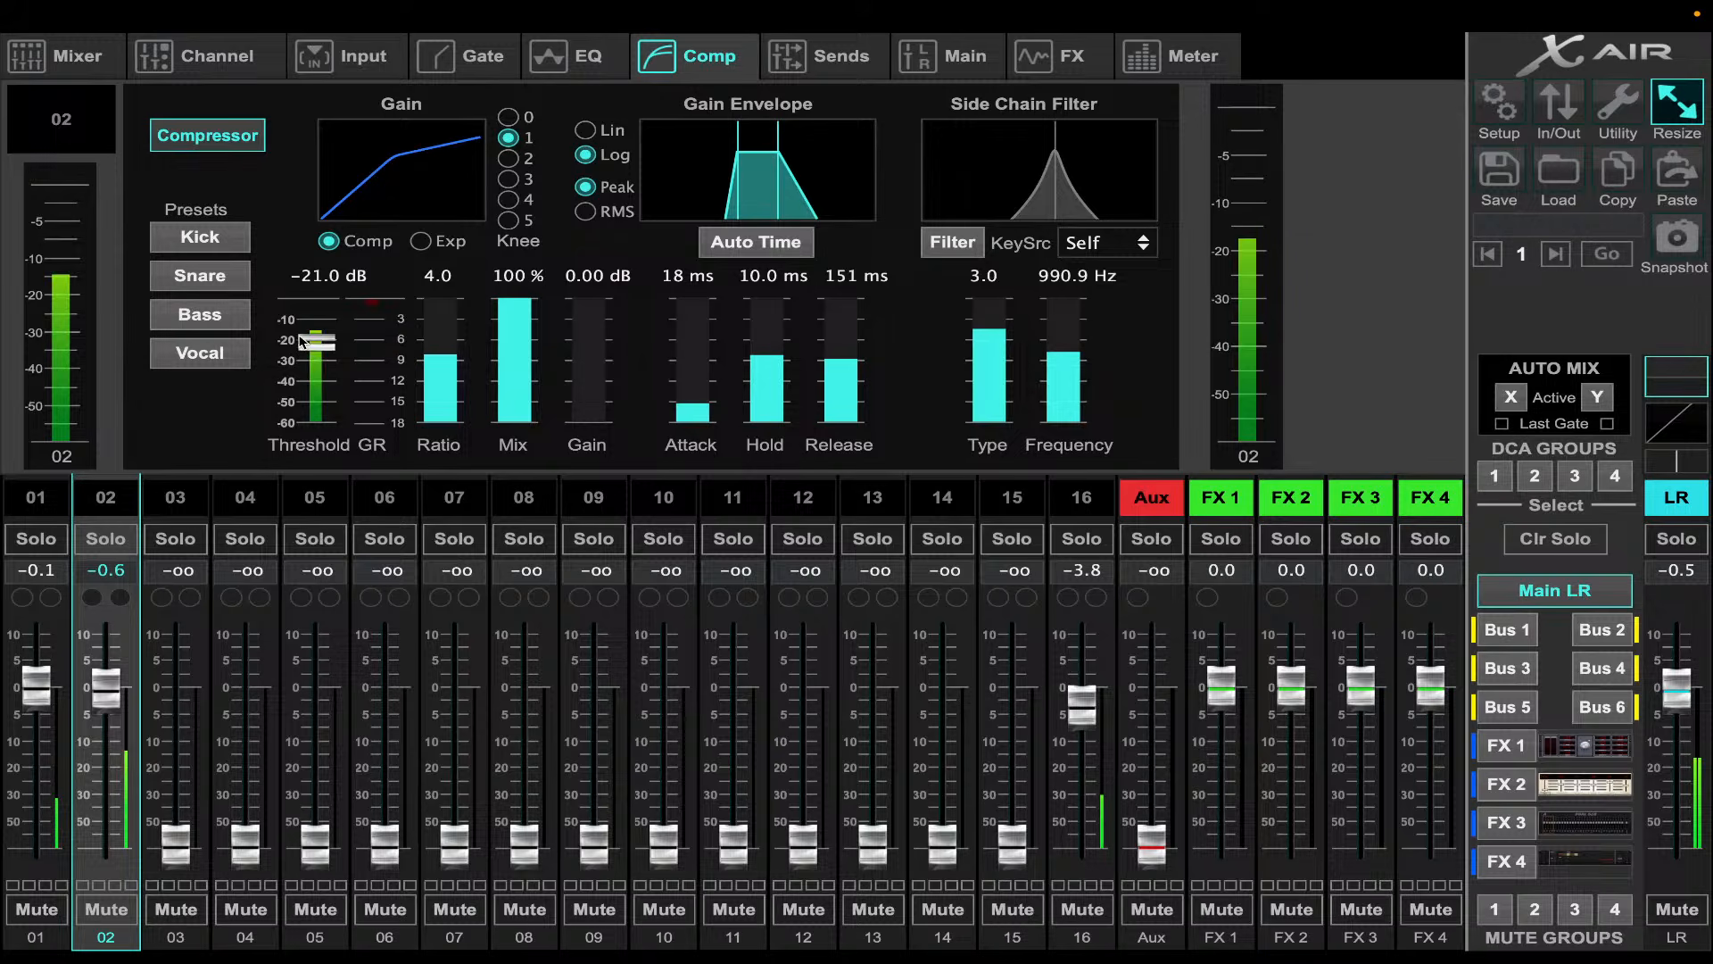
drag(314, 343, 315, 359)
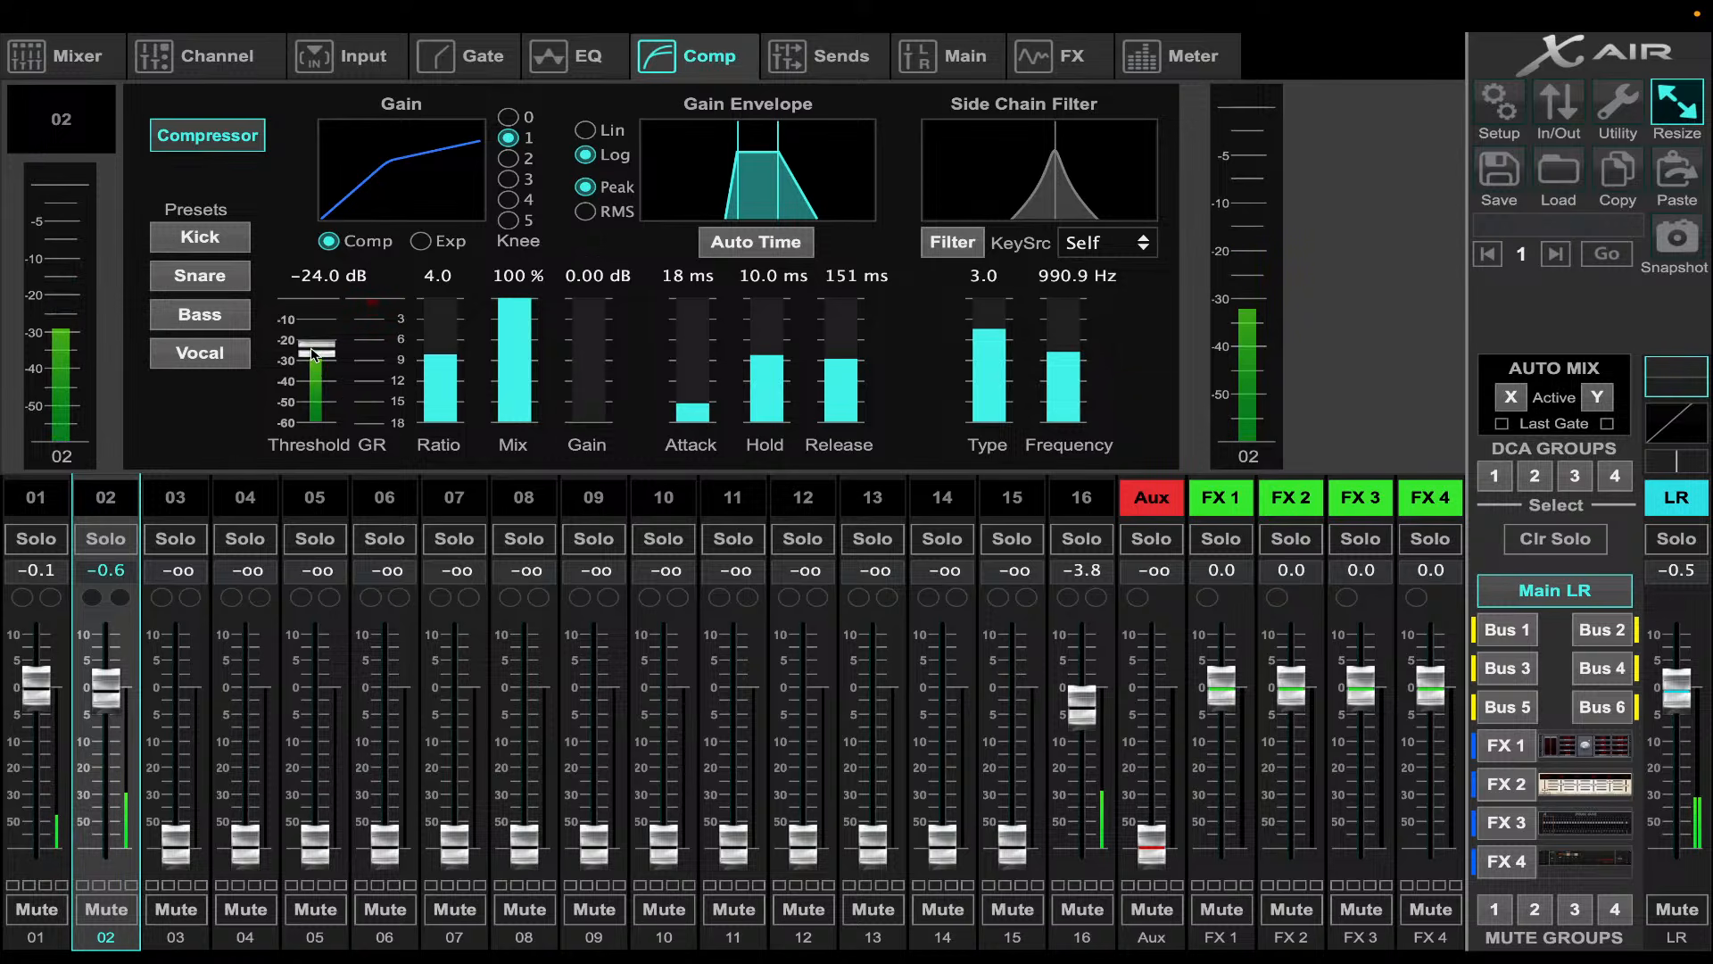
- Set channel 02's gate to a -50.0 dB threshold, 0 ms attack, 50.2 ms hold and 132 ms release
click(432, 61)
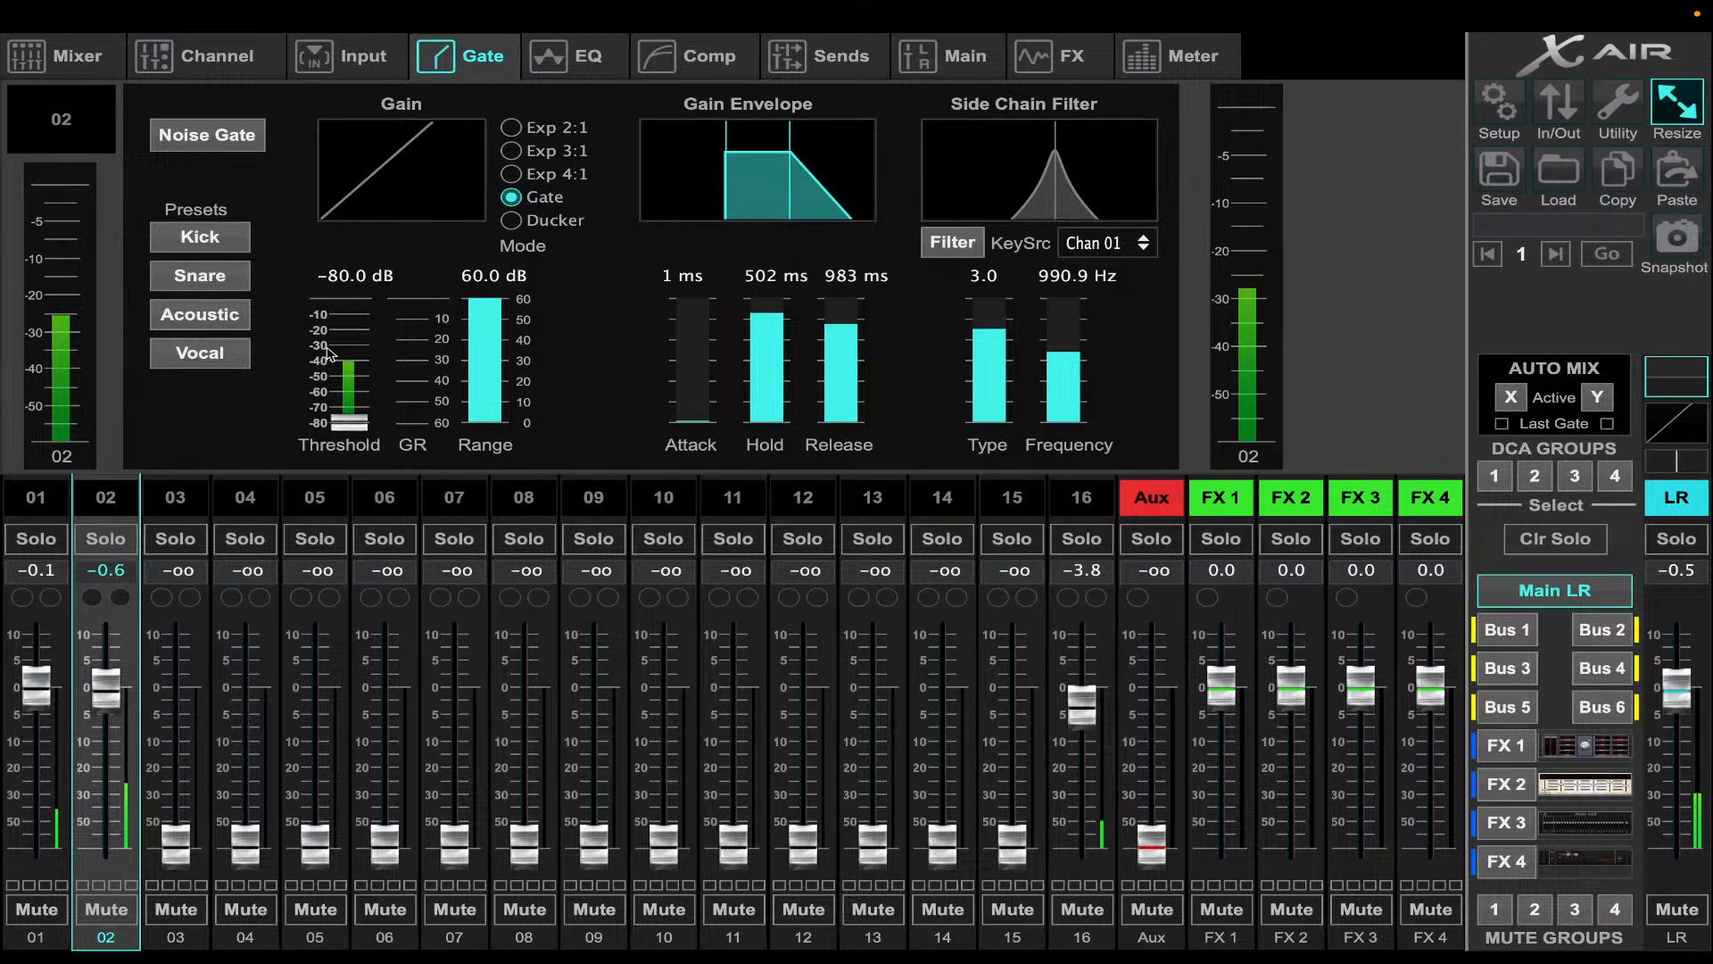
drag(355, 412, 355, 376)
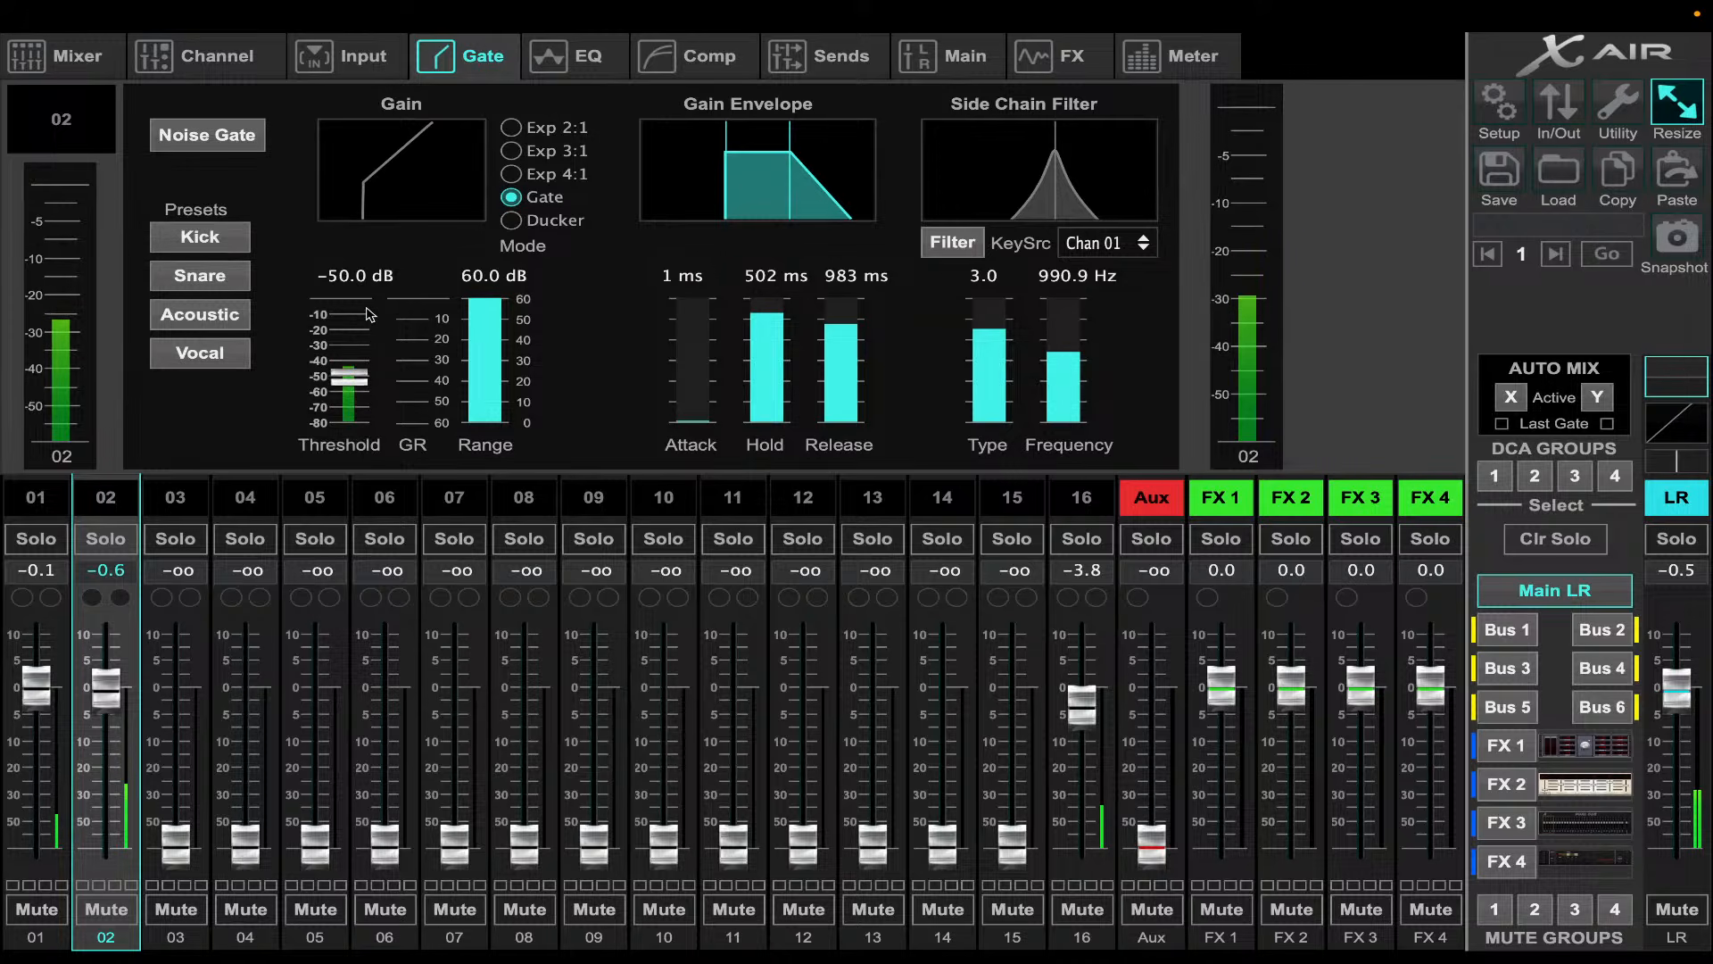
drag(665, 412, 670, 447)
drag(768, 339, 764, 407)
drag(844, 323, 844, 425)
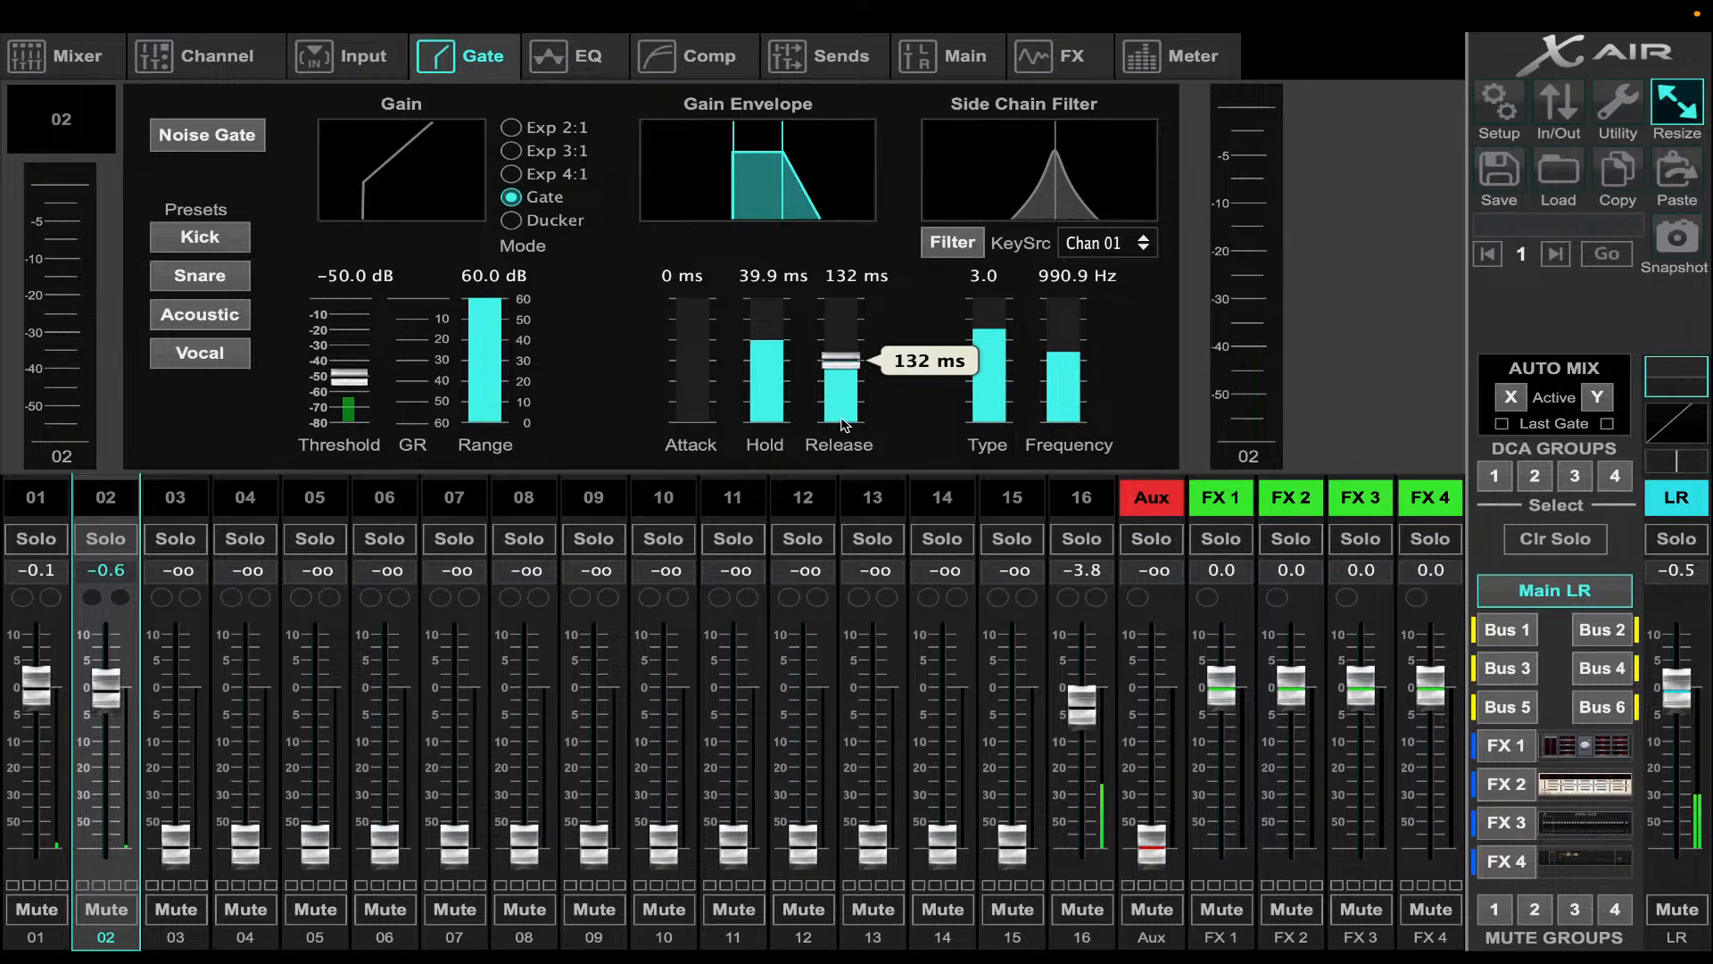
drag(779, 340, 779, 328)
drag(837, 361, 837, 361)
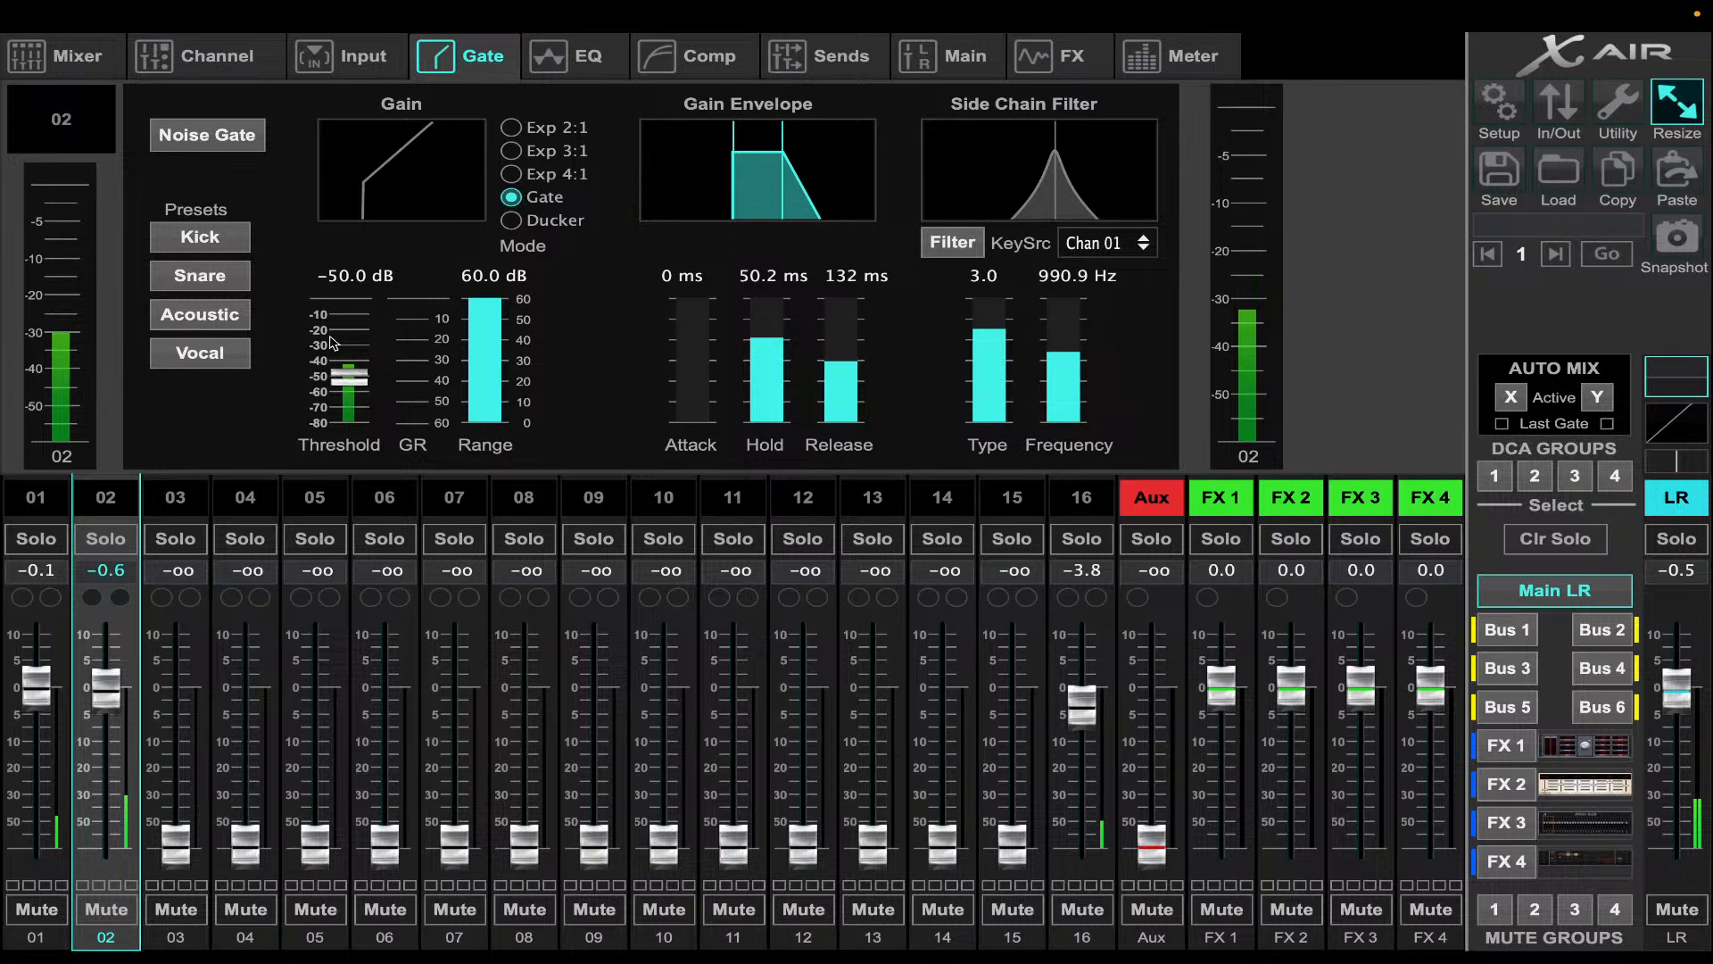
- Enable channel 02's noise gate and adjust its threshold to -42.0 dB
click(256, 135)
drag(357, 379, 366, 339)
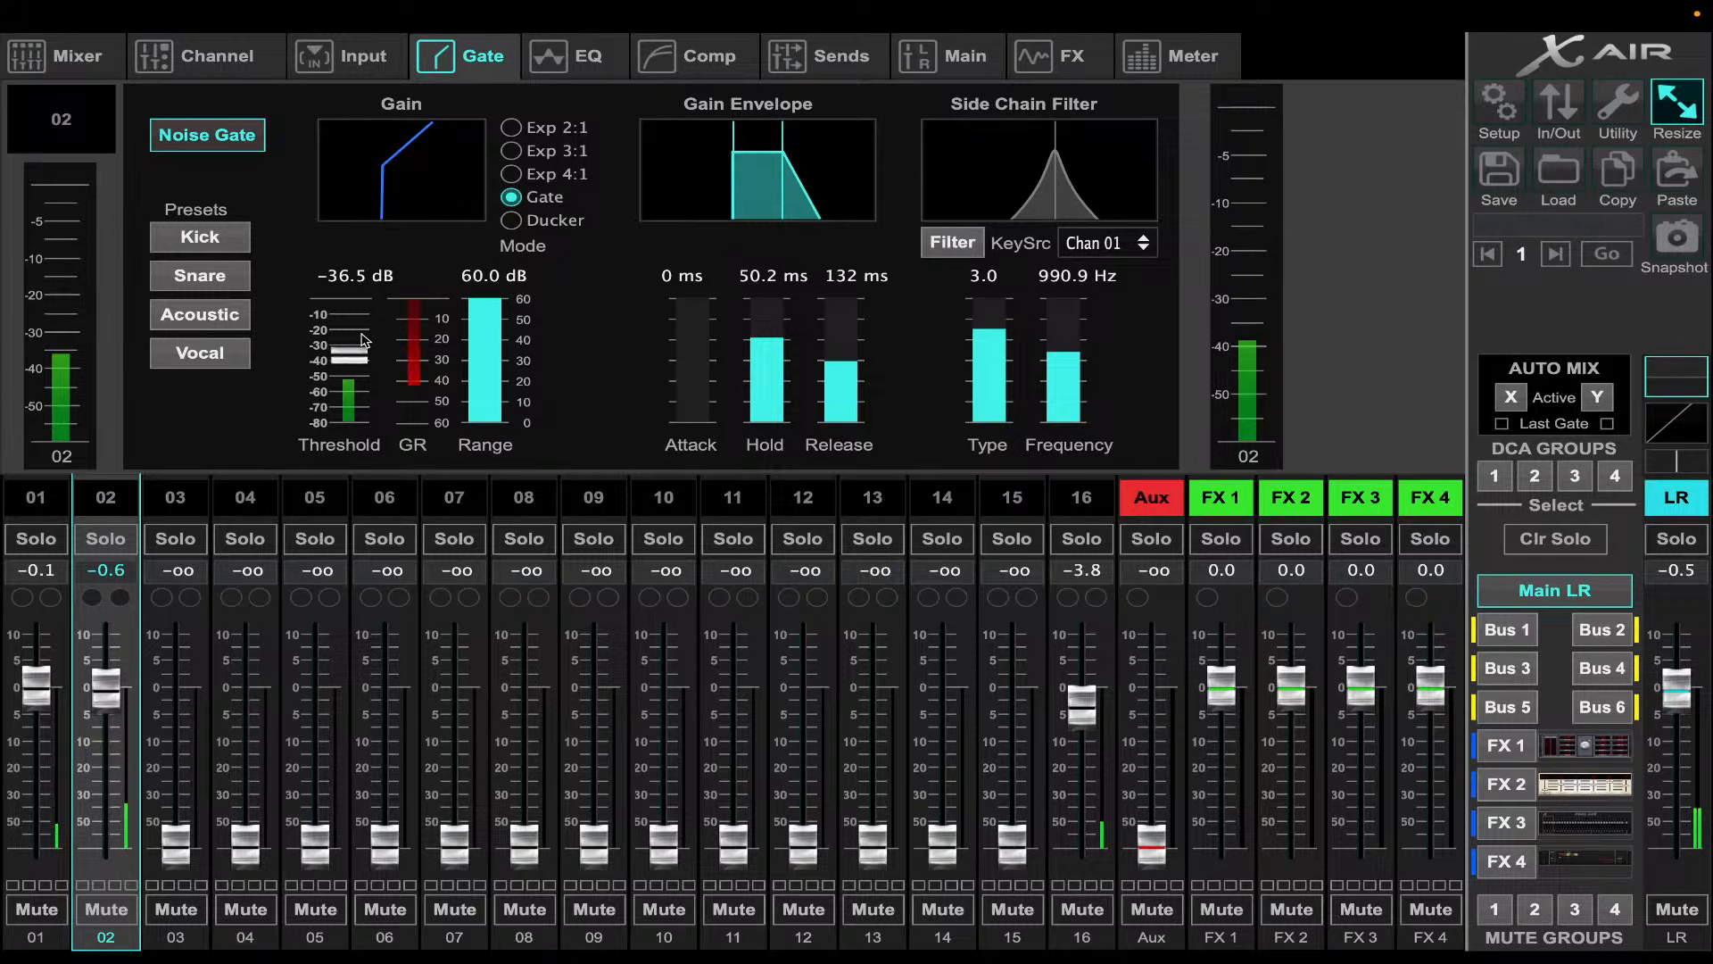
drag(364, 341, 361, 378)
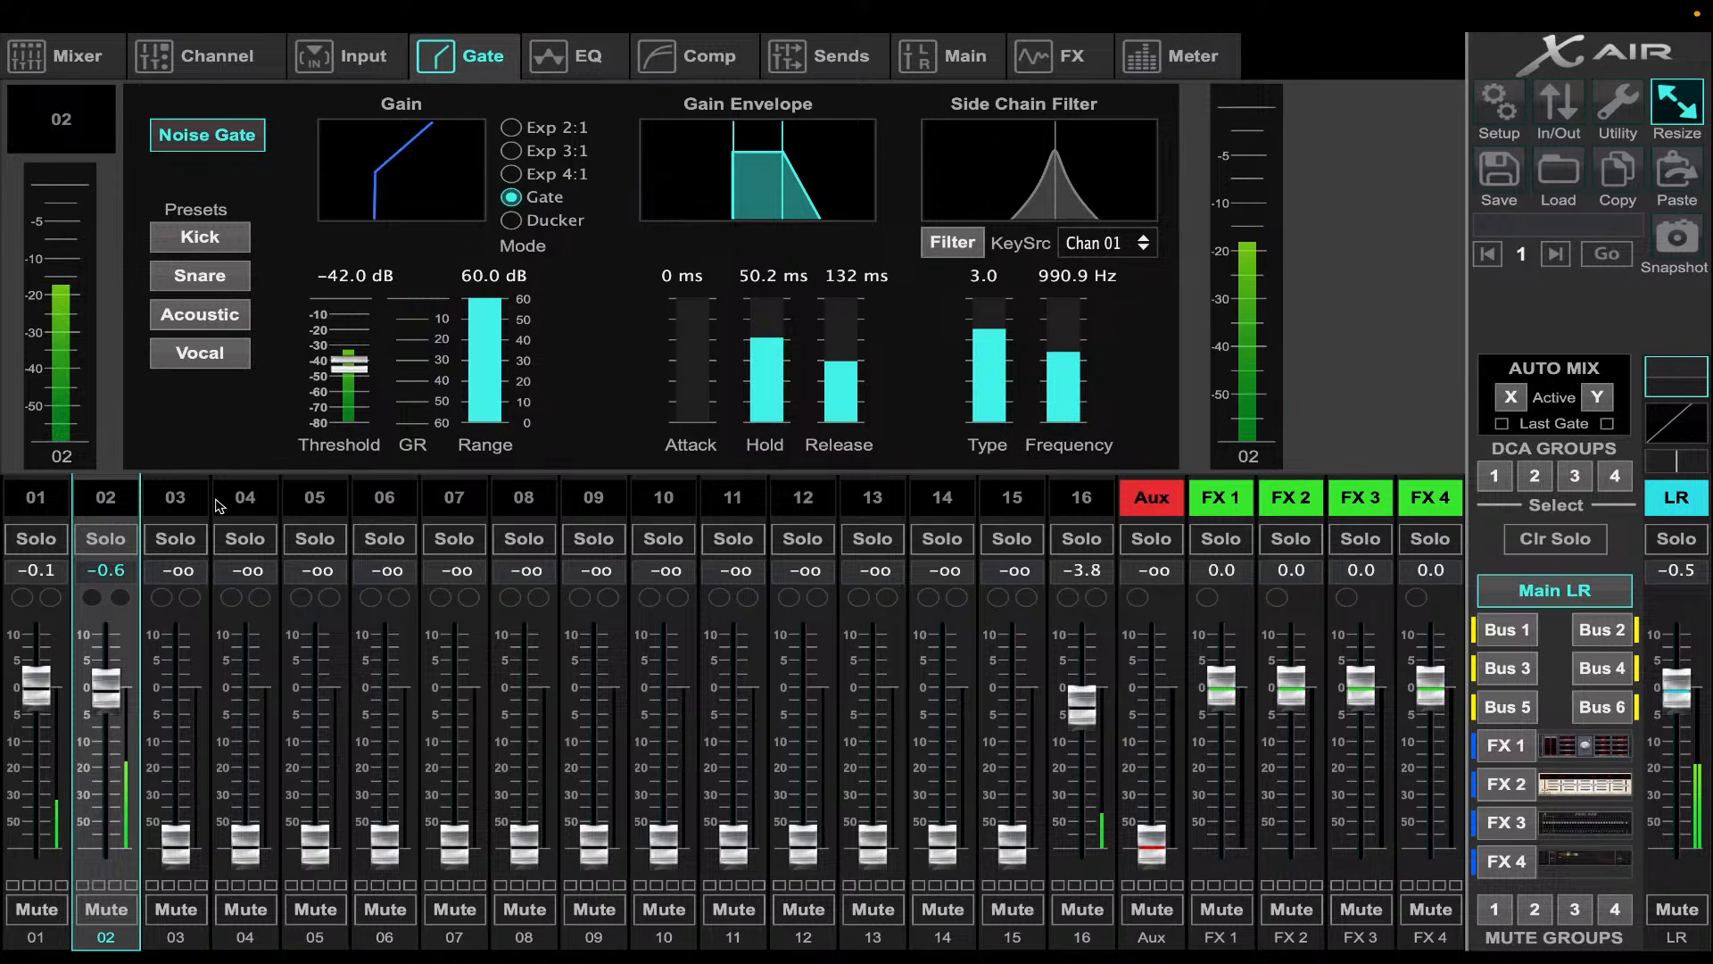
- Select channel 03, move the Cubase loop range to about bars 13–16 over the Audio 03 hits, and return to X AIR Edit
click(174, 497)
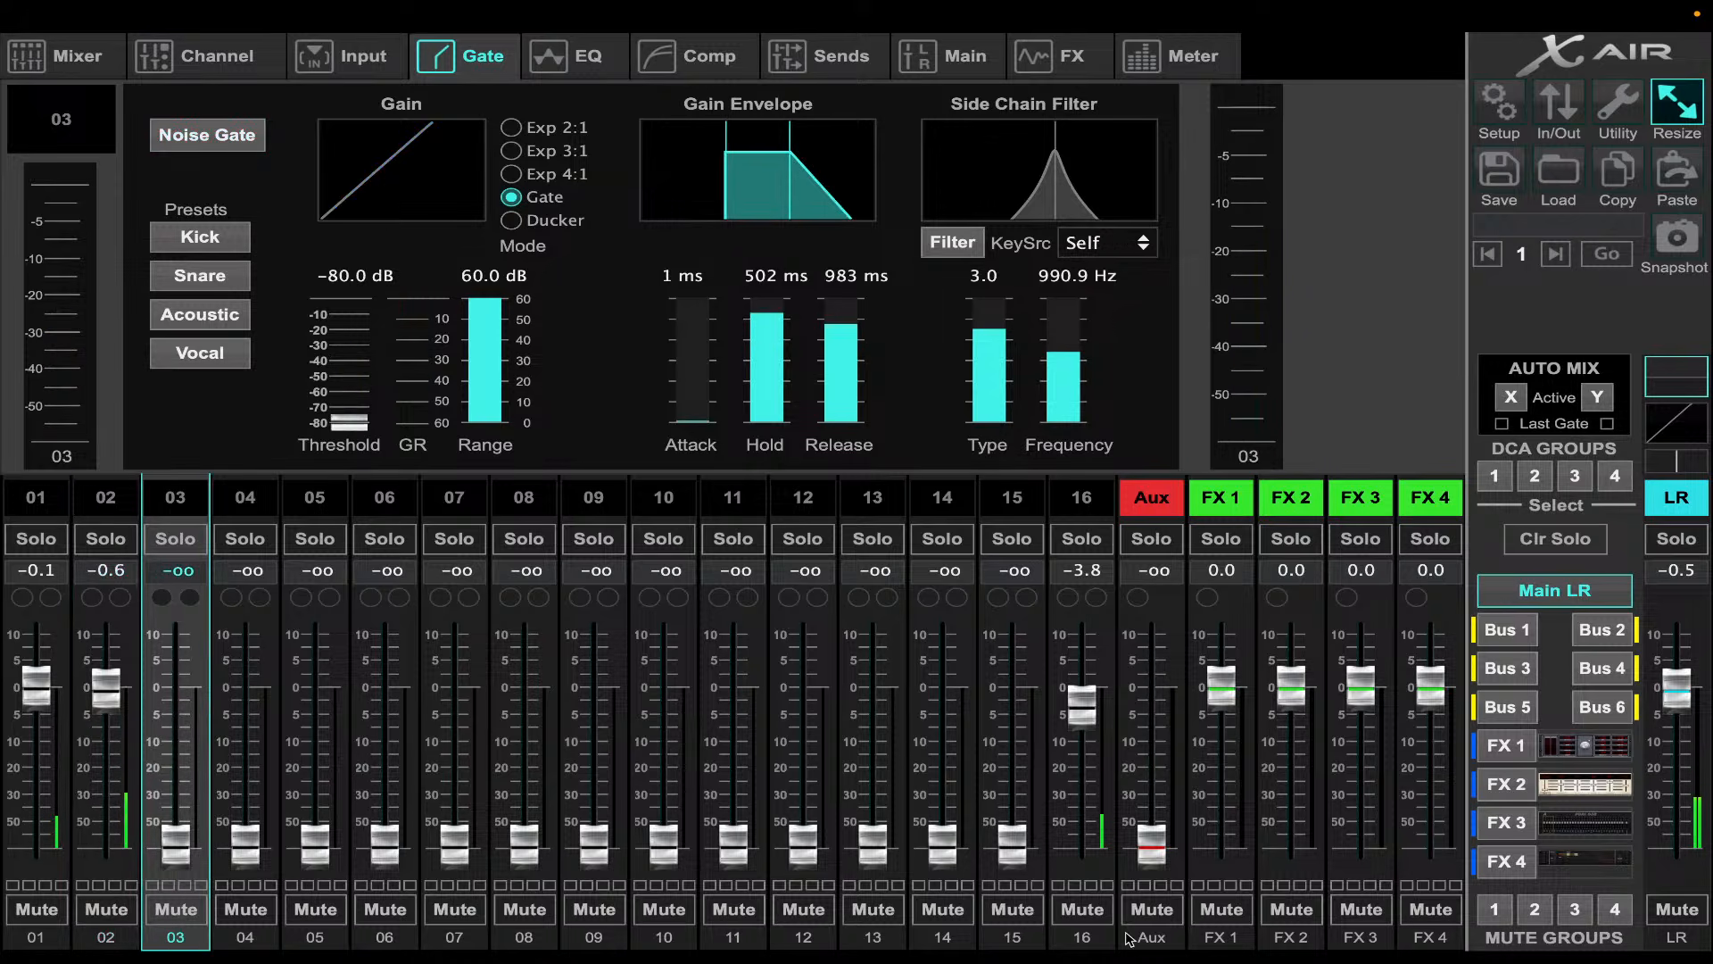
mouse_move(1418, 959)
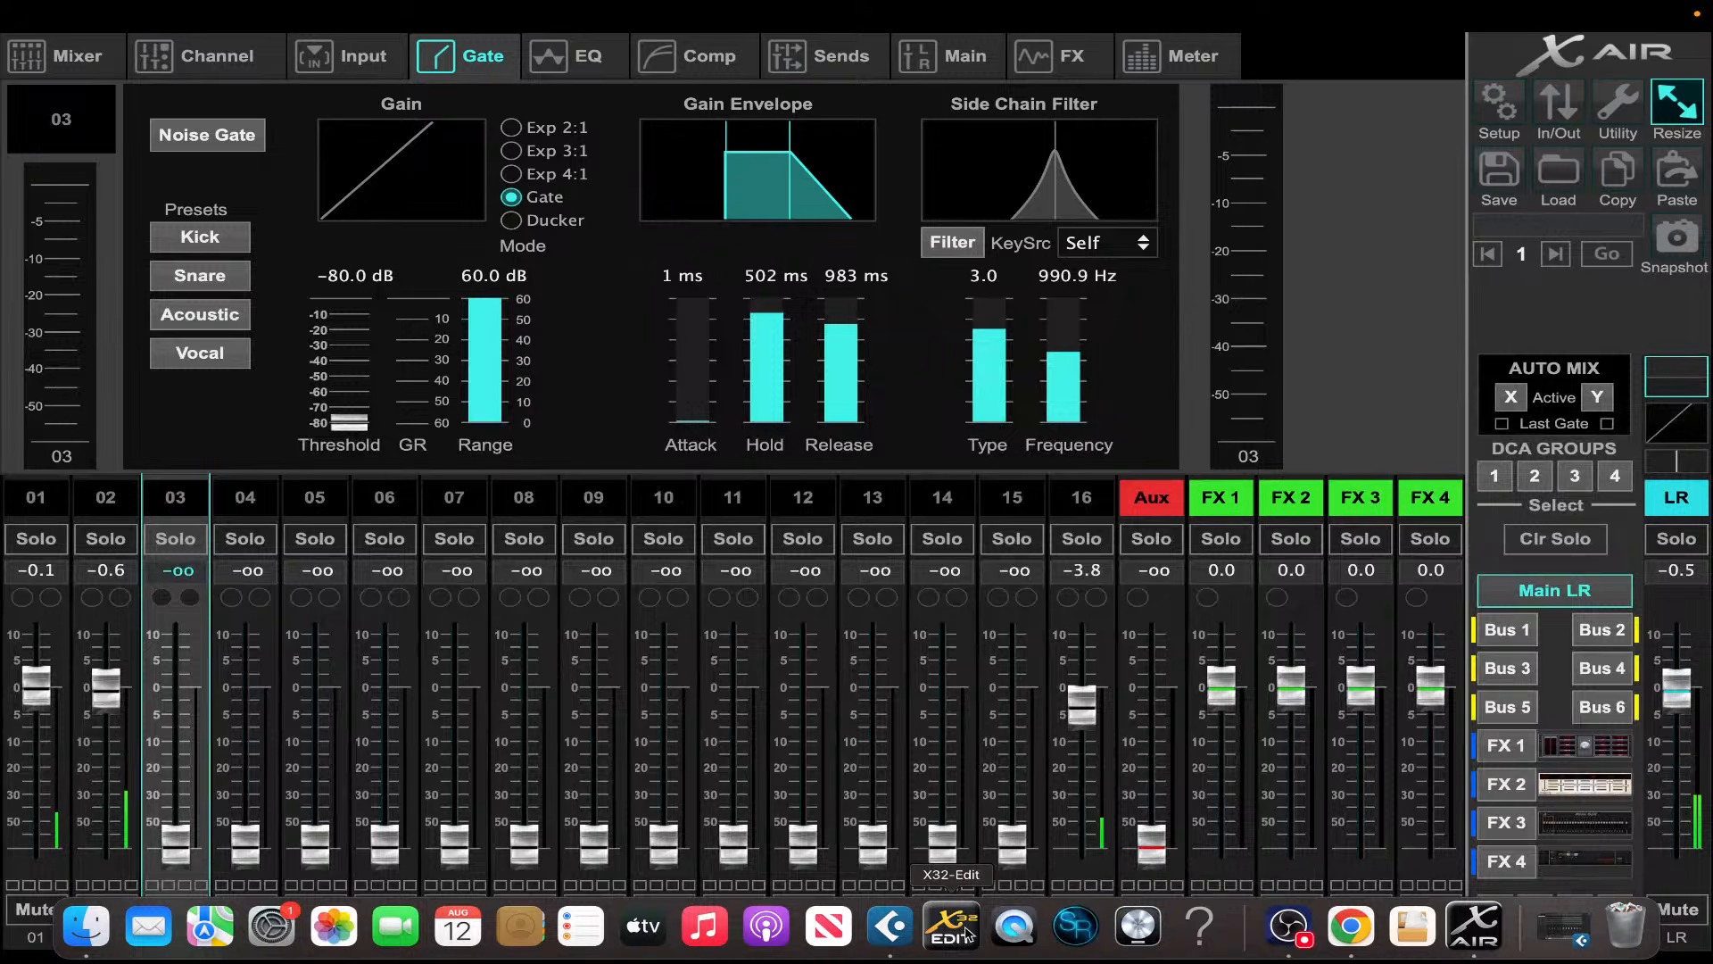
click(901, 933)
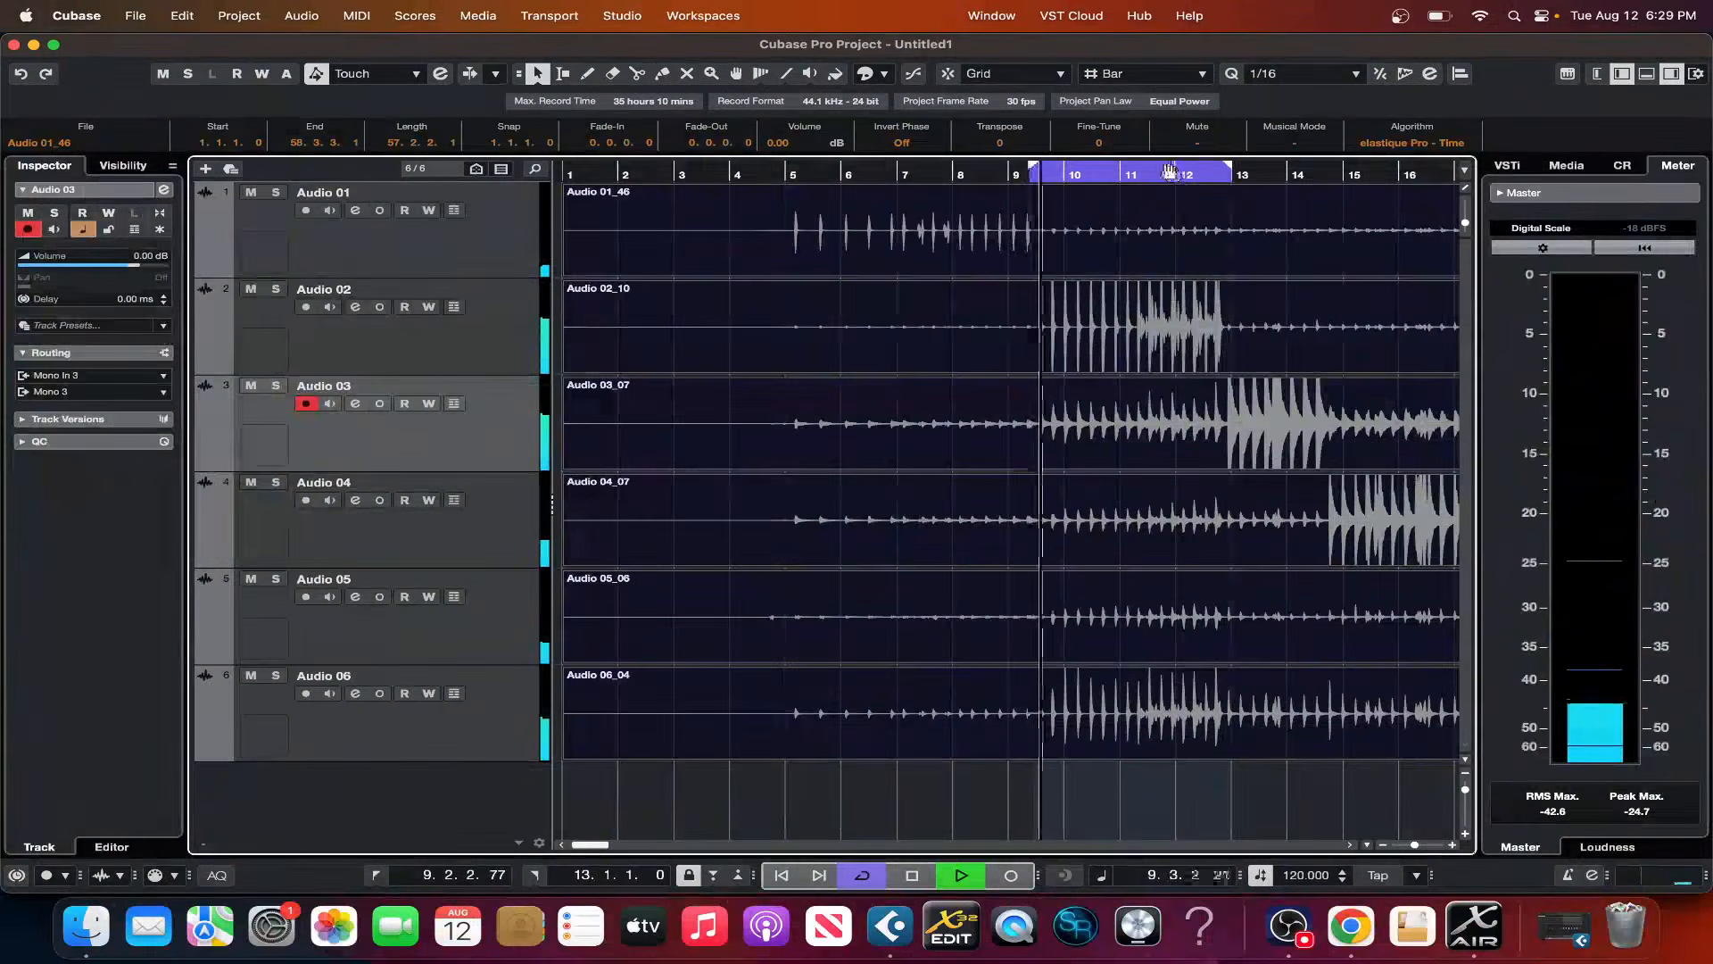
drag(1200, 171, 1357, 199)
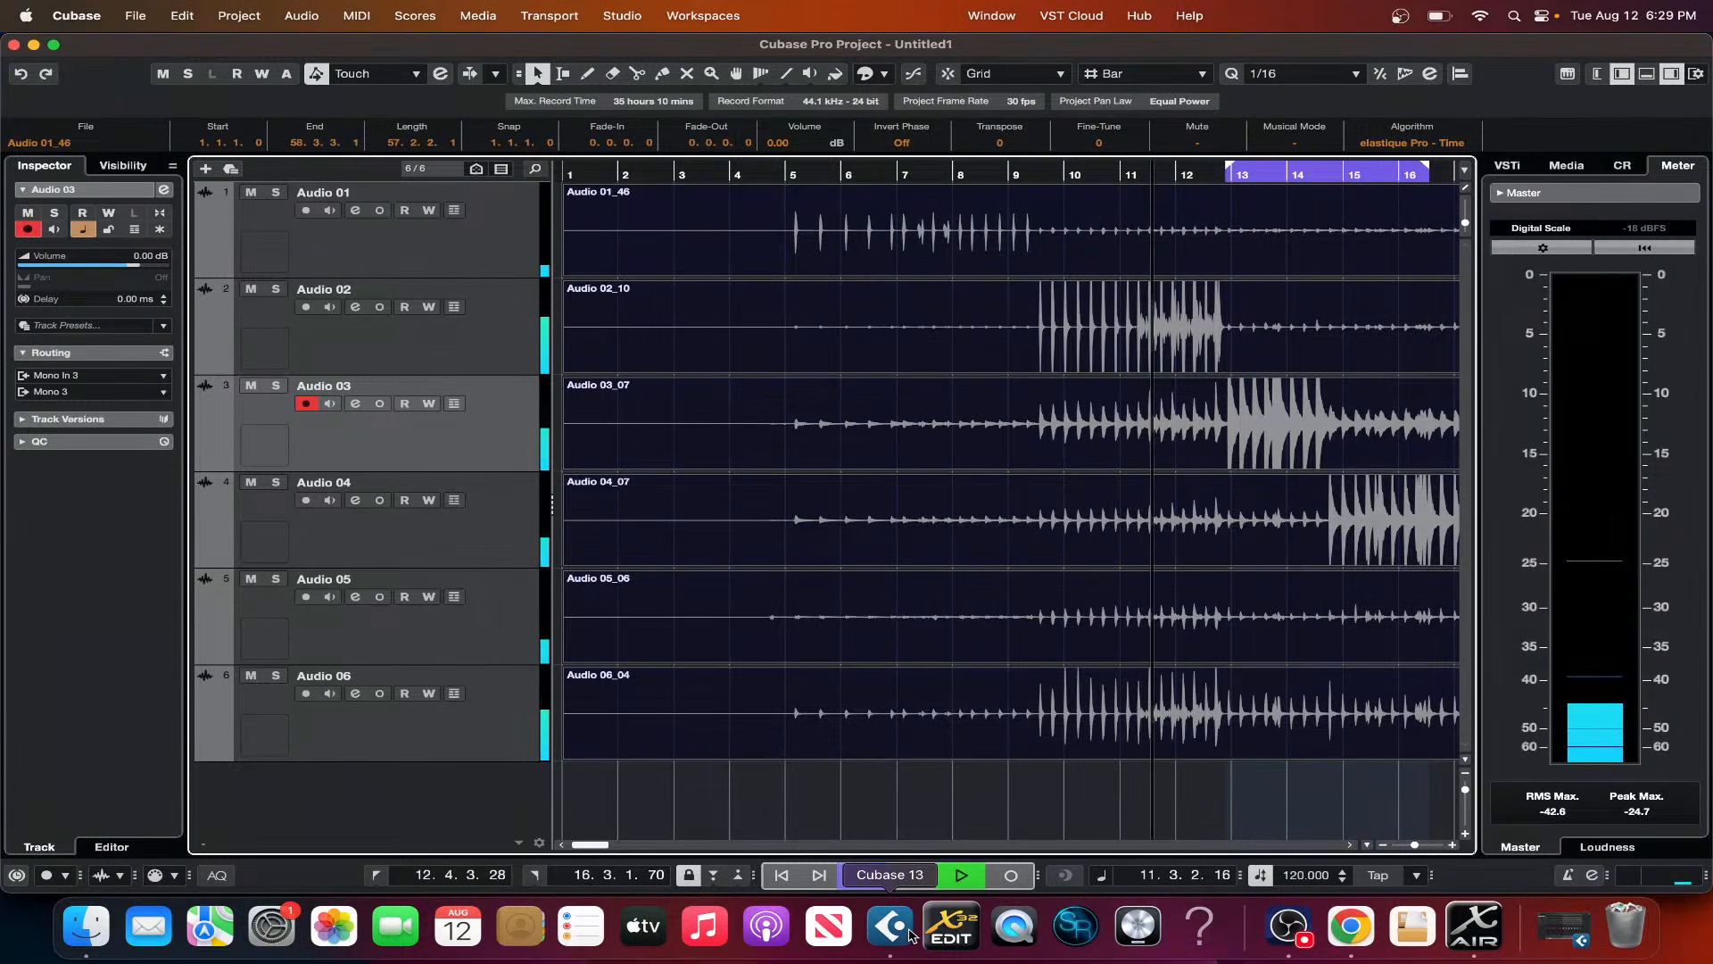
click(1466, 919)
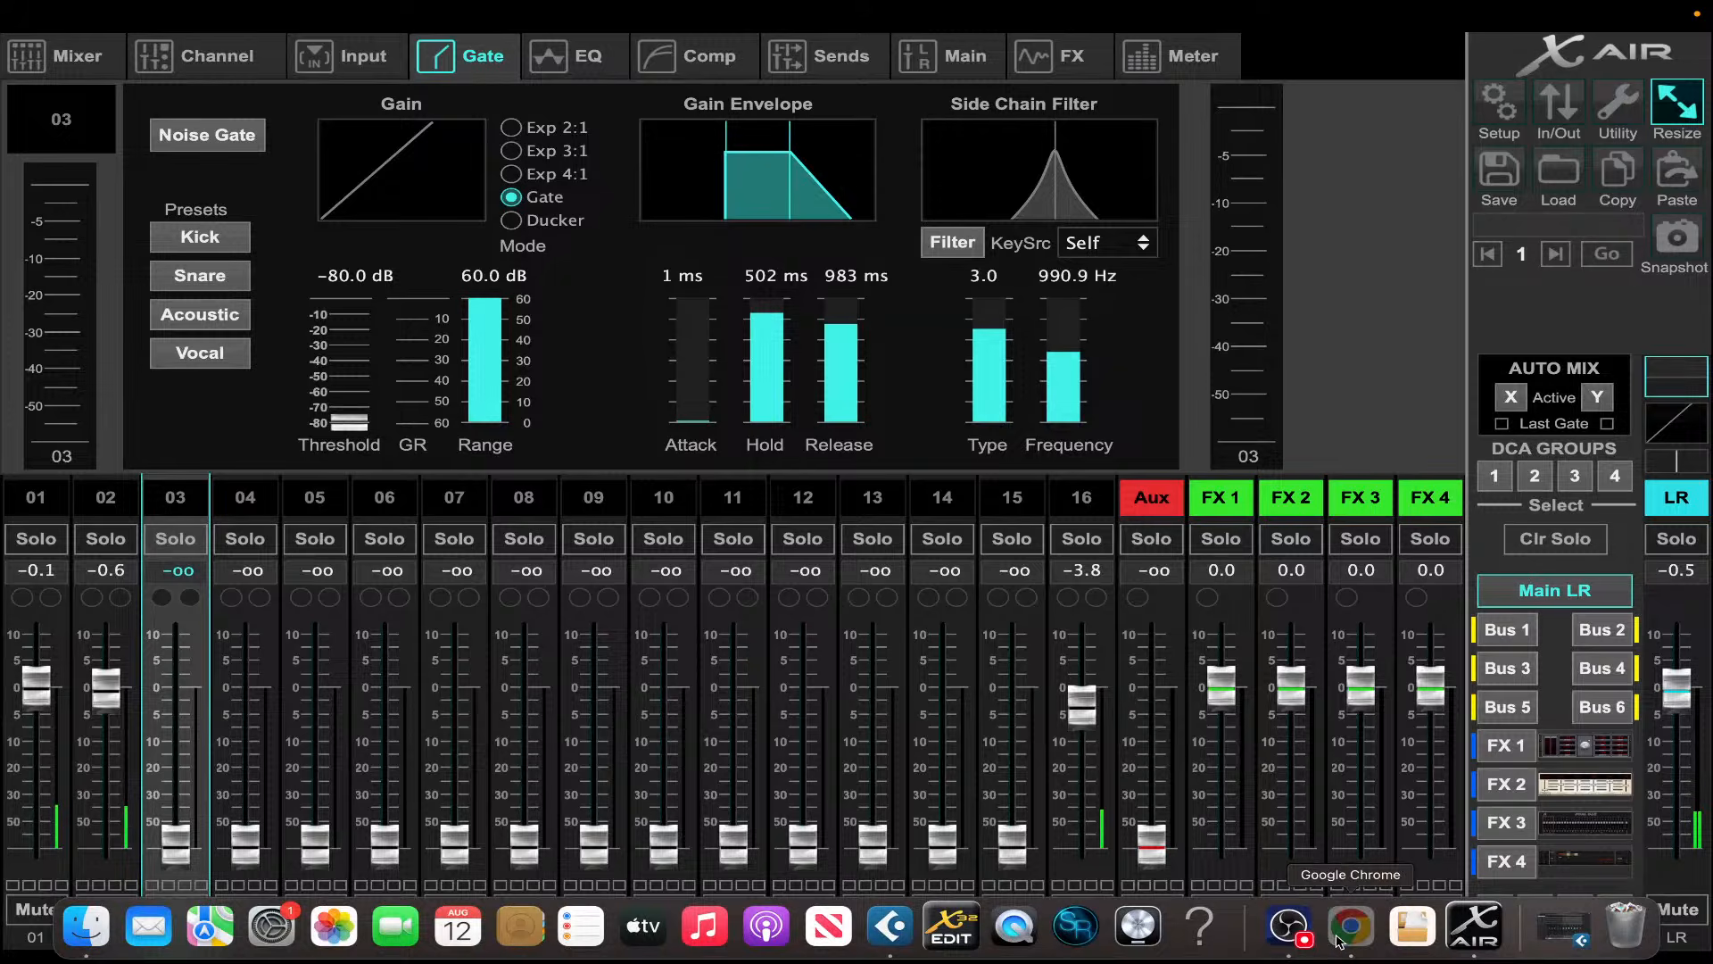
- Check the live stream's chat in YouTube Studio and the audio levels in OBS Studio, and return to X AIR Edit
click(1343, 935)
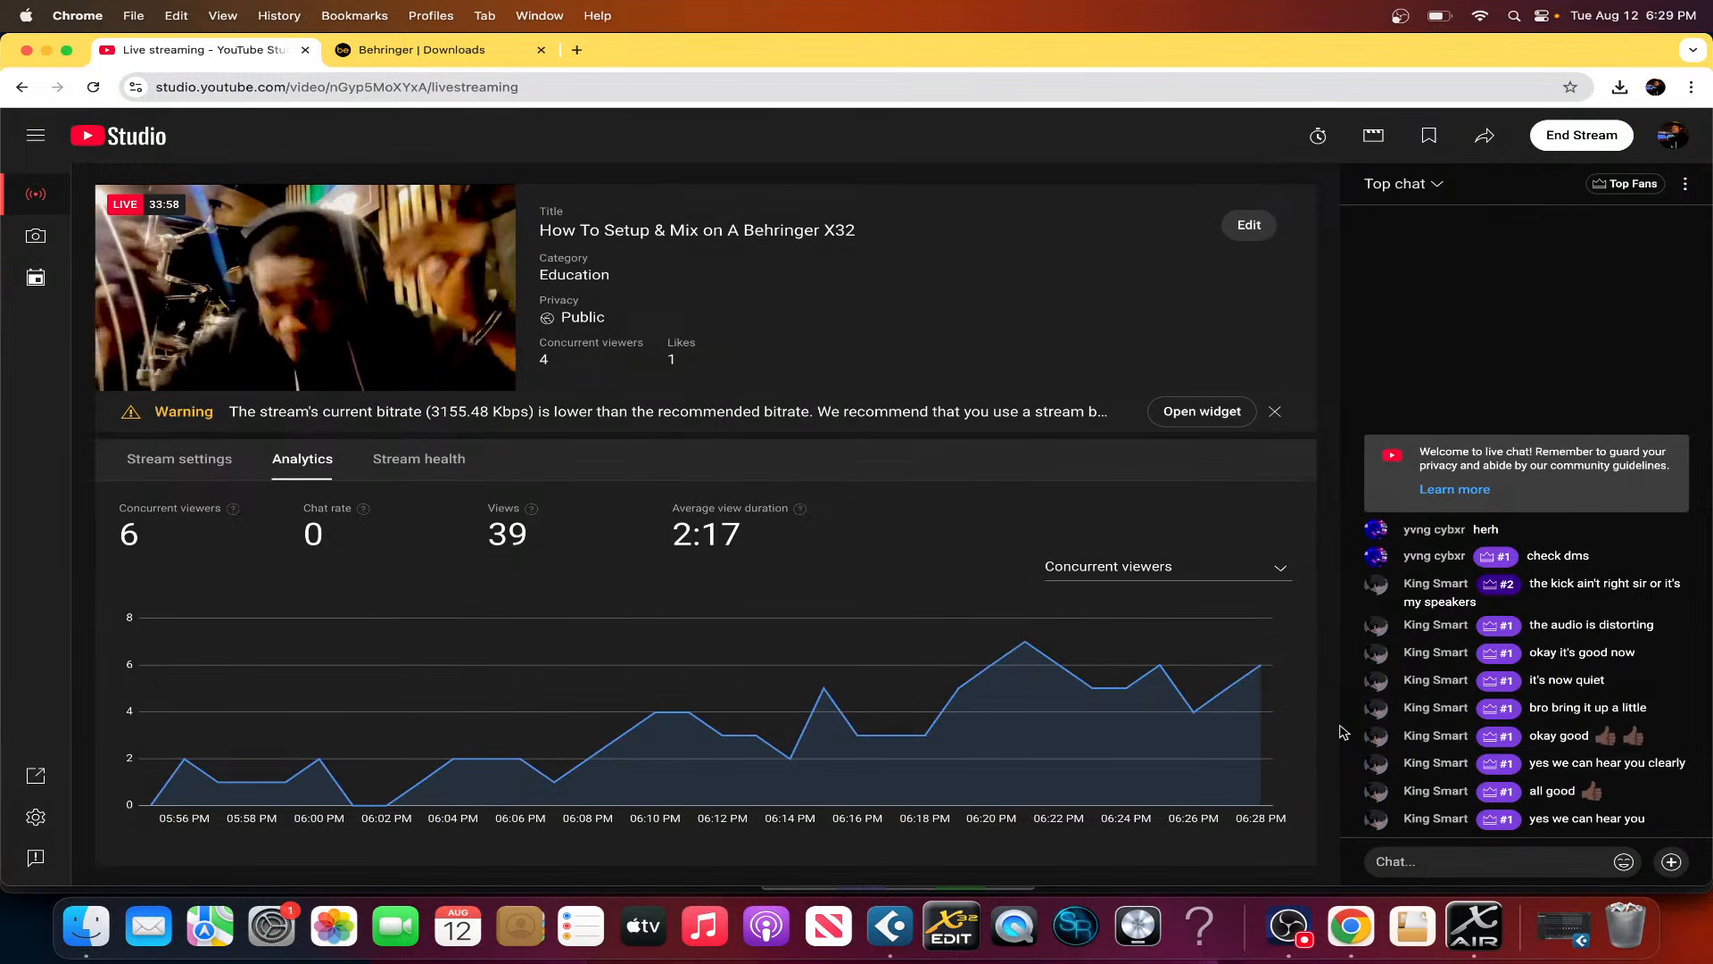
click(1296, 928)
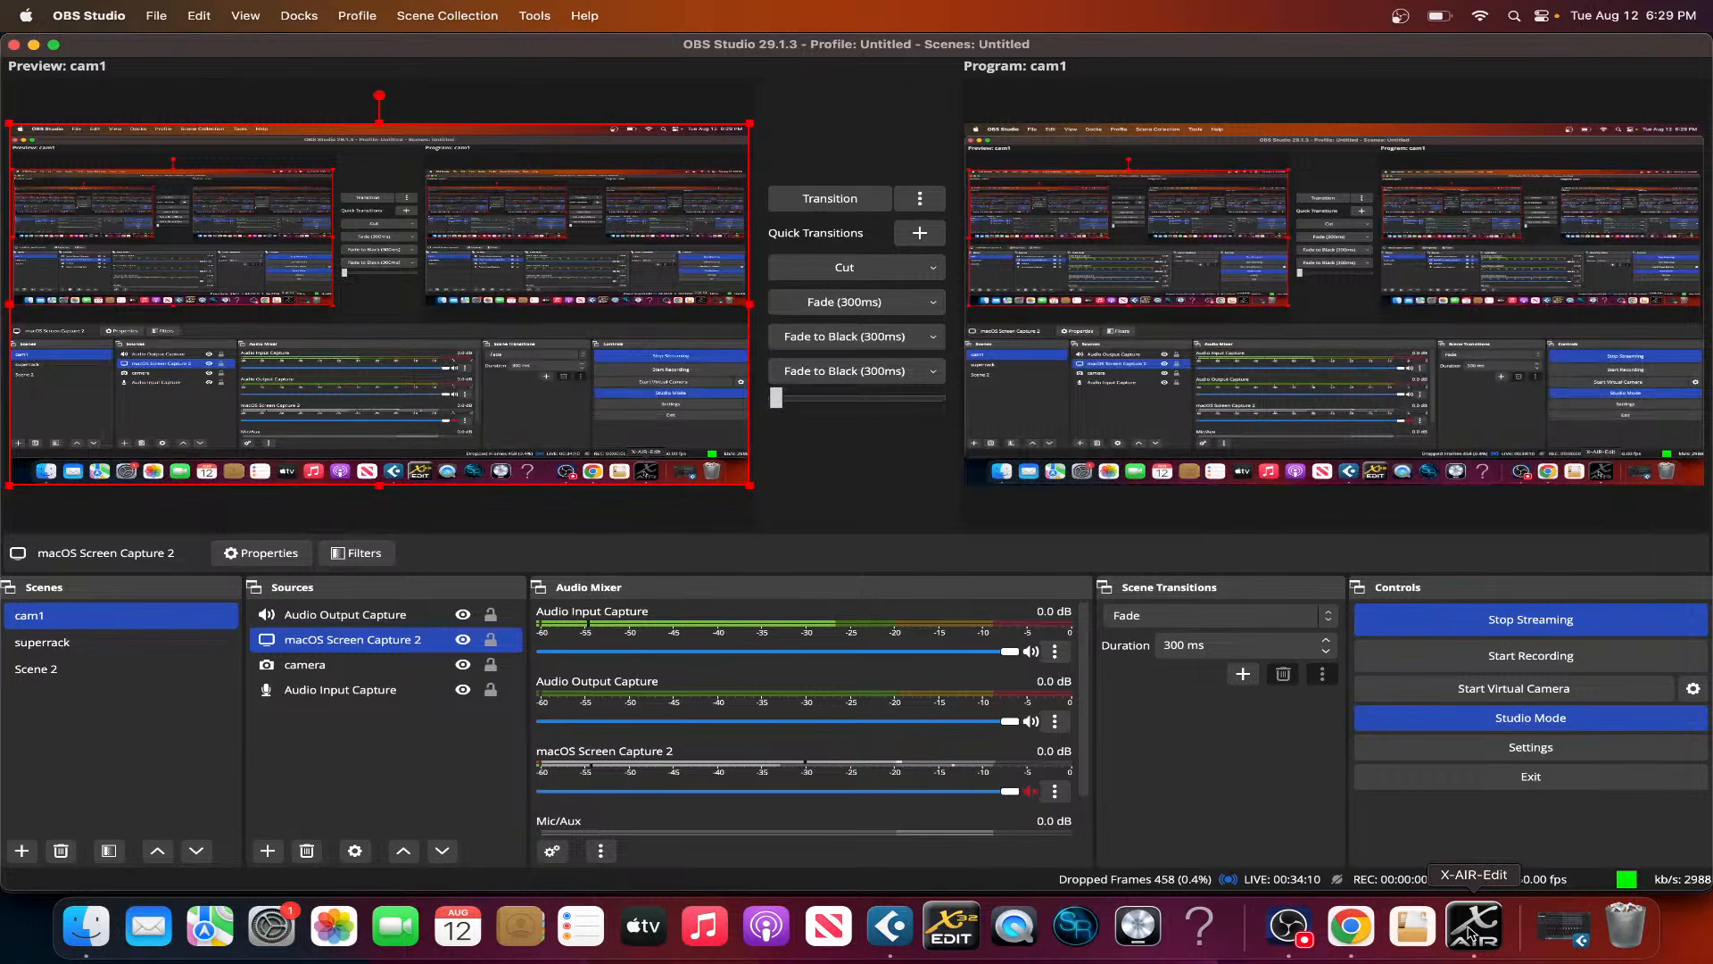
click(1472, 928)
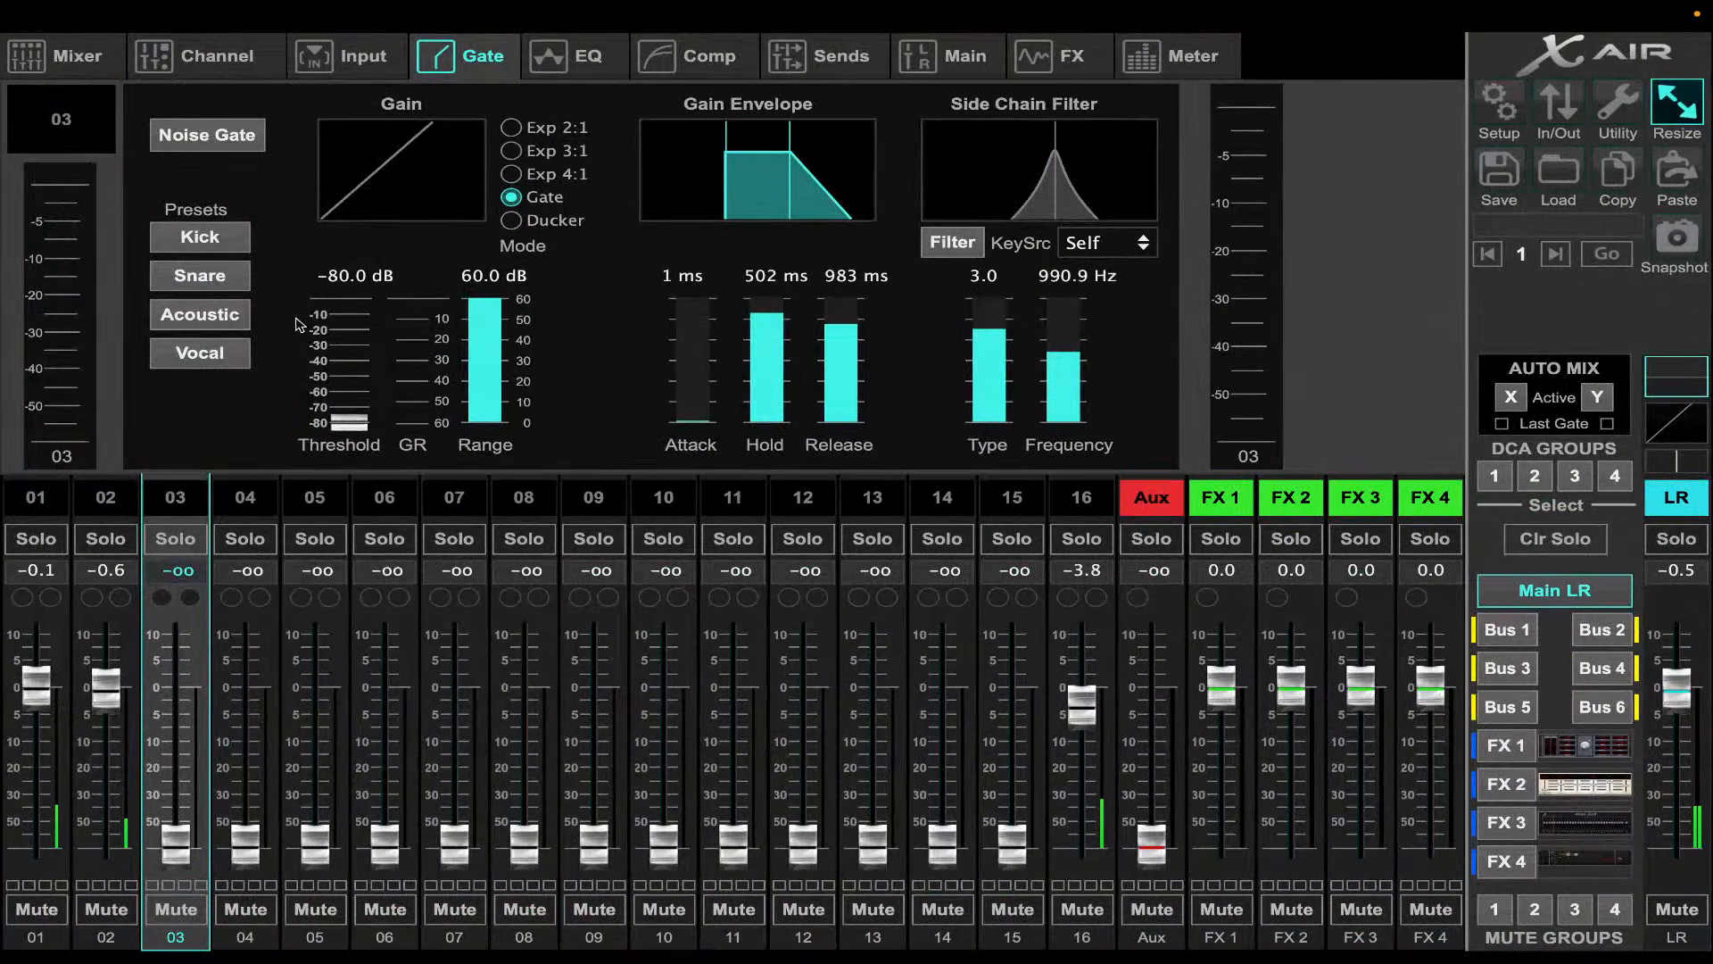
- Set channel 03's source to USB, raise its fader to -0.2 dB and mute channels 01 and 02
click(356, 55)
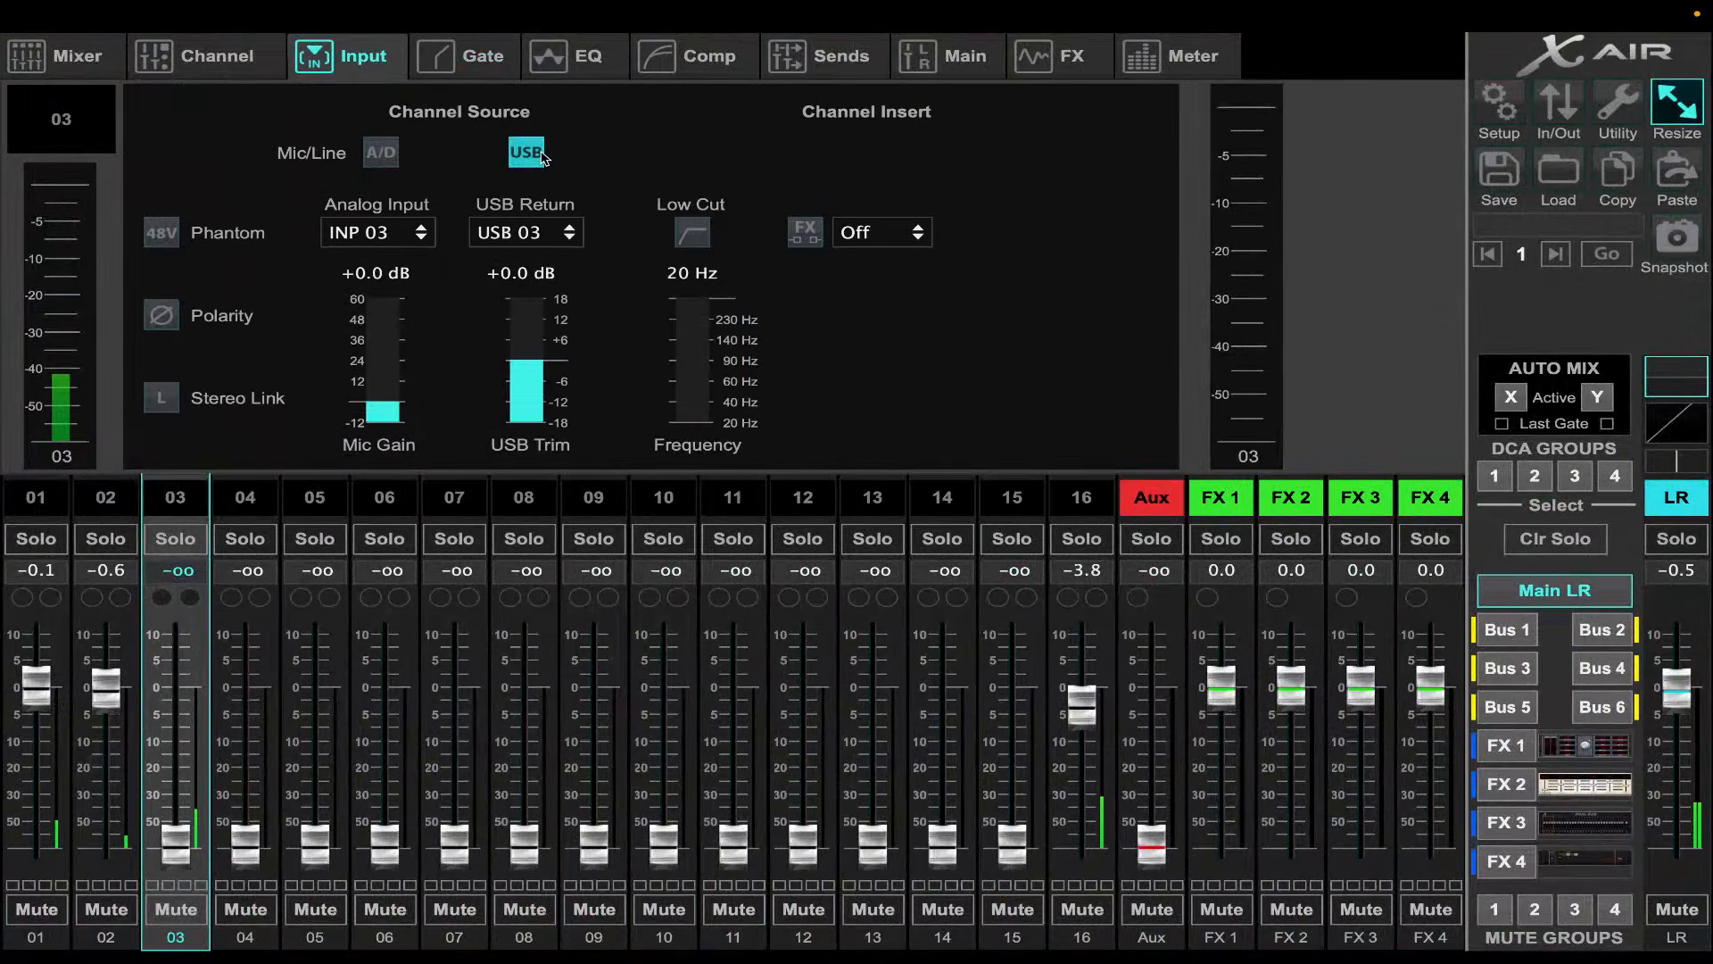
drag(177, 840, 177, 689)
click(106, 909)
click(36, 910)
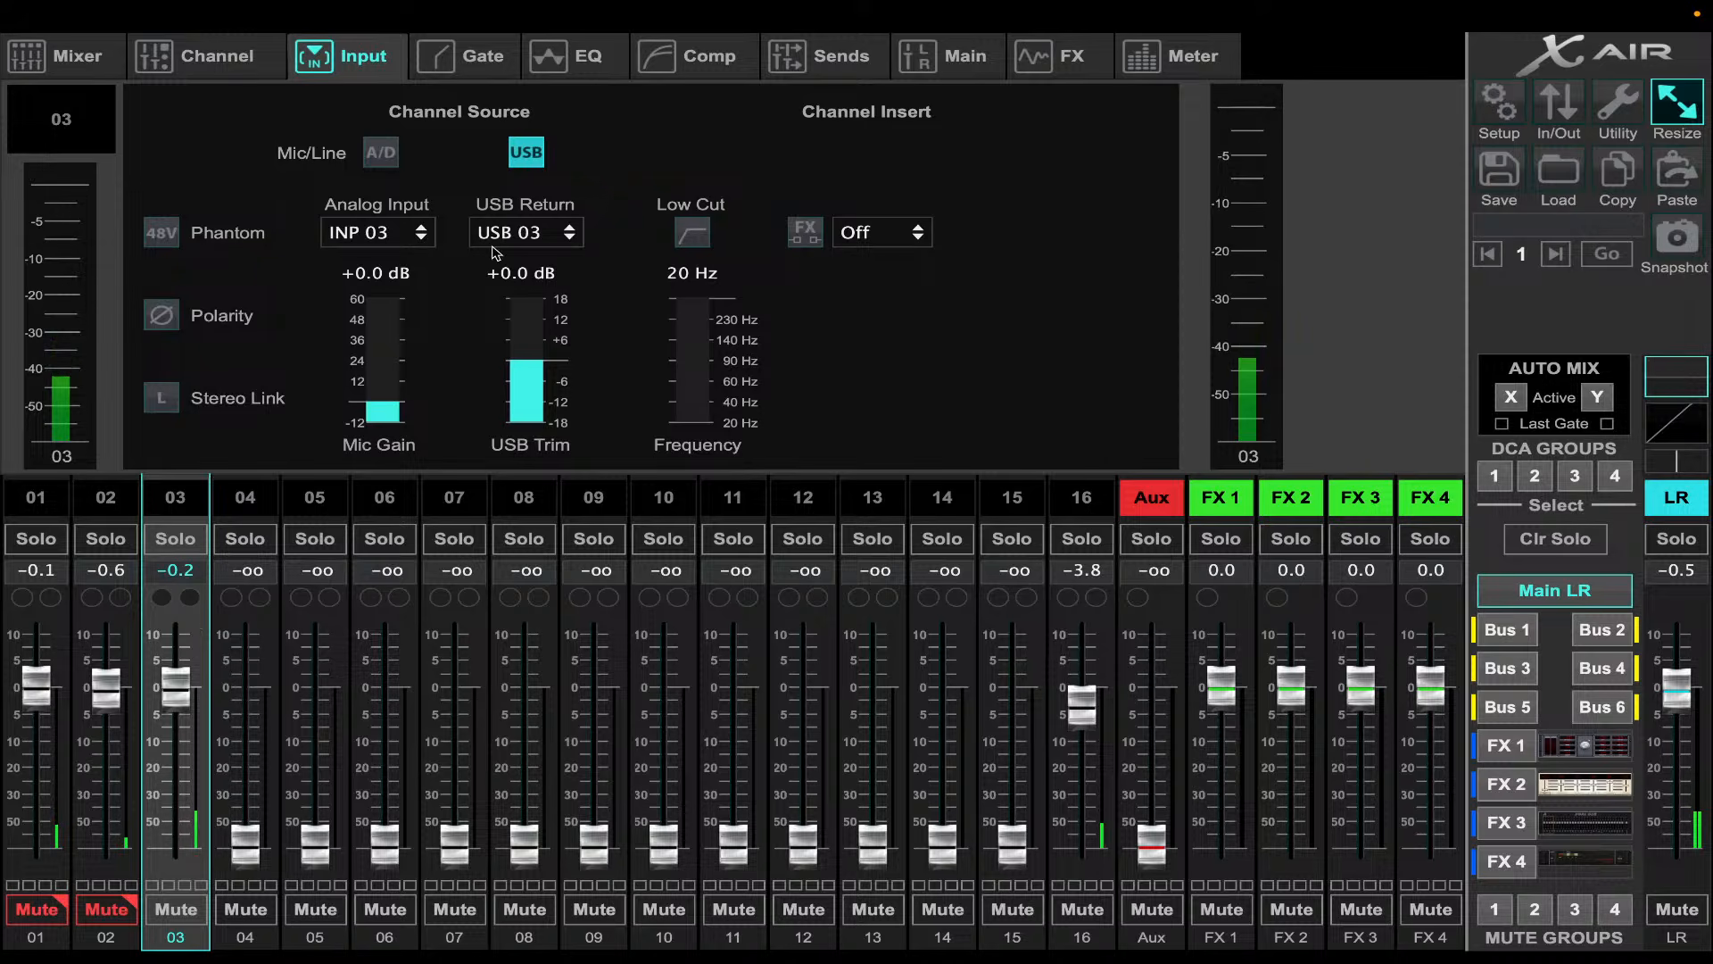
- Enable the low cut in channel 03's EQ at 104 Hz
click(620, 55)
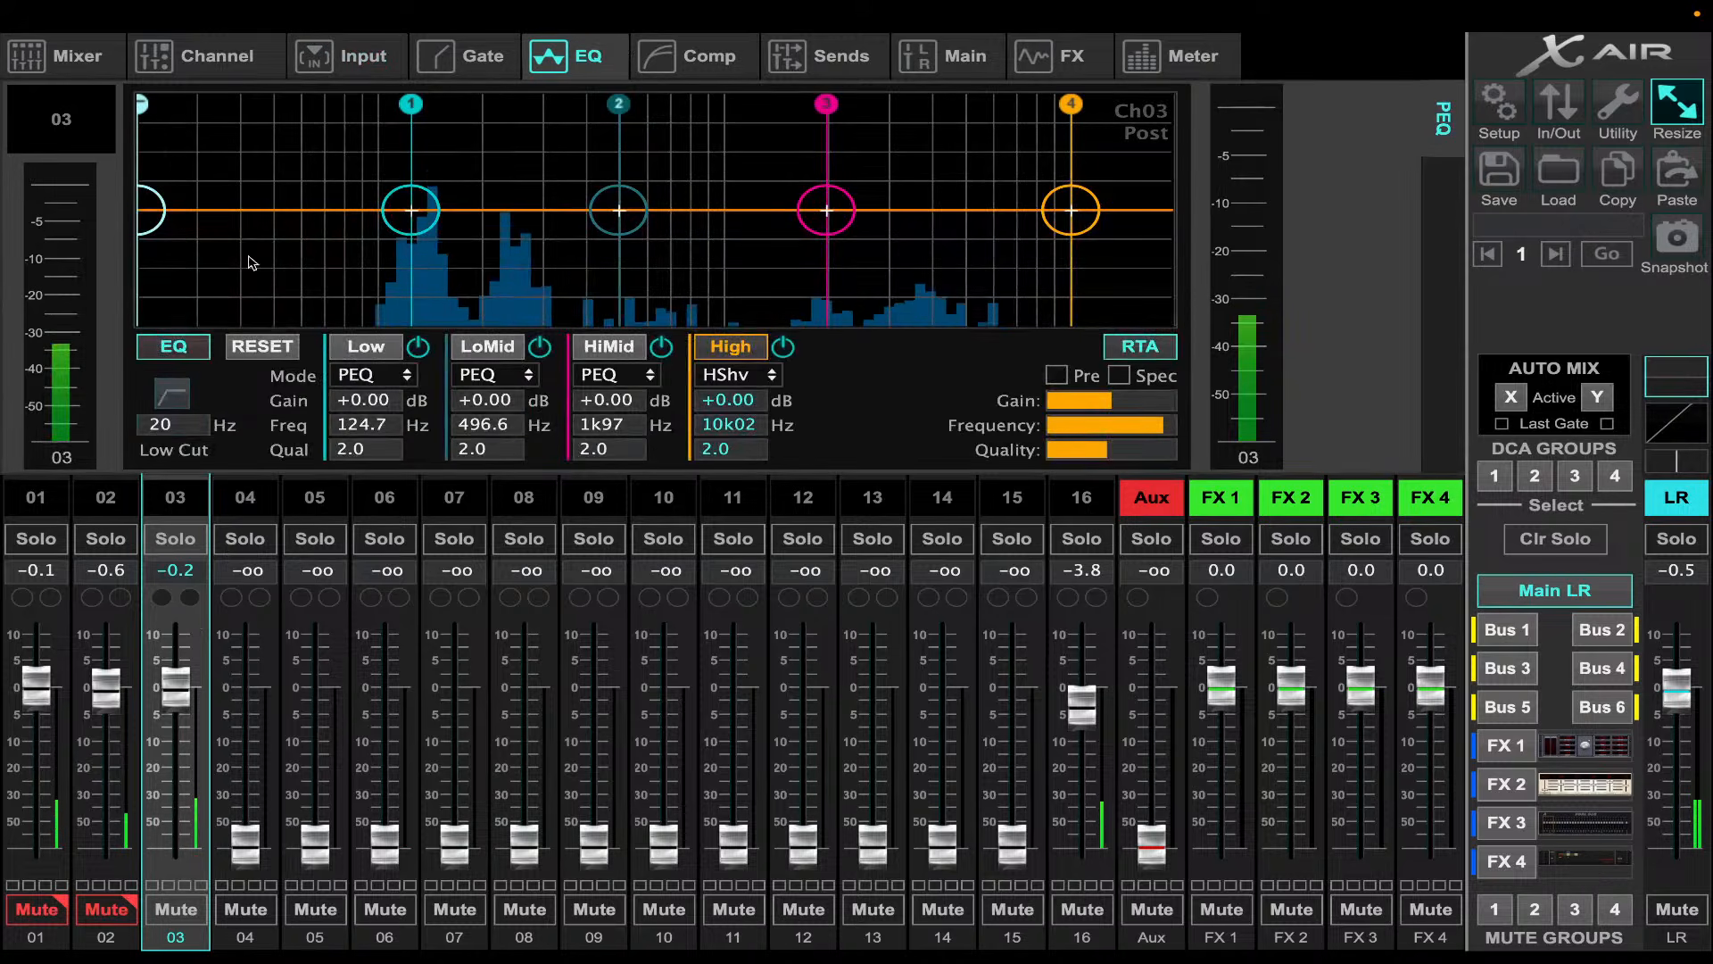
drag(178, 214, 395, 230)
click(181, 403)
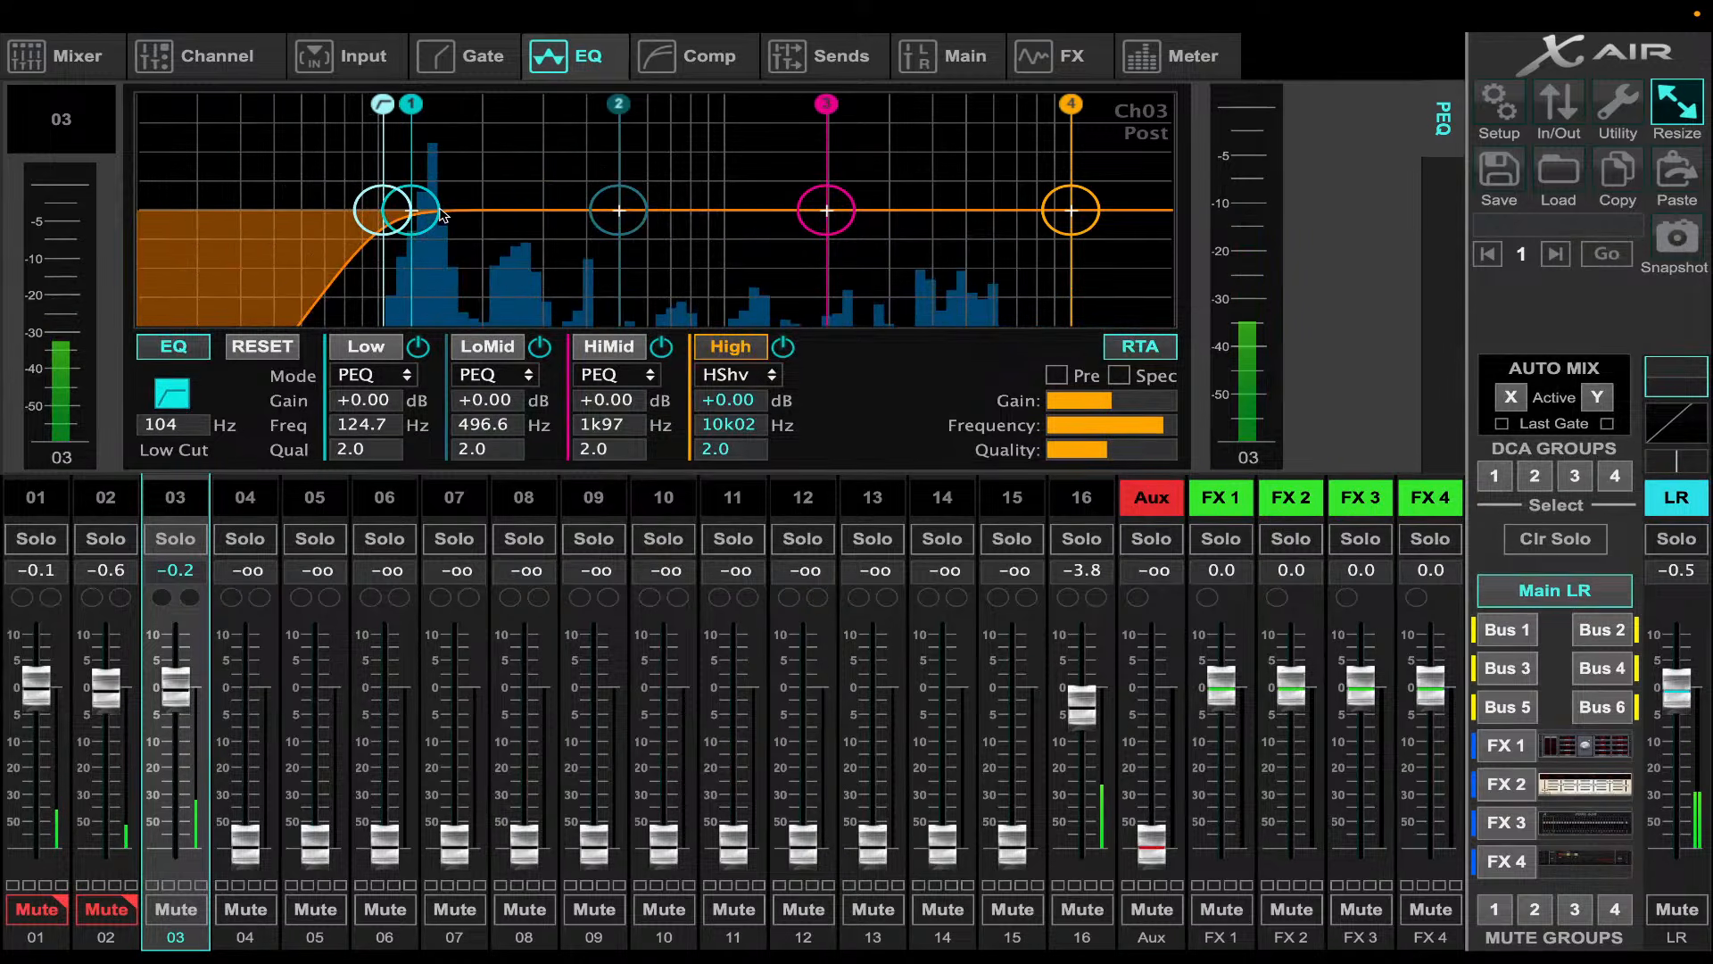
- Set channel 03's Low EQ band to +10 dB at 148.3 Hz and switch the band off
drag(434, 198, 448, 198)
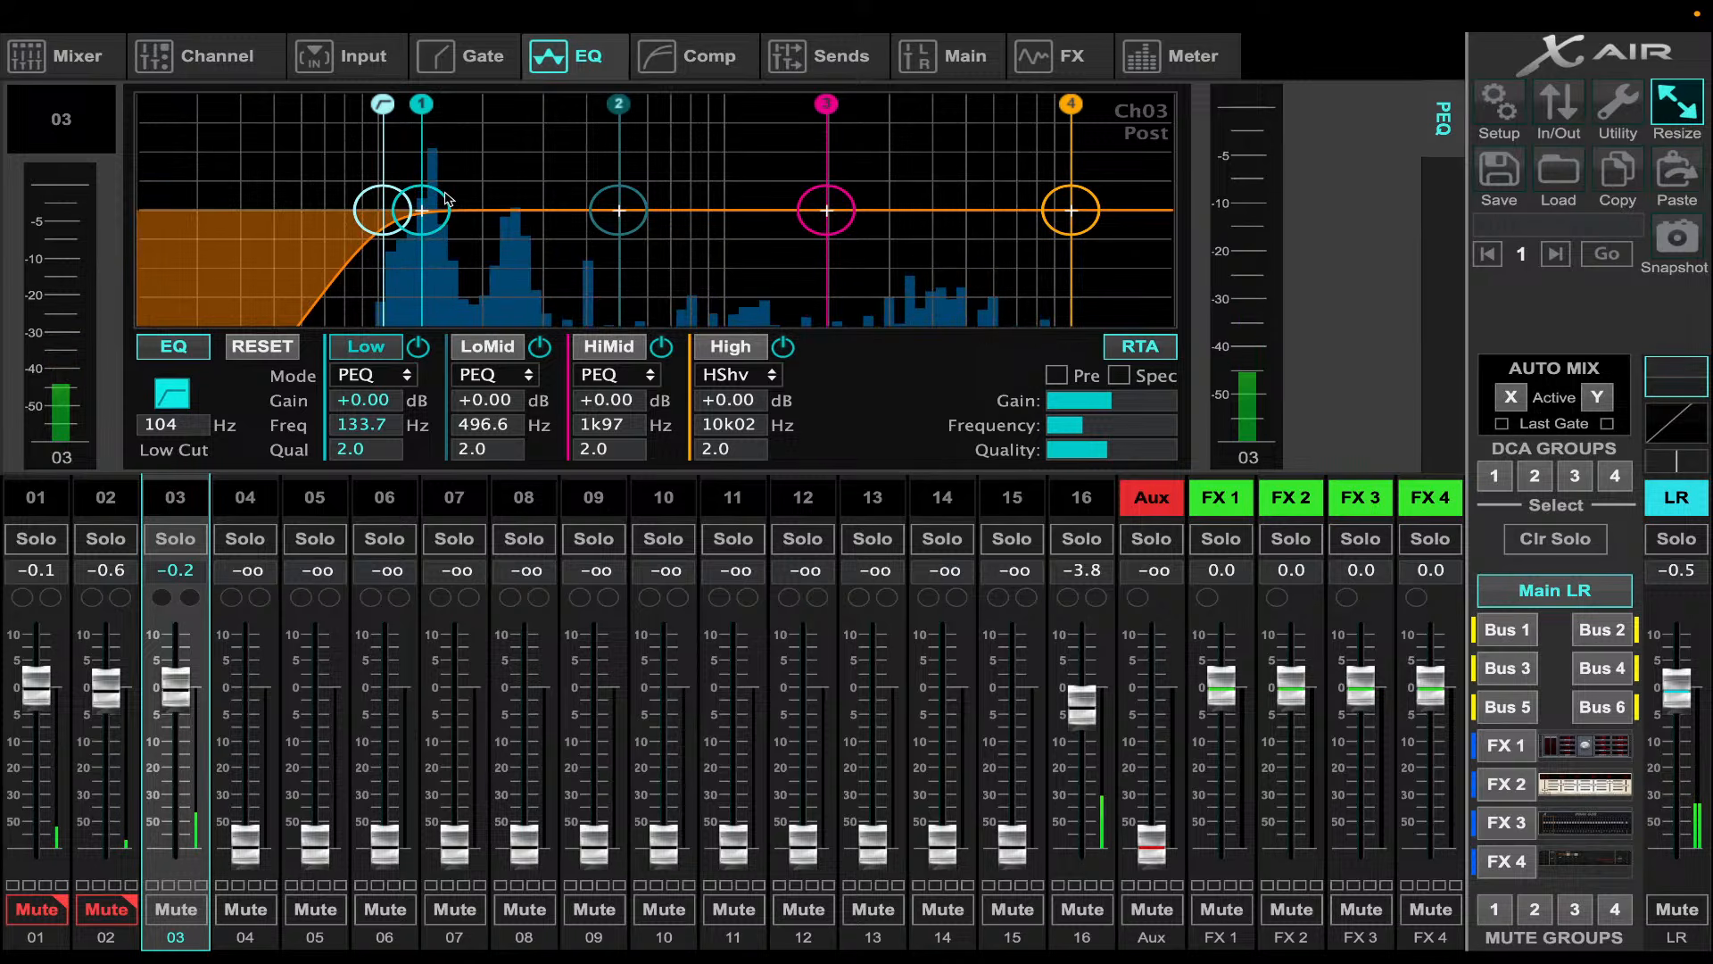
drag(448, 198, 463, 154)
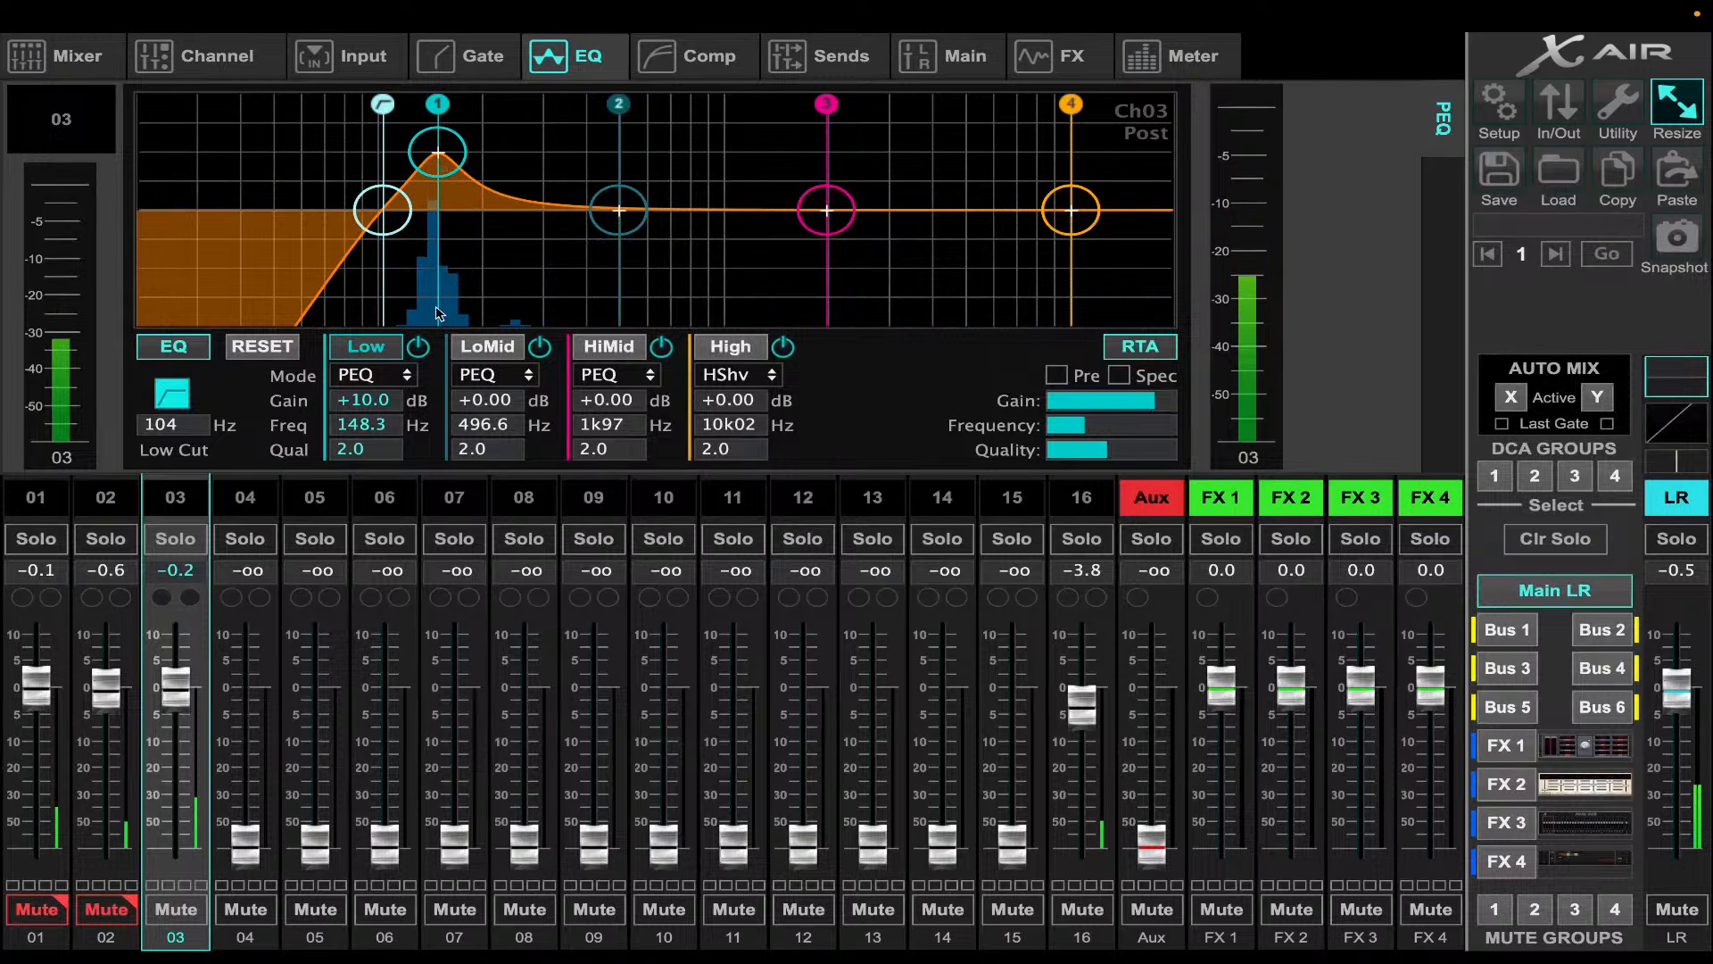
click(419, 349)
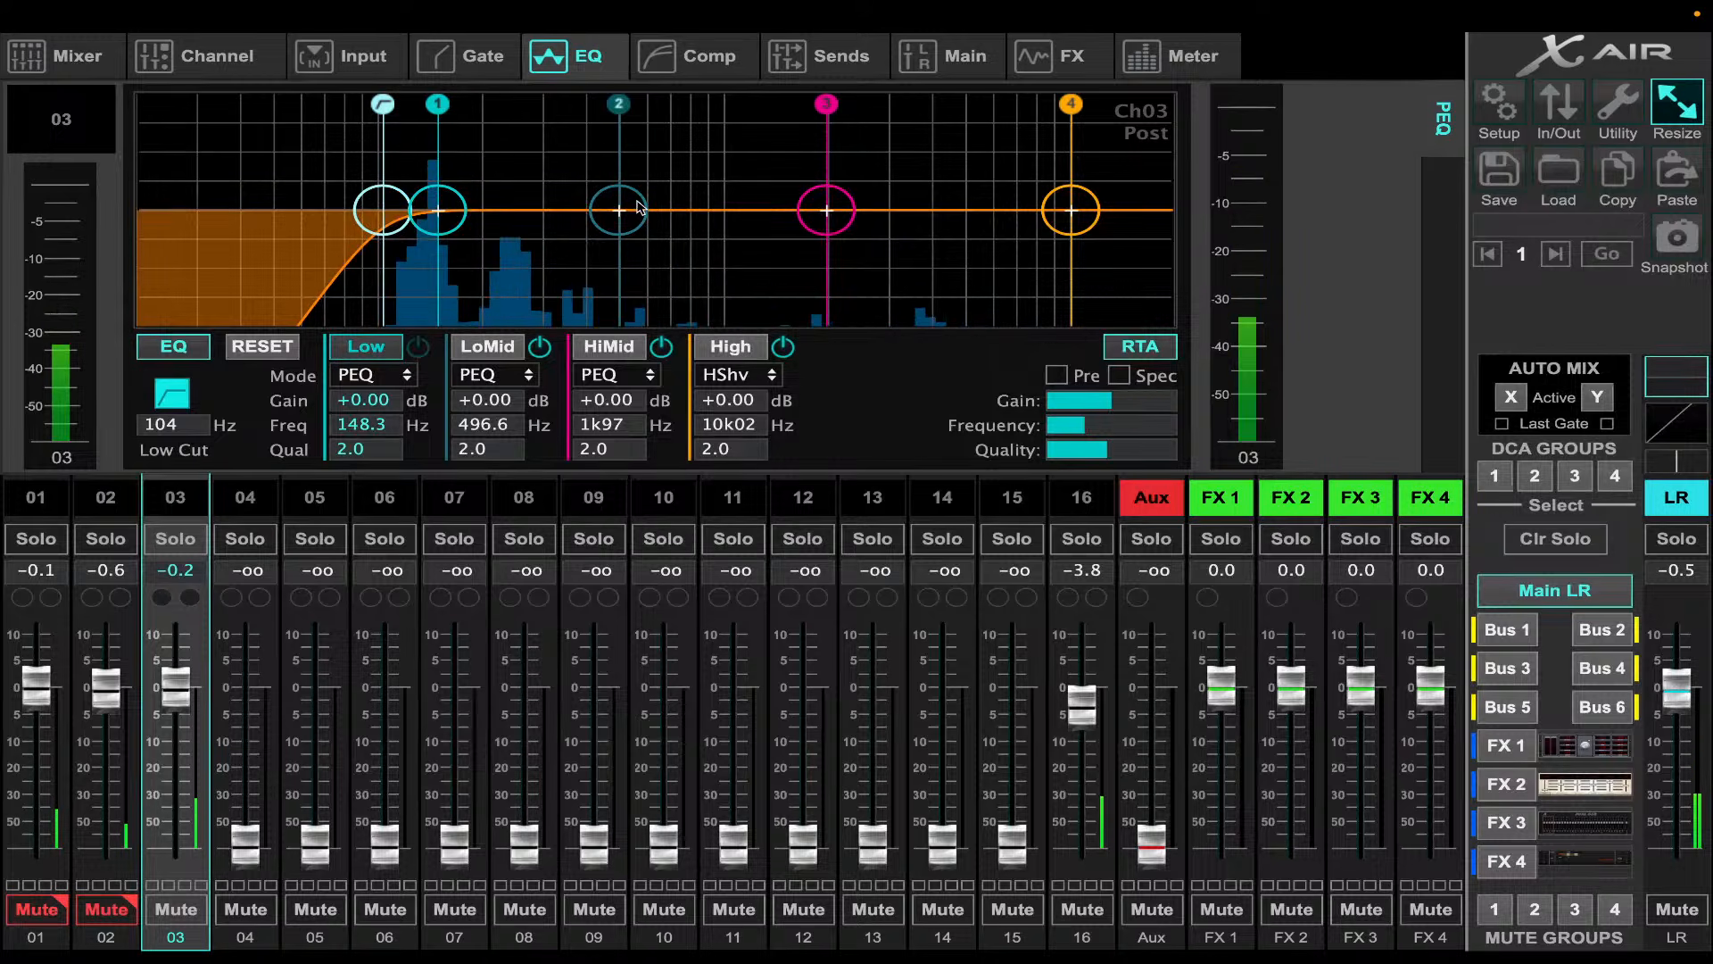
- Set channel 03's LoMid to -9 dB at 376.7 Hz and HiMid to -8.5 dB at 1k49, both with quality 0.8
drag(640, 207, 590, 260)
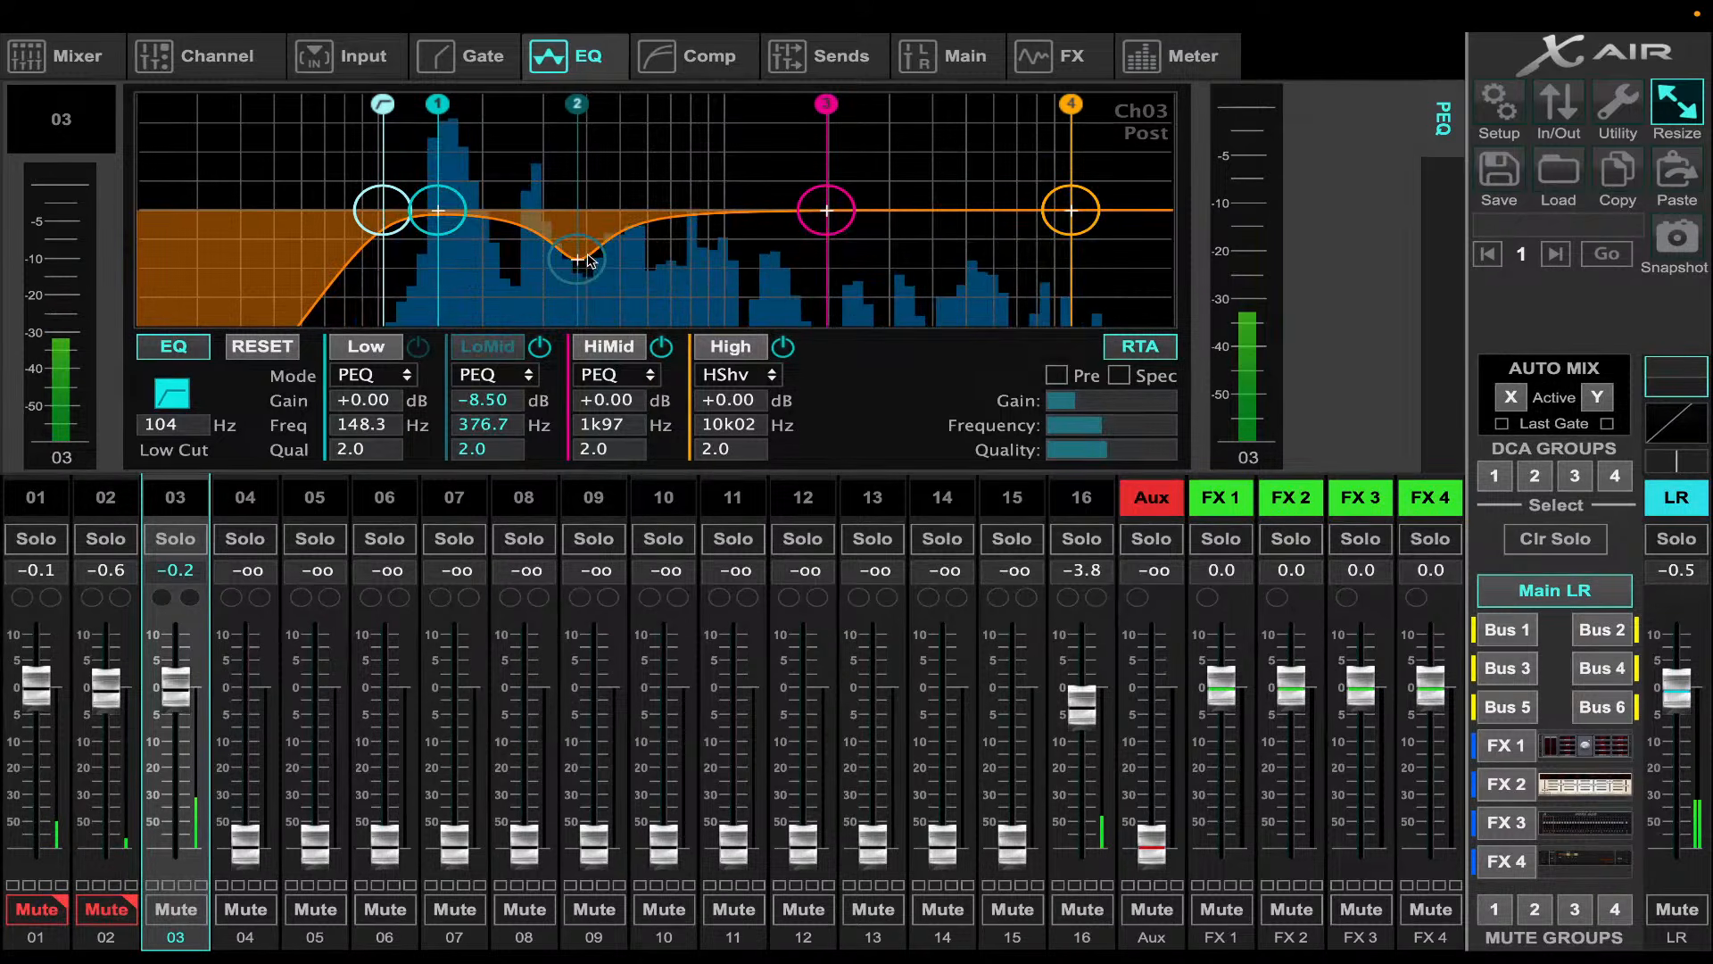
drag(1111, 450, 1200, 458)
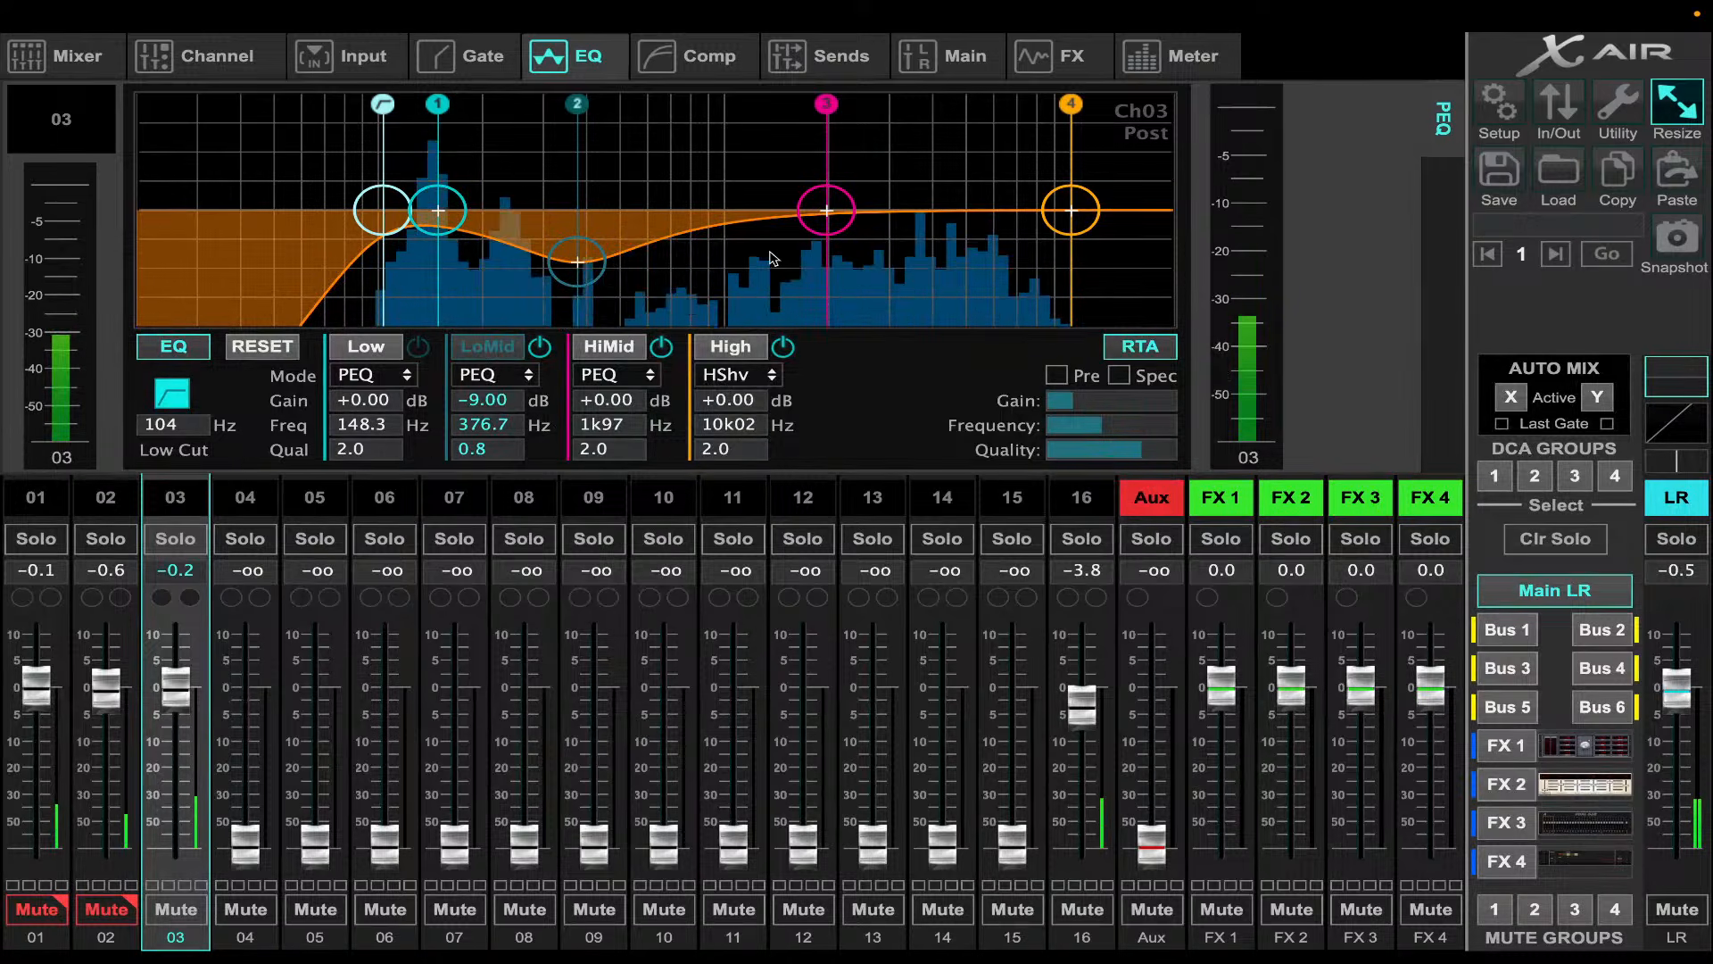
click(829, 231)
drag(810, 154, 784, 258)
mouse_move(1086, 453)
drag(1106, 455, 1140, 456)
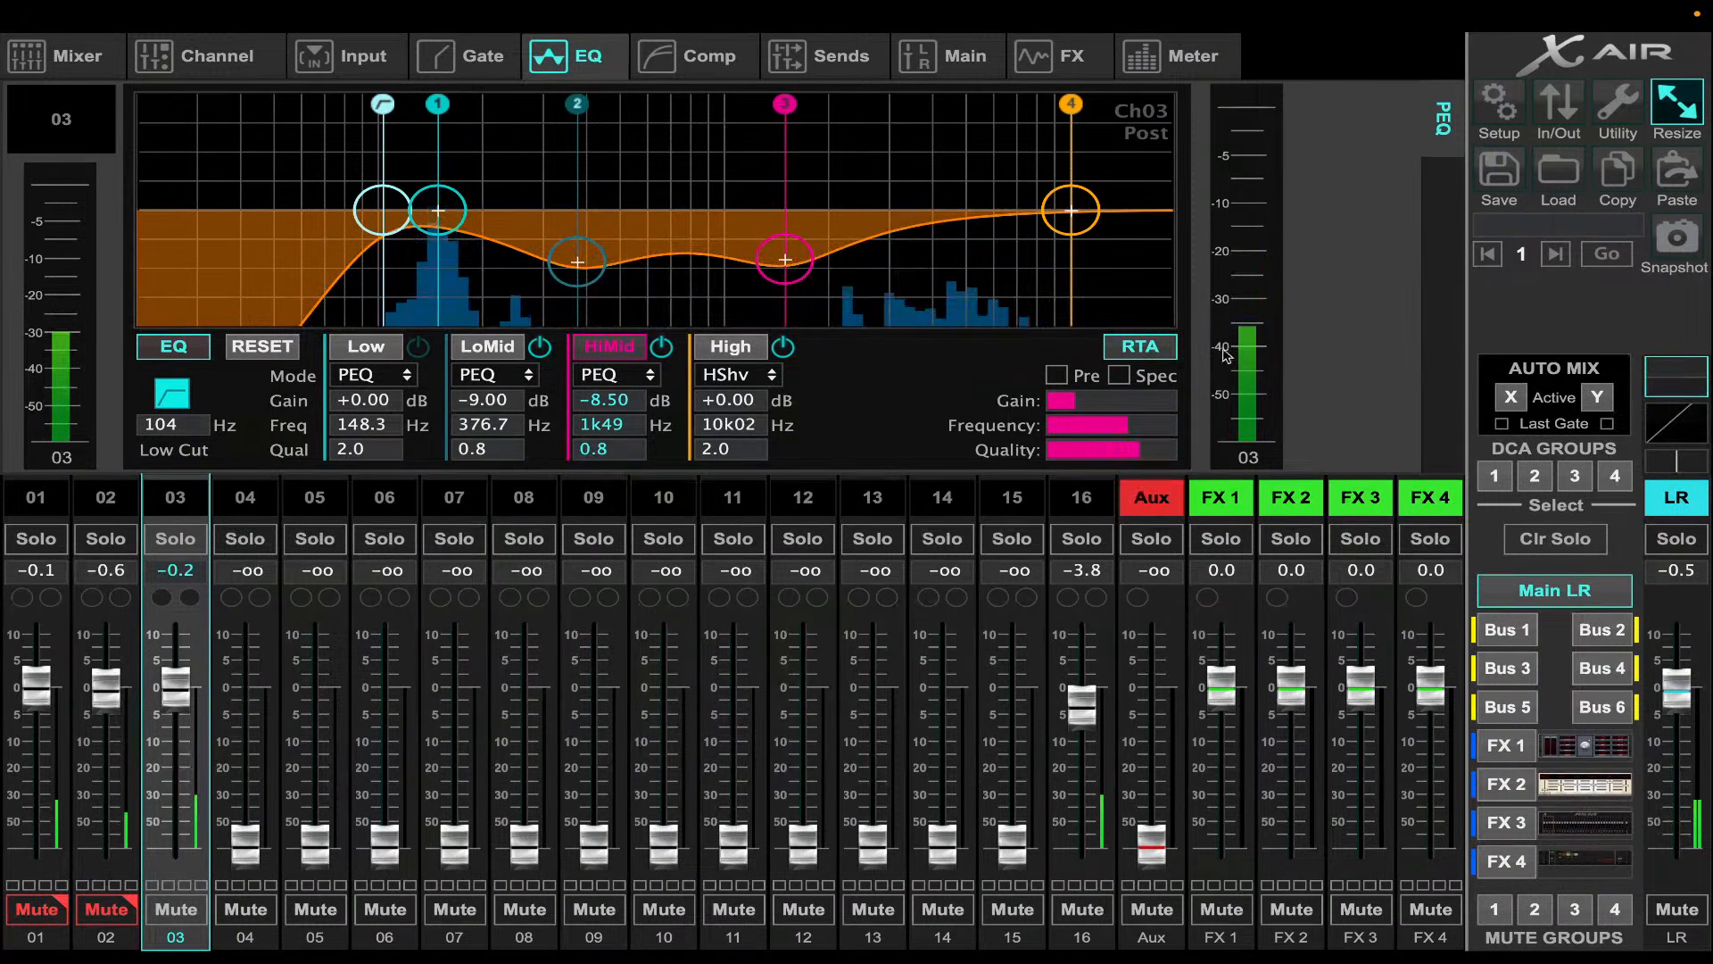
- Change channel 03's High band to PEQ with +8 dB at 5k76 and quality 1.3, and switch the Low band back on
click(734, 375)
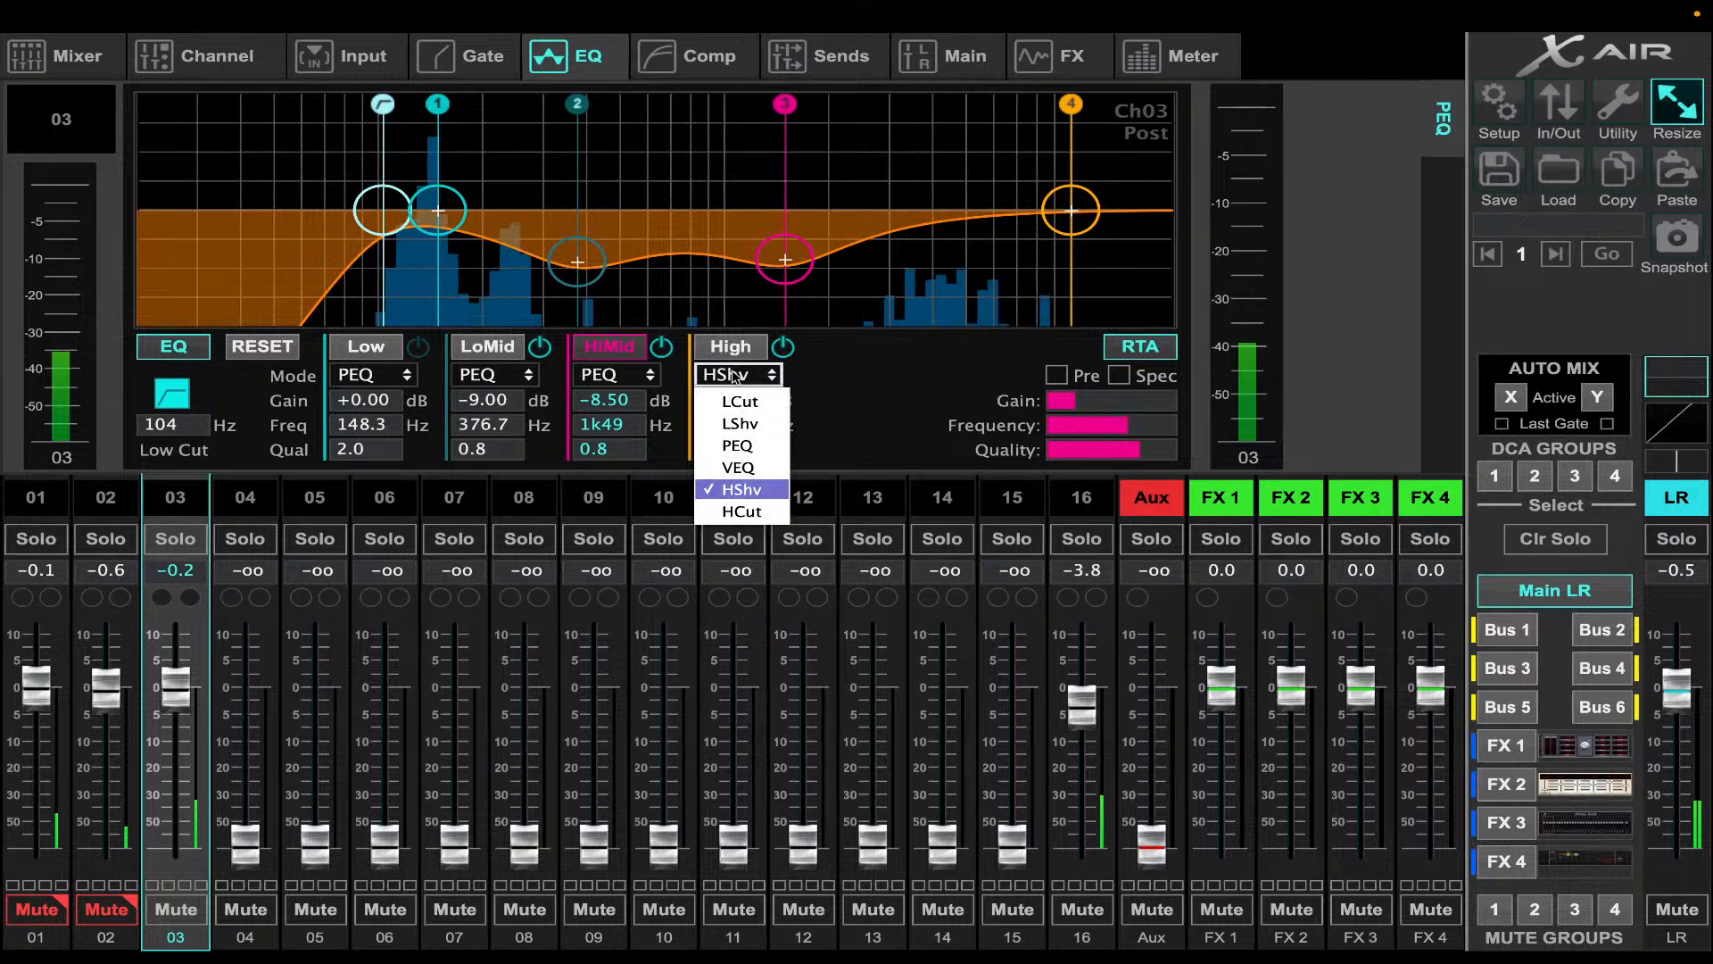
click(741, 444)
drag(1075, 207, 975, 155)
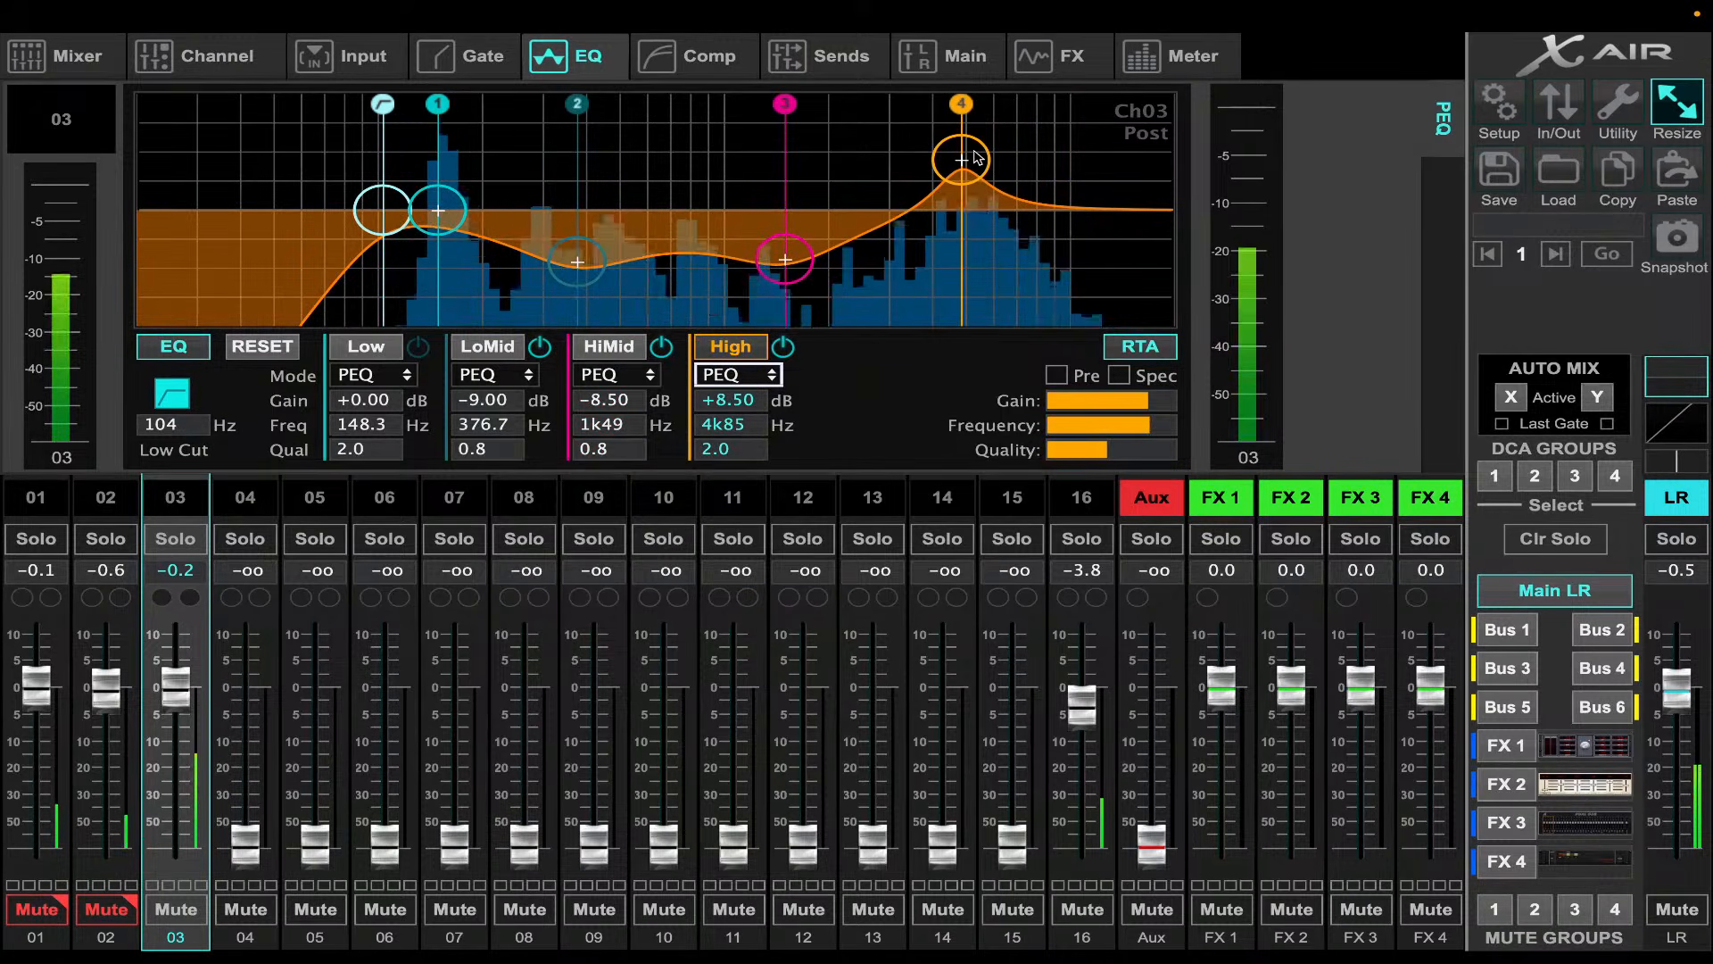
click(421, 349)
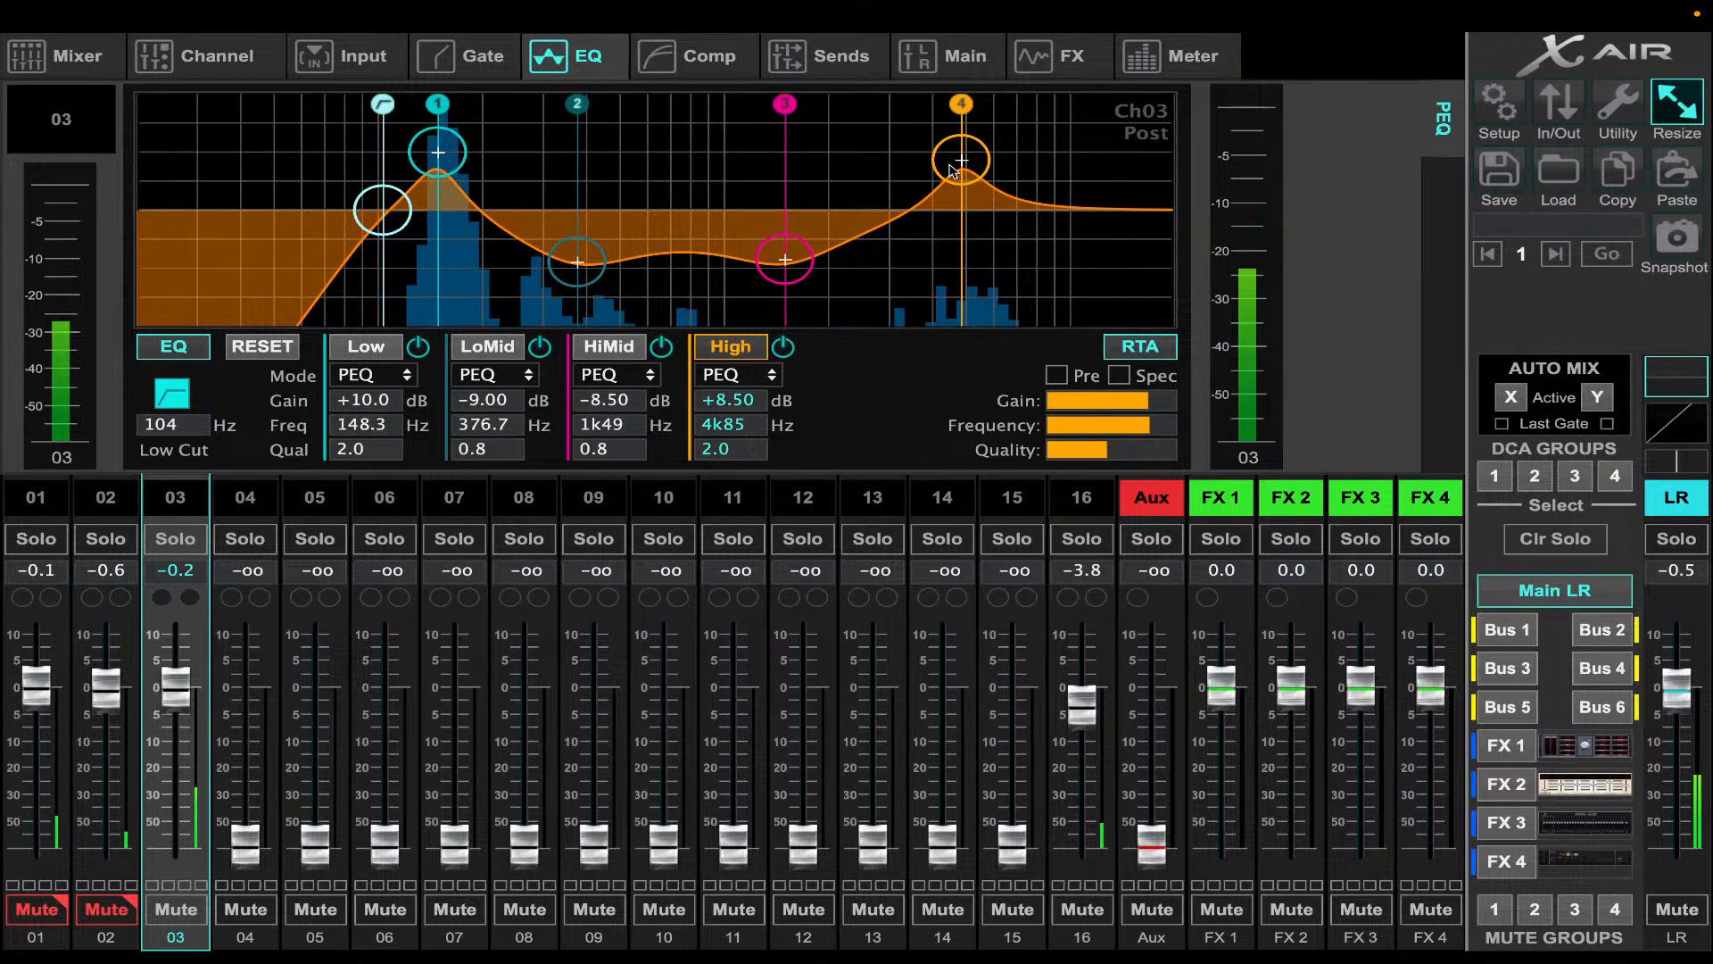
drag(956, 170, 998, 177)
scroll(991, 167, up, 5)
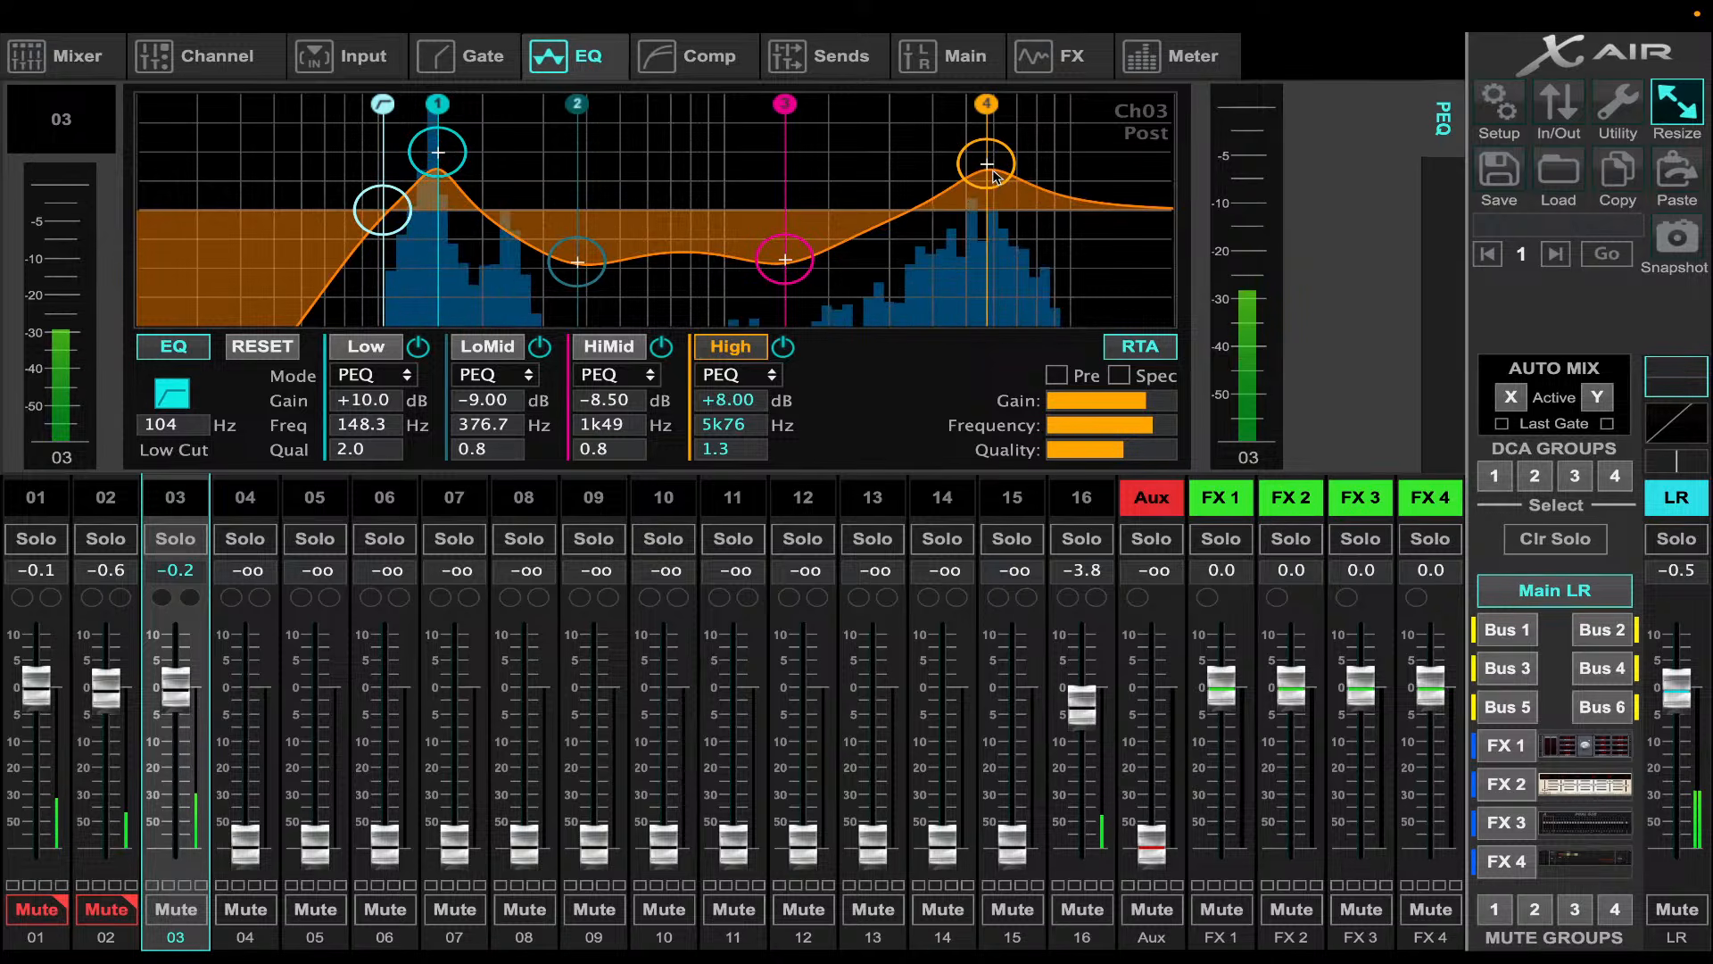
- Enable channel 03's compressor with a threshold of -15.0 dB and a ratio of 2.5
click(470, 57)
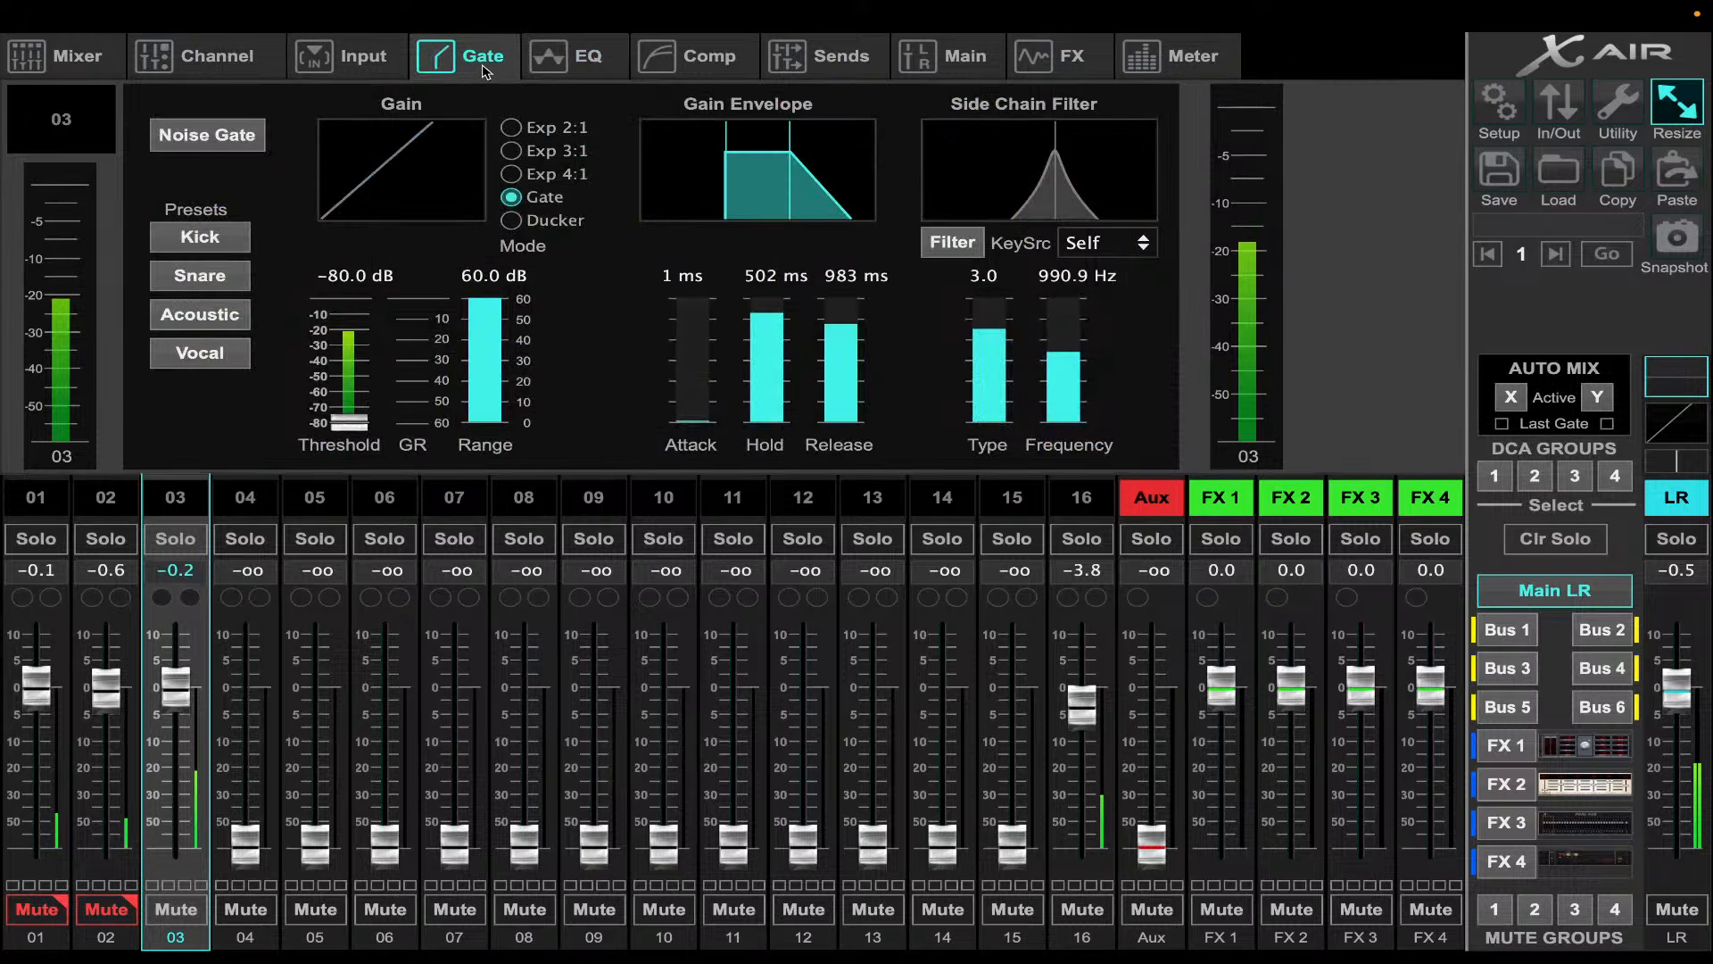
click(651, 59)
click(234, 135)
drag(330, 302, 323, 319)
mouse_move(433, 370)
scroll(435, 366, up, 1)
scroll(434, 367, down, 1)
scroll(435, 367, down, 1)
scroll(339, 325, down, 17)
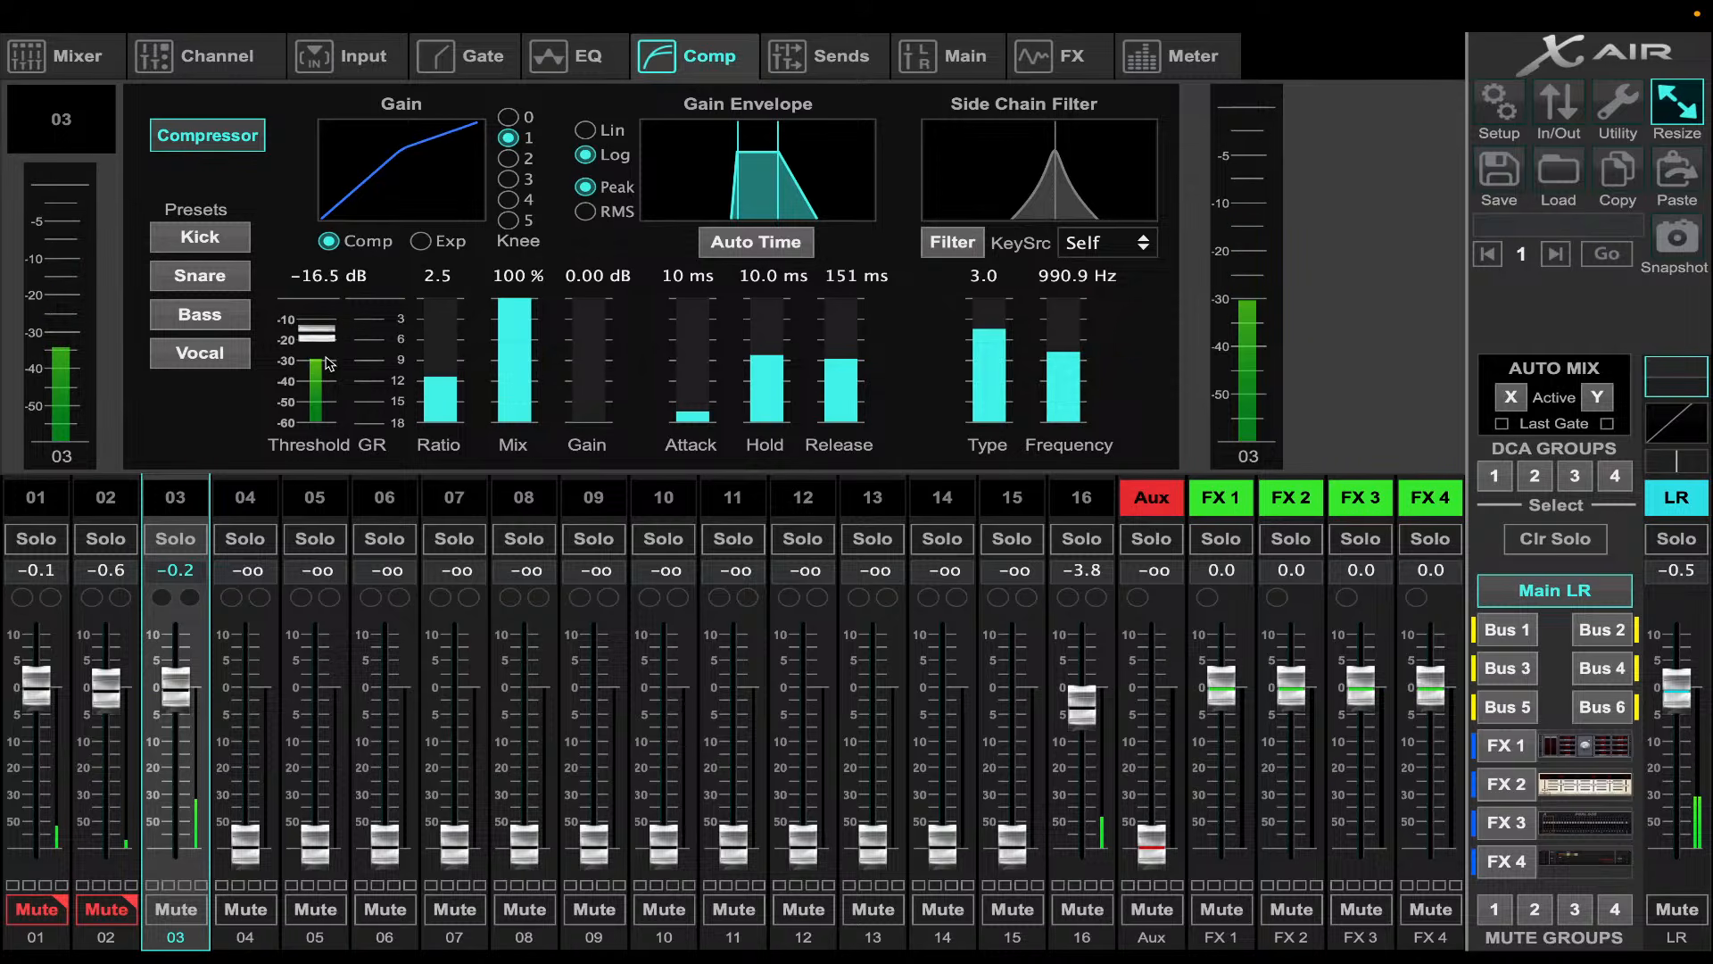
scroll(327, 356, up, 6)
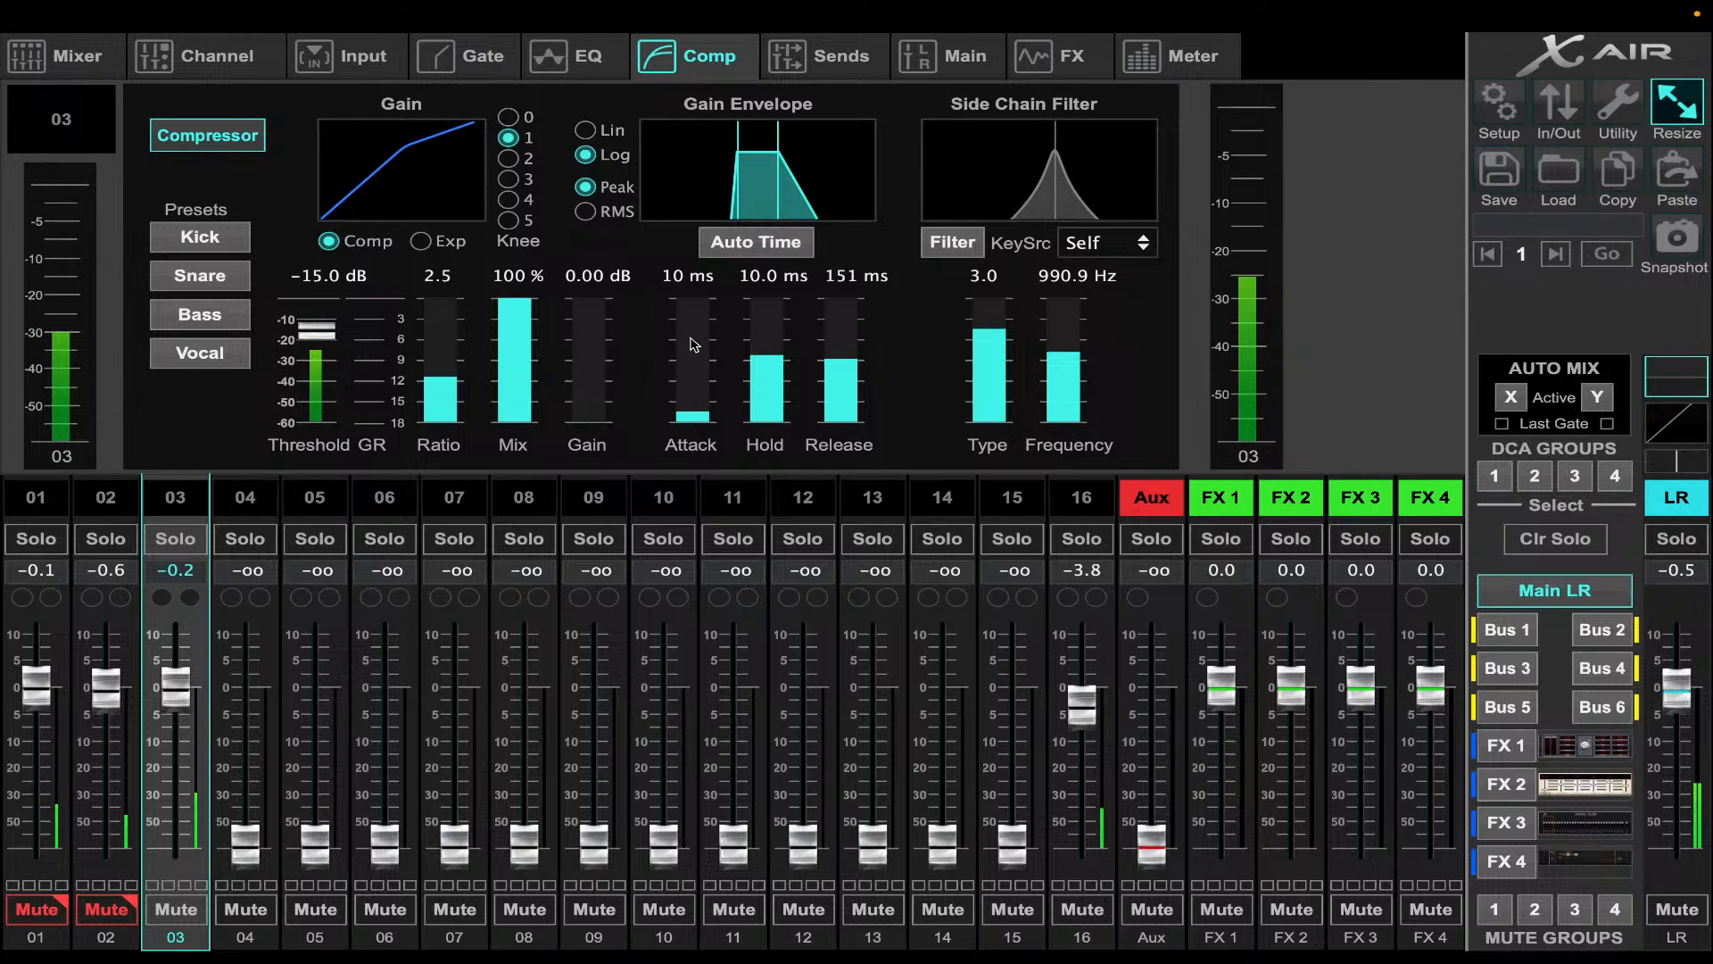
- Set channel 03's compressor hold to 31.7 ms and its attack to 5 ms
mouse_move(705, 411)
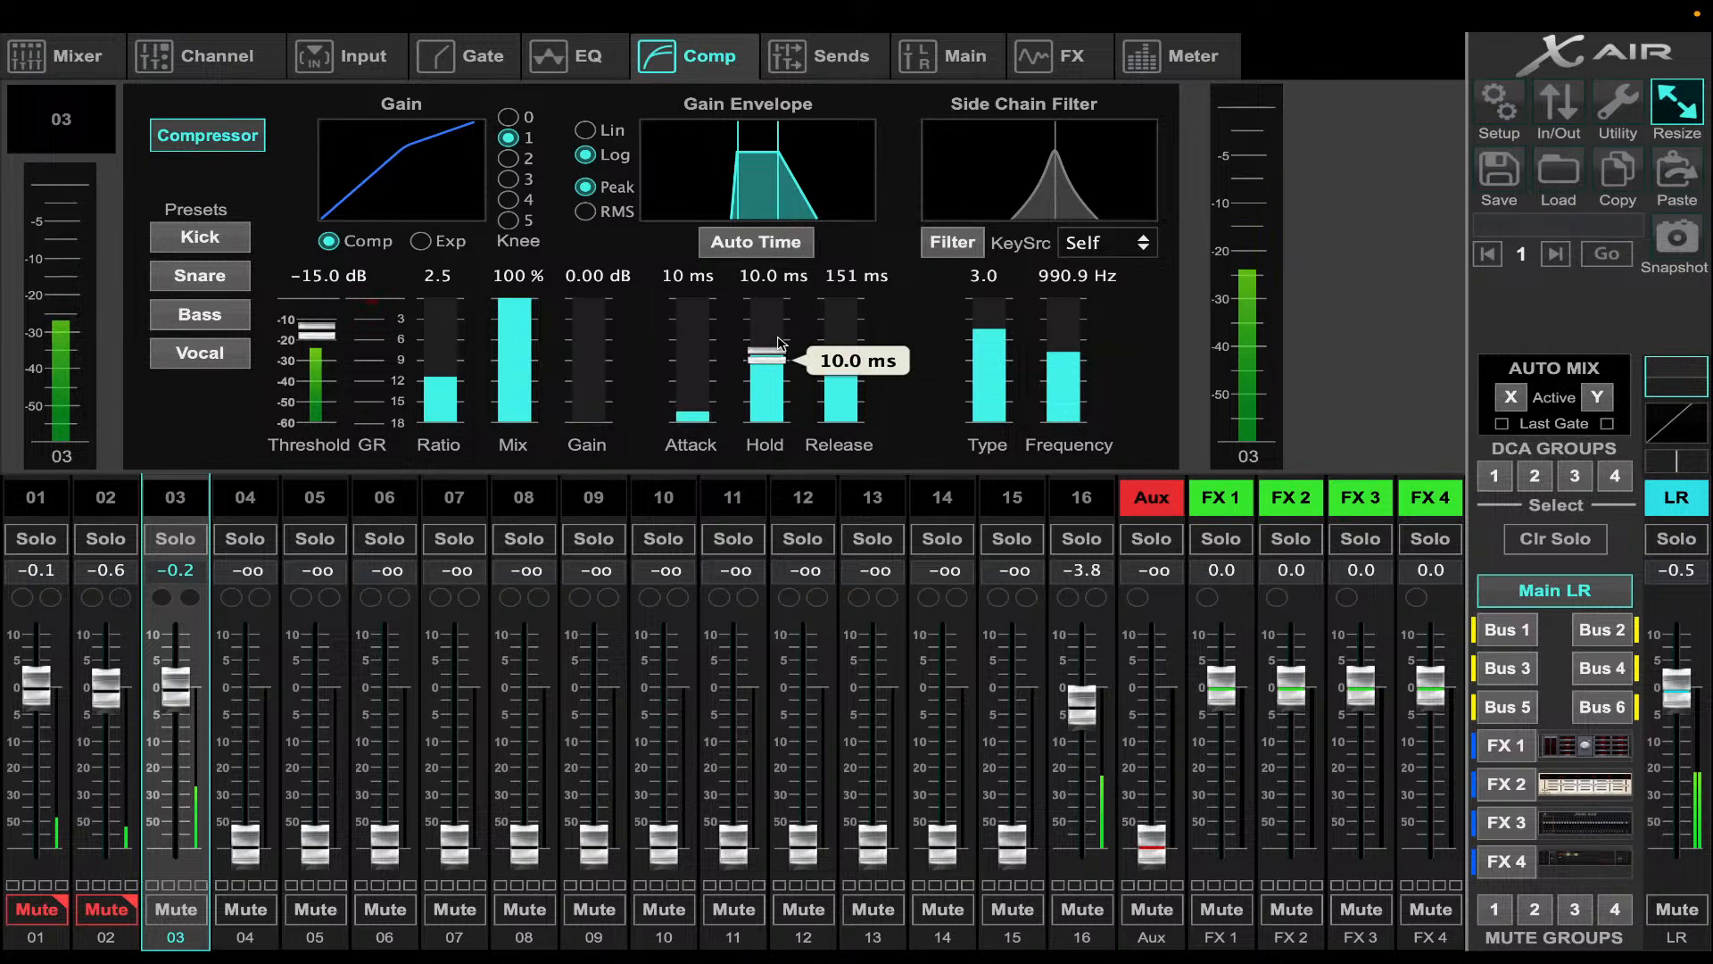
click(775, 278)
drag(816, 280, 682, 266)
text(3)
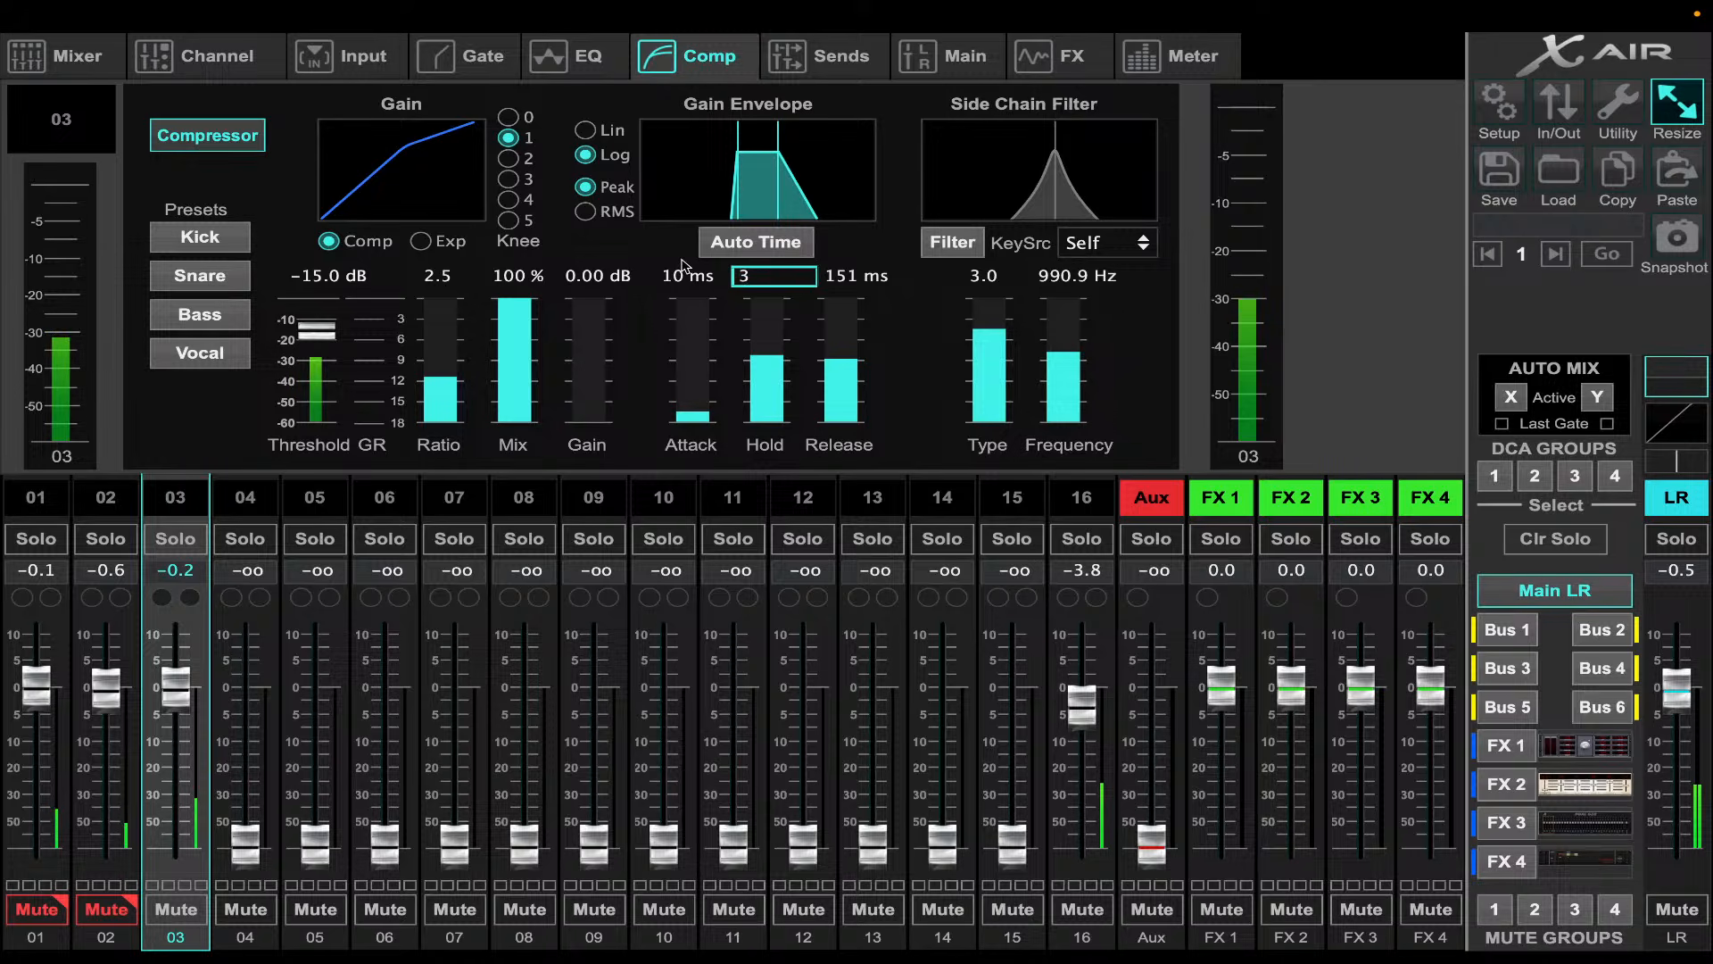
text(0)
key(Return)
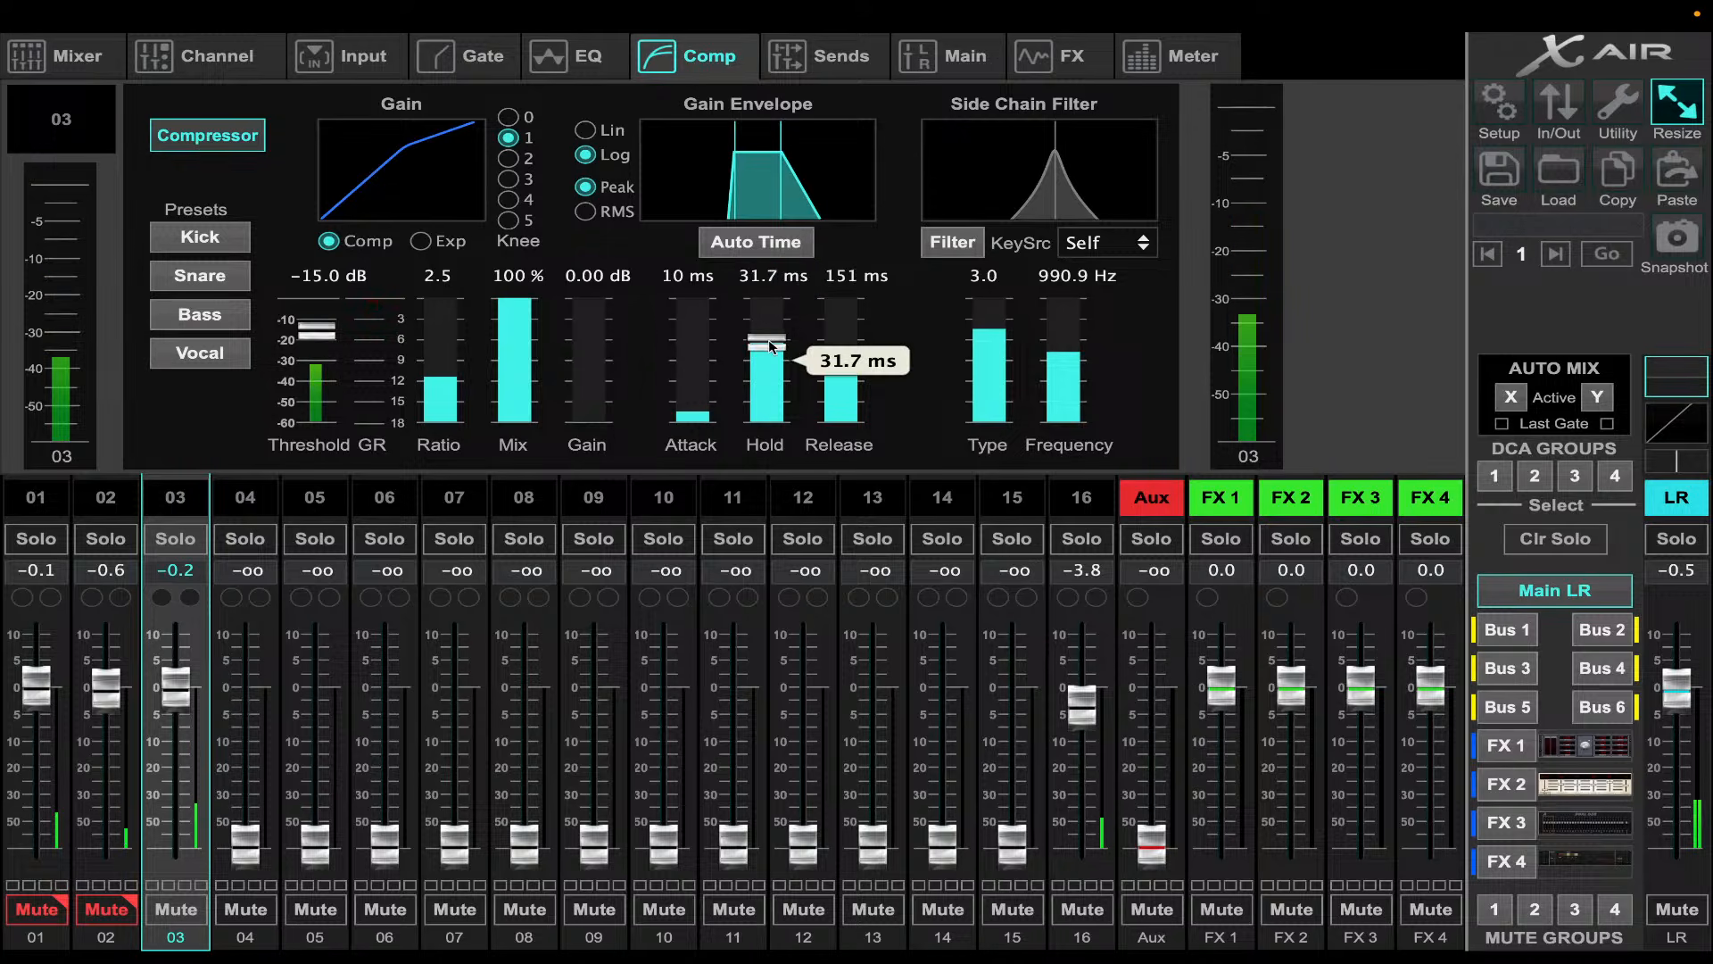
drag(710, 406, 715, 420)
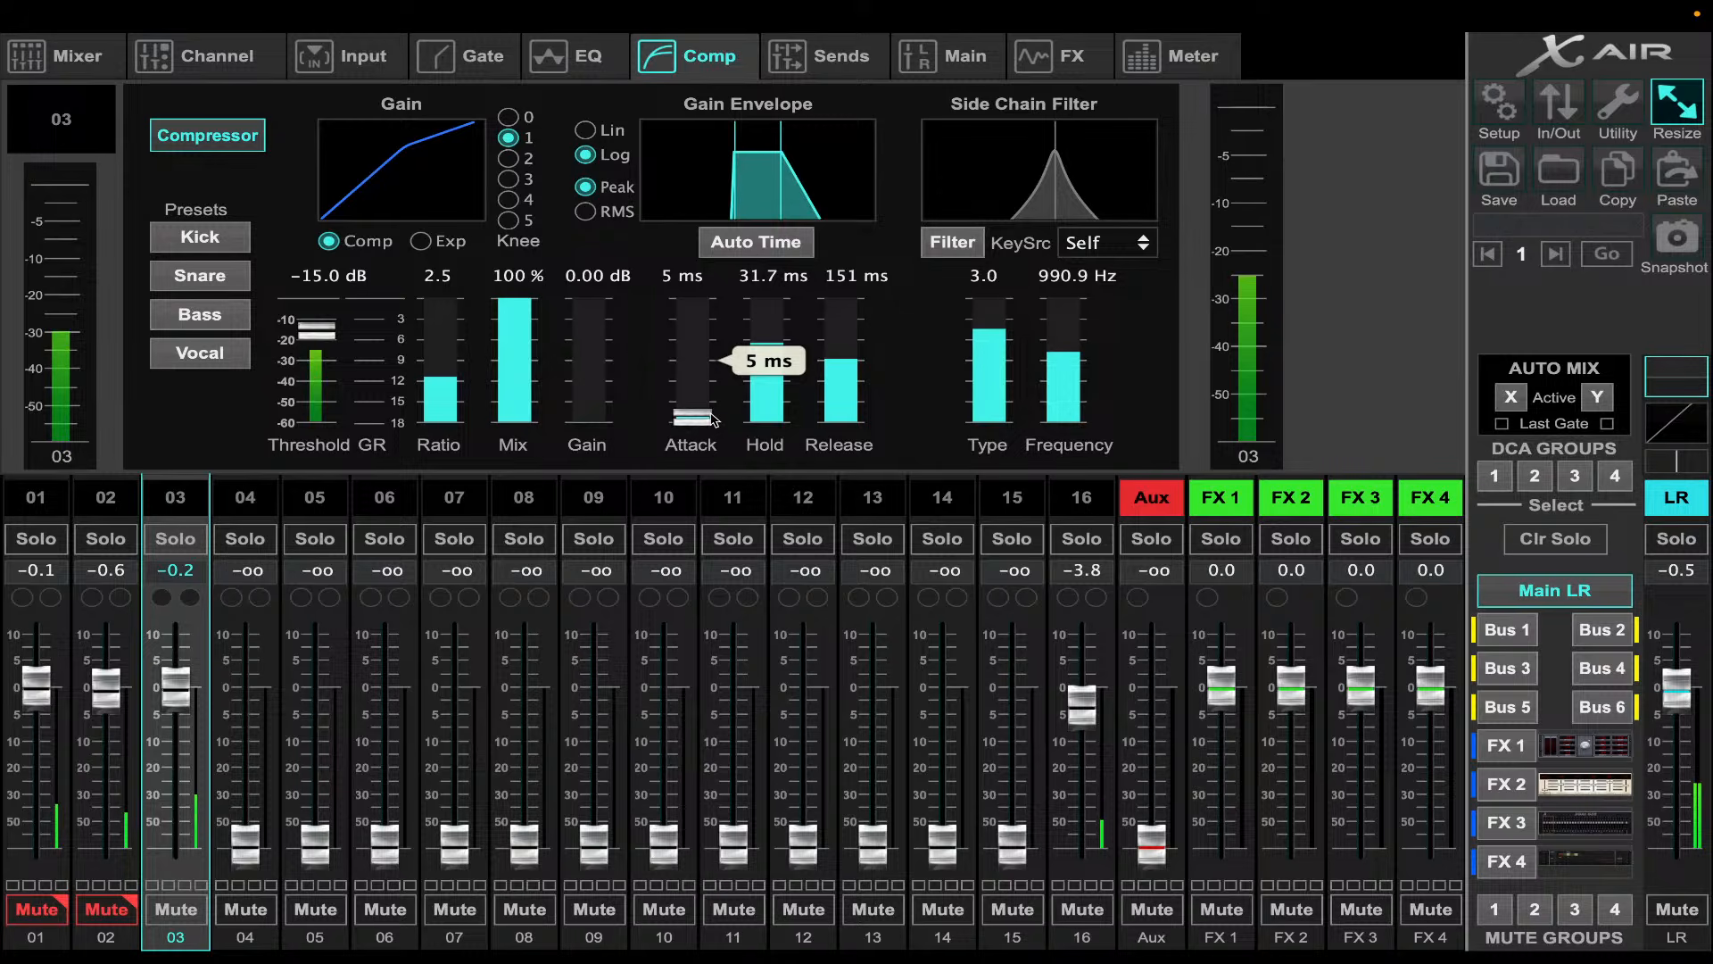
- Enable channel 03's noise gate with a threshold of -25.5 dB and an attack of 0 ms
click(477, 55)
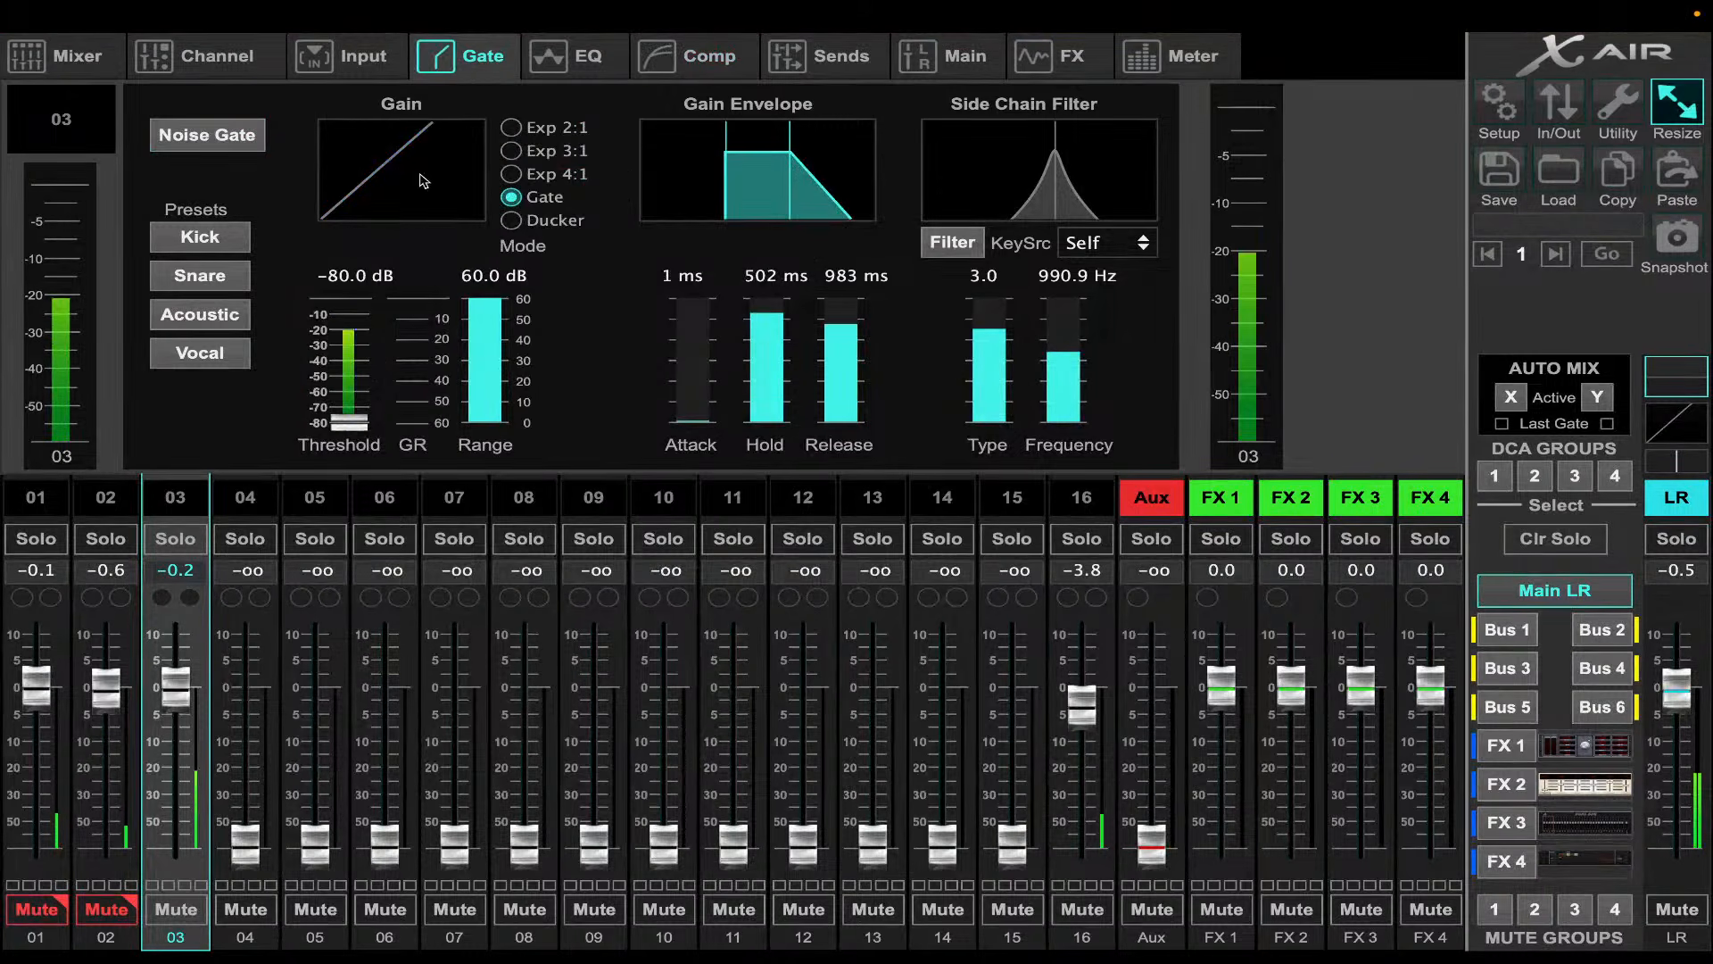
drag(355, 423, 380, 204)
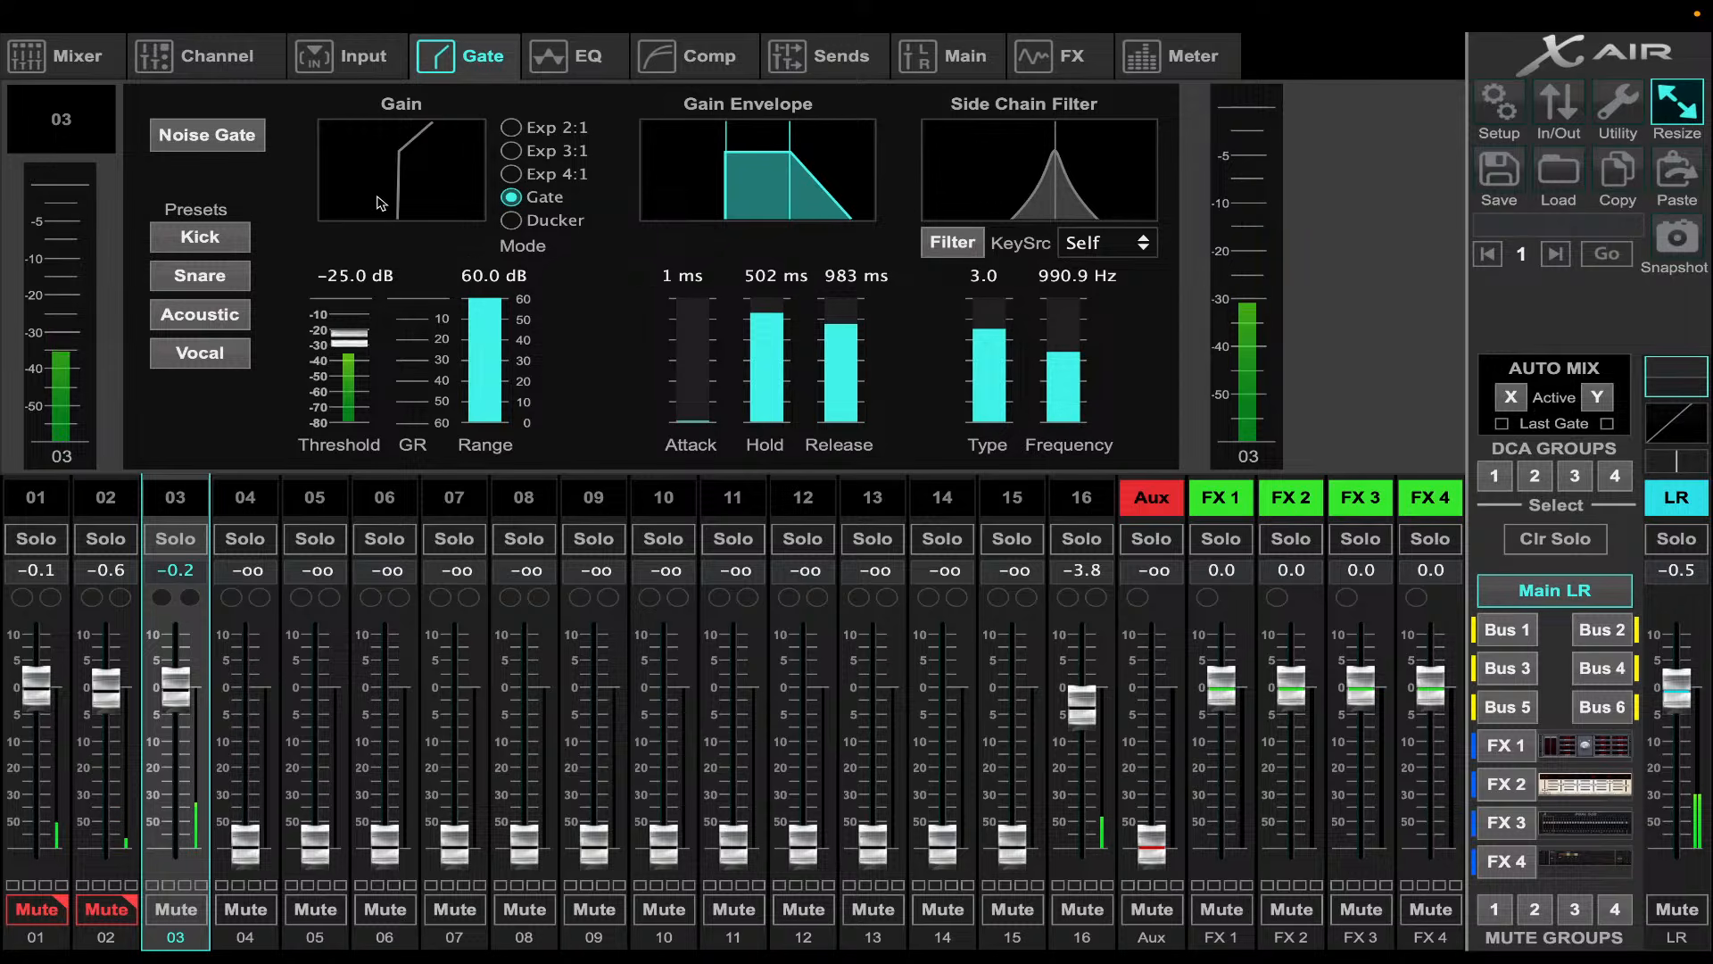
click(244, 136)
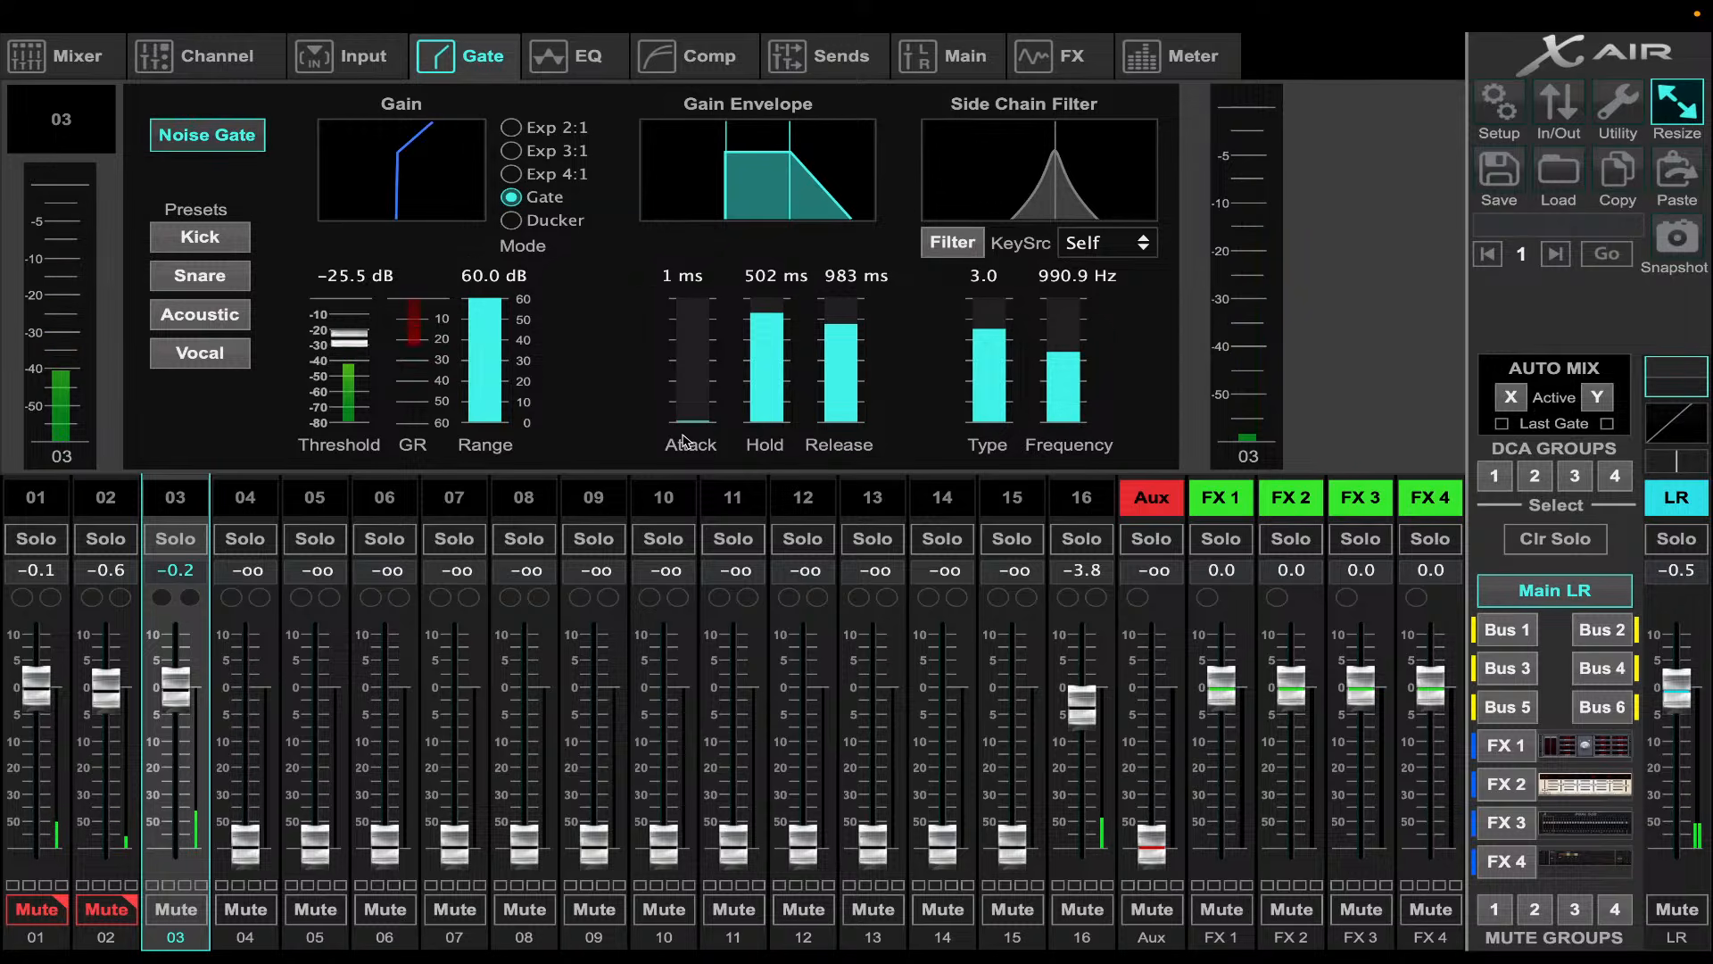
mouse_move(713, 422)
drag(712, 424, 713, 437)
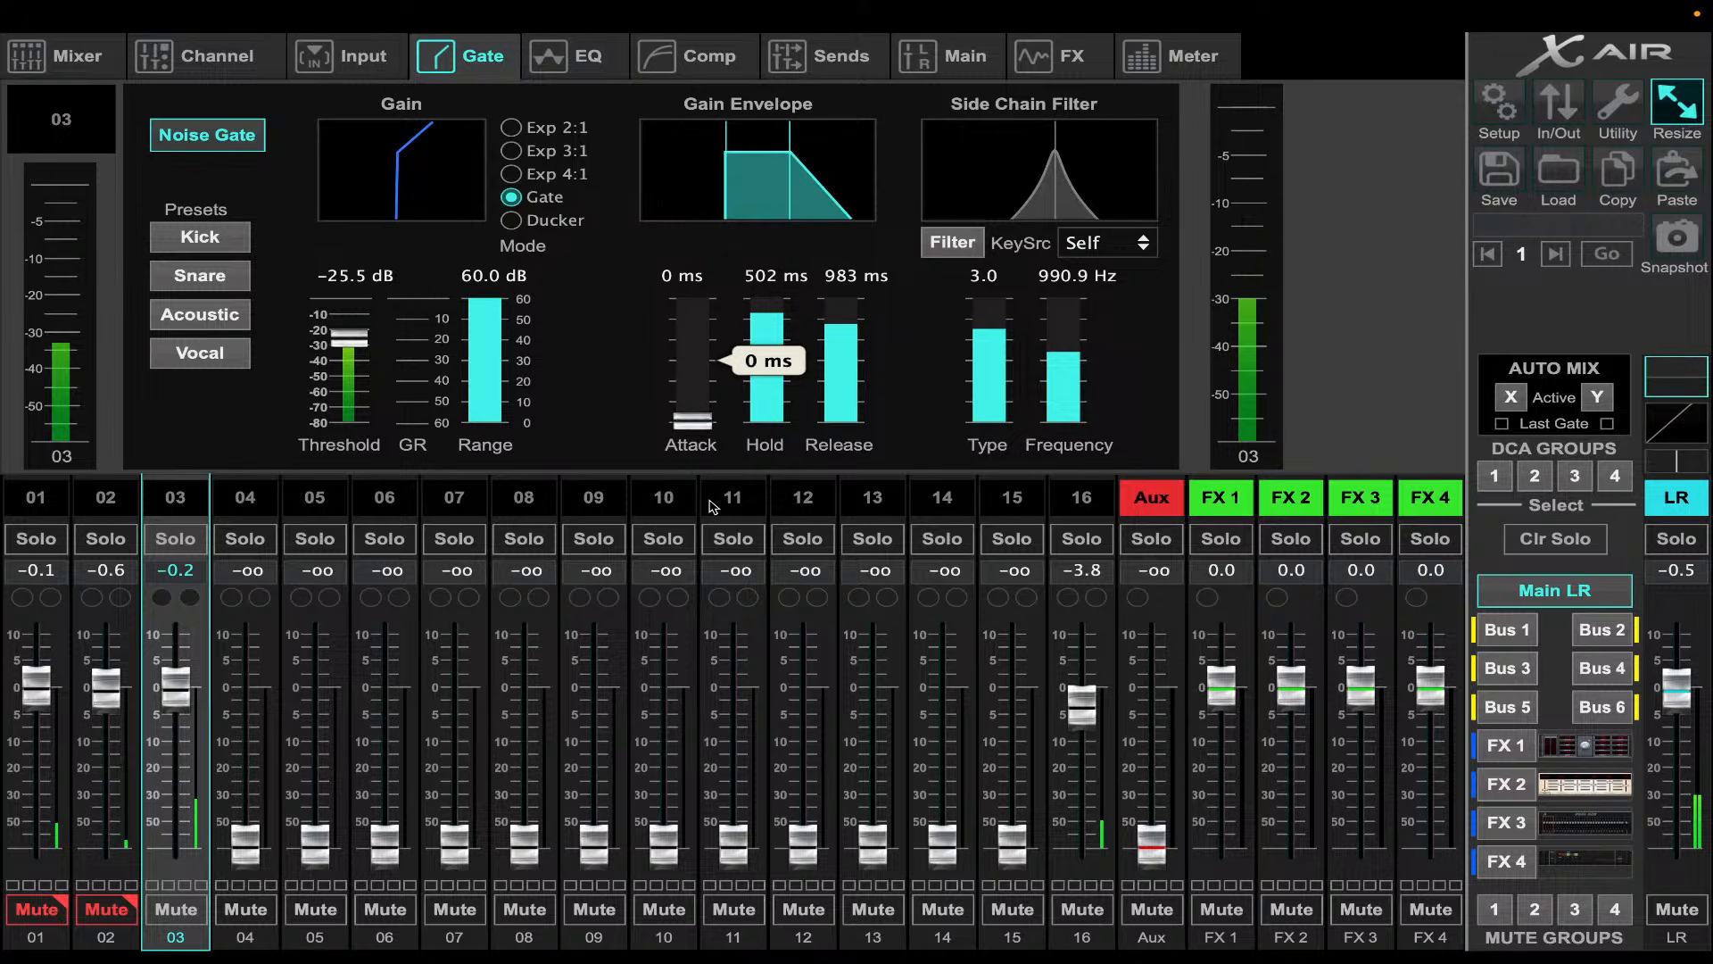
- Set channel 03's gate hold and release both to 200 ms
mouse_move(773, 325)
mouse_move(773, 326)
mouse_down()
mouse_move(773, 372)
mouse_move(772, 346)
mouse_up()
double_click(773, 275)
drag(739, 275, 807, 275)
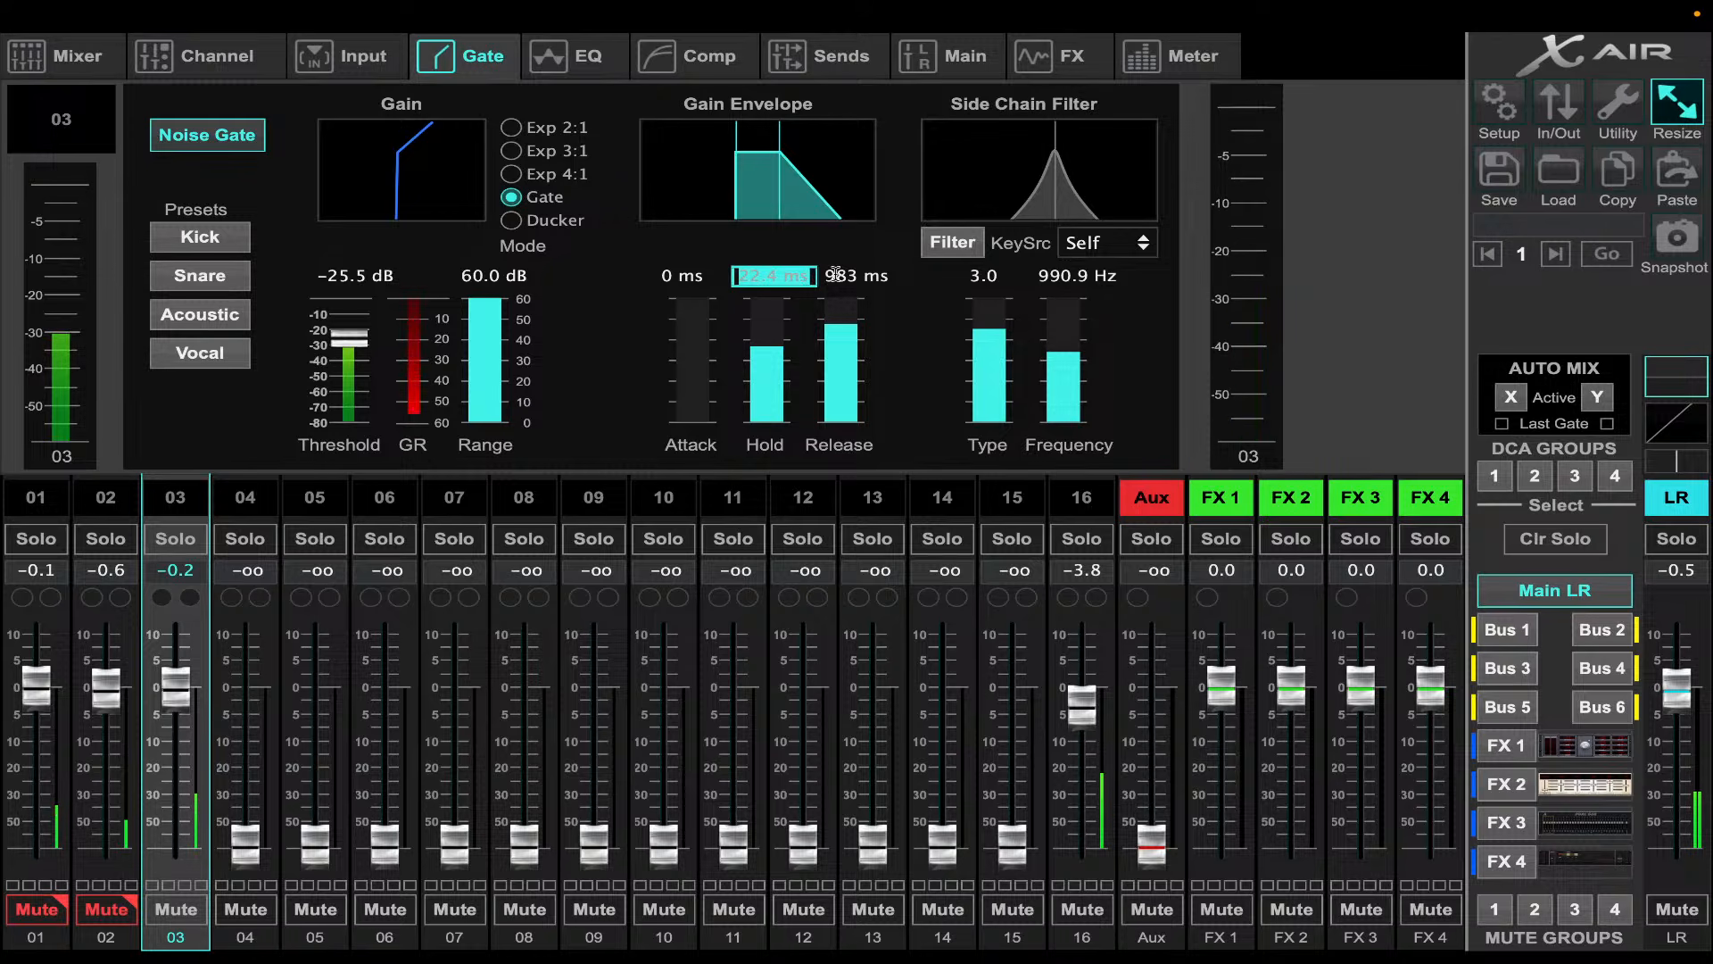
text(200)
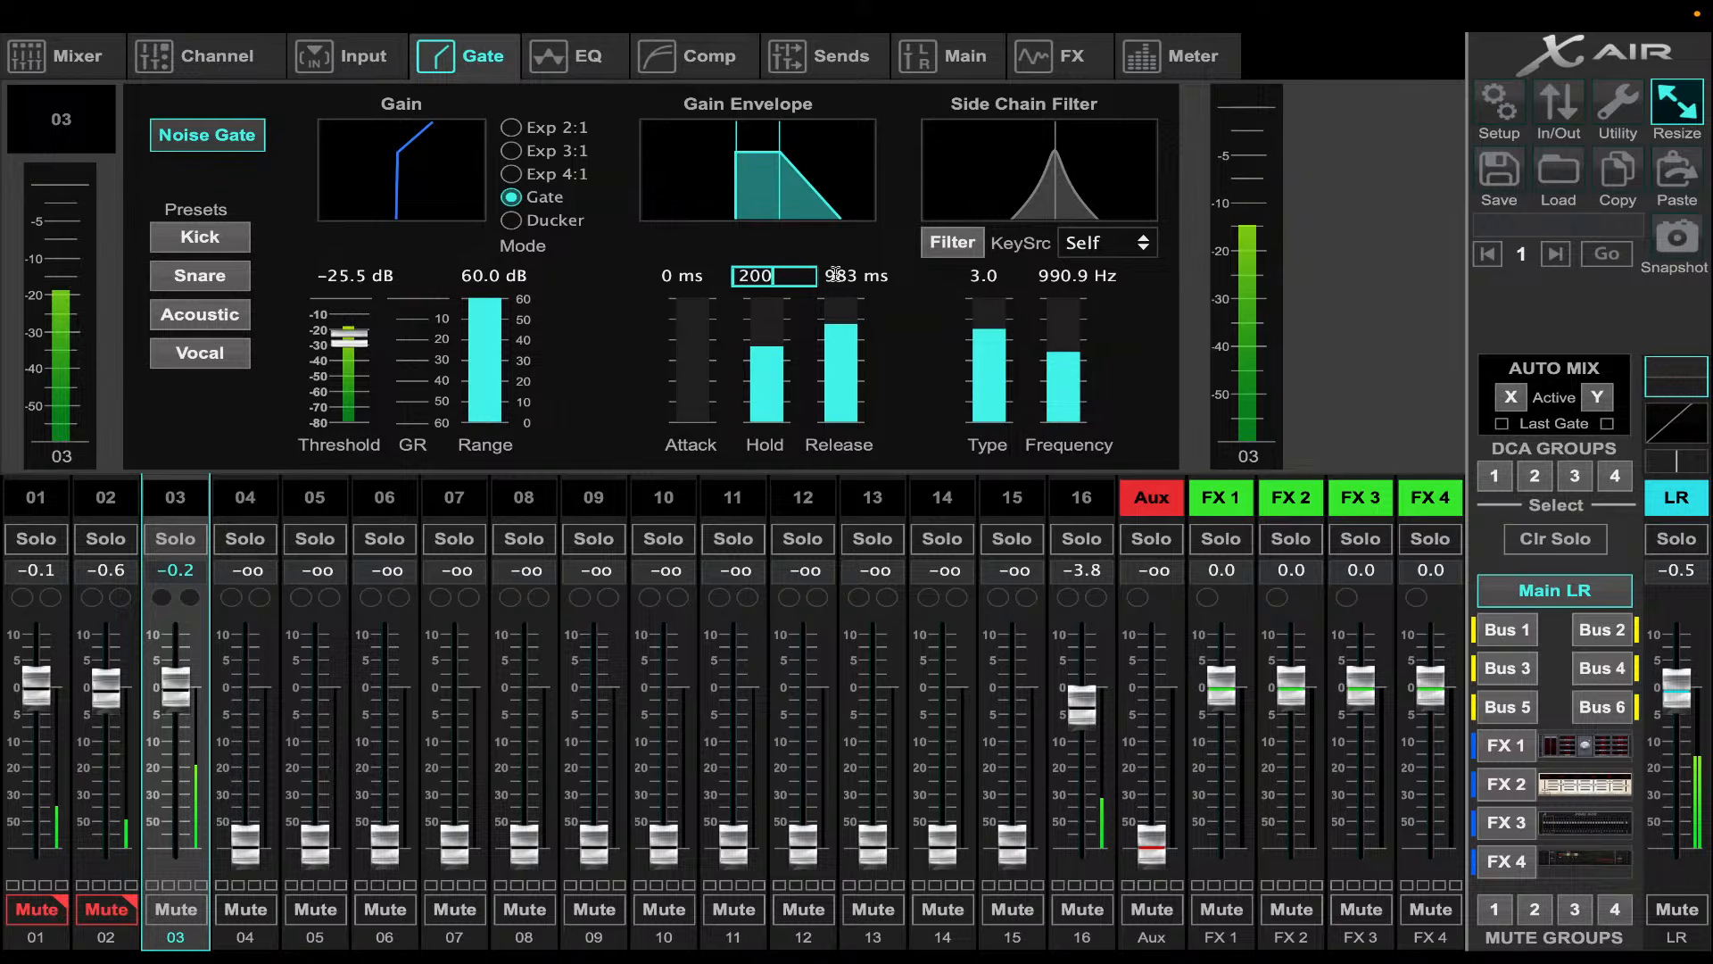
key(Tab)
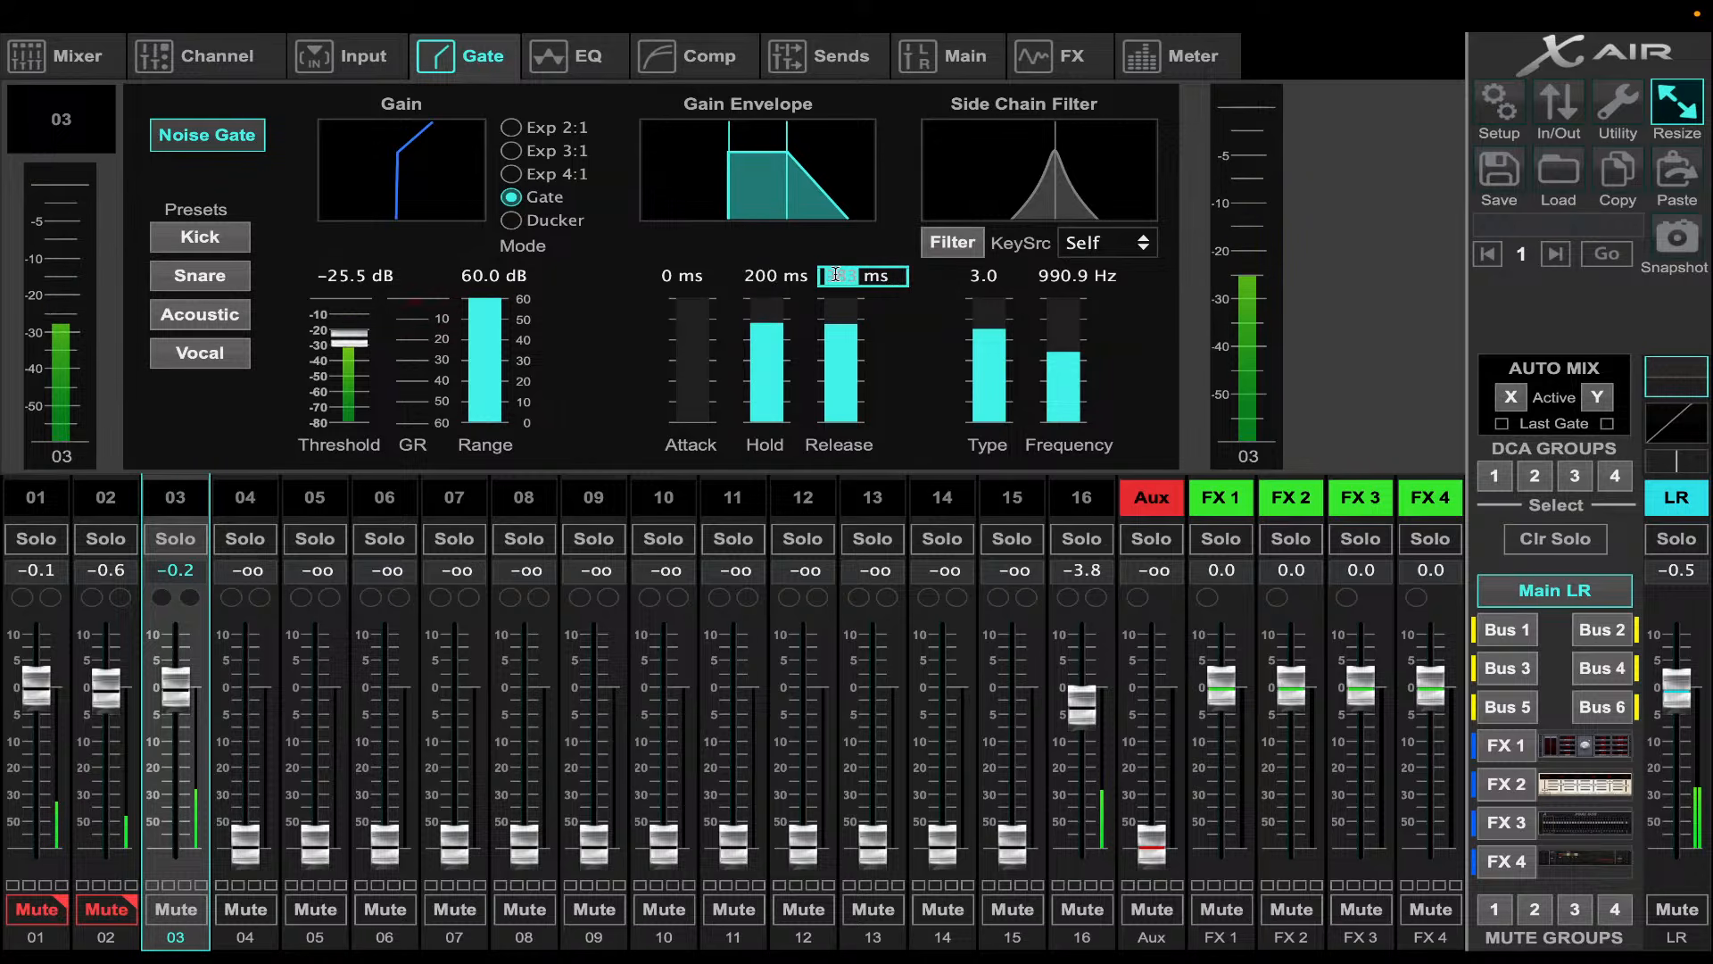
text(200)
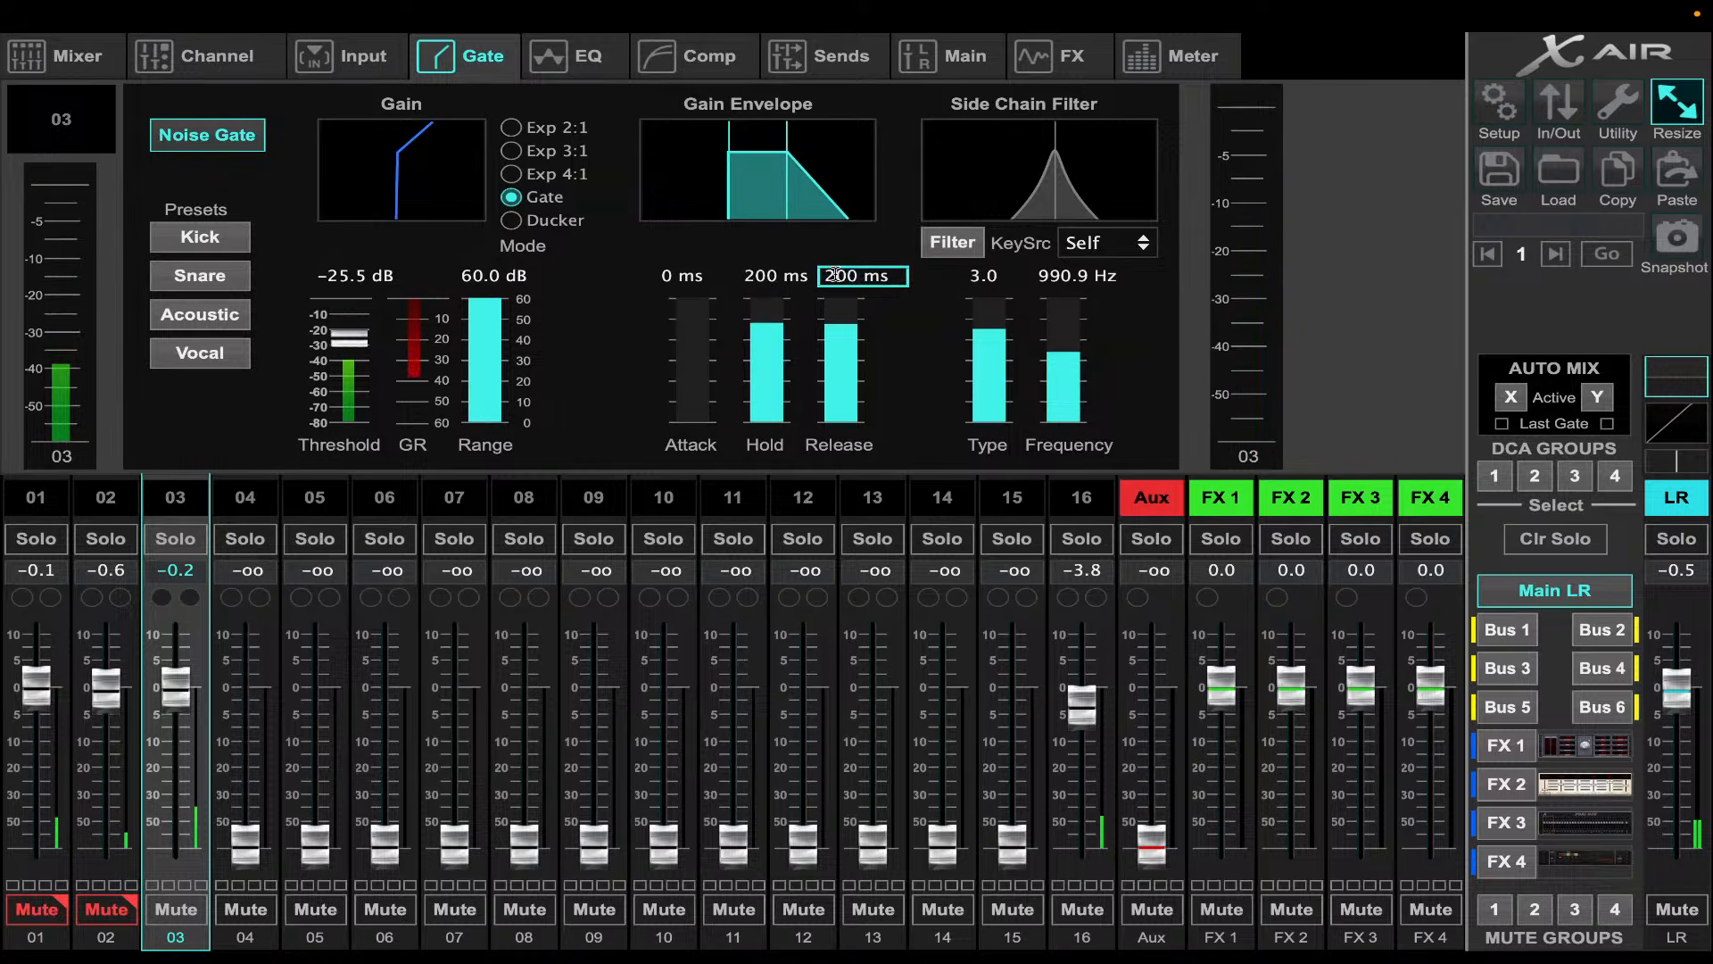
key(Return)
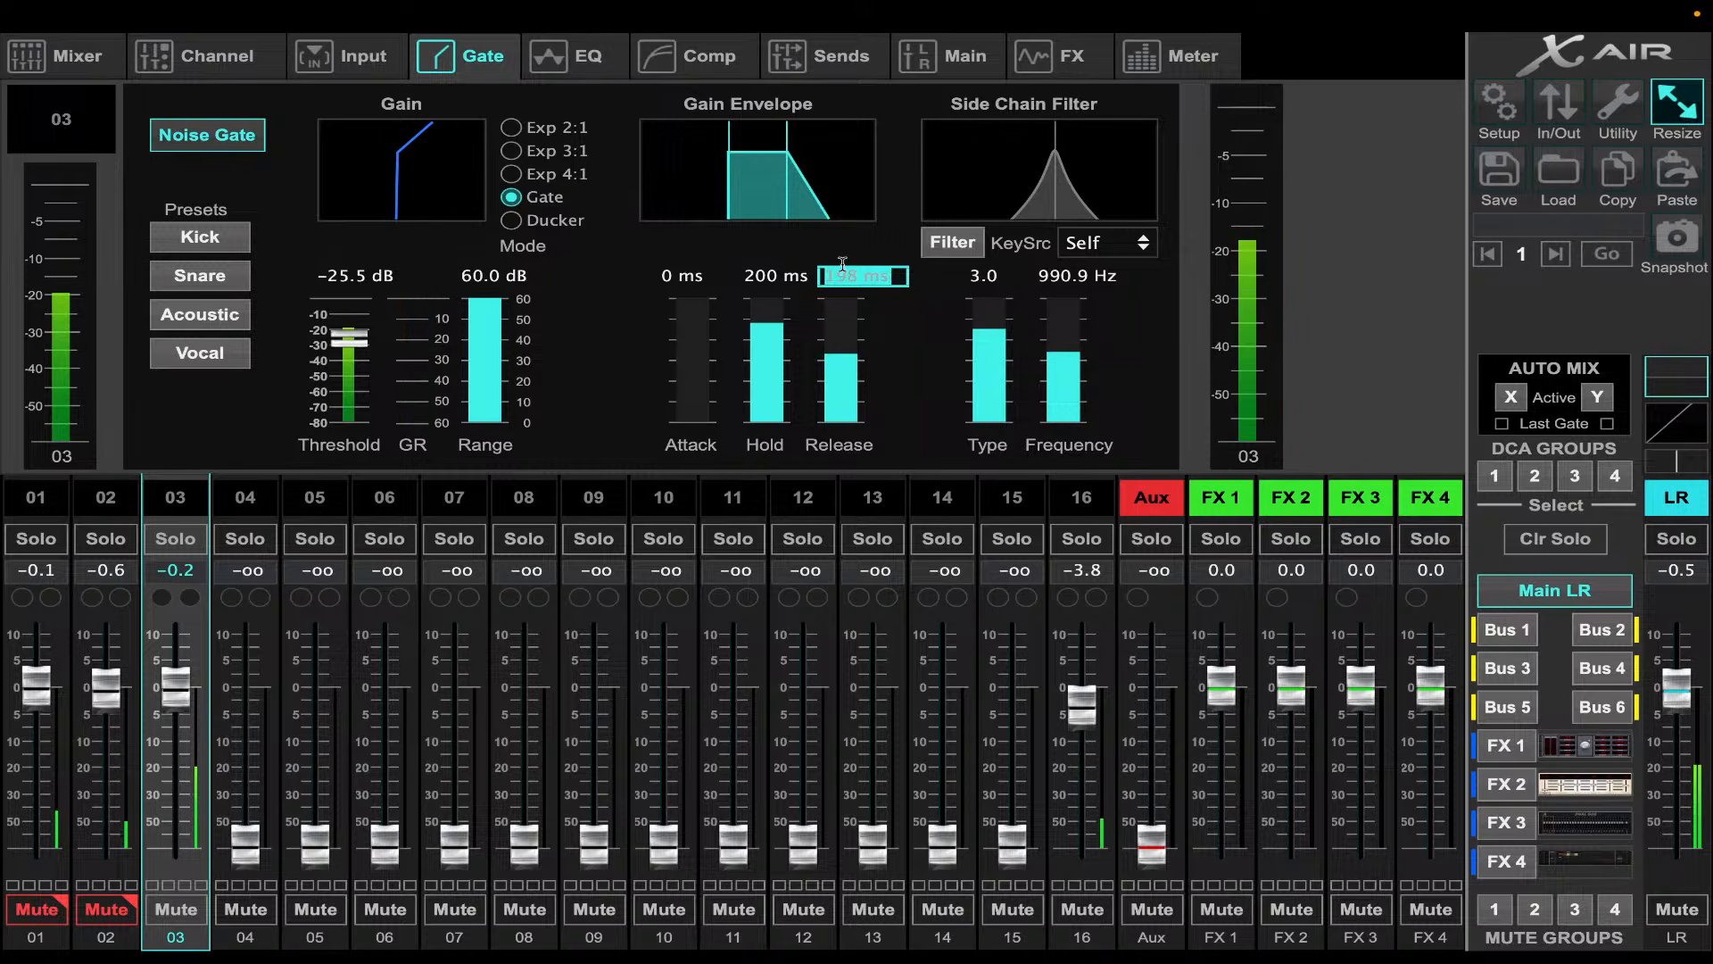
click(997, 328)
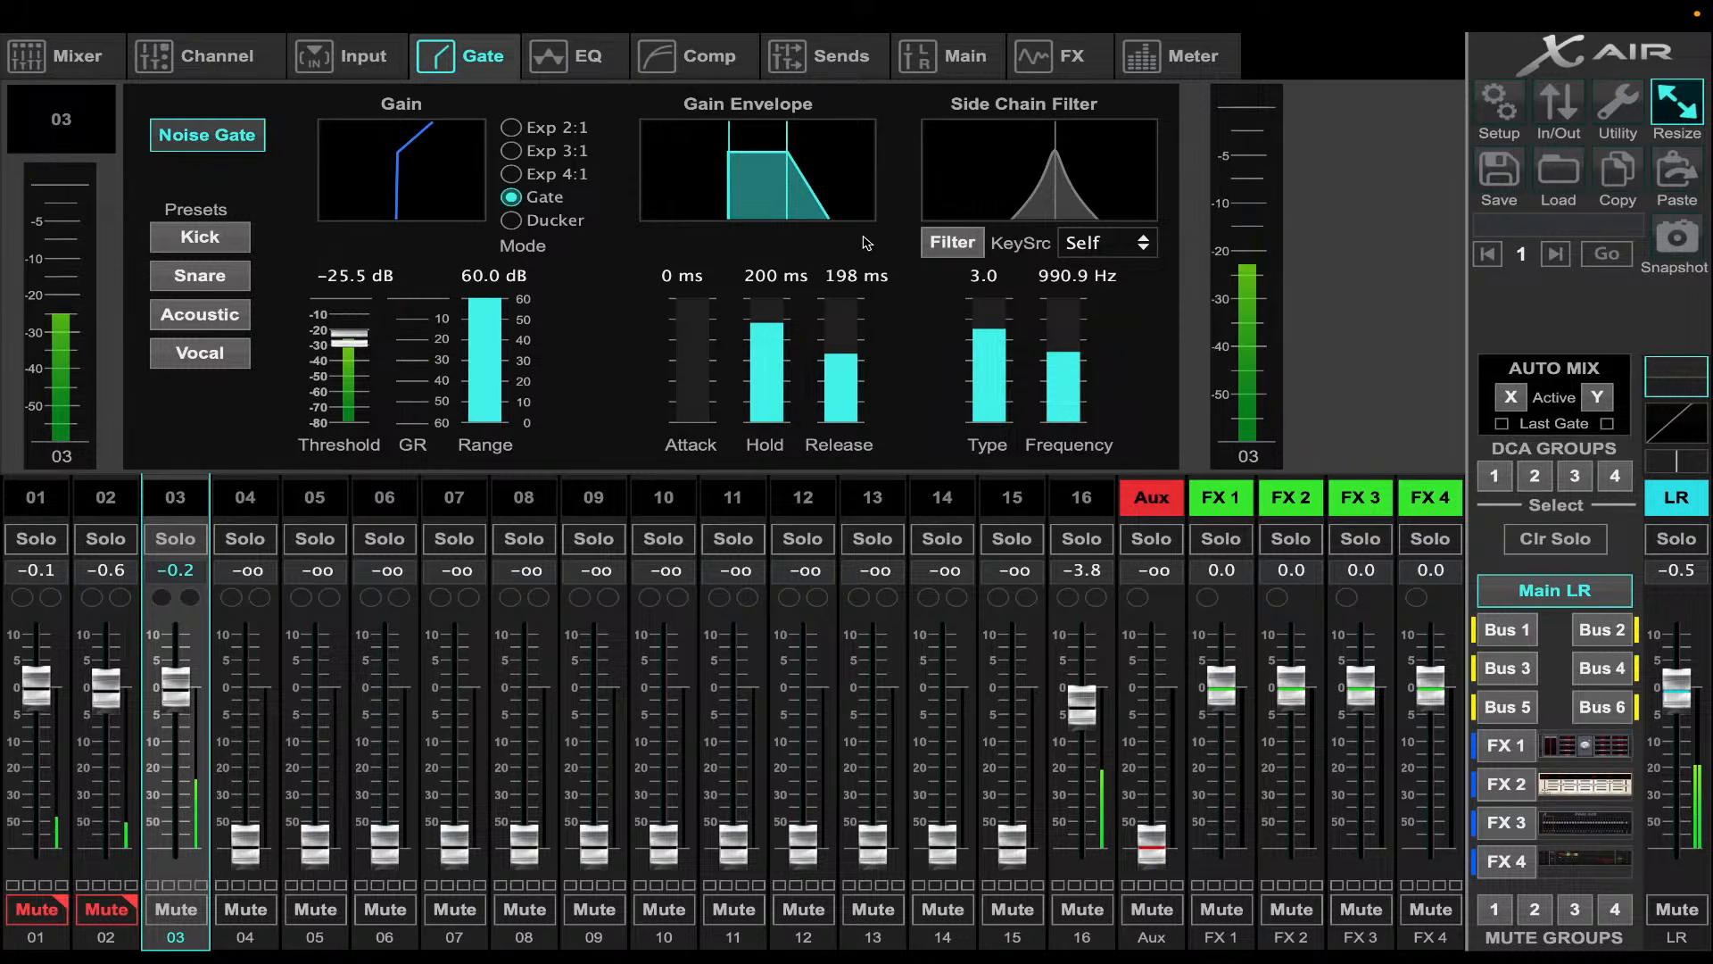
- Enable channel 03's gate side chain filter at its Low EQ band's frequency of 148.3 Hz and set the gate threshold to -31.5 dB
click(585, 59)
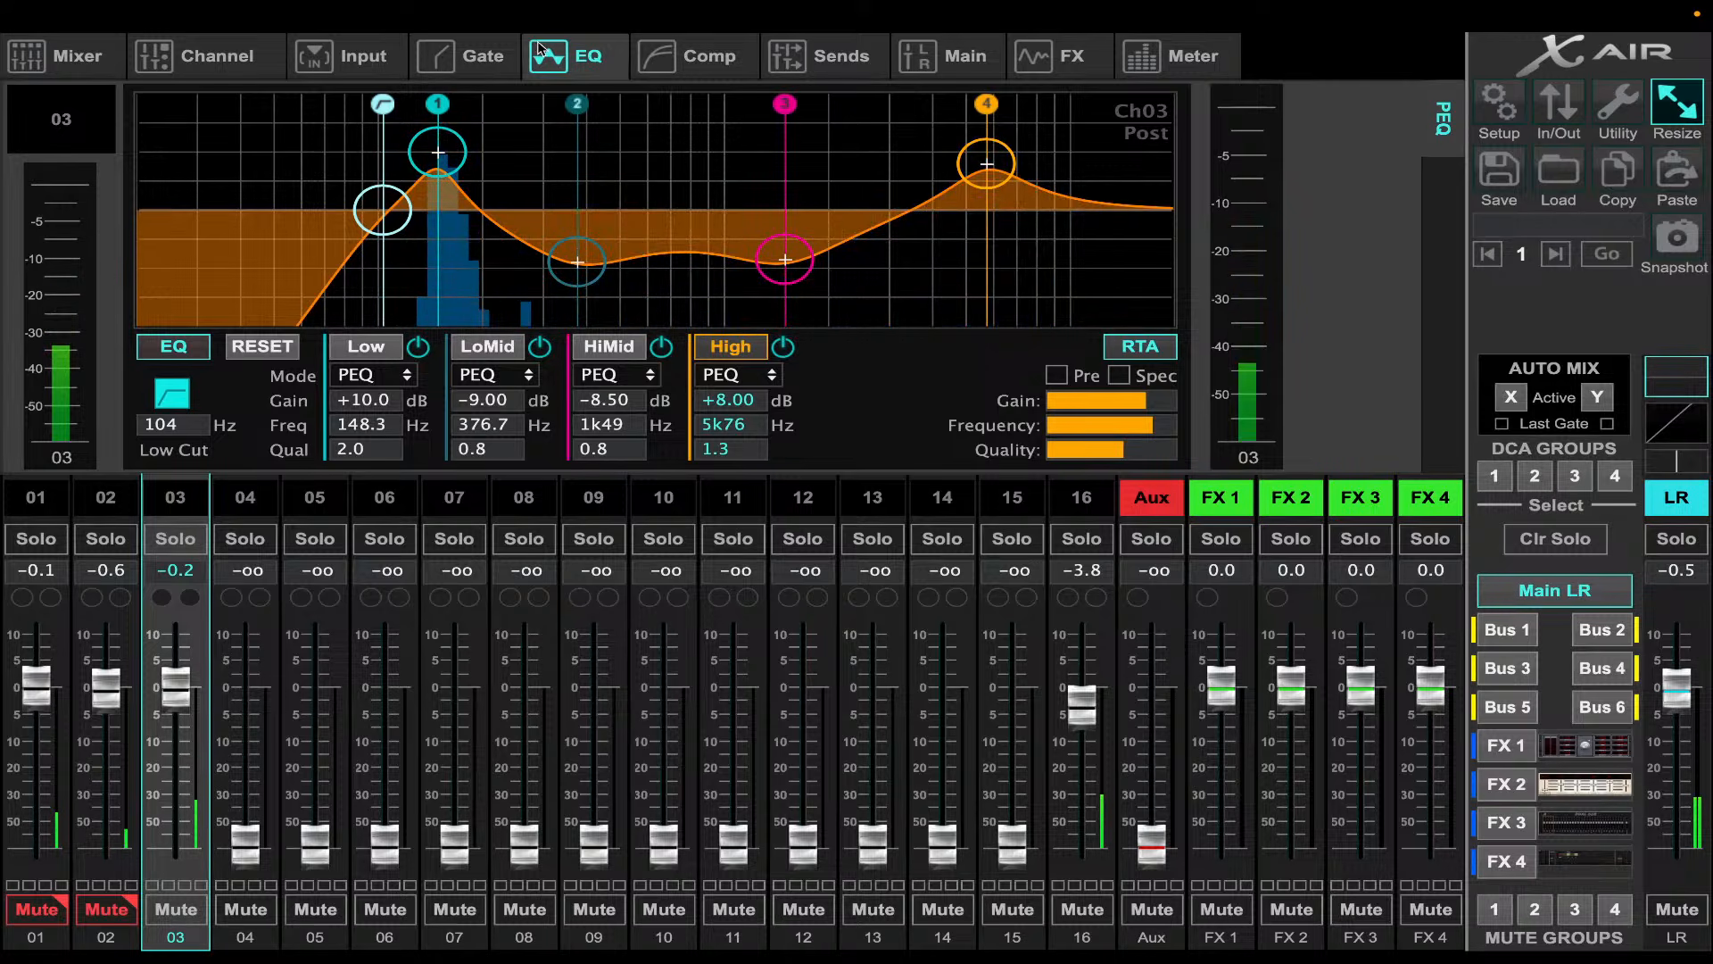
click(483, 59)
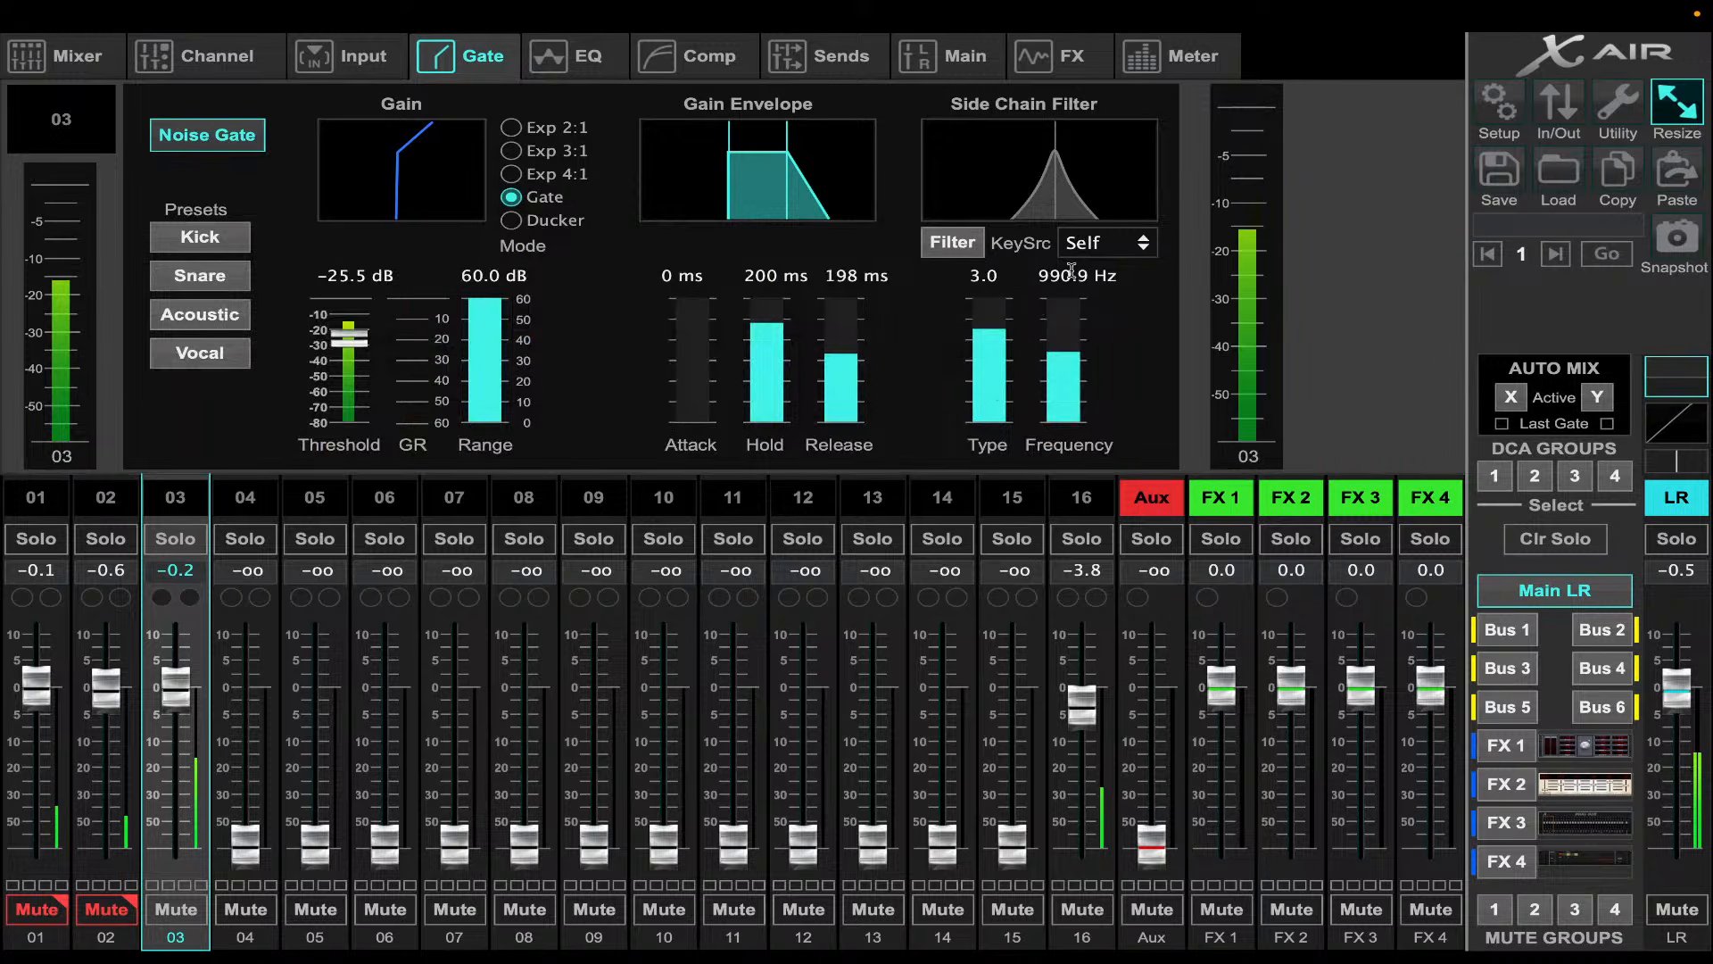
mouse_move(1056, 345)
drag(1056, 345, 1082, 399)
click(584, 58)
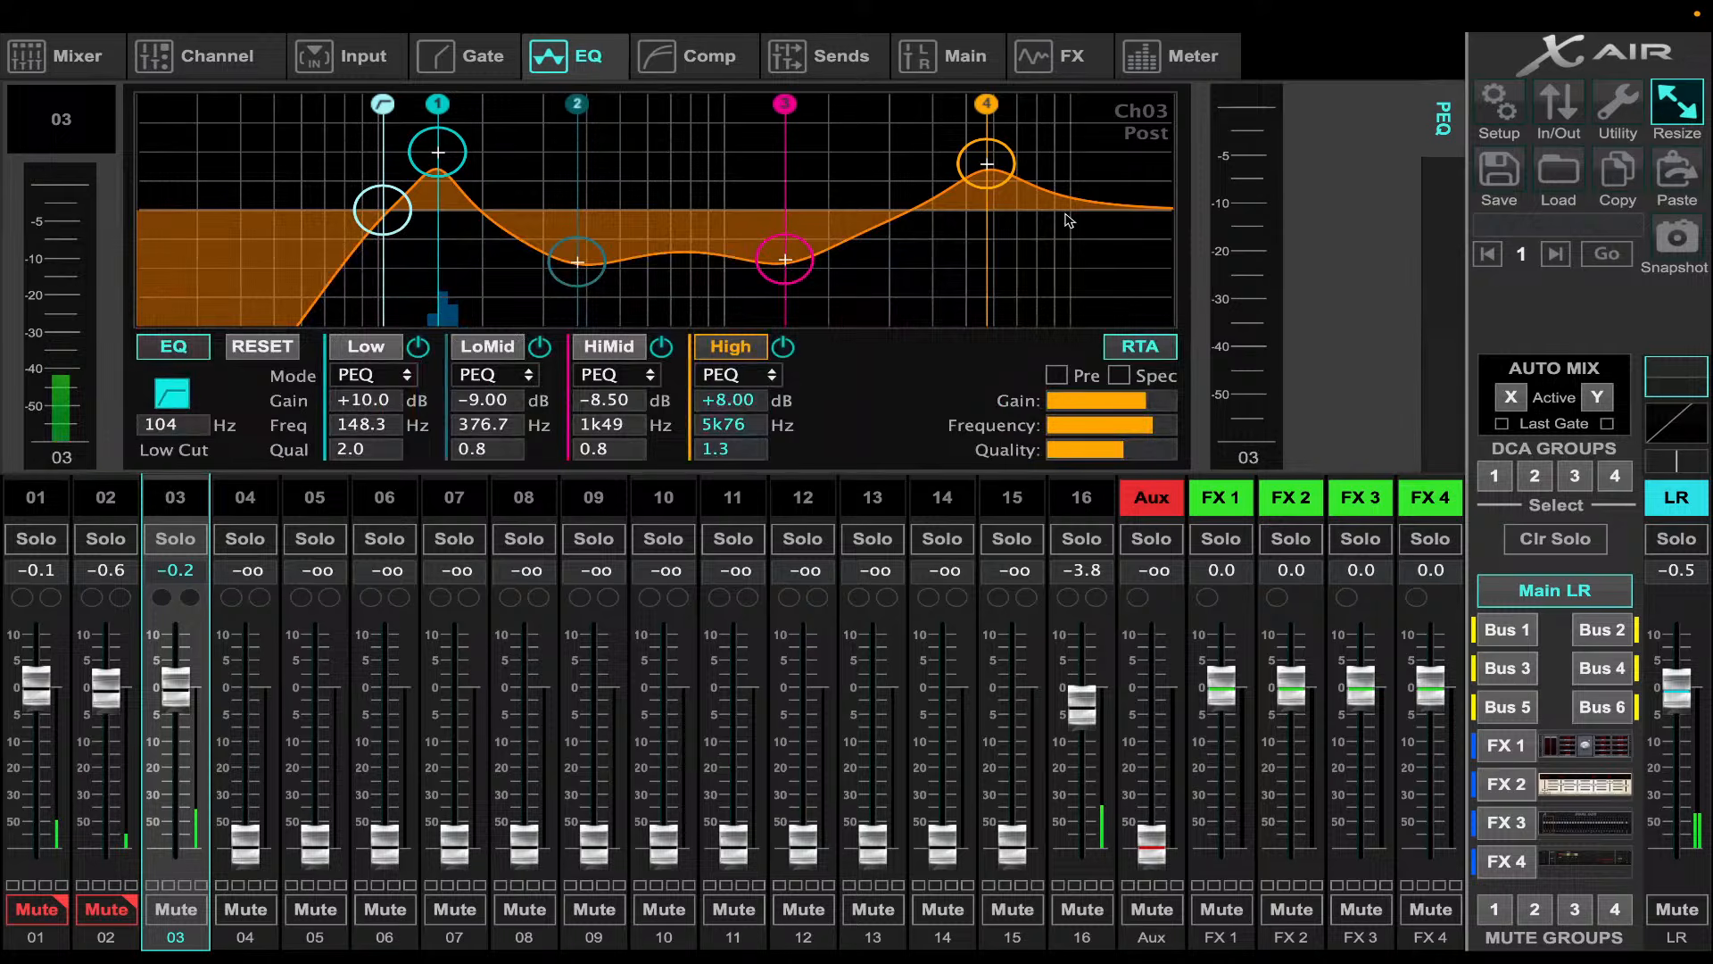
click(499, 59)
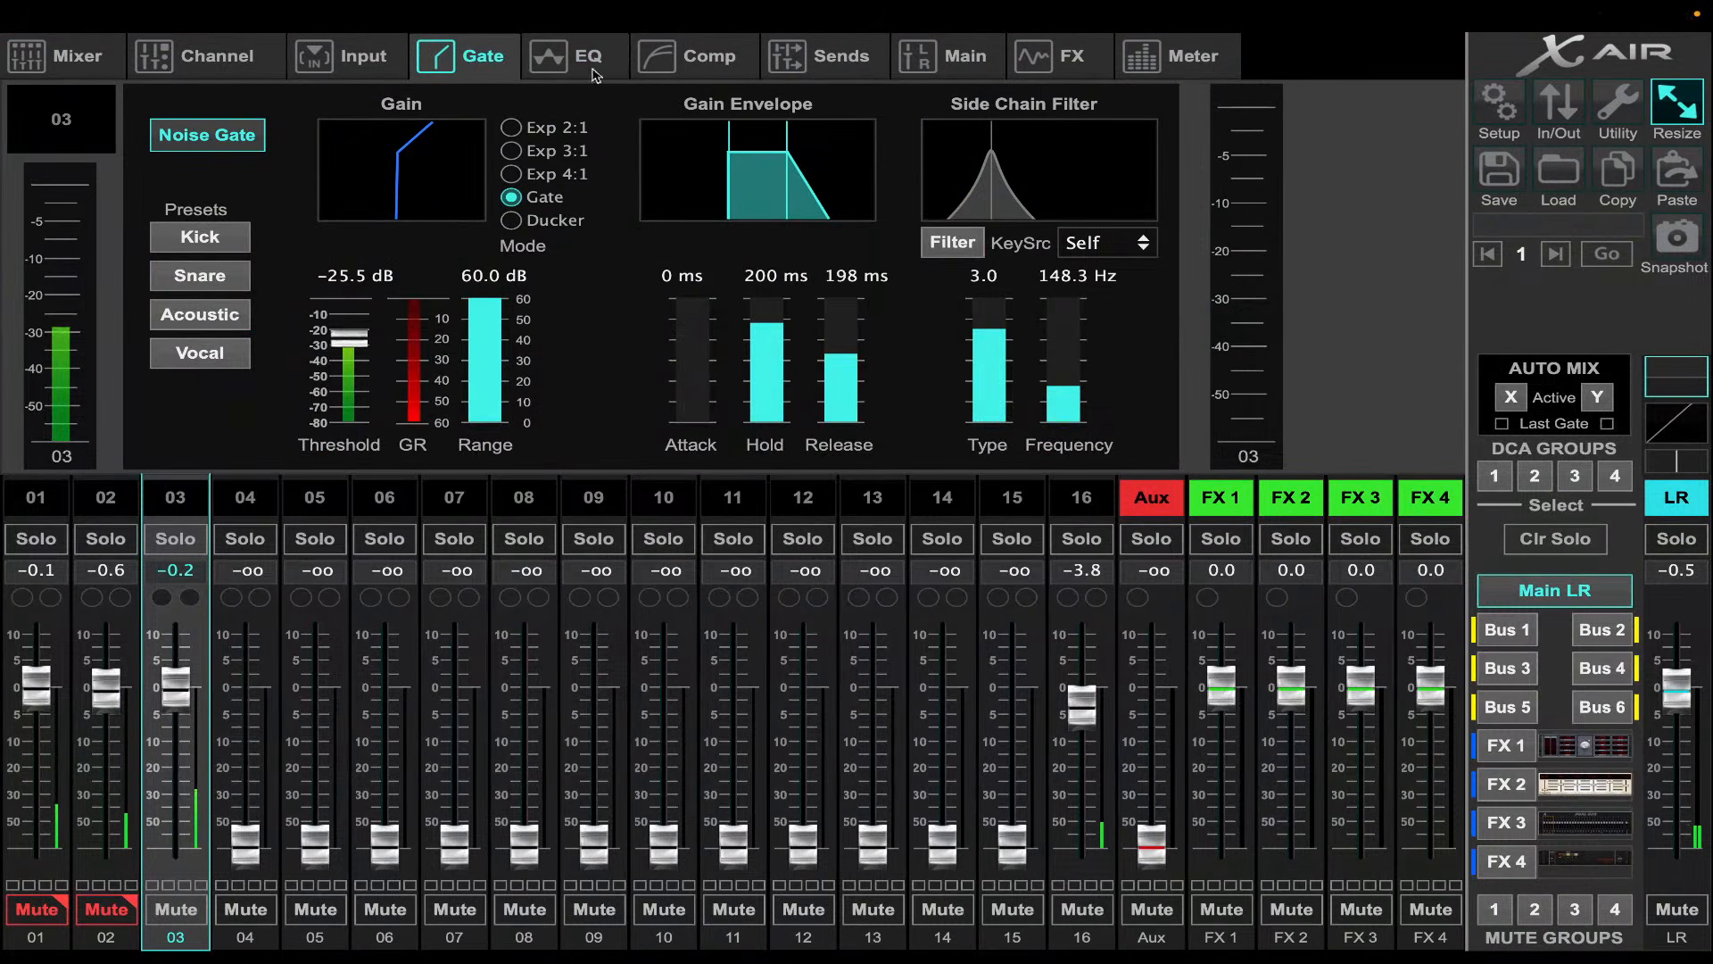
click(977, 251)
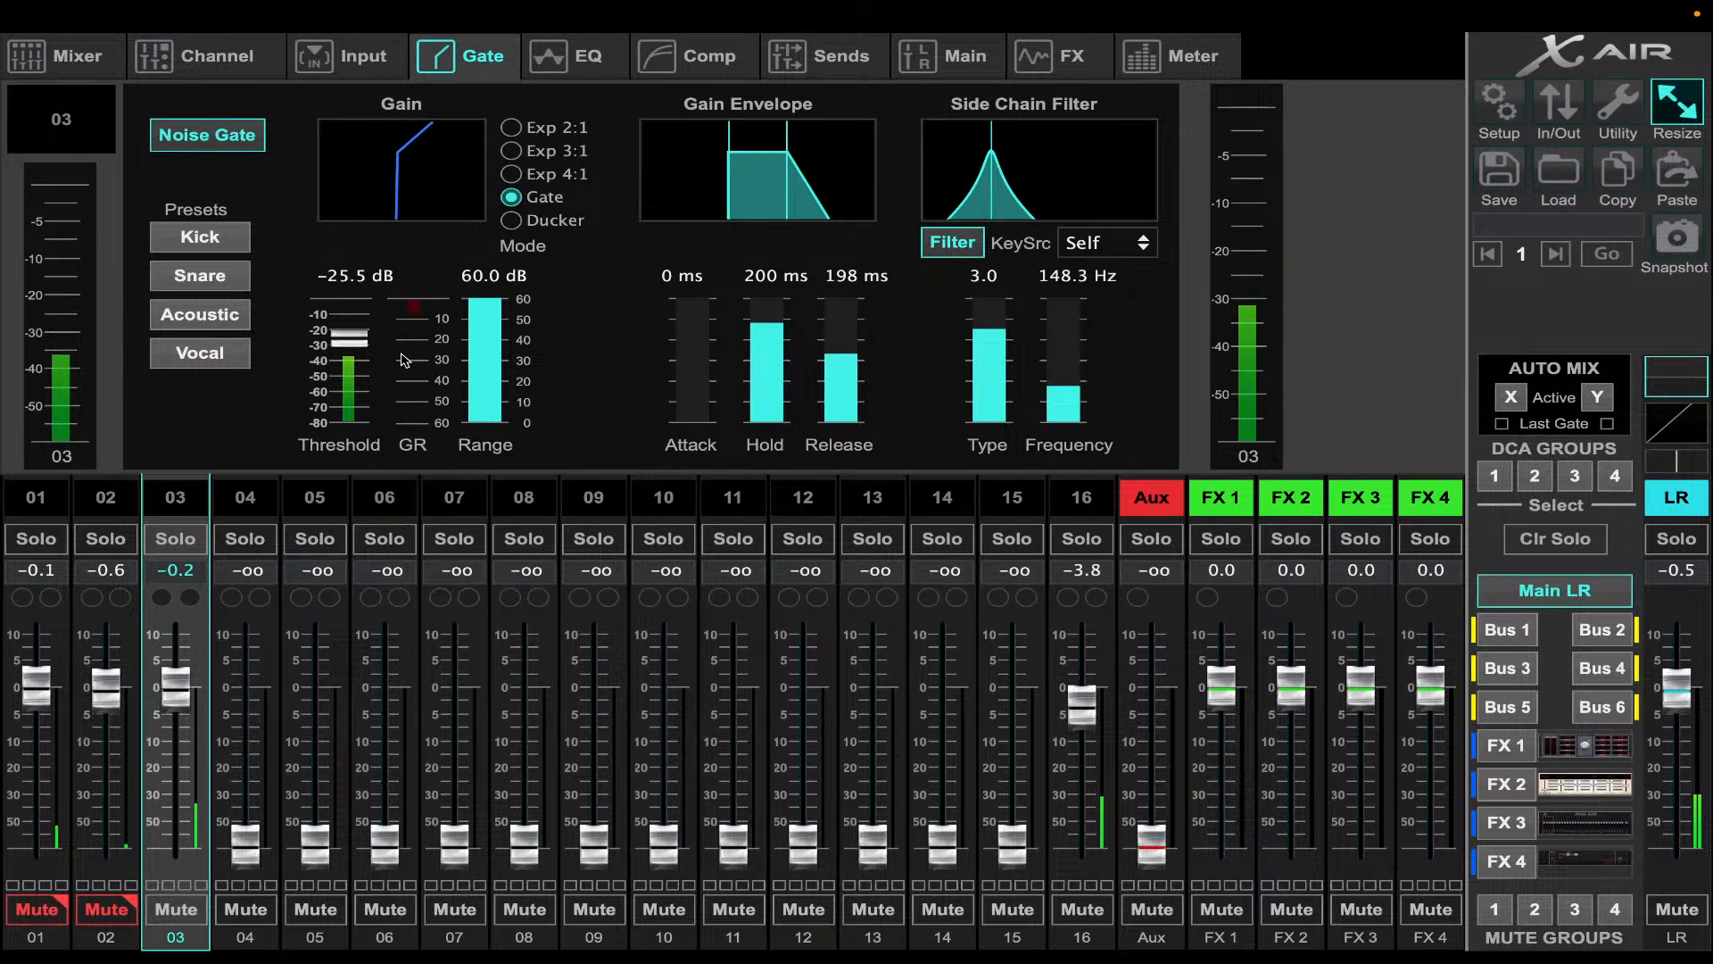
drag(362, 344, 363, 367)
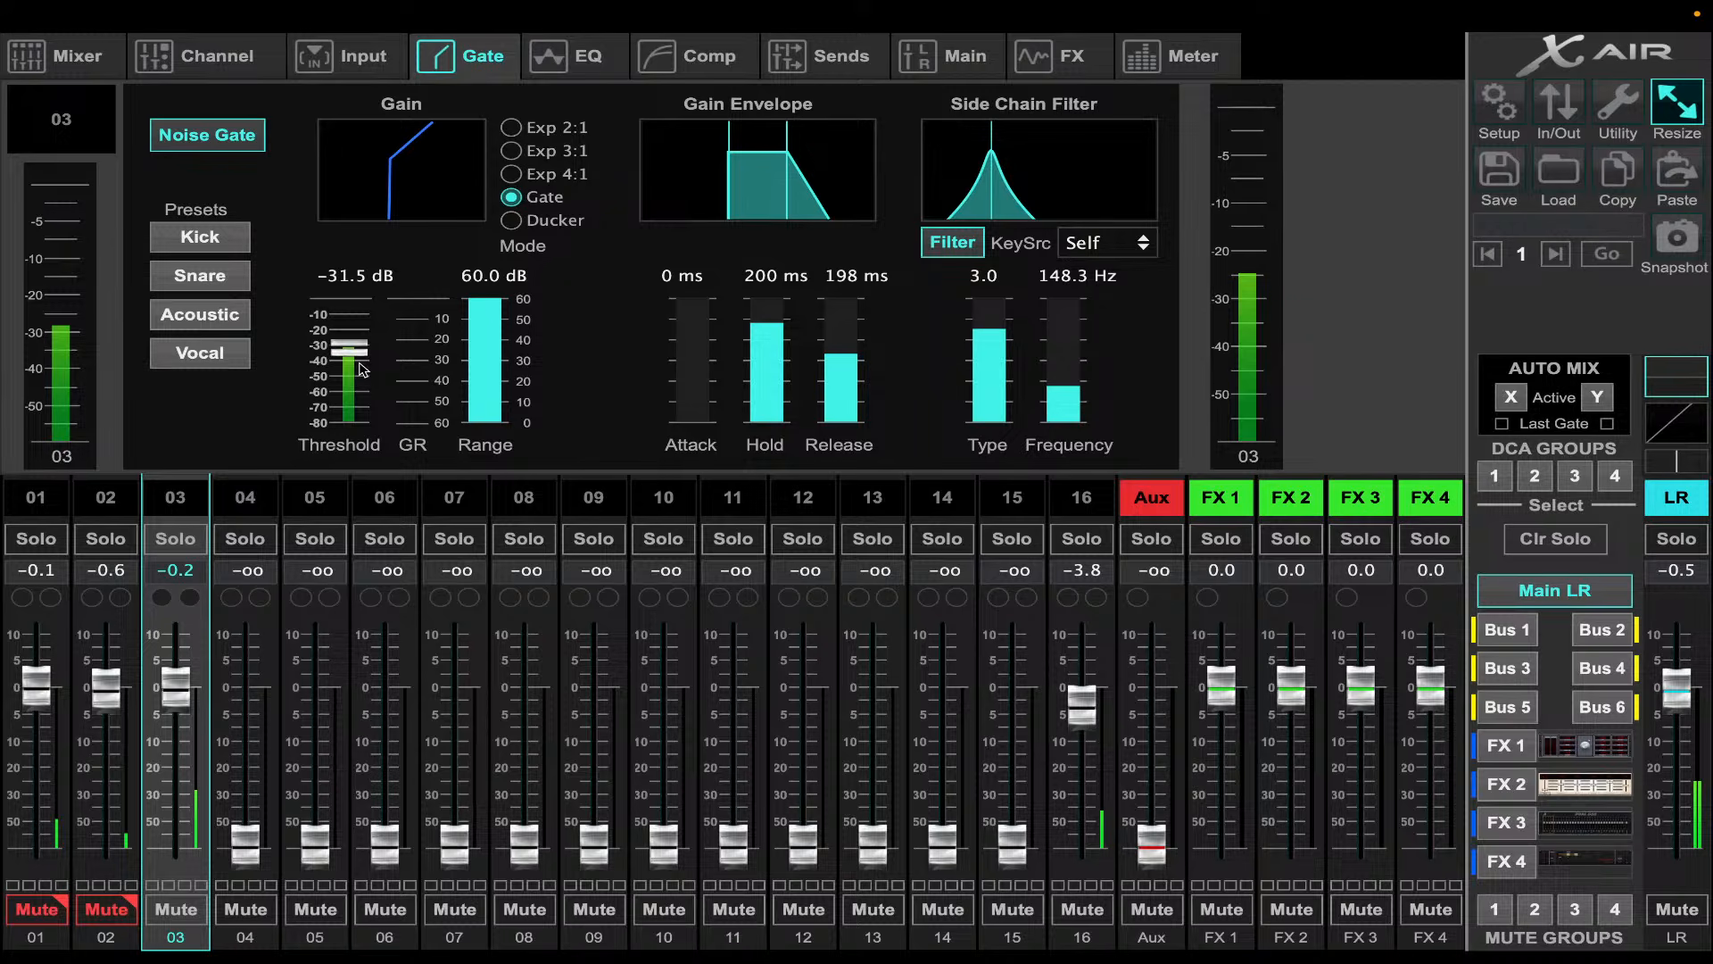
- Select channel 04 and switch its input source to the USB return
click(256, 495)
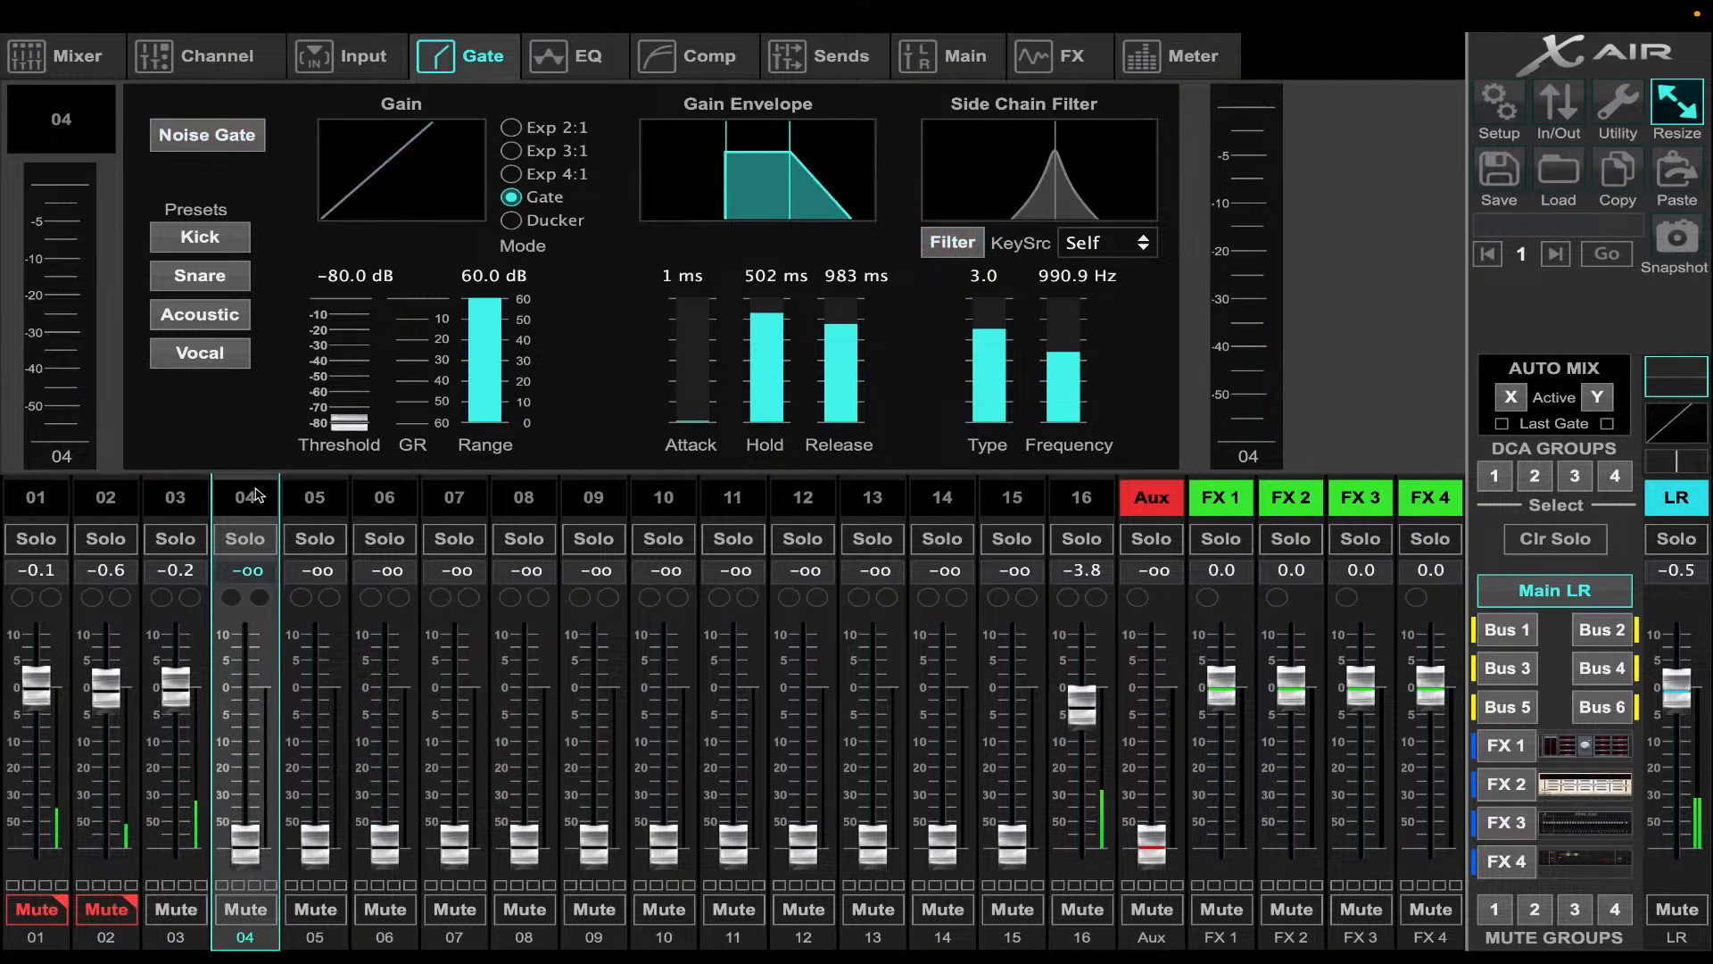
click(596, 56)
click(494, 63)
click(405, 64)
click(523, 156)
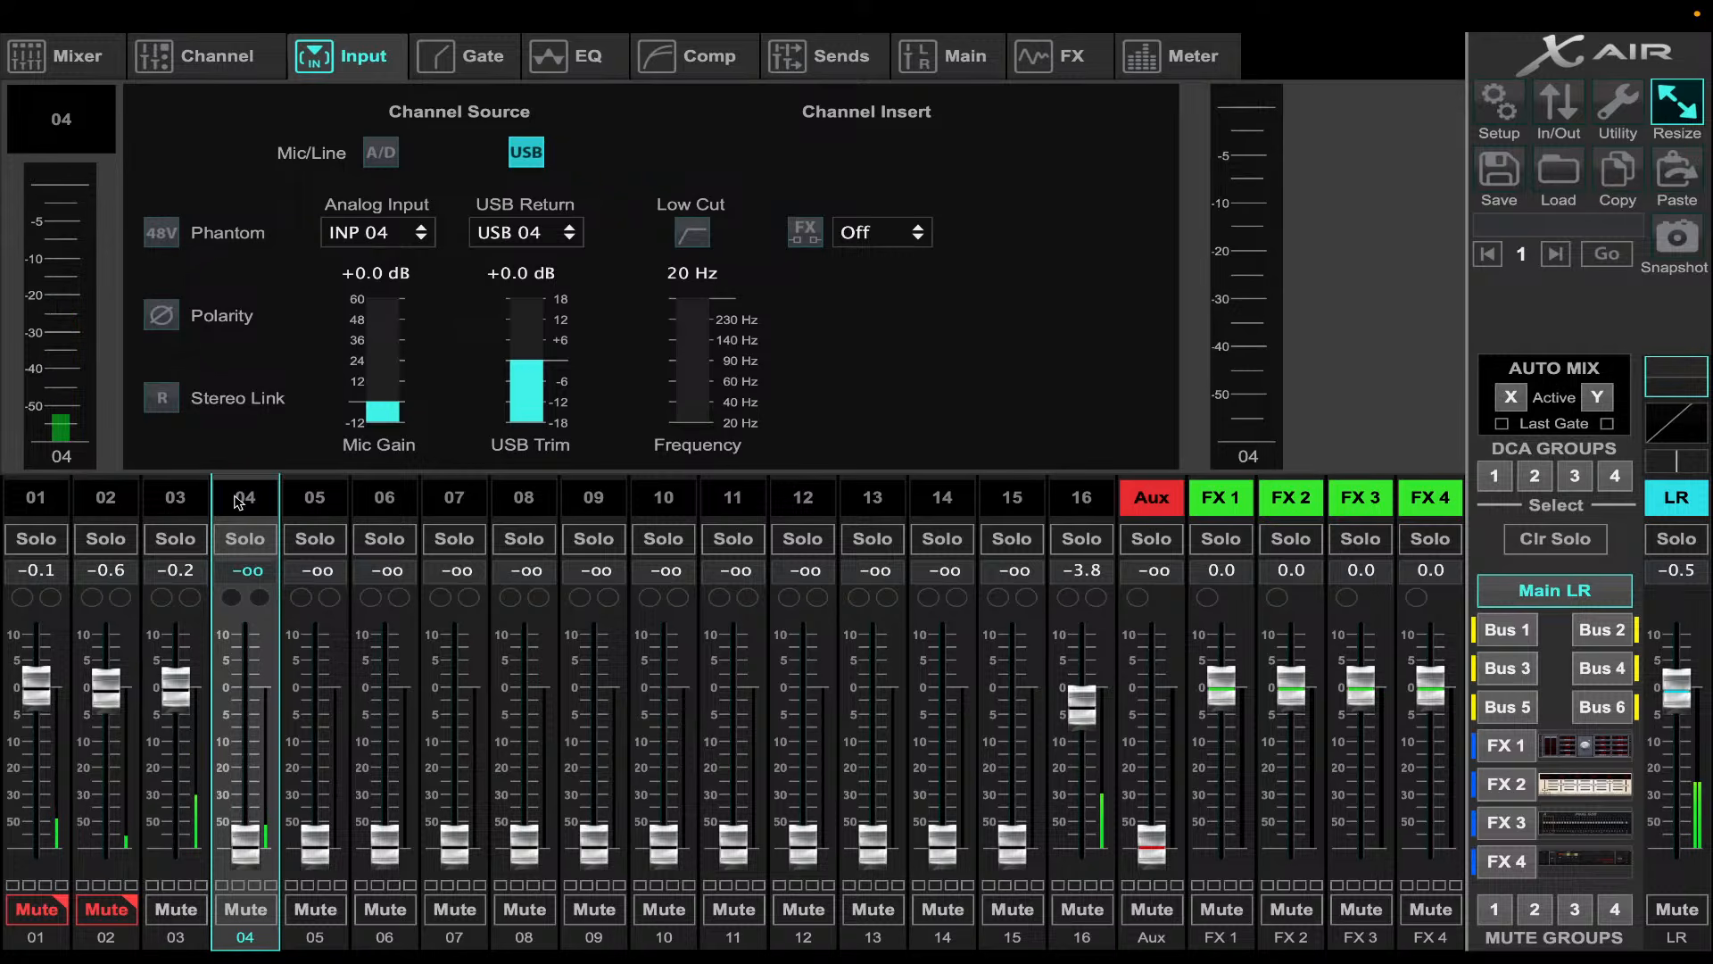
- Set channel 03's mic gain to -4.0 dB and check its EQ curve
click(184, 509)
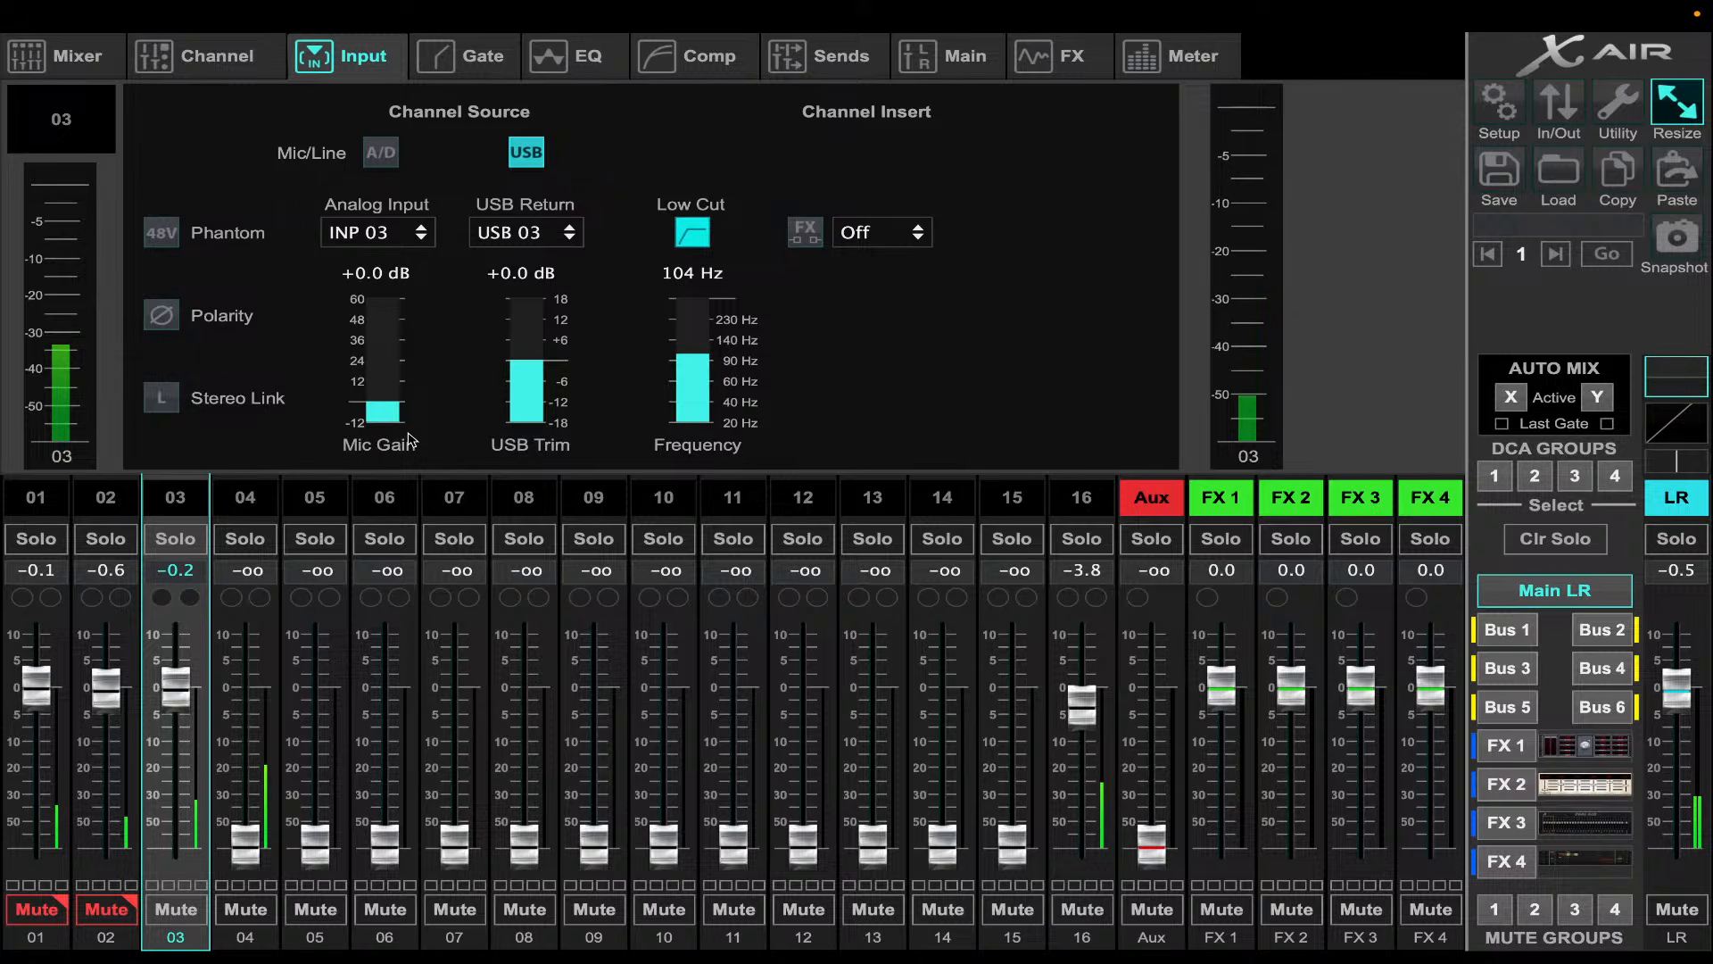
mouse_move(397, 413)
drag(396, 413, 398, 419)
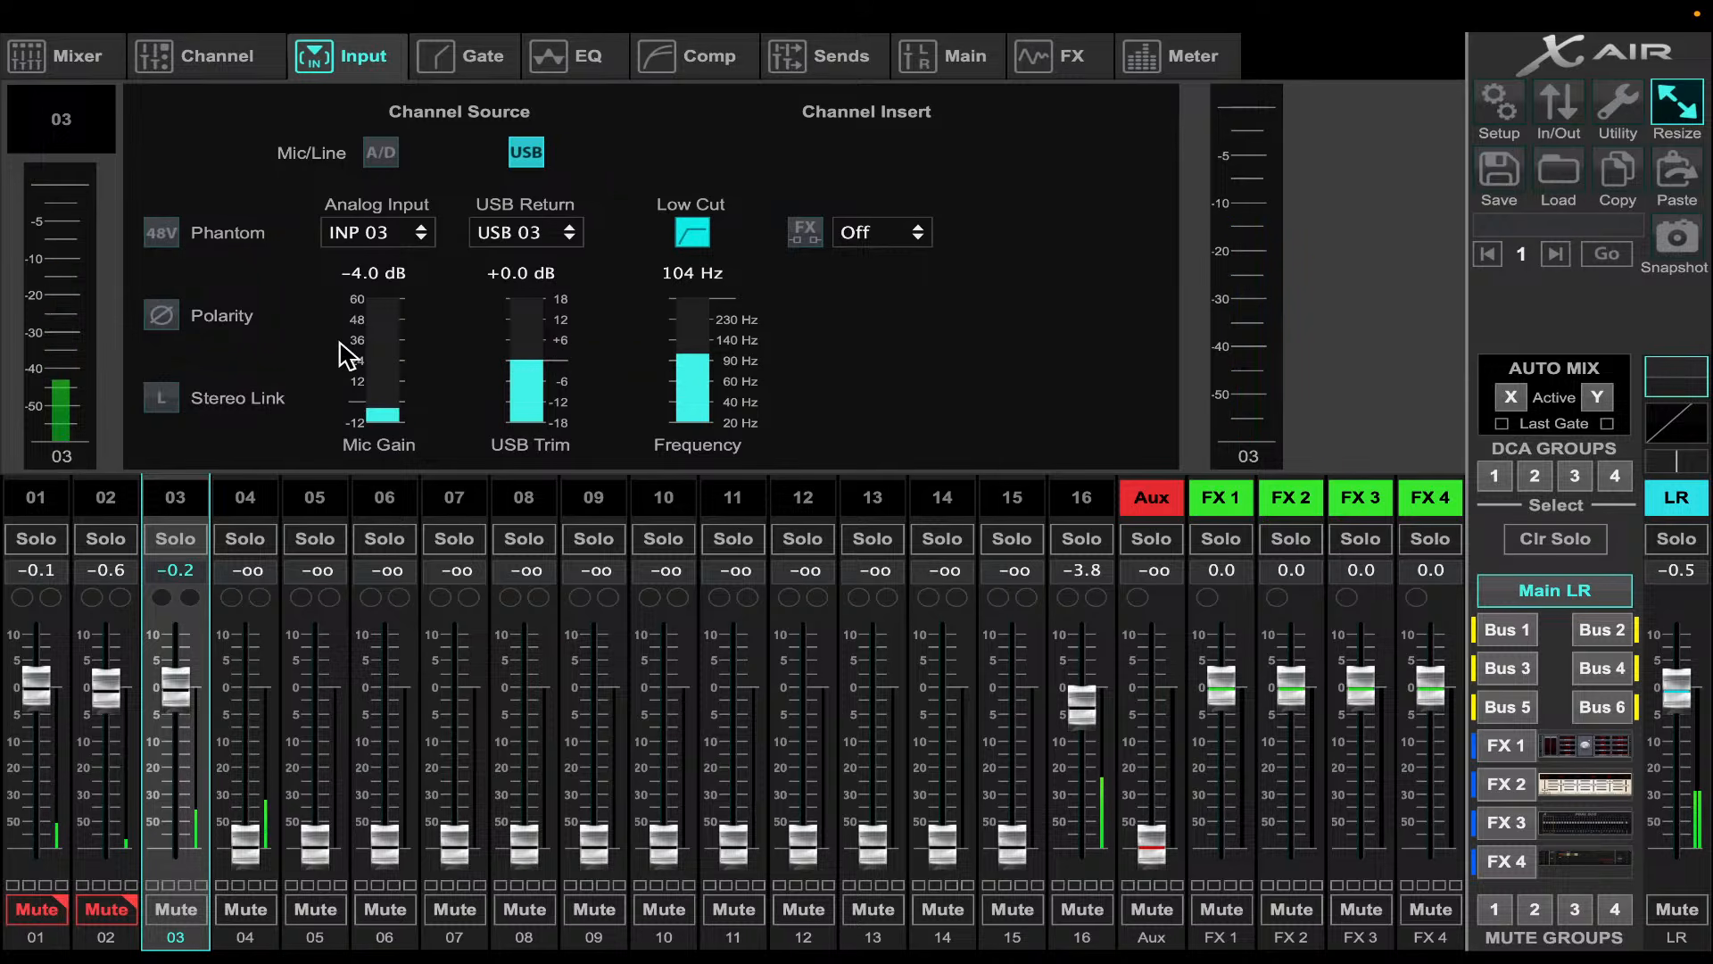
mouse_move(396, 355)
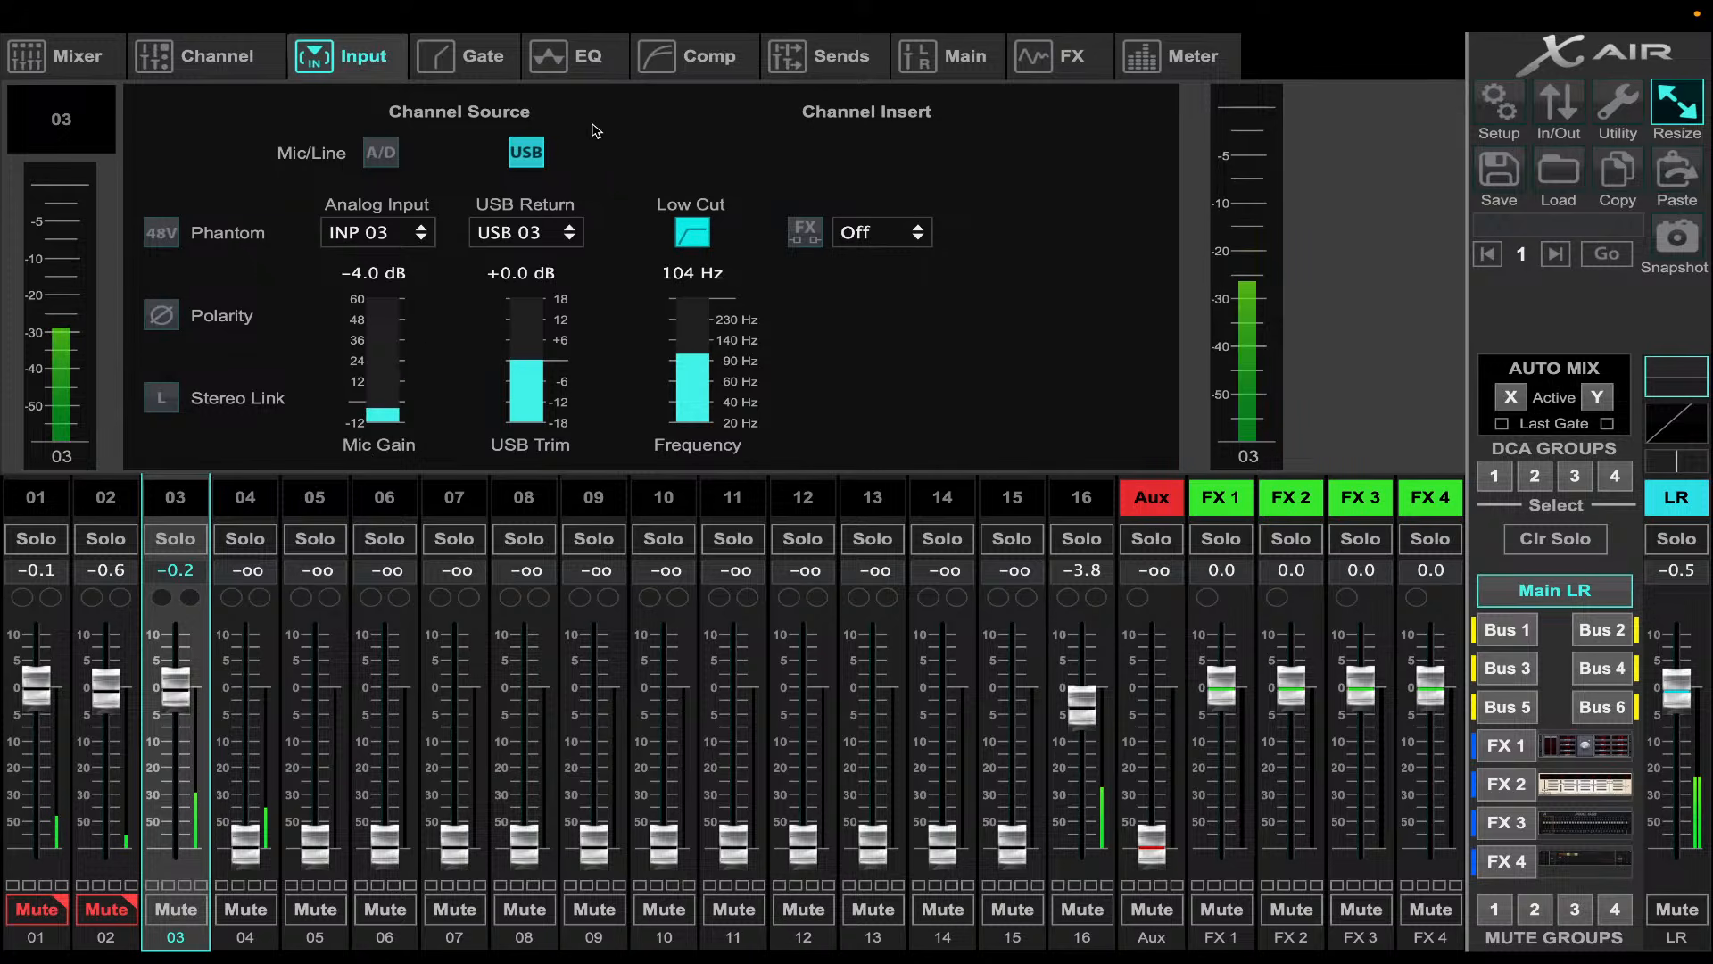
click(596, 65)
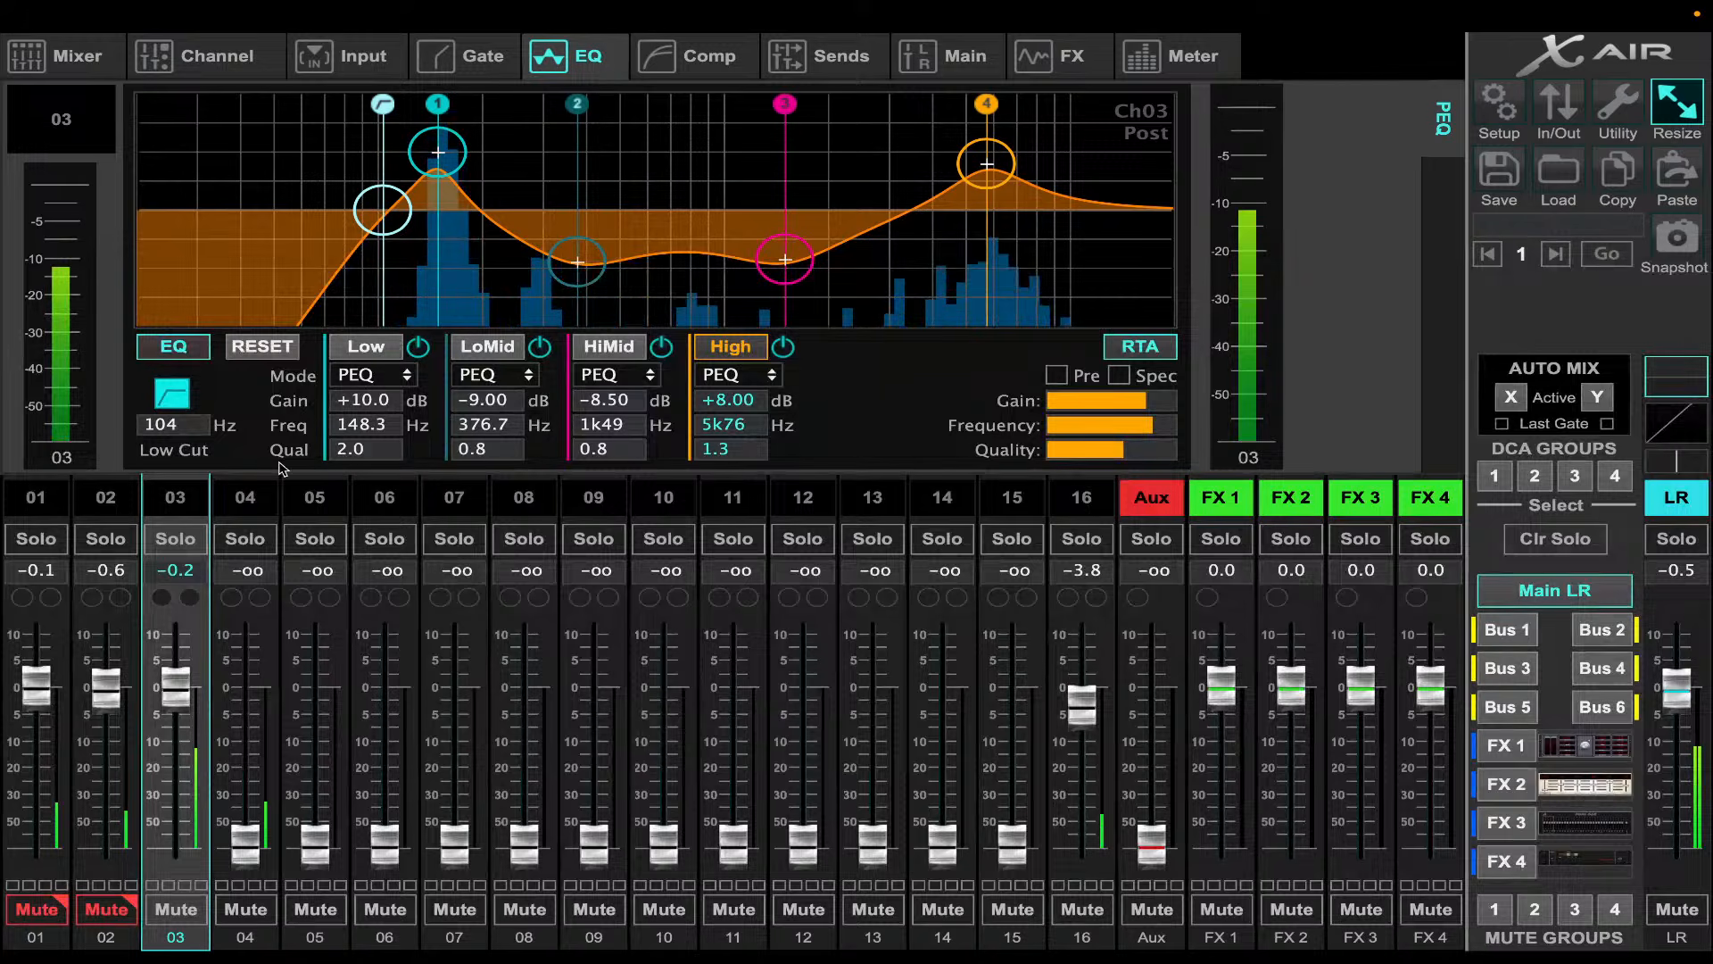
- Raise channel 04's fader to 0.0 dB, show its EQ and mute channel 03
click(253, 511)
click(387, 71)
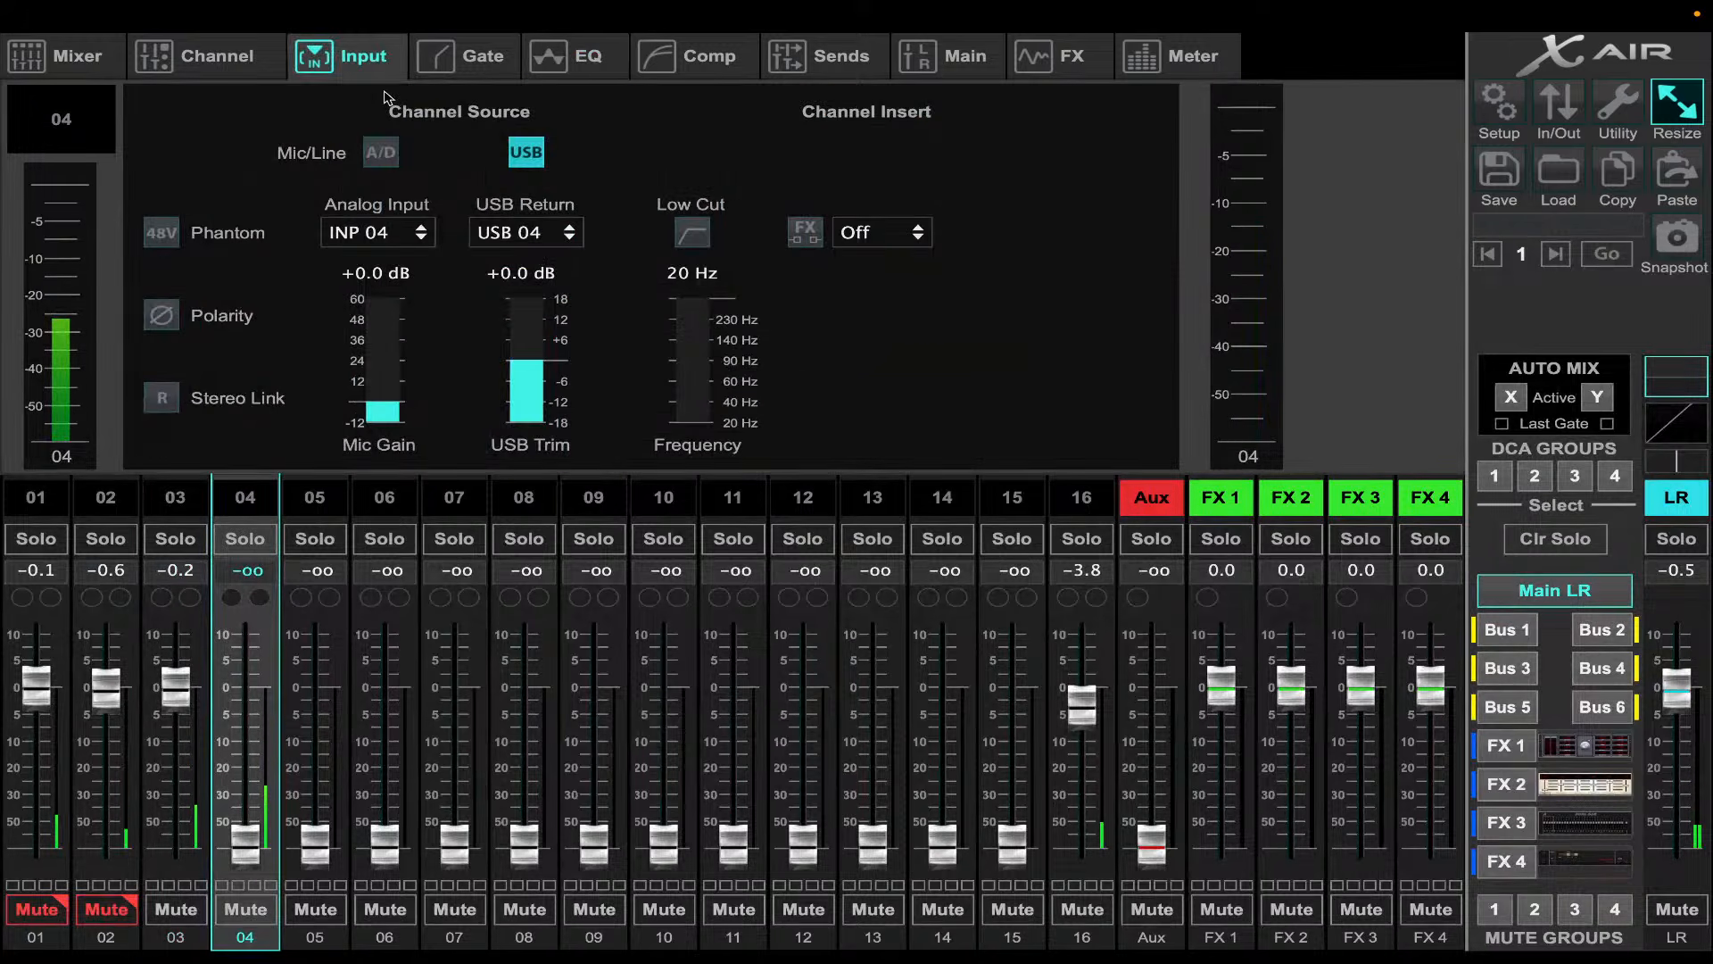
drag(257, 845, 290, 687)
click(613, 72)
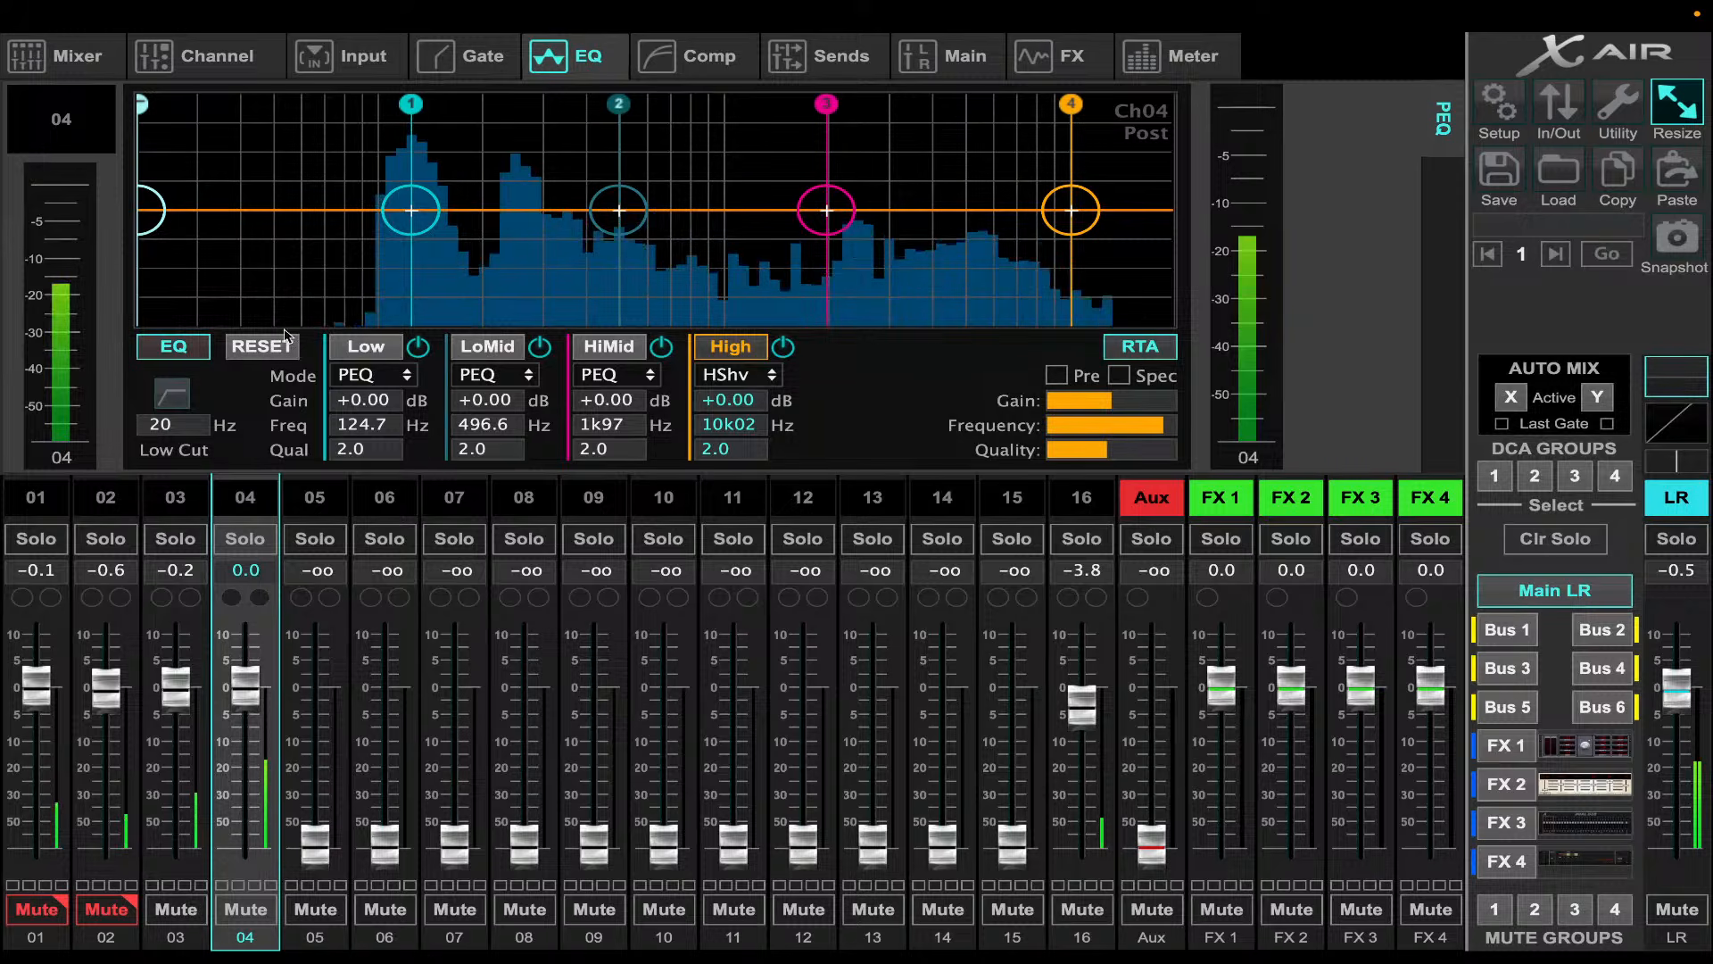
click(193, 909)
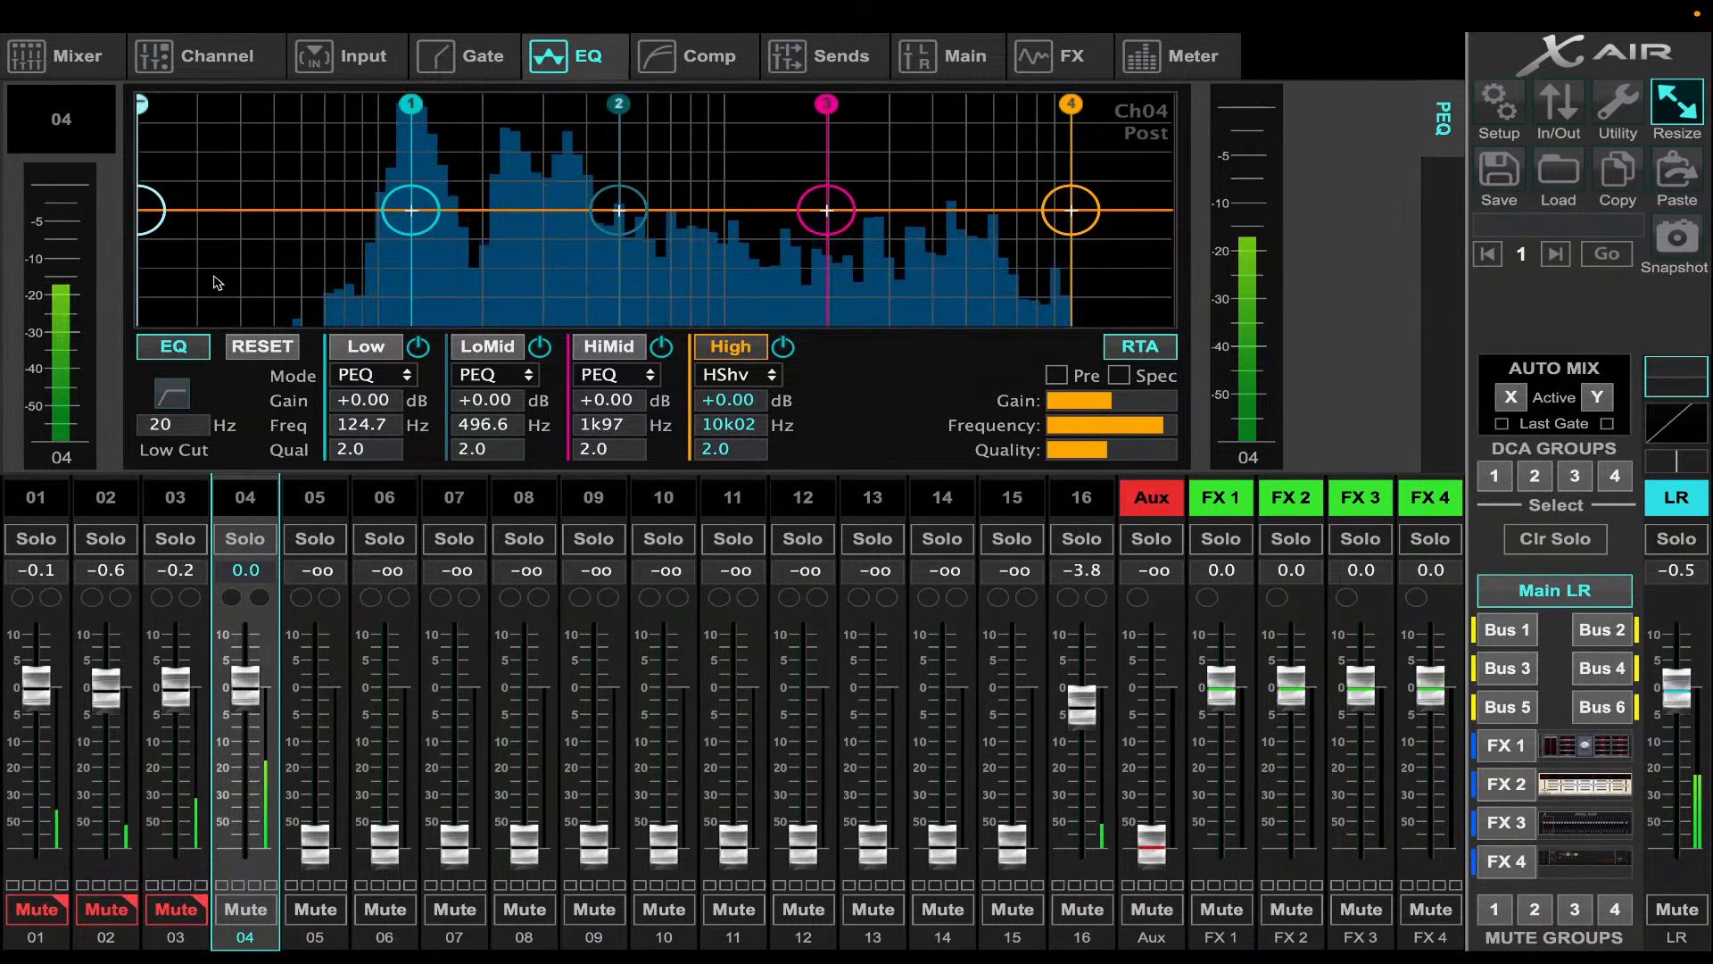
- Enable channel 04's low cut at 89 Hz and switch off its Low EQ band with the gain at 0 dB
drag(168, 225, 365, 222)
click(175, 394)
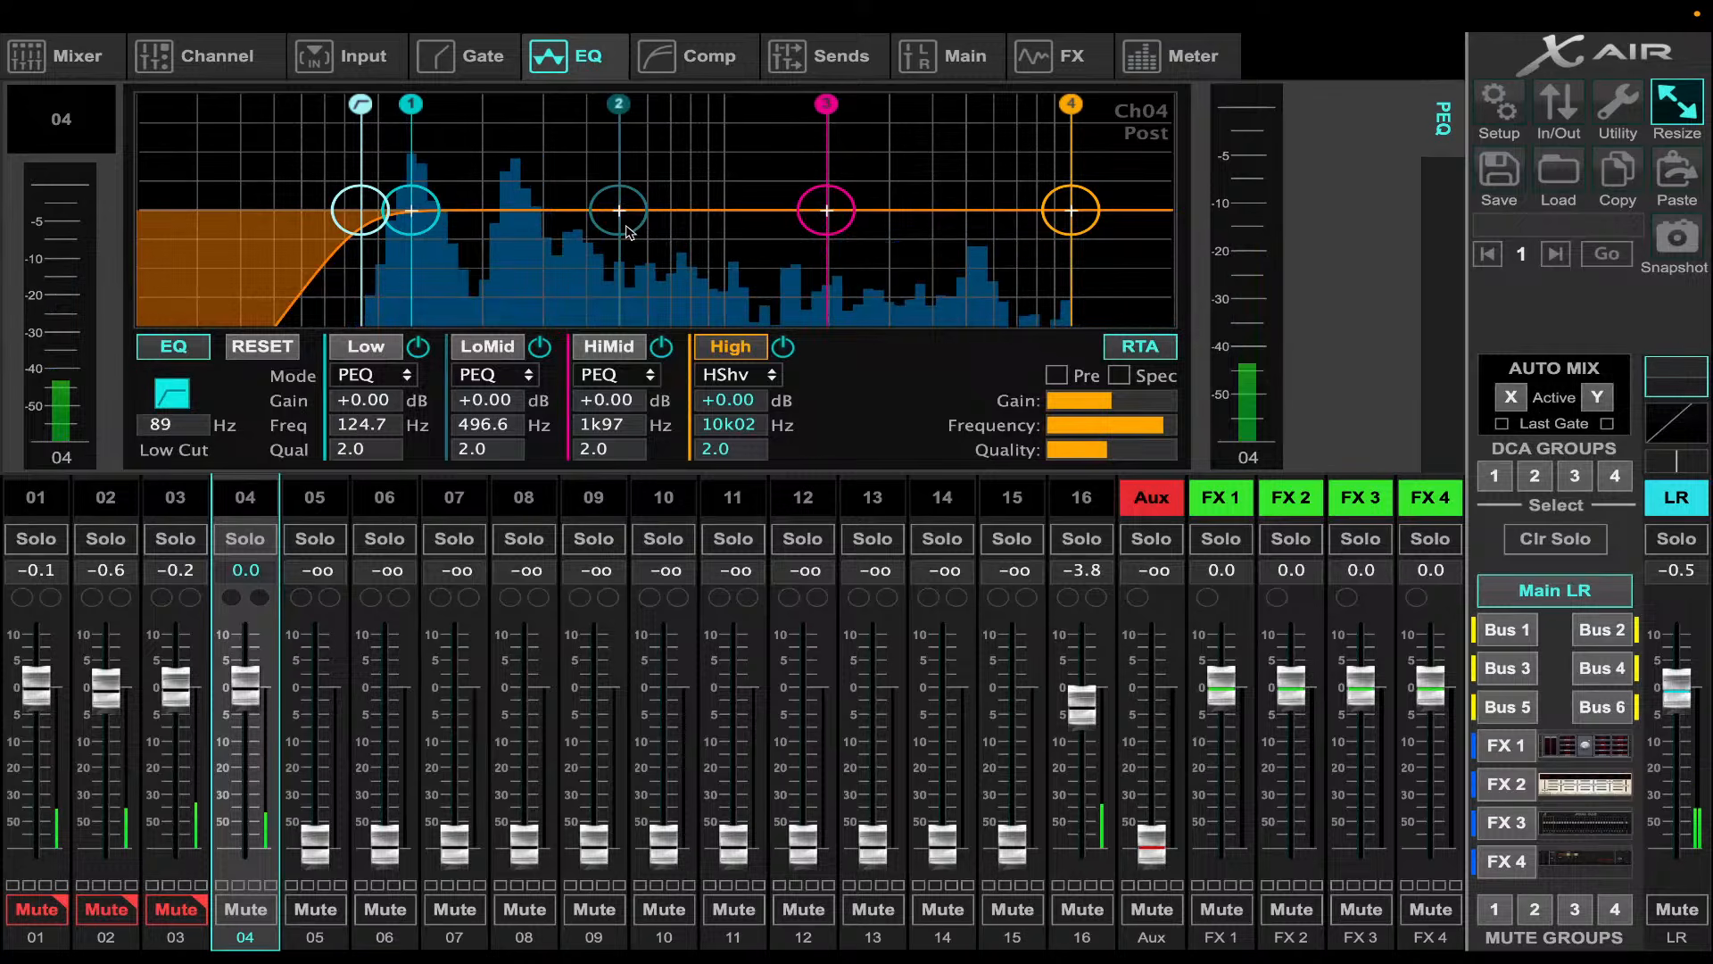
drag(400, 217, 409, 175)
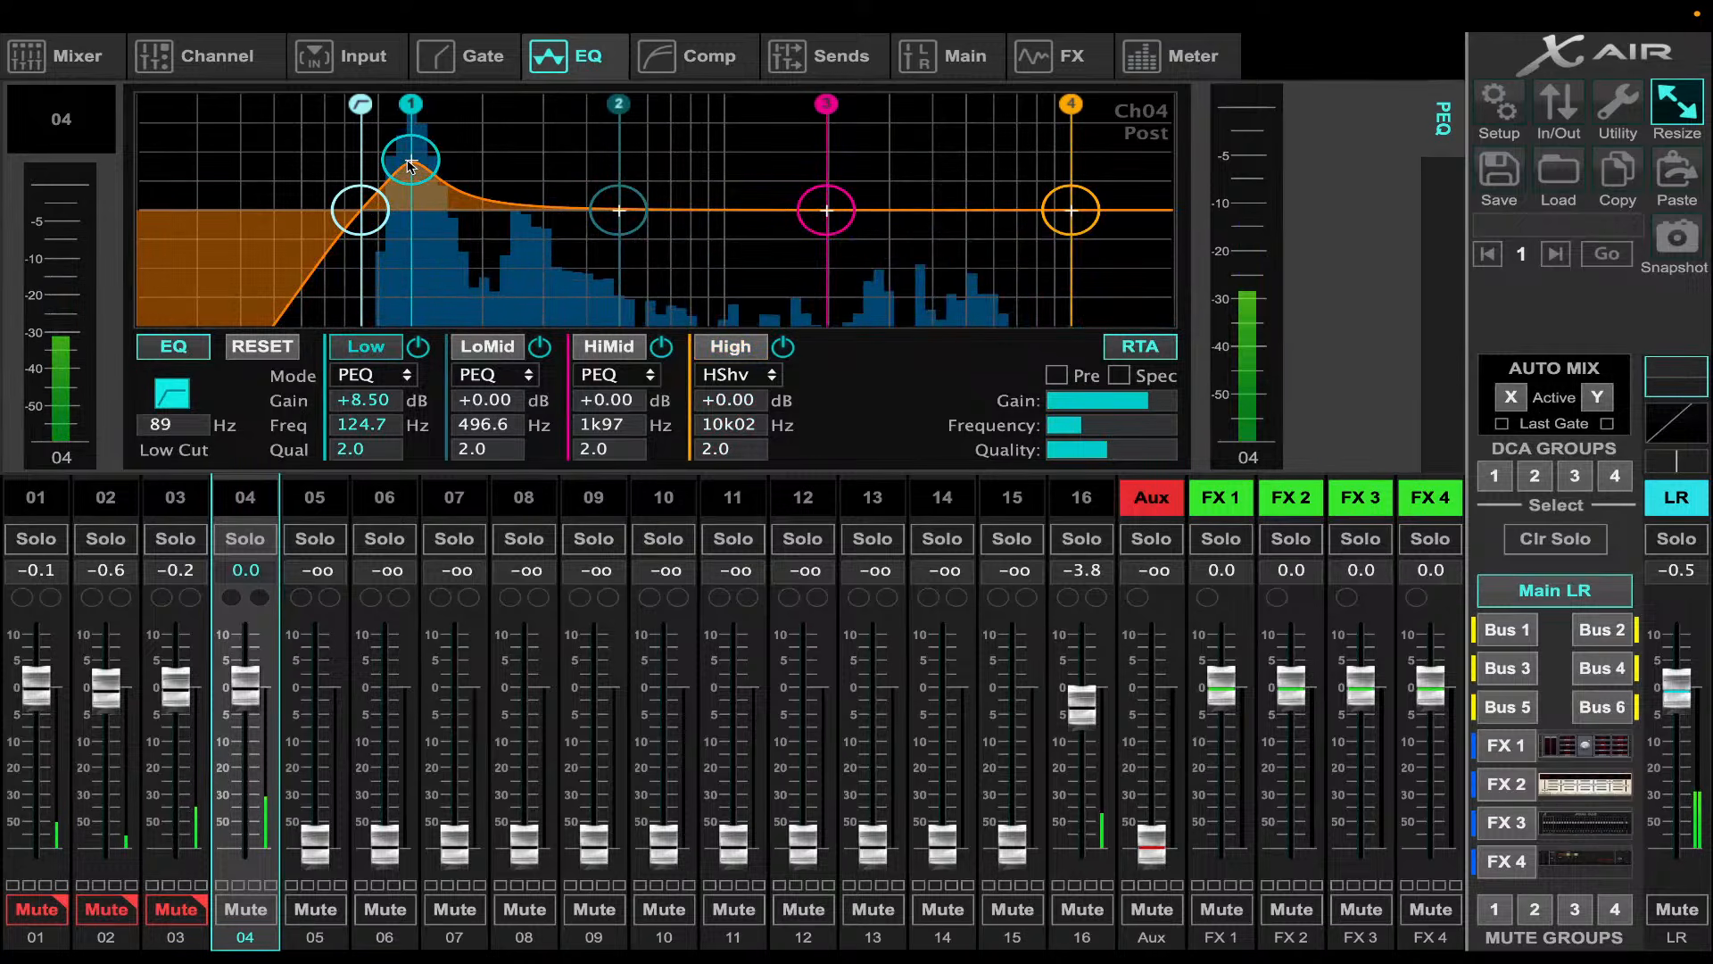
click(418, 347)
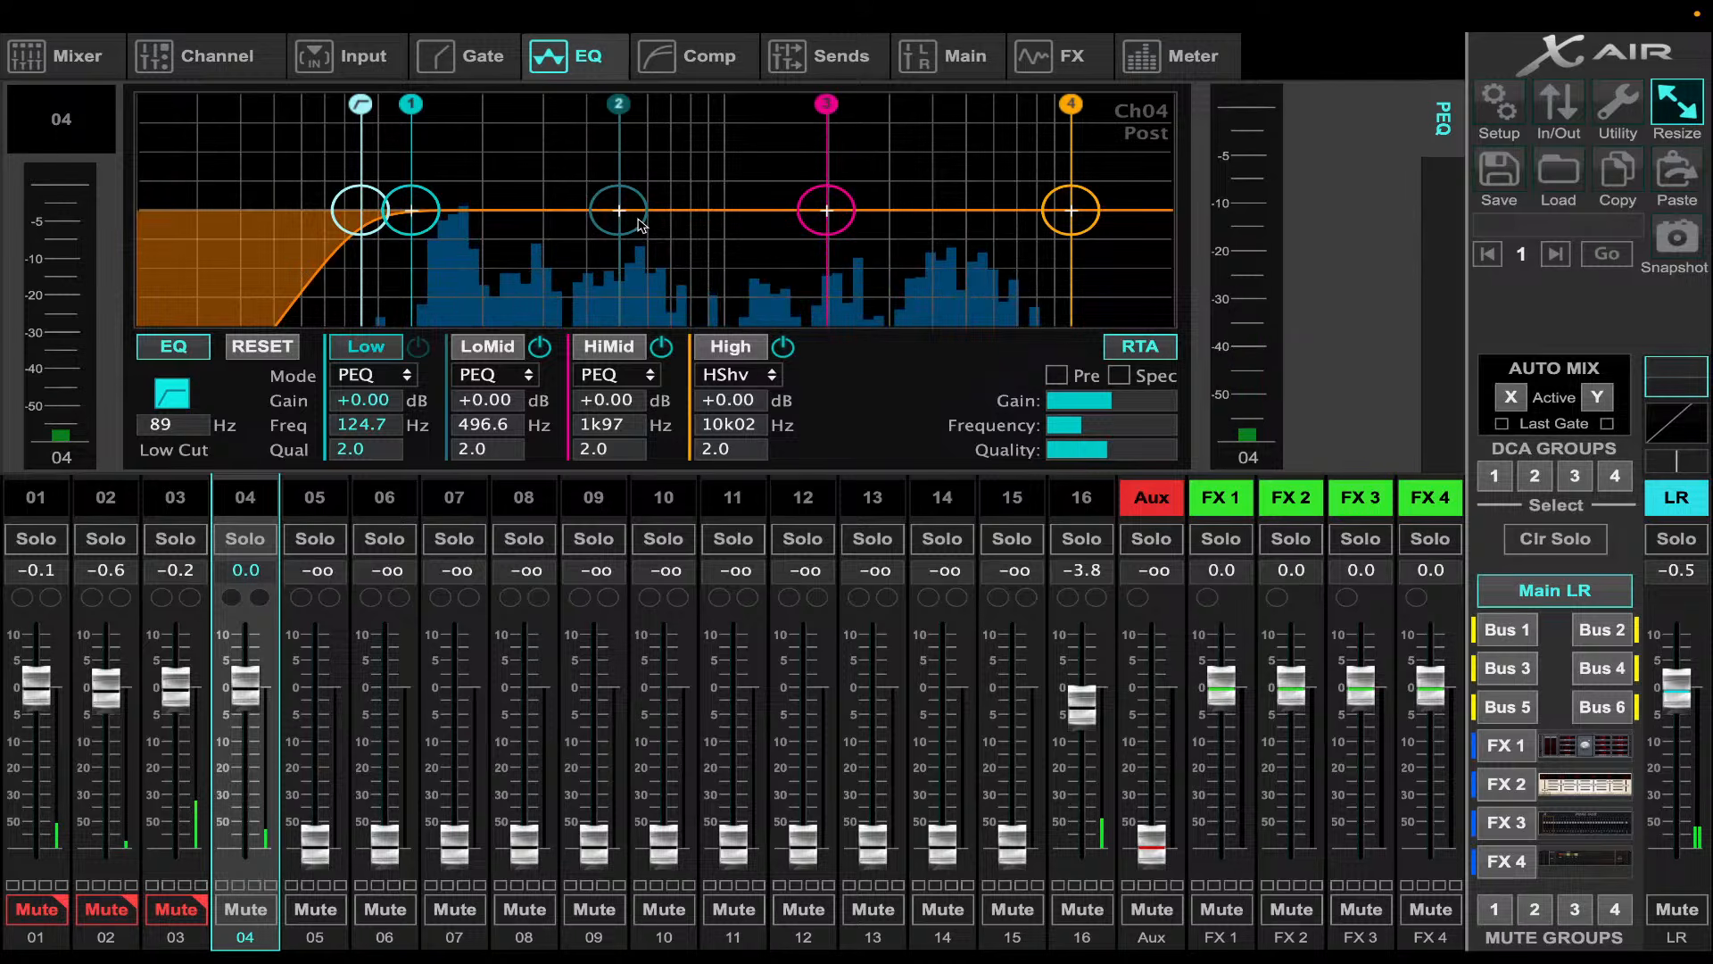
- Set channel 04's LoMid to -7 dB at 328.1 Hz with quality 0.5 and HiMid to -9.5 dB at 2k19 with quality 0.8
drag(631, 229, 585, 226)
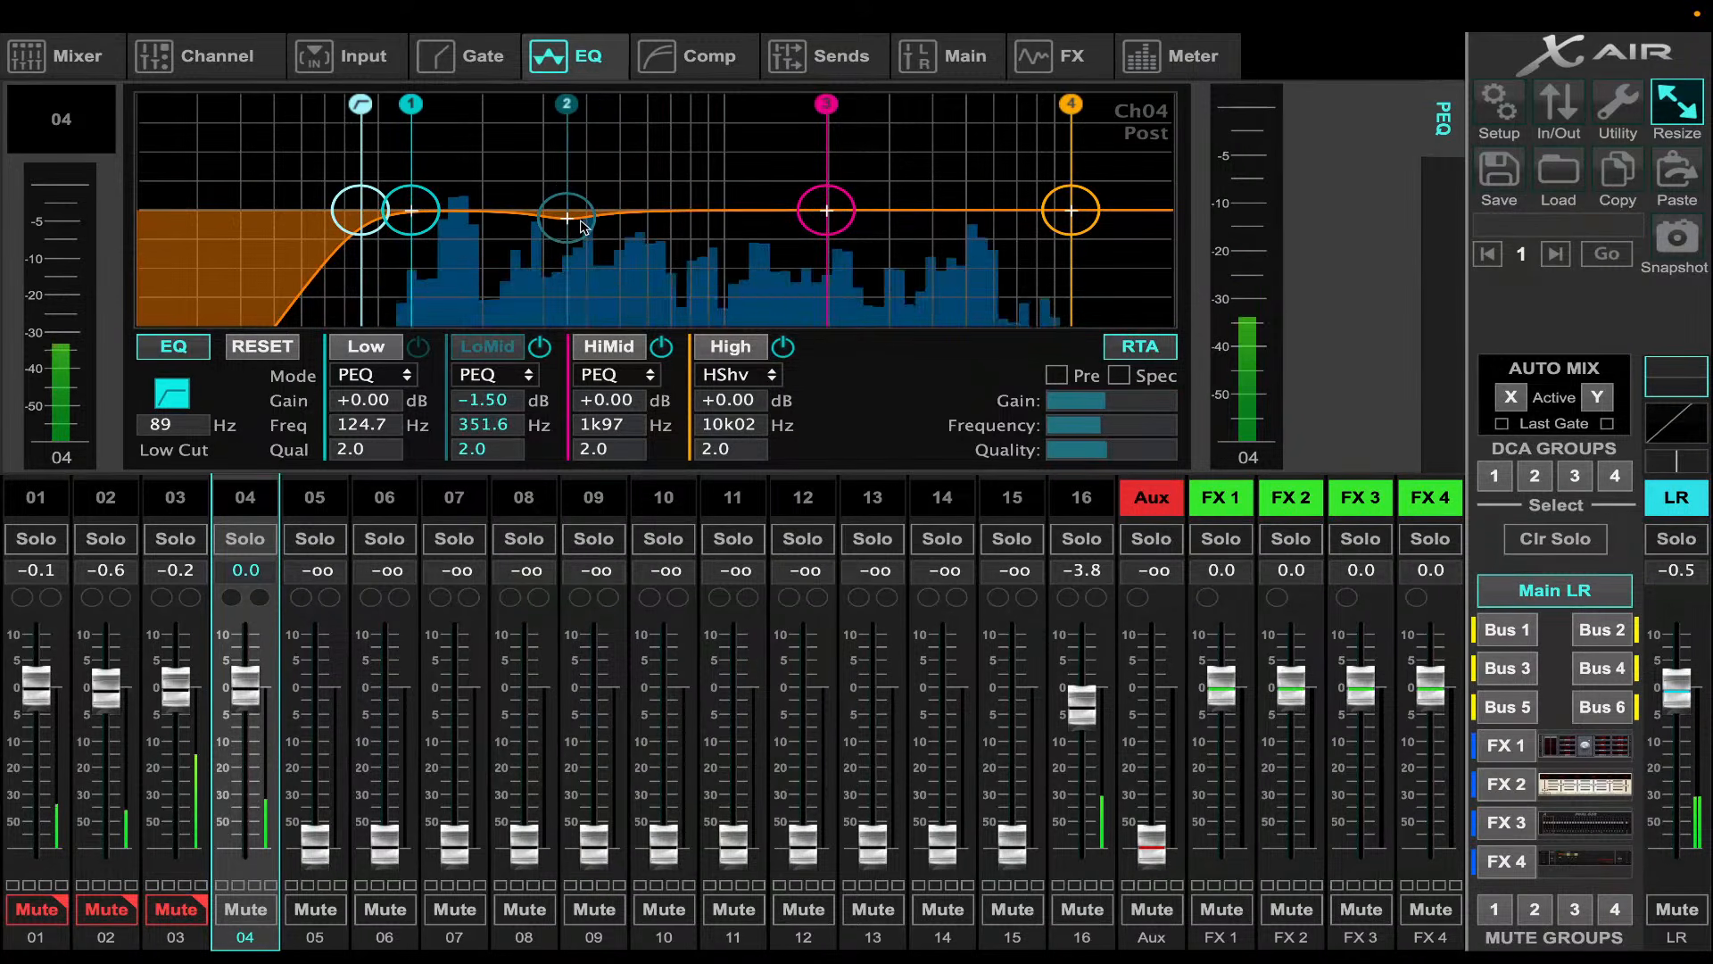
drag(576, 286, 575, 282)
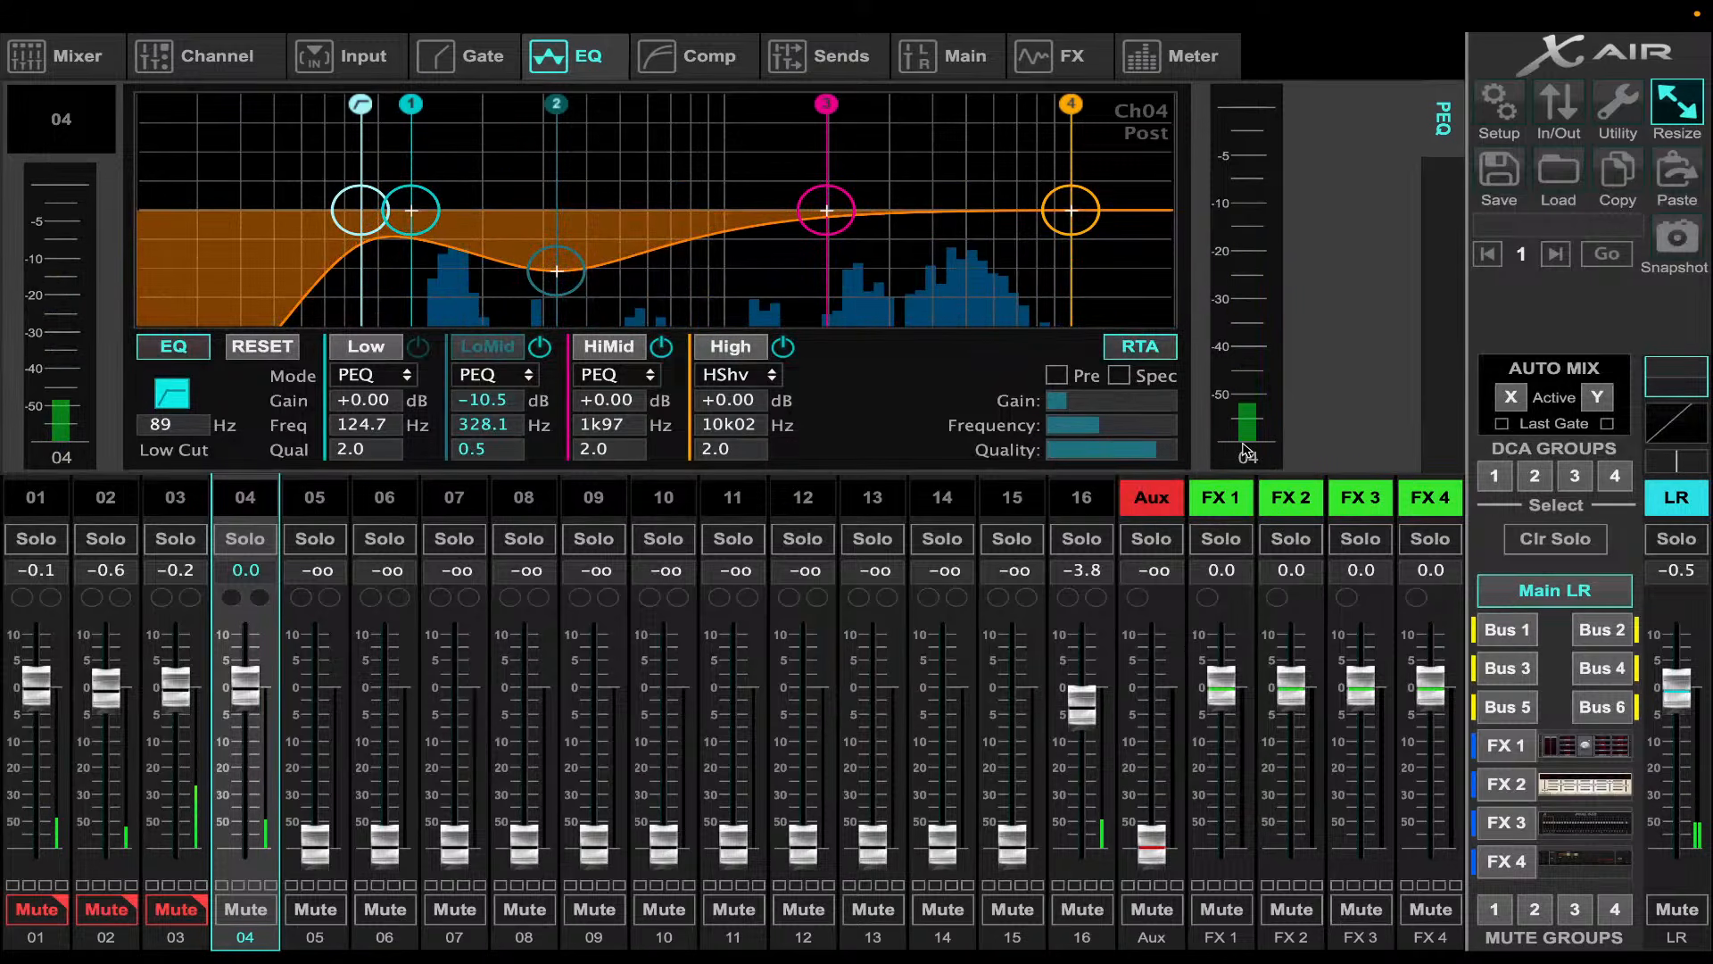
drag(561, 265, 565, 240)
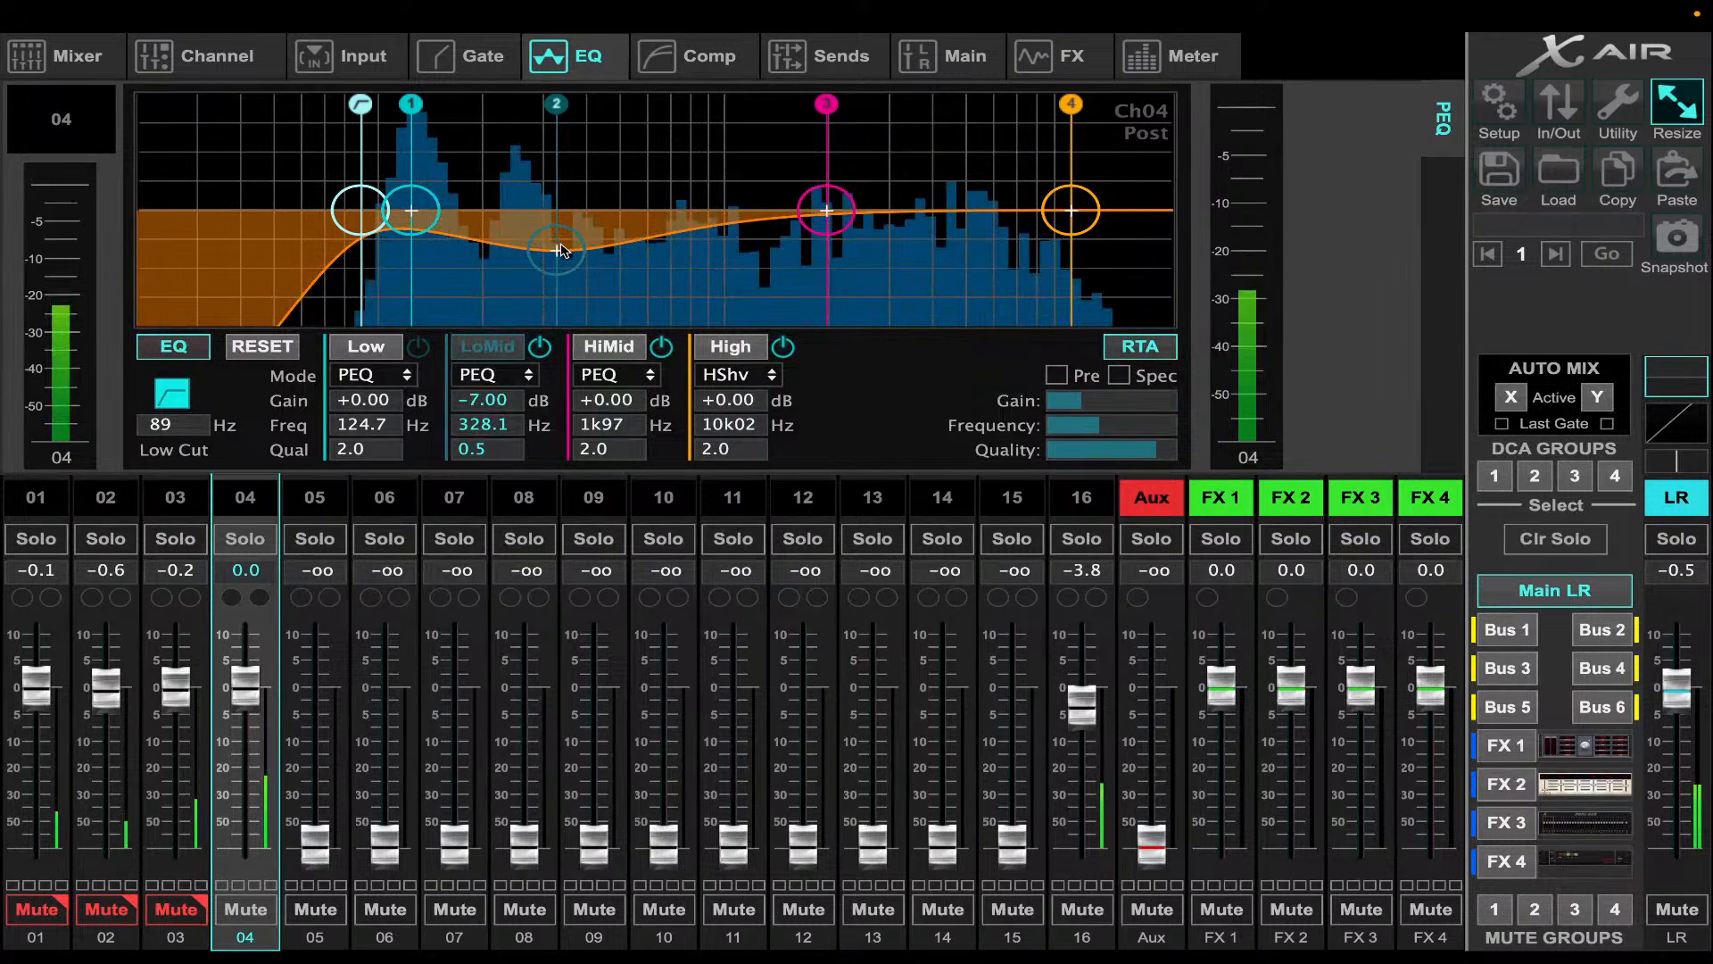
drag(855, 227, 874, 262)
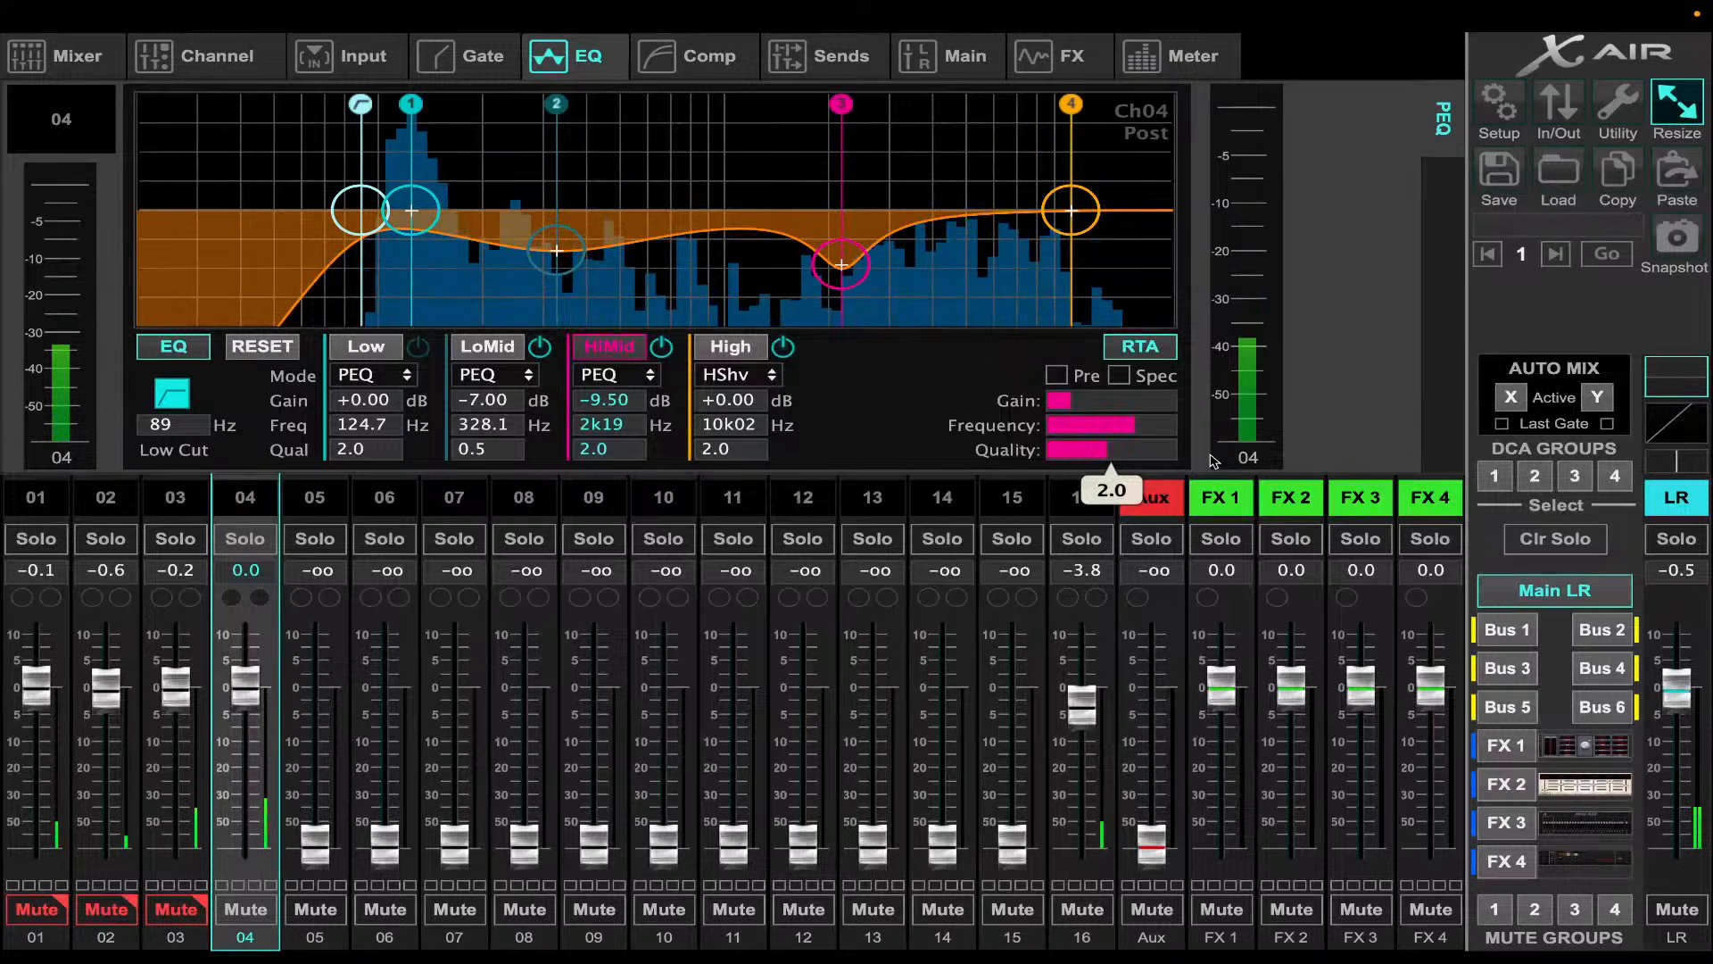
drag(1081, 454, 1216, 456)
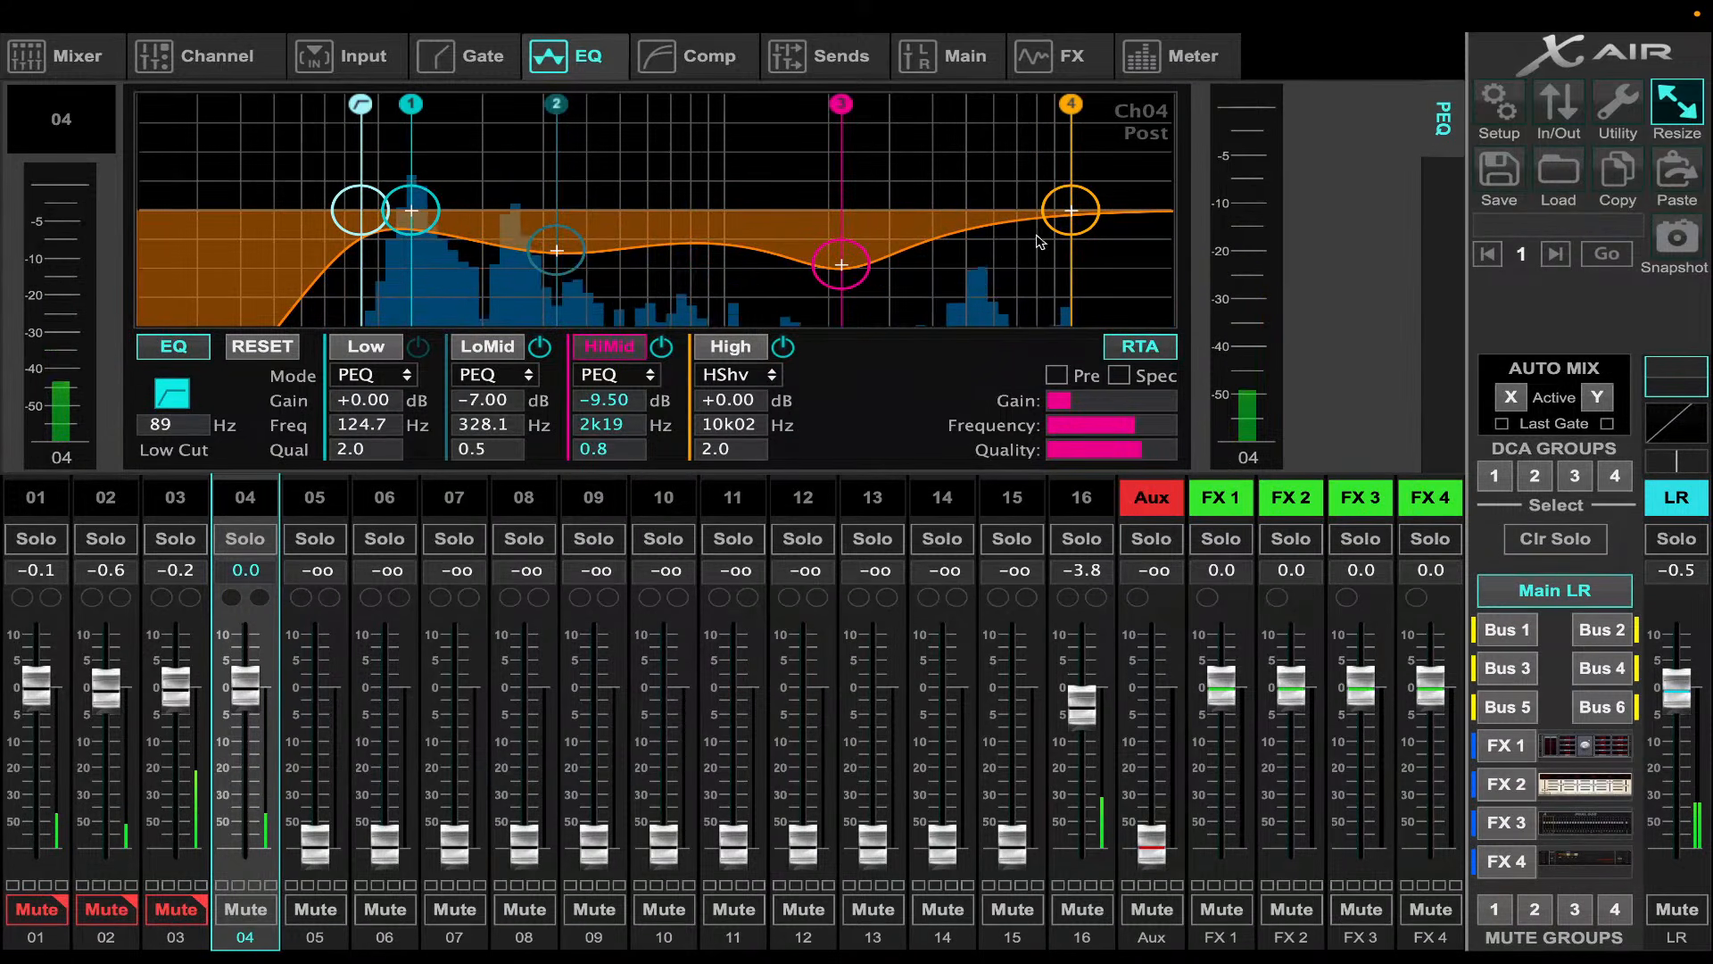
- Set channel 04's High band to +6.5 dB at 6k62 and change its mode to PEQ
drag(1038, 243, 976, 204)
click(739, 375)
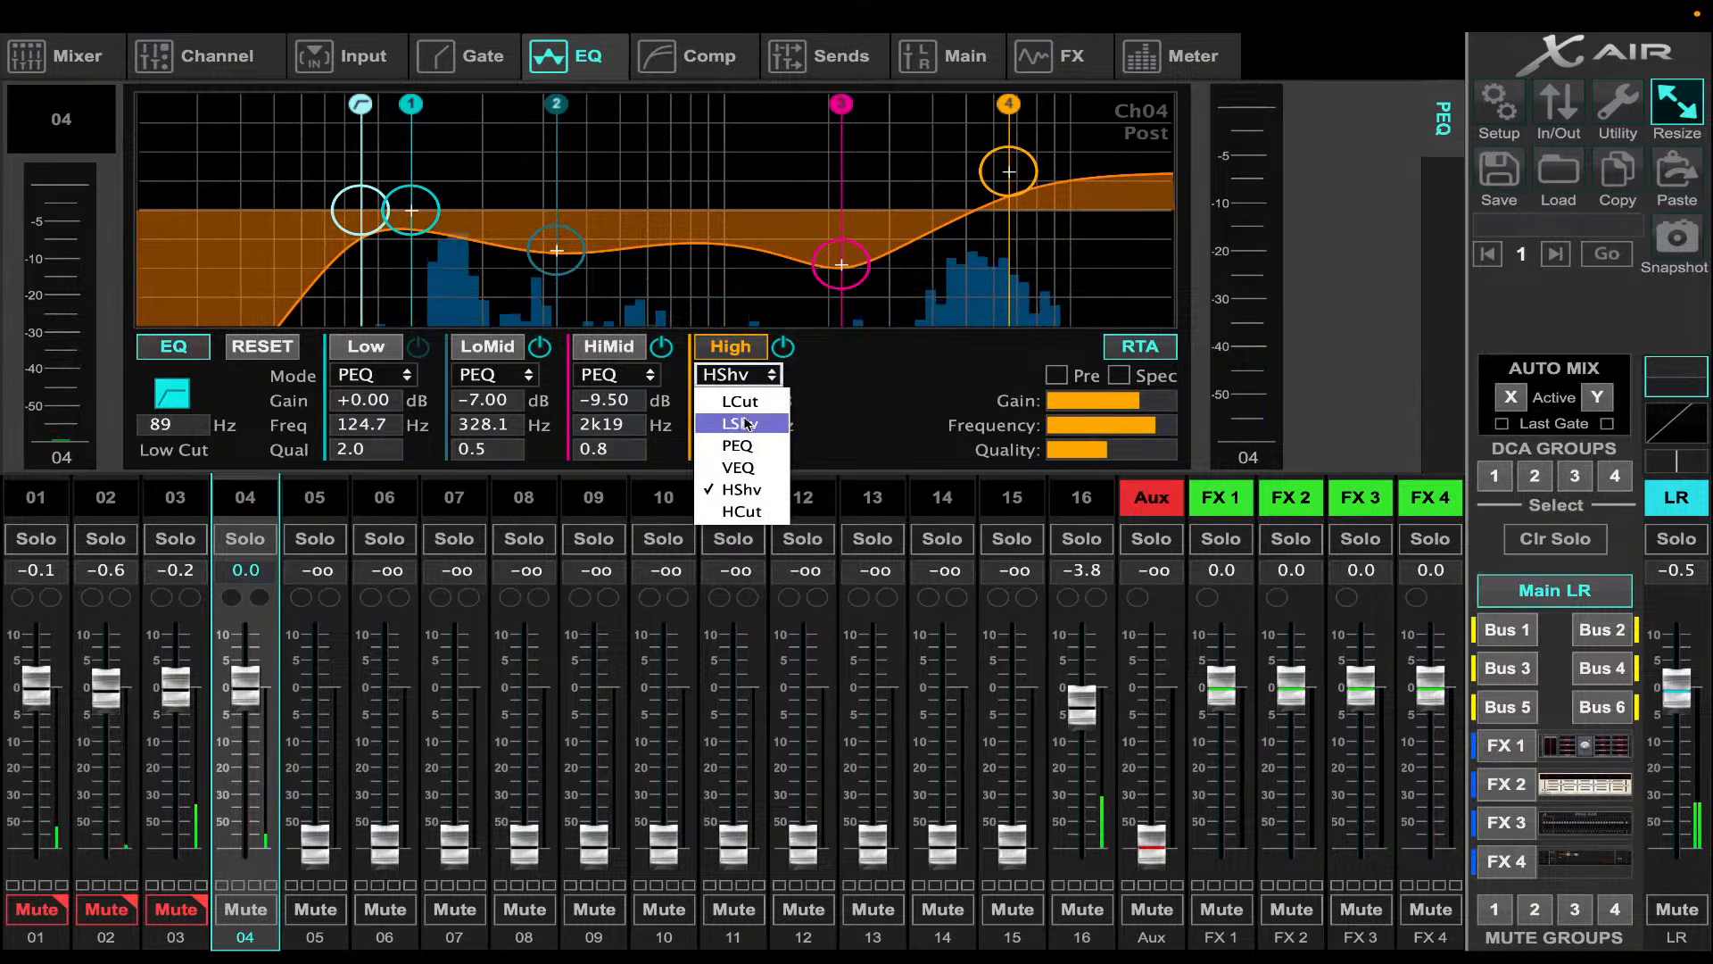
click(737, 446)
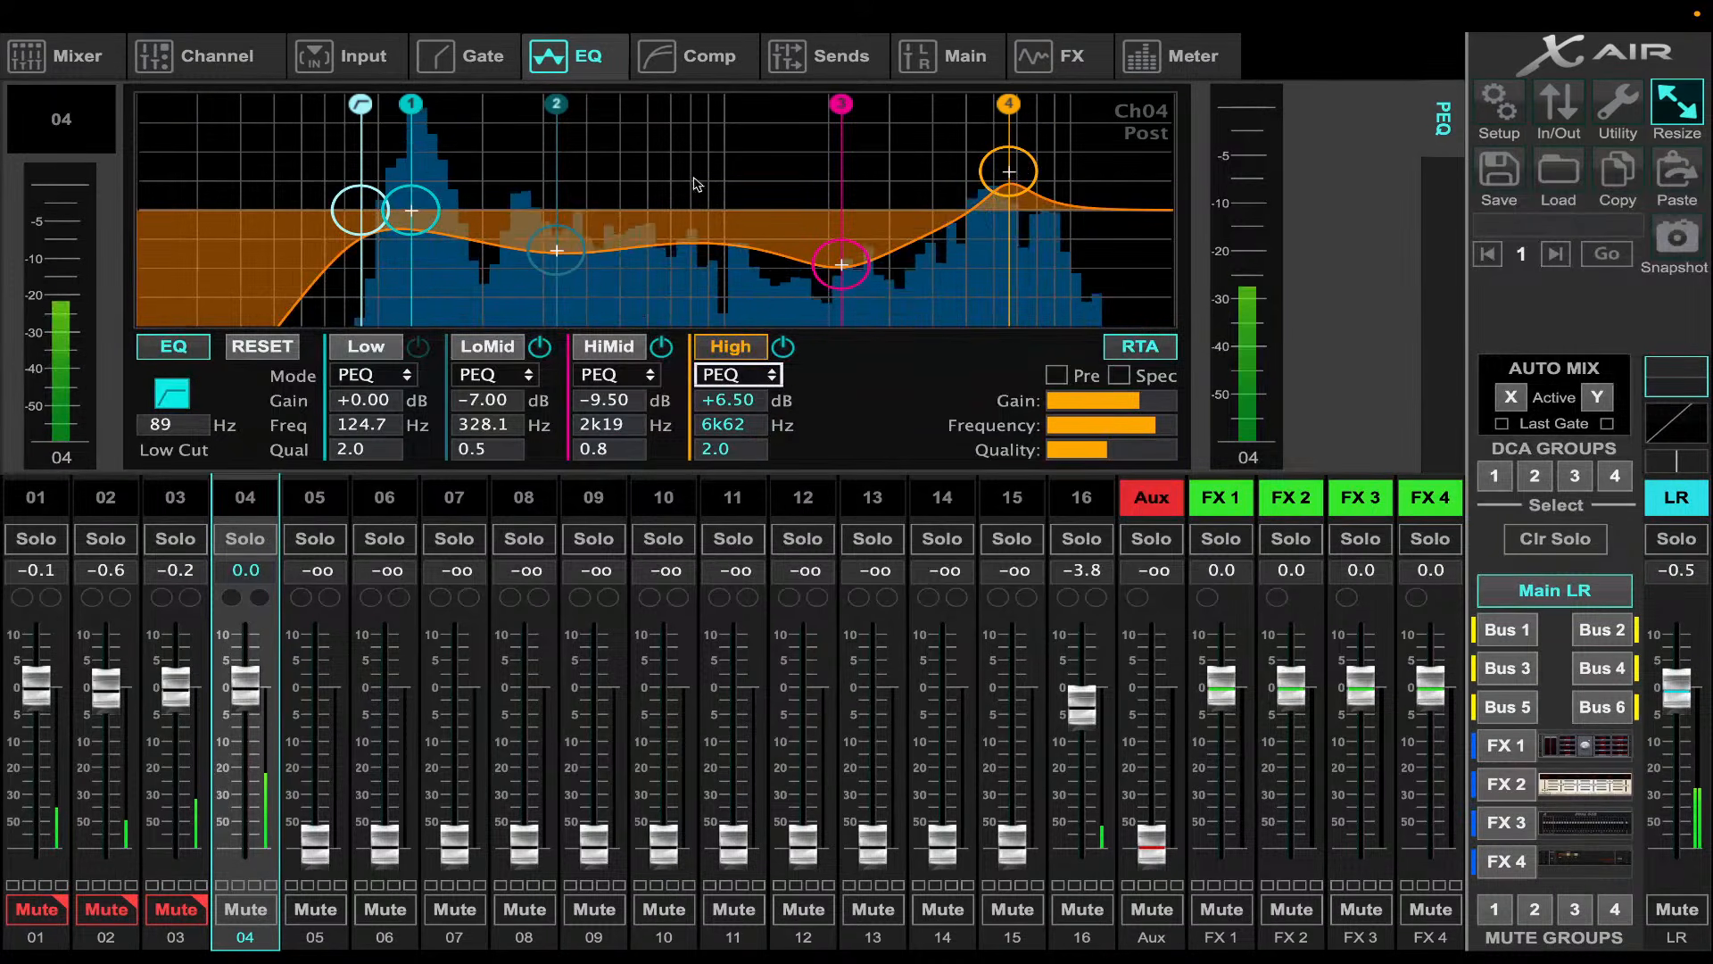
- Switch on channel 04's Low EQ band with +8.5 dB gain and unmute channel 03
click(431, 356)
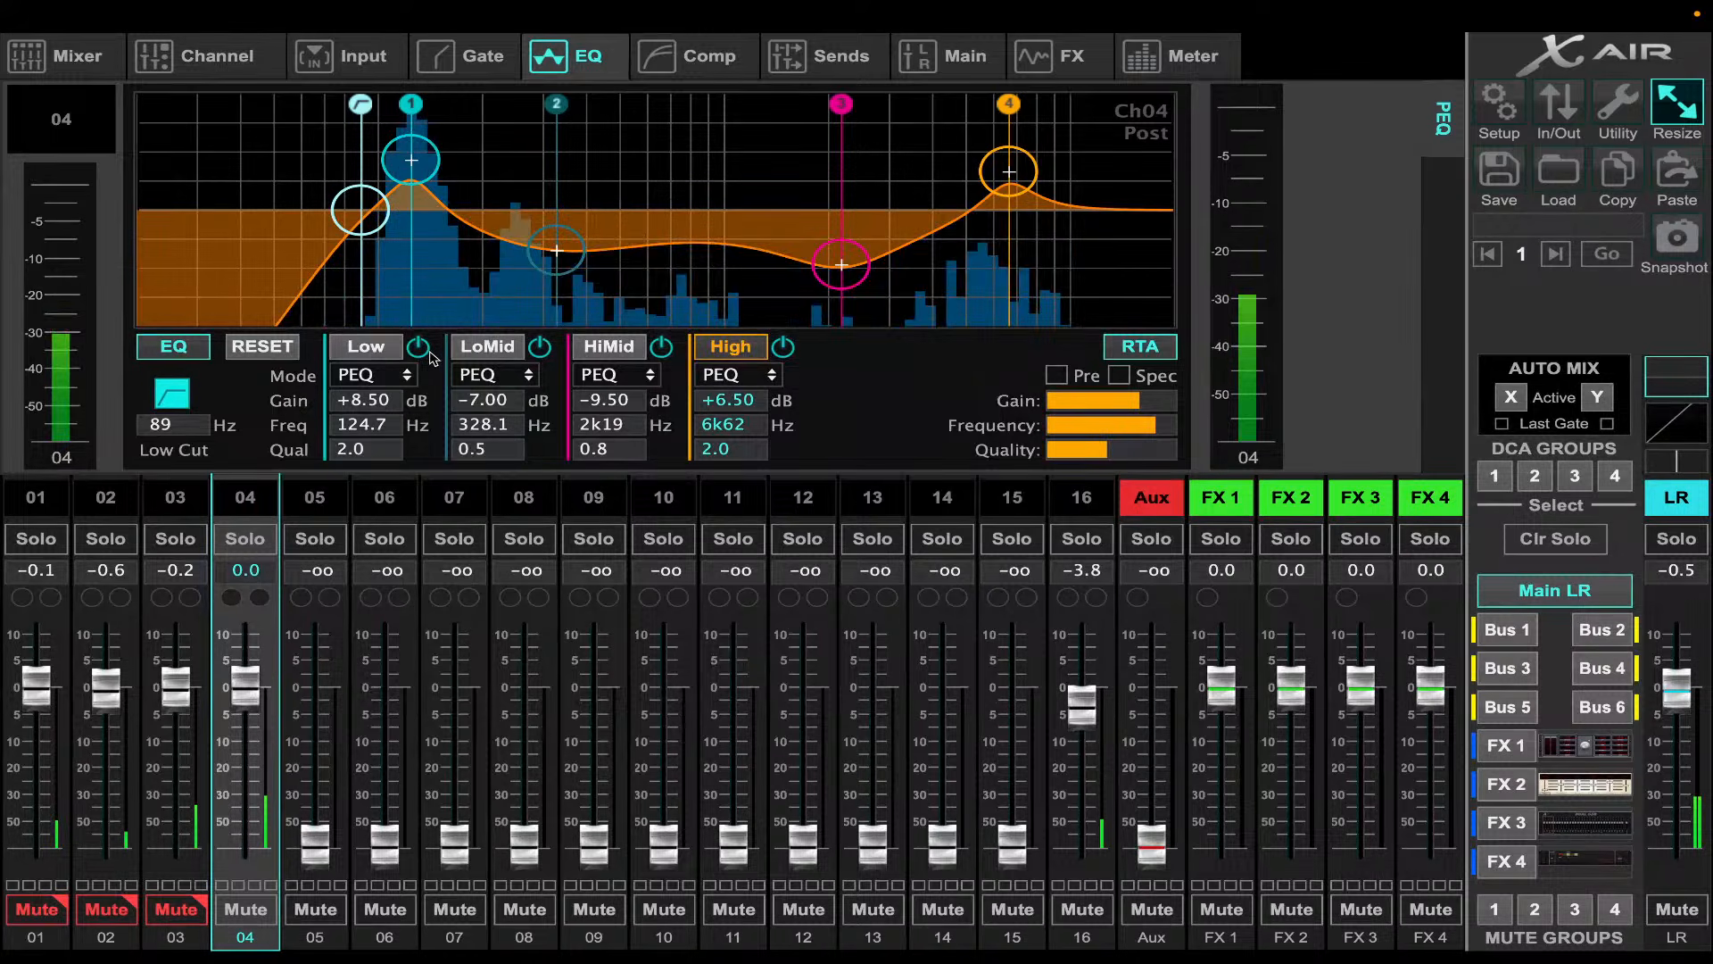
click(197, 917)
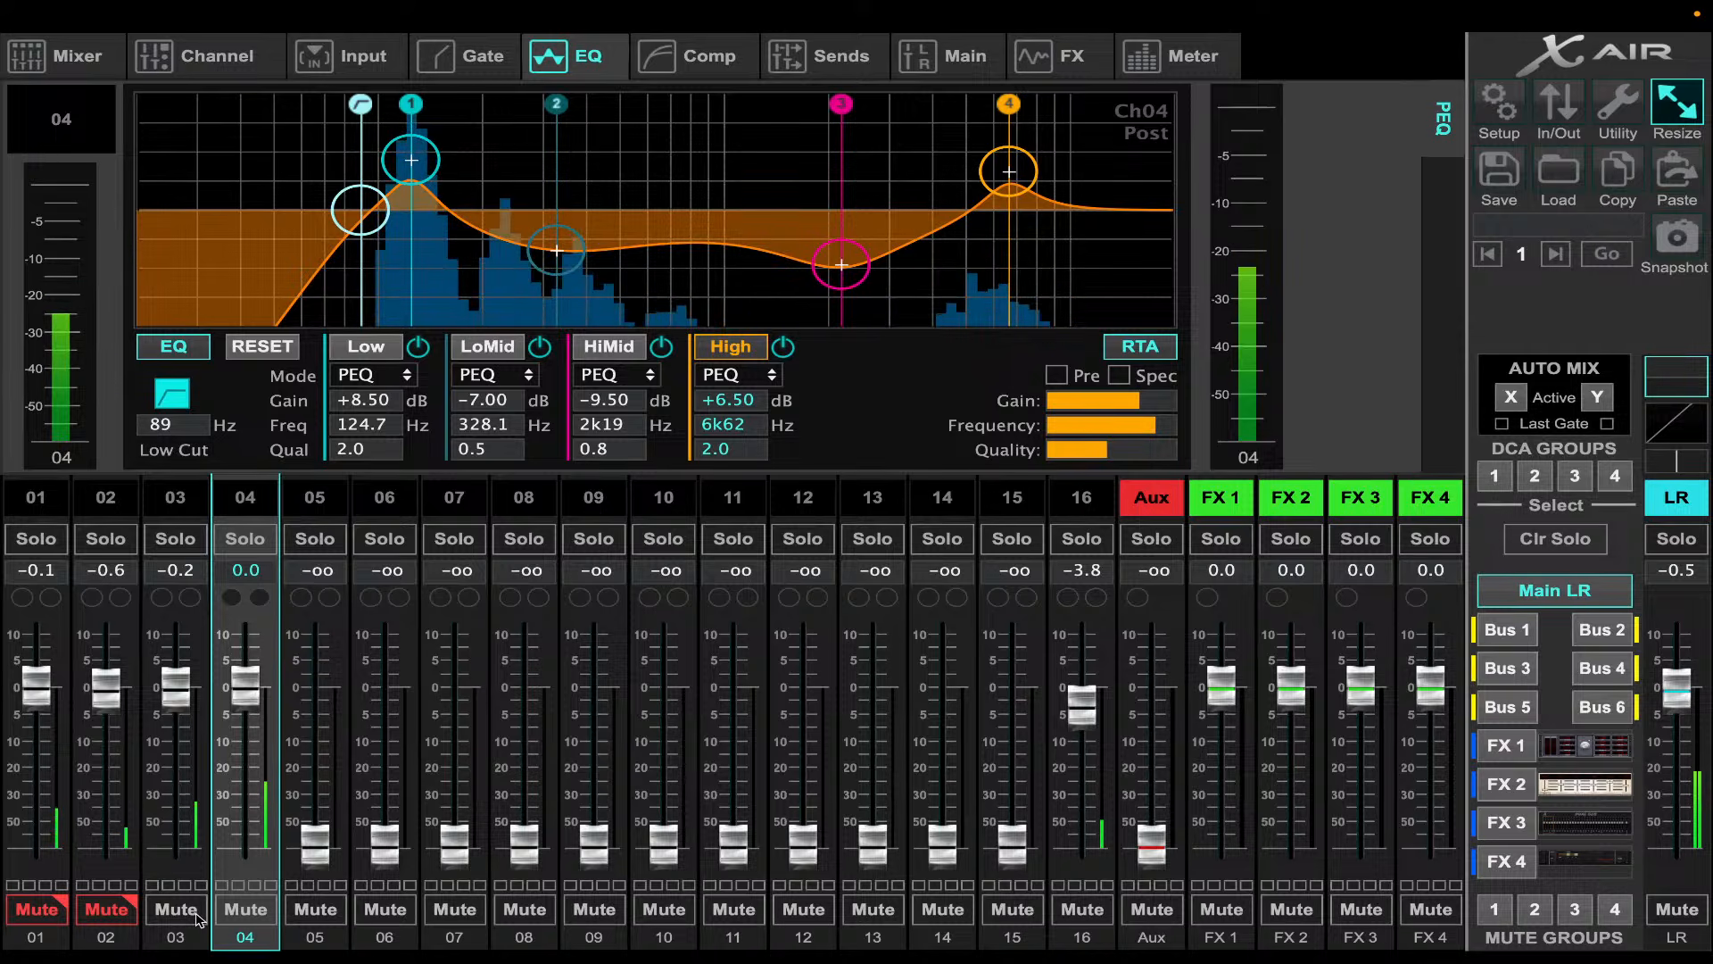
- Set channel 04's USB trim to +5.5 dB and its mic gain to +5.5 dB
click(365, 65)
mouse_move(546, 368)
drag(540, 364, 542, 327)
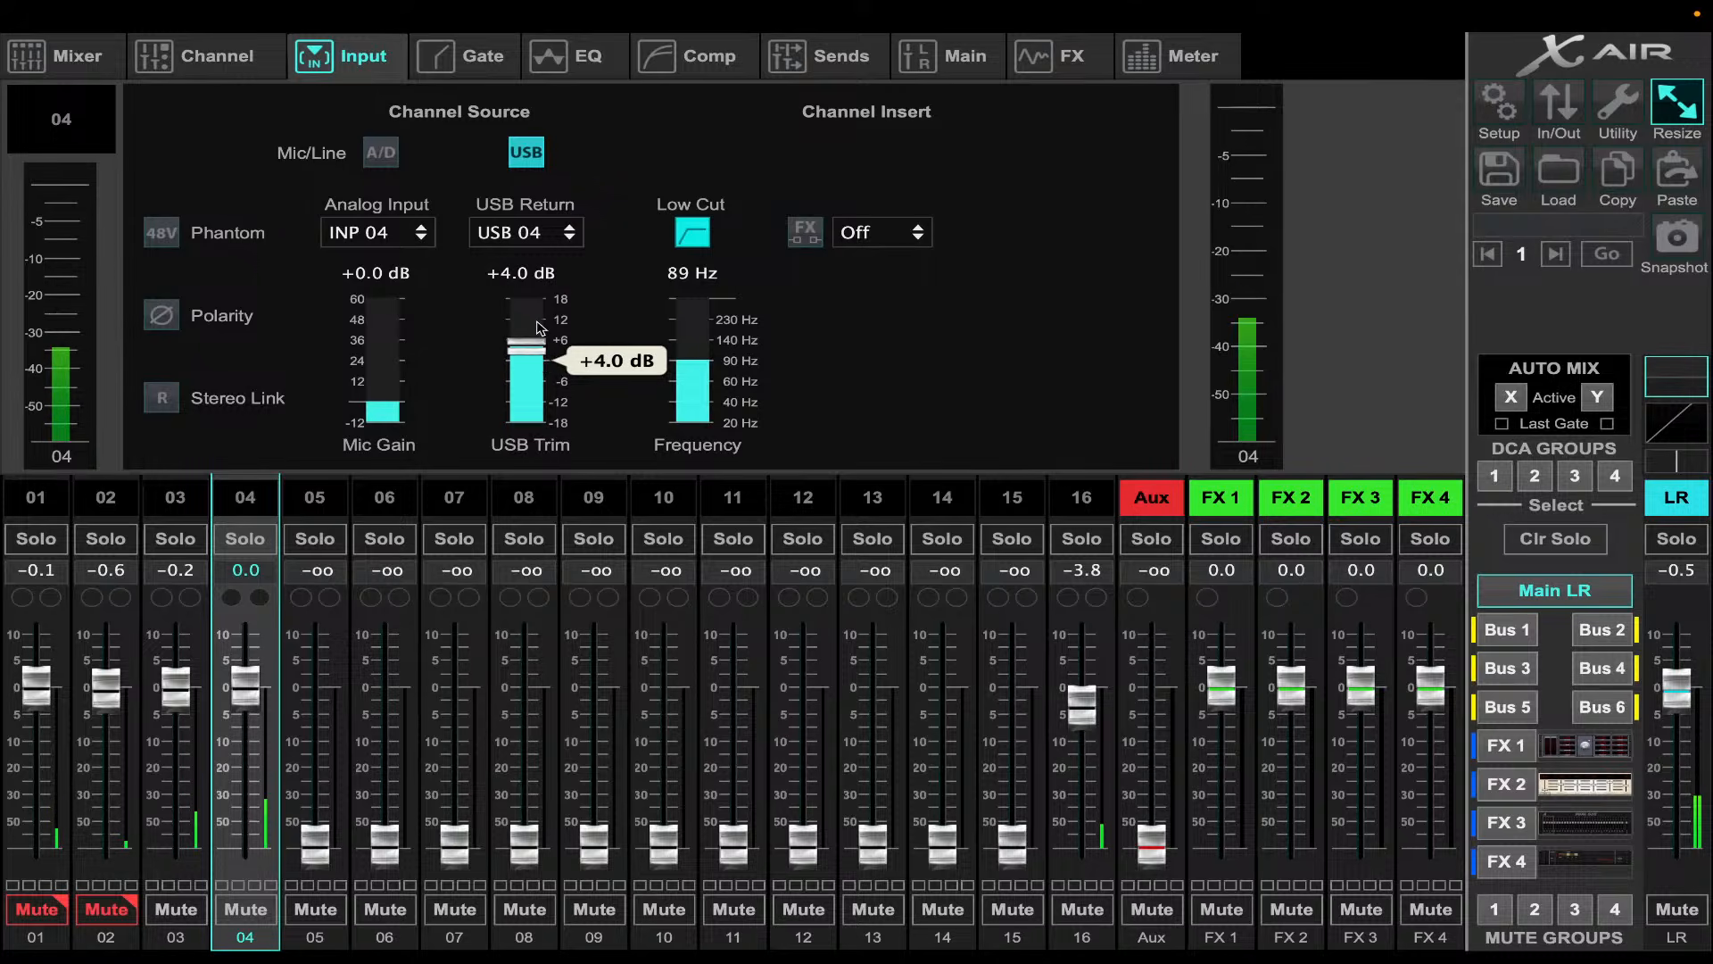
drag(541, 326, 536, 337)
drag(418, 408, 391, 378)
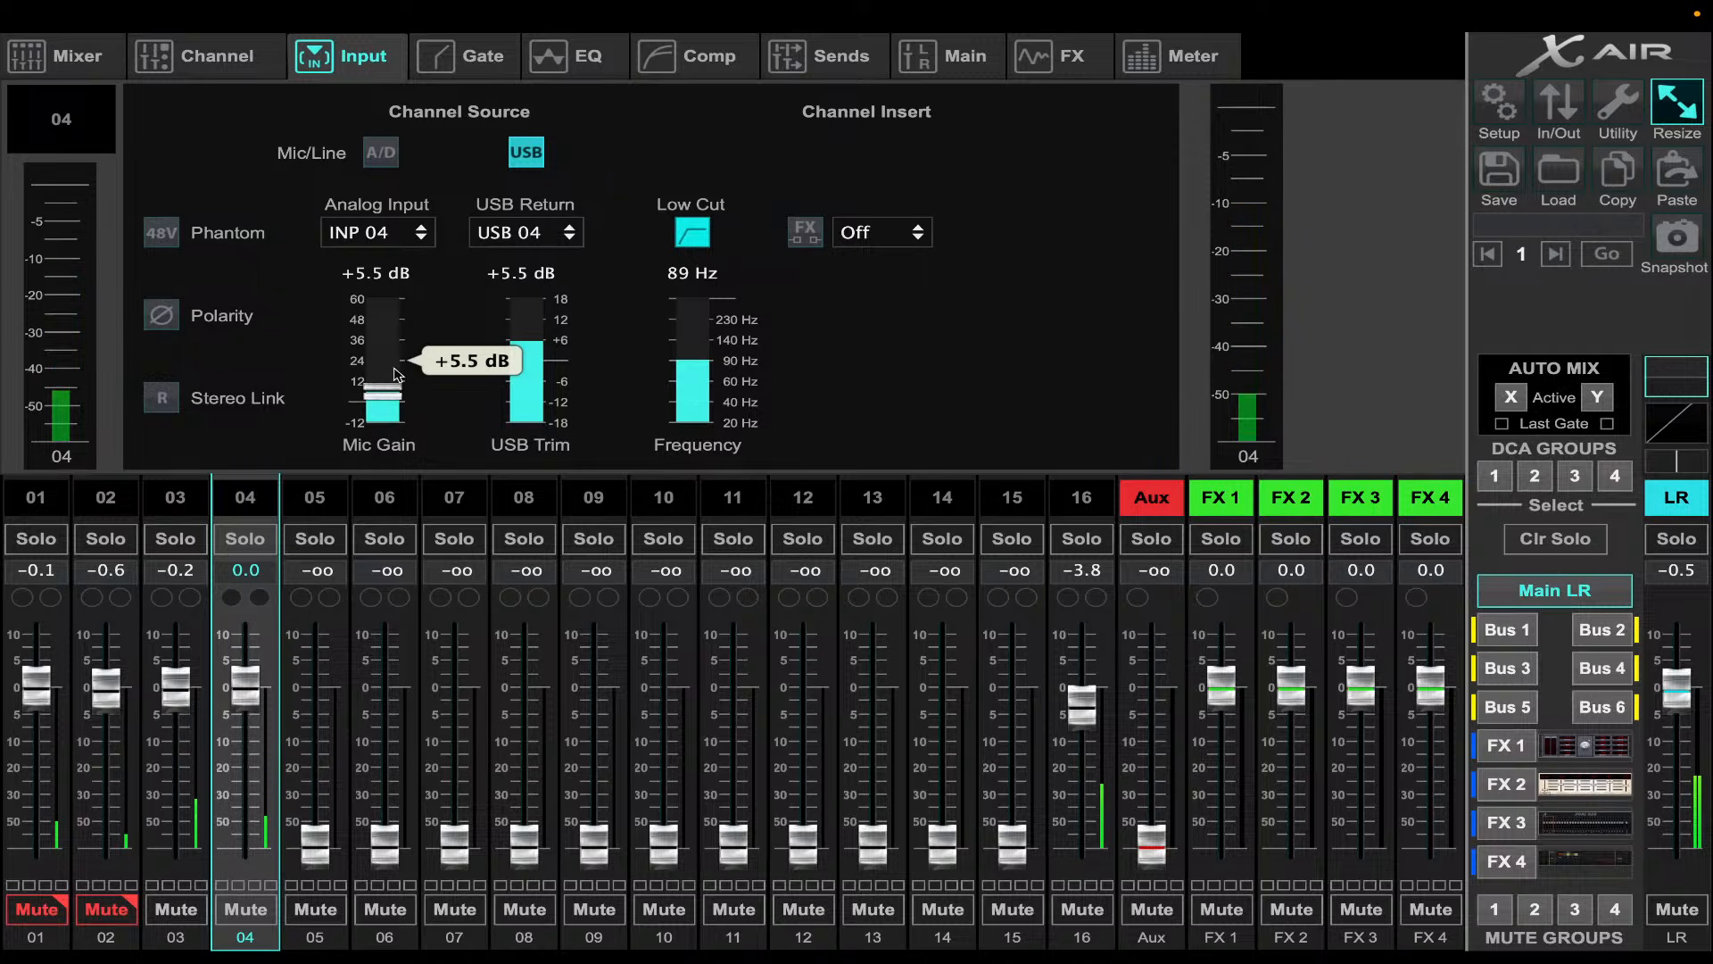
- Switch to Chrome, reload the YouTube Studio live stream page to check the chat, and return to X AIR Edit
mouse_move(1302, 950)
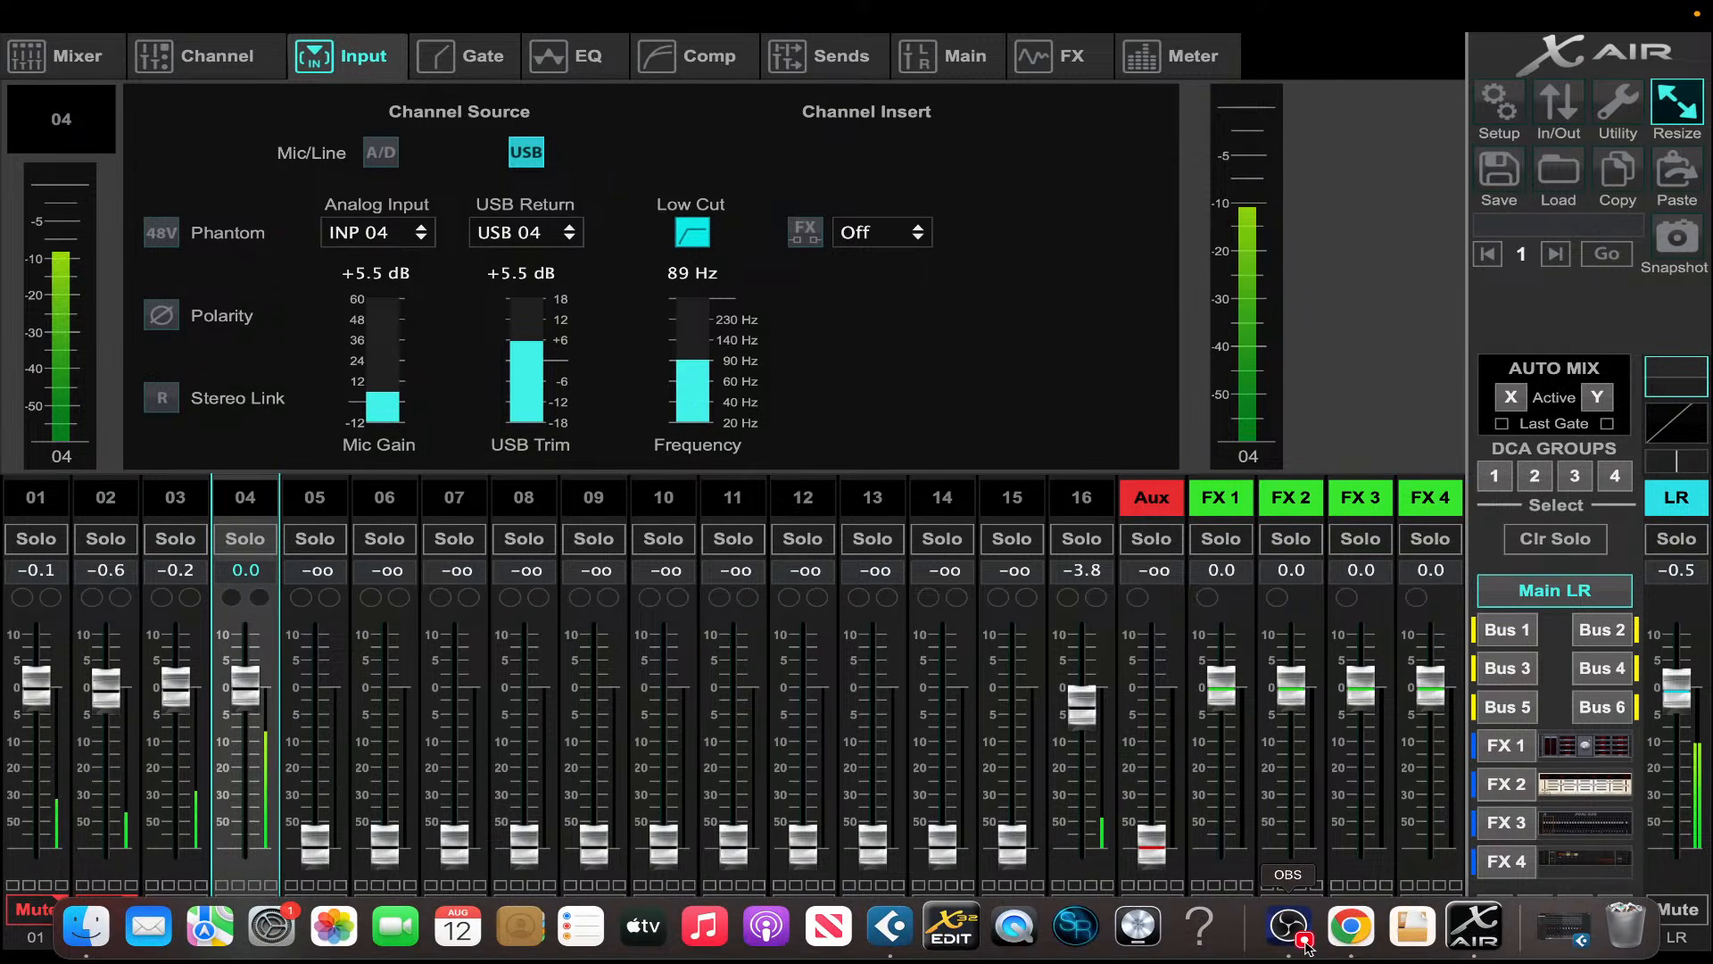
click(1351, 928)
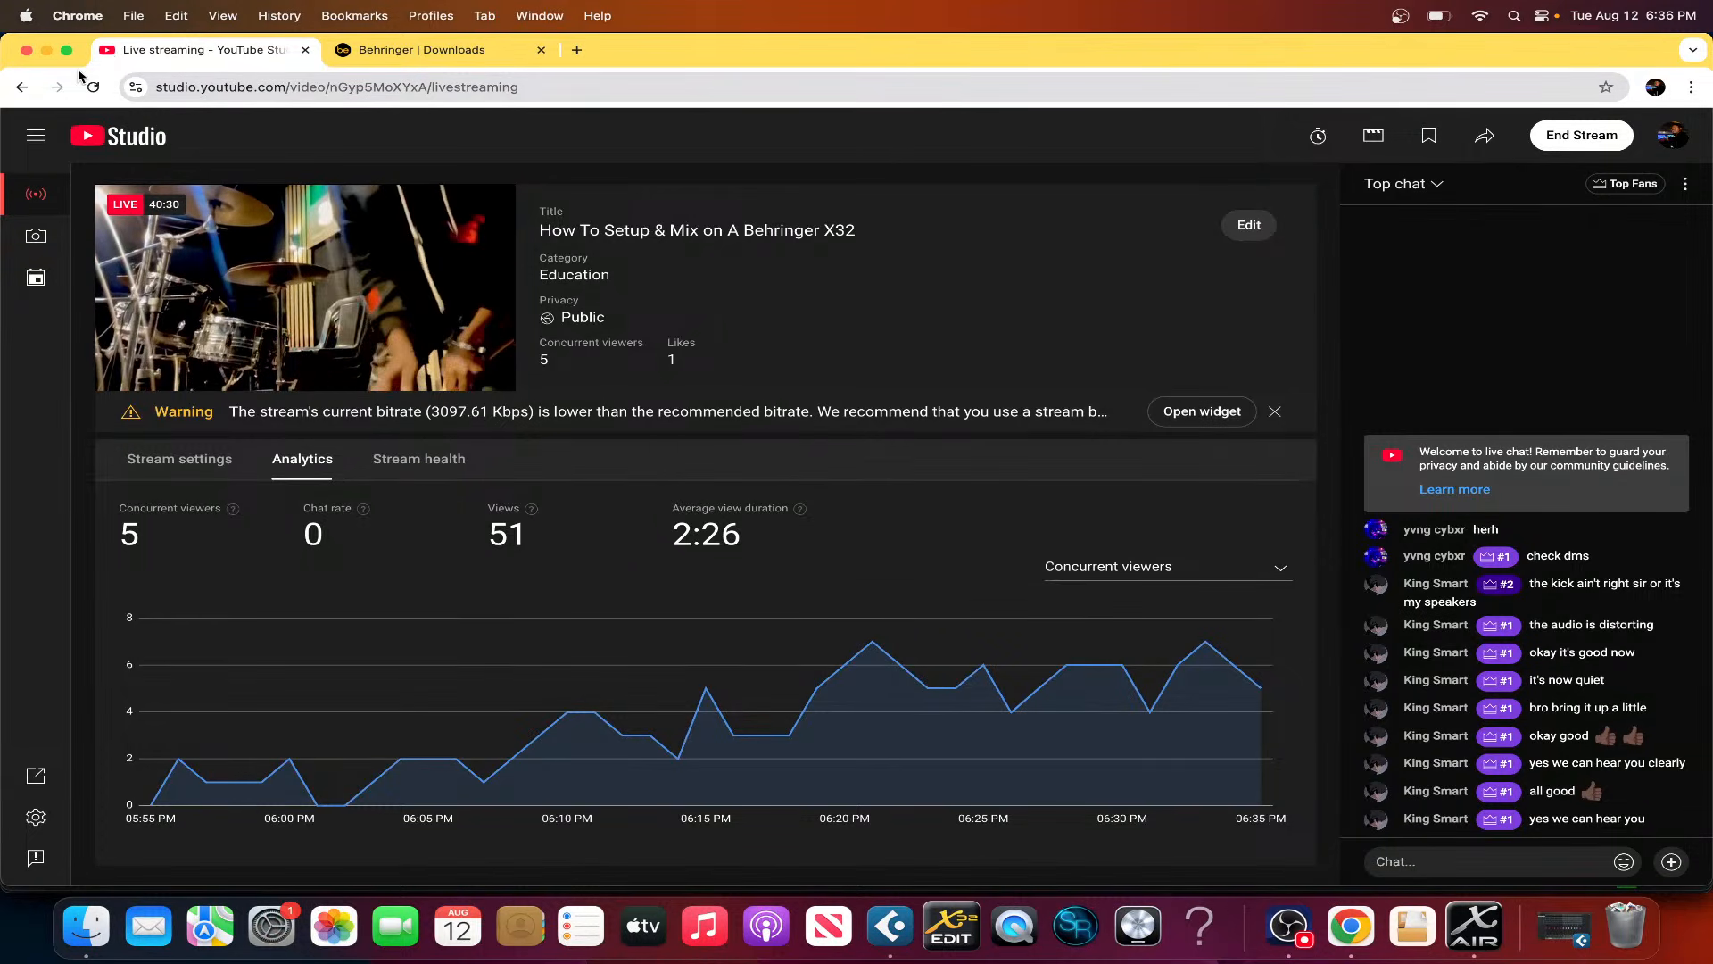
click(100, 92)
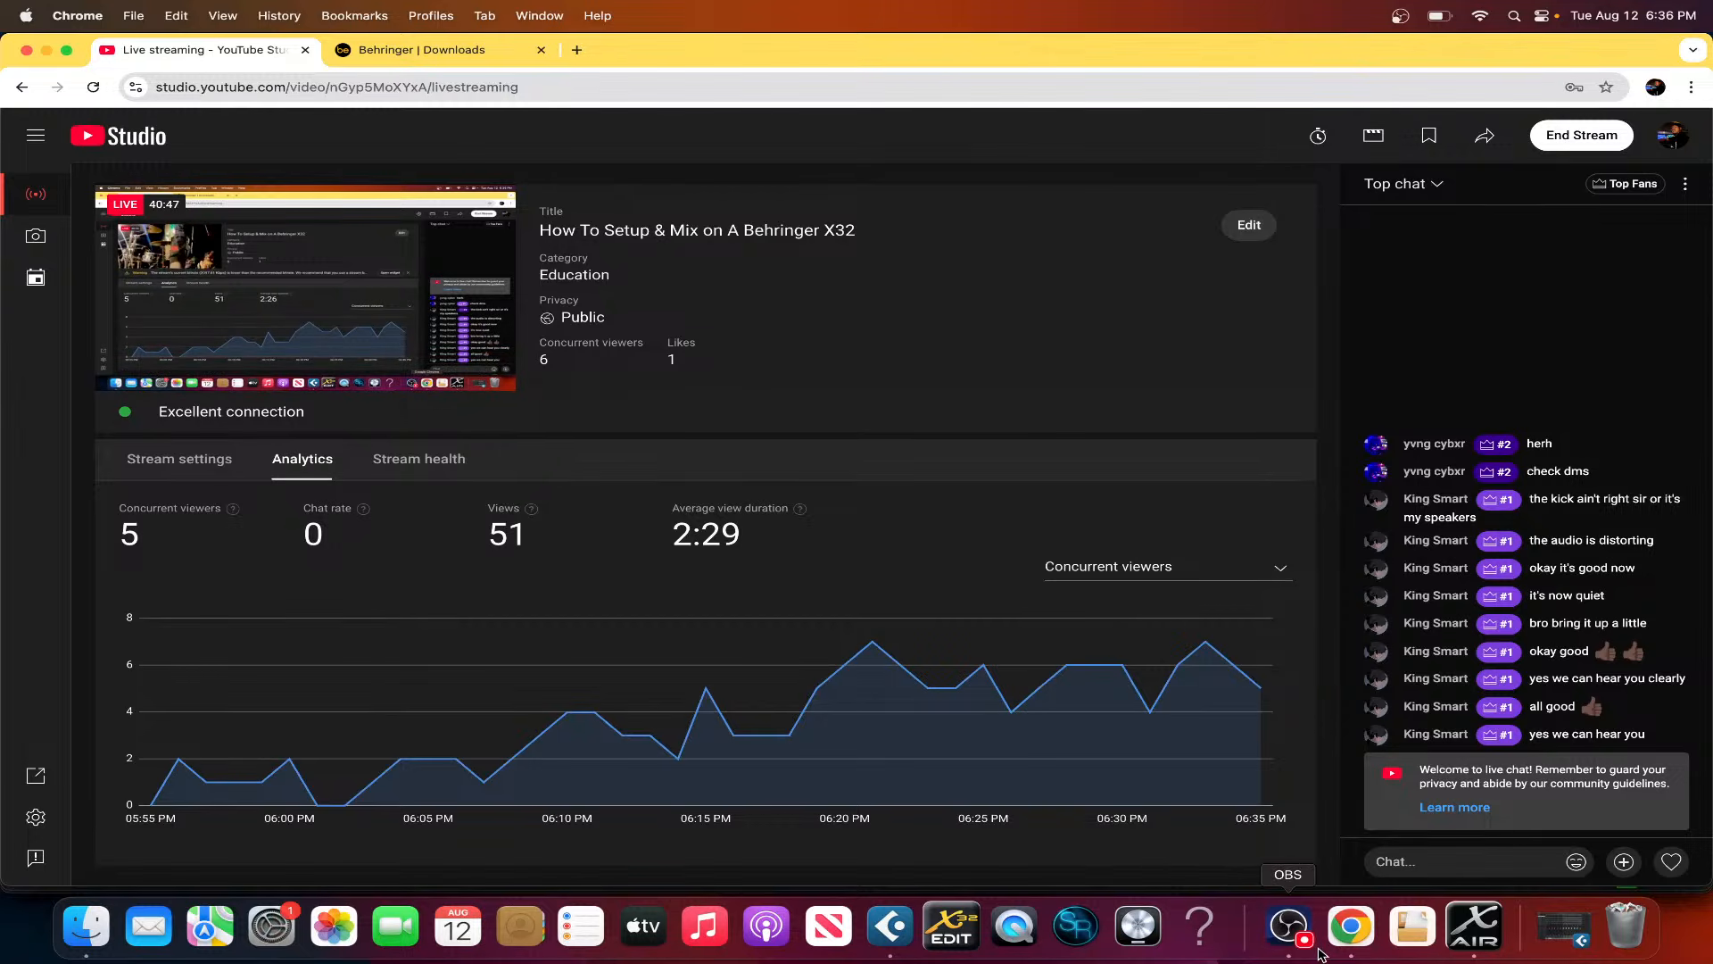
click(1473, 928)
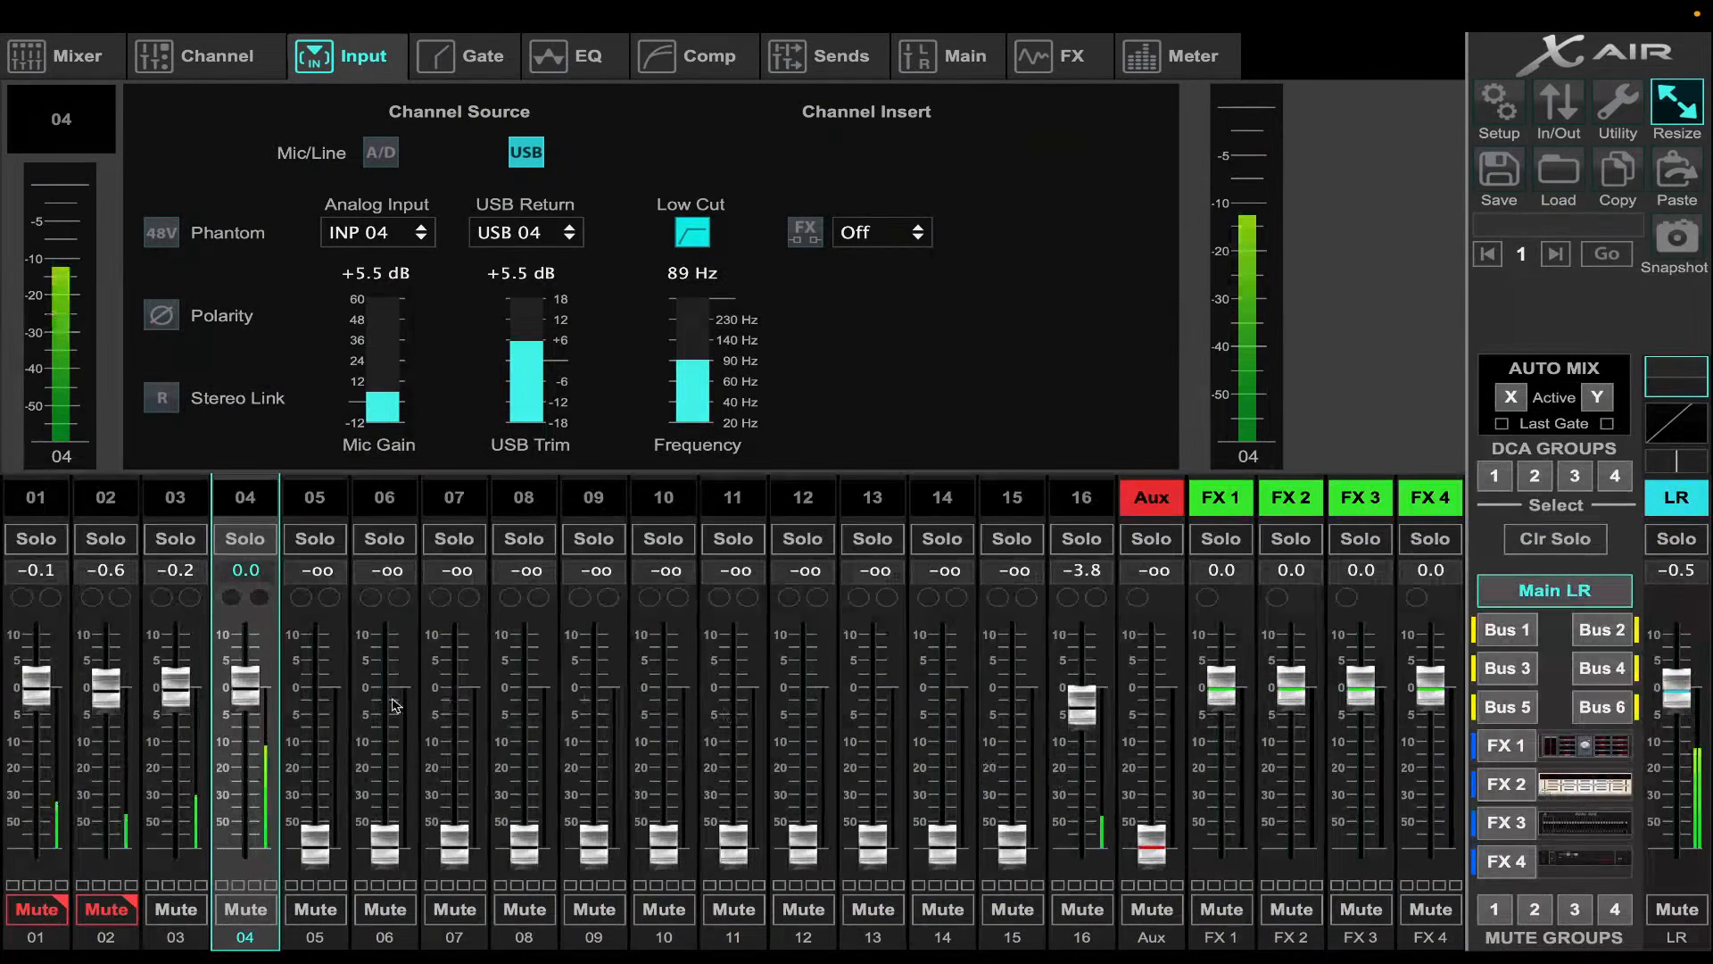
- Enable channel 04's compressor with a threshold of -14.5 dB and mute channel 03
click(700, 55)
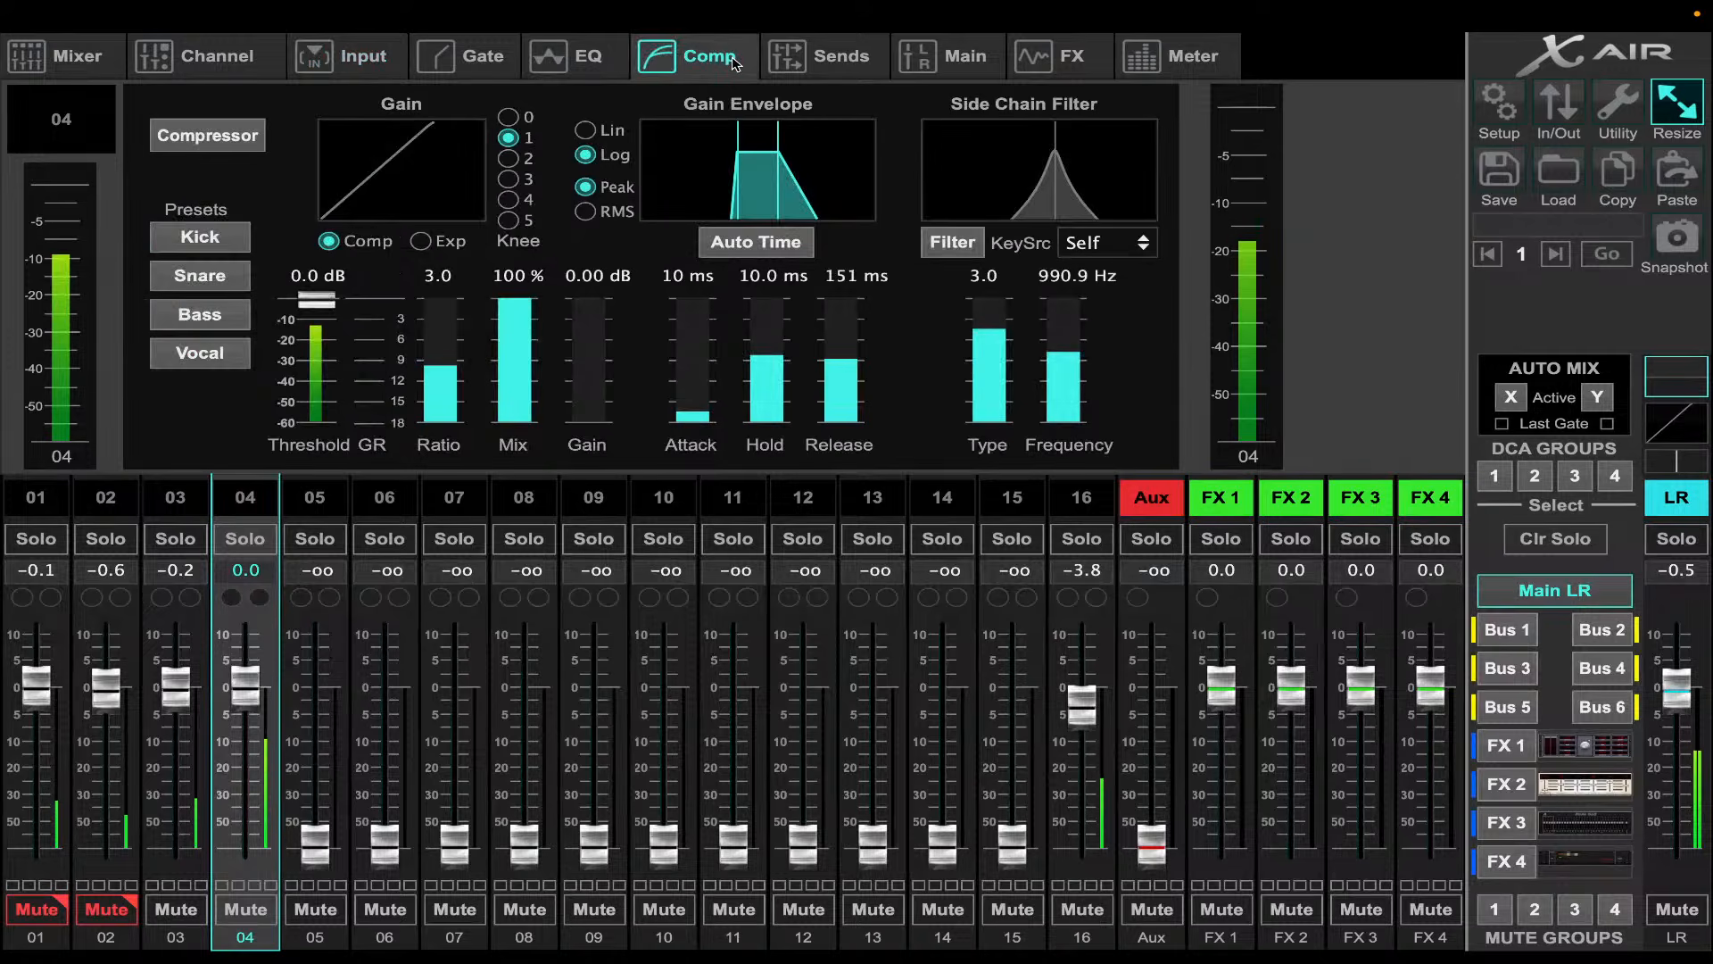
drag(330, 308, 330, 336)
click(249, 137)
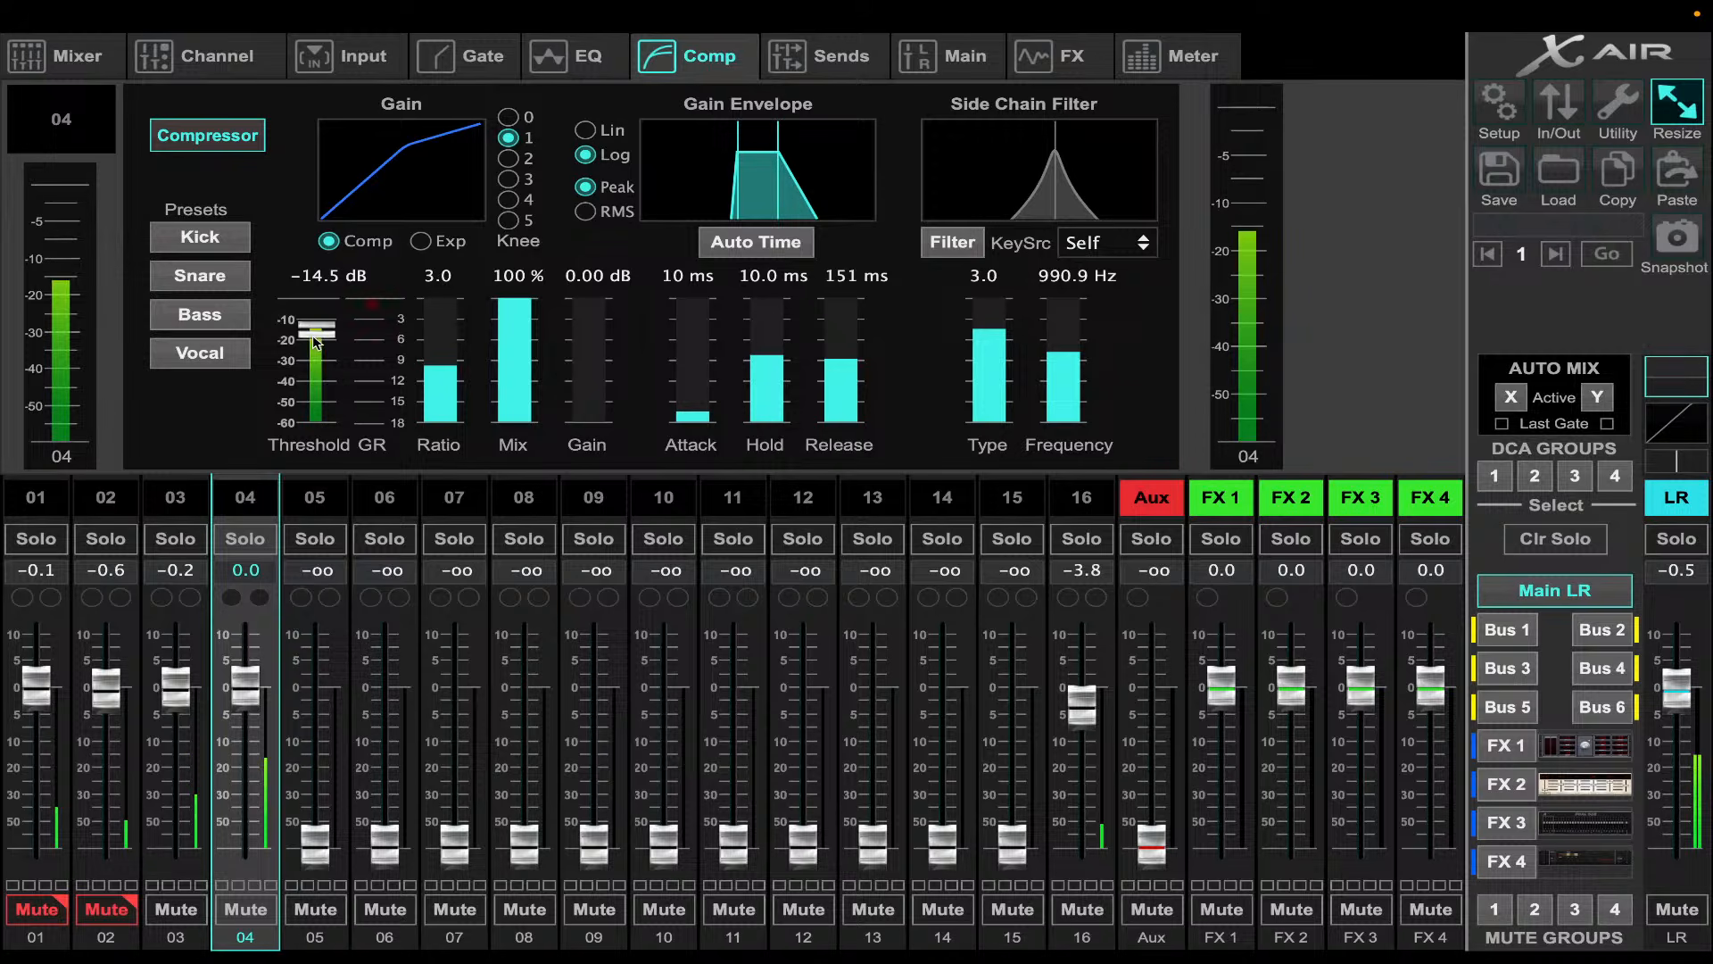
click(176, 909)
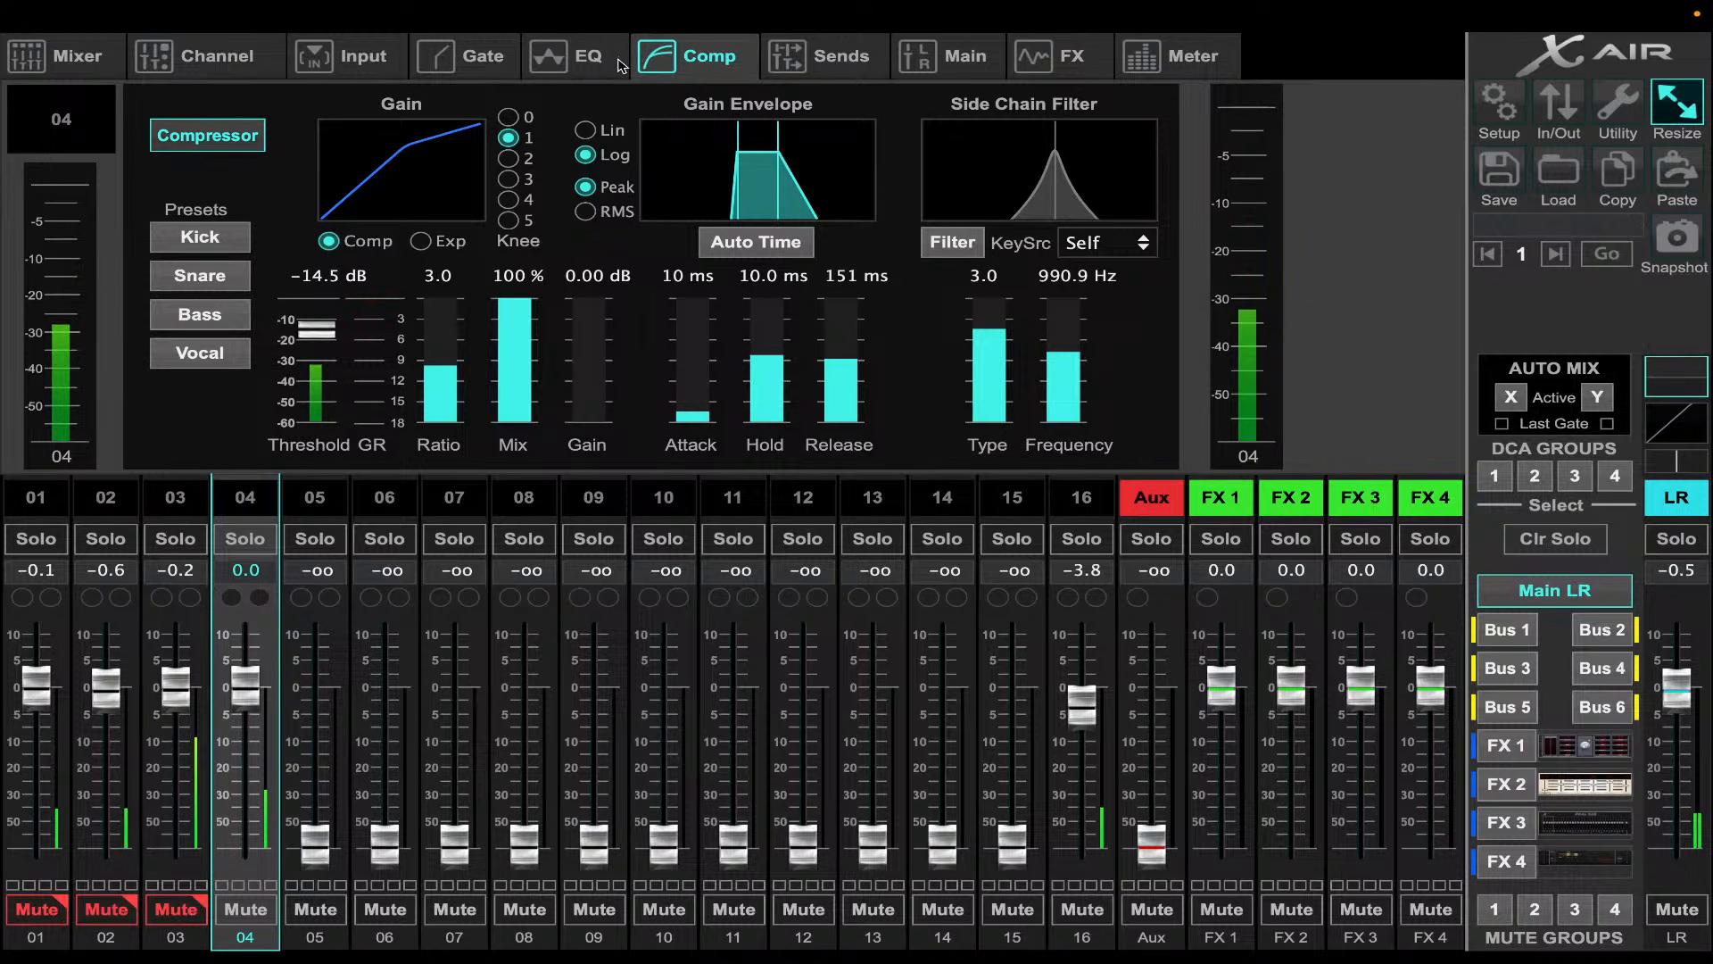
- Set channel 04's EQ to HiMid -10 dB at 1k55, High +2 dB at 6k18 and Low +12 dB at 120.5 Hz
click(603, 57)
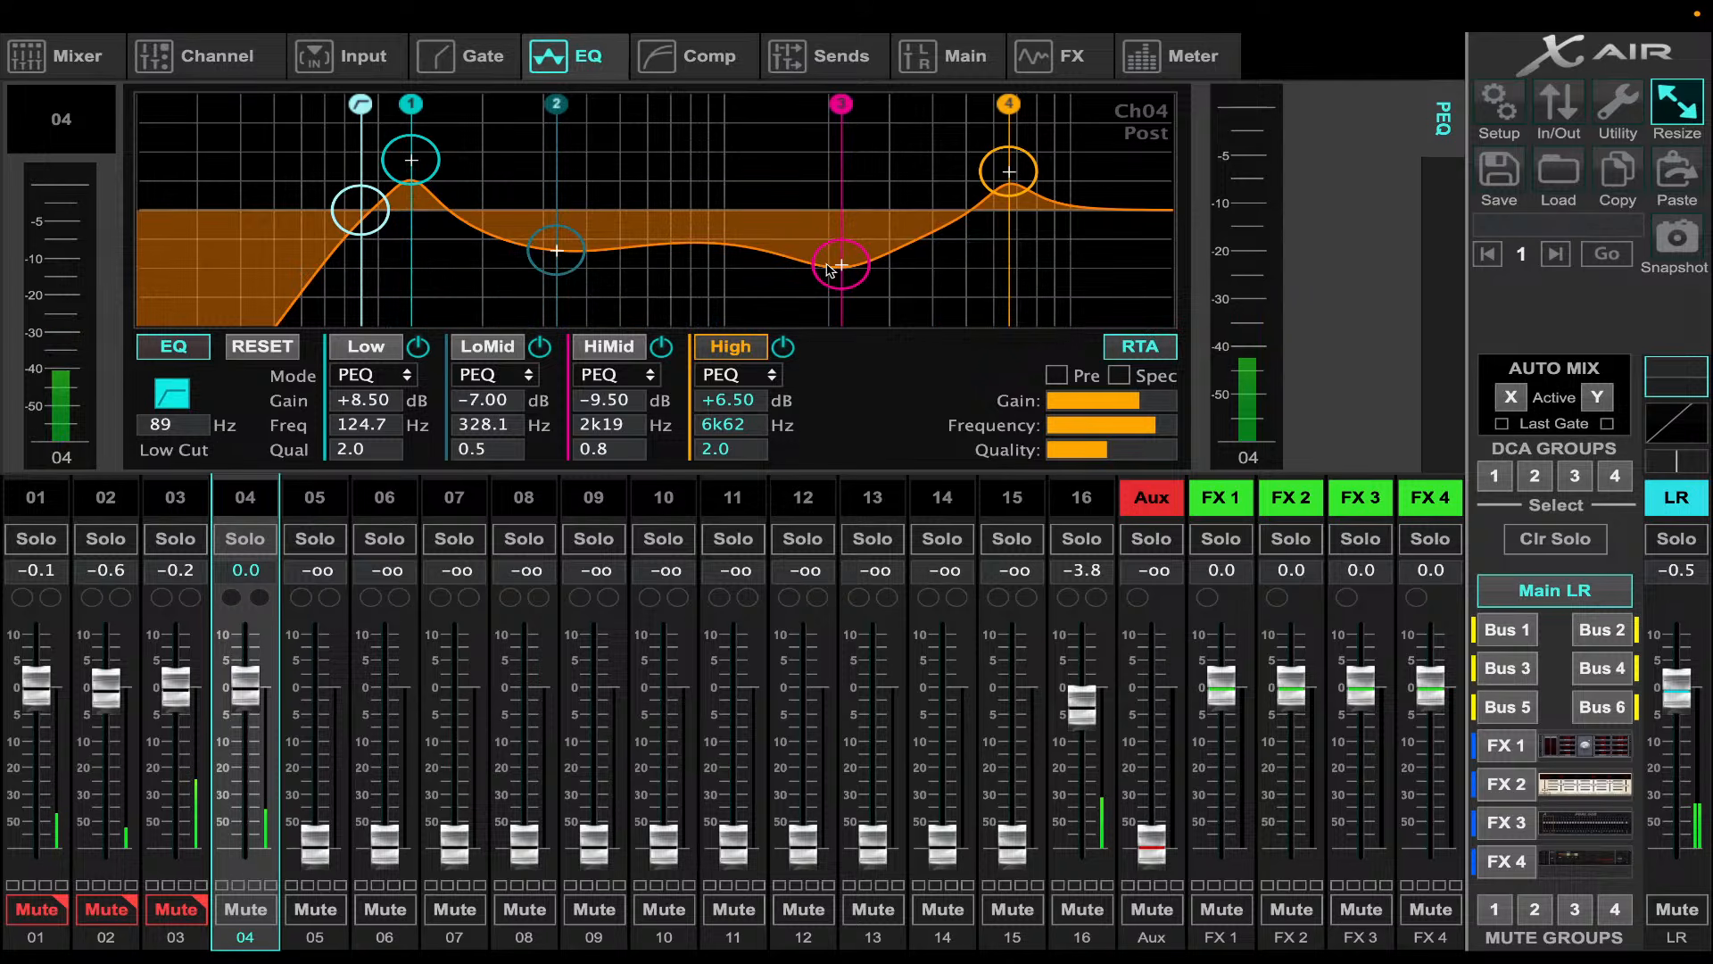
drag(834, 267, 791, 272)
drag(1018, 190, 1009, 219)
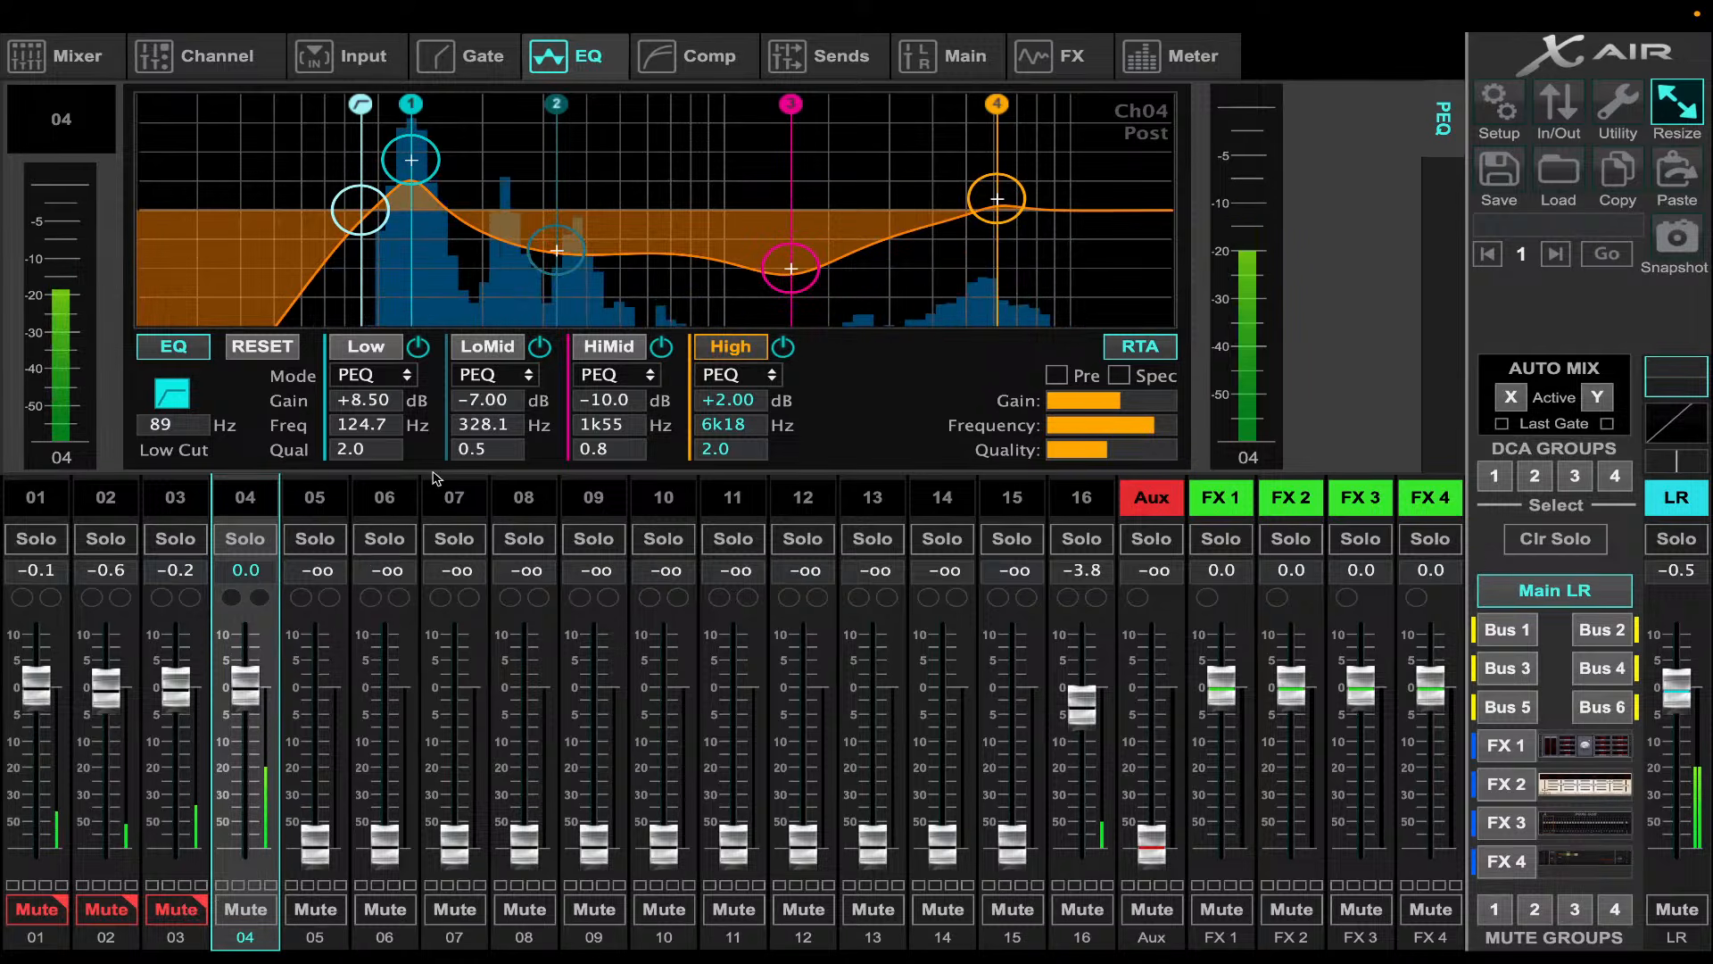
drag(437, 178, 411, 152)
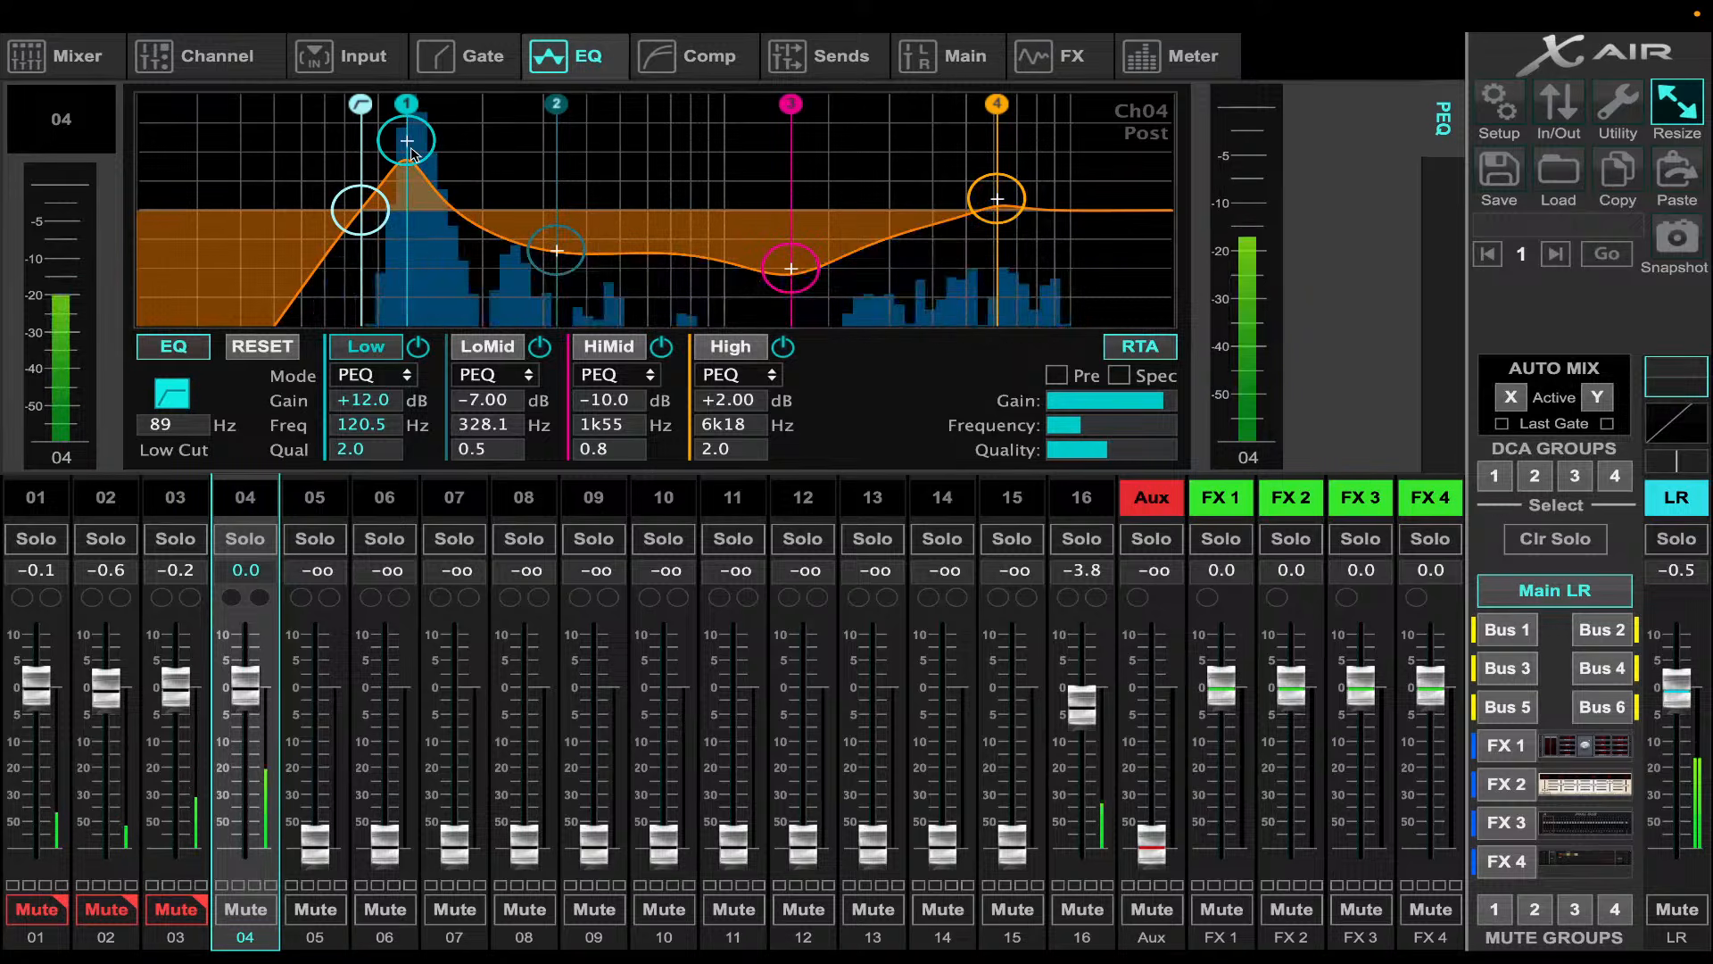
- Set channel 04's compressor ratio to 2.5 and its attack to 2 ms
click(705, 56)
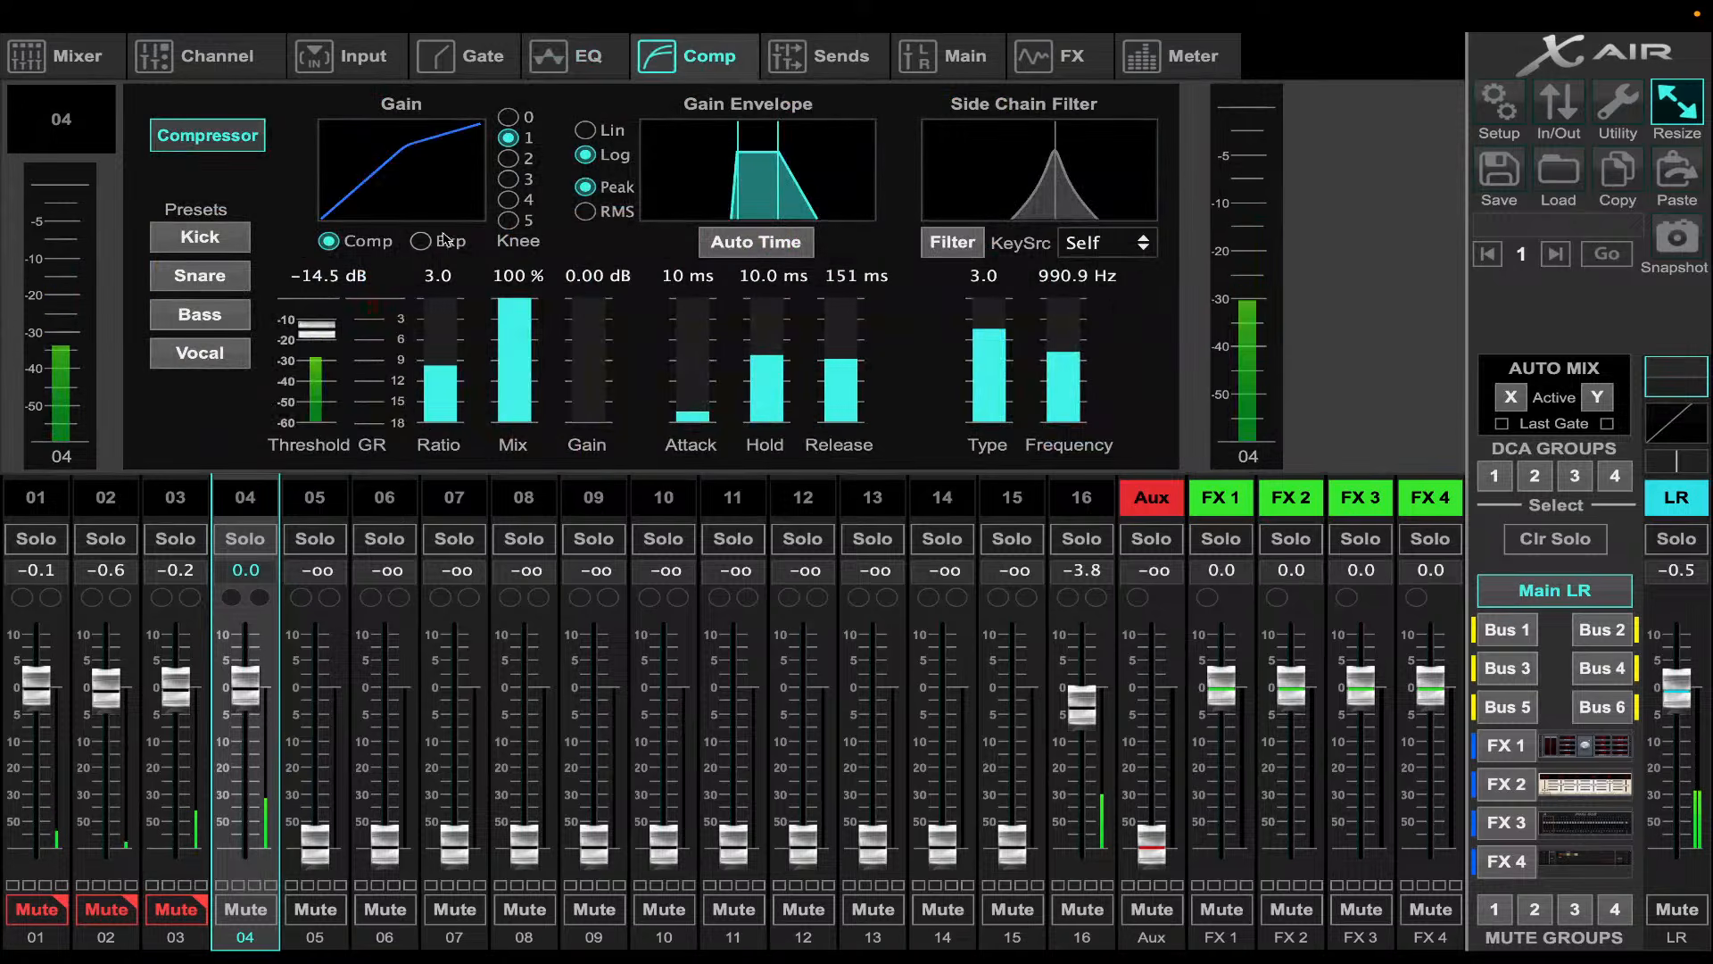
mouse_move(446, 360)
drag(437, 368, 434, 367)
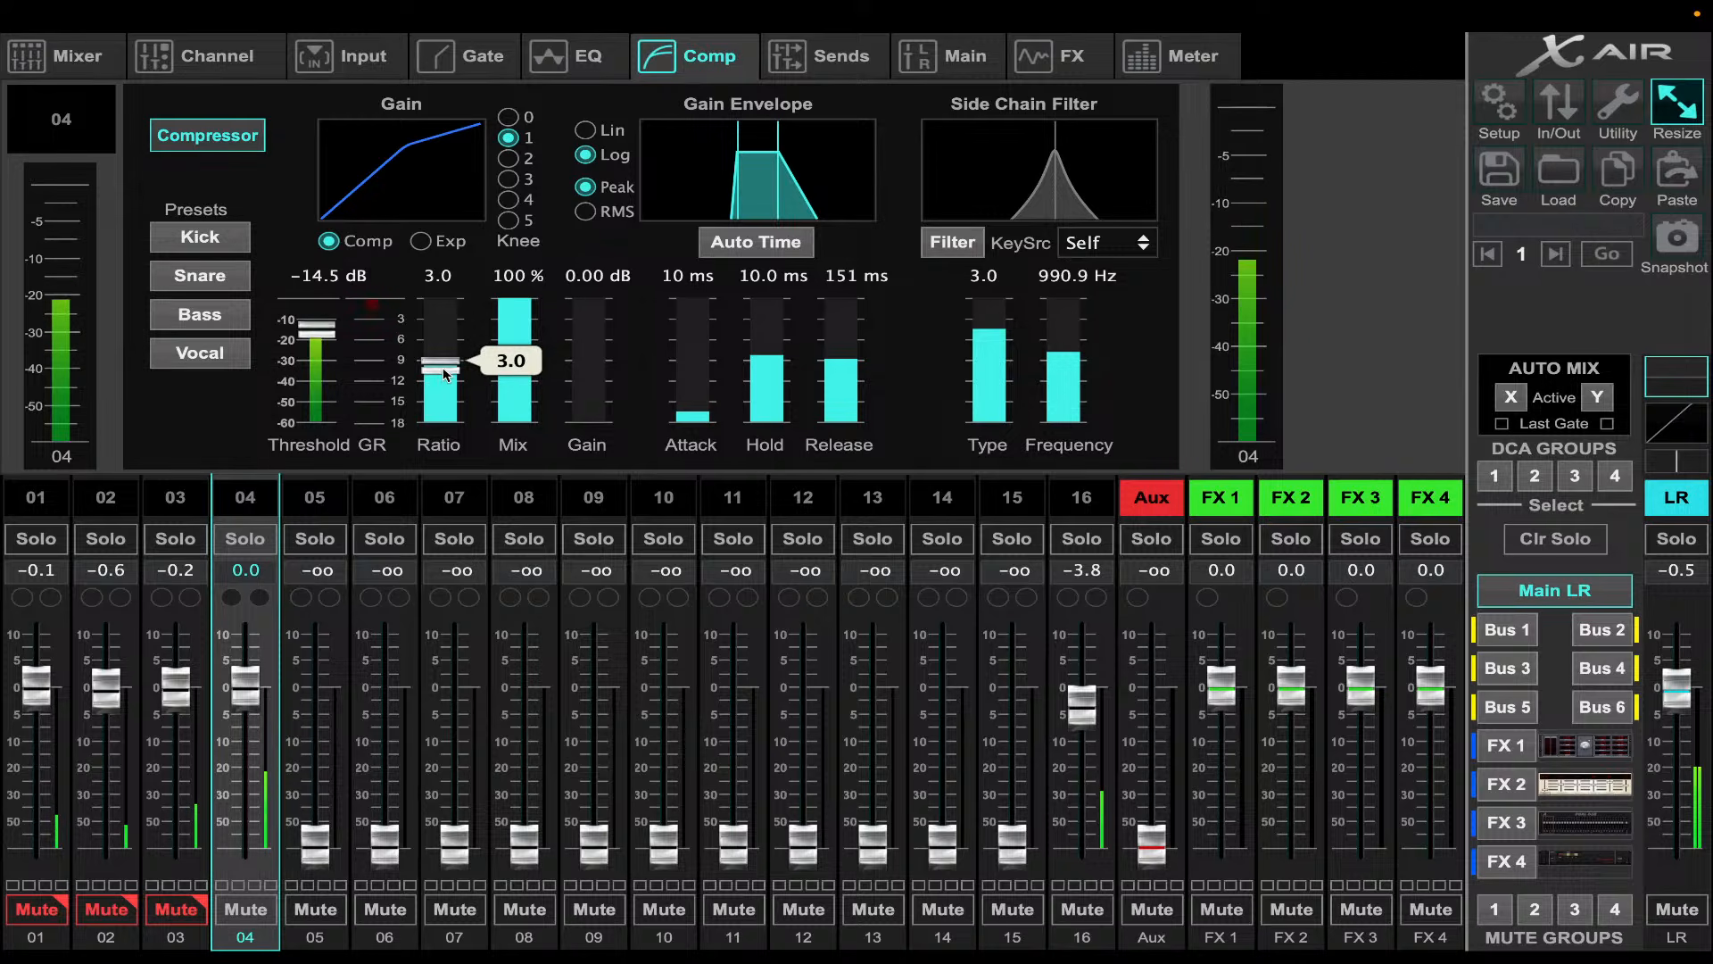
drag(443, 383, 443, 394)
mouse_move(700, 334)
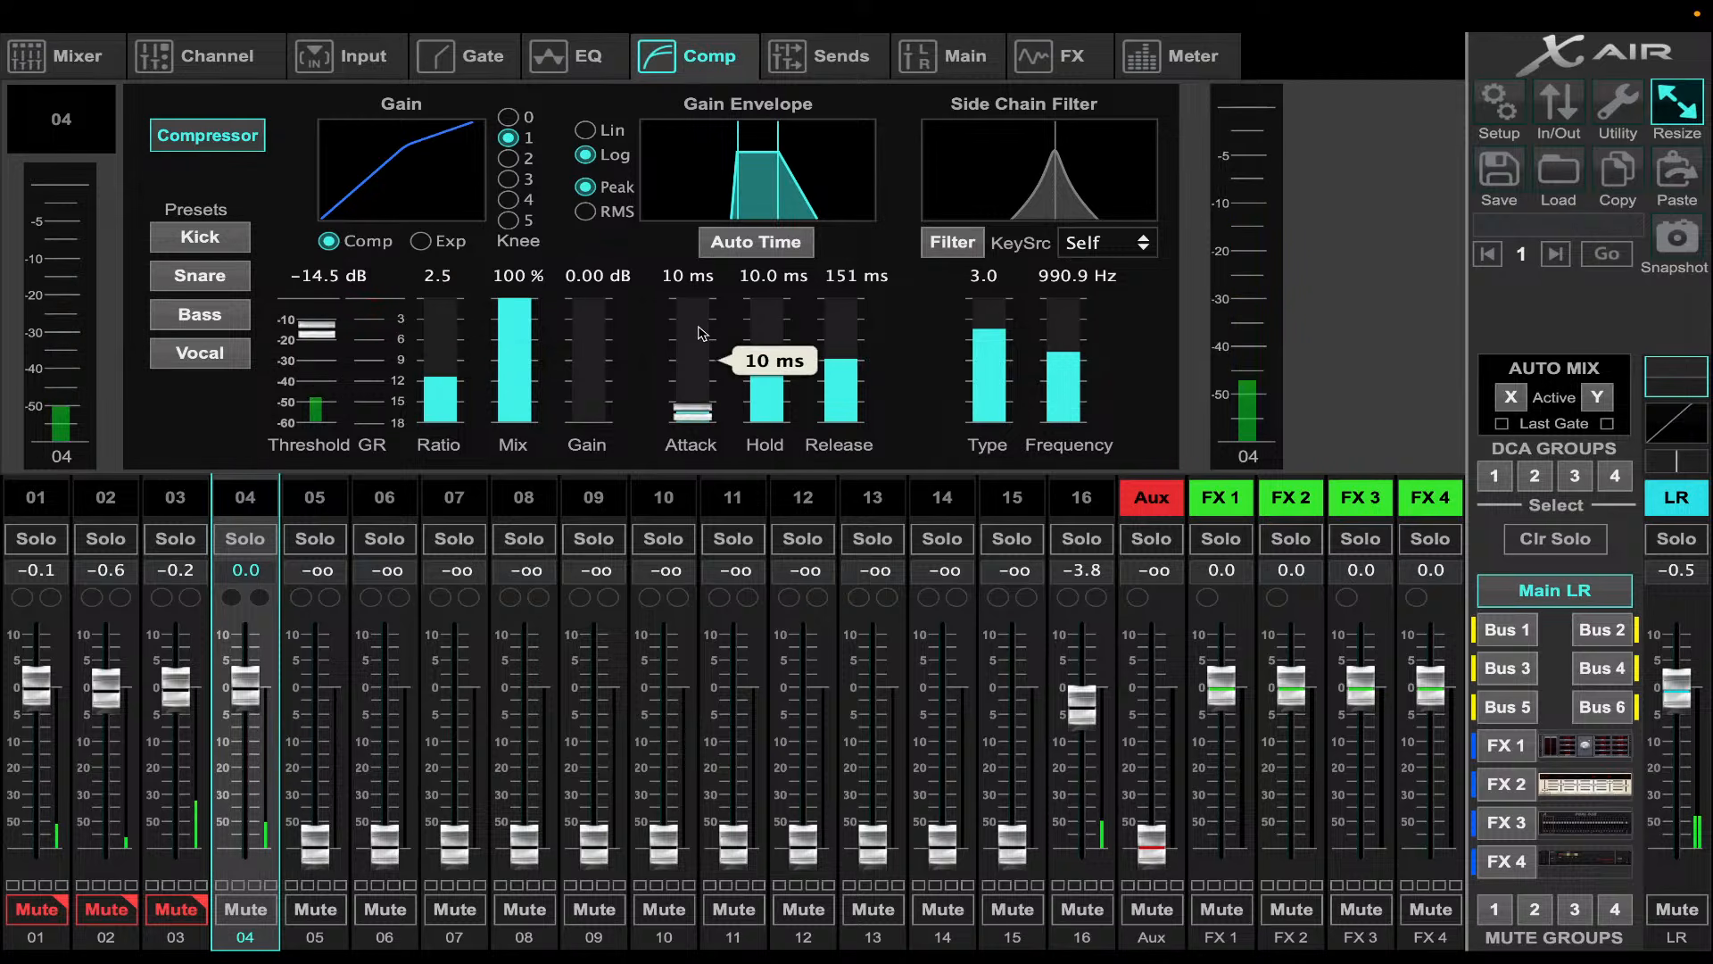
drag(698, 419, 699, 442)
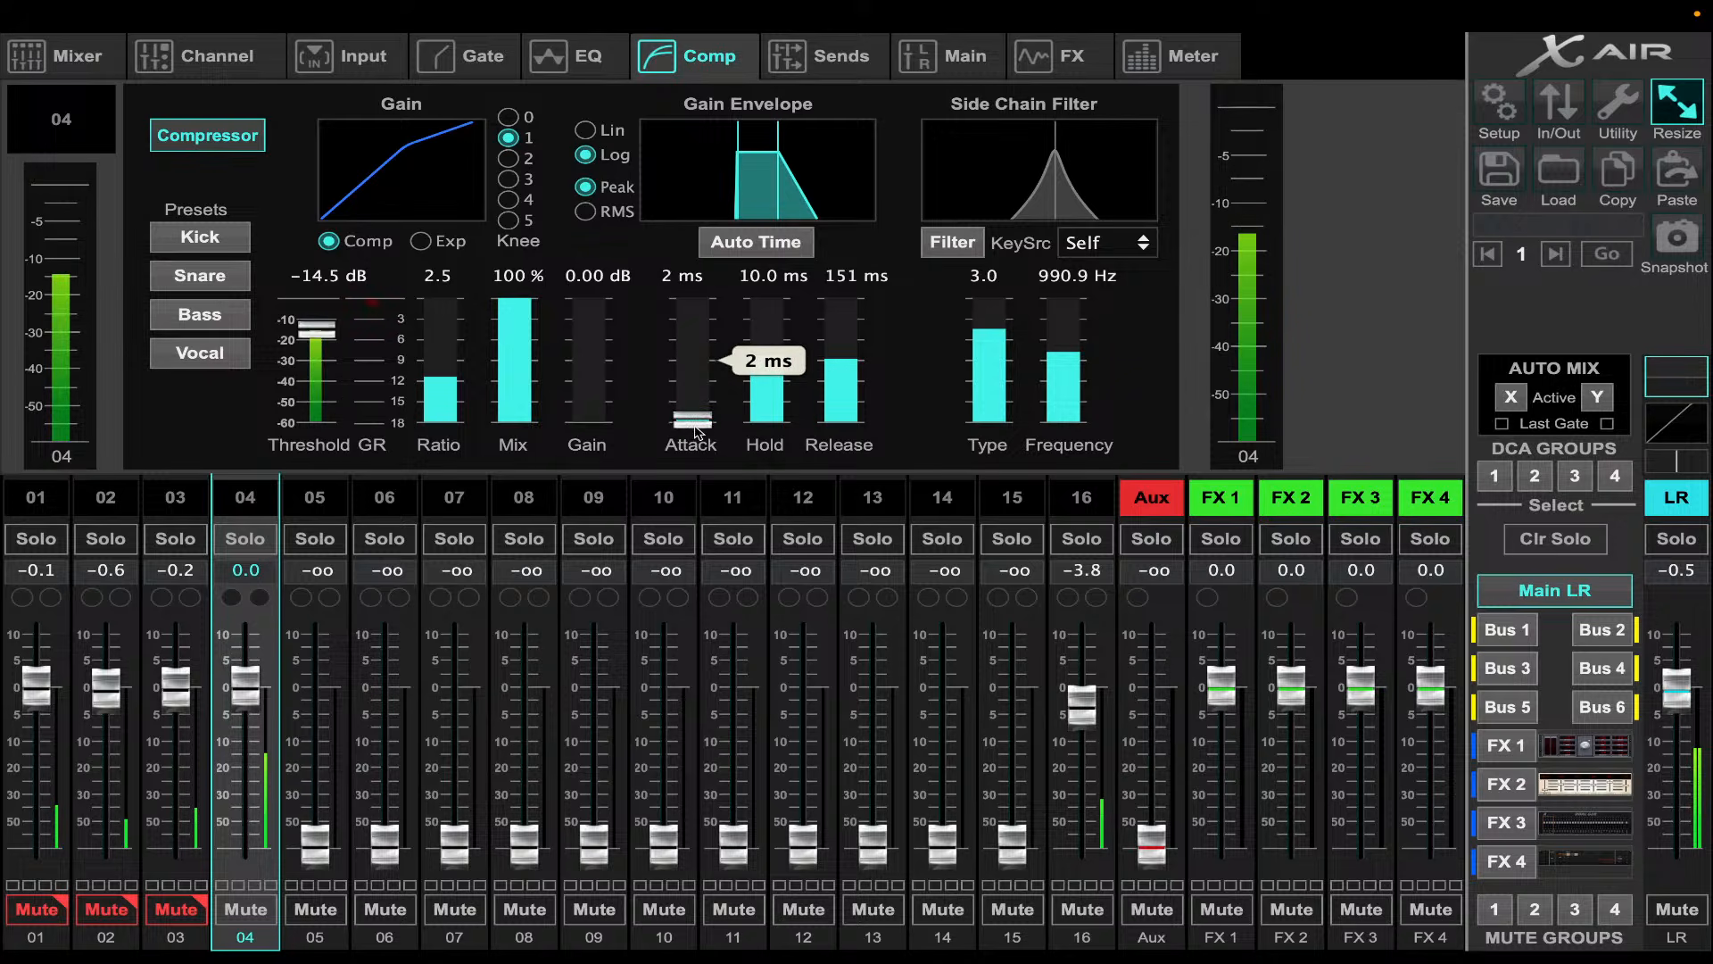
- Set channel 04's compressor hold to 31.7 ms and its release to 200 ms
click(756, 277)
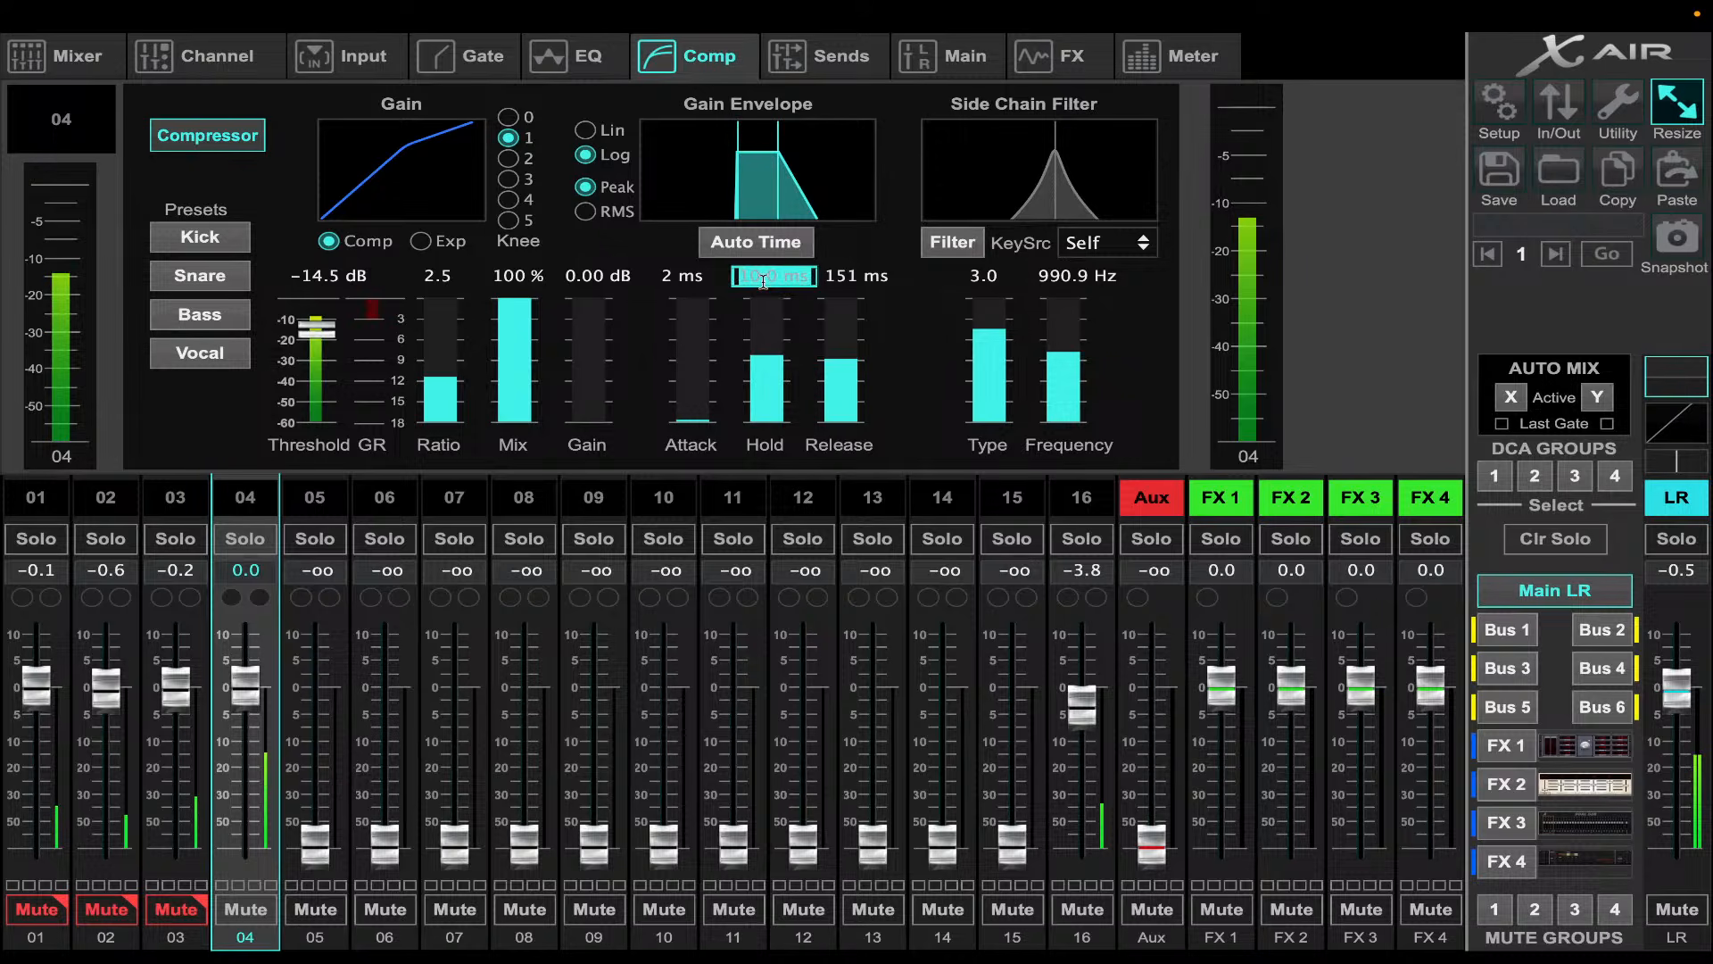
drag(781, 281, 822, 276)
text(3)
text(1.7)
key(Return)
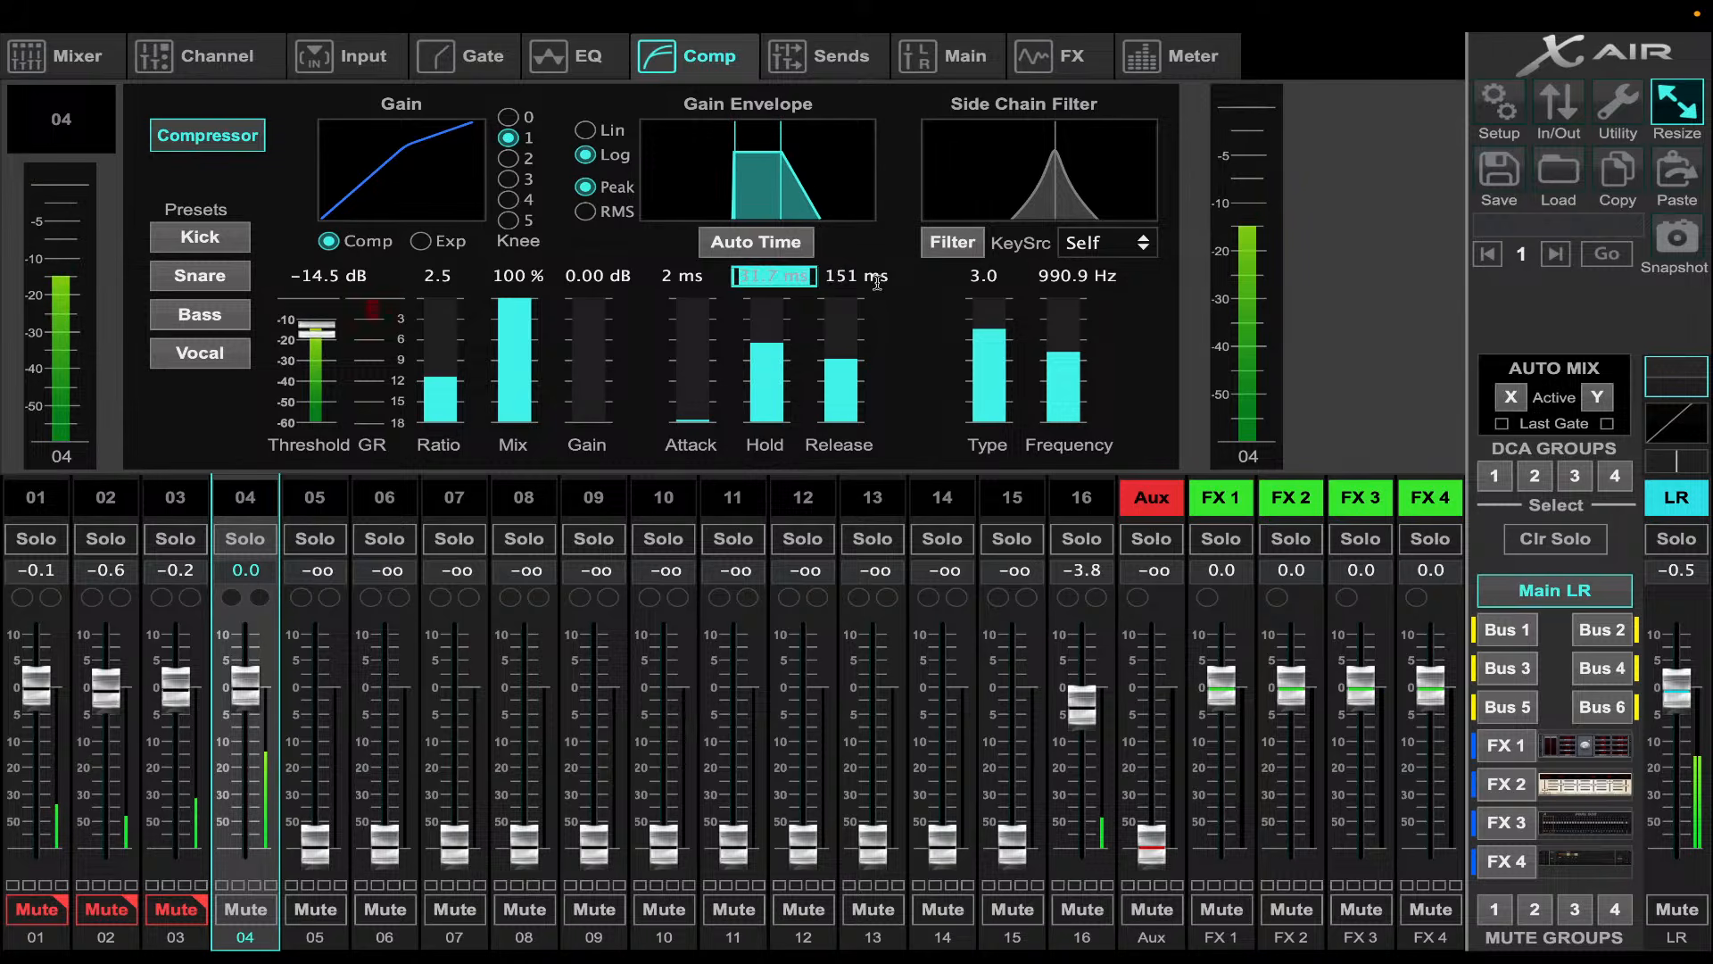
double_click(850, 279)
text(200)
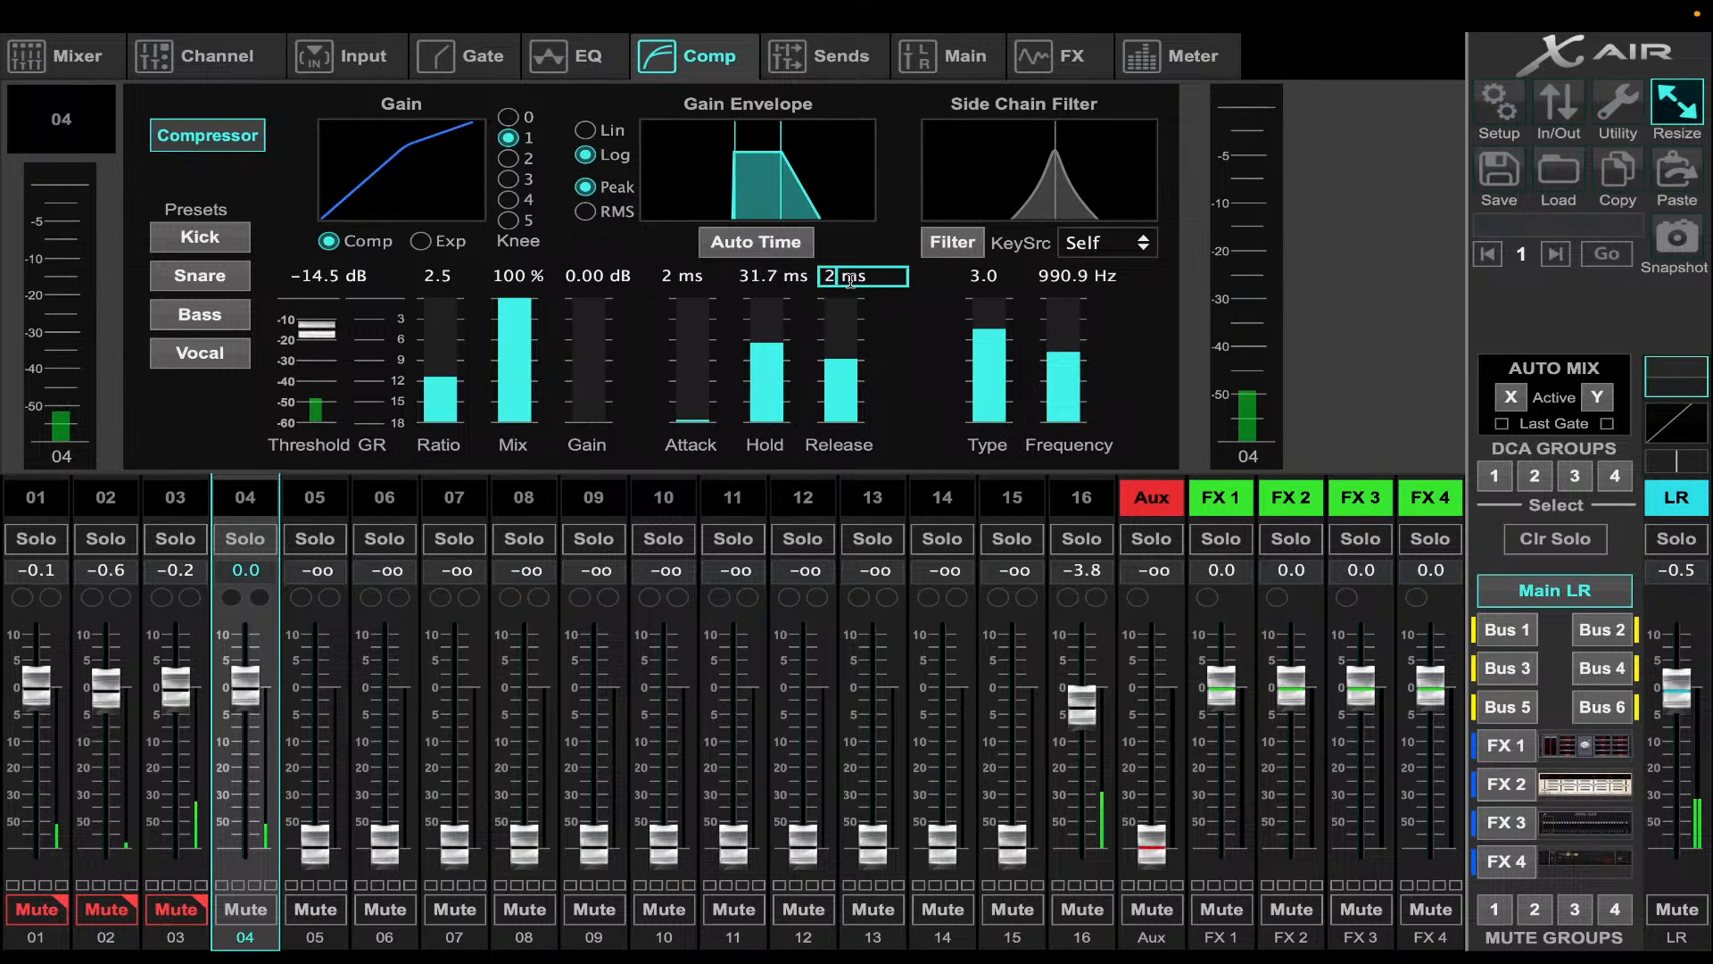
key(Return)
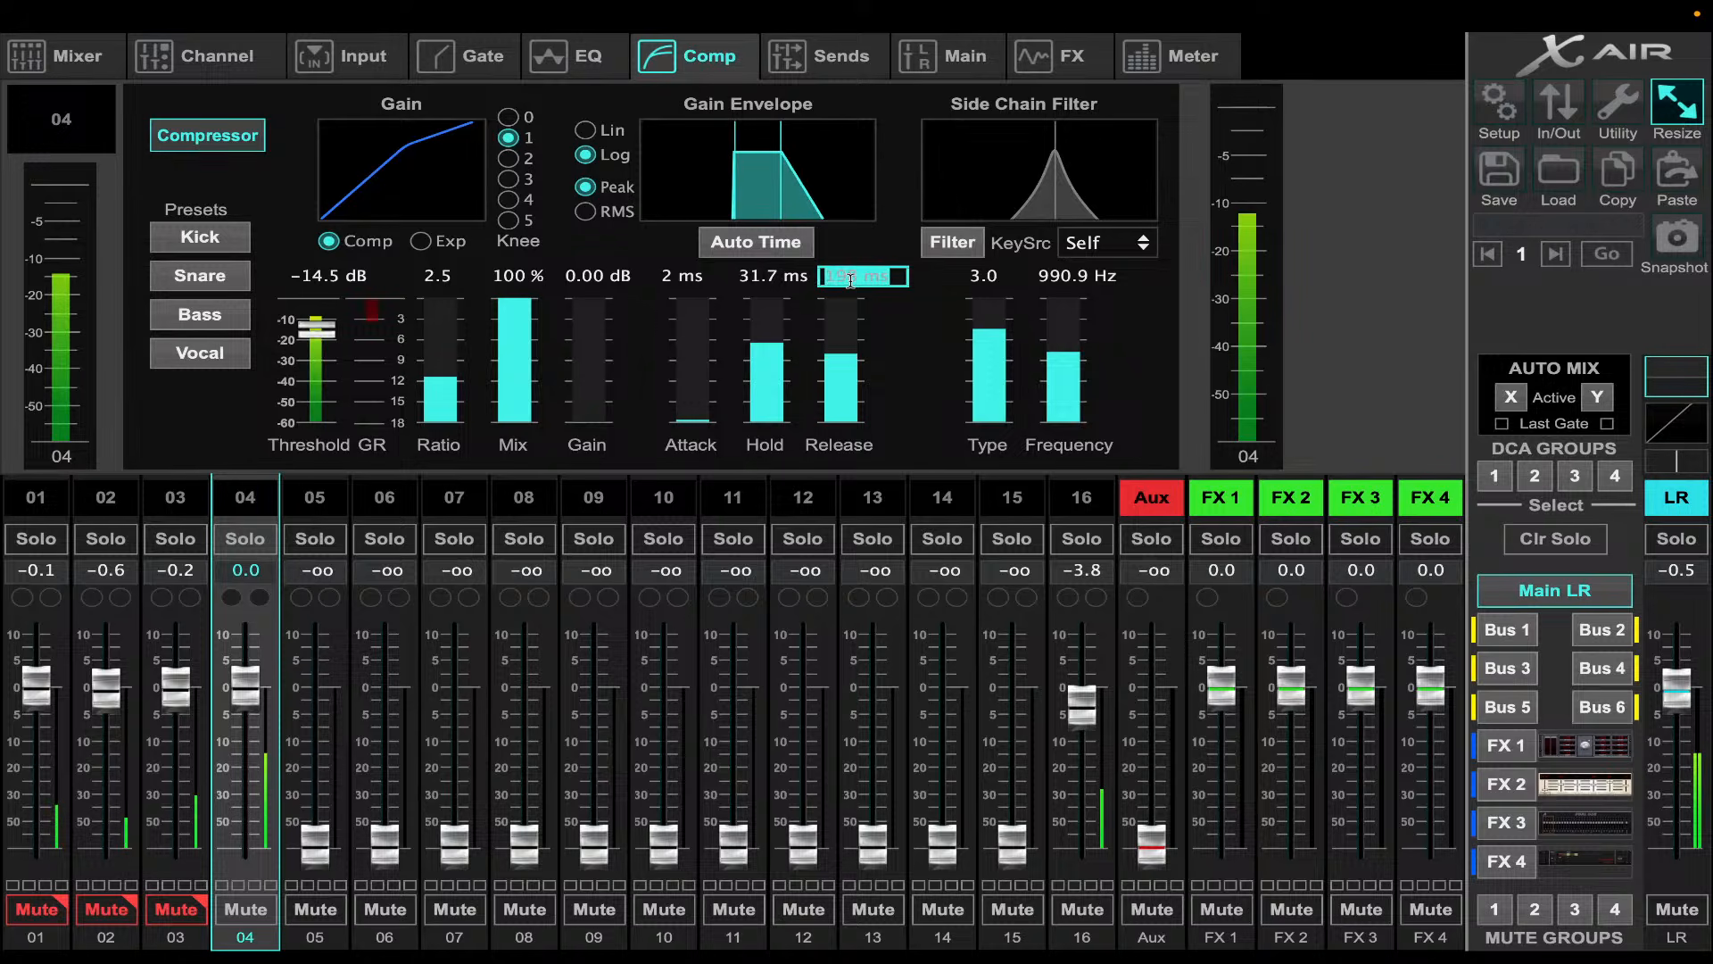
click(1081, 342)
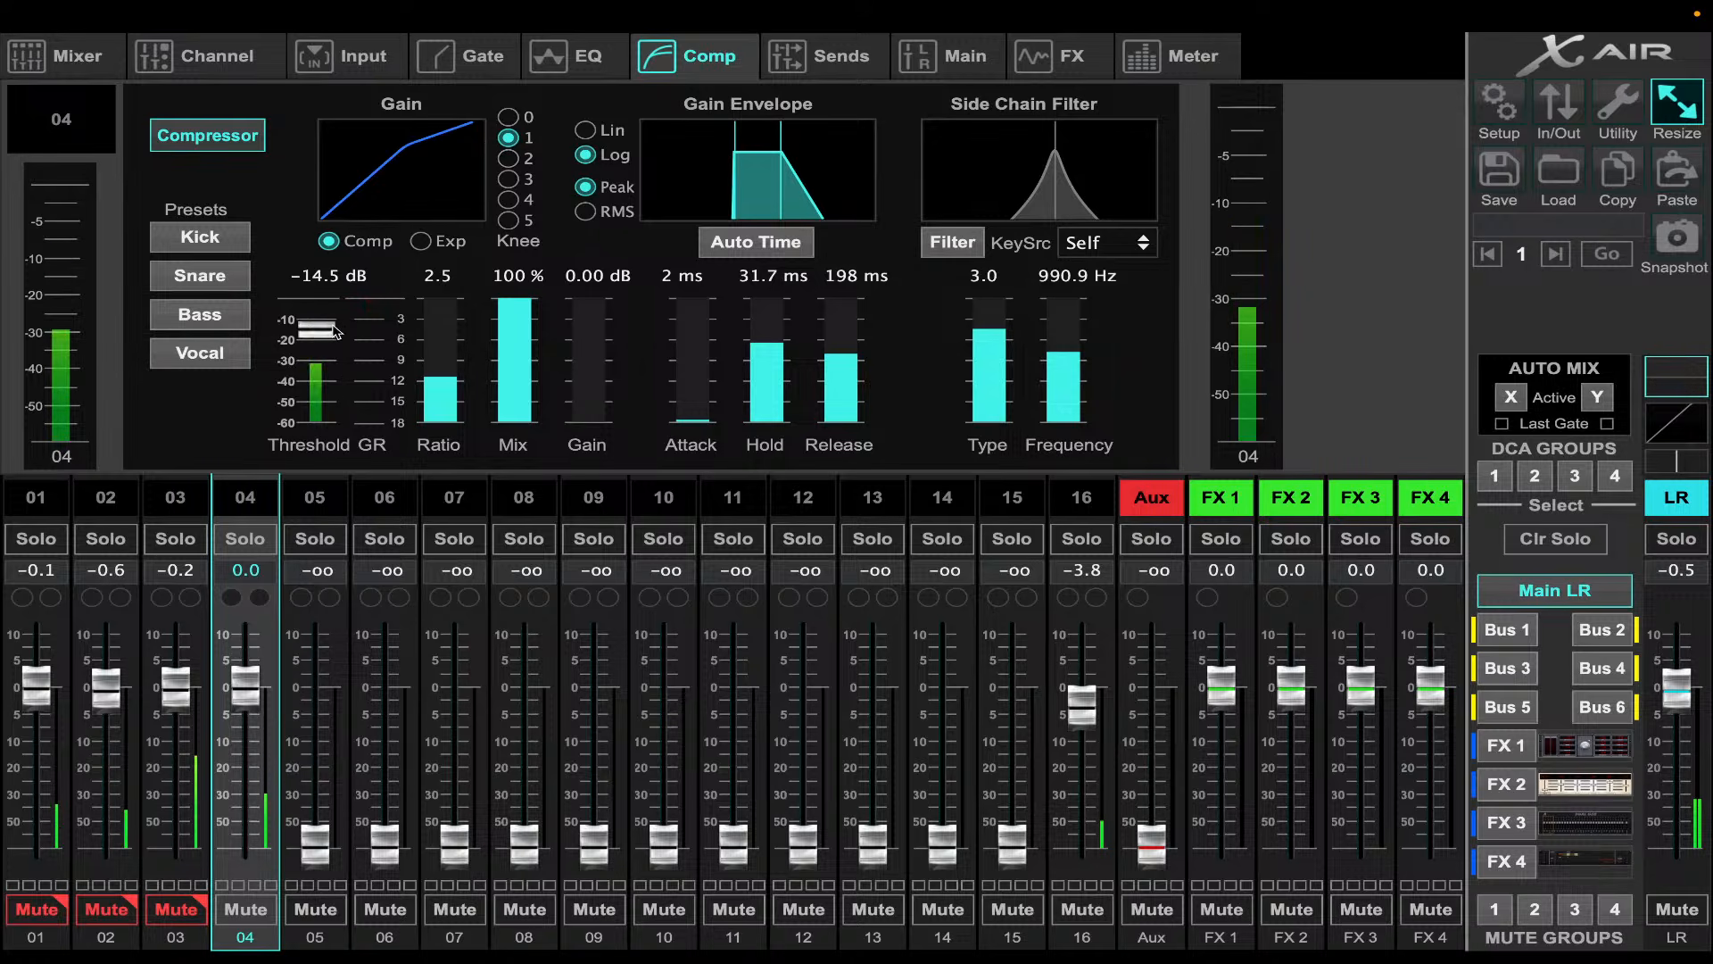
- Enable channel 04's noise gate with a threshold of -25 dB and an attack of 0 ms
click(483, 60)
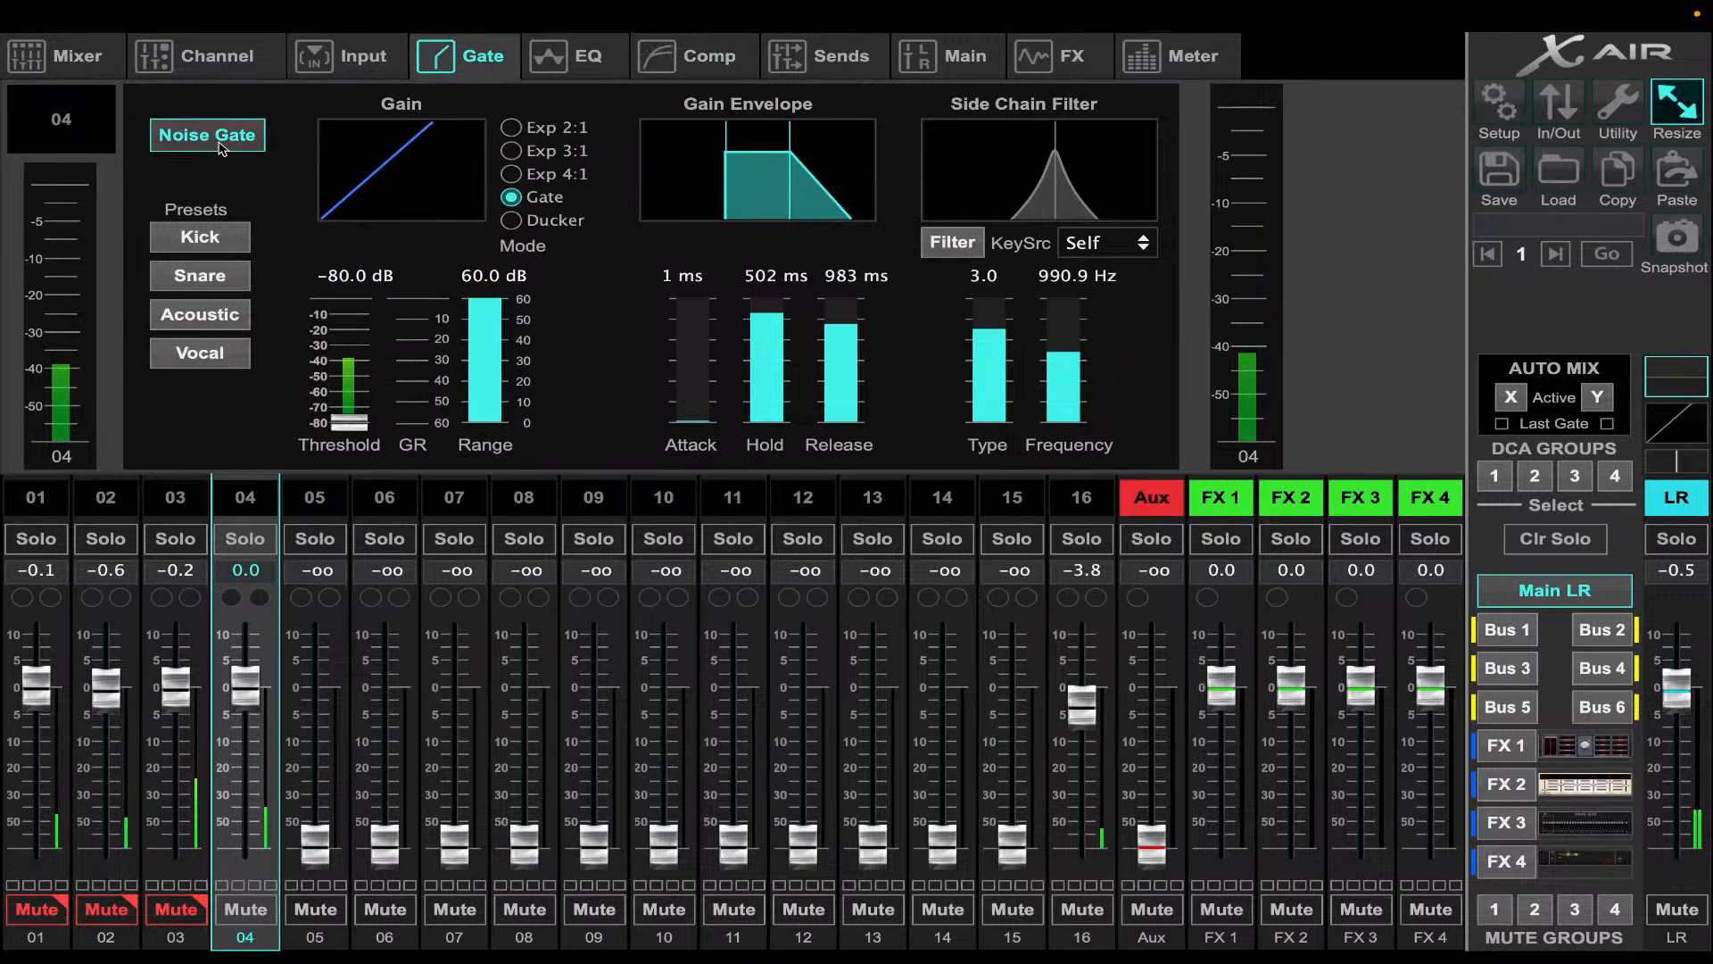
drag(348, 420, 390, 211)
drag(692, 416, 694, 432)
- Set channel 04's gate hold to 200 ms and its release to 198 ms
double_click(770, 275)
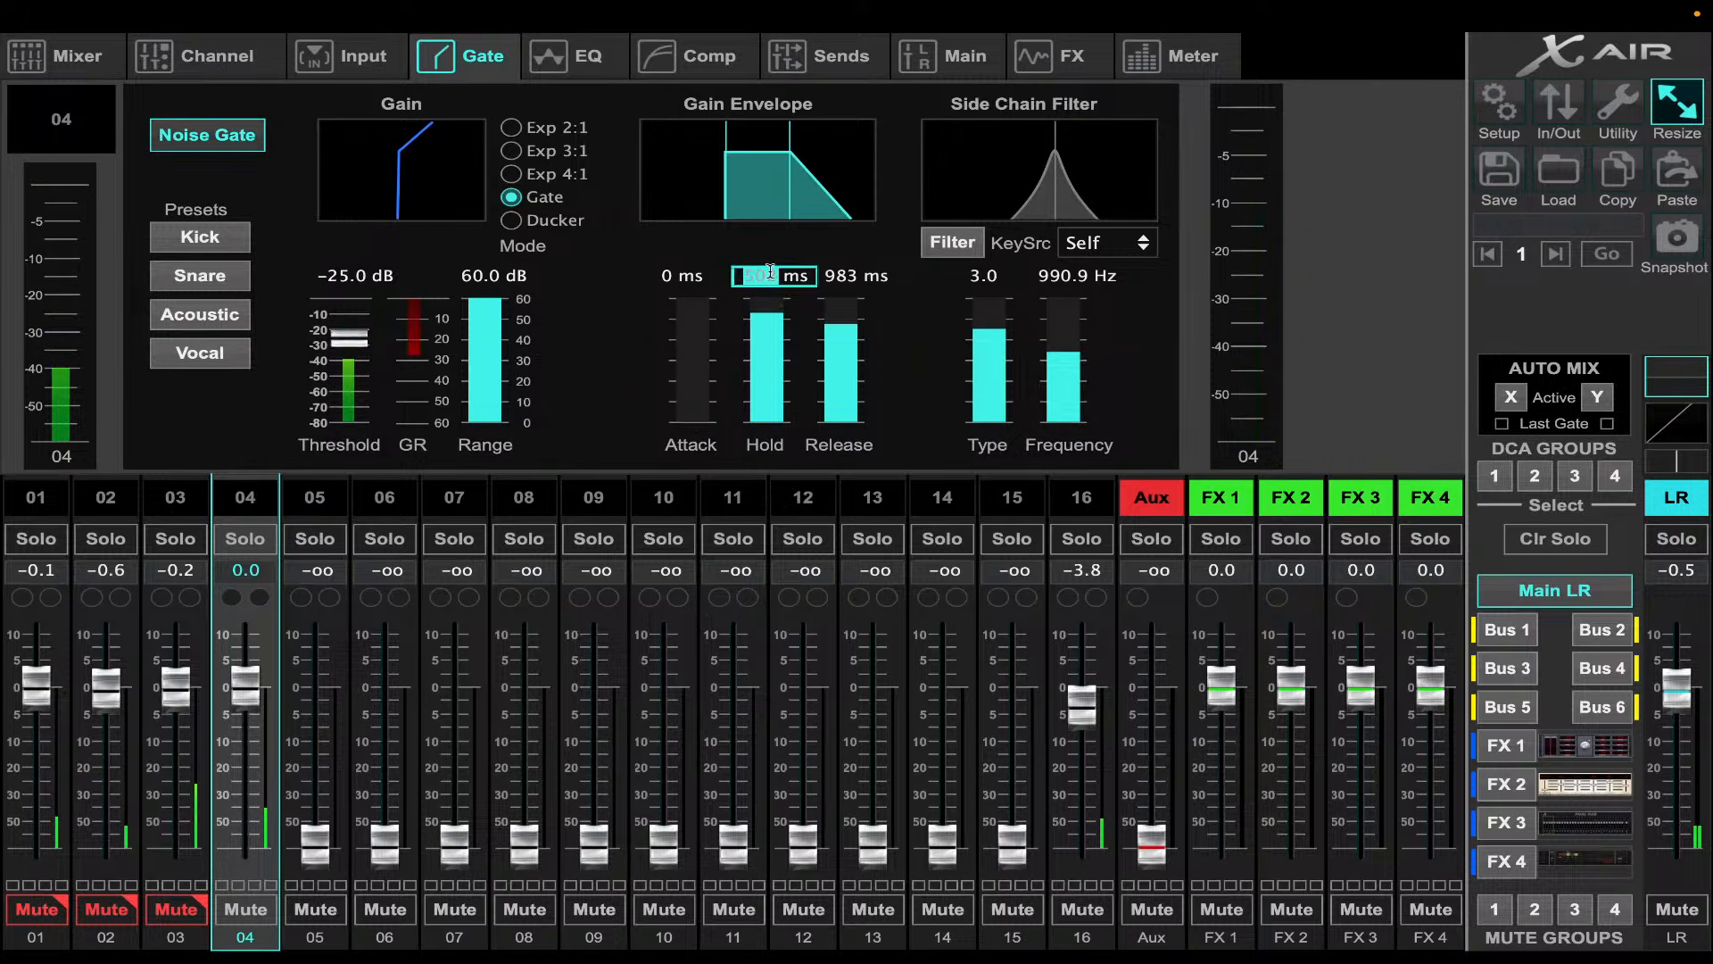
text(200)
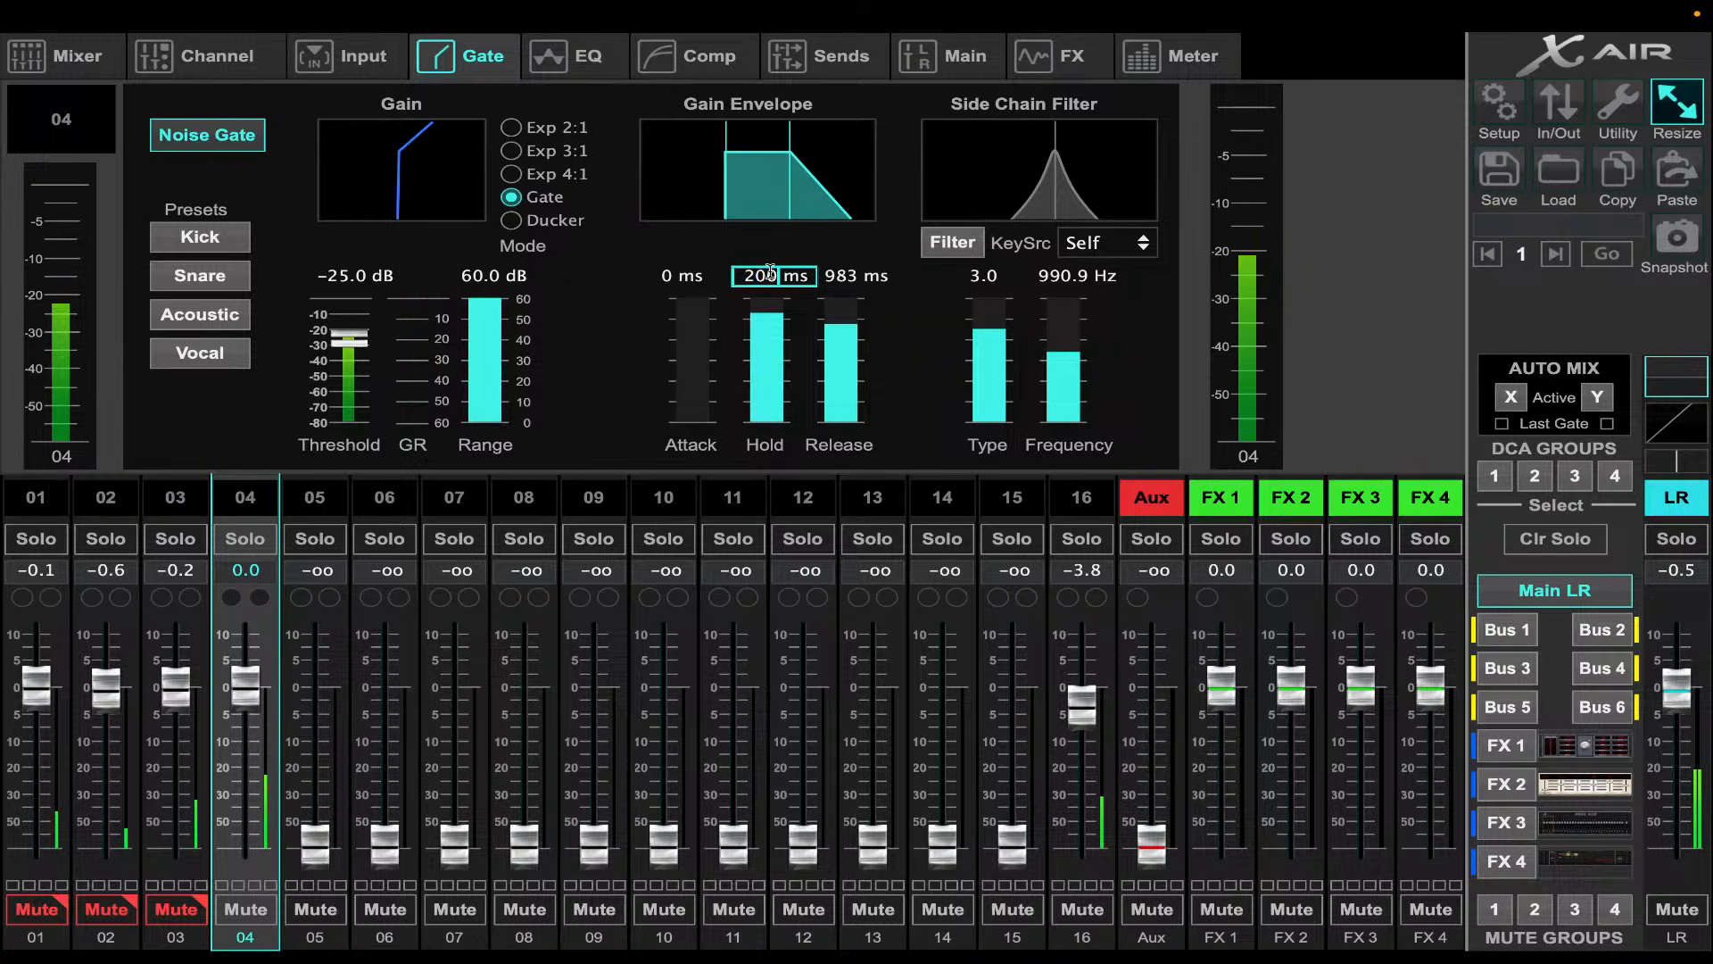
double_click(770, 273)
double_click(832, 281)
key(Return)
double_click(763, 277)
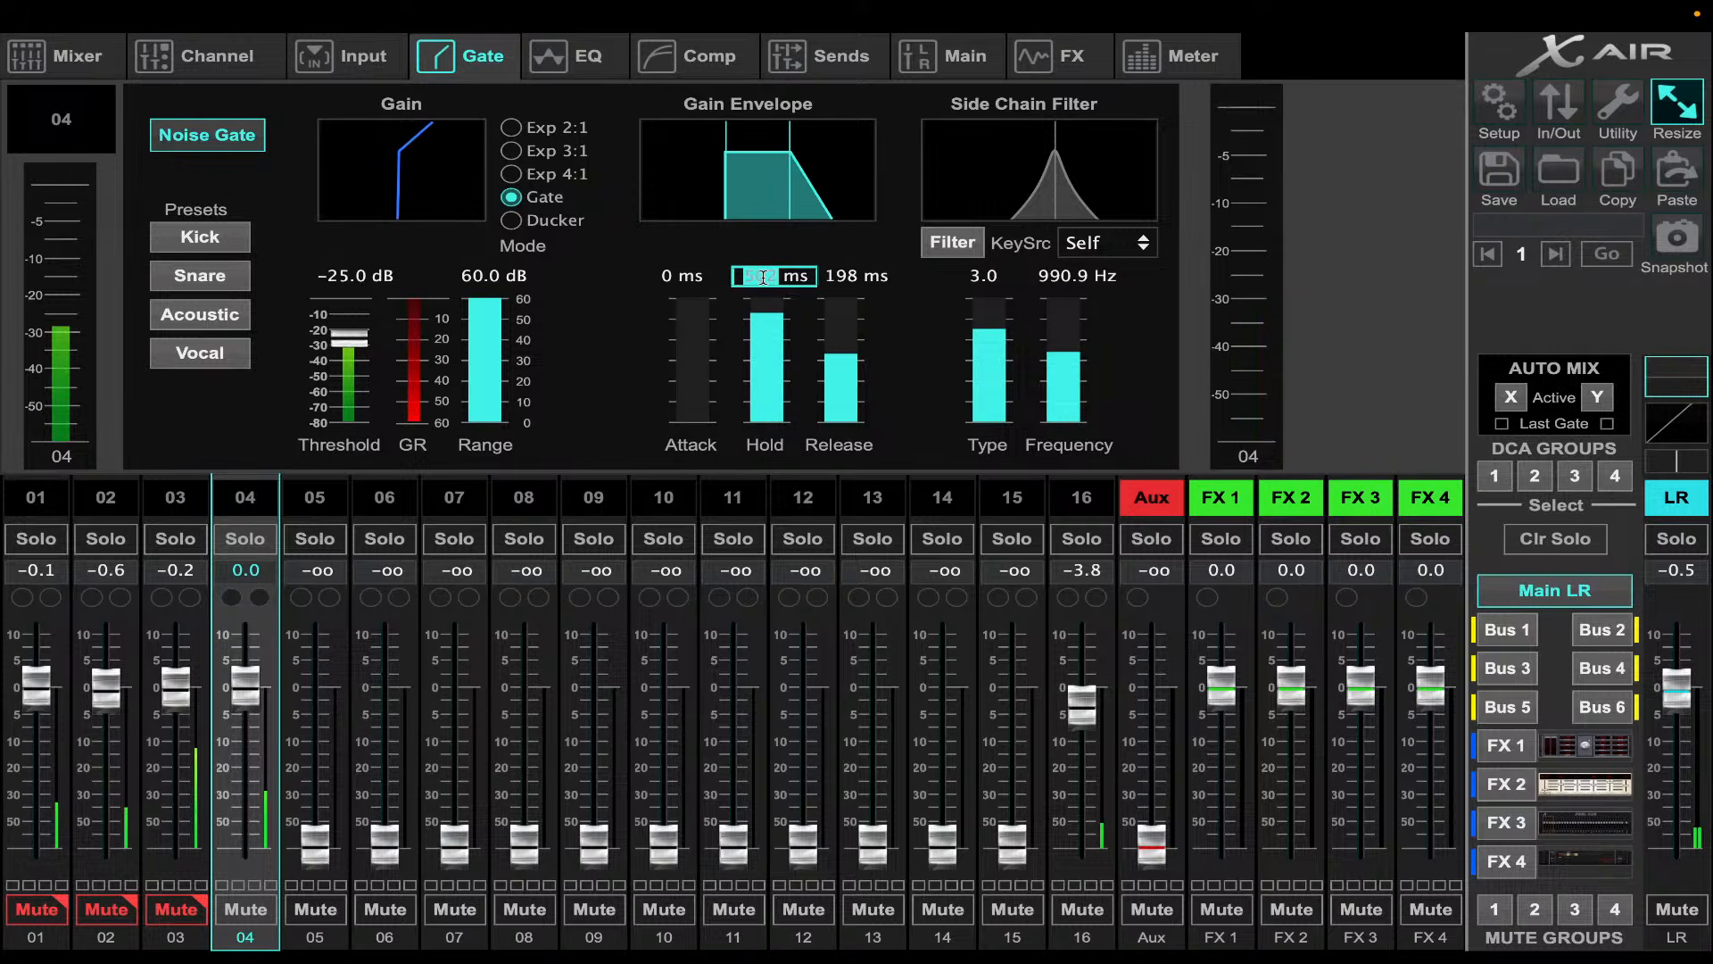
text(200 ms)
key(Return)
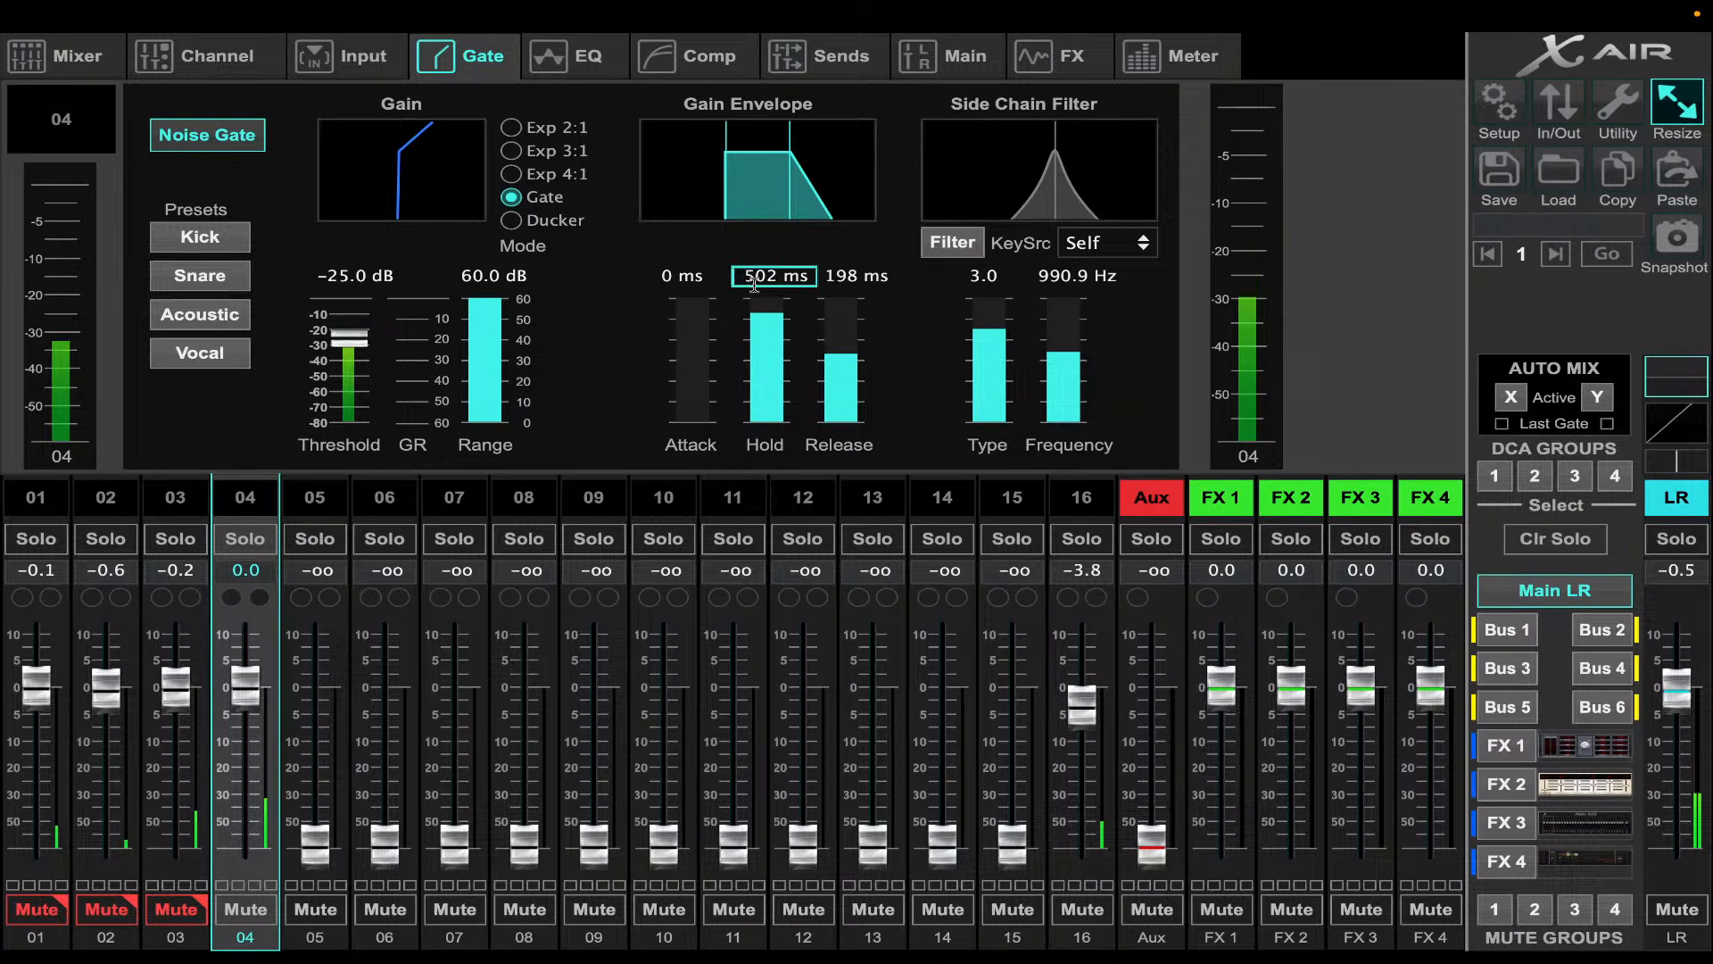
mouse_move(768, 355)
mouse_down()
mouse_move(774, 397)
mouse_move(768, 339)
mouse_up()
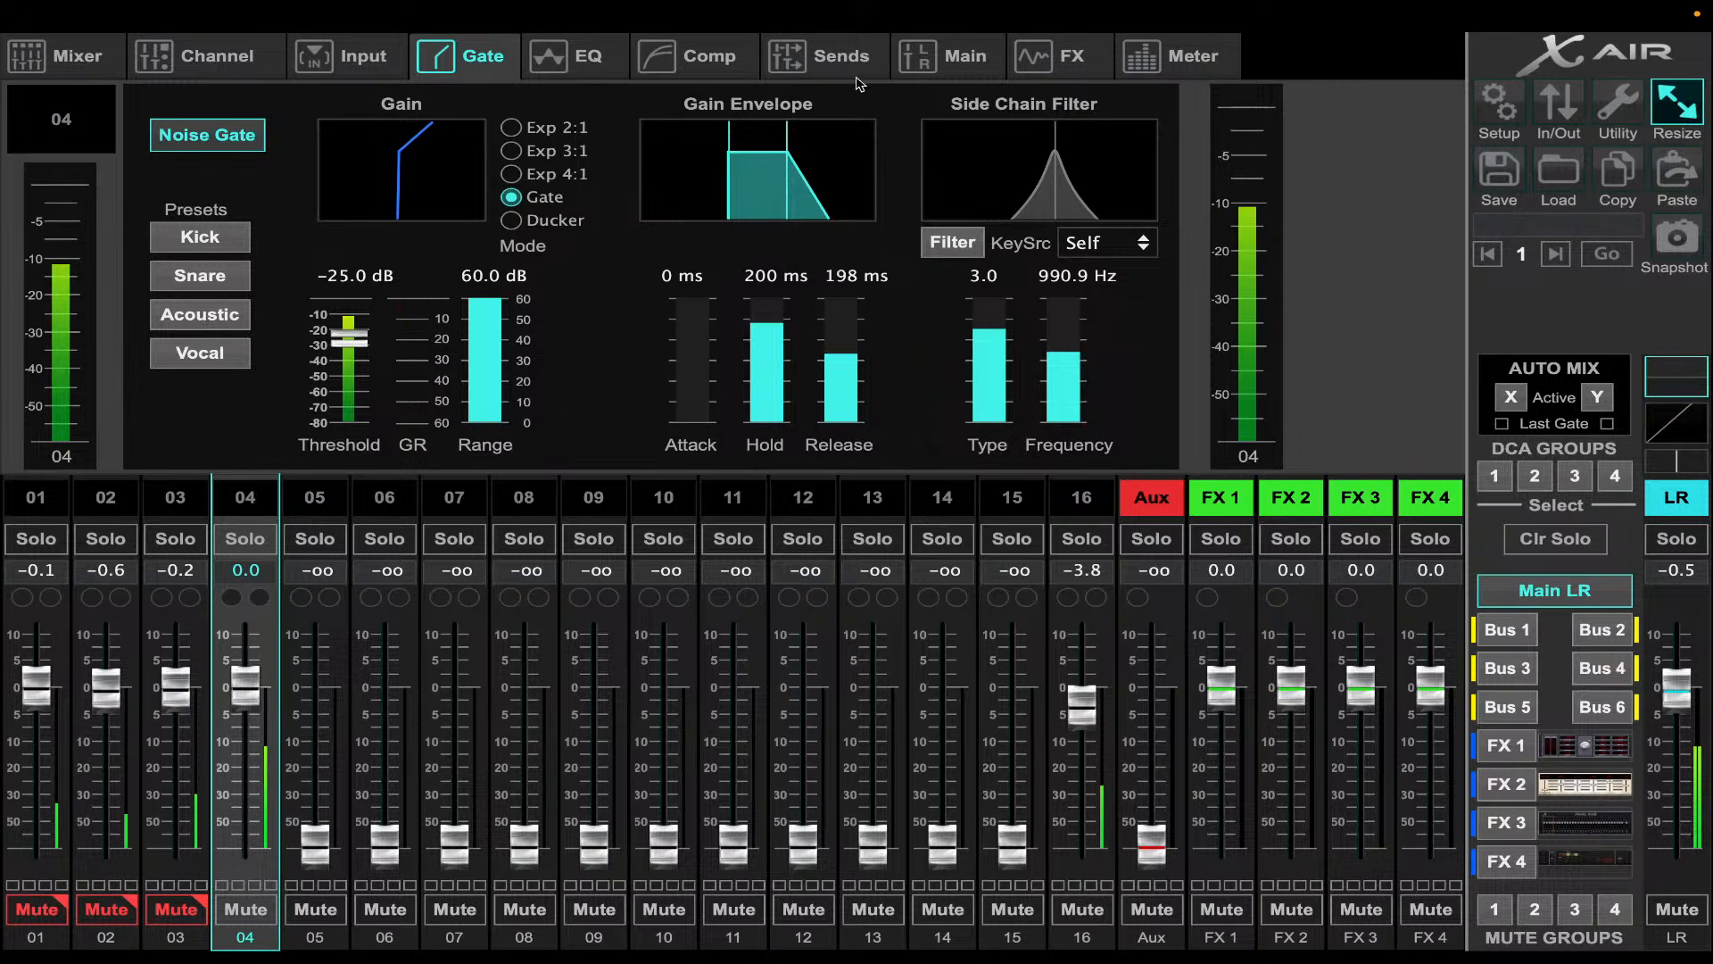
- Enable the side chain filter on channel 04's gate at 120.5 Hz and lower the gate threshold to -34.5 dB
click(571, 55)
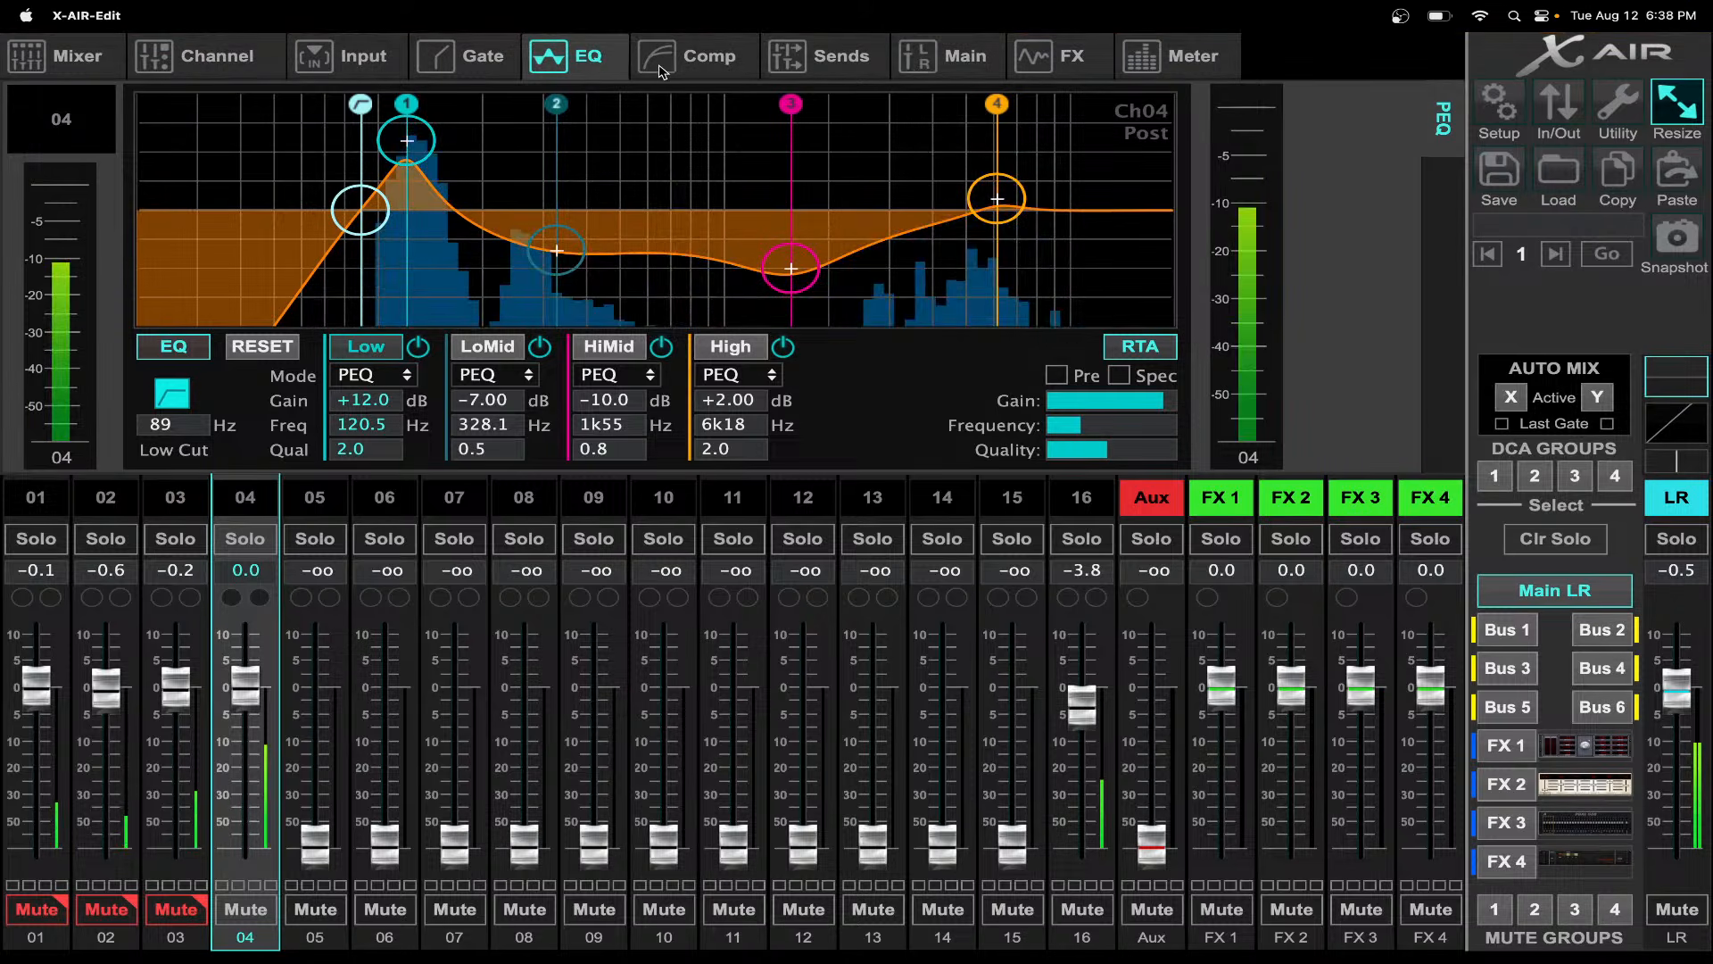
click(479, 57)
mouse_move(1055, 357)
drag(1056, 356, 1047, 460)
click(978, 256)
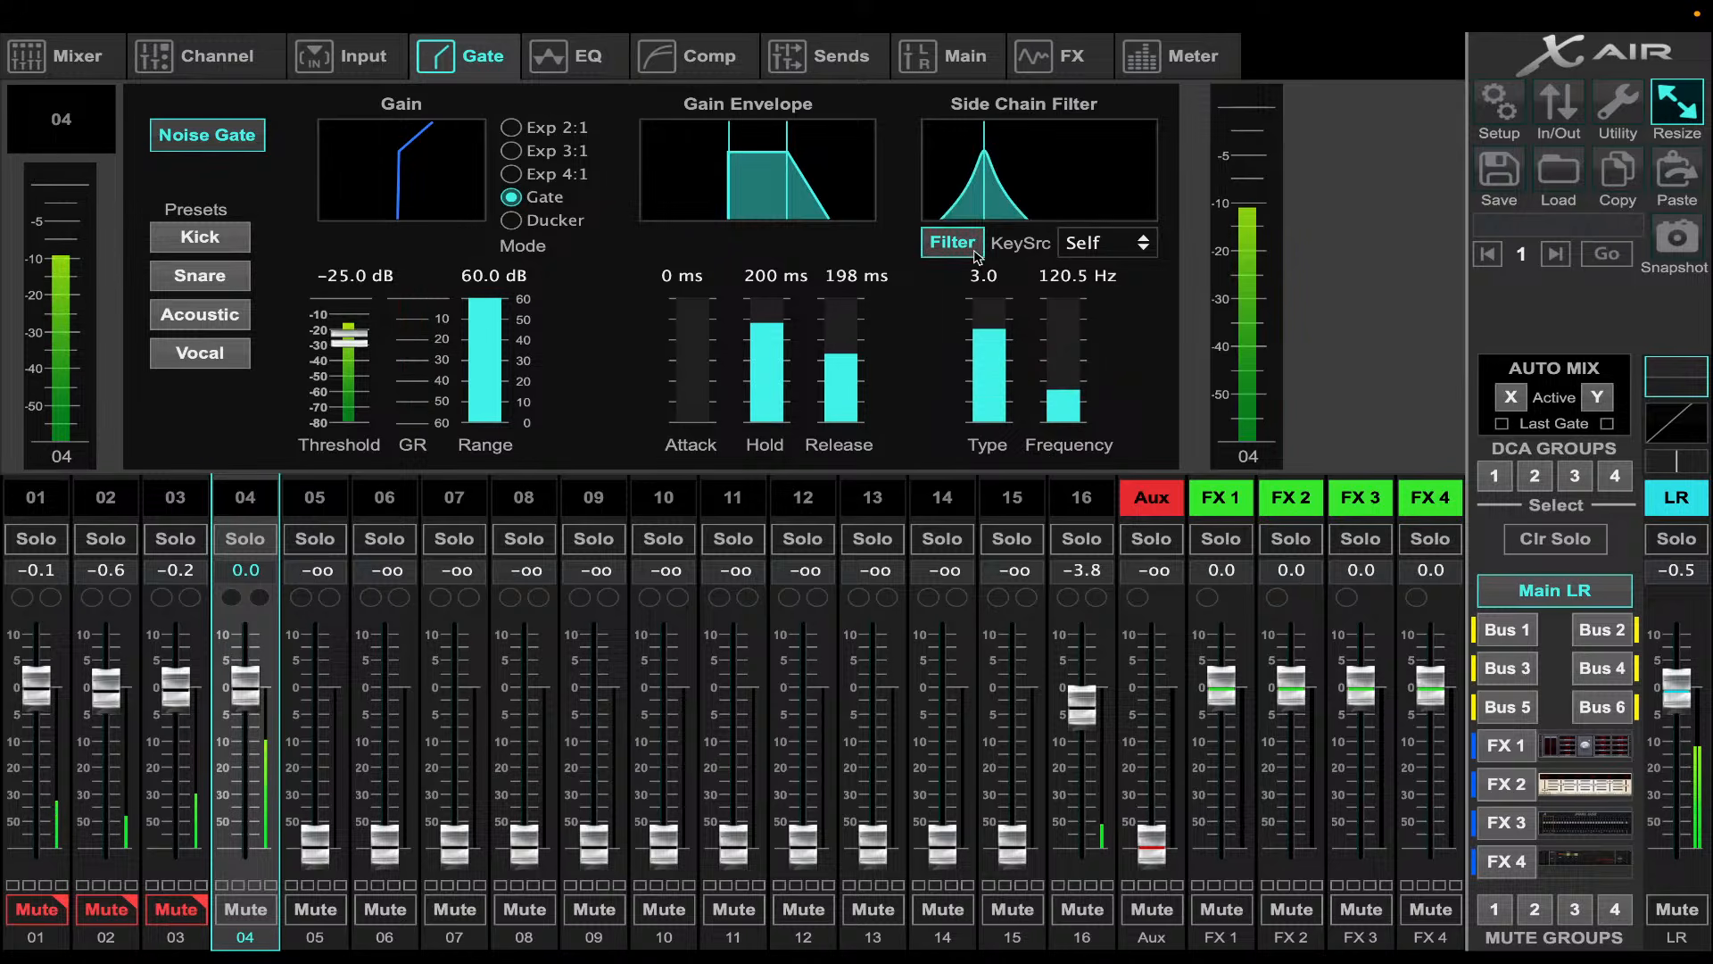
click(699, 320)
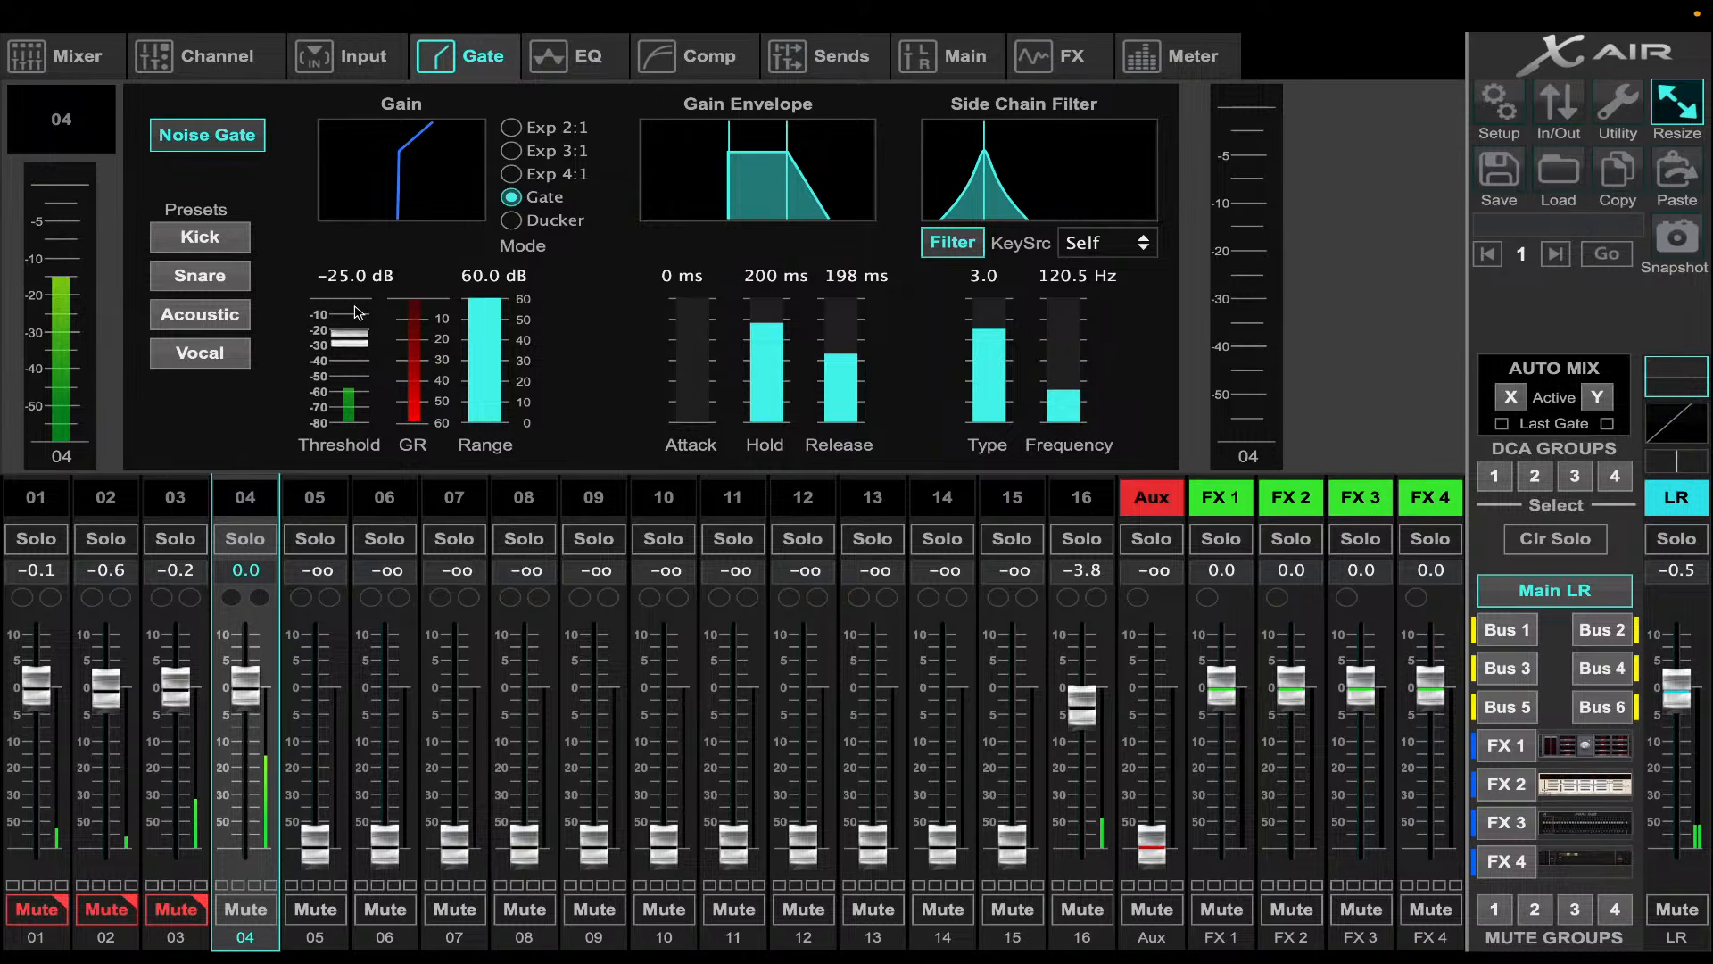
drag(356, 345, 362, 379)
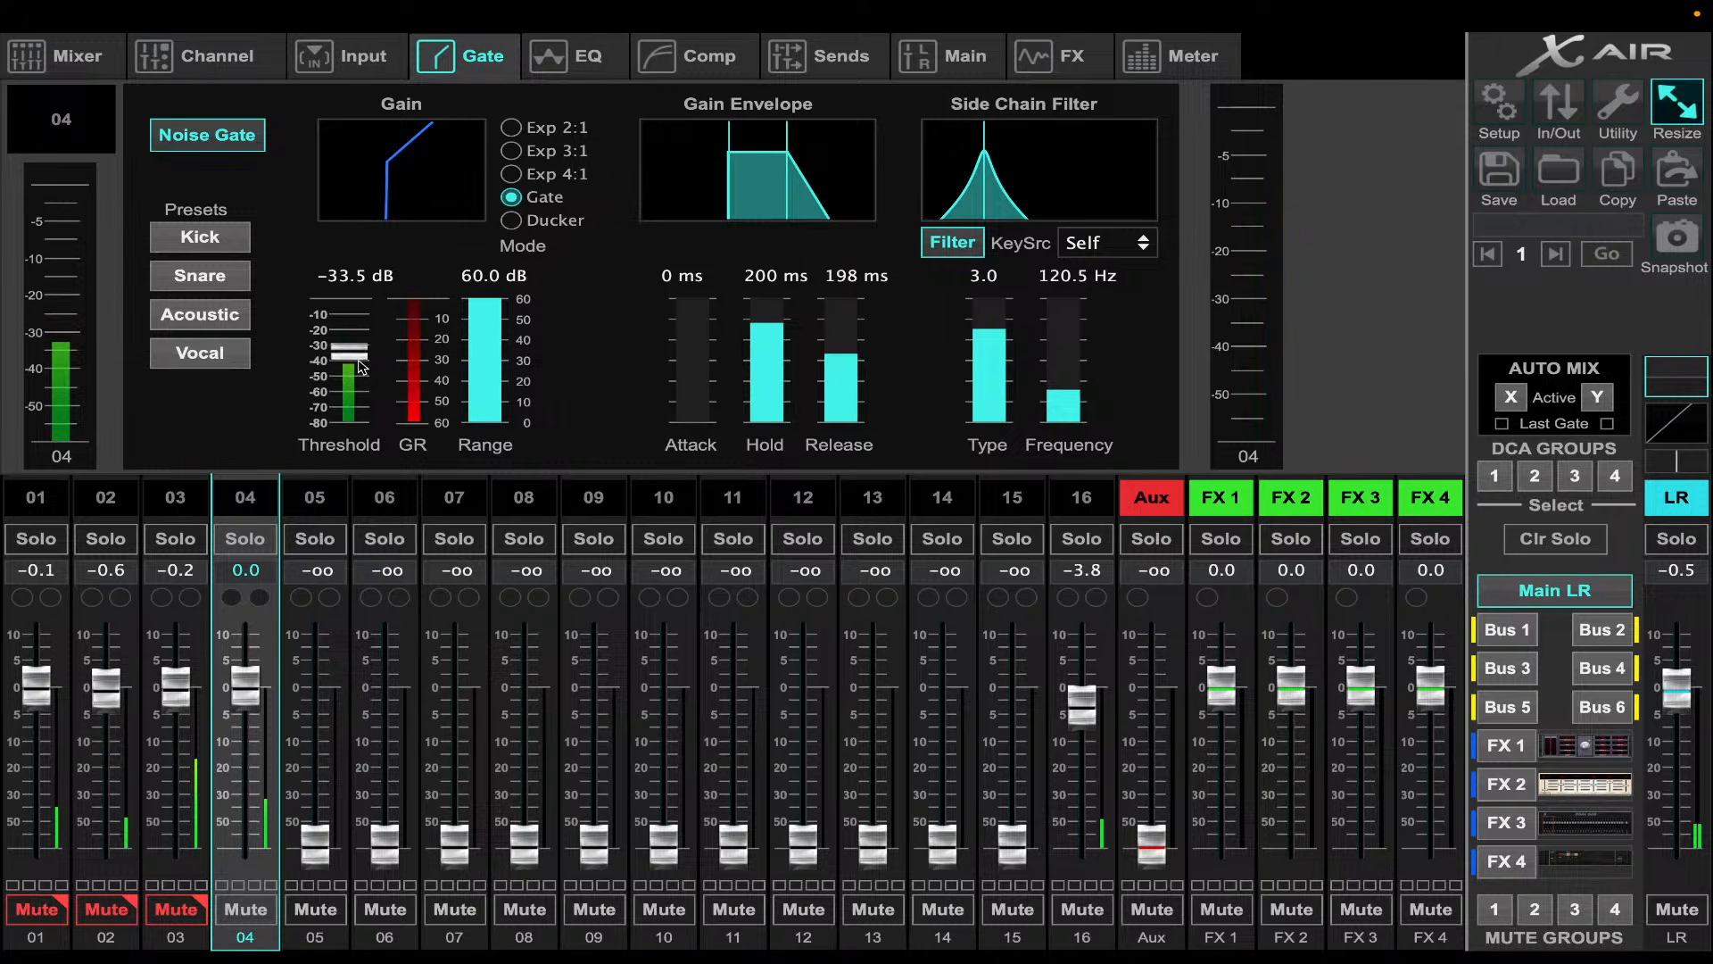
- Unmute channel 03 and select channel 05 for processing
click(187, 916)
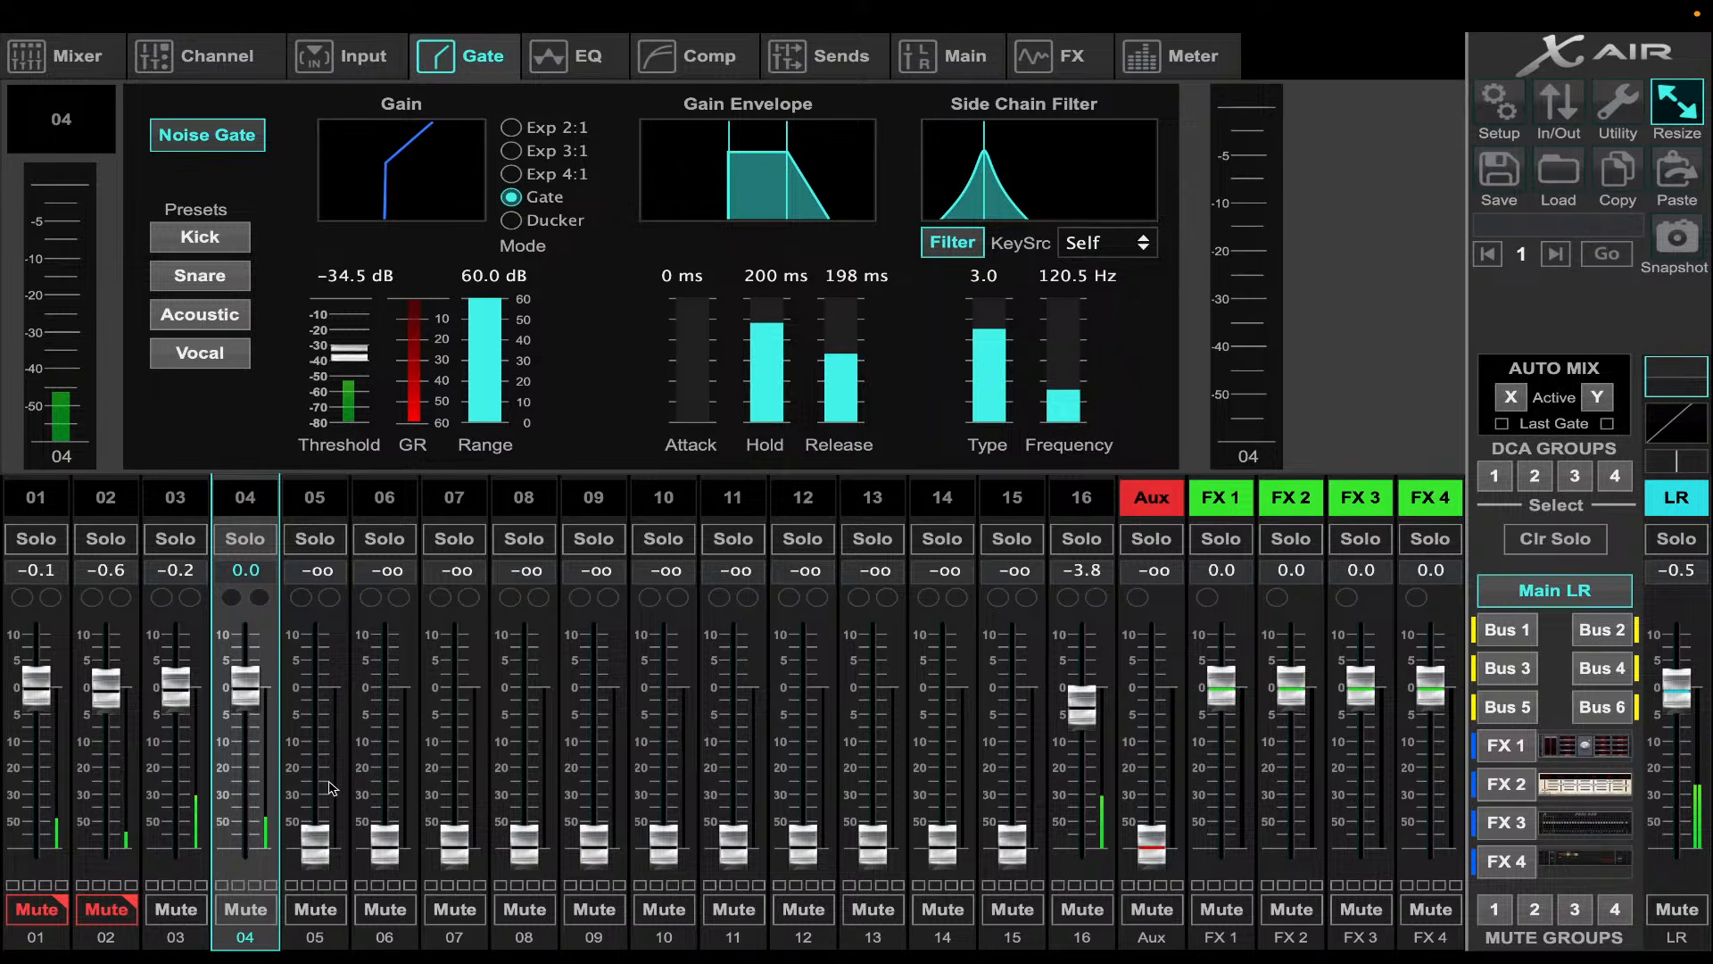
click(343, 491)
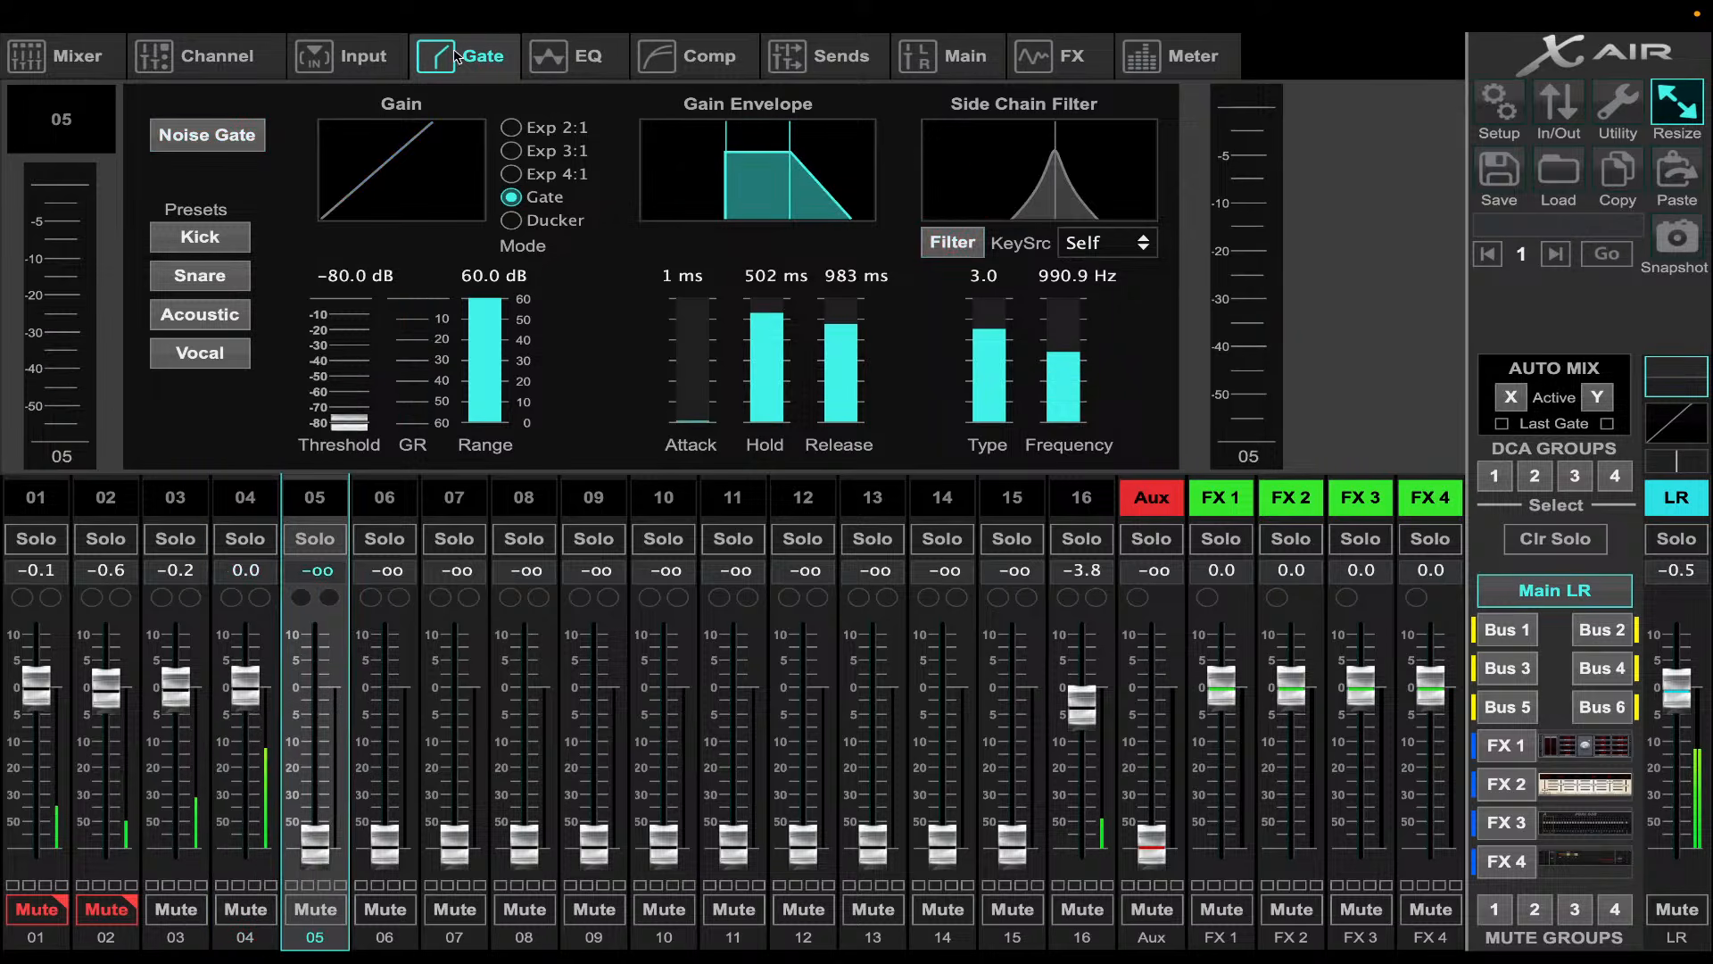
- Switch channel 05's source to its USB return
click(370, 62)
click(533, 163)
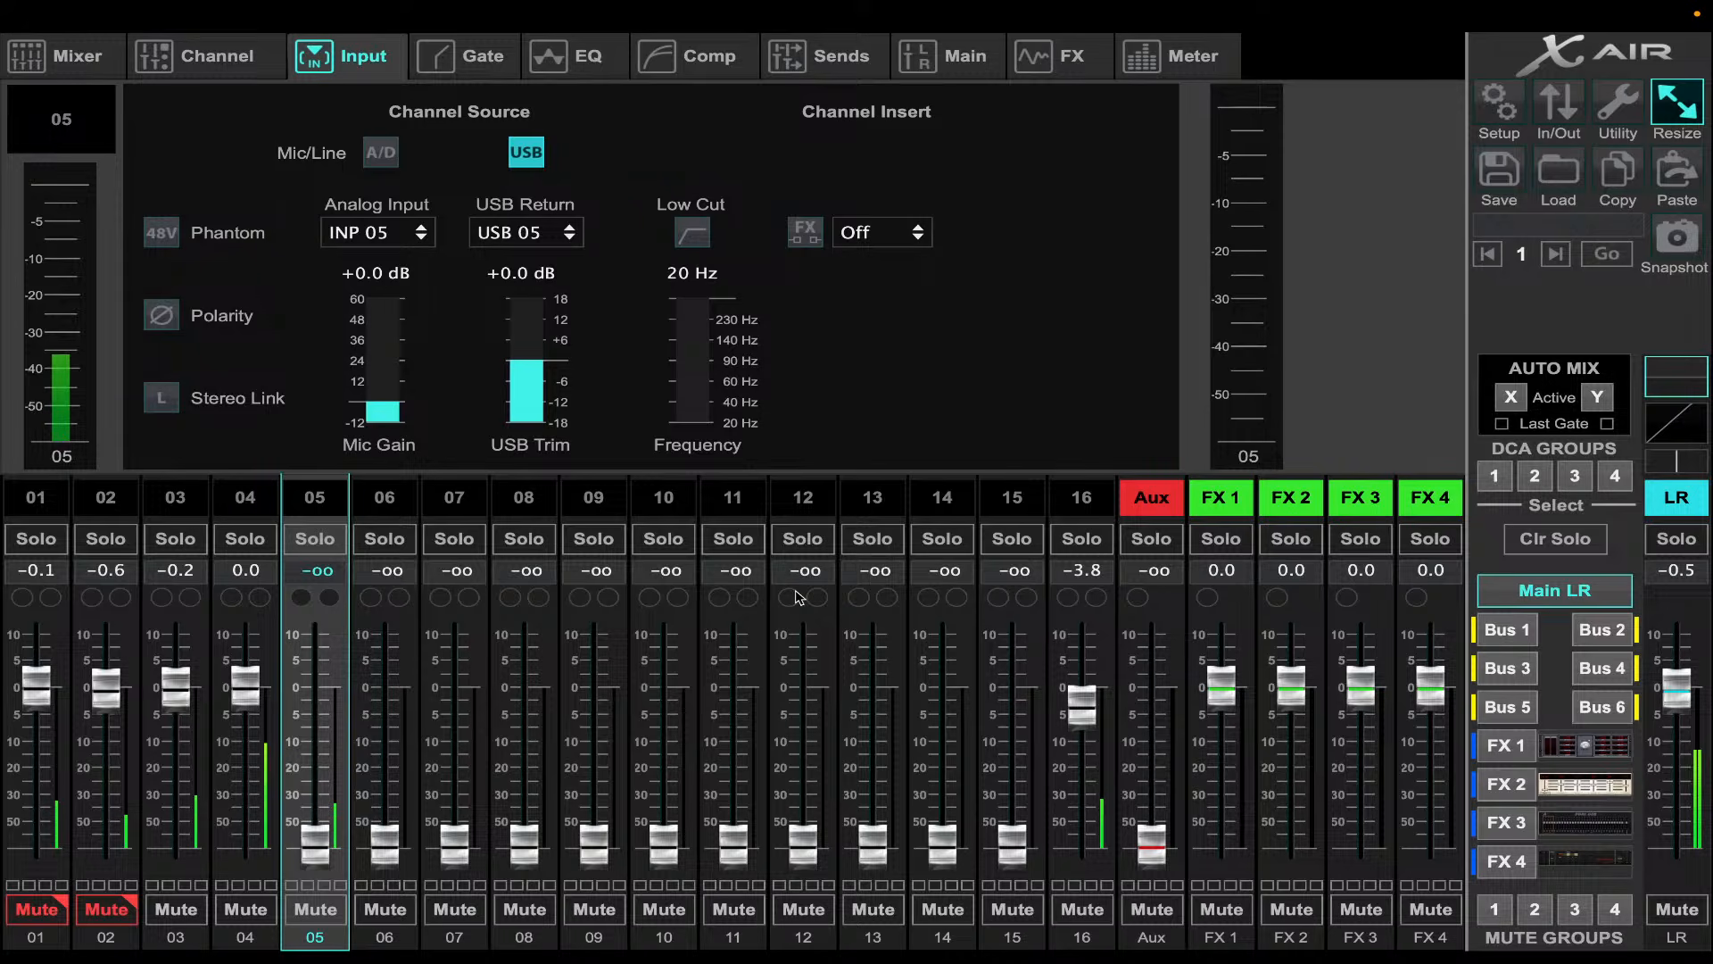
- Switch to Cubase and move the playback loop to about bars 17 to 19, over the Audio 05 hits
mouse_move(1070, 928)
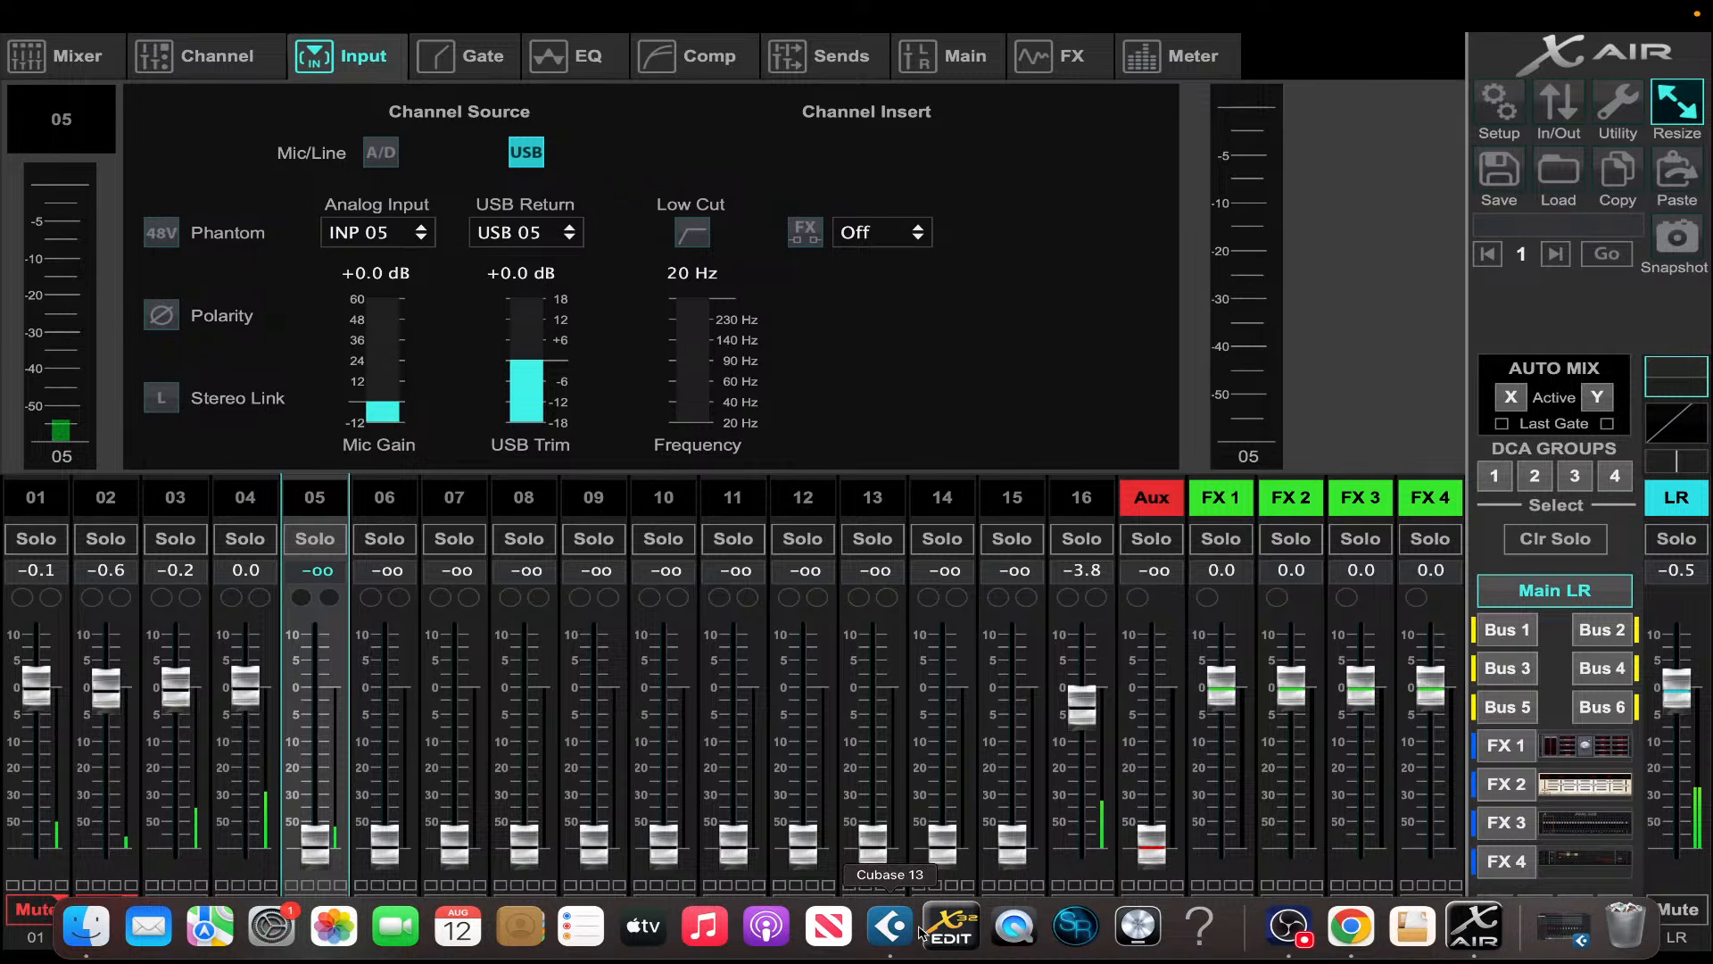
click(893, 928)
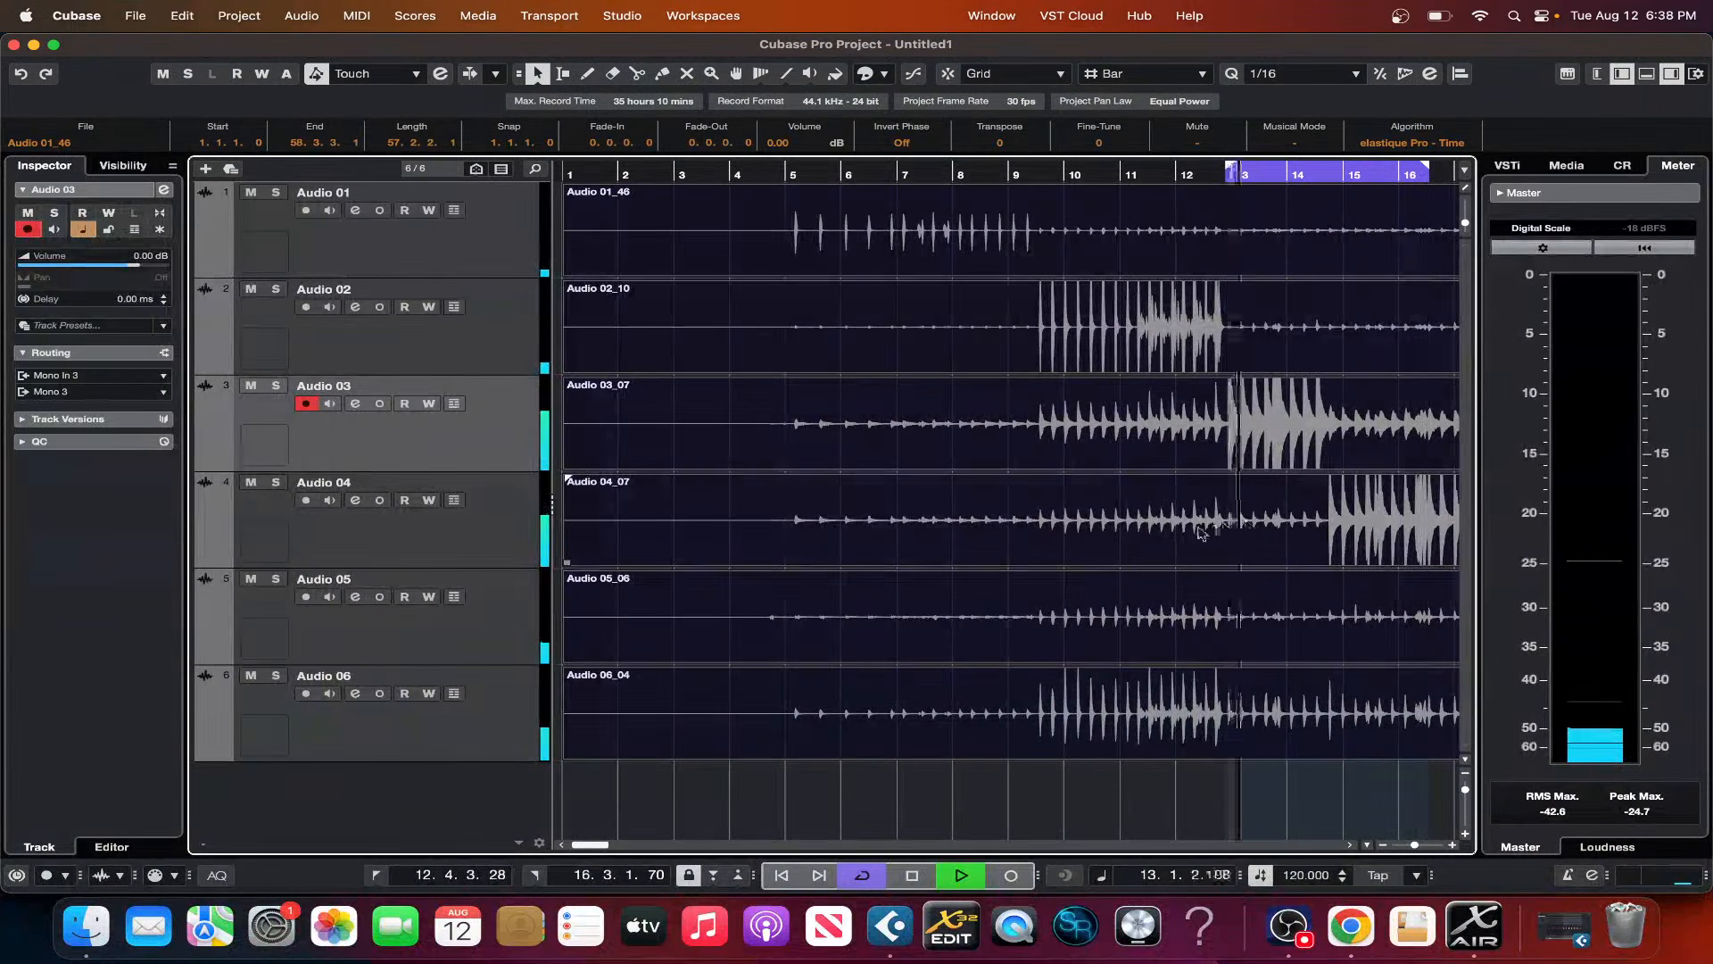
scroll(1085, 685, right, 8)
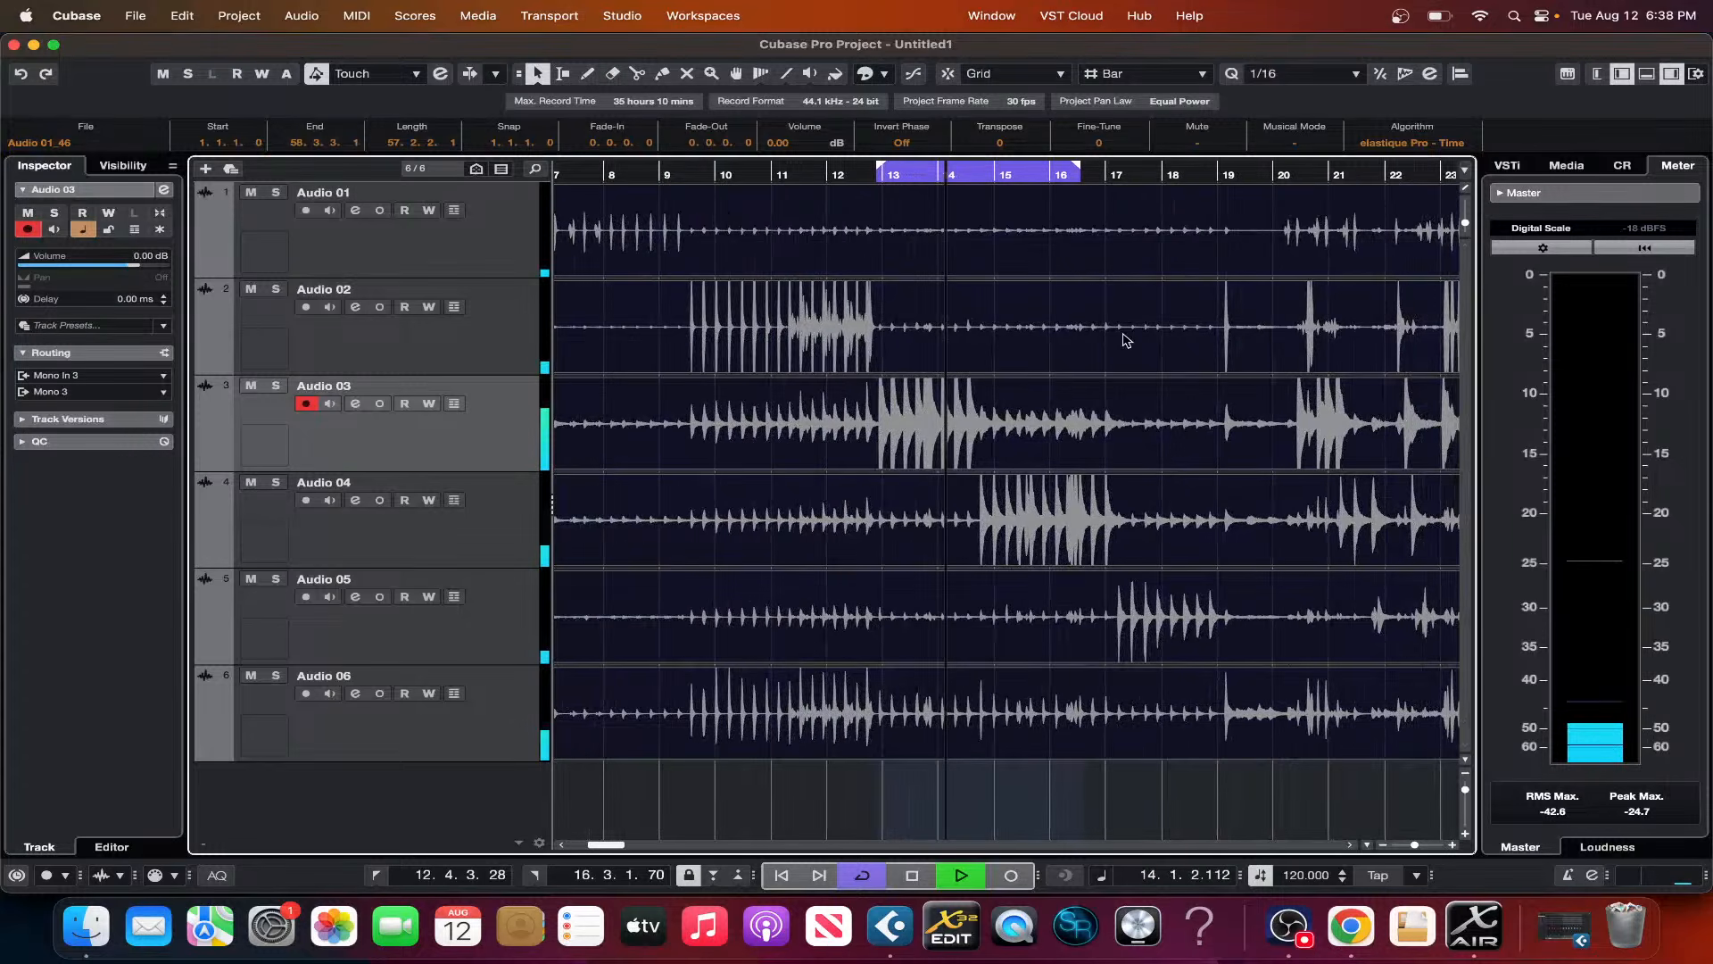
drag(1083, 167, 1232, 175)
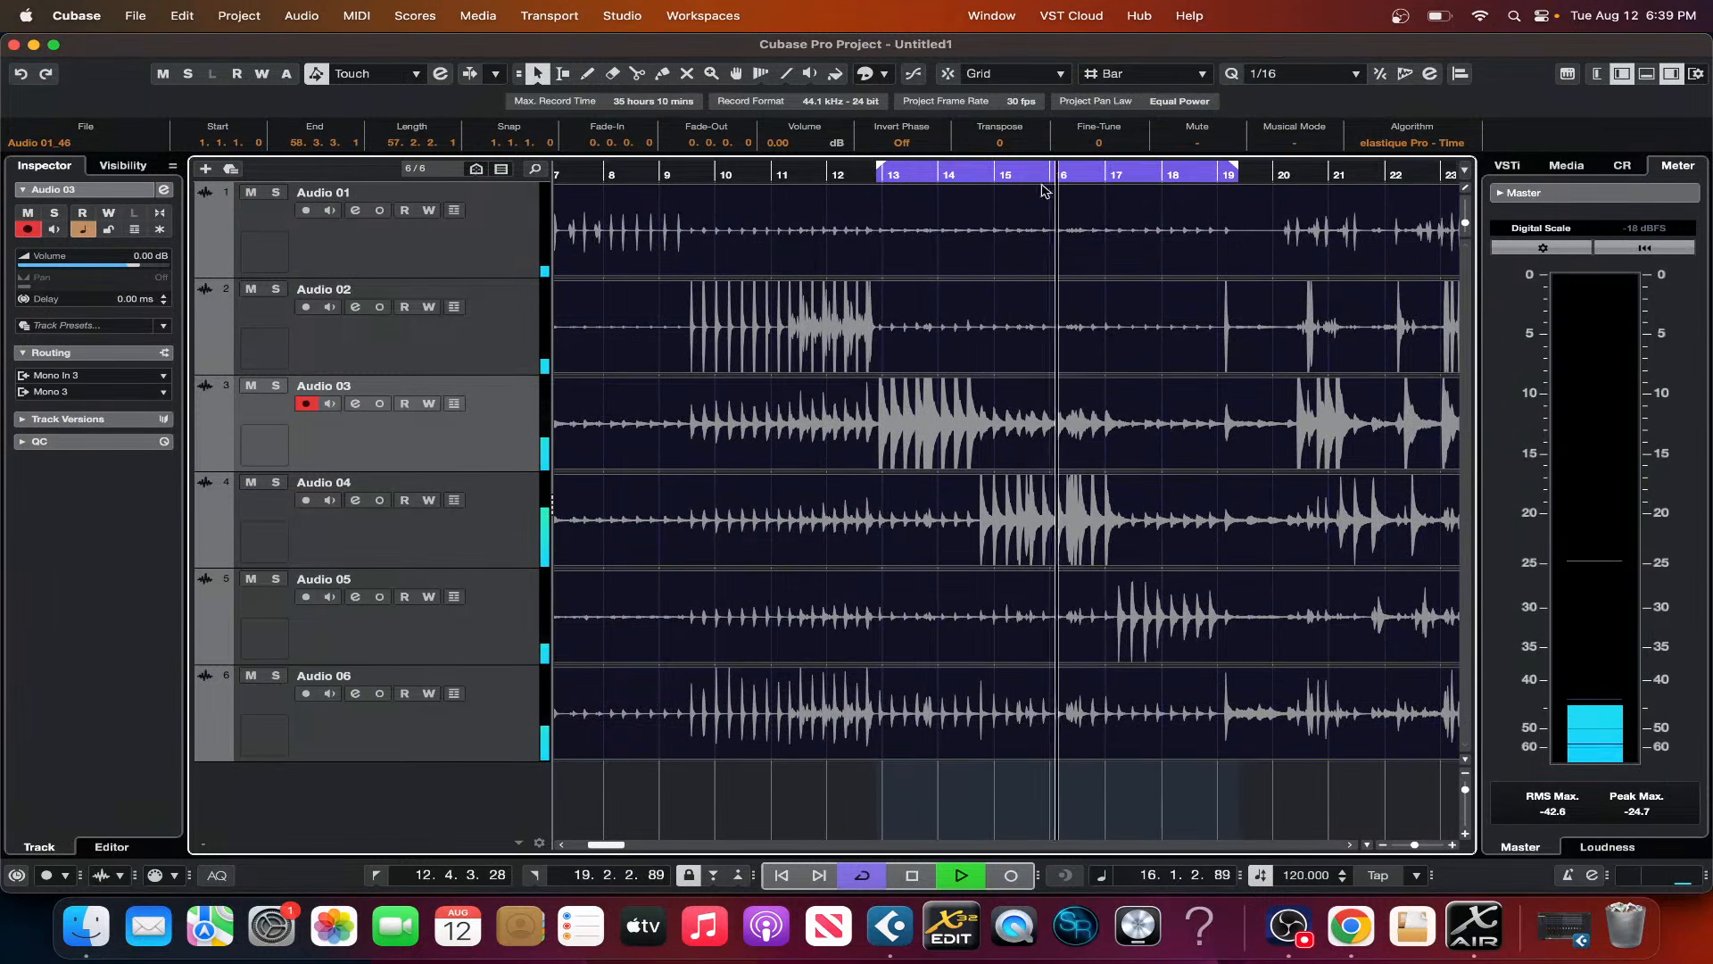
drag(879, 167, 1113, 237)
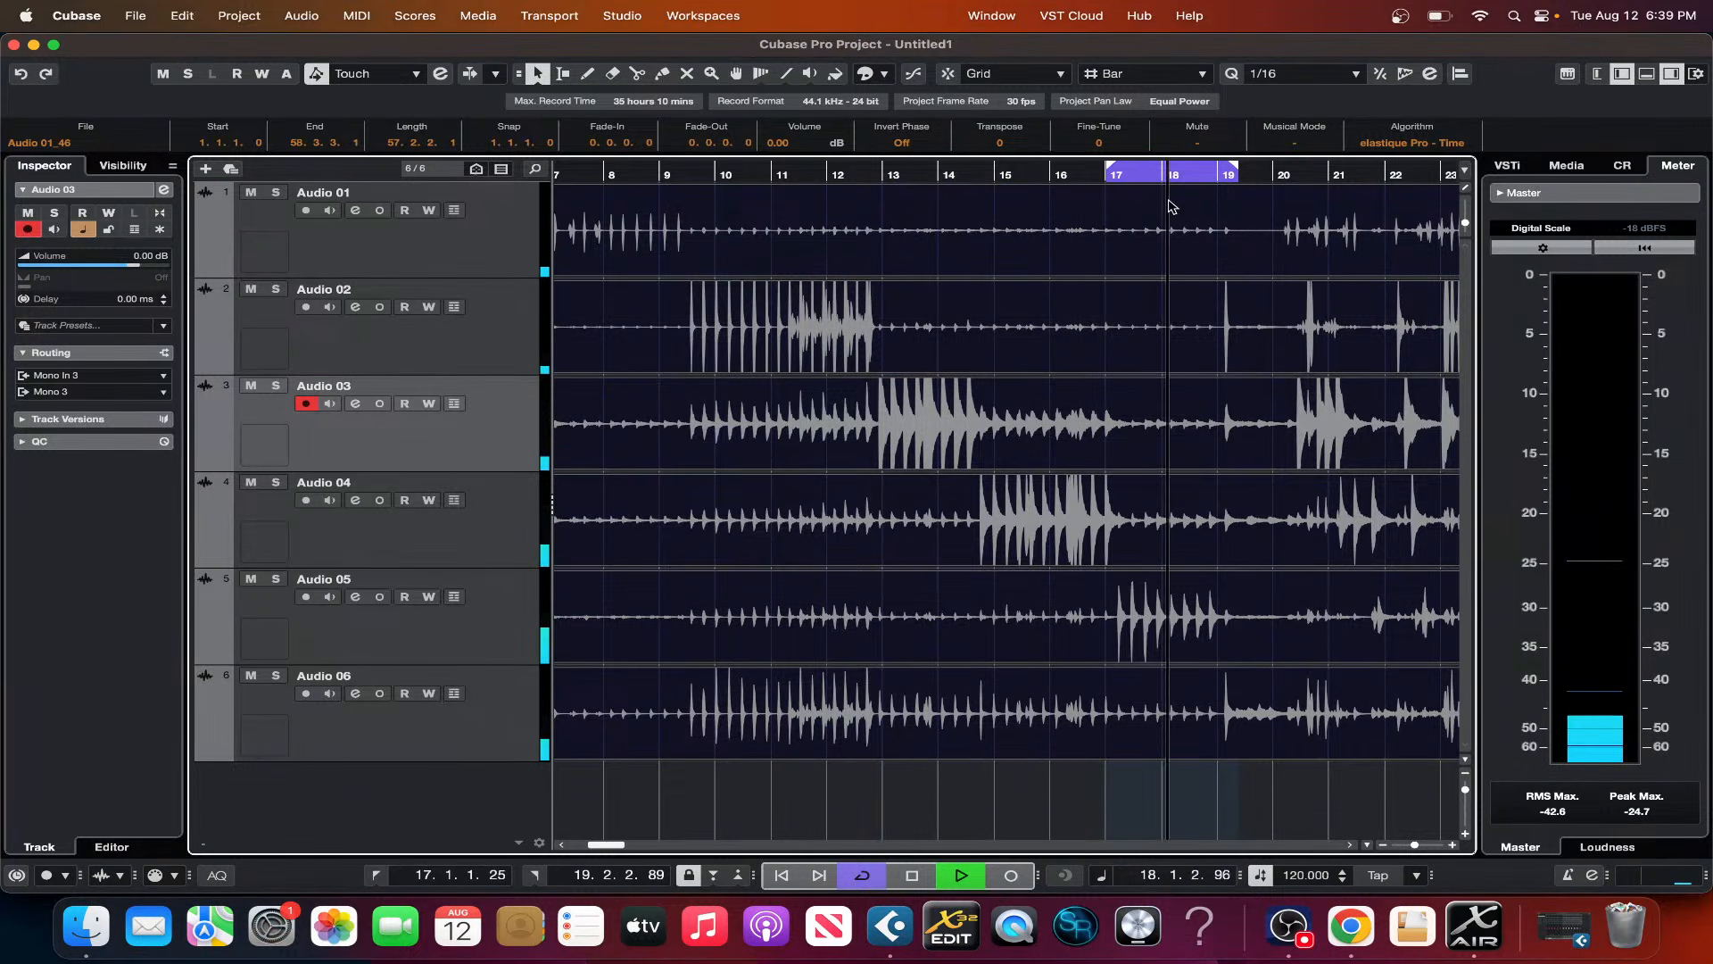
drag(1237, 168, 1231, 169)
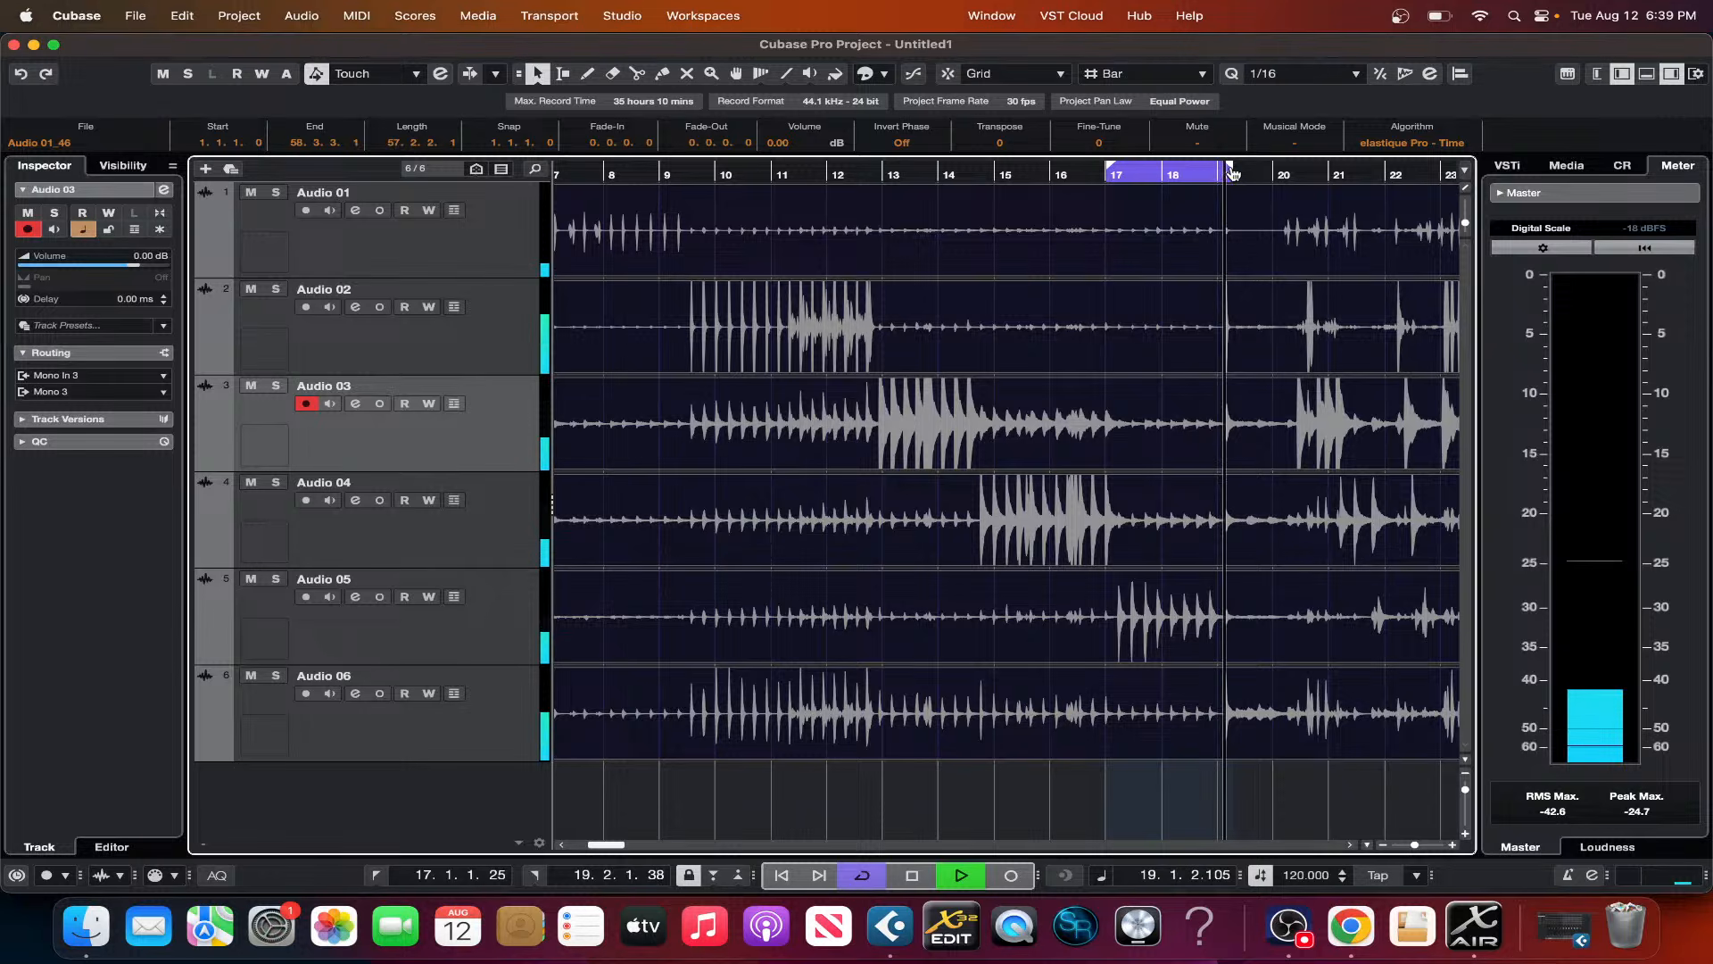
- Return to X AIR Edit, raise channel 05's fader to +0.6 dB and set both its USB trim and mic gain to +6.5 dB
click(1498, 932)
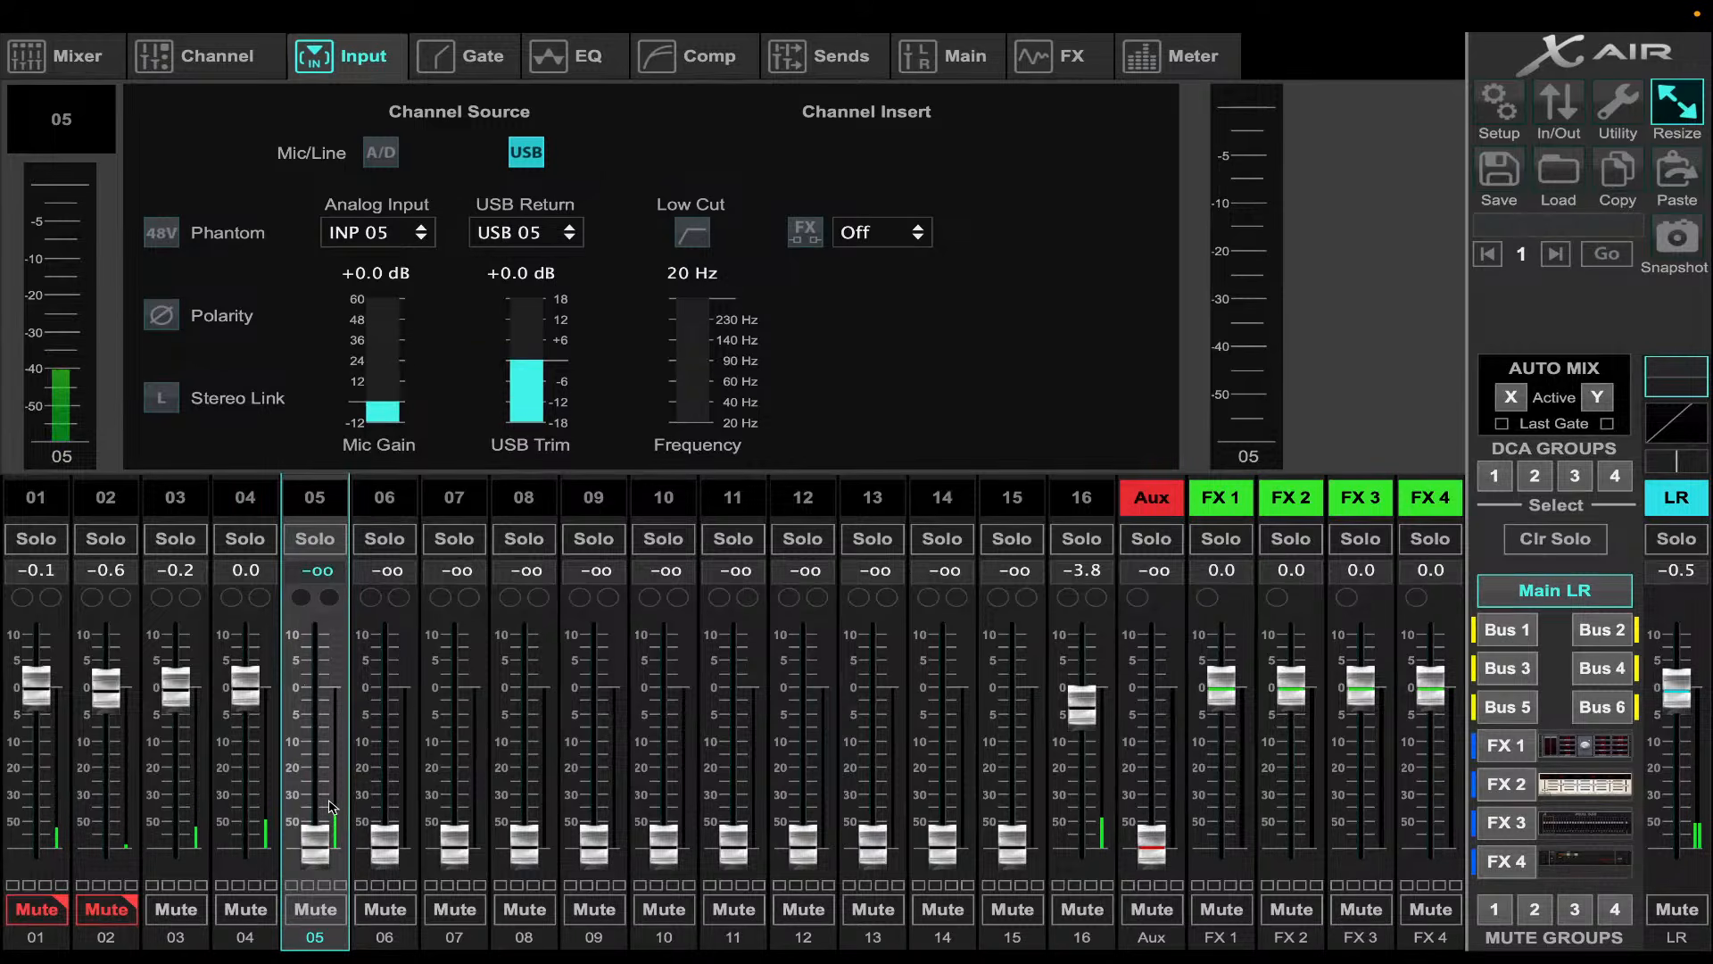
drag(316, 841, 338, 681)
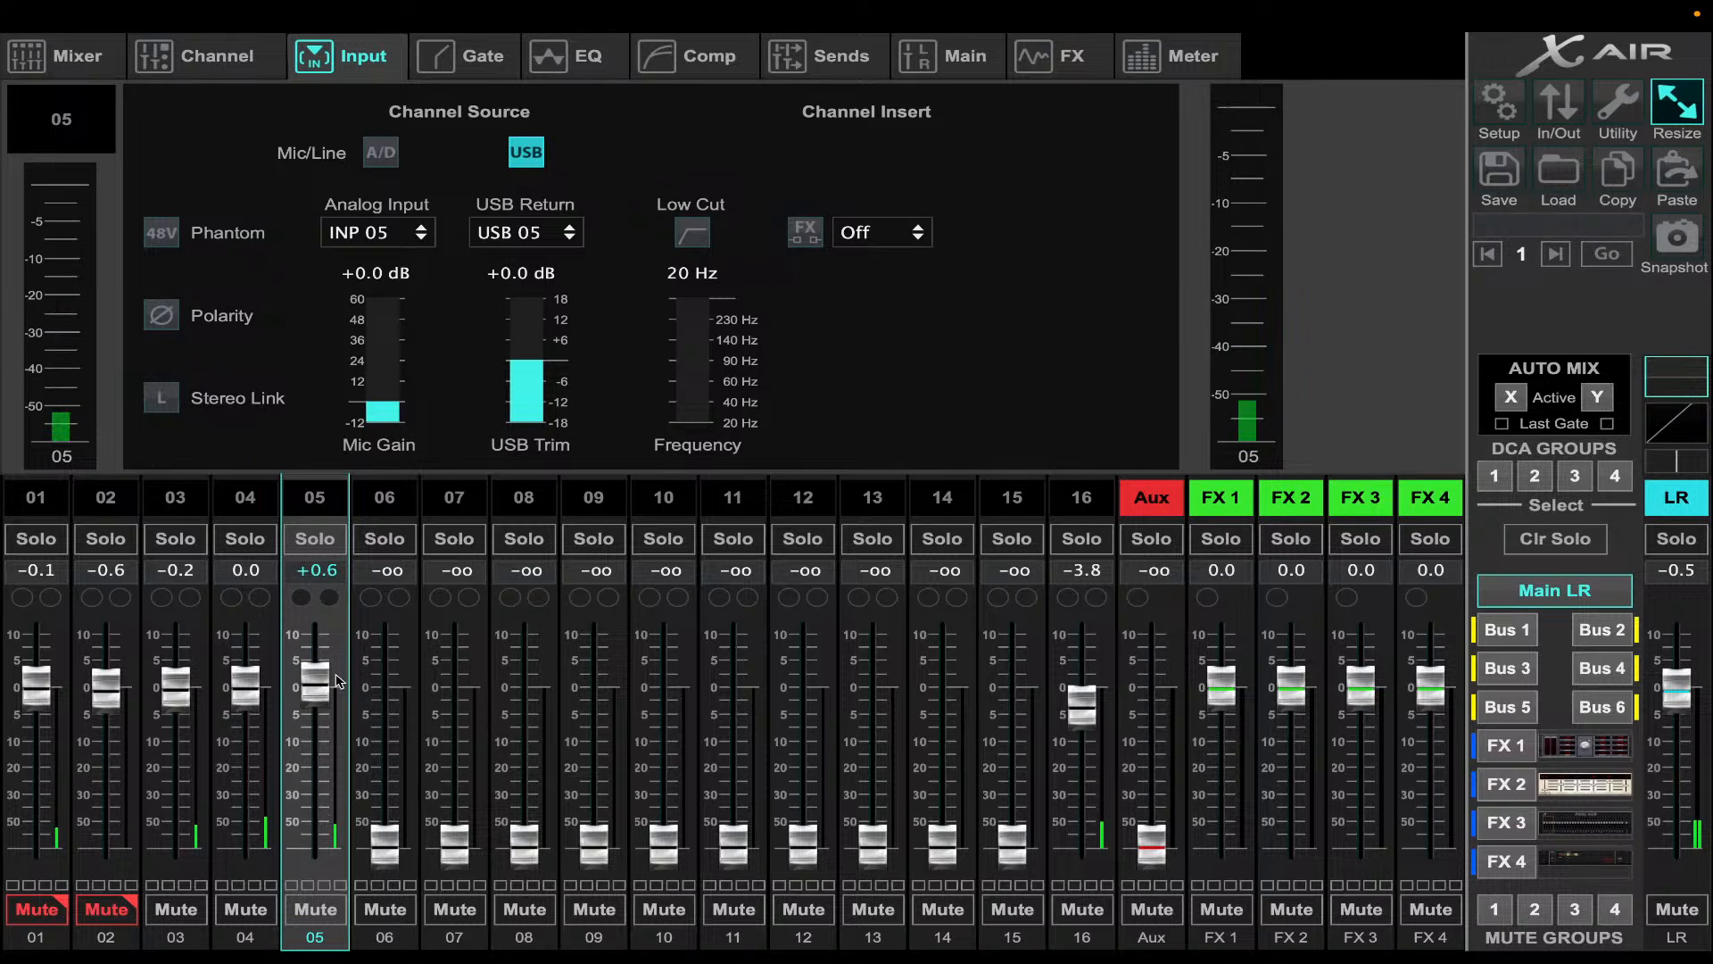
drag(570, 416, 541, 284)
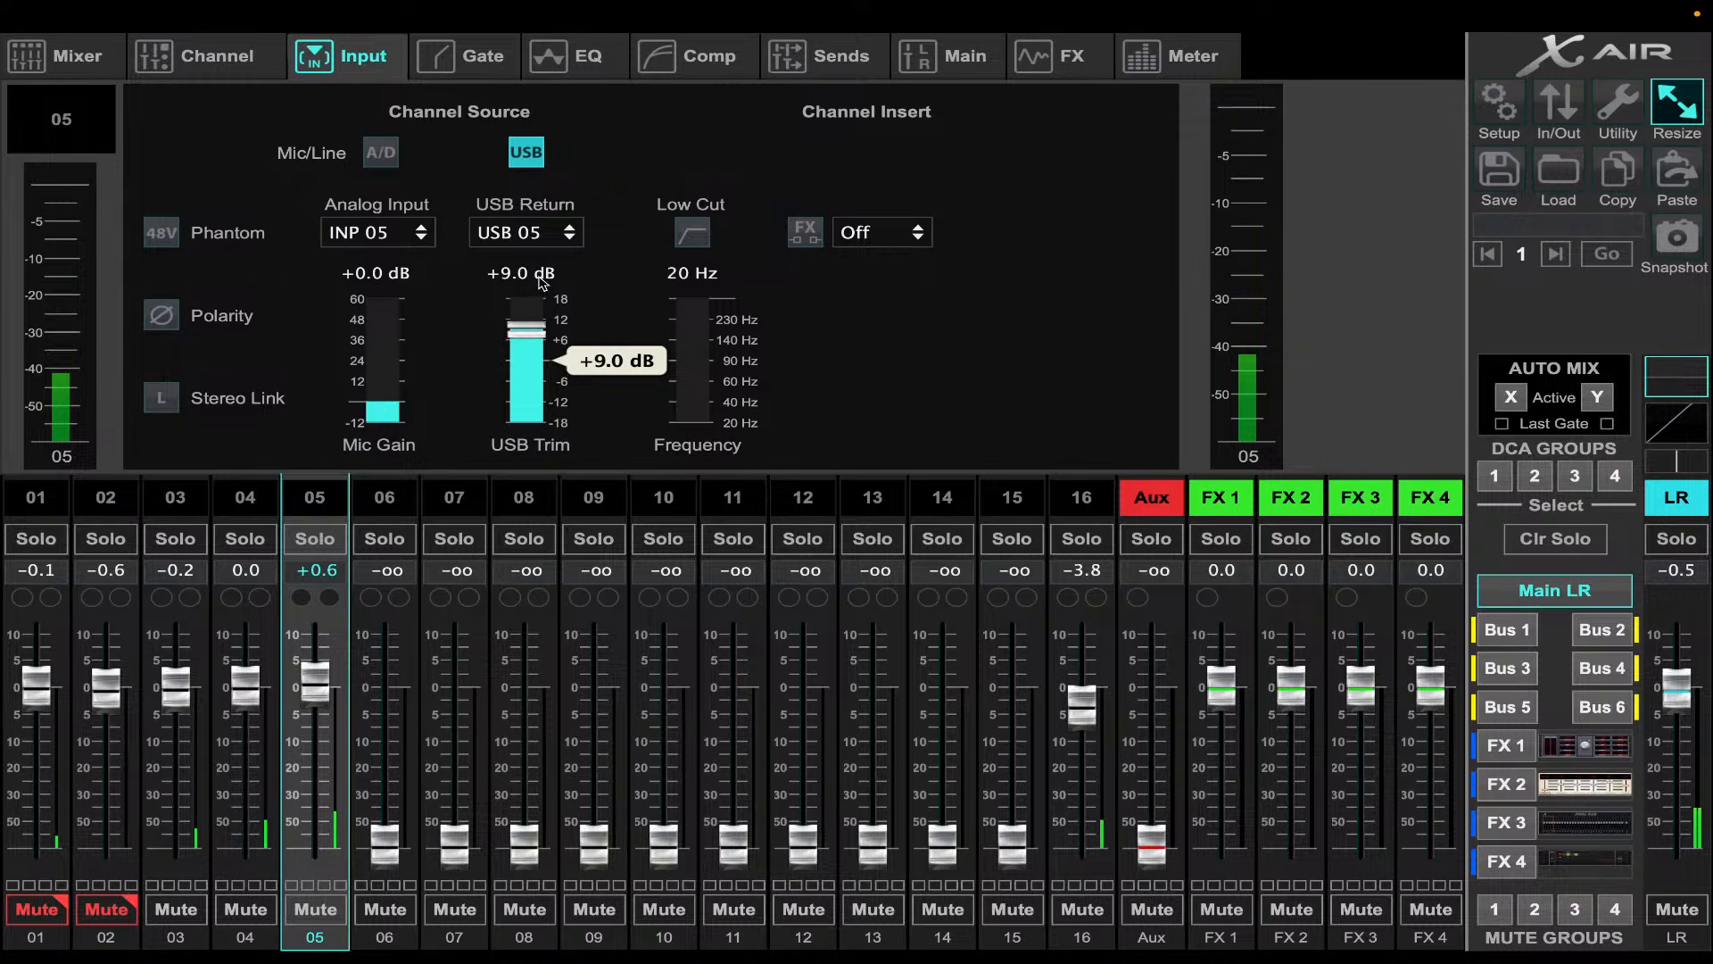
drag(542, 282, 538, 279)
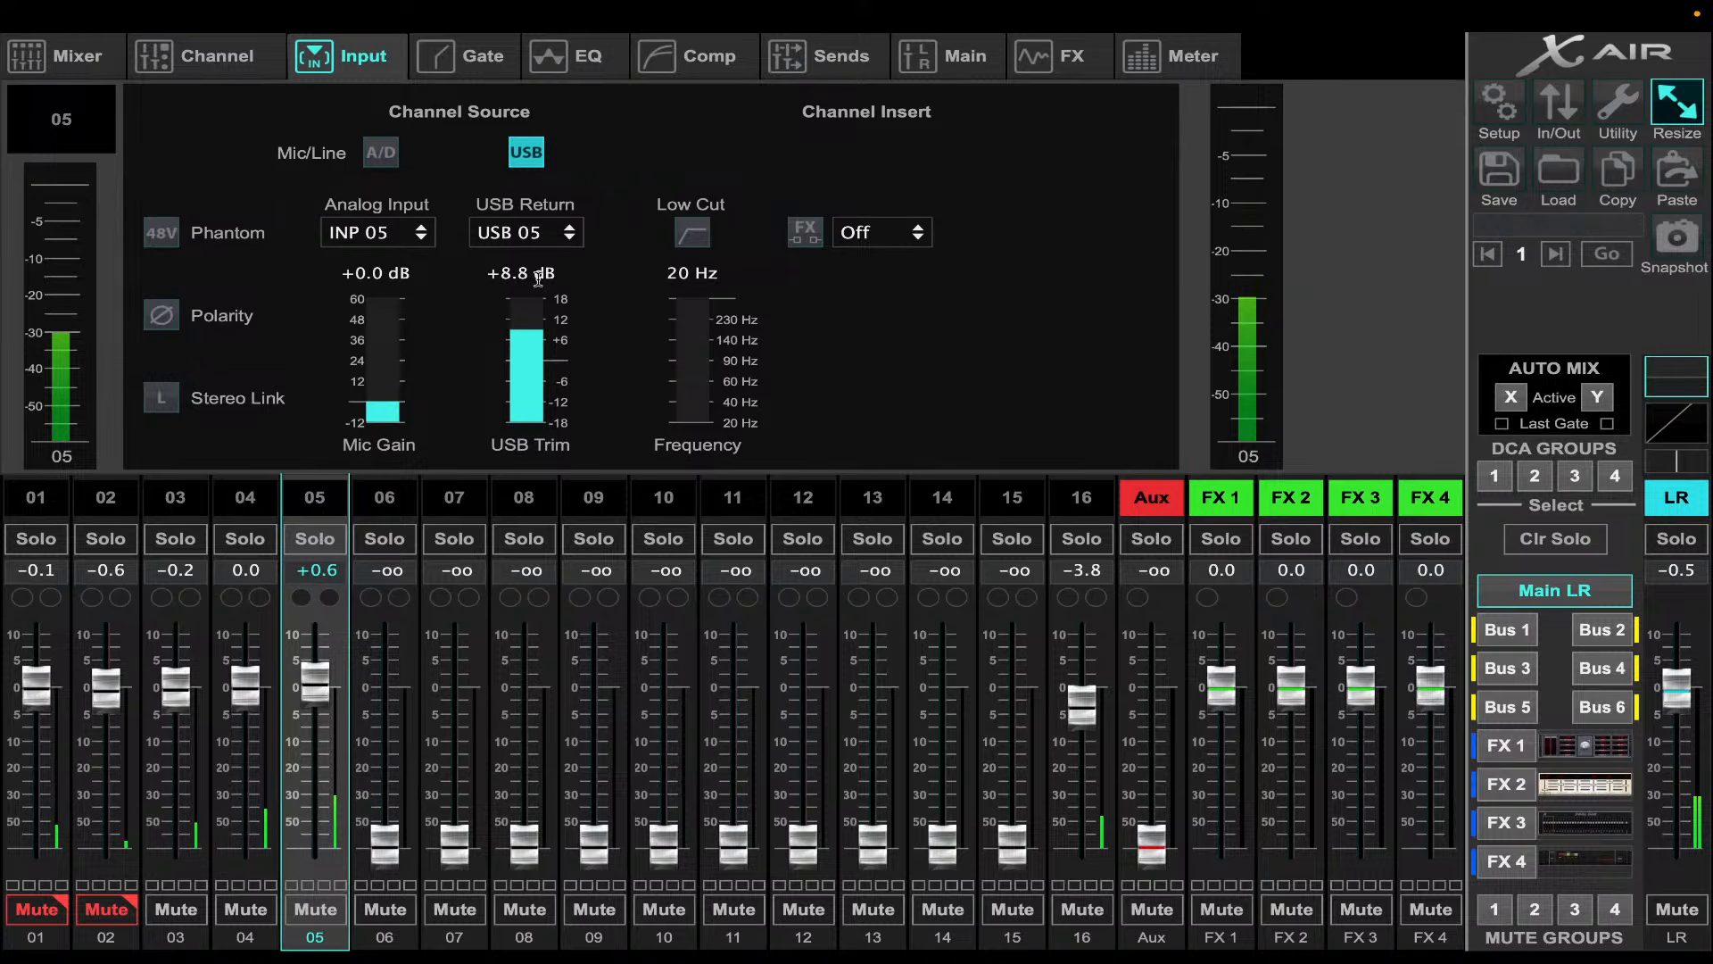
mouse_move(524, 323)
mouse_move(525, 341)
mouse_down()
mouse_move(520, 327)
mouse_move(527, 355)
mouse_up()
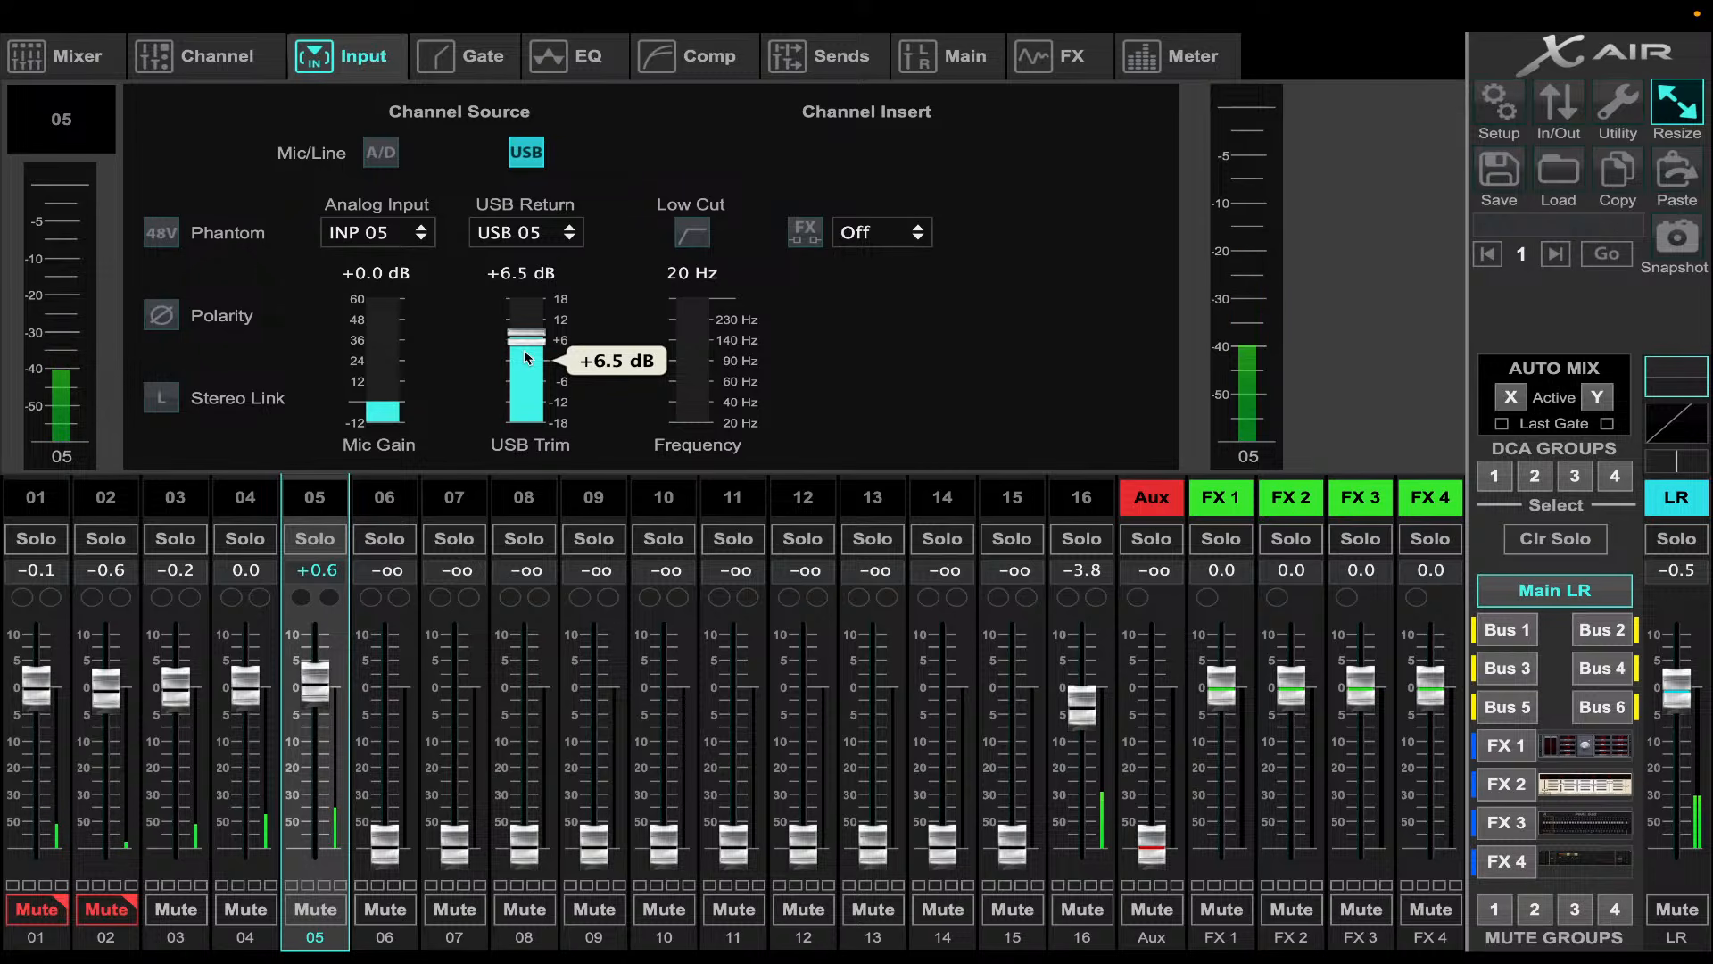
mouse_move(385, 408)
mouse_down()
mouse_move(398, 363)
mouse_move(393, 389)
mouse_up()
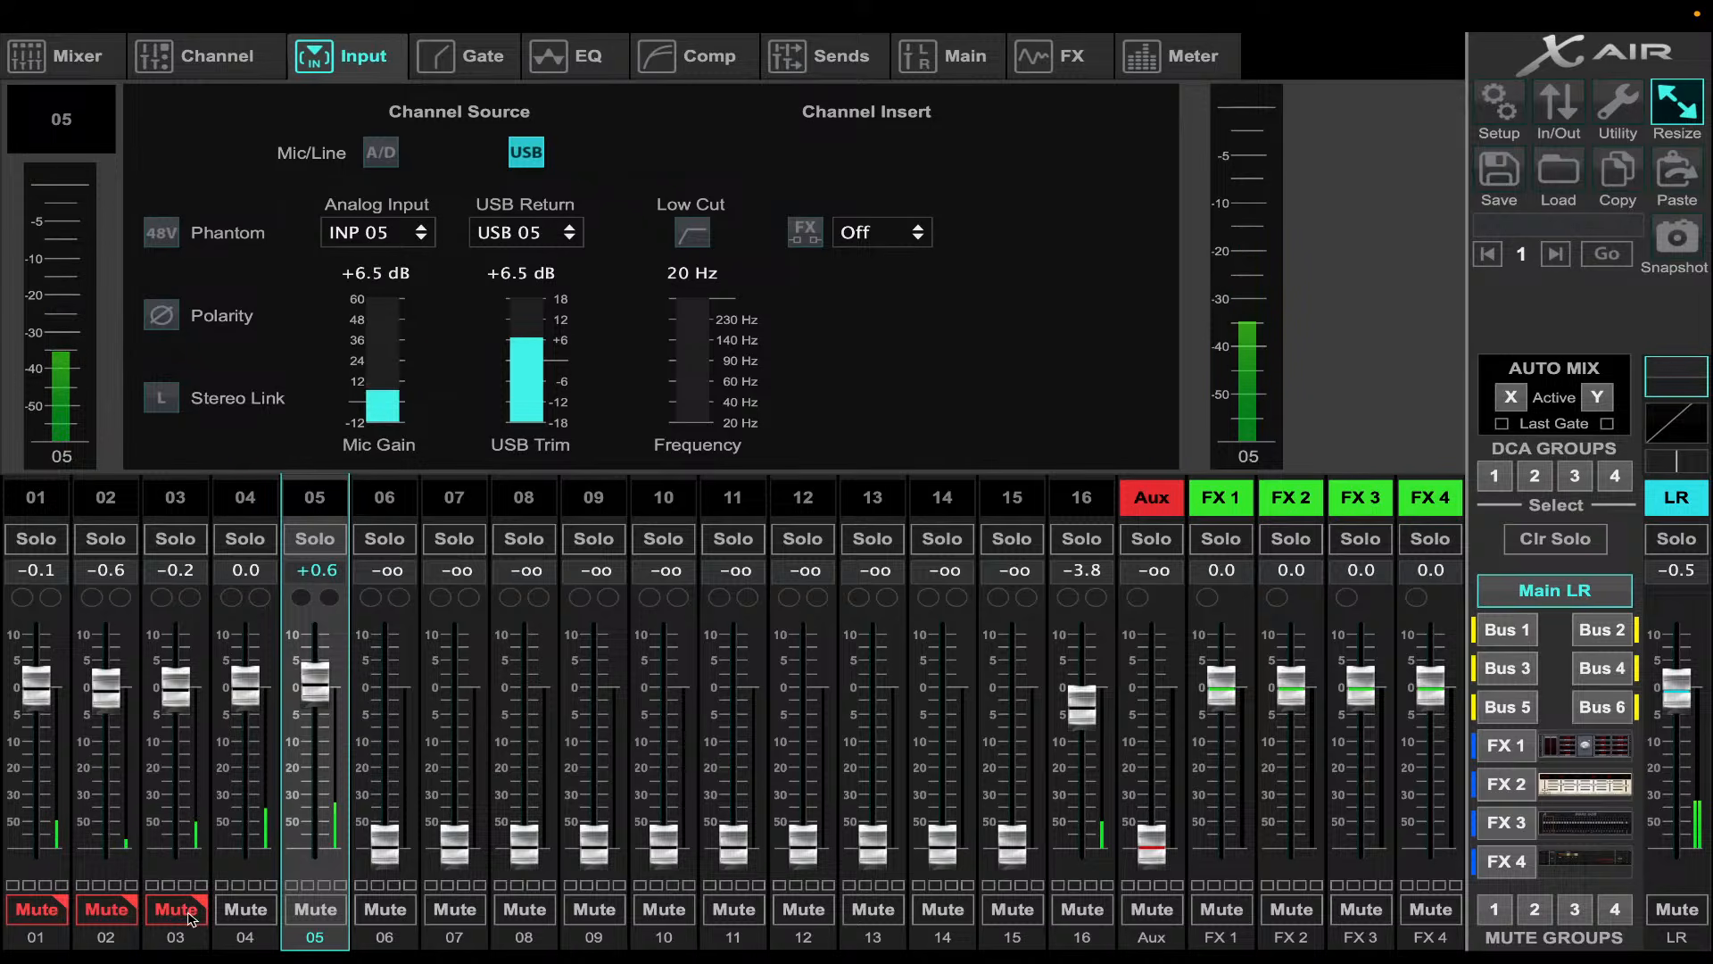
- Enable the low cut in channel 05's EQ and set it to 59 Hz
click(612, 56)
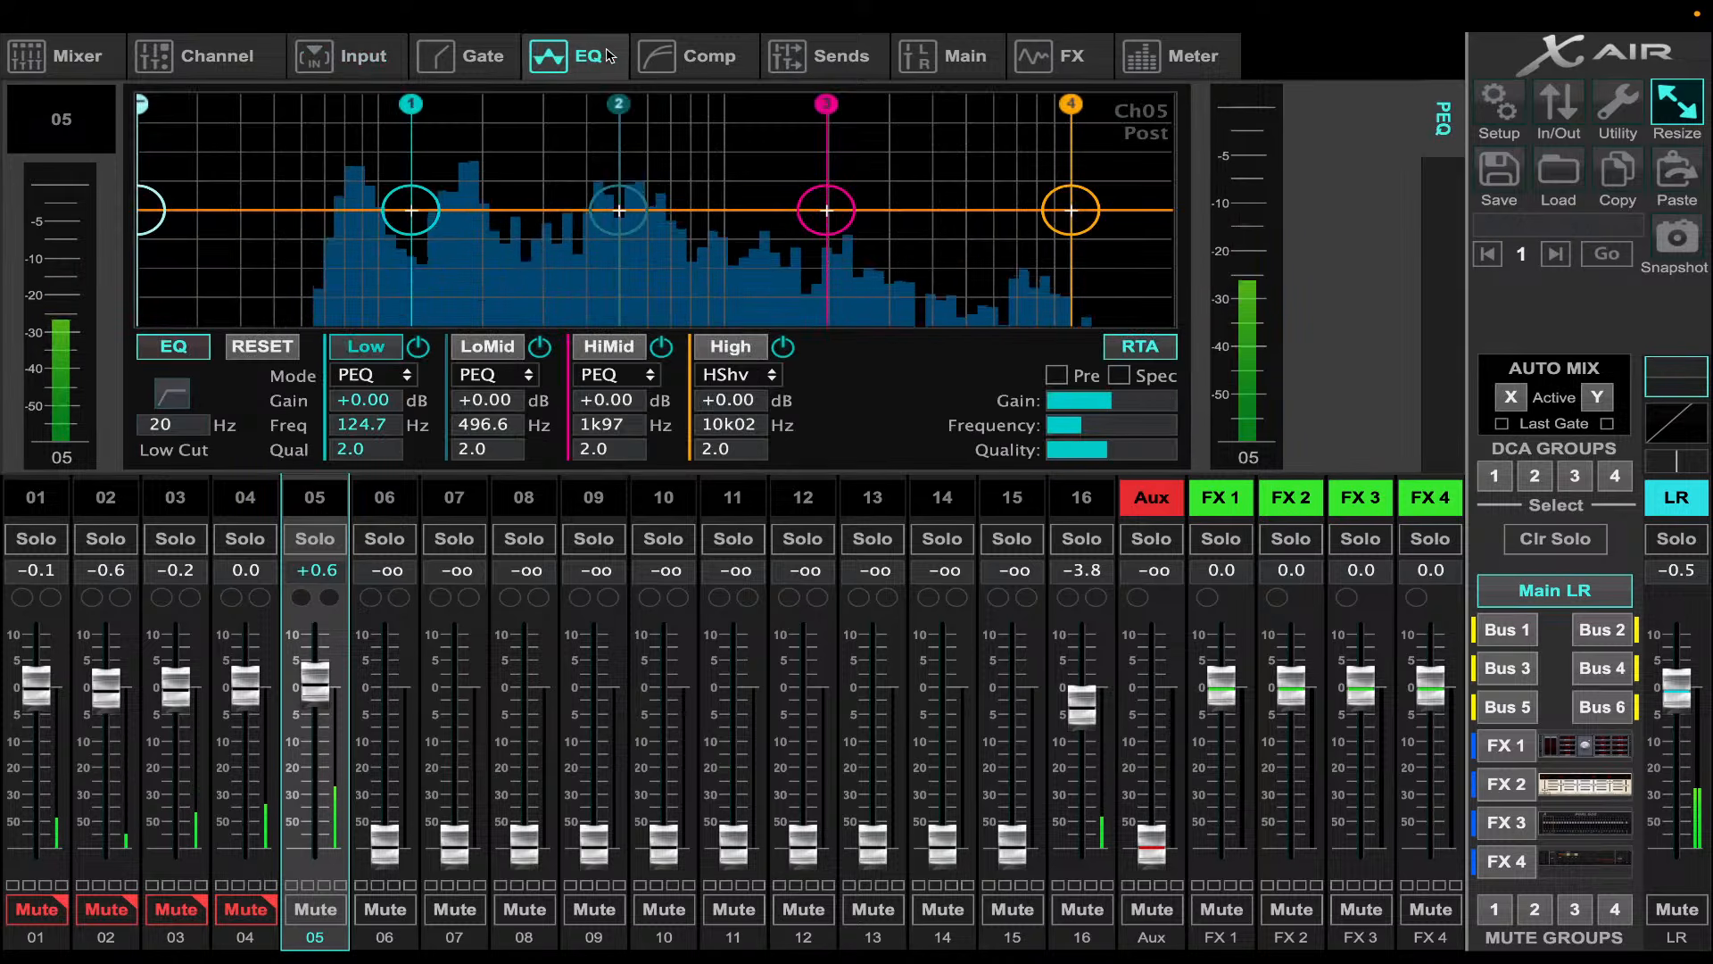
click(171, 394)
drag(143, 210, 298, 210)
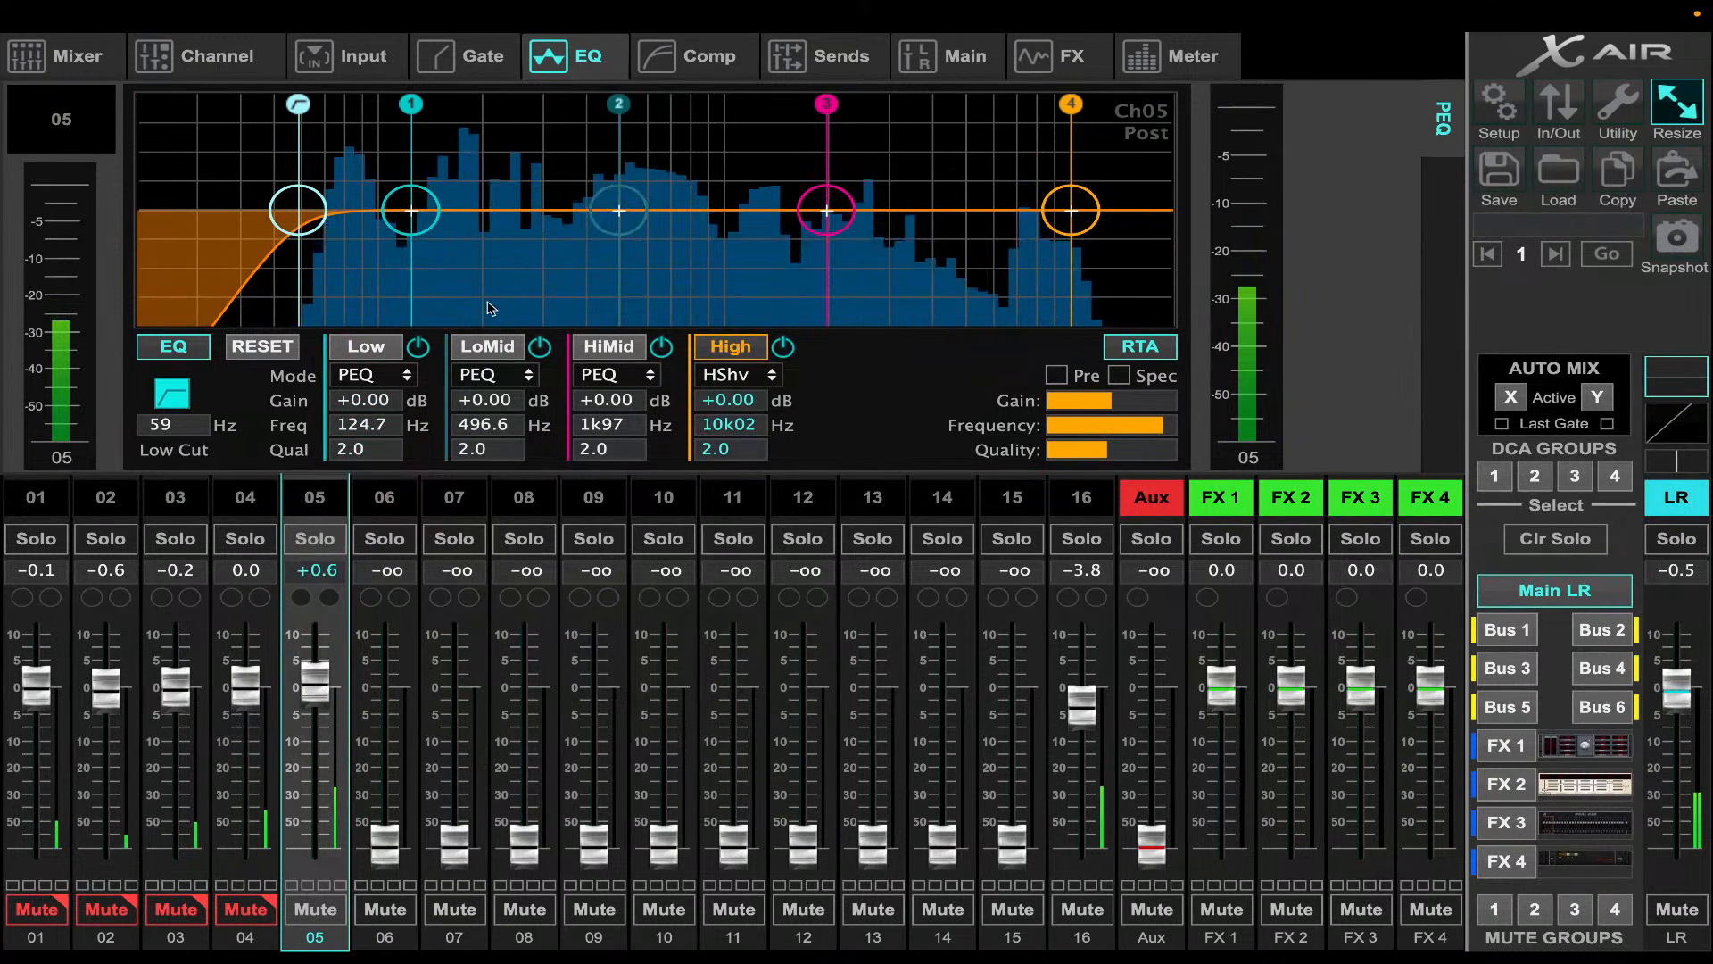
- Cut channel 05's LoMid band by 14.5 dB at 403.7 Hz and HiMid band by 15 dB at 1.44 kHz, both with quality 0.7
drag(633, 239, 538, 320)
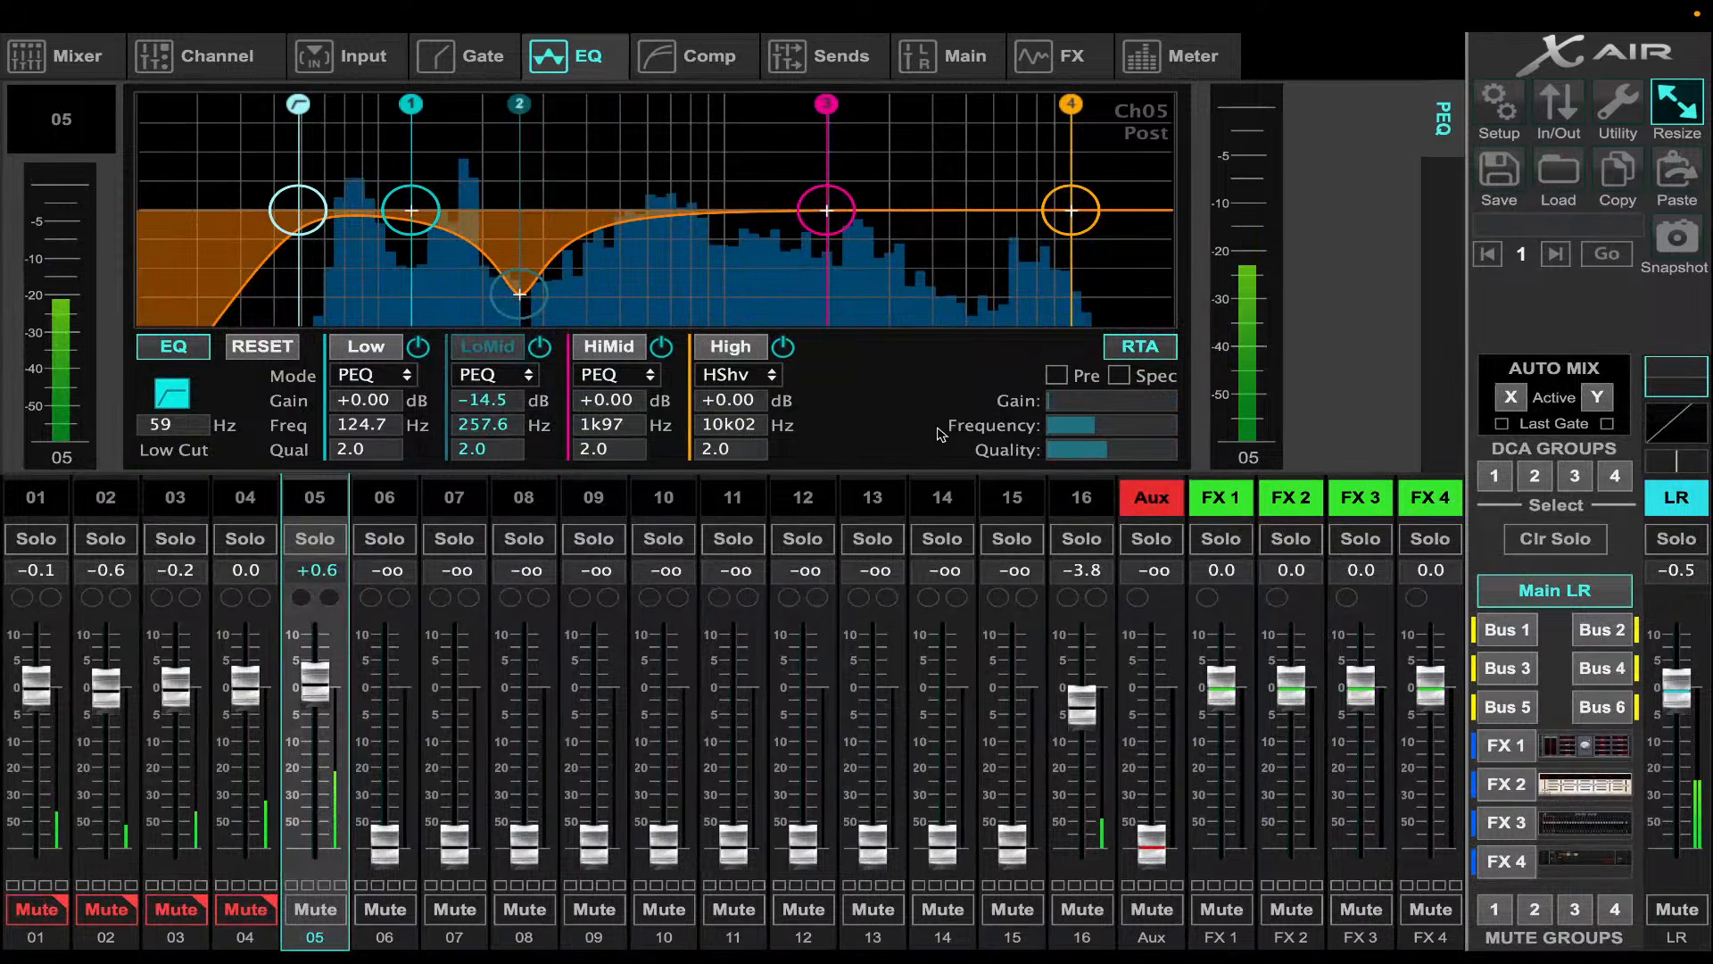
mouse_move(1133, 455)
drag(1154, 458, 1371, 459)
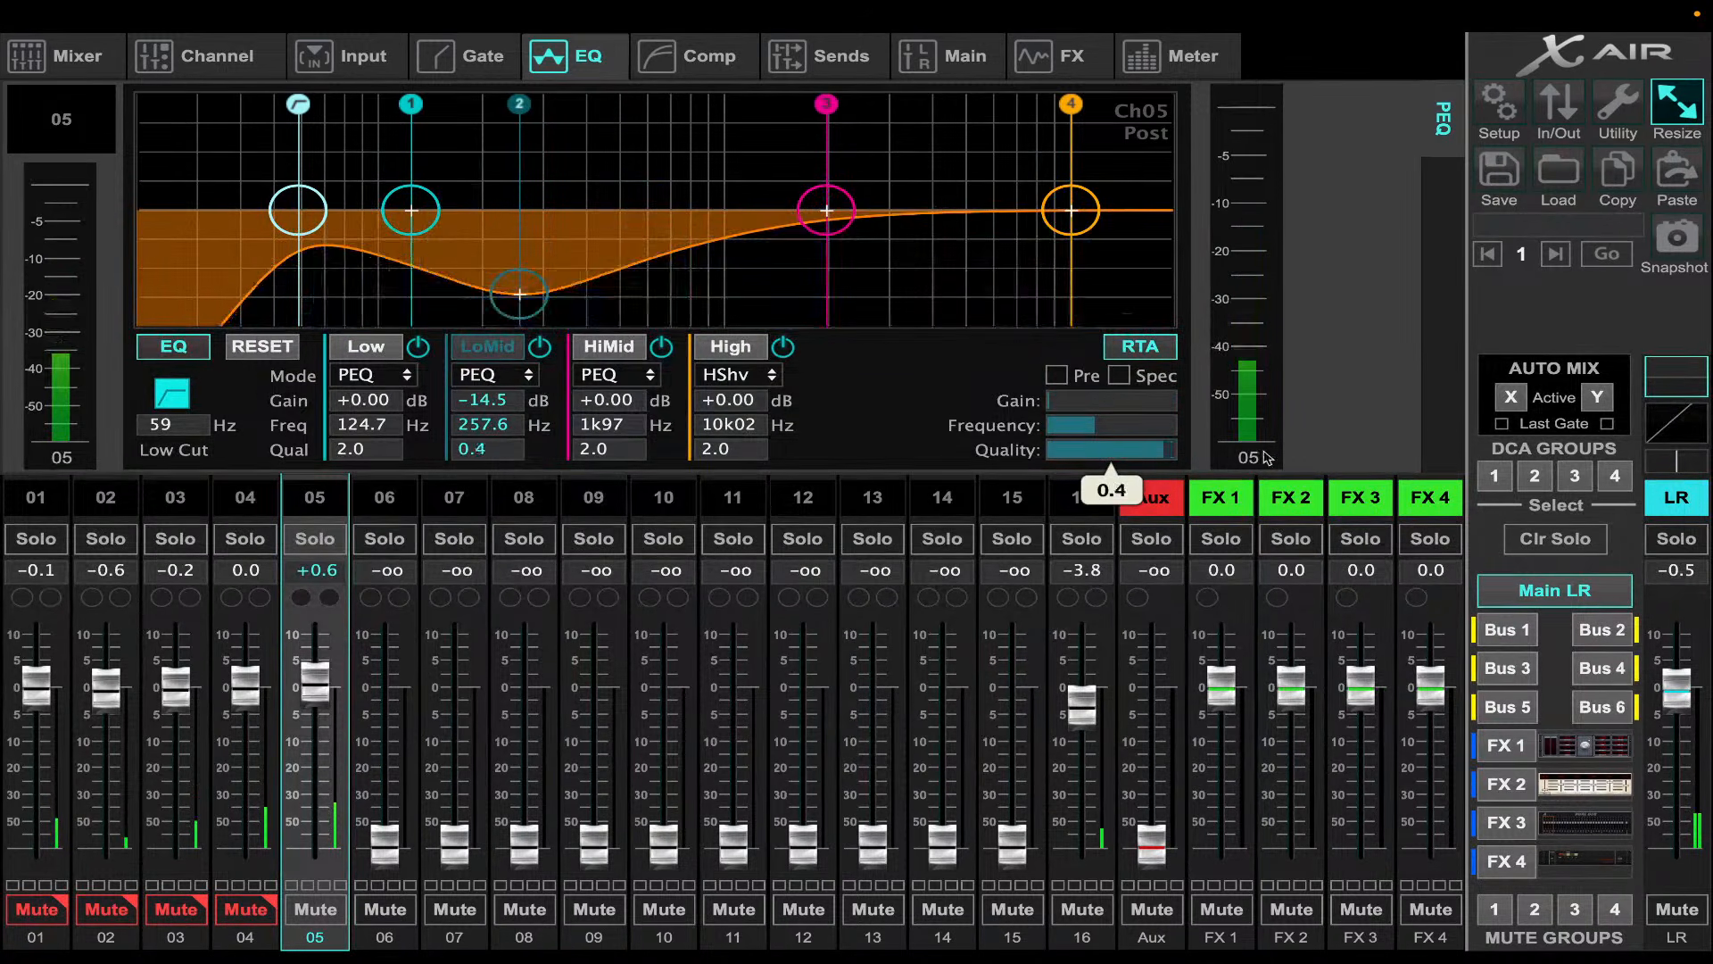
drag(1269, 450, 1216, 457)
drag(532, 295, 600, 295)
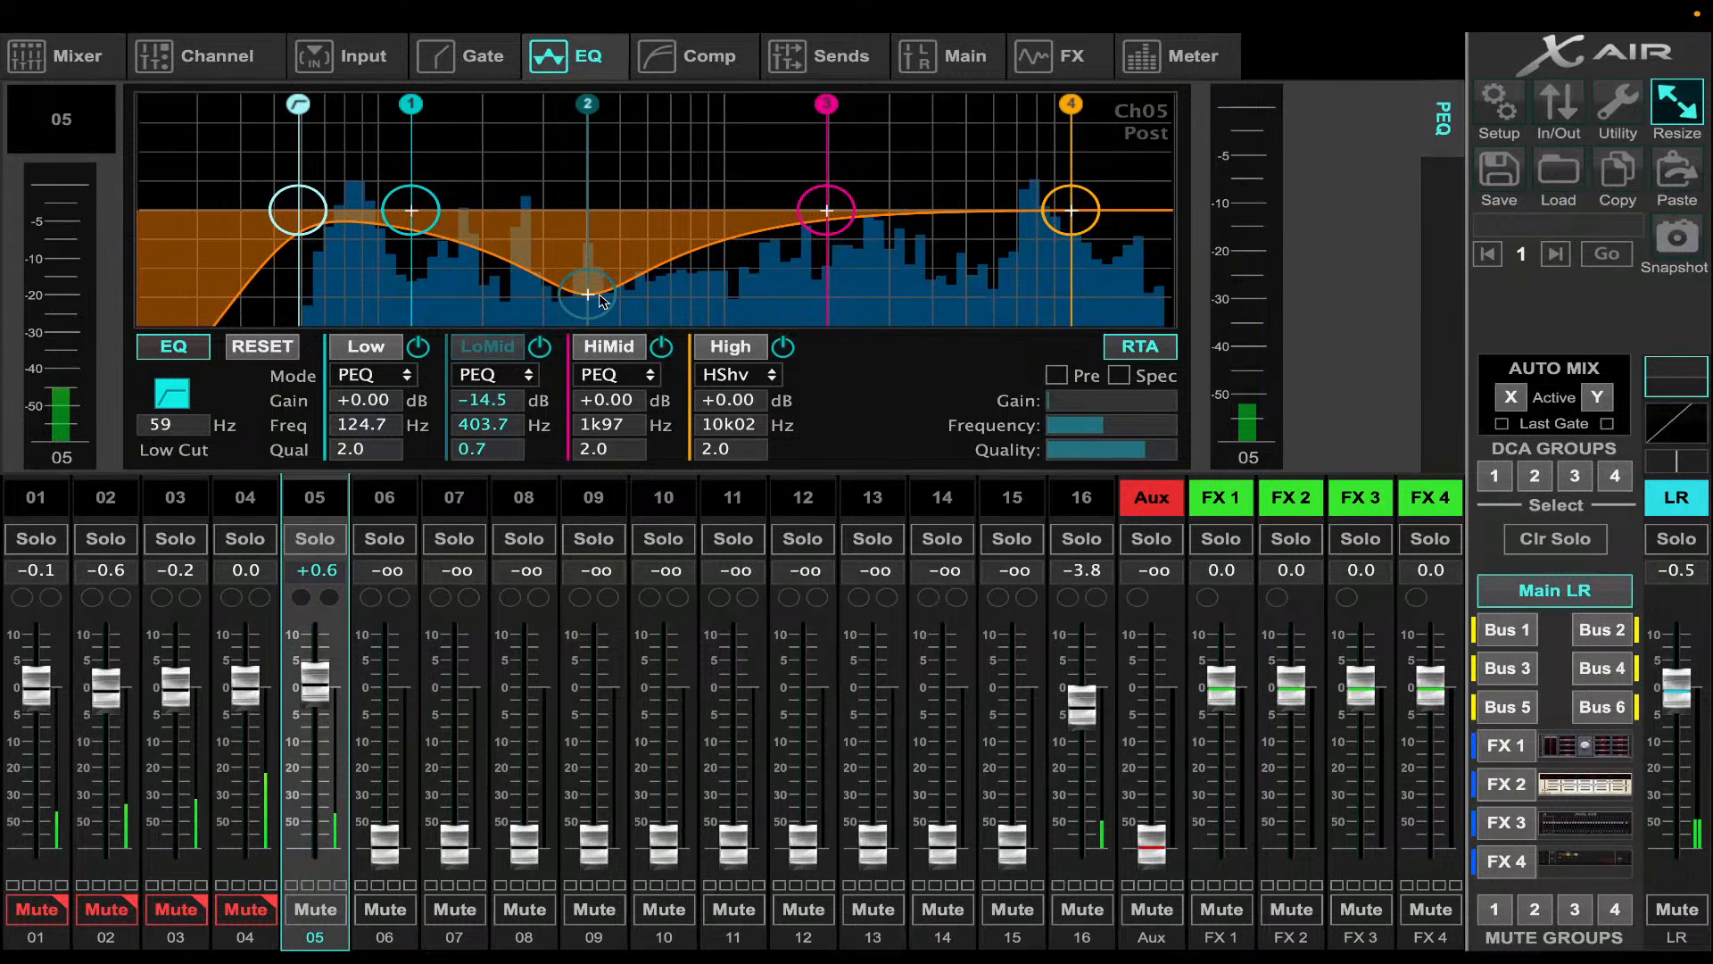
drag(826, 211, 781, 297)
drag(1106, 450, 1231, 456)
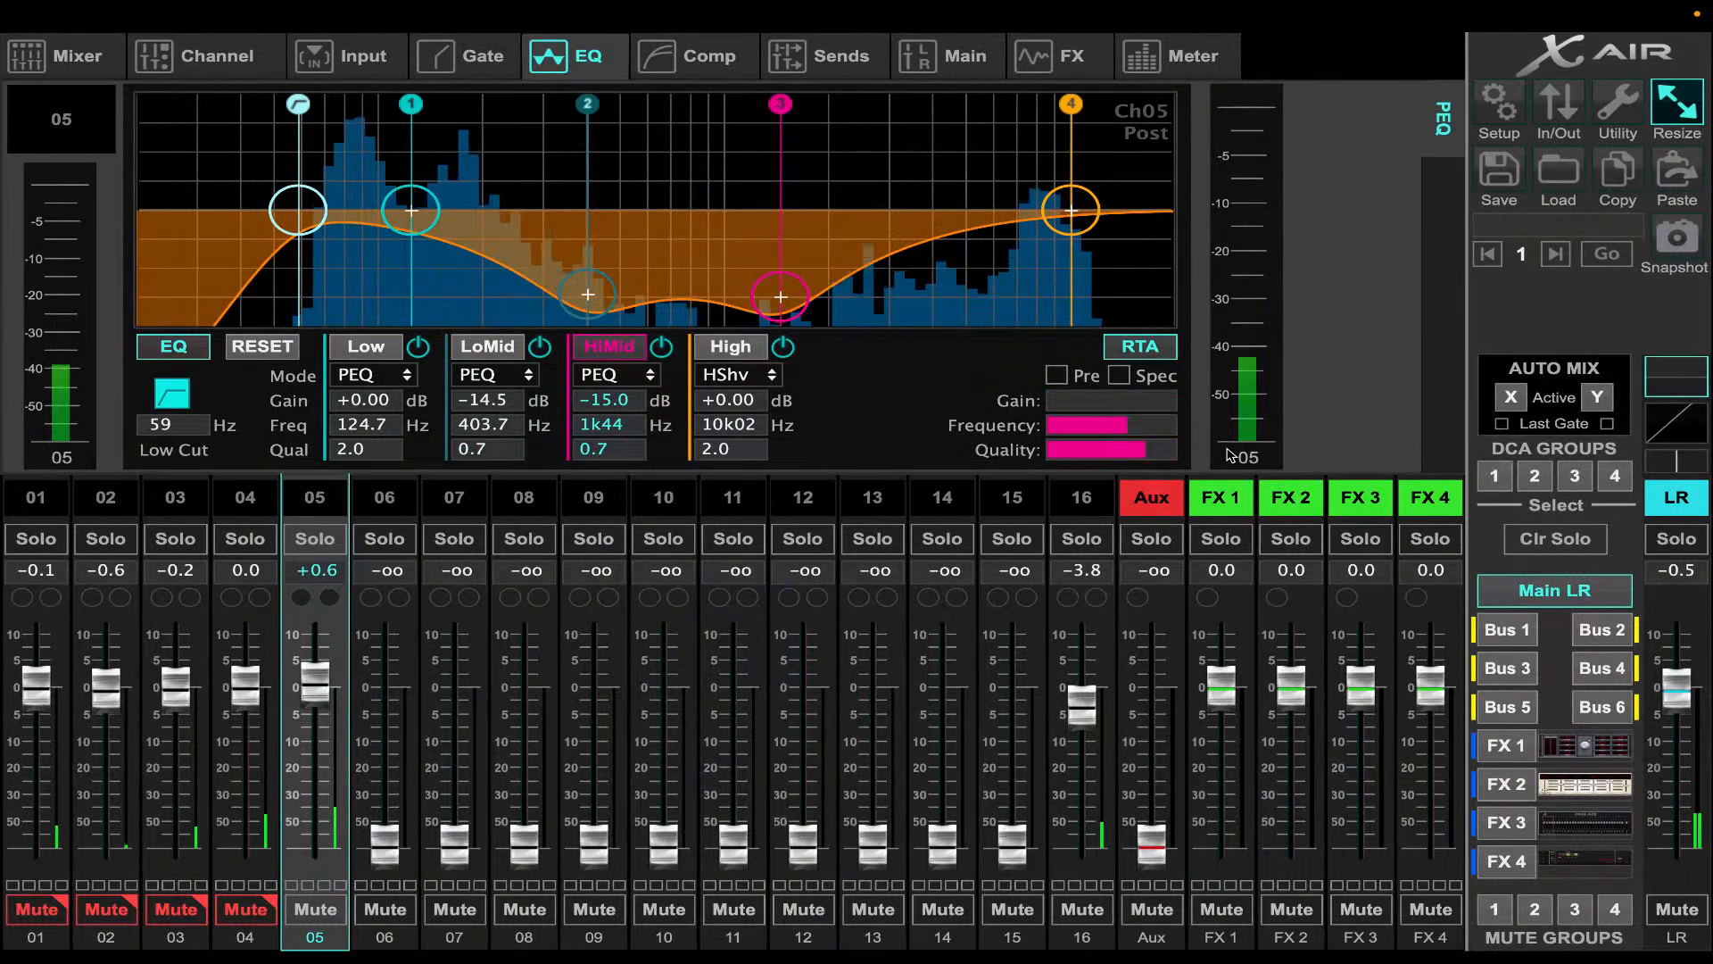
- Boost channel 05's Low band by 12 dB at 82.4 Hz and cut its High shelf by 9.5 dB at 9.35 kHz
click(417, 211)
drag(381, 190, 352, 161)
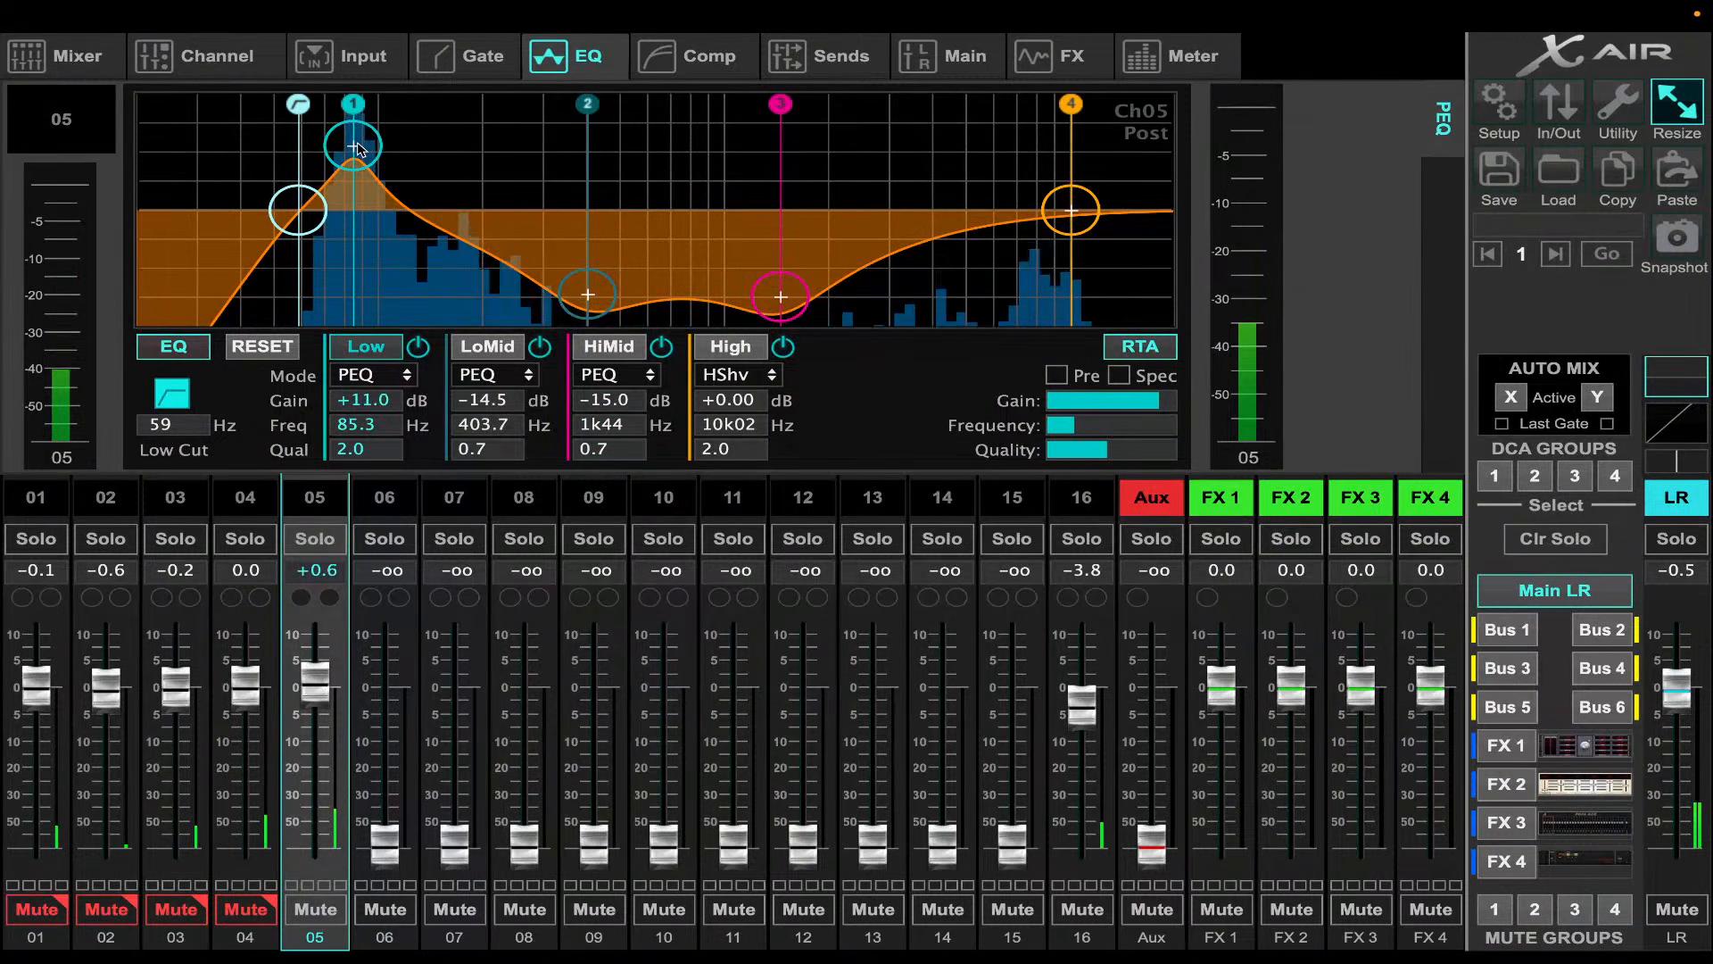
drag(353, 146, 354, 143)
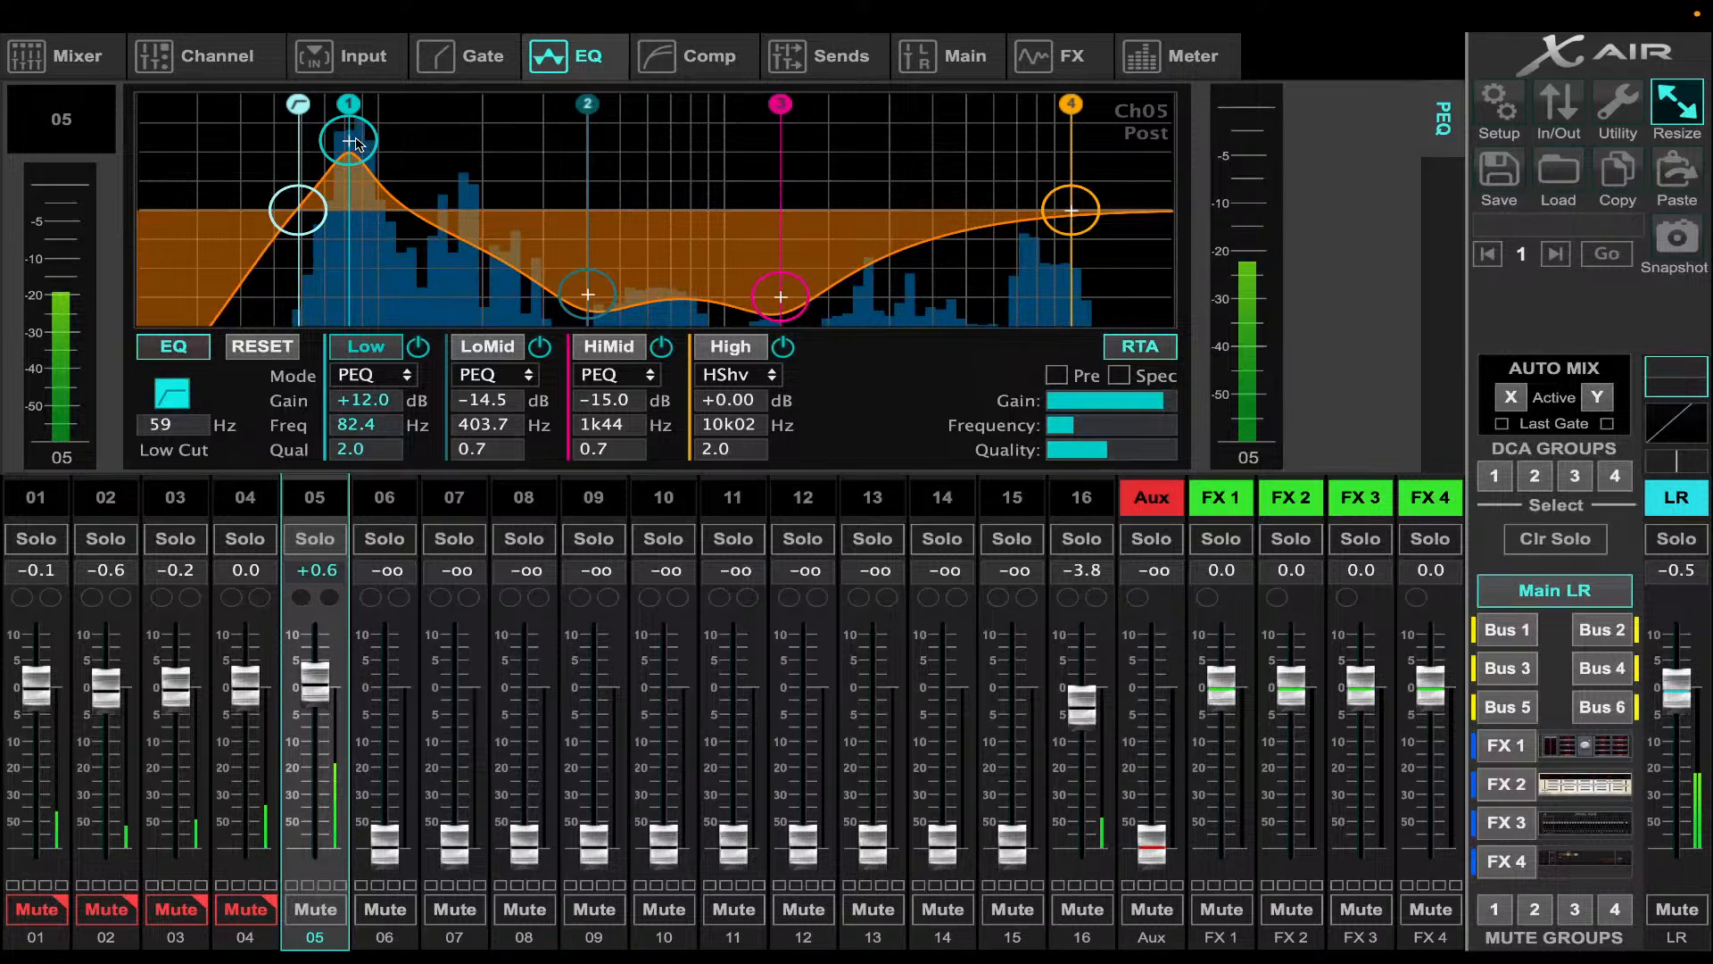
drag(1075, 228, 1069, 281)
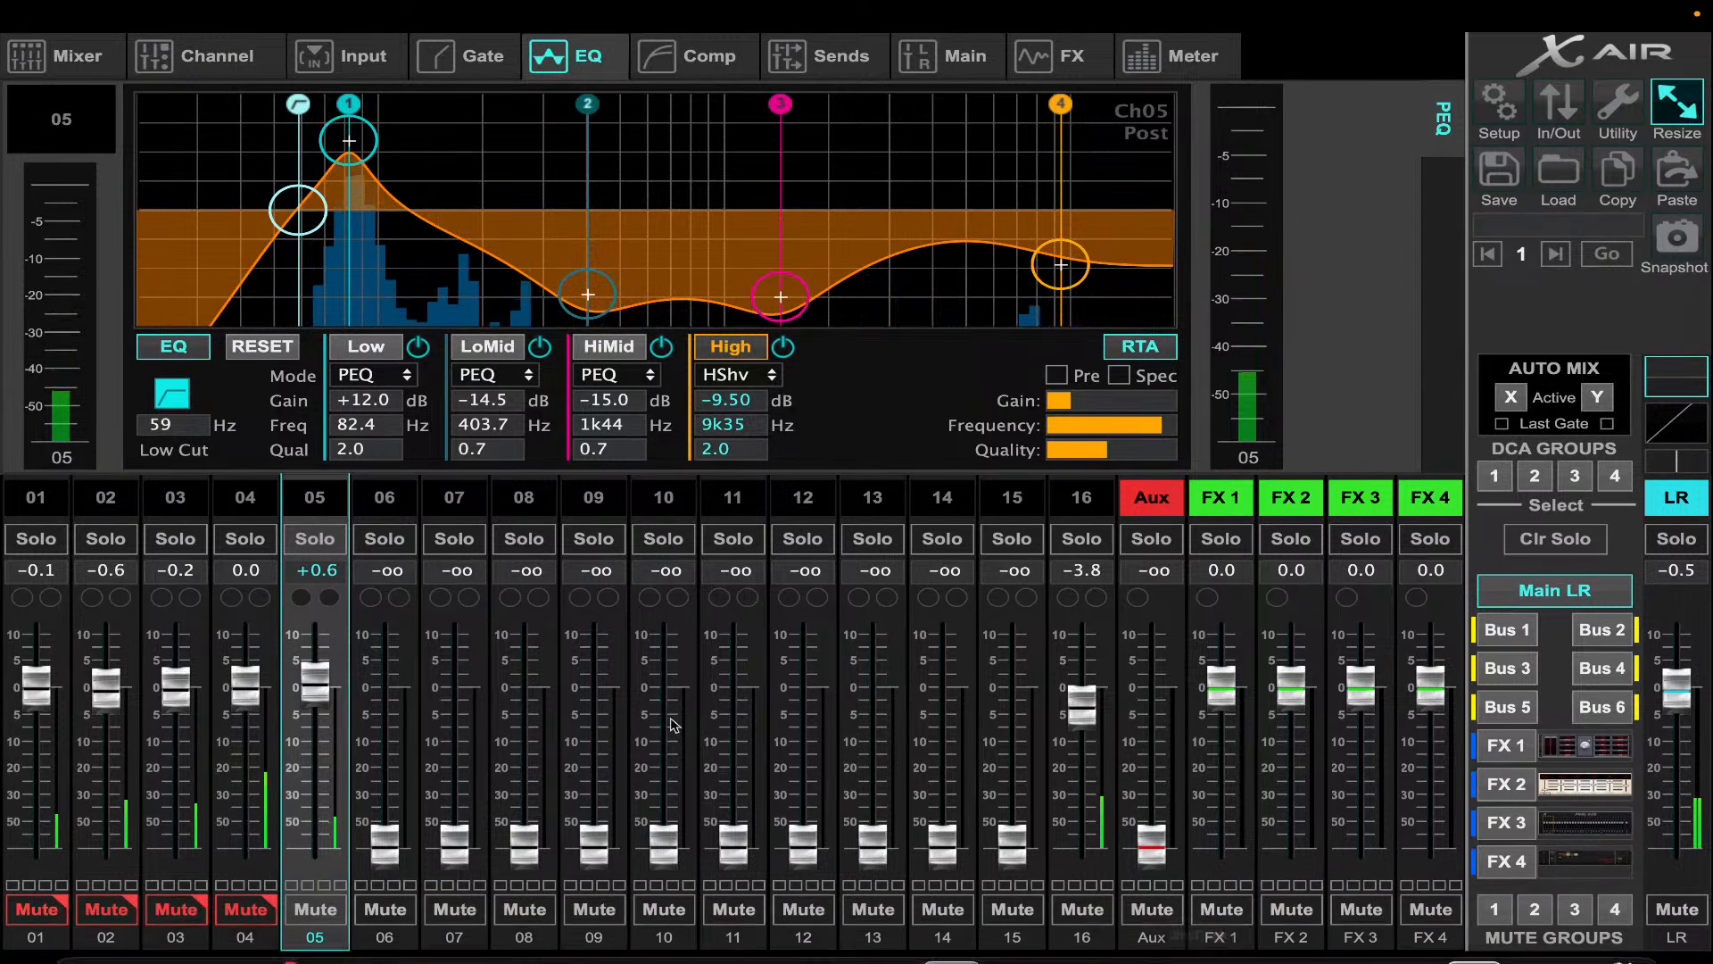
- Select channel 06, switch its source to the USB return and raise its fader to about +1 dB
click(404, 506)
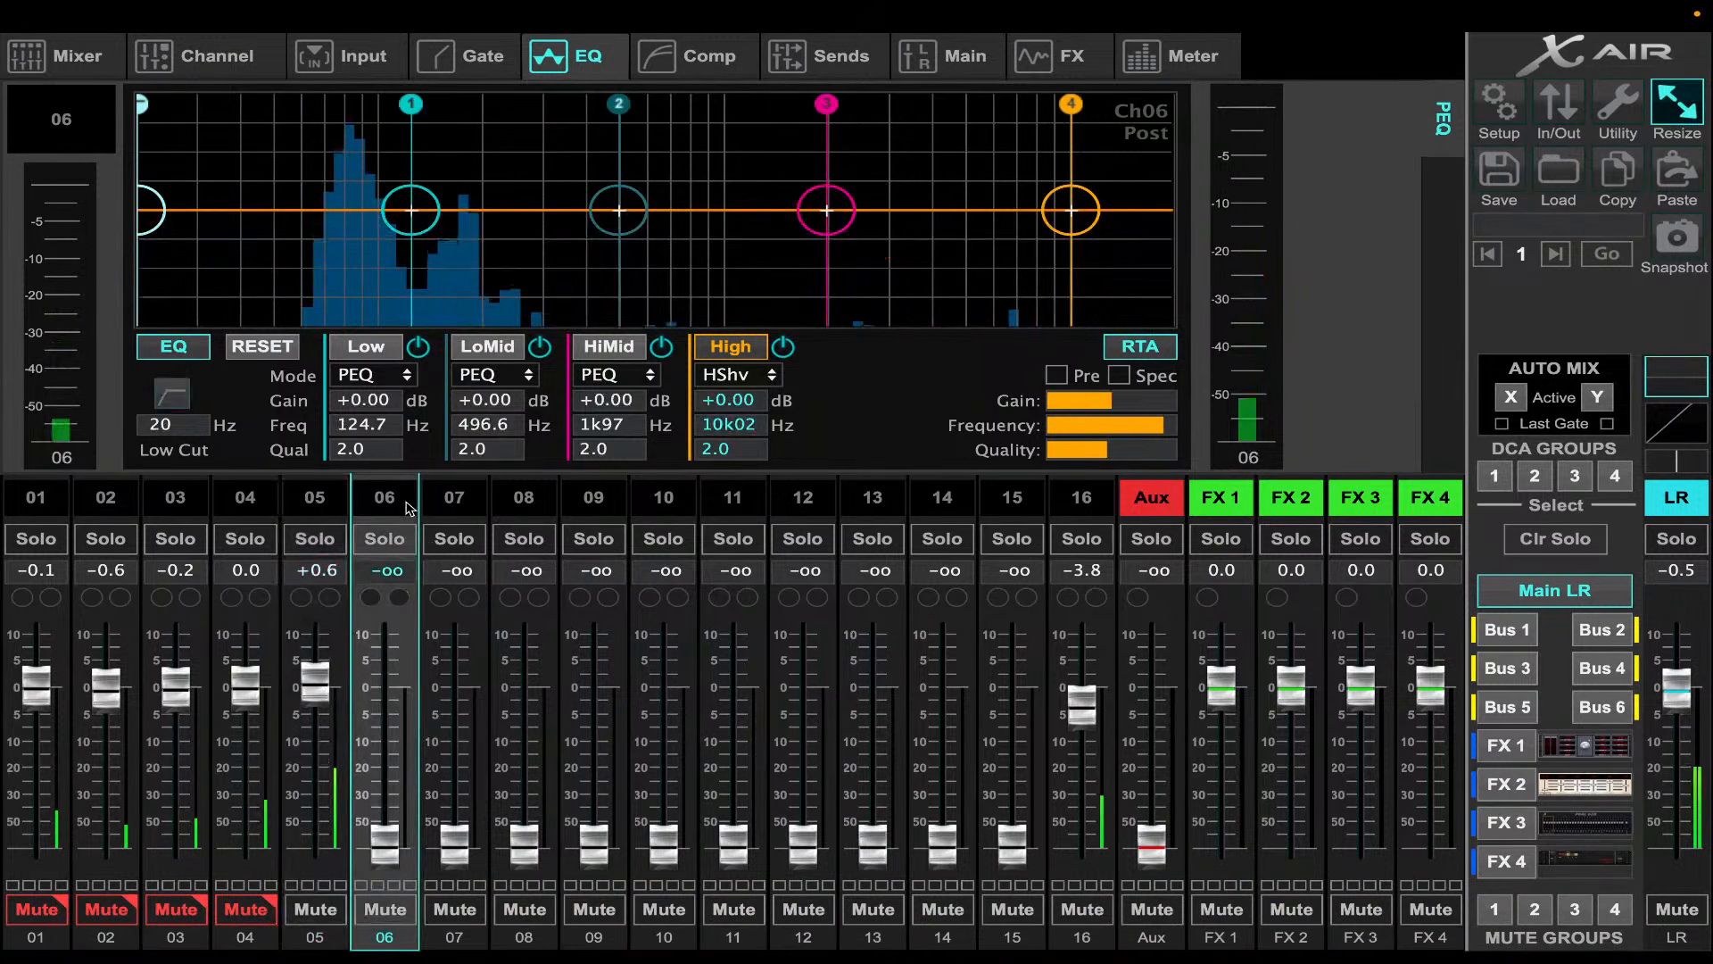
click(480, 74)
click(365, 63)
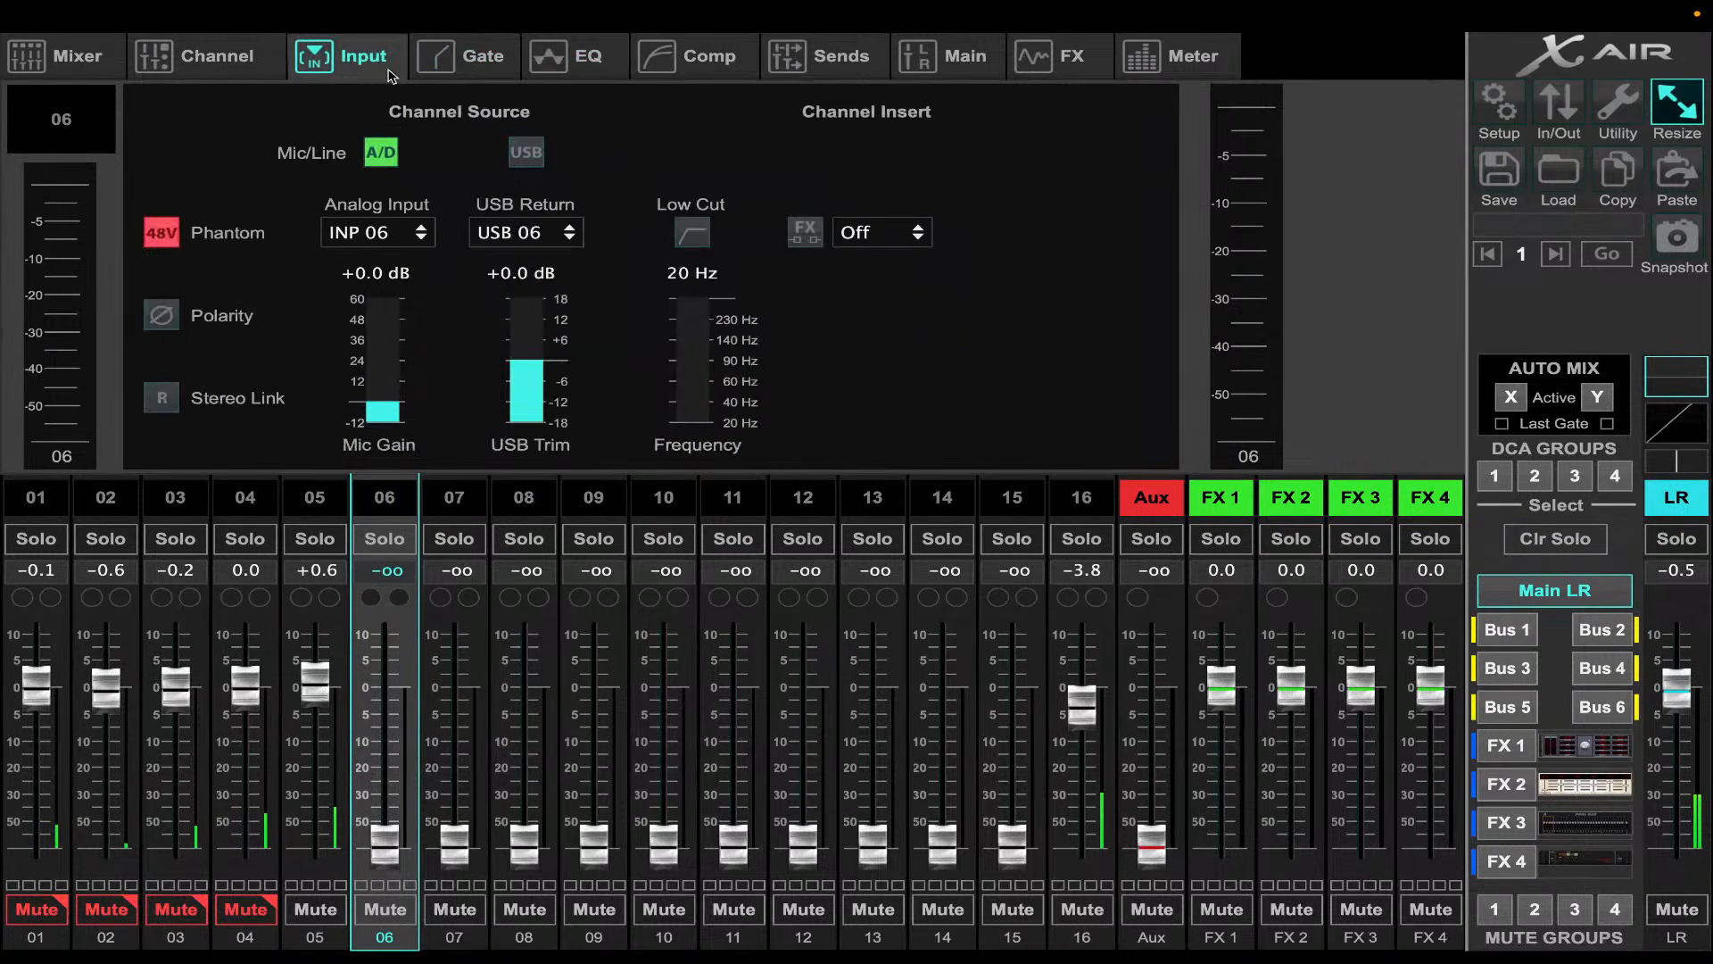
click(526, 154)
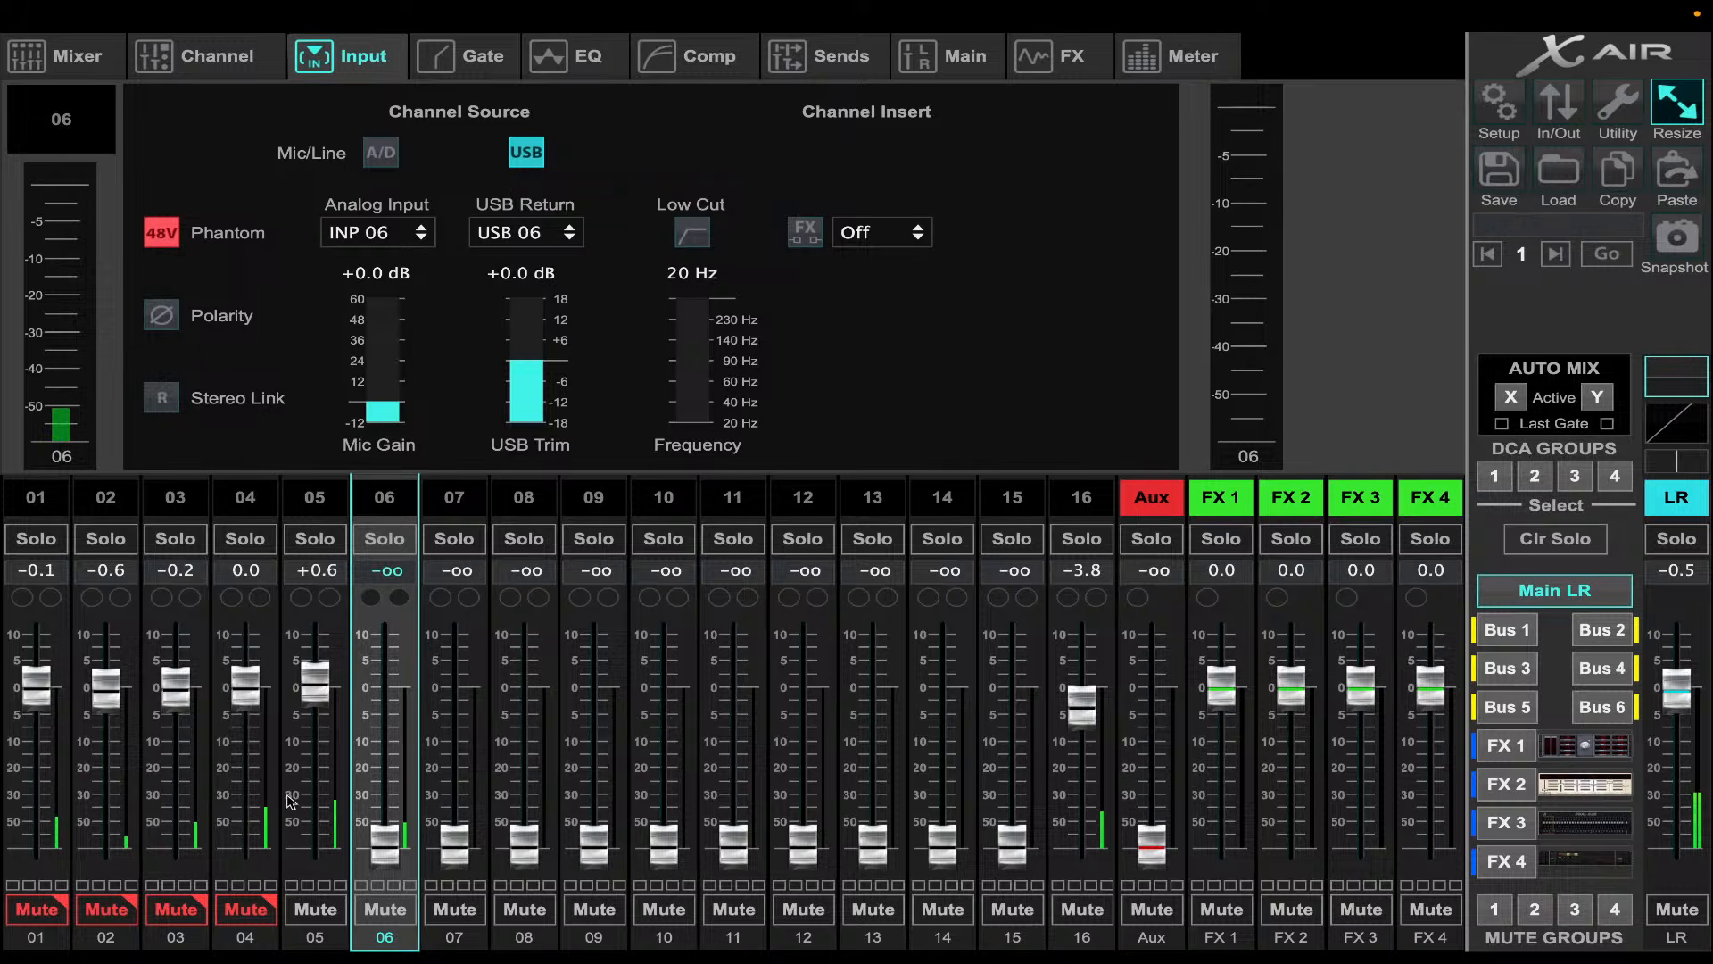
drag(397, 783, 420, 683)
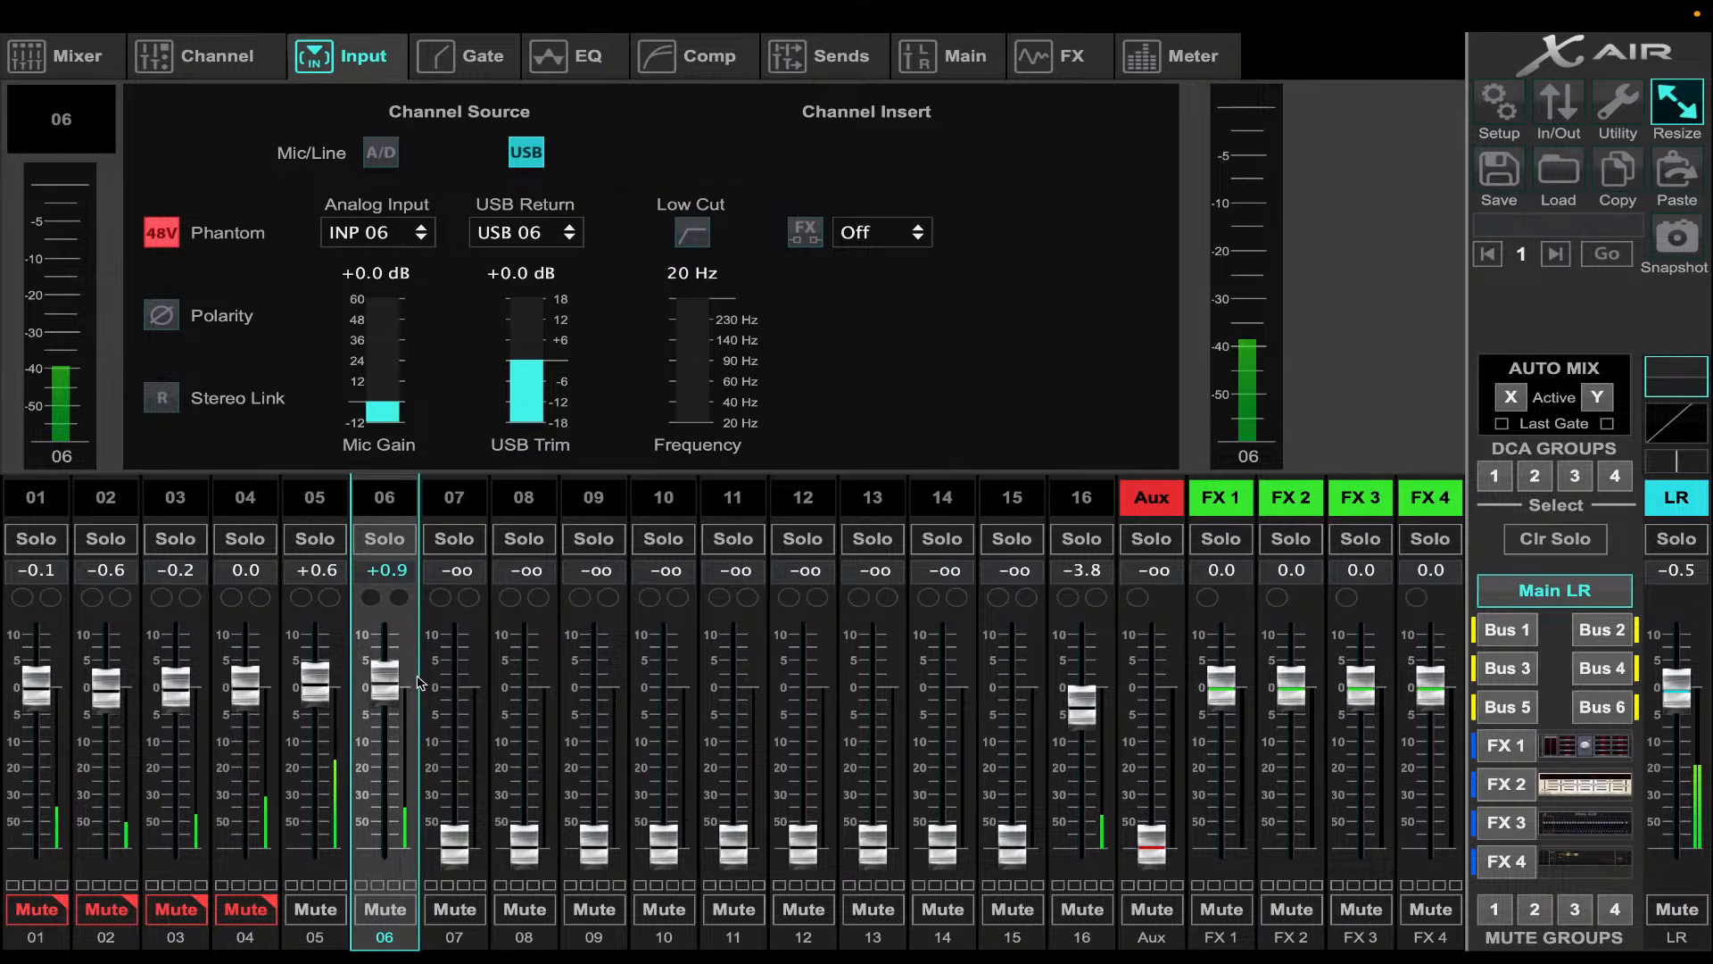
- Mute channel 05 and set channel 06's USB trim to +8.0 dB and mic gain to +11.0 dB
click(294, 910)
mouse_move(541, 357)
drag(541, 357, 551, 286)
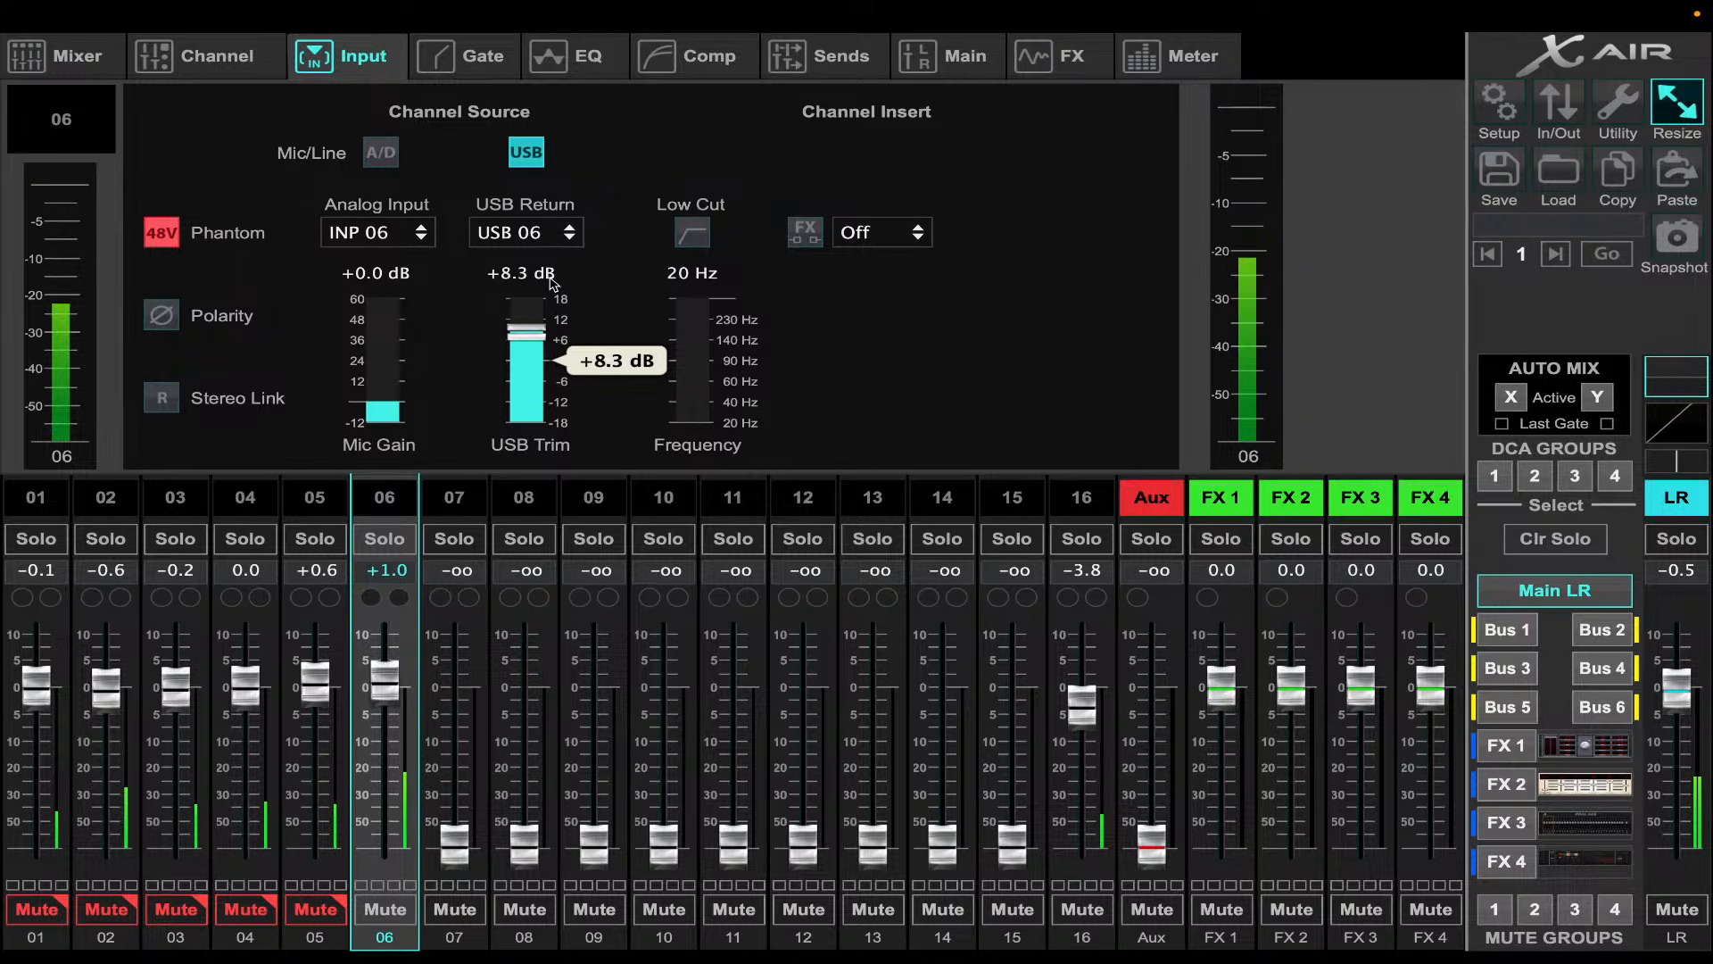
drag(390, 403, 393, 352)
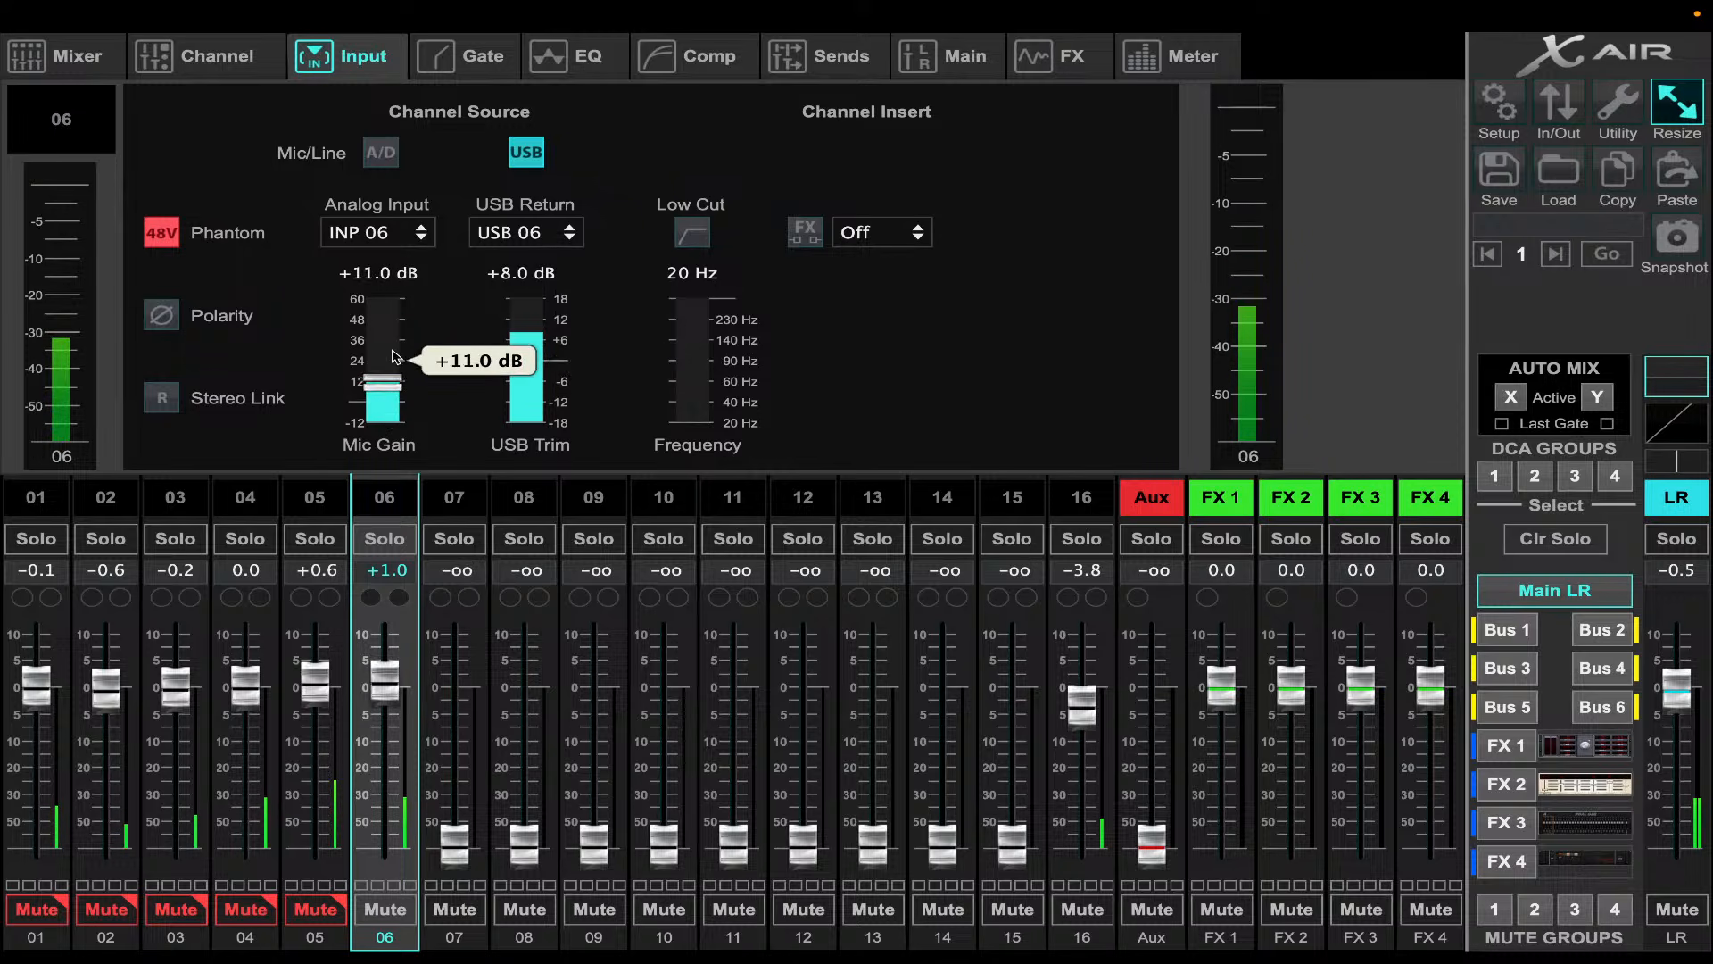
- Switch to Cubase, set the playback loop to about bars 20 to 31 and start playback from about bar 20
mouse_move(1135, 948)
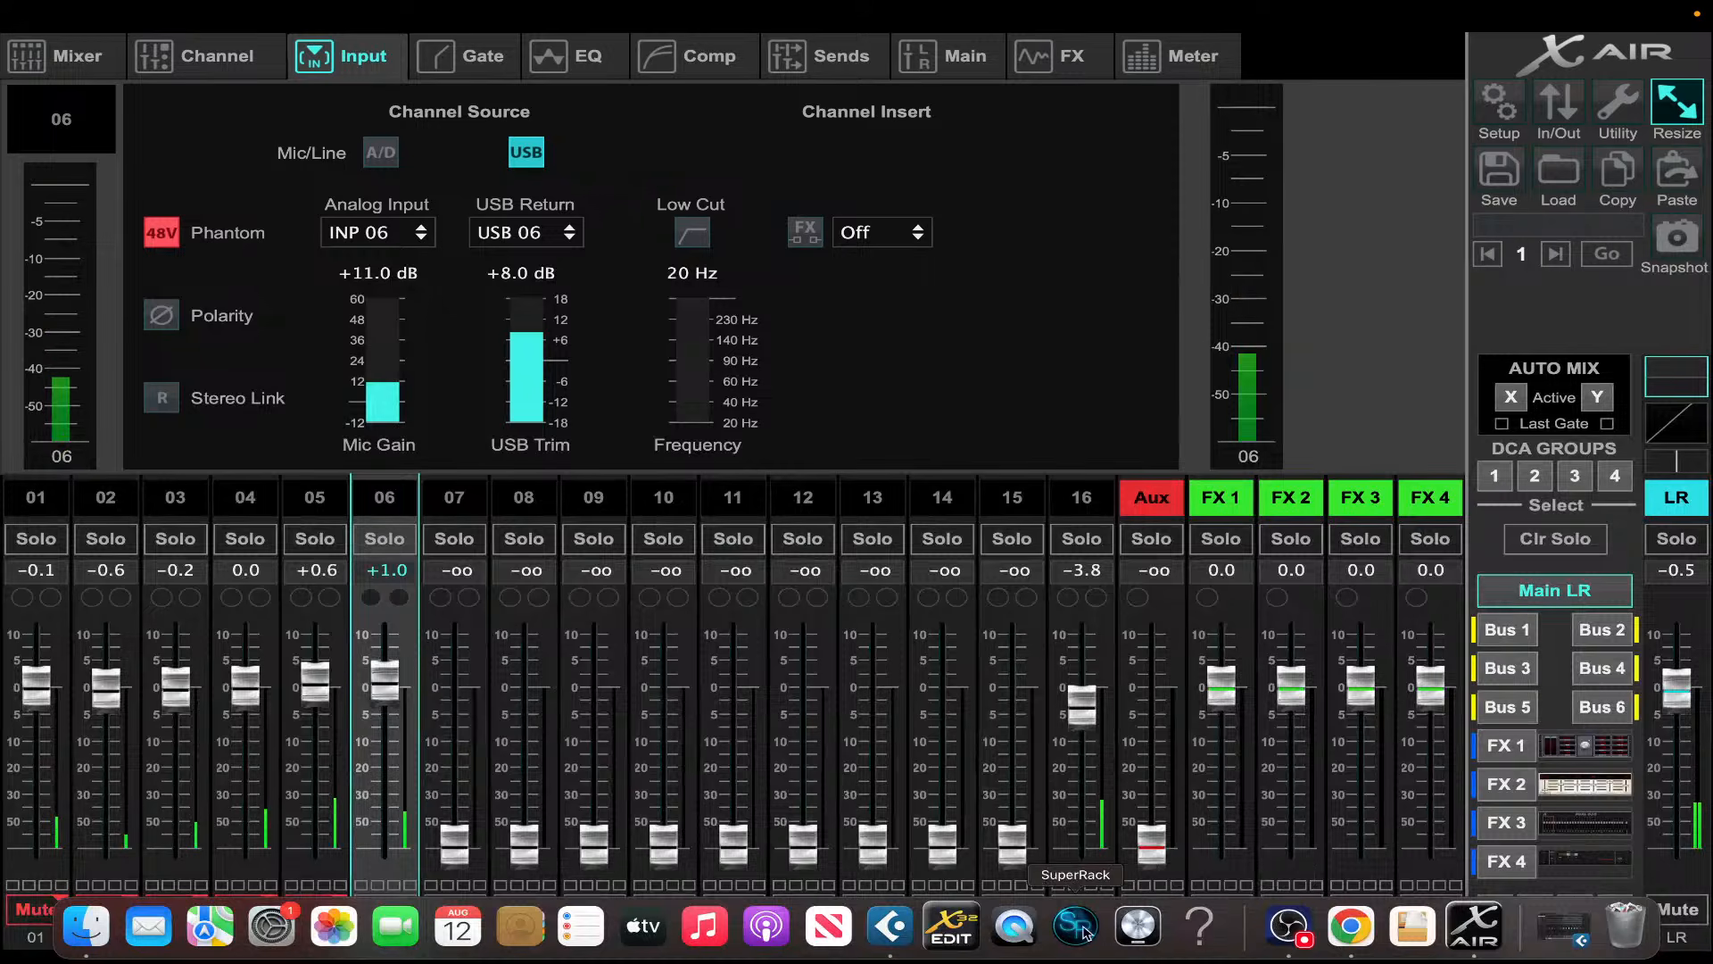
click(890, 925)
scroll(1046, 771, right, 7)
scroll(1046, 771, left, 1)
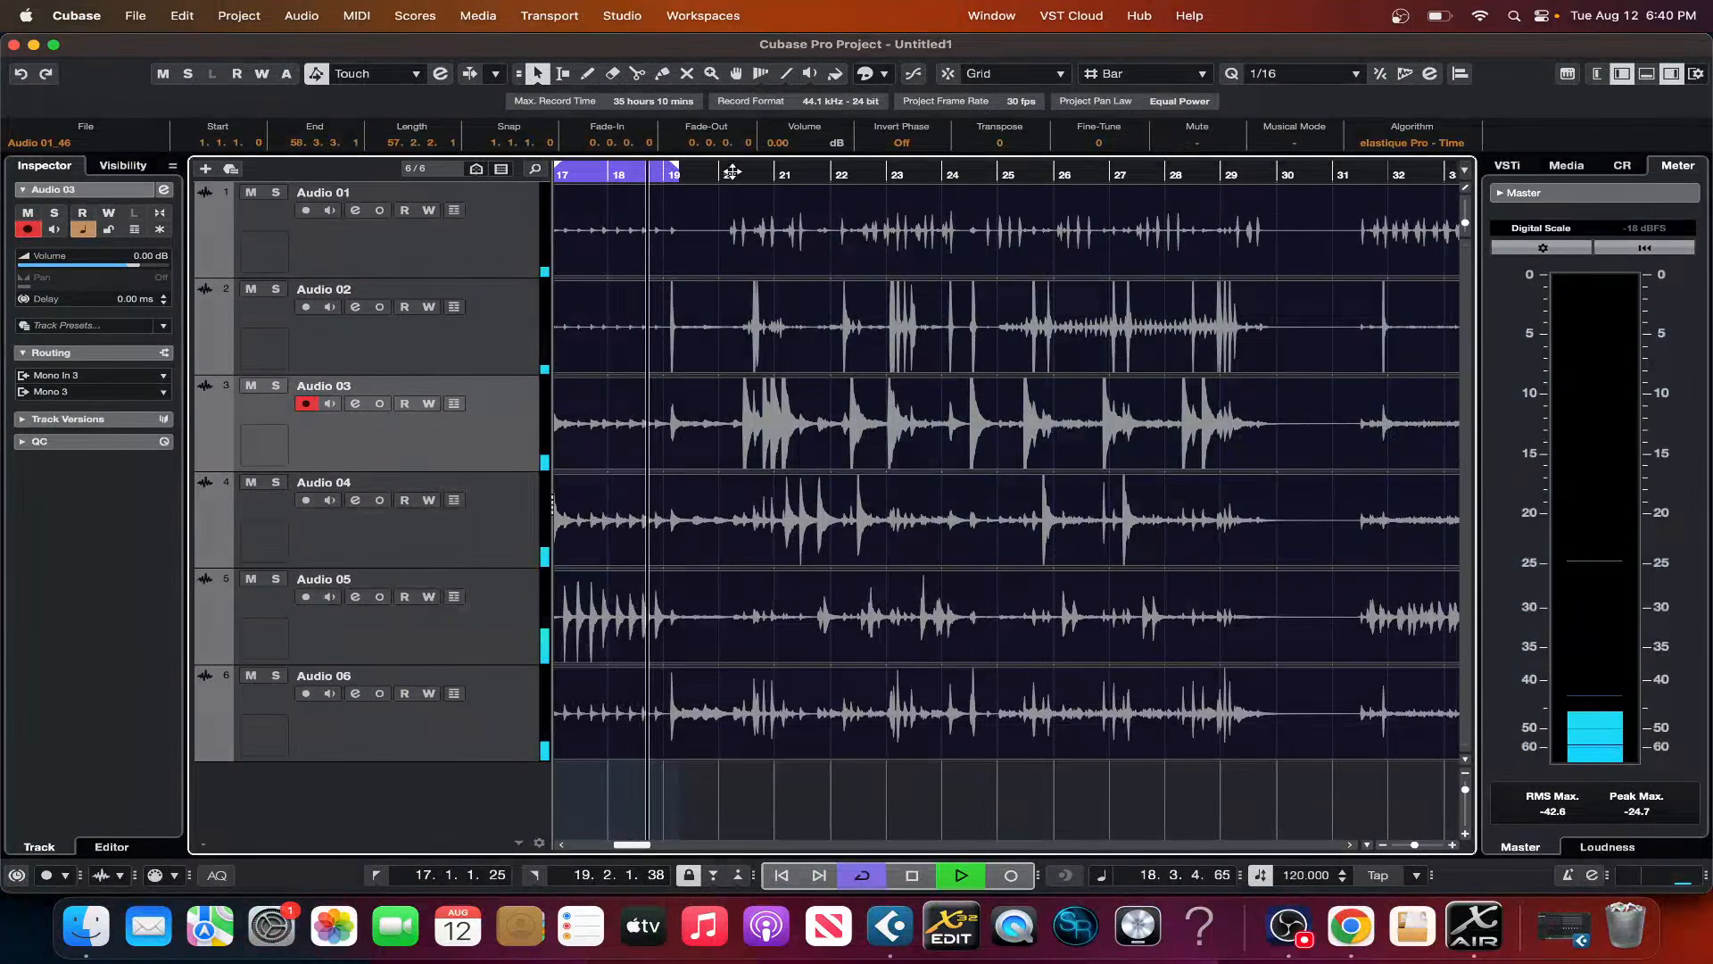
drag(675, 172, 1330, 174)
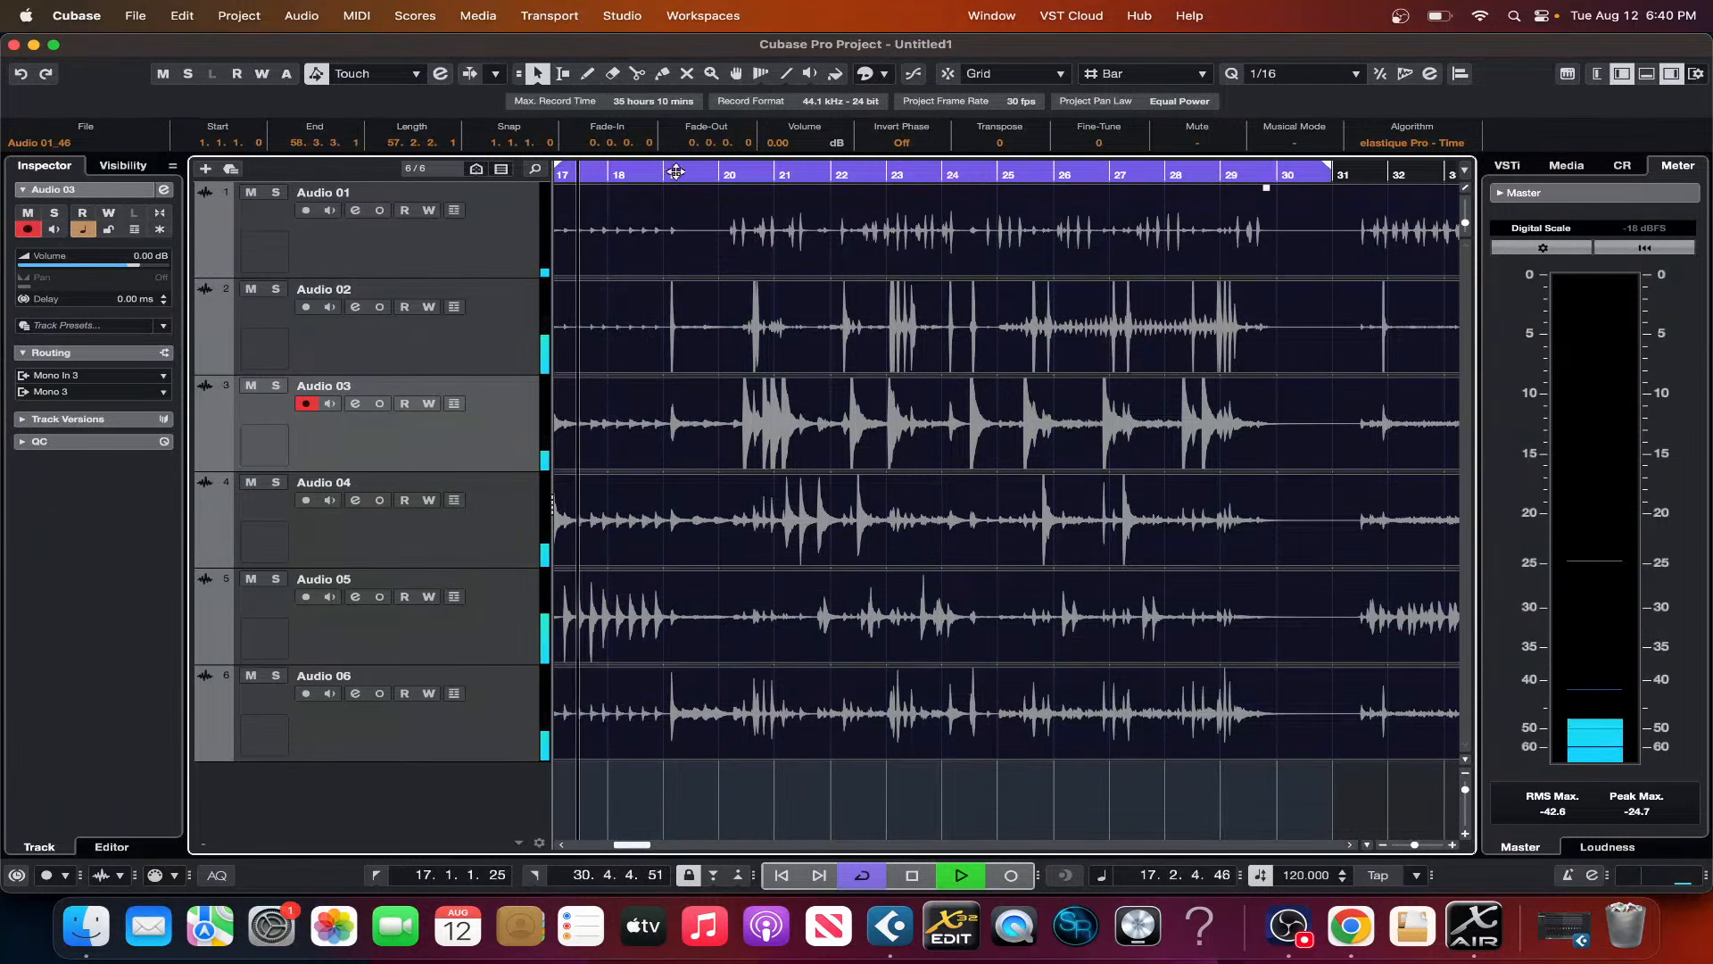
drag(578, 172, 717, 211)
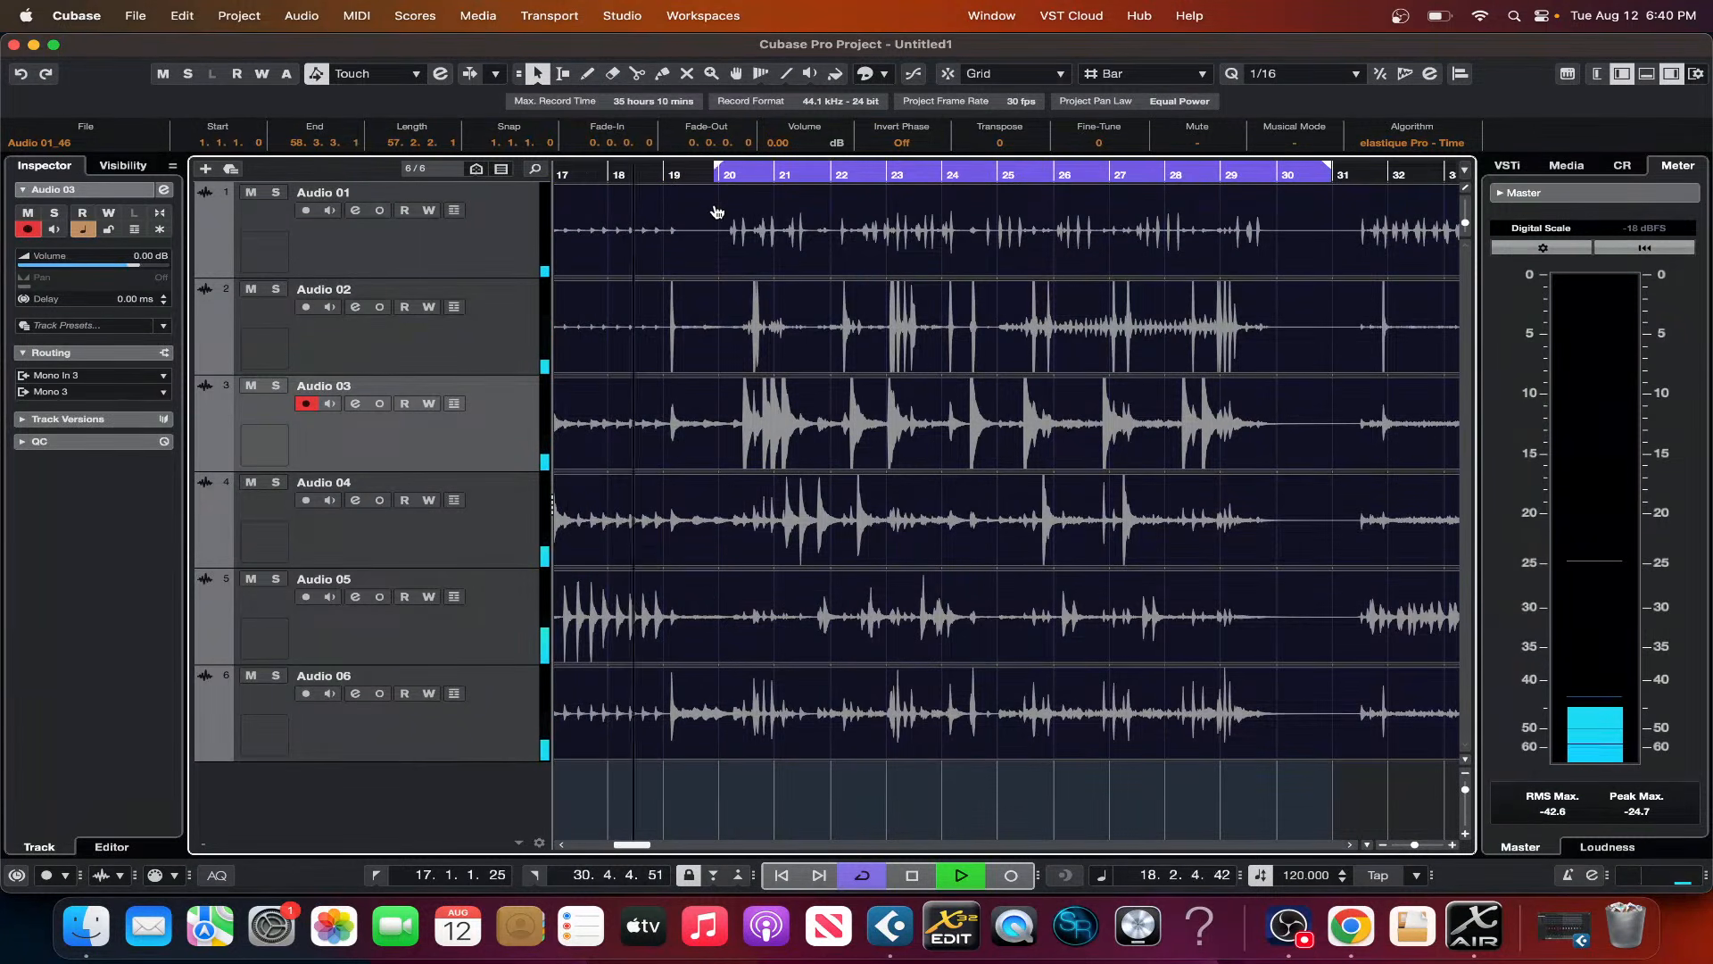
click(751, 176)
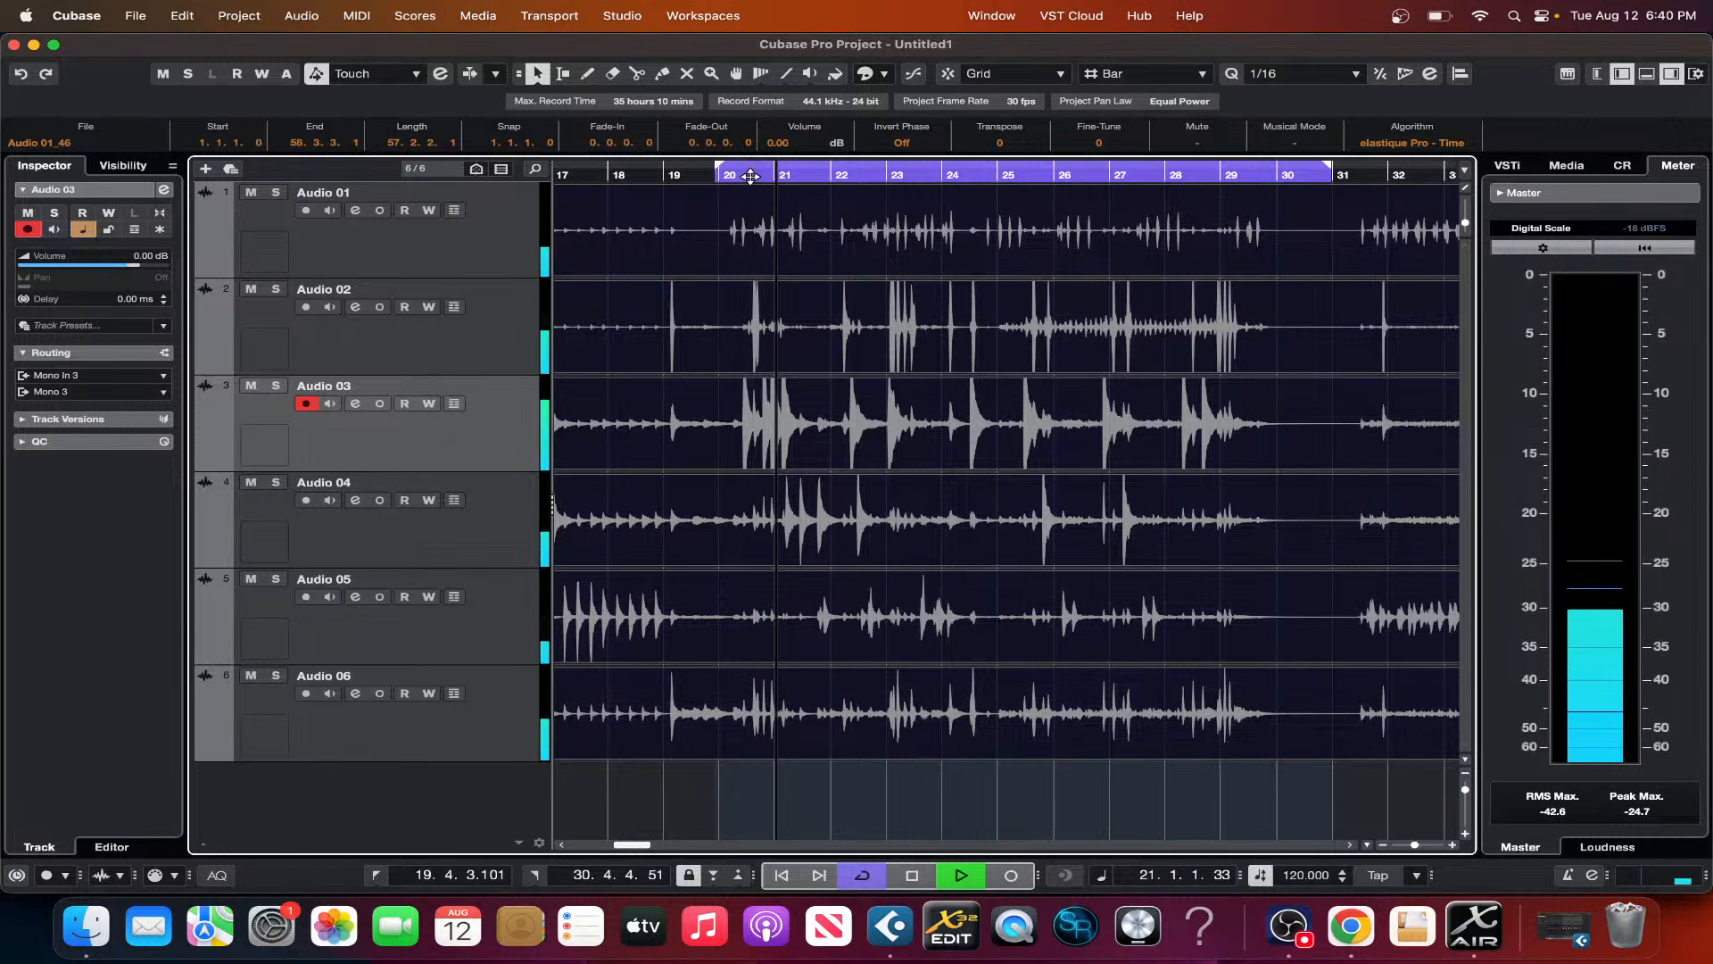
- Look through the recorded tracks beyond the loop range and restart playback from about bar 20
scroll(972, 398, right, 5)
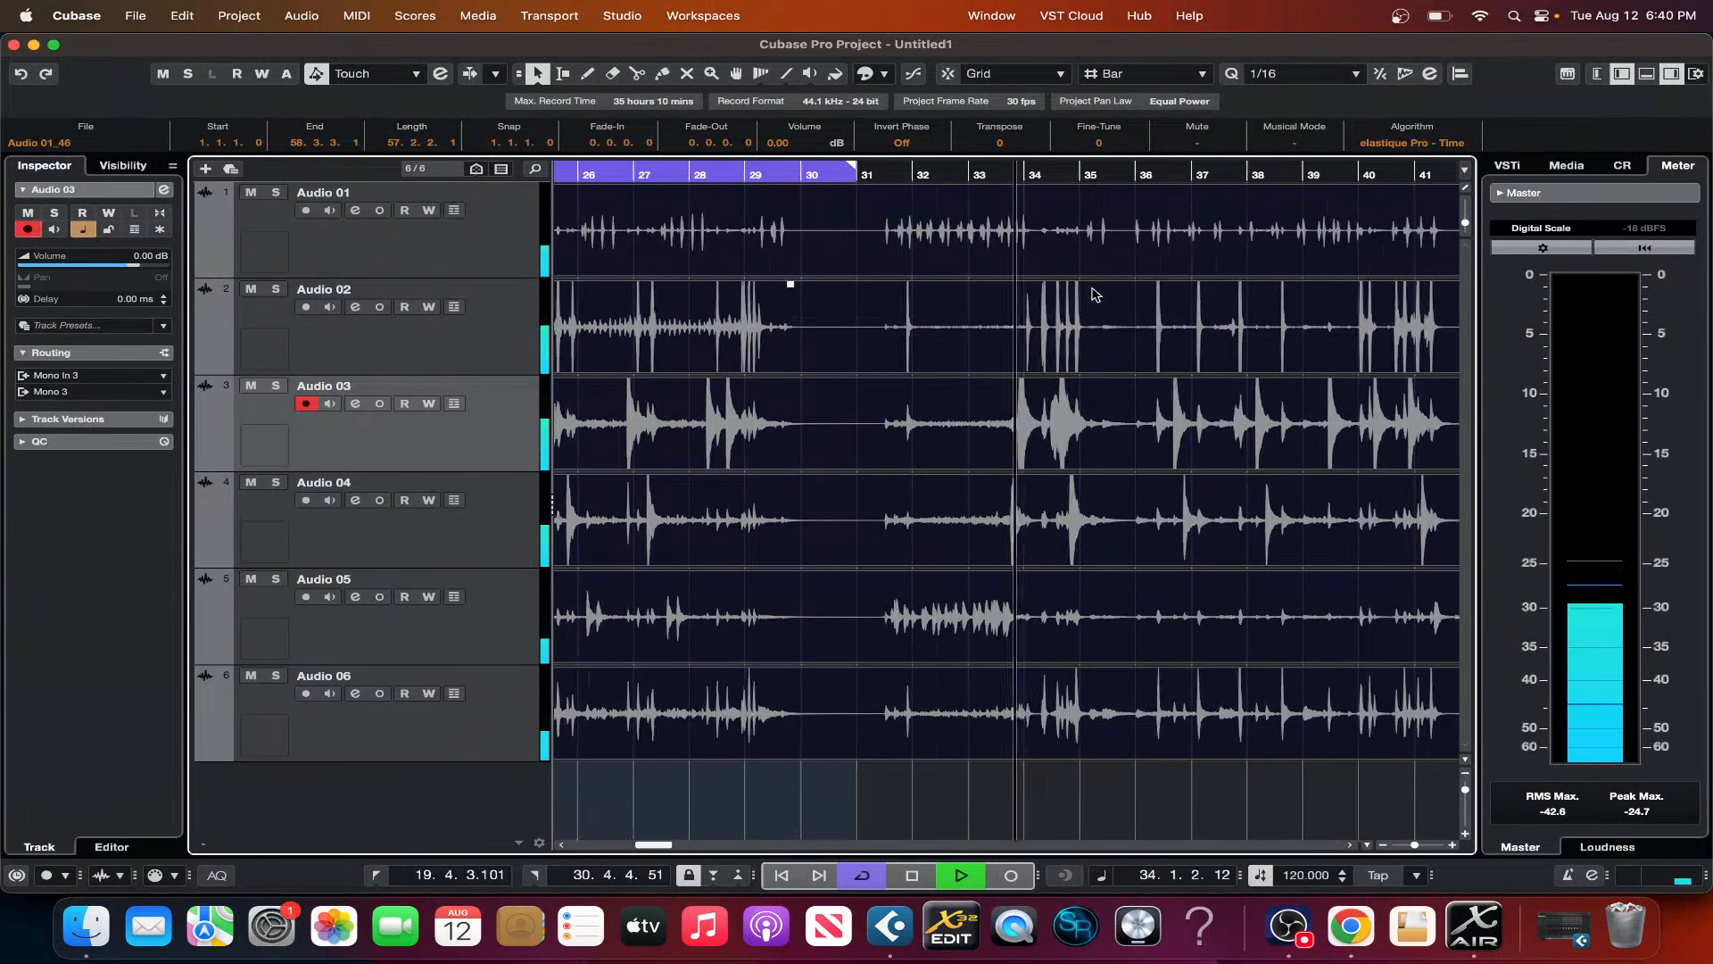
scroll(1091, 287, left, 2)
scroll(1096, 294, right, 4)
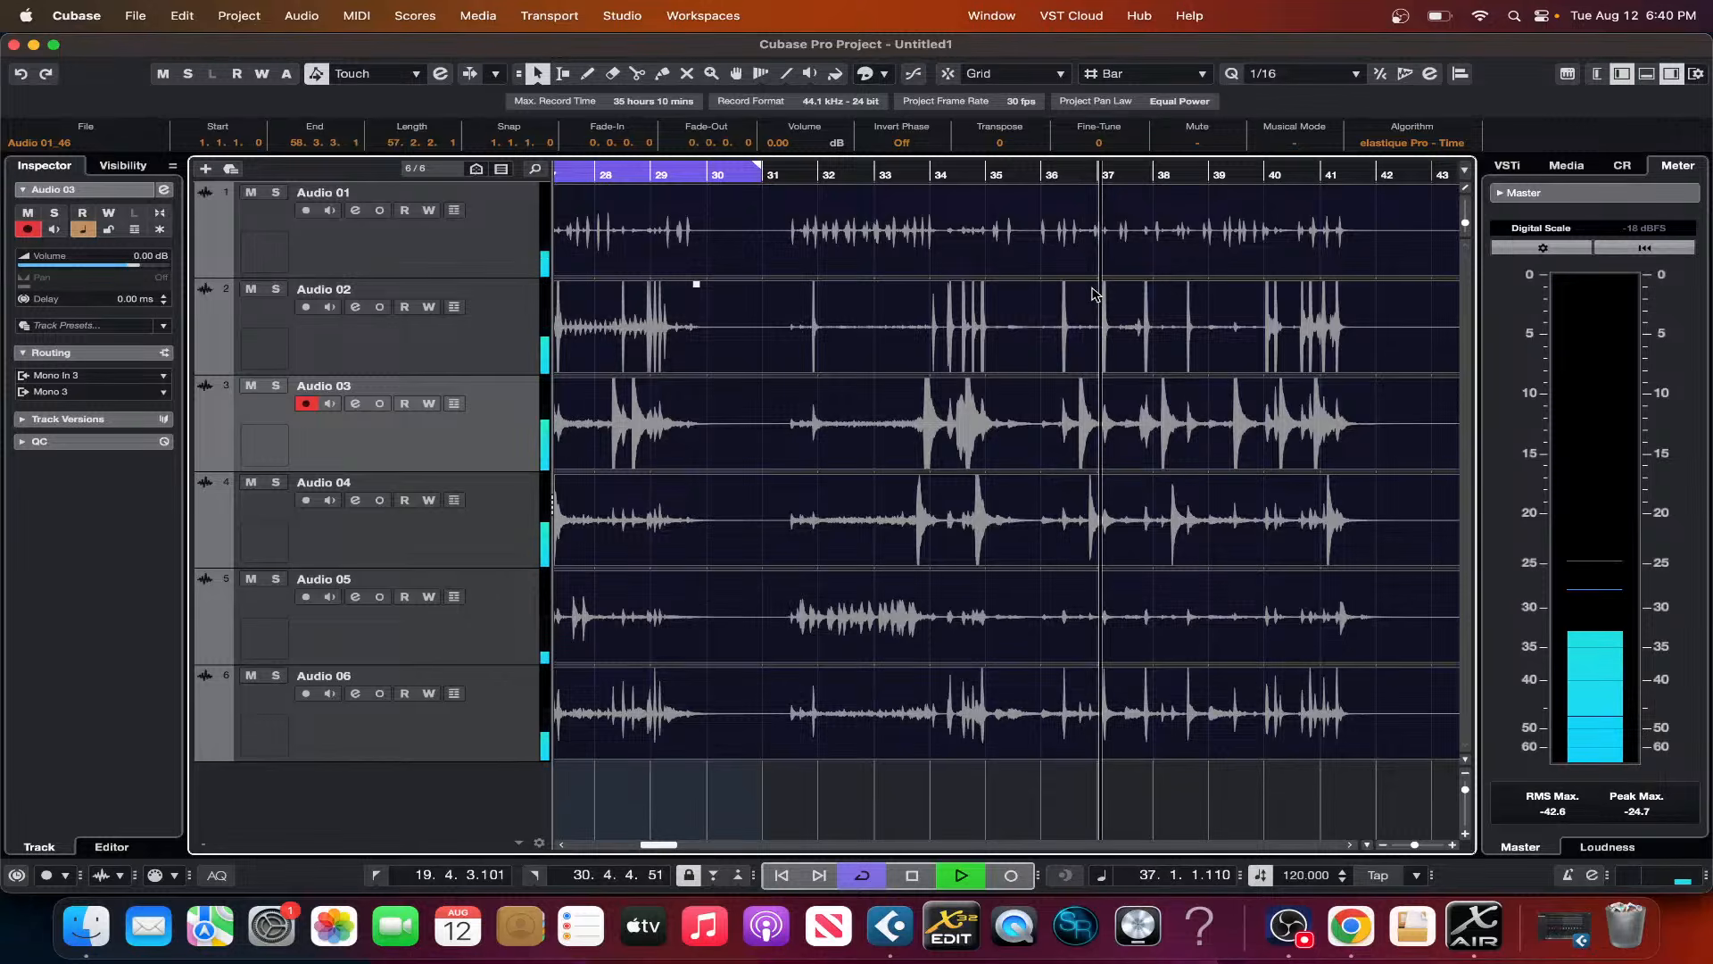
scroll(1096, 295, left, 5)
scroll(1096, 294, left, 3)
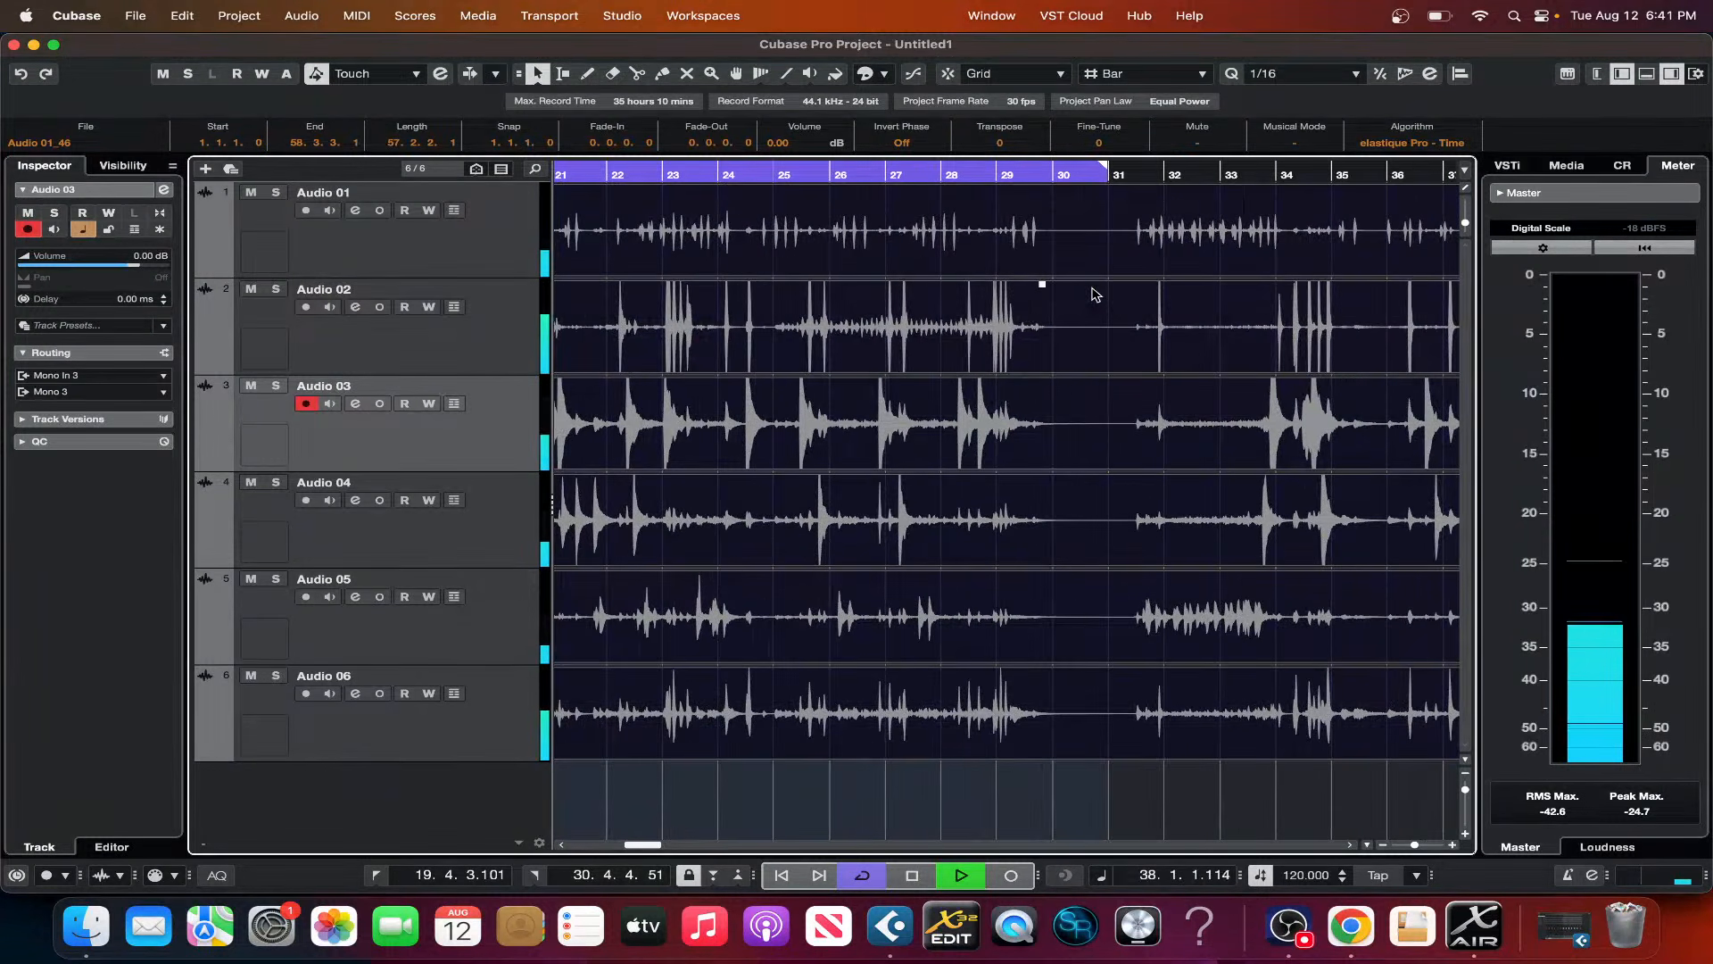
scroll(1096, 294, right, 7)
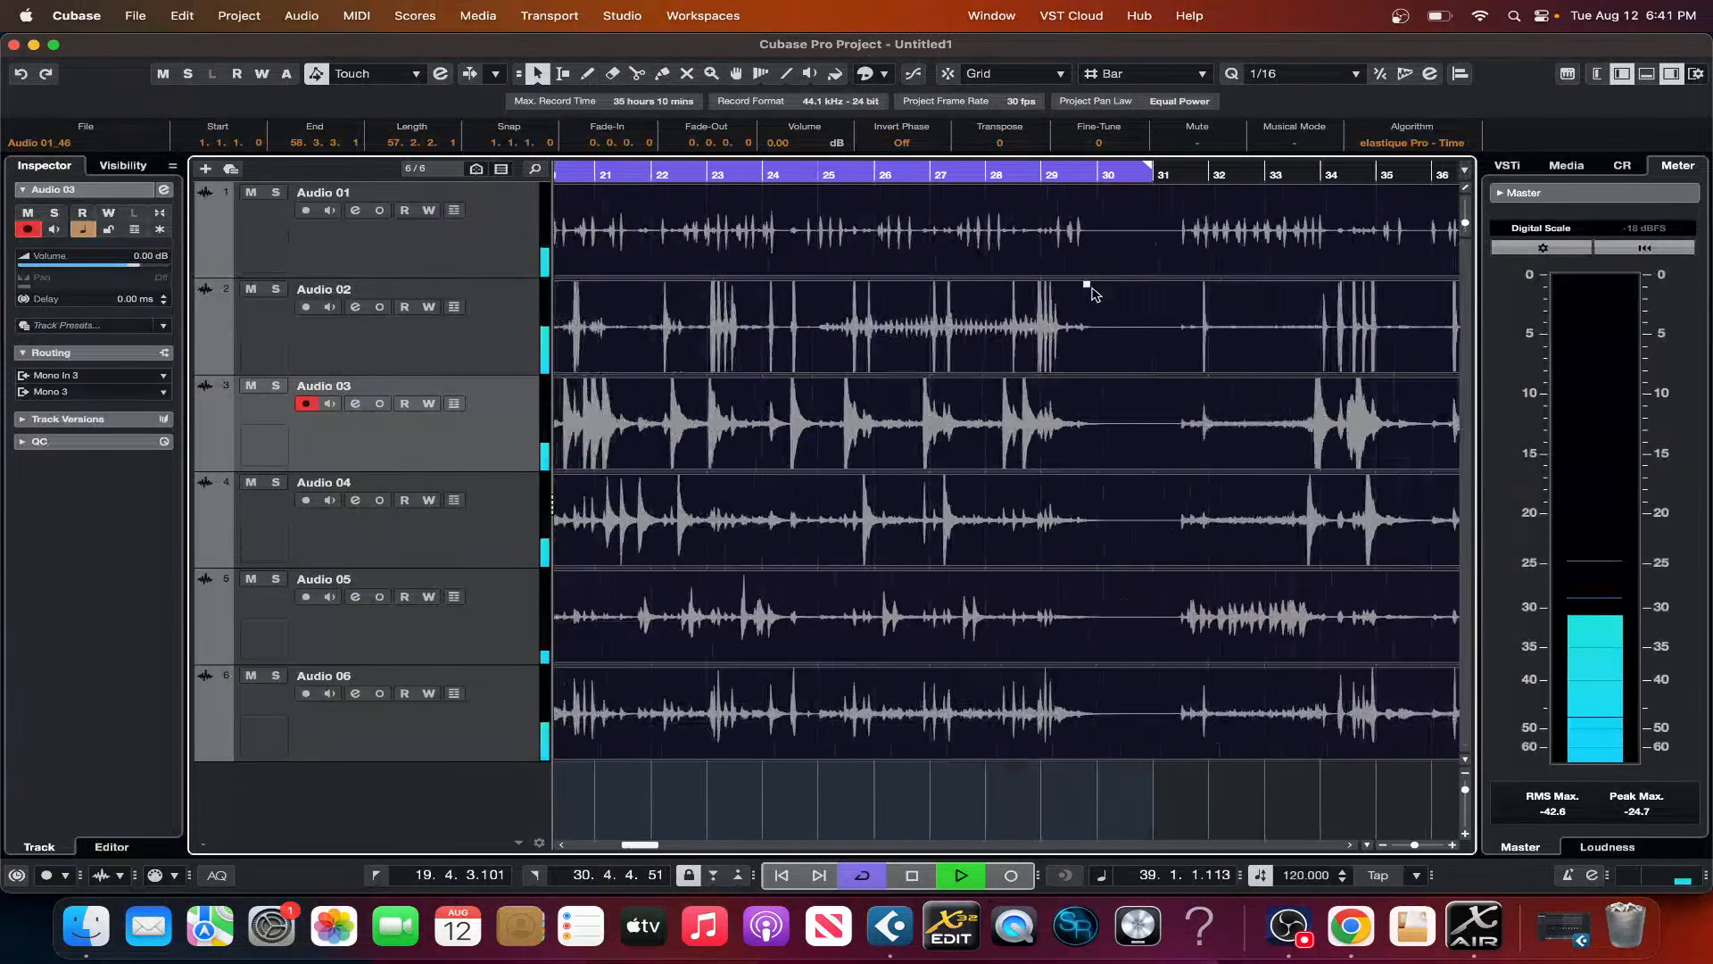
scroll(1096, 295, left, 6)
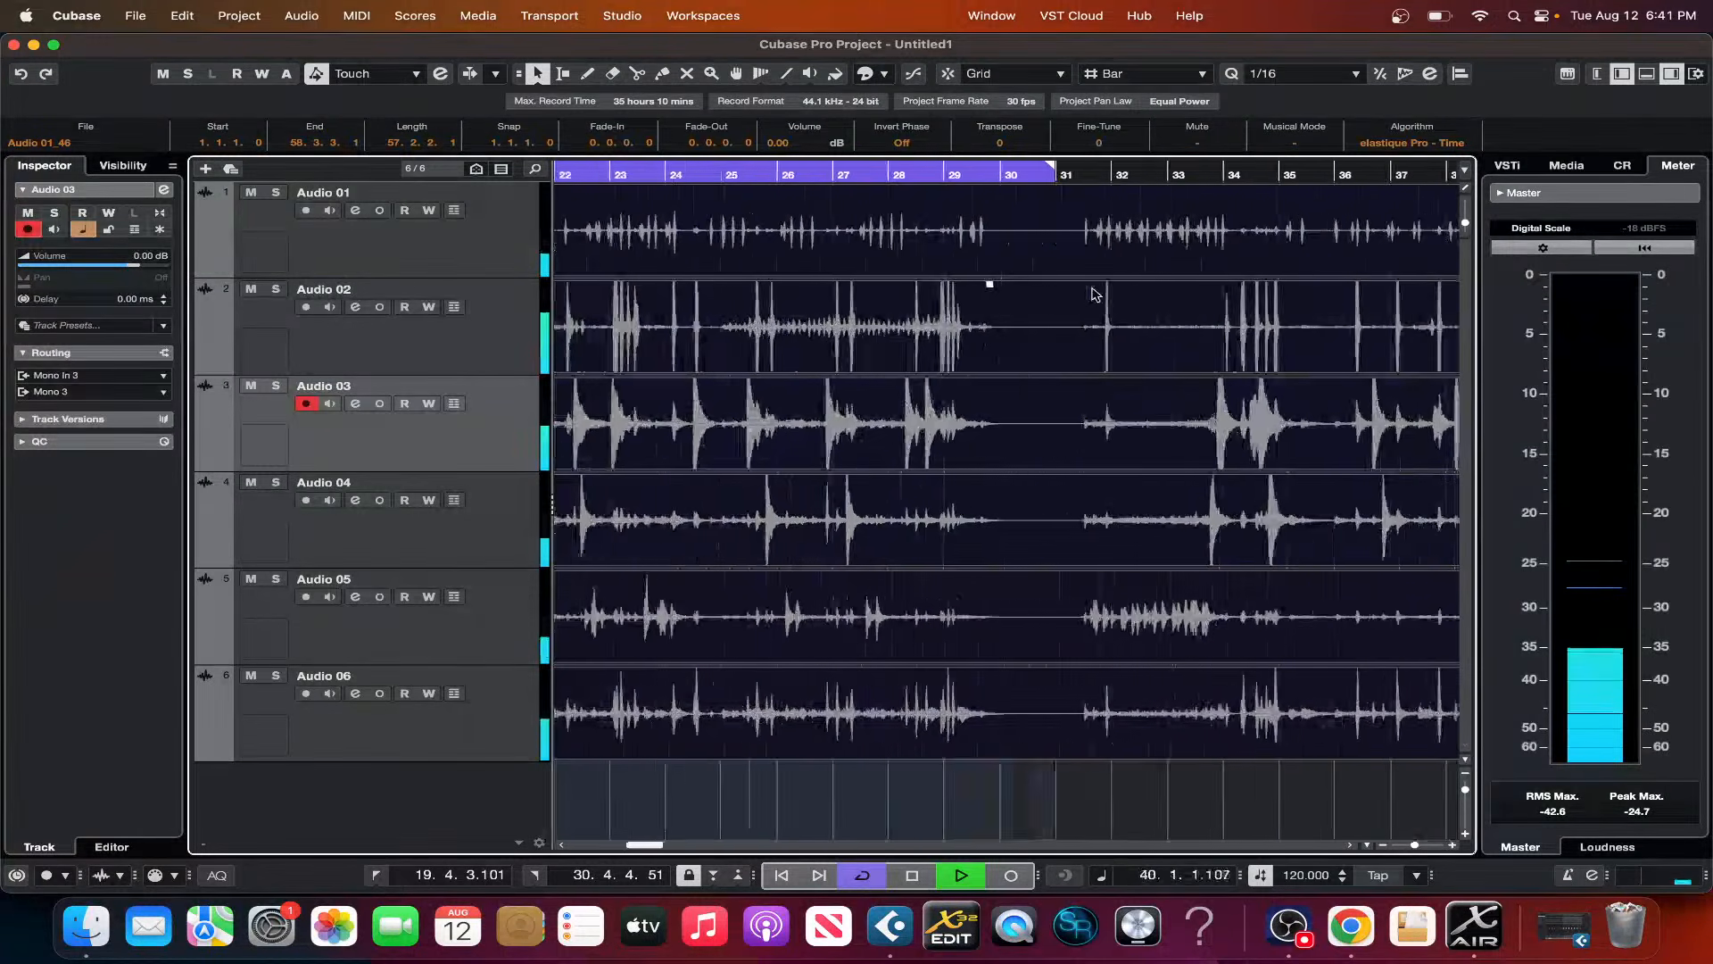
scroll(858, 277, left, 5)
click(806, 169)
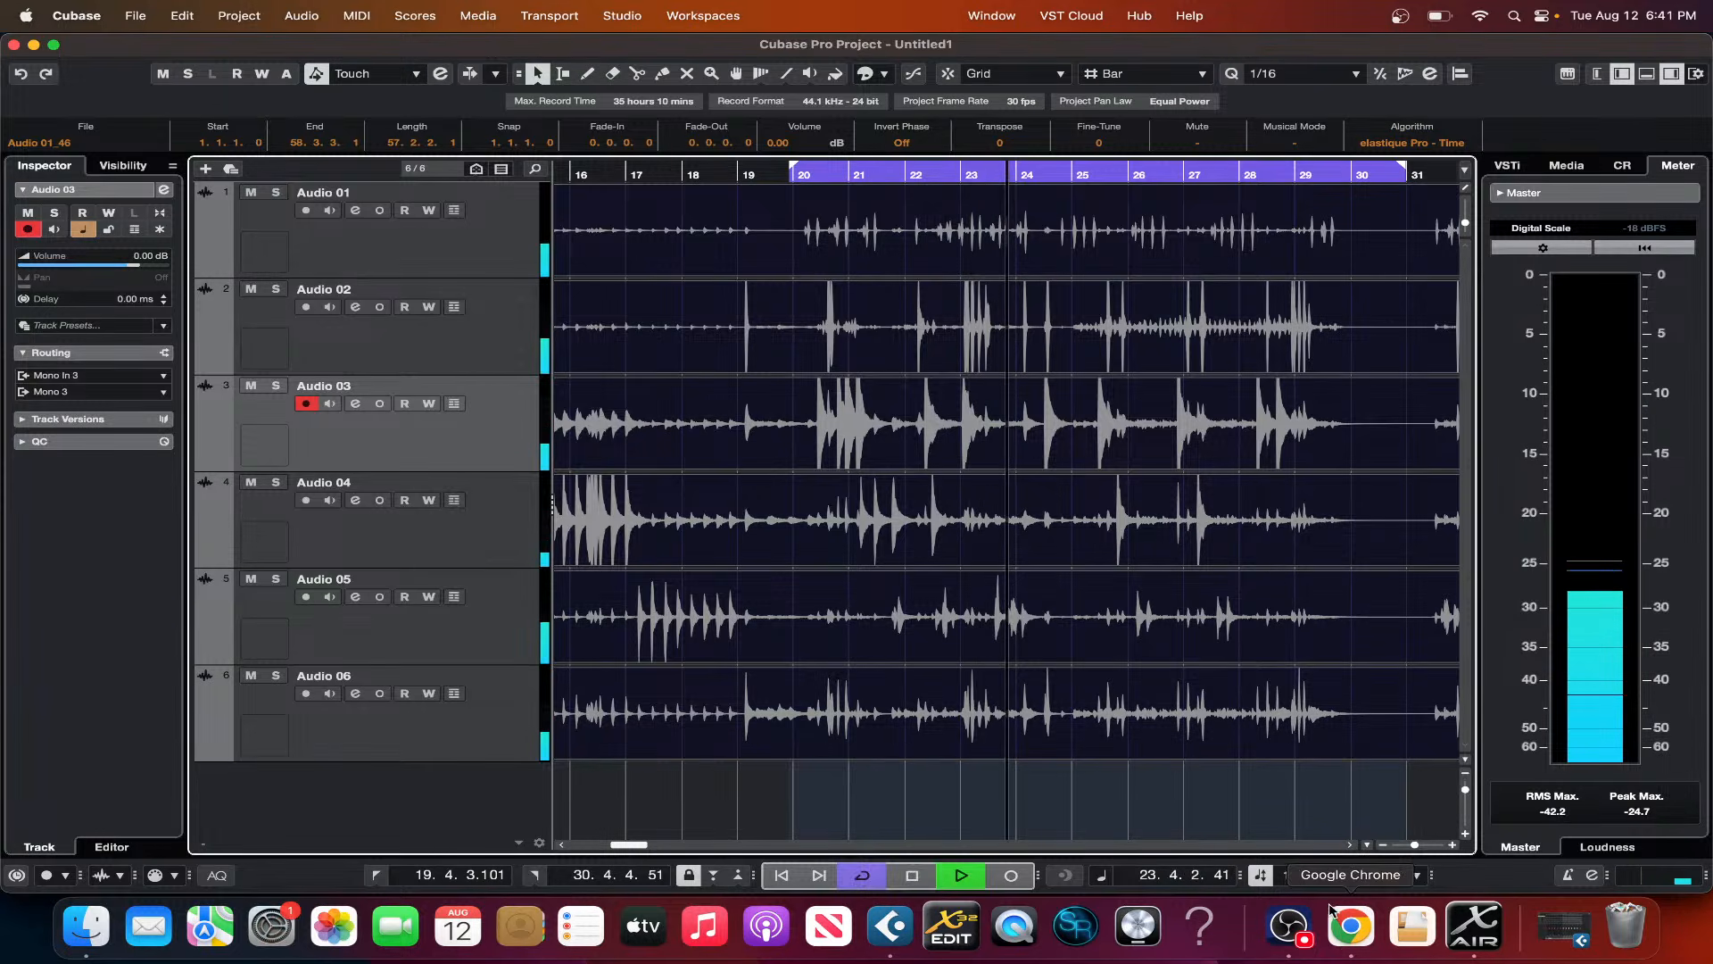
- Switch to X AIR Edit and enable channel 06's low cut filter in the EQ at 400 Hz
click(1468, 926)
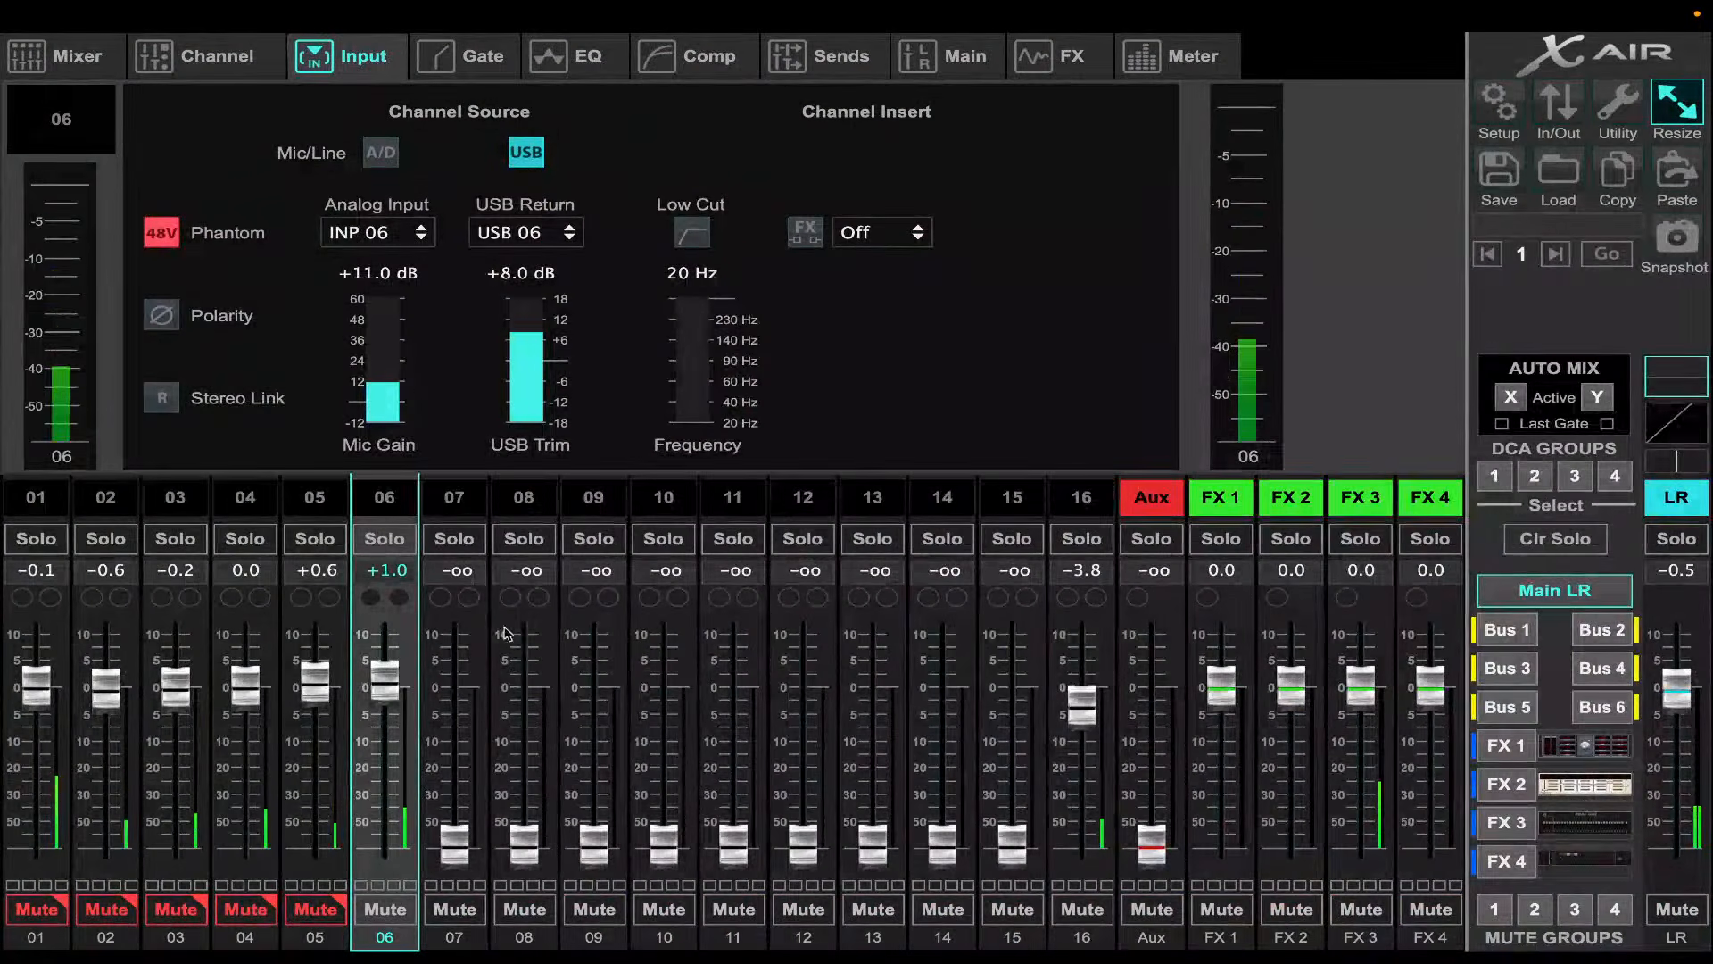
click(599, 67)
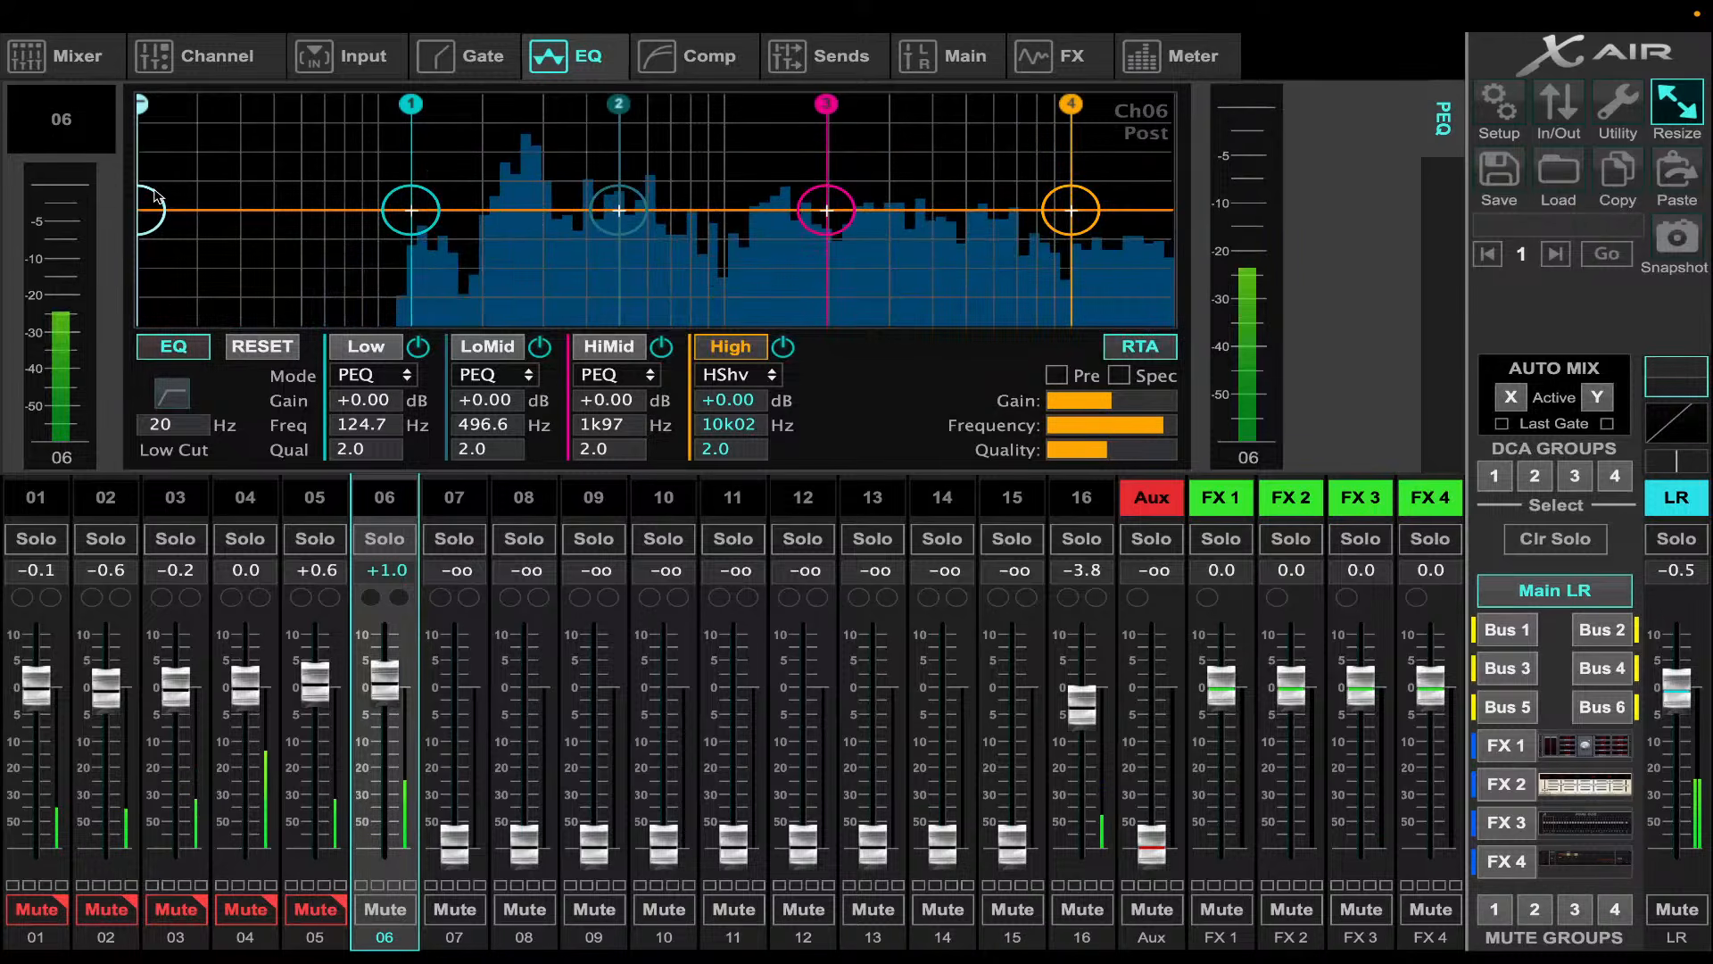
click(171, 394)
drag(287, 215, 639, 217)
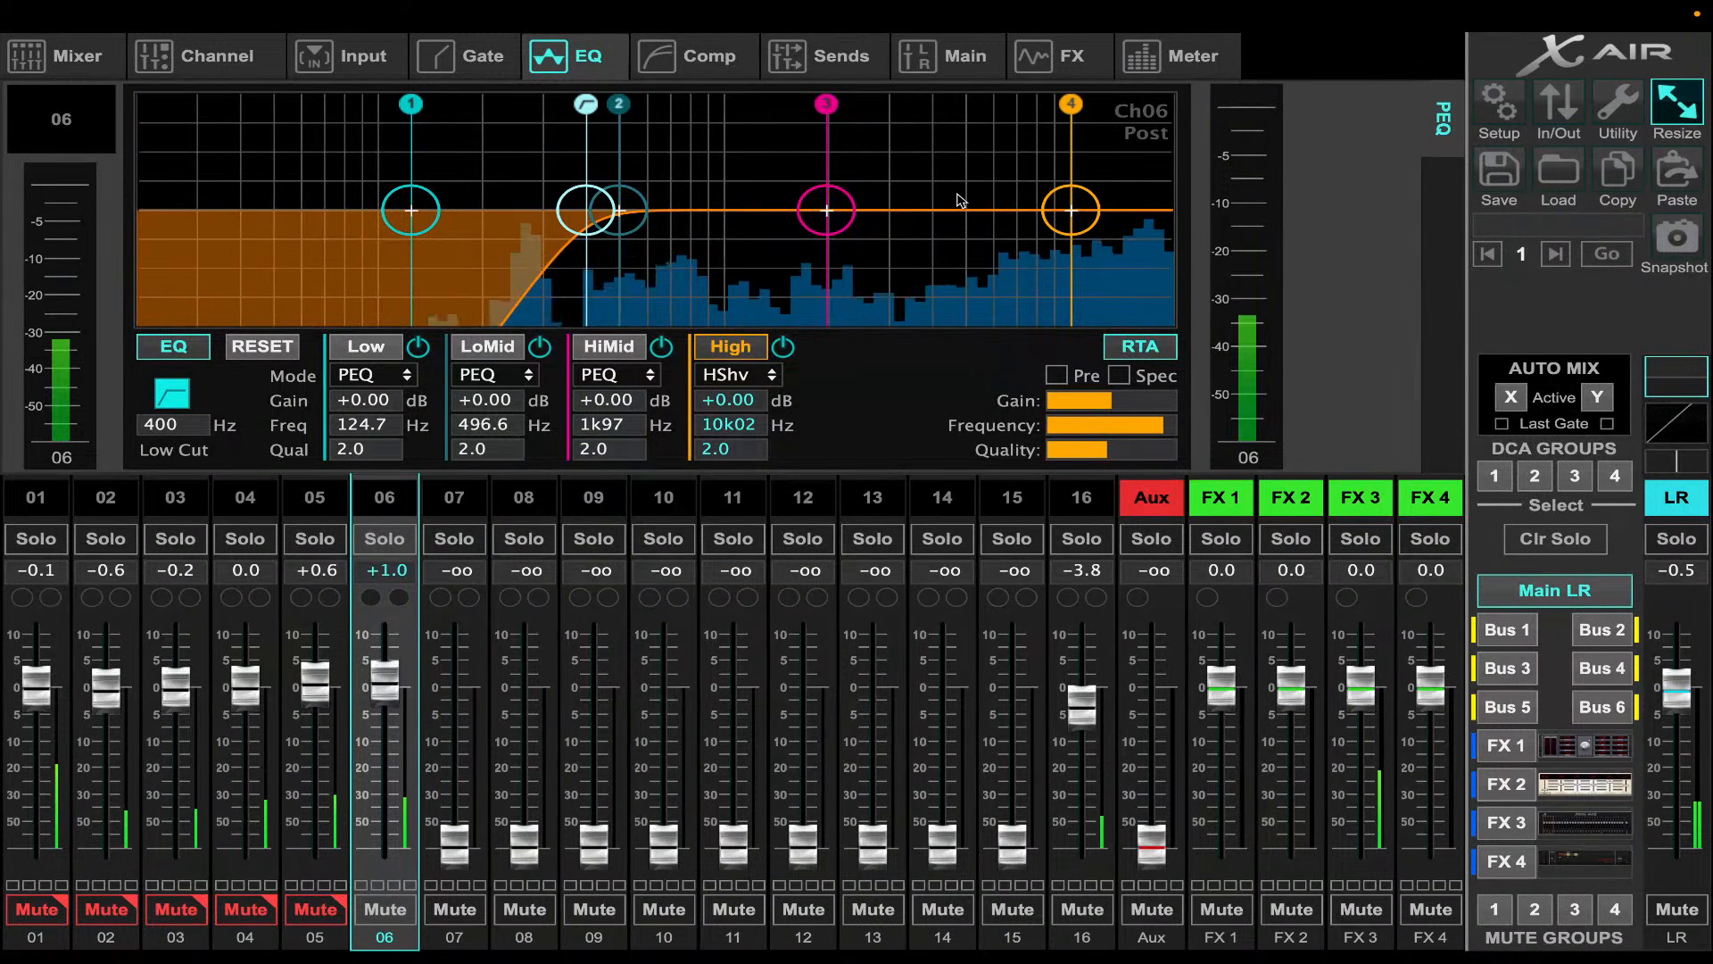
- Move channel 06's Low EQ band to about 1.09 kHz at -11 dB and set its mode to LCut
drag(411, 210, 729, 291)
click(368, 375)
click(375, 401)
- Cut channel 06's HiMid band by 9 dB at 1.49 kHz and its LoMid band by 10 dB at 8.43 kHz
drag(802, 229, 778, 292)
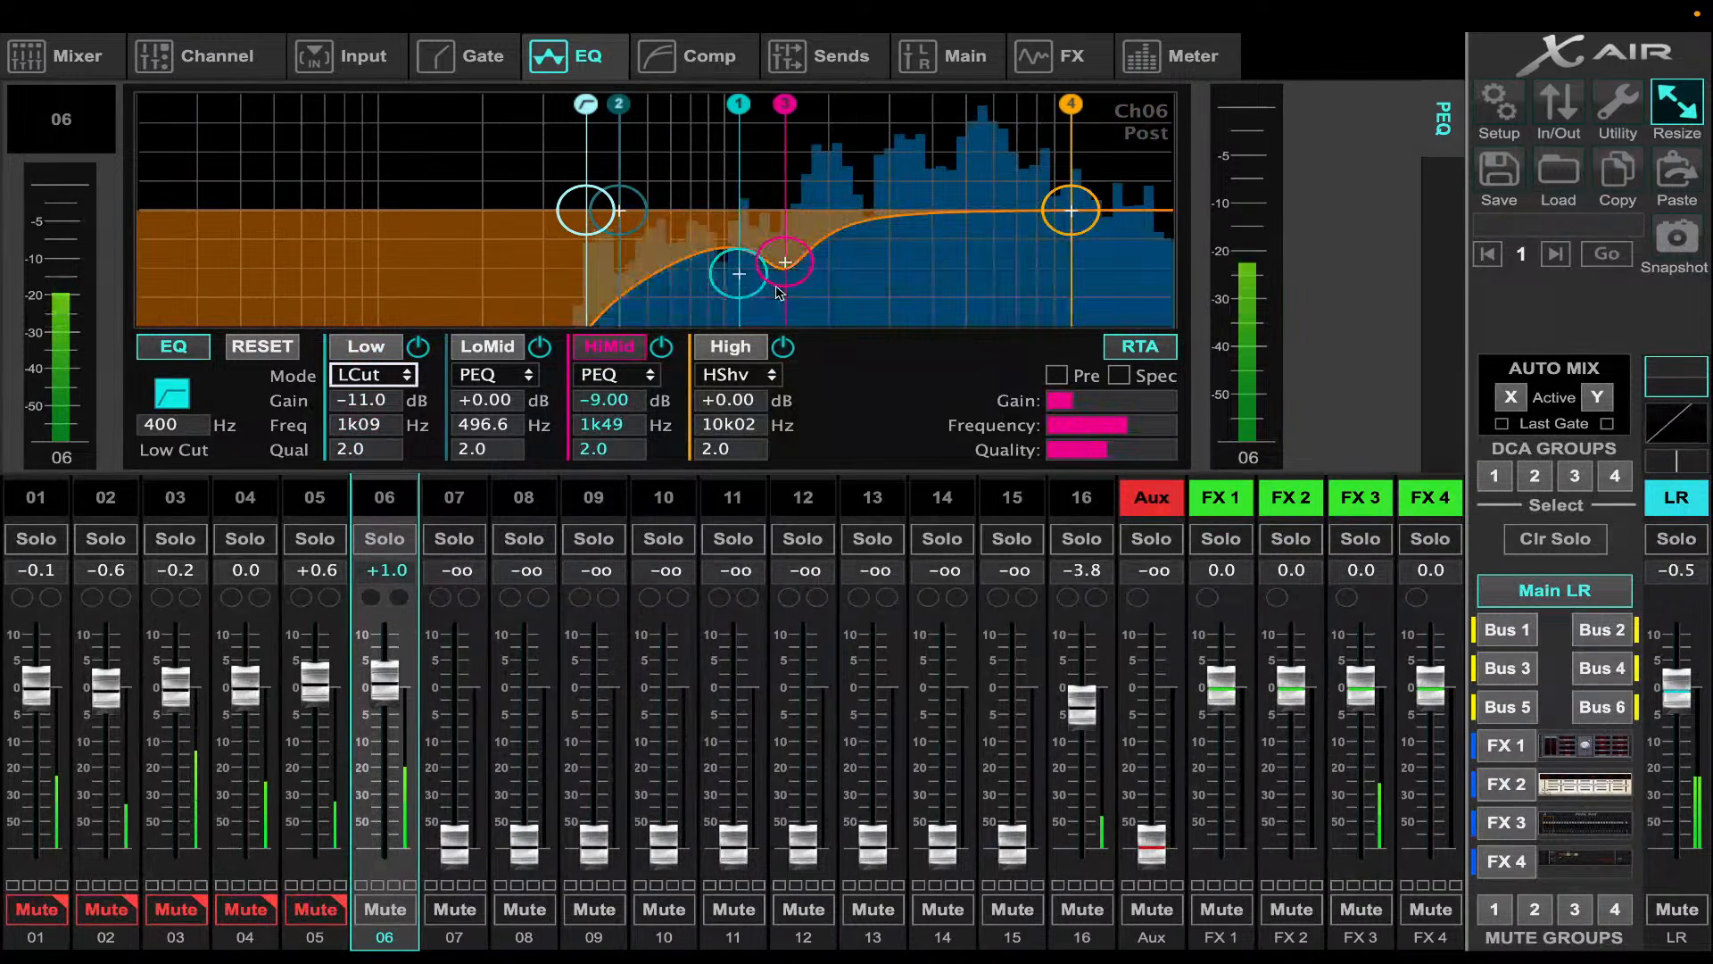
drag(619, 210, 1063, 261)
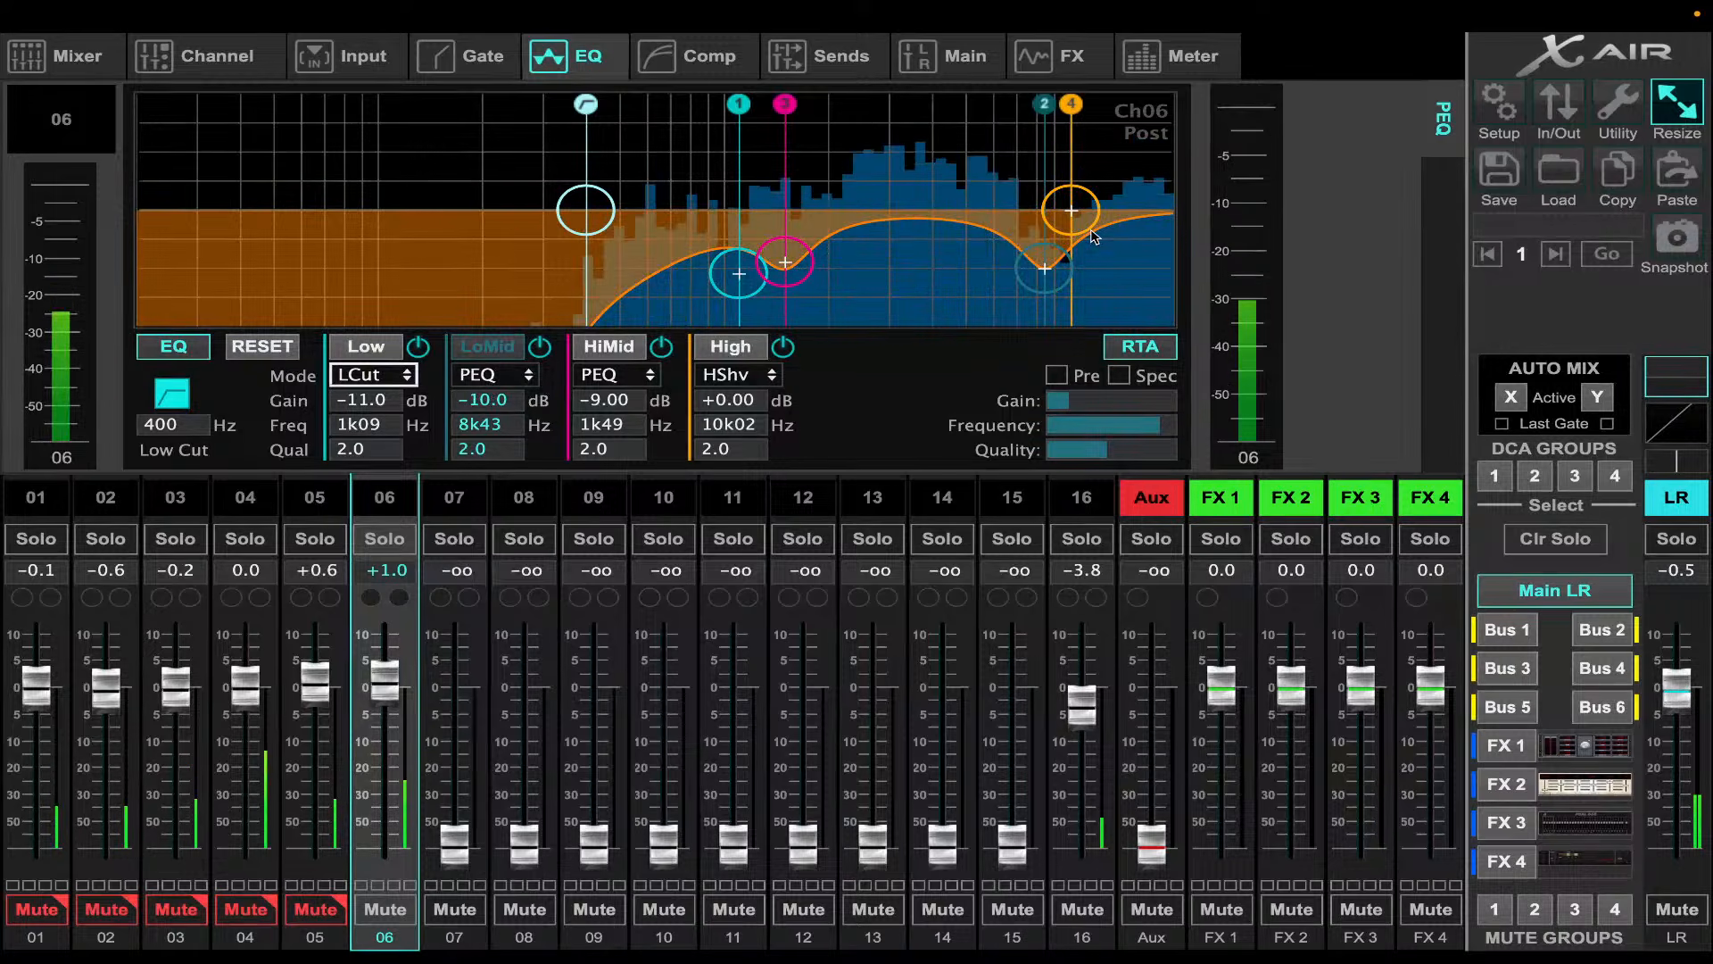
- Lower channel 06's fader to about -11.9 dB and unmute channels 01 to 04
drag(394, 684, 395, 748)
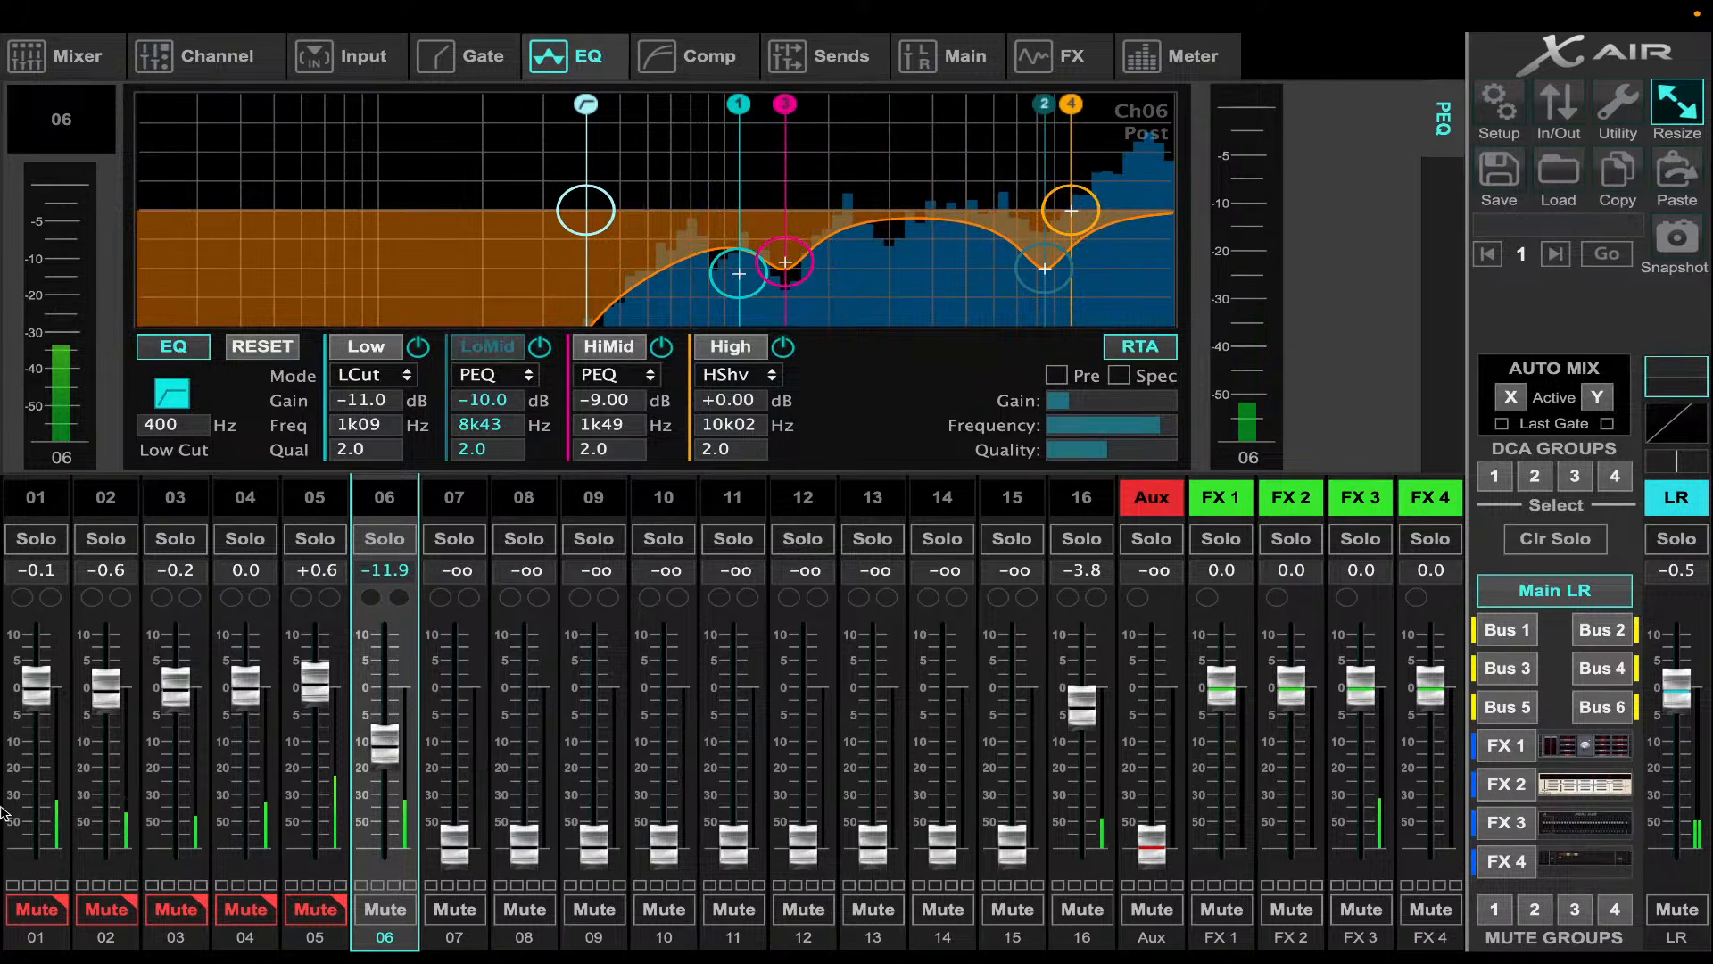
click(105, 909)
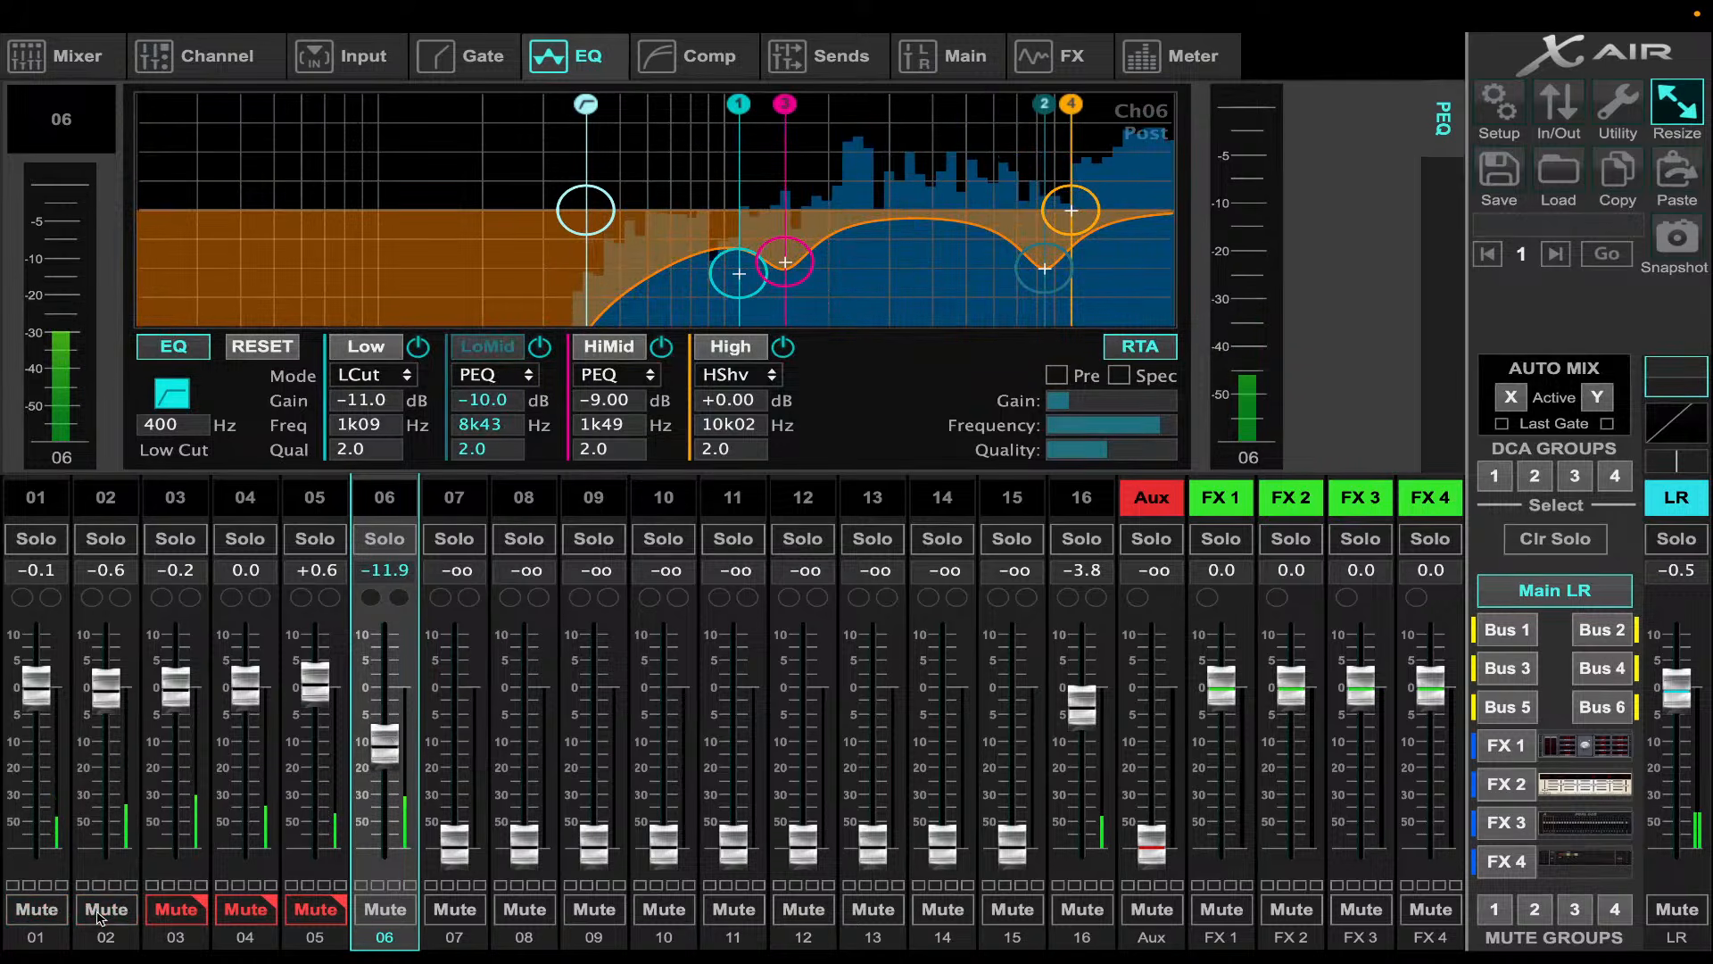
click(175, 909)
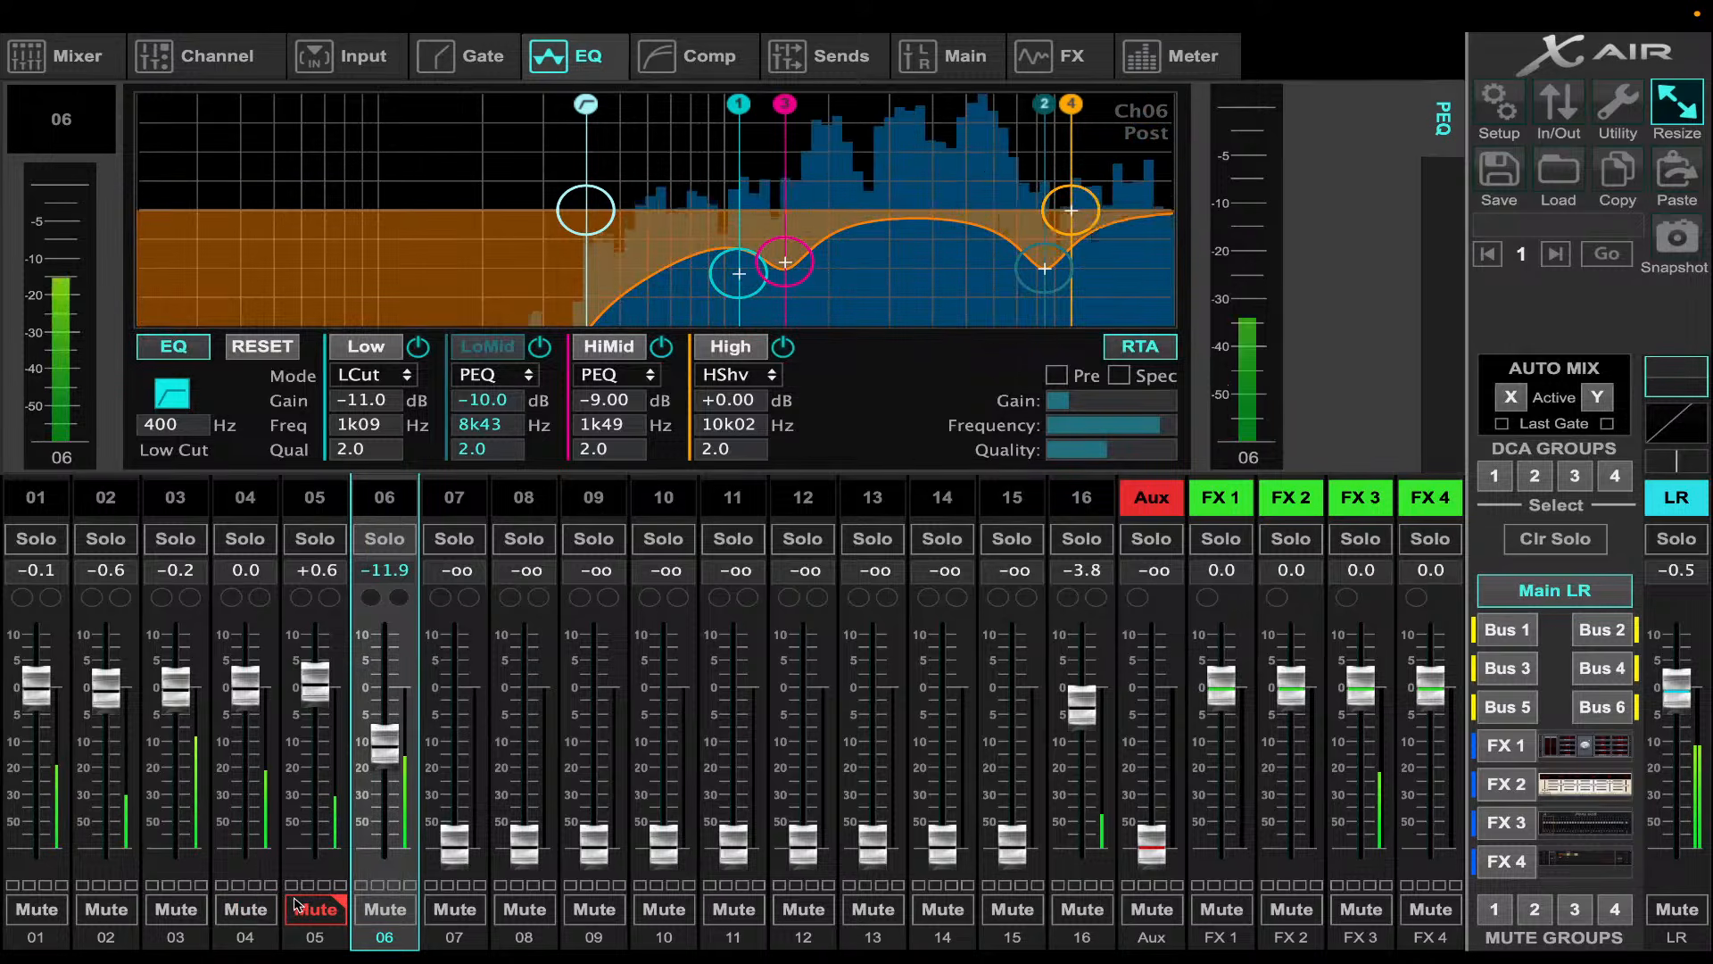
- Select channel 02 and open its gate settings
click(134, 555)
click(505, 73)
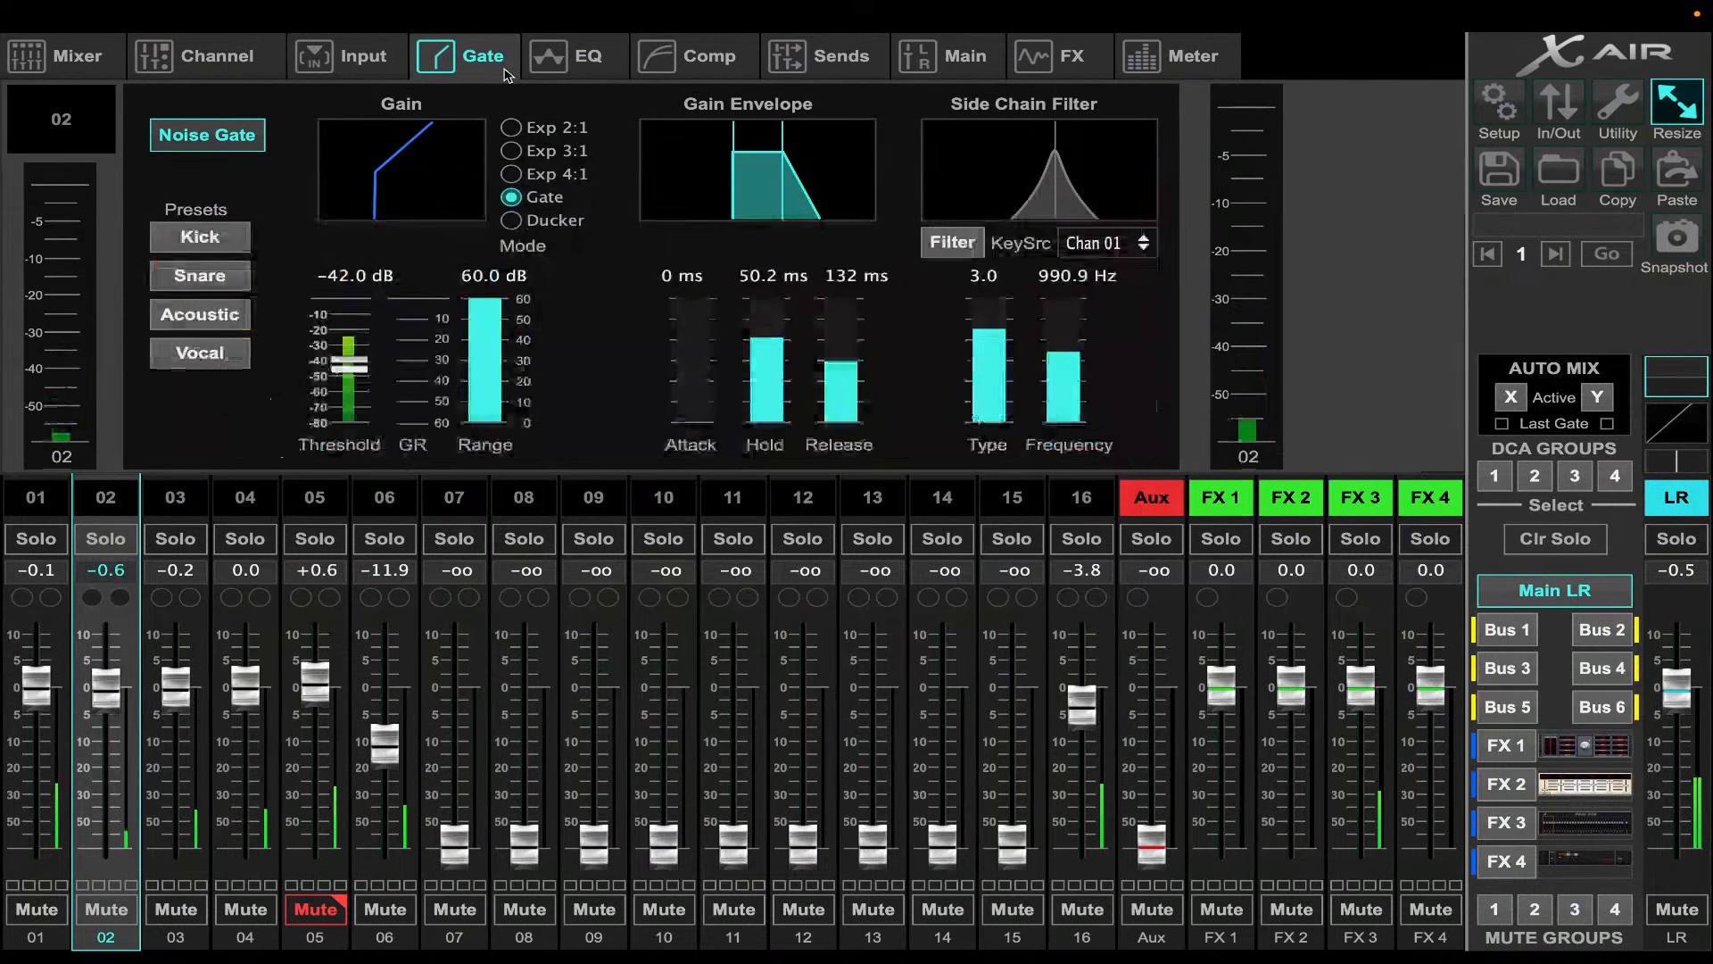
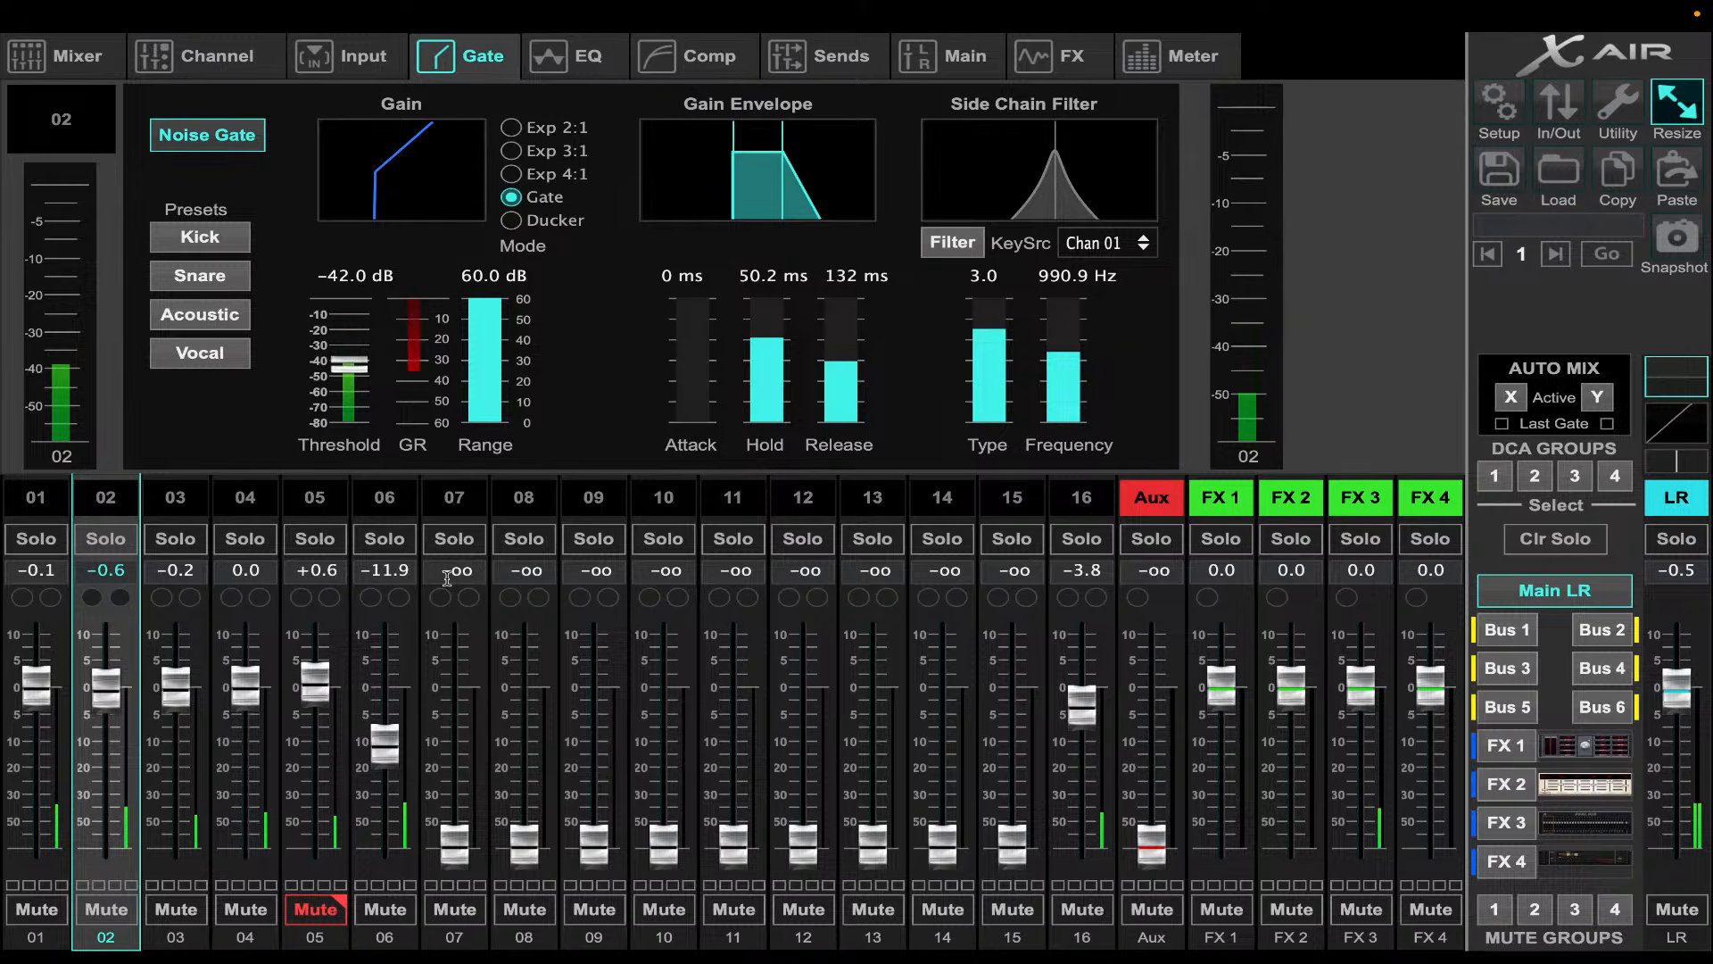
- With channel 06 muted, enable channel 05's noise gate at a −21.5 dB threshold and unmute channel 05
click(393, 910)
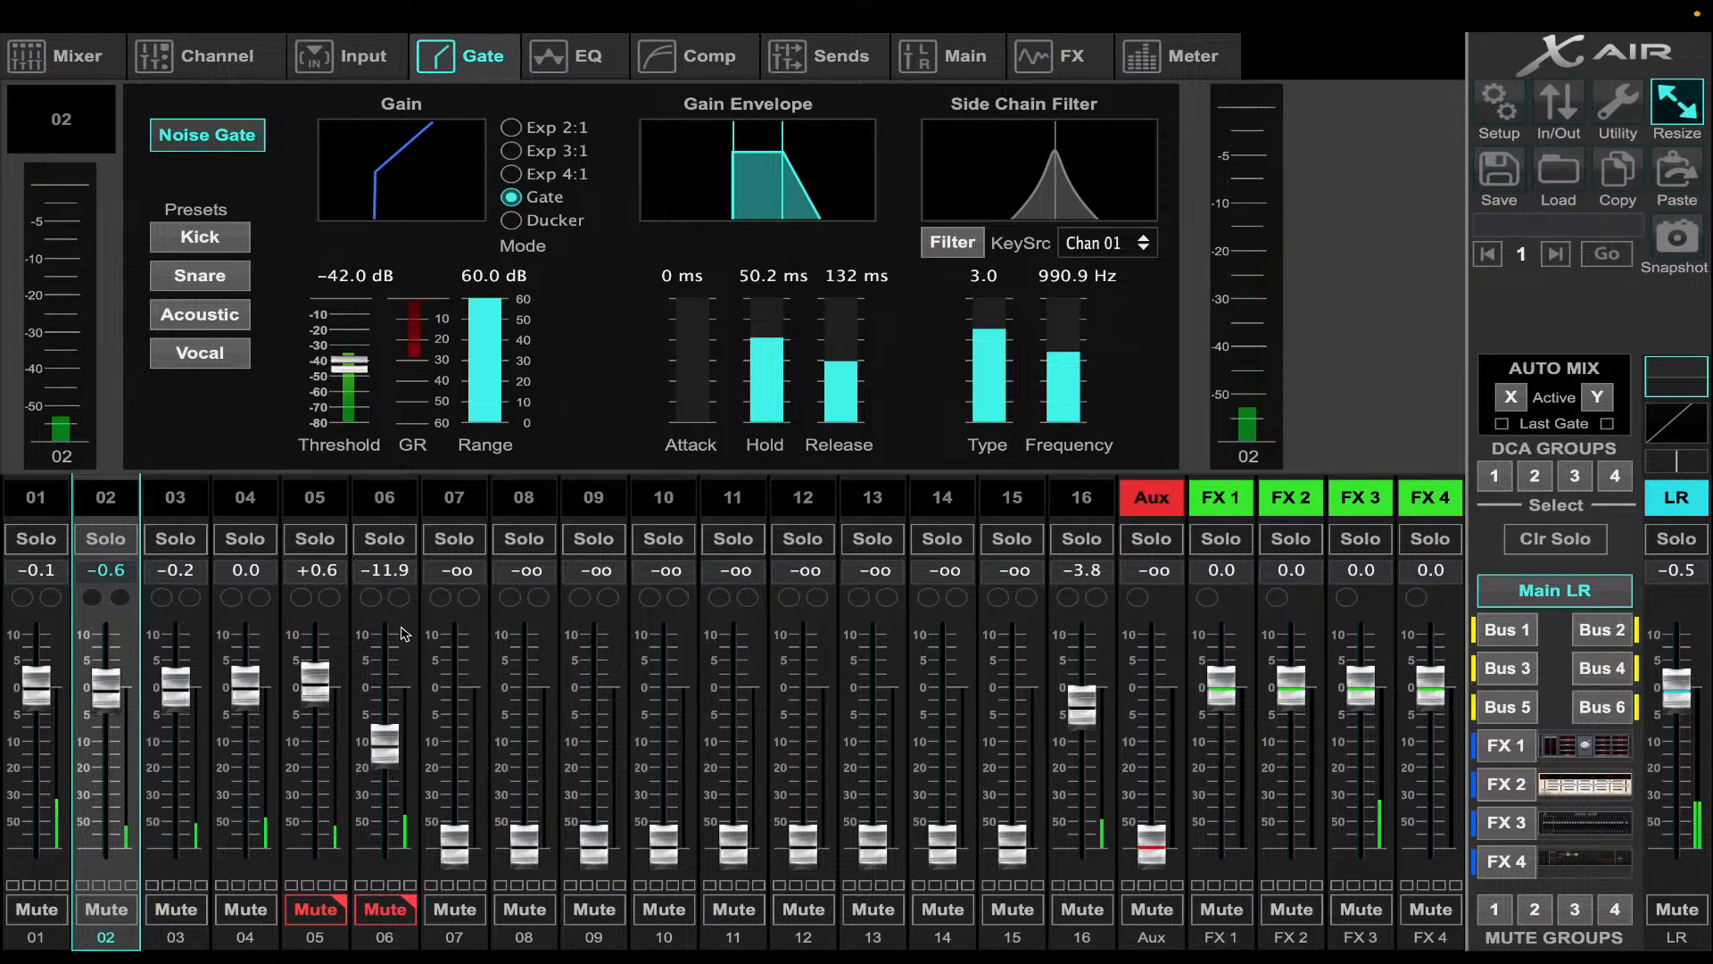
click(337, 500)
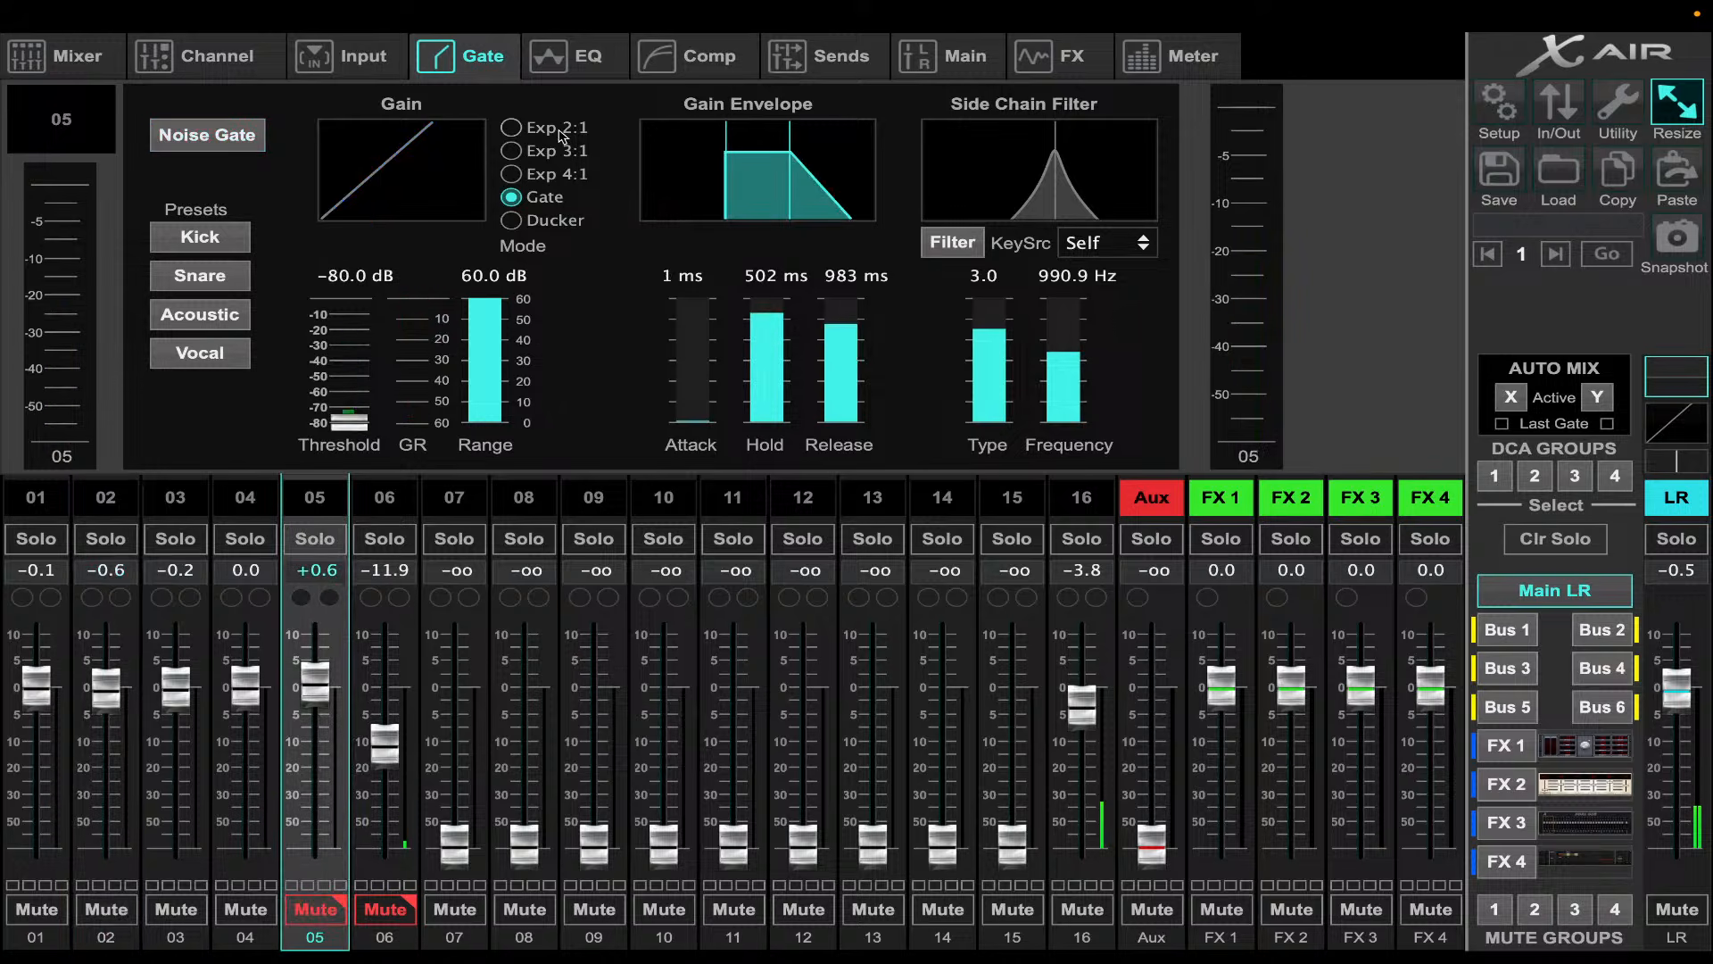
click(207, 135)
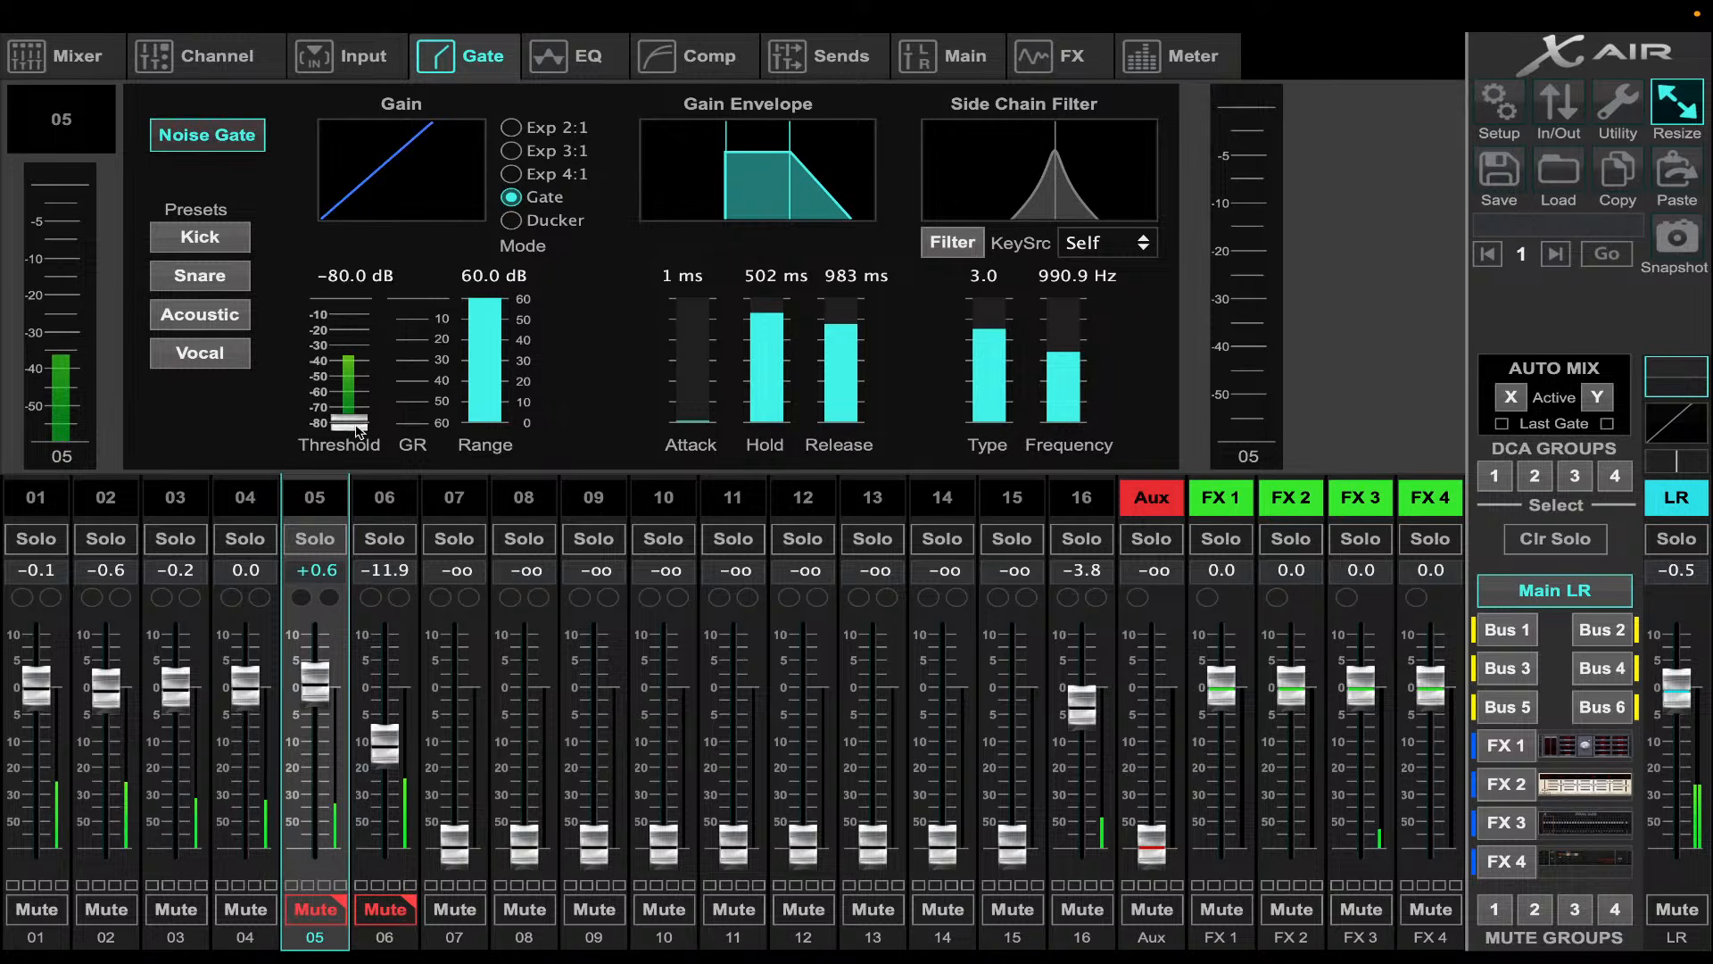
scroll(384, 274, up, 1)
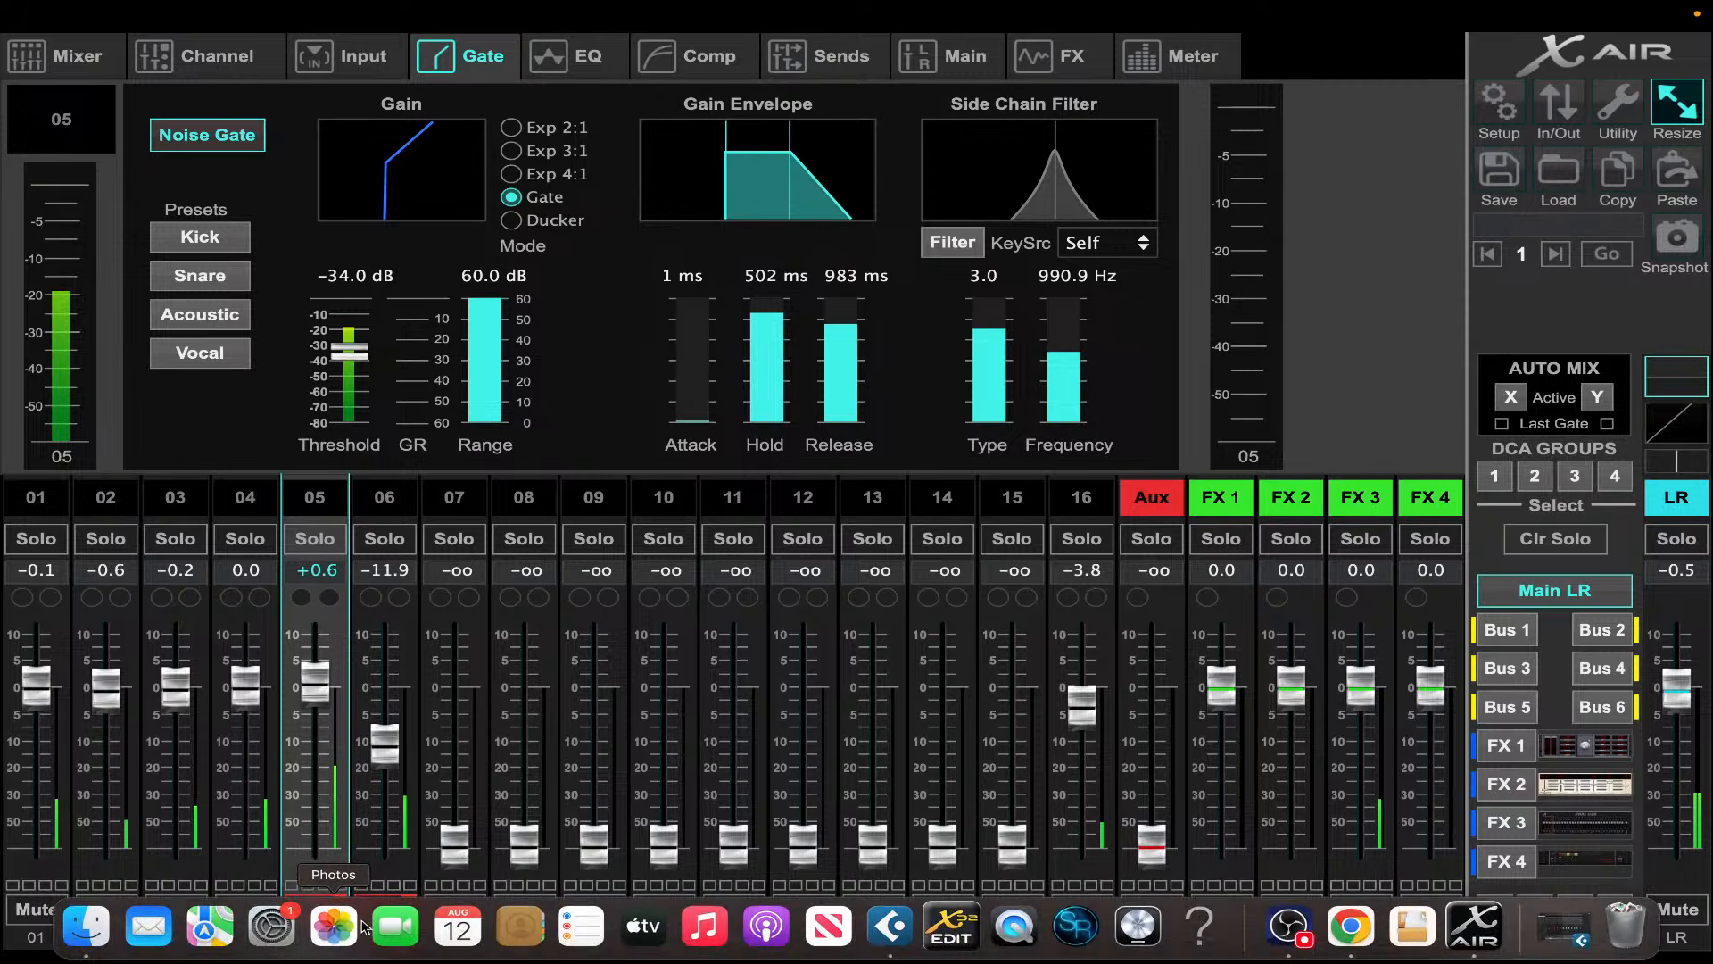
click(331, 910)
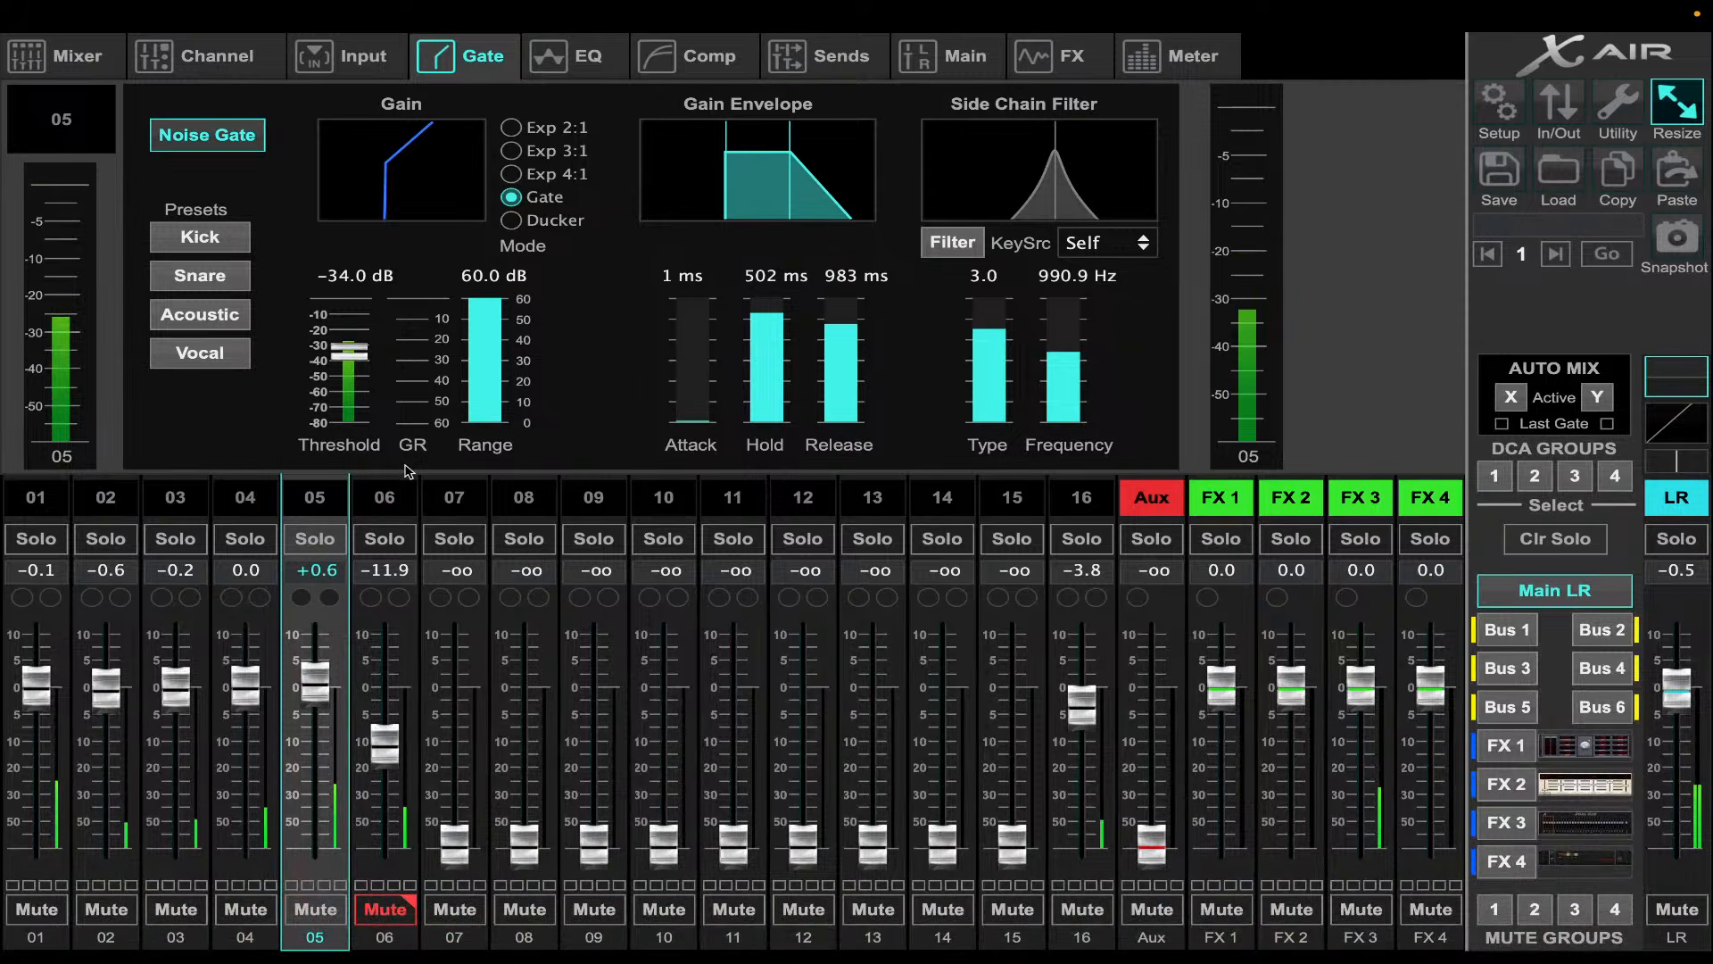
scroll(360, 338, up, 12)
scroll(356, 337, down, 1)
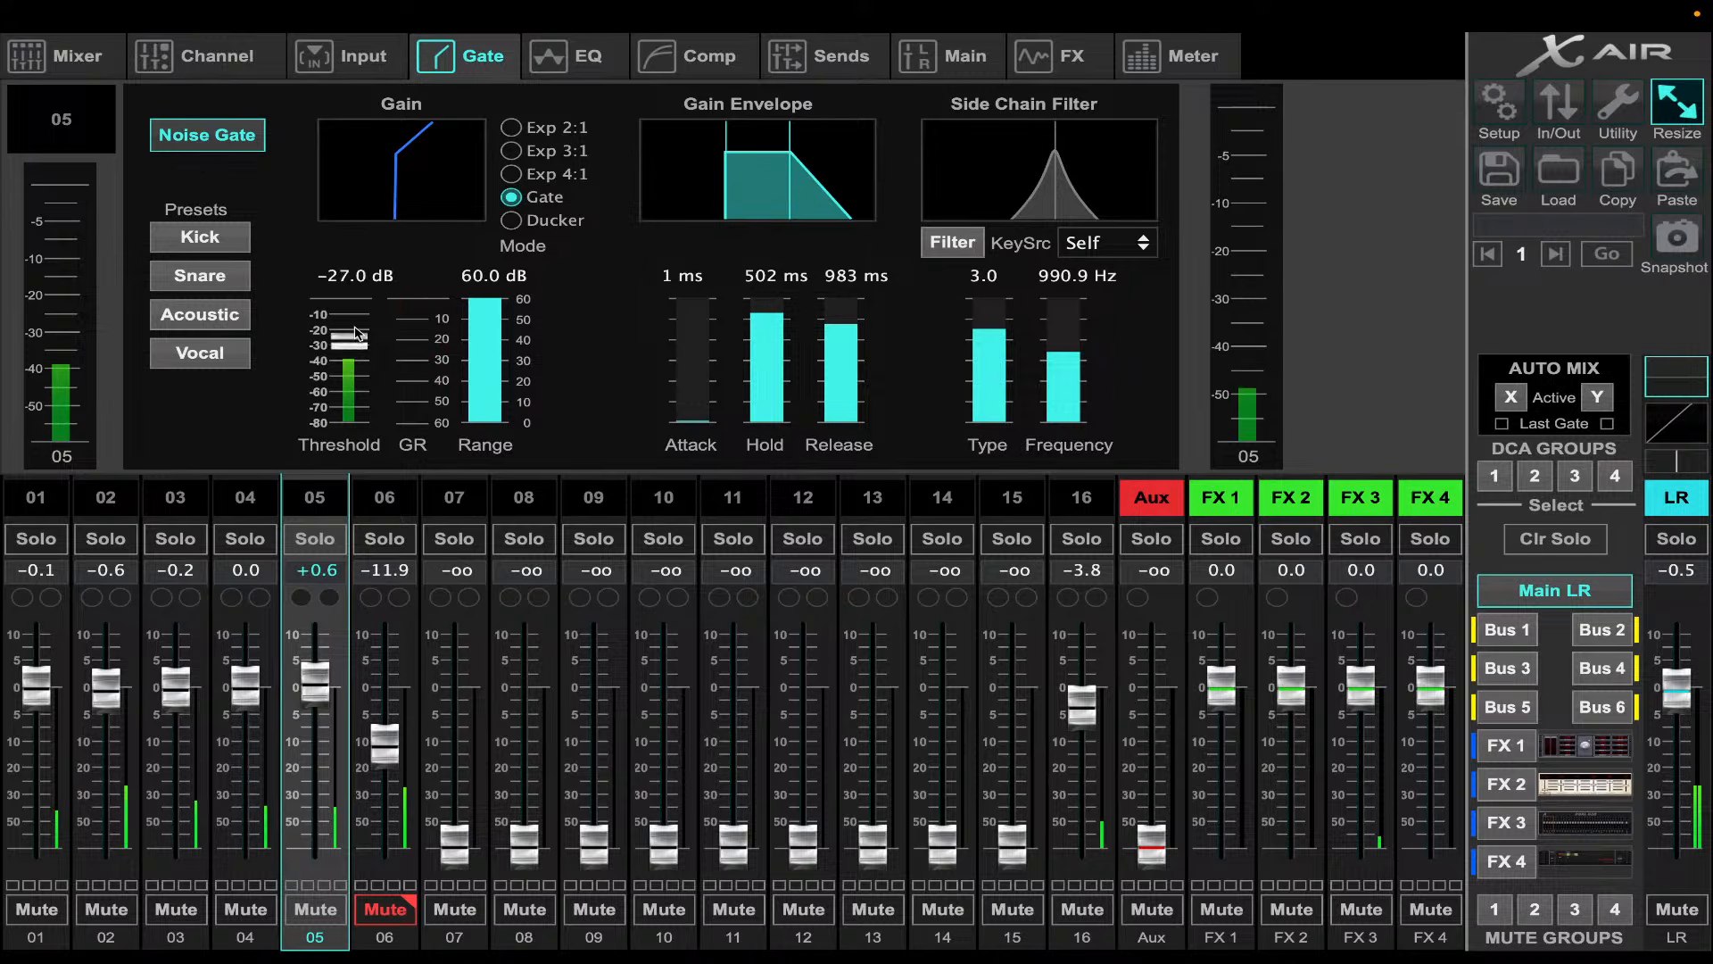
scroll(361, 326, up, 8)
scroll(363, 312, up, 1)
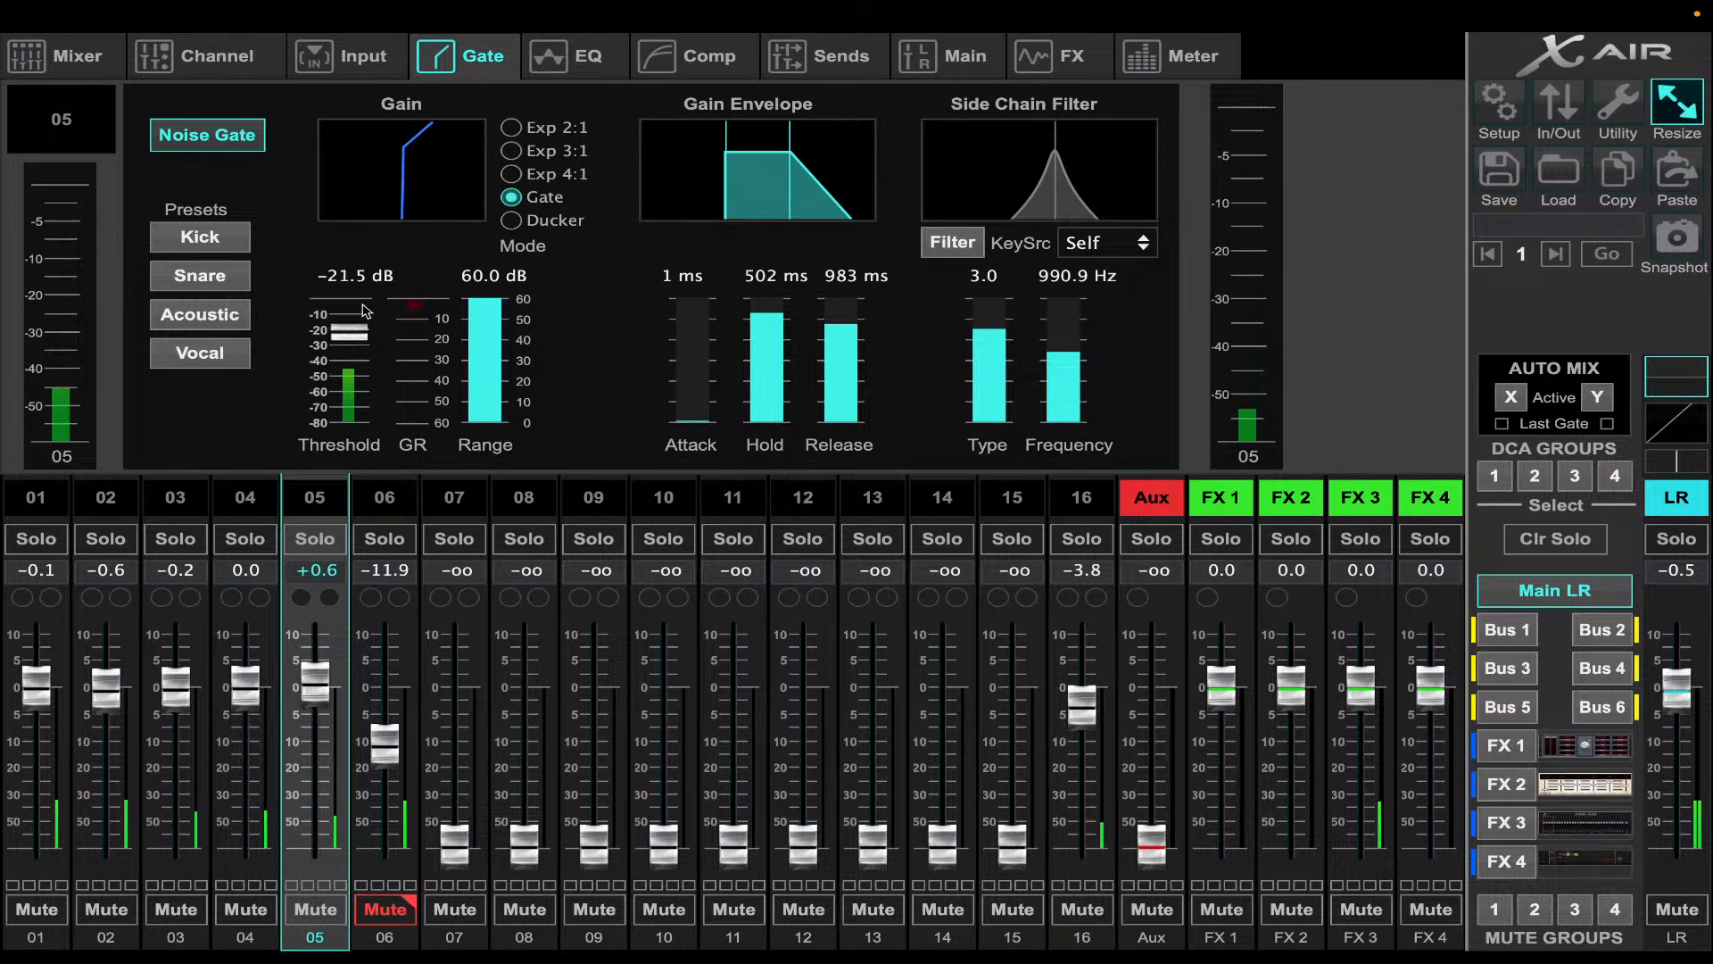
- Set channel 05's gate envelope to 0 ms attack, 200 ms hold and about 226 ms release
scroll(772, 272, down, 10)
scroll(759, 268, up, 3)
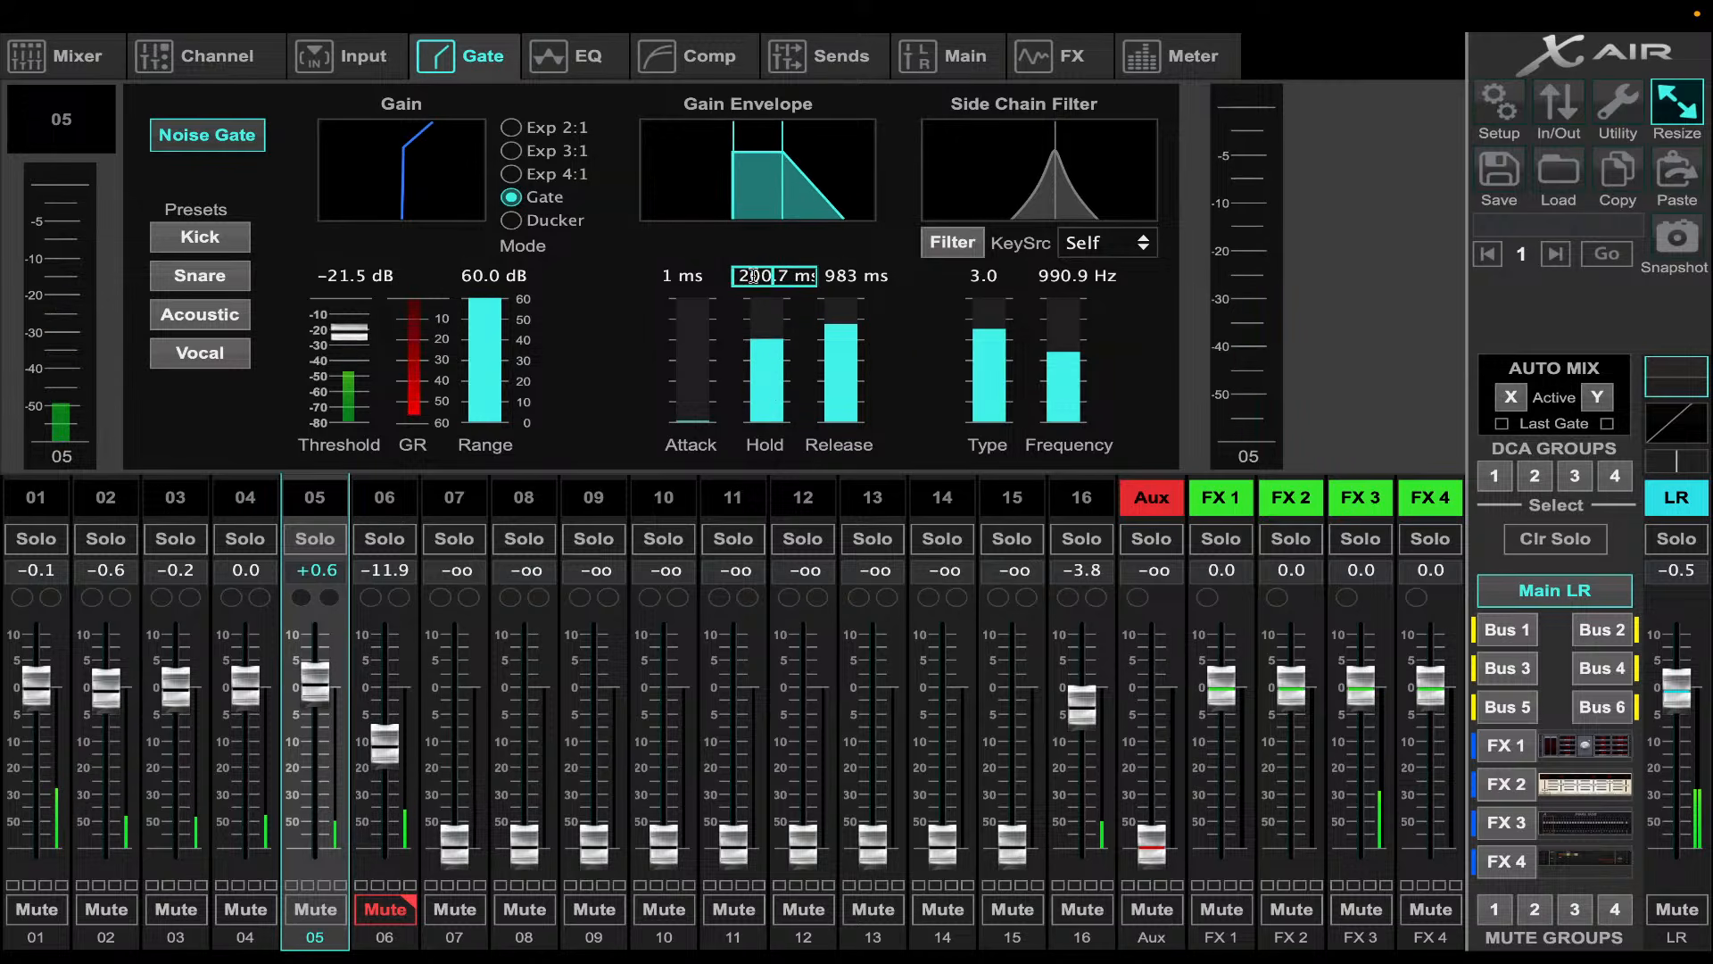
scroll(754, 276, up, 1)
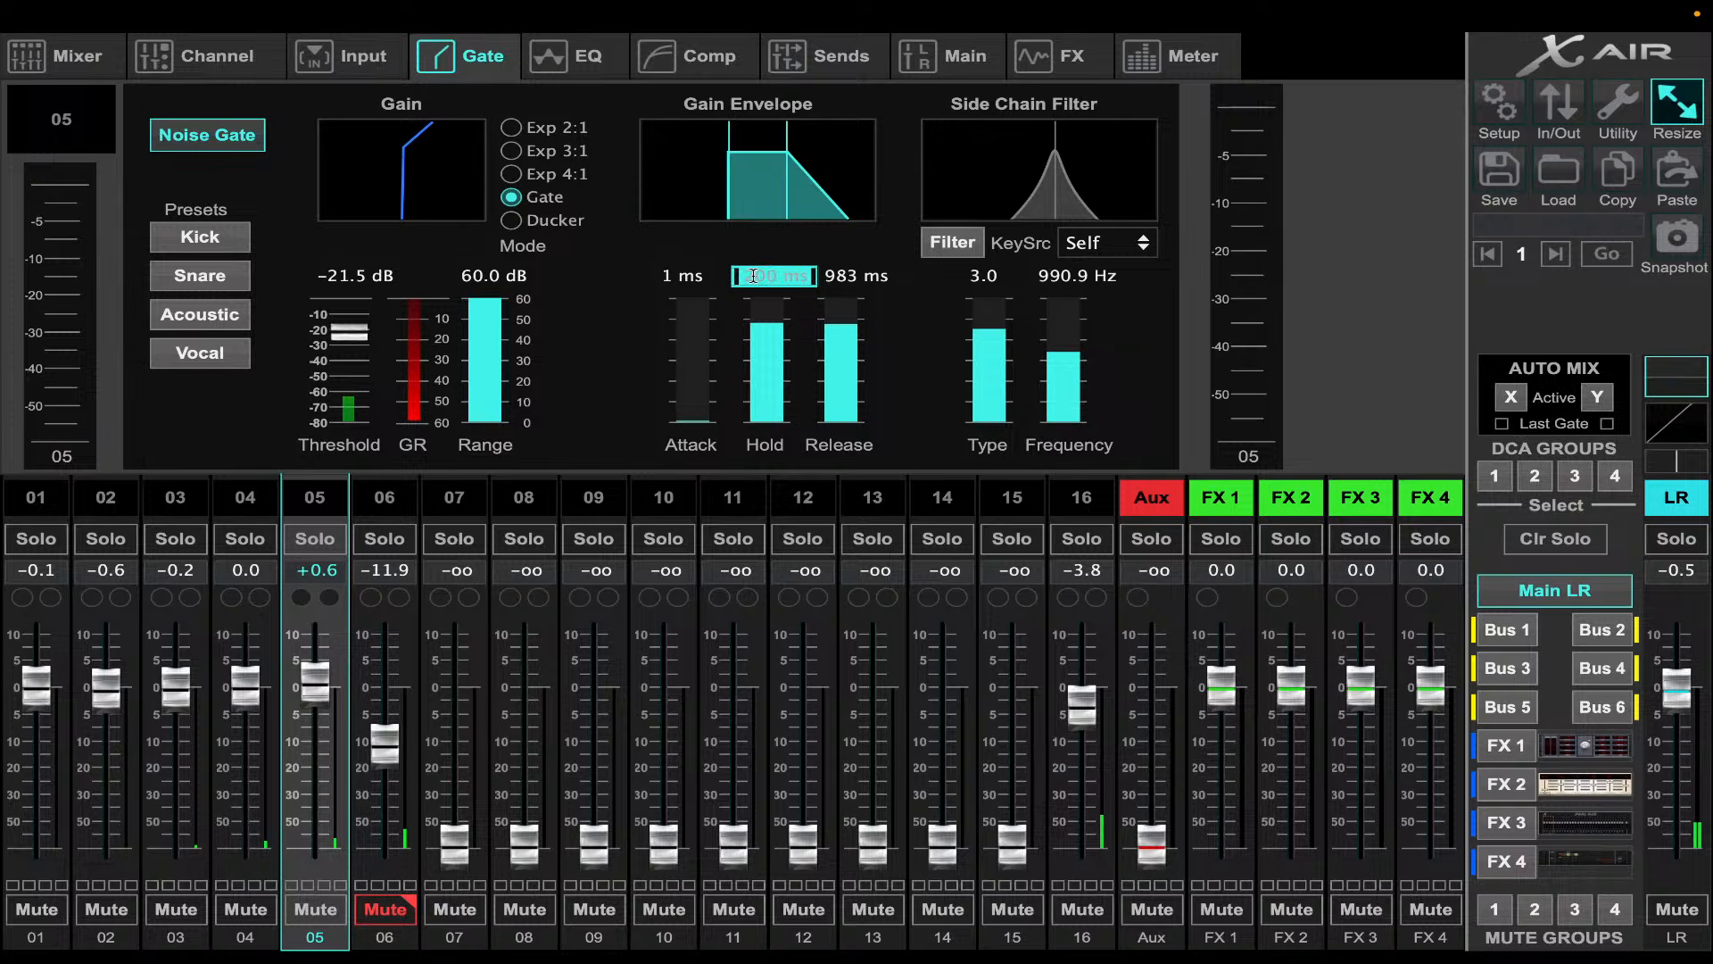
click(852, 297)
drag(859, 331, 861, 403)
drag(693, 417, 696, 486)
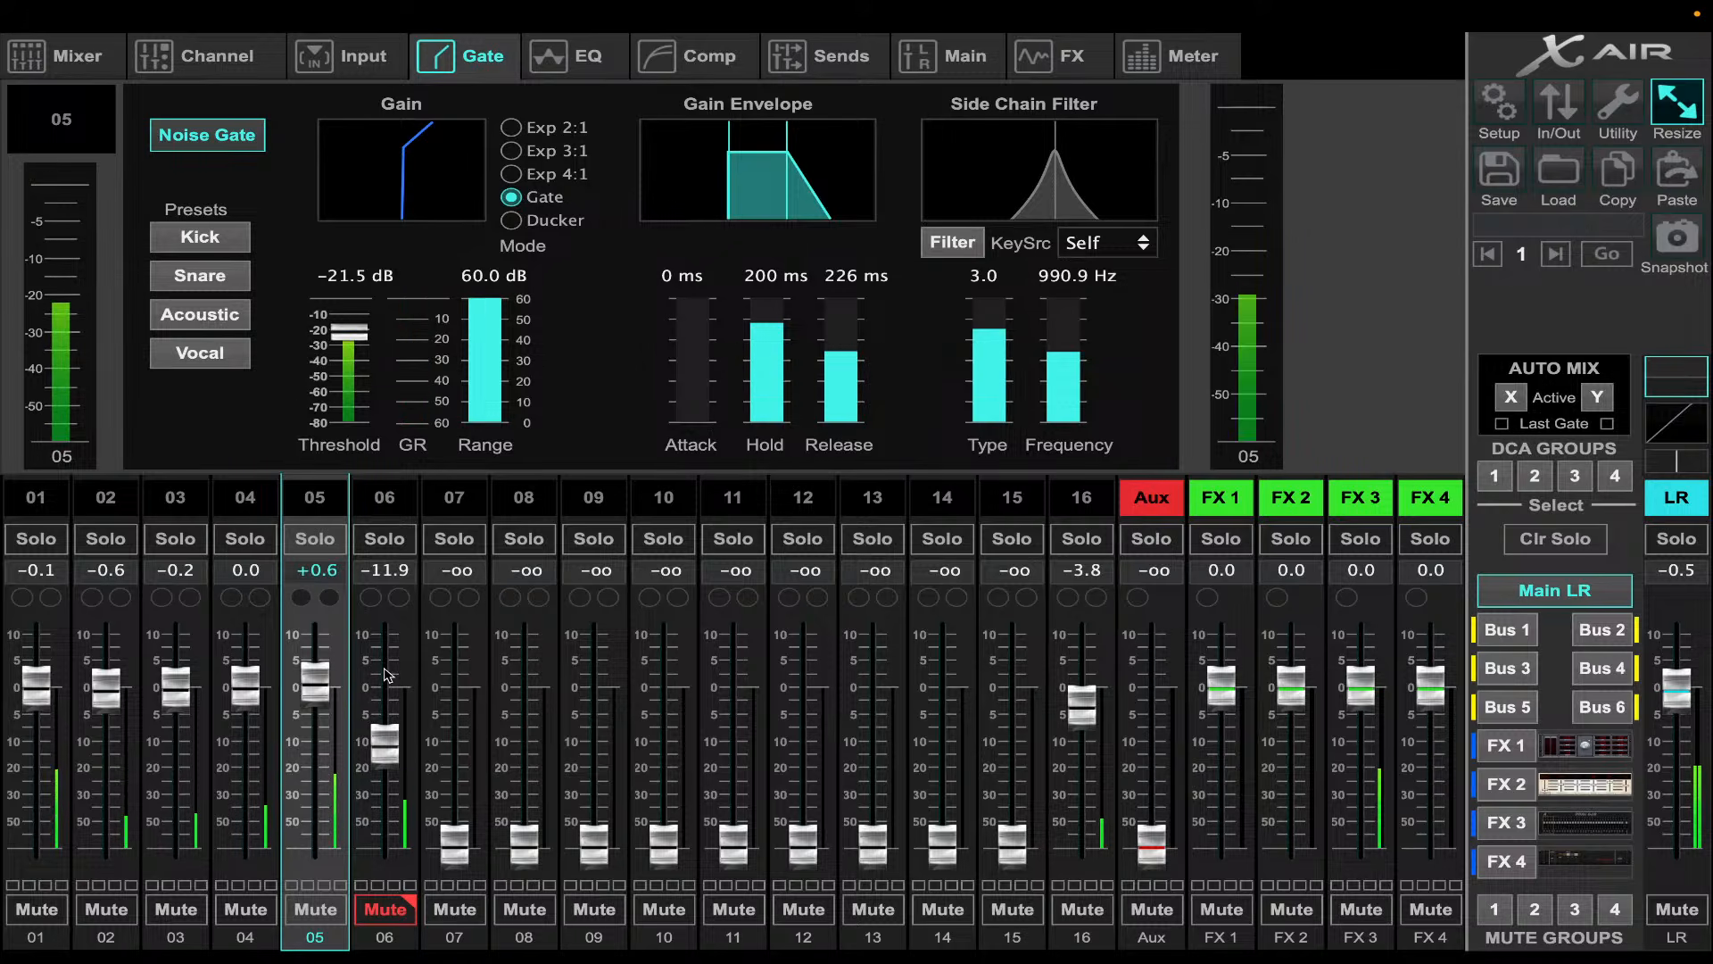
- Mute channels 03, 04 and 05, and lower channel 02's fader to about −5.3 dB
click(183, 922)
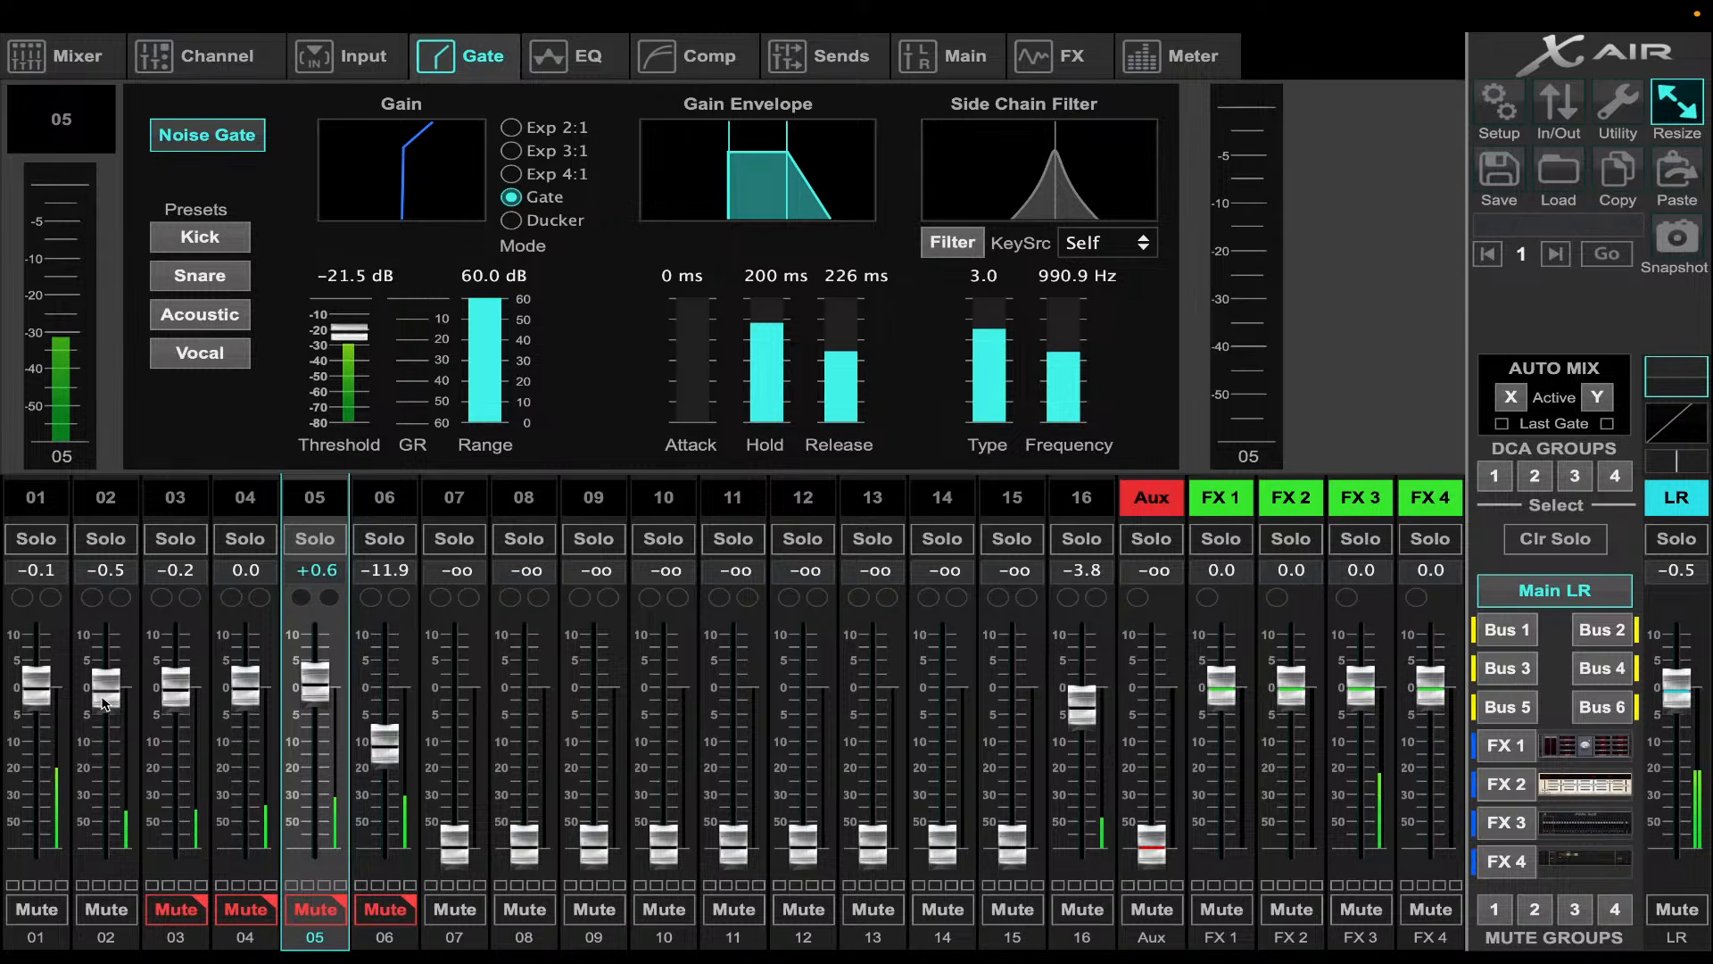
drag(103, 701, 105, 728)
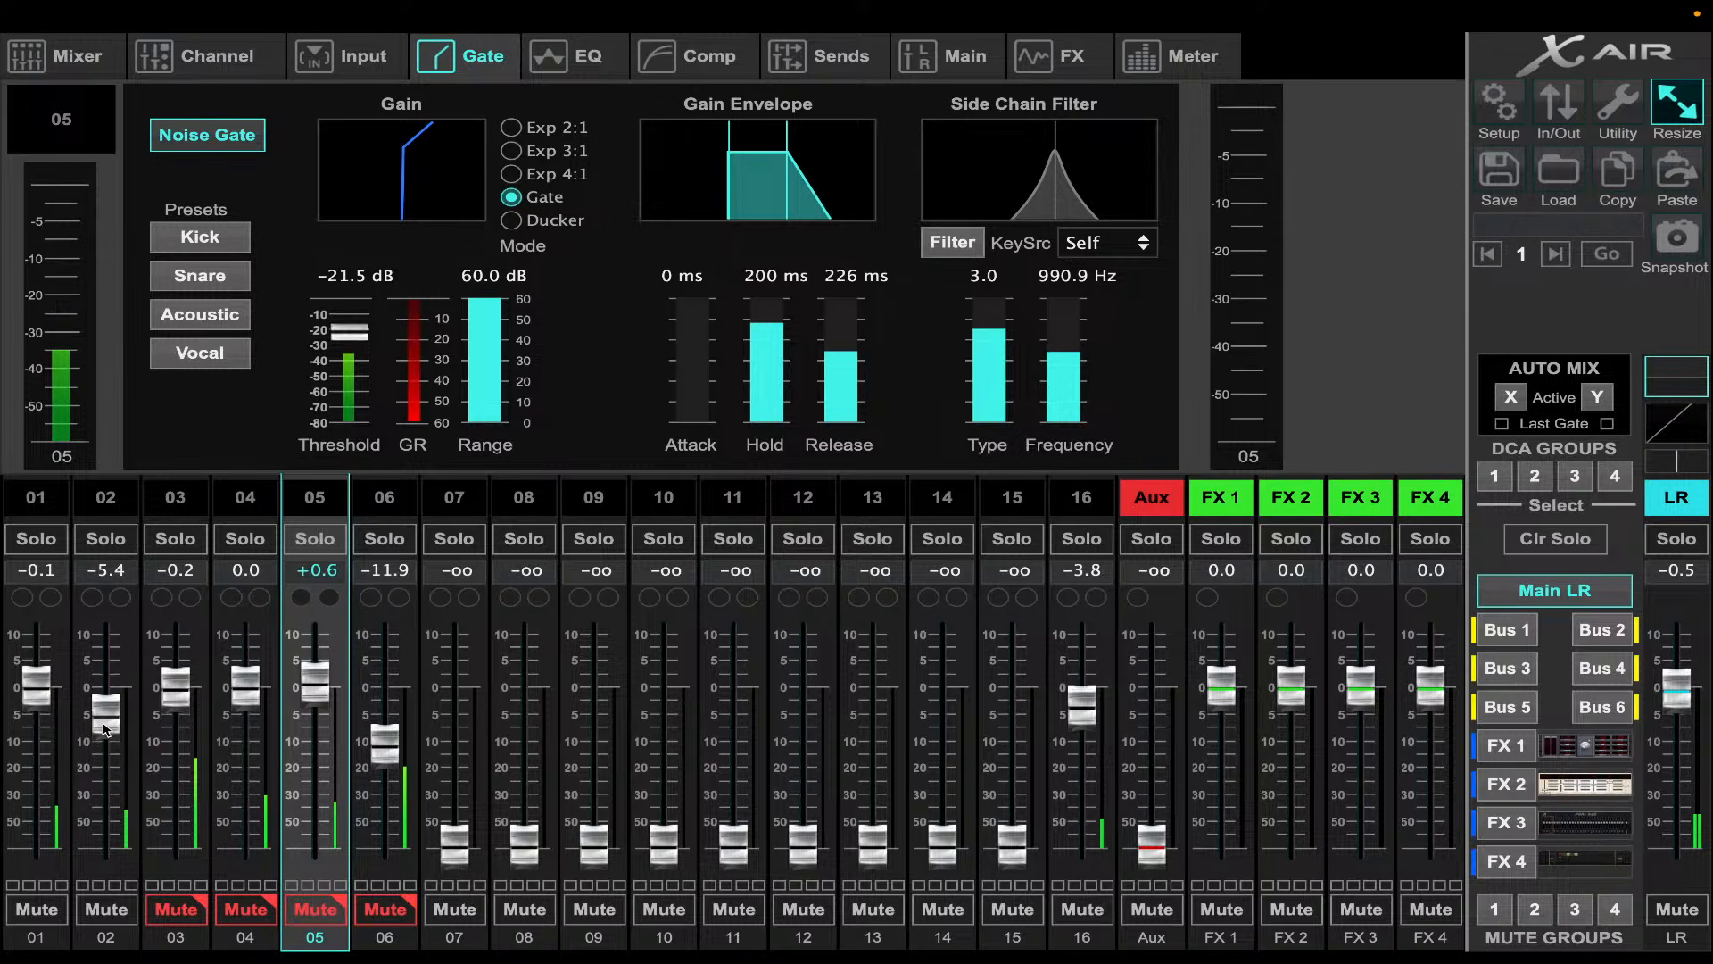
- Switch to Cubase and set the playback loop from about bar 36 to bar 40
mouse_move(953, 957)
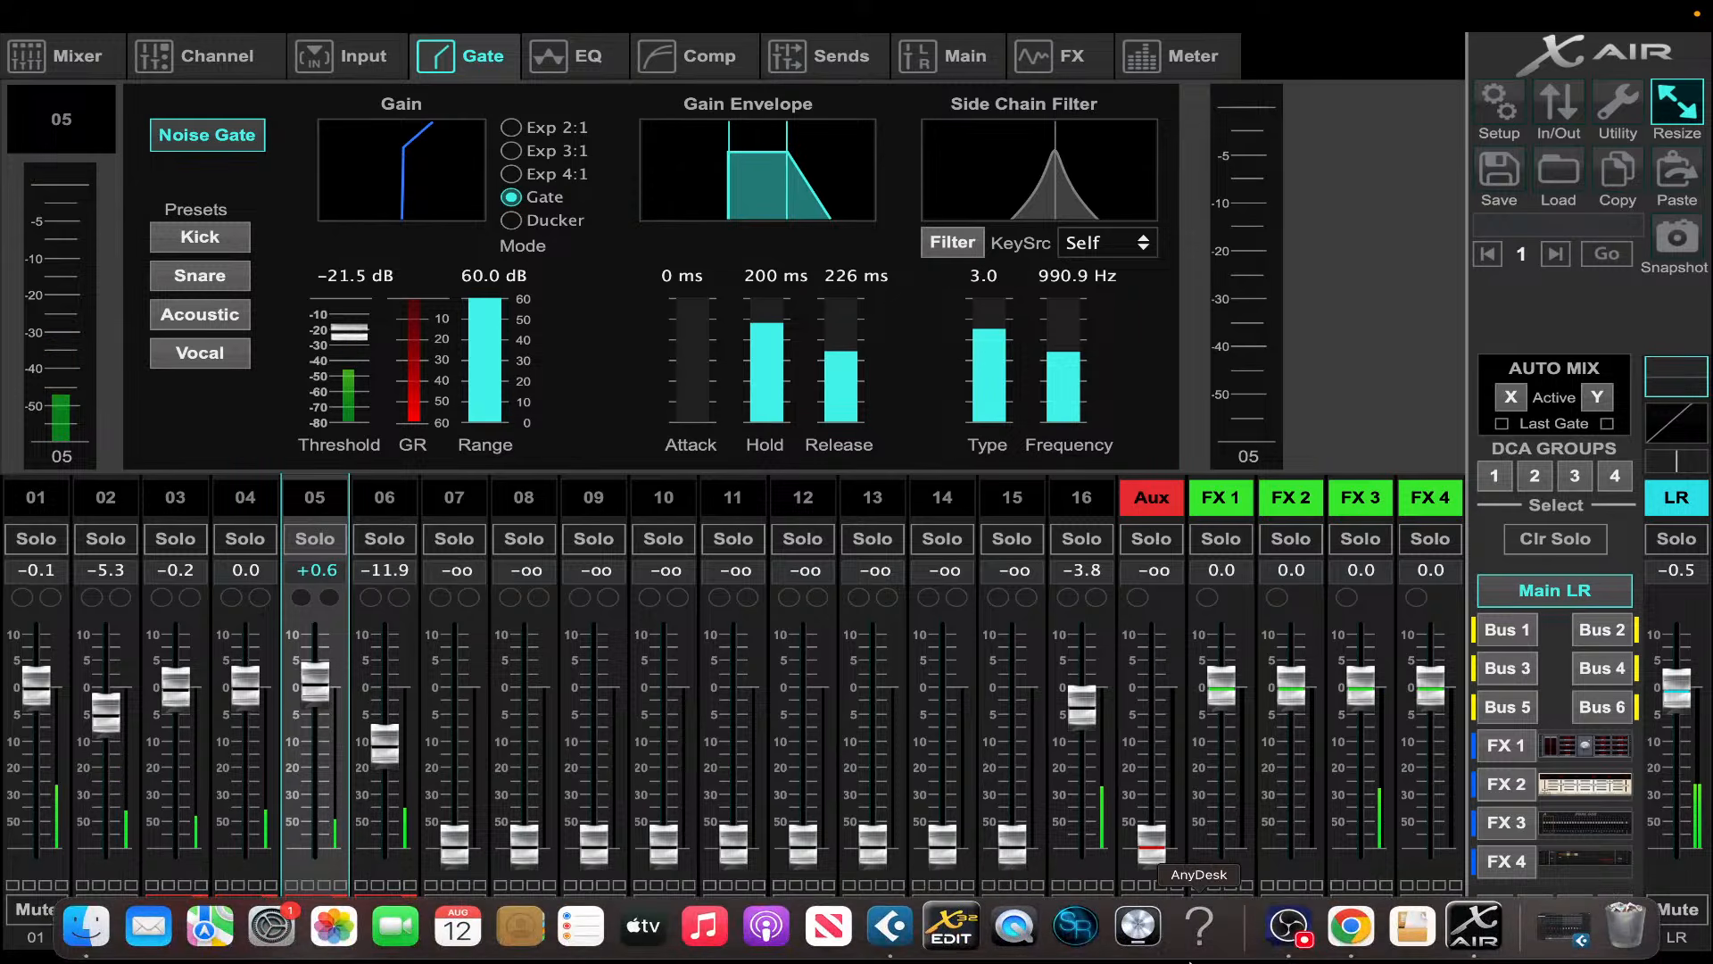
click(890, 925)
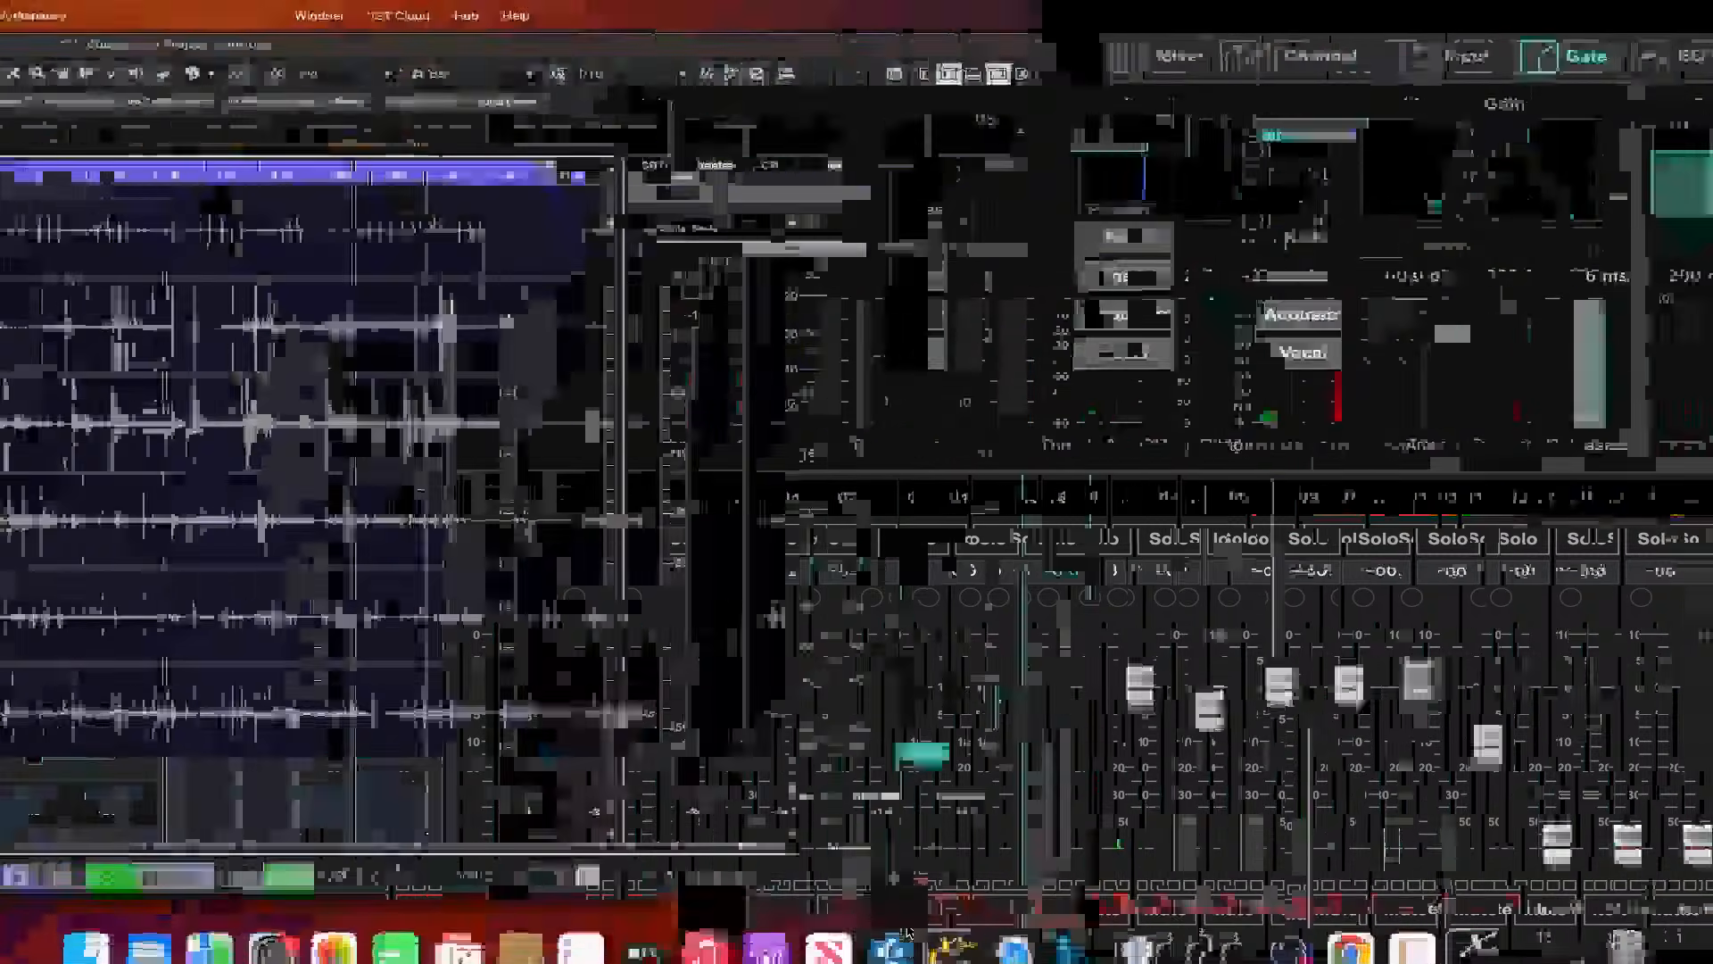
scroll(1145, 652, right, 10)
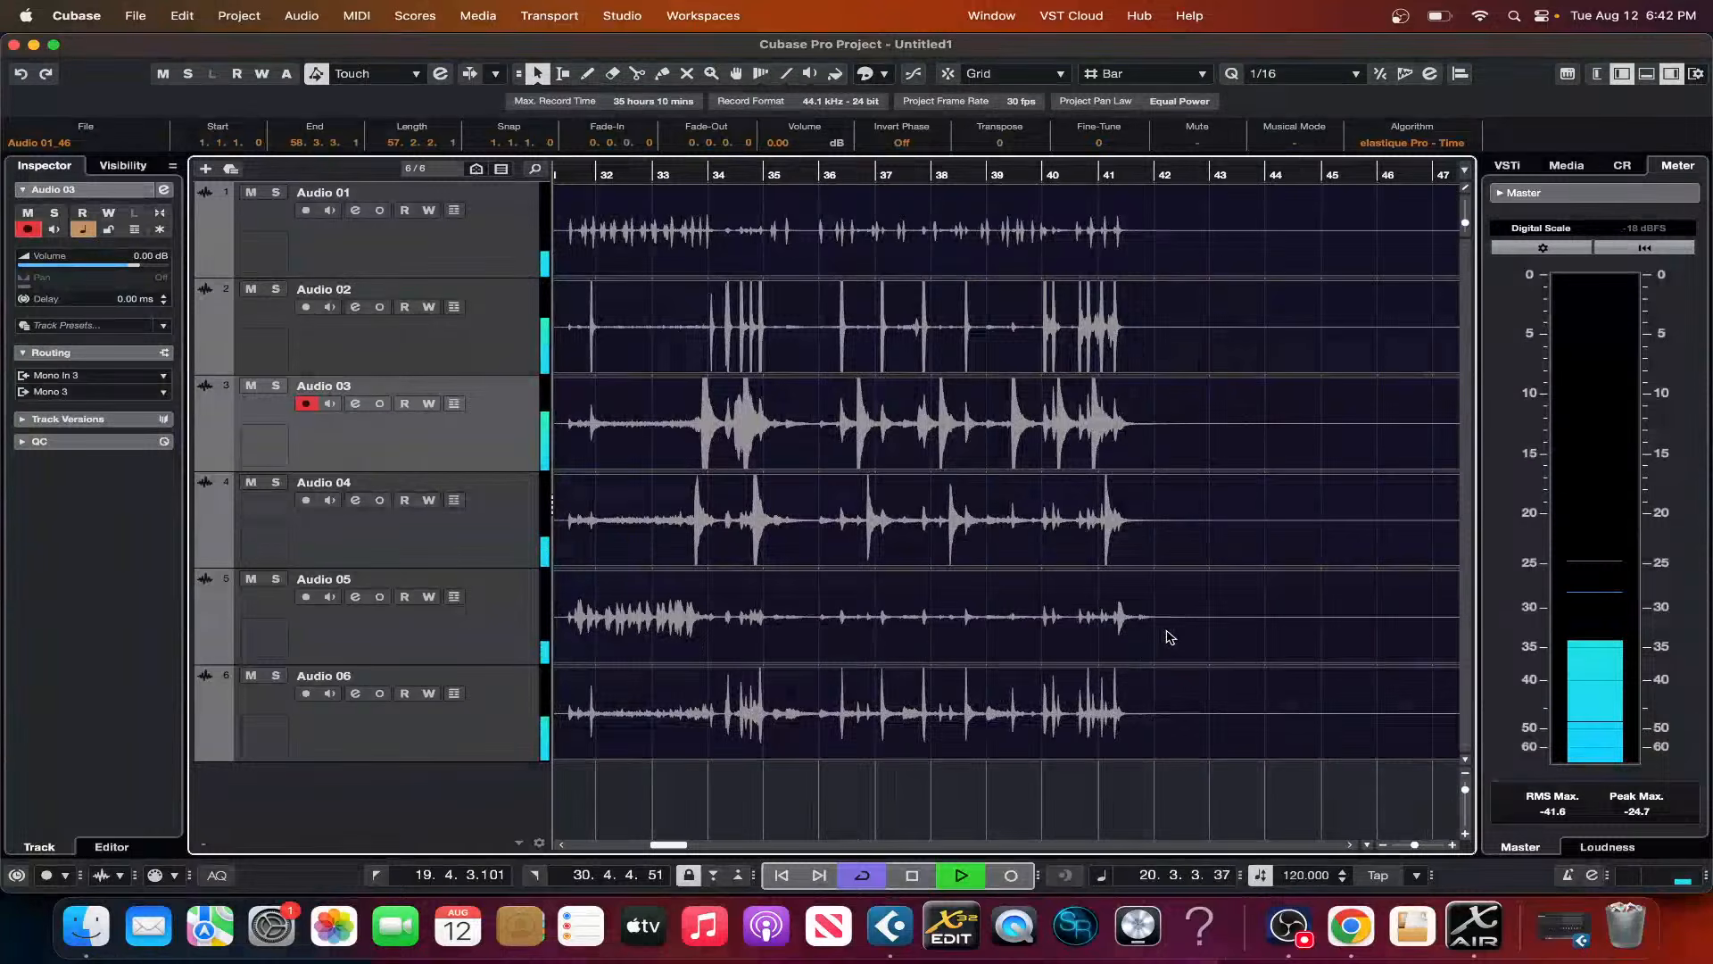
click(1166, 639)
click(804, 174)
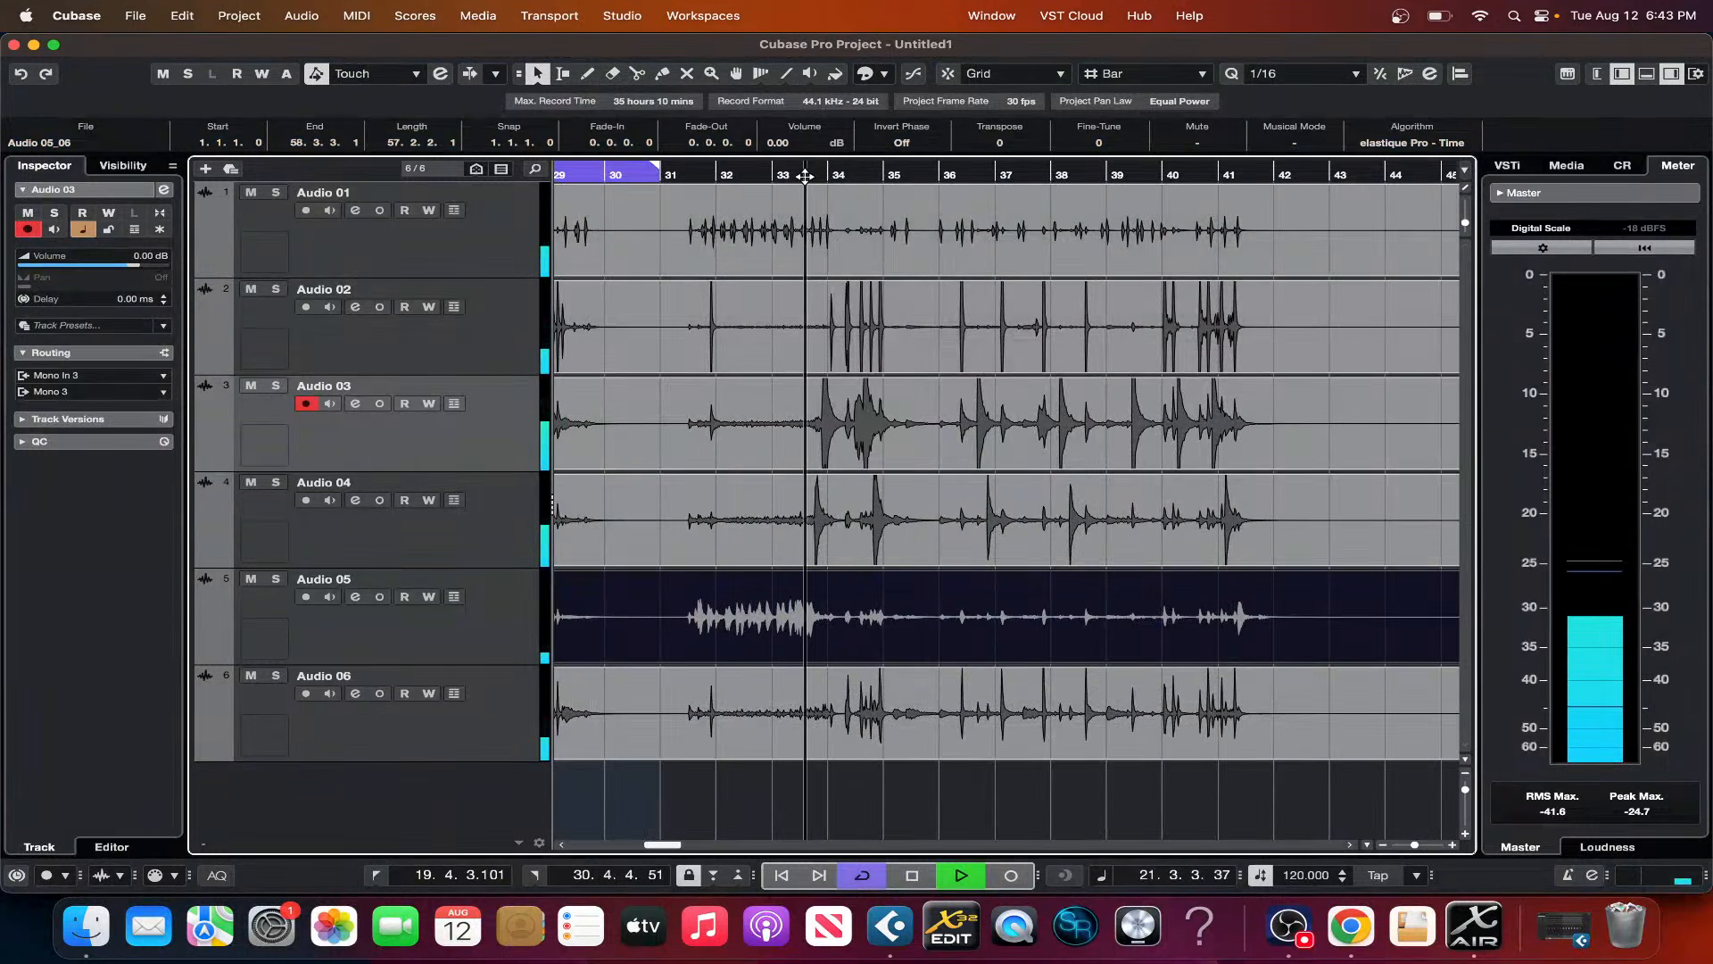
drag(604, 172, 1322, 227)
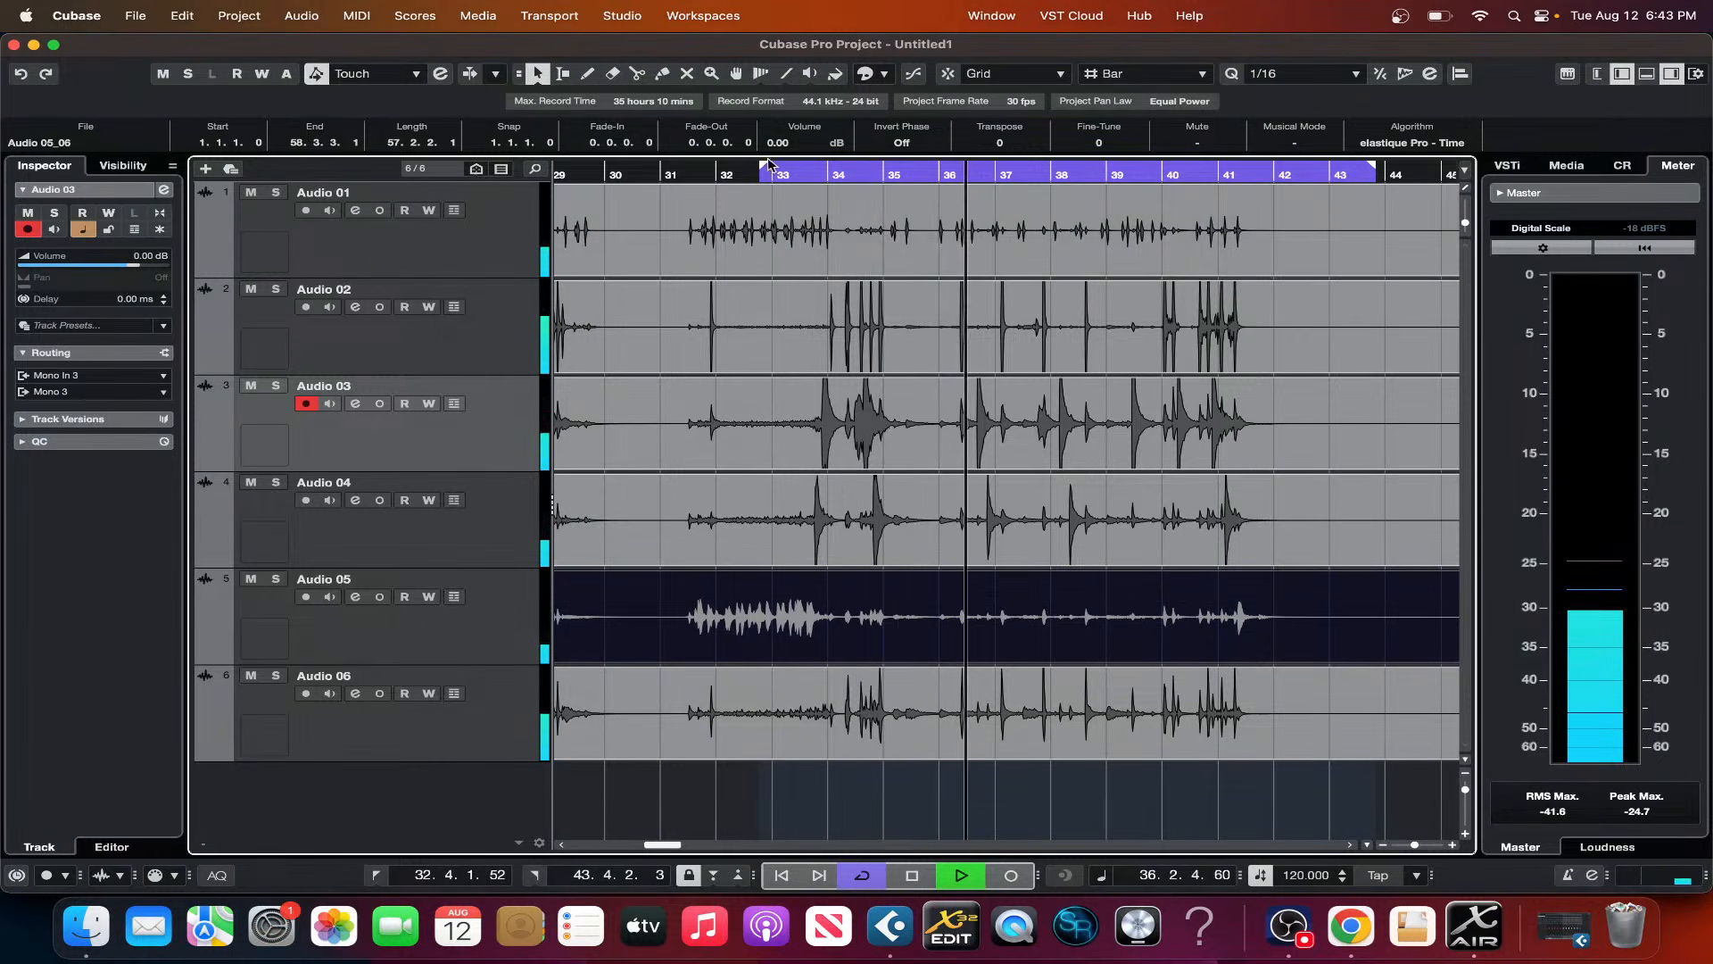
drag(766, 167, 962, 221)
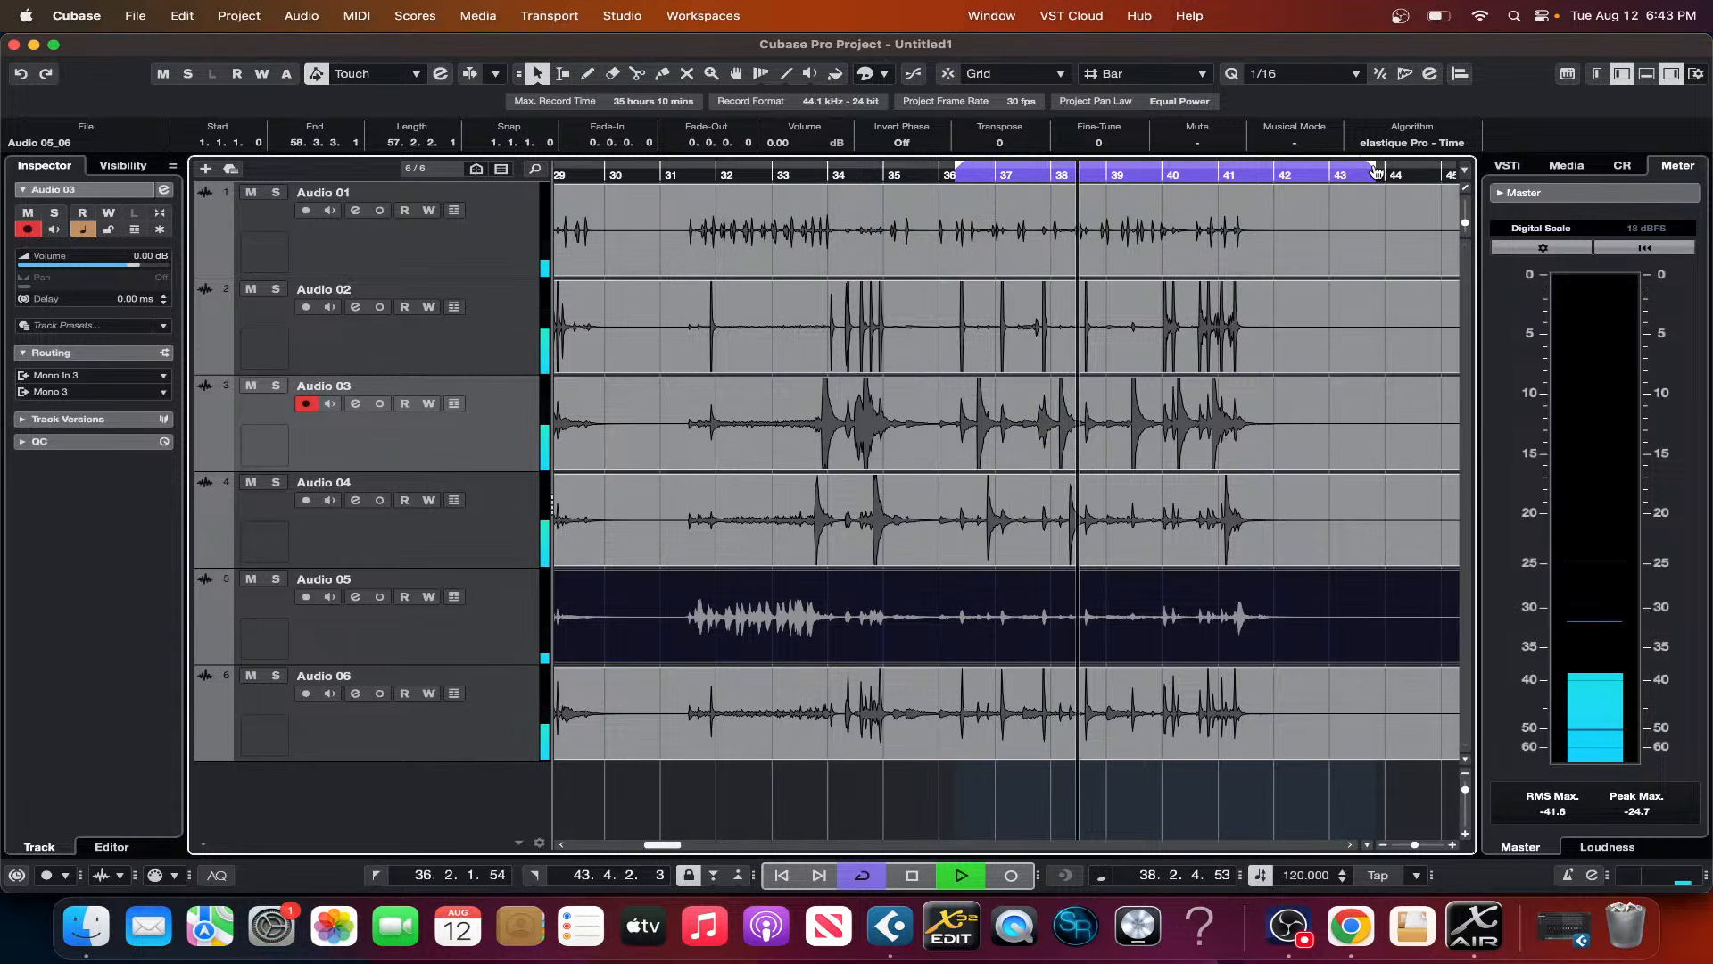
drag(1383, 175, 1172, 190)
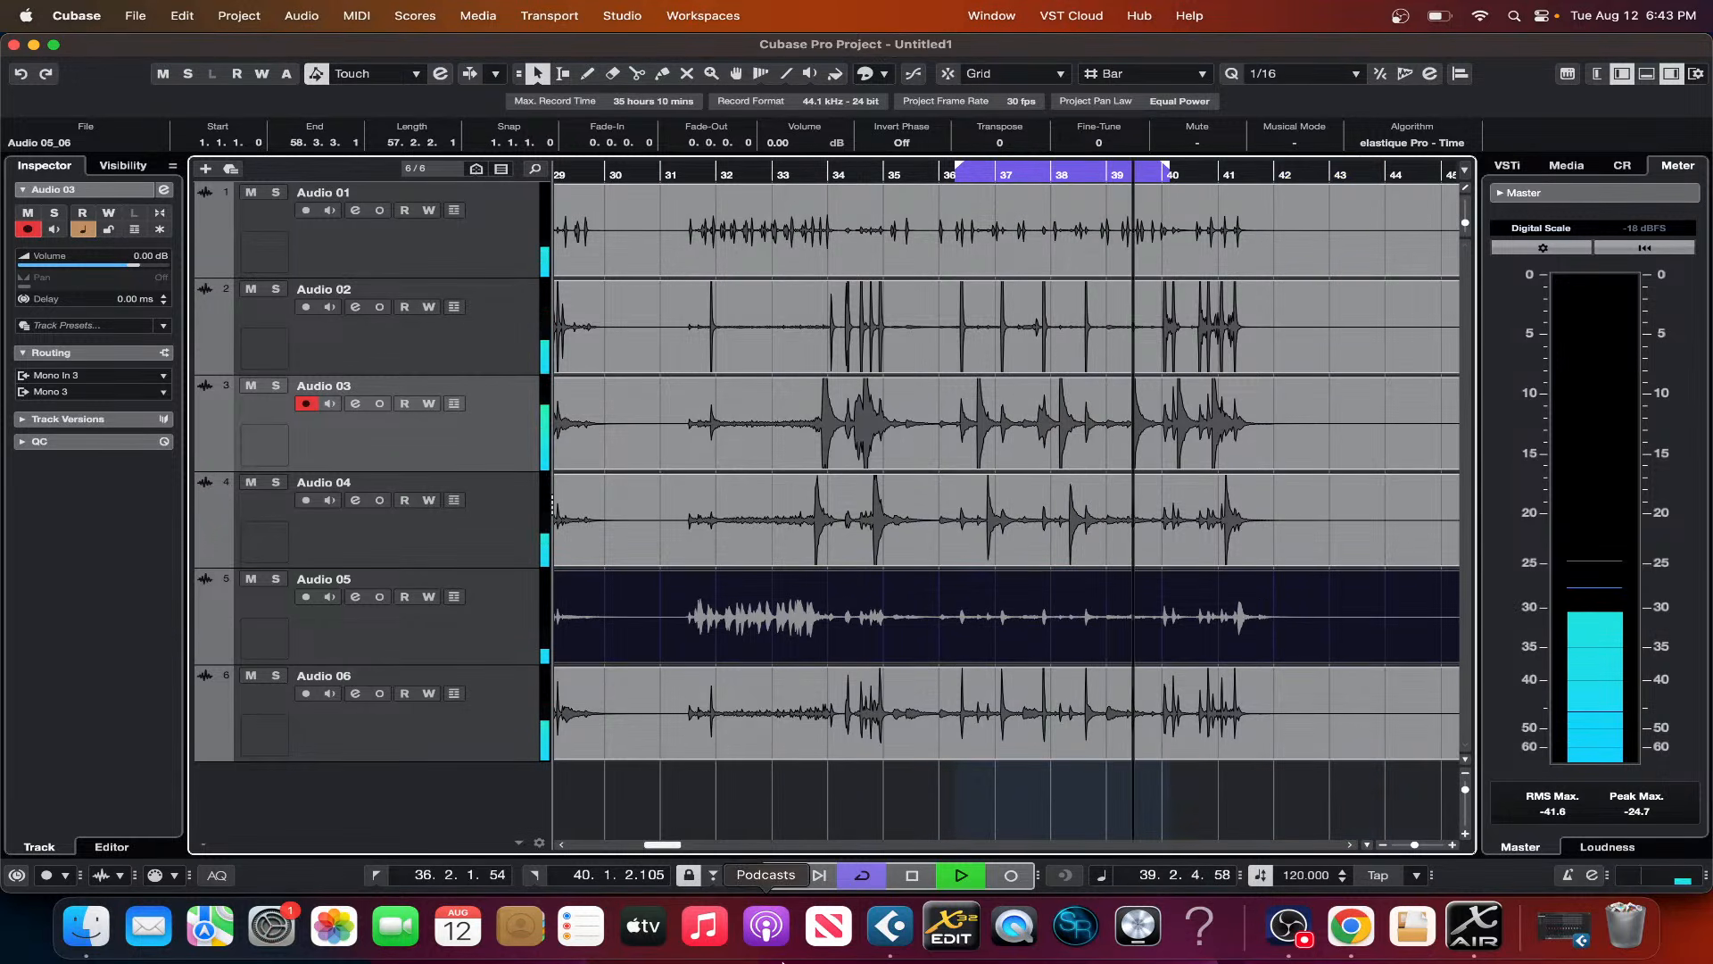
- Switch back to X AIR Edit and turn off the noise gate on channel 02
click(1289, 931)
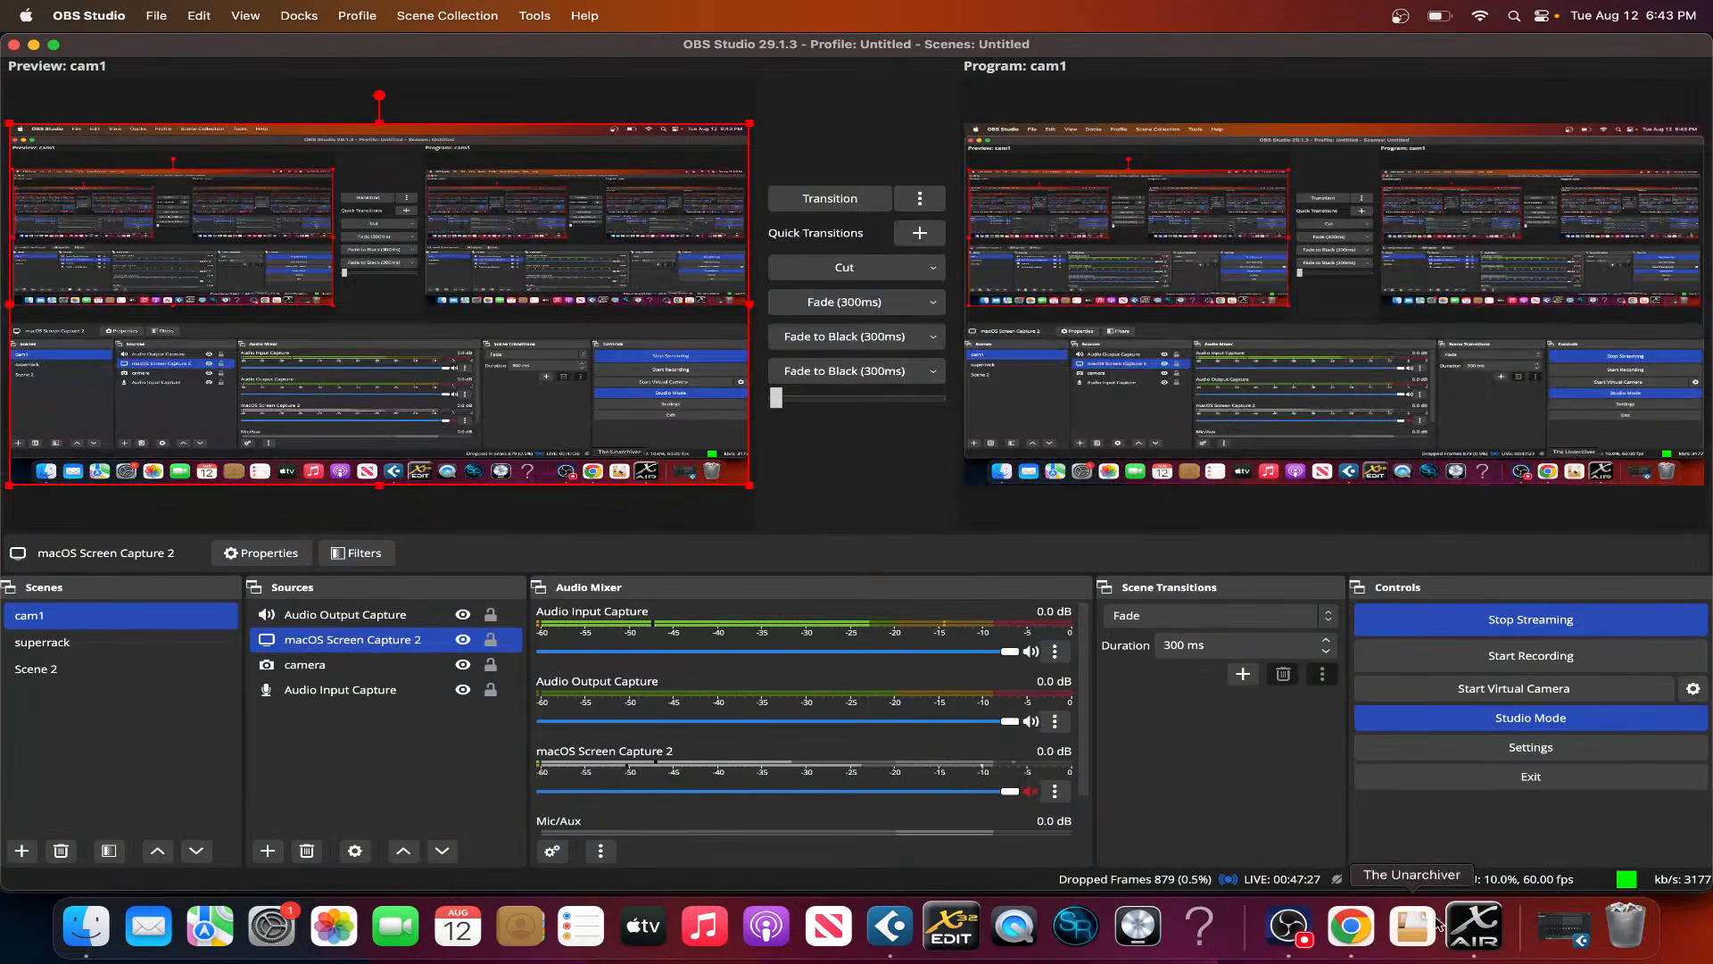
click(1454, 928)
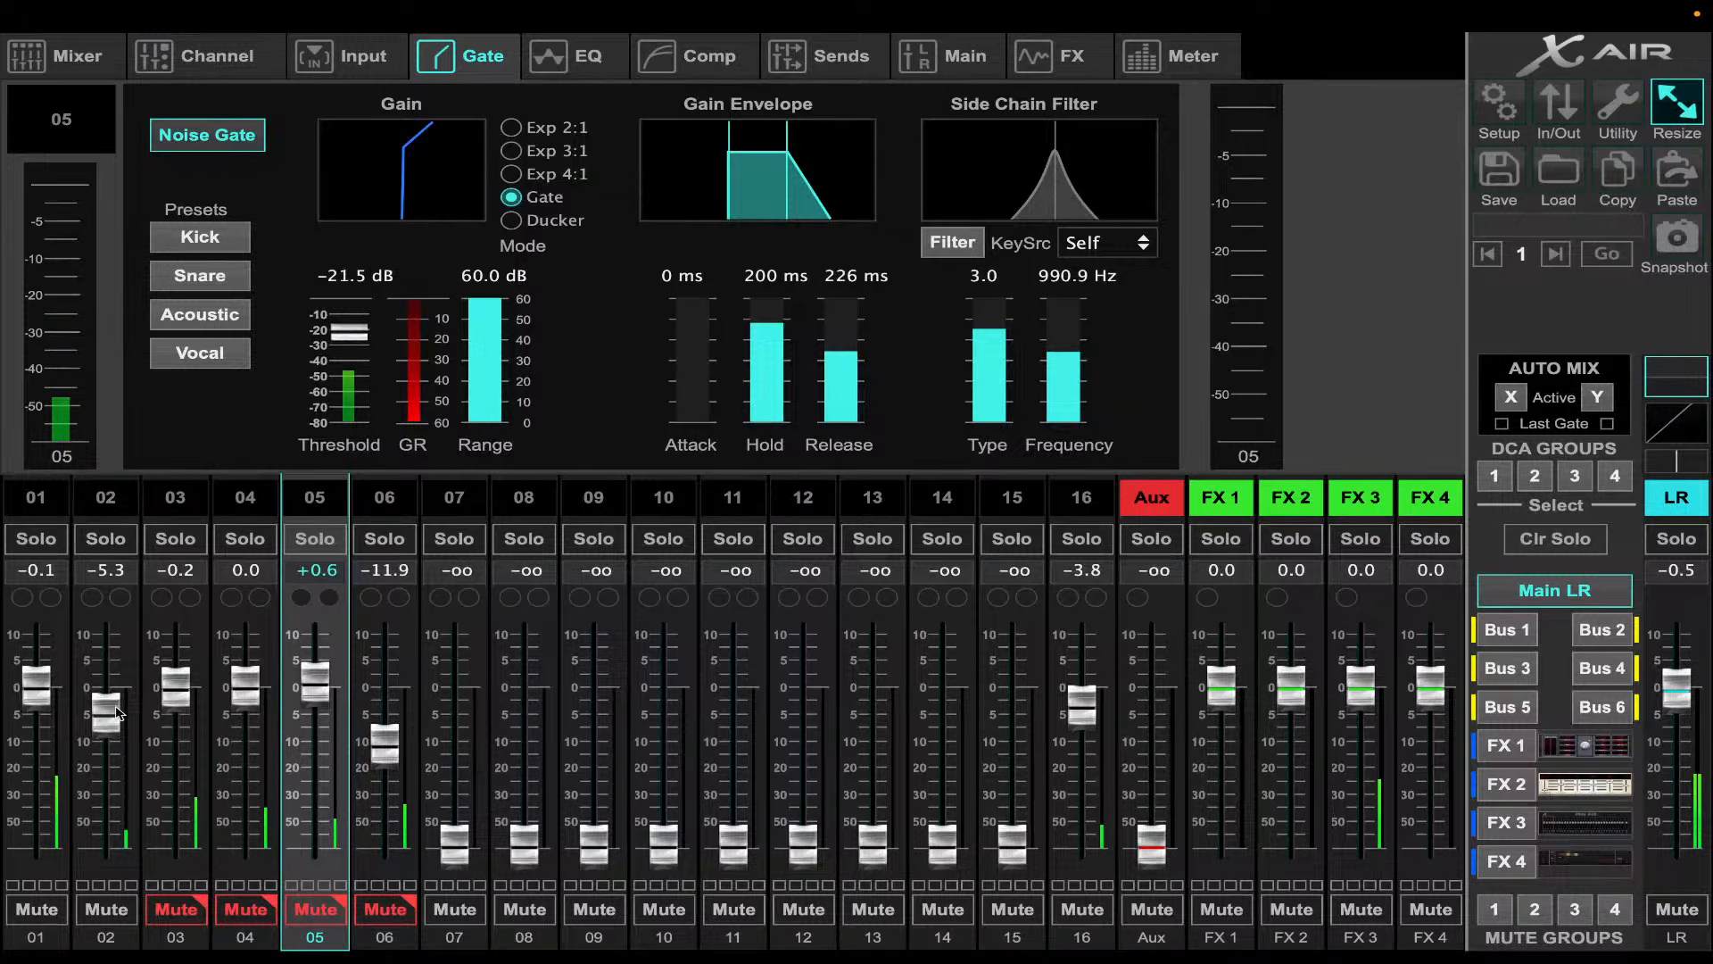
click(121, 504)
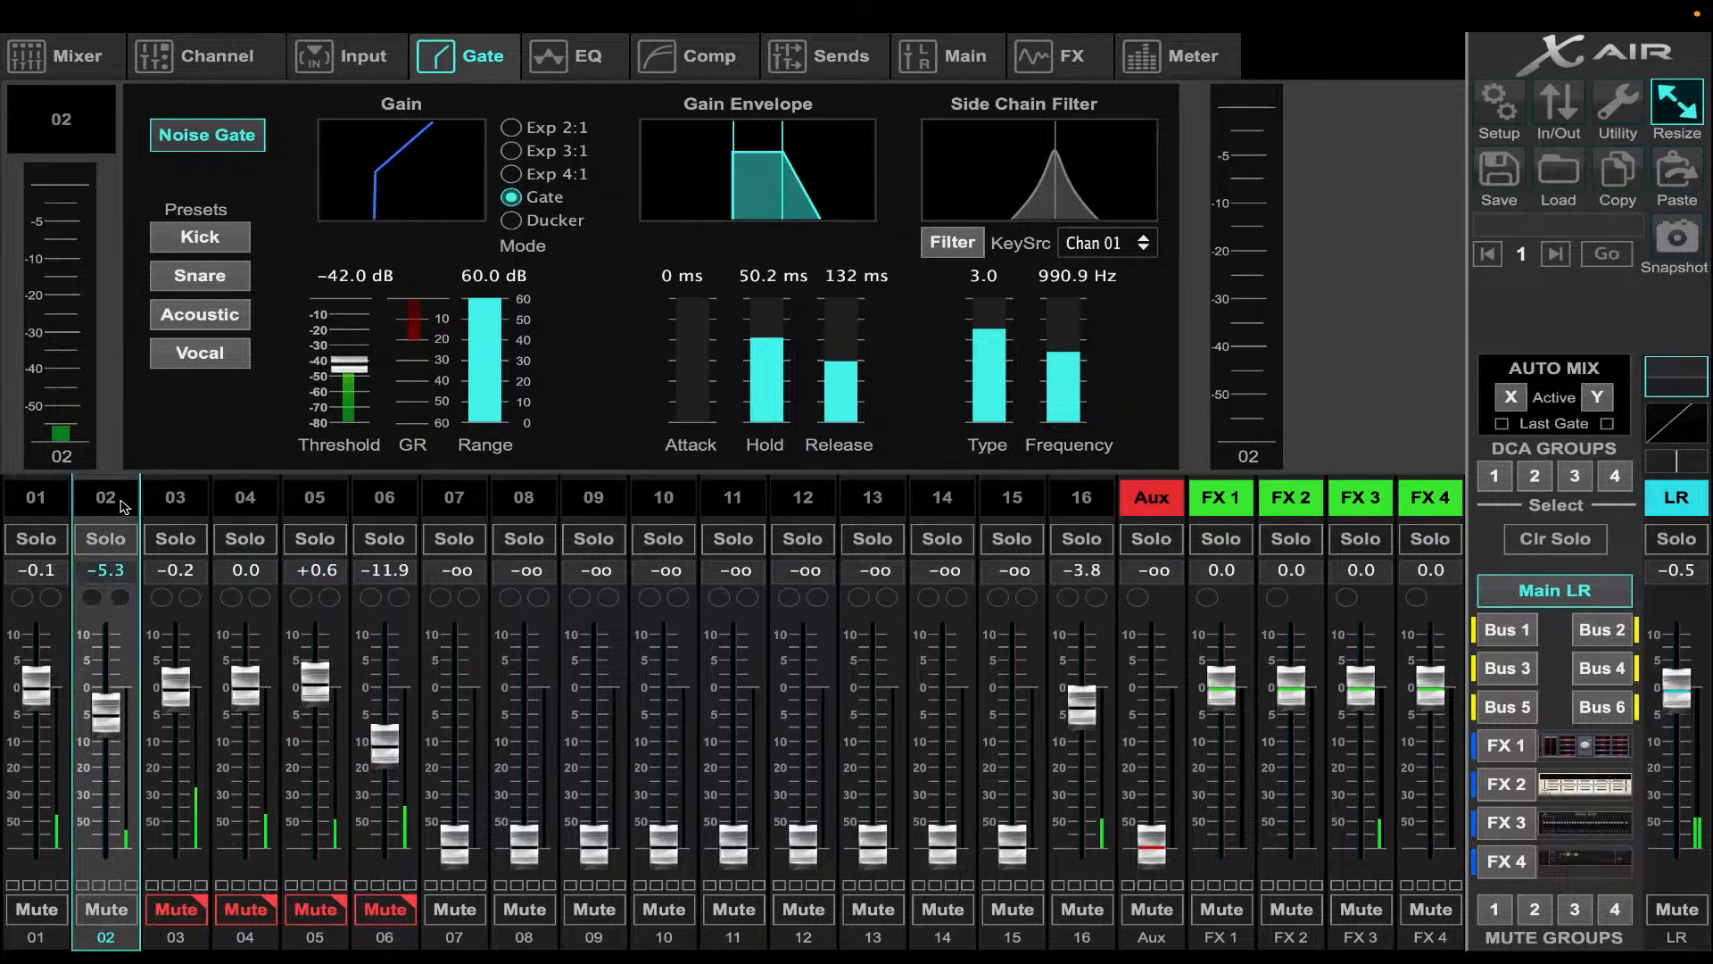
click(263, 141)
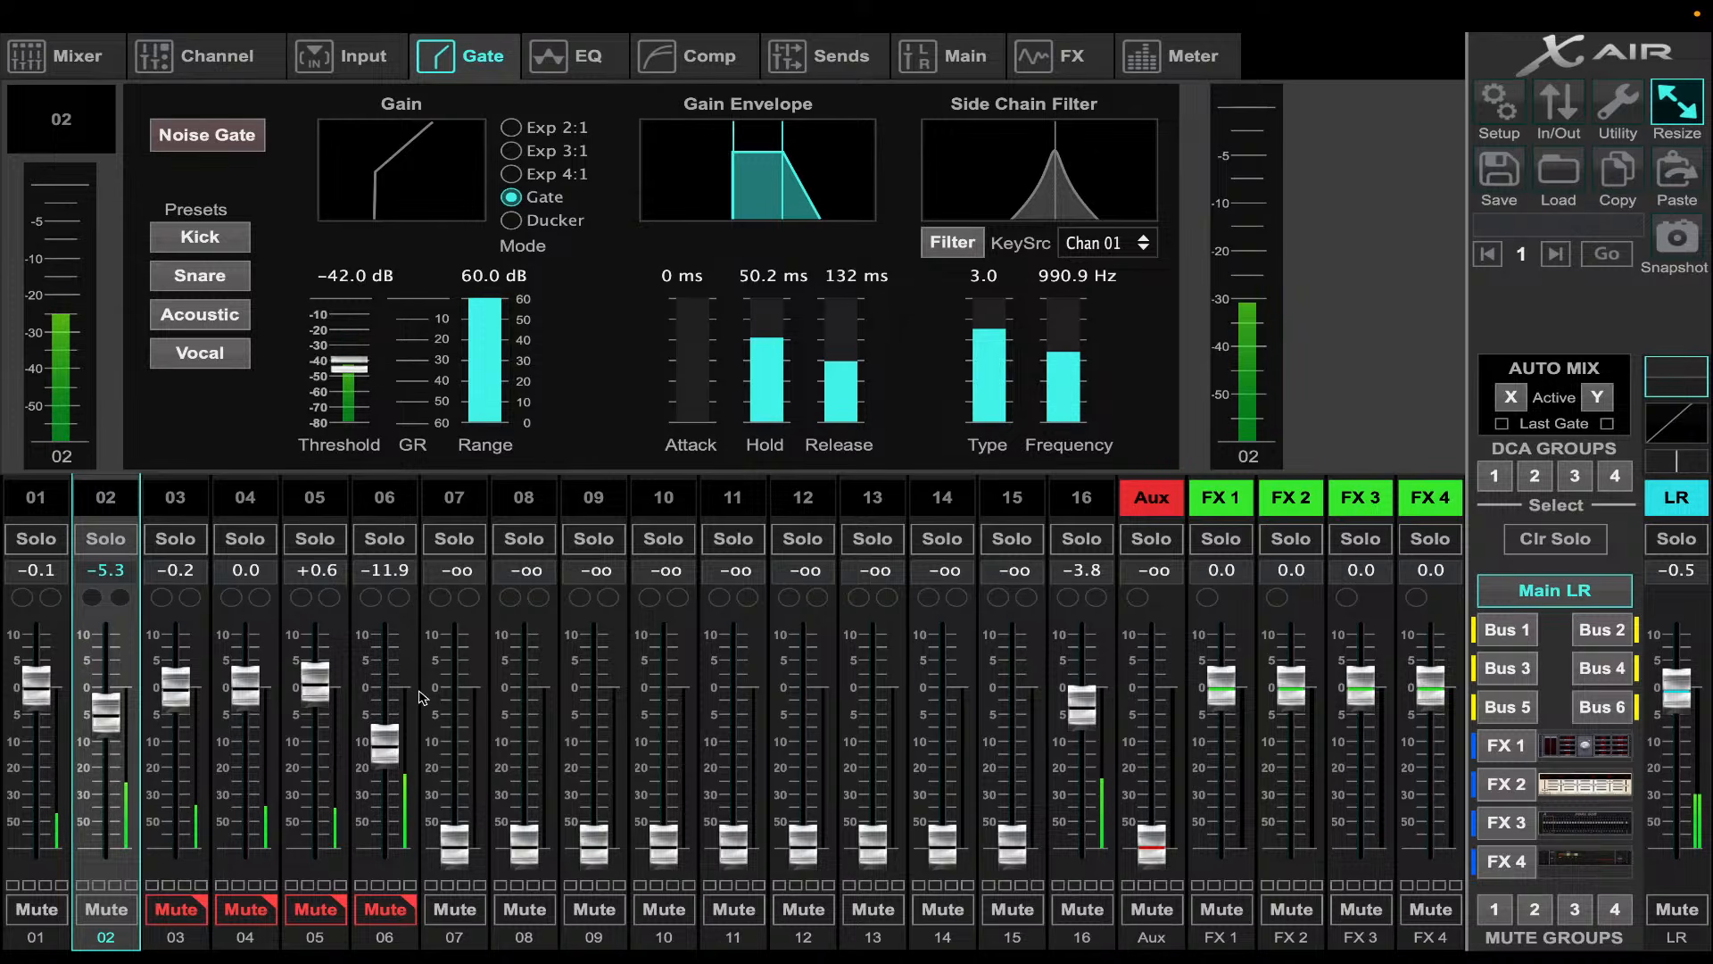
- Unmute channels 03, 04, 05 and 06 and lower their faders to about −10.6, −10.0, −10.3 and −21.6 dB
click(407, 908)
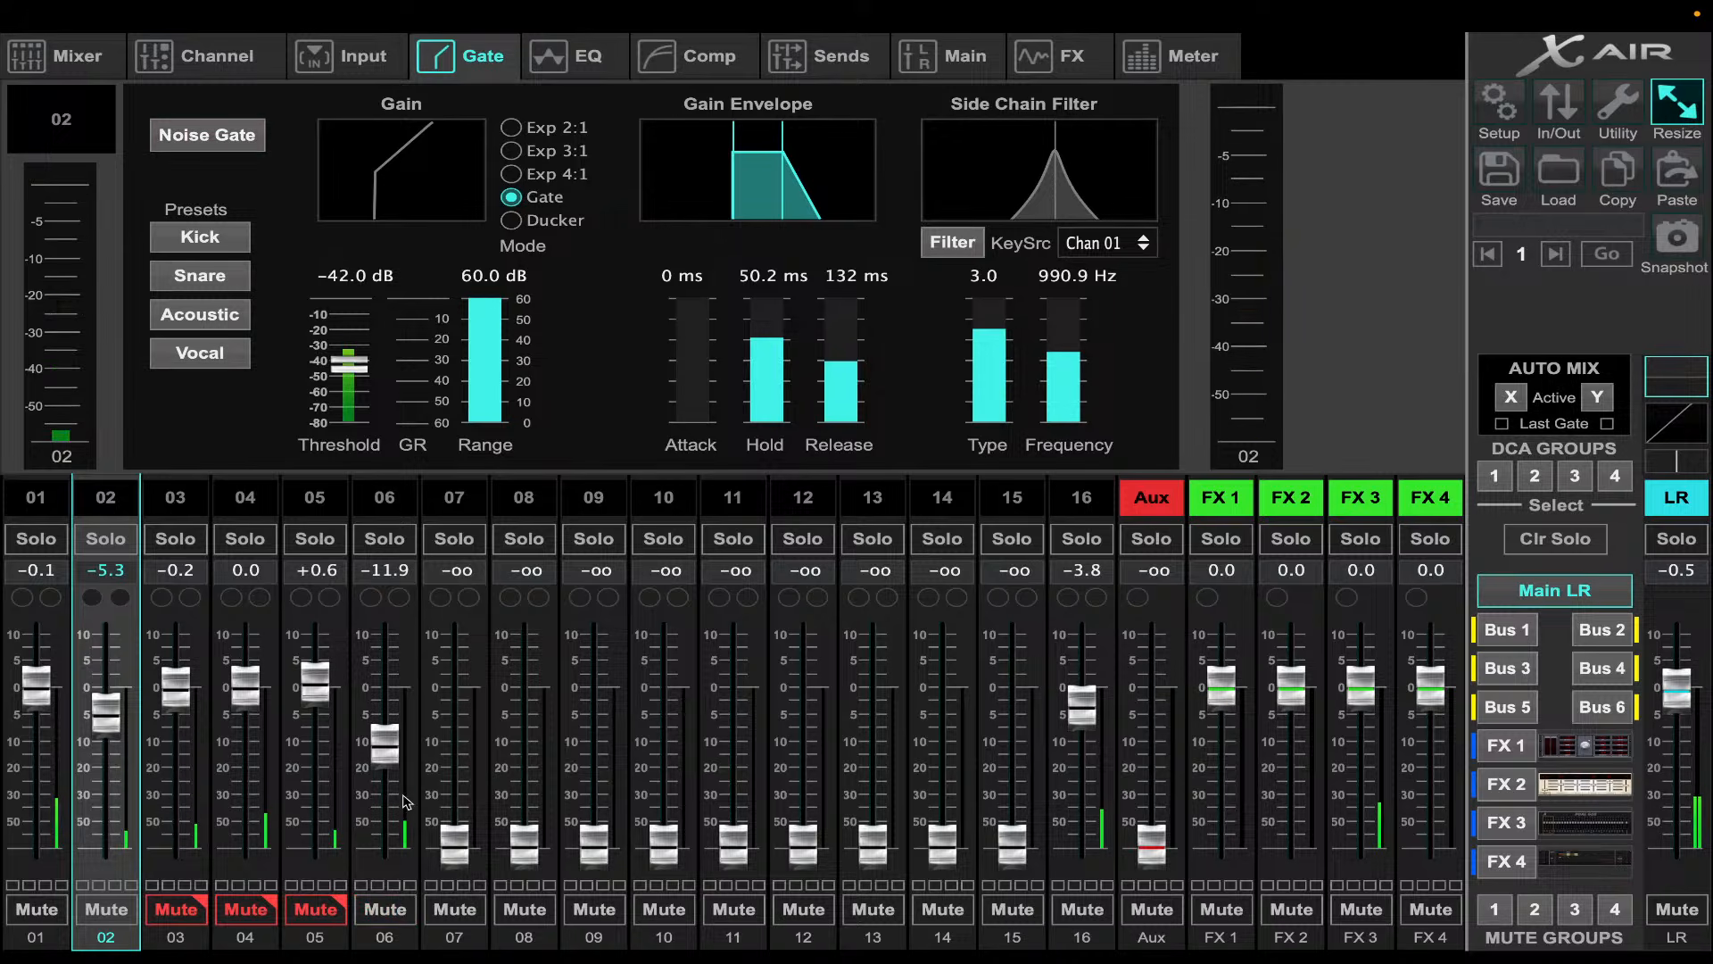
drag(390, 769, 389, 789)
click(197, 913)
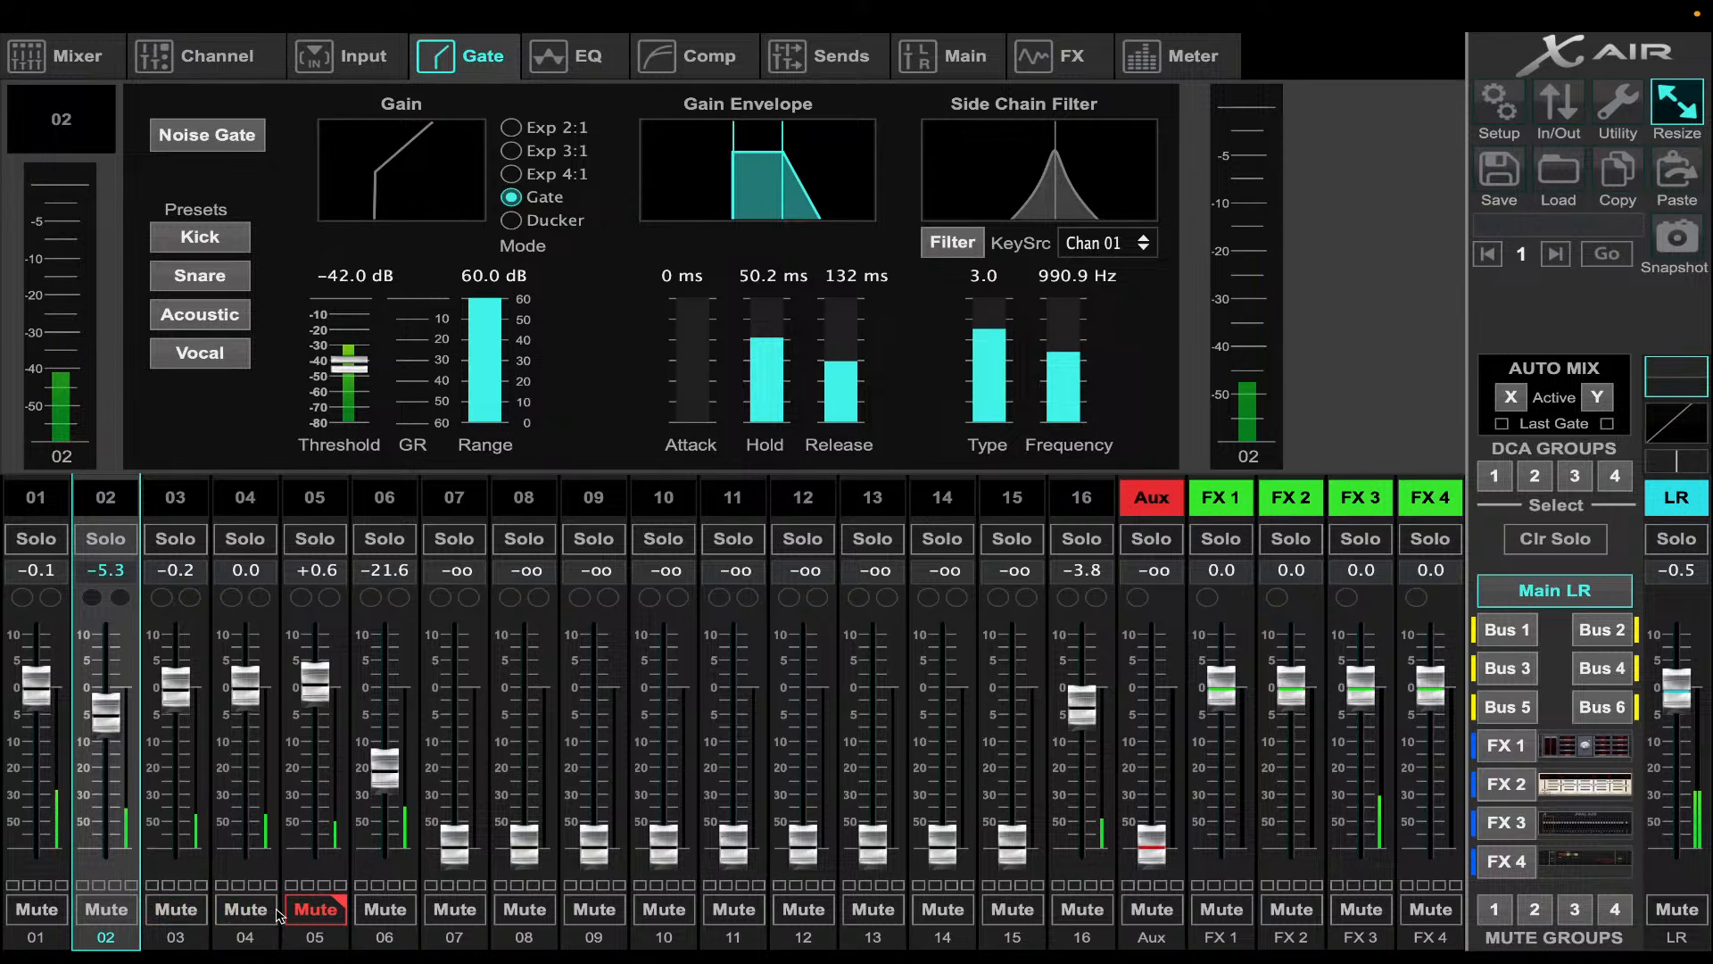
drag(177, 691, 182, 747)
drag(250, 701, 253, 760)
click(315, 909)
drag(315, 683, 320, 754)
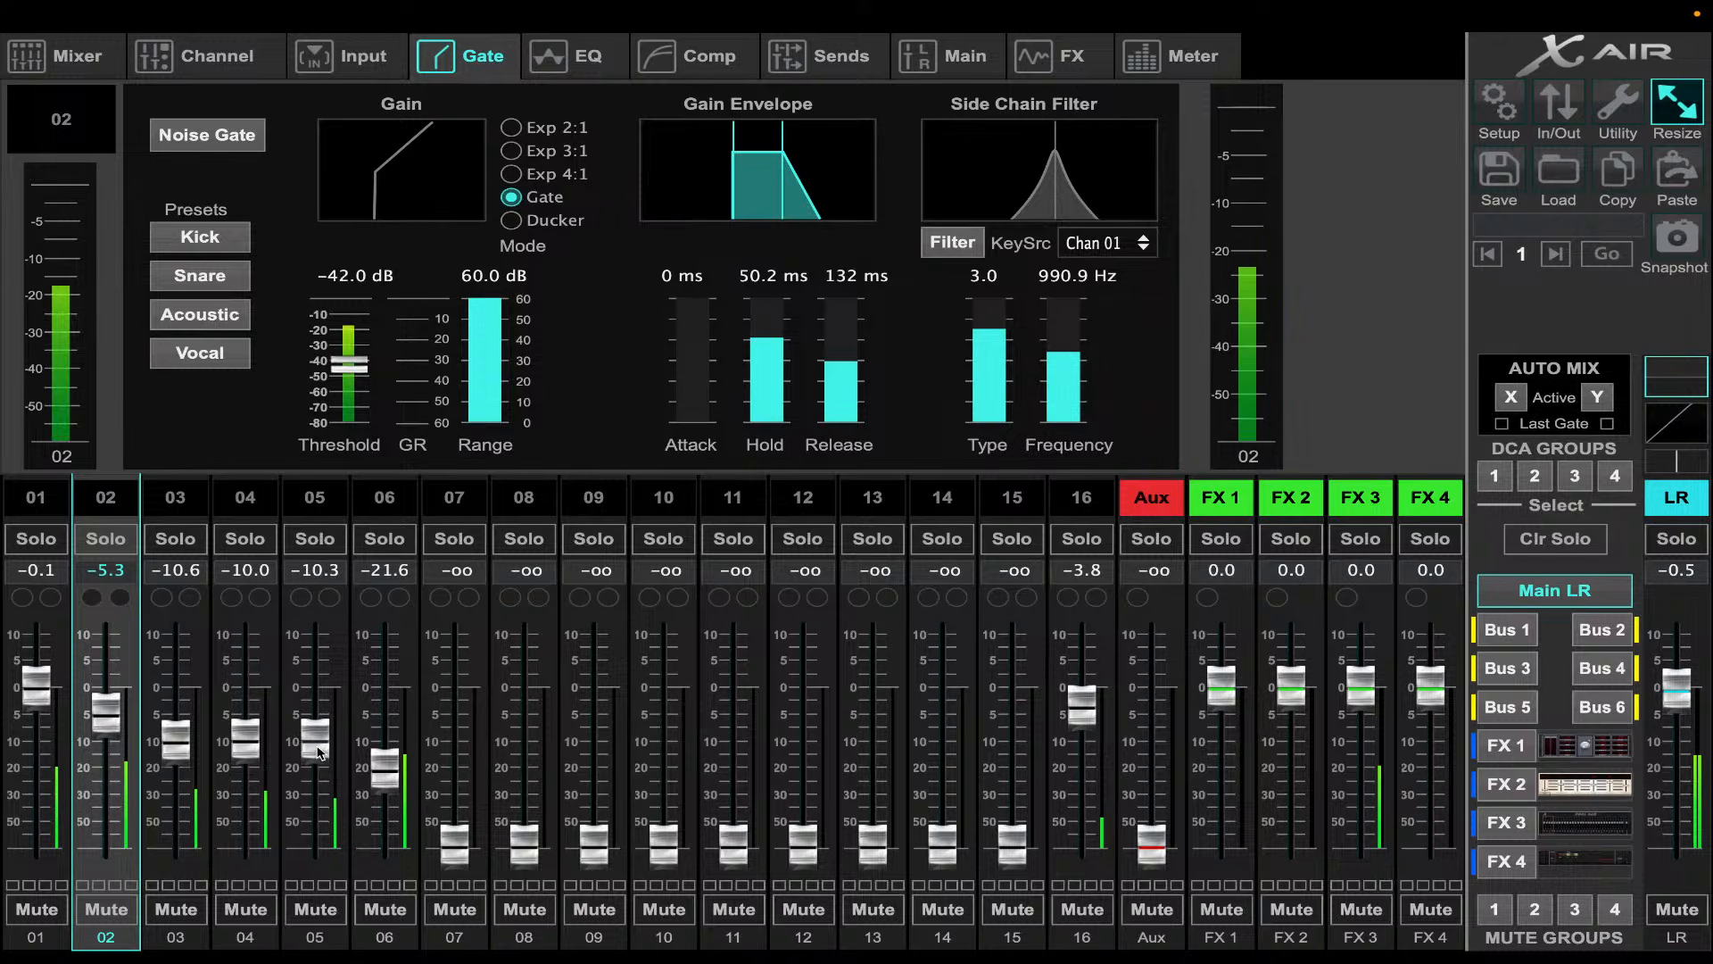
- Replace the Vintage Room effect in the FX 1 slot with Plate Reverb and close its editor
click(1075, 67)
click(293, 176)
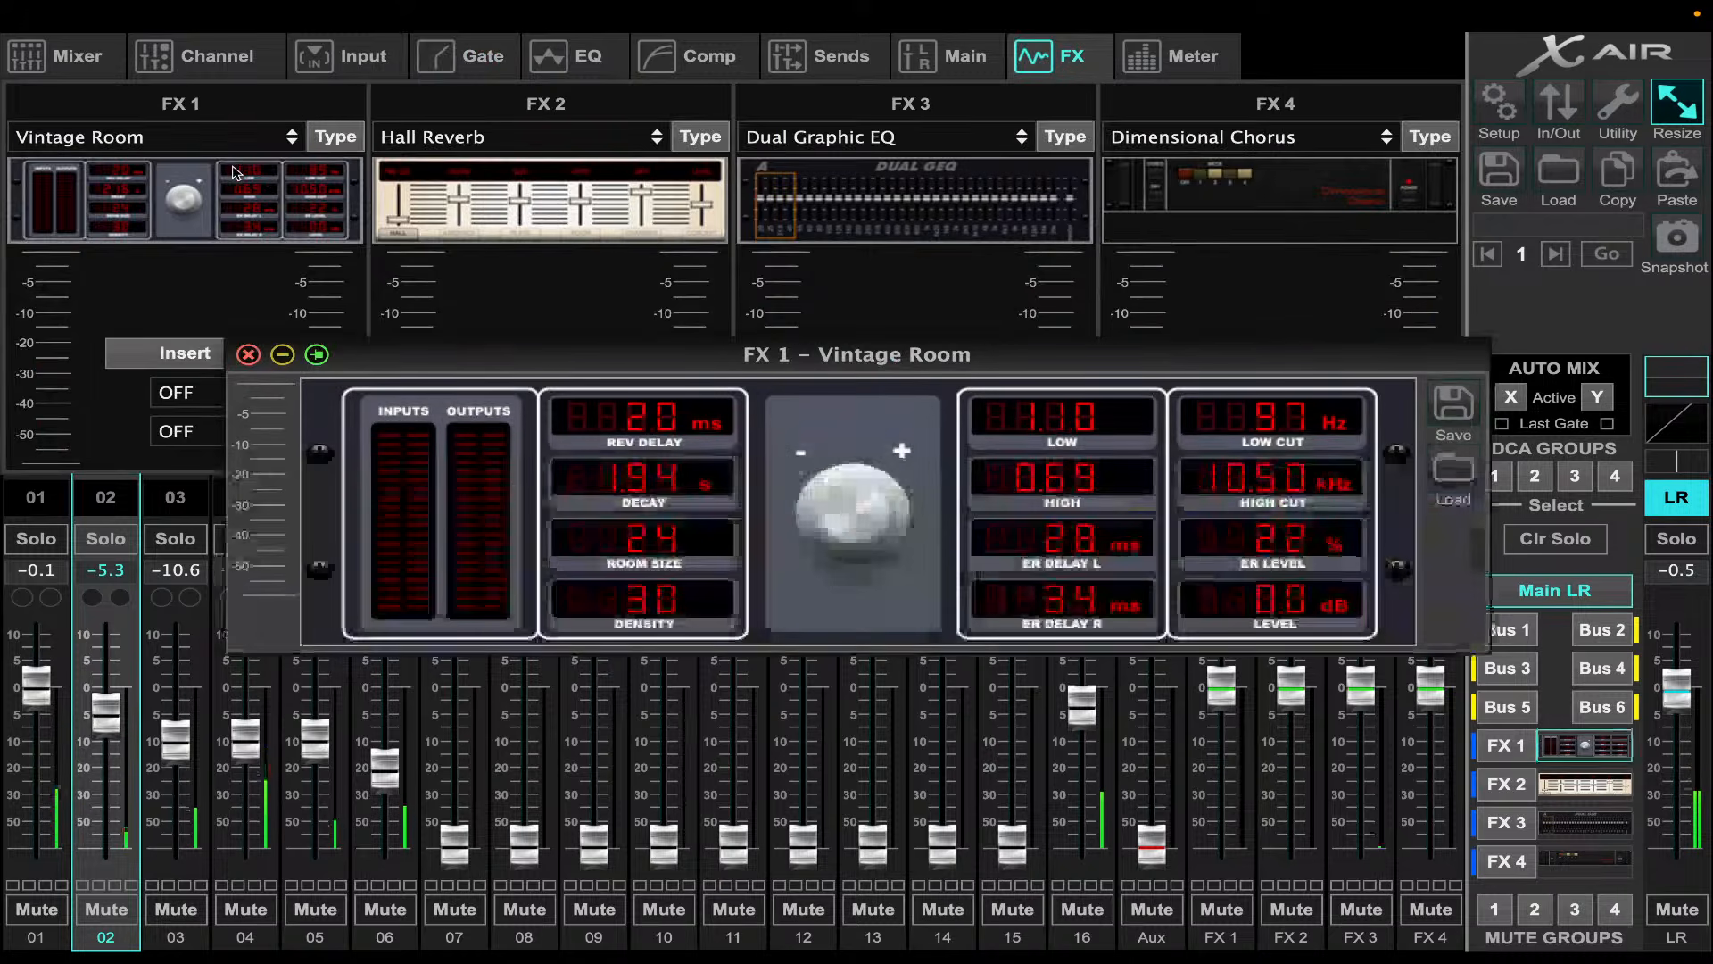
click(278, 145)
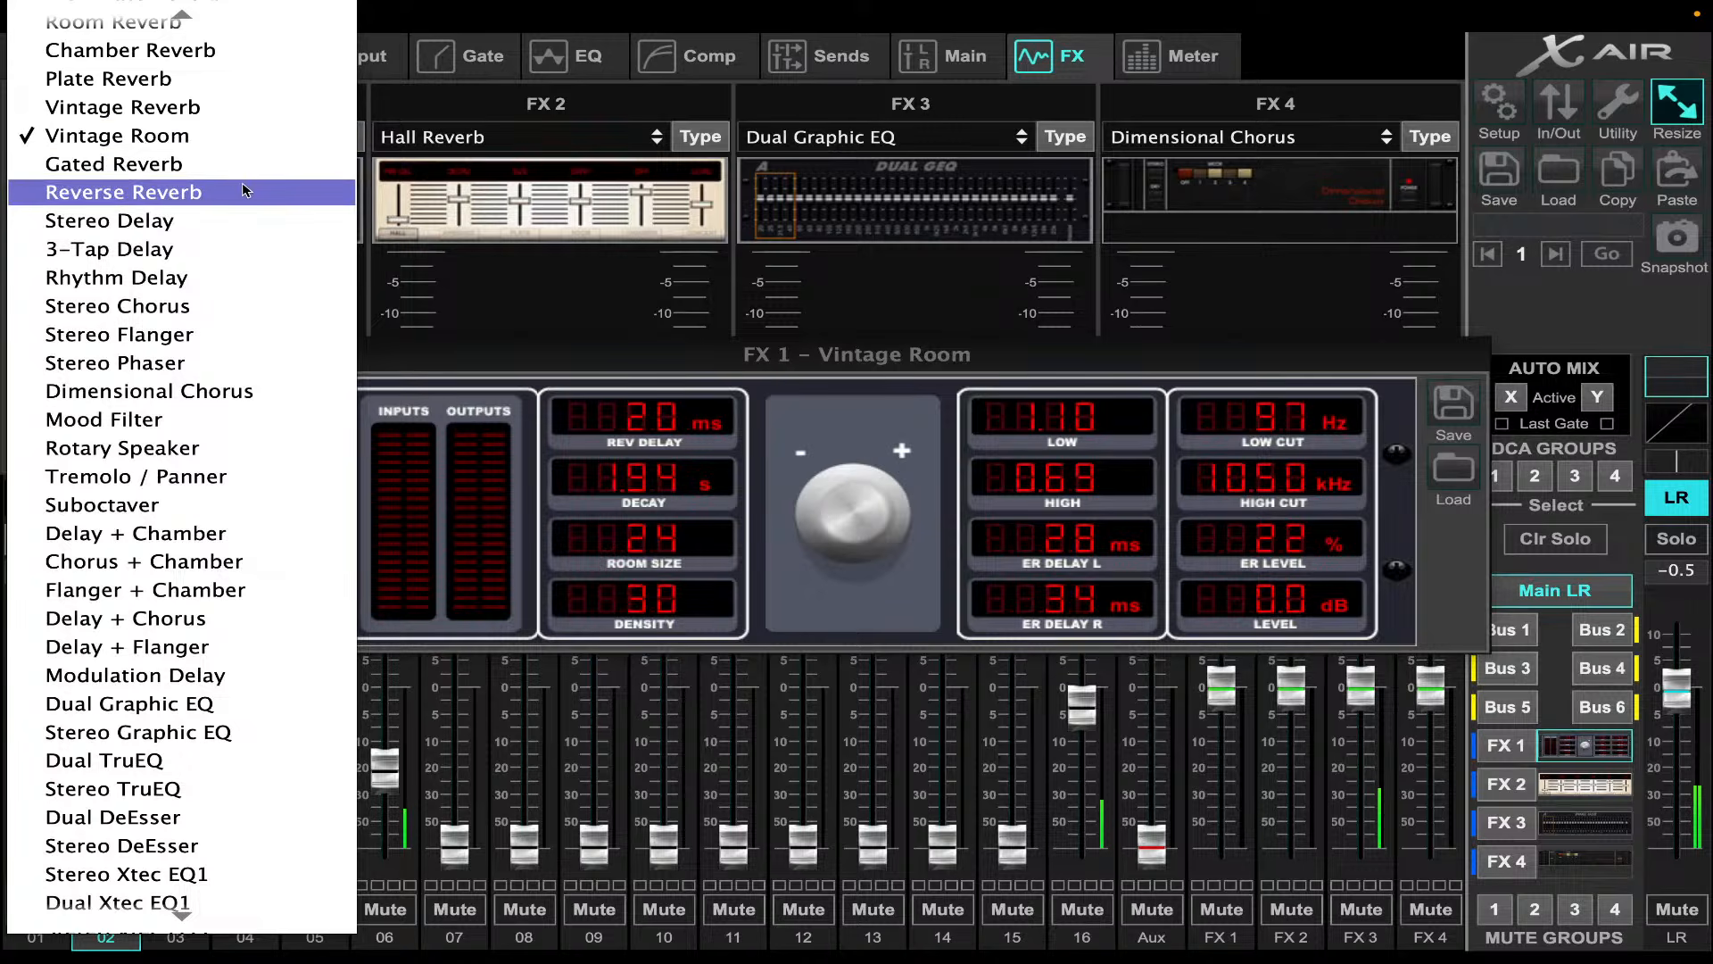
click(251, 86)
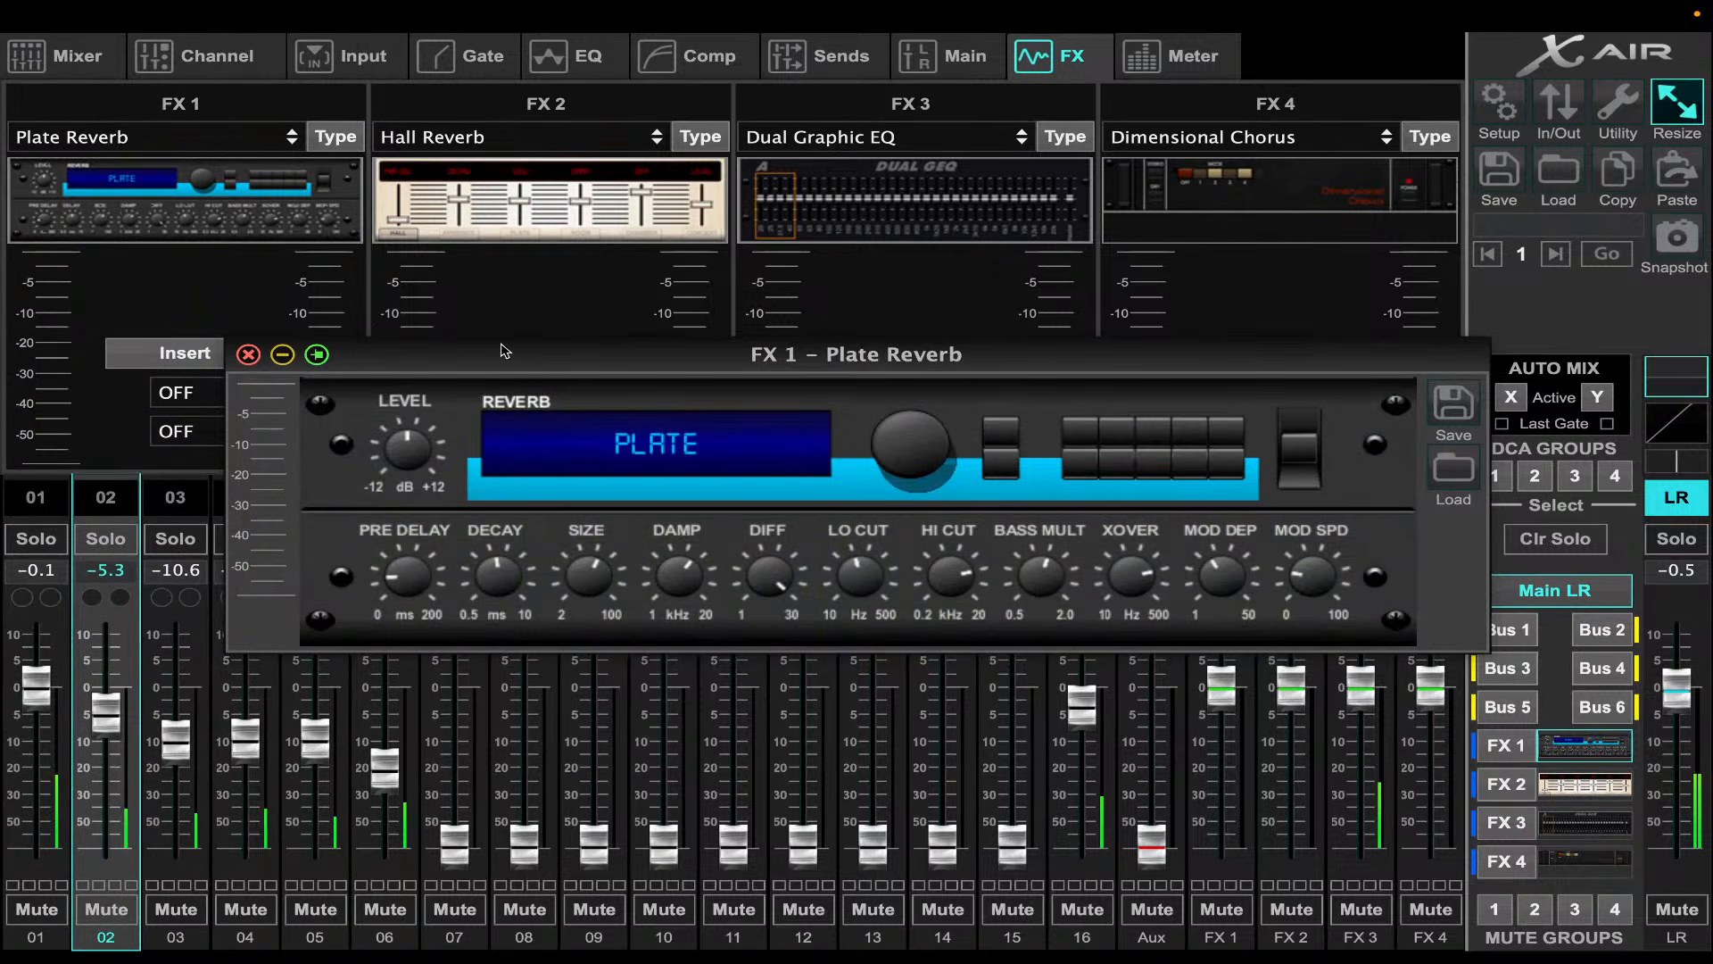
mouse_move(414, 587)
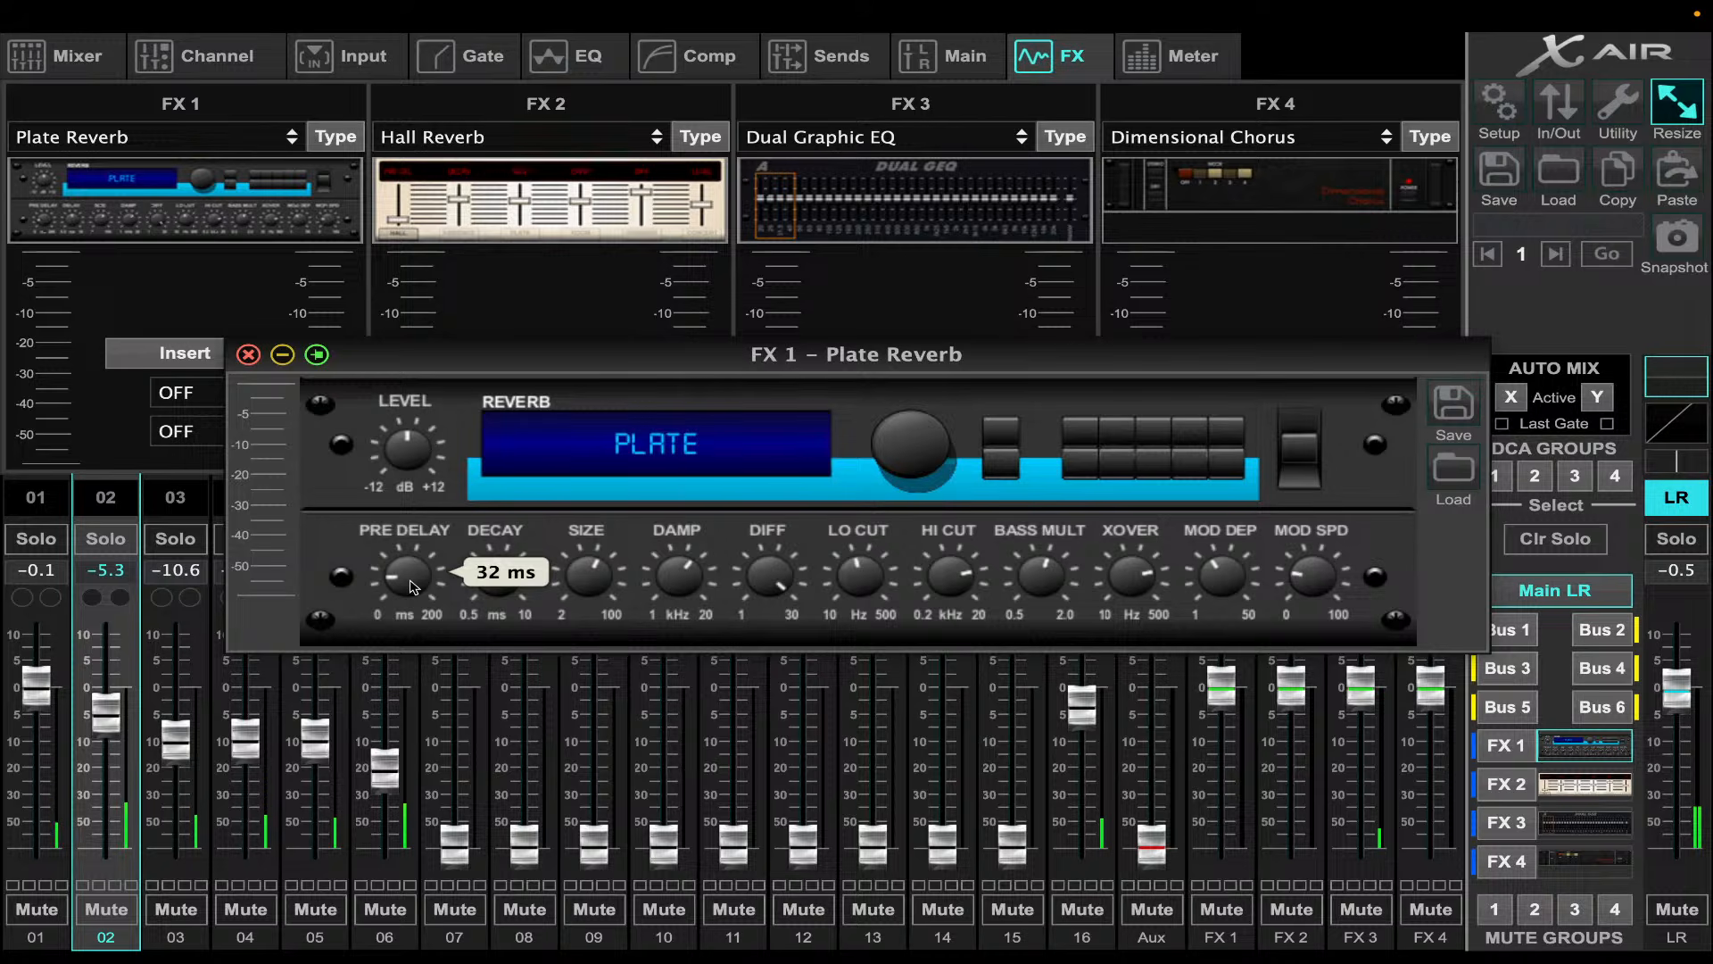
mouse_move(475, 565)
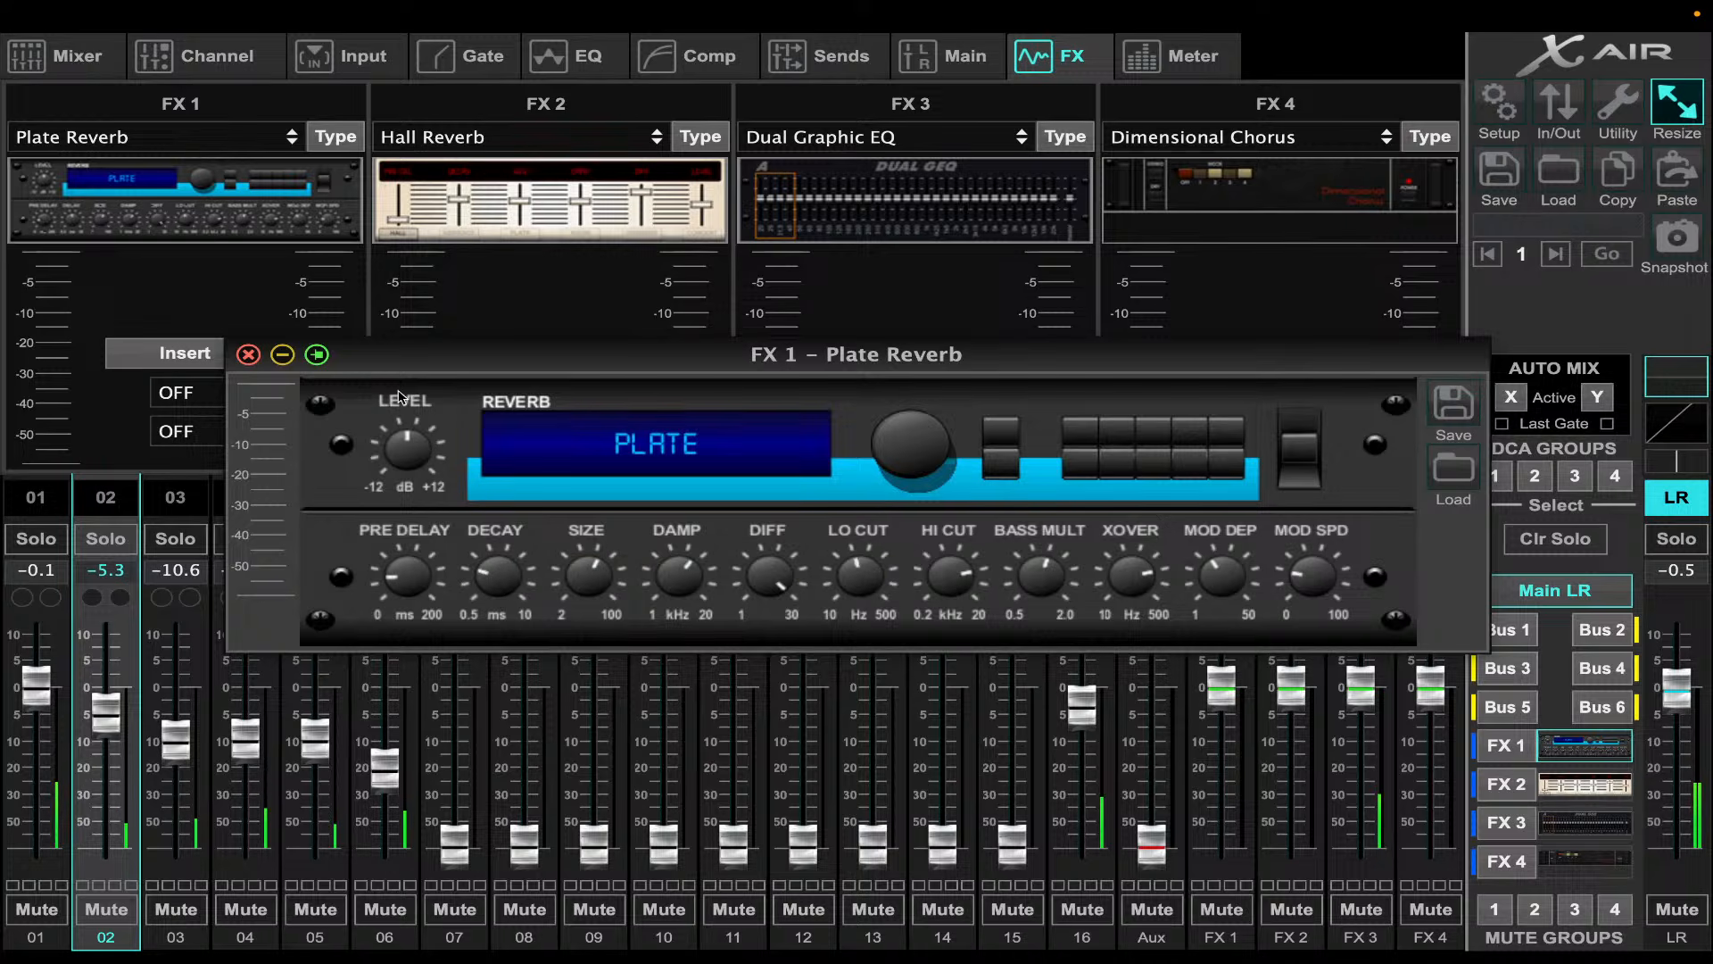
click(248, 354)
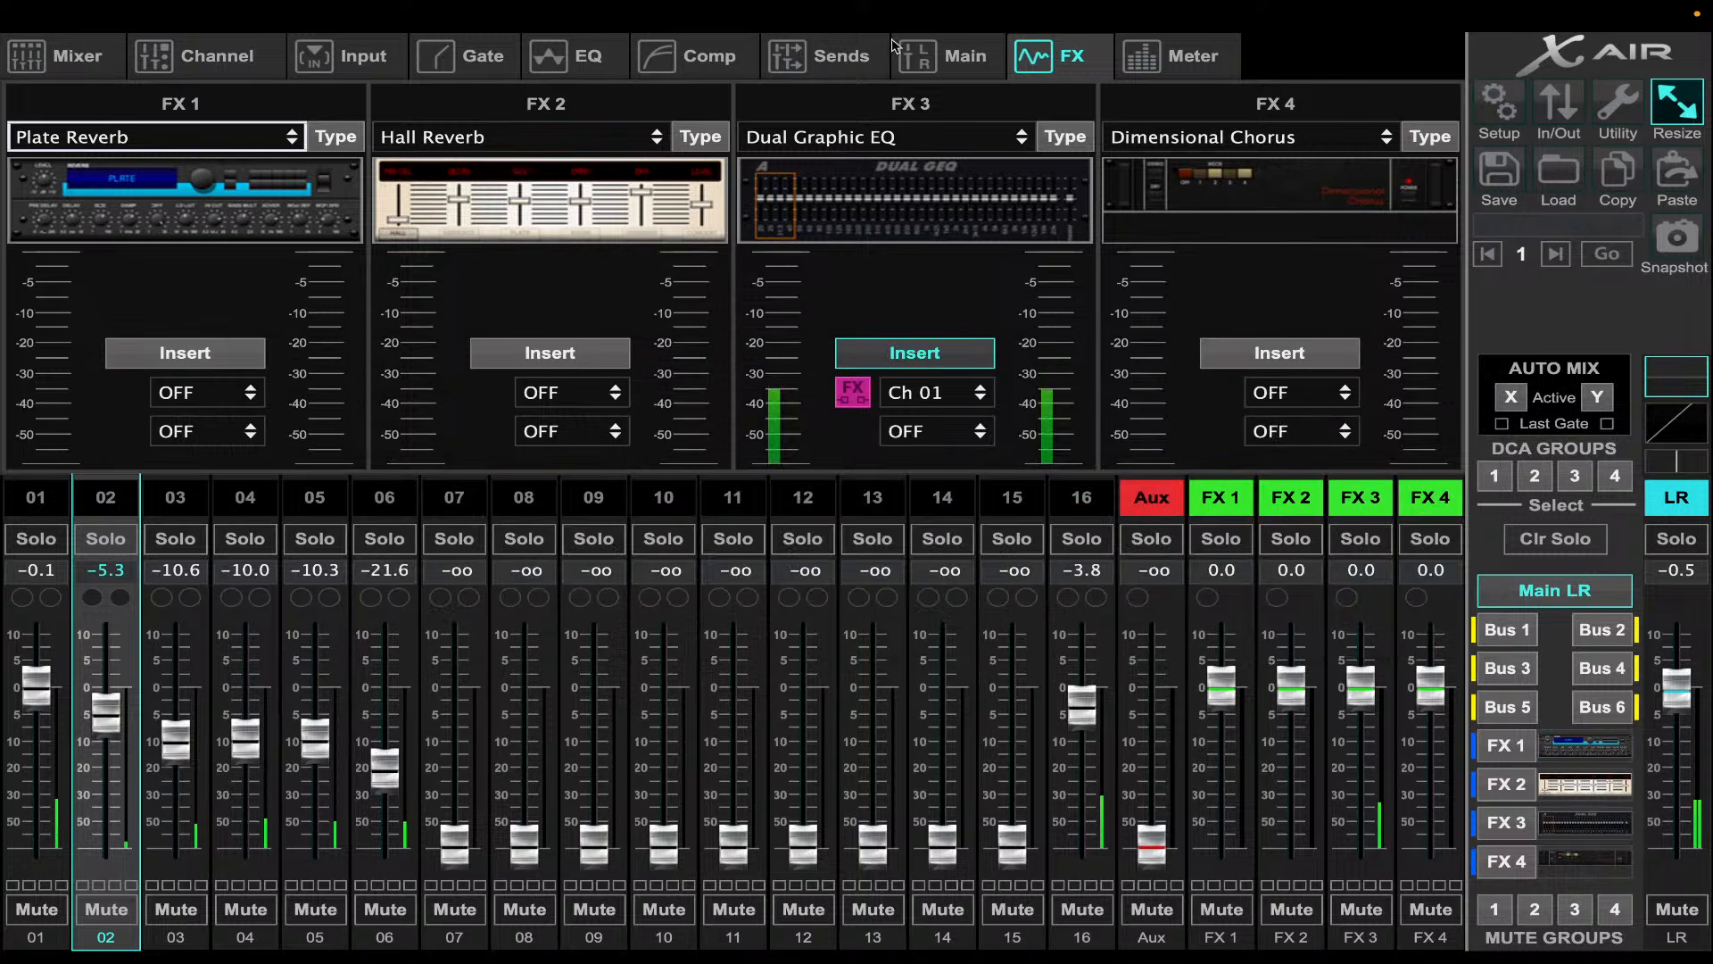
- Set channel 02's send to FX 1 to about −15.5 dB
click(851, 67)
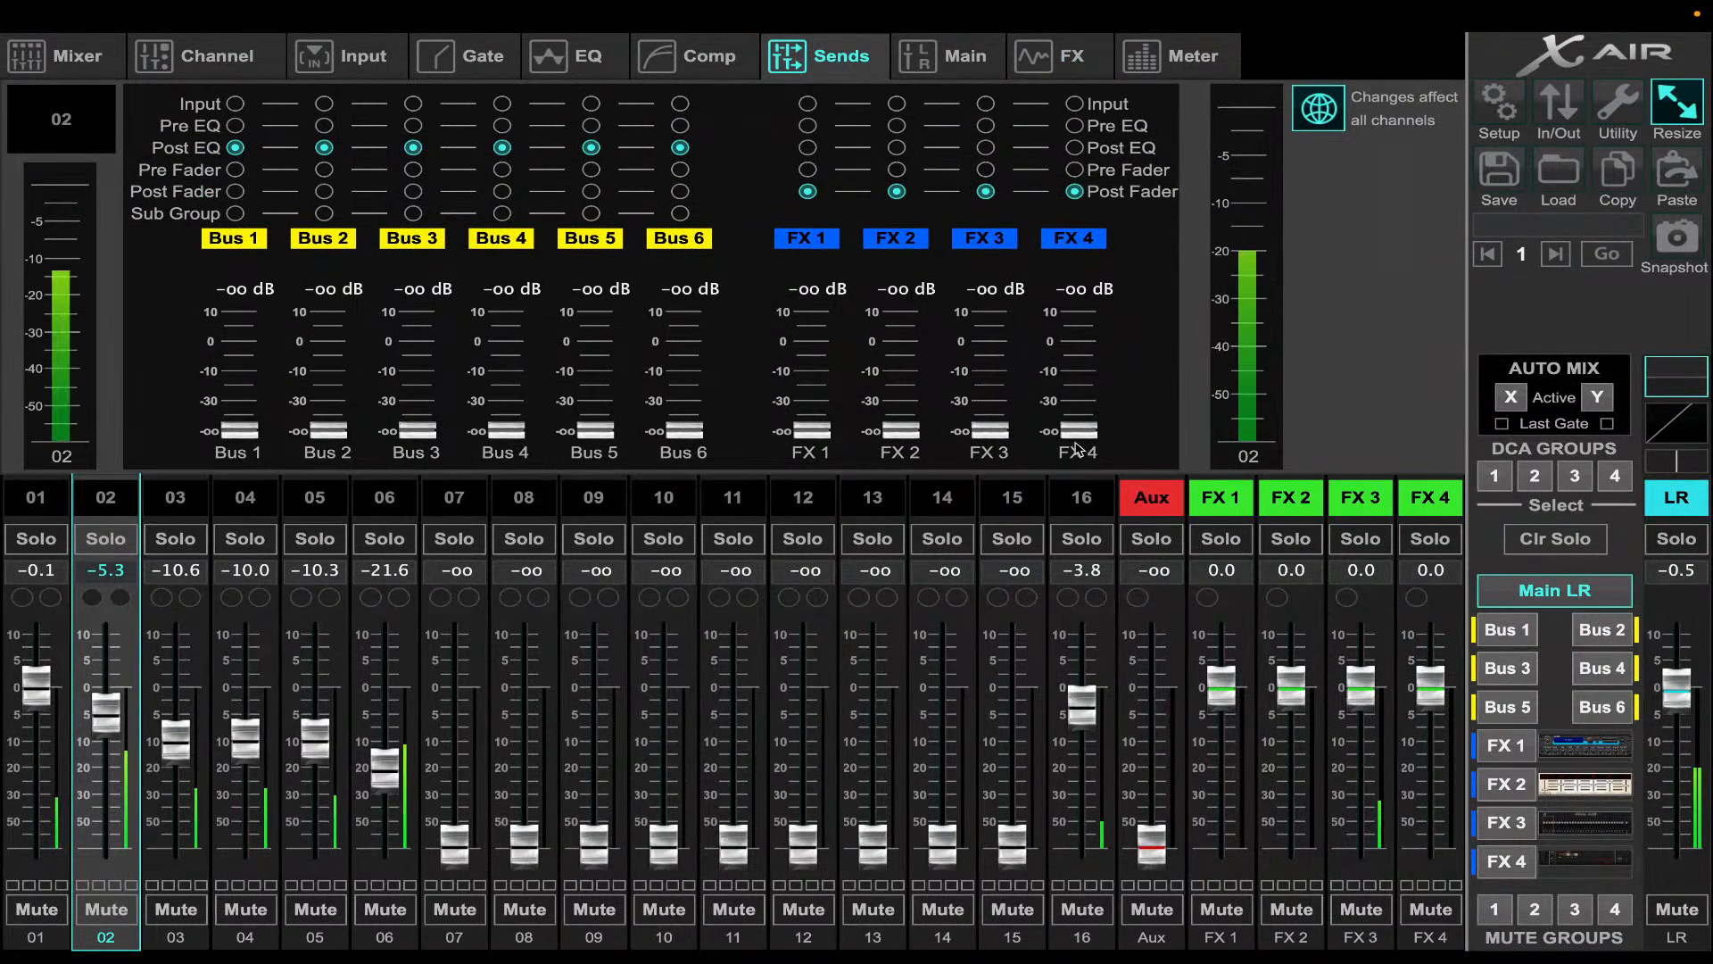
drag(812, 430, 812, 375)
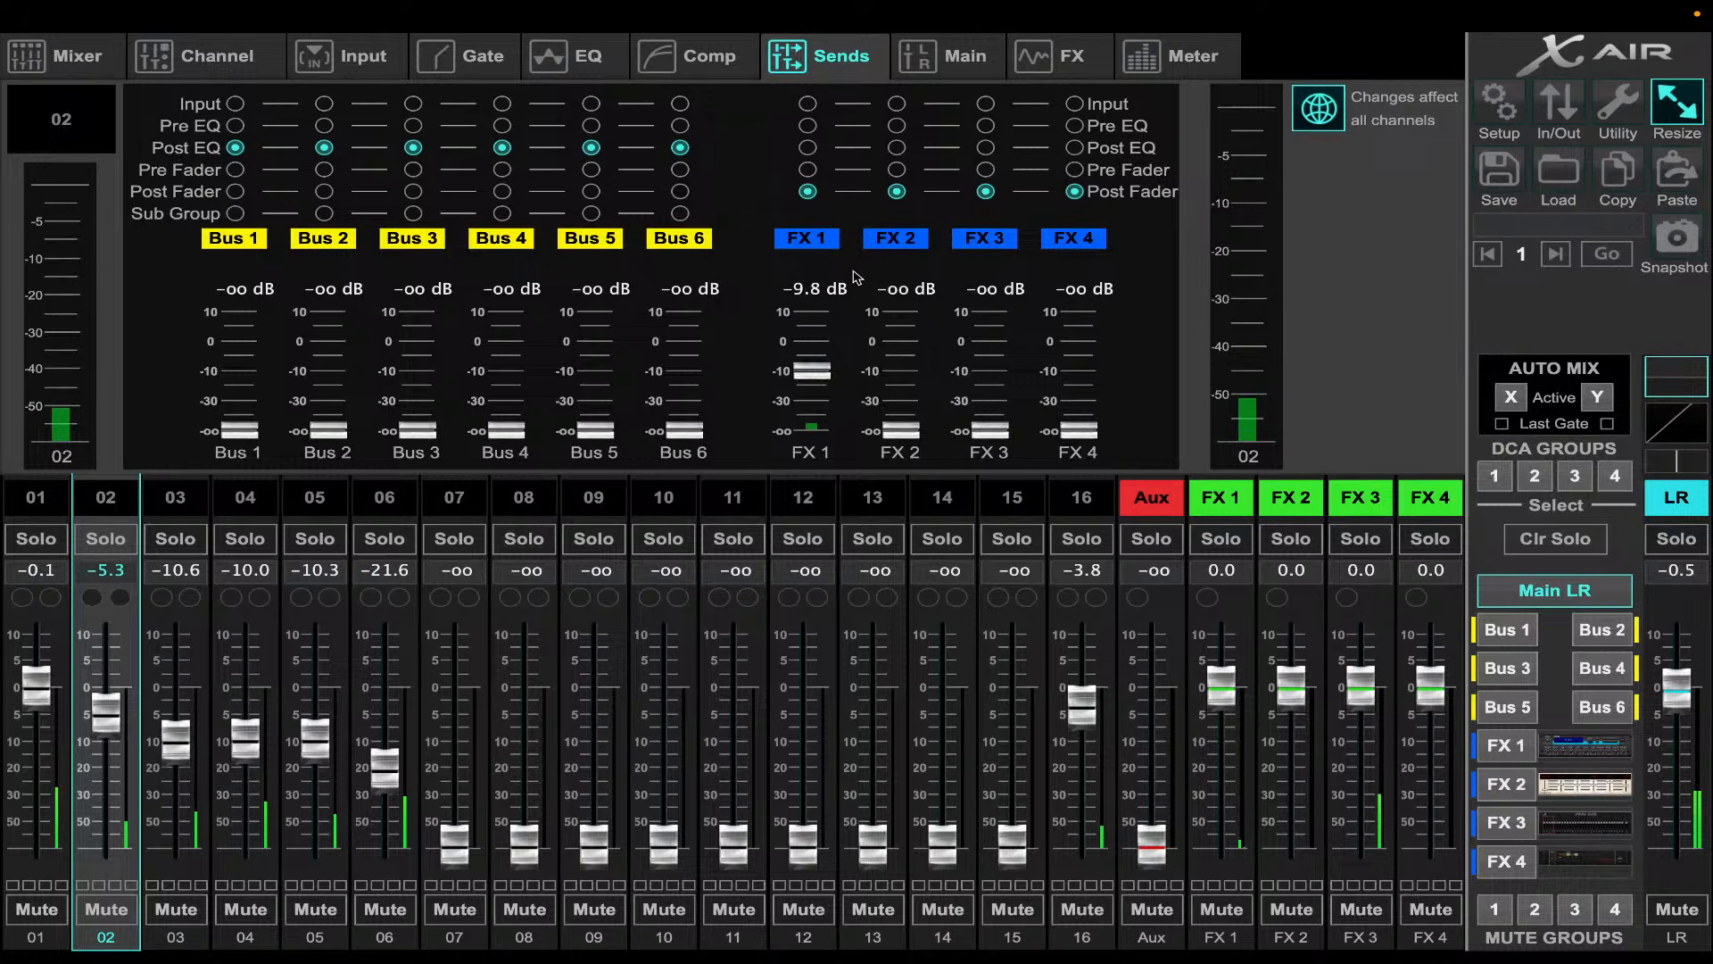
drag(812, 371, 812, 379)
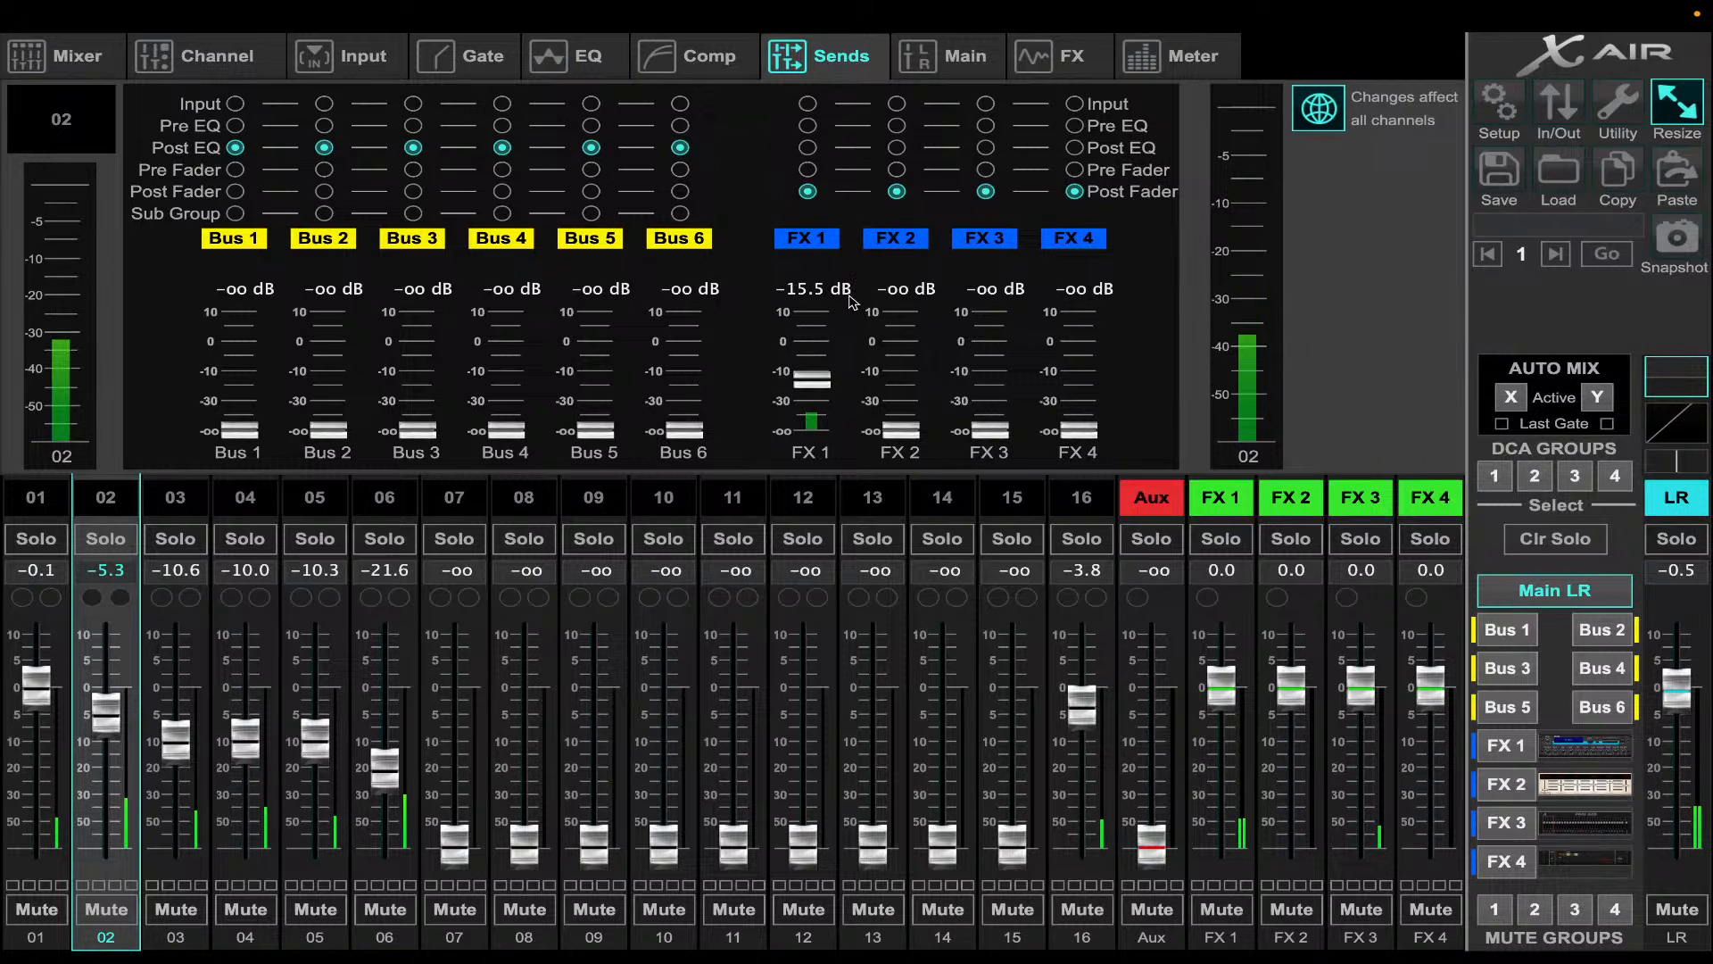
- Set the FX 1 sends of channels 03 and 04 to about −20.5 dB and −19.5 dB
click(183, 500)
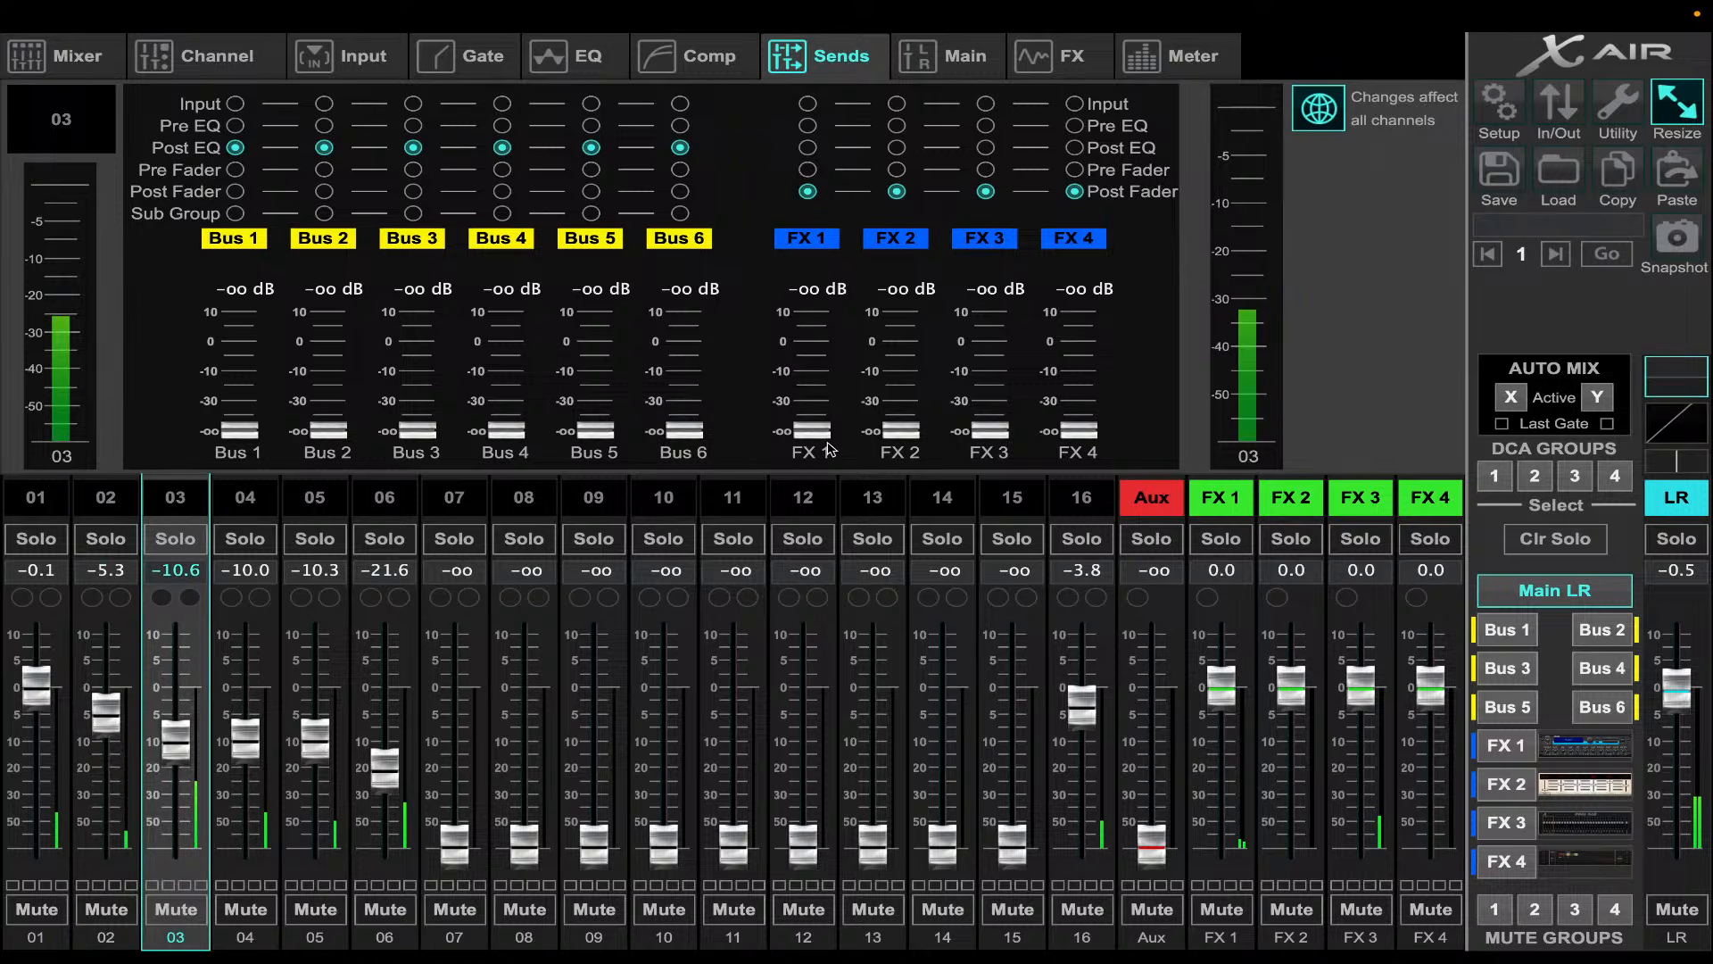
drag(831, 438, 845, 313)
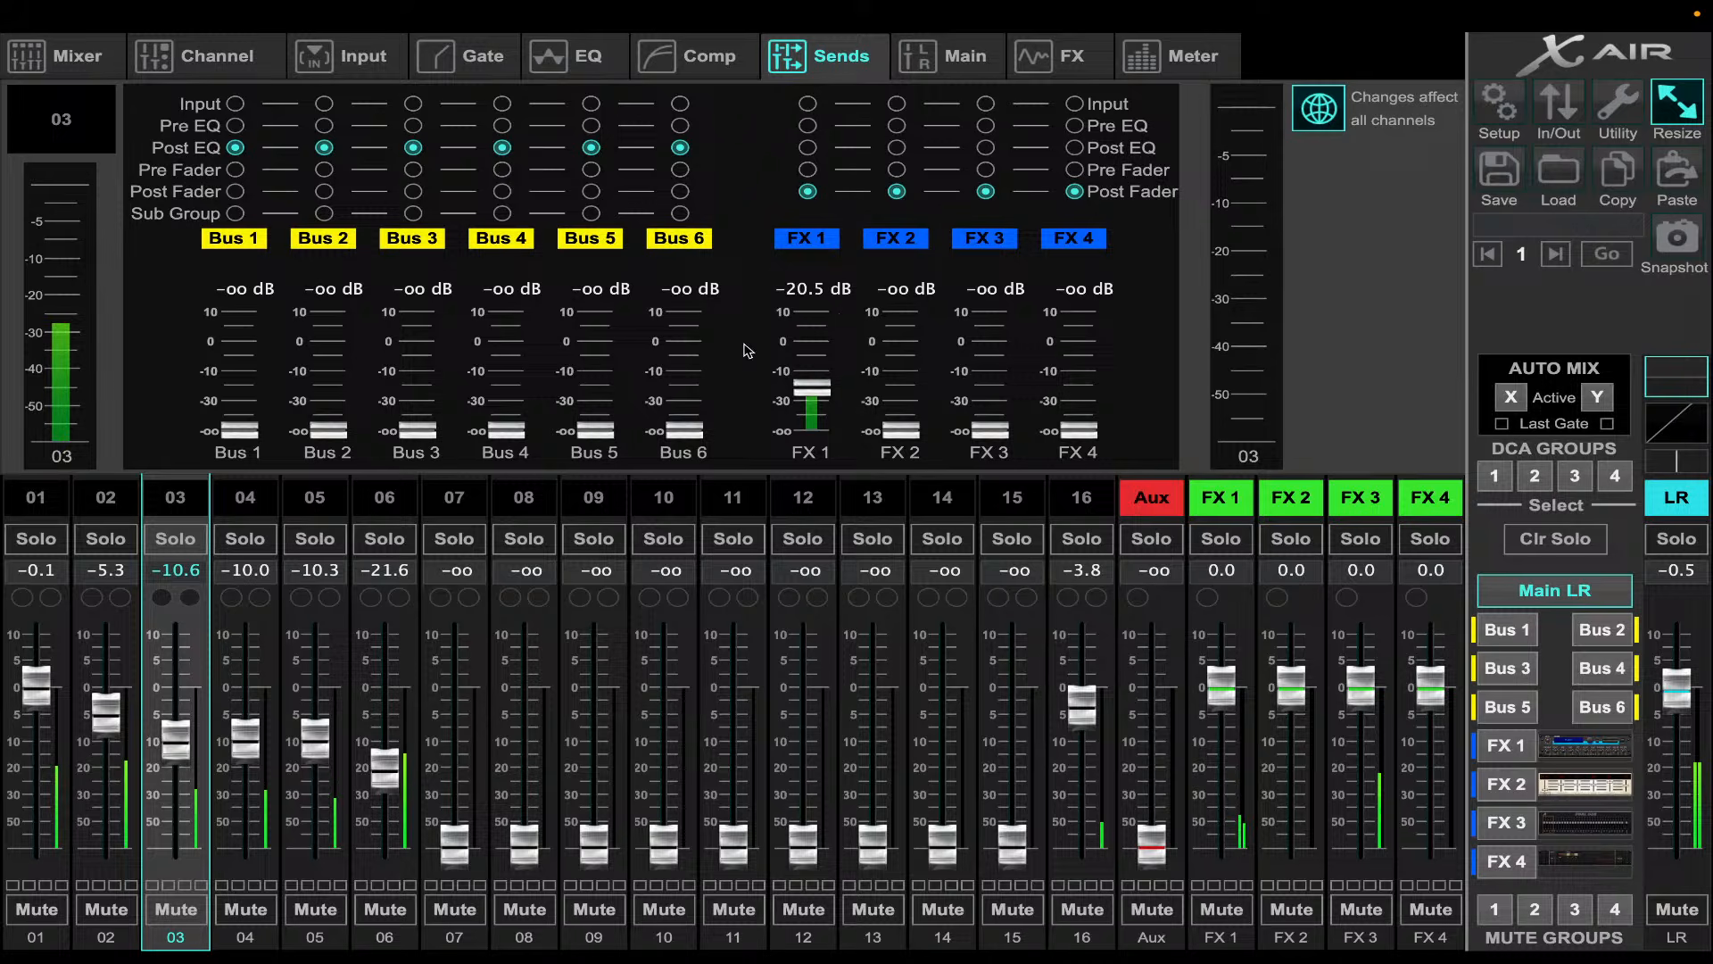
click(244, 499)
drag(830, 432, 830, 399)
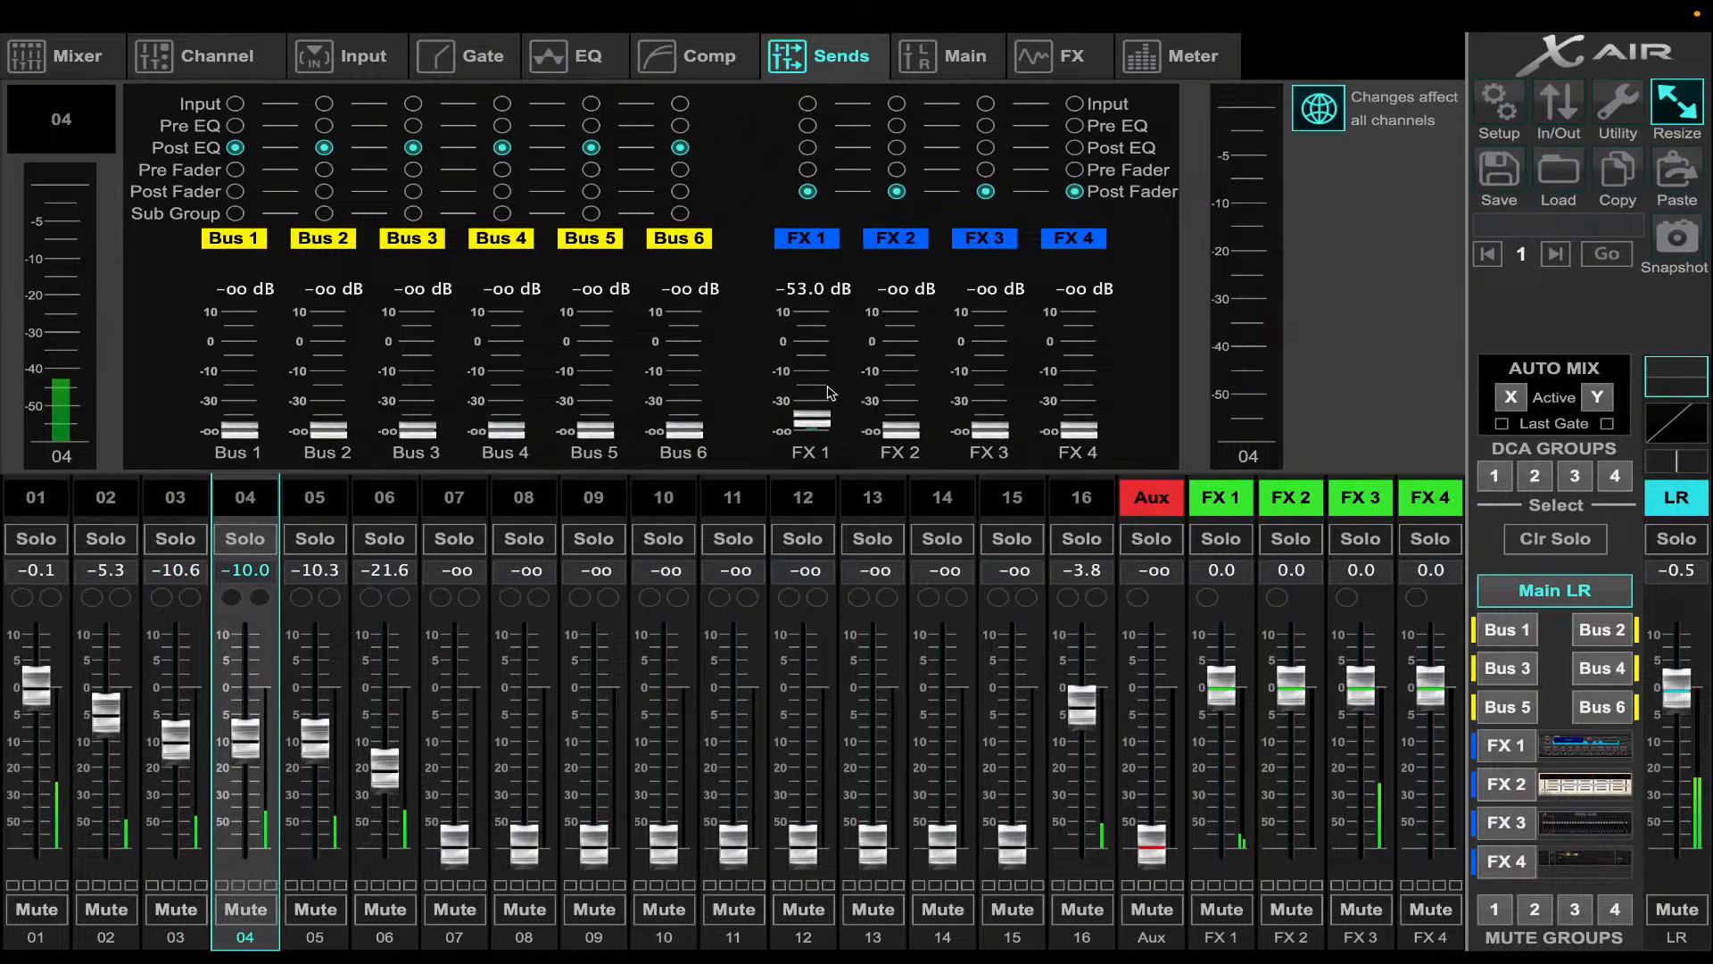
drag(848, 328, 849, 323)
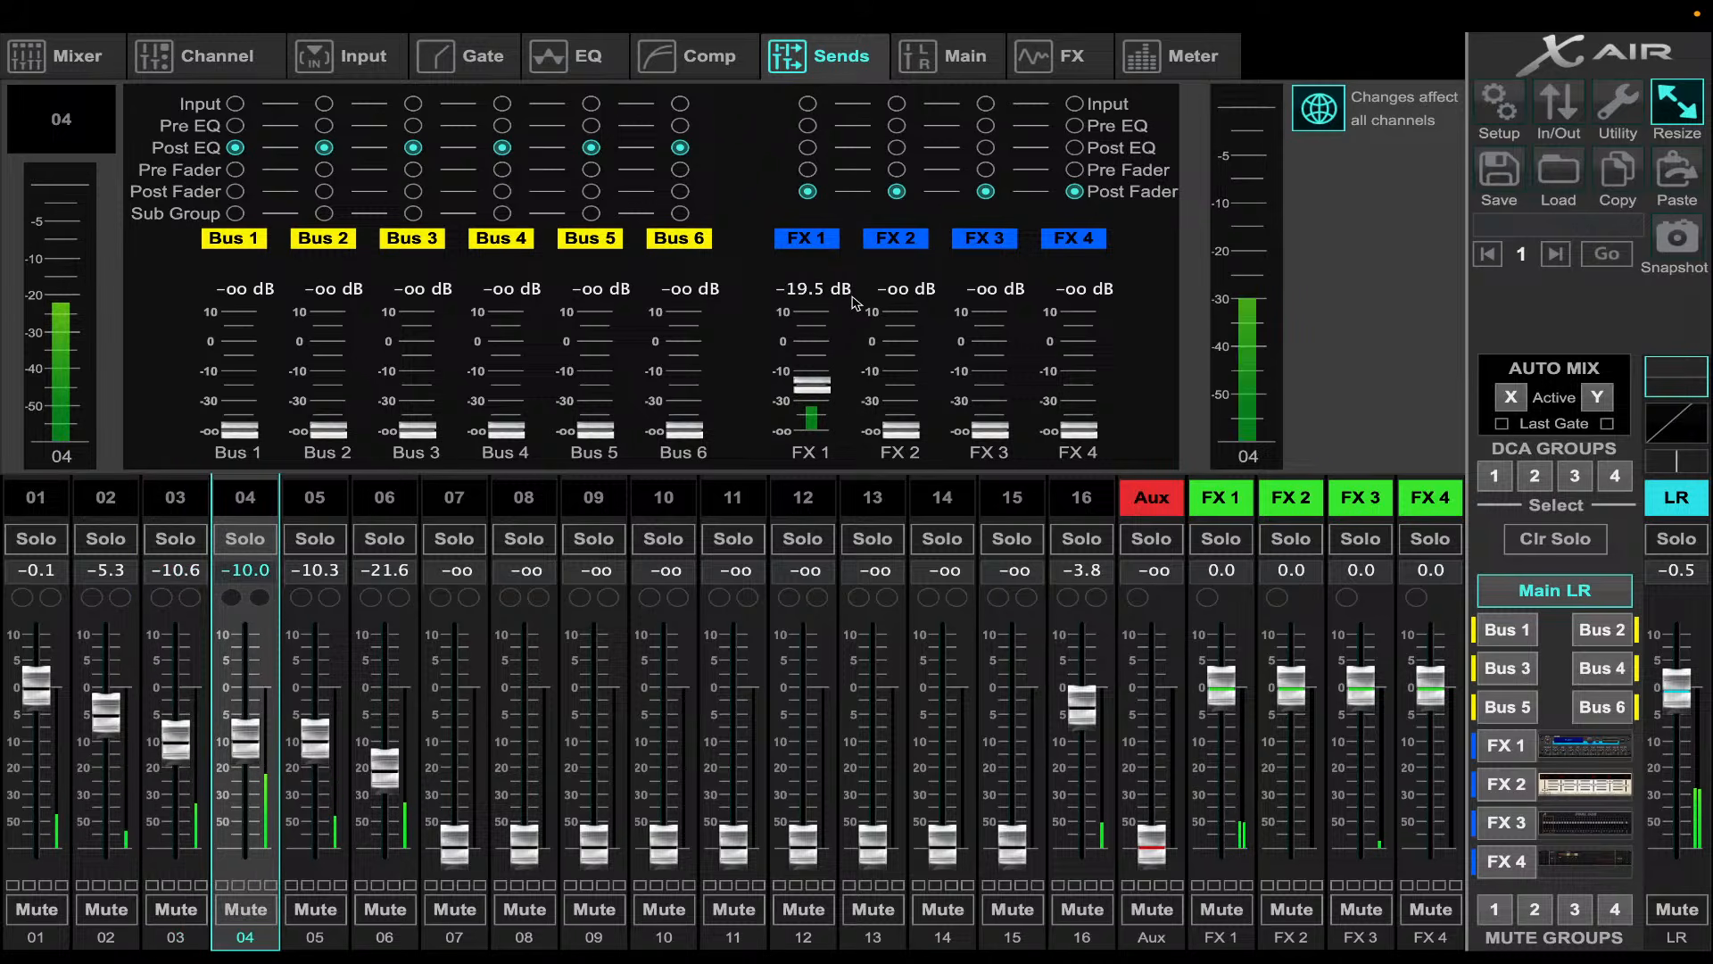
- Set channel 05's FX 1 send to about −21.5 dB and lower channel 06's fader to about −24.4 dB
click(315, 505)
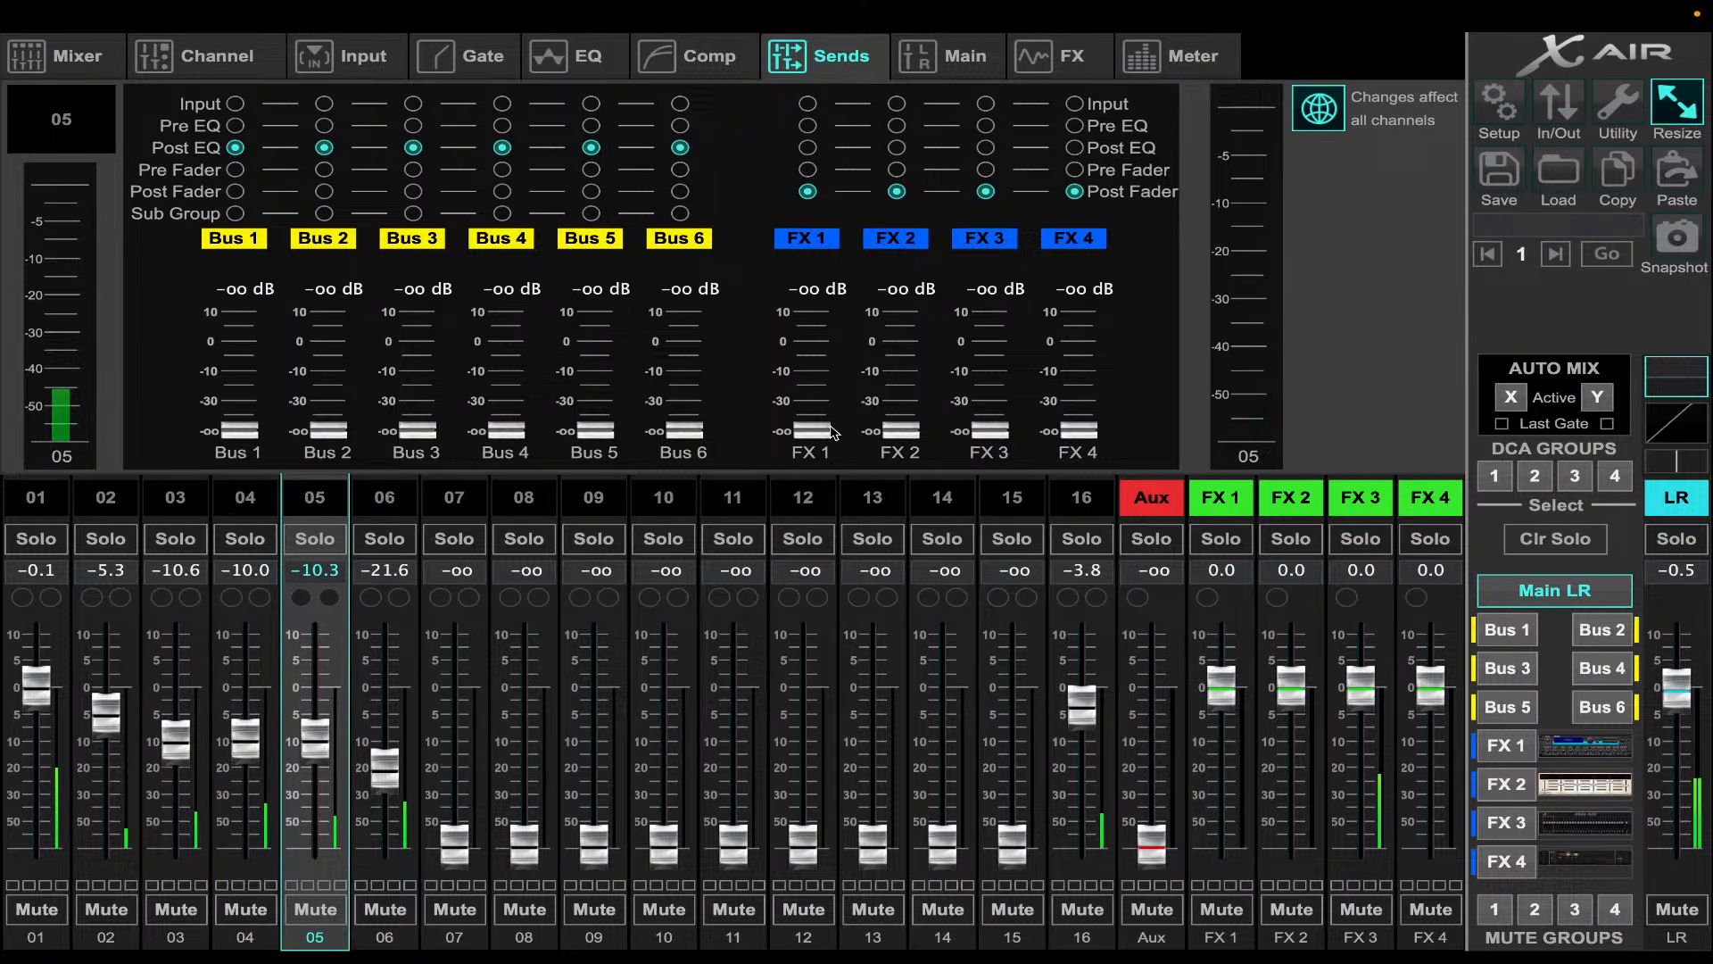
drag(813, 428, 840, 355)
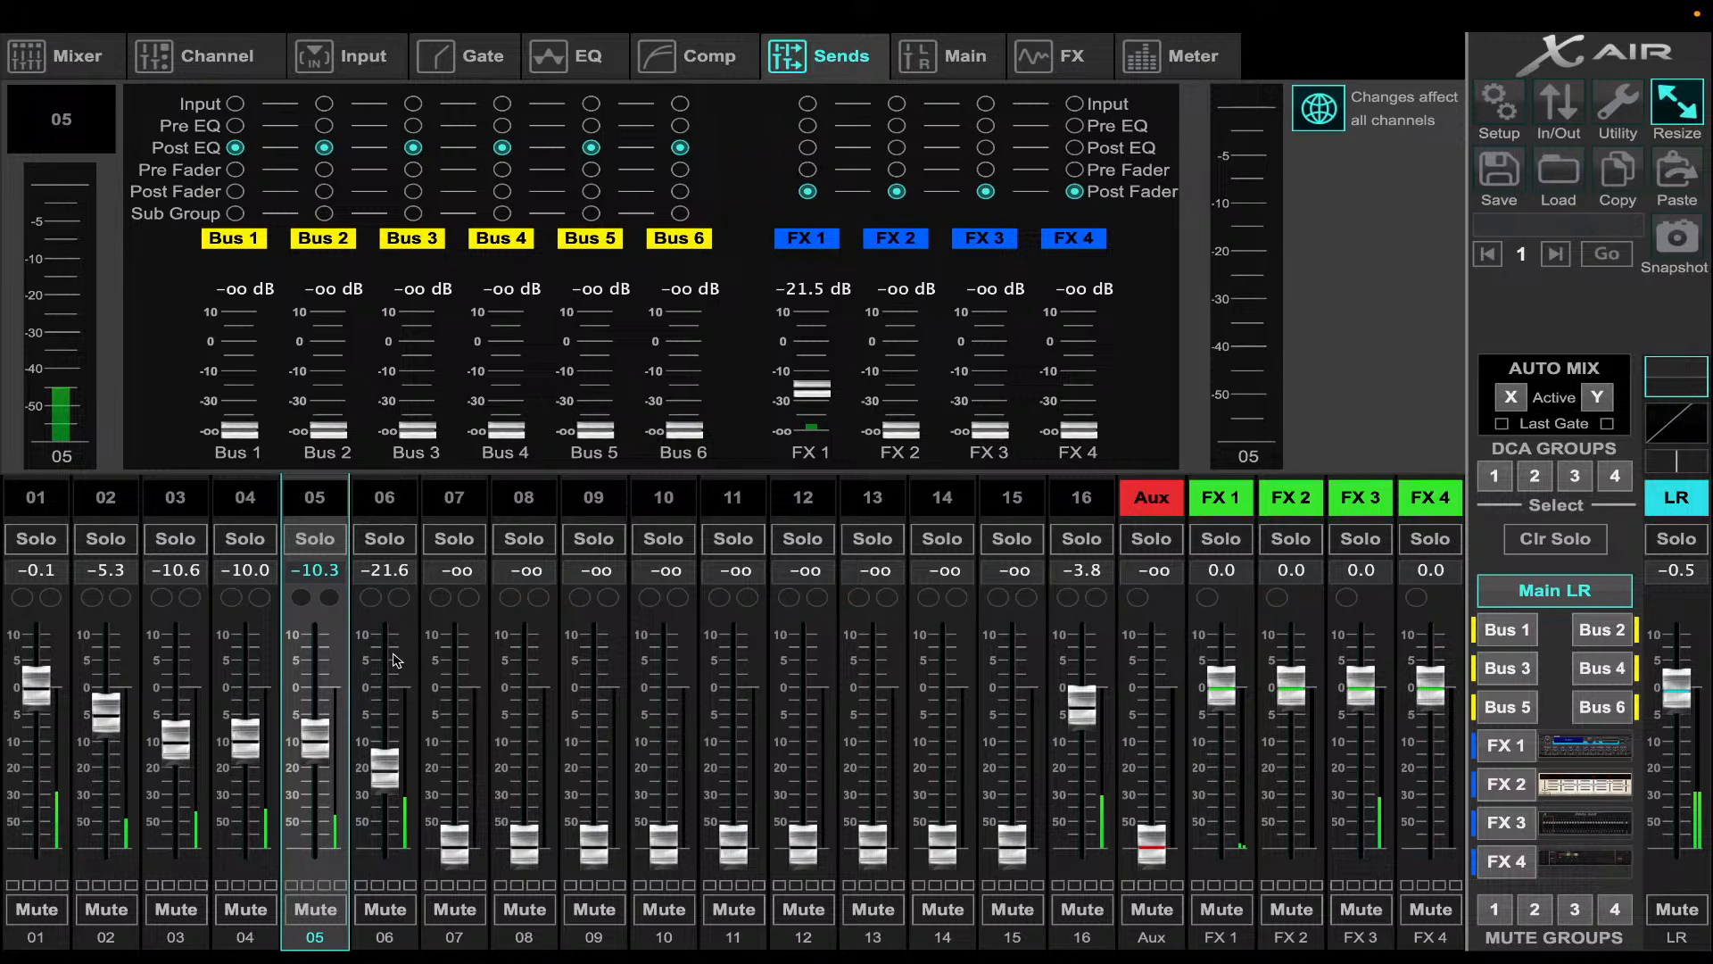
drag(389, 764, 393, 774)
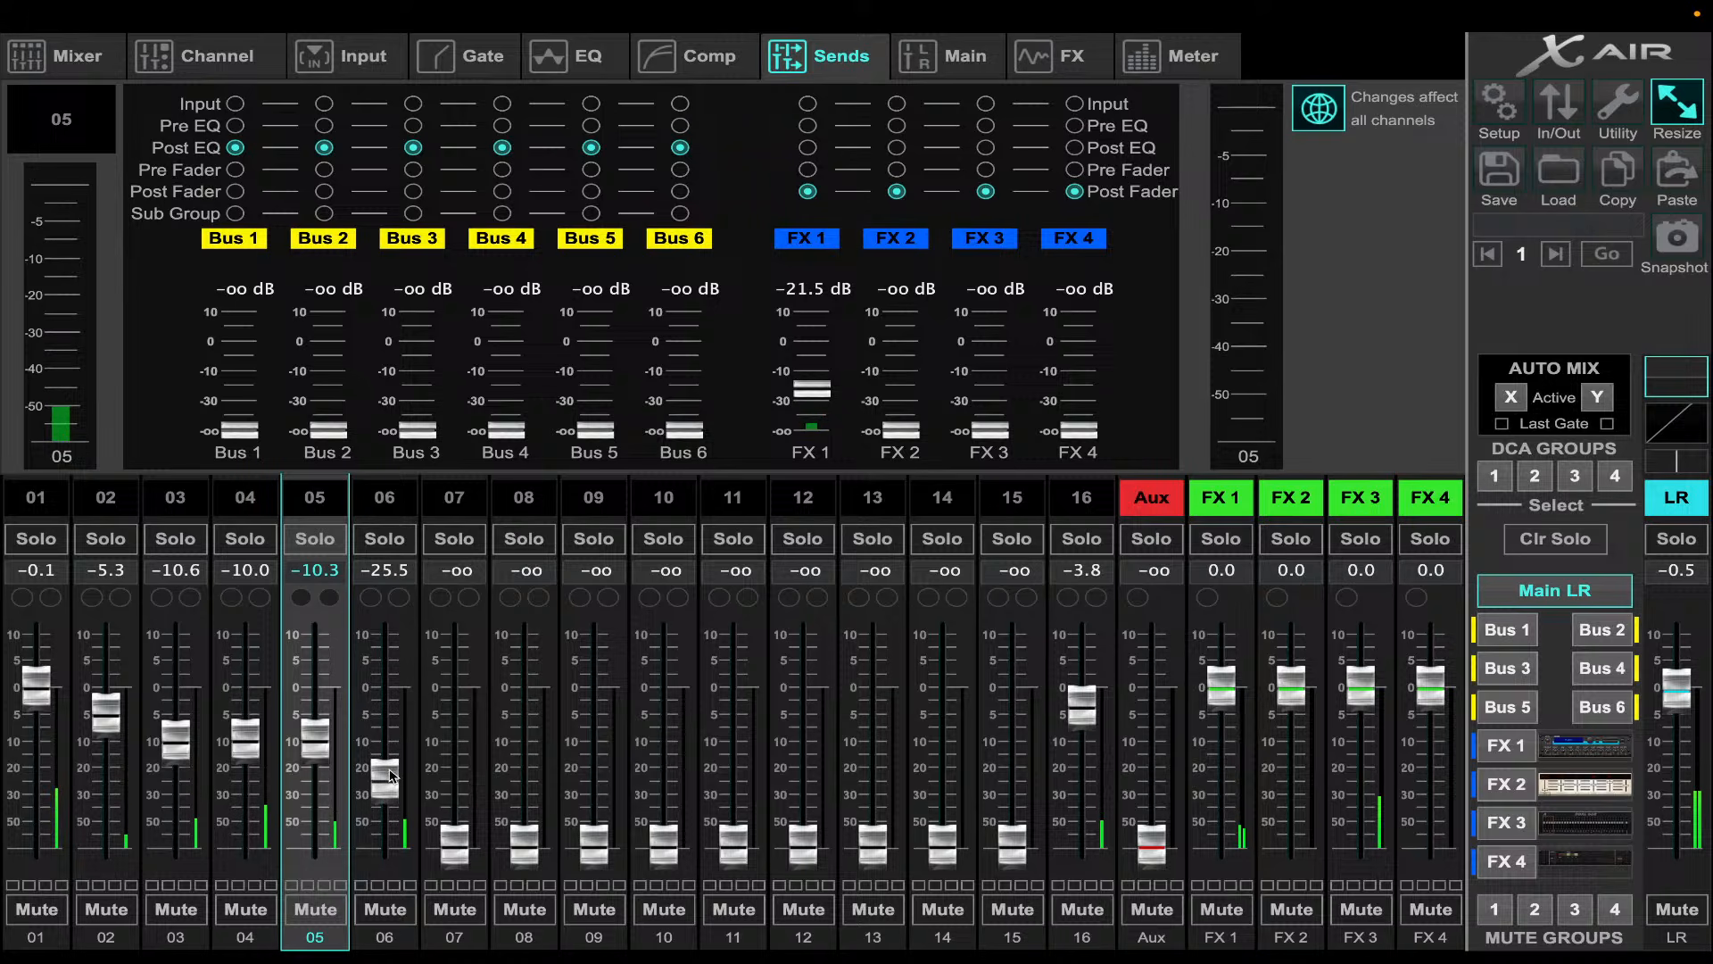
- Pan channel 03 to −42 and channel 05 to +34 in the main stereo output
click(189, 510)
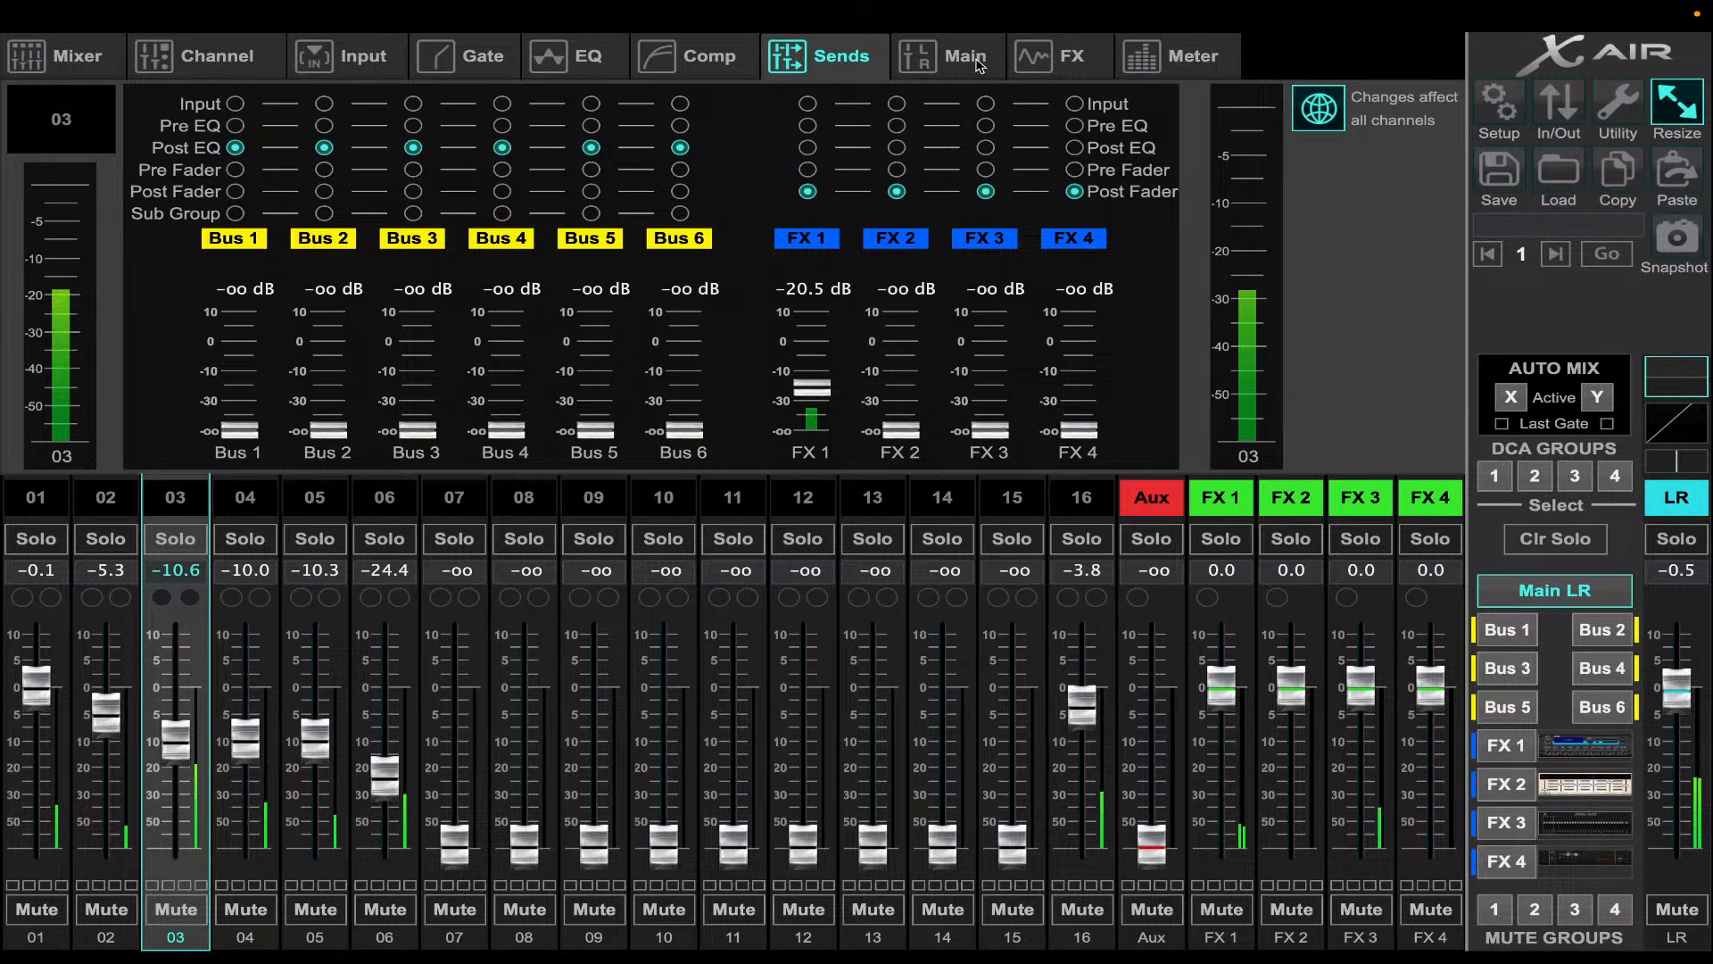
click(946, 55)
drag(392, 347, 459, 361)
click(323, 498)
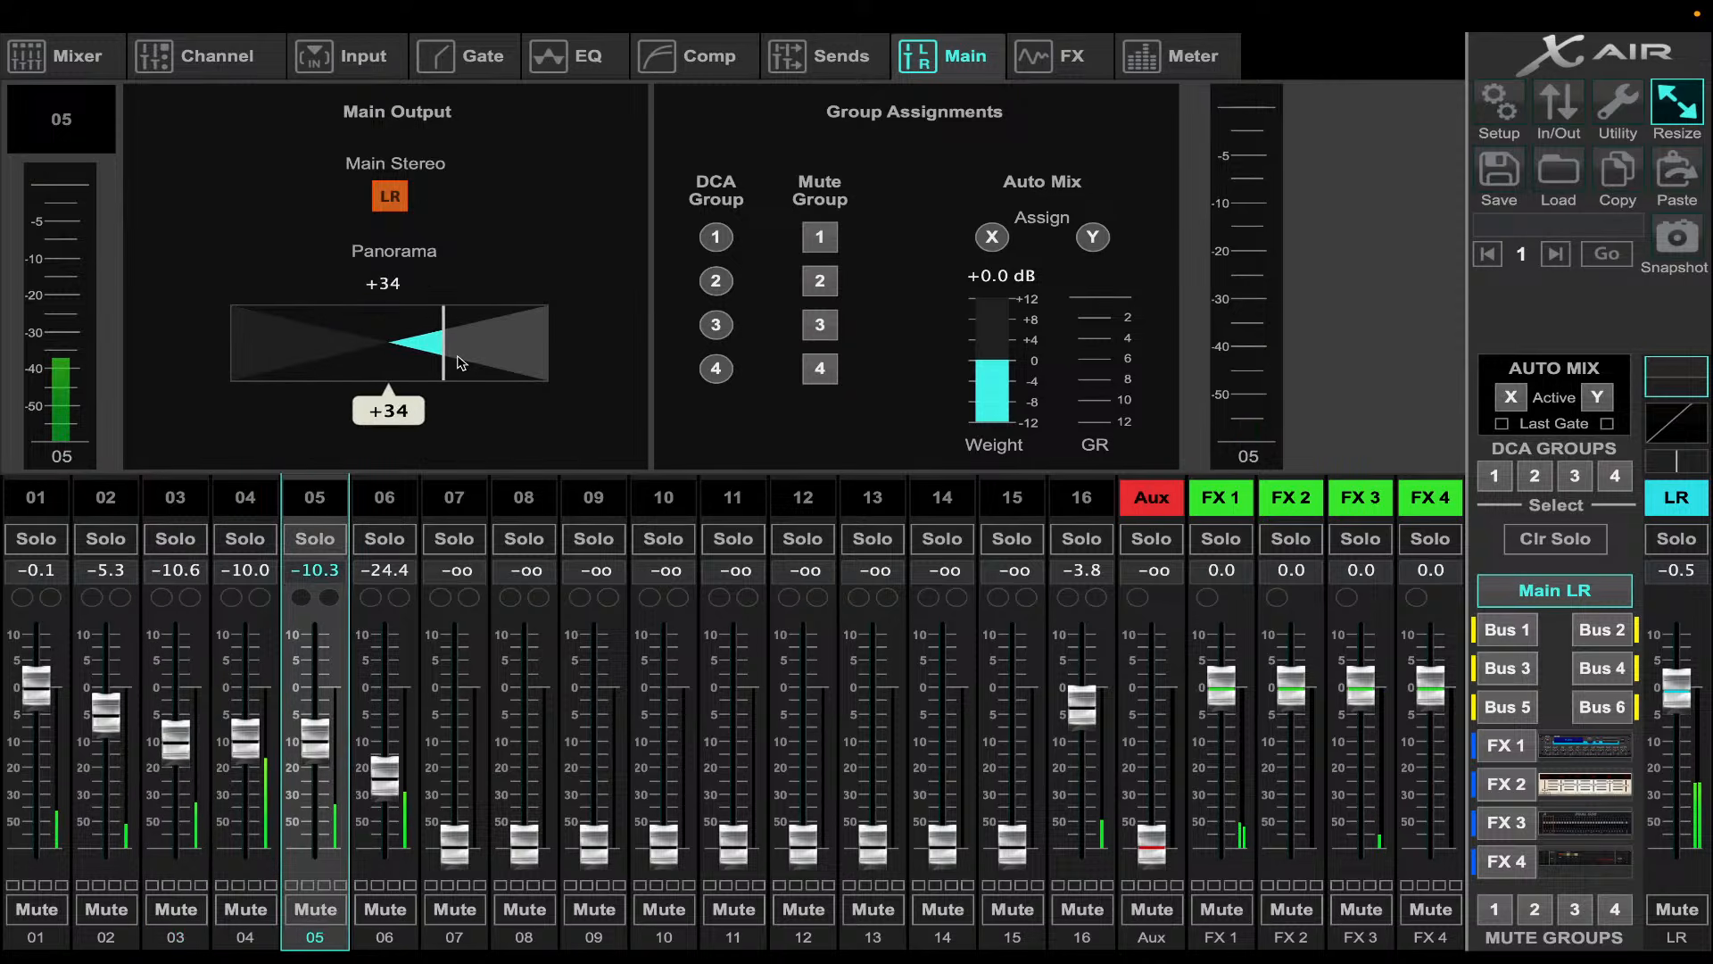
click(193, 507)
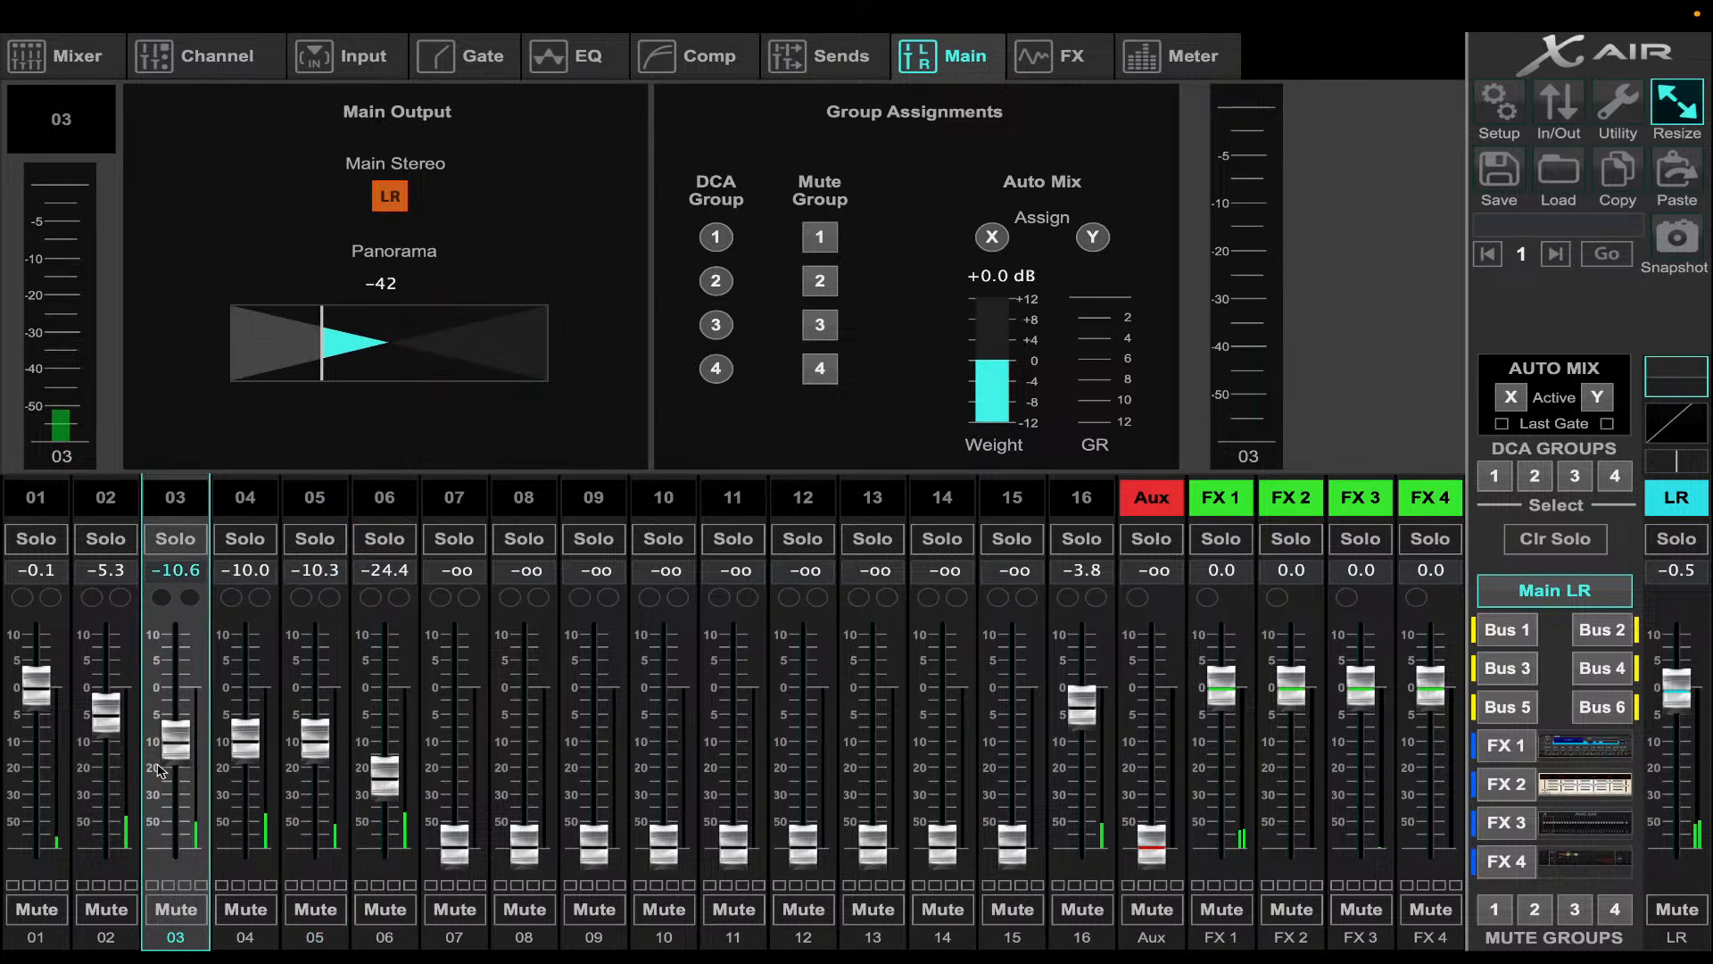
- Mute channel 02 and turn off the noise gate's side chain filter on channel 04
click(110, 901)
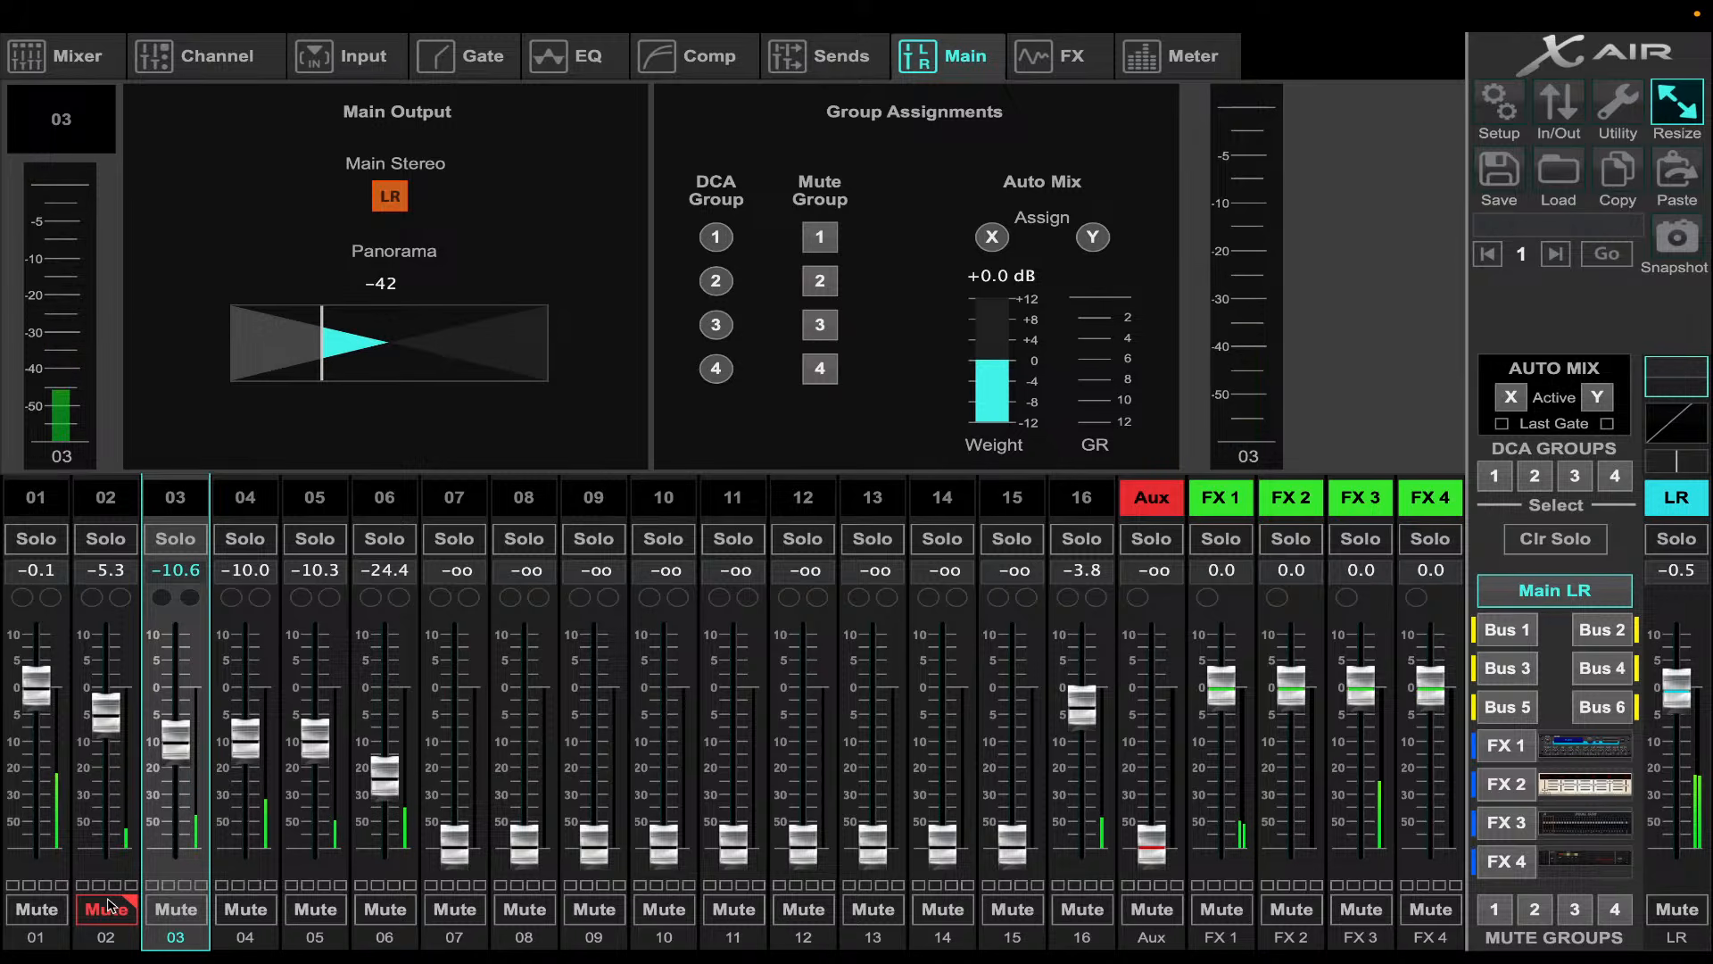
click(234, 514)
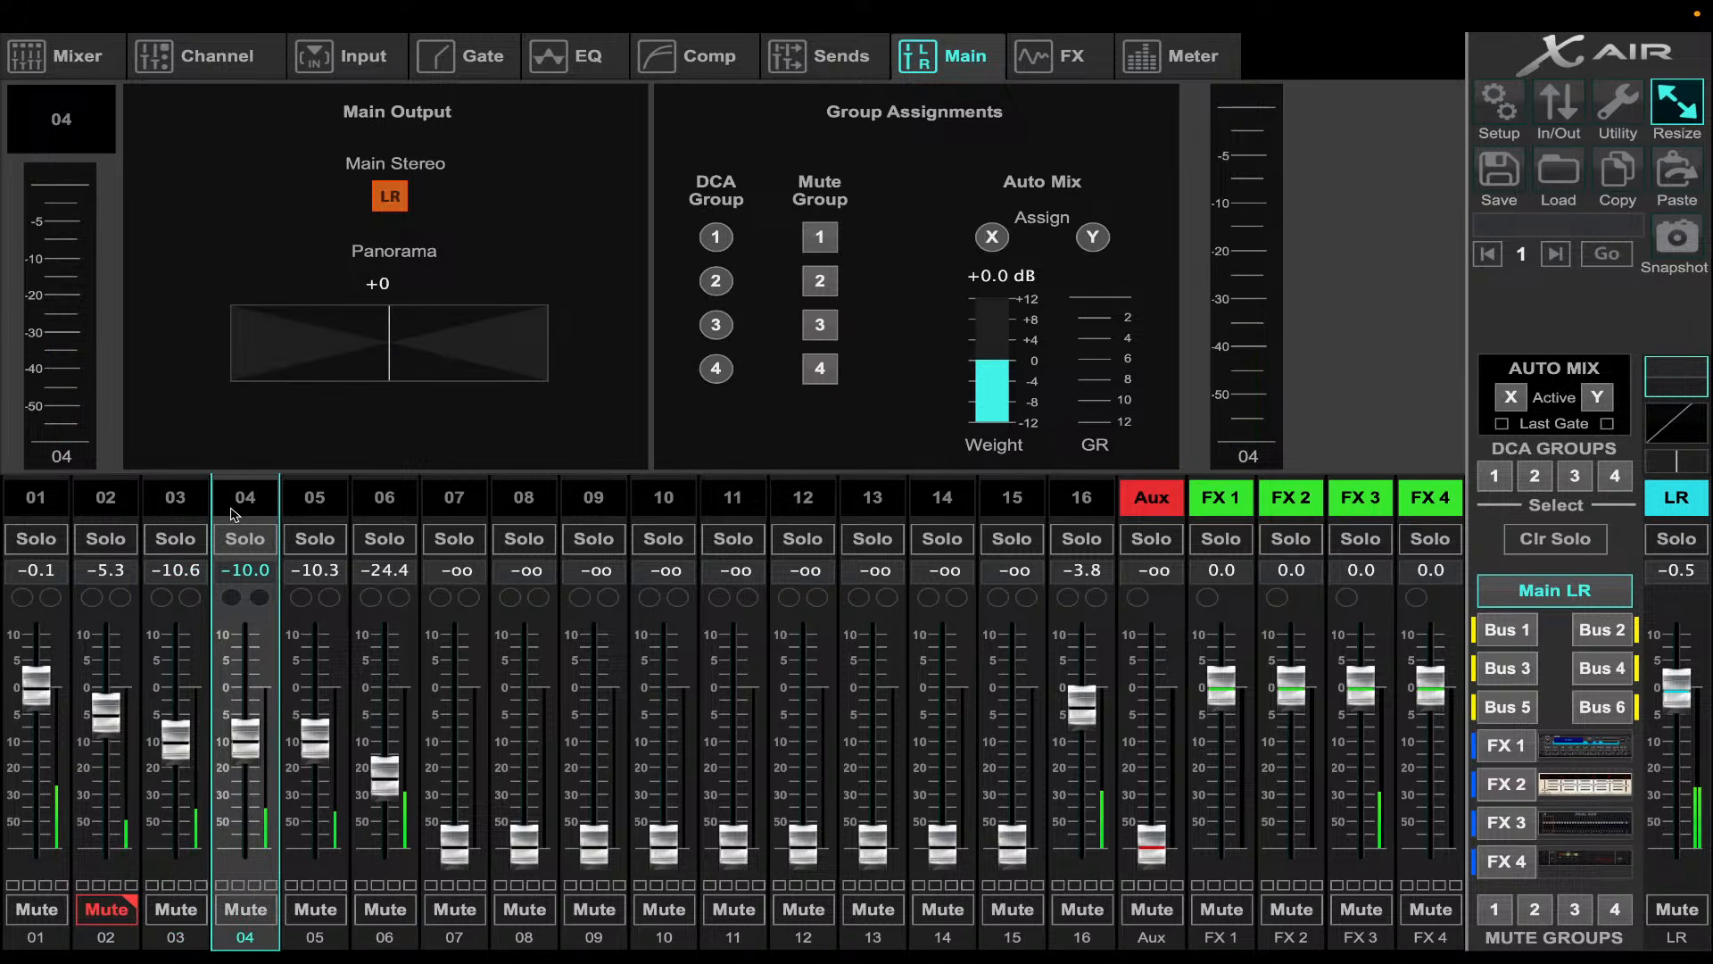
click(591, 56)
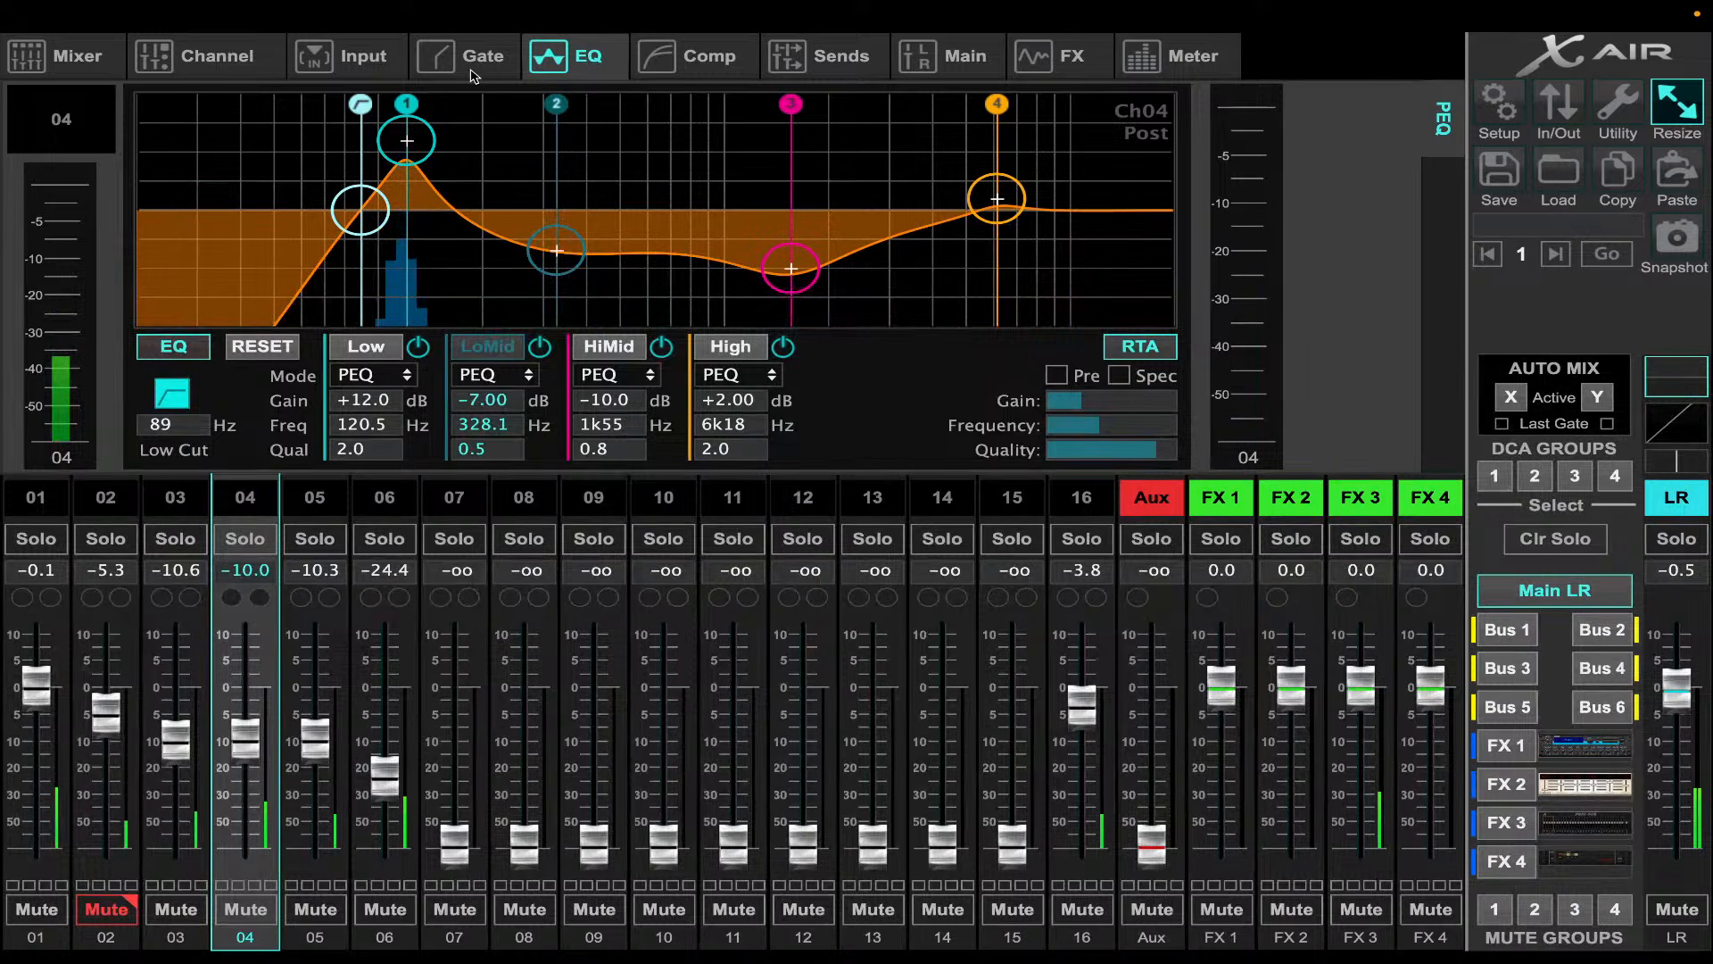
click(474, 62)
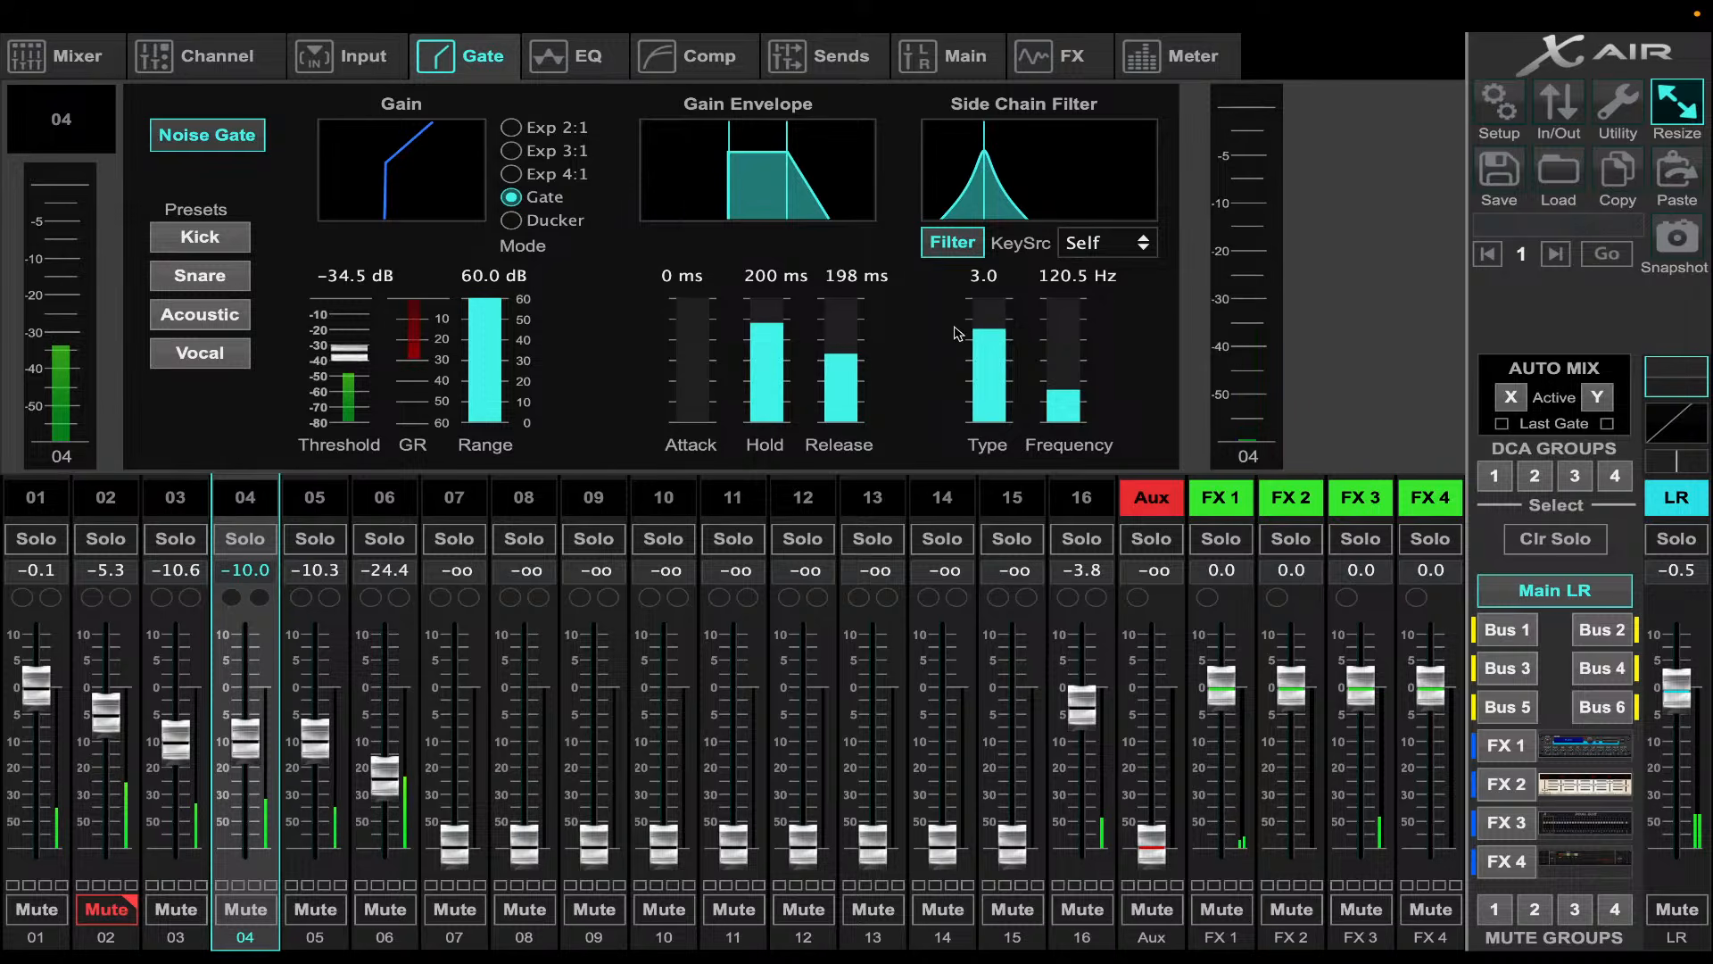
click(952, 243)
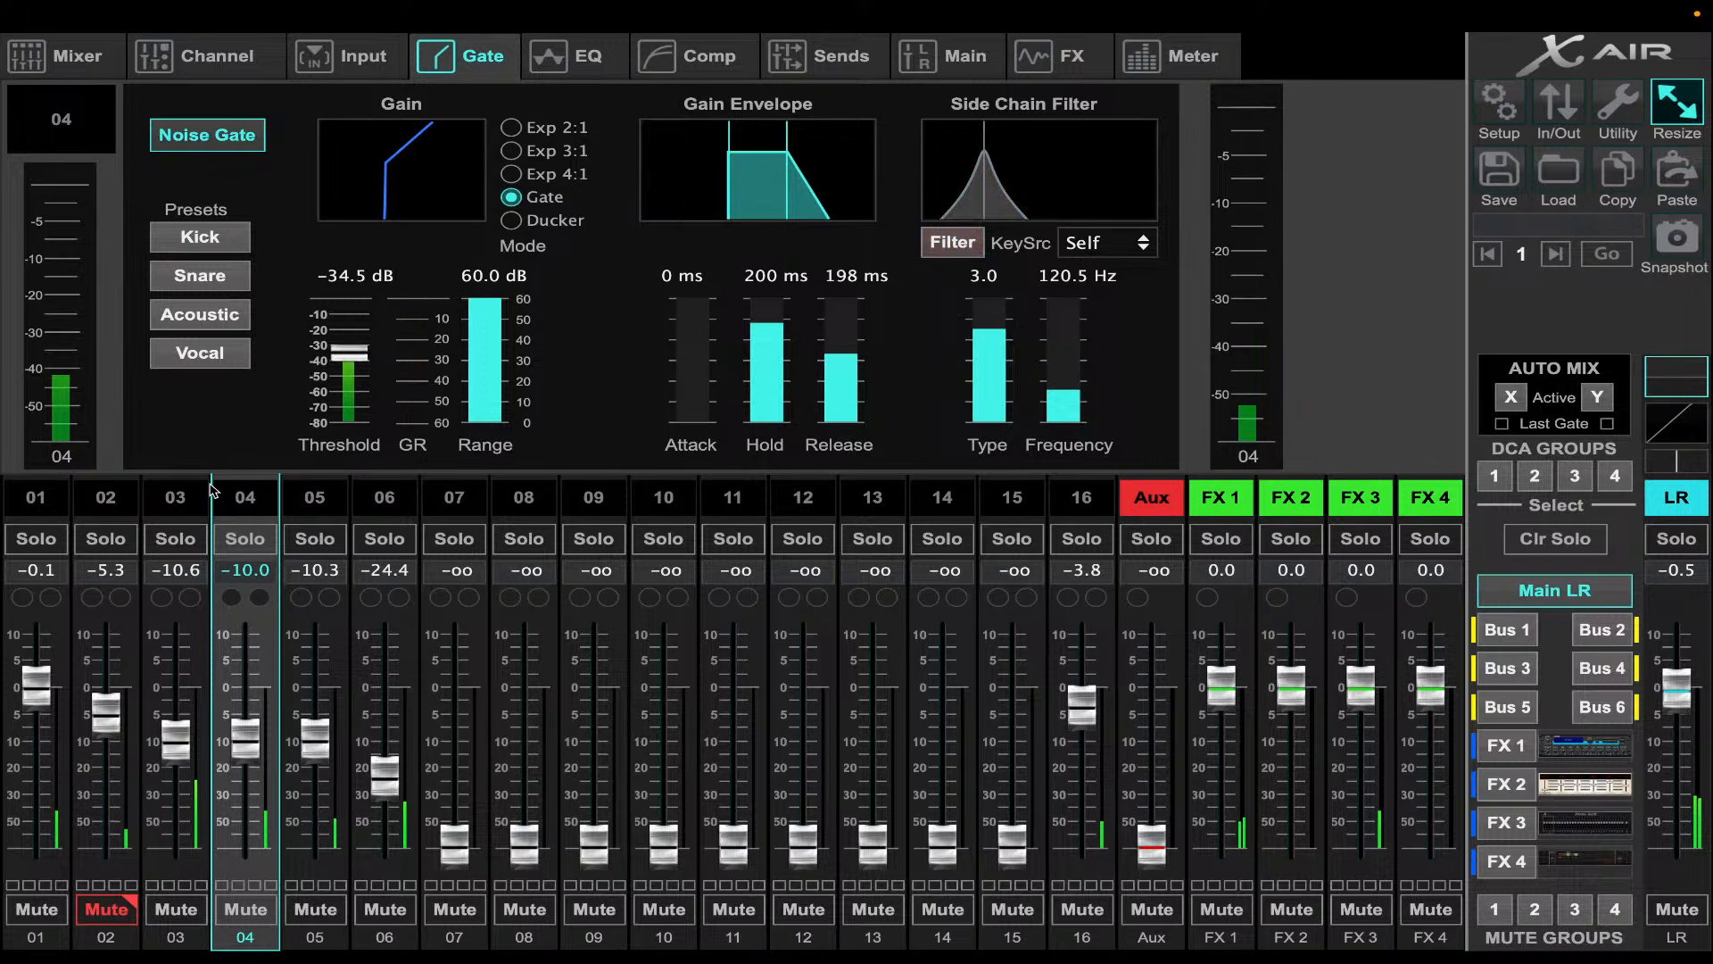
- Toggle the gate's side chain filter off and on for channel 03, re-enable it on channel 04, and unmute channel 02
click(184, 496)
click(951, 242)
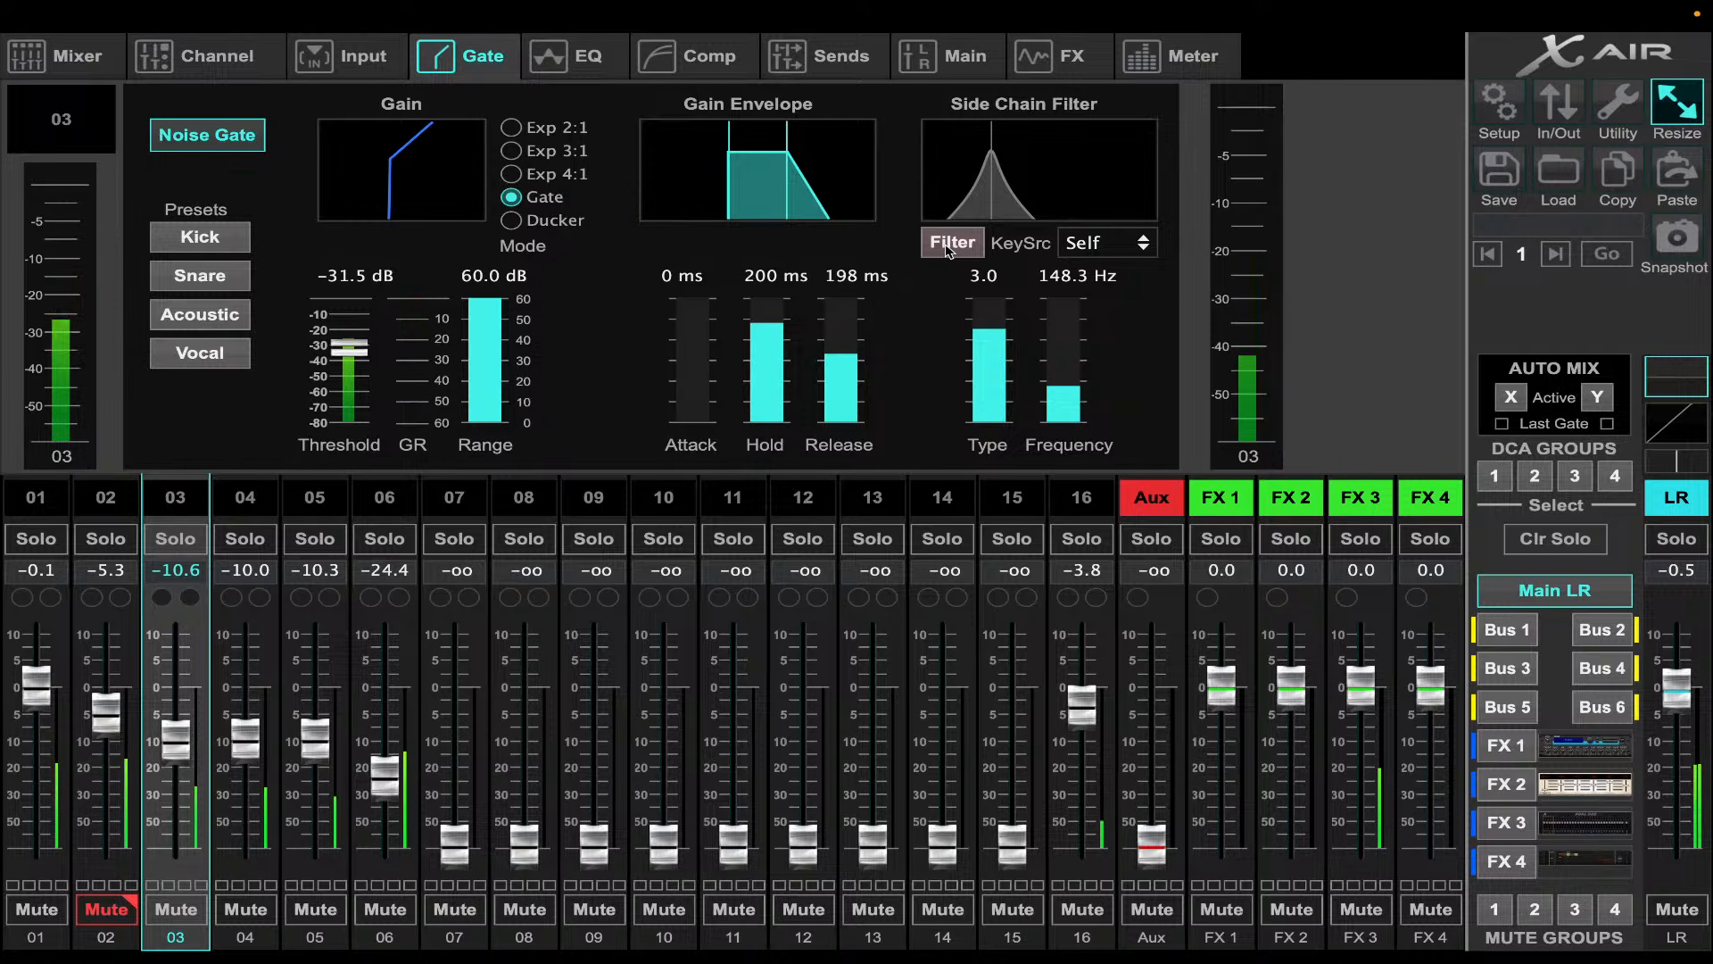
click(947, 244)
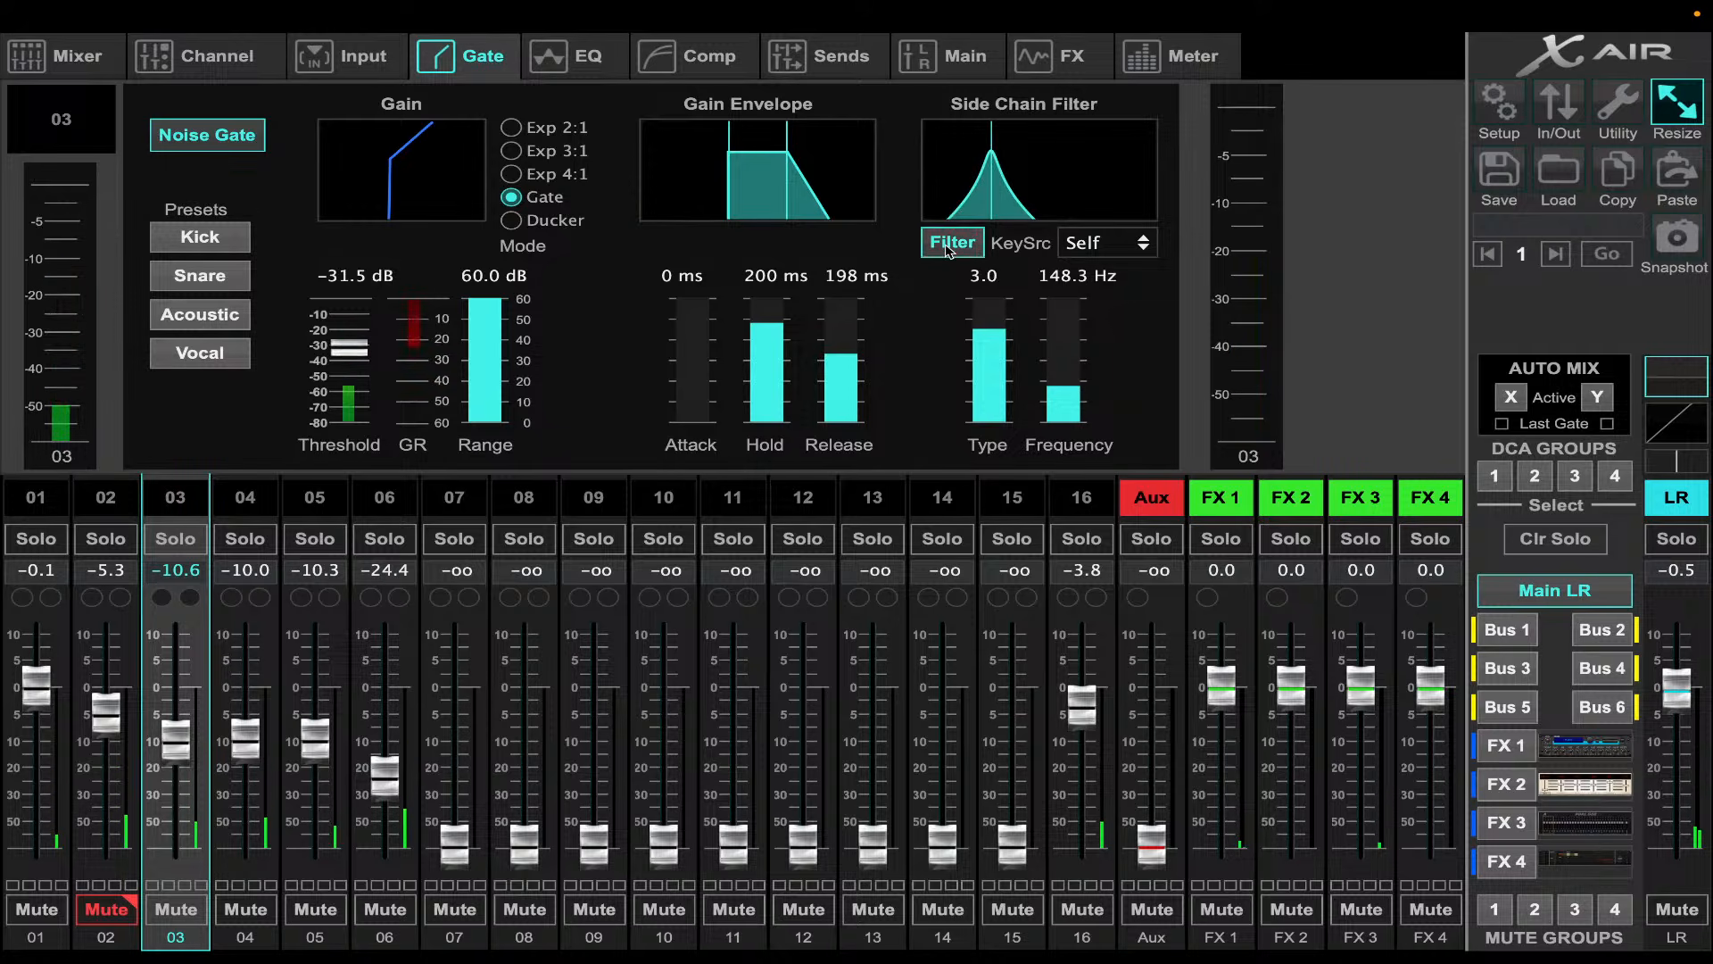
click(268, 571)
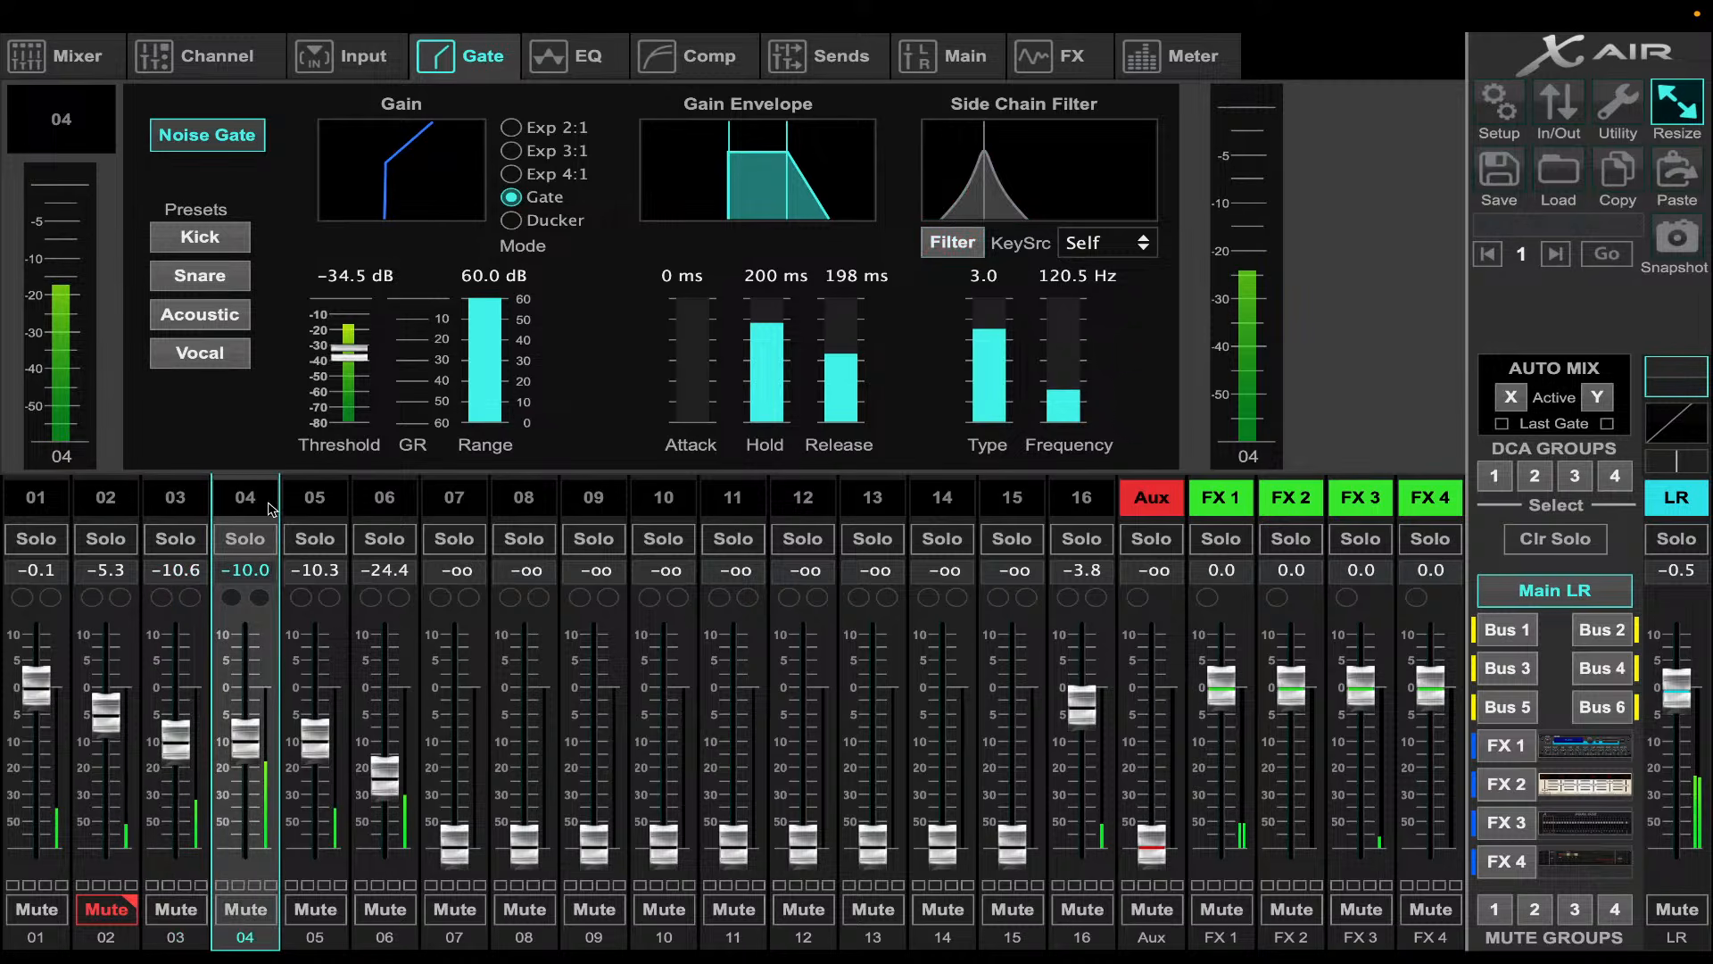
click(966, 242)
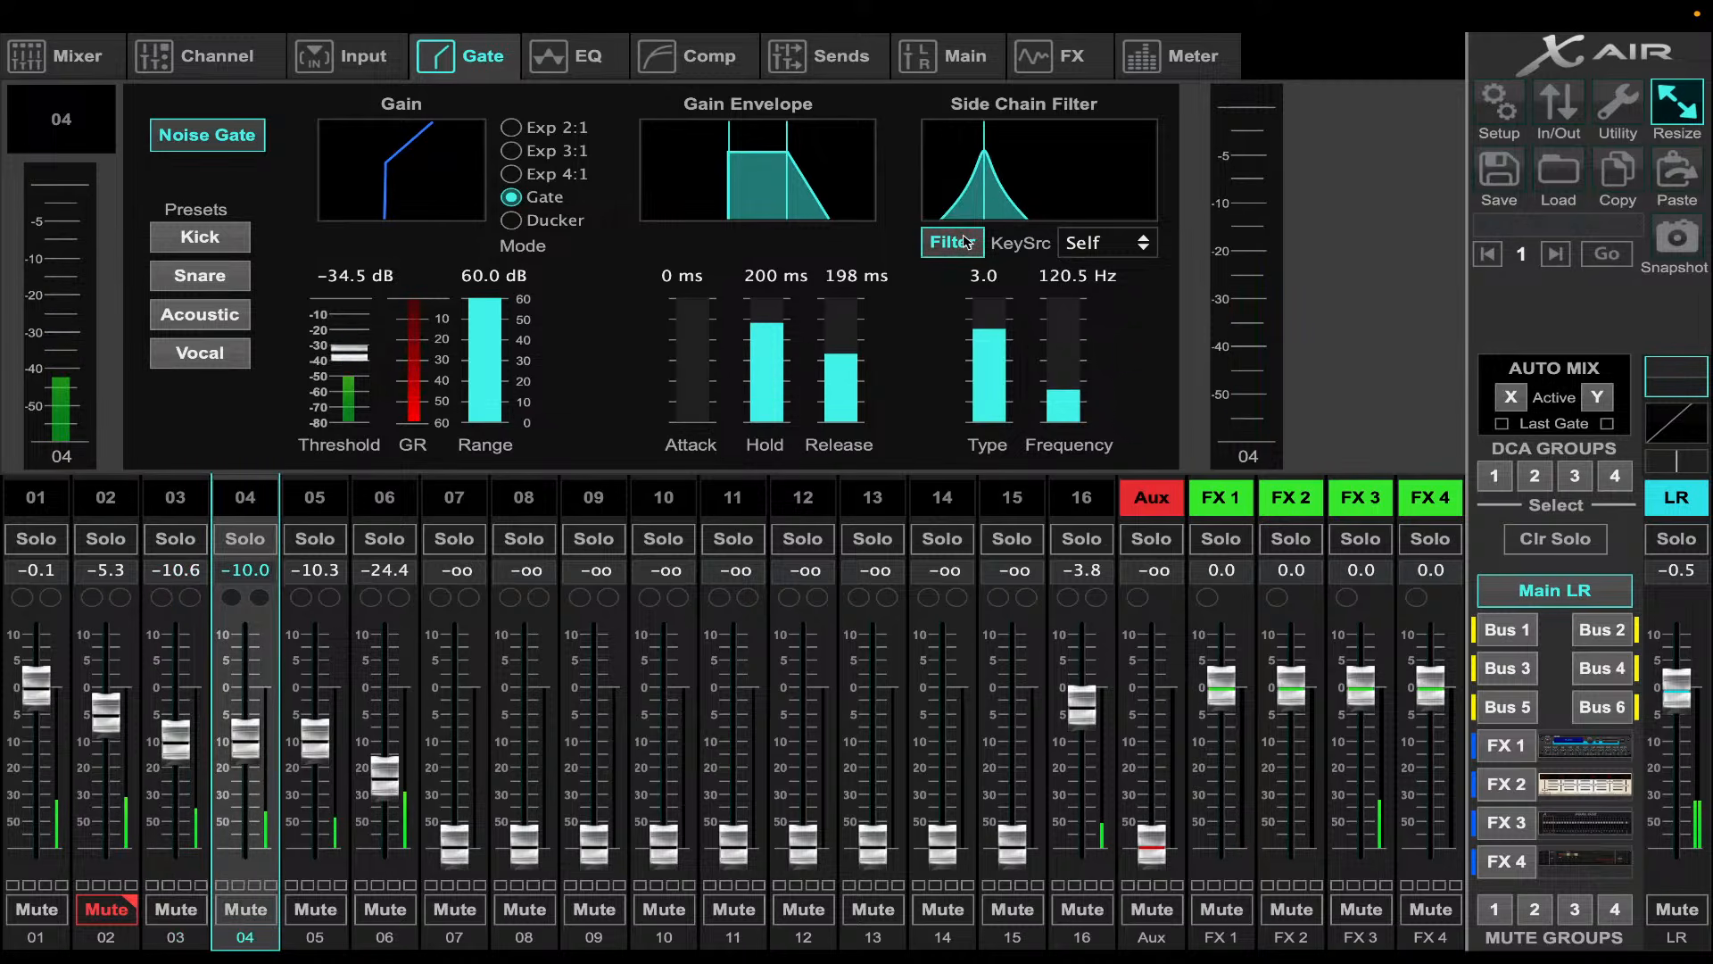
click(330, 508)
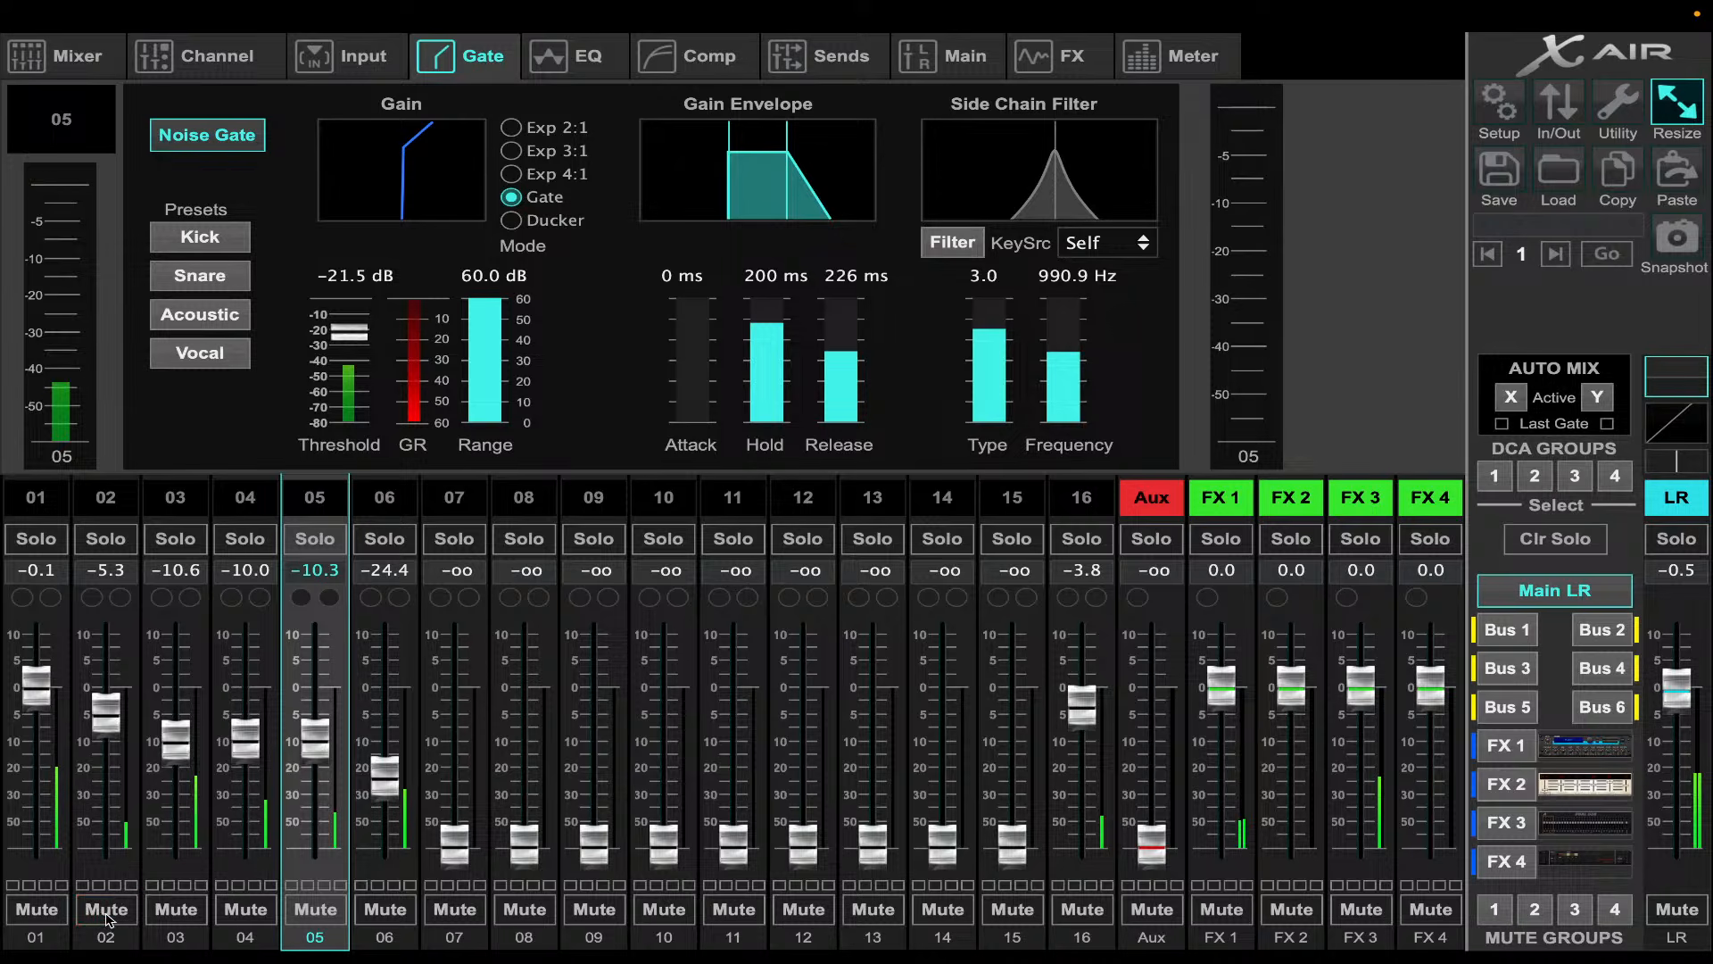
- Mute channel 16 to compare the mix without it
mouse_move(879, 960)
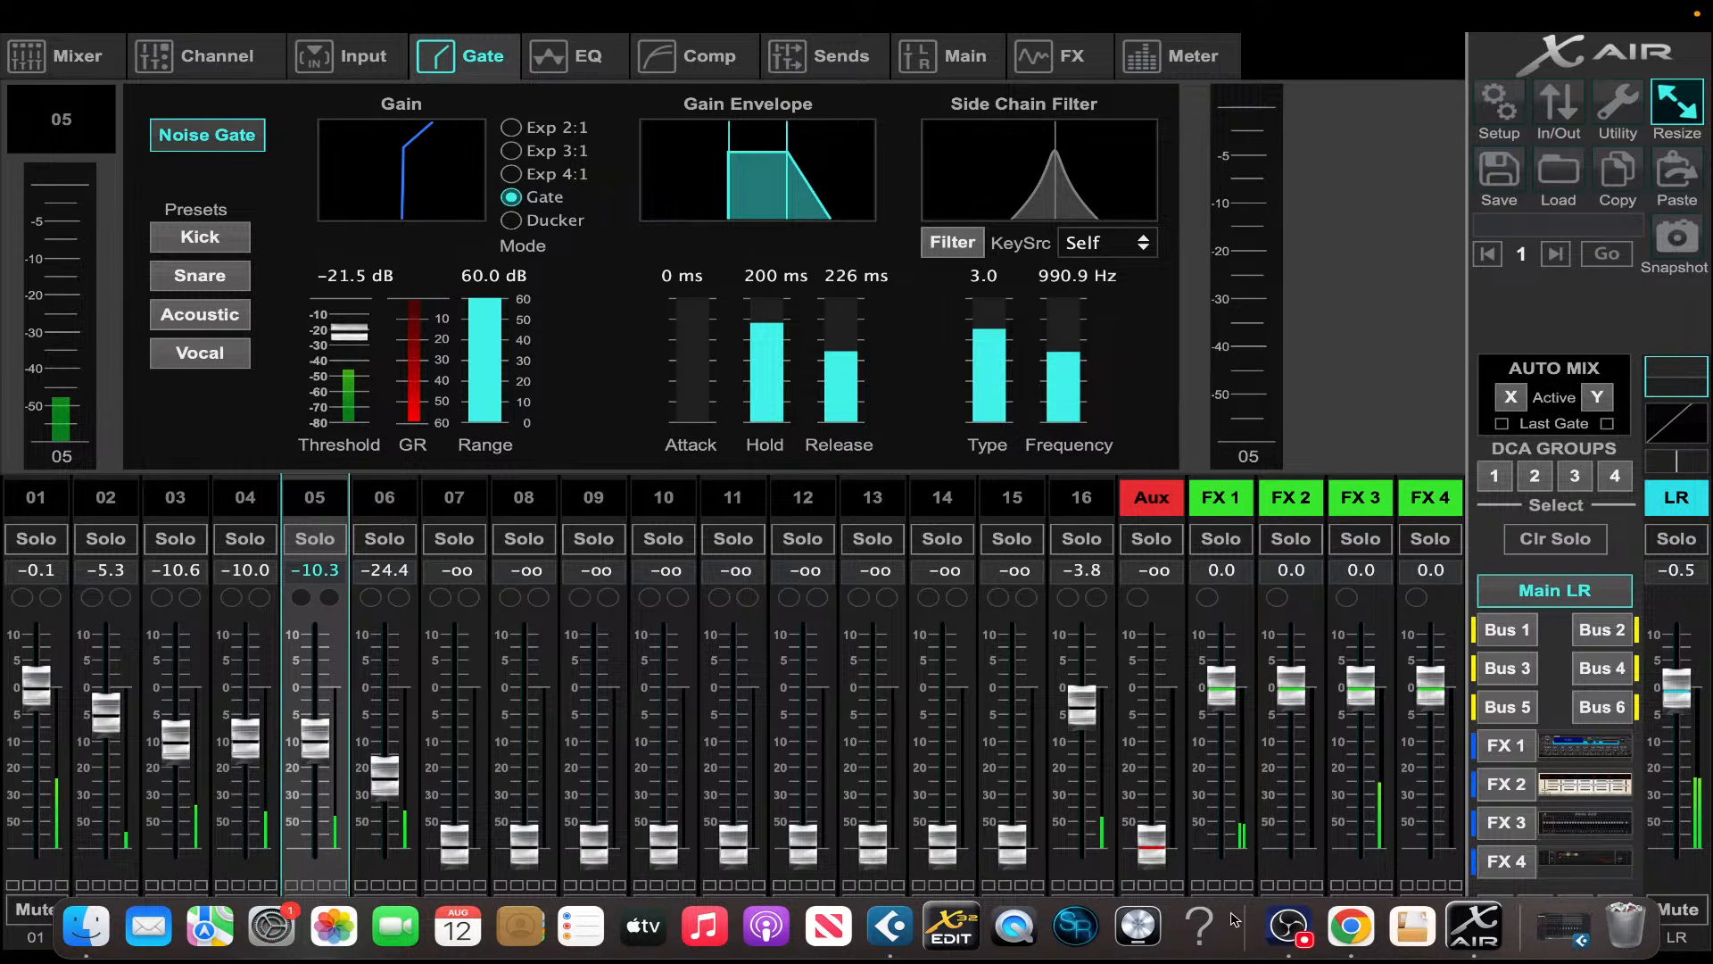
click(1081, 910)
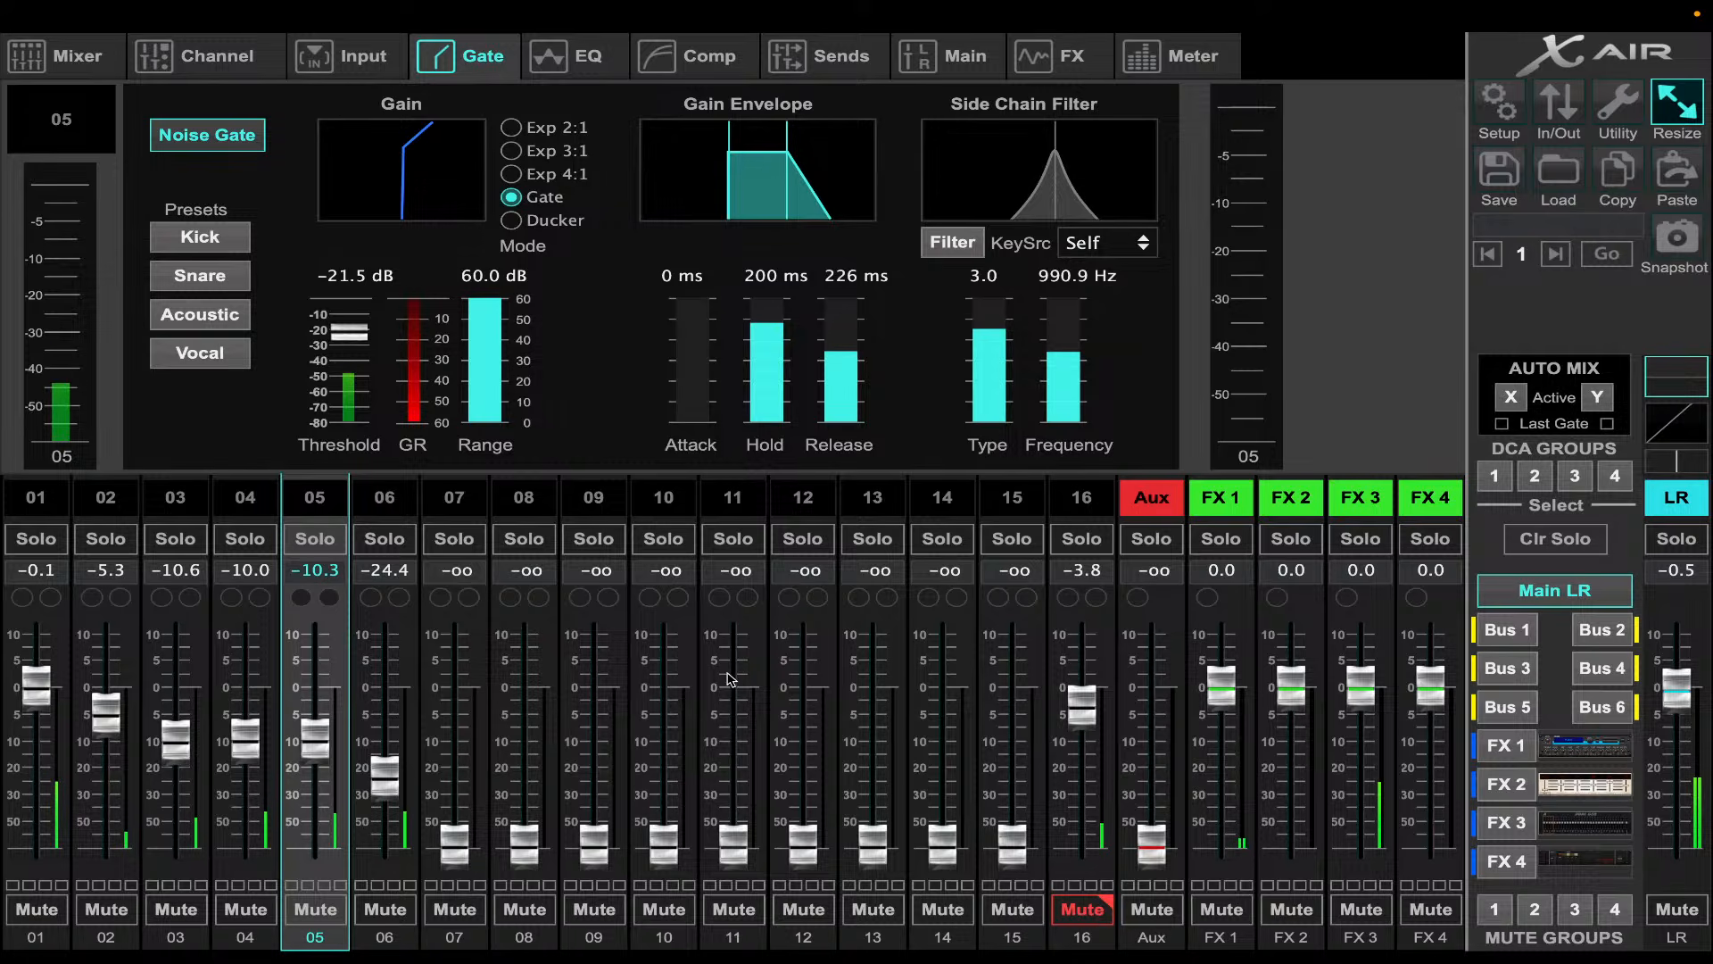
- Lower the compressor thresholds of channels 03 and 04 to −18.0 dB and −19.5 dB, and turn on channel 05's compressor
click(196, 508)
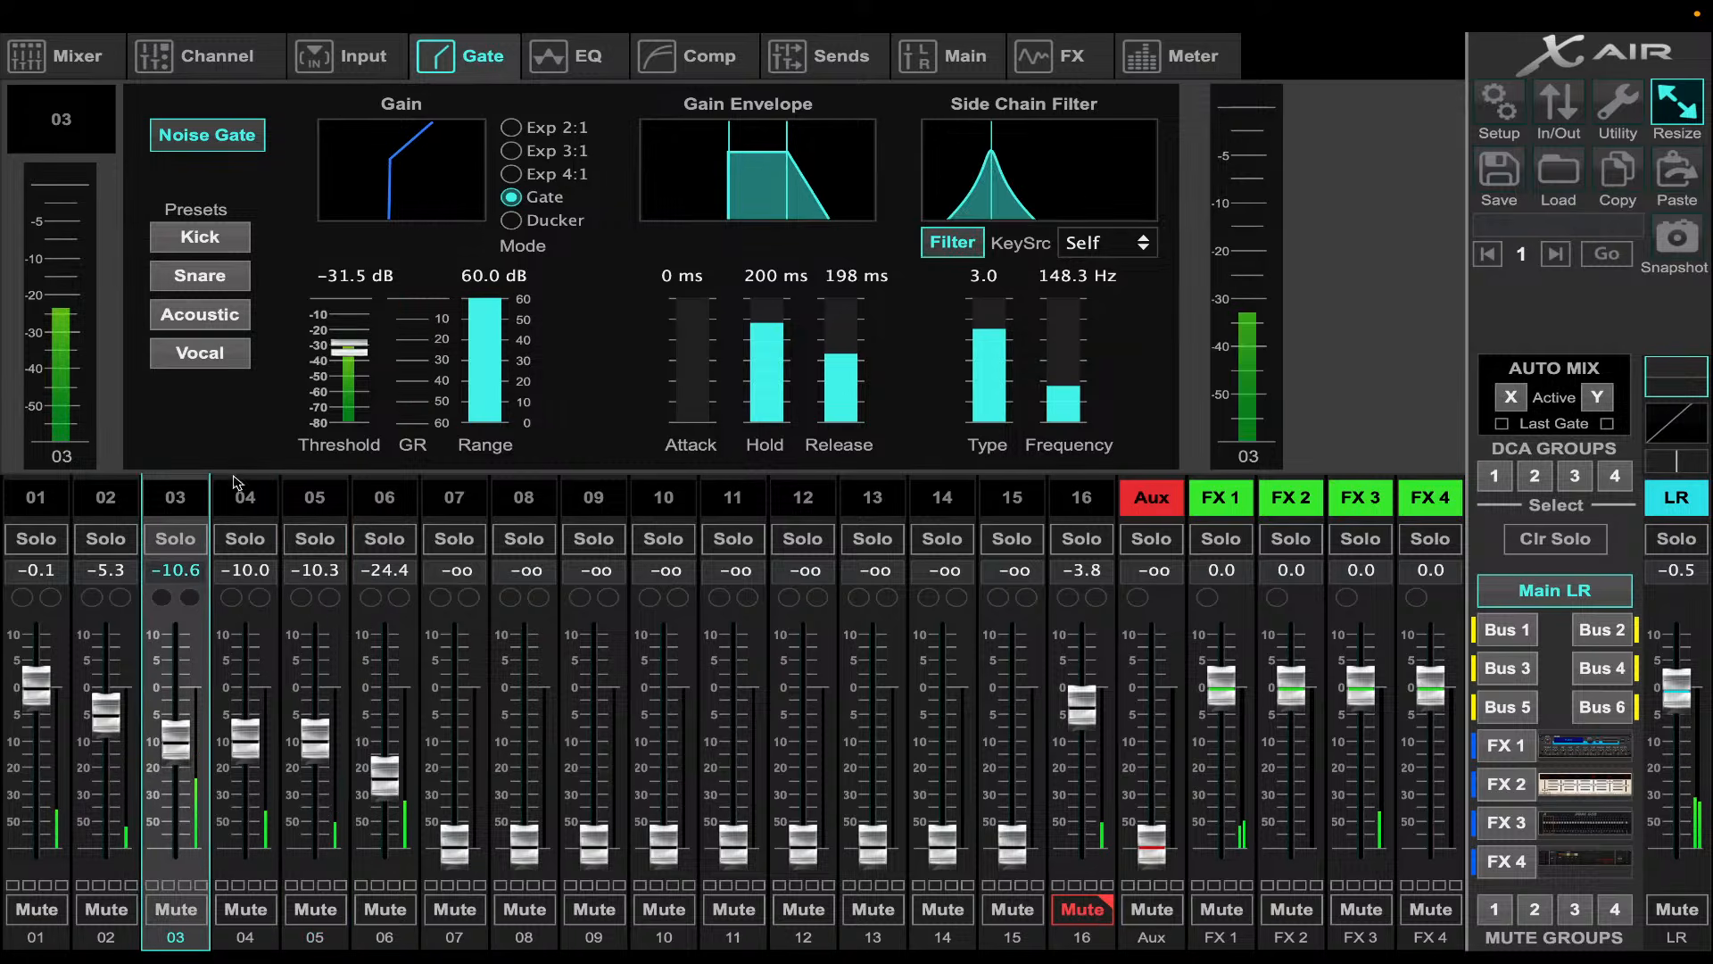
click(697, 58)
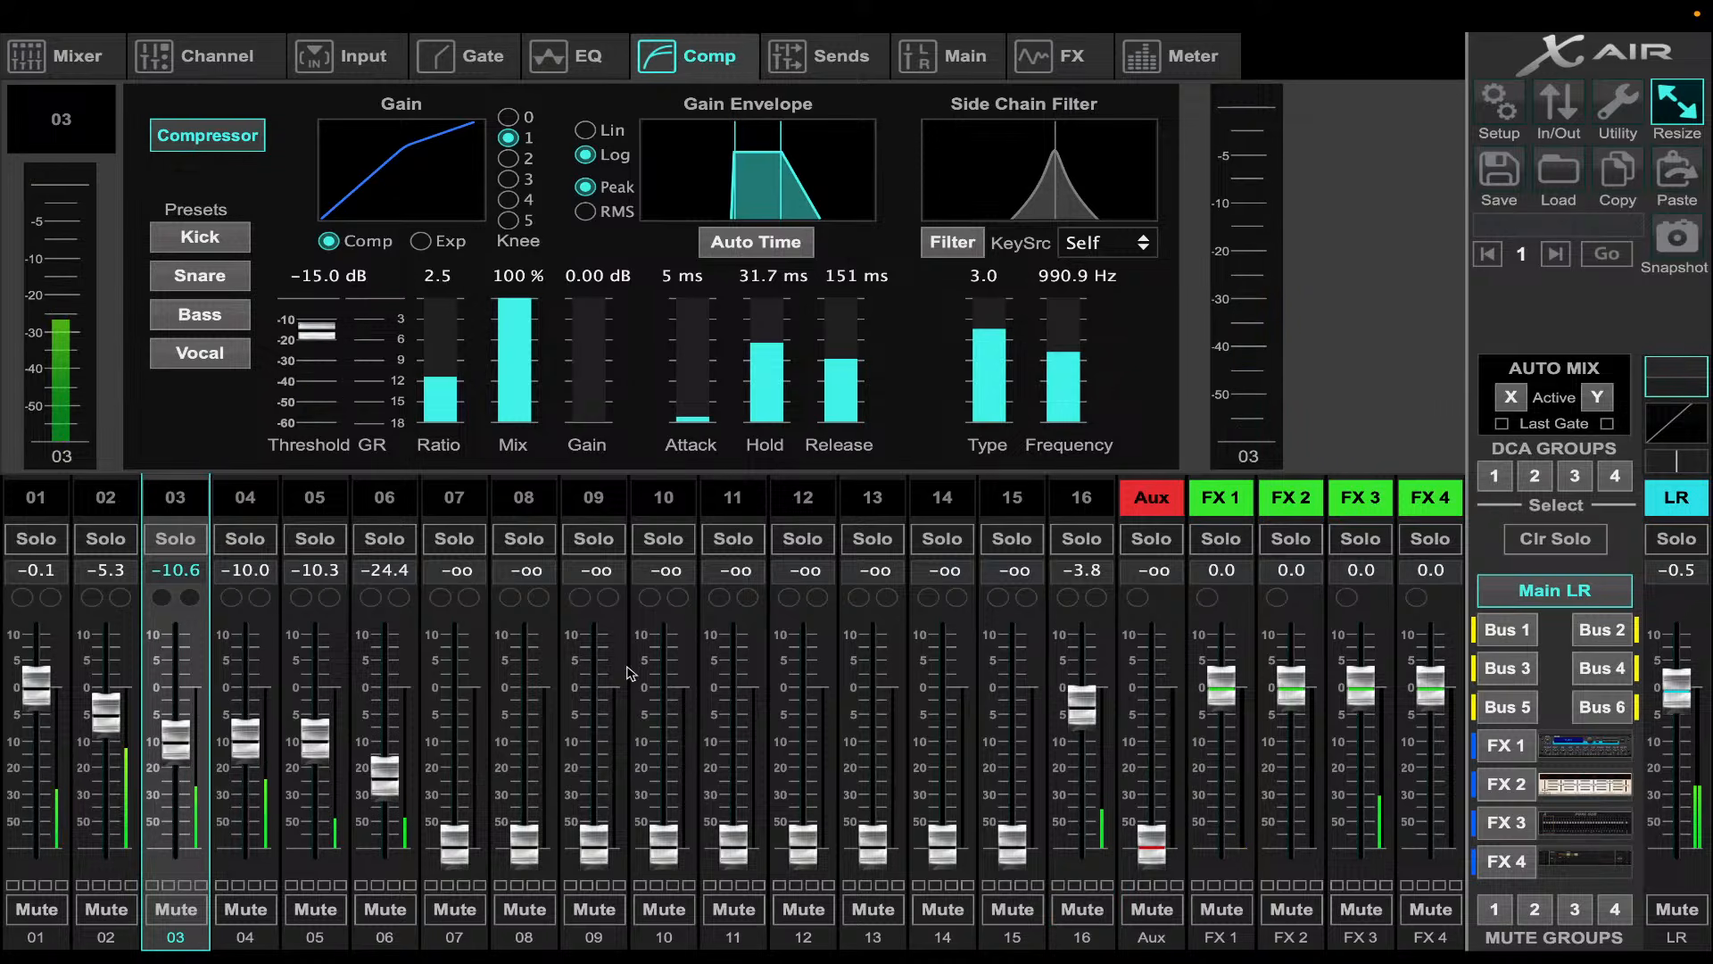
scroll(335, 356, down, 5)
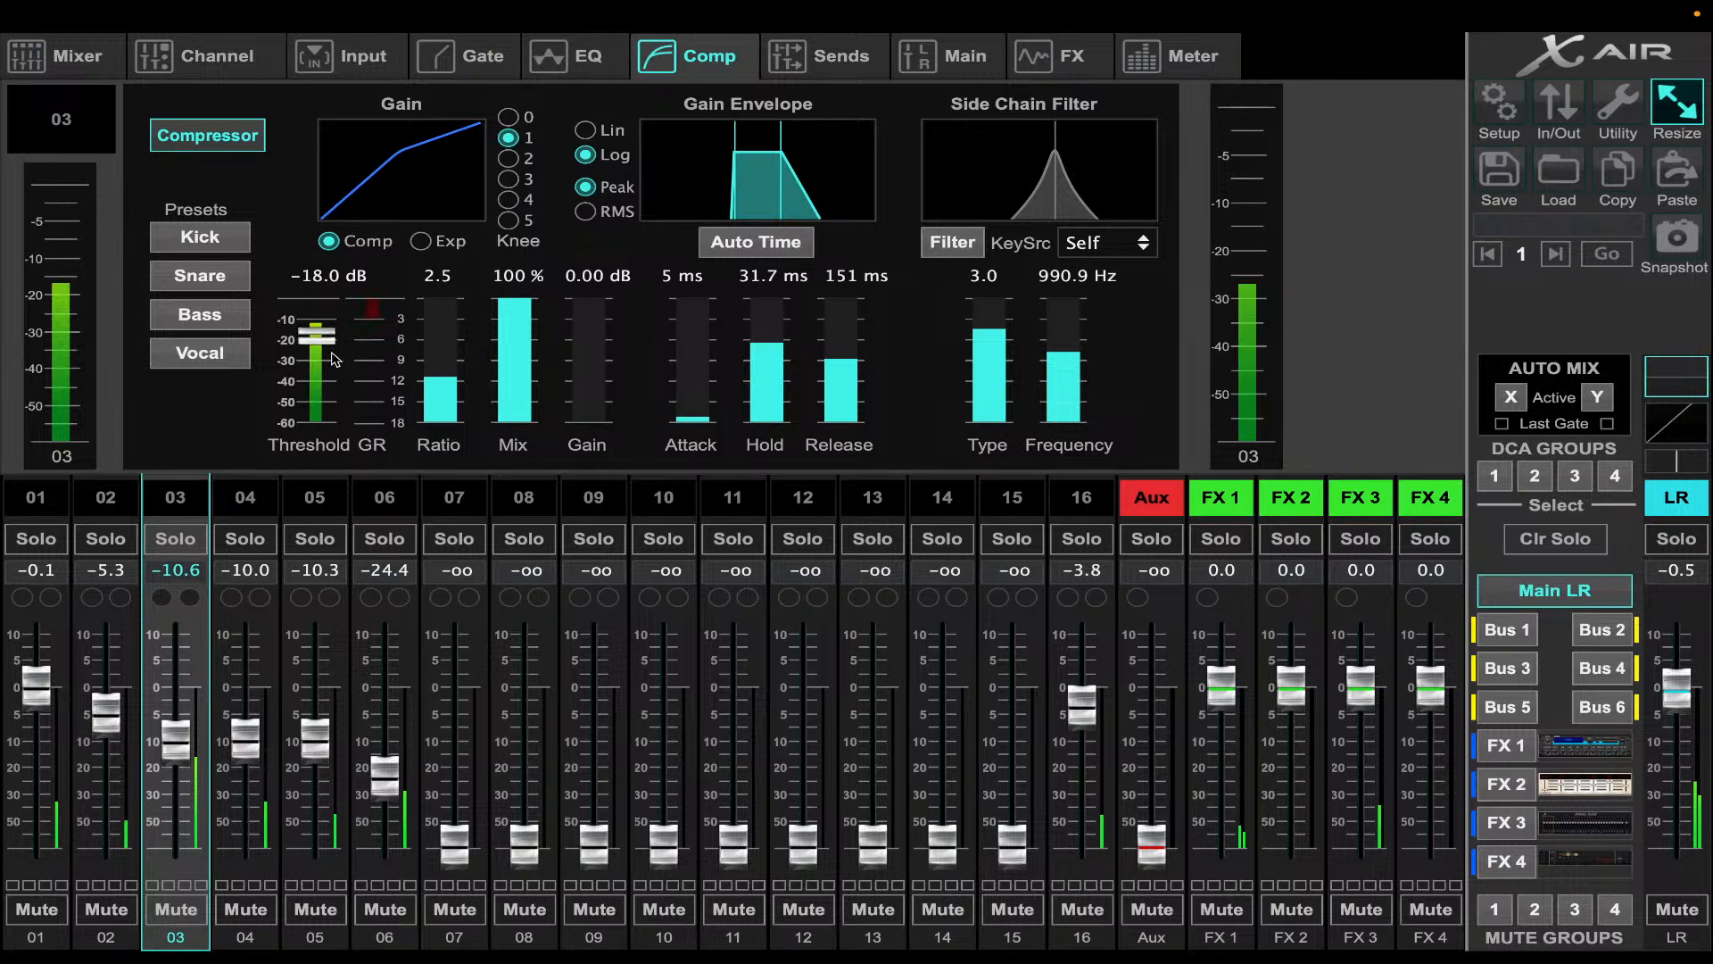
click(253, 496)
drag(330, 337, 332, 363)
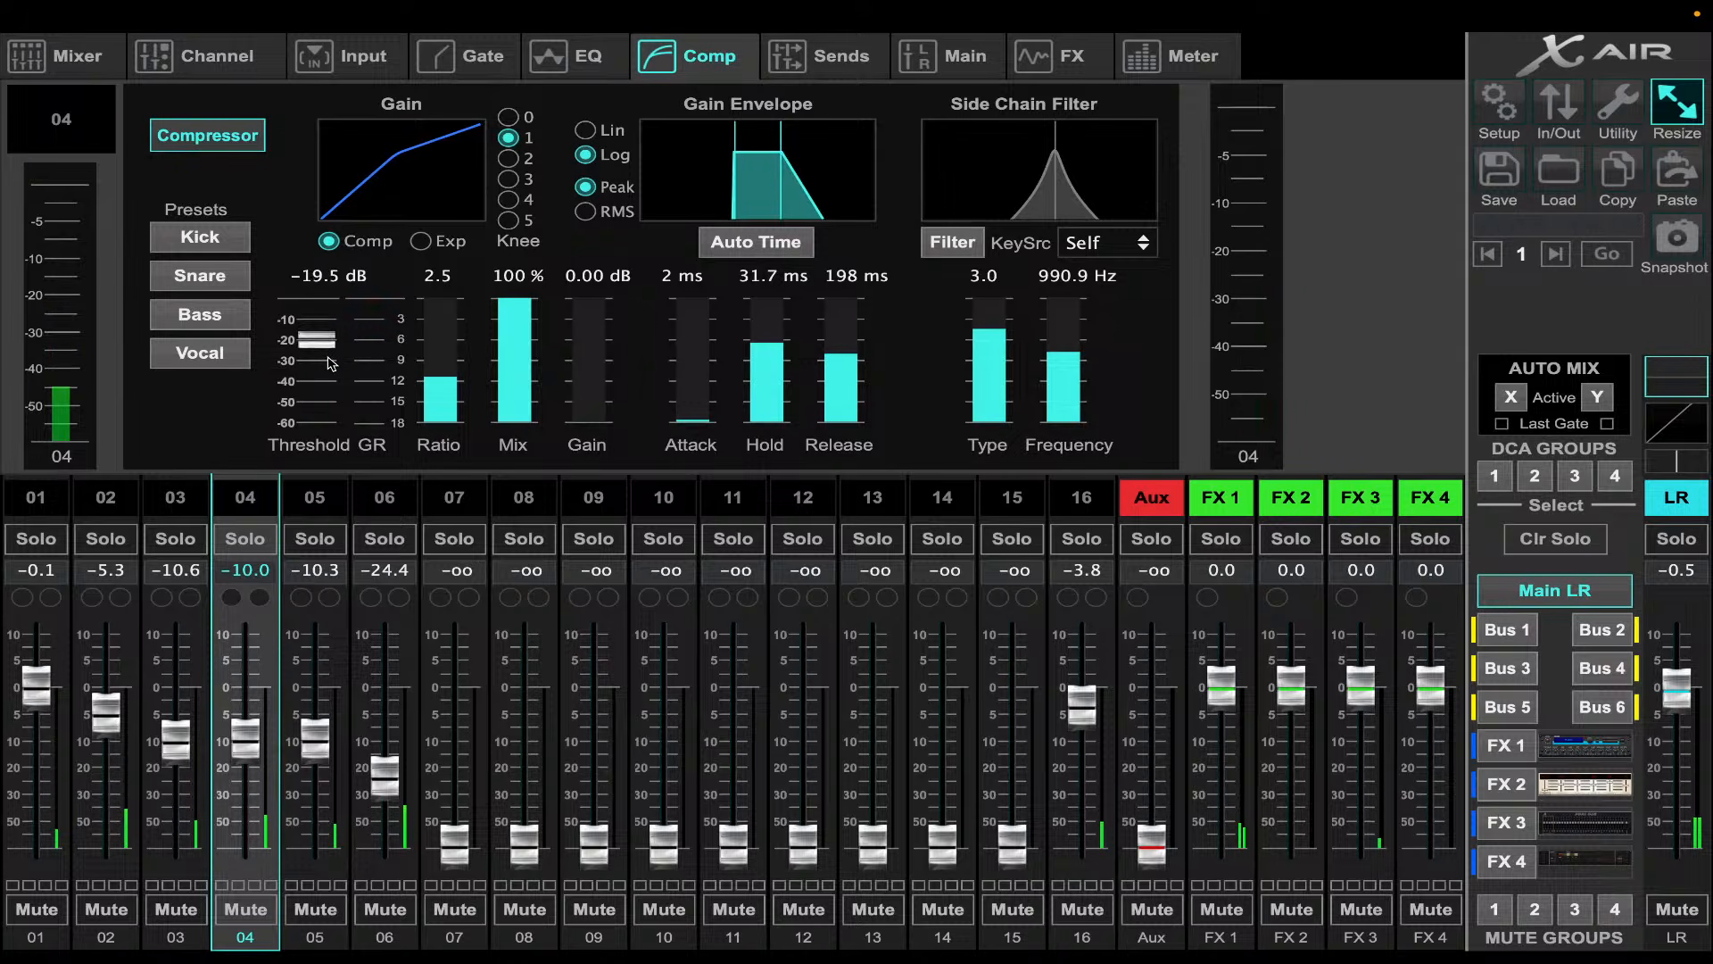
click(322, 500)
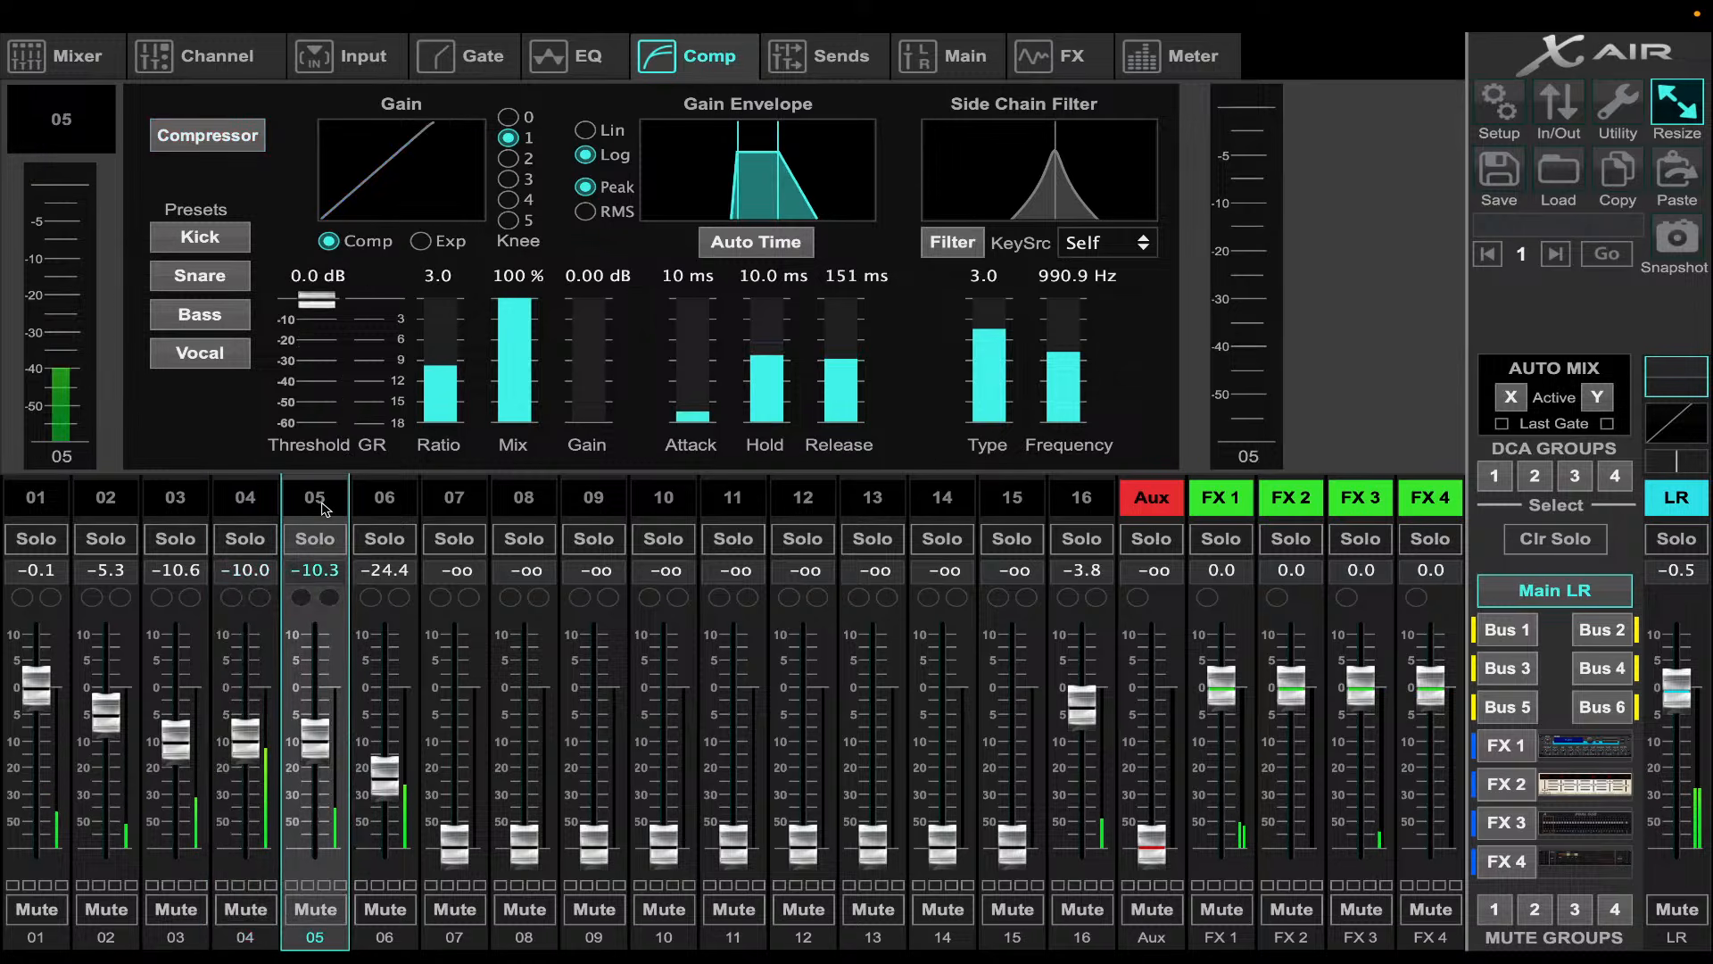
click(207, 135)
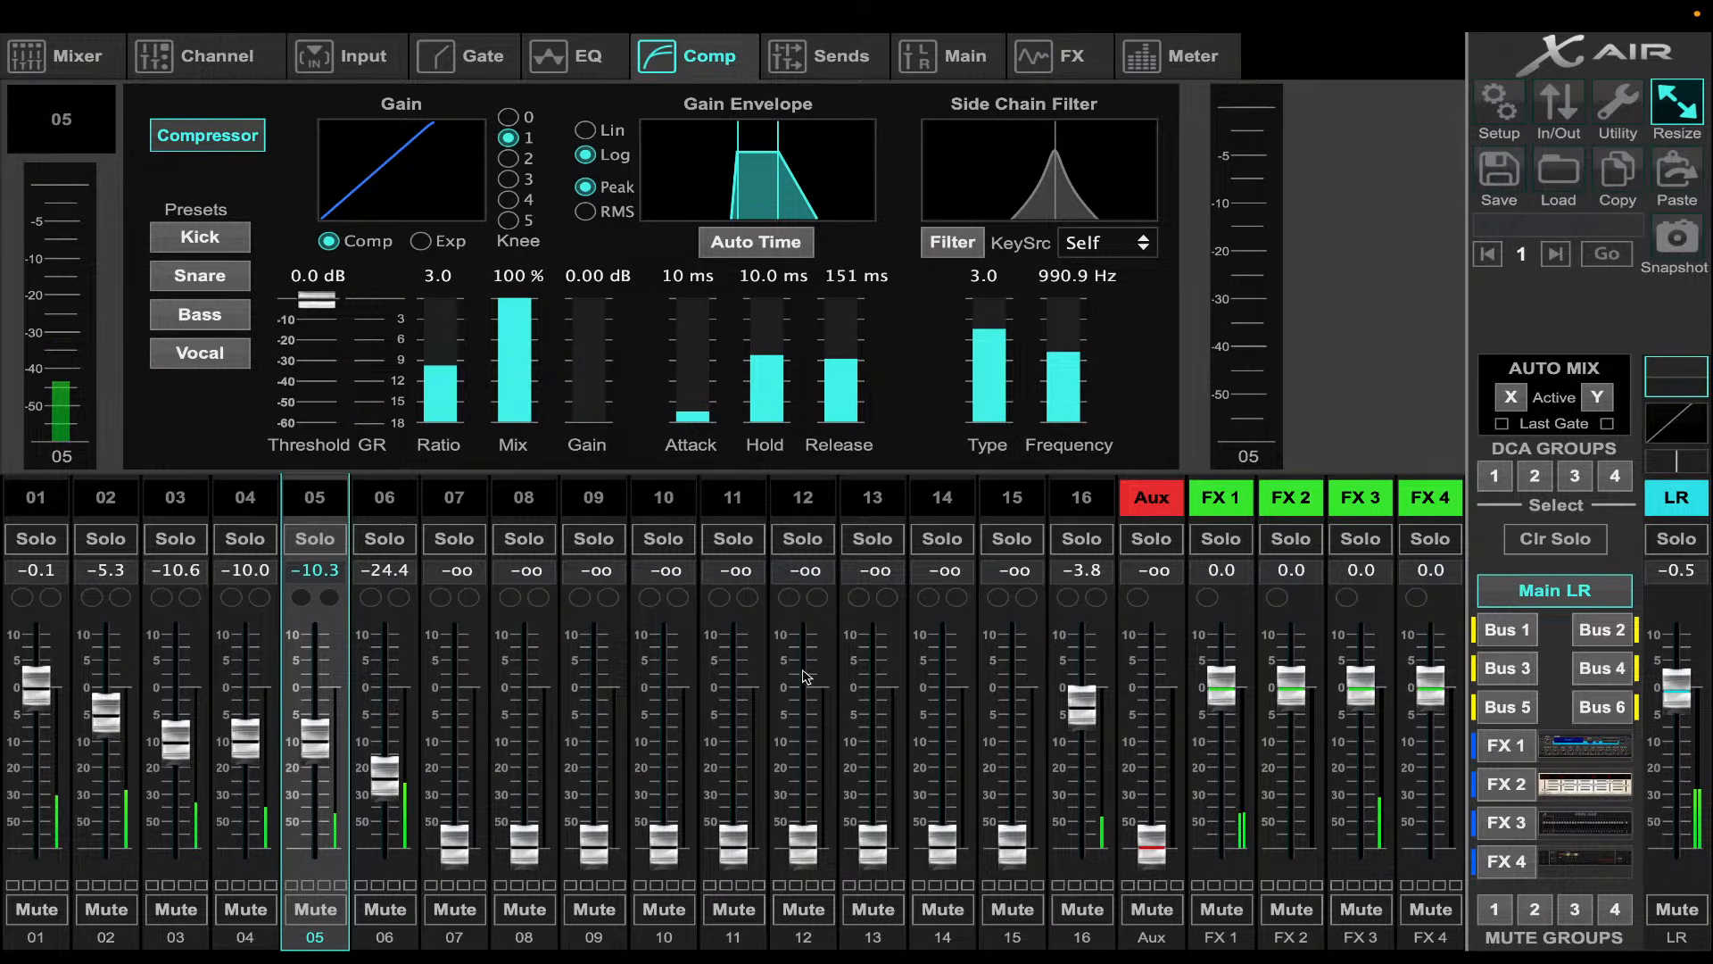
- Switch to Cubase and set the playback loop to run from 5.2.4.107 to 16.1.3.11
mouse_move(1147, 951)
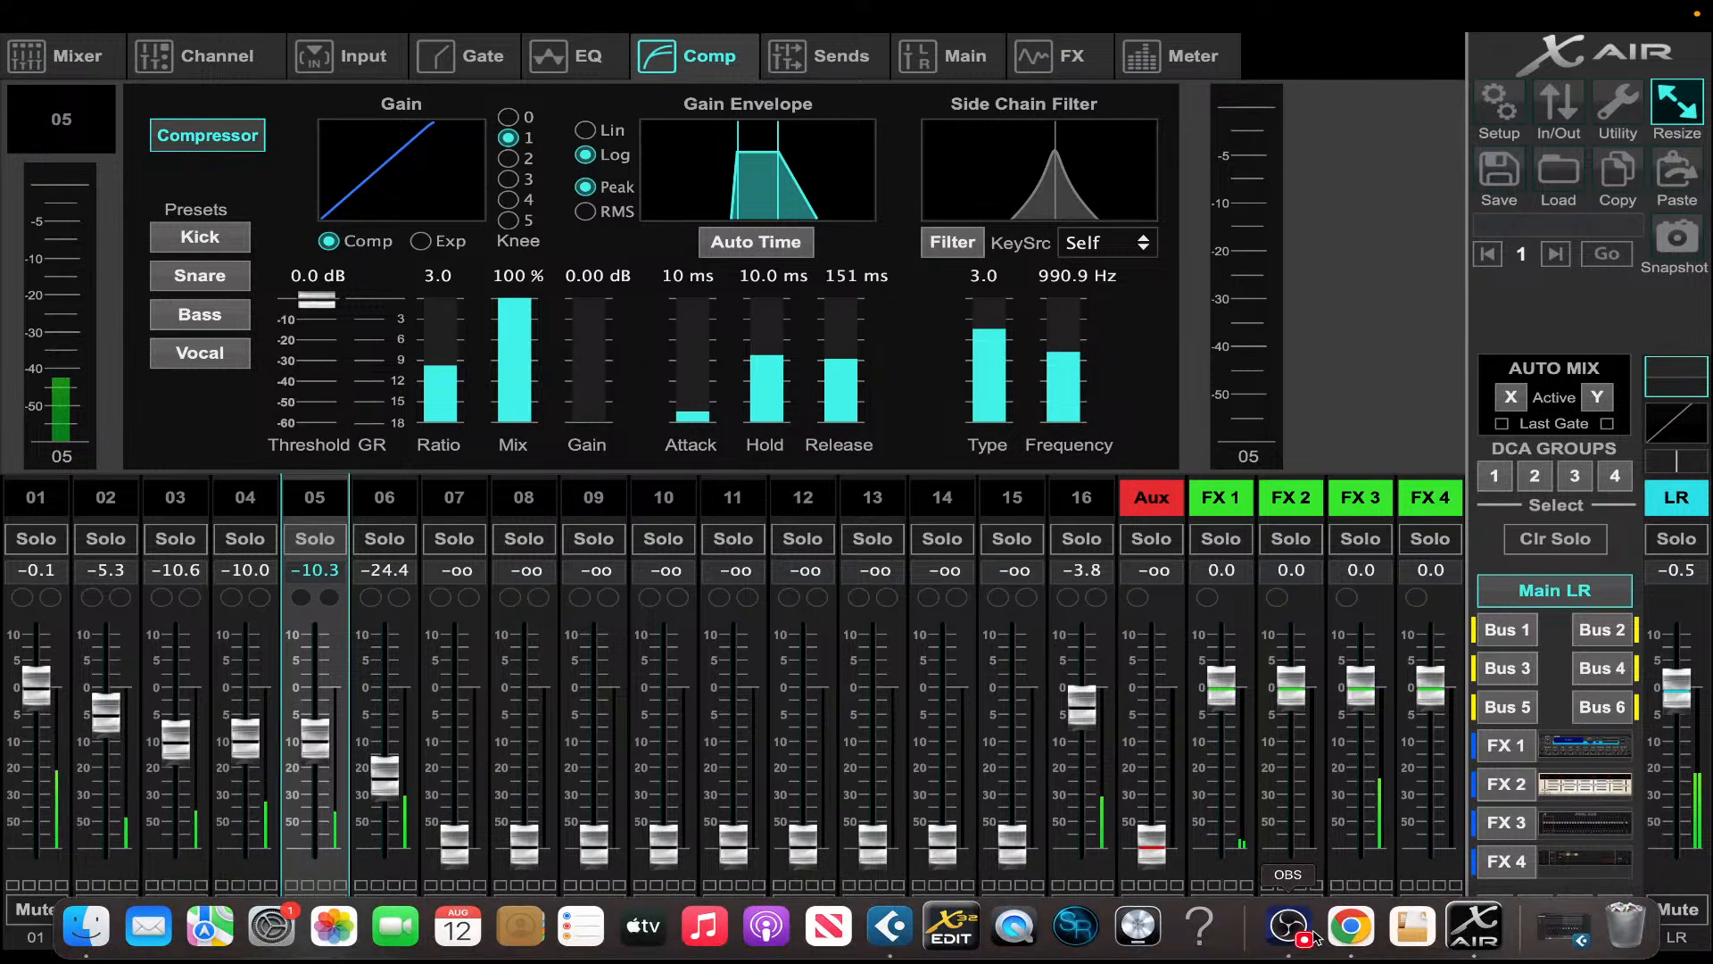
click(888, 928)
scroll(861, 267, left, 4)
key(g)
key(g)
key(g)
key(g)
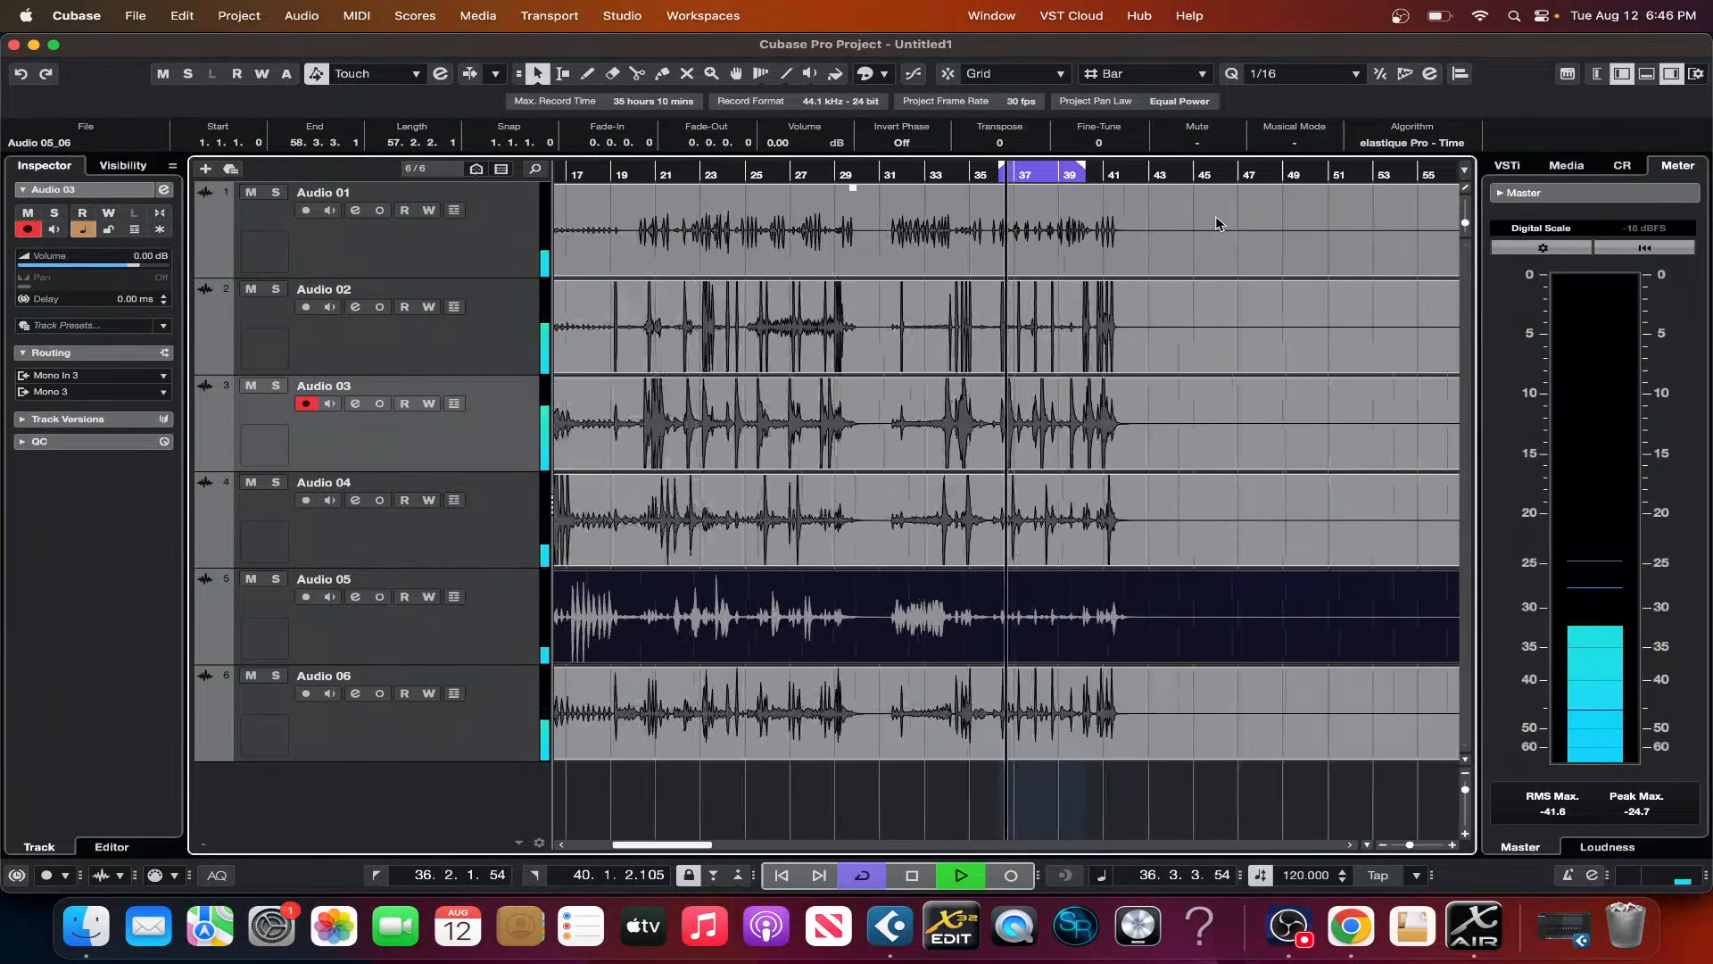
key(g)
key(g)
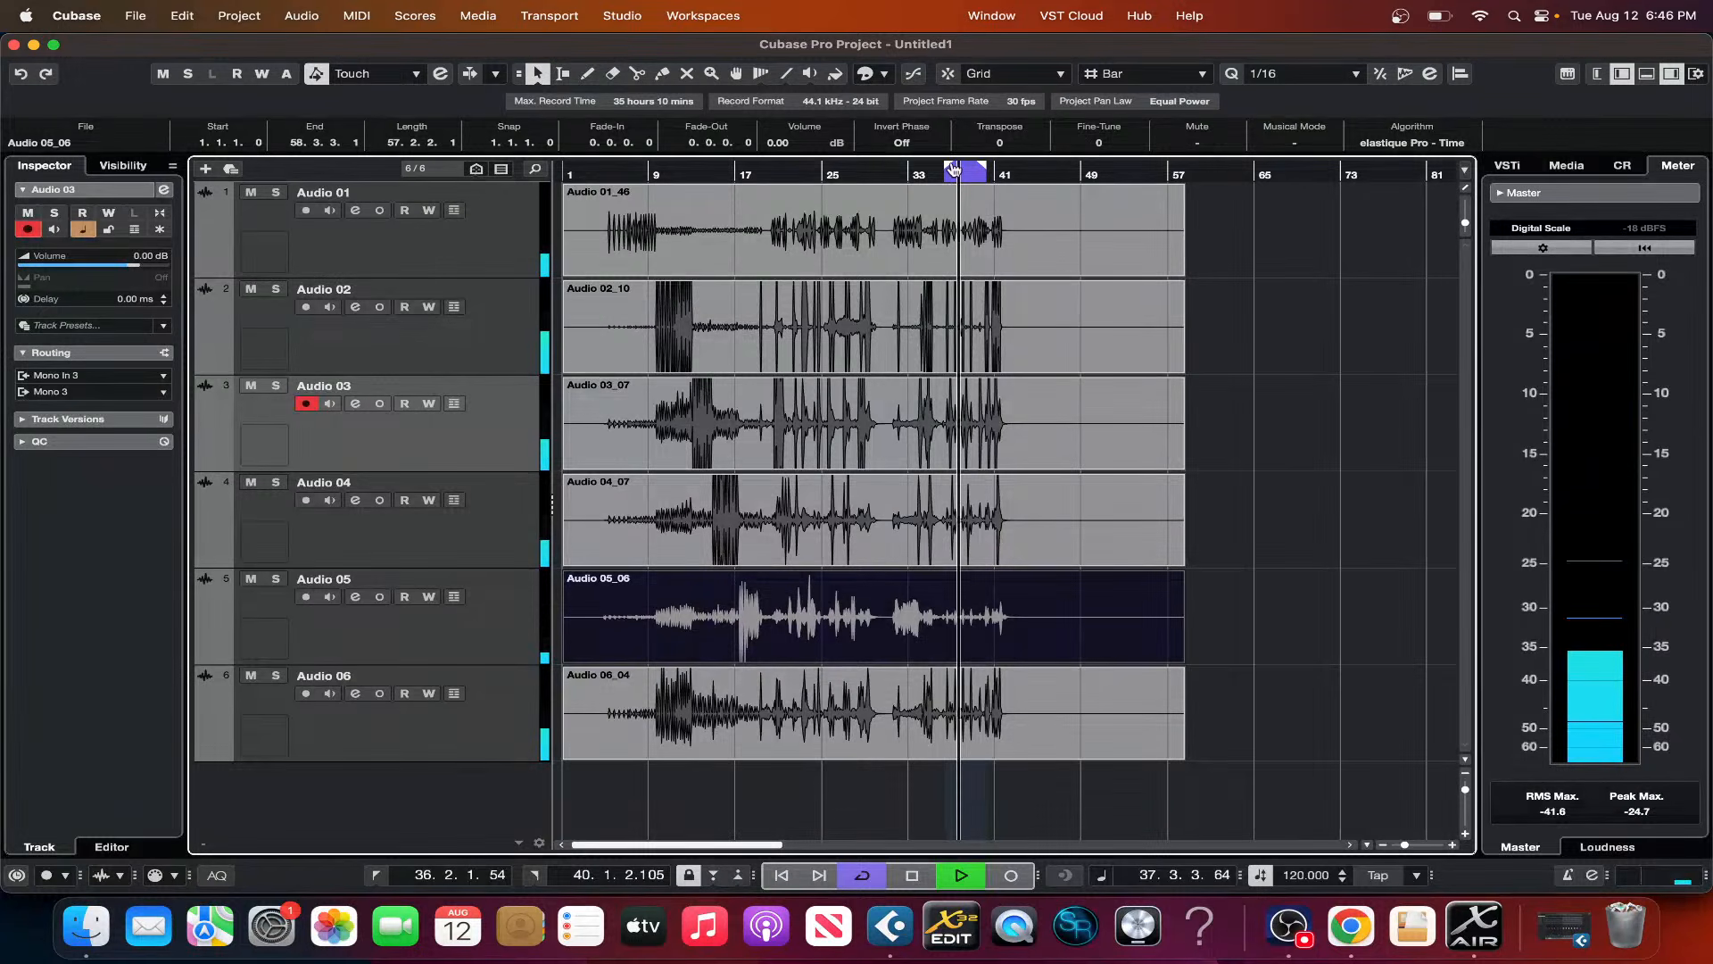
drag(955, 166, 618, 176)
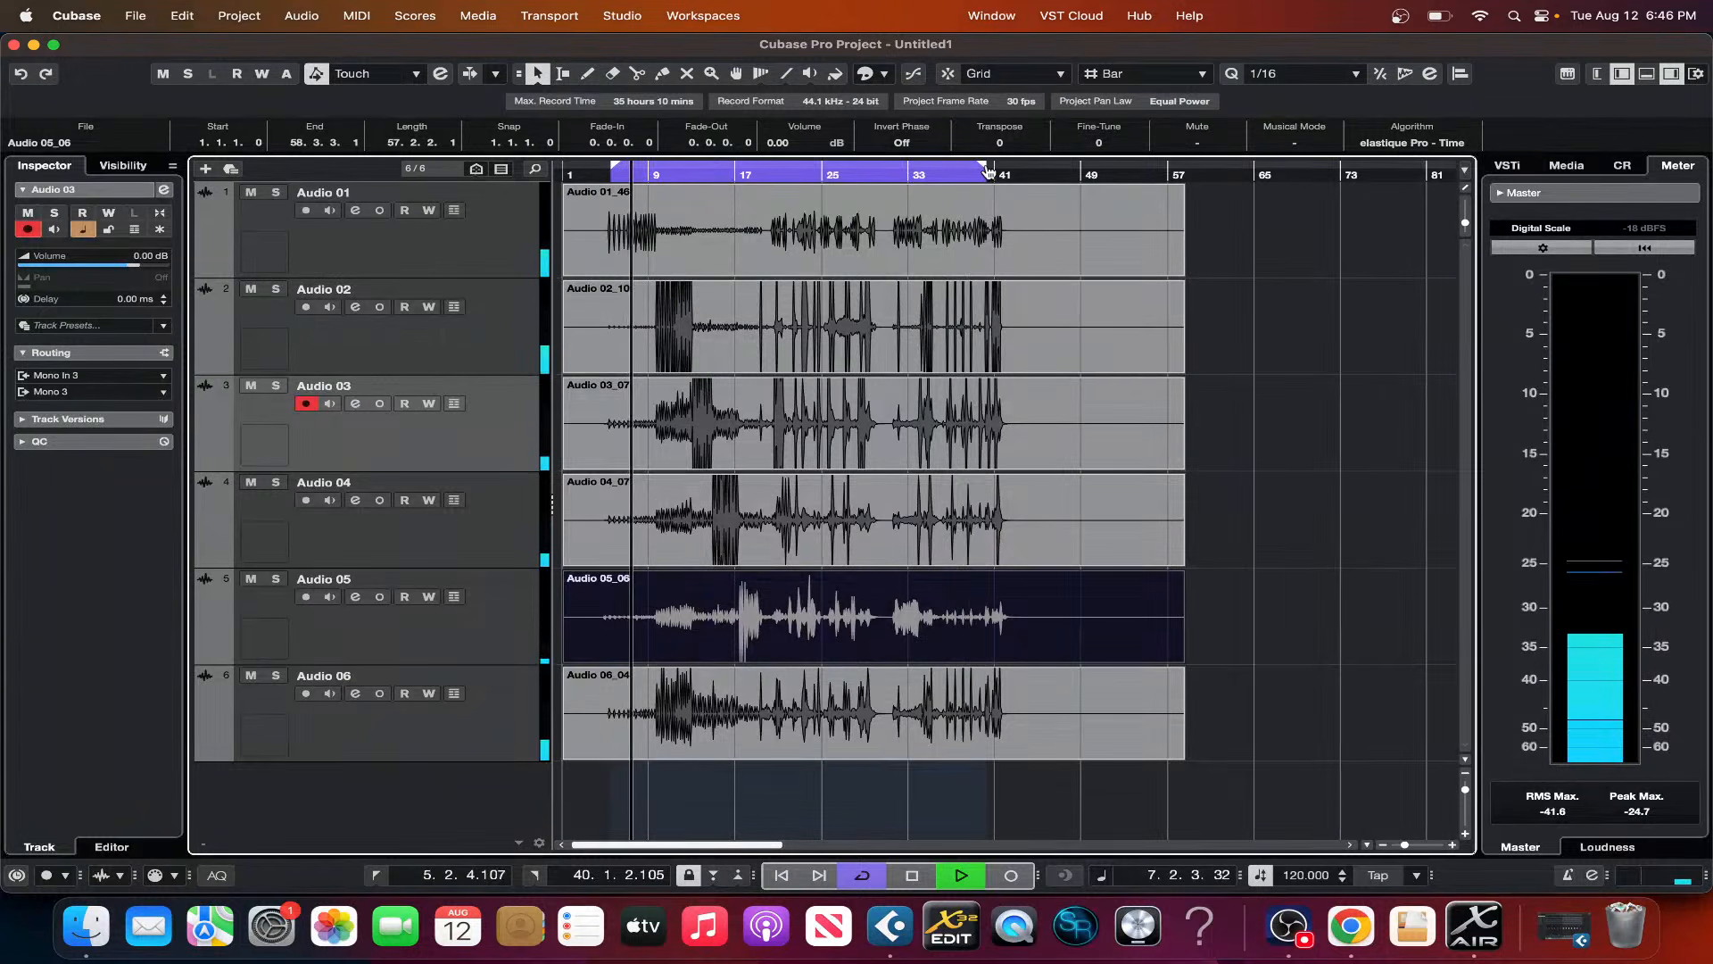
drag(985, 171, 728, 190)
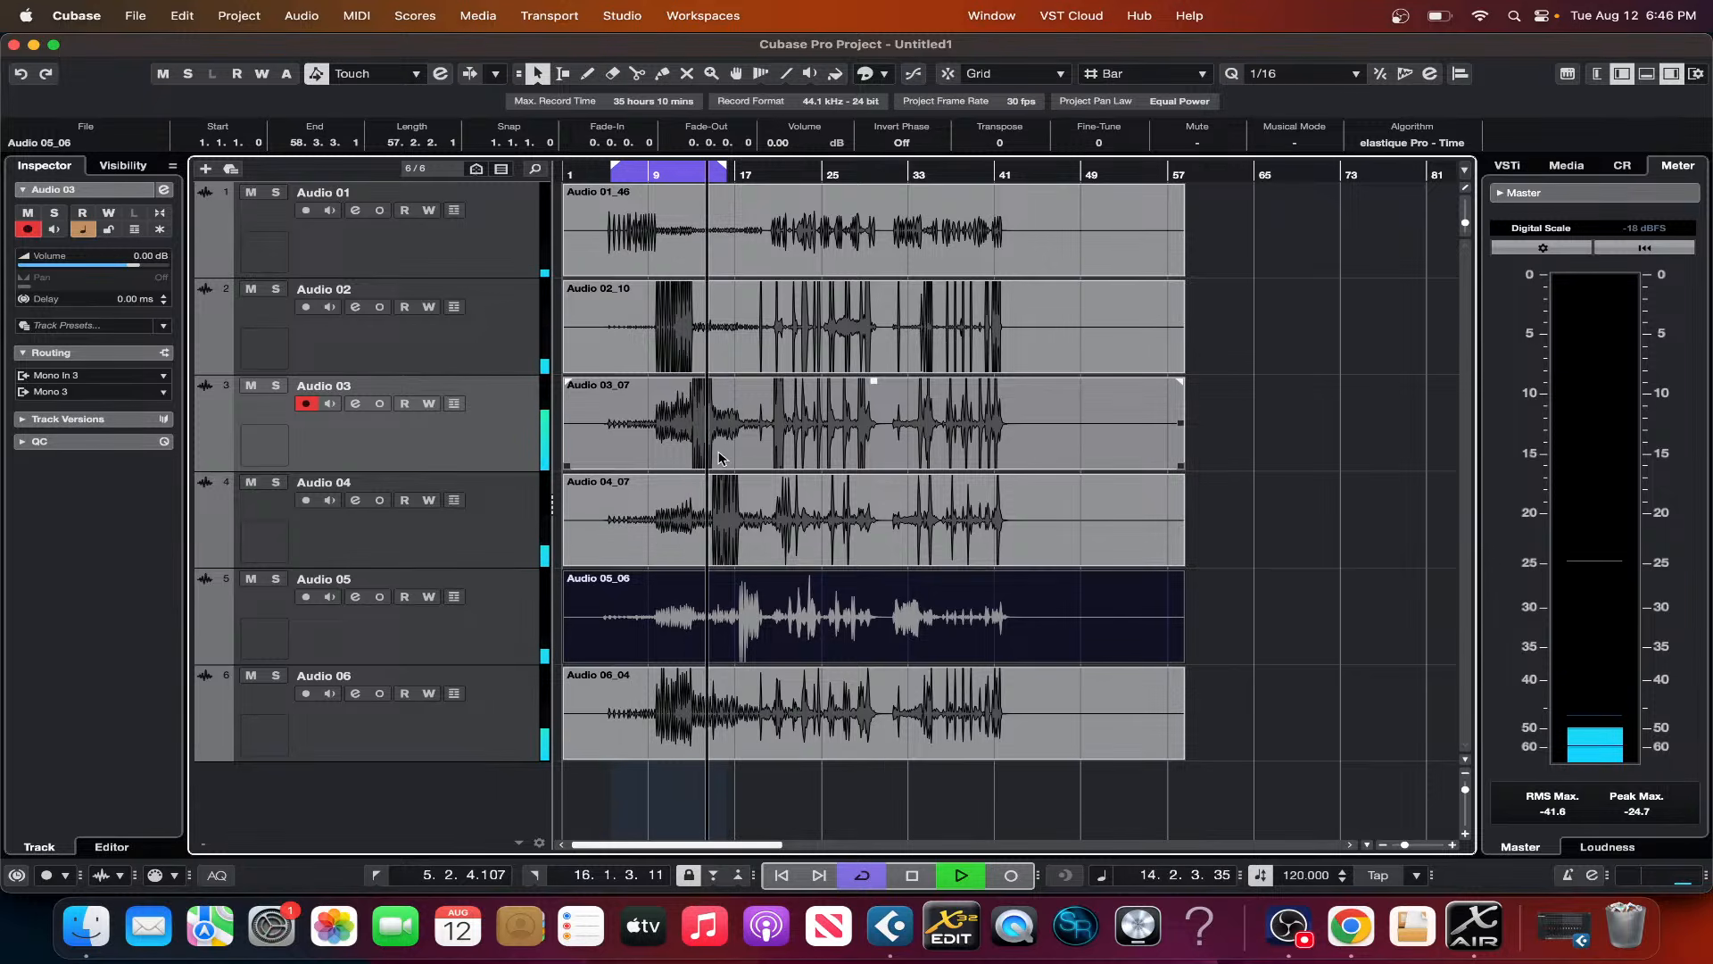
- Move playback to about bar 13 and extend the loop's end to about bar 21
click(749, 176)
click(779, 175)
click(700, 176)
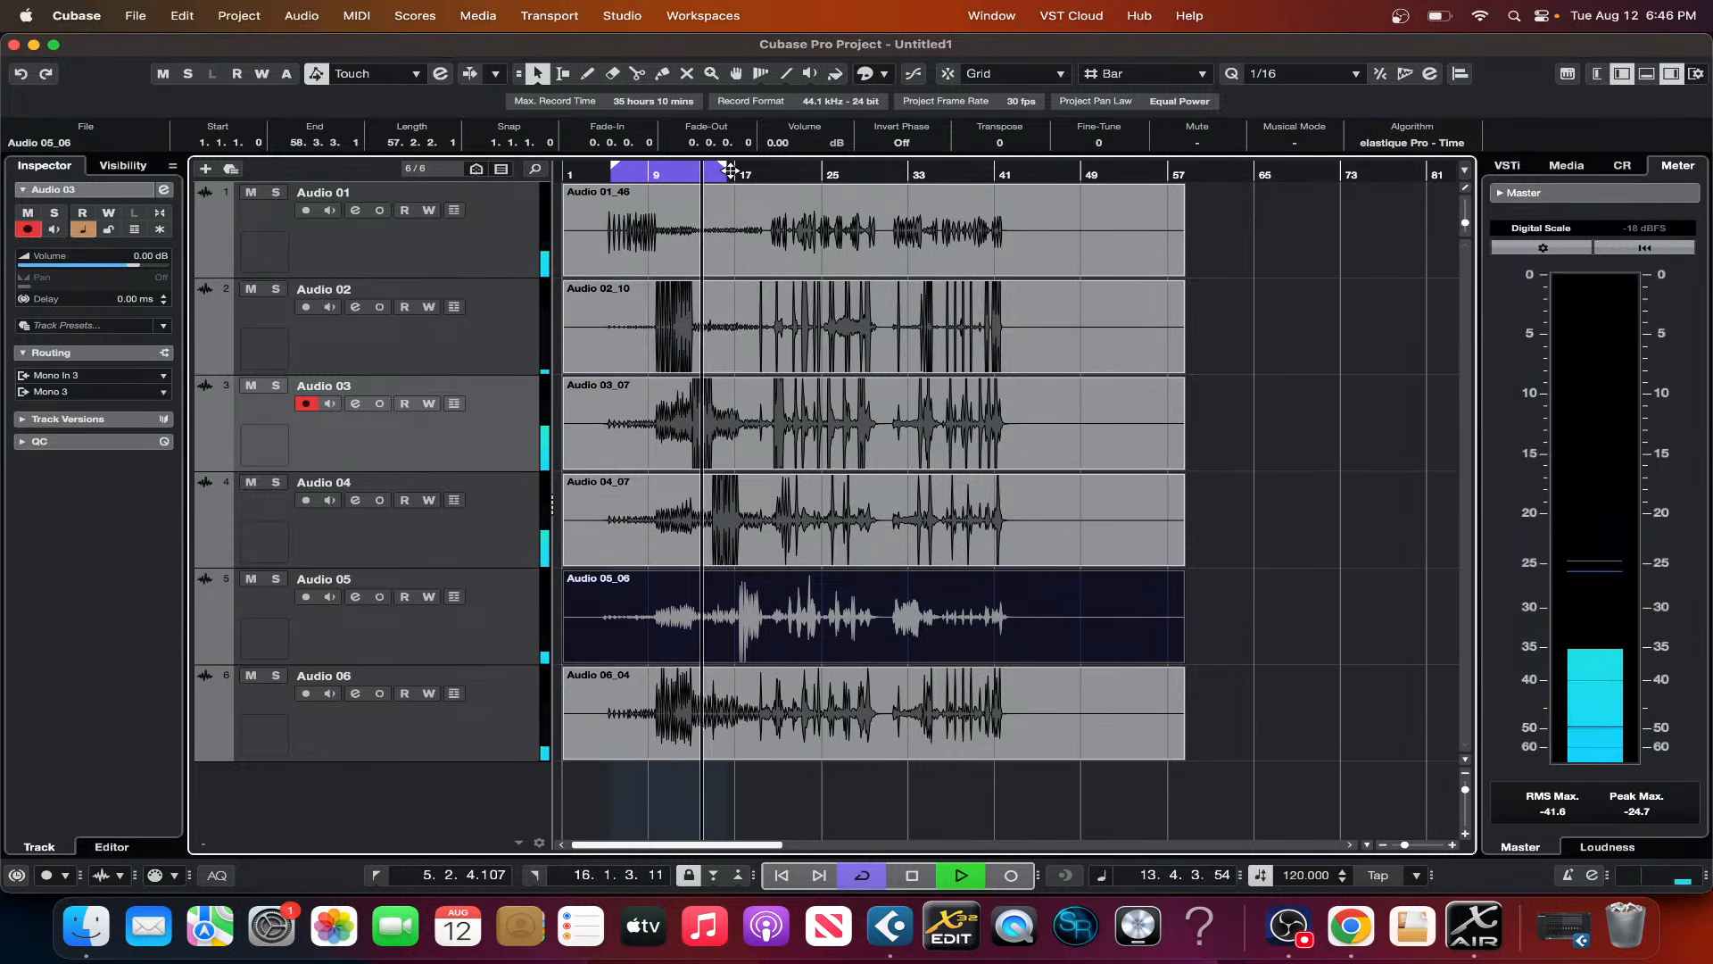
drag(730, 169, 783, 174)
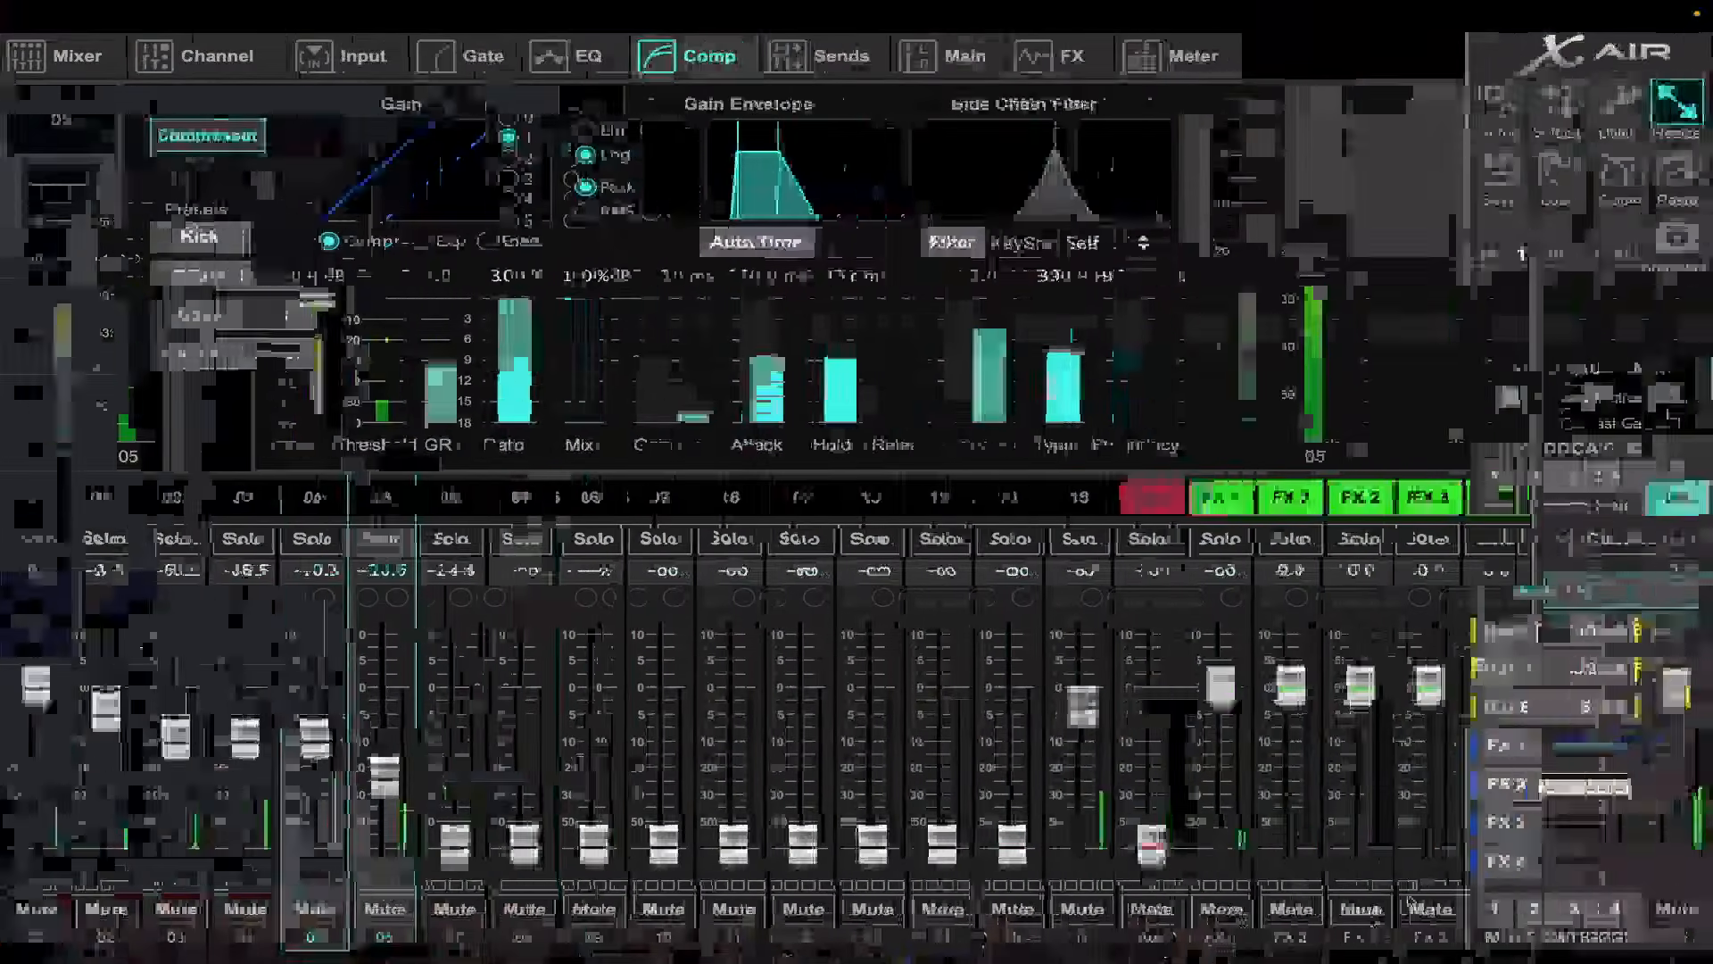
- Raise channel 05's fader to −4.3 dB and toggle channel 16's mute on and off to compare the mix
drag(322, 737, 322, 705)
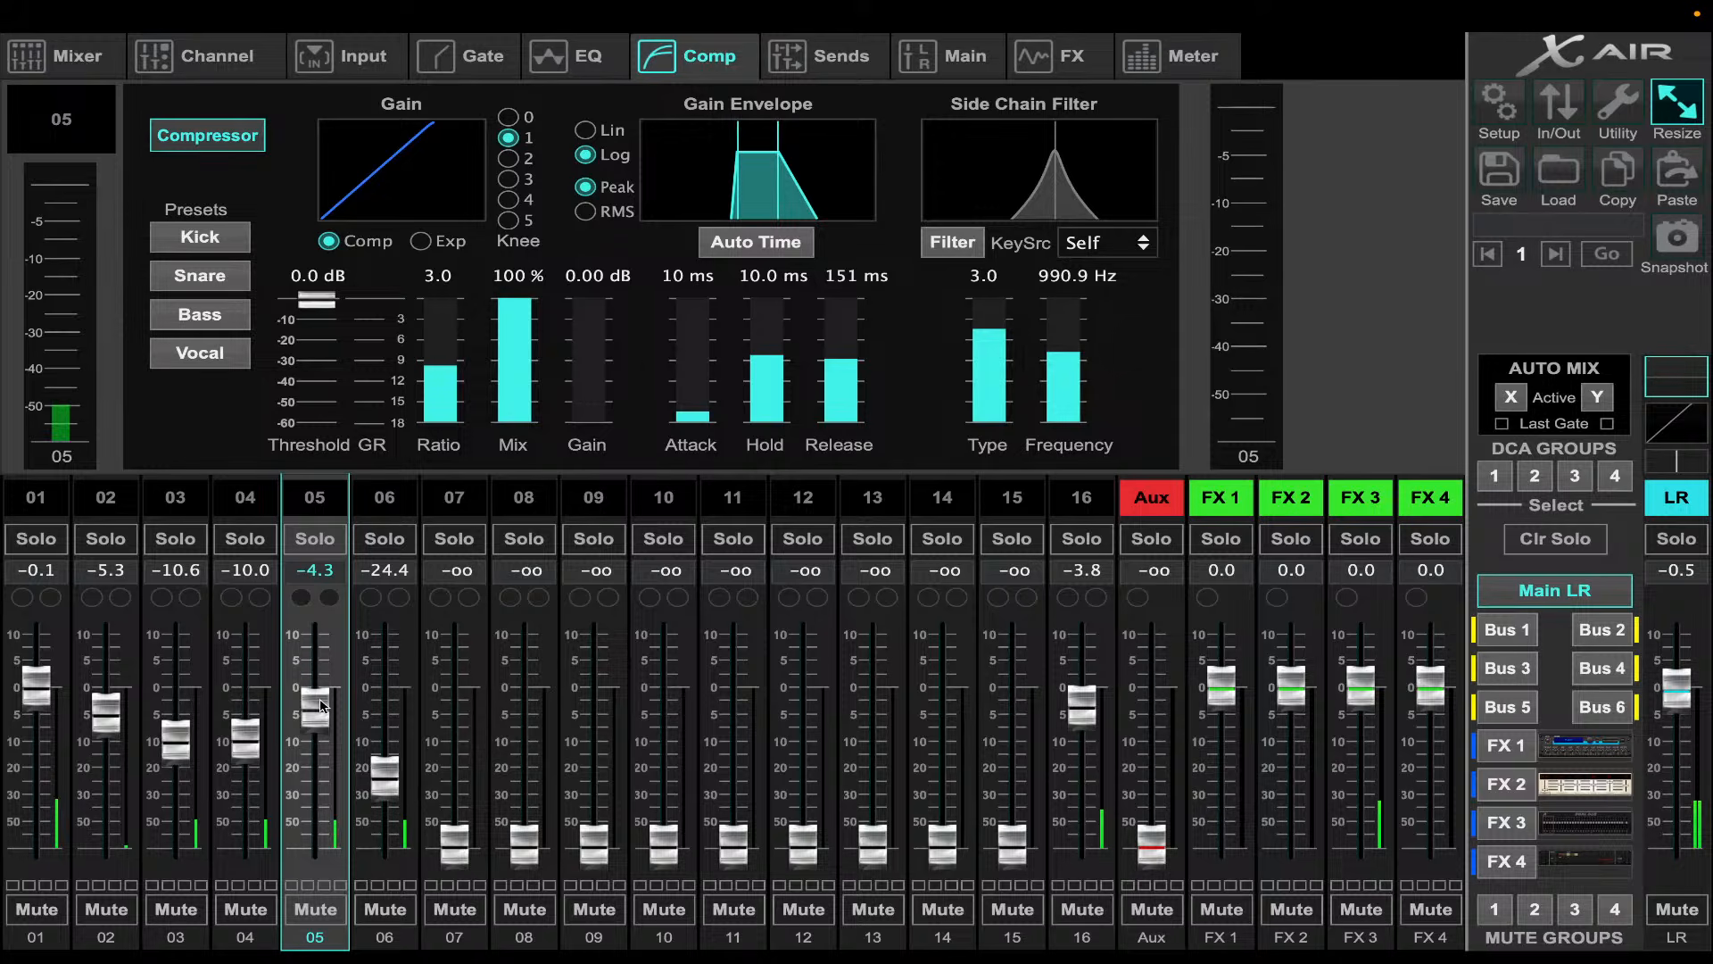
click(1060, 908)
click(1061, 910)
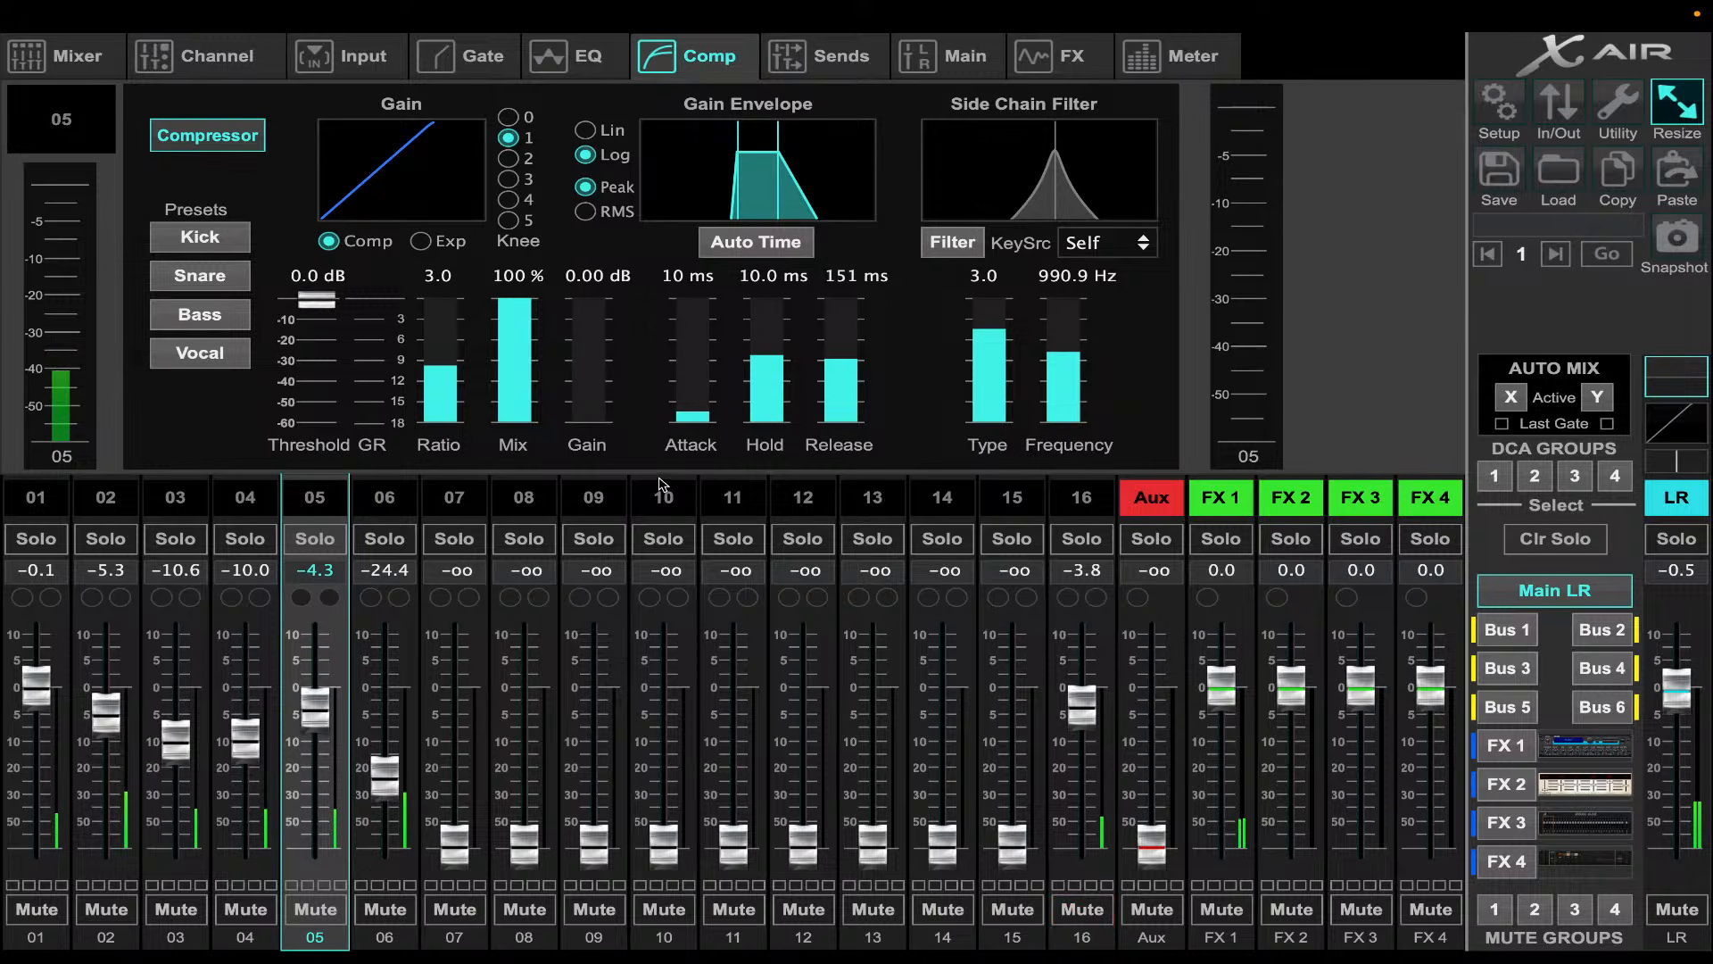
- Switch the input source of channels 01 to 06 from USB to the analog A/D inputs
click(362, 60)
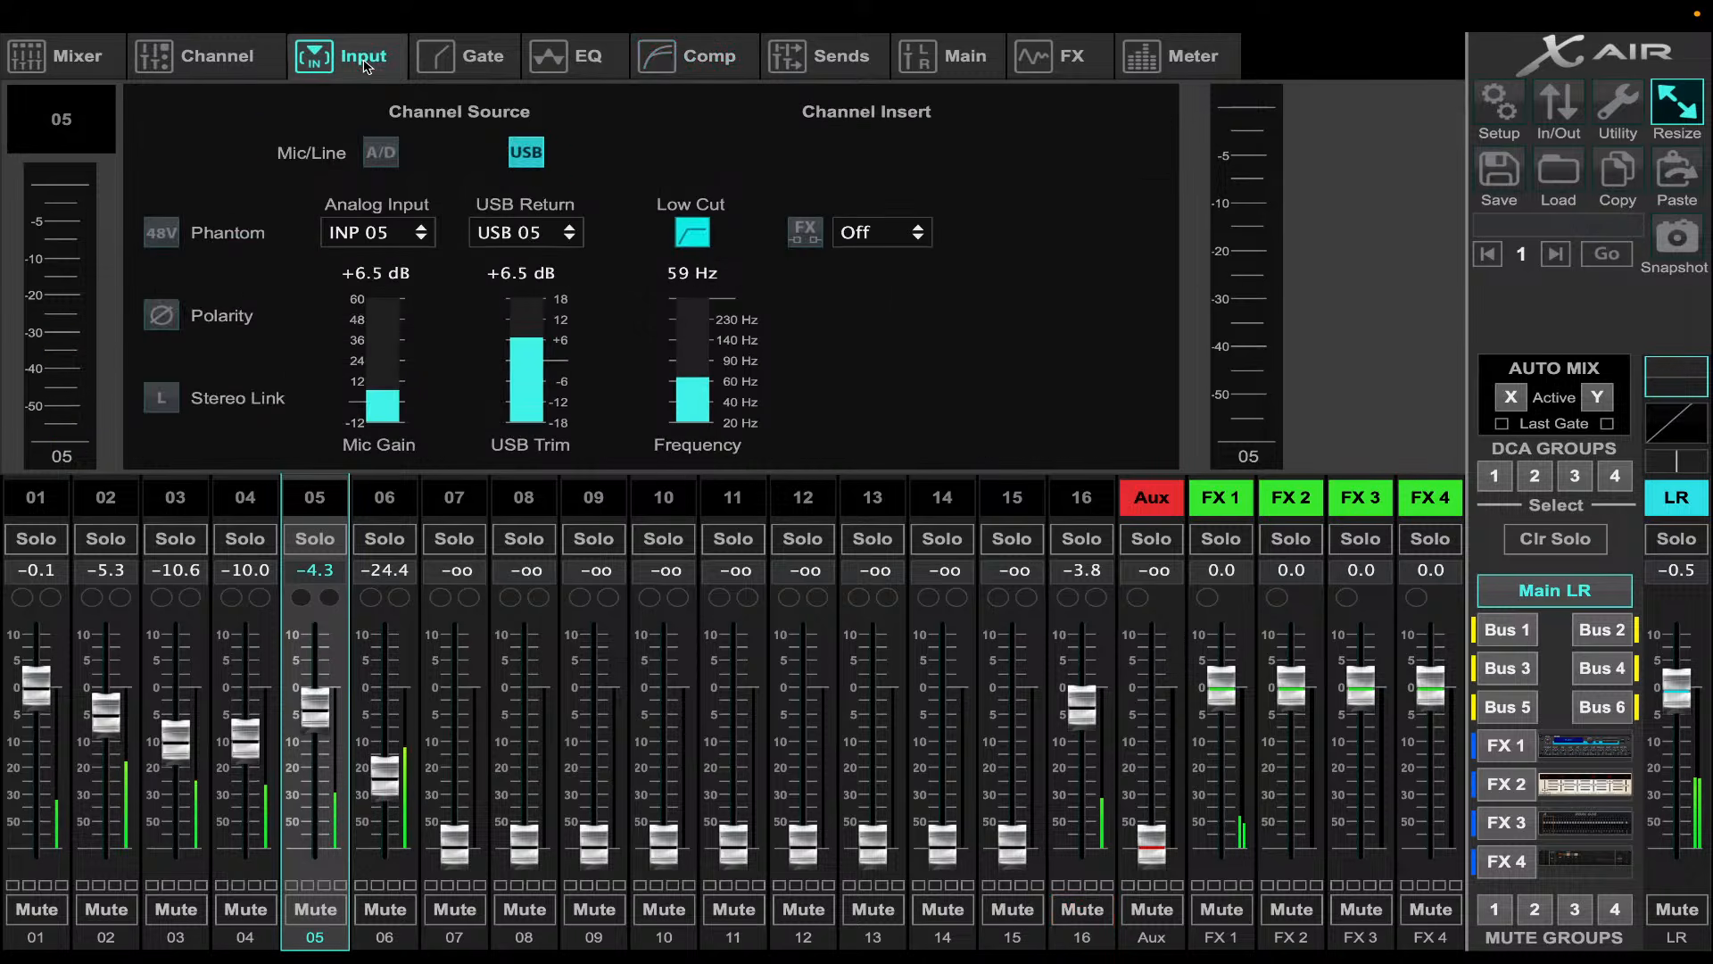
click(393, 161)
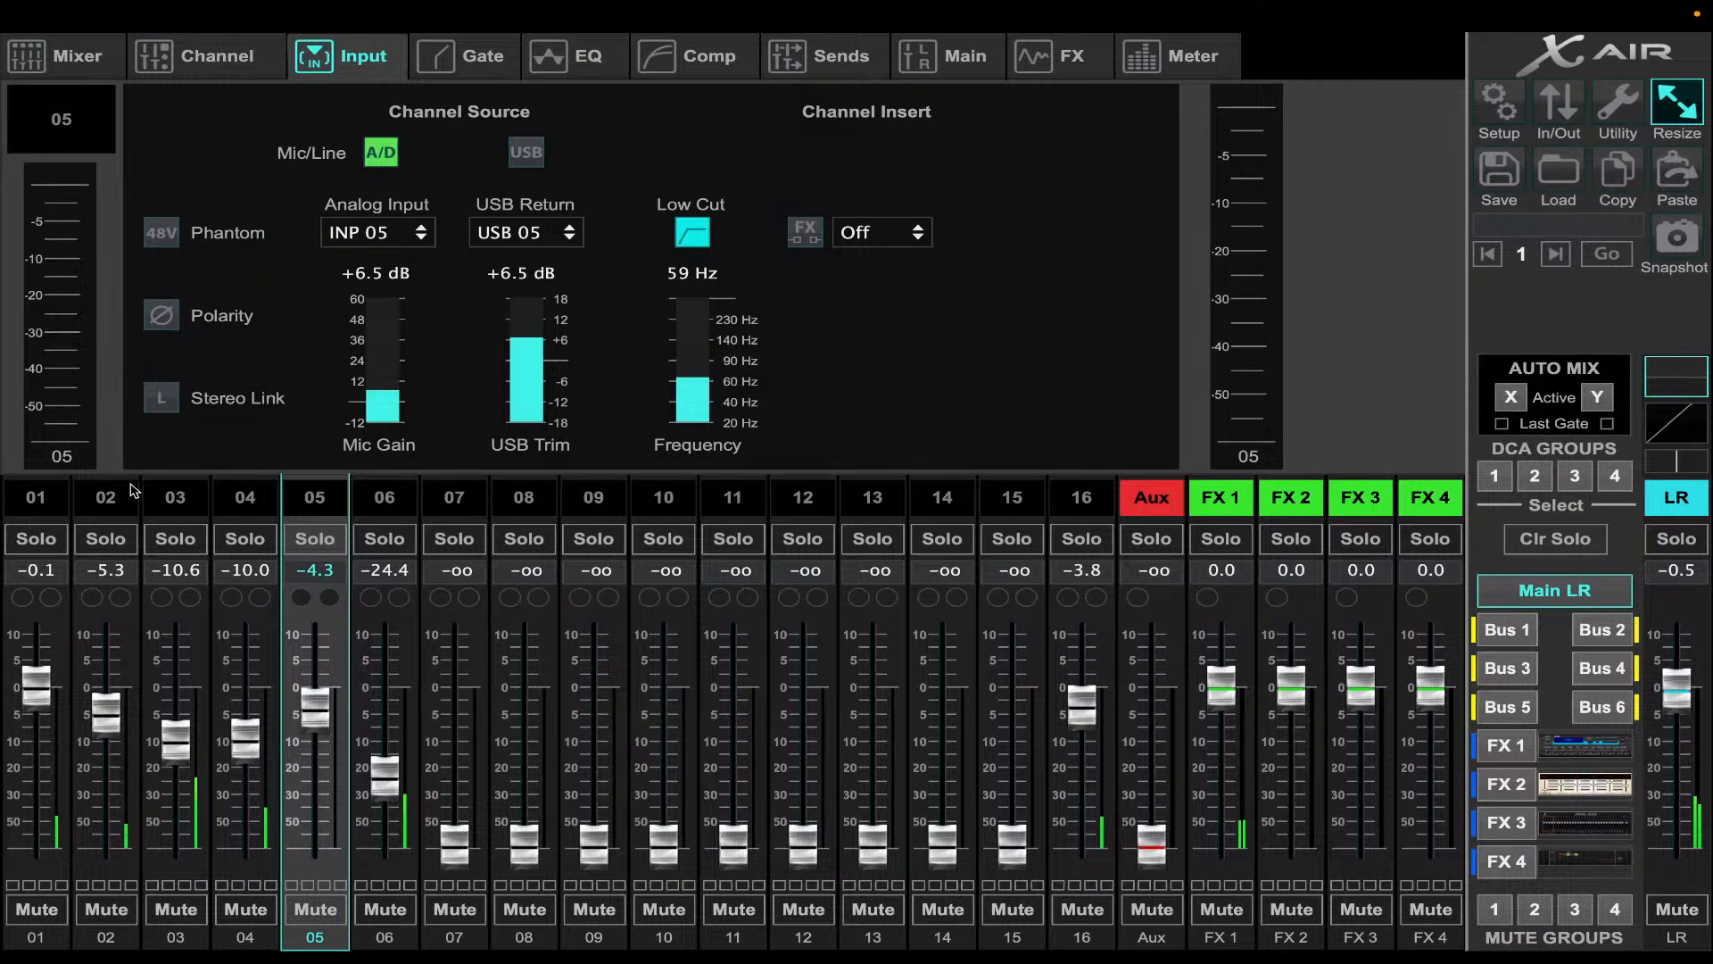
click(36, 498)
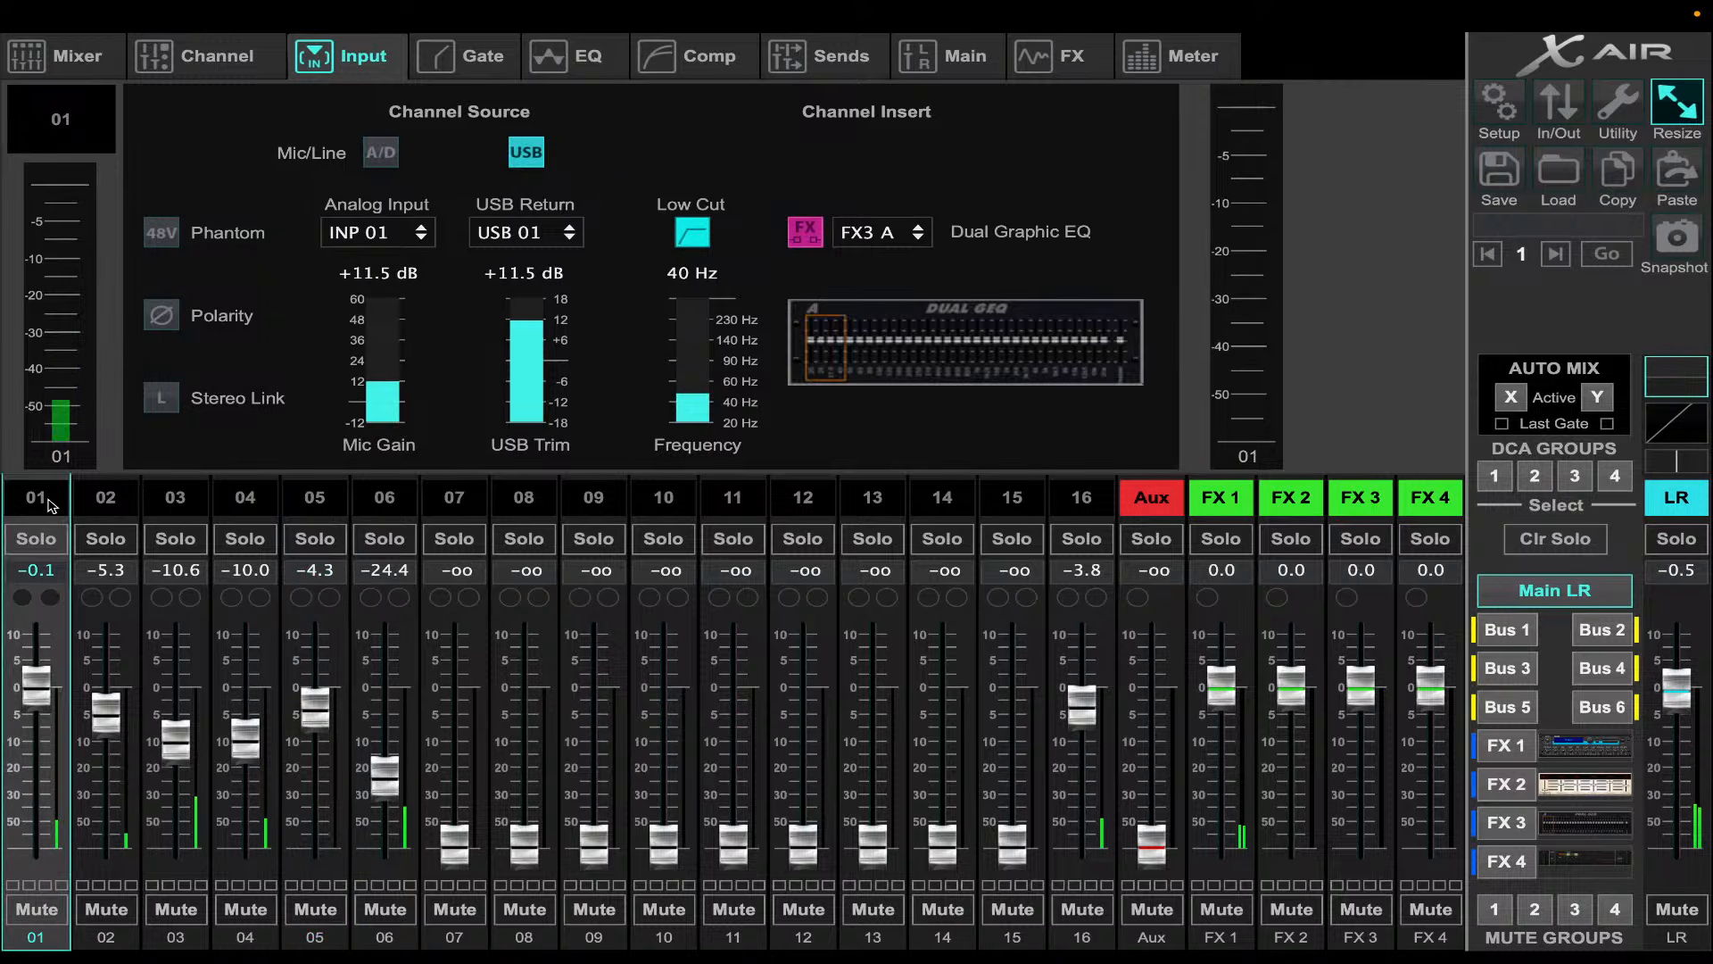
click(385, 156)
click(114, 519)
click(381, 153)
click(183, 498)
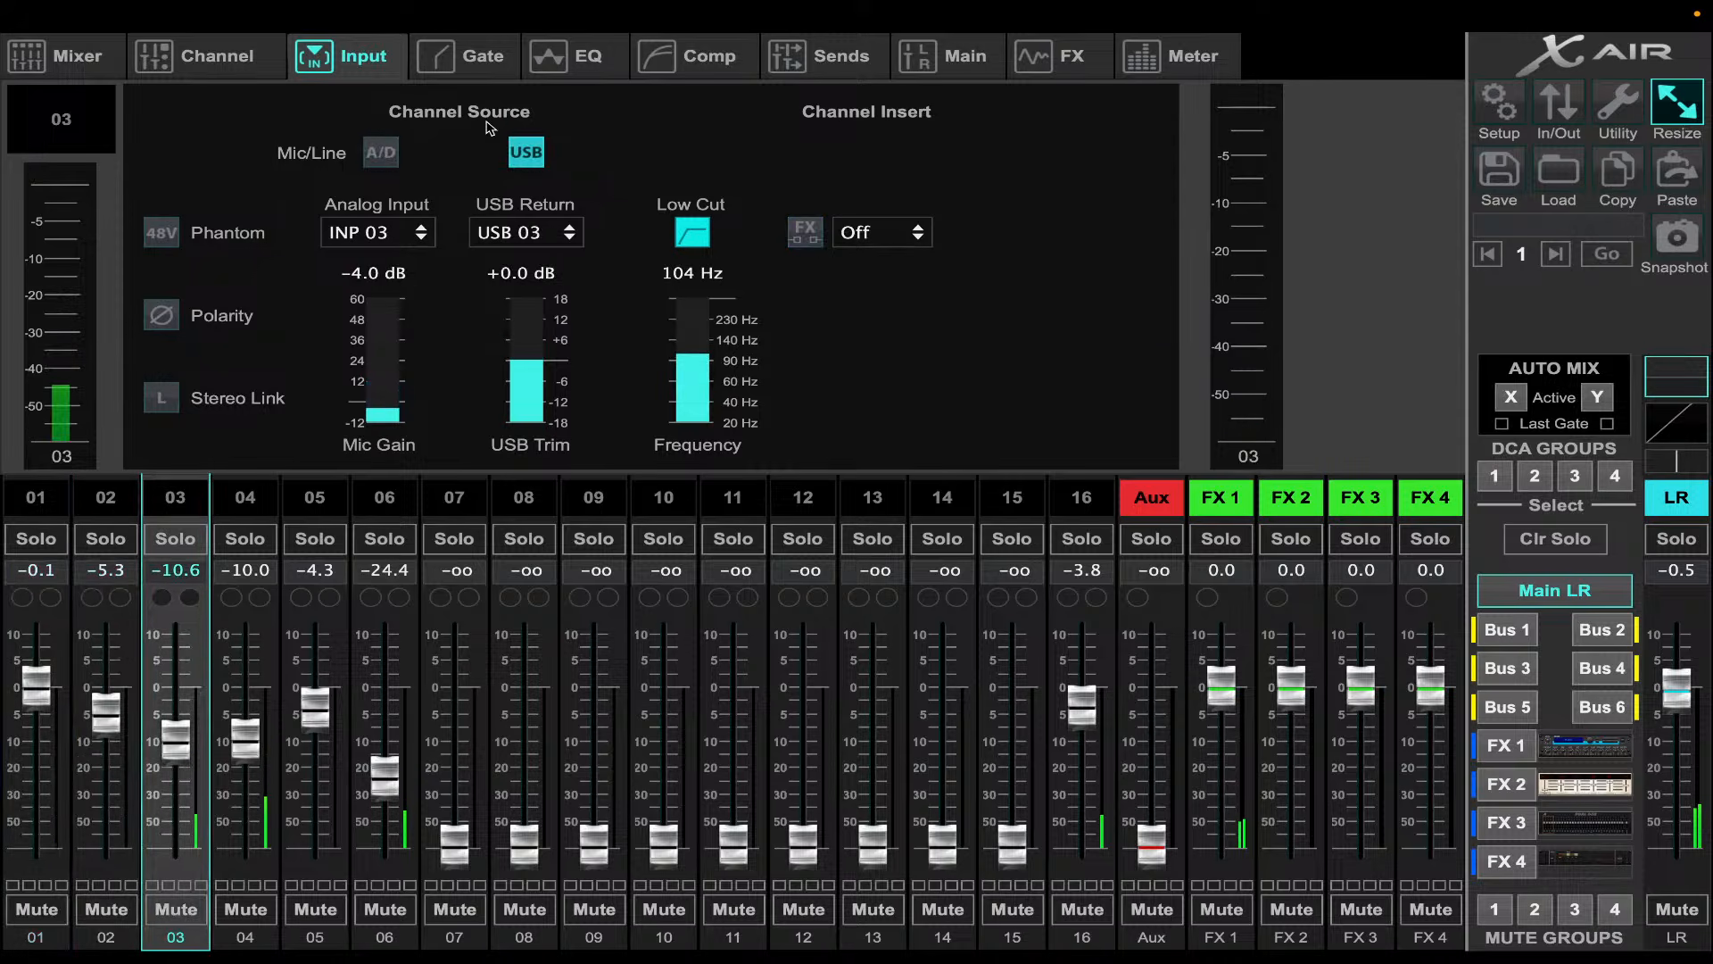
click(381, 153)
click(242, 513)
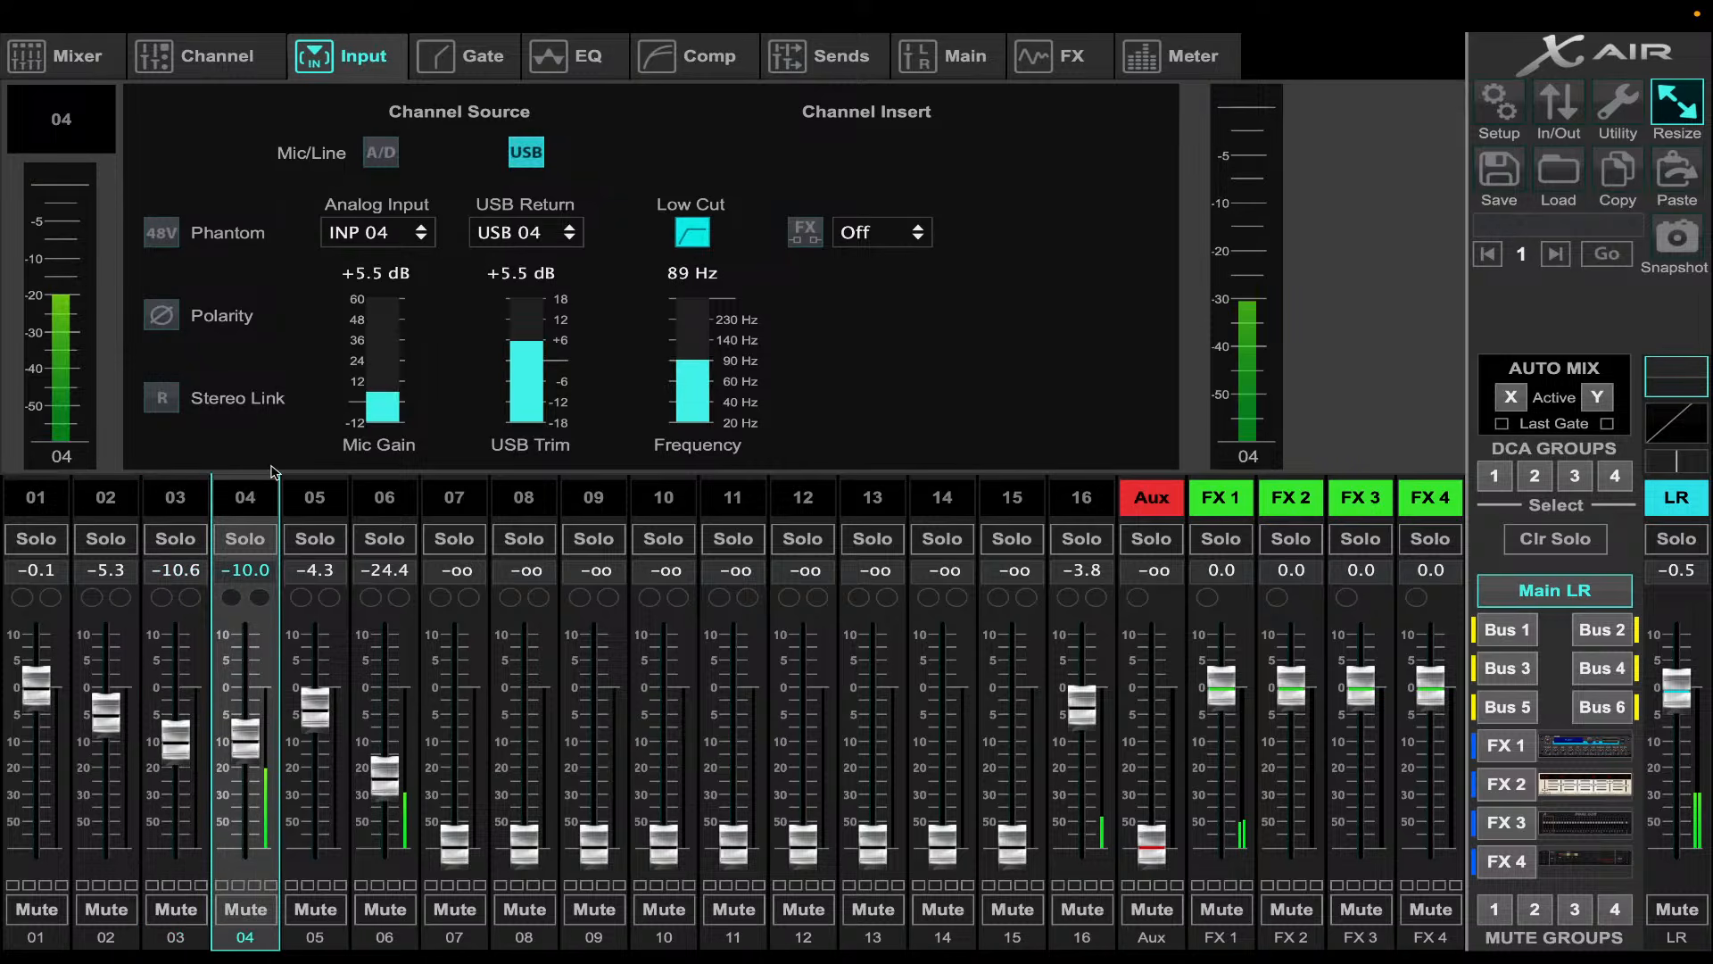
click(335, 505)
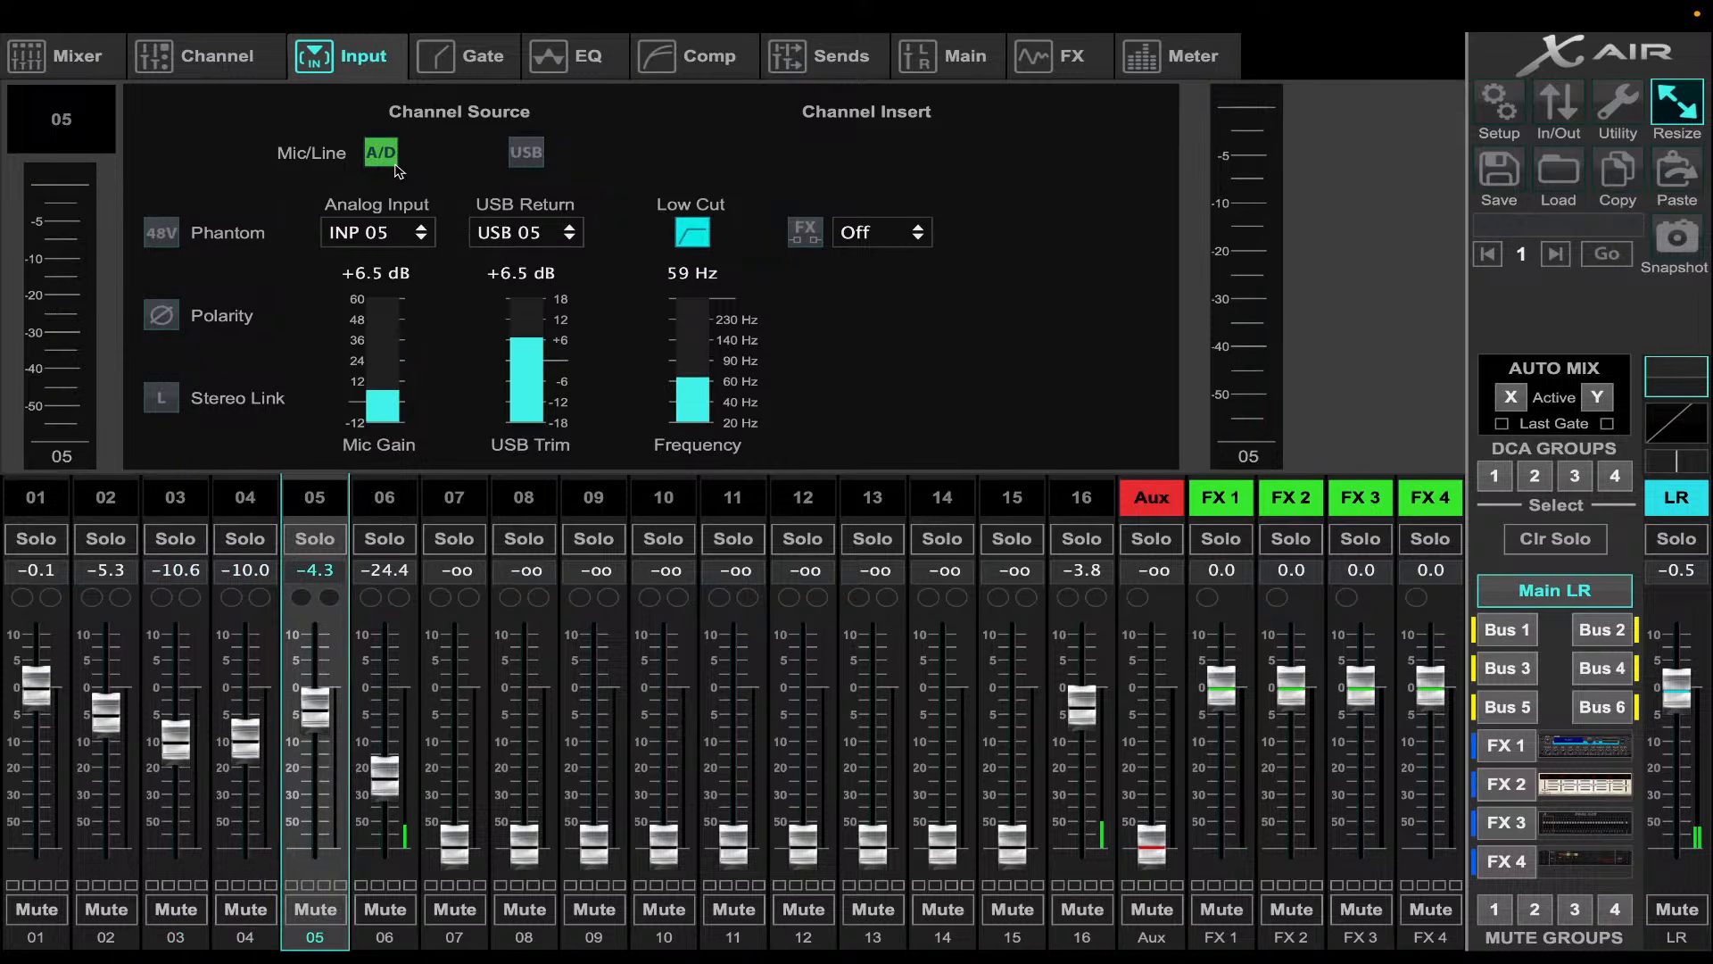
click(389, 505)
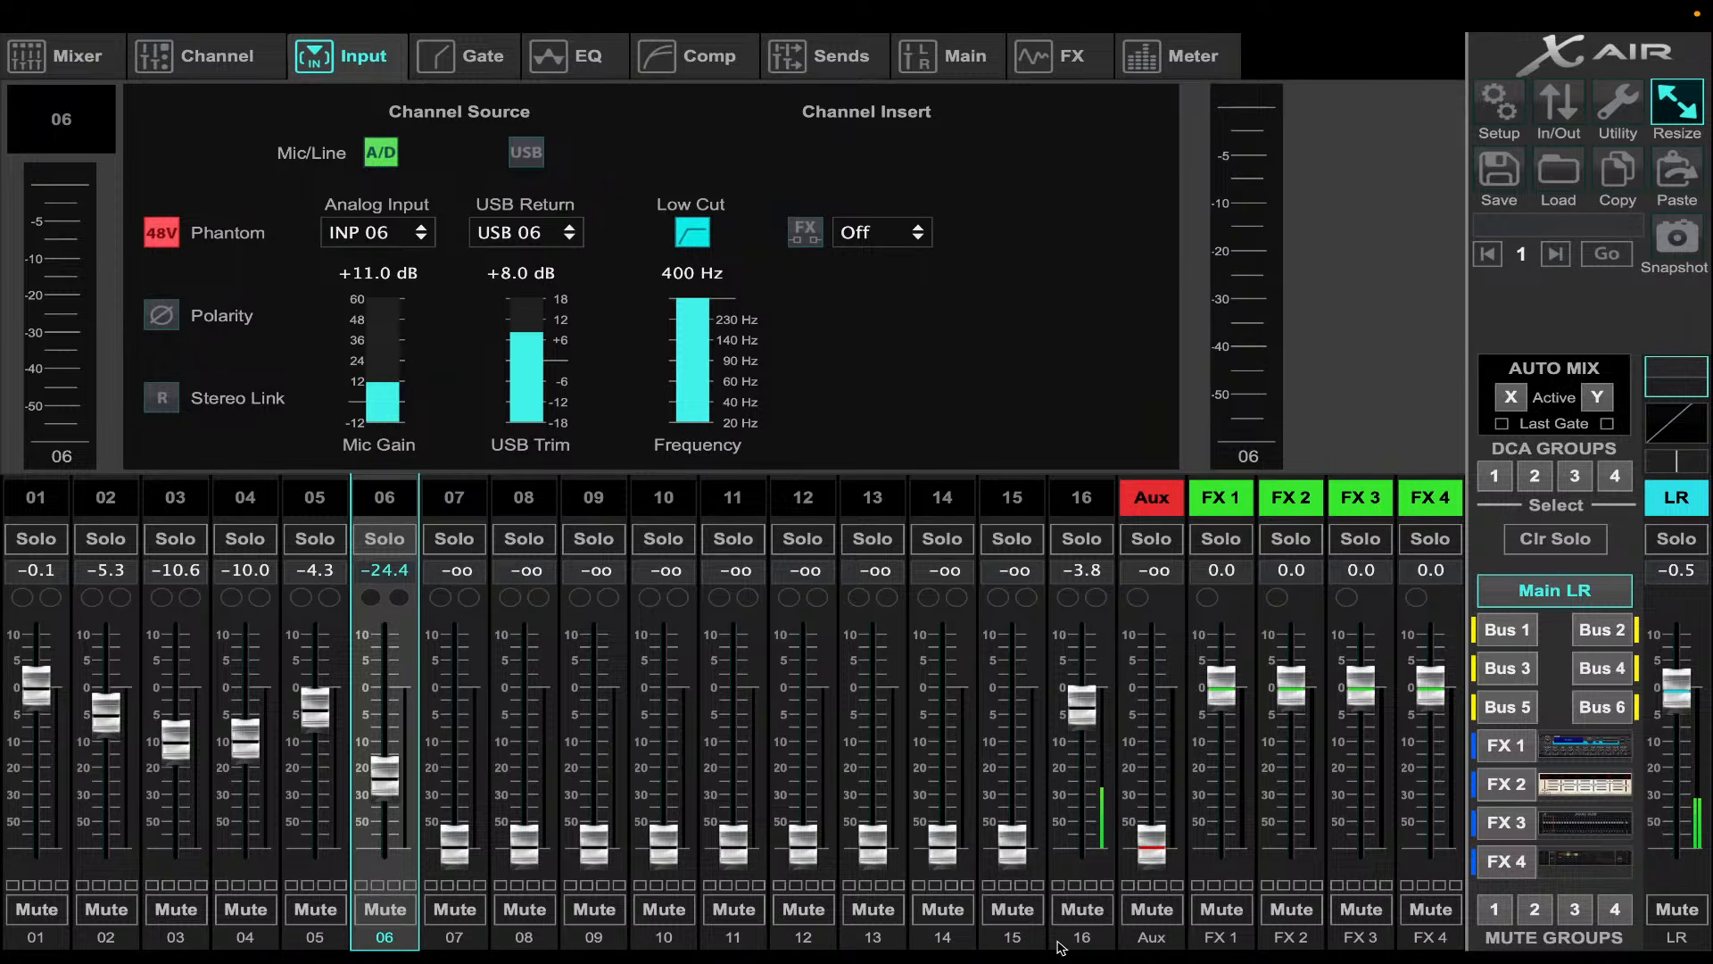
- Mute channel 16 and review the noise gate settings of channels 01 and 02
click(1082, 910)
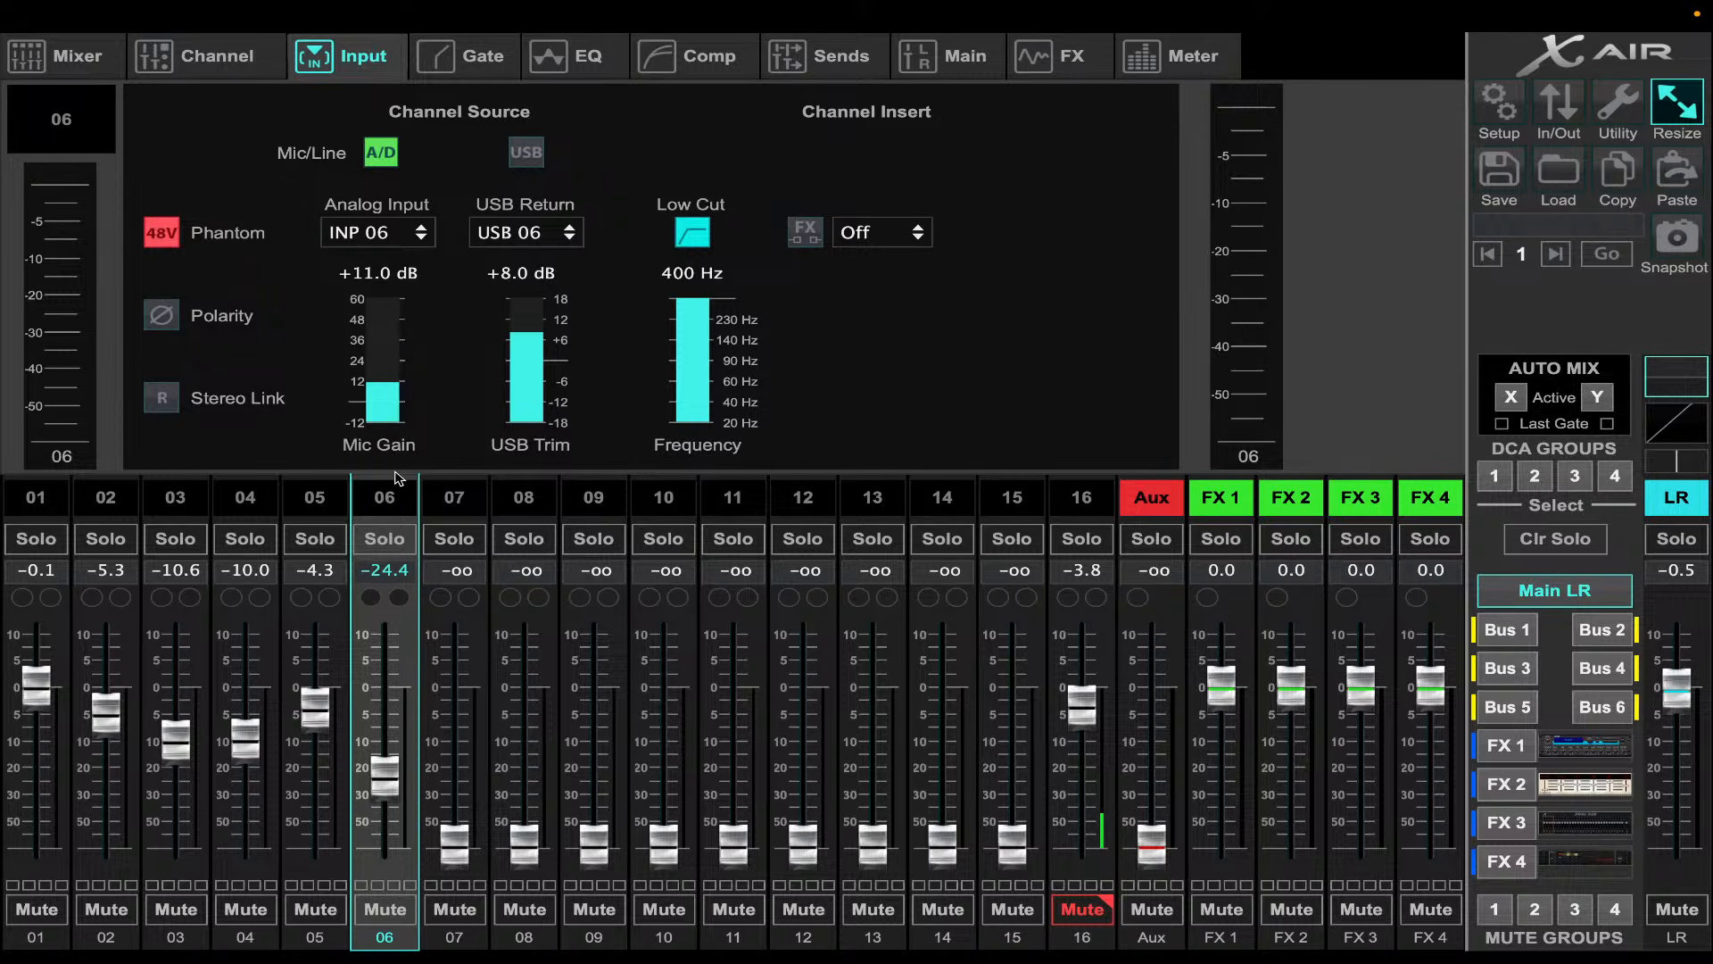
click(34, 498)
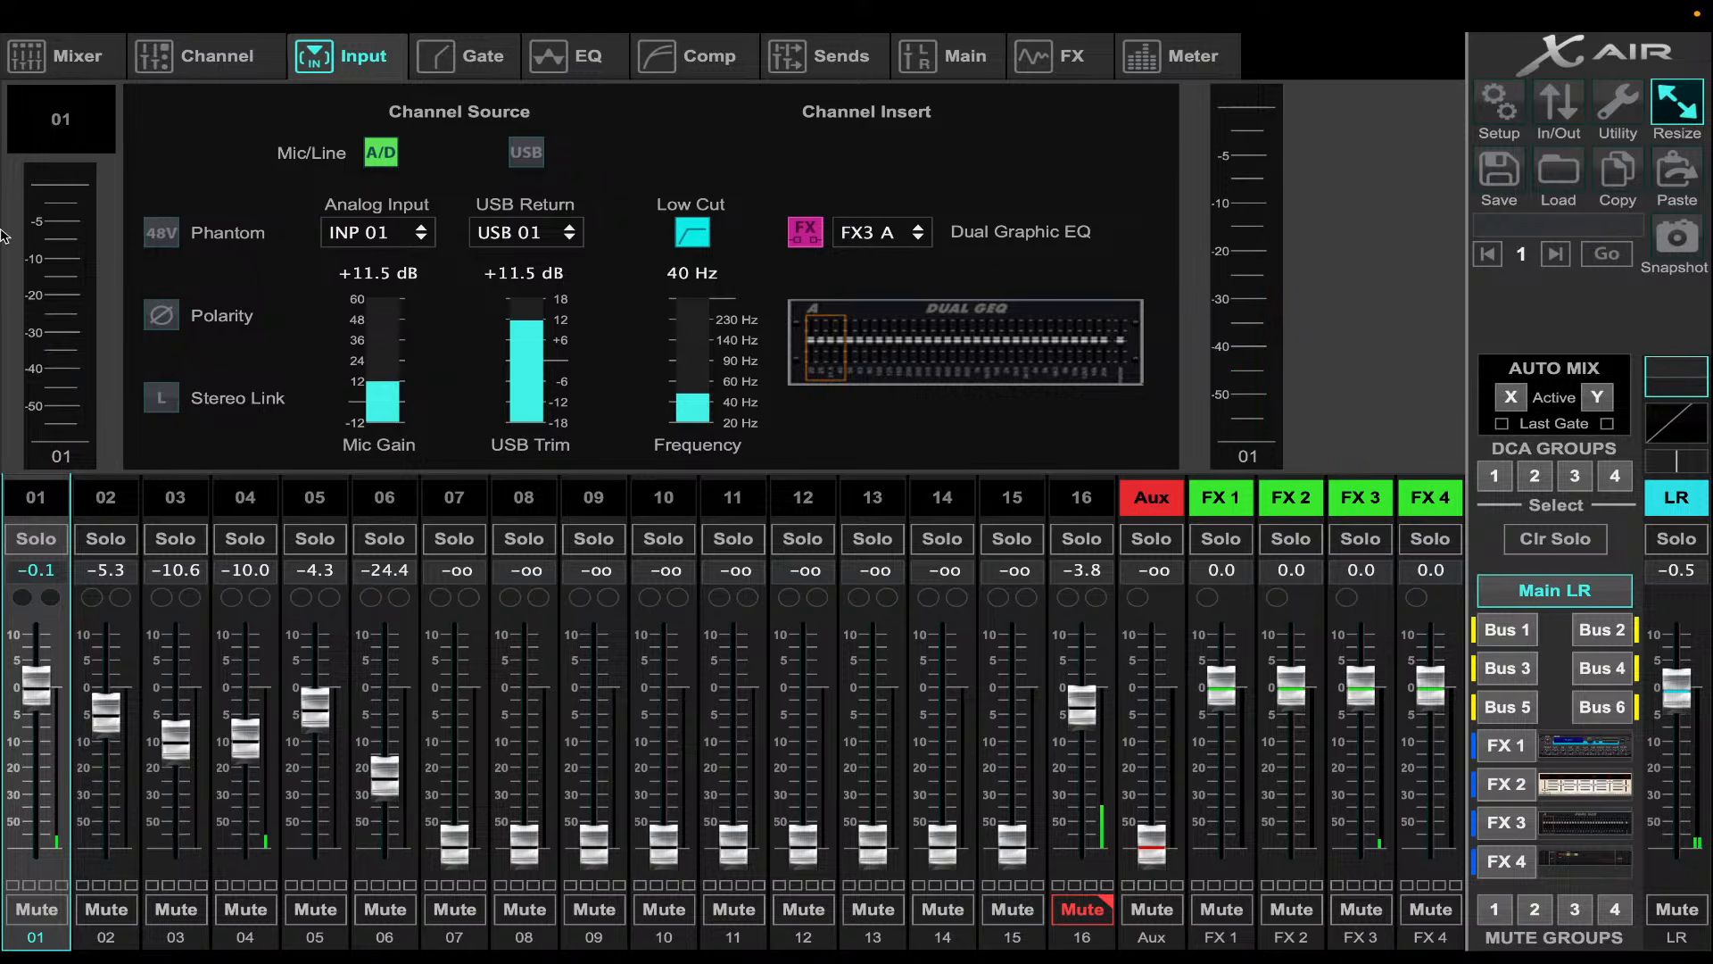
click(487, 52)
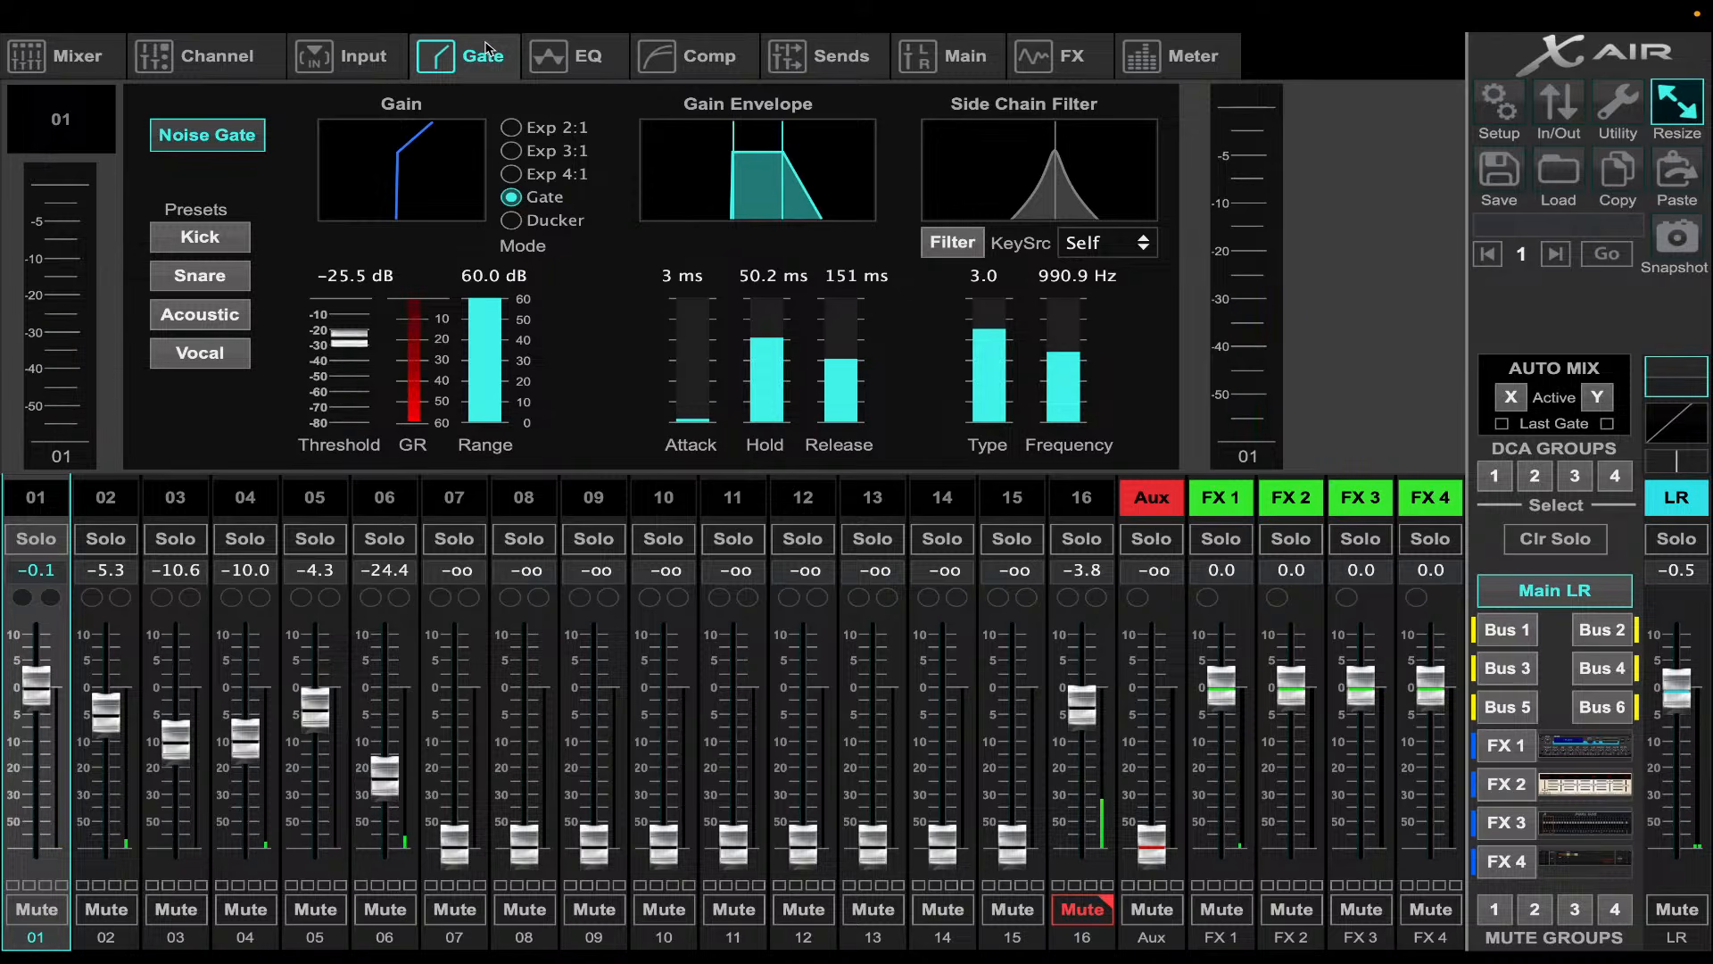
click(85, 498)
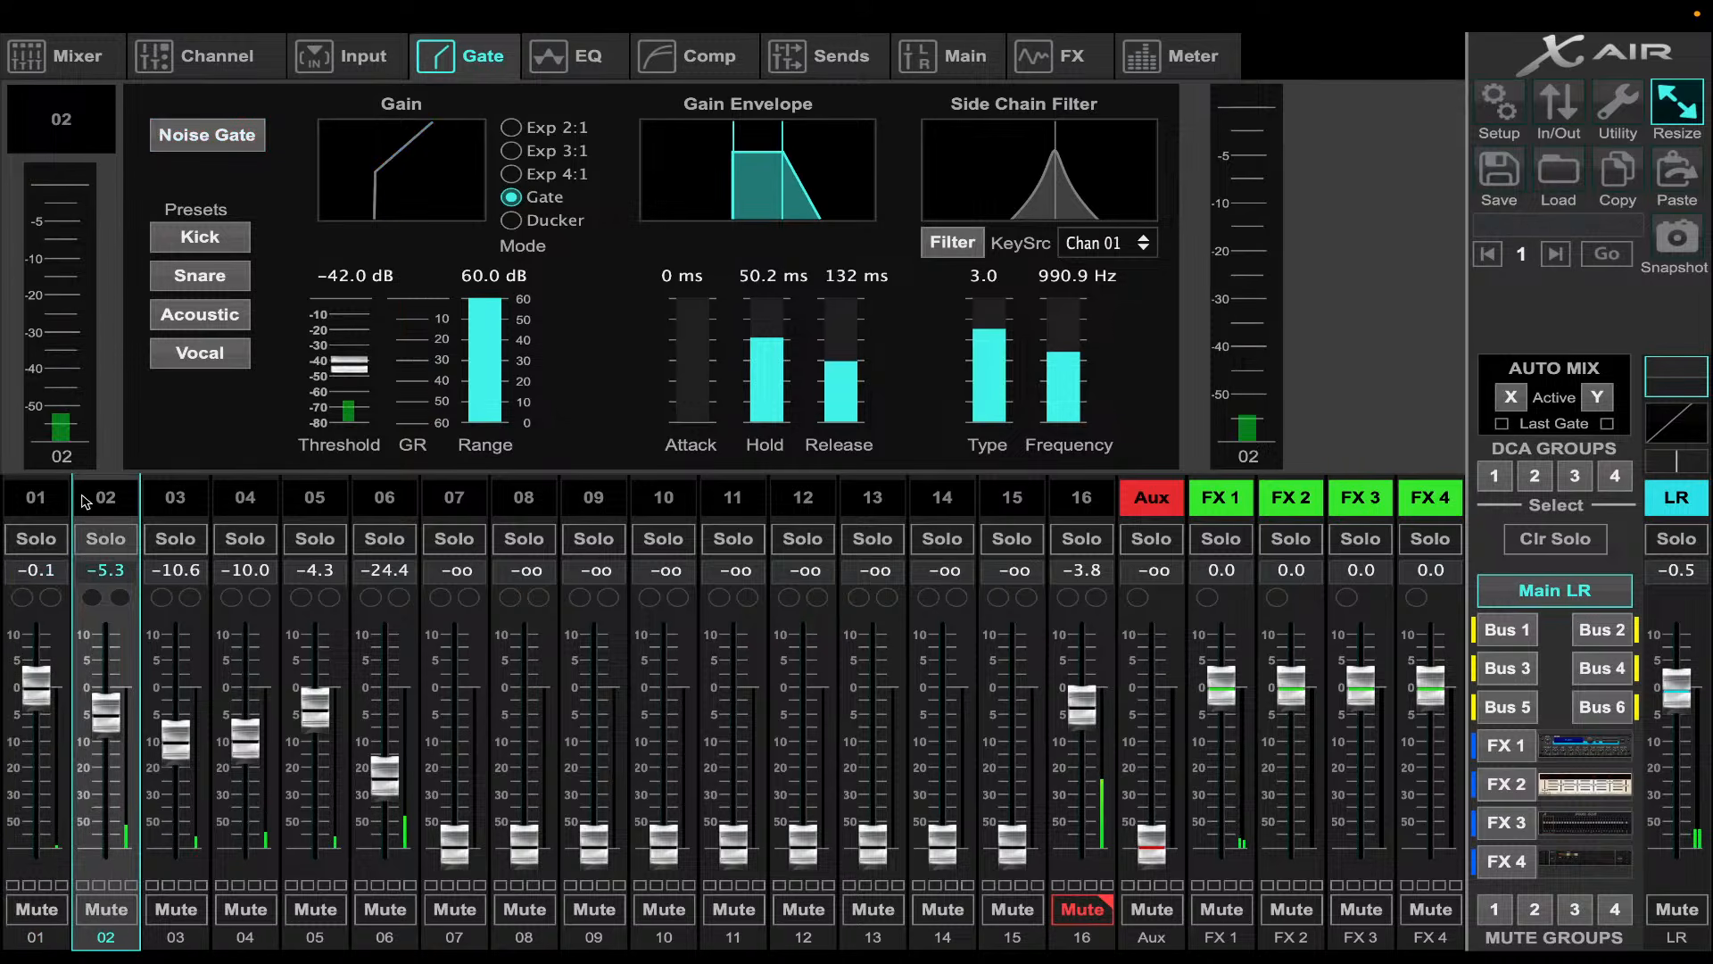
- Check the Cubase project and the OBS stream, and return to the X AIR mixer
mouse_move(1012, 933)
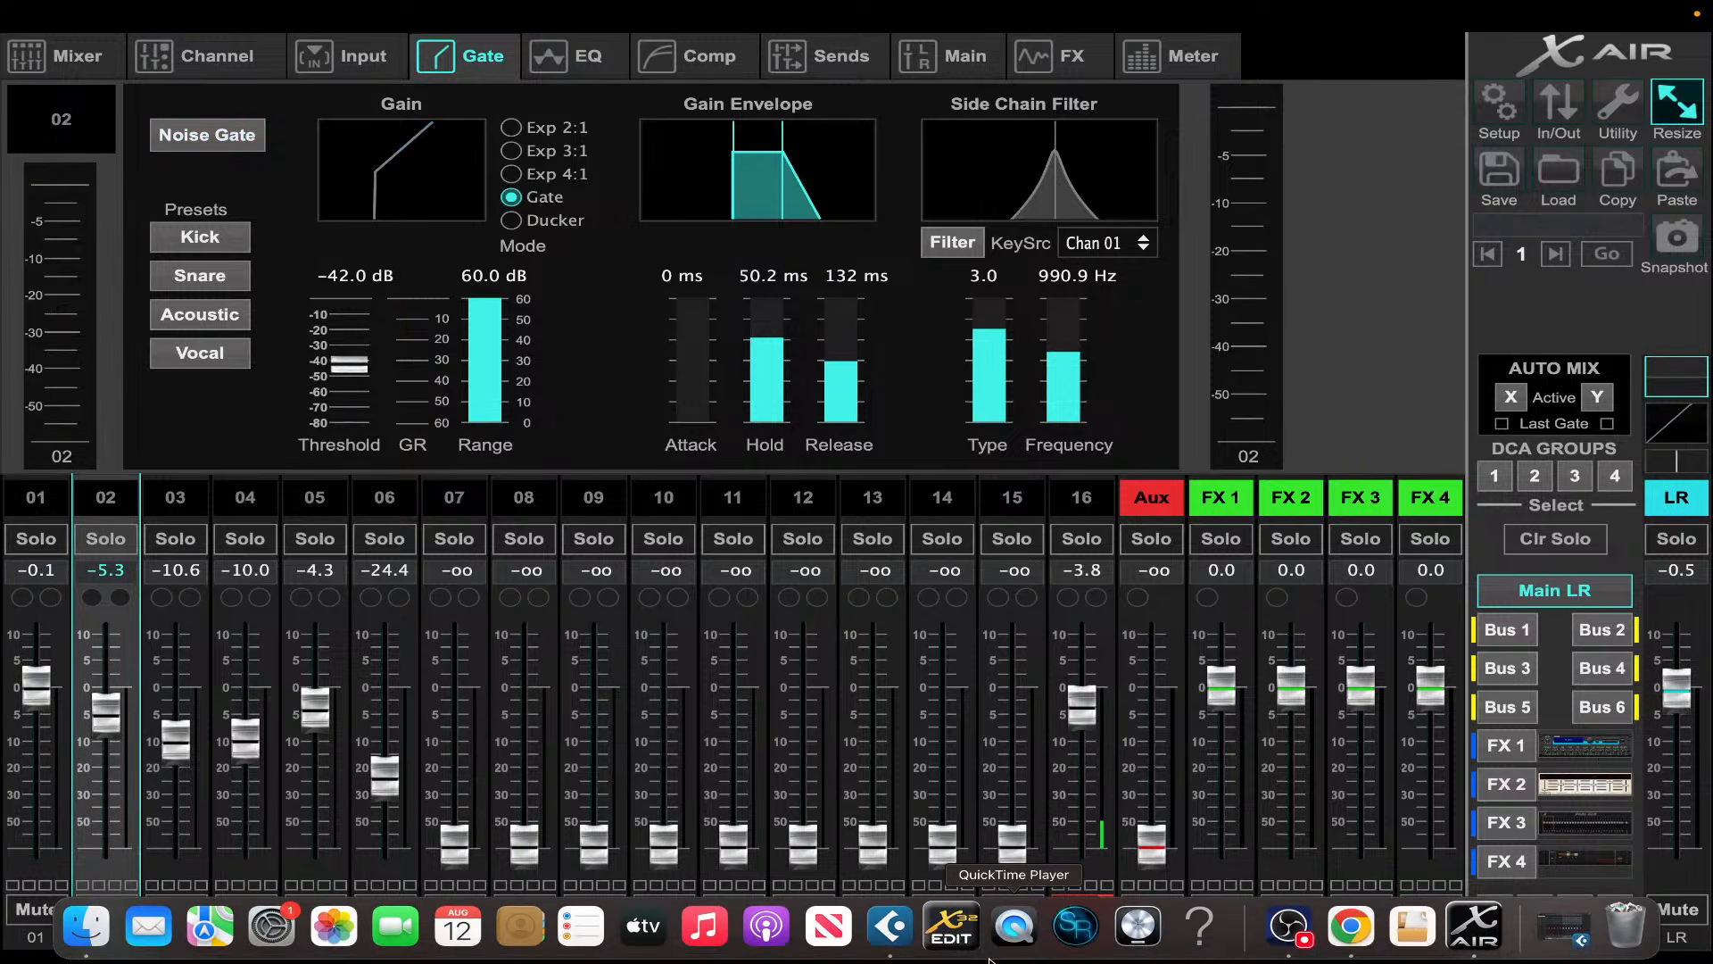
click(892, 932)
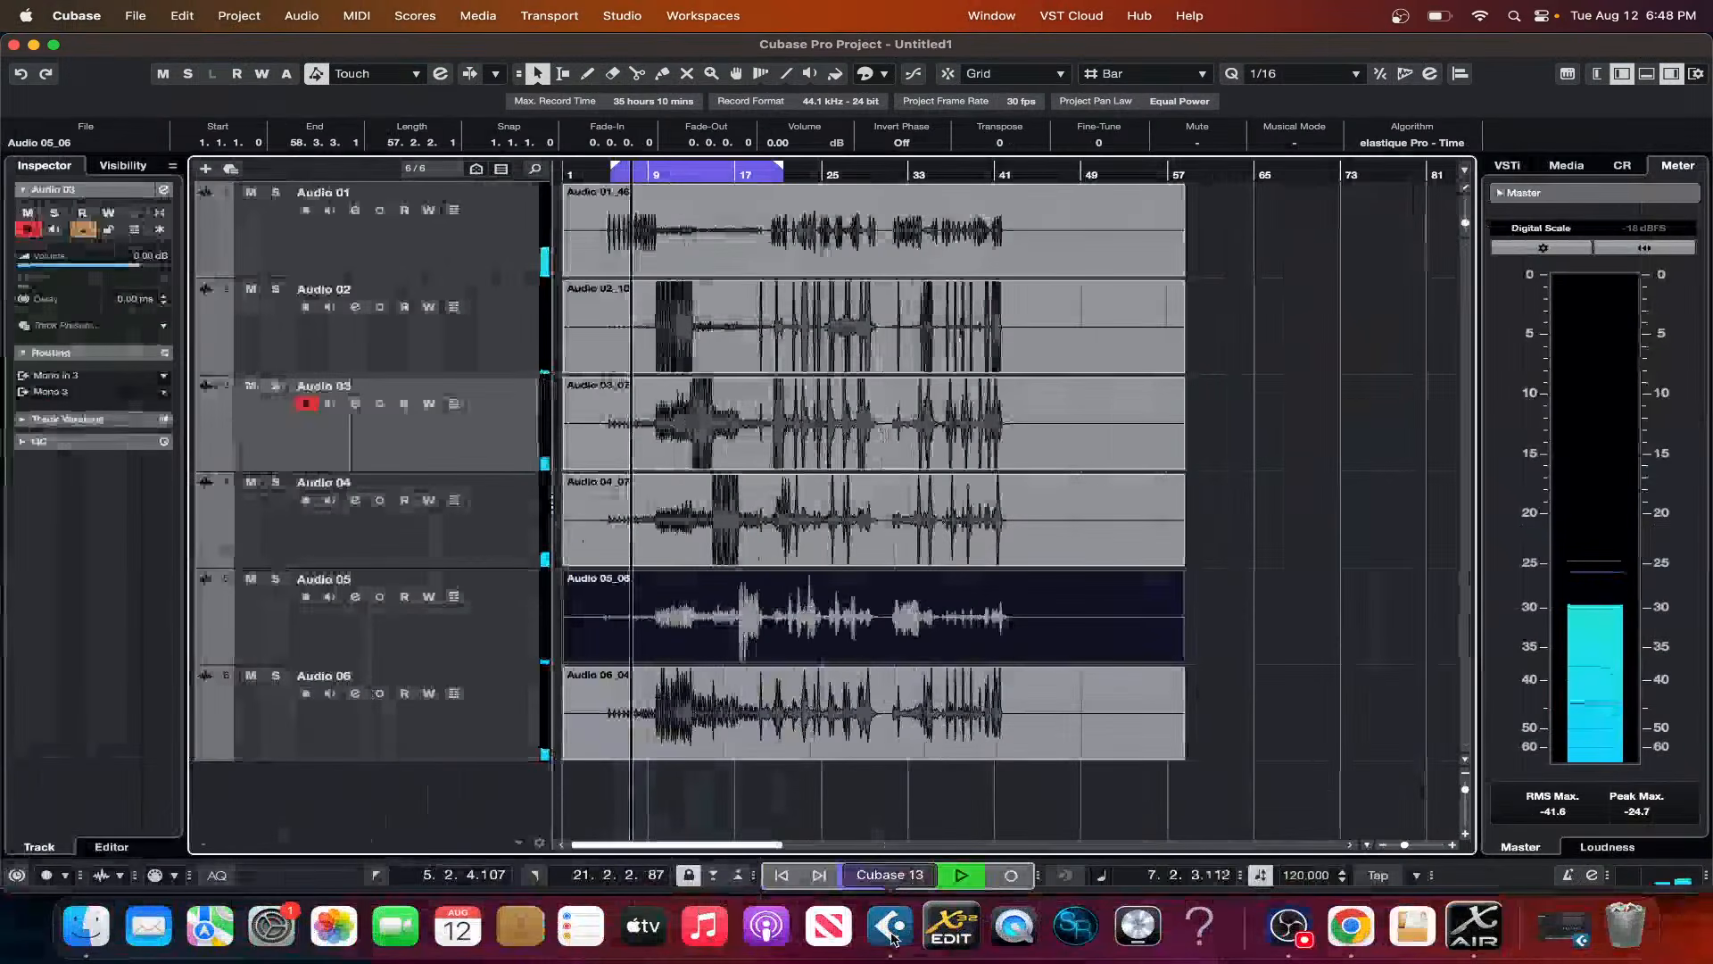
click(1294, 931)
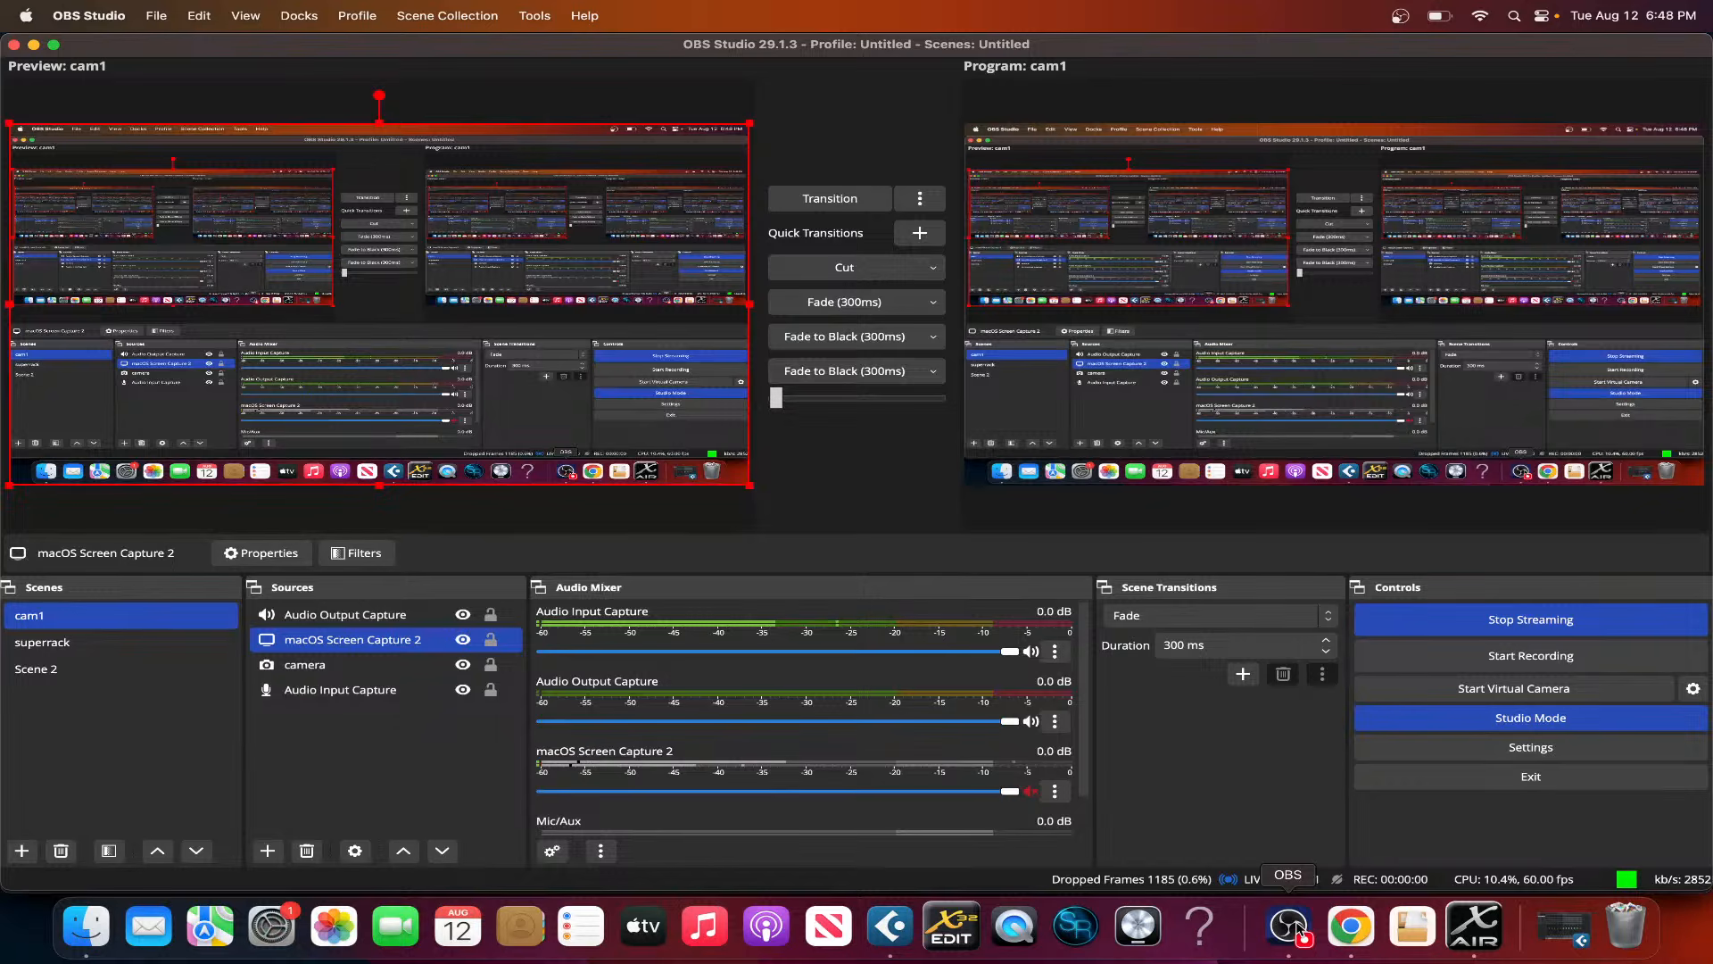
click(1477, 928)
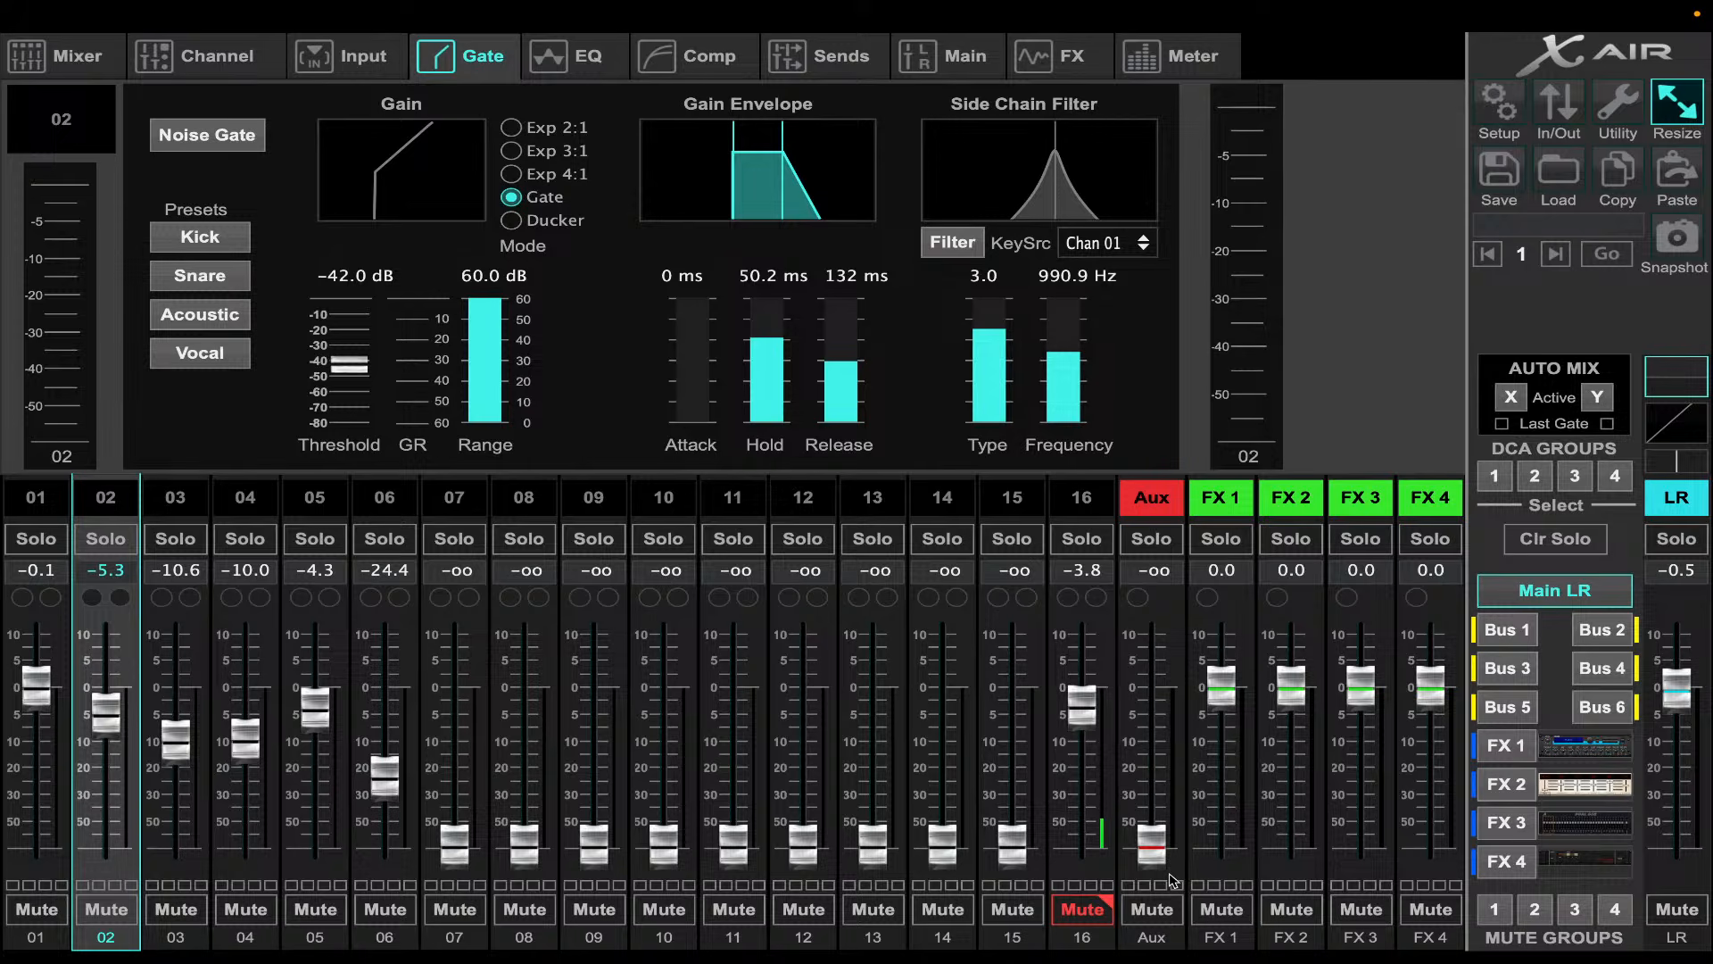
- Unmute channel 16 and raise the faders of channels 01 to 06 to +10.0, +5.4, 0.0, −0.2, +5.4 and −14.0 dB
click(1088, 912)
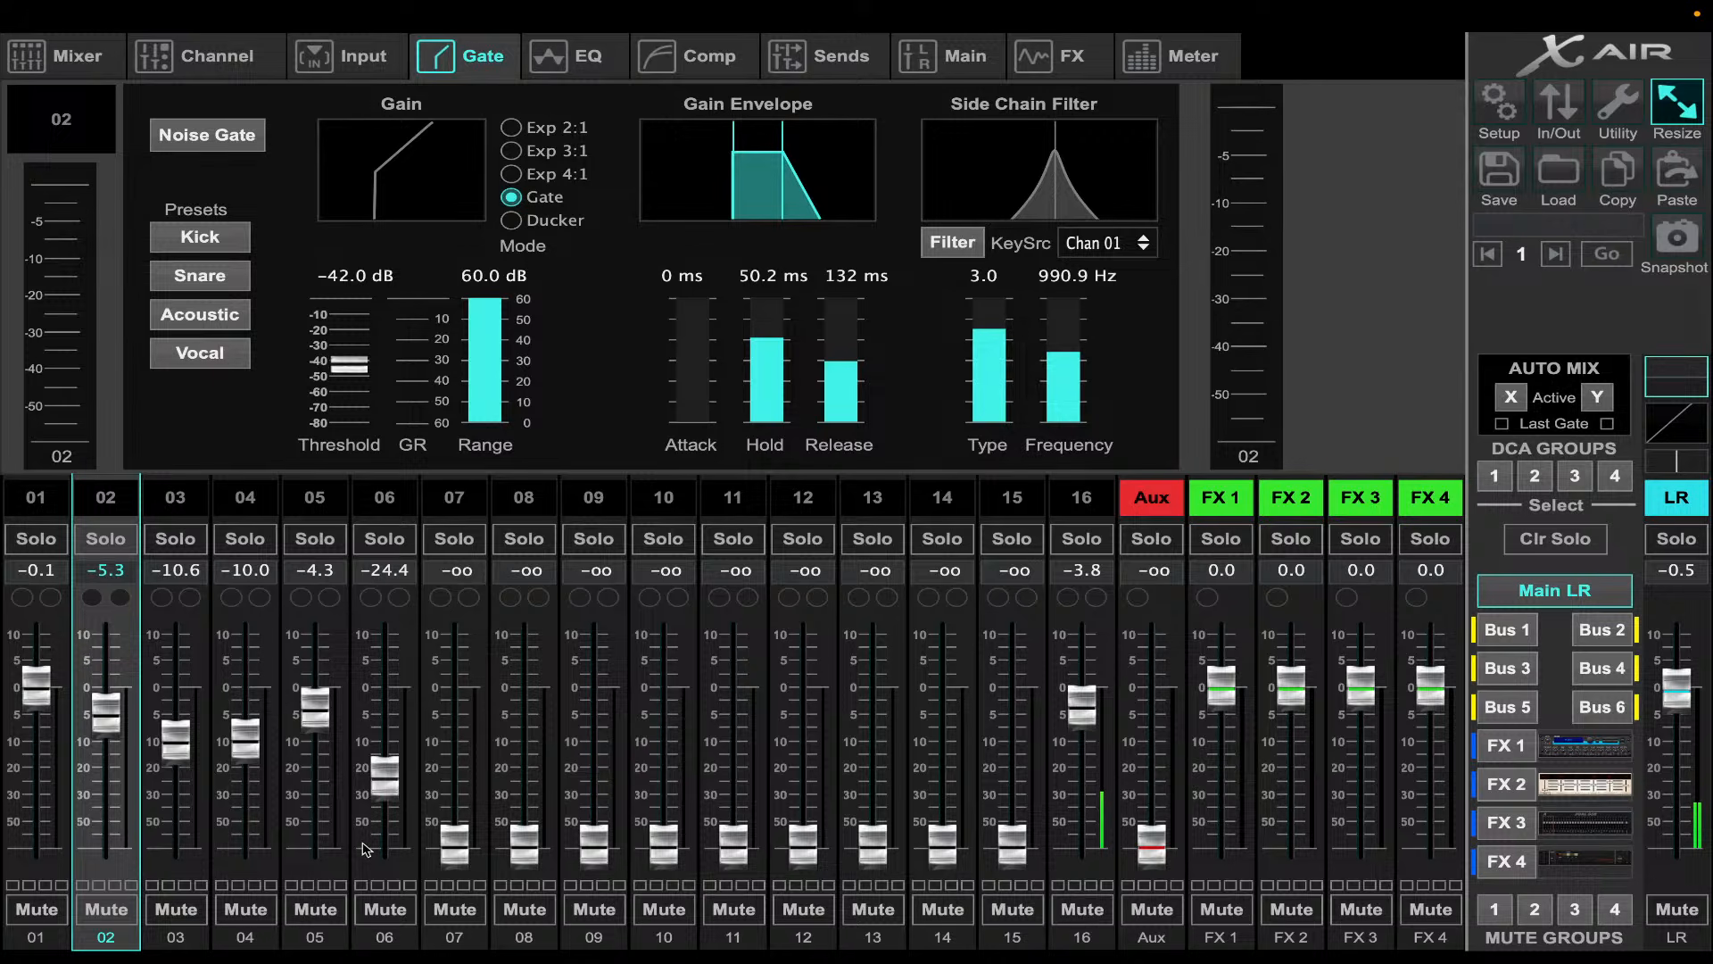
drag(25, 719, 38, 605)
drag(106, 711, 112, 658)
drag(176, 748, 310, 663)
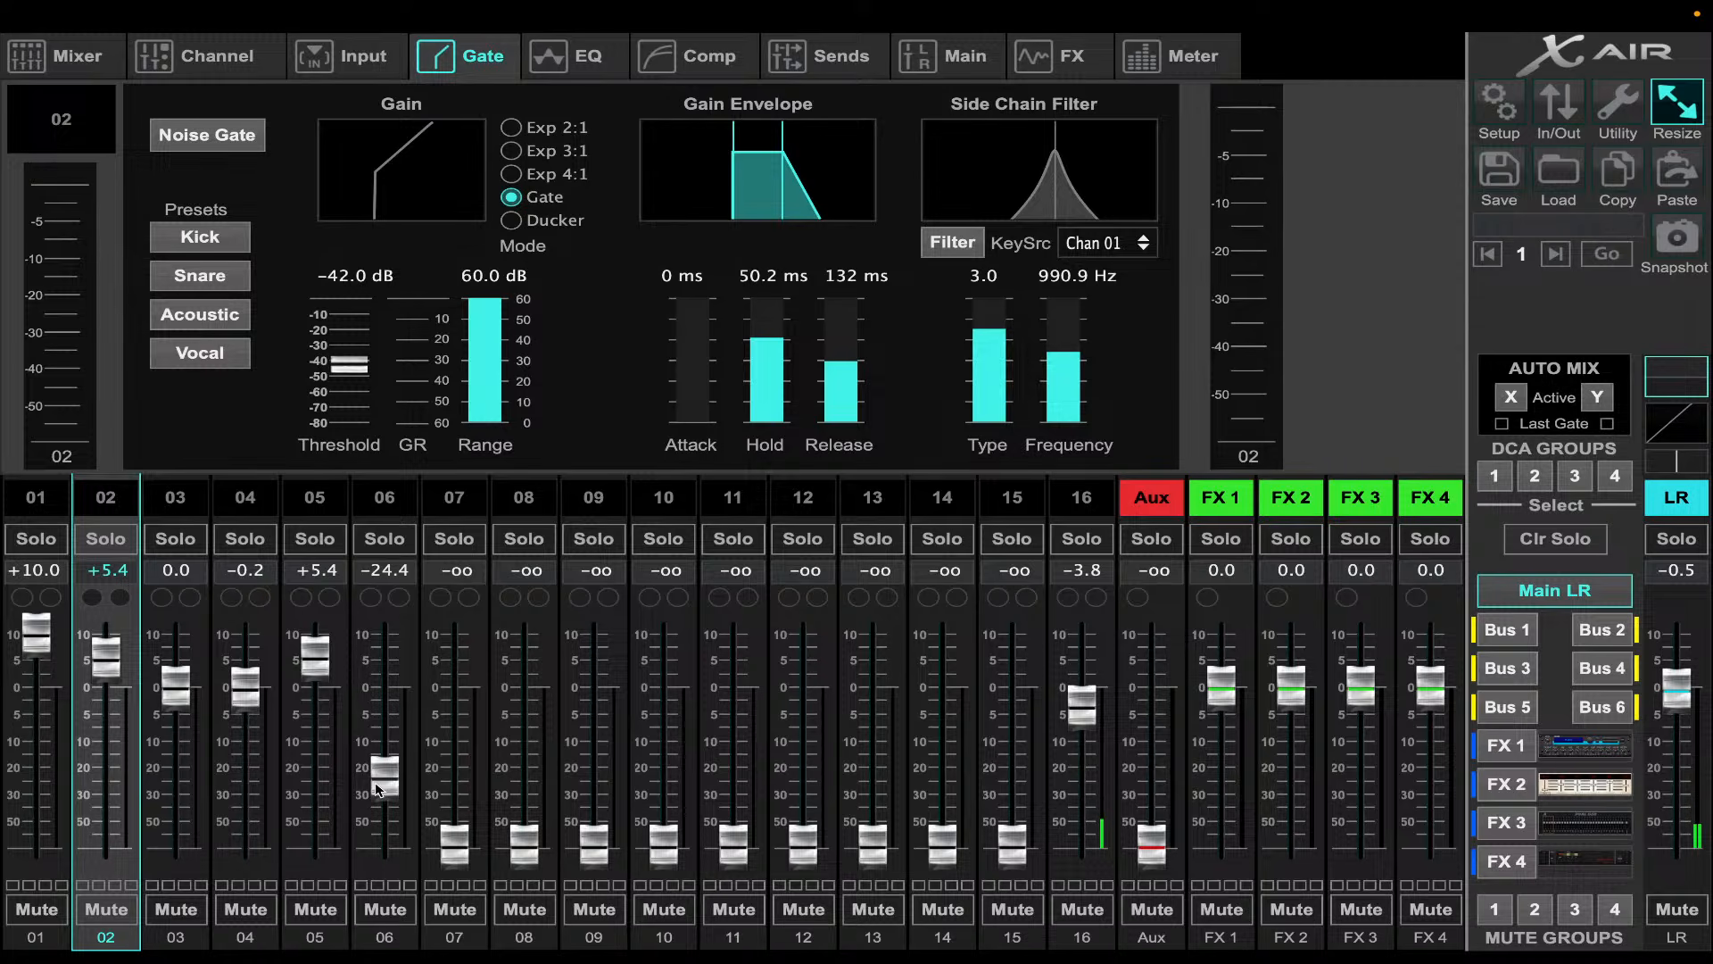
mouse_move(378, 788)
mouse_down()
mouse_move(390, 729)
mouse_move(390, 789)
mouse_move(390, 731)
mouse_move(390, 782)
mouse_move(390, 761)
mouse_up()
- Toggle channel 16's mute to compare the live sound, leaving the channel muted
click(1090, 907)
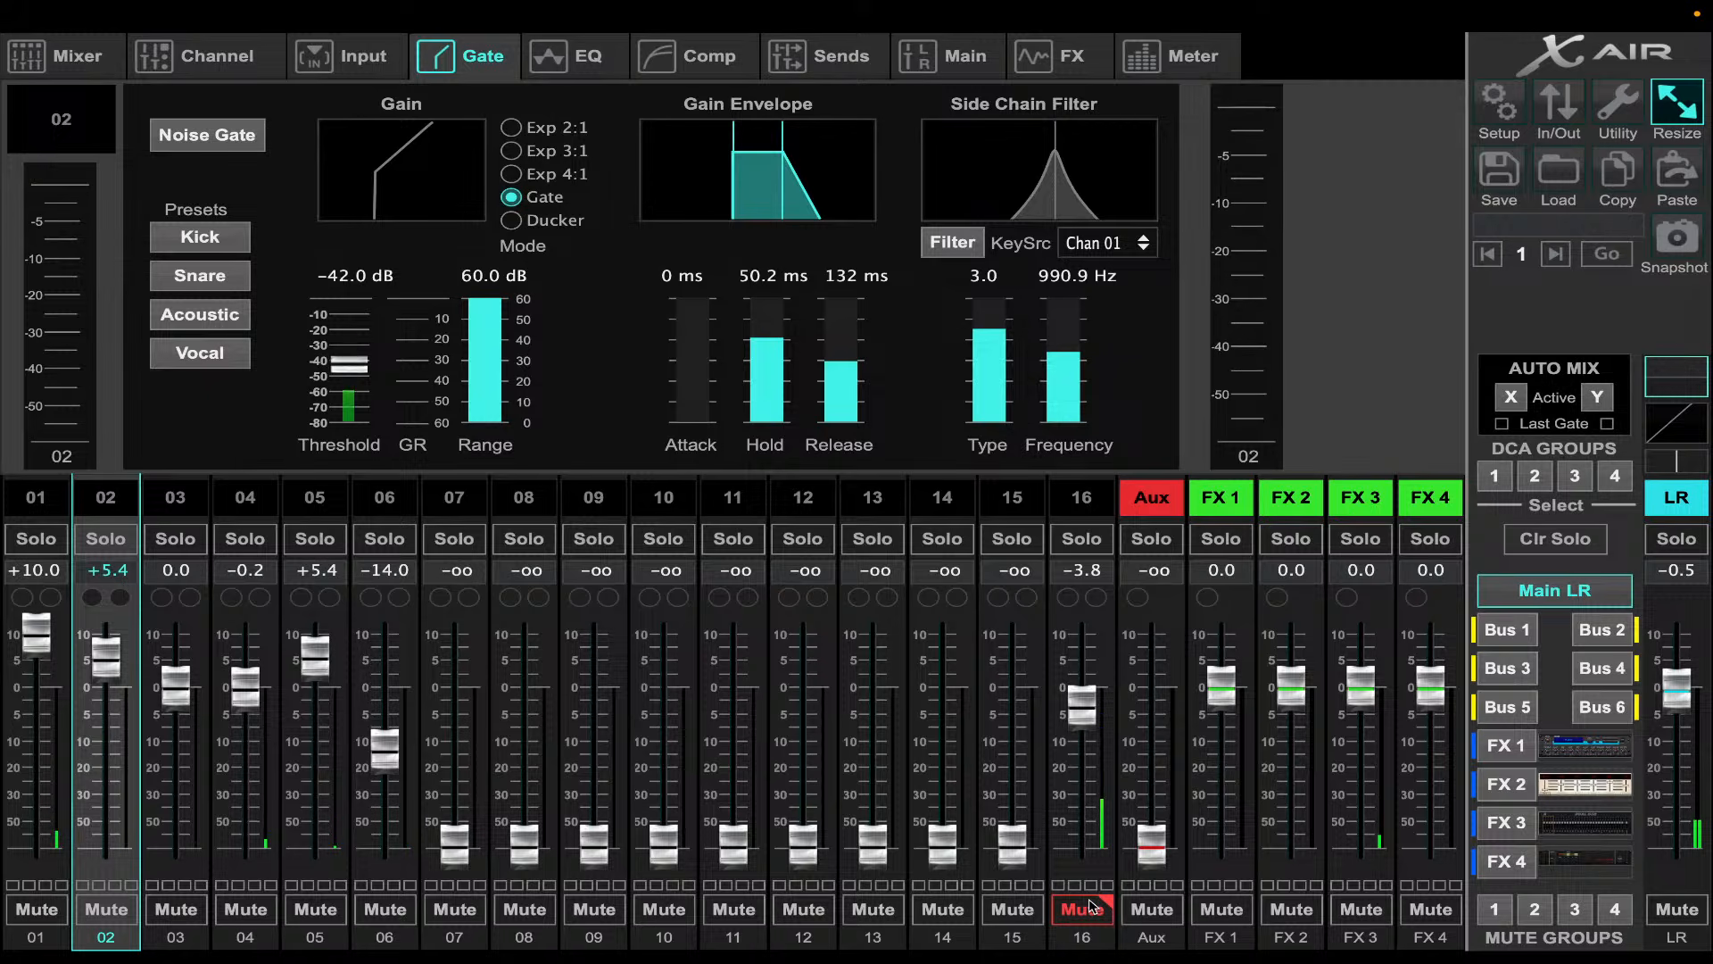
click(1091, 907)
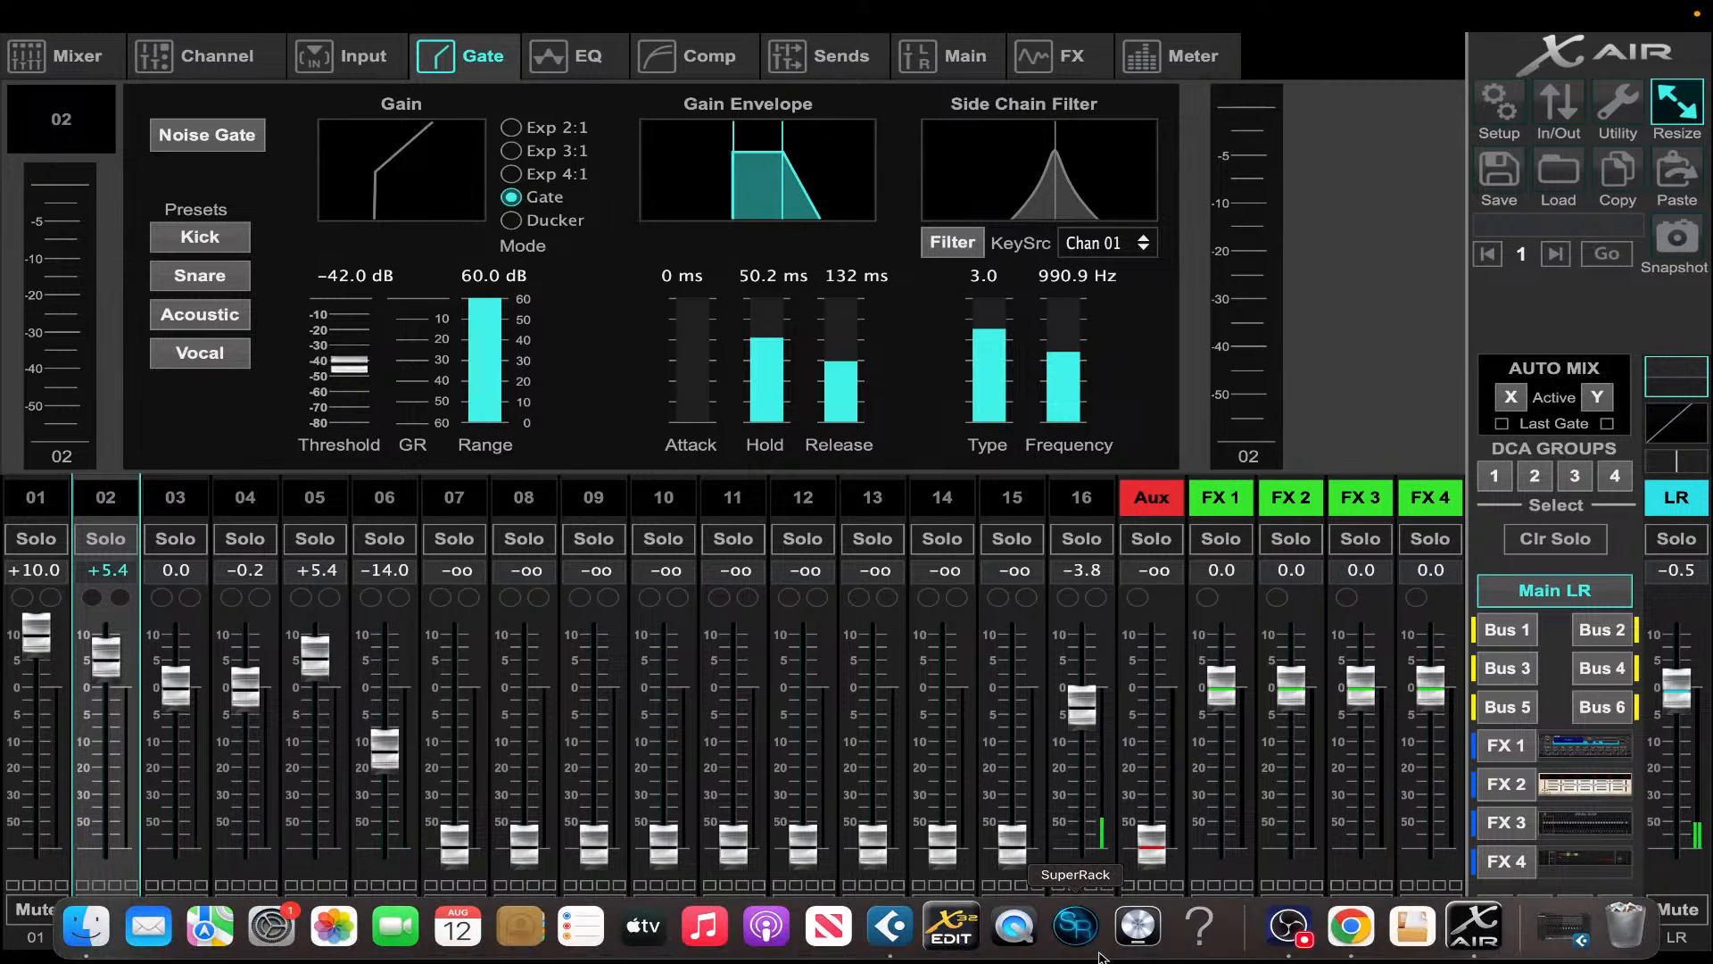
click(1082, 910)
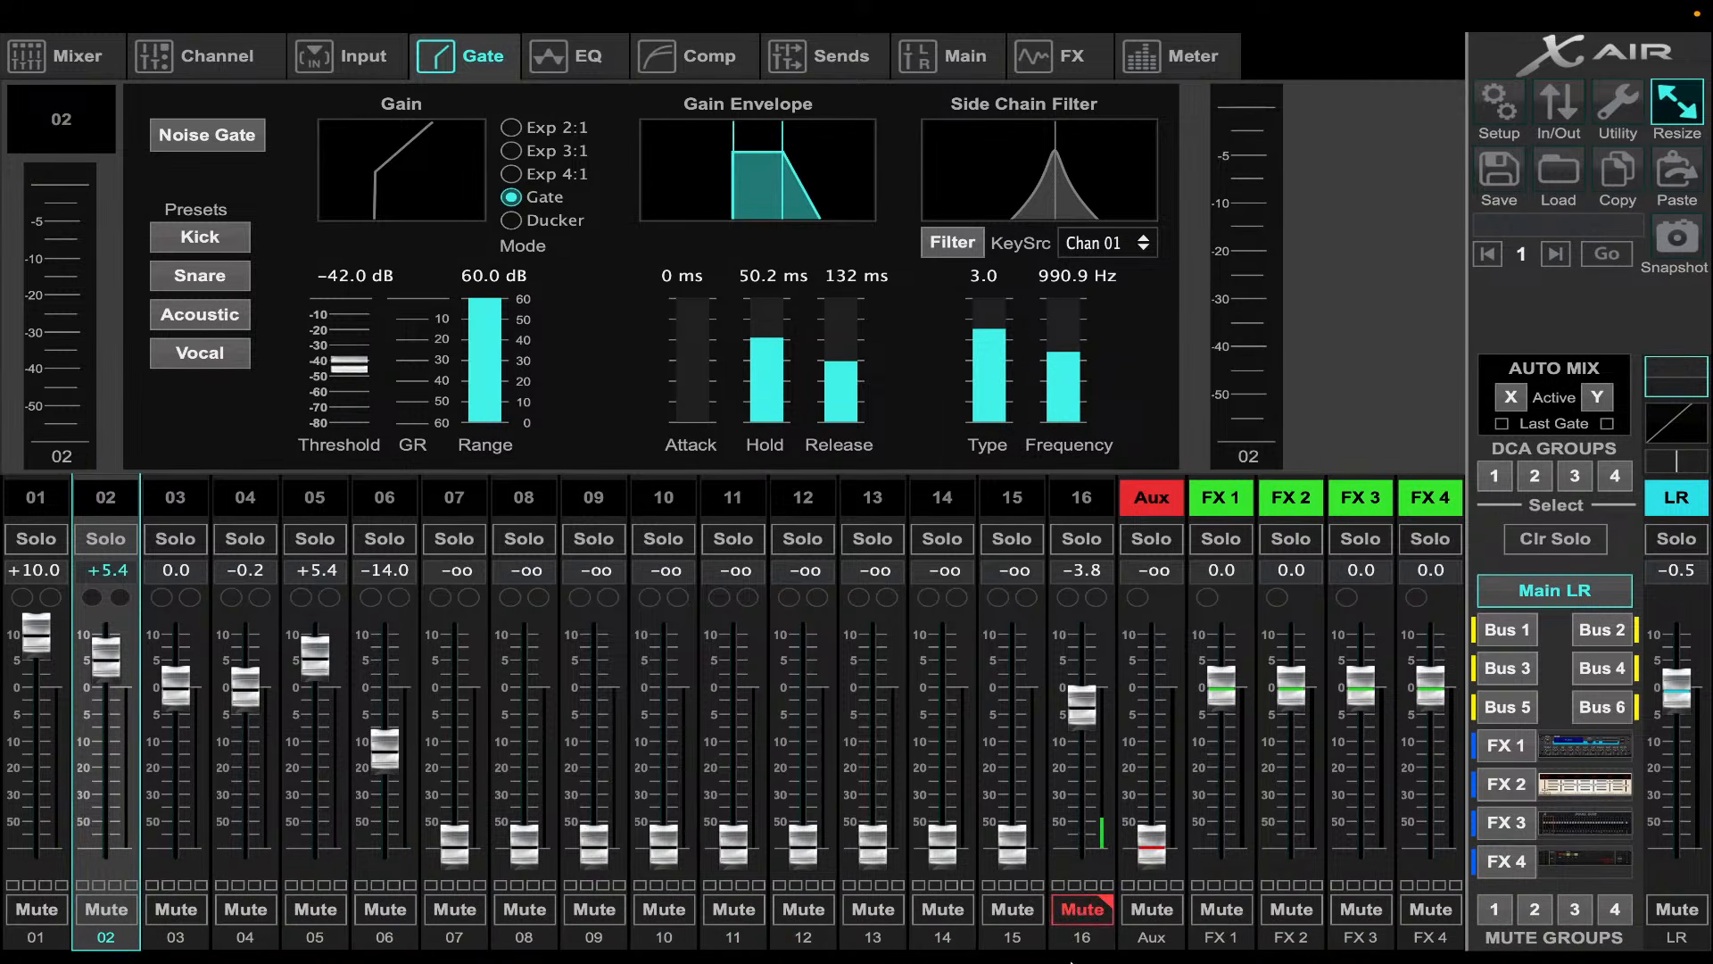
- Check the stream in OBS Studio and its analytics and live chat in YouTube Studio
mouse_move(1075, 954)
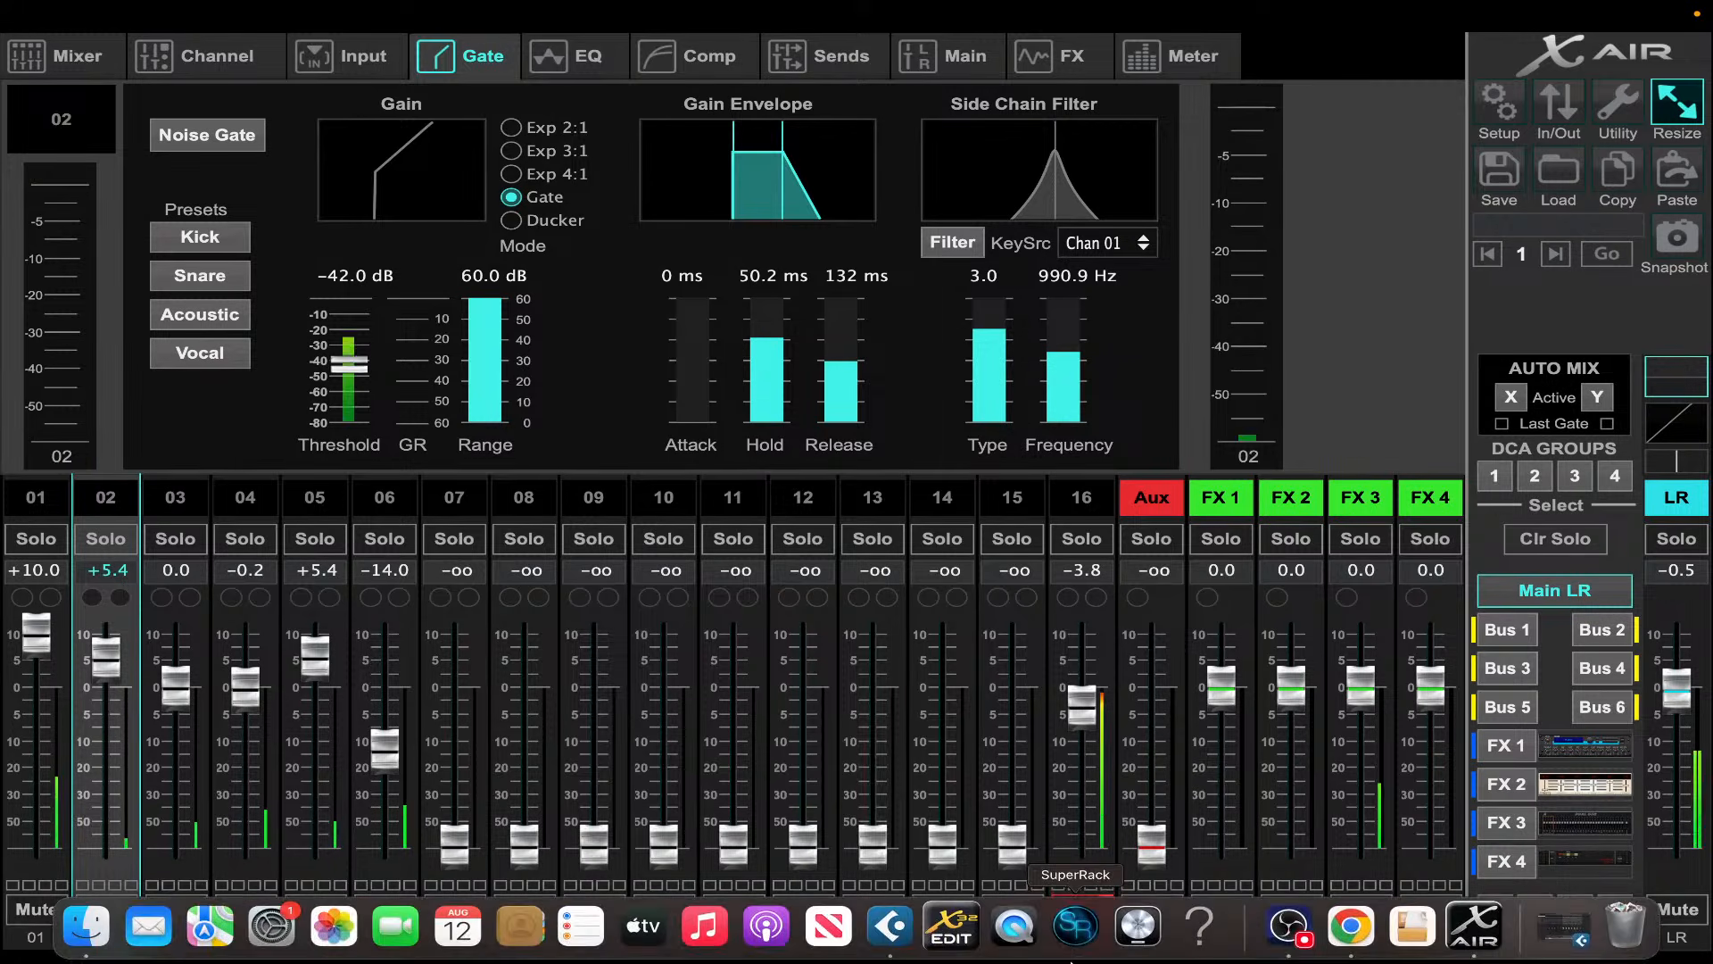
click(1288, 928)
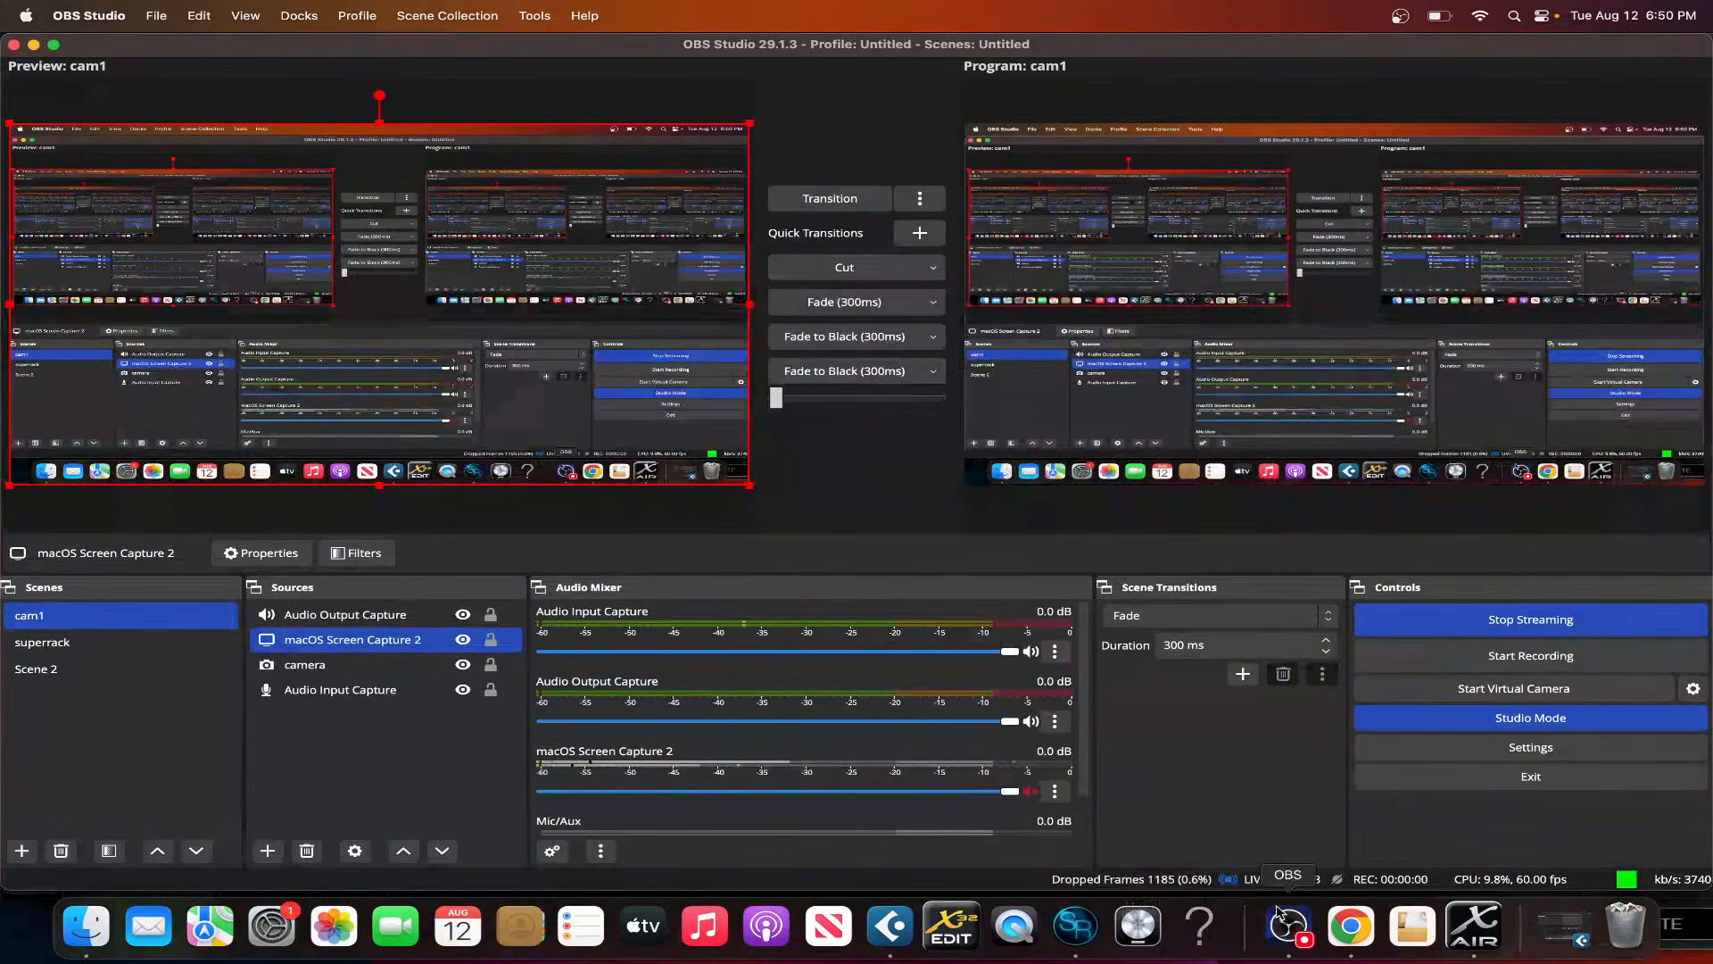
click(1340, 931)
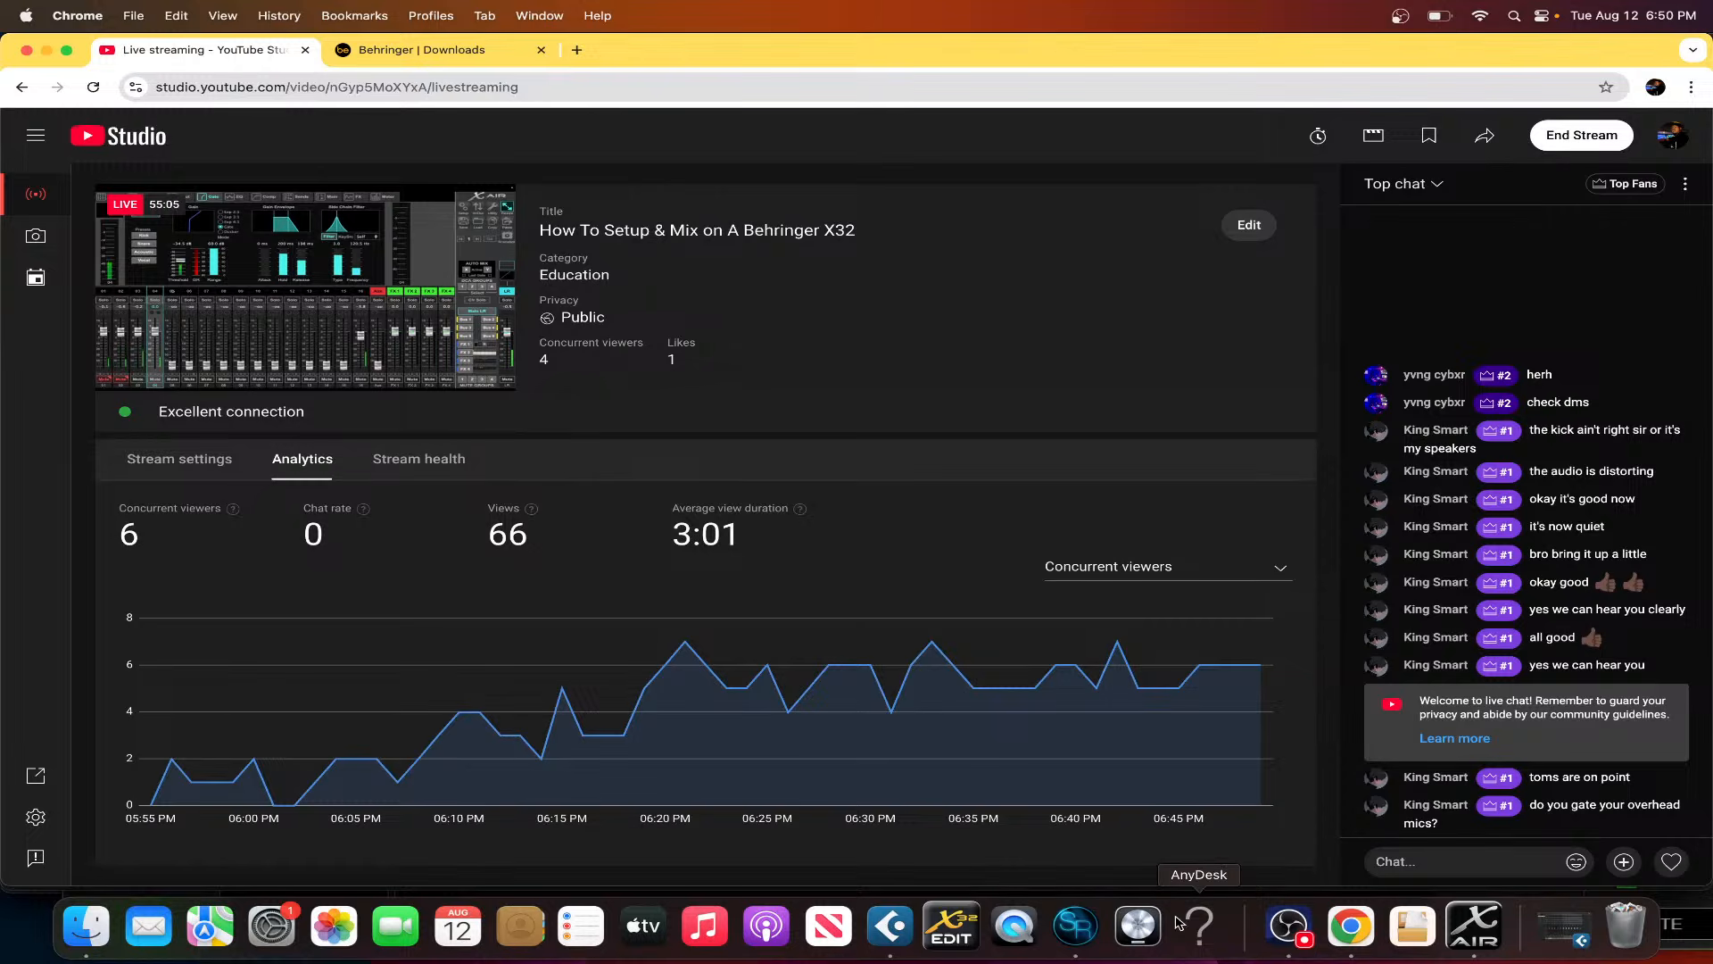
- Return to the X AIR mixer and briefly unmute channel 16 before muting it again
click(1459, 921)
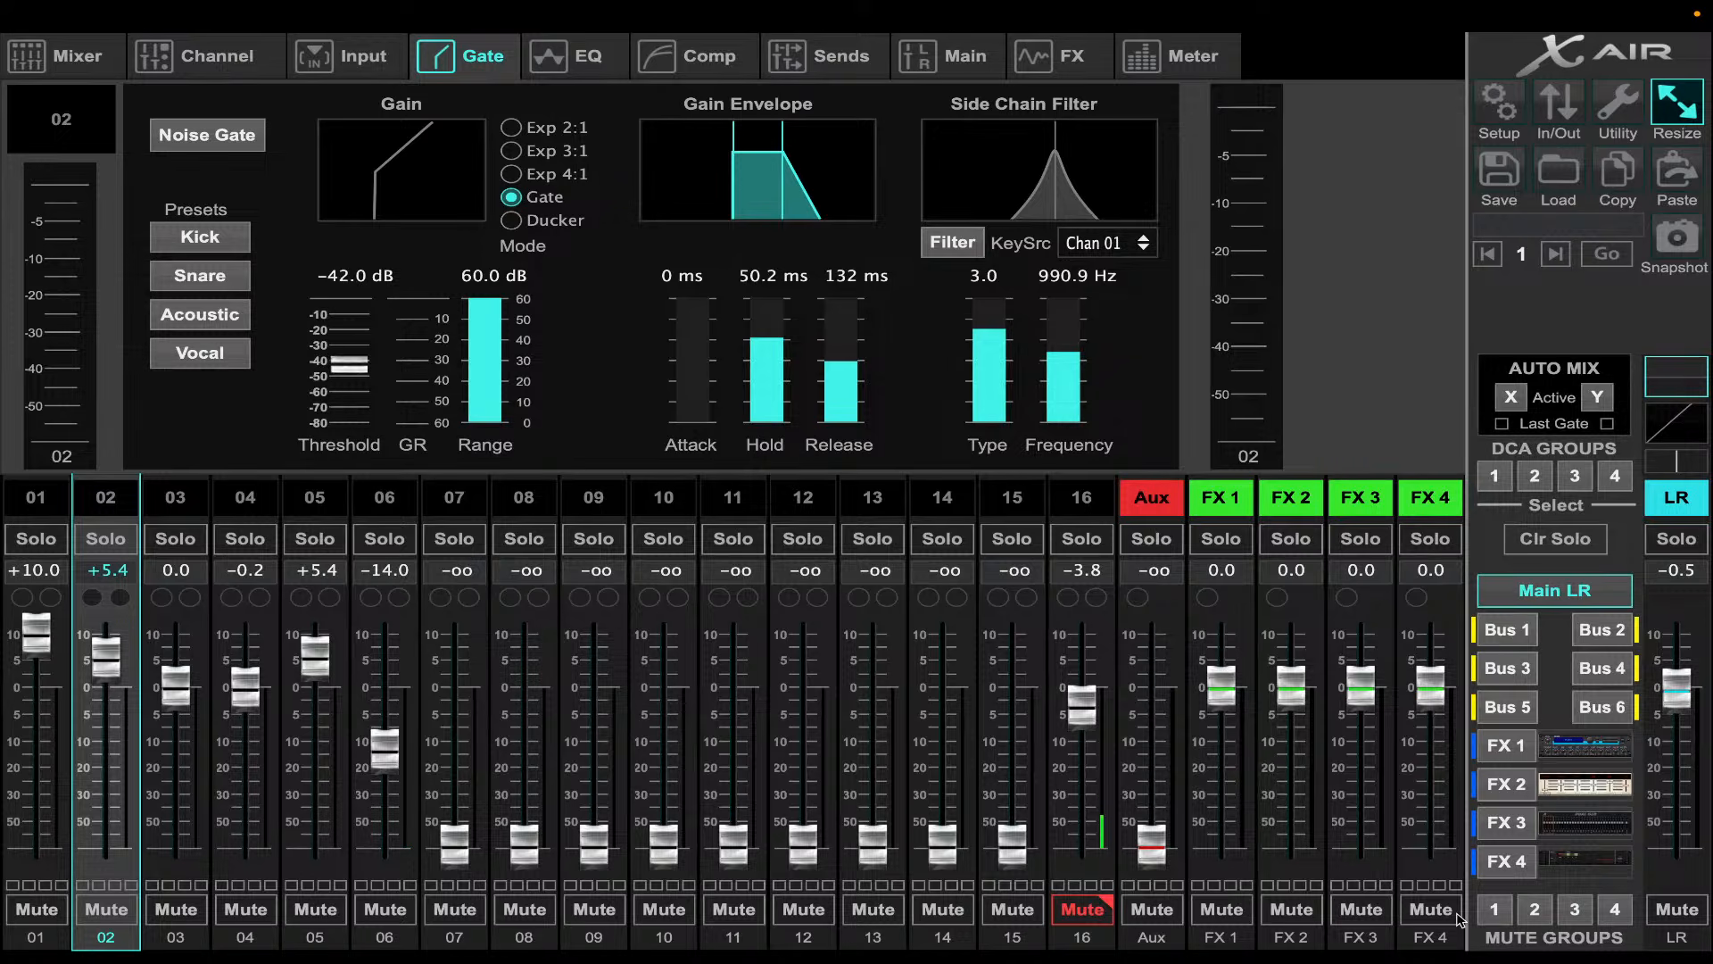
click(1083, 910)
click(1084, 910)
- Switch to OBS Studio, hide the macOS Screen Capture 2 source and transition the camera view to the live program
mouse_move(924, 959)
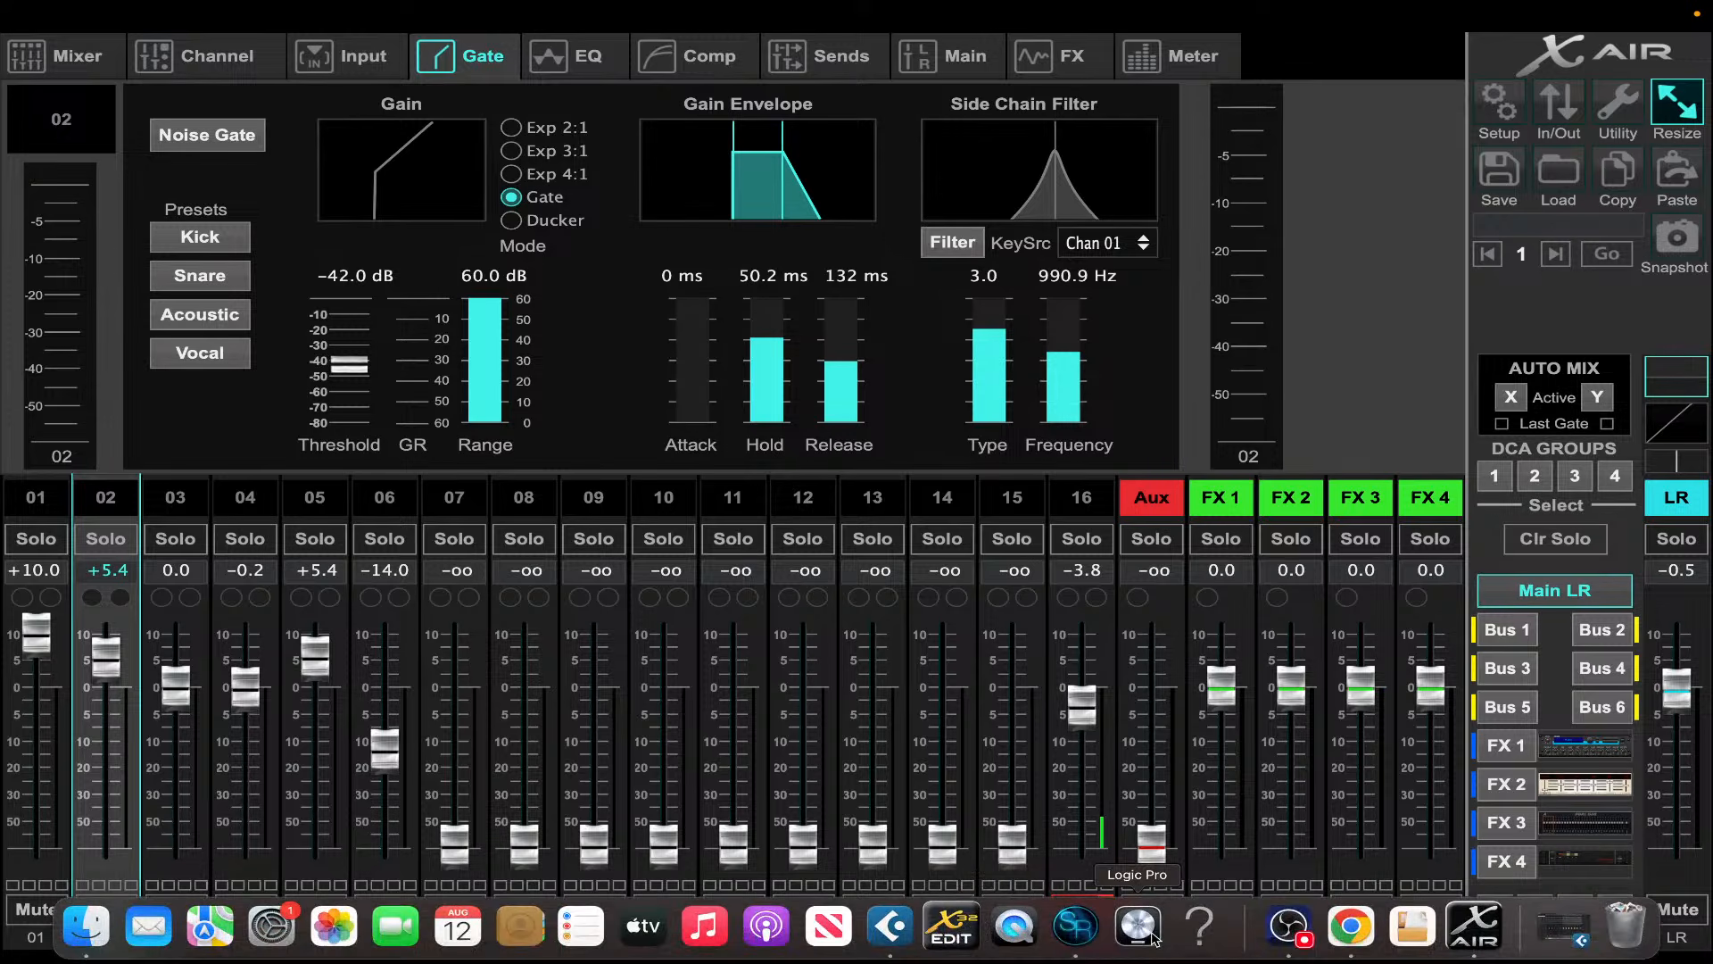
click(1288, 925)
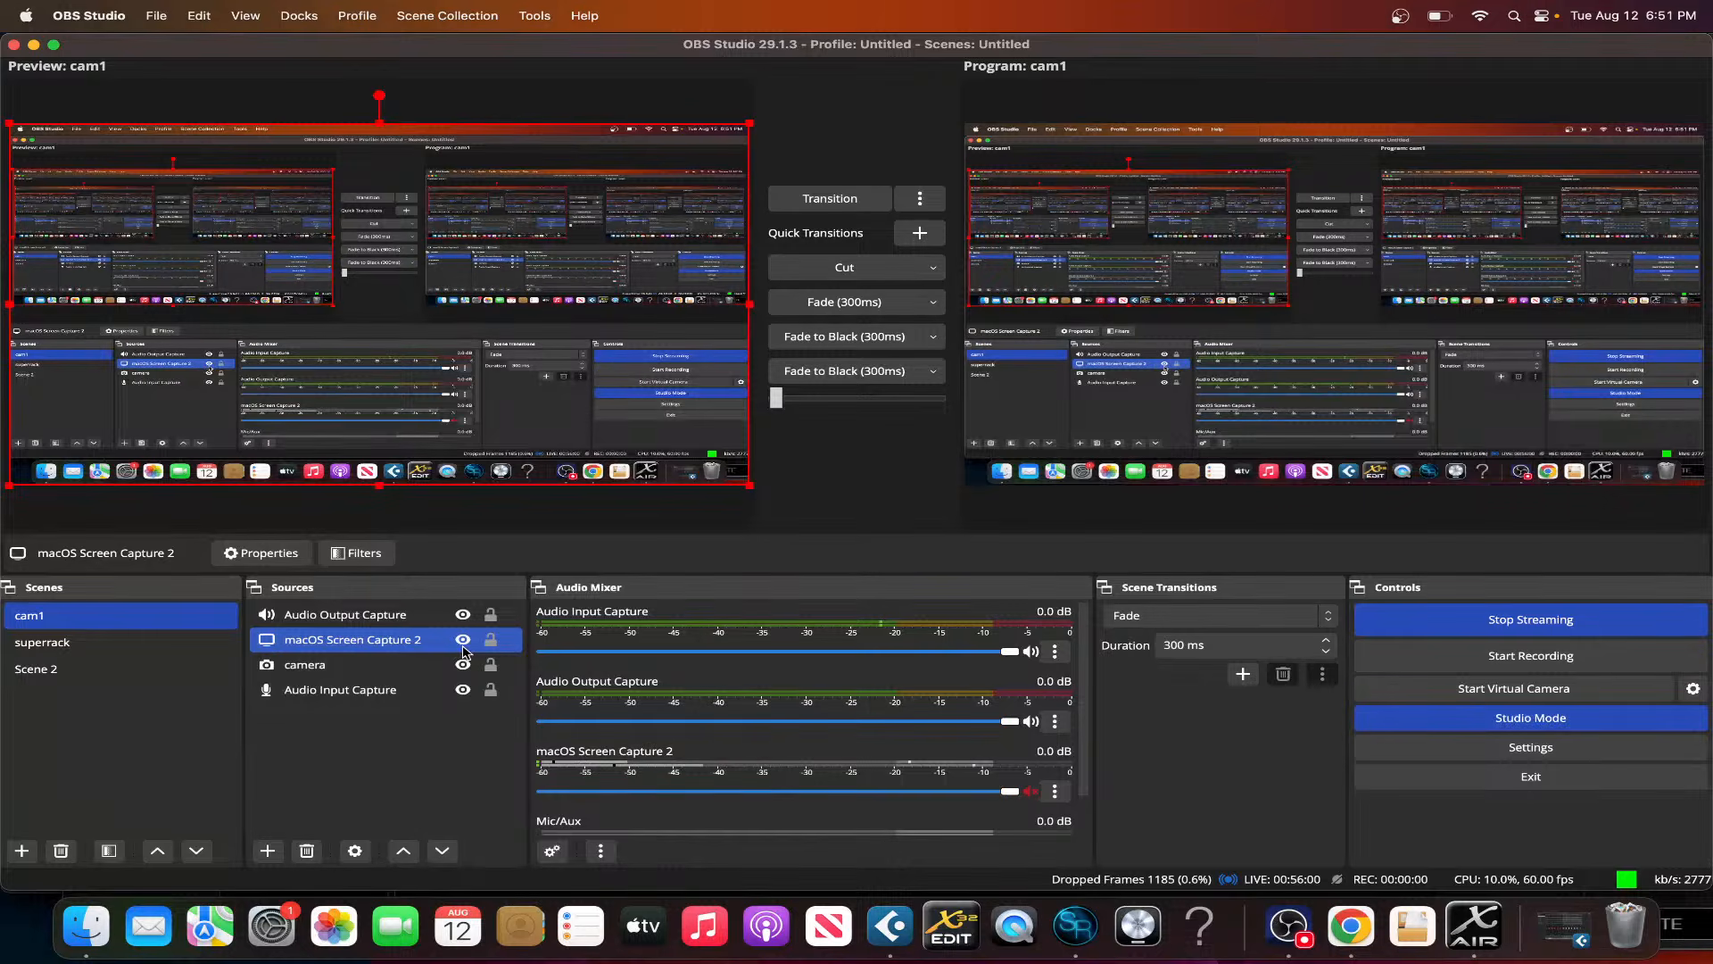
click(463, 640)
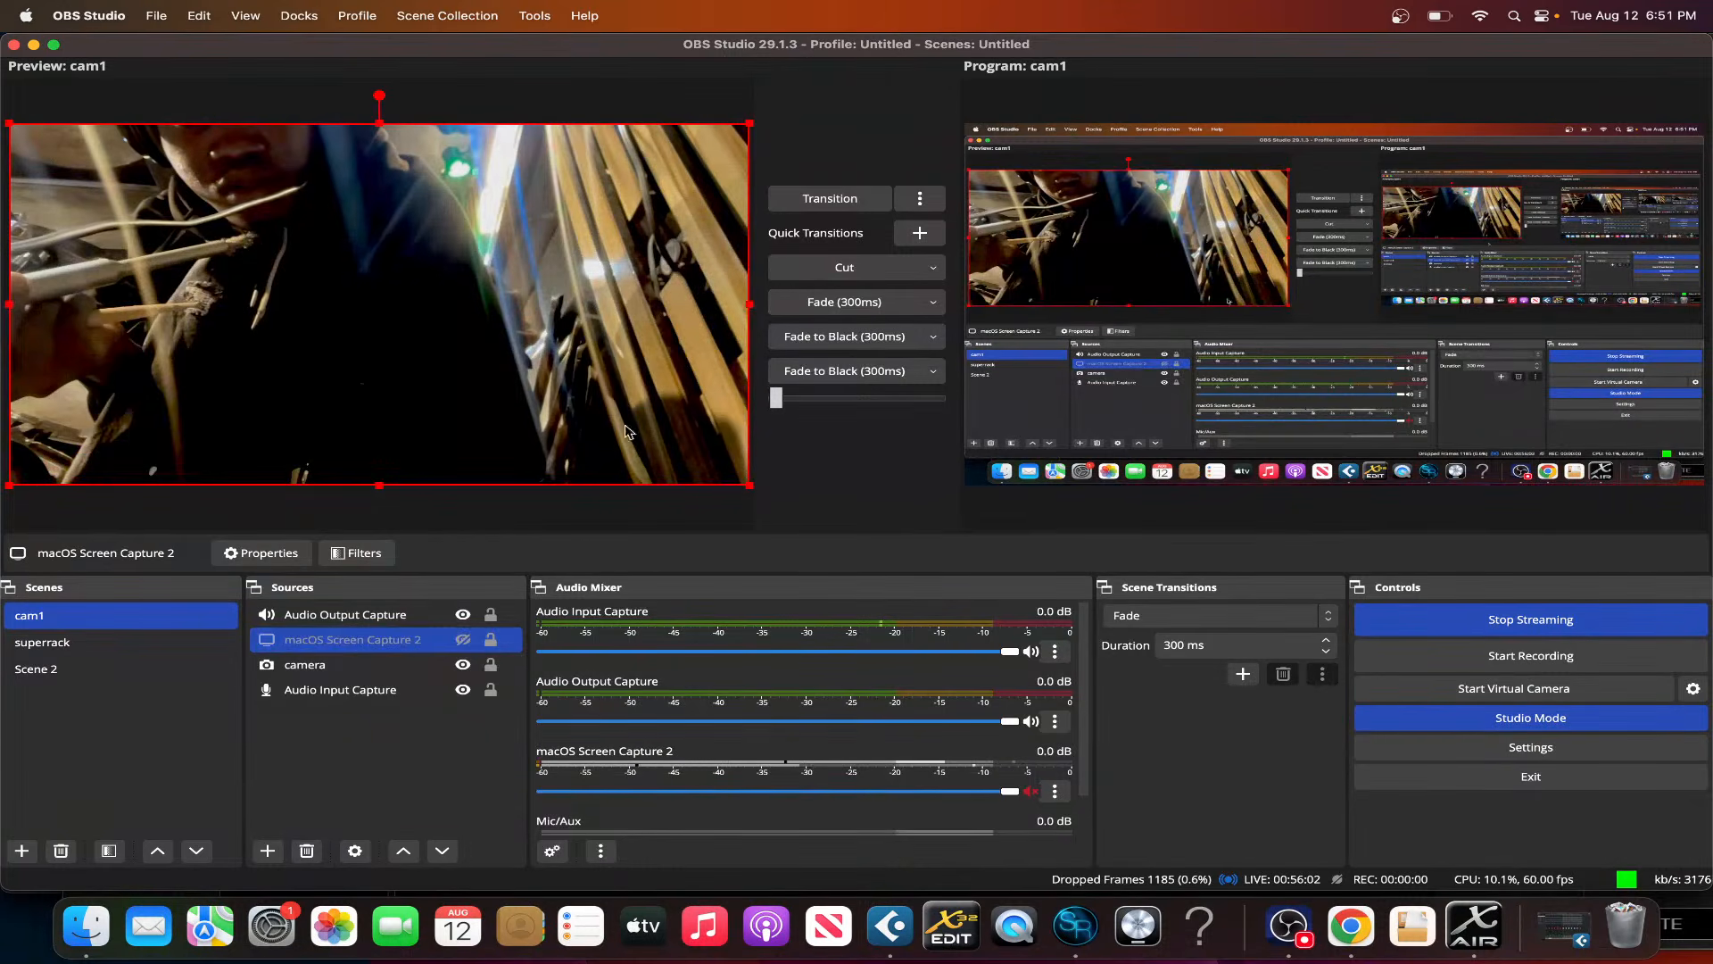
click(357, 665)
click(806, 198)
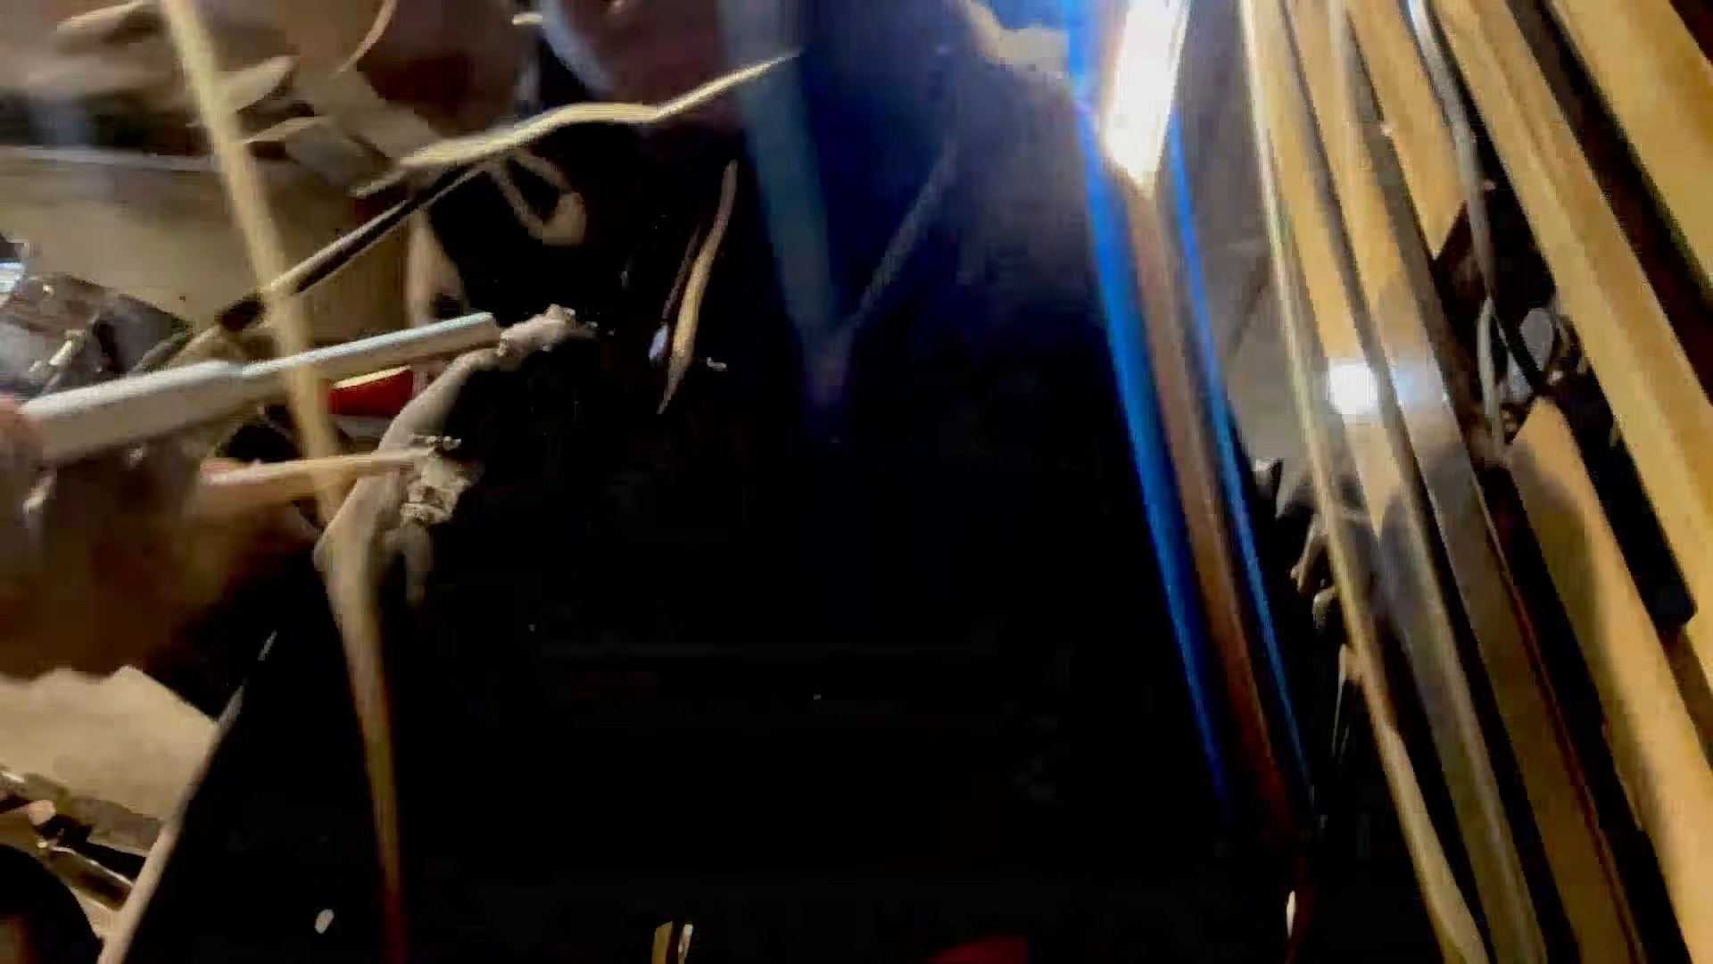
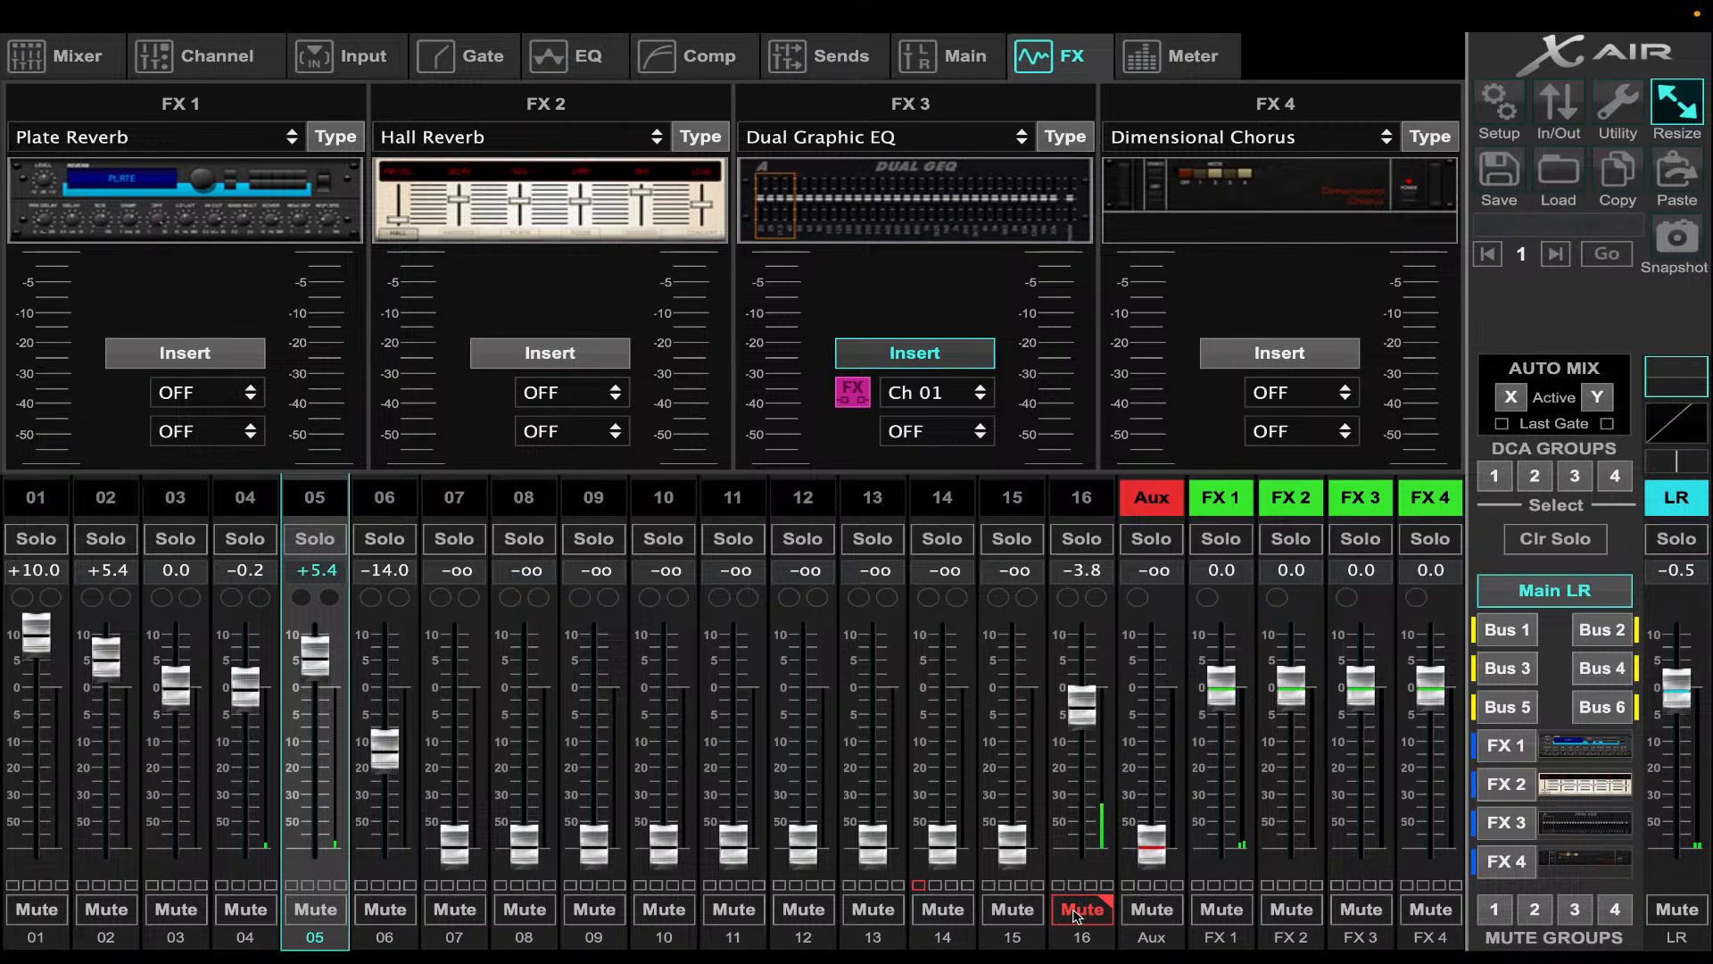
- Toggle channel 16's mute in the X AIR mixer, leaving the channel unmuted
click(1076, 912)
click(1105, 912)
click(1100, 912)
- Check the stream in OBS Studio and bring up the Cubase project with the recorded tracks
mouse_move(1196, 954)
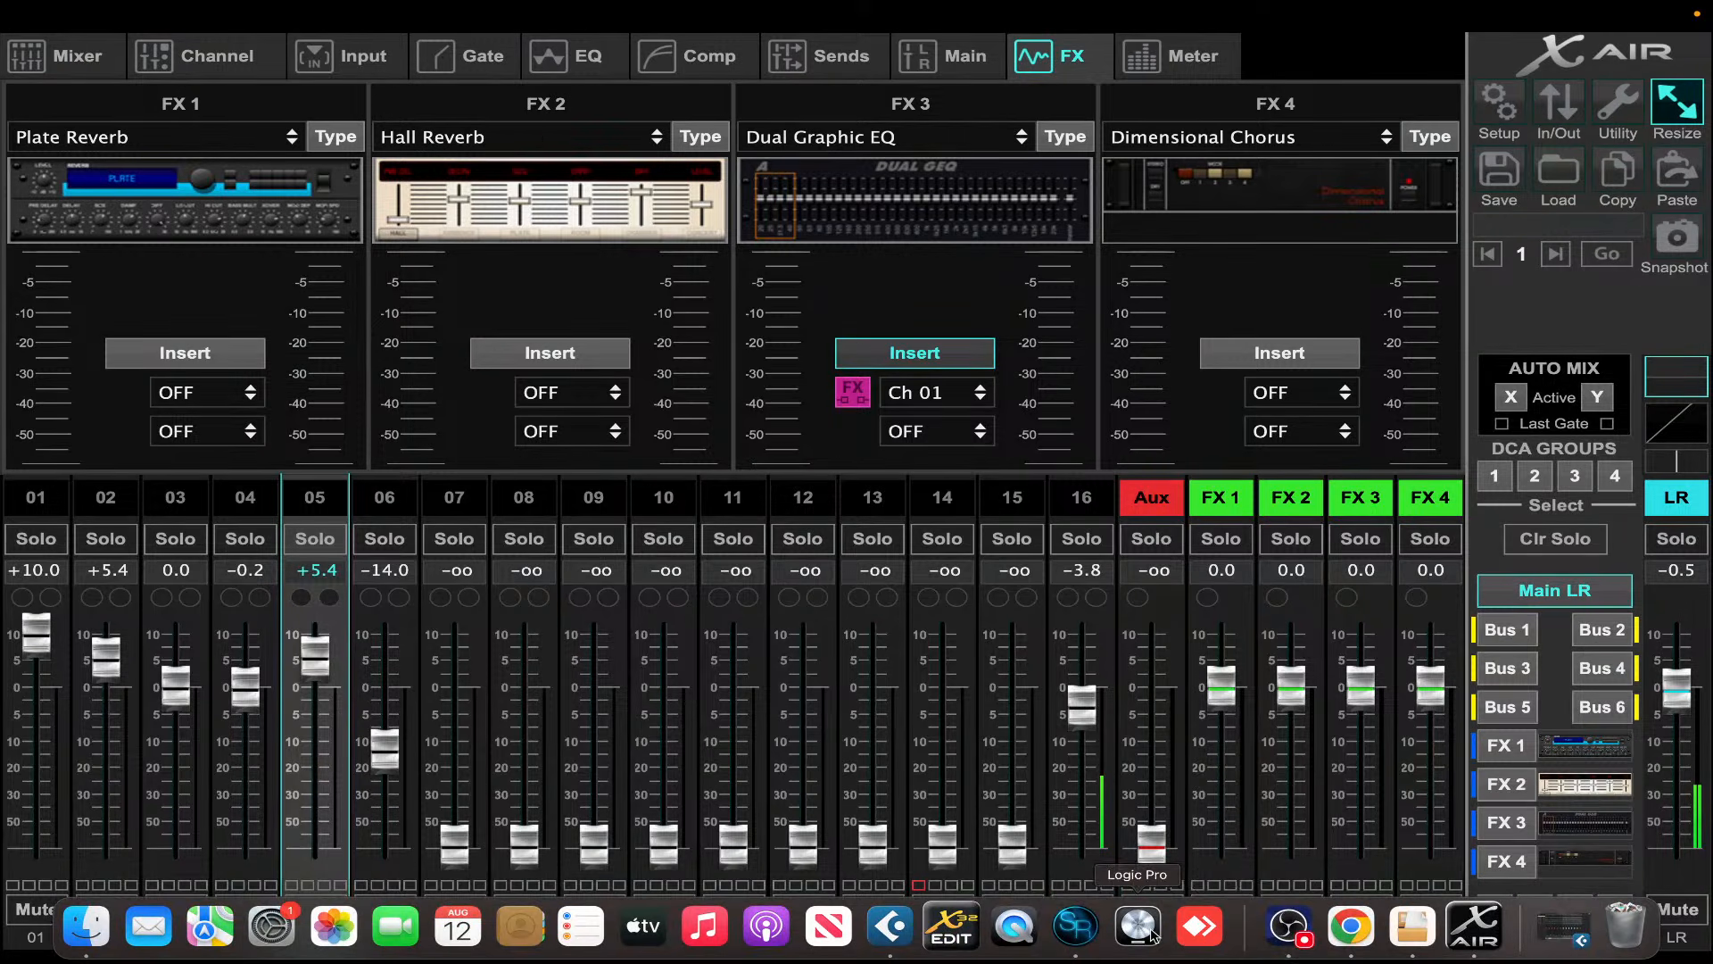
click(899, 932)
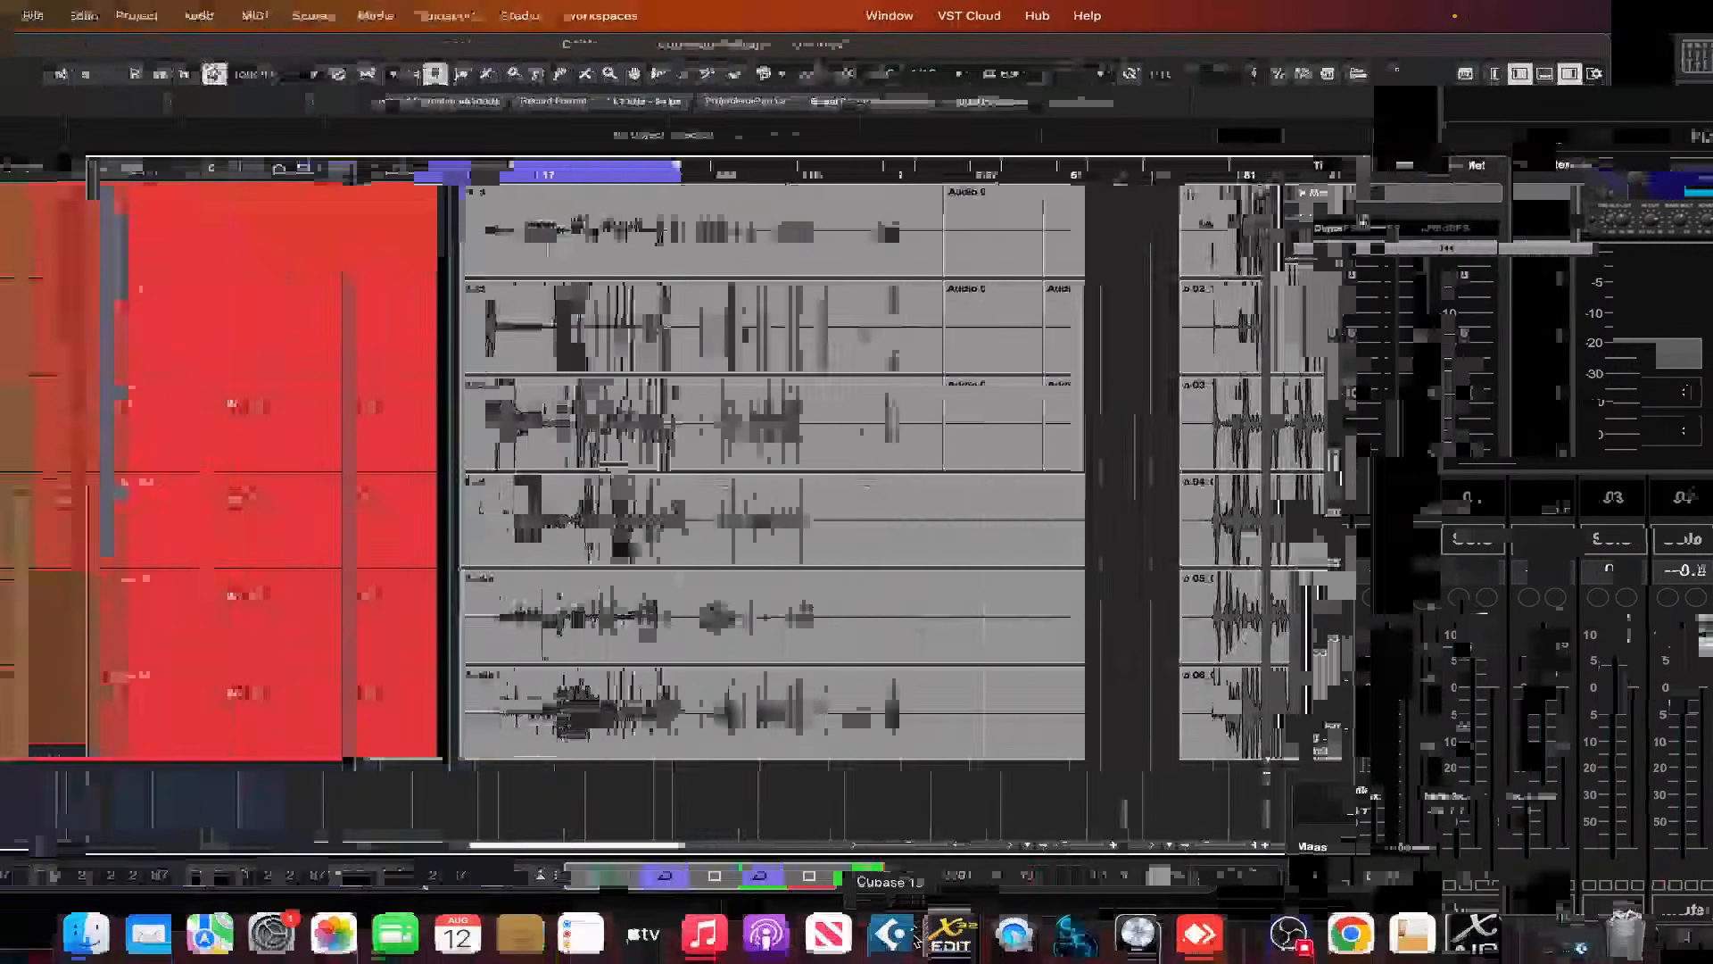
click(1285, 928)
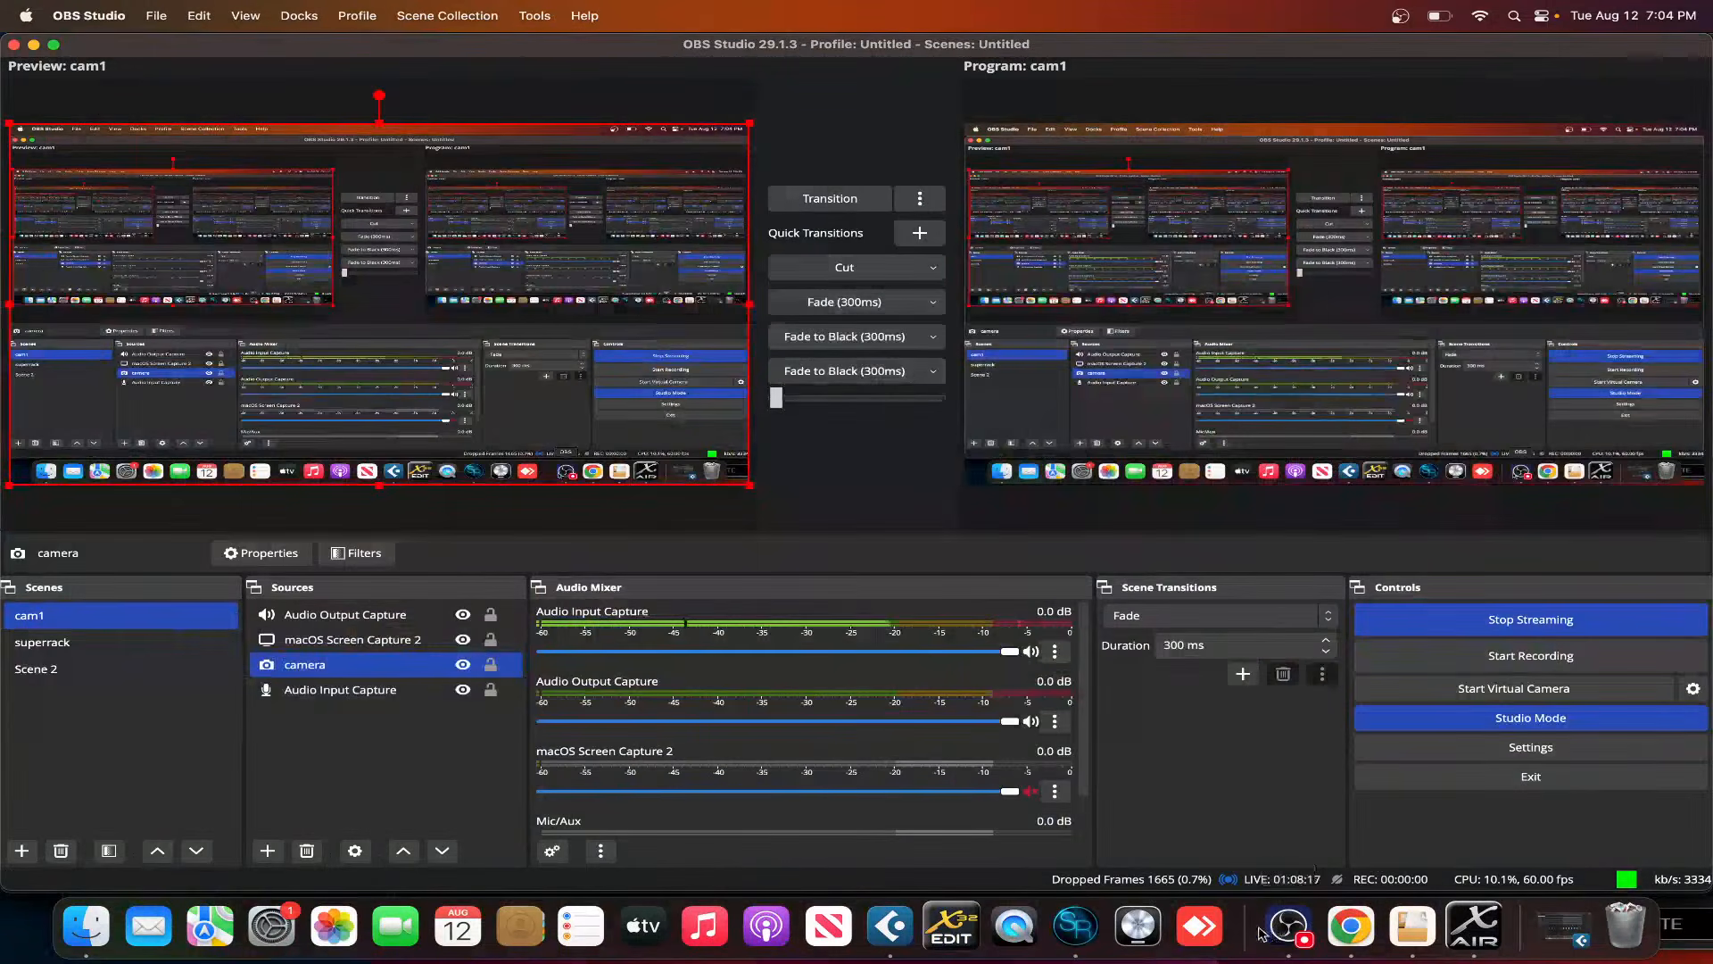
click(889, 928)
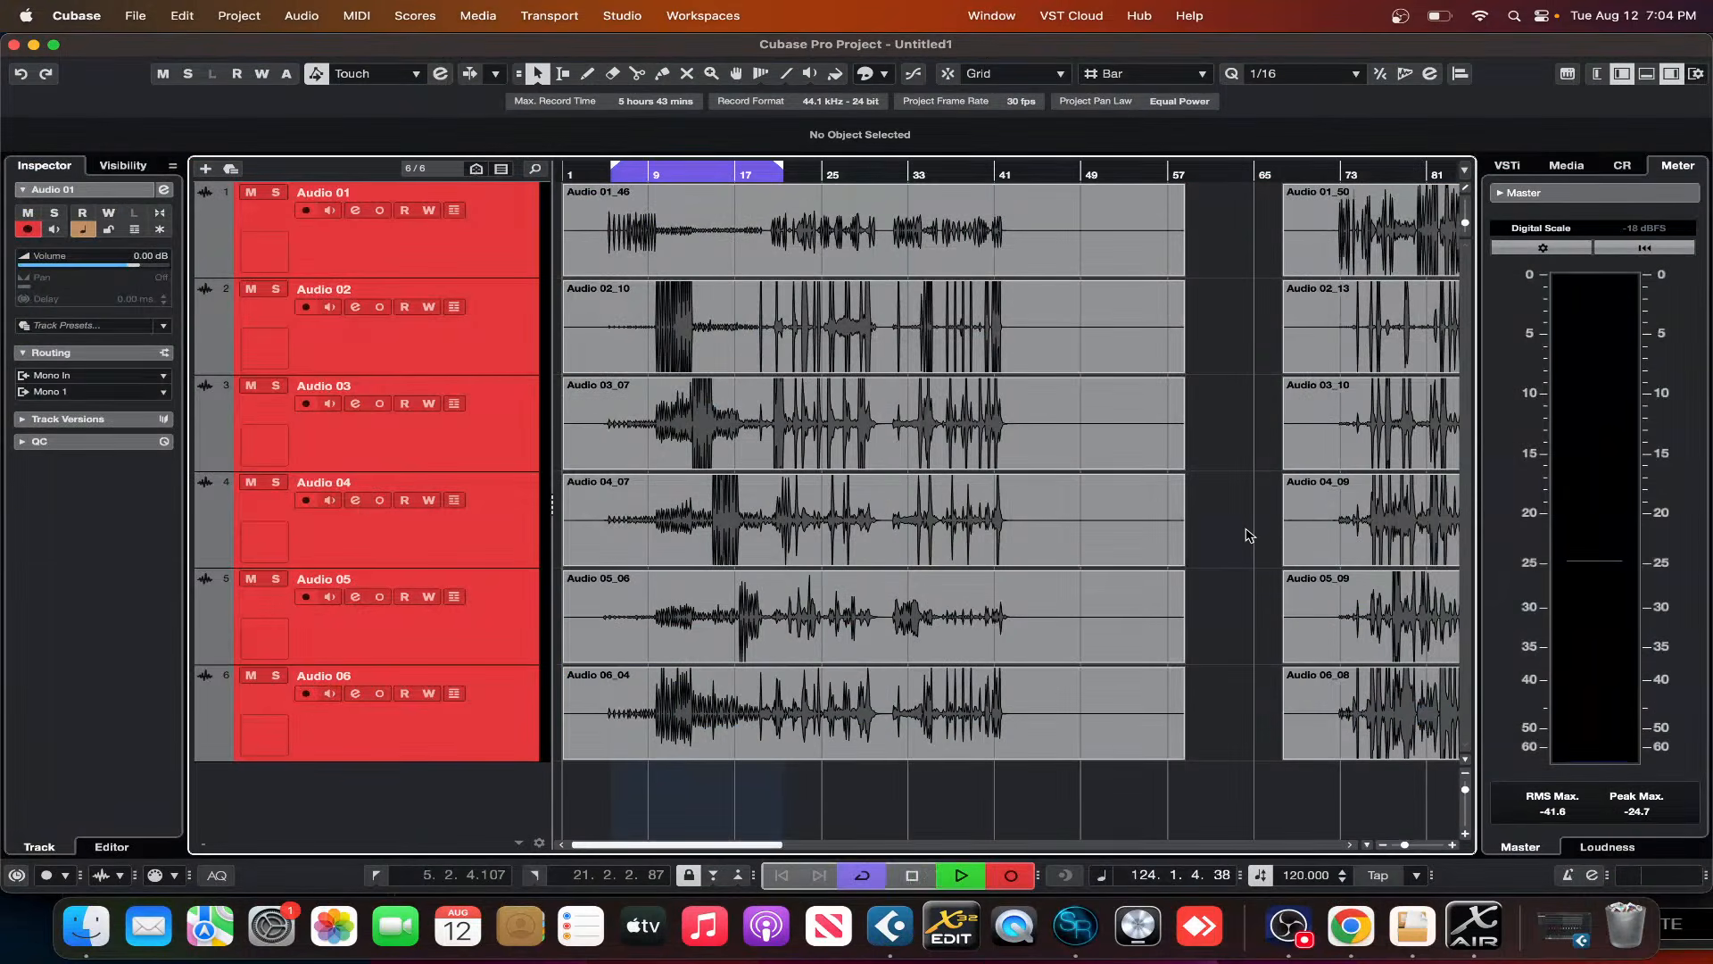
- Stop the transport and move the cycle range over the second set of recordings, spanning about bar 72 to bar 112
key(g)
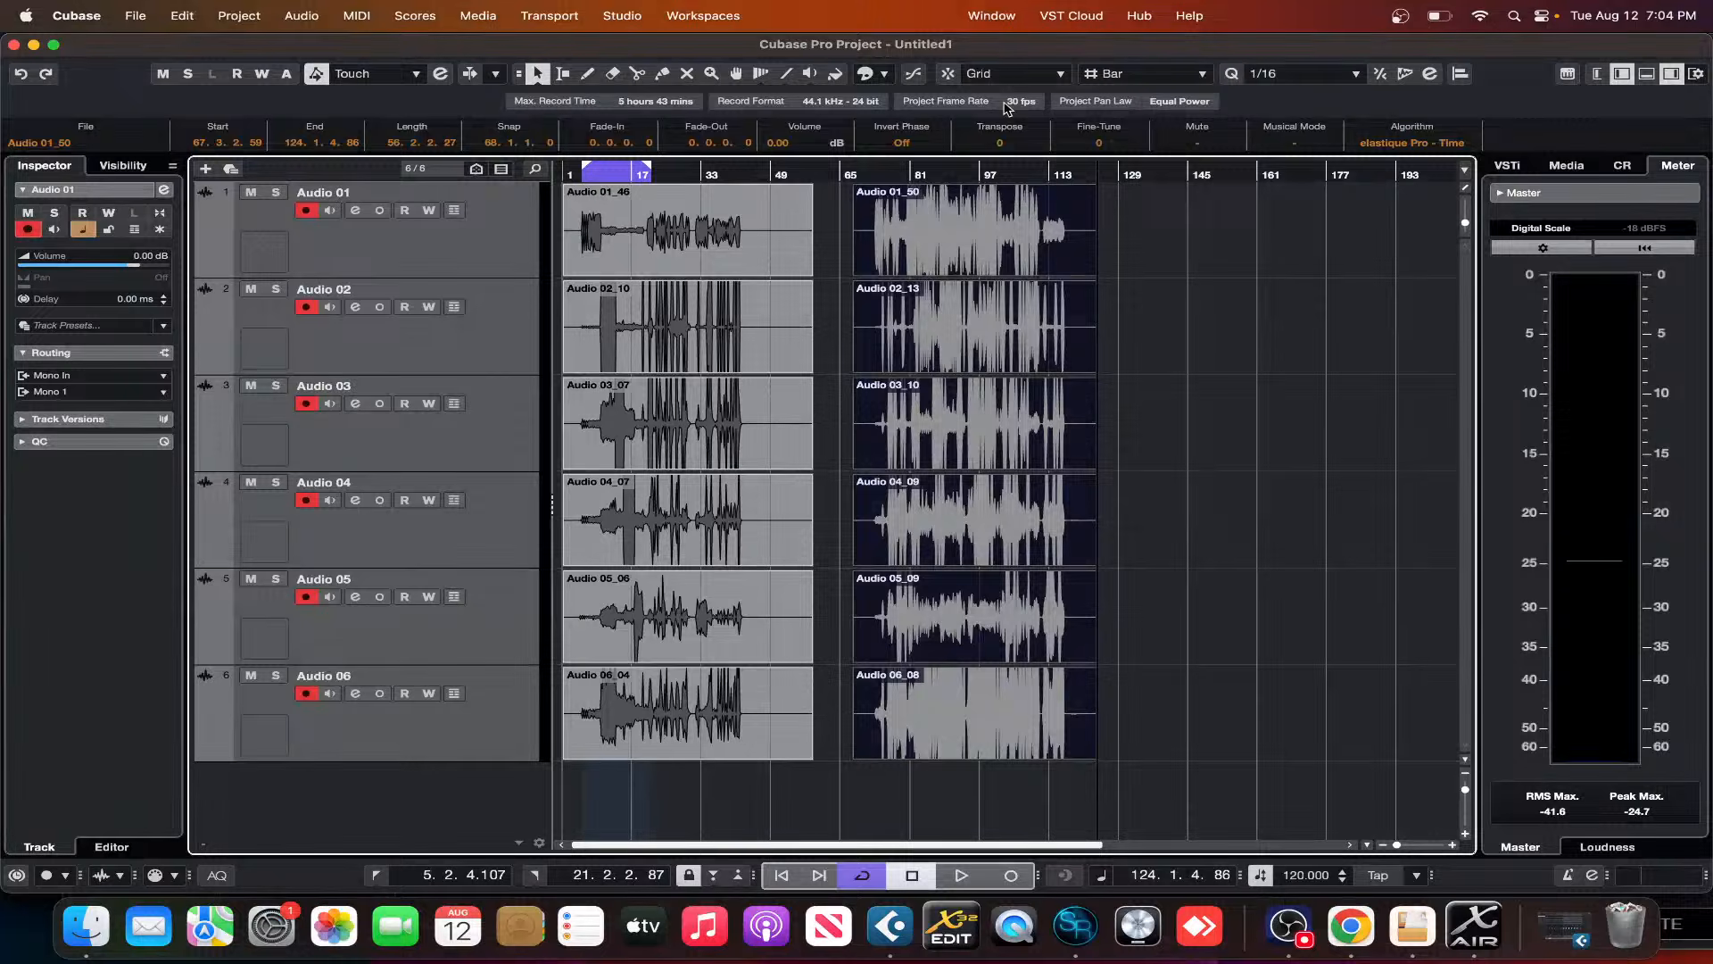
drag(614, 171, 901, 198)
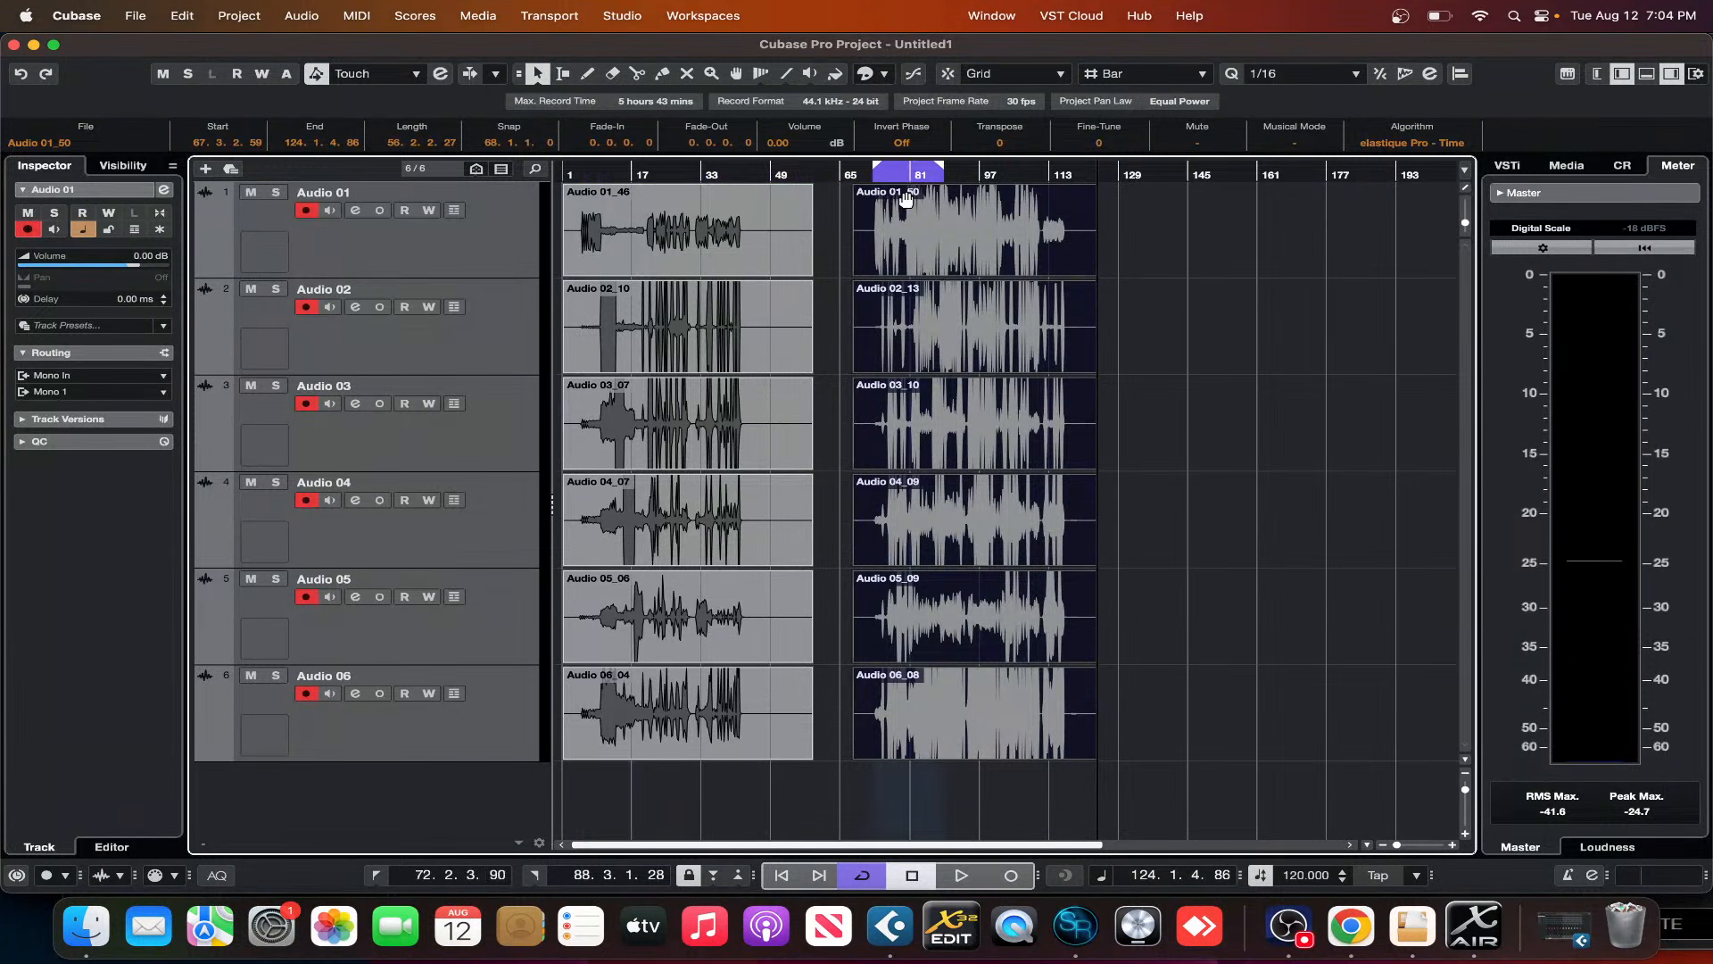
drag(940, 168, 1048, 189)
- Place the playhead at about bar 69, just ahead of the cycle range, and start playback of the recorded tracks
click(893, 176)
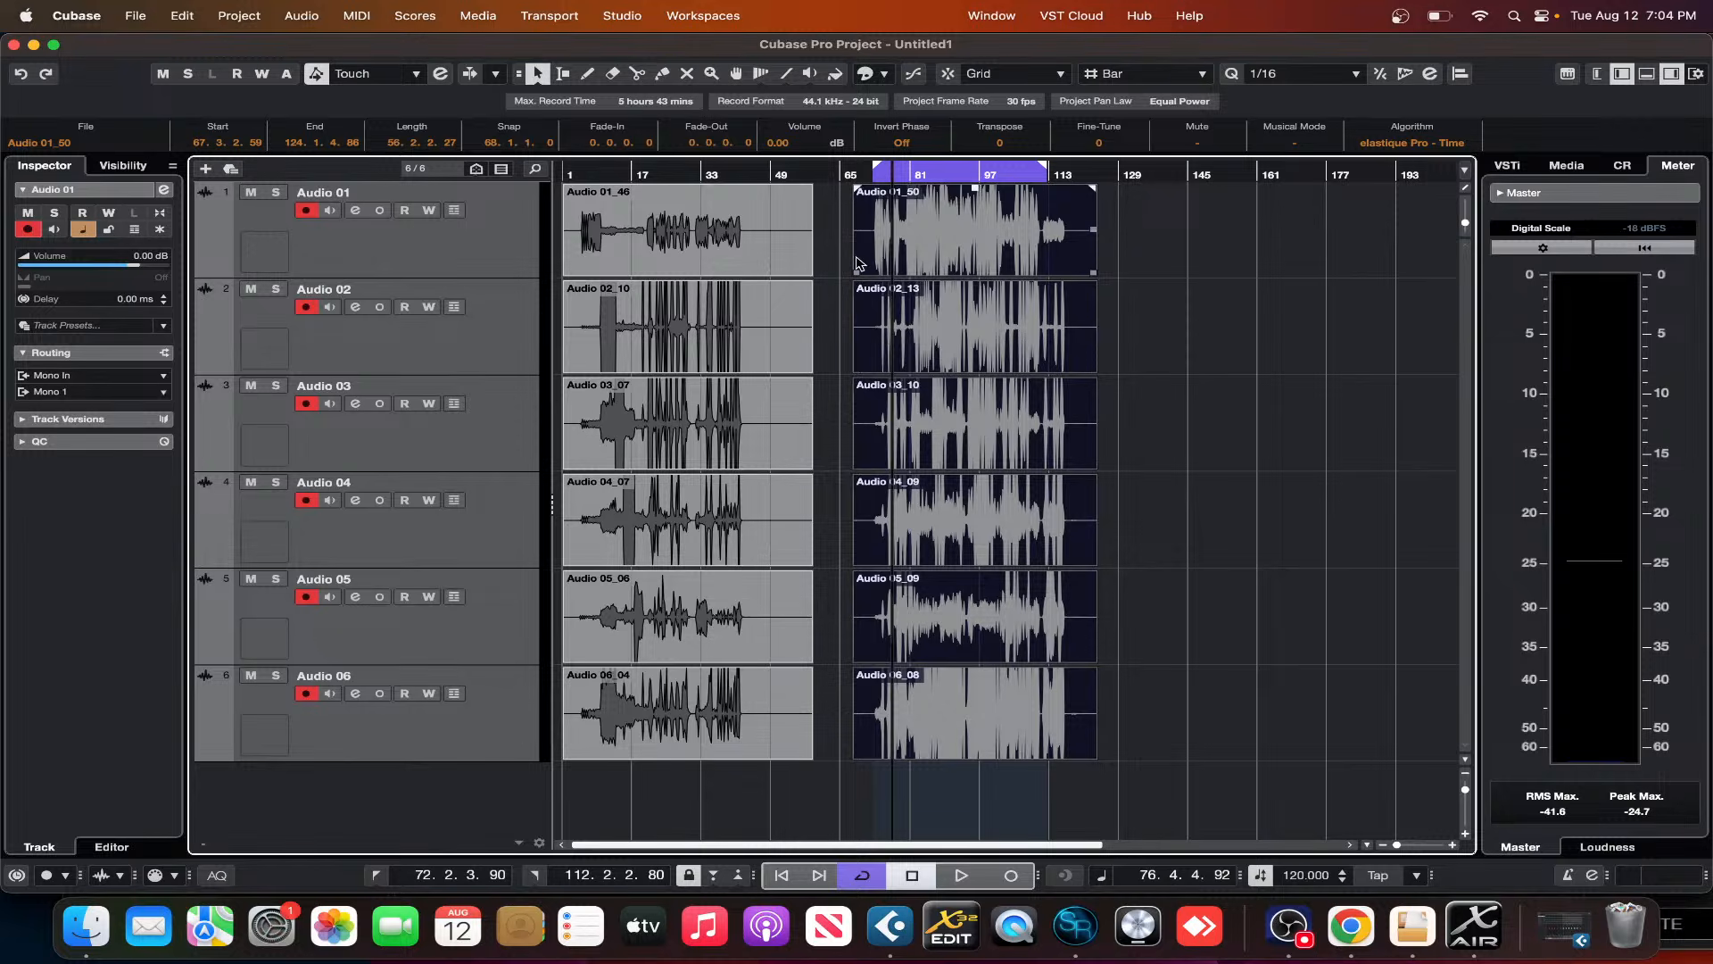
click(858, 176)
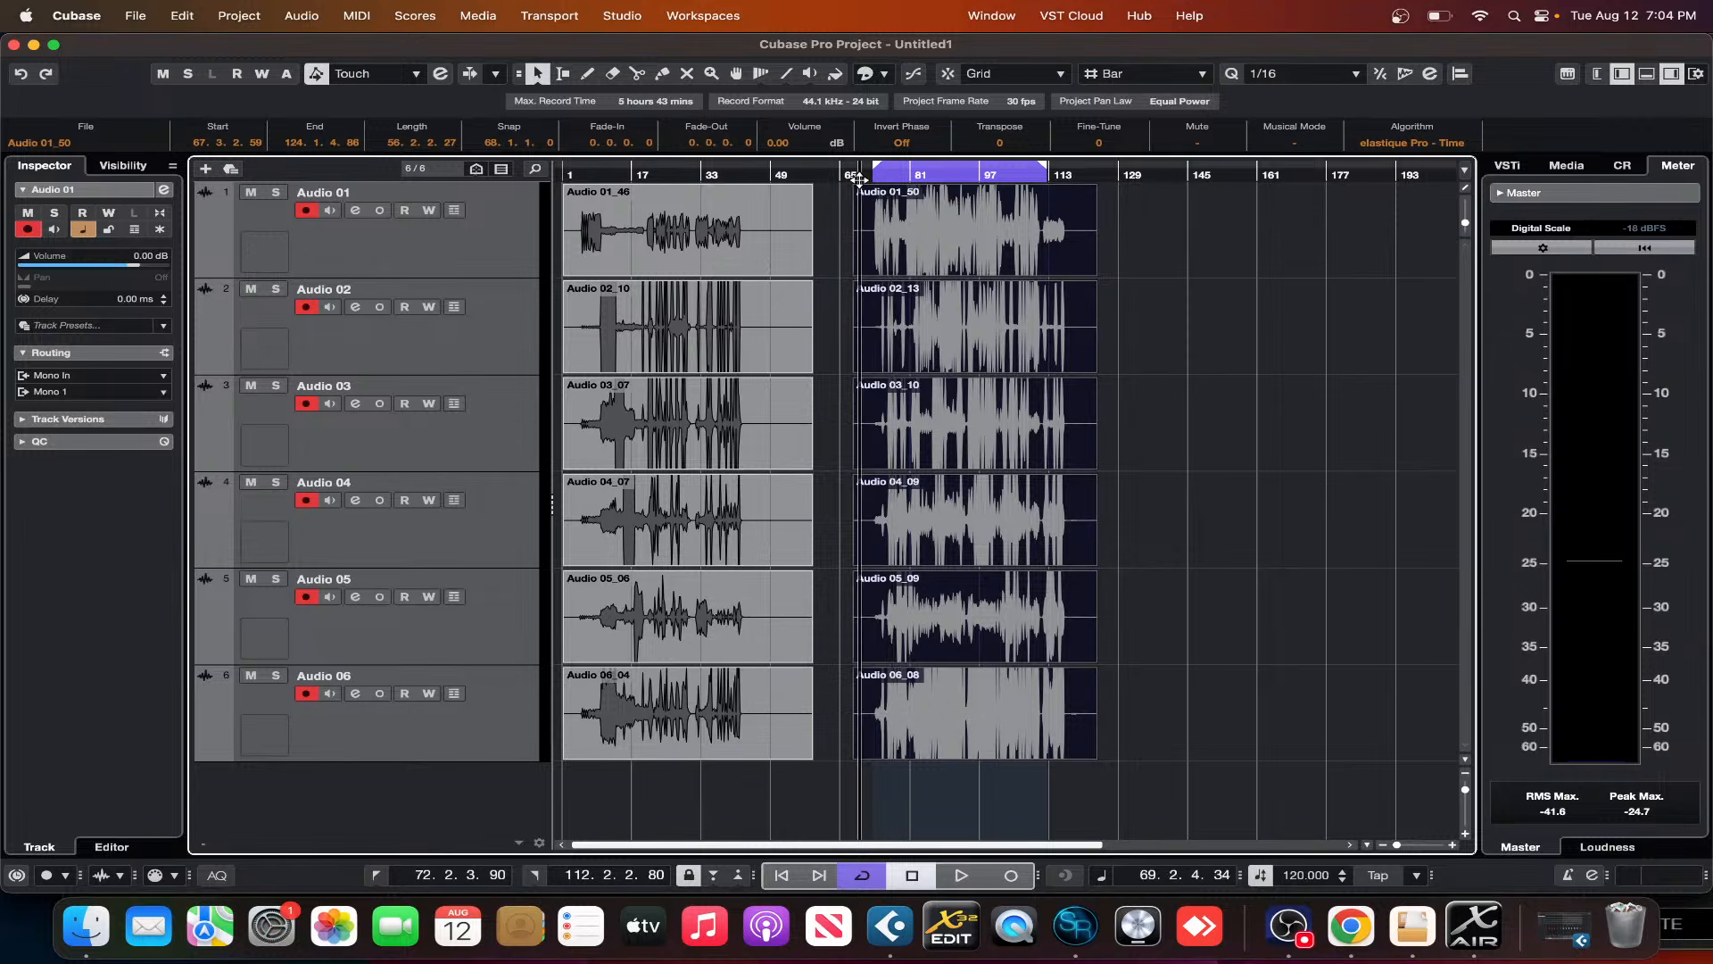
key(space)
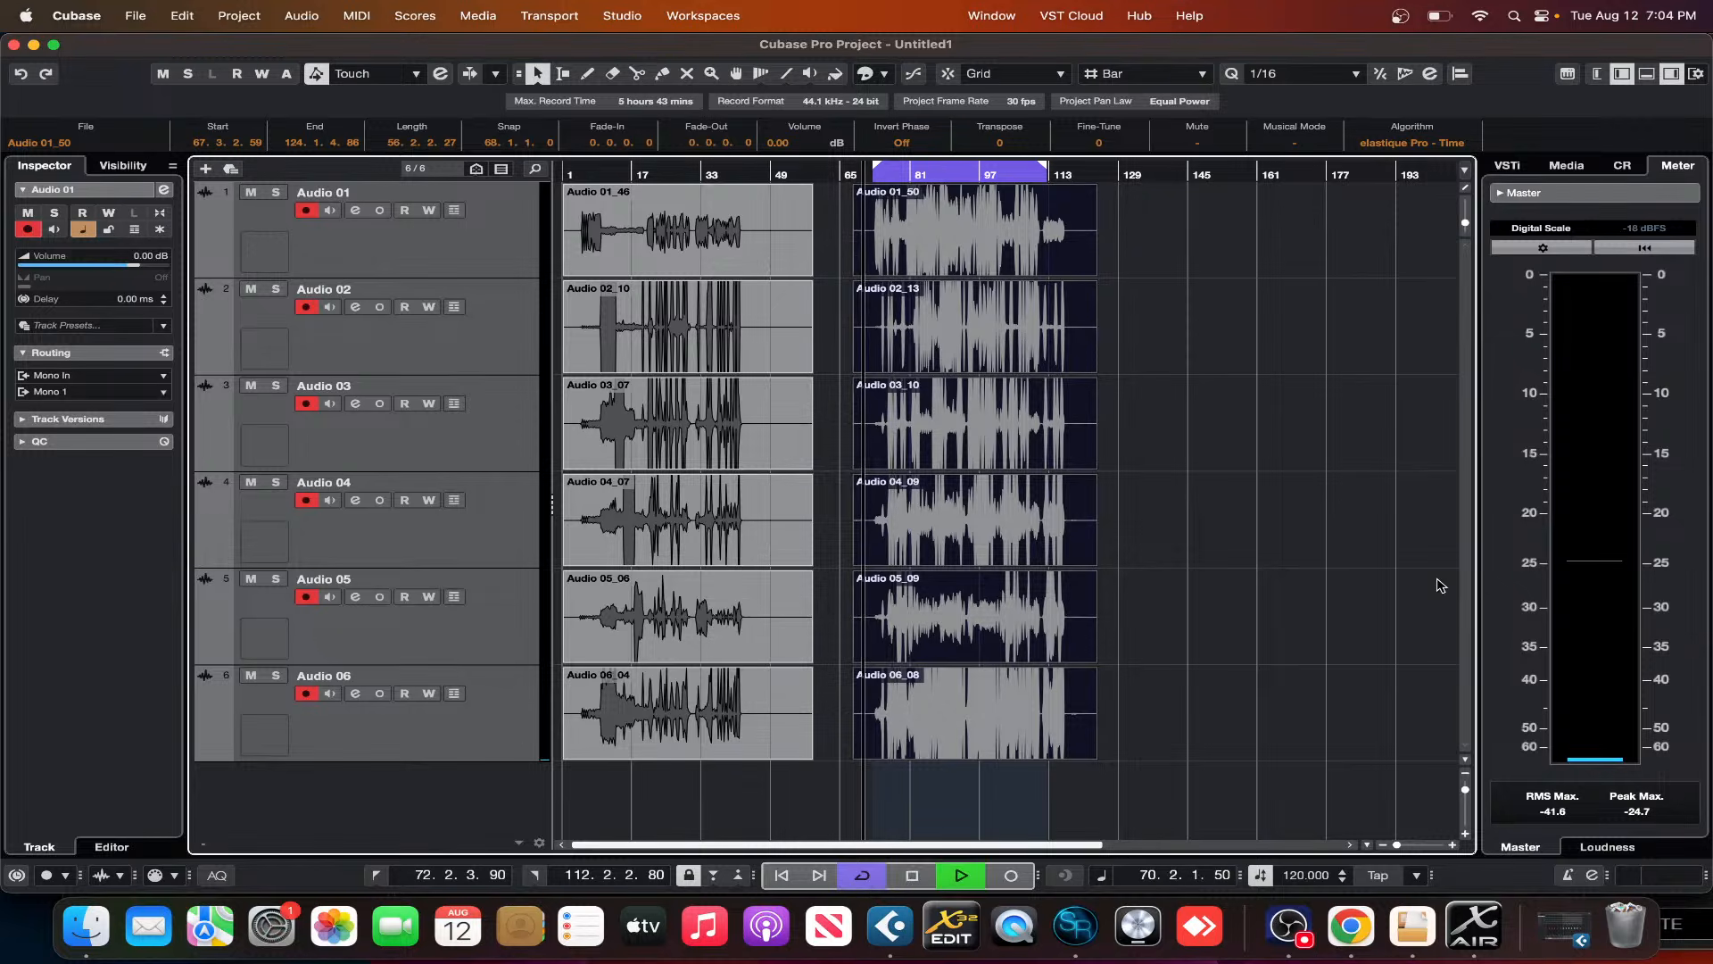
- Switch to the X AIR mixer and change channel 1's input source to USB
click(1468, 926)
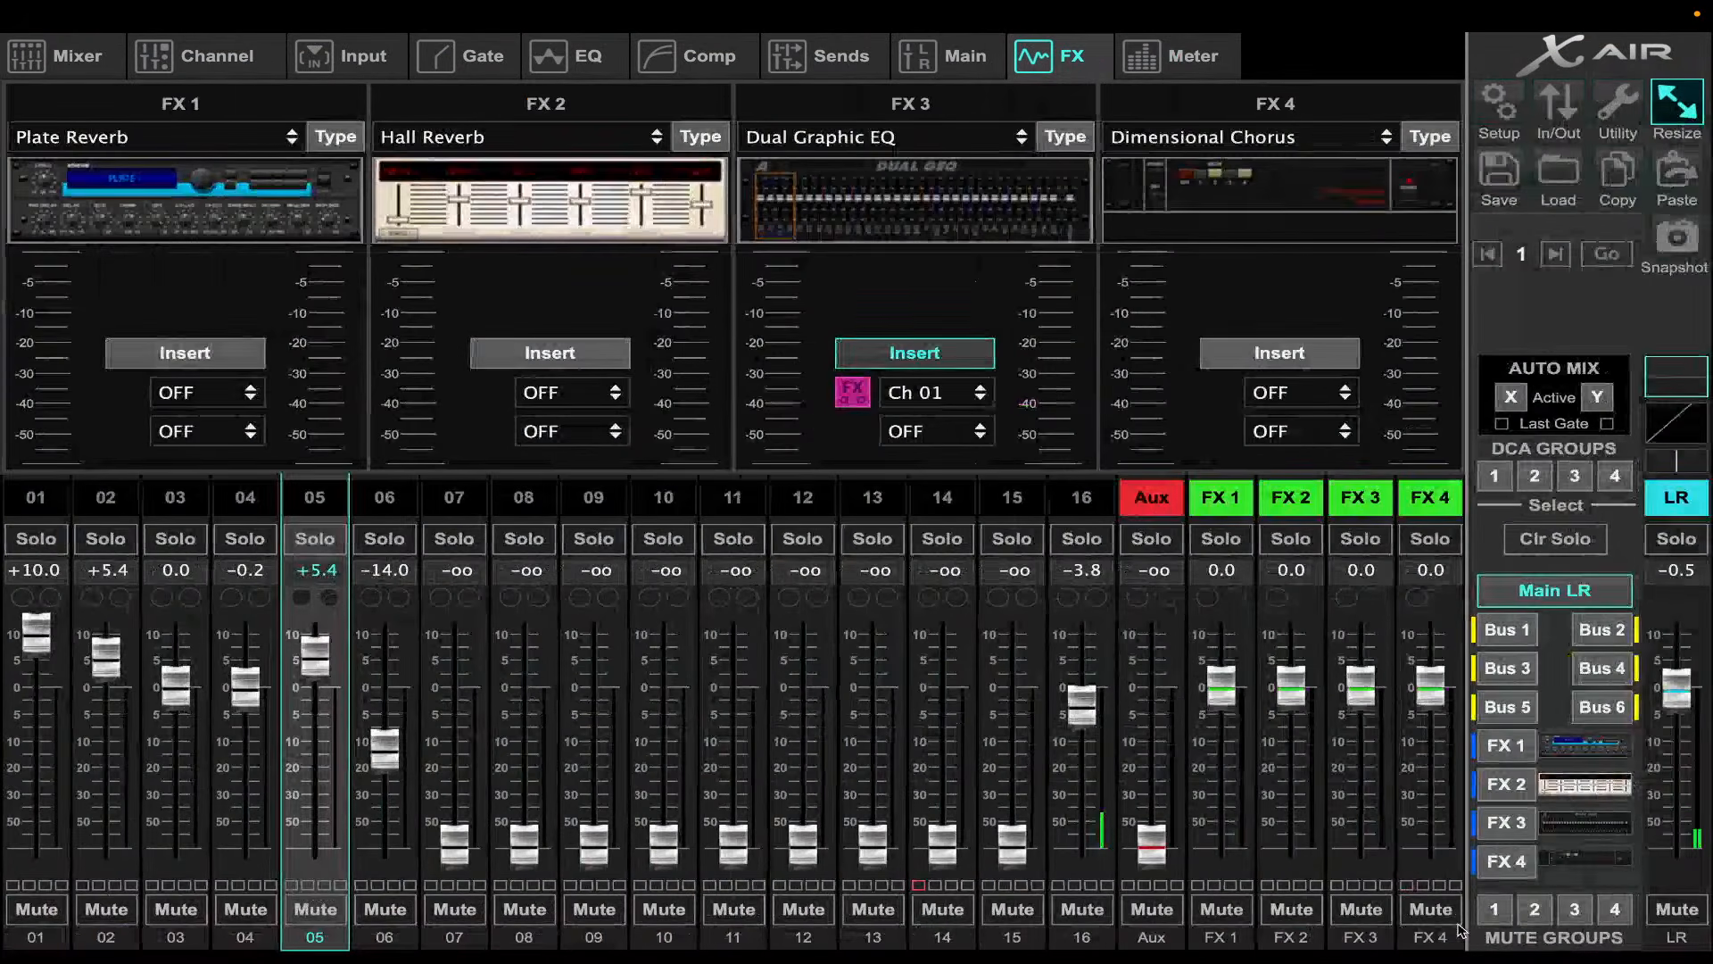
click(27, 494)
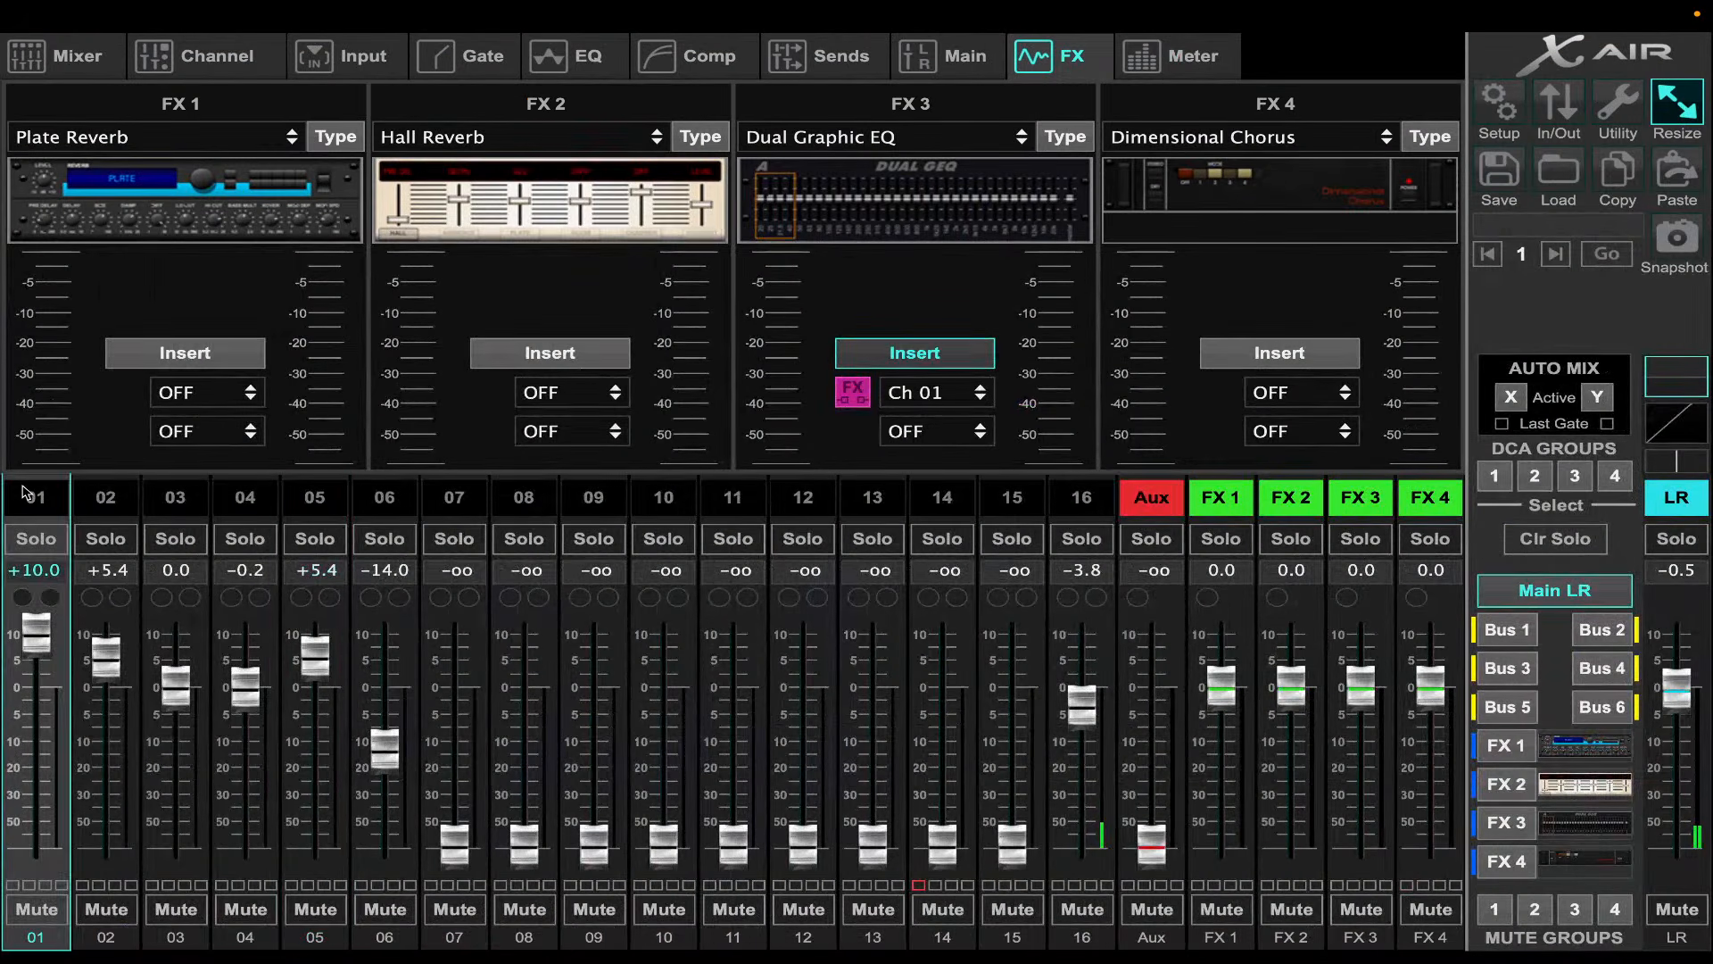
click(357, 56)
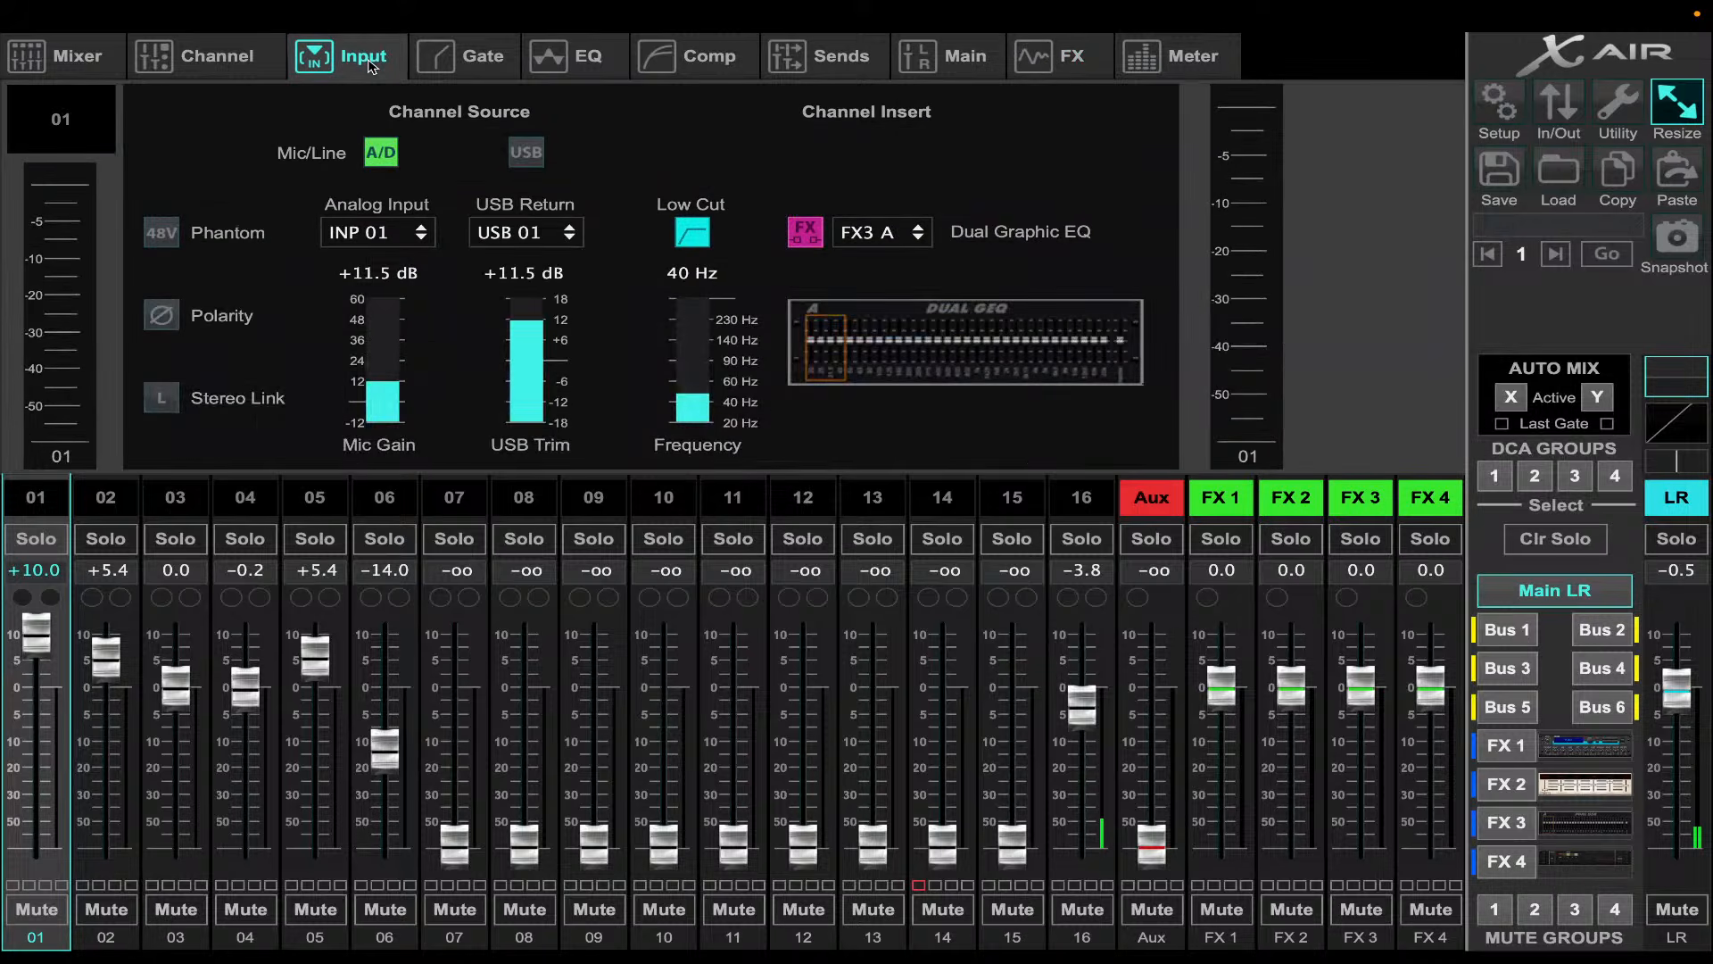
click(525, 152)
- Set channel 1's USB trim to 0 dB
drag(526, 296, 532, 415)
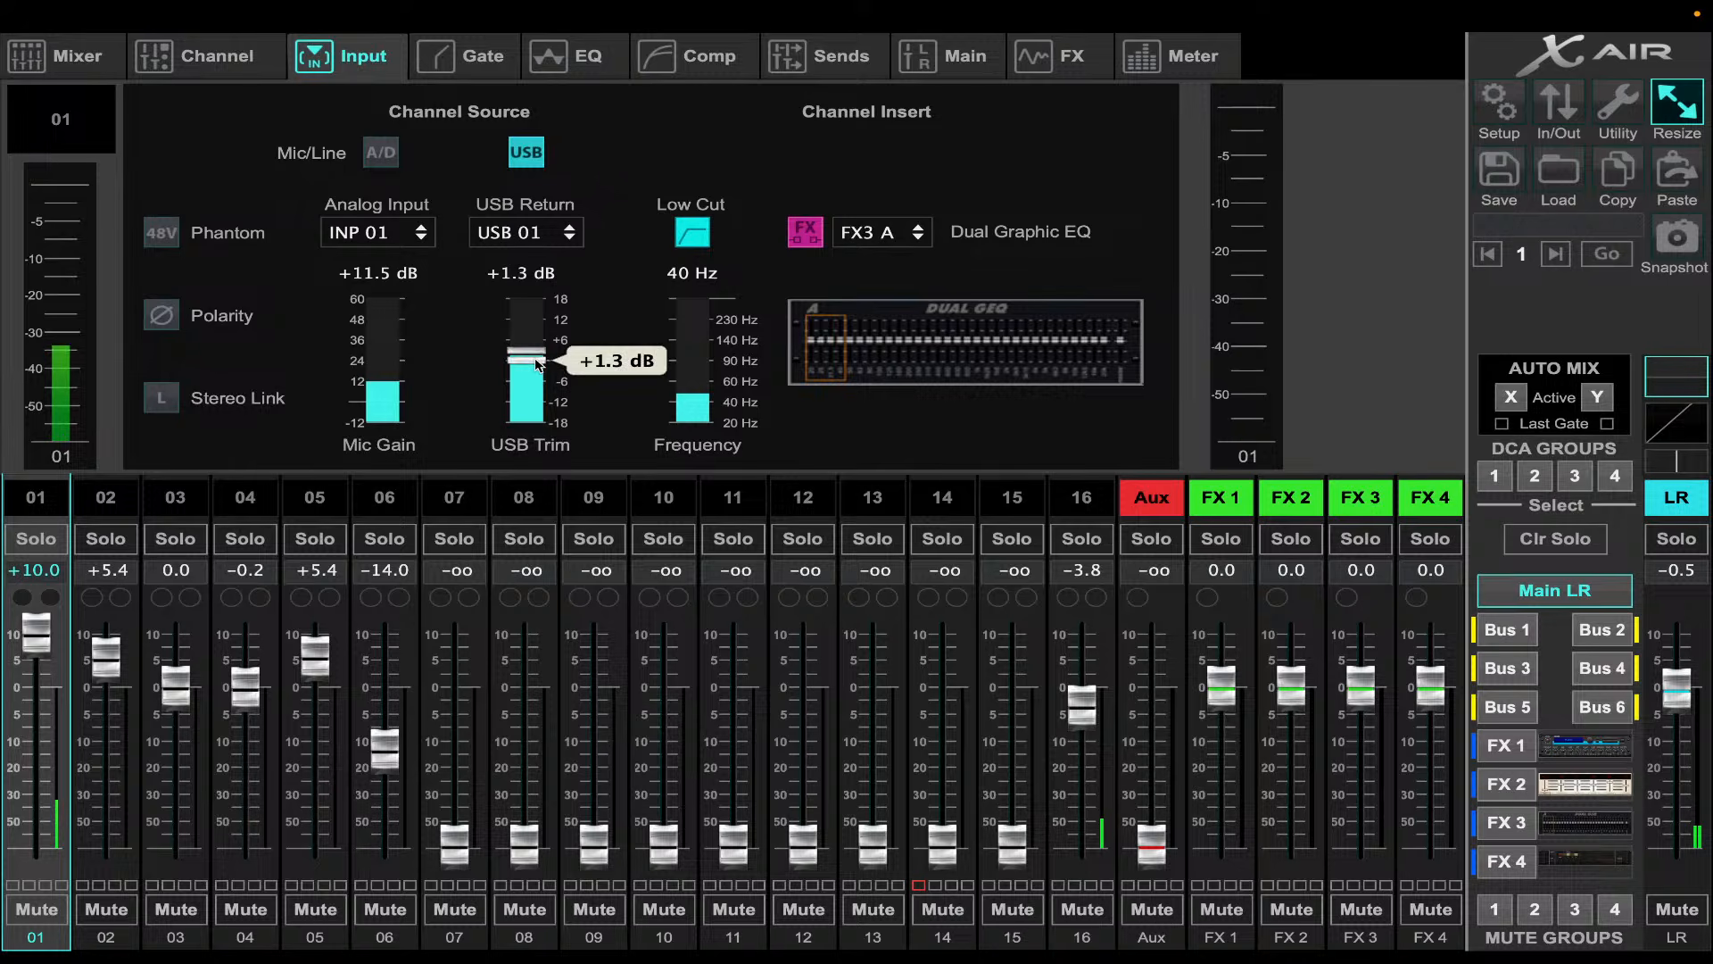
click(527, 273)
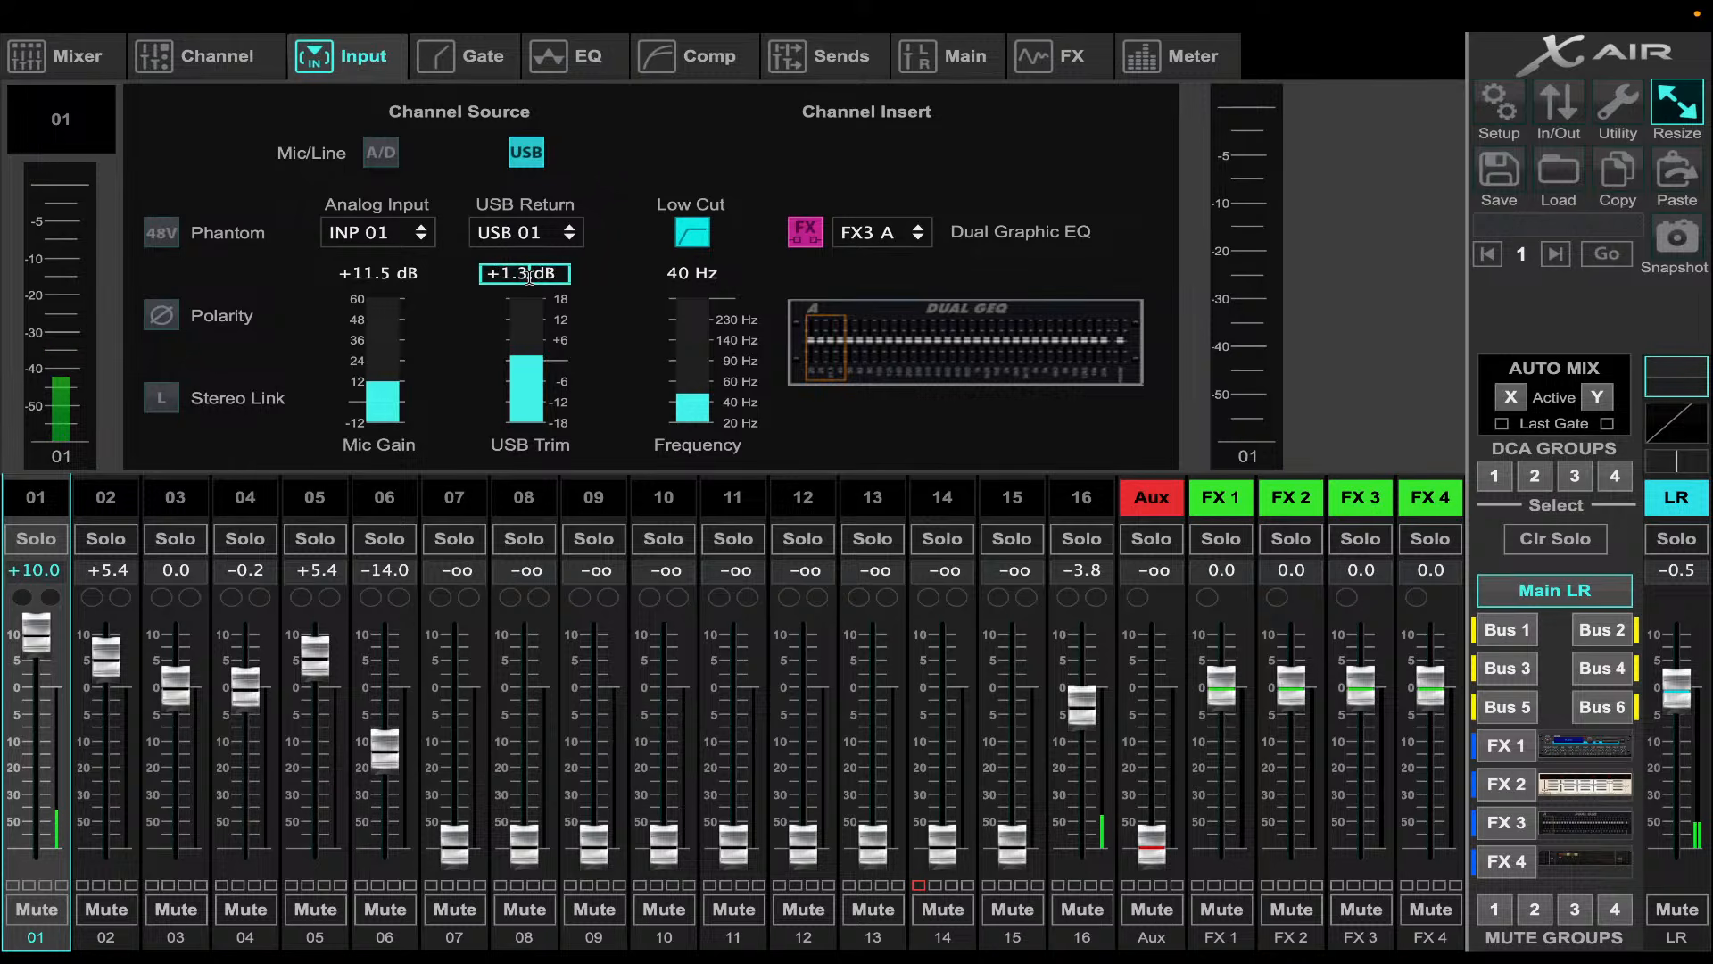
triple_click(529, 277)
text(0)
key(Return)
- Check the input settings of channels 2 and 3, and set channel 4's USB trim to 0 dB
click(125, 505)
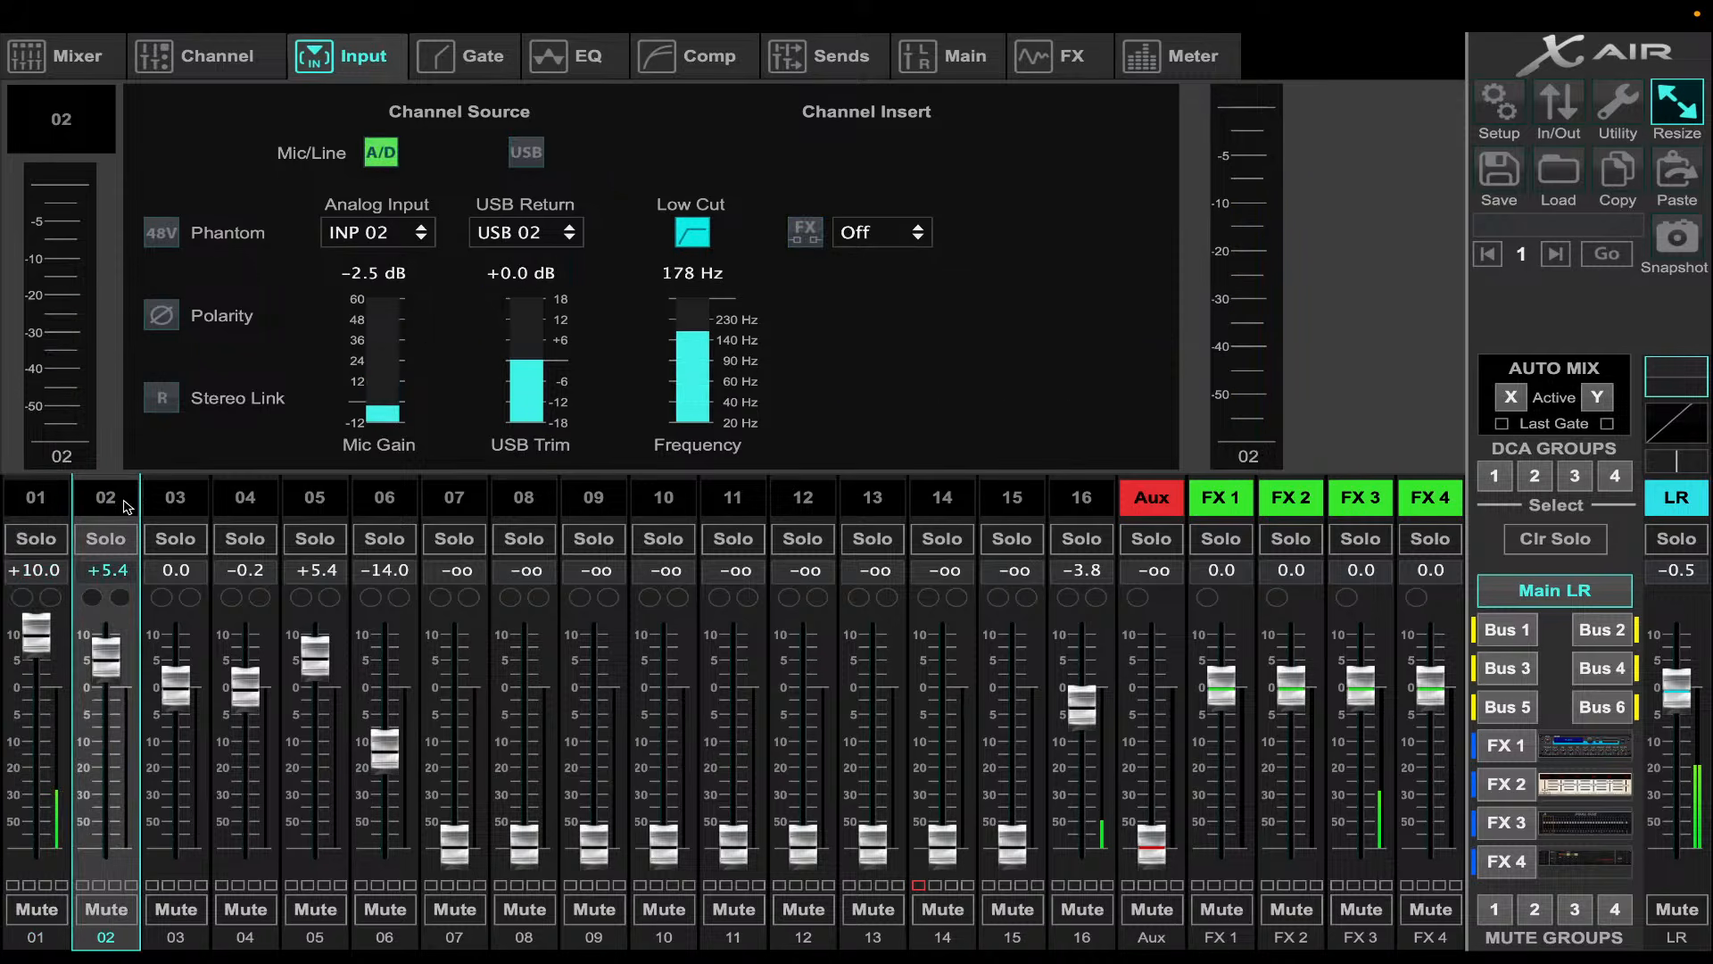
click(174, 500)
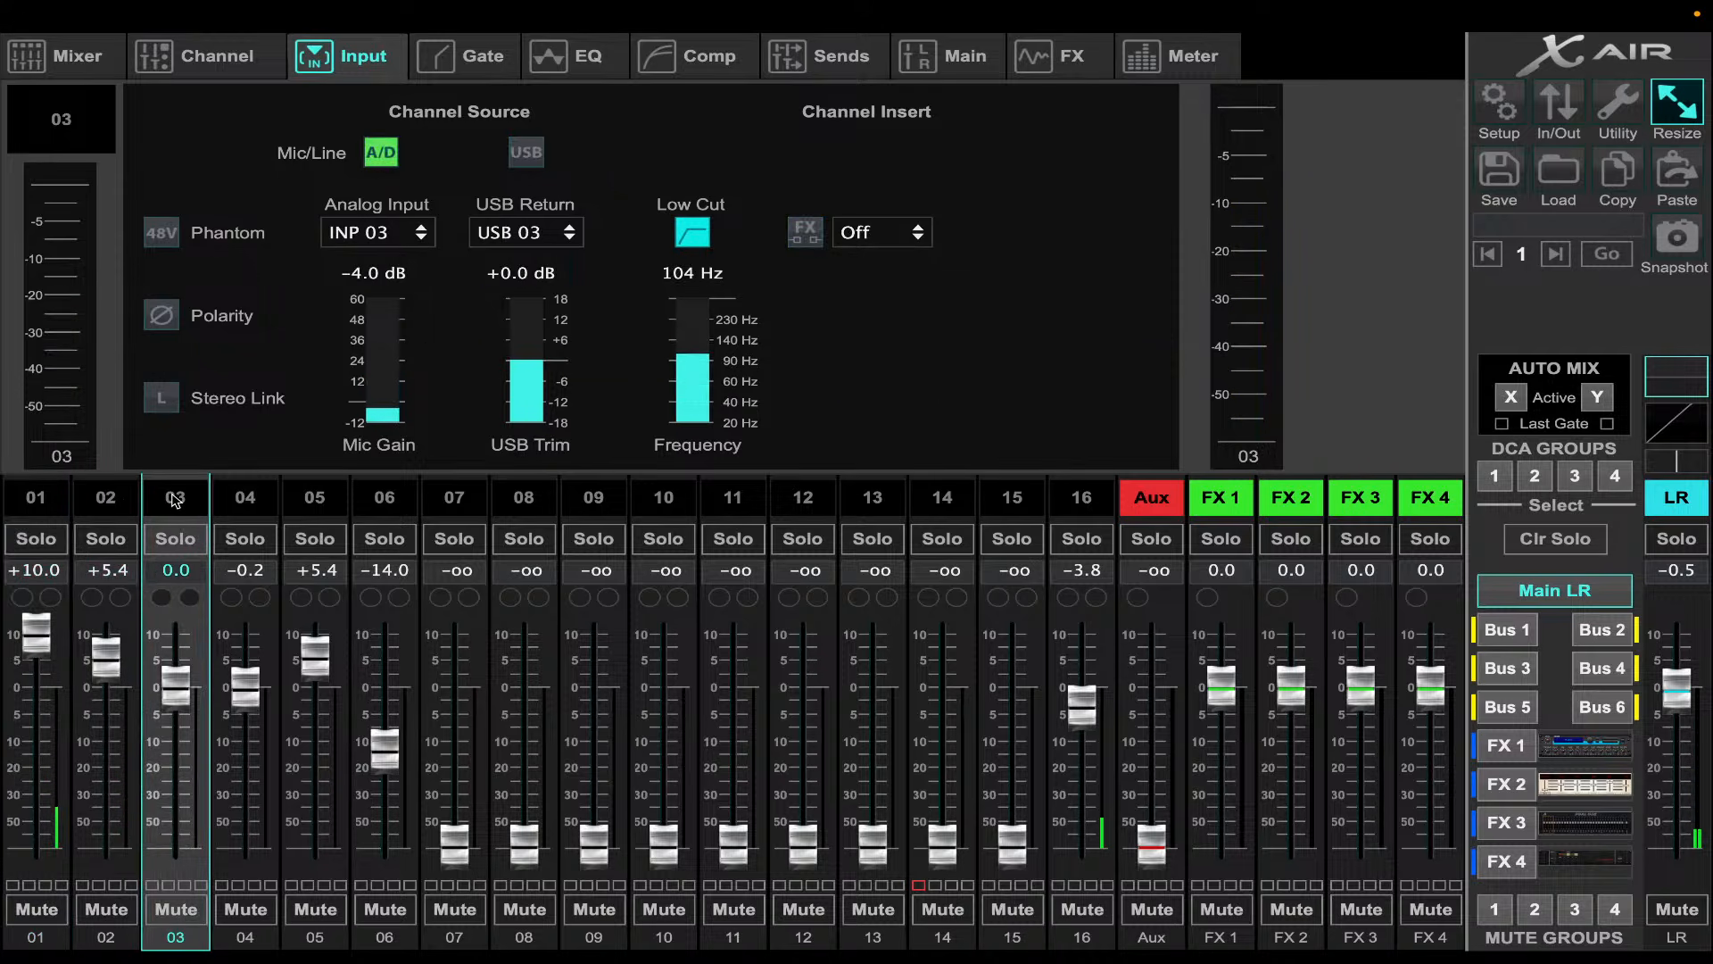
click(240, 507)
double_click(531, 273)
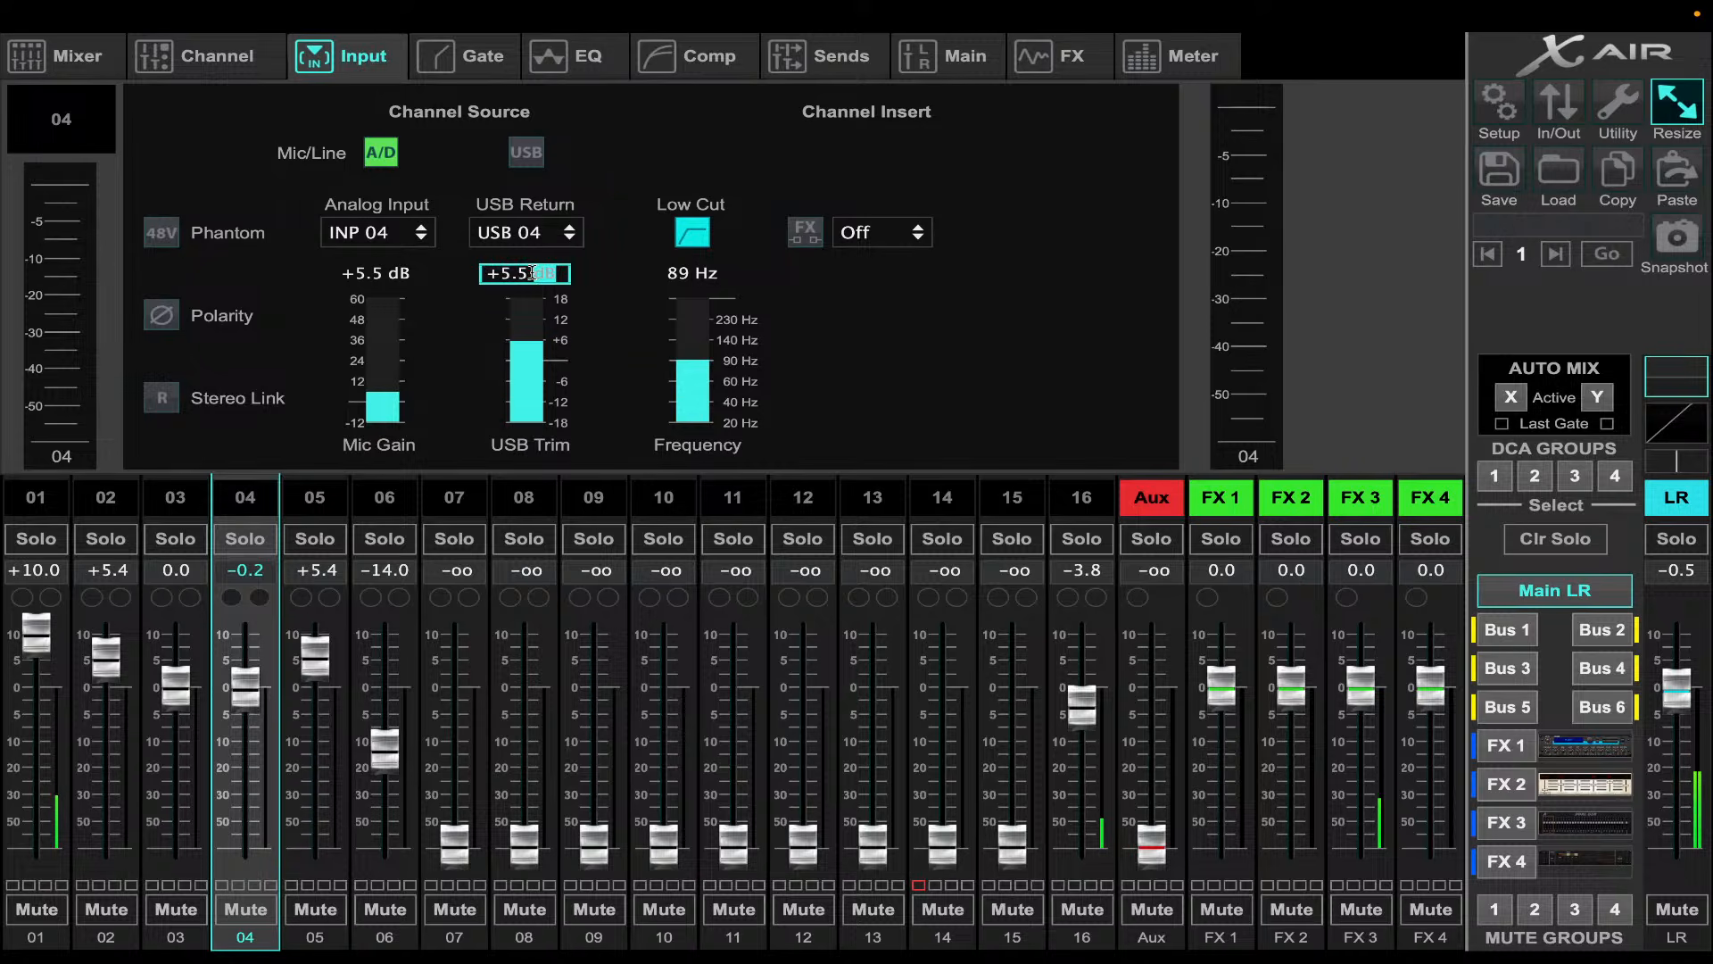
click(386, 299)
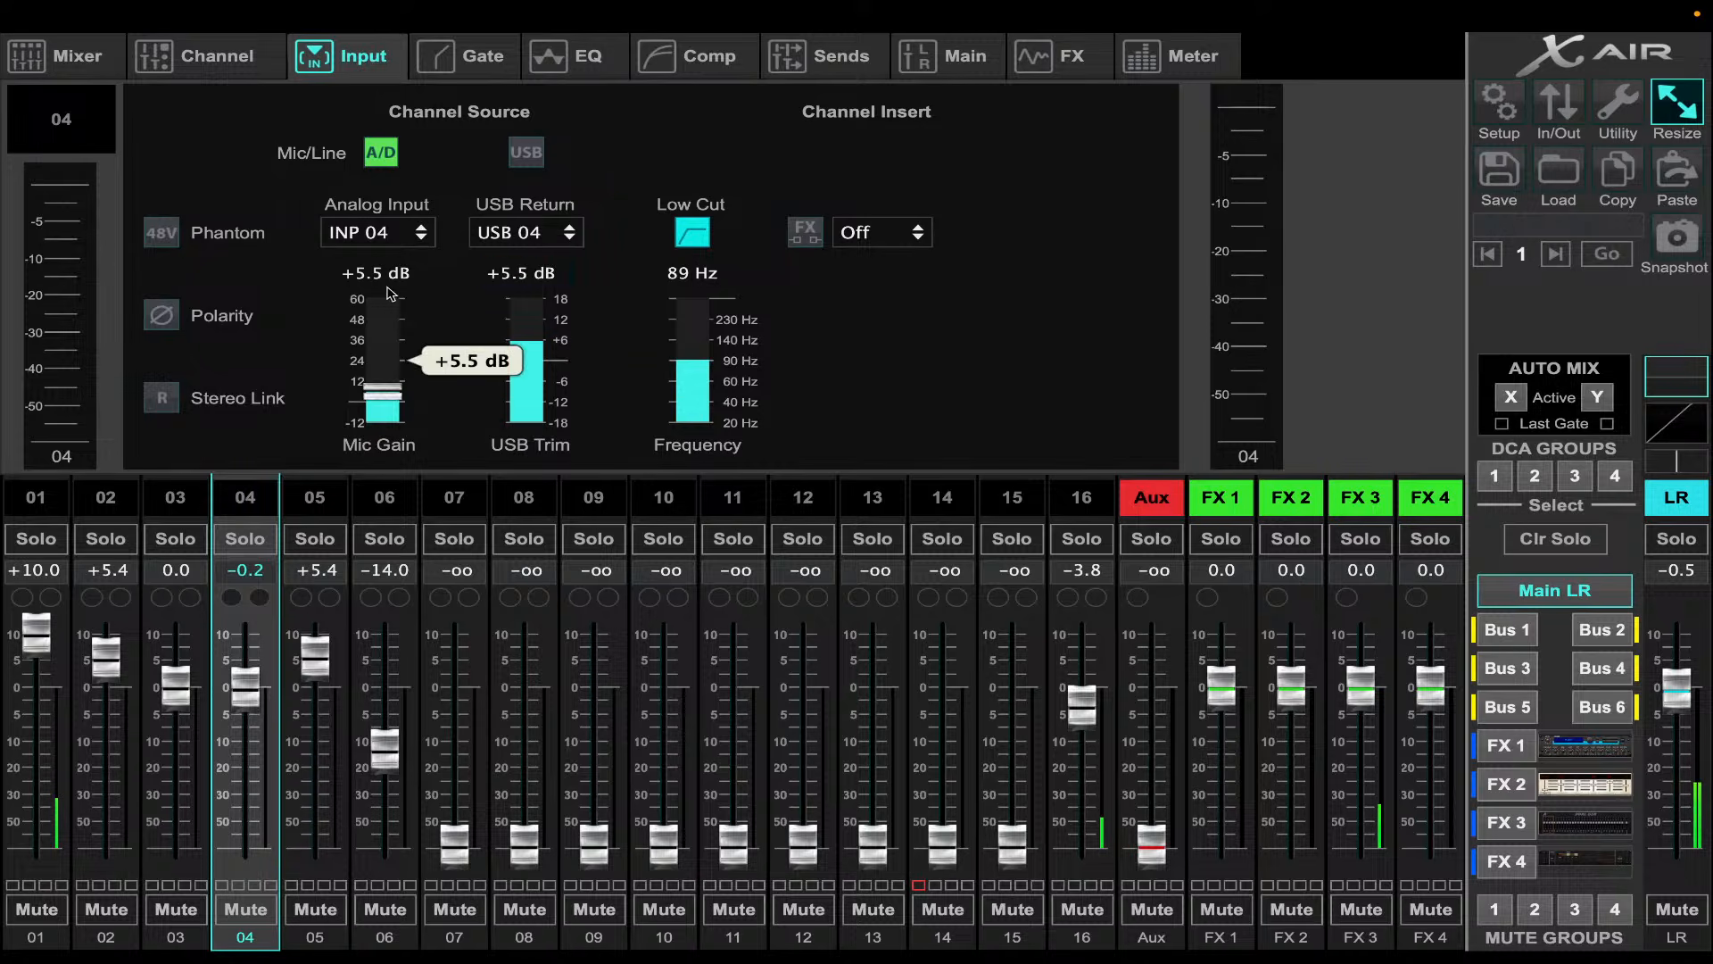
double_click(506, 275)
text(0)
key(Return)
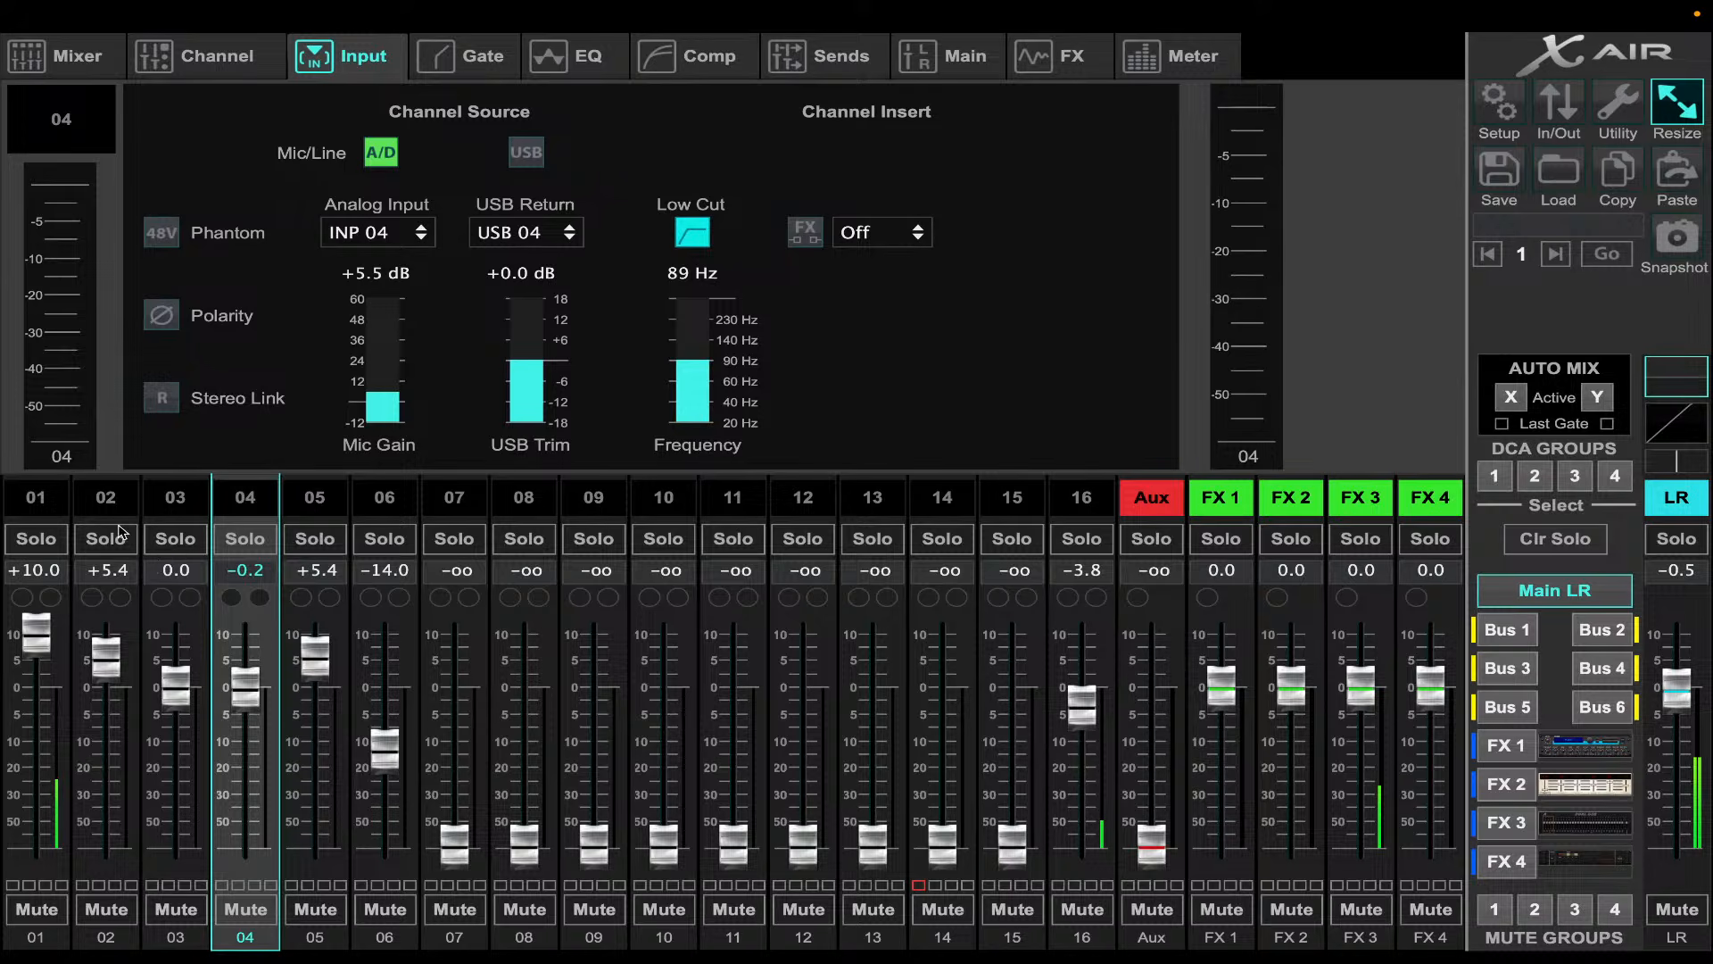
- Switch the input source of channels 2, 3 and 4 to USB
click(96, 501)
click(525, 152)
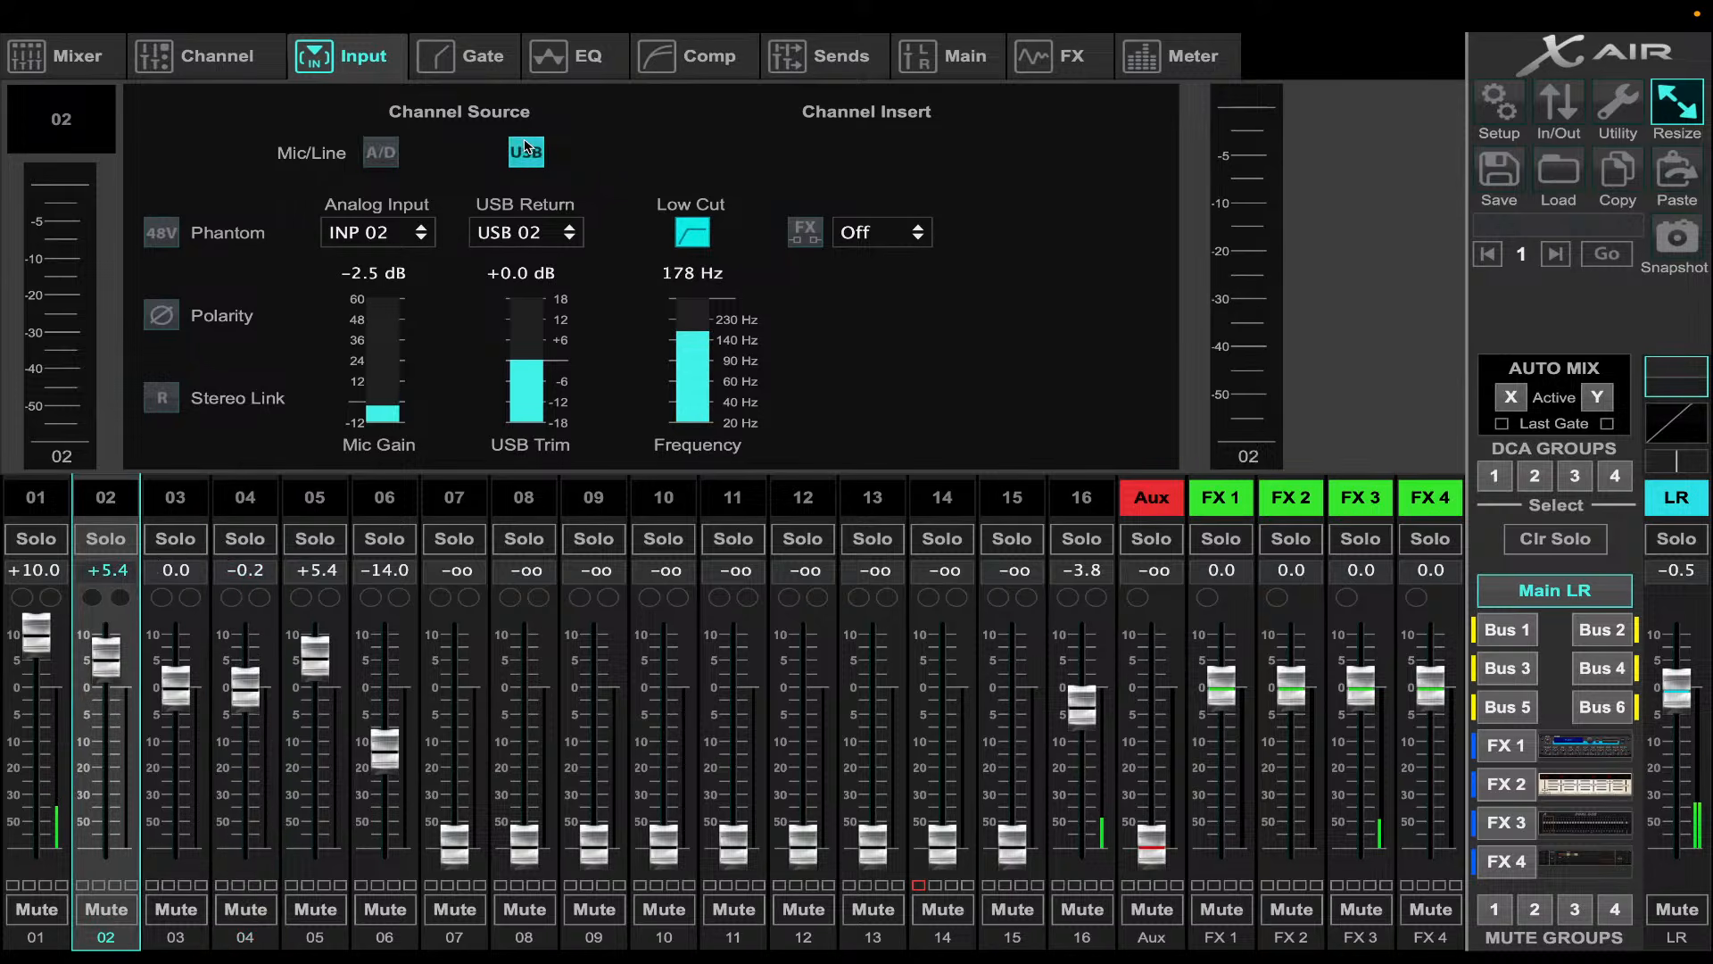
click(168, 519)
click(525, 151)
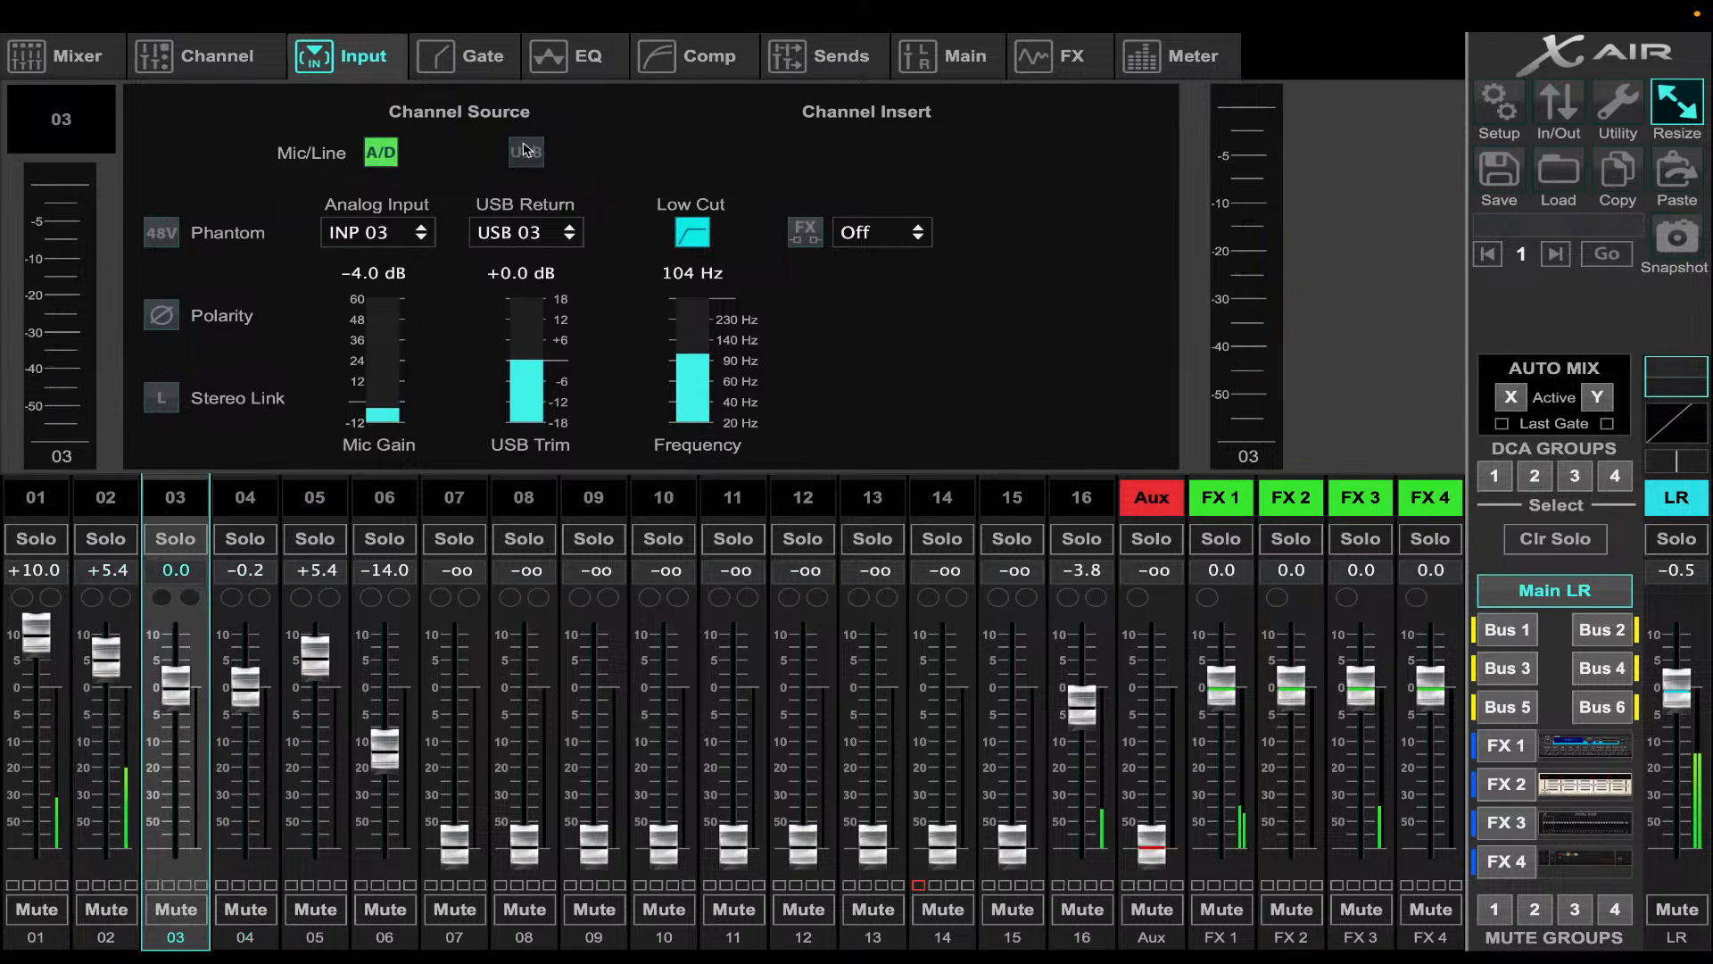
click(264, 518)
click(529, 153)
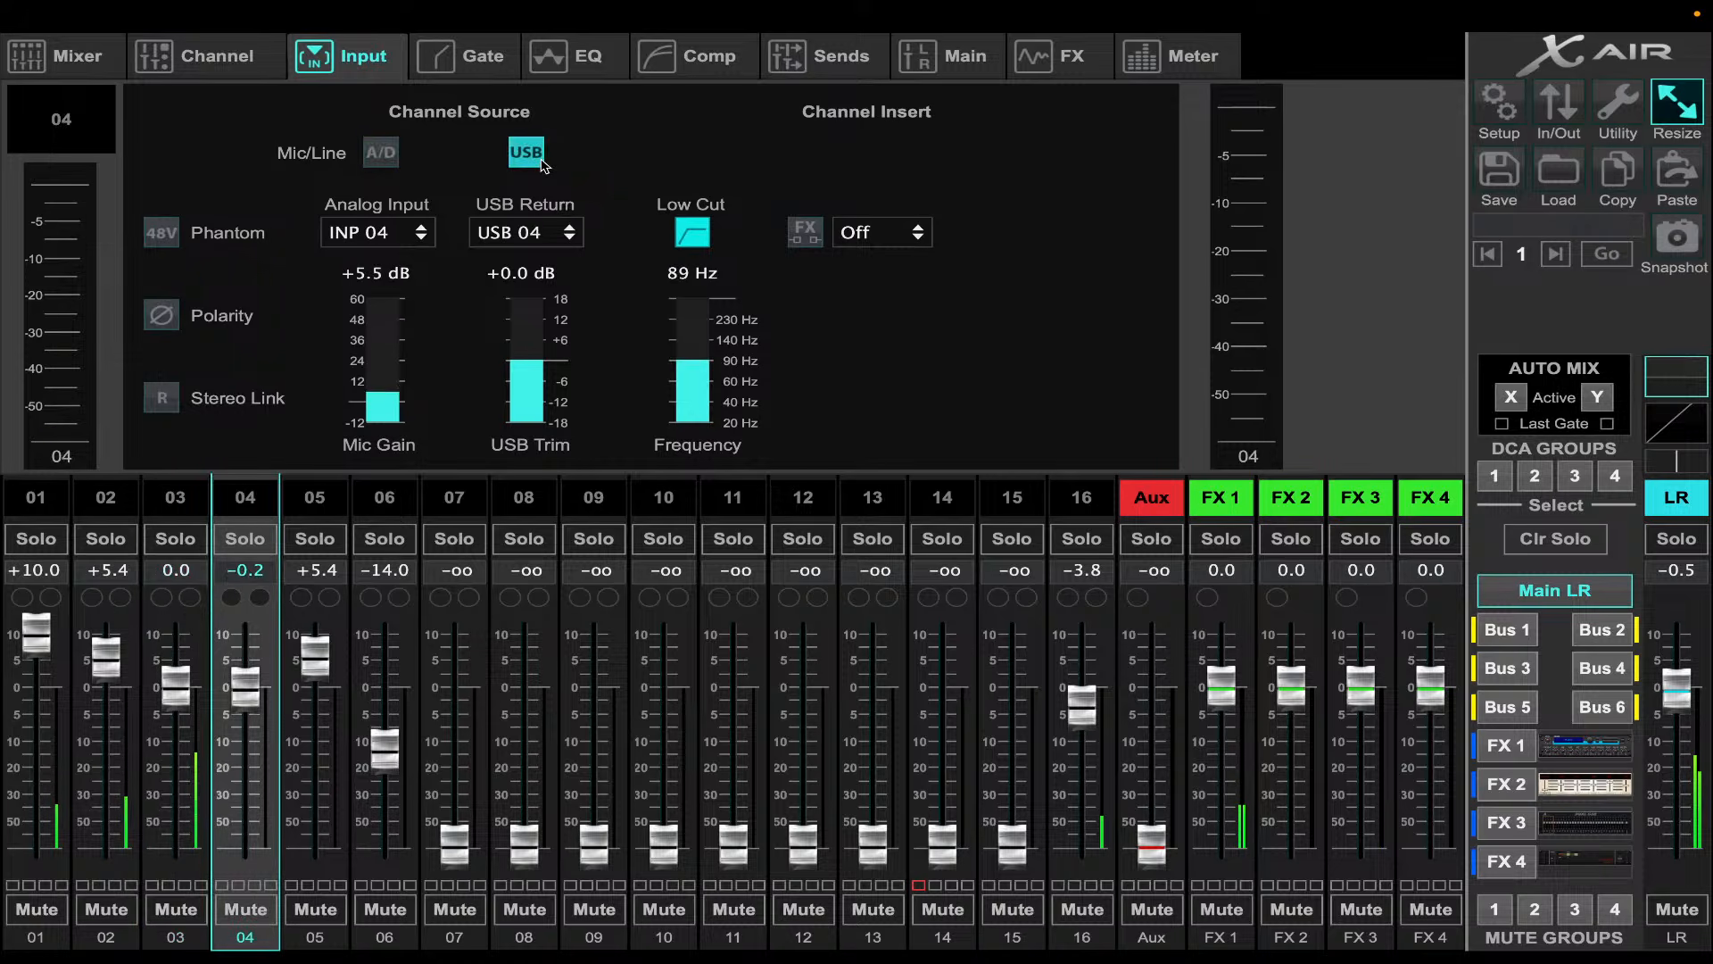
- Switch channel 5's input source to USB and set its USB trim to 0 dB
click(319, 509)
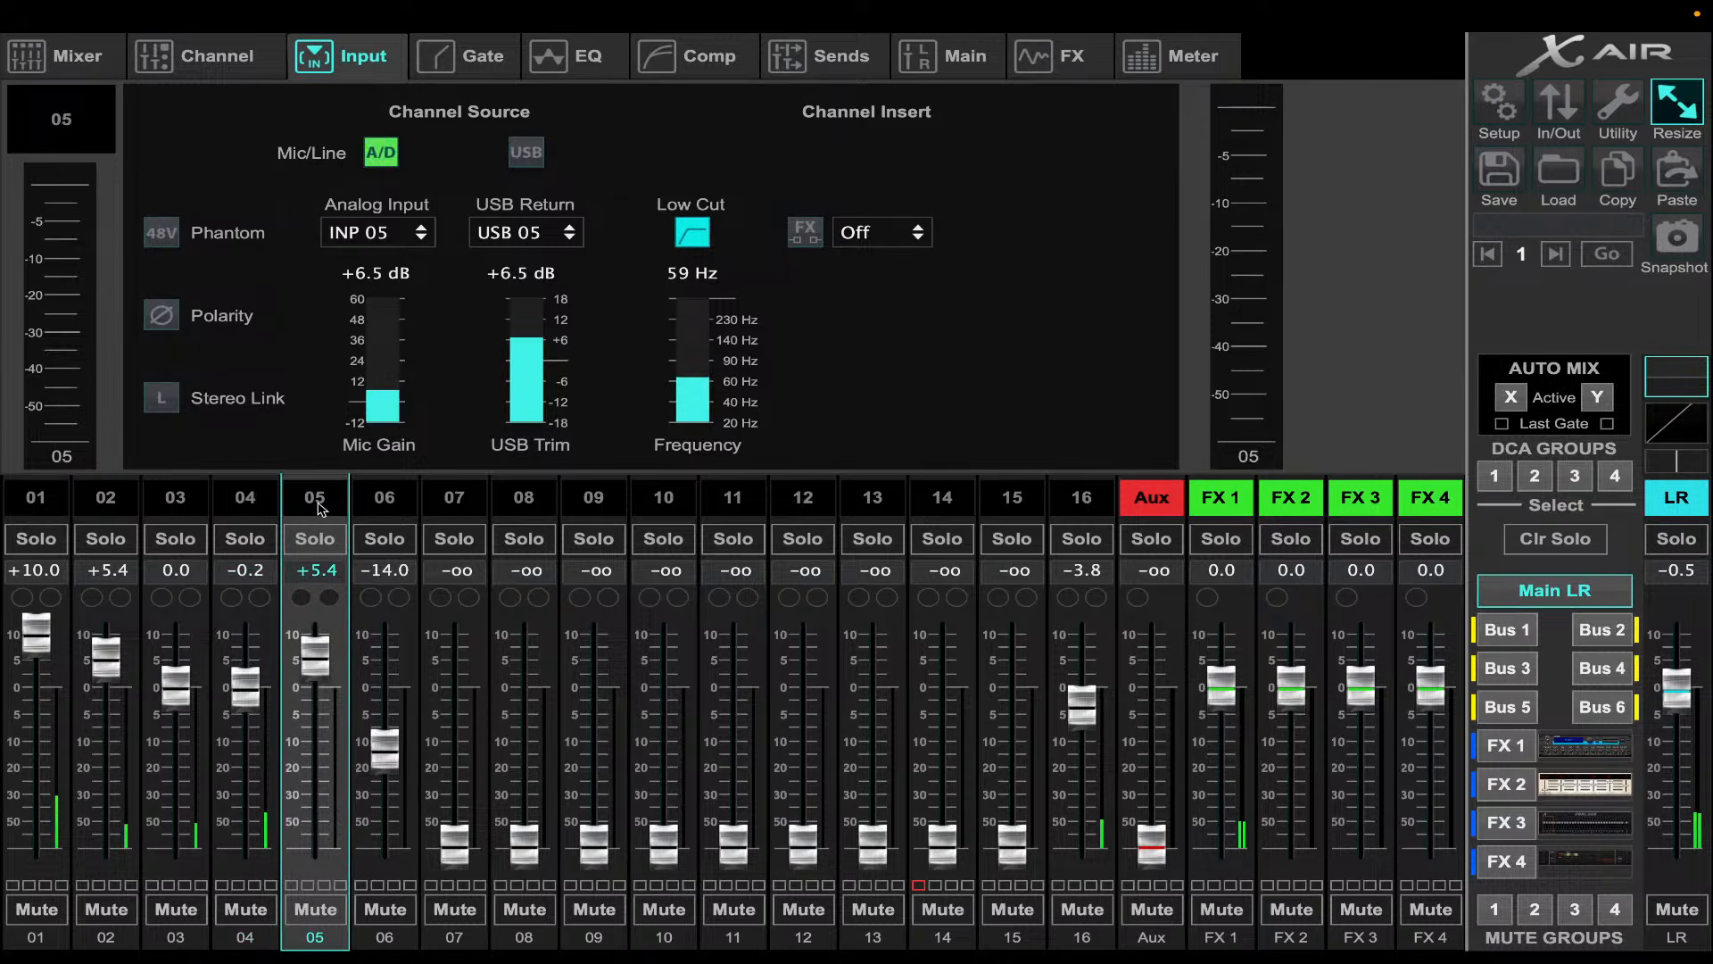
click(521, 155)
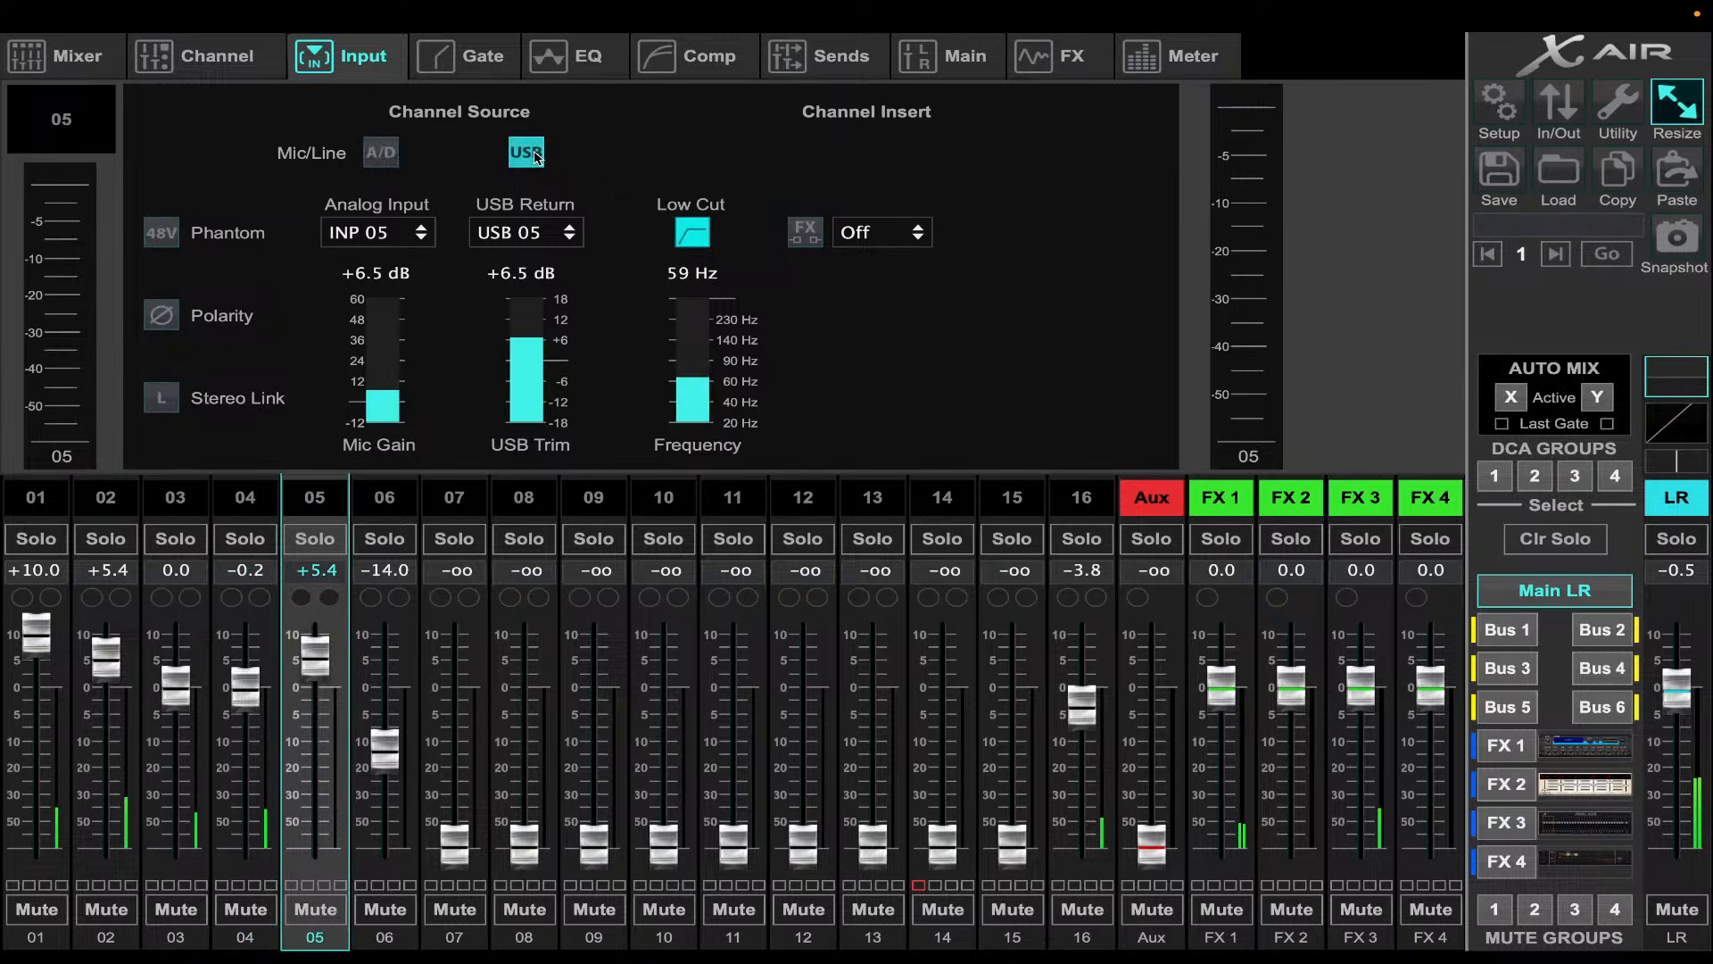
double_click(518, 275)
text(0)
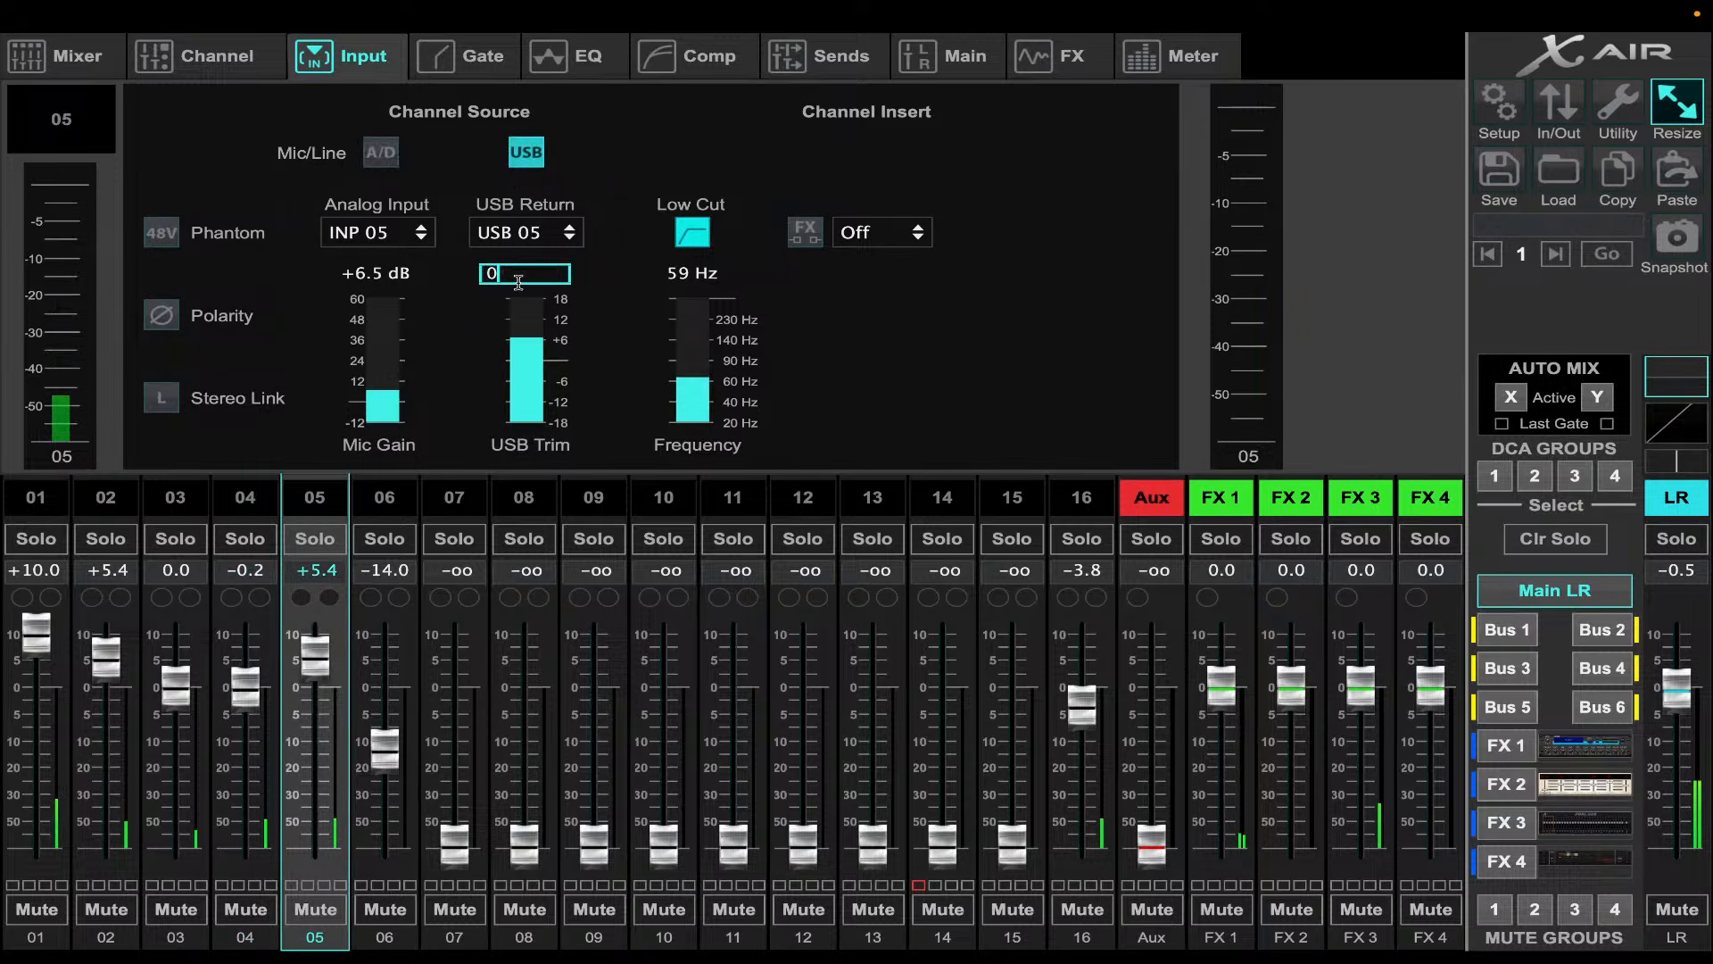
key(Return)
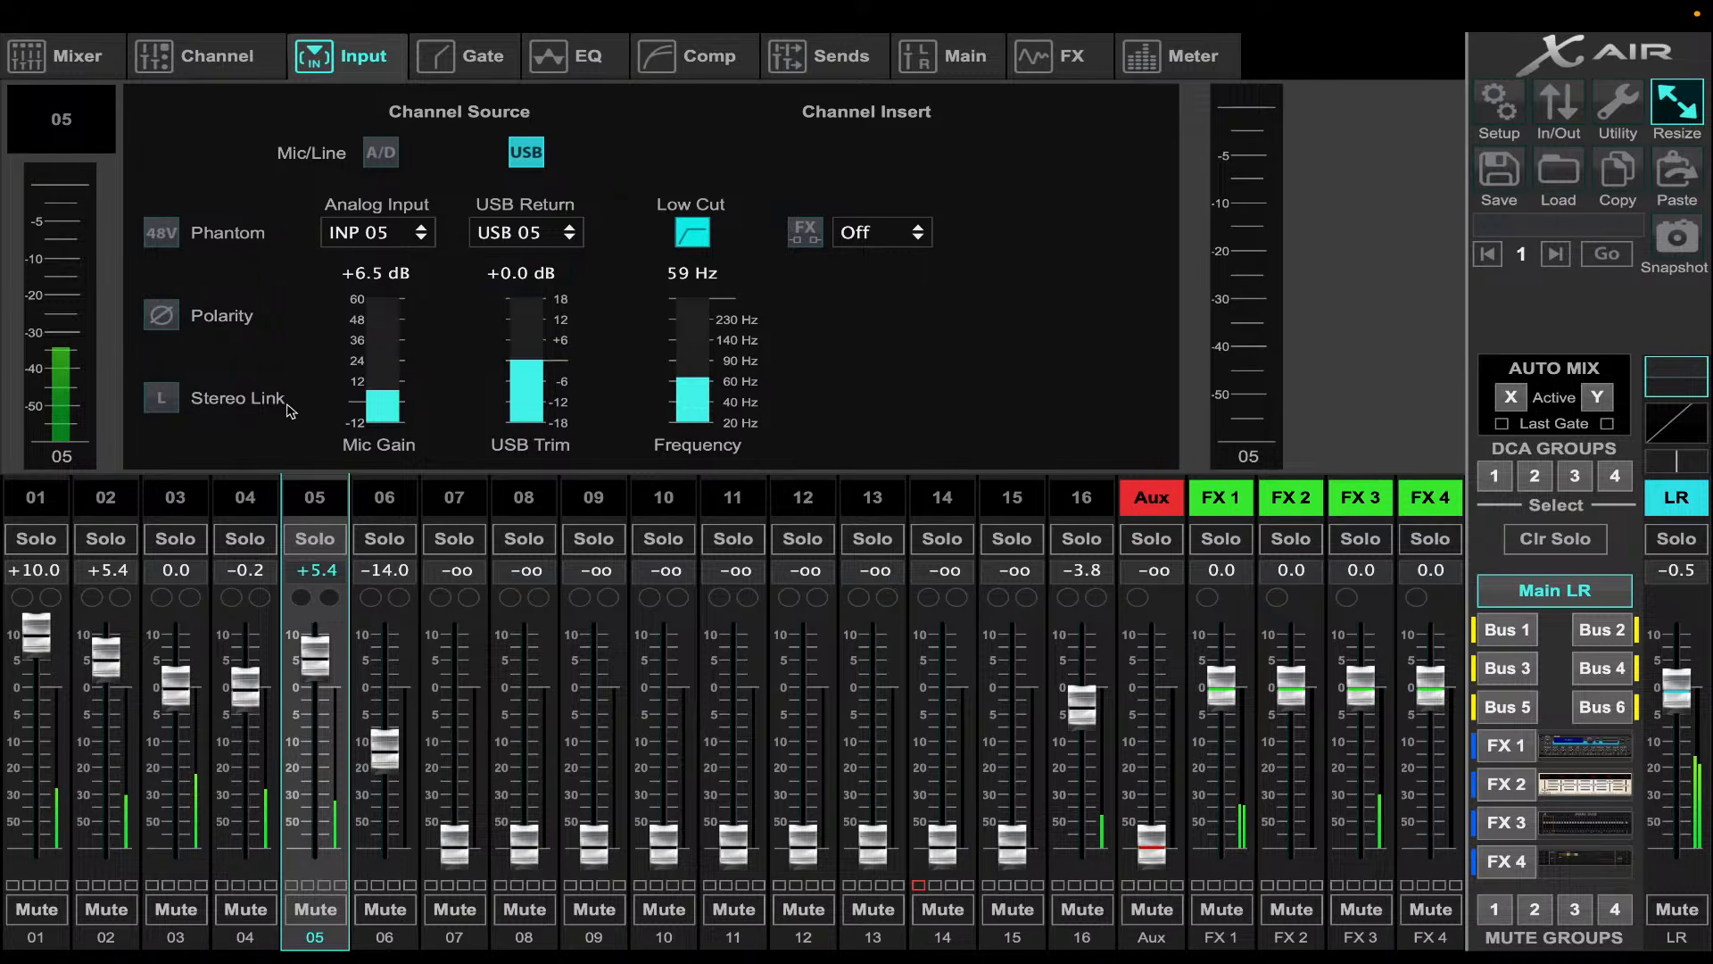
- Recheck channels 4 and 5, and give channel 6 the USB input source with a USB trim of 0 dB
click(238, 506)
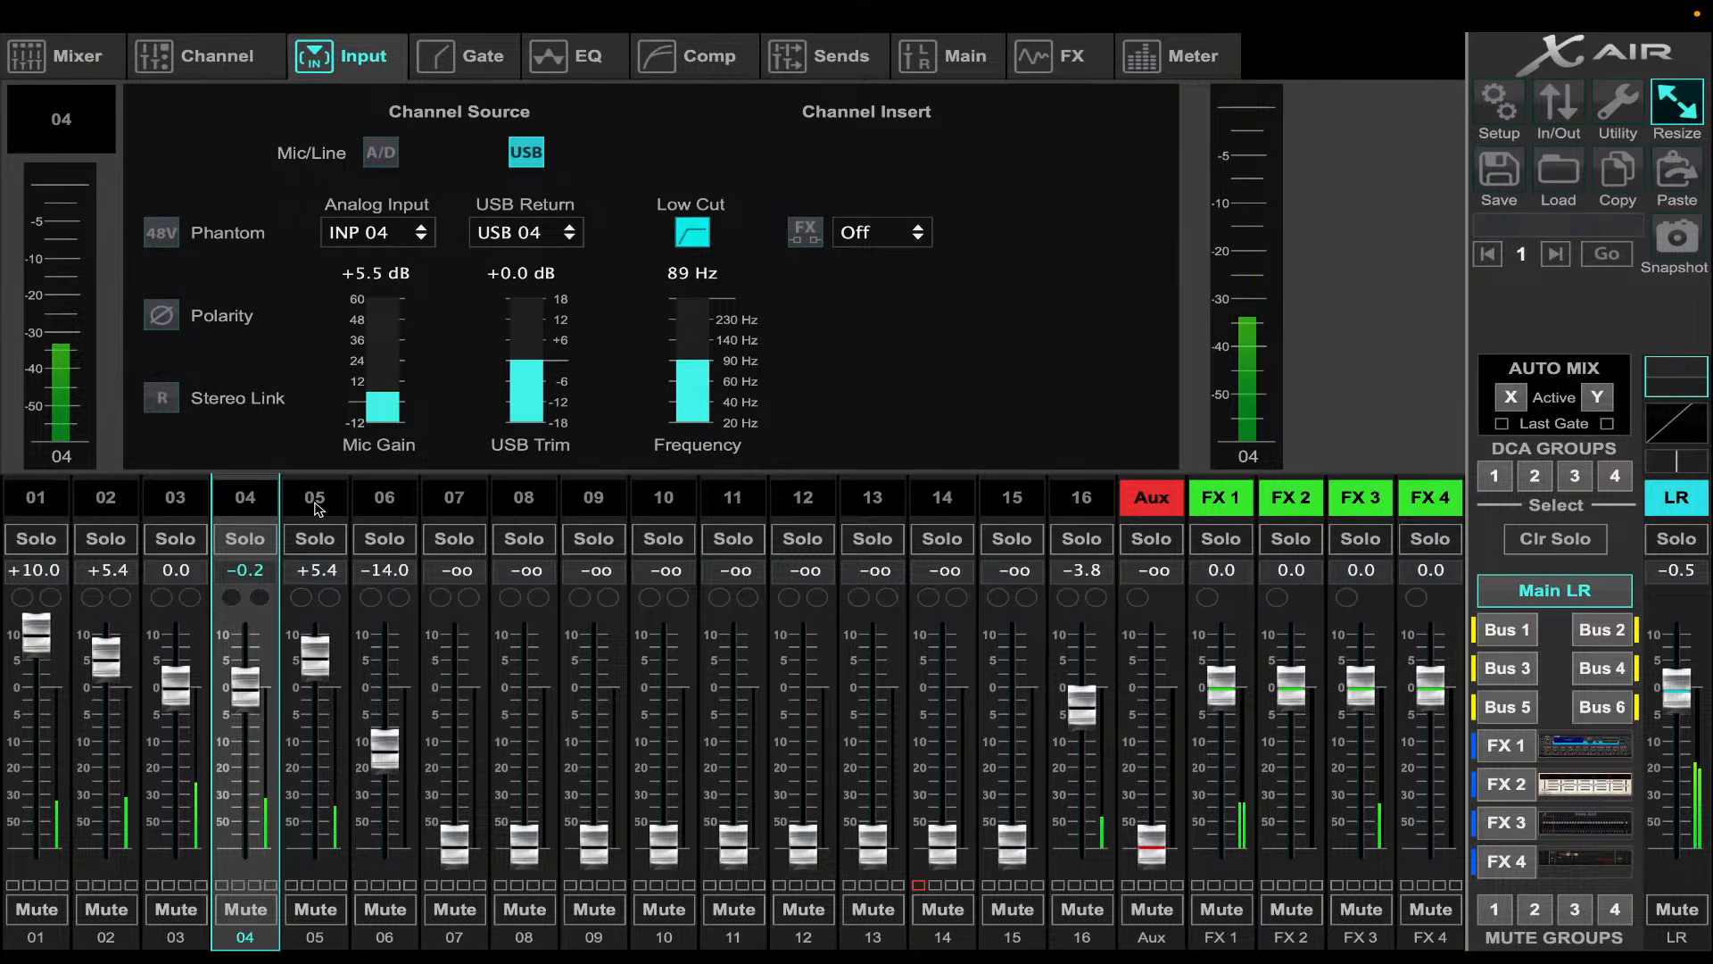
click(316, 508)
click(389, 507)
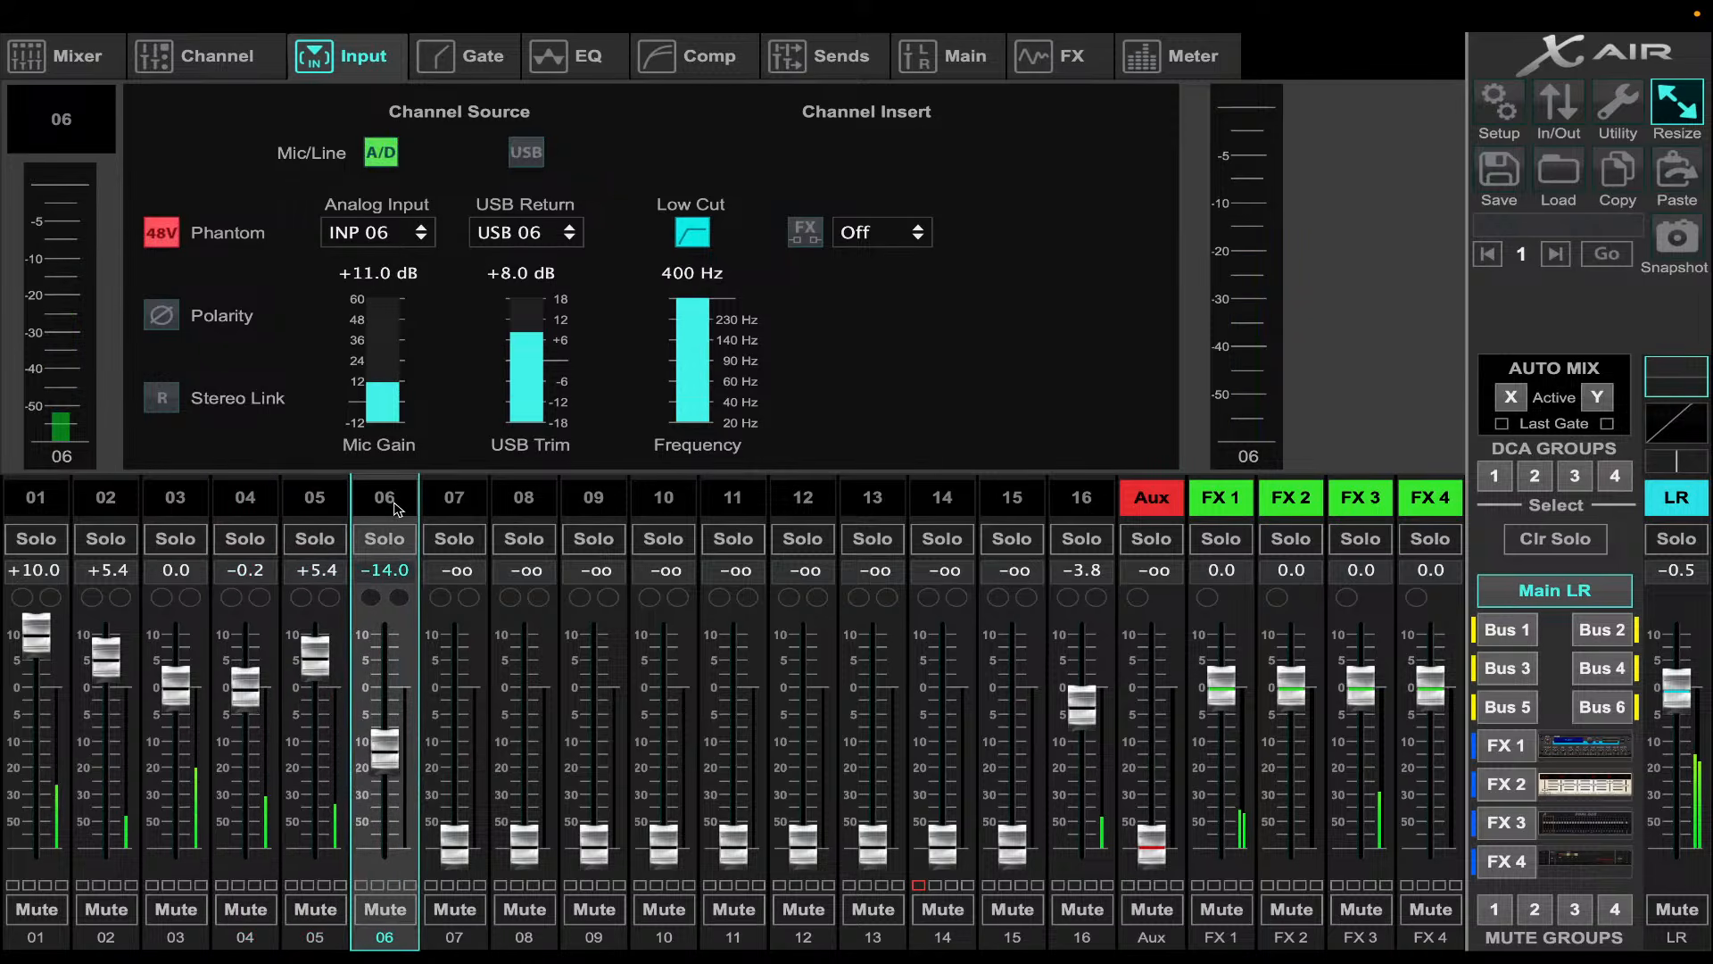
click(539, 150)
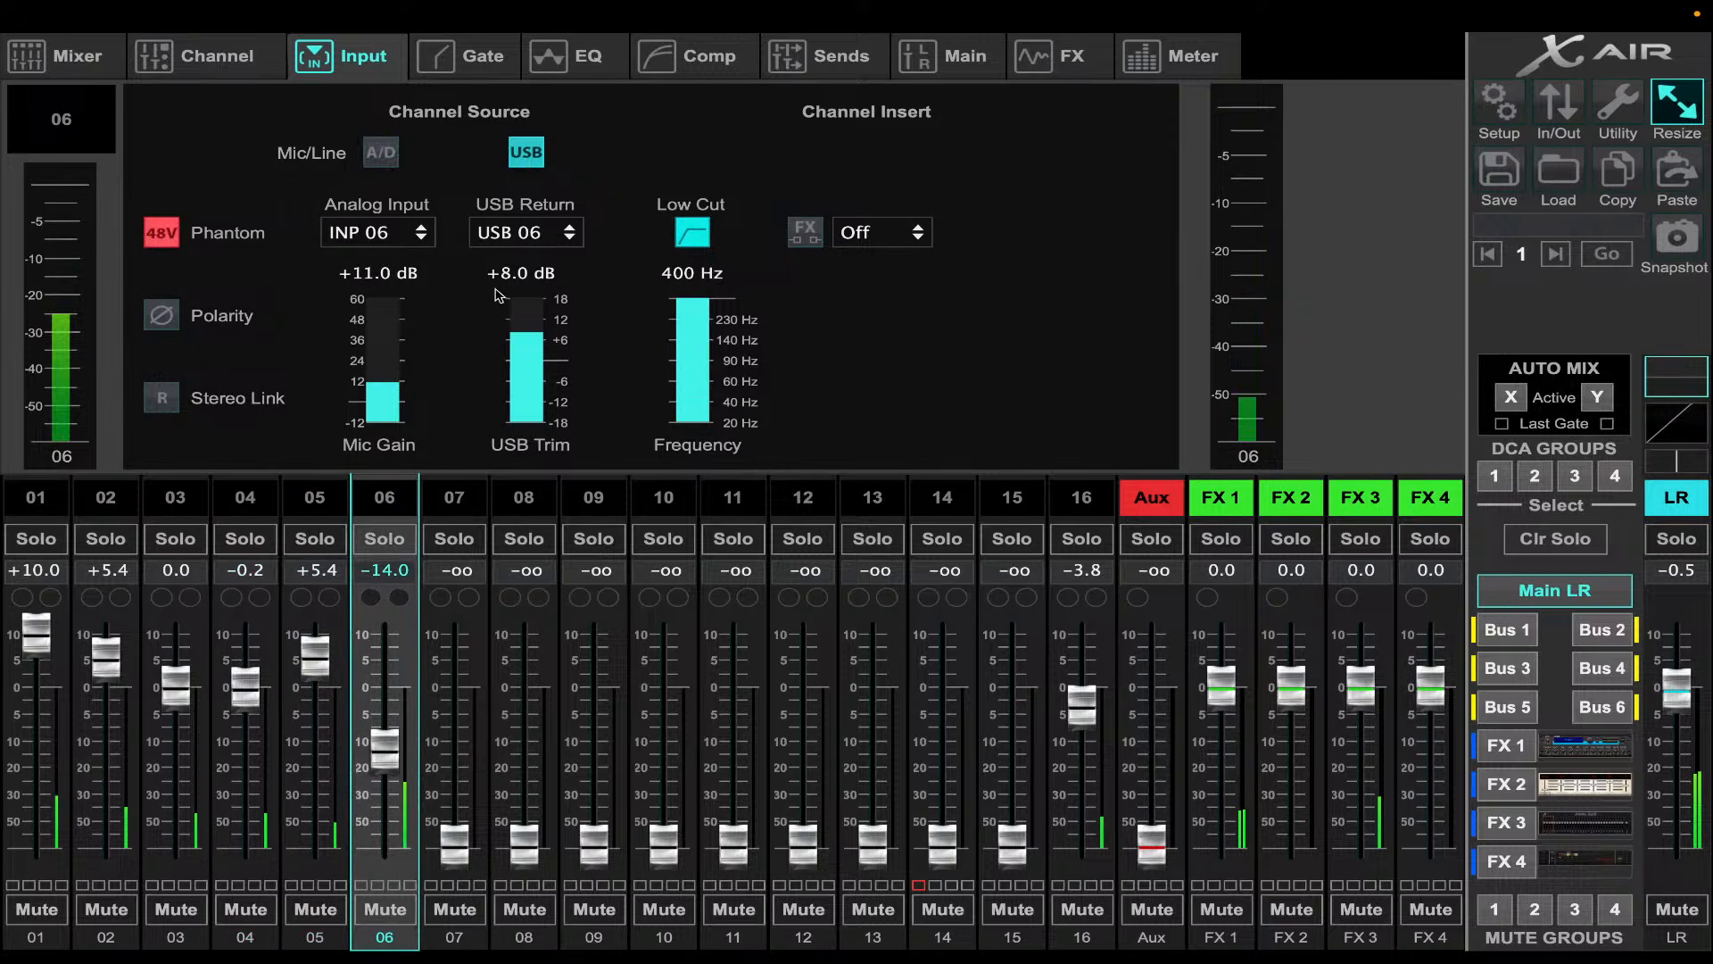
double_click(537, 279)
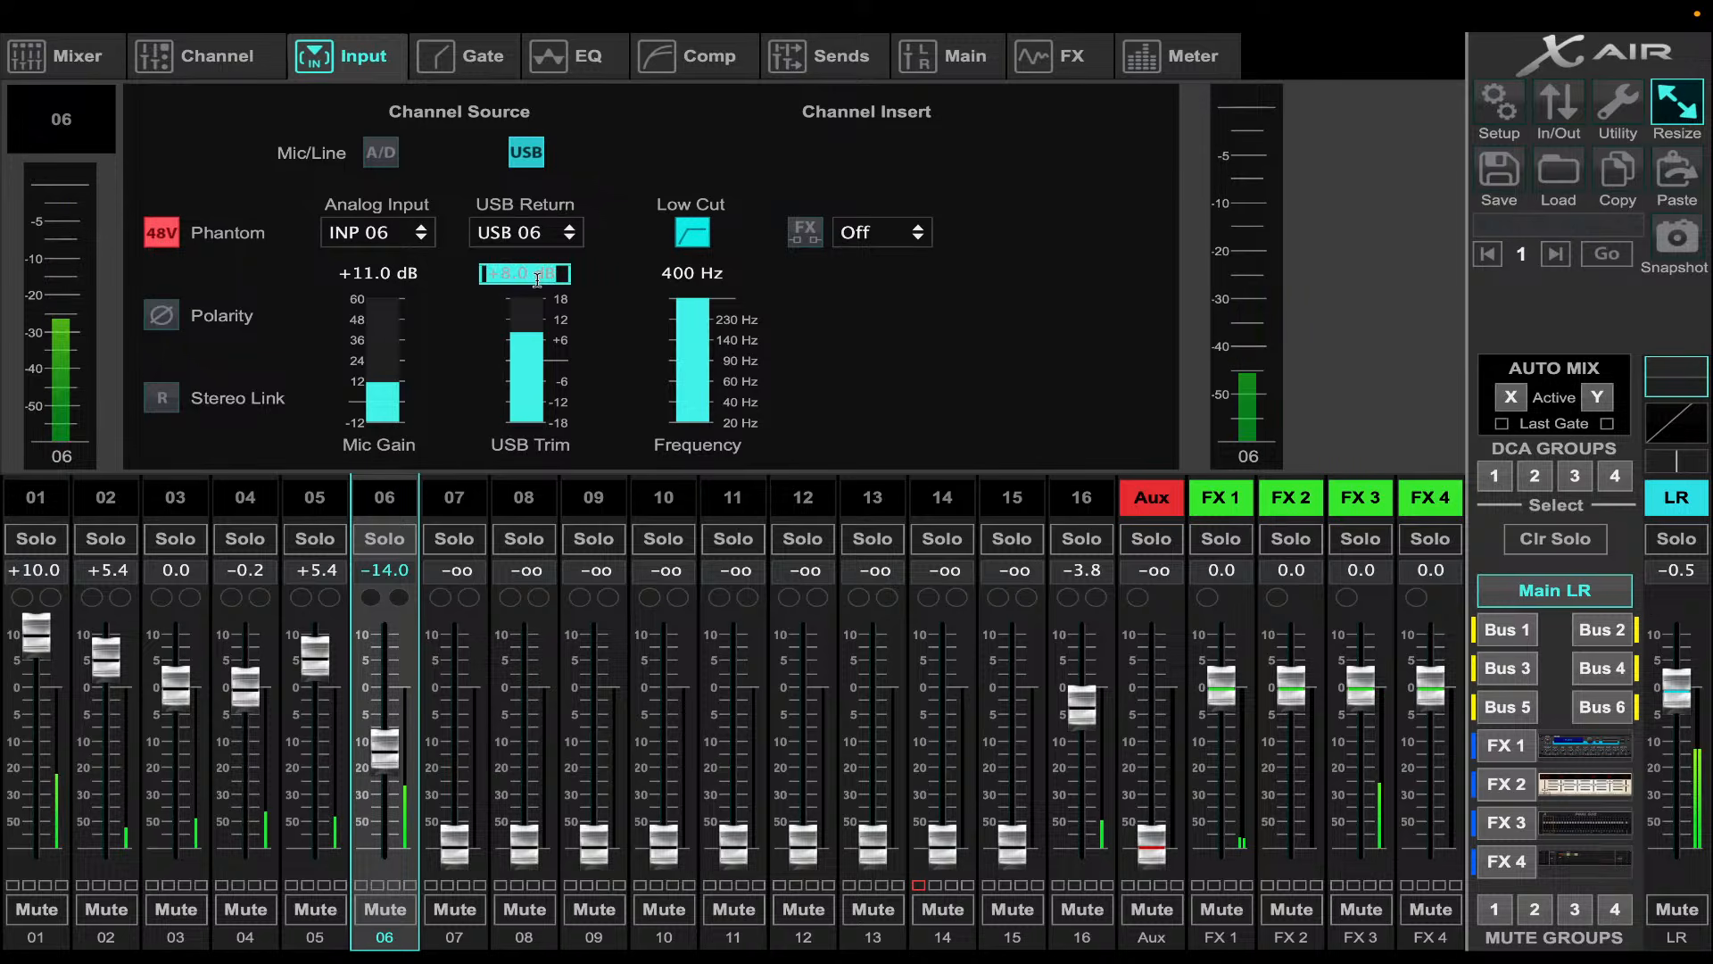
text(0)
key(Return)
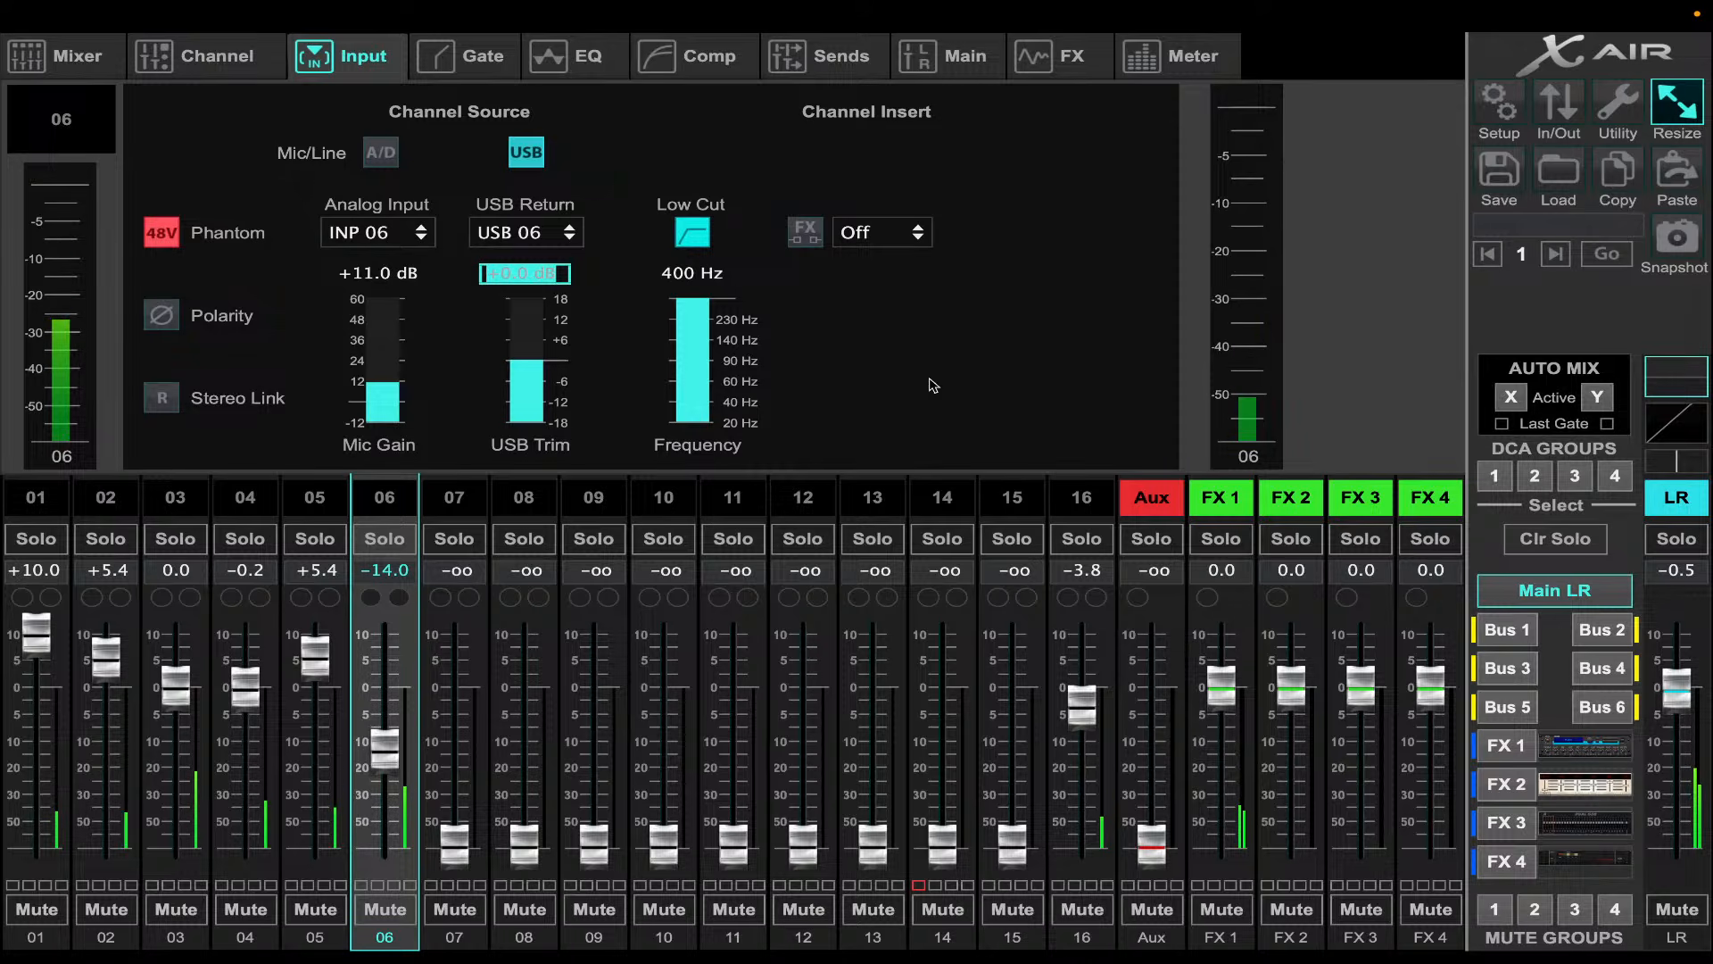
- Mute channel 16 and check the input settings of channels 1 to 4 one by one
click(1099, 911)
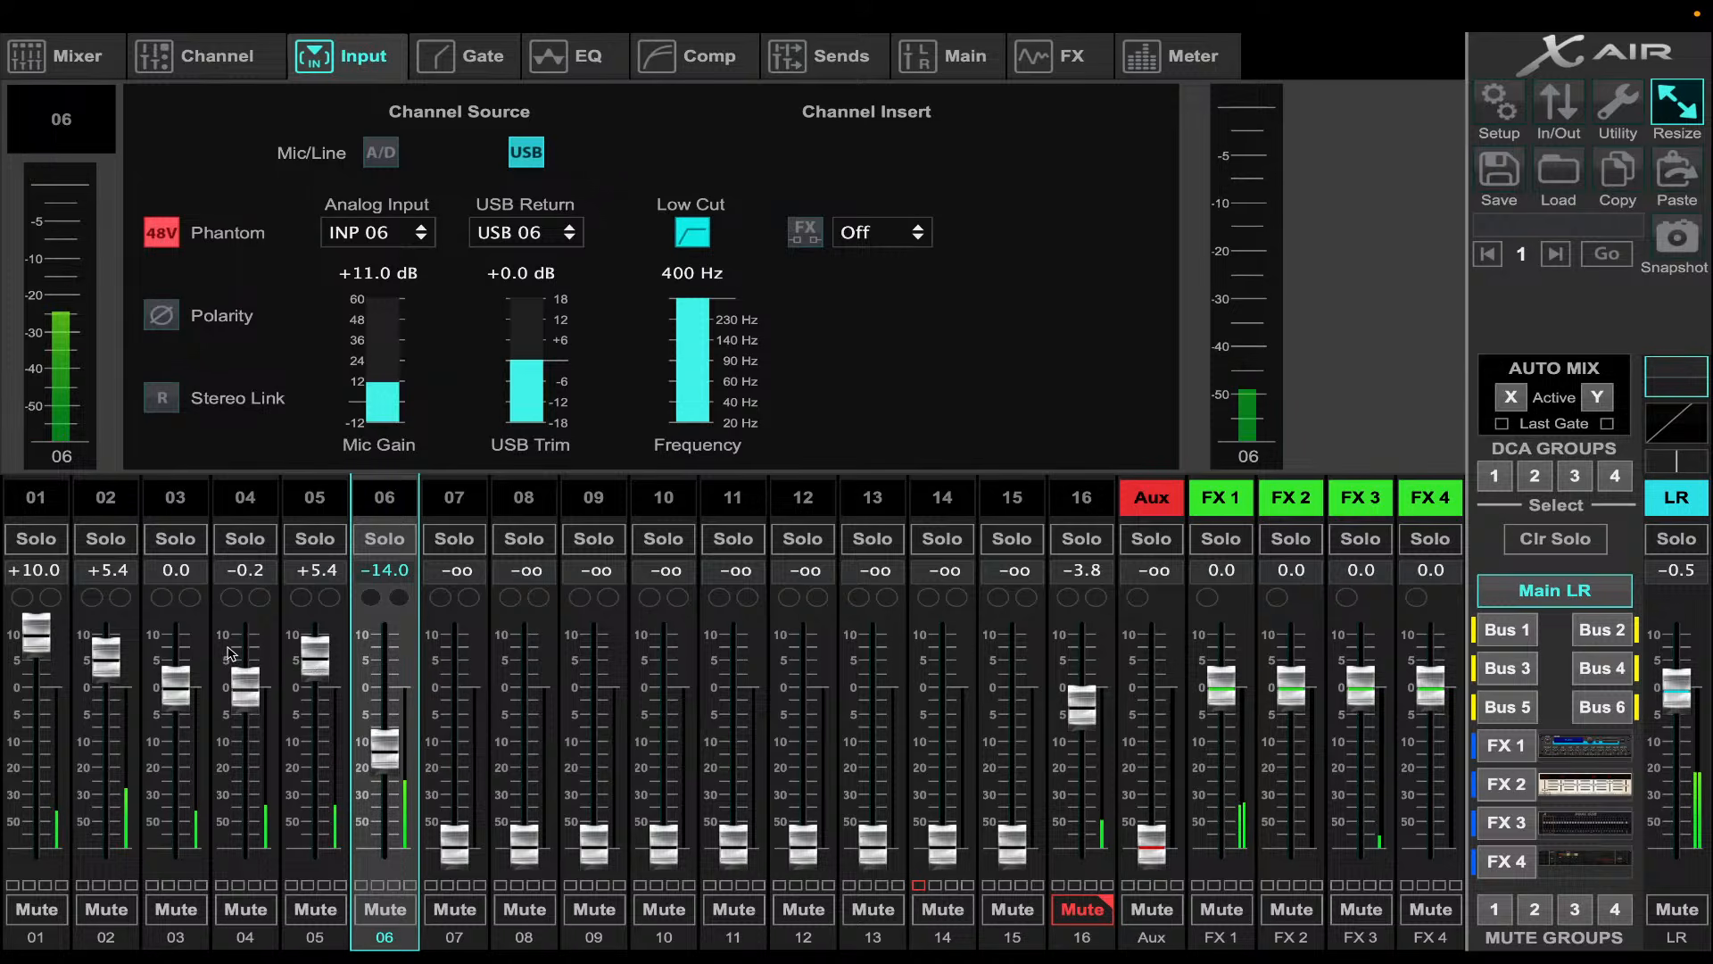
click(36, 498)
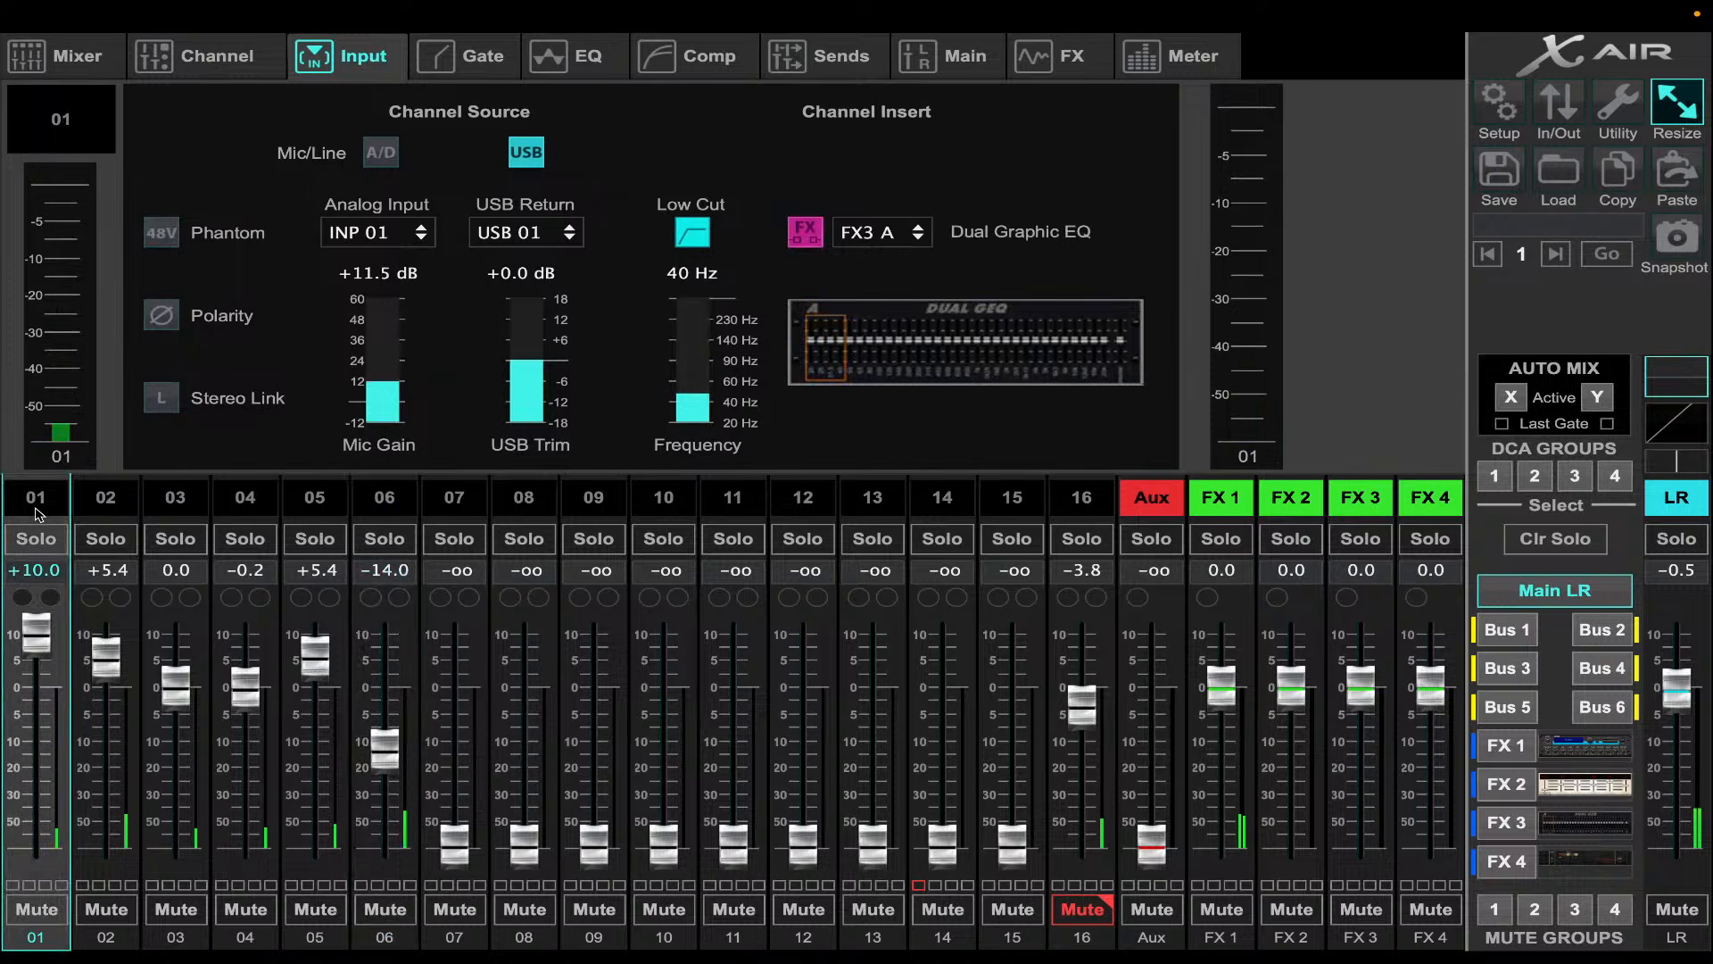
click(89, 508)
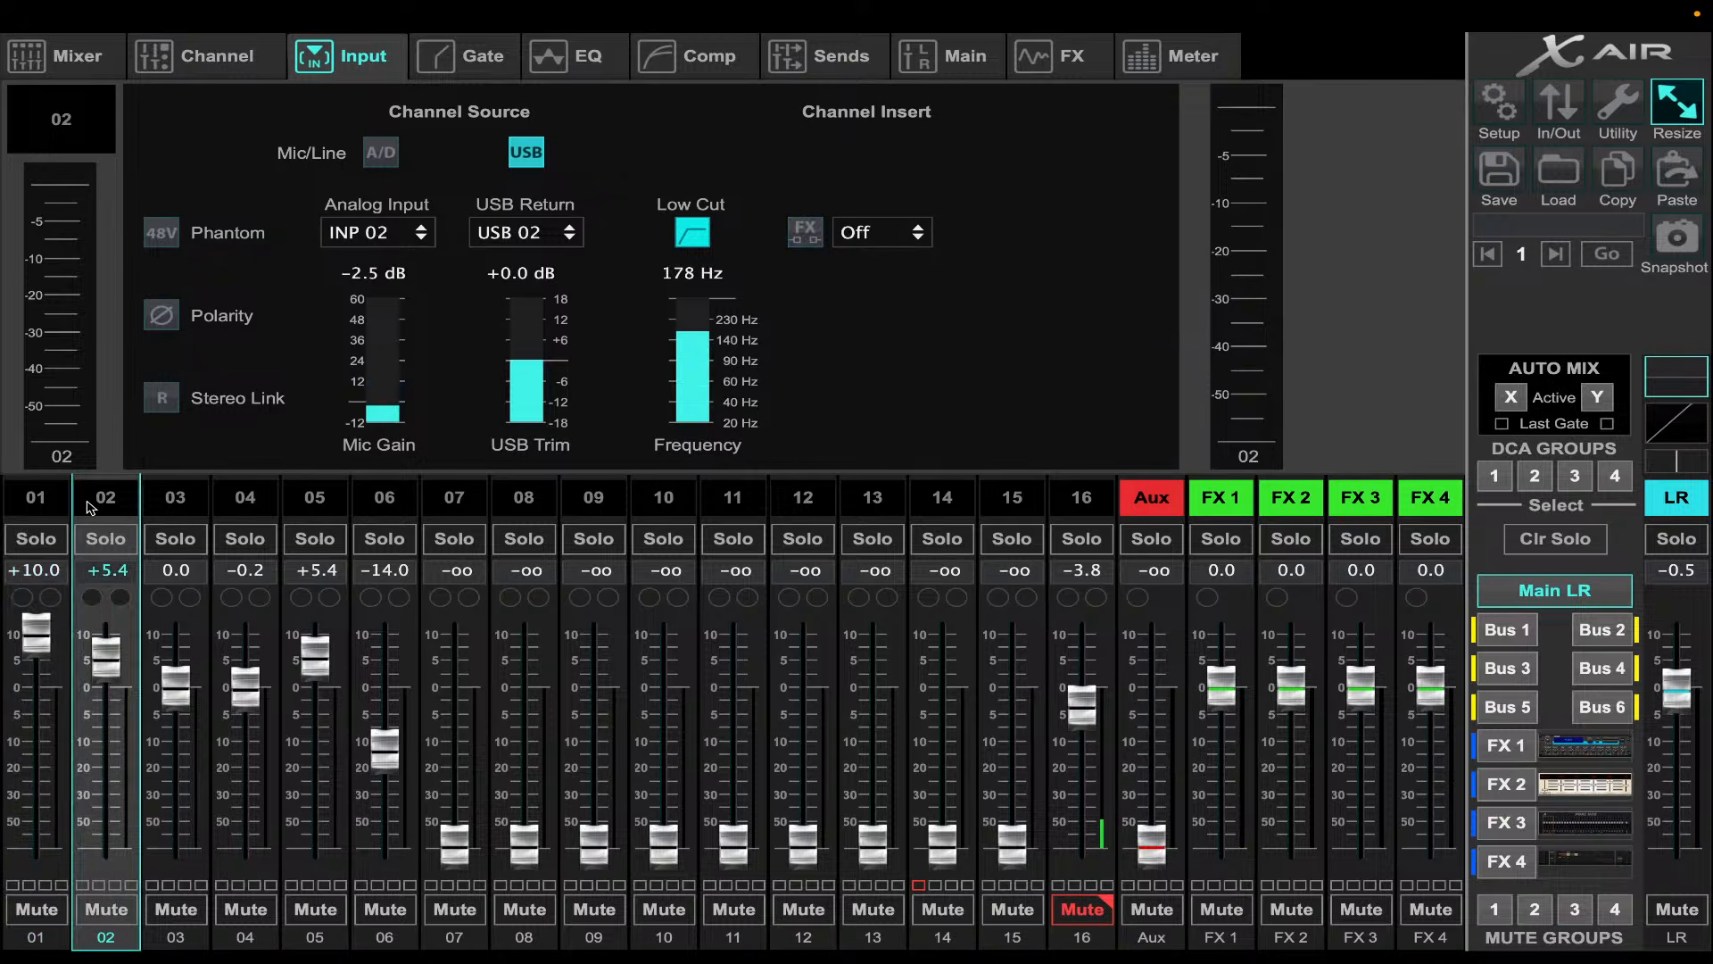
click(54, 509)
click(177, 507)
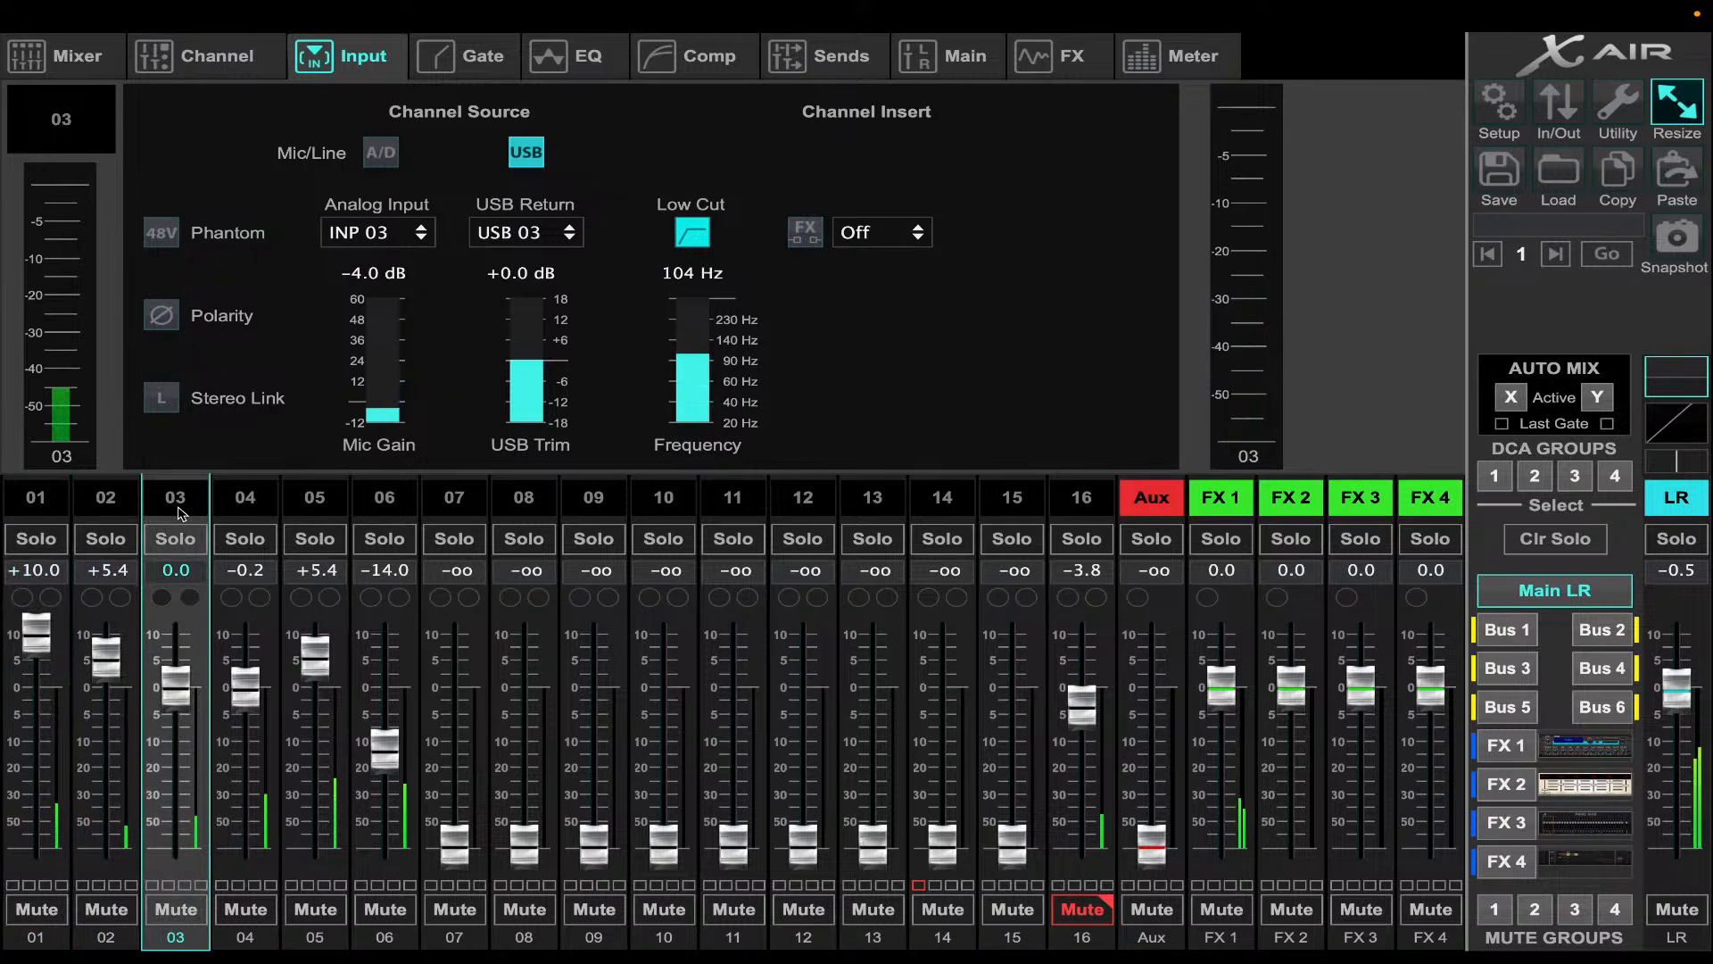
click(243, 505)
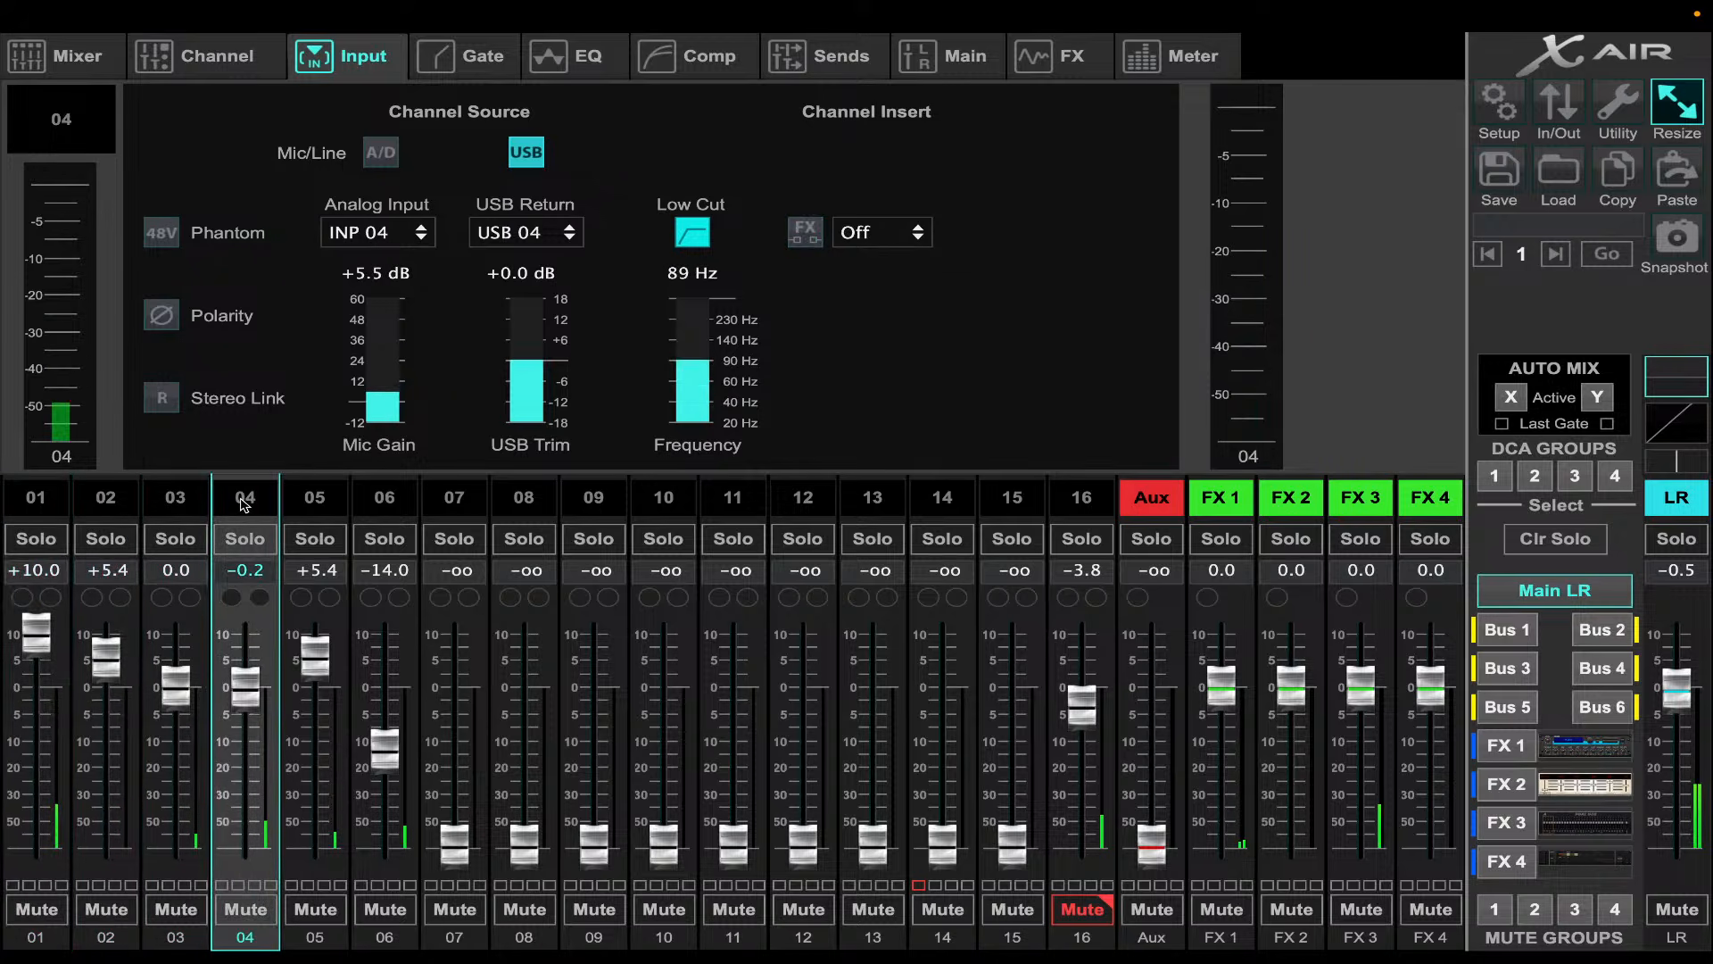
- Isolate channel 5 by muting channels 1 to 4 and 6, and select the low band in its EQ
click(314, 497)
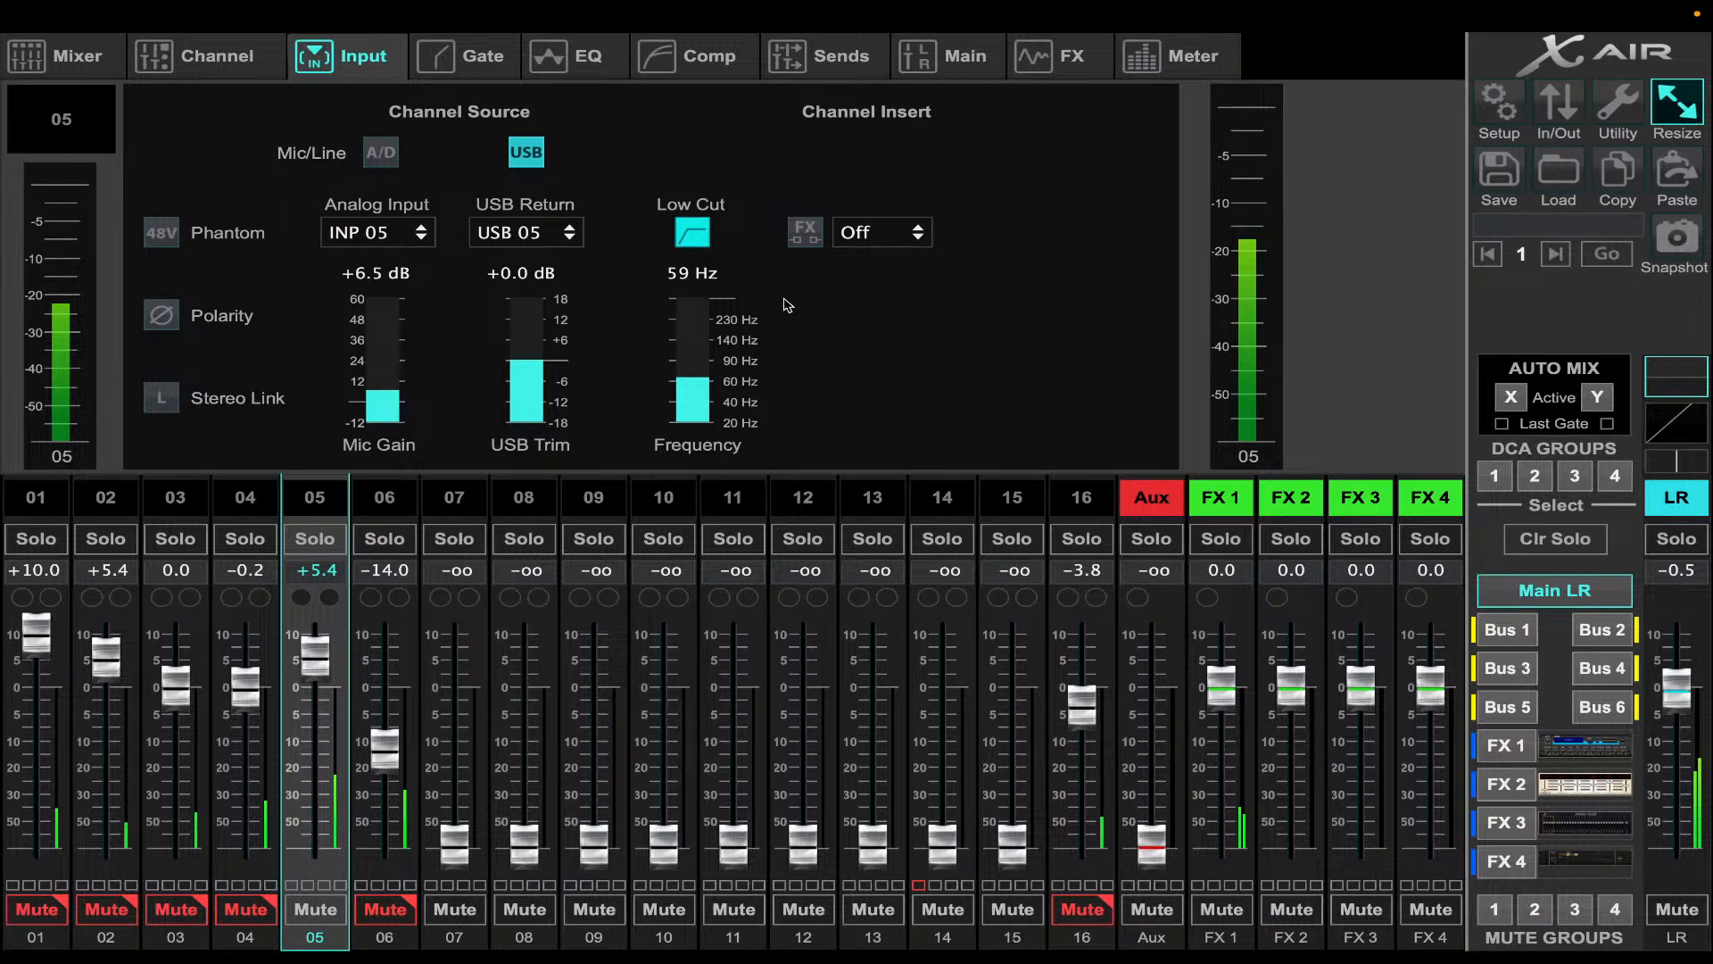
click(576, 64)
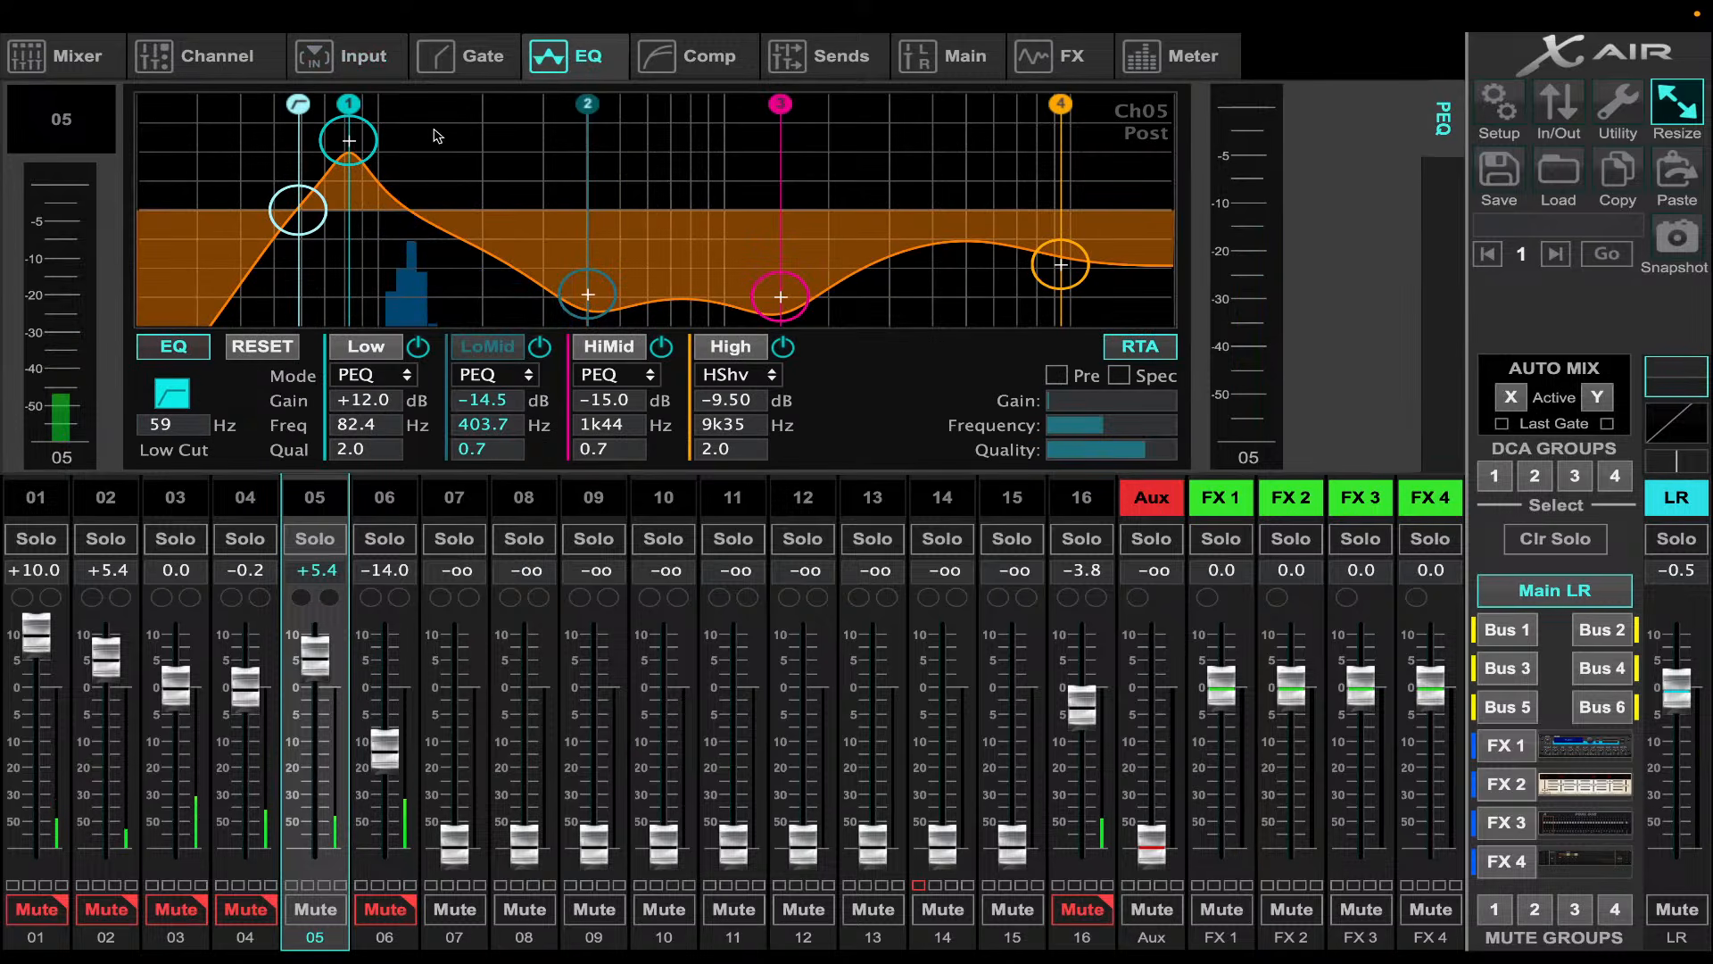
click(356, 154)
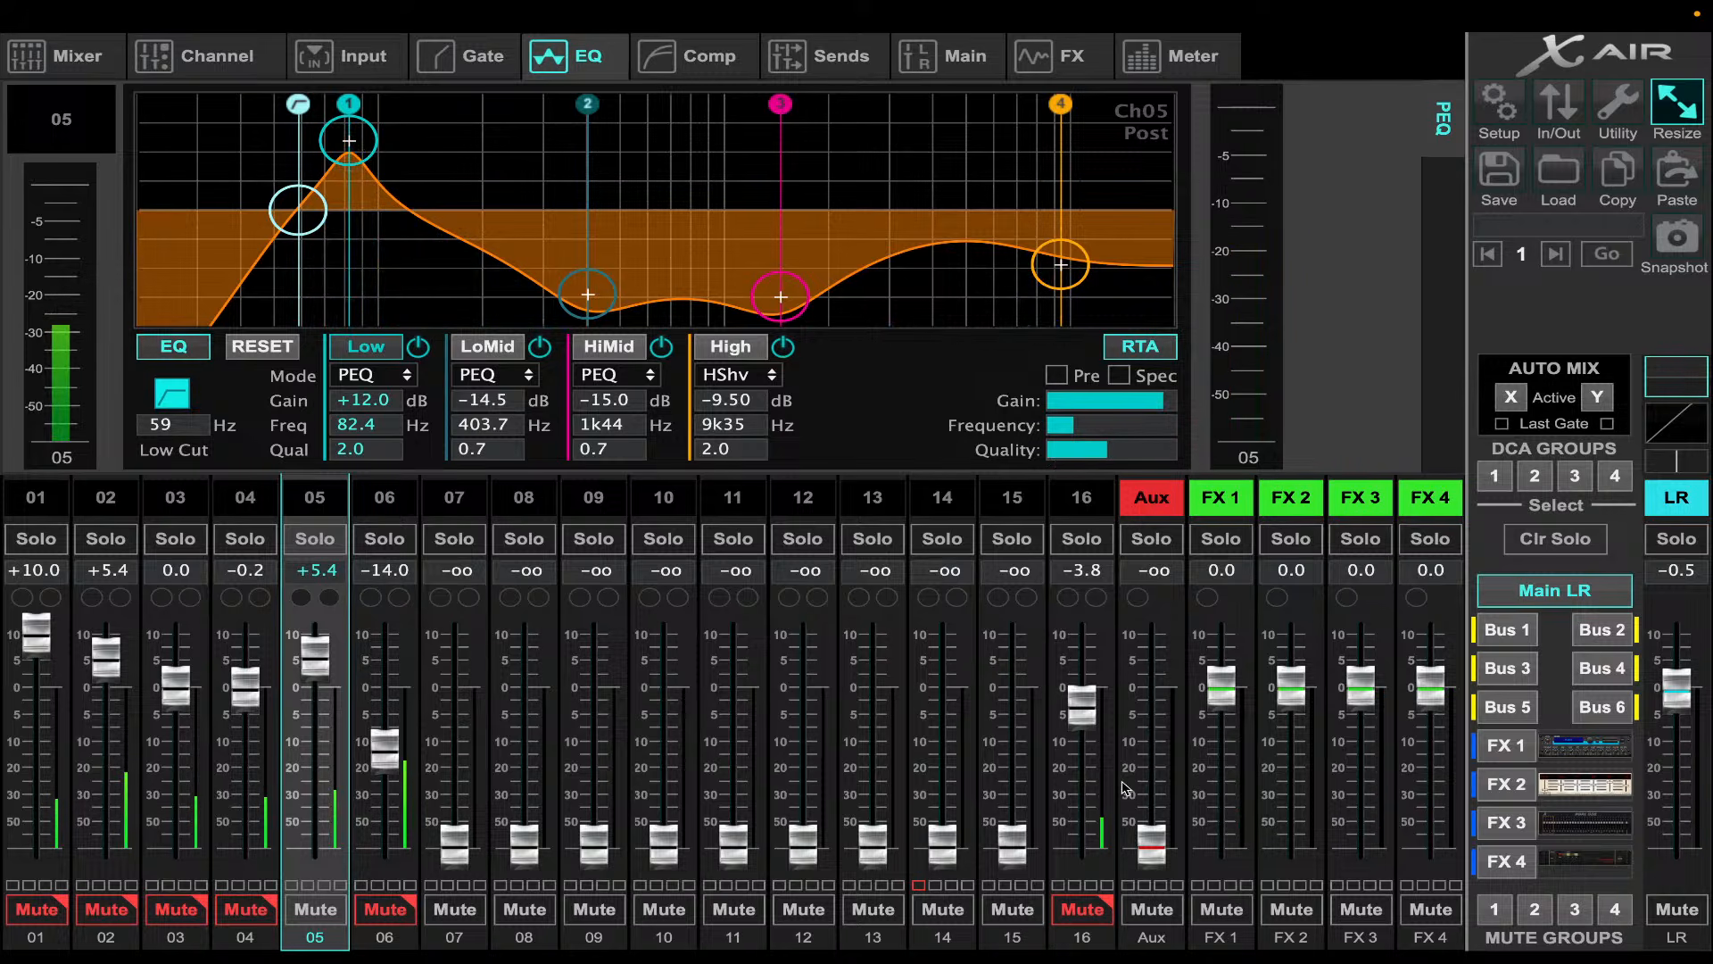
- On channel 5's EQ, set the low band's quality to 0.7, the high gain to -3.50 dB, and both mid gains to -11.5 dB
mouse_move(1129, 459)
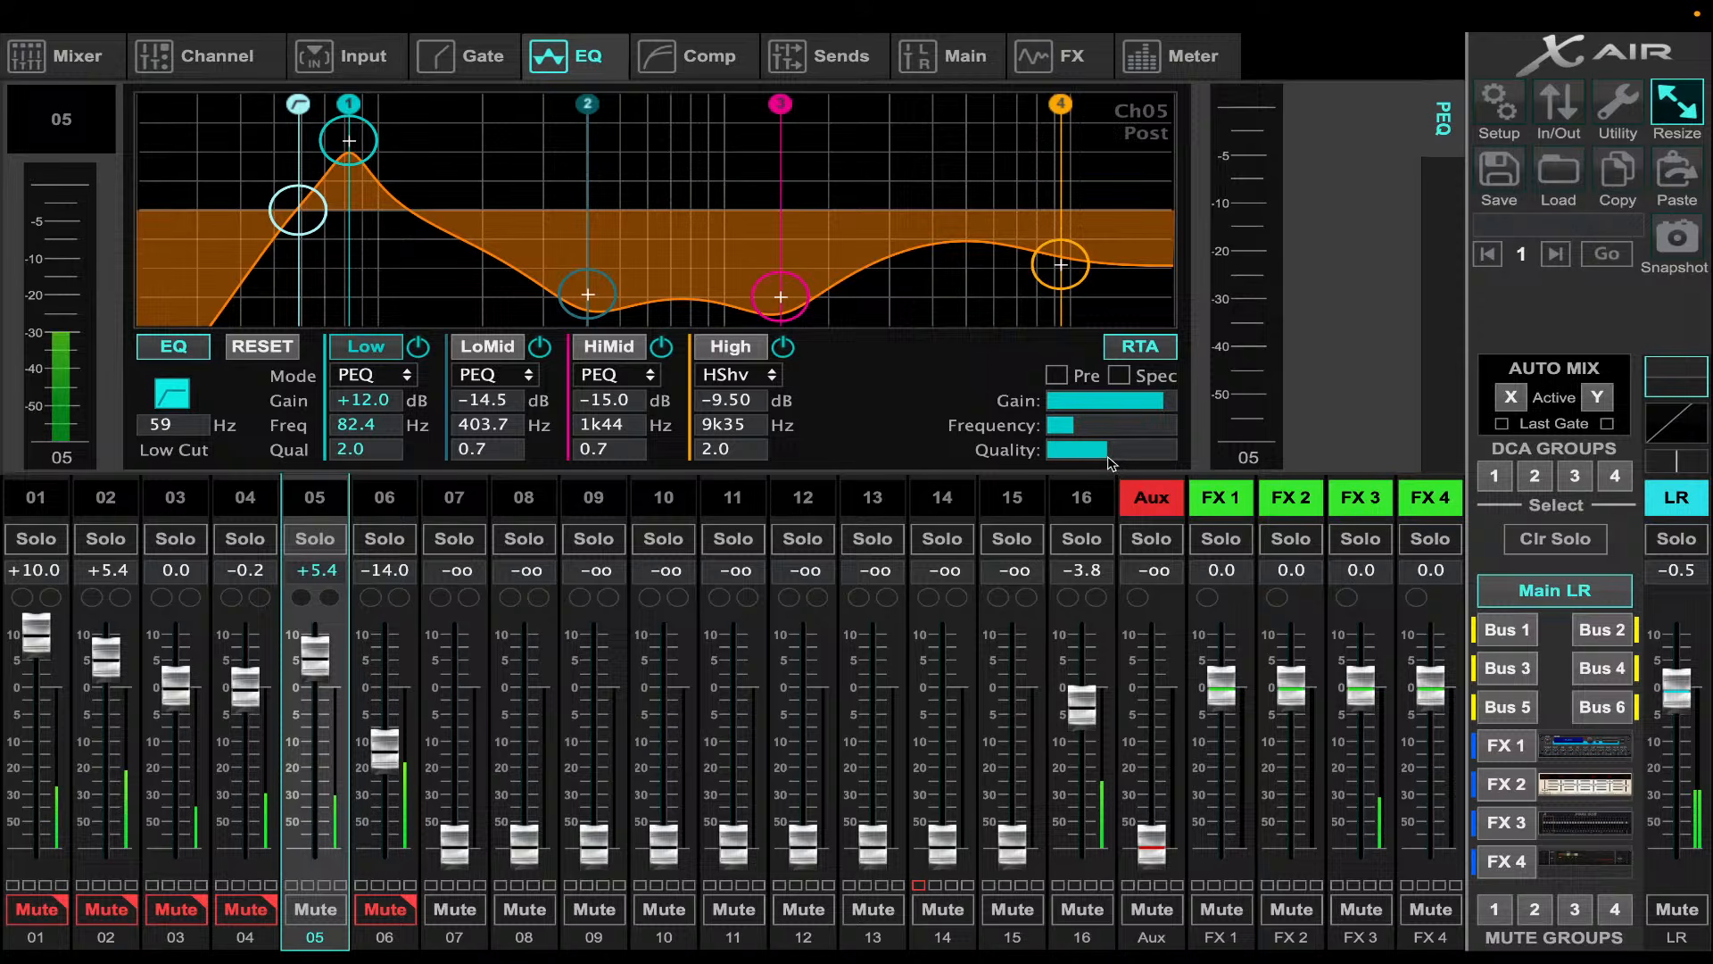
drag(1104, 455, 1214, 460)
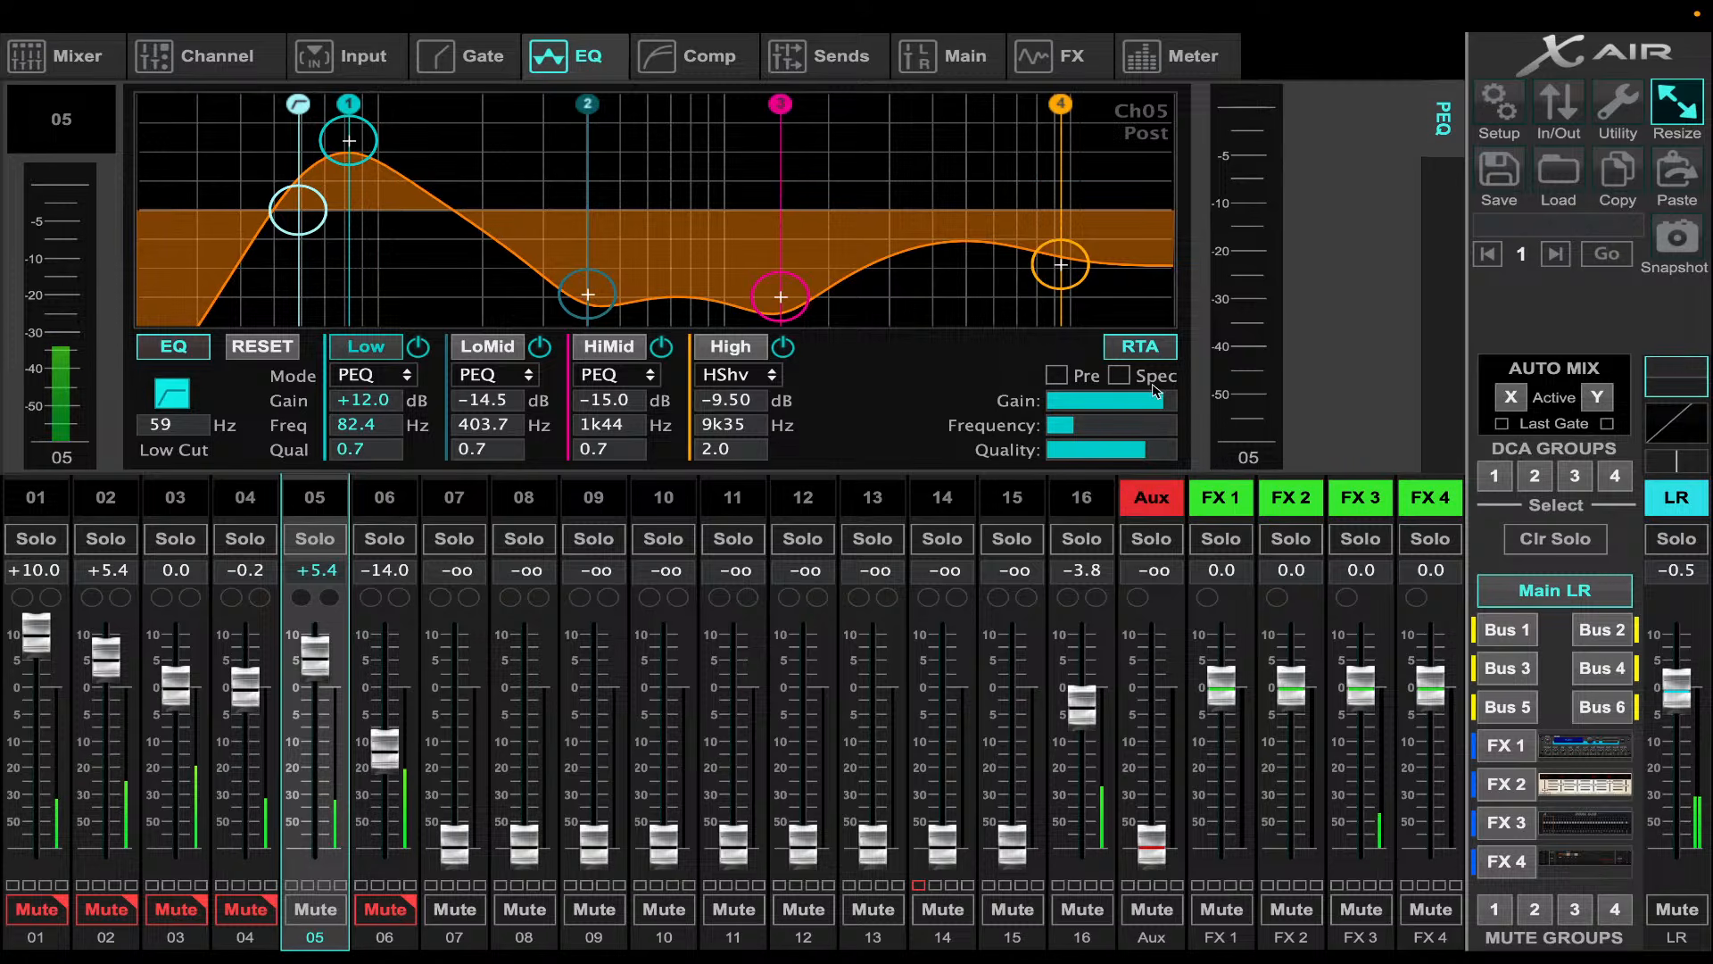
drag(1068, 285, 1070, 250)
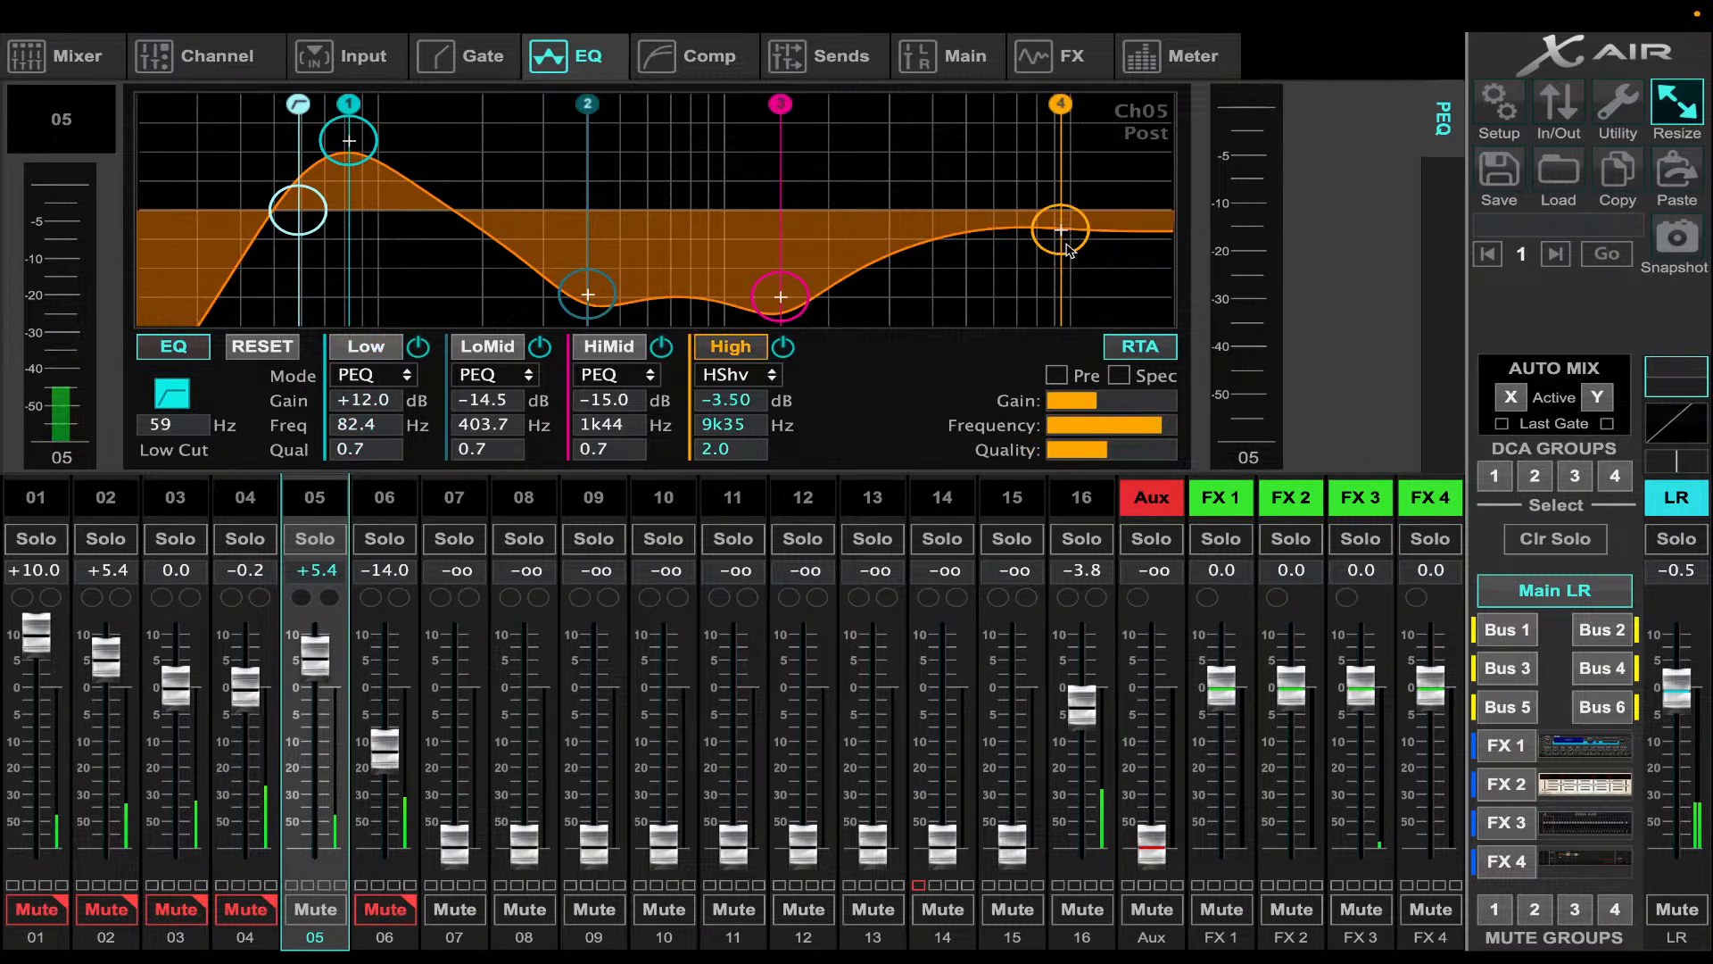
drag(781, 296, 774, 277)
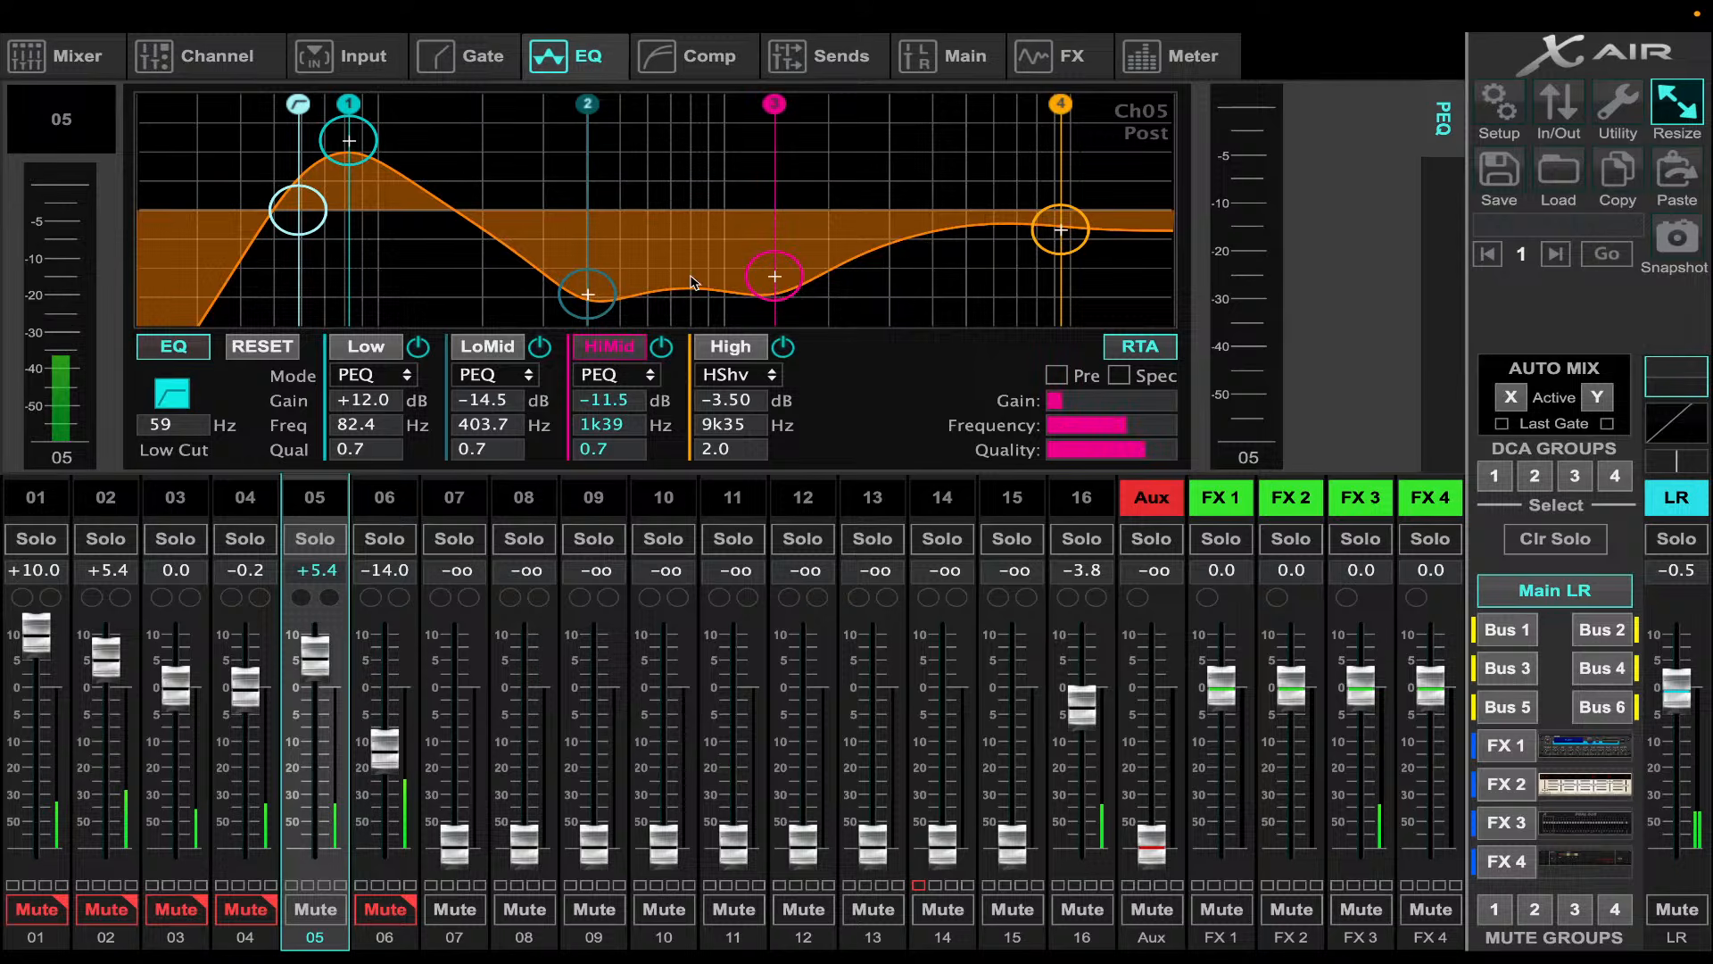
click(607, 302)
drag(606, 302, 604, 286)
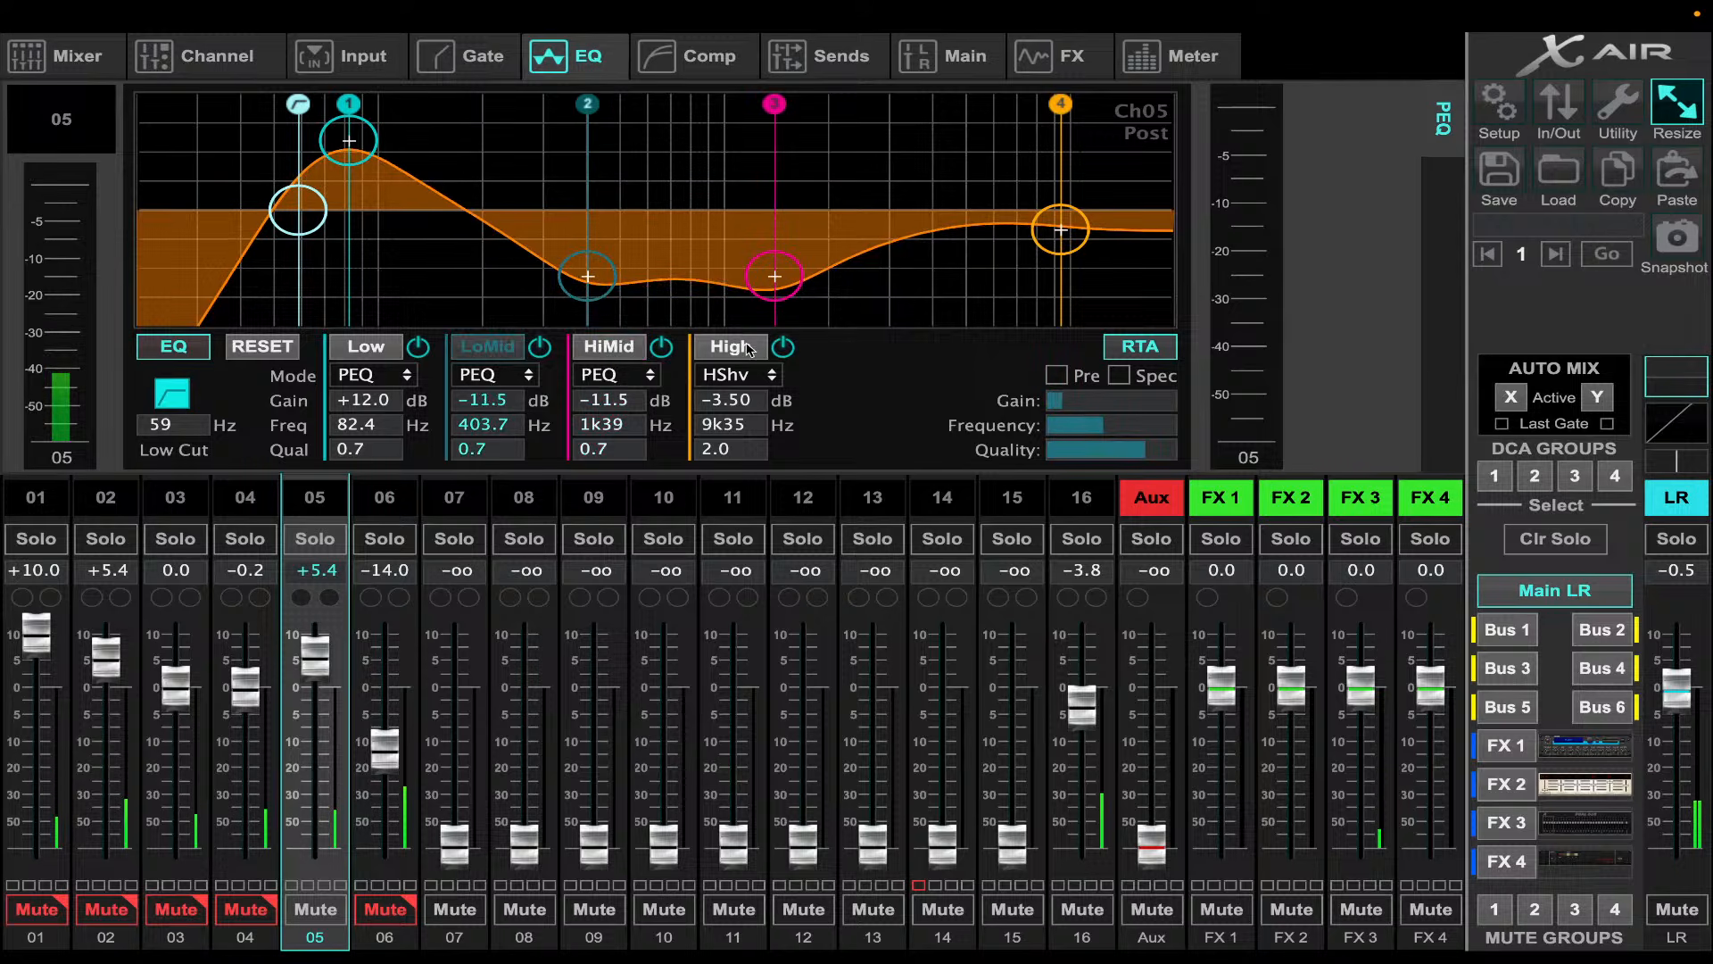
- Switch to Cubase, reposition playback within the looped section of the recorded tracks, and return to X AIR Edit
mouse_move(1136, 961)
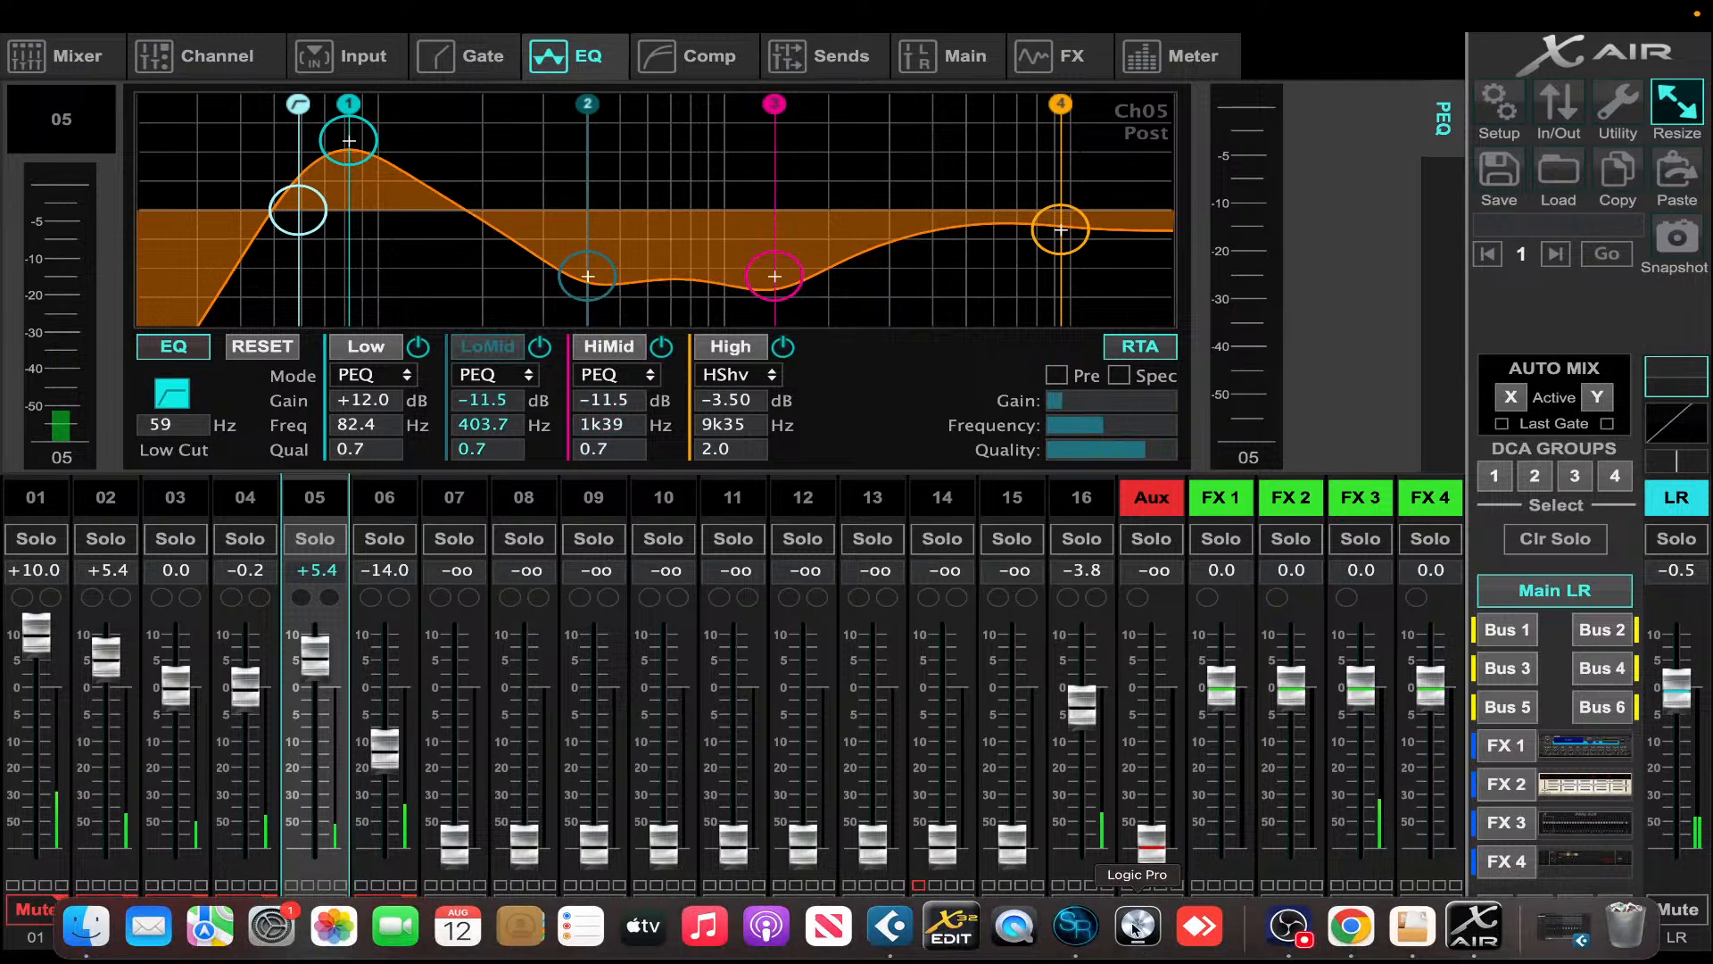
click(902, 934)
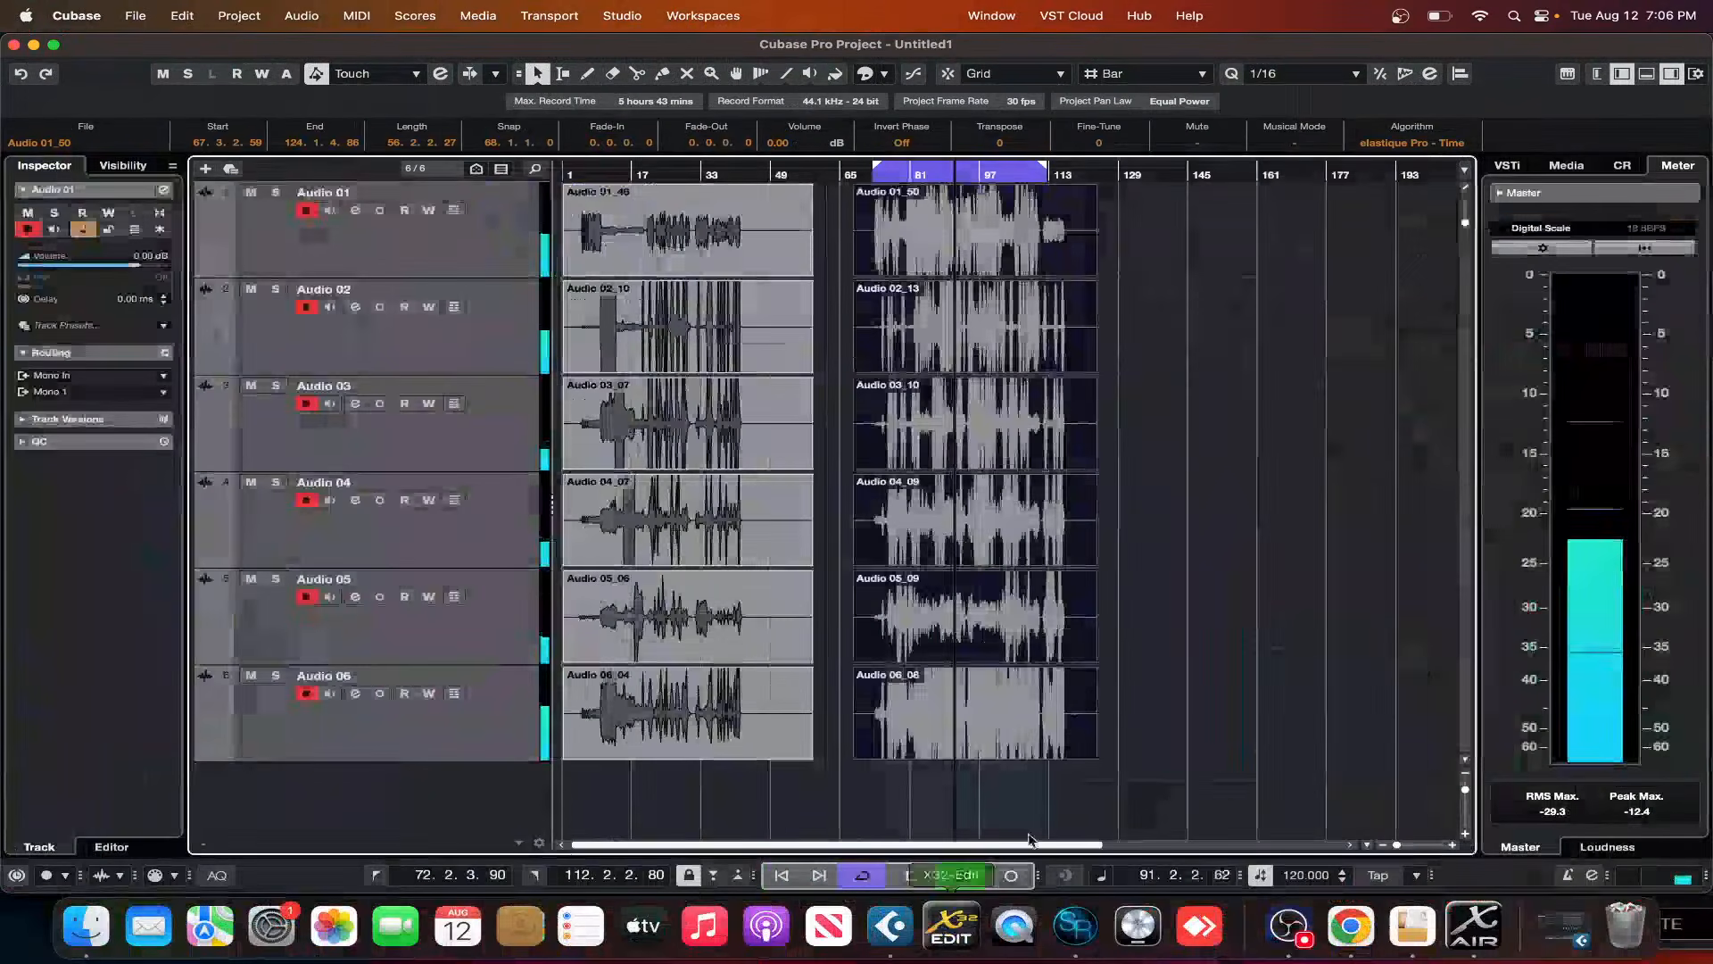
click(974, 189)
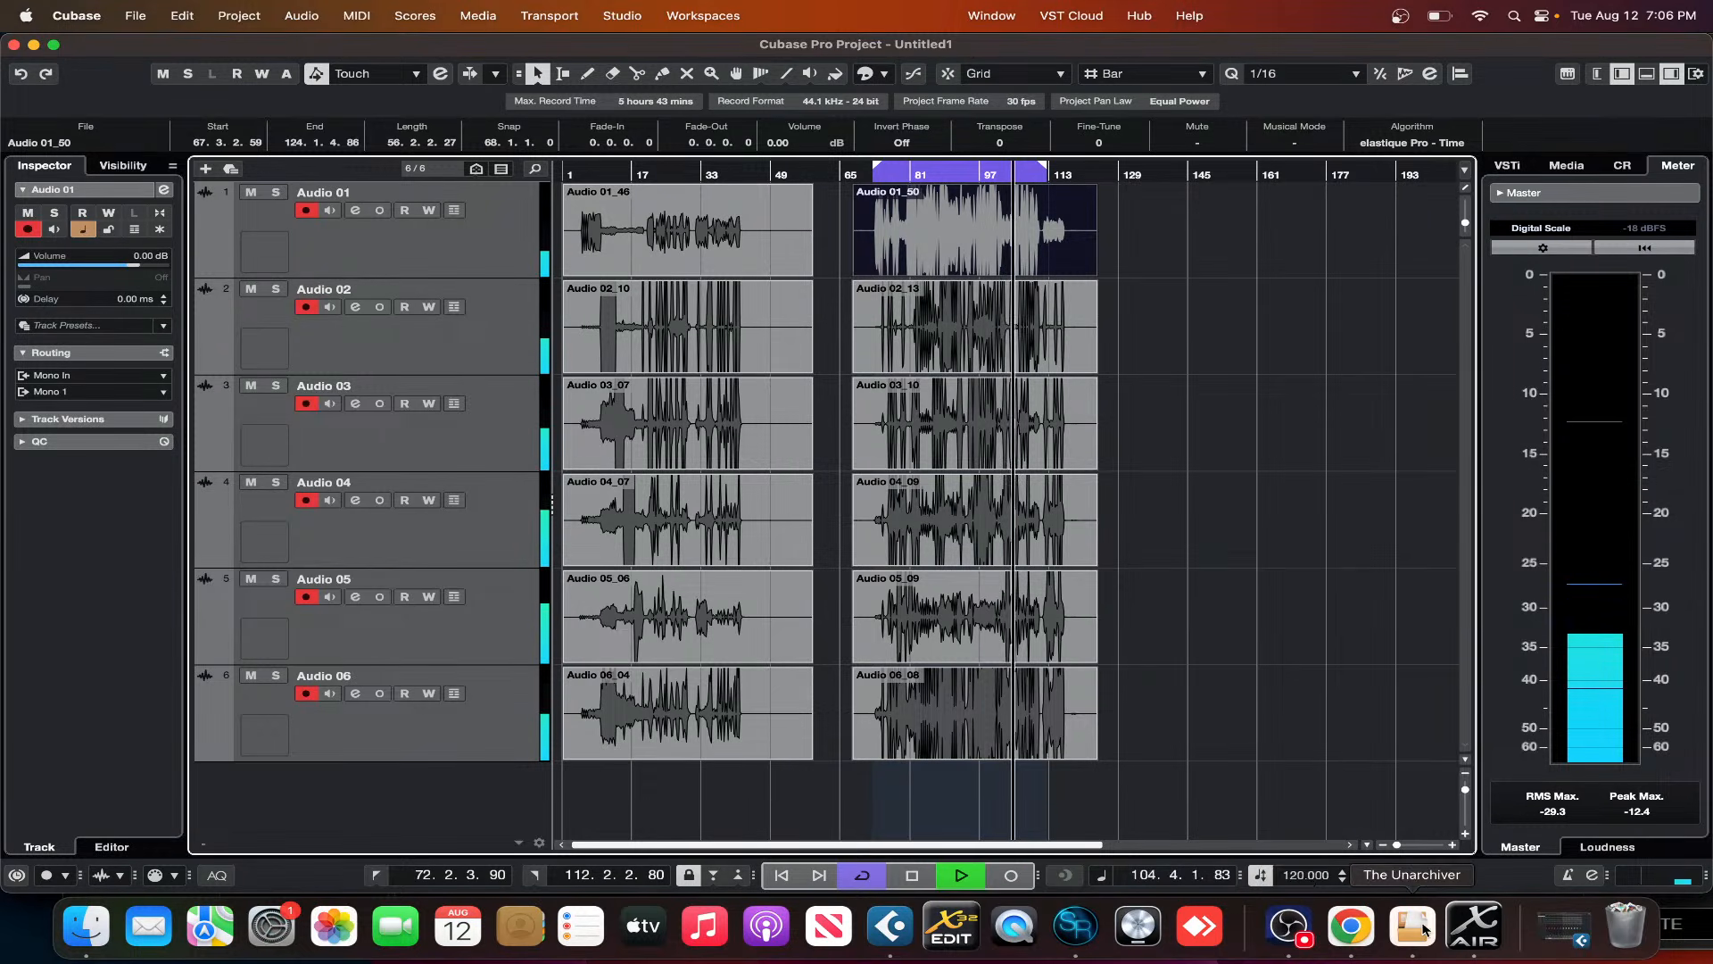
click(986, 174)
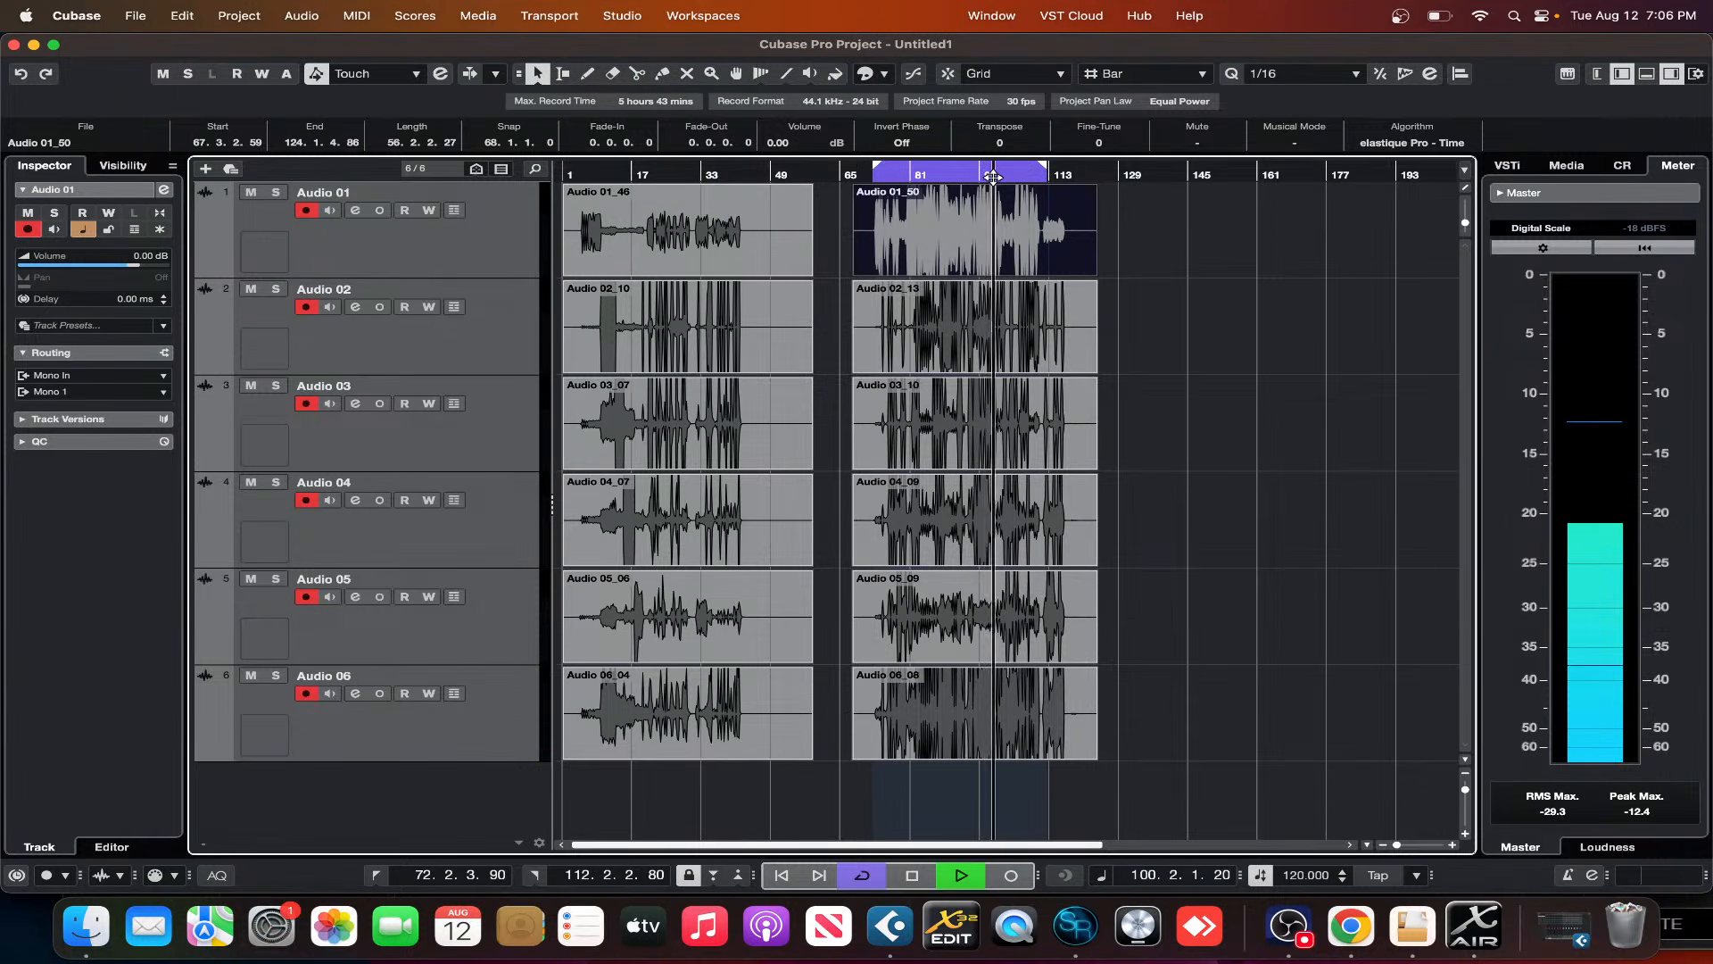
click(1473, 925)
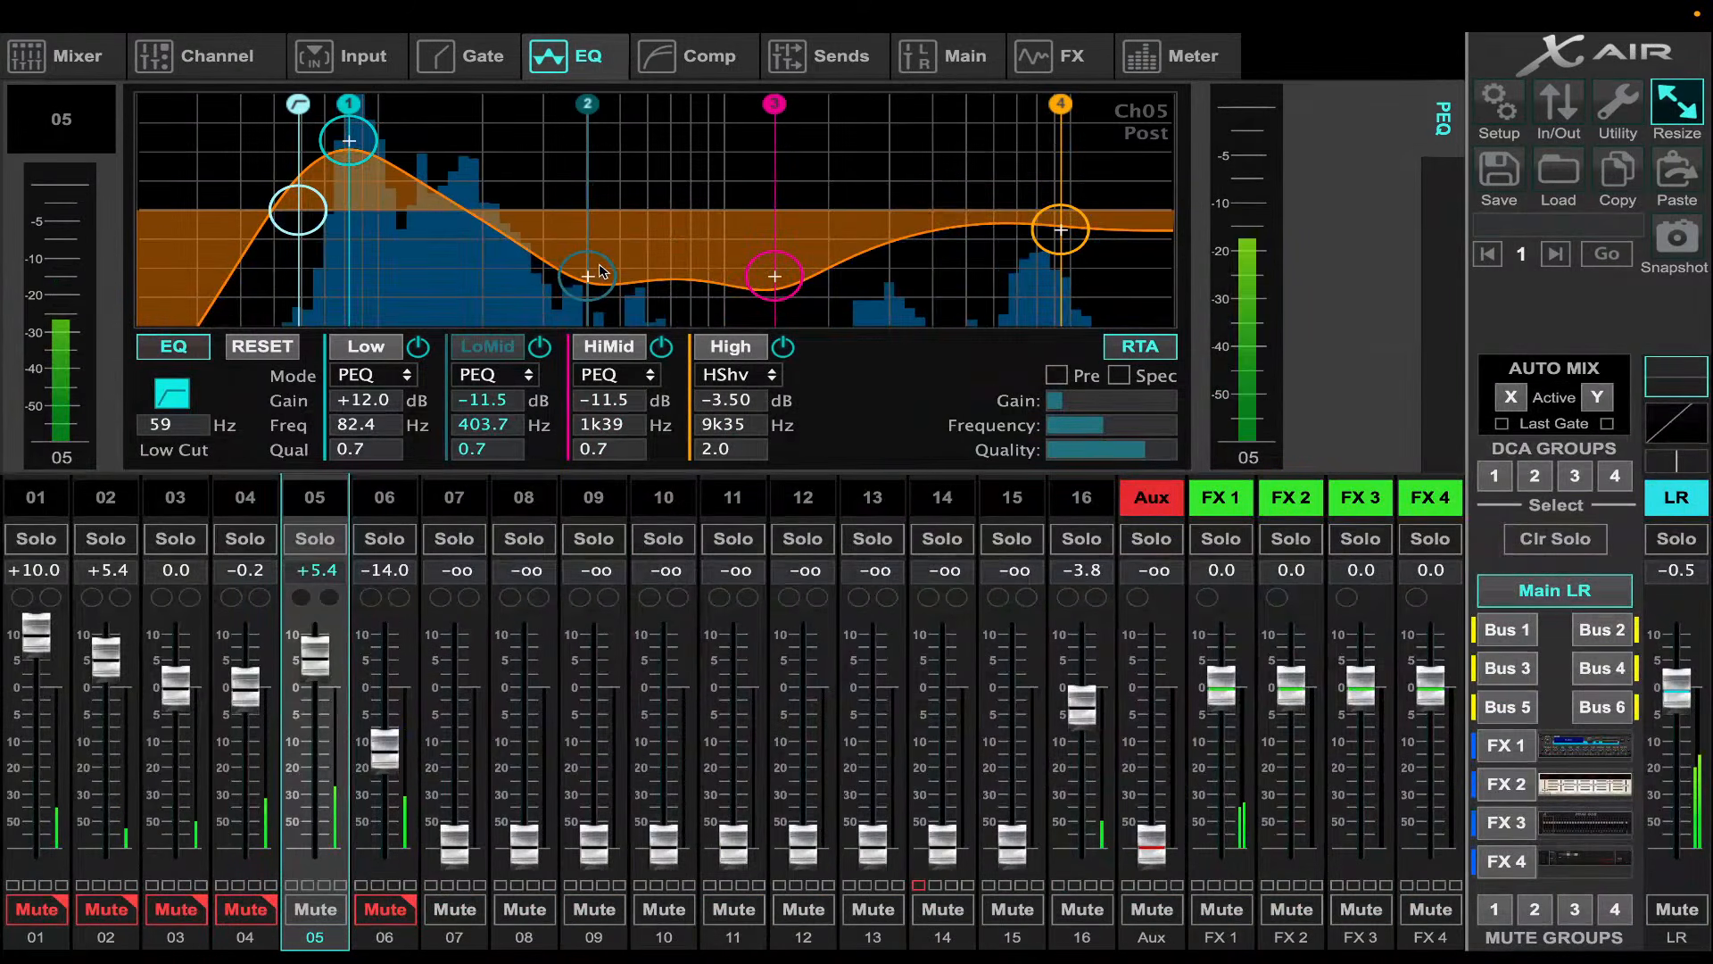
- Refine channel 5's EQ with the high shelf at -11.5 dB and 9k03, low-mid at 328.1 Hz, and low cut at 55 Hz
click(1057, 259)
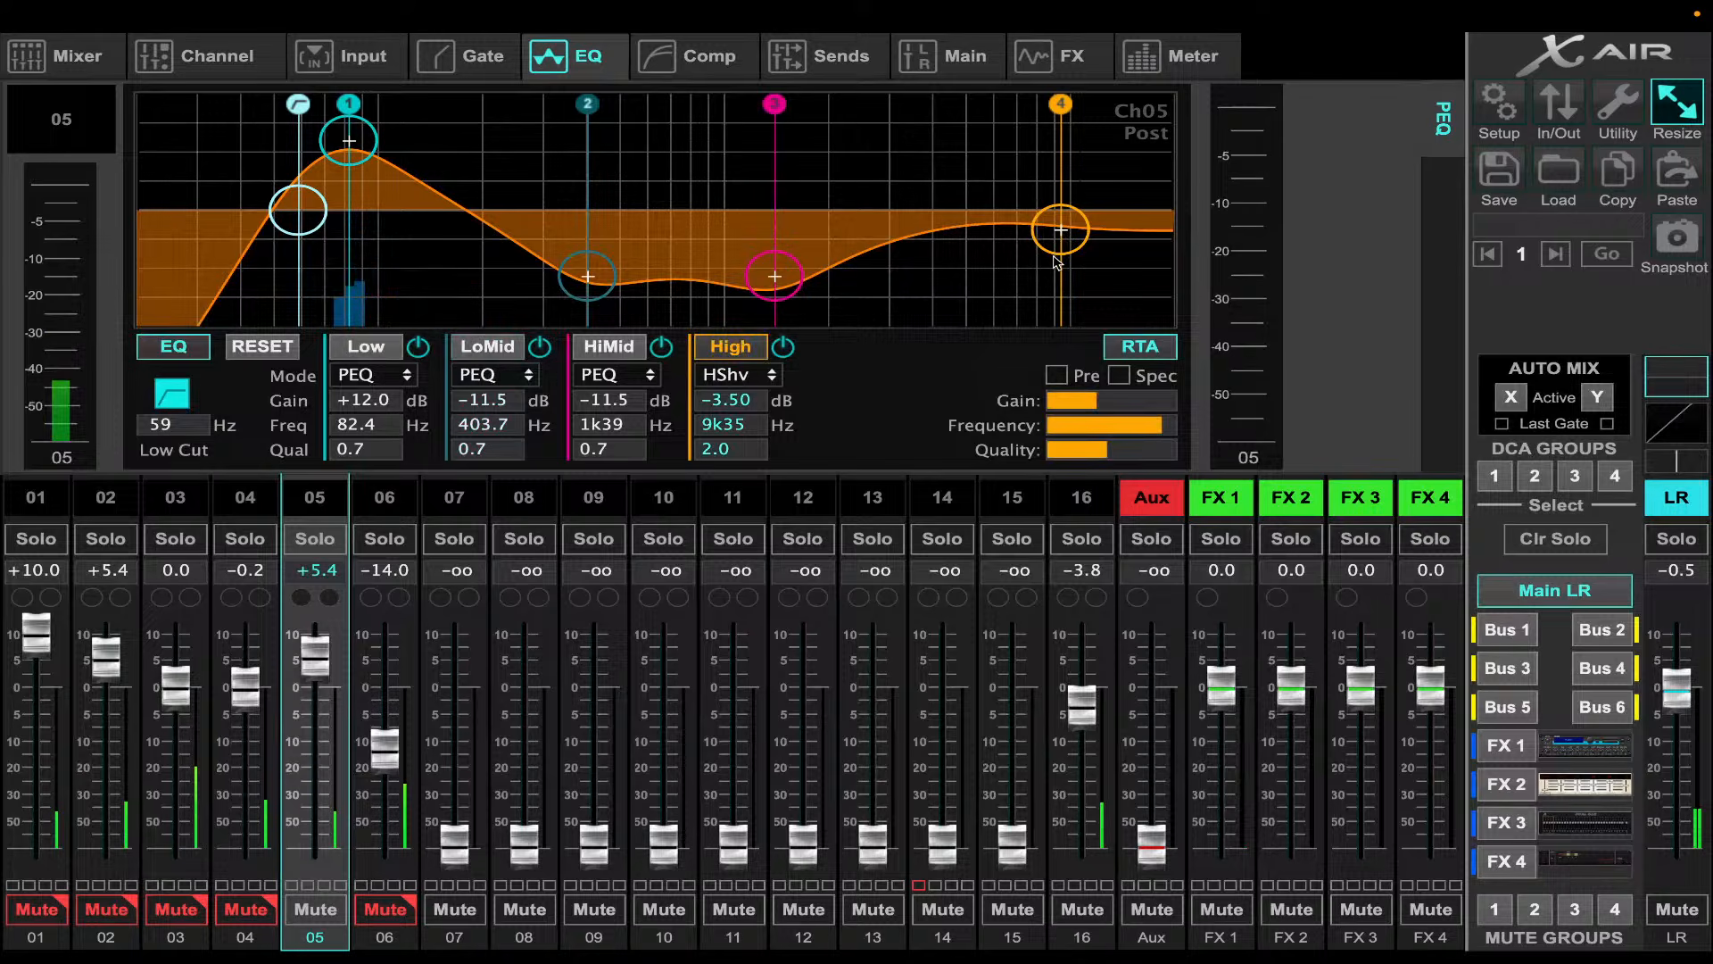
drag(1060, 270, 1056, 279)
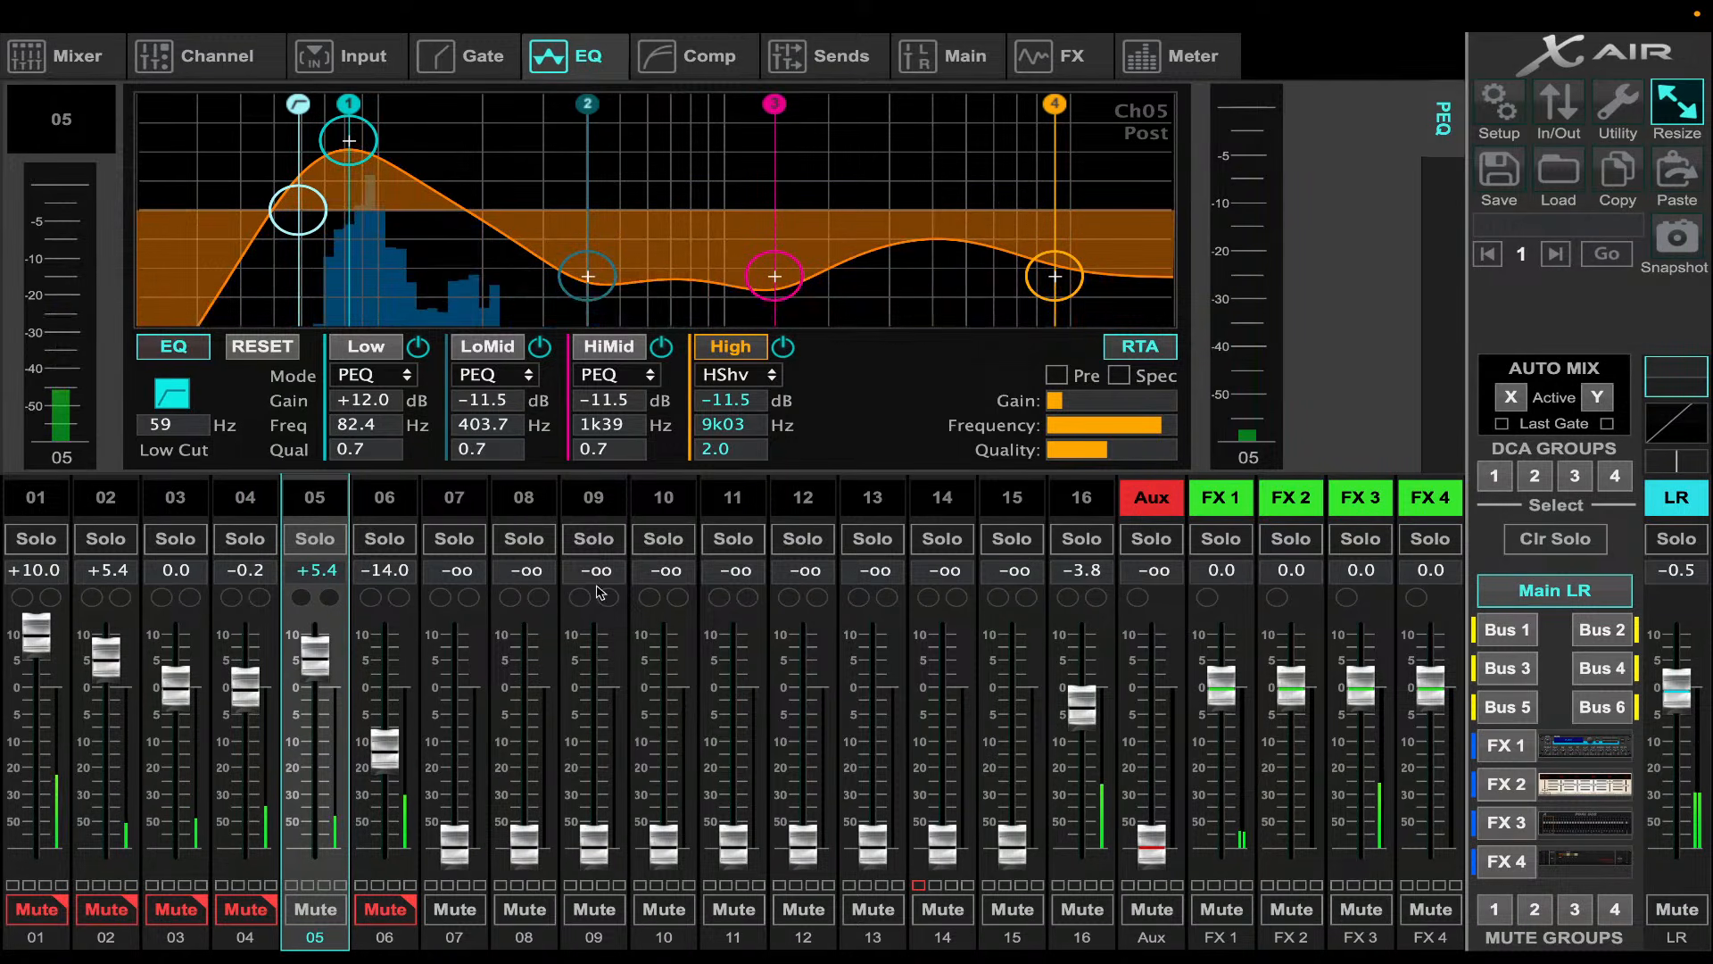
mouse_move(300, 218)
mouse_down()
mouse_move(248, 219)
mouse_move(268, 219)
mouse_up()
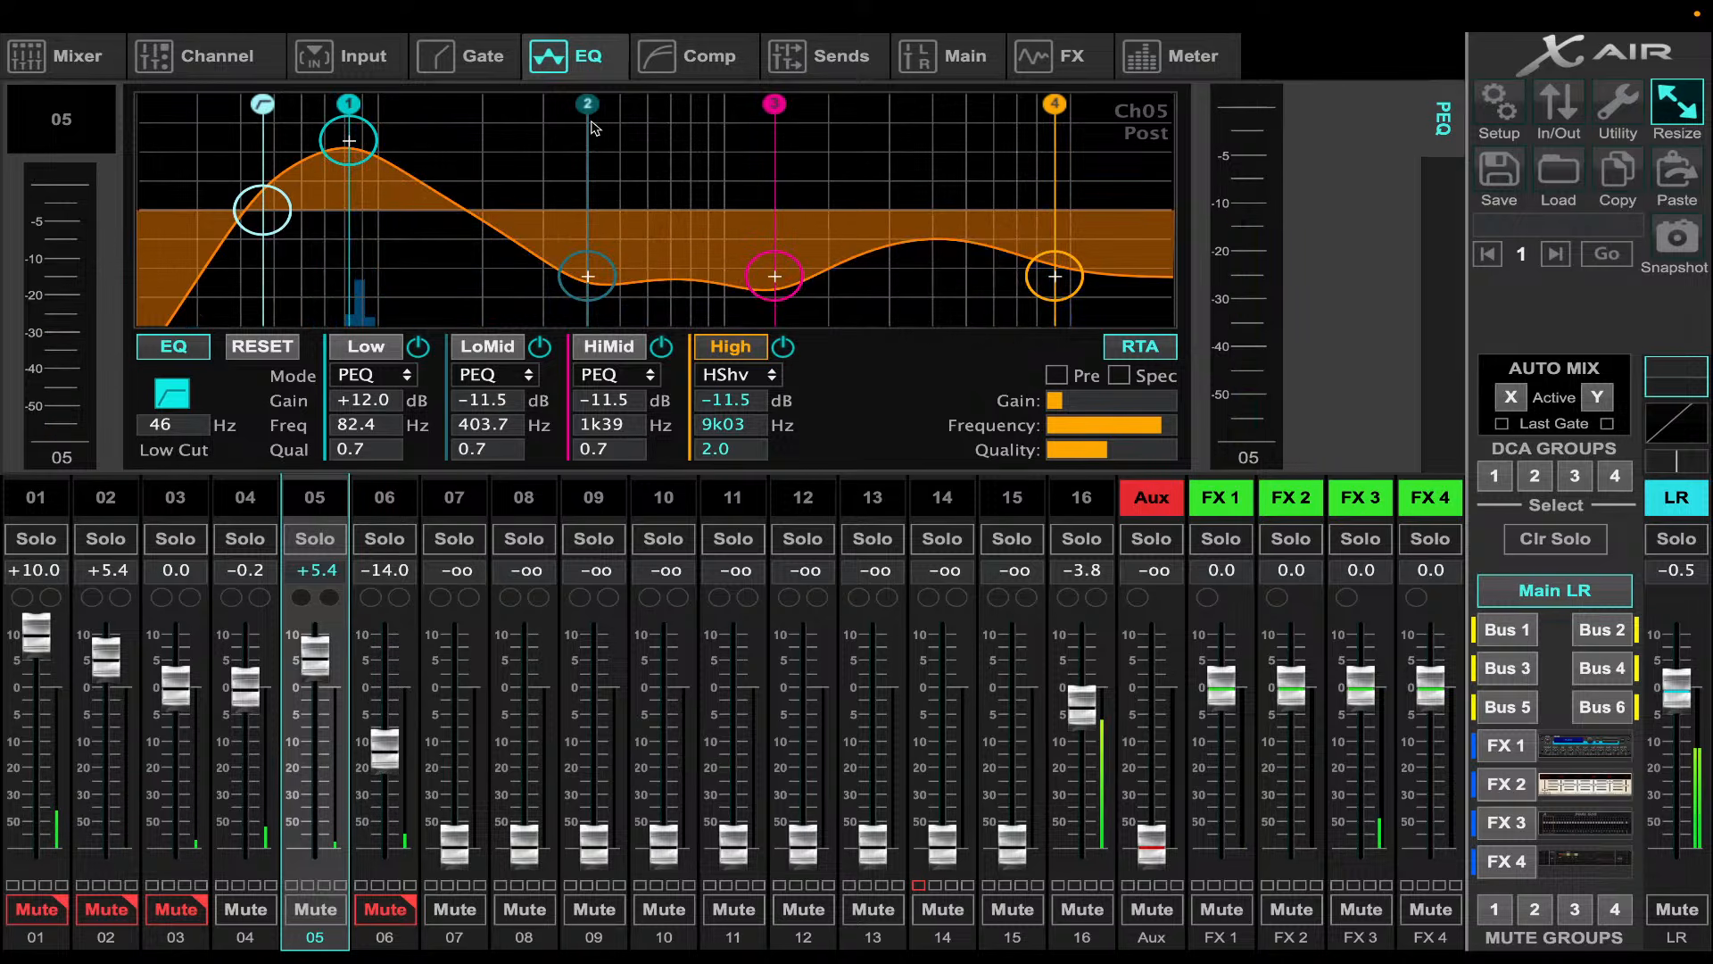
drag(564, 285, 559, 295)
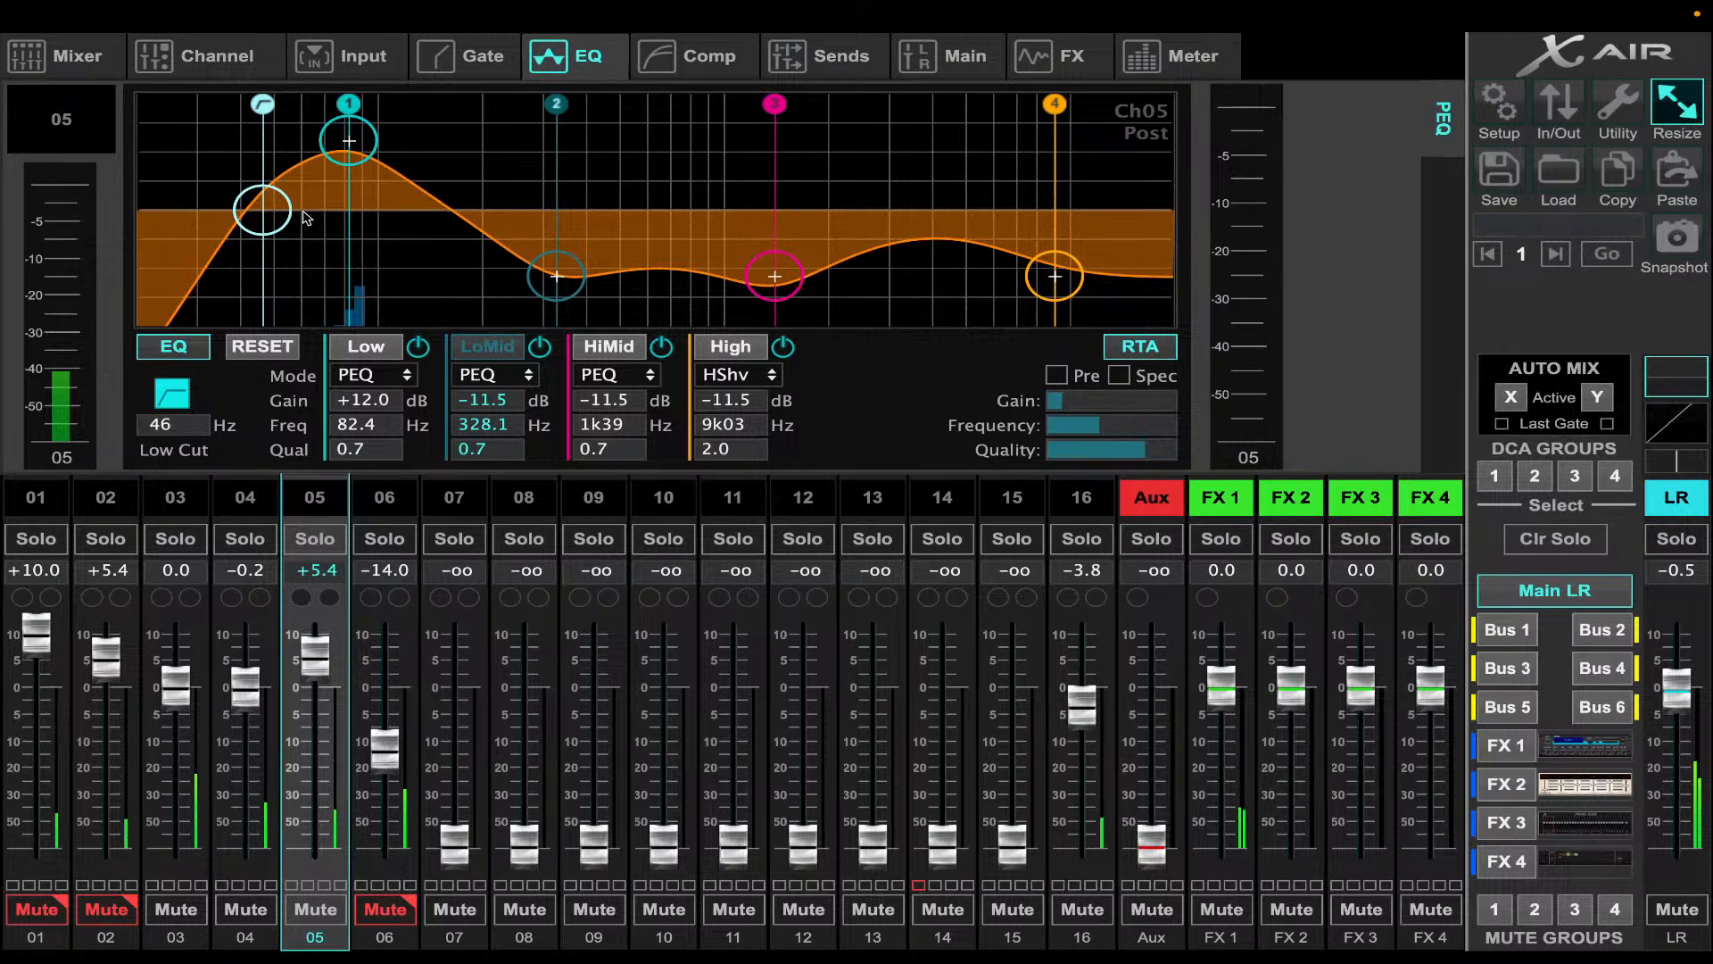
drag(287, 219, 294, 230)
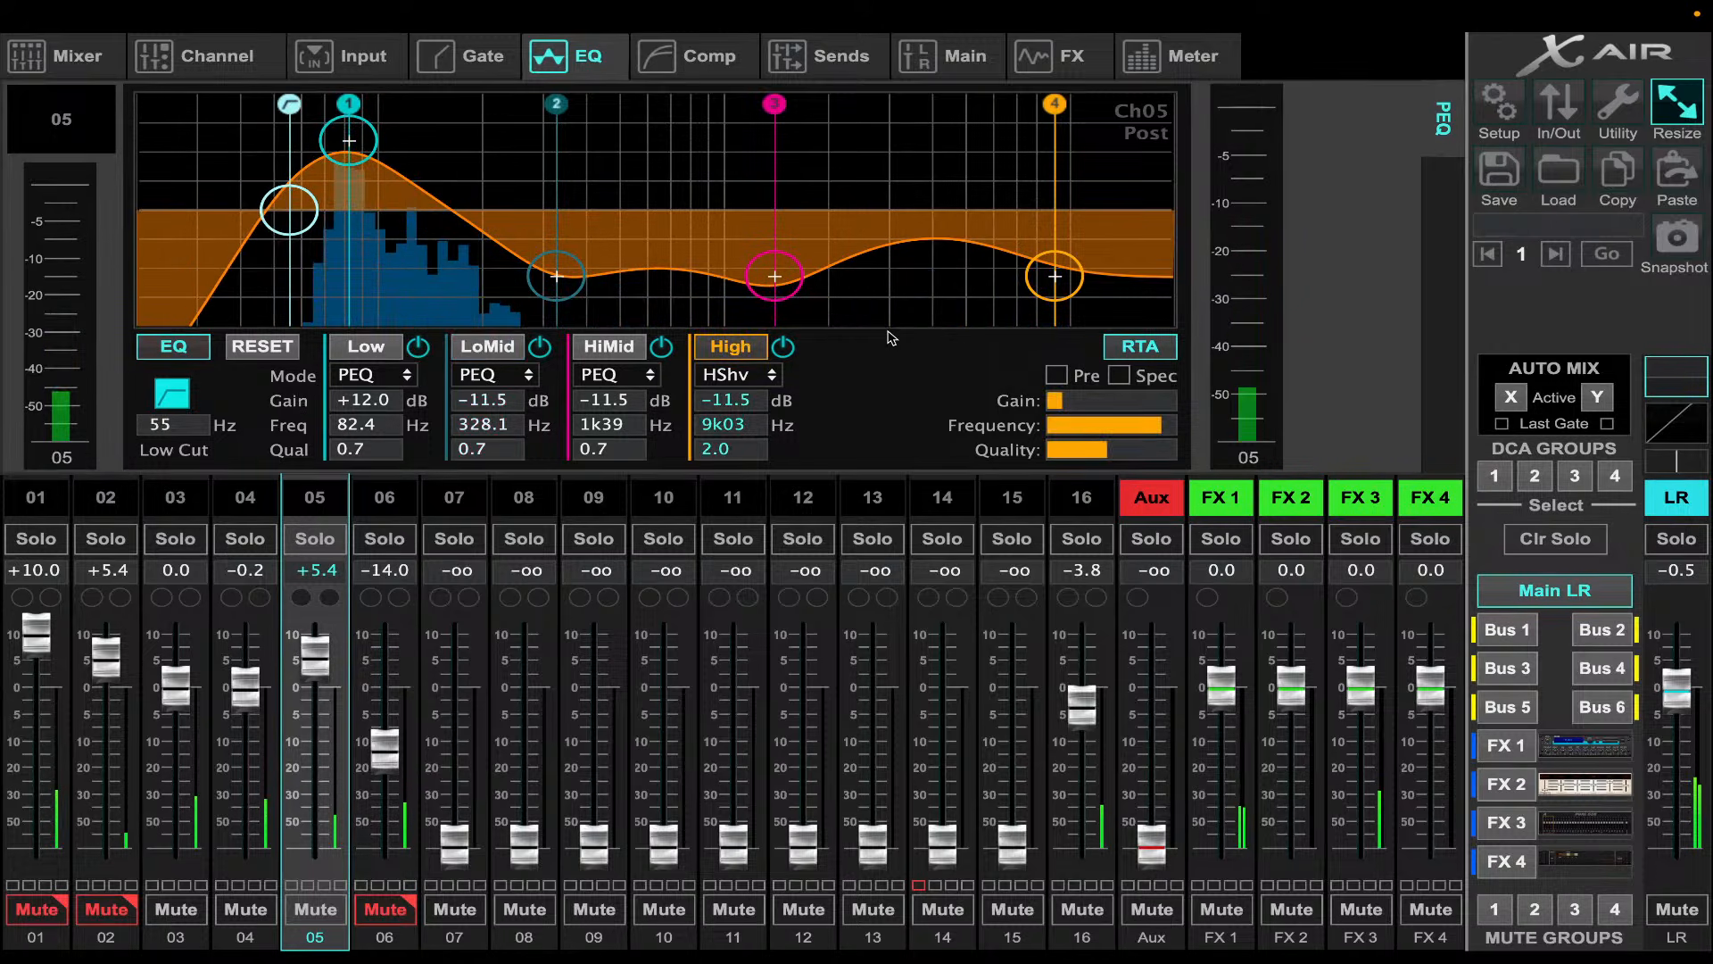
- Pan channel 5 moderately to the right and set channel 3's panorama to -30
click(956, 79)
click(471, 349)
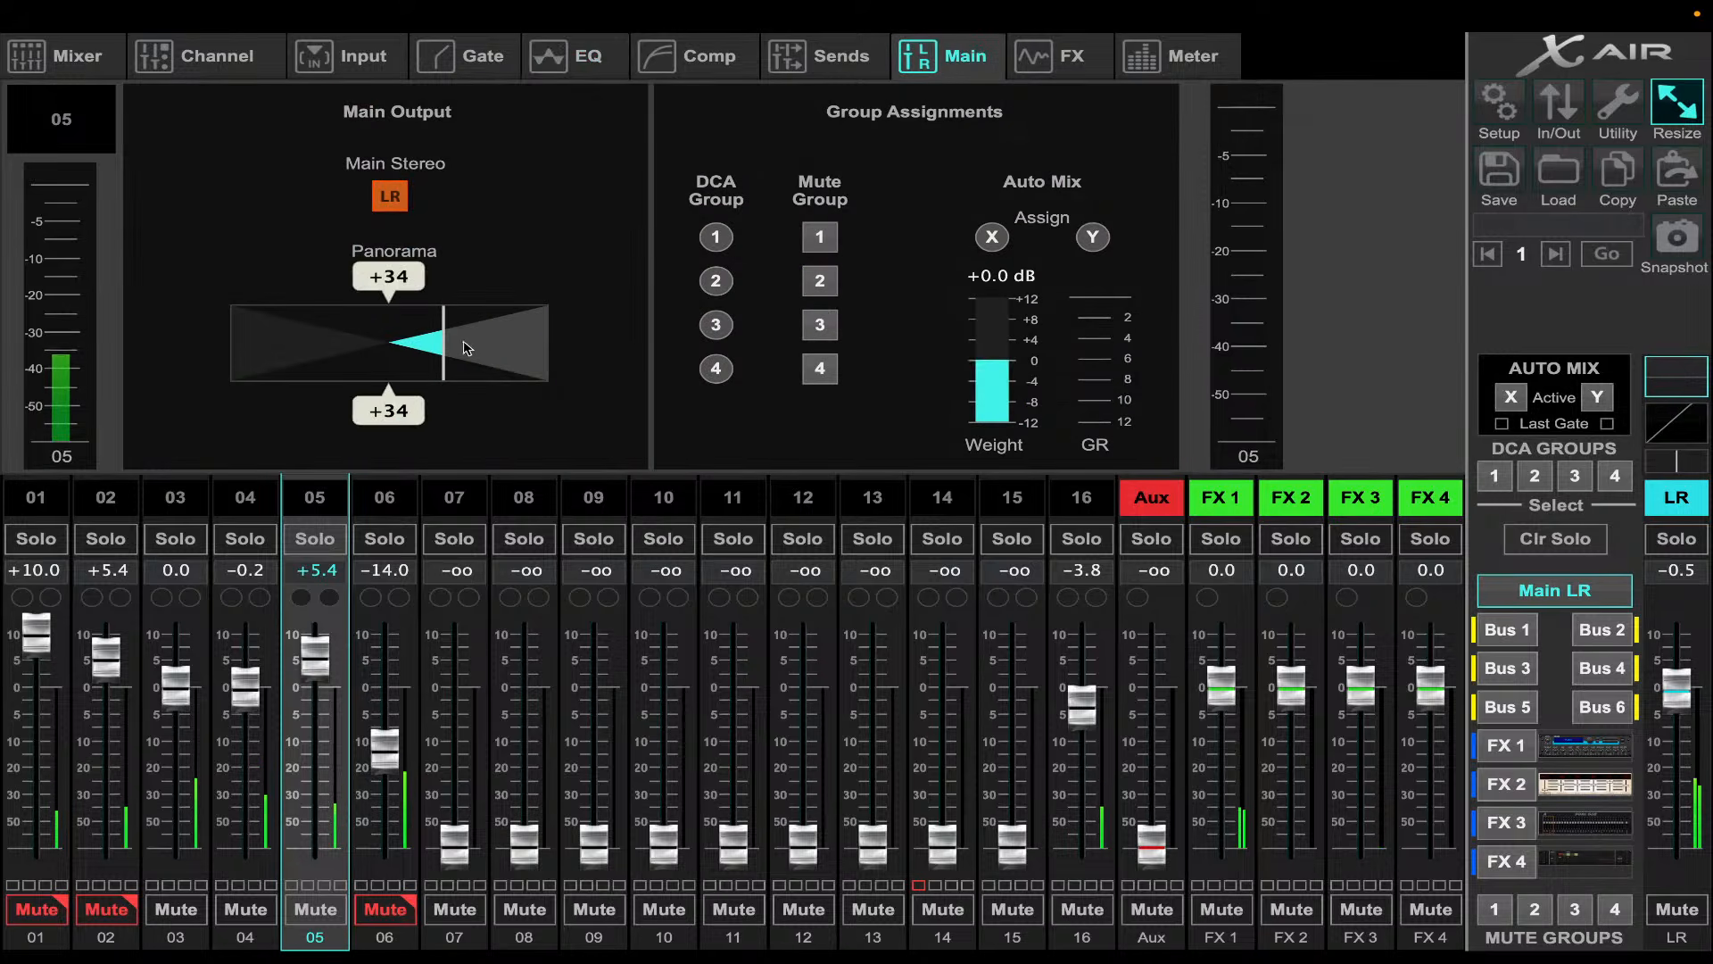
drag(431, 345, 421, 346)
click(174, 502)
click(338, 327)
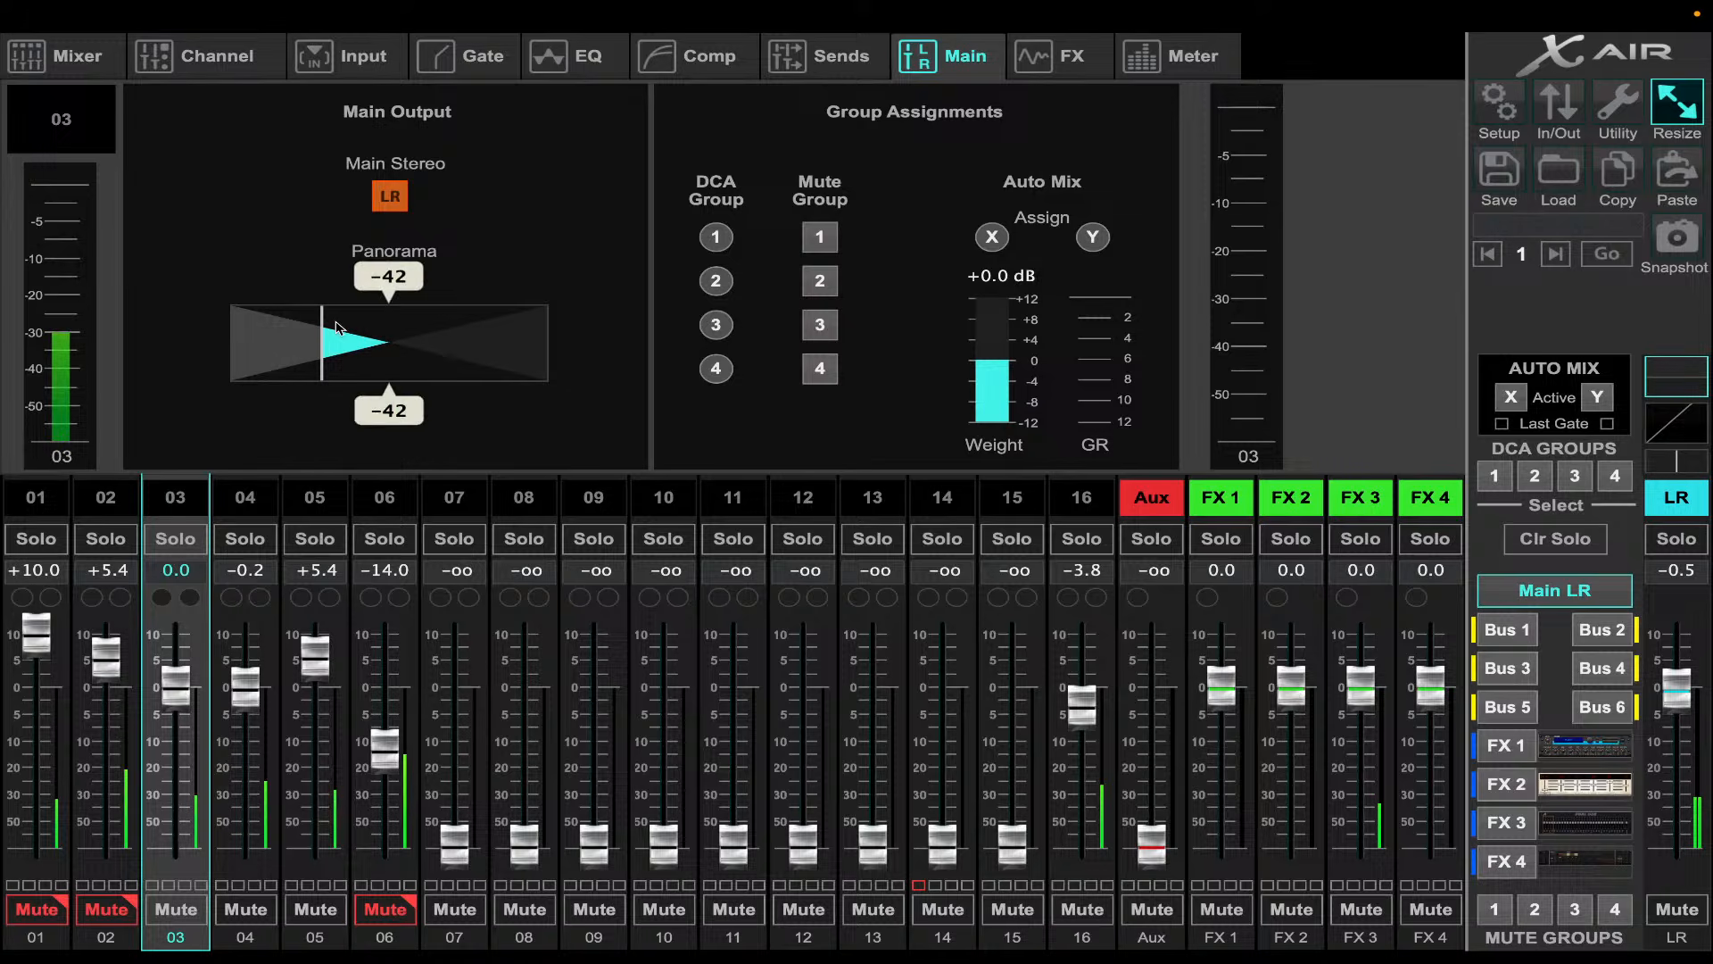
drag(357, 338, 359, 335)
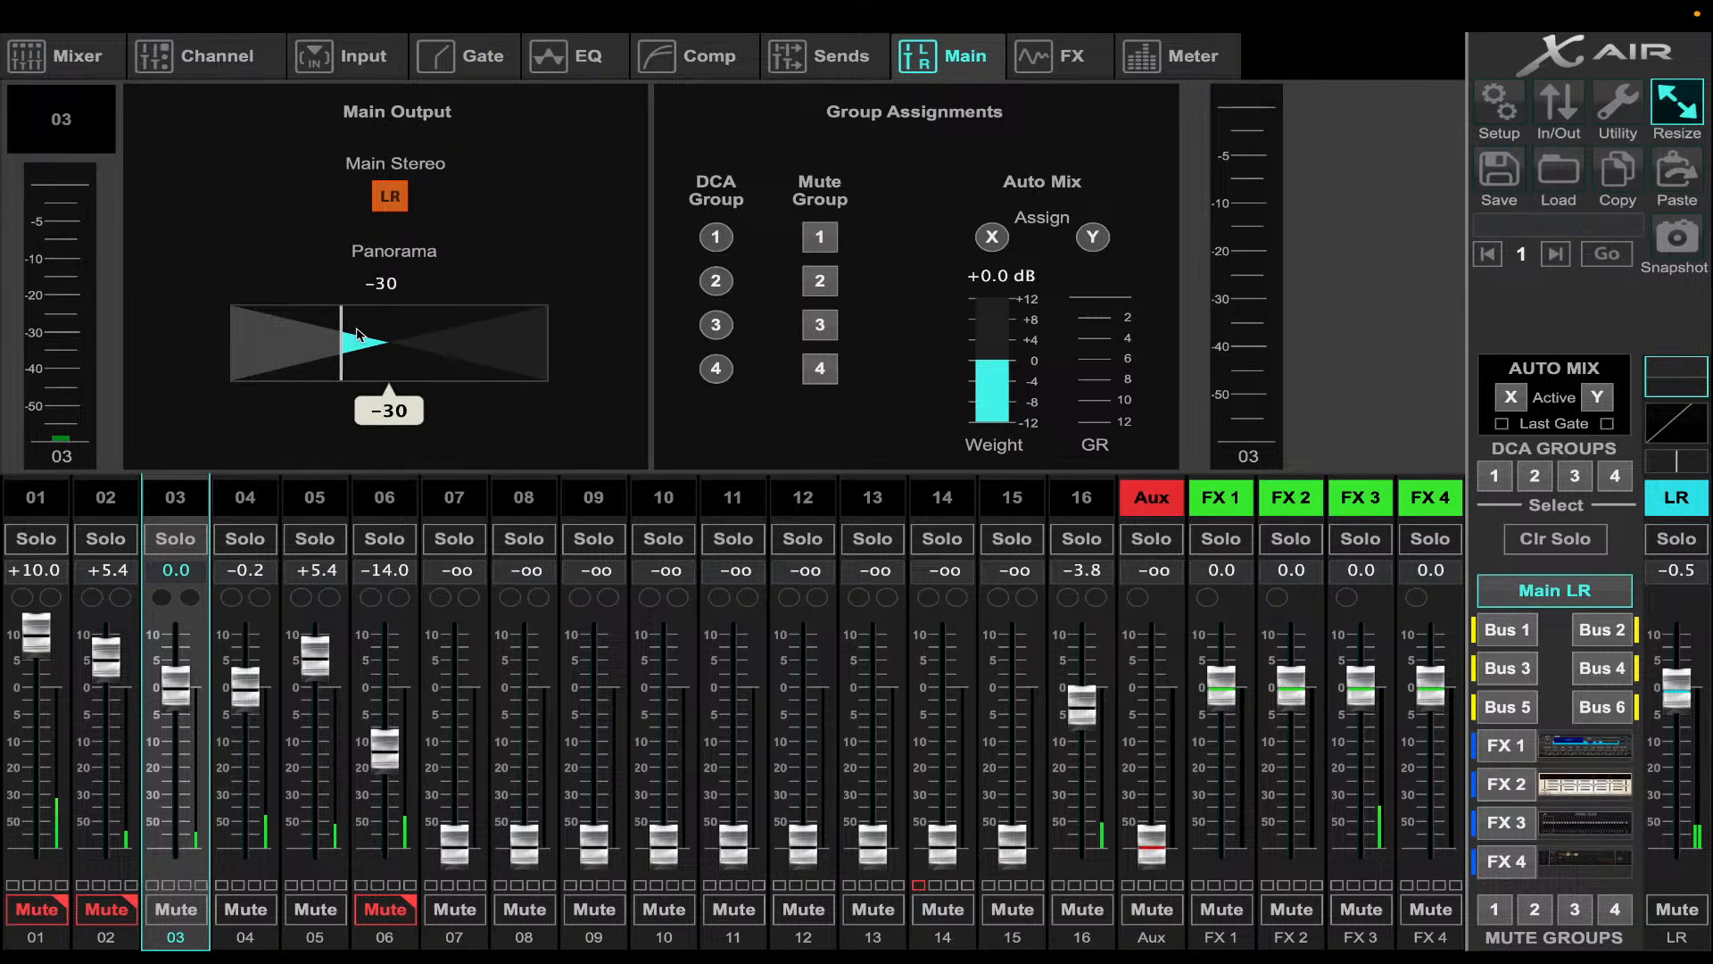
- Unmute channel 1, check the EQ of channels 3 and 1, and lower channel 3's fader to -2.8 dB and channel 4's to -0.5 dB
click(52, 911)
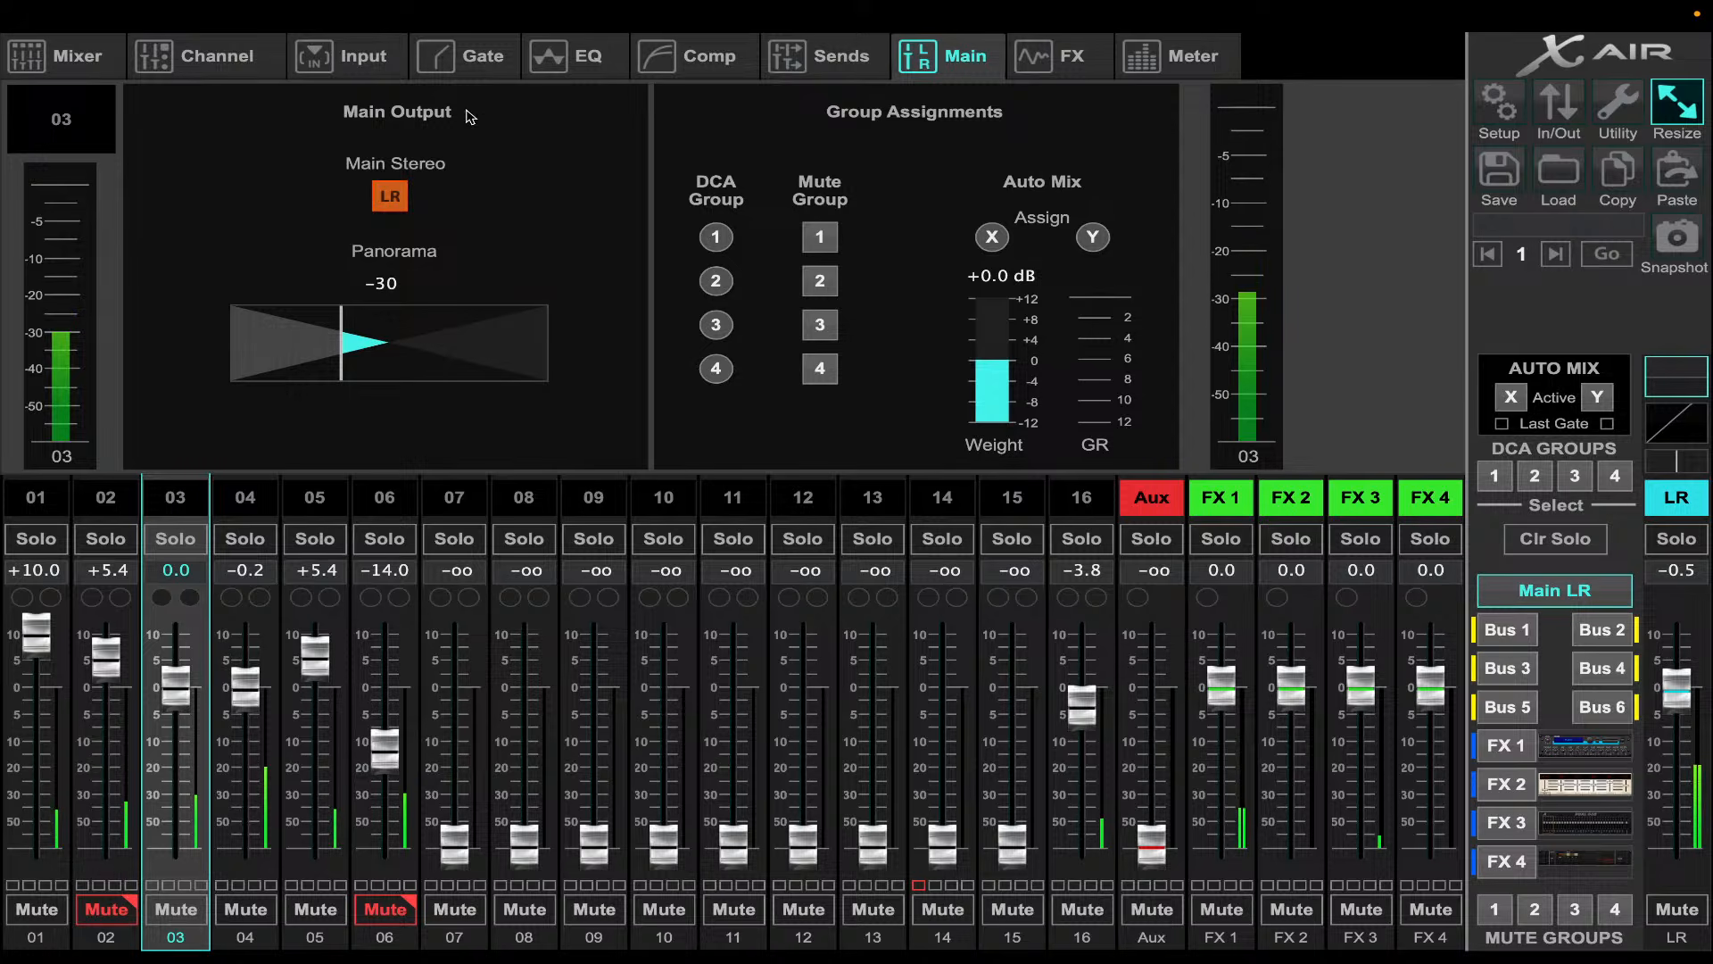
click(571, 55)
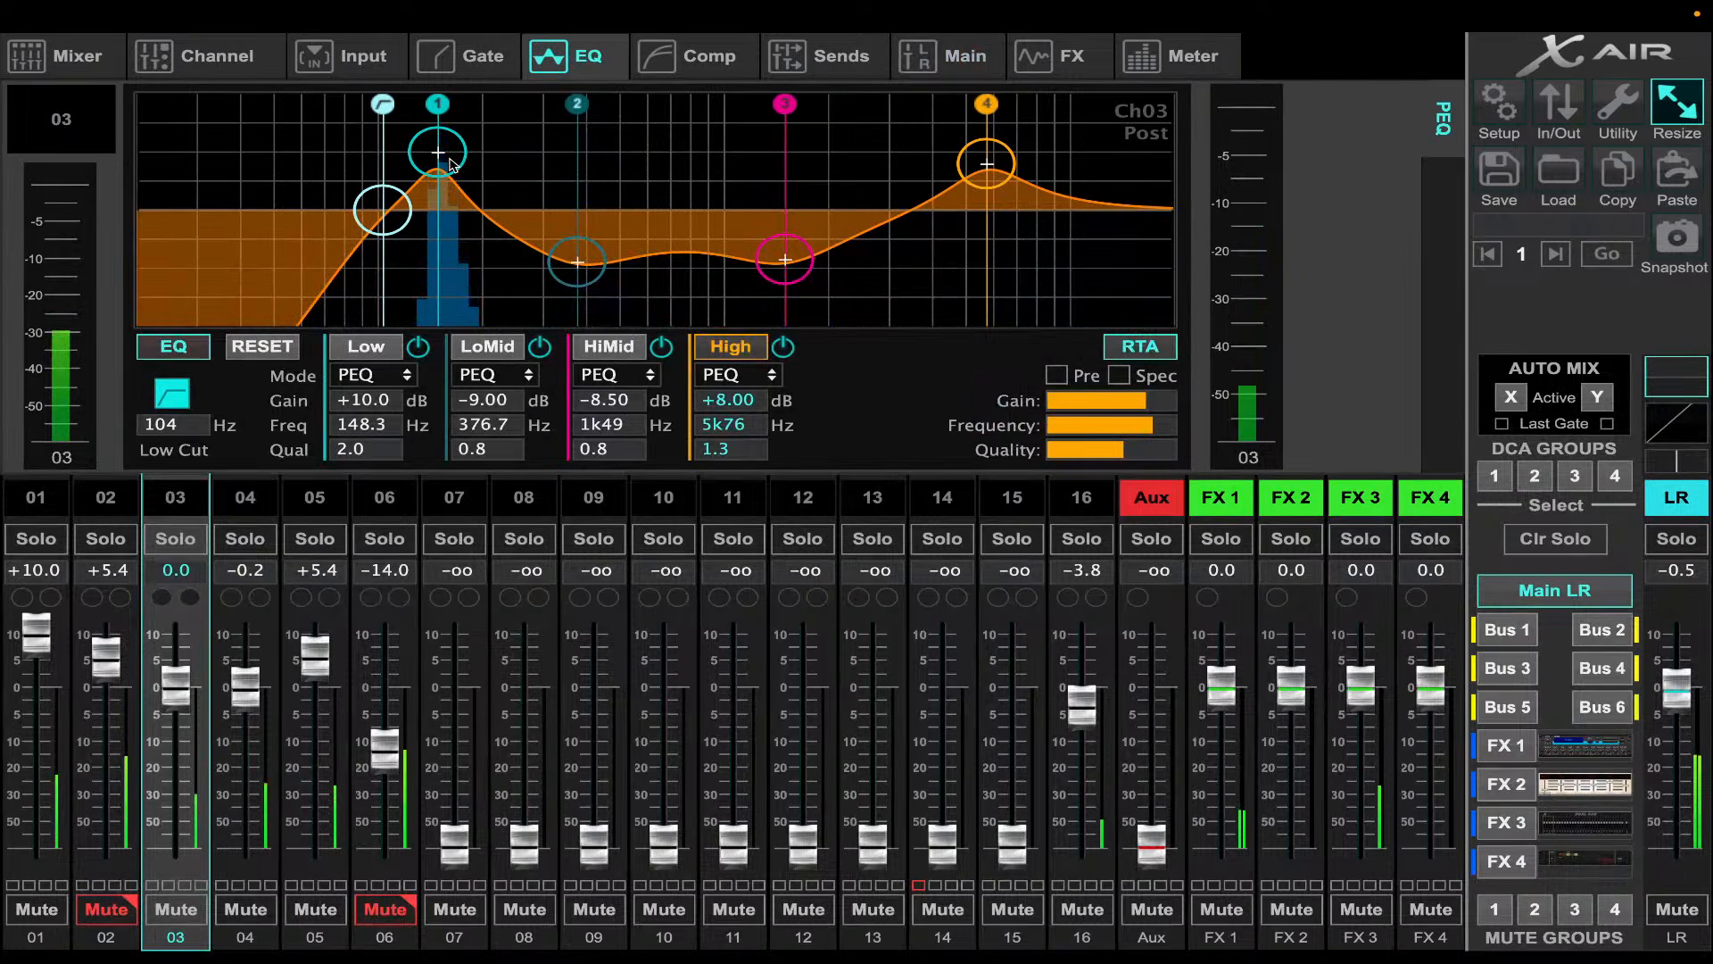
click(434, 175)
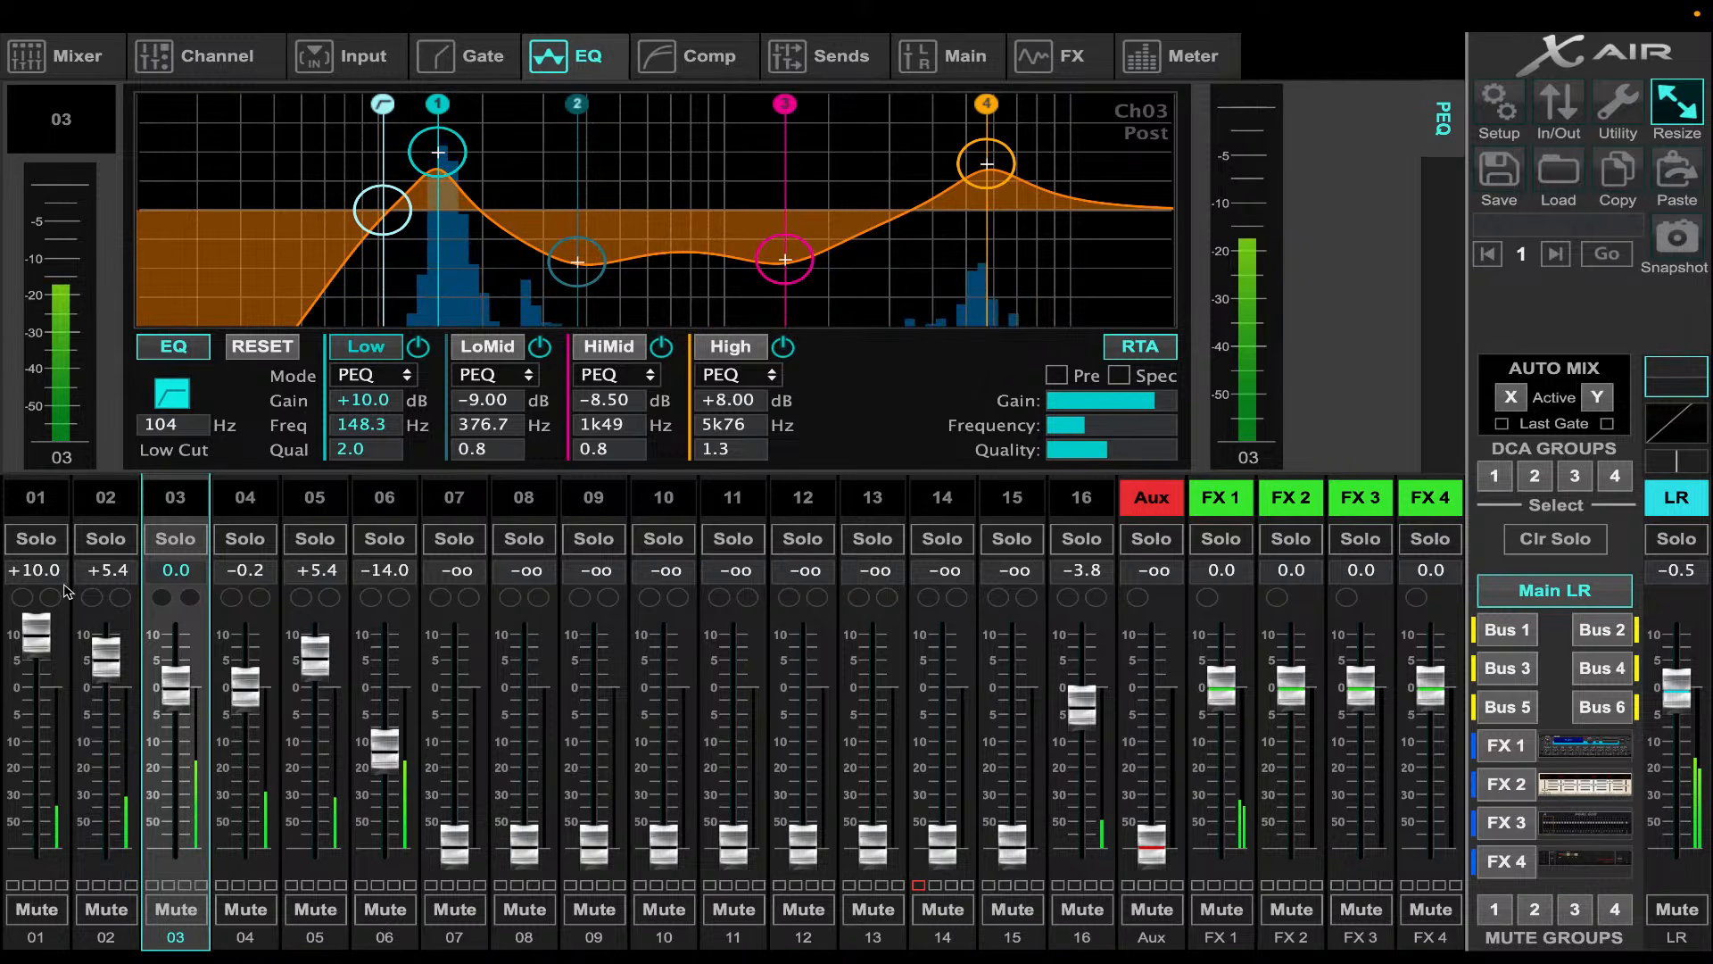
click(41, 498)
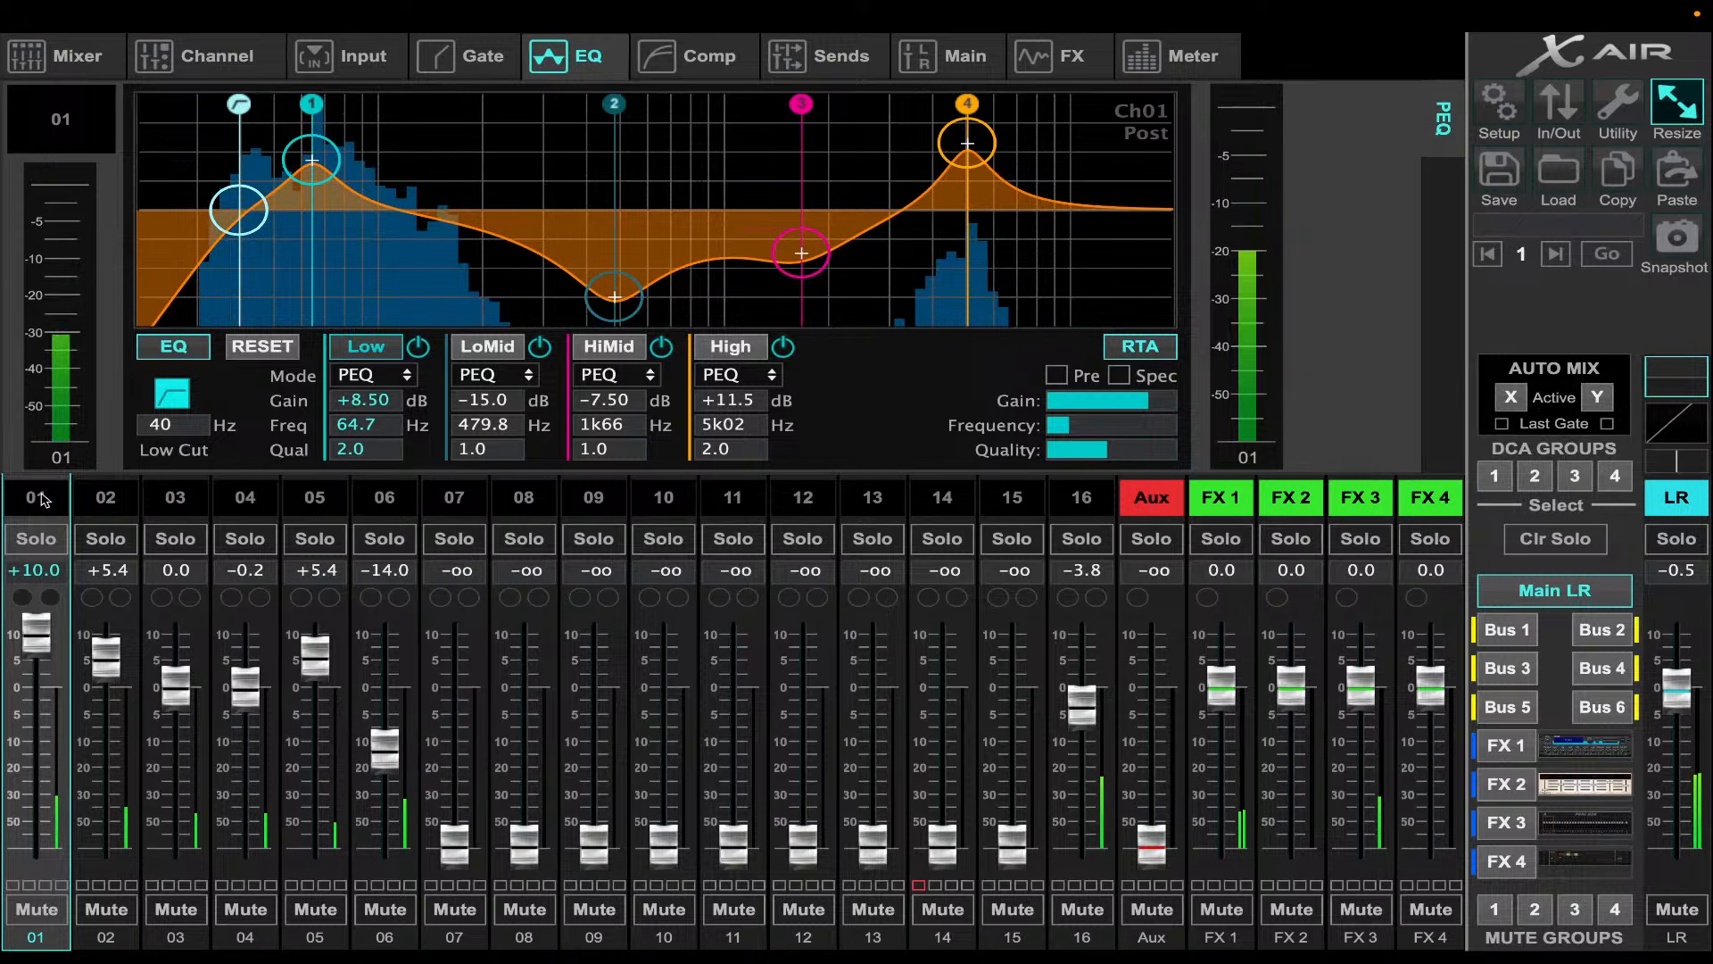
drag(176, 687, 239, 693)
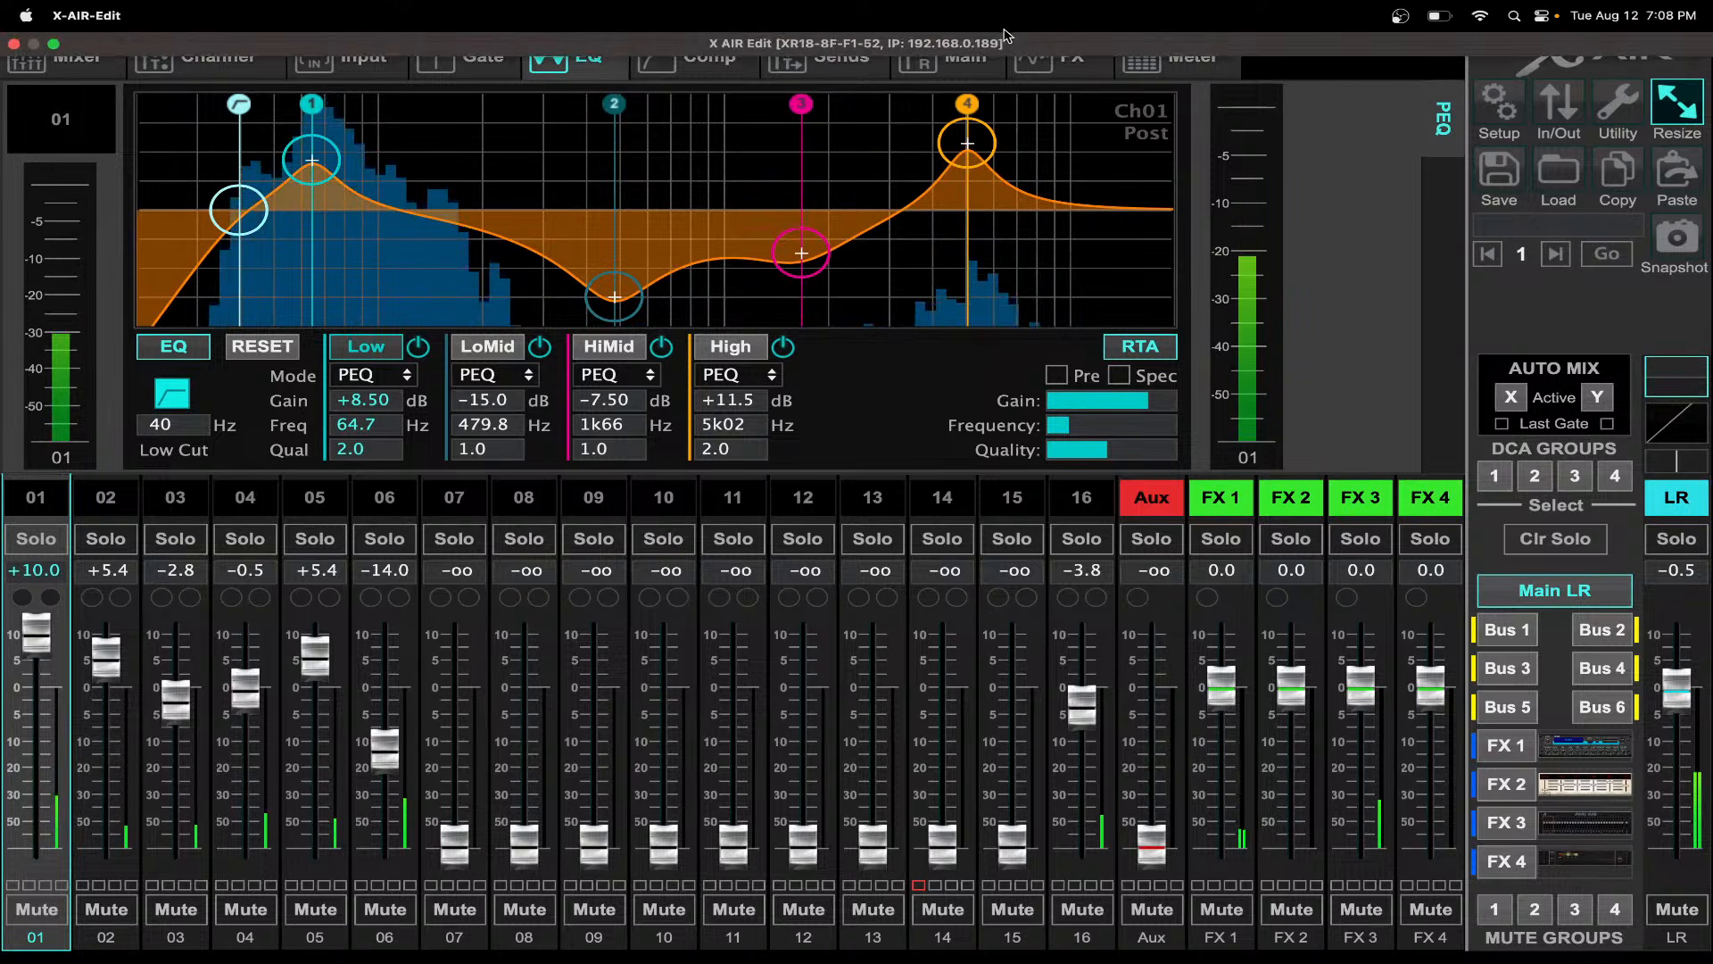
- In the FX 3 Dual Graphic EQ, raise 125 and 160 Hz, set 4k to 6.0 dB, and cut the 2k and 2k5 bands
click(933, 71)
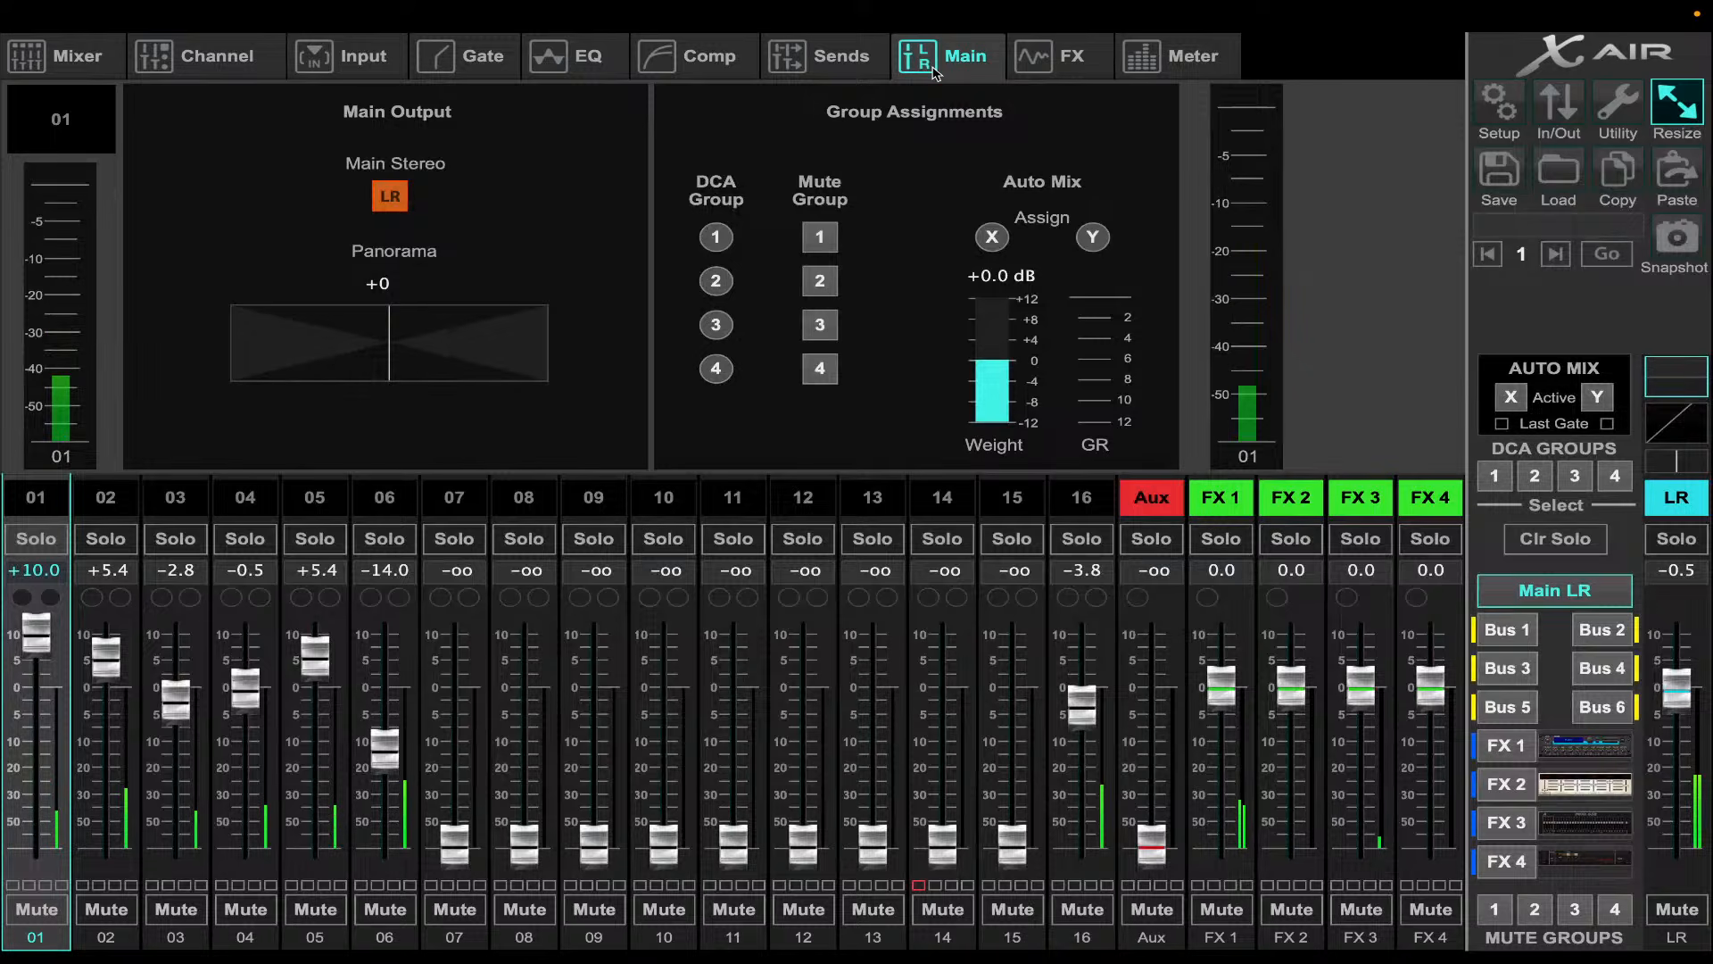
click(1064, 61)
click(925, 242)
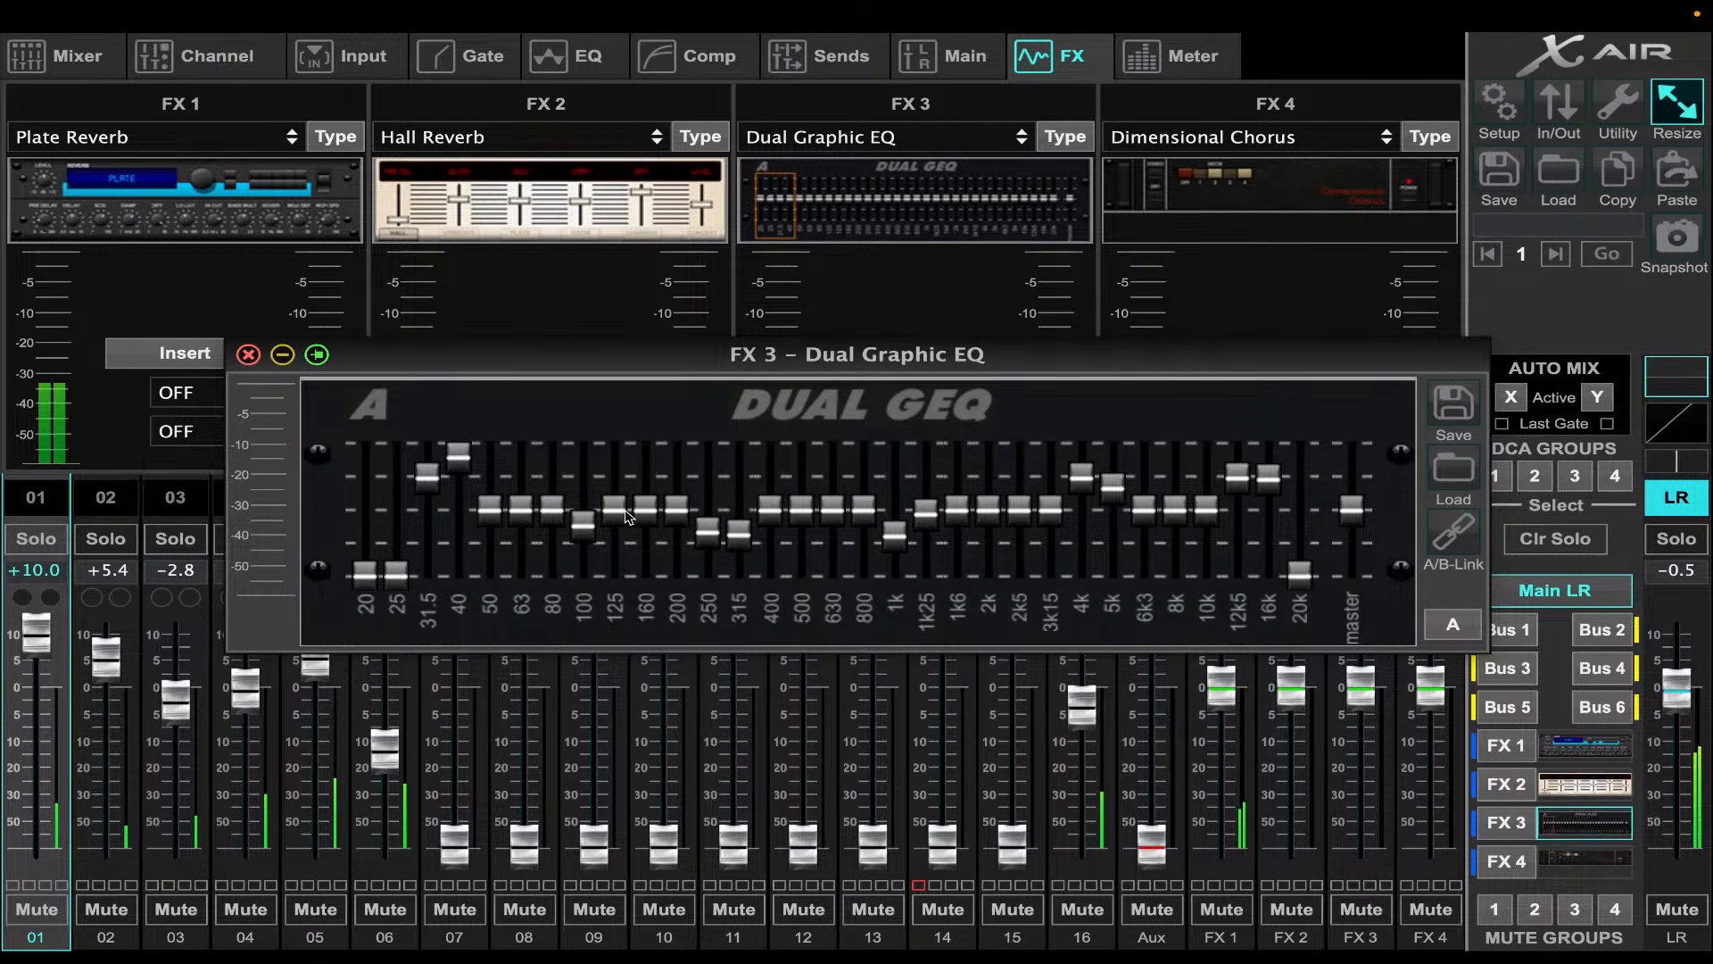
drag(626, 516, 643, 471)
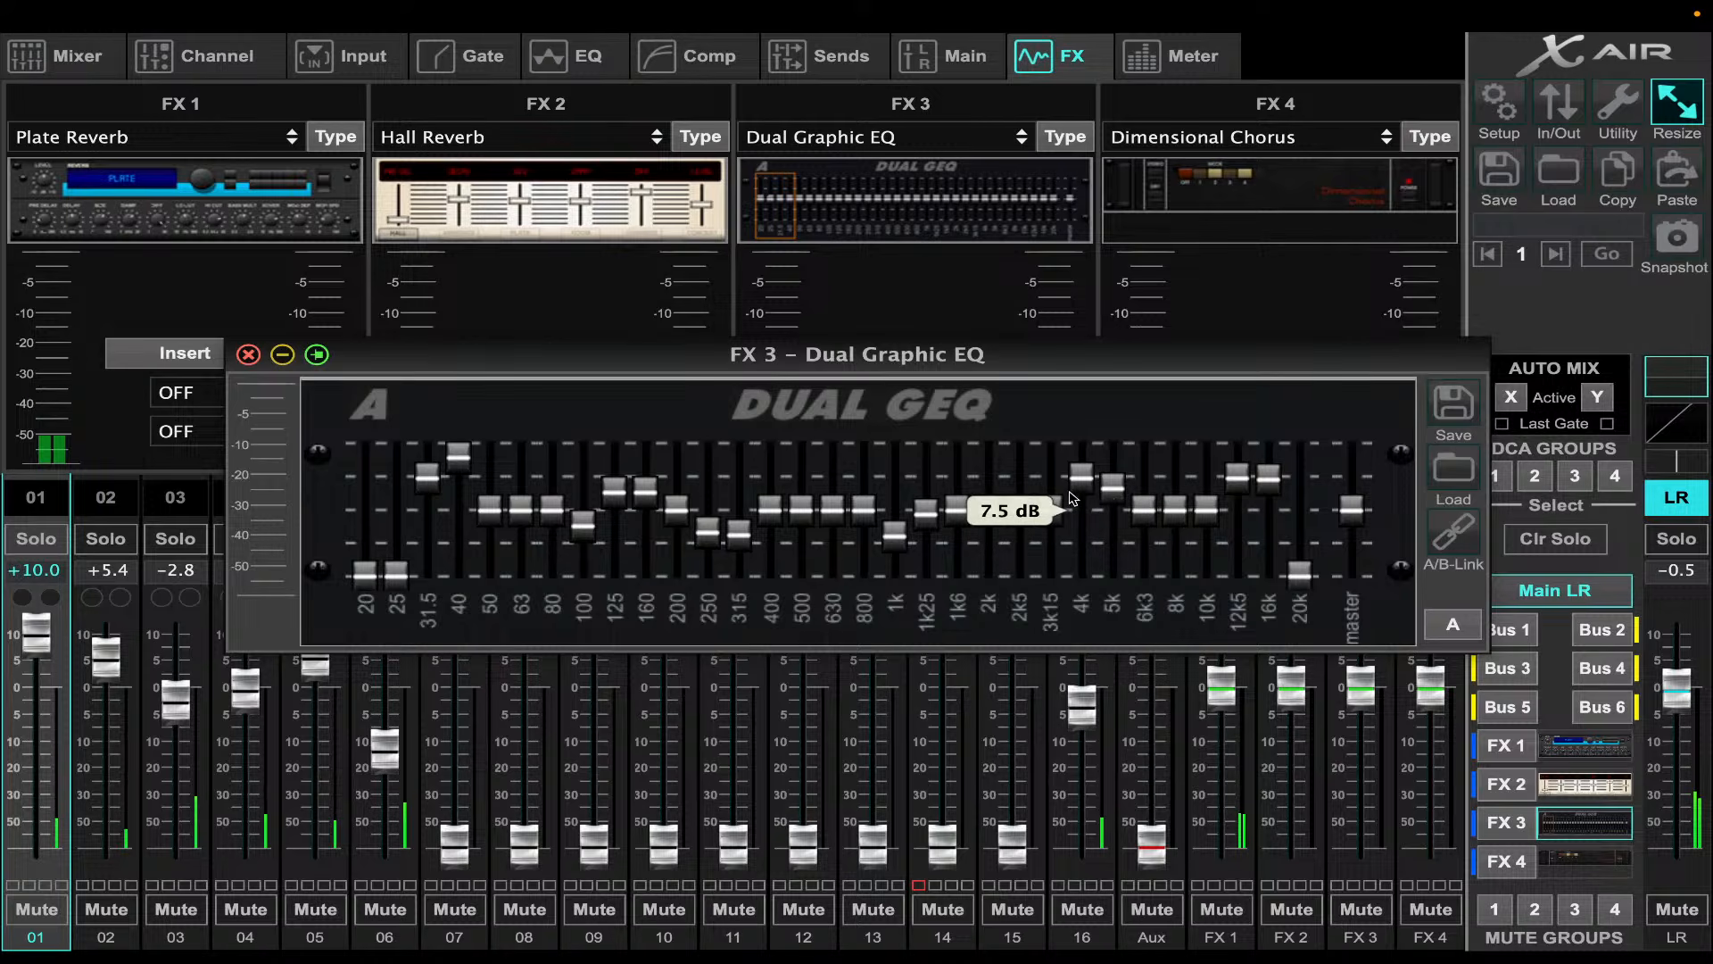
drag(1085, 488, 1085, 497)
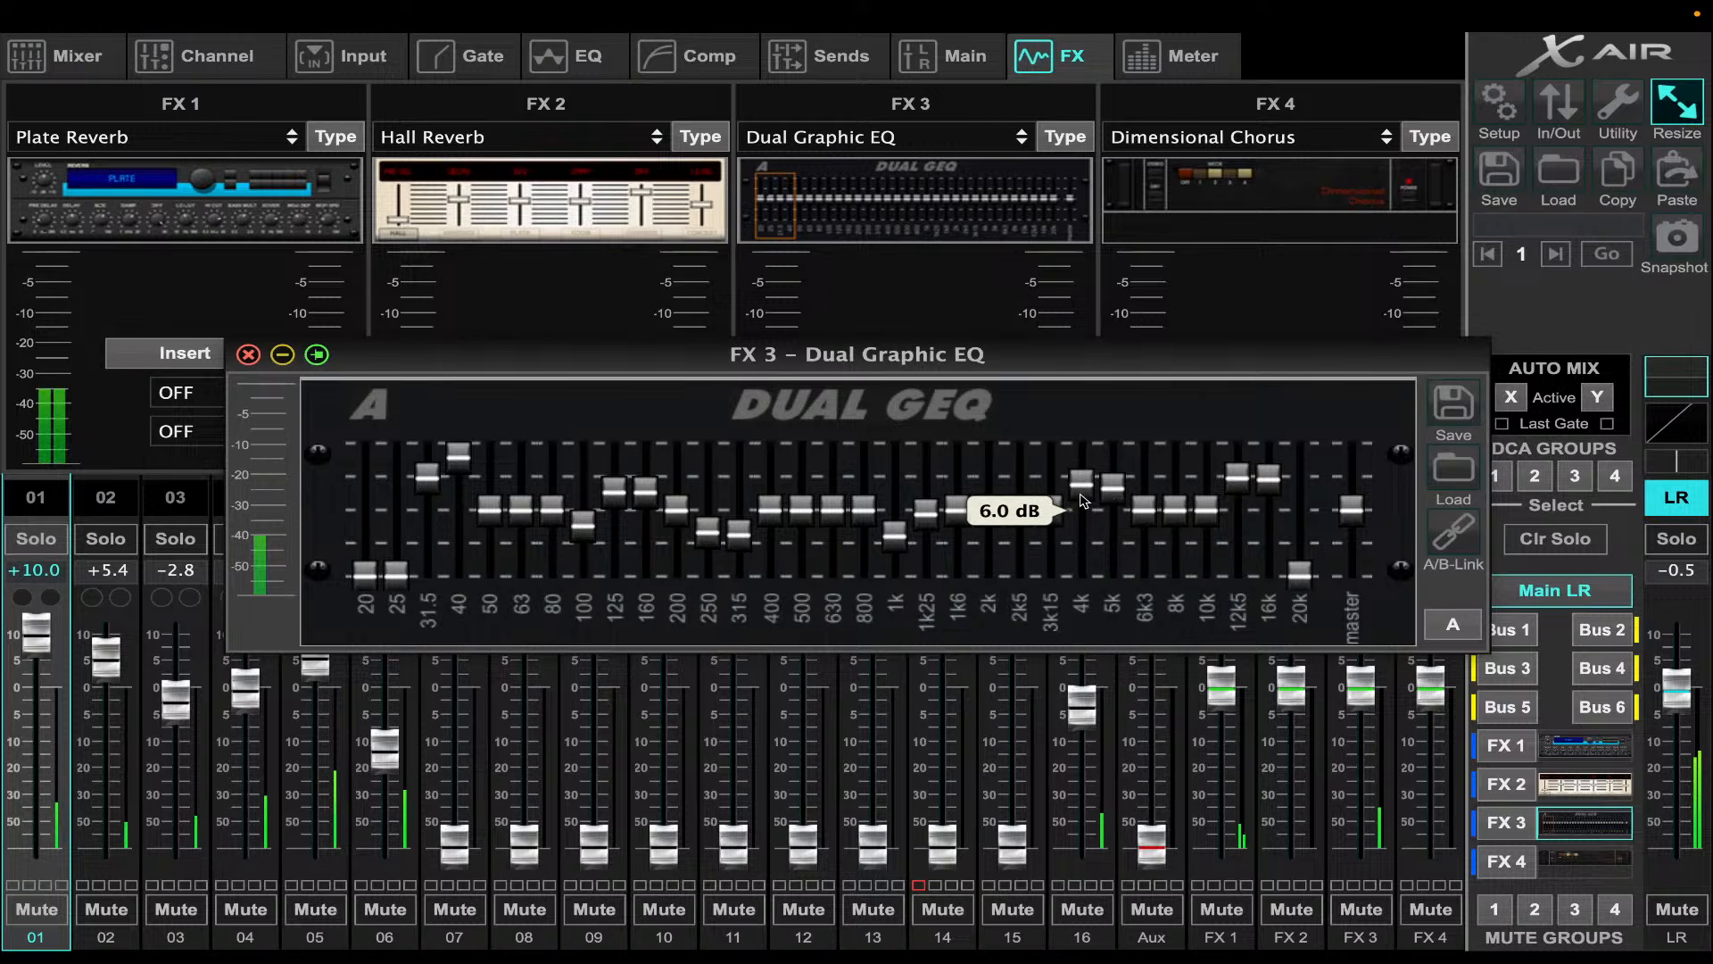
drag(996, 434, 1020, 536)
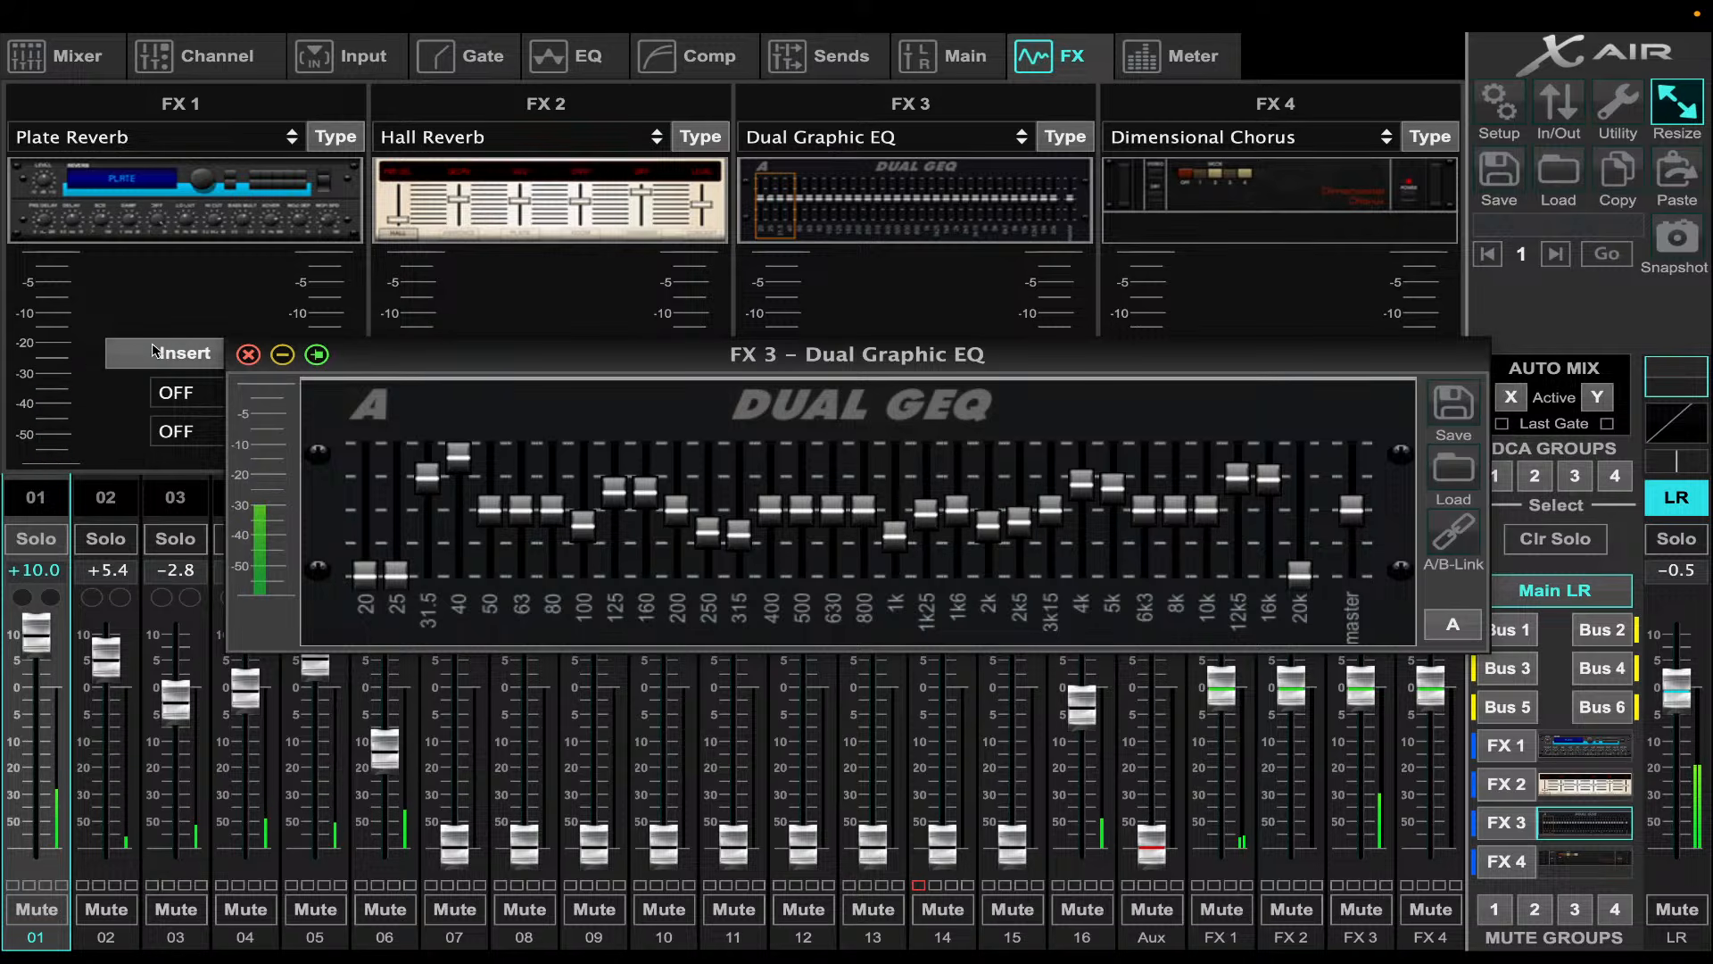
click(247, 355)
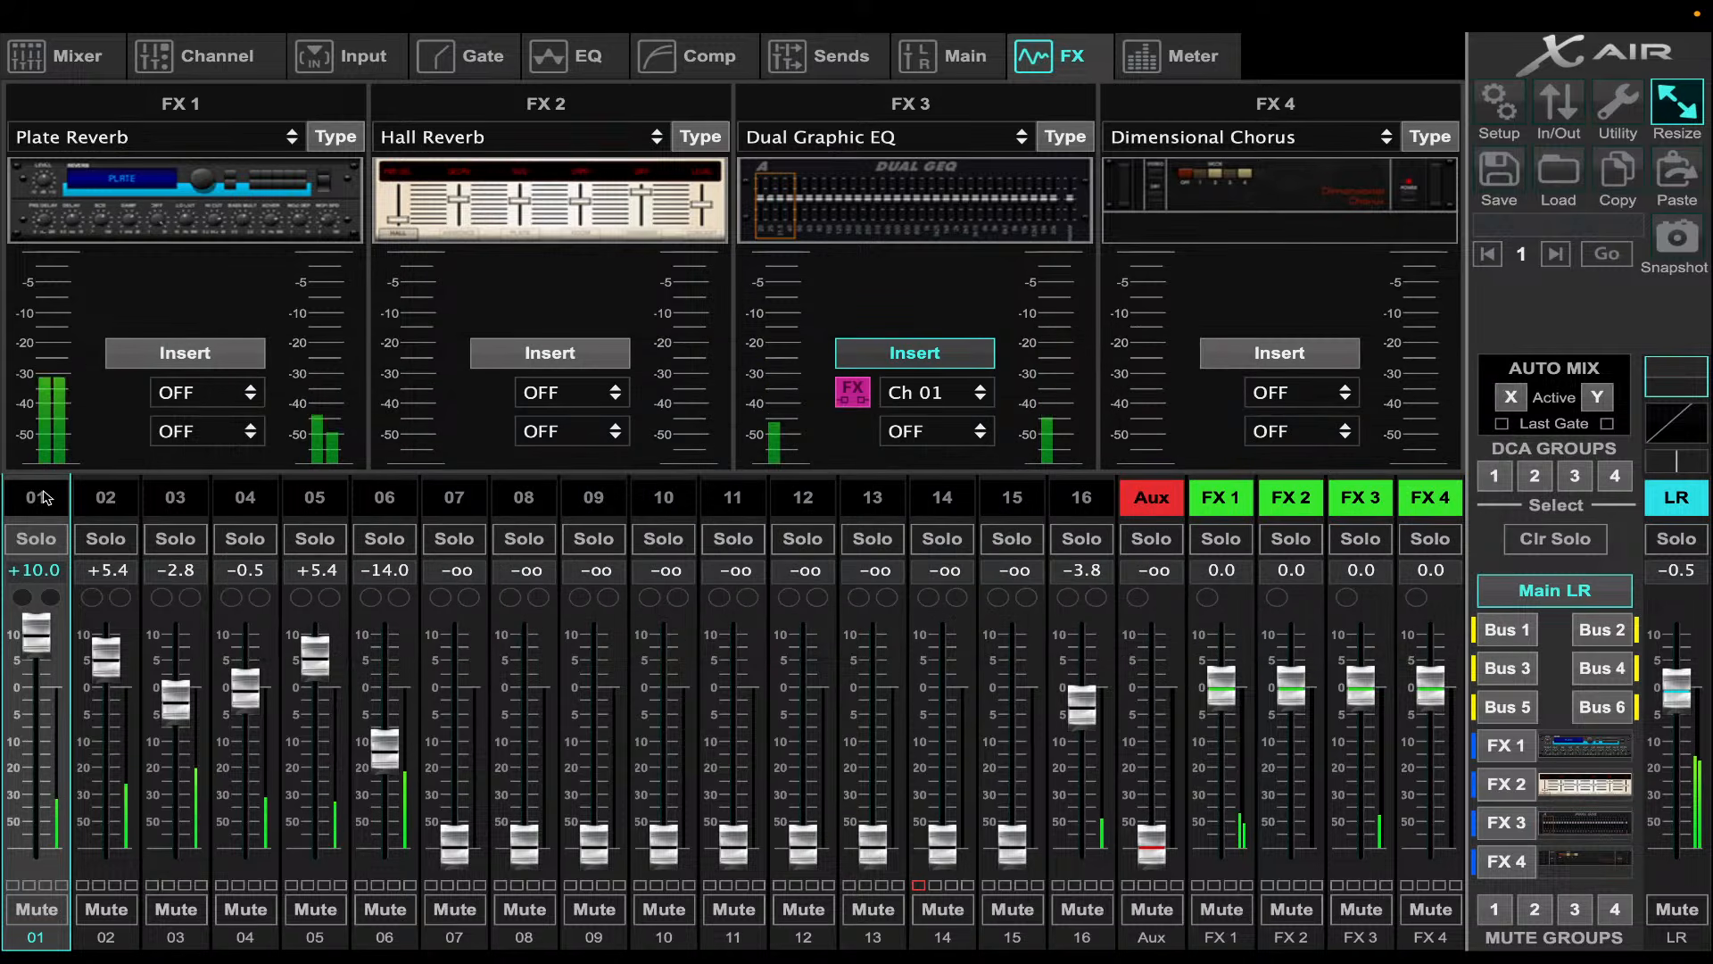
- Check channel 1's input settings and set its noise gate threshold to -27.5 dB
click(361, 54)
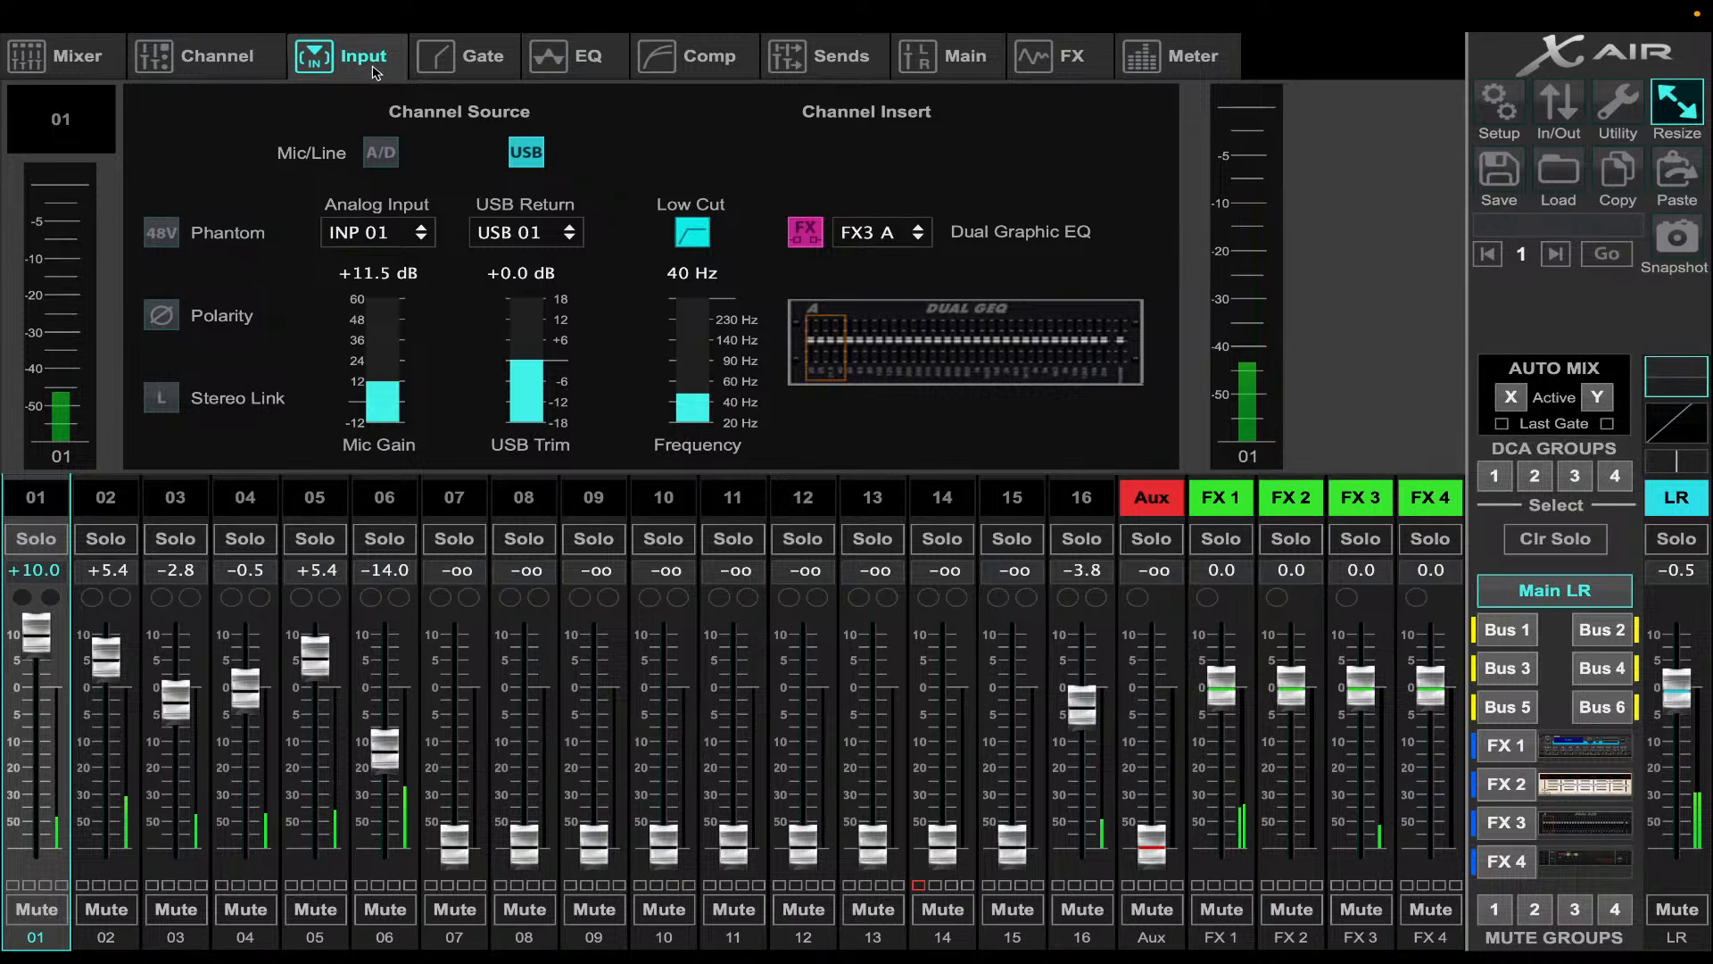
click(464, 55)
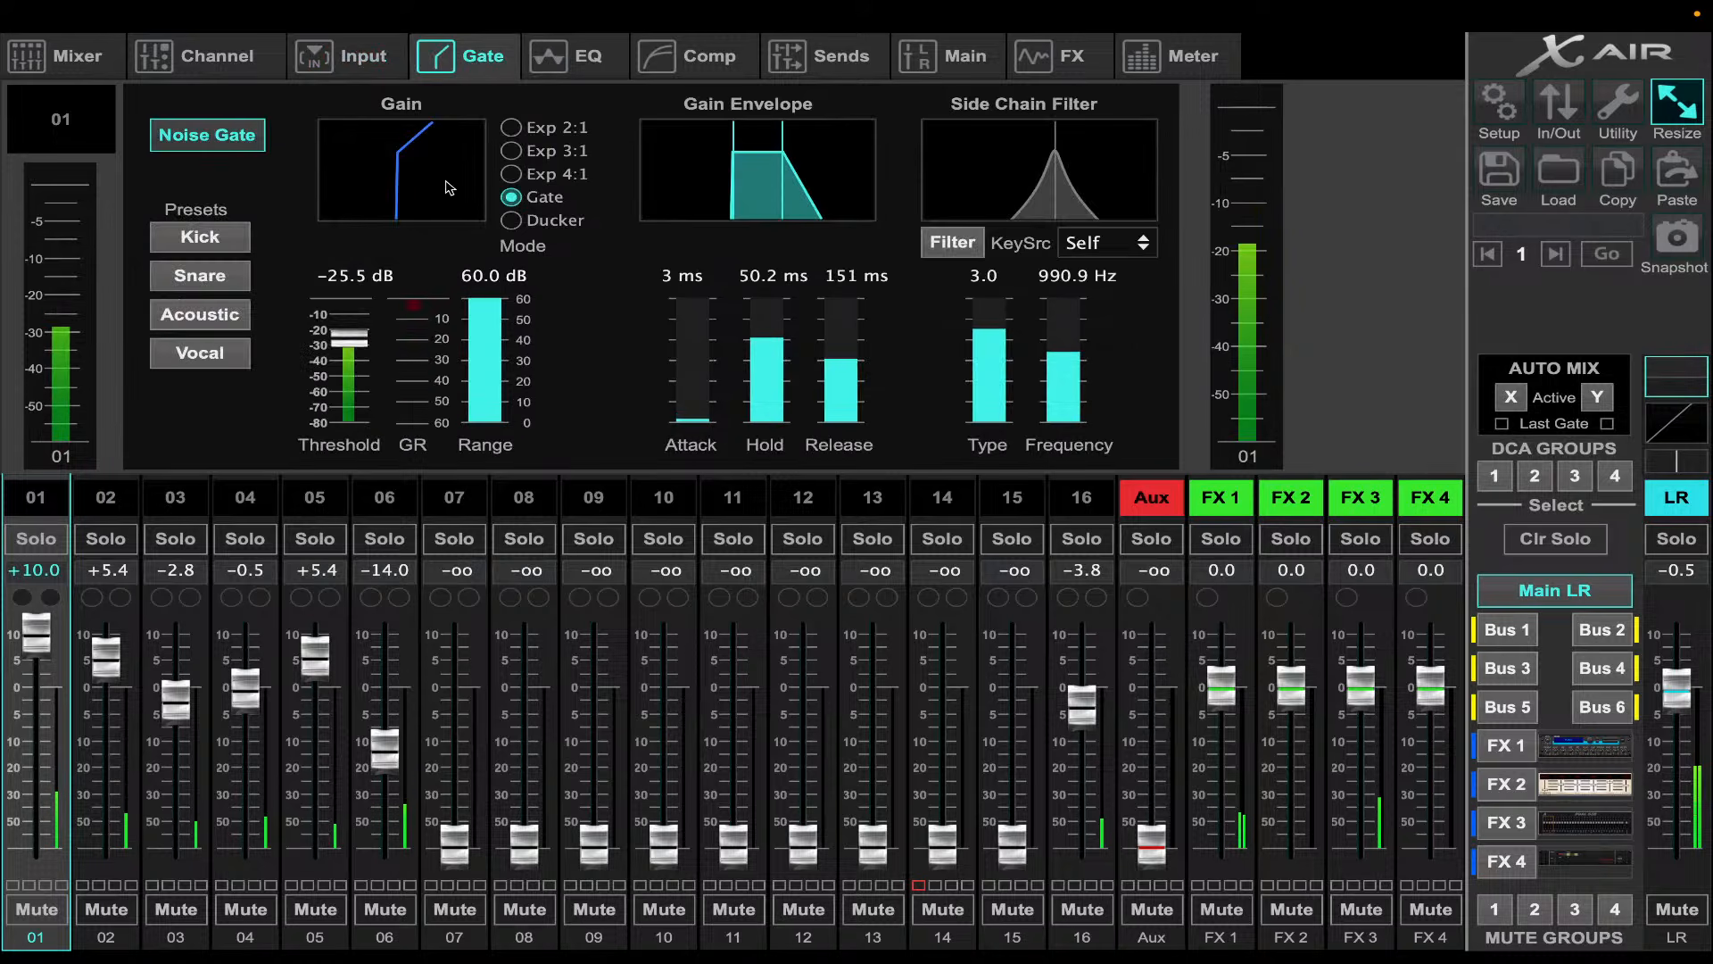
mouse_move(710, 422)
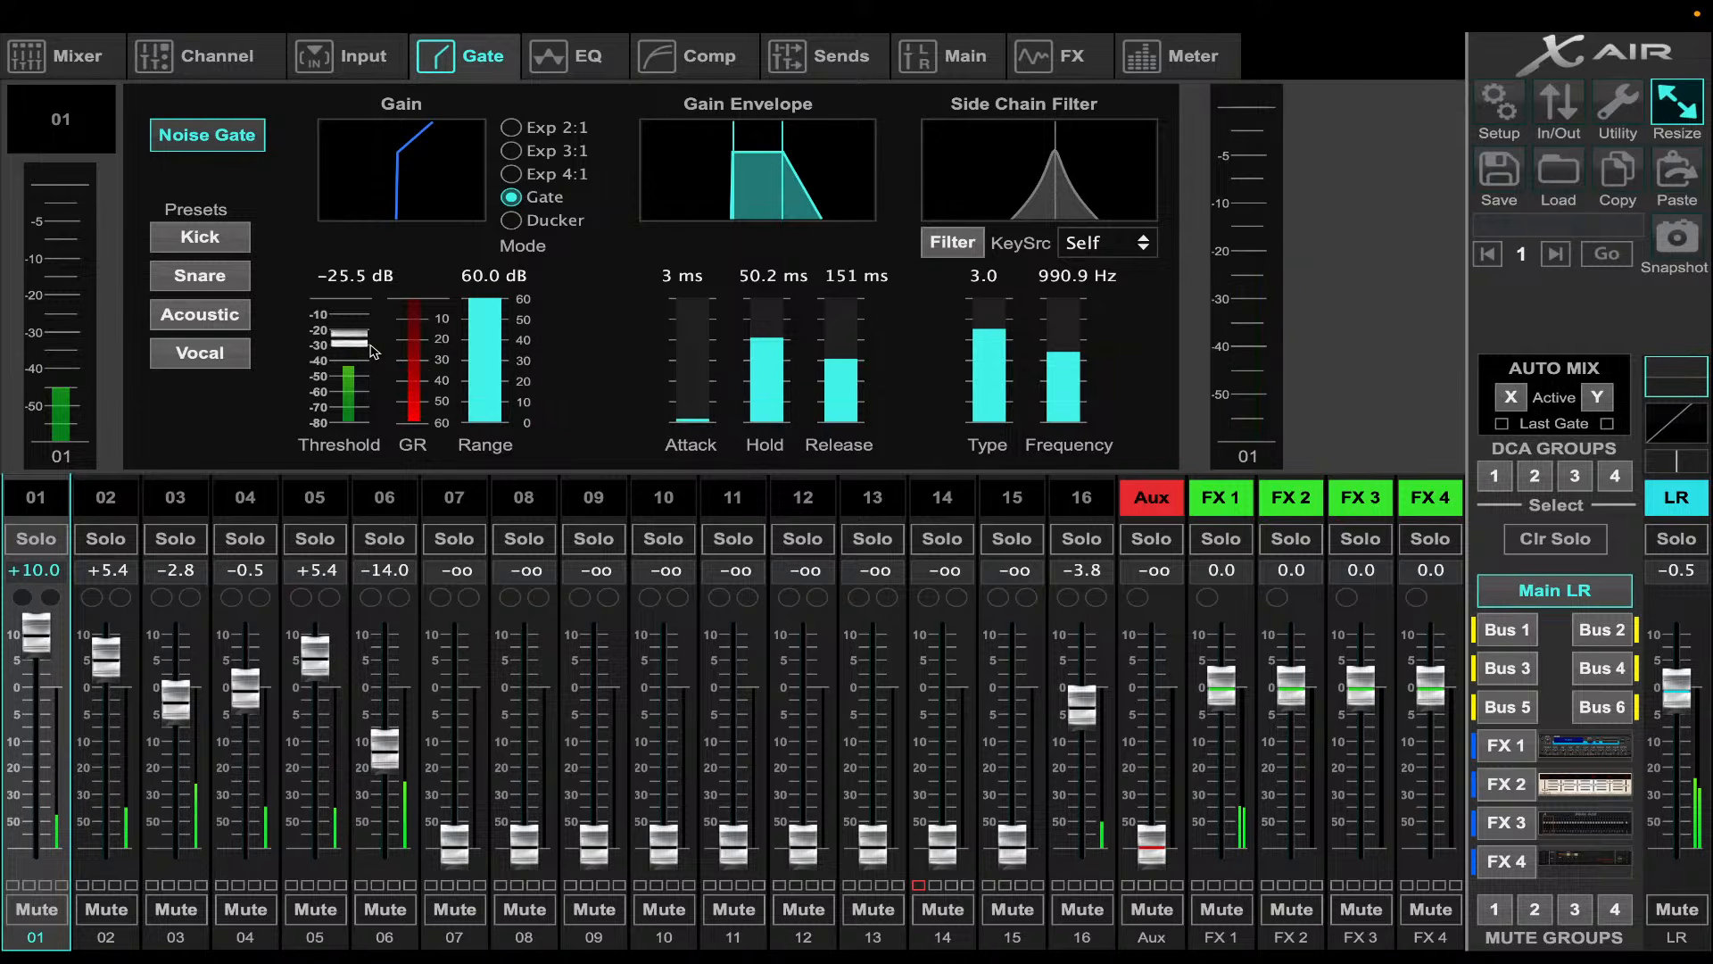
drag(357, 345, 364, 353)
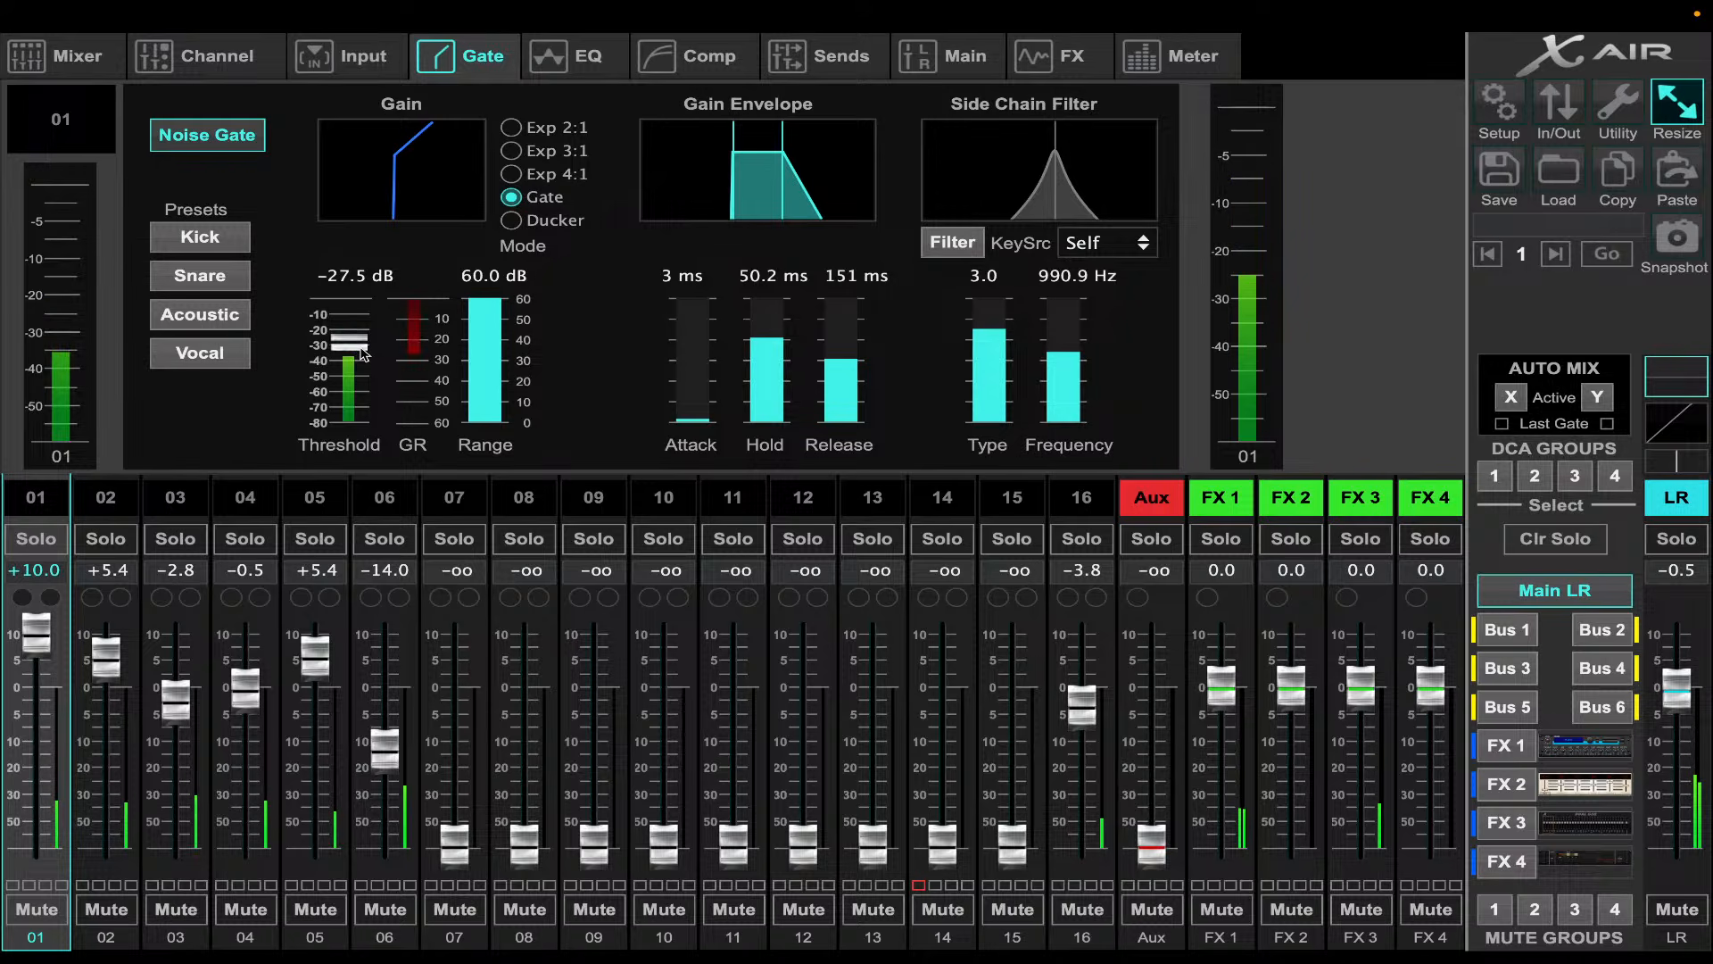
- Try a gain of 3 dB on channel 1's compressor
click(700, 57)
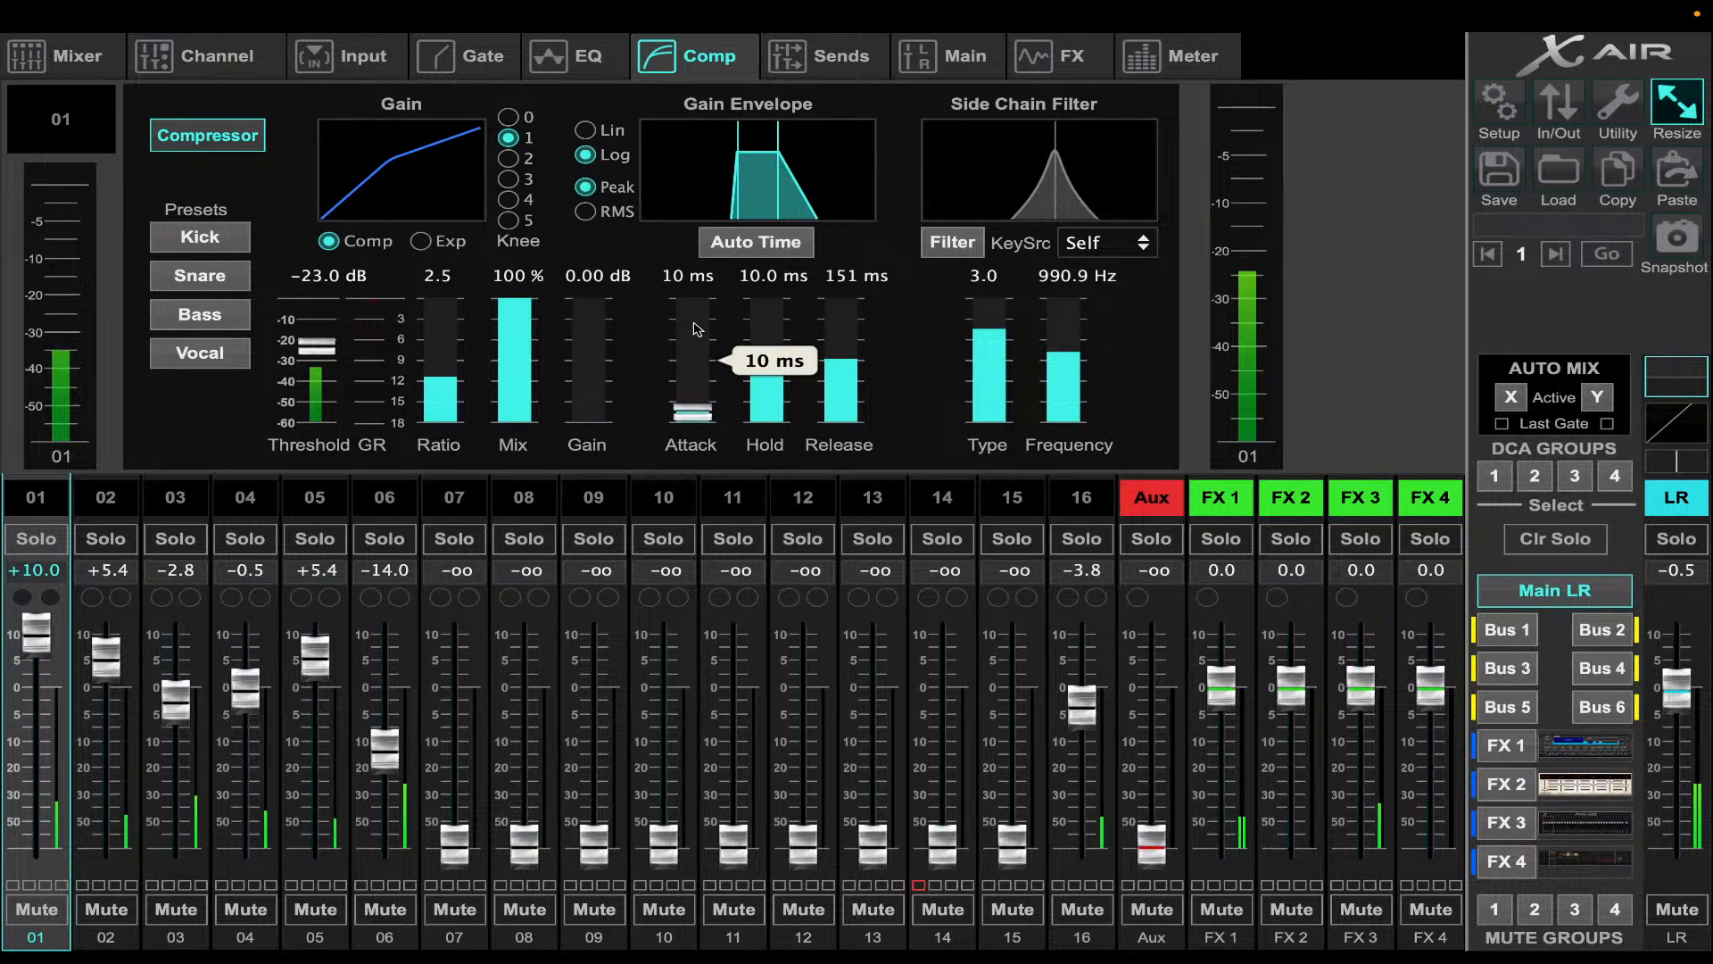
mouse_move(604, 392)
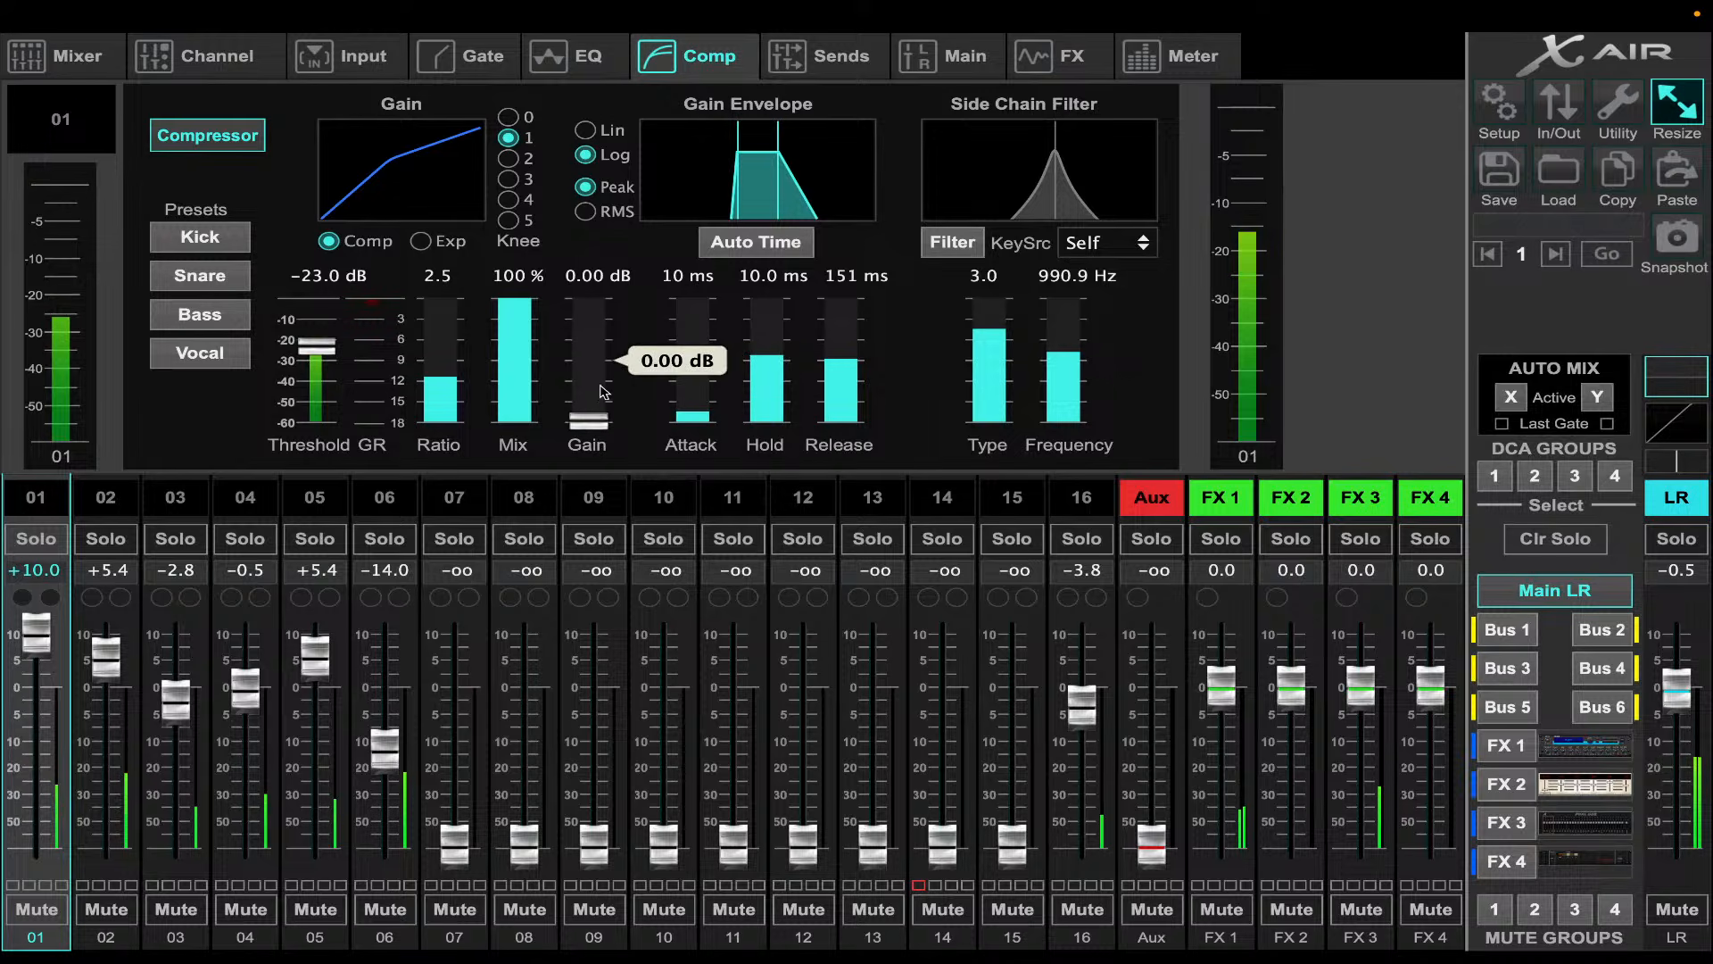
click(591, 275)
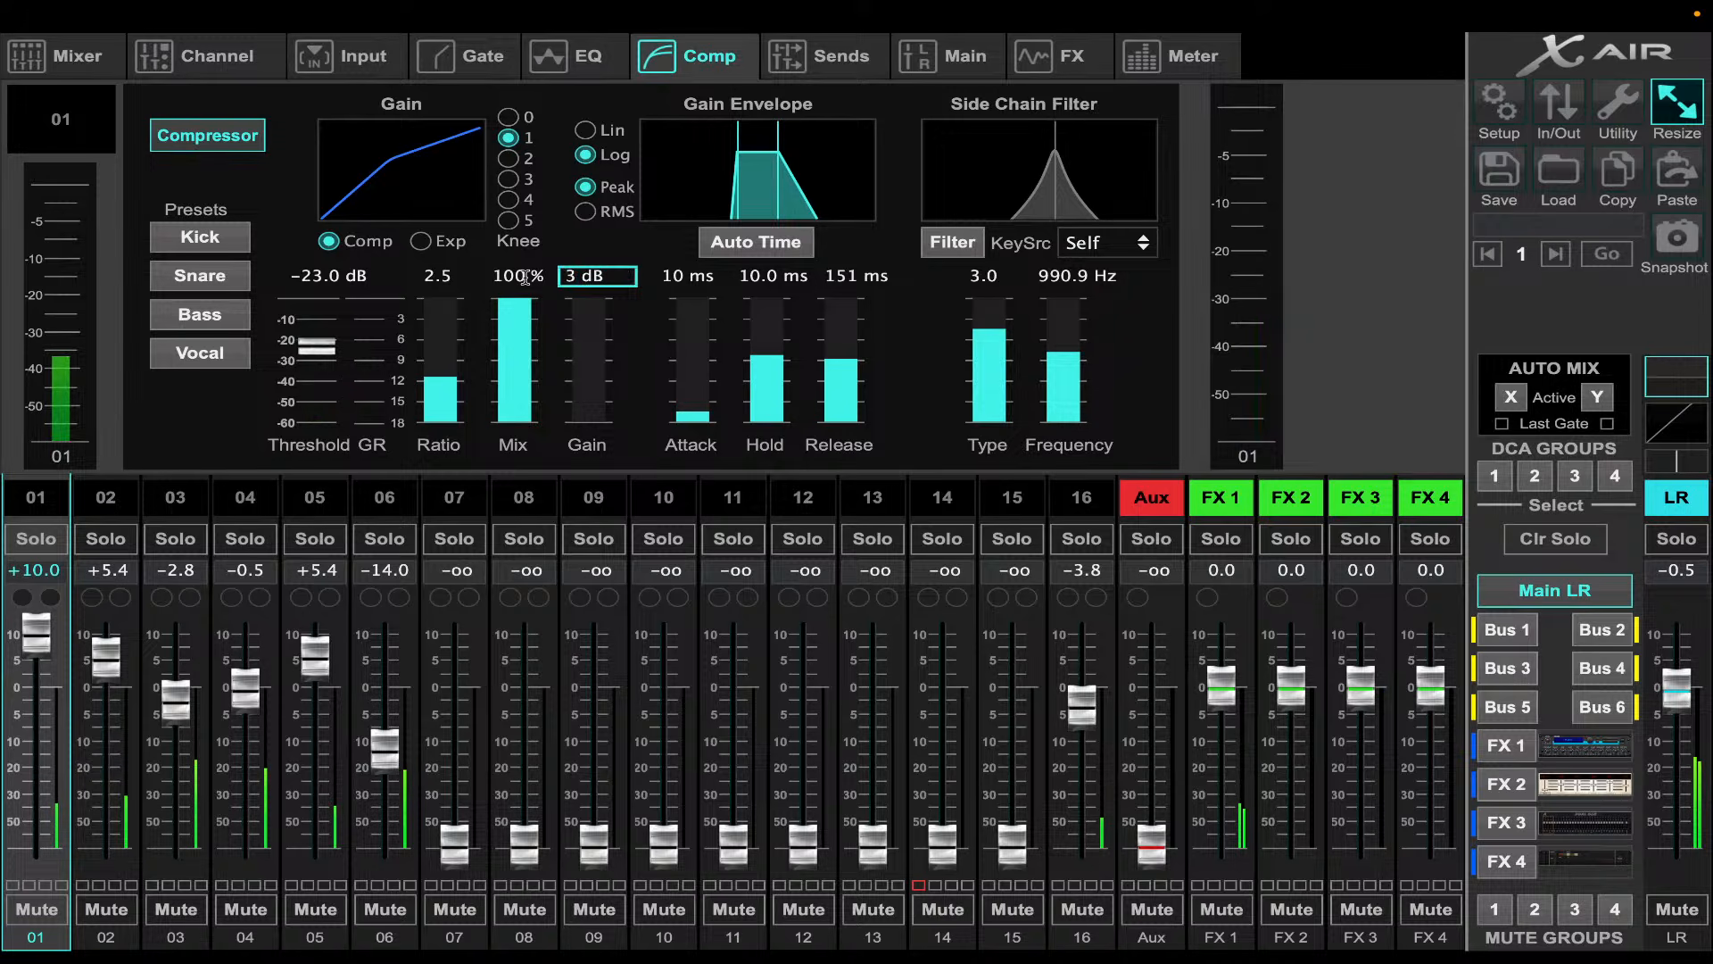
key(Return)
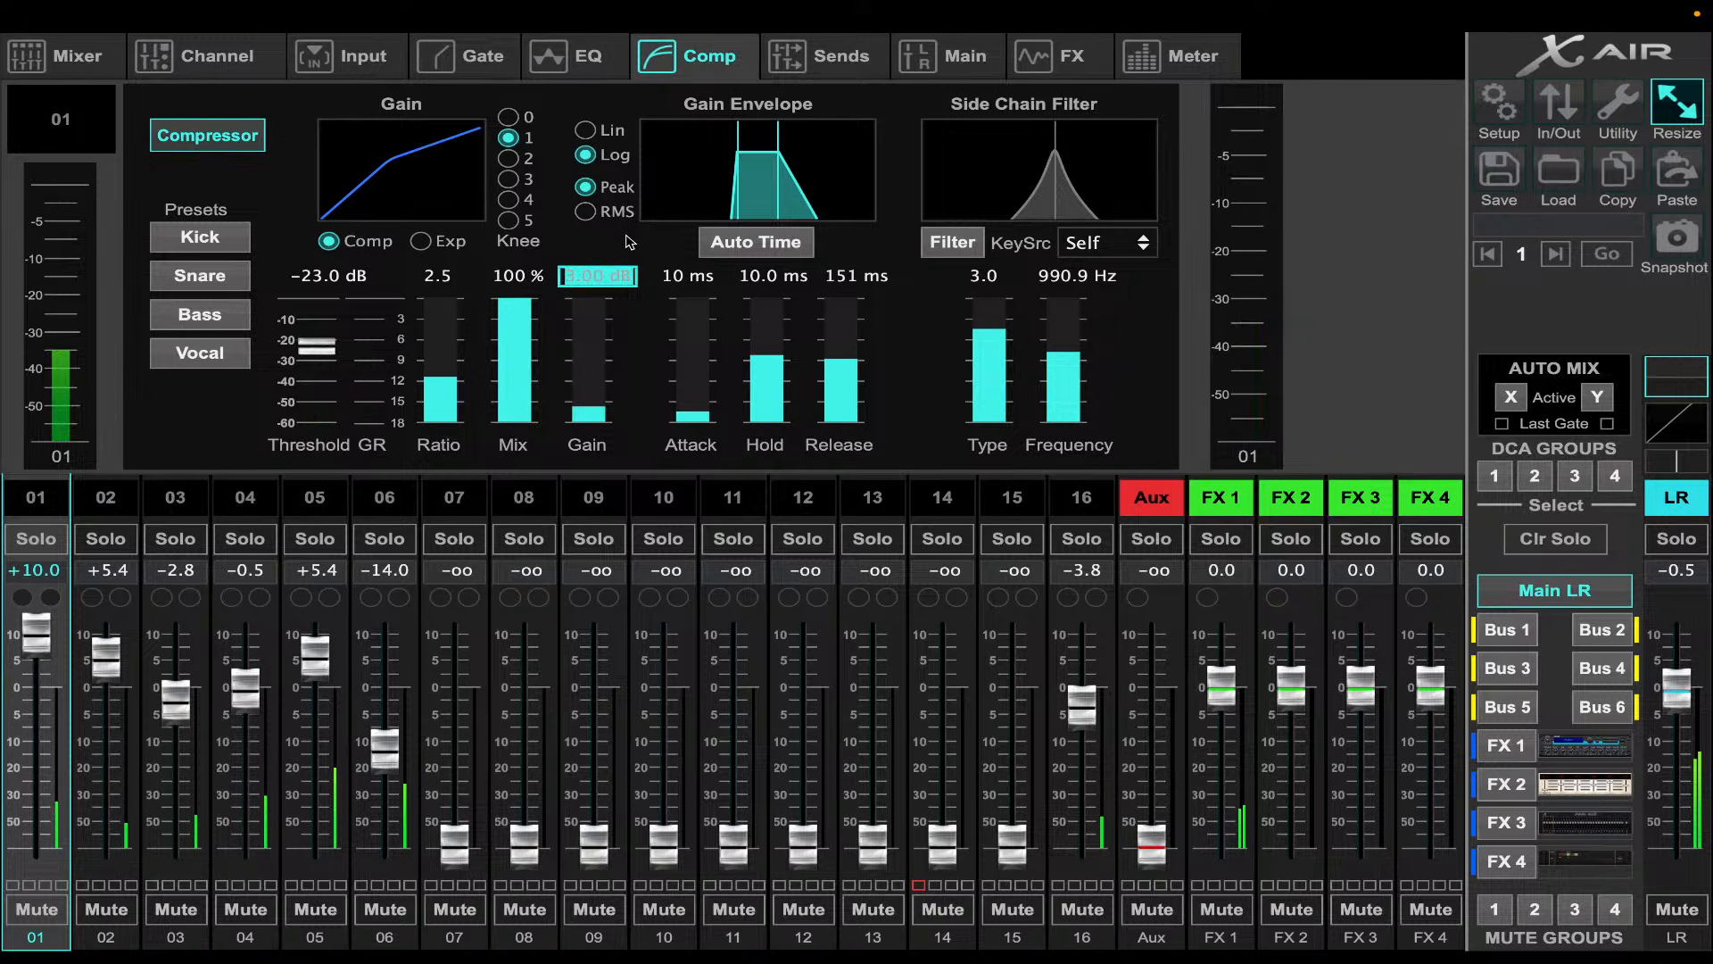
- Check channel 1's EQ curve and return its compressor gain to 0 dB
click(586, 60)
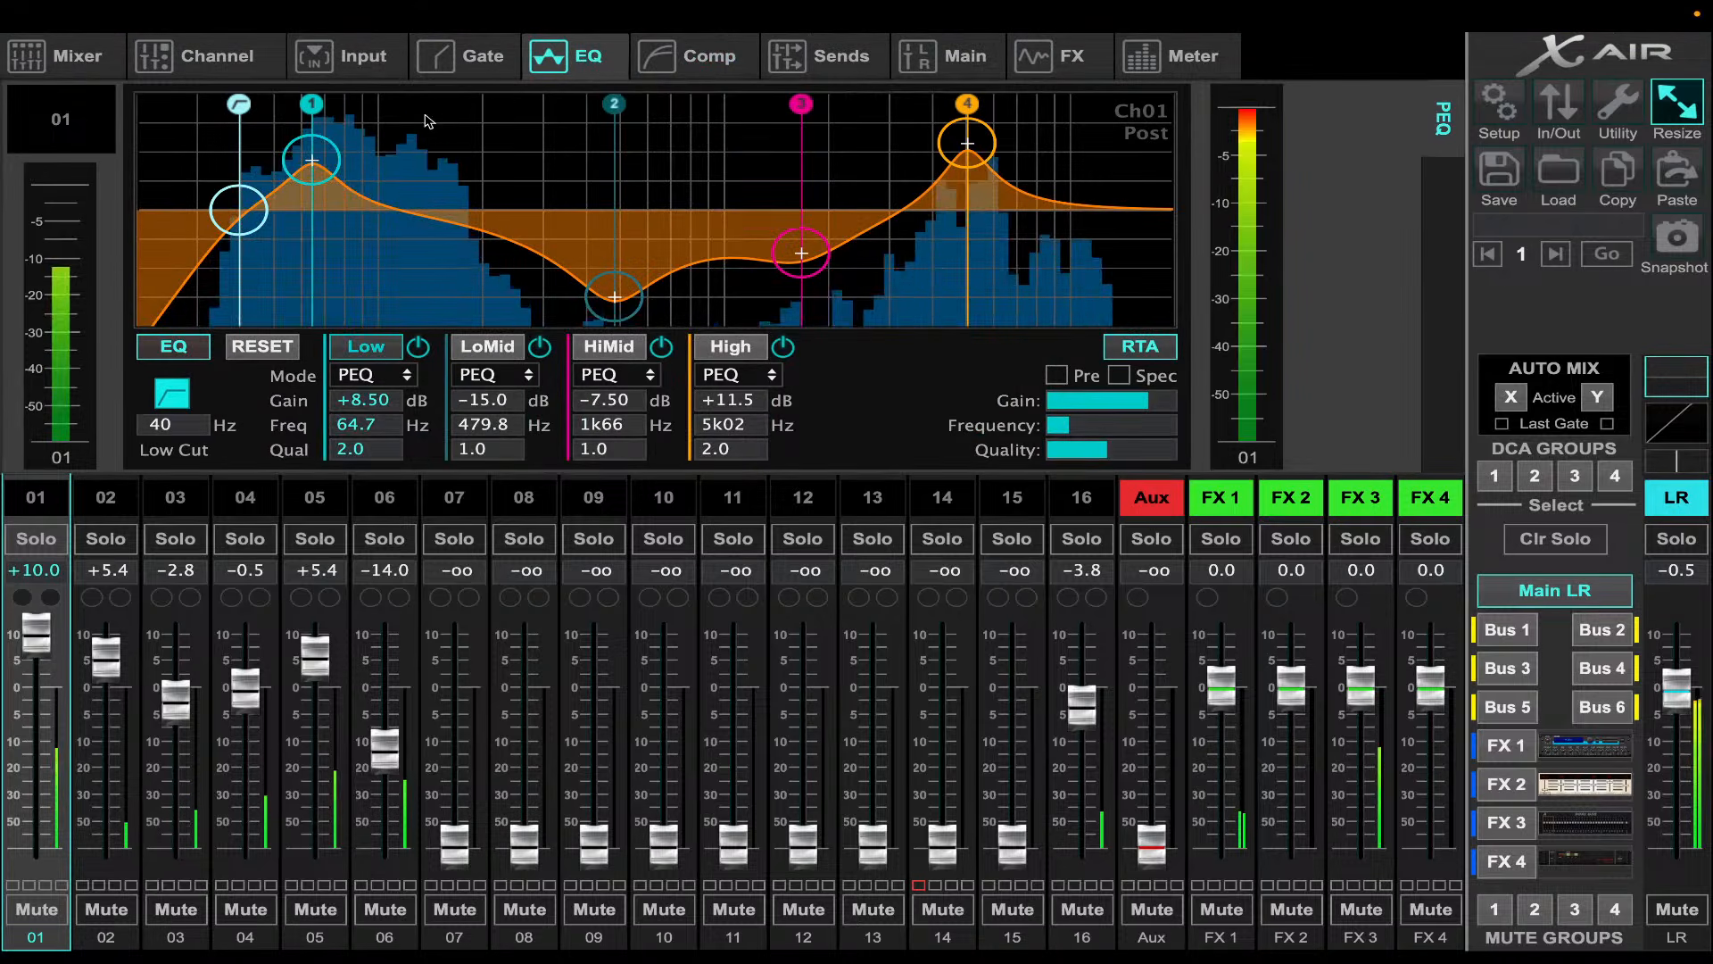
click(711, 58)
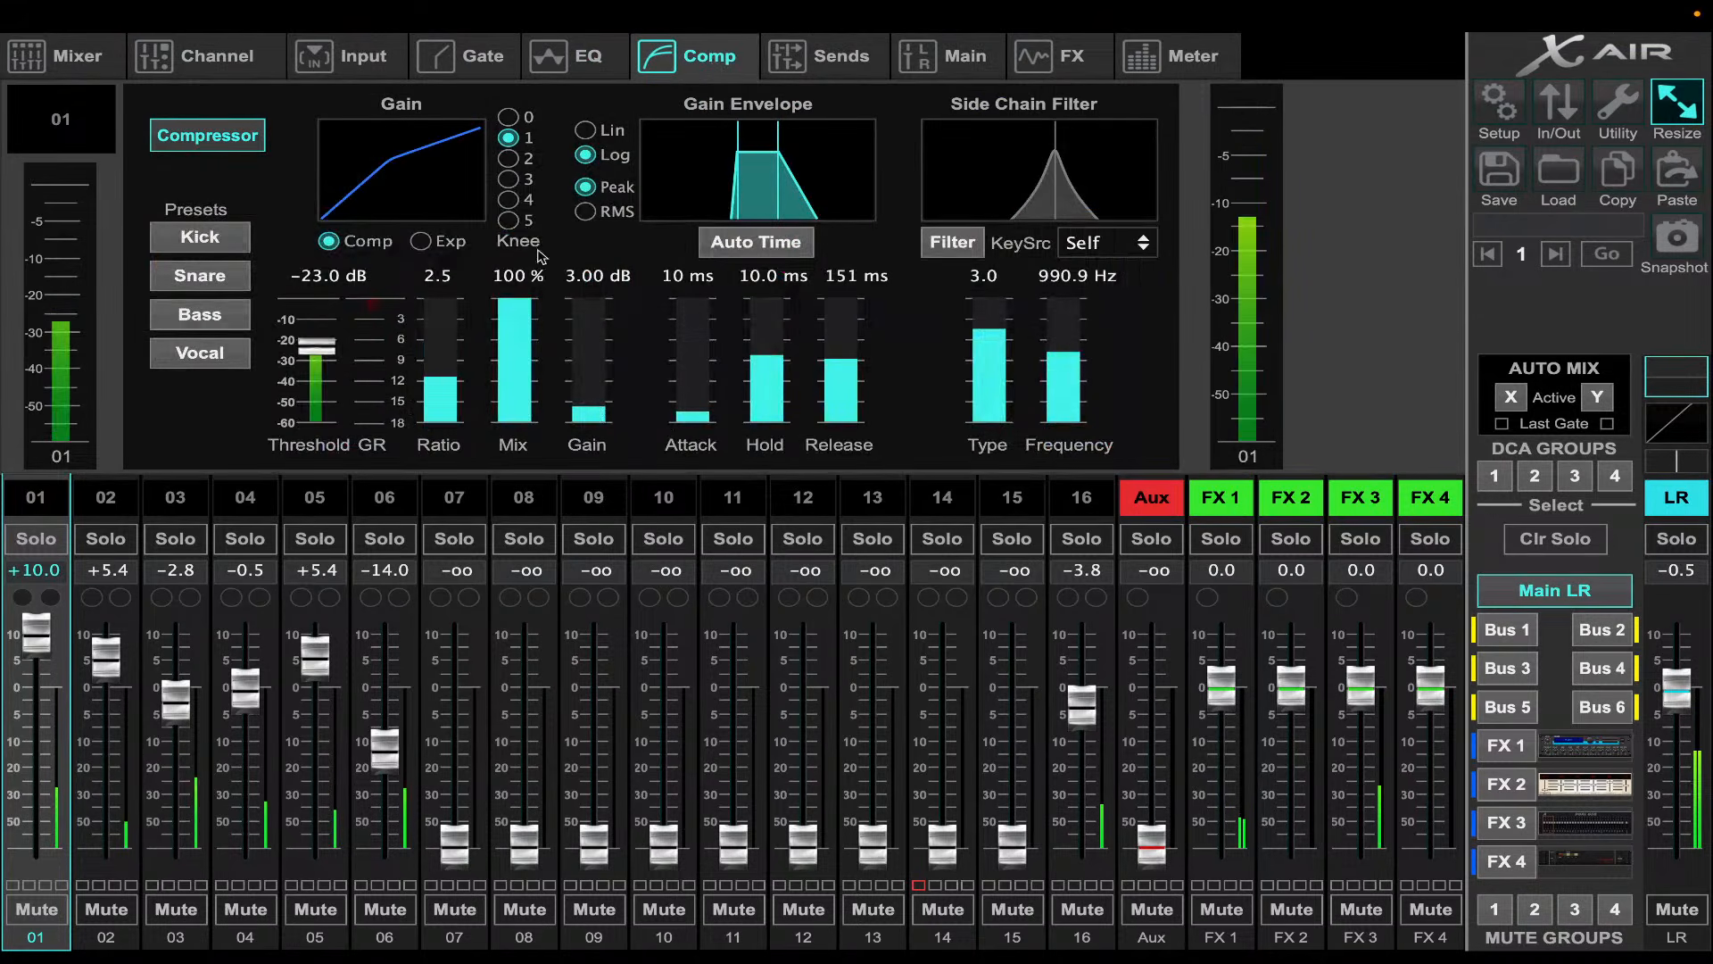
click(598, 276)
drag(587, 412, 588, 502)
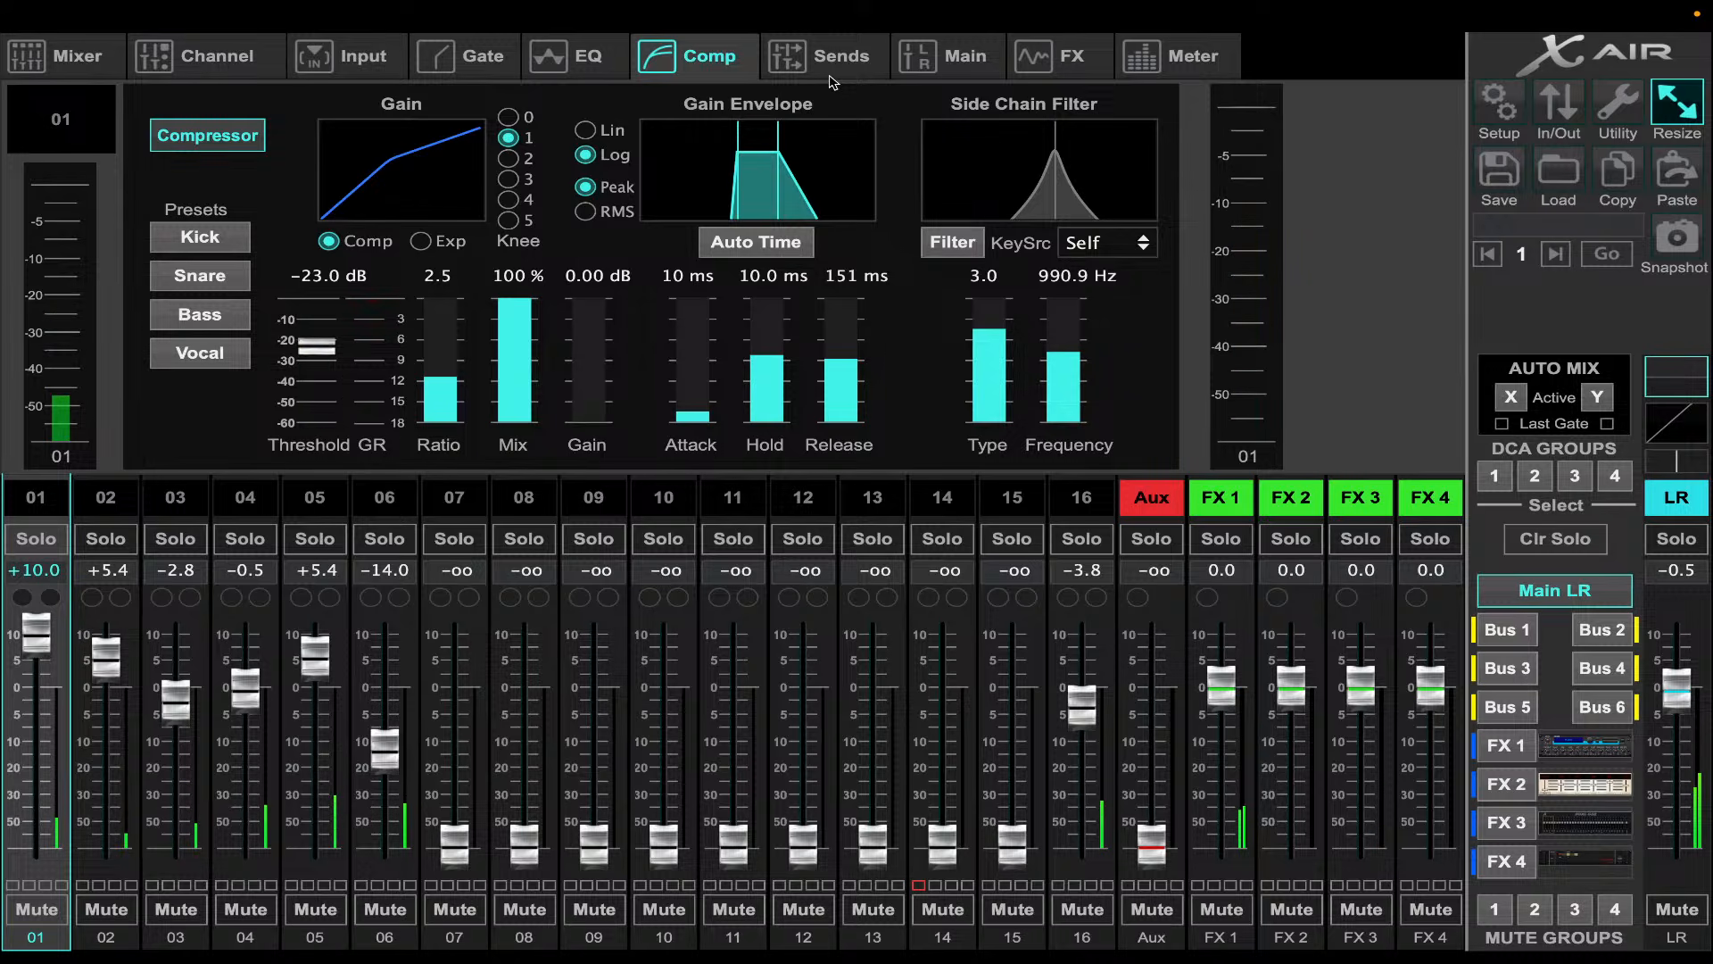
- Open the FX 3 Dual Graphic EQ and lower its 50 Hz band
click(1059, 55)
click(915, 198)
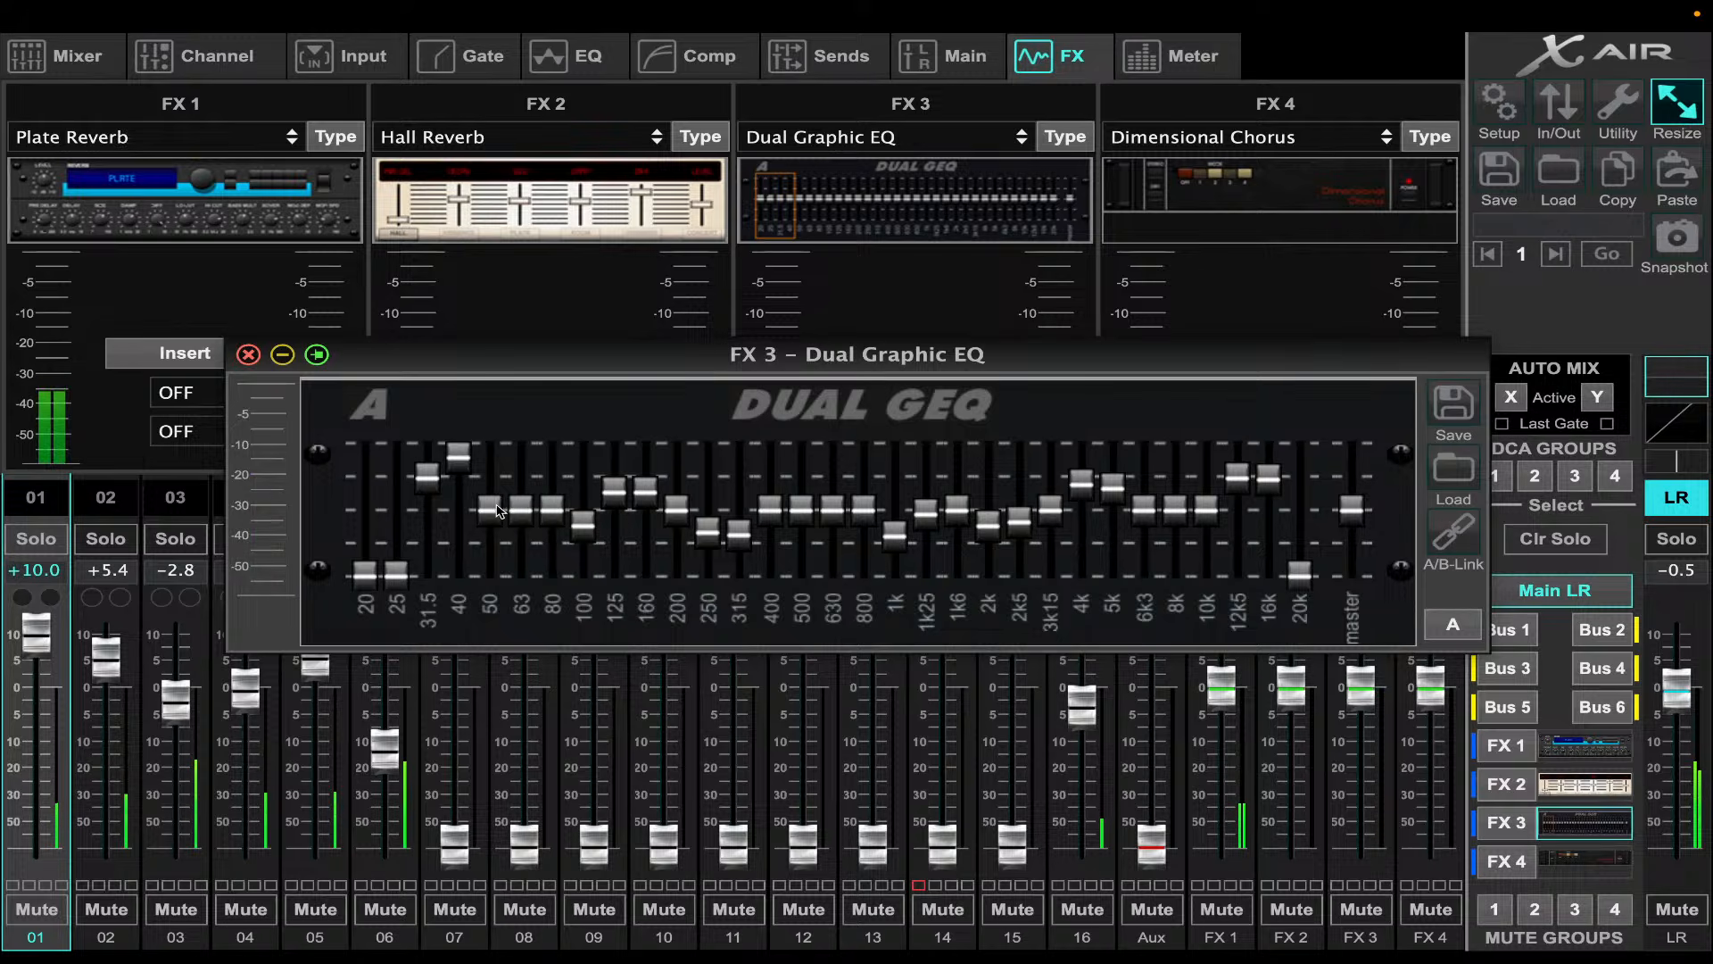
drag(498, 511, 504, 558)
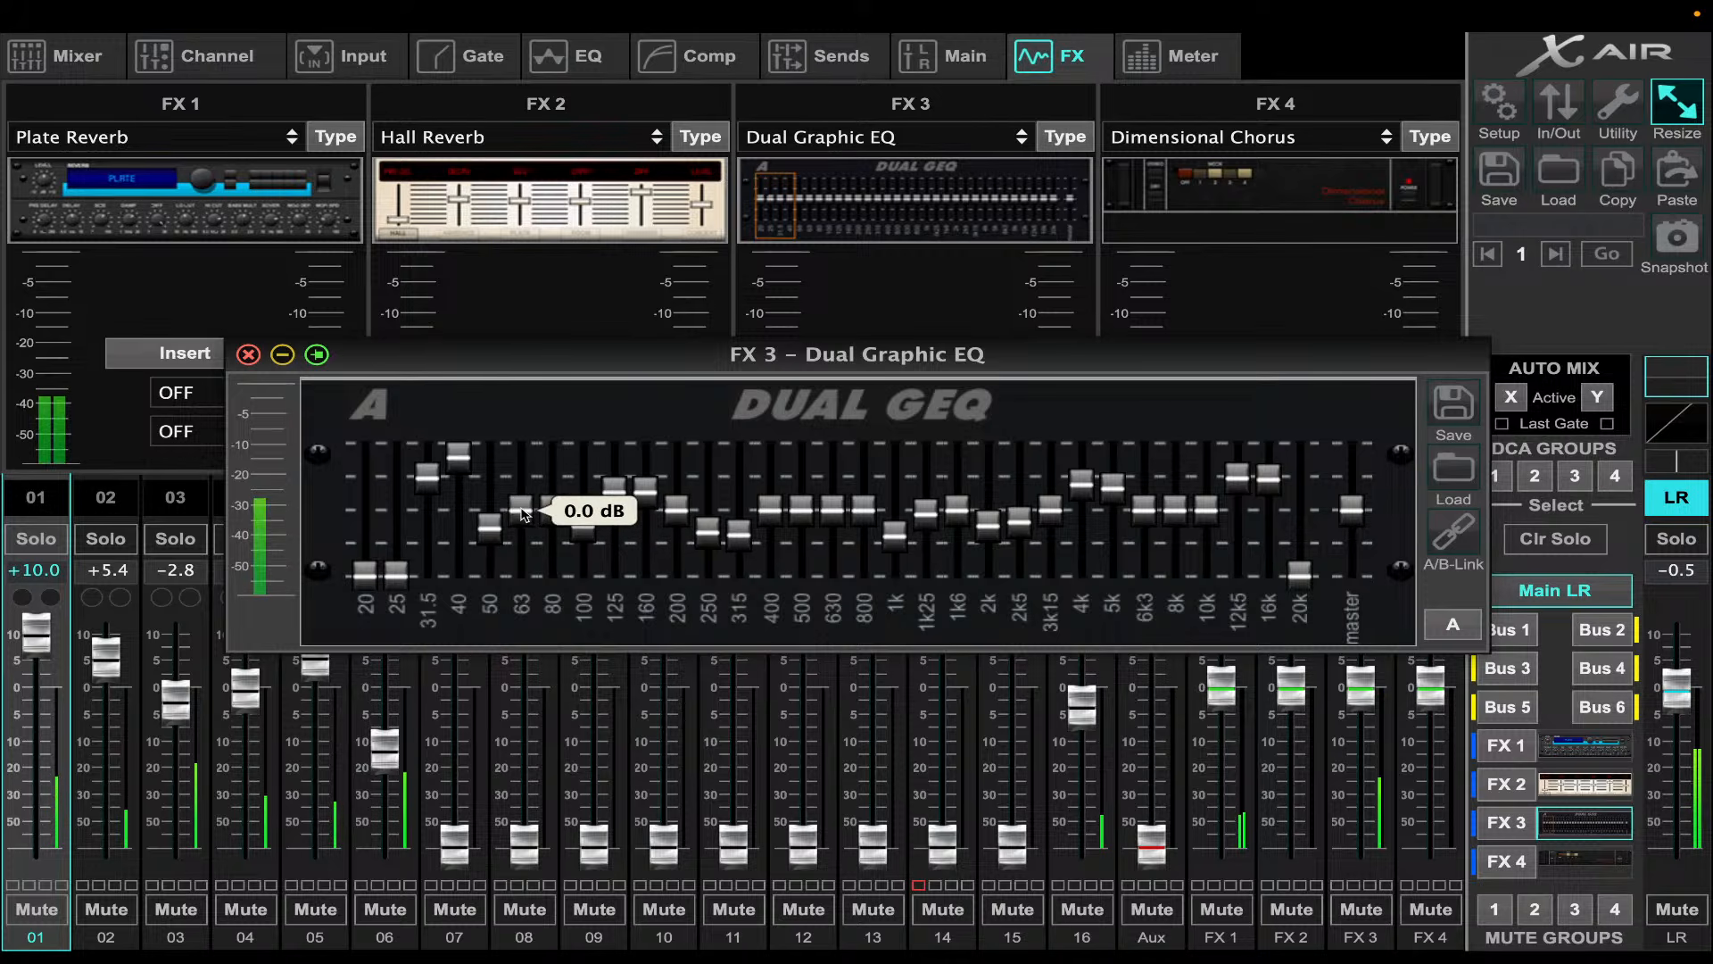
- Mute channels 2 through 6 so channel 1 can be judged without the other drum channels
click(122, 905)
click(176, 909)
click(247, 914)
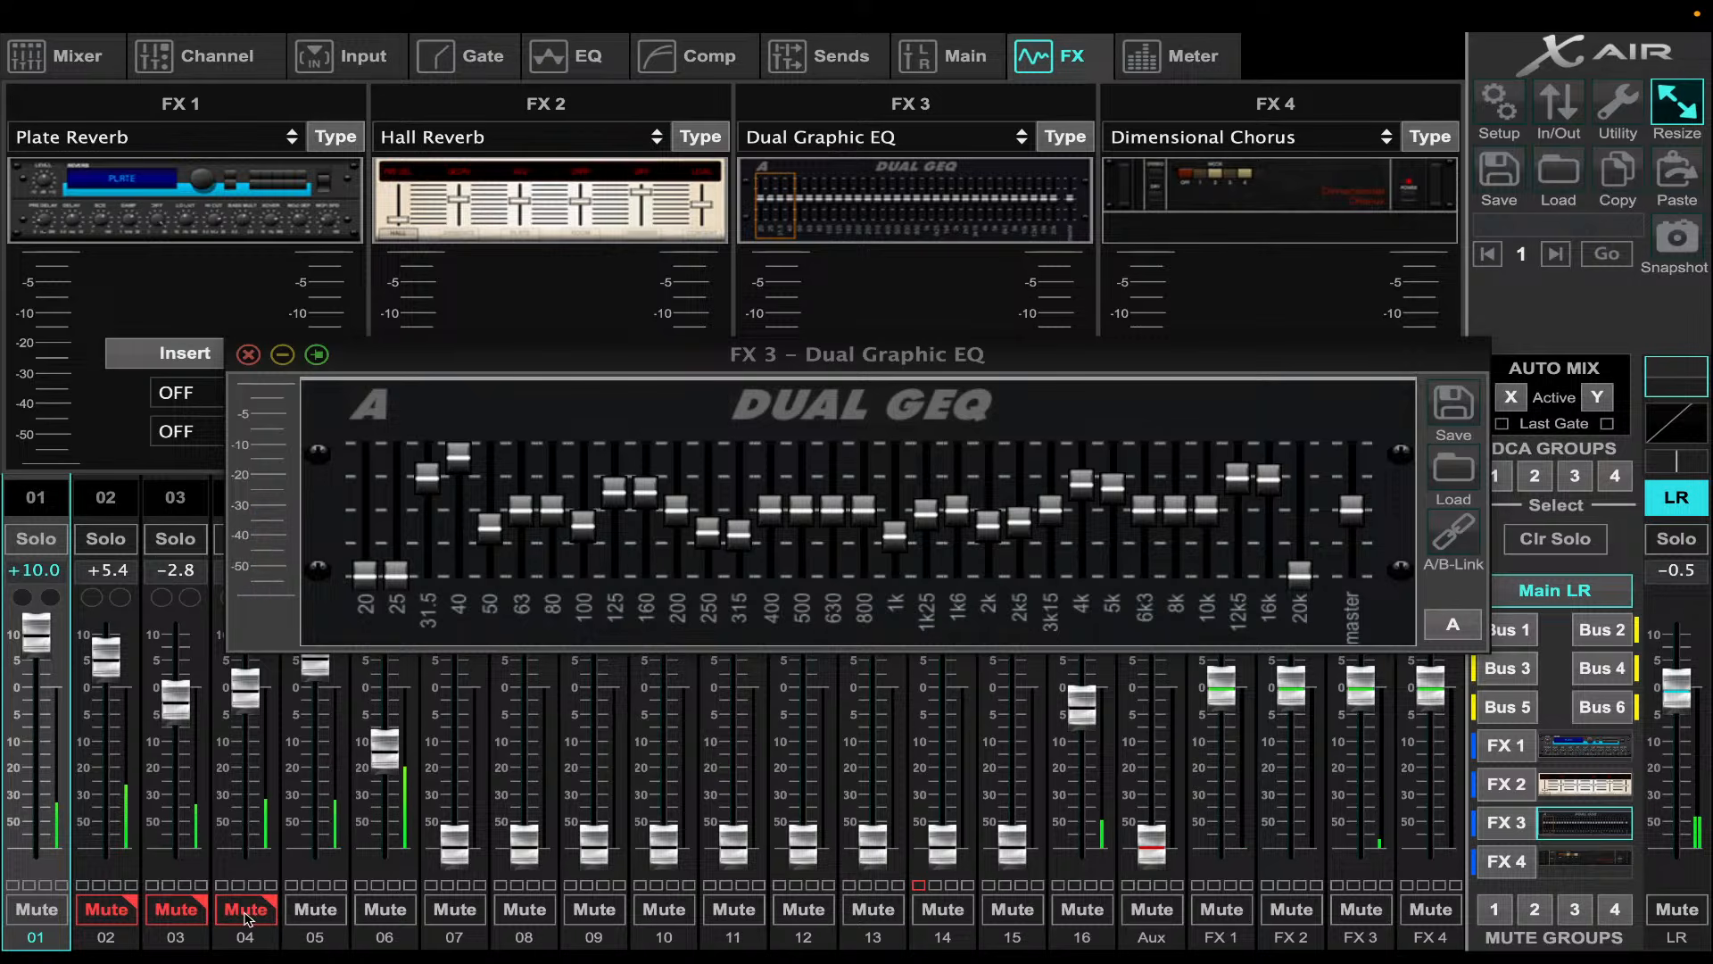
click(315, 911)
click(384, 913)
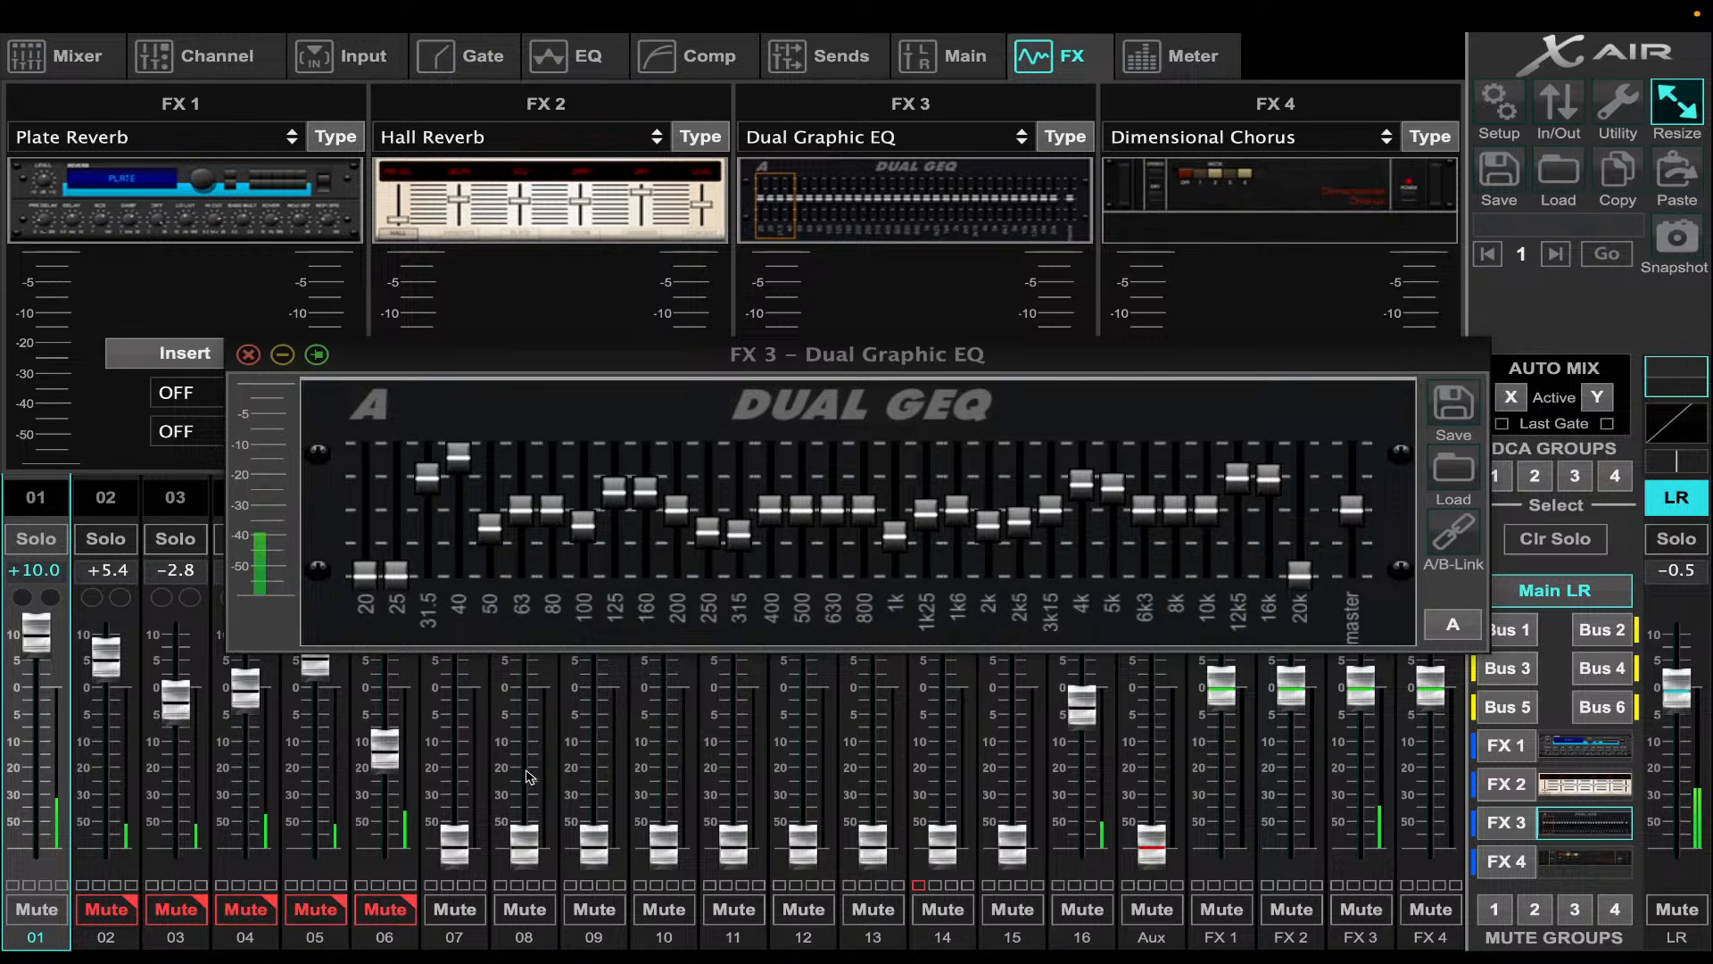
- In the Dual Graphic EQ, return 50 Hz to flat, try a cut at 63 Hz and restore it, and cut 80 Hz
click(515, 522)
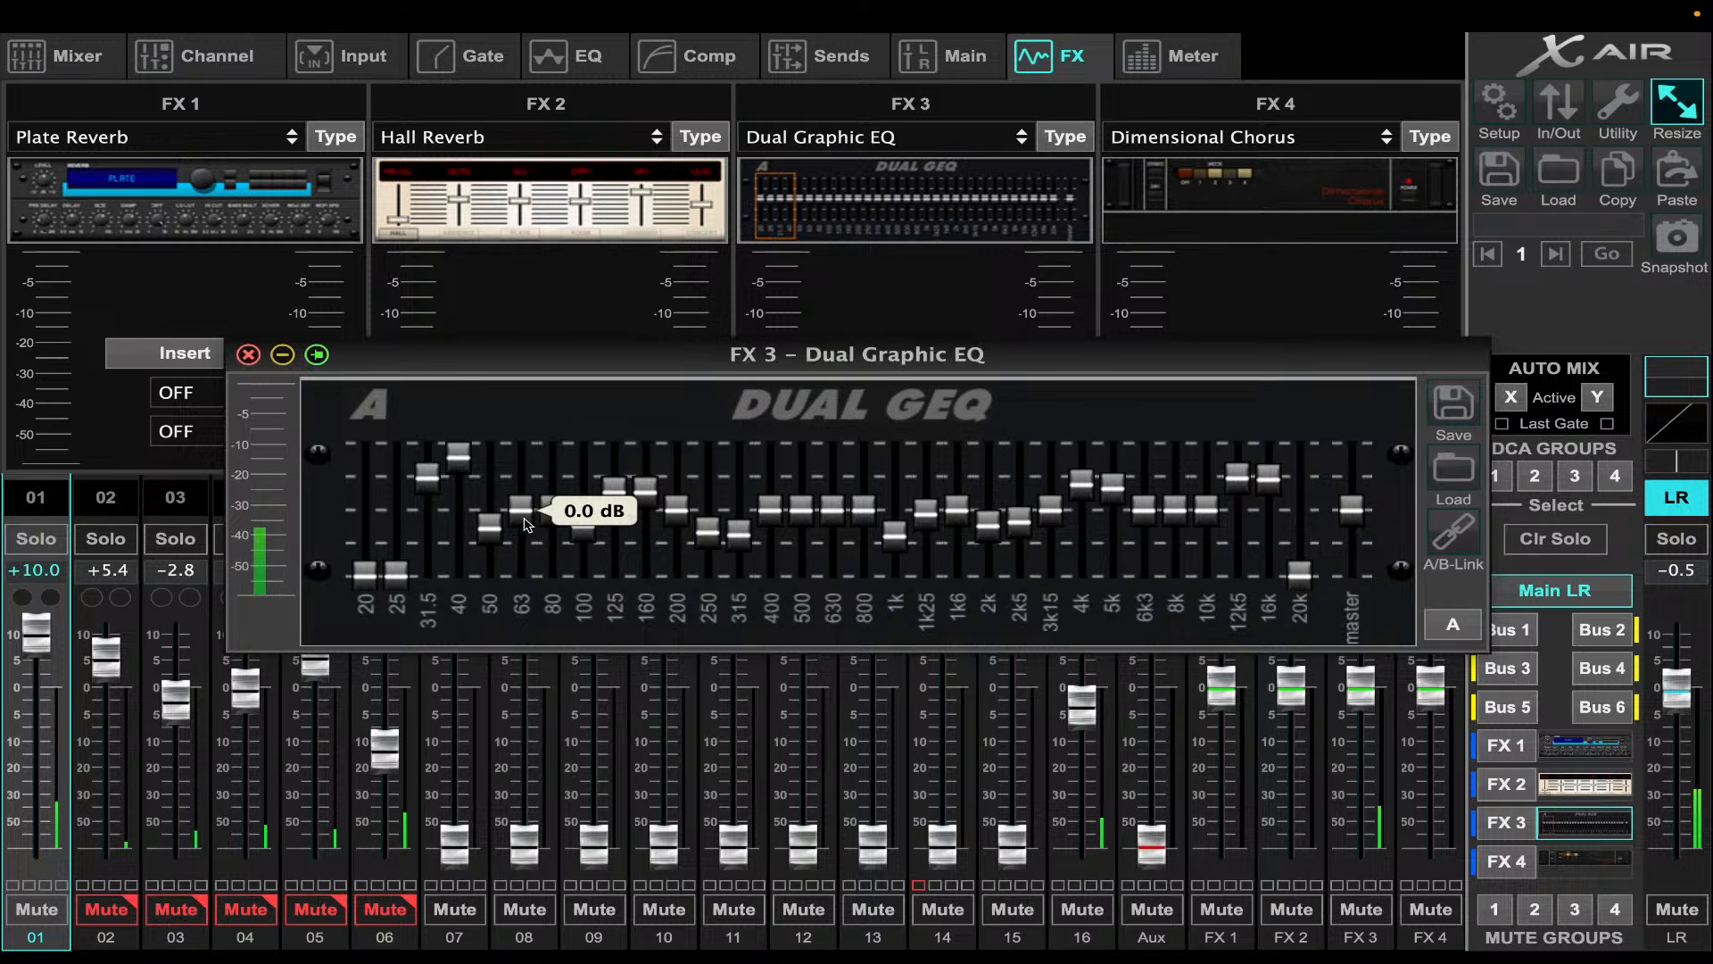
drag(527, 513, 531, 589)
drag(490, 530, 496, 511)
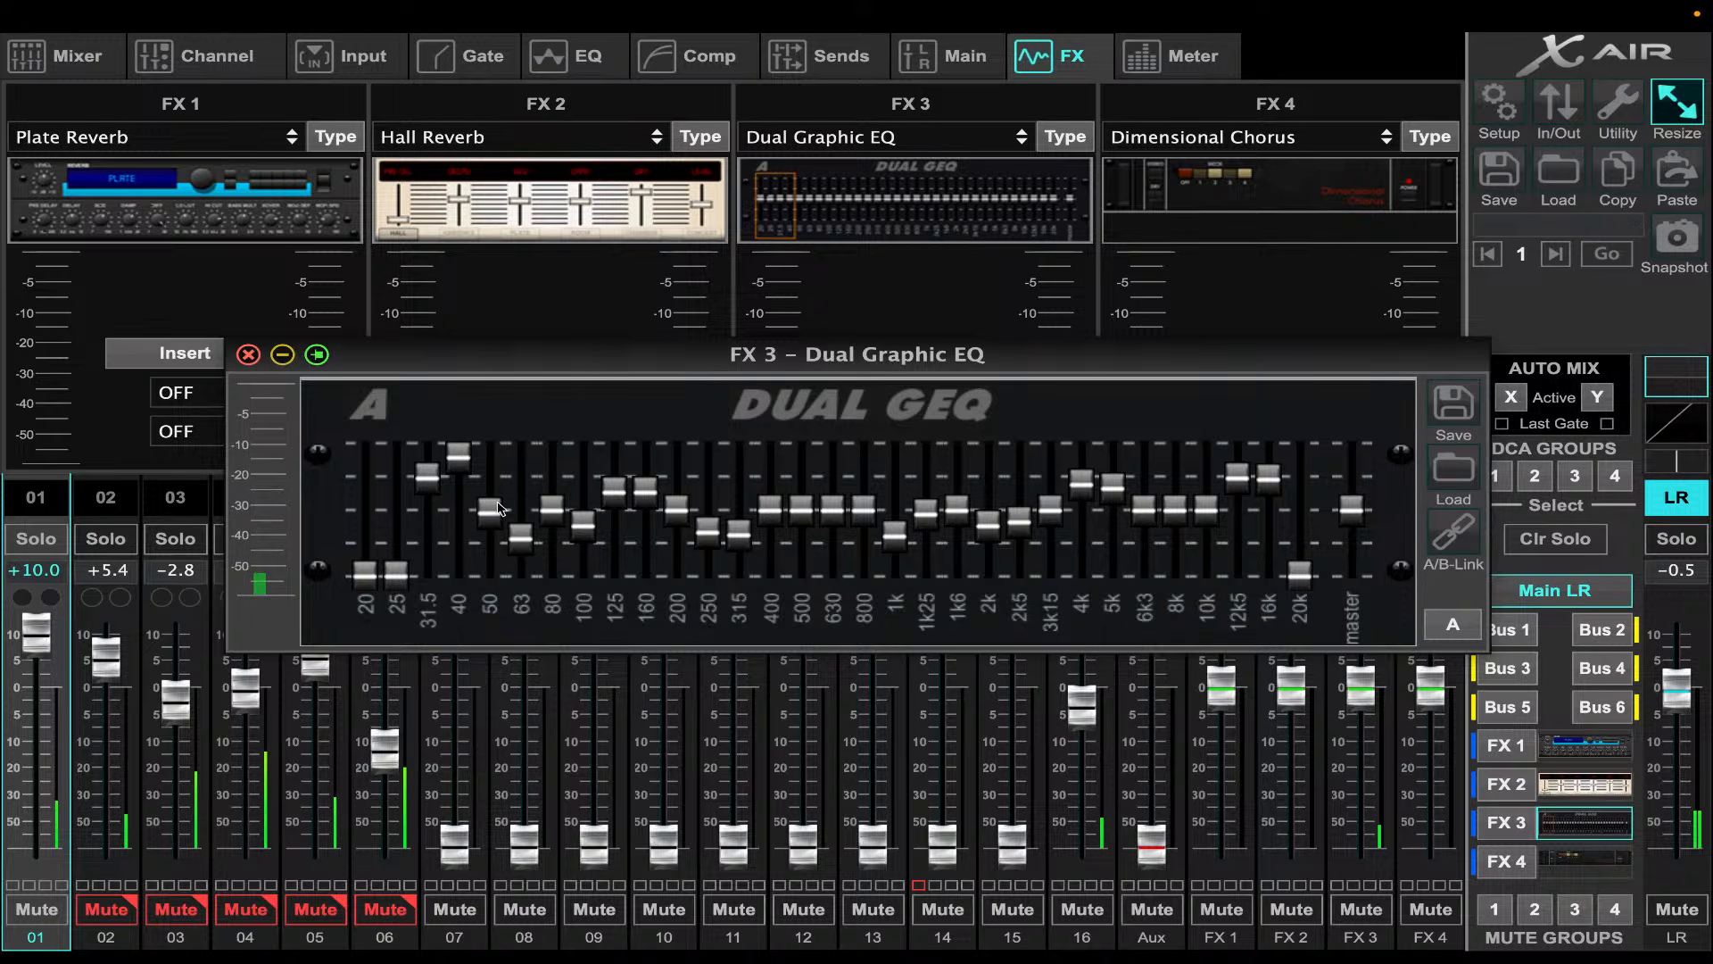
drag(518, 555, 530, 474)
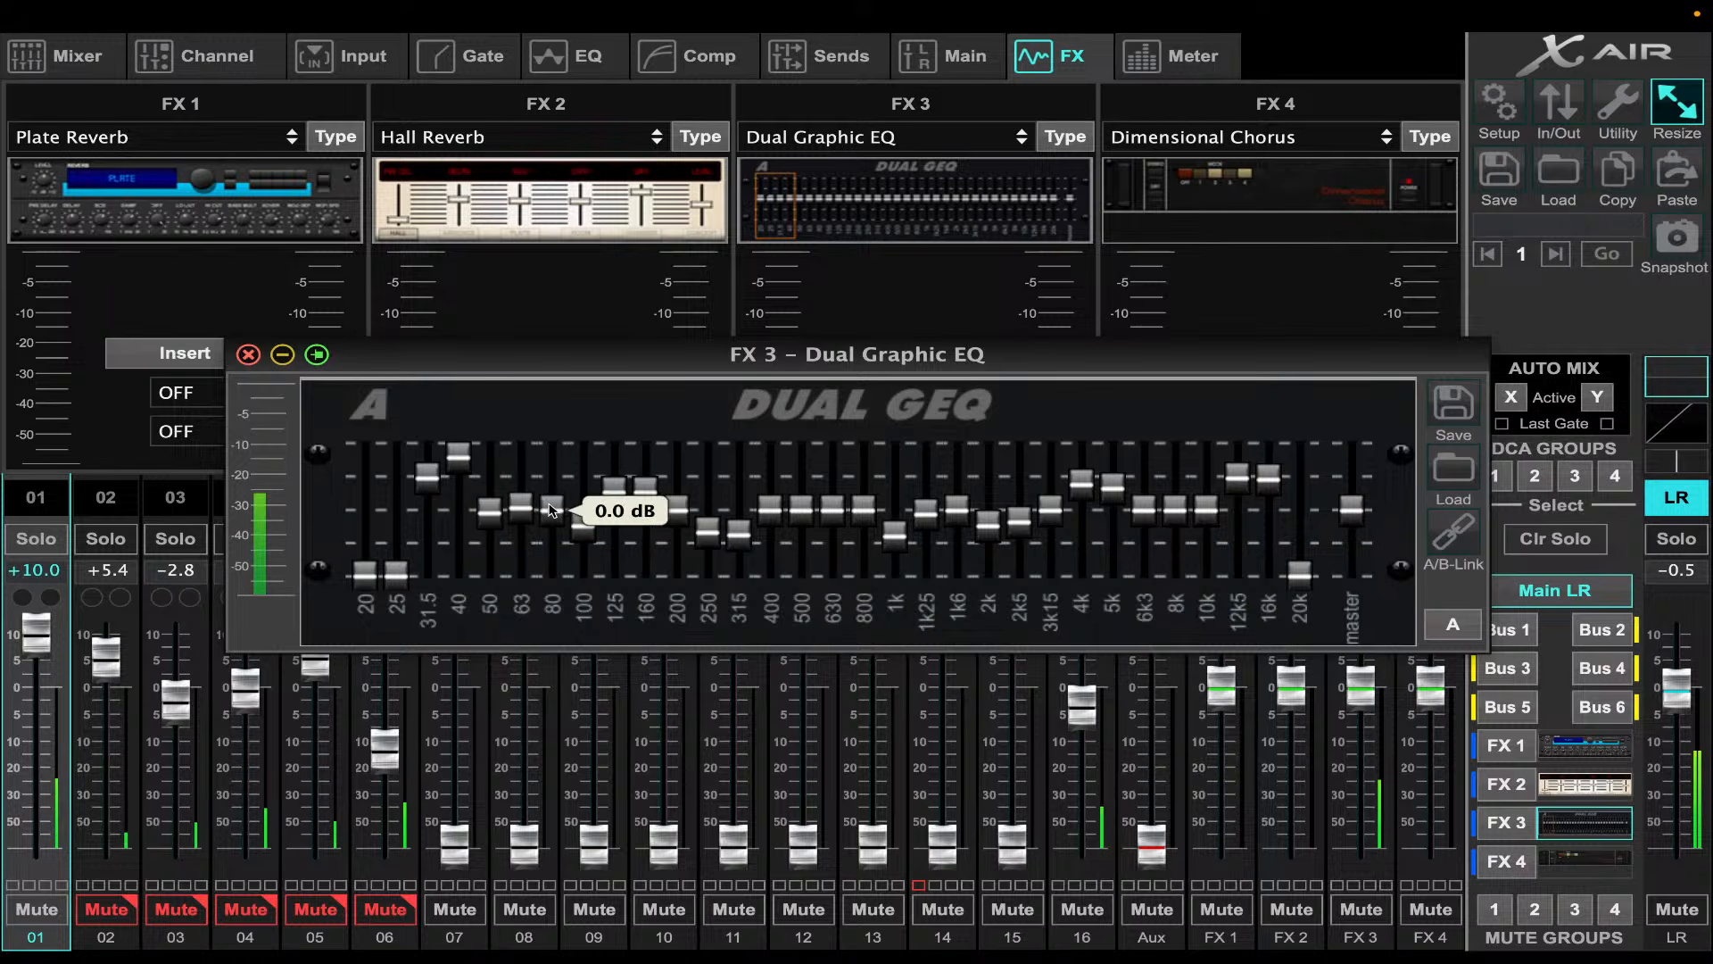
drag(551, 511, 546, 578)
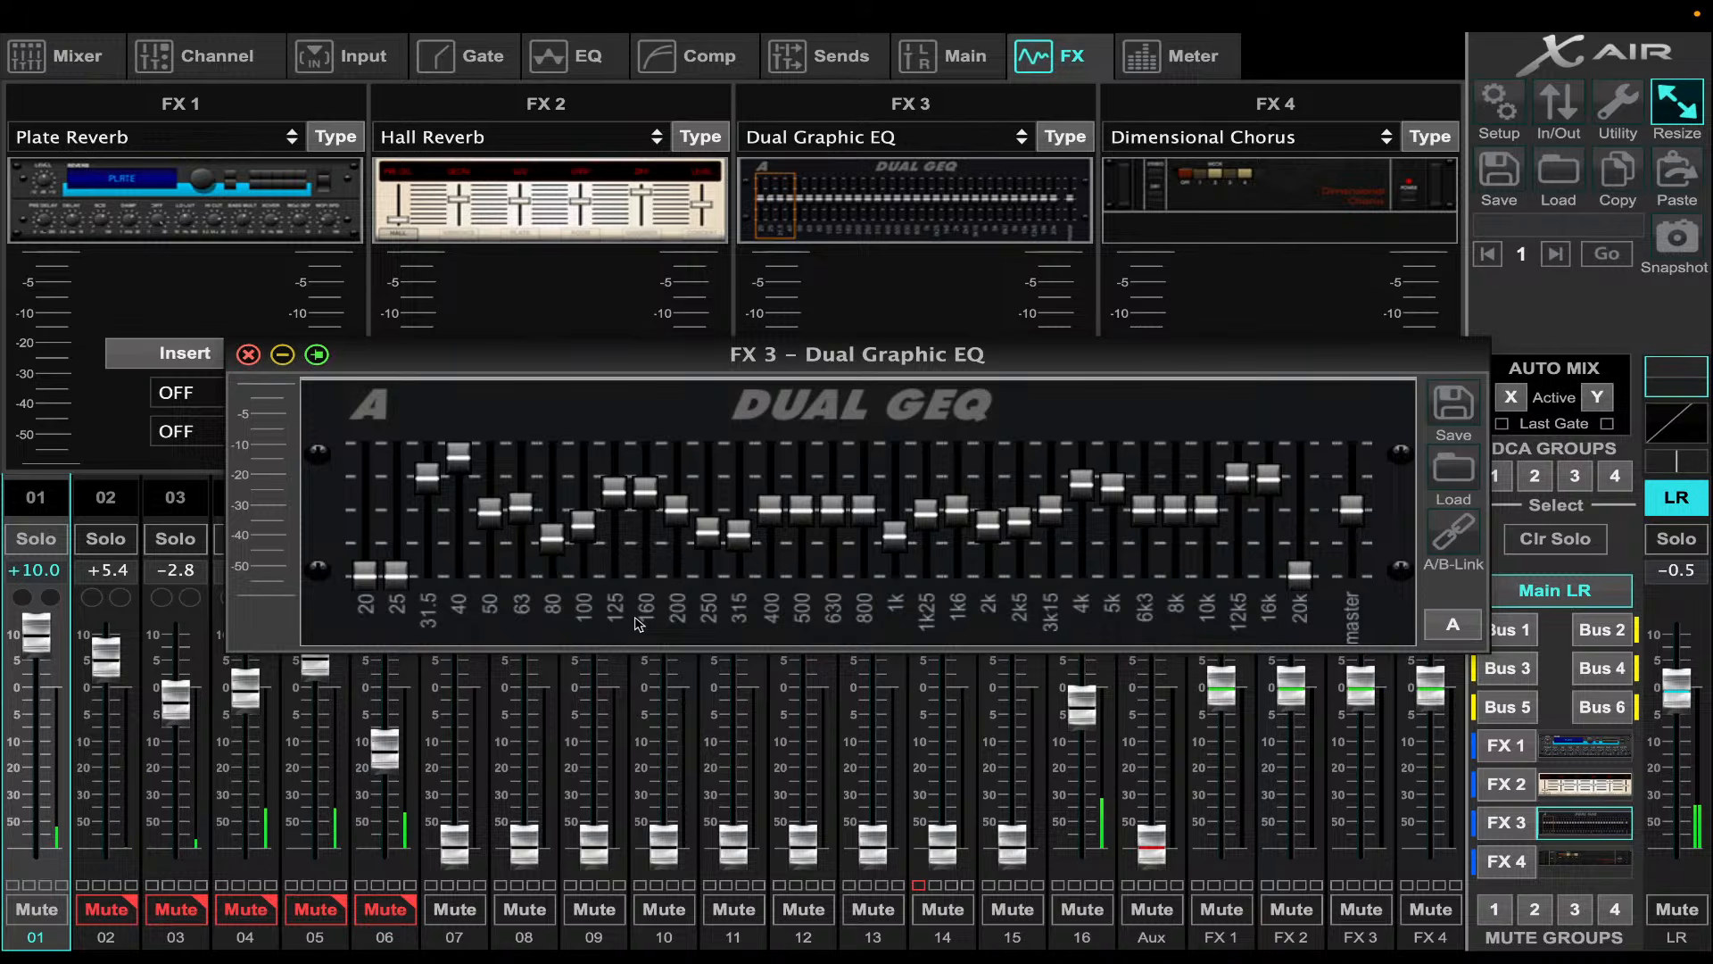
- Lower the 40 Hz boost, flatten 31.5, 80 and 125 Hz, and cut 160 and 200 Hz in the Dual Graphic EQ
mouse_move(612, 489)
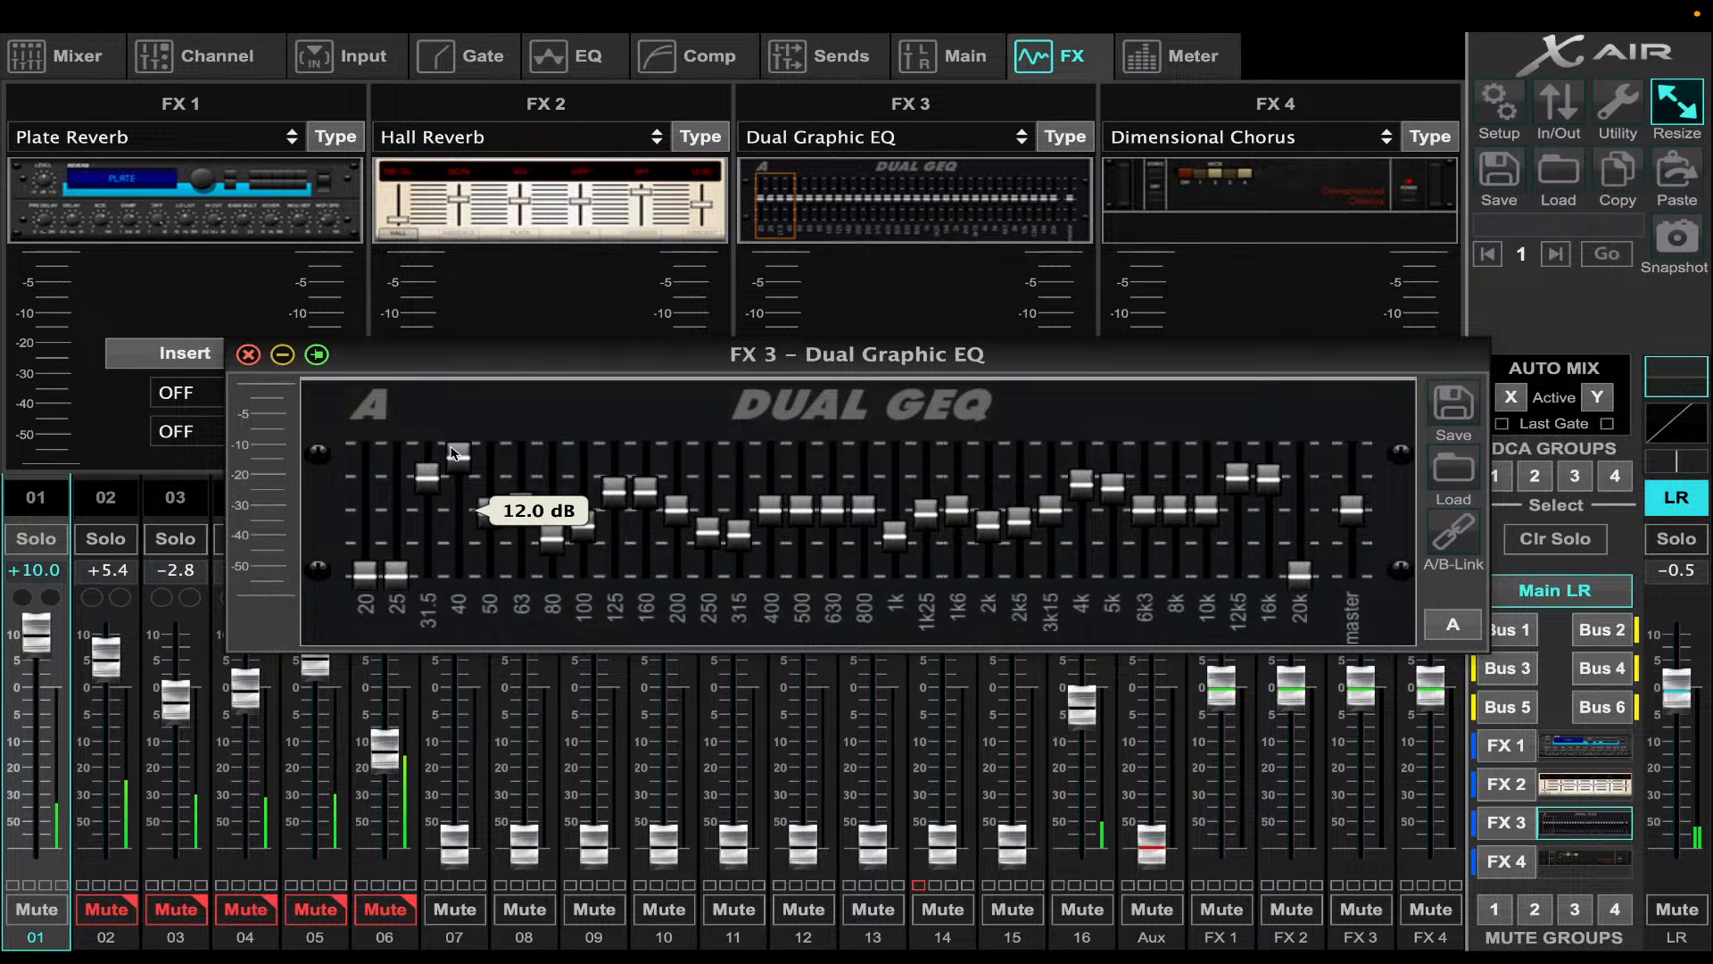
mouse_move(457, 457)
mouse_down()
mouse_move(469, 571)
mouse_move(454, 460)
mouse_move(436, 560)
mouse_move(463, 573)
mouse_move(458, 482)
mouse_up()
drag(556, 541, 675, 635)
click(604, 486)
click(644, 516)
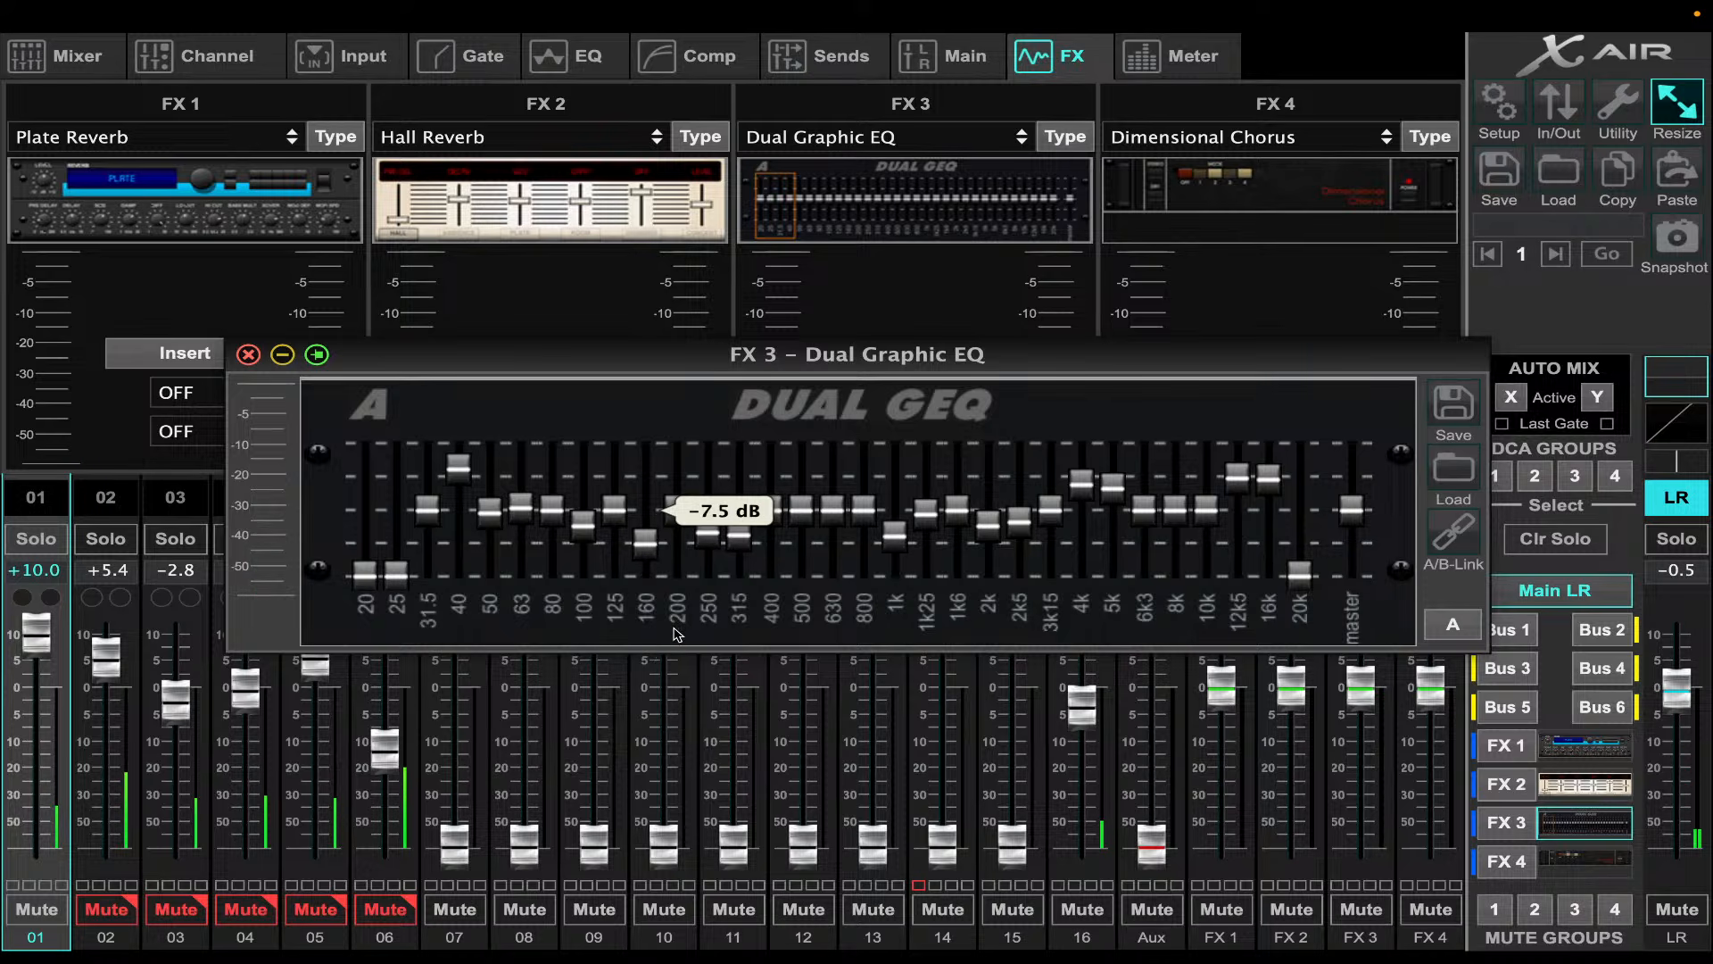
drag(682, 537, 680, 596)
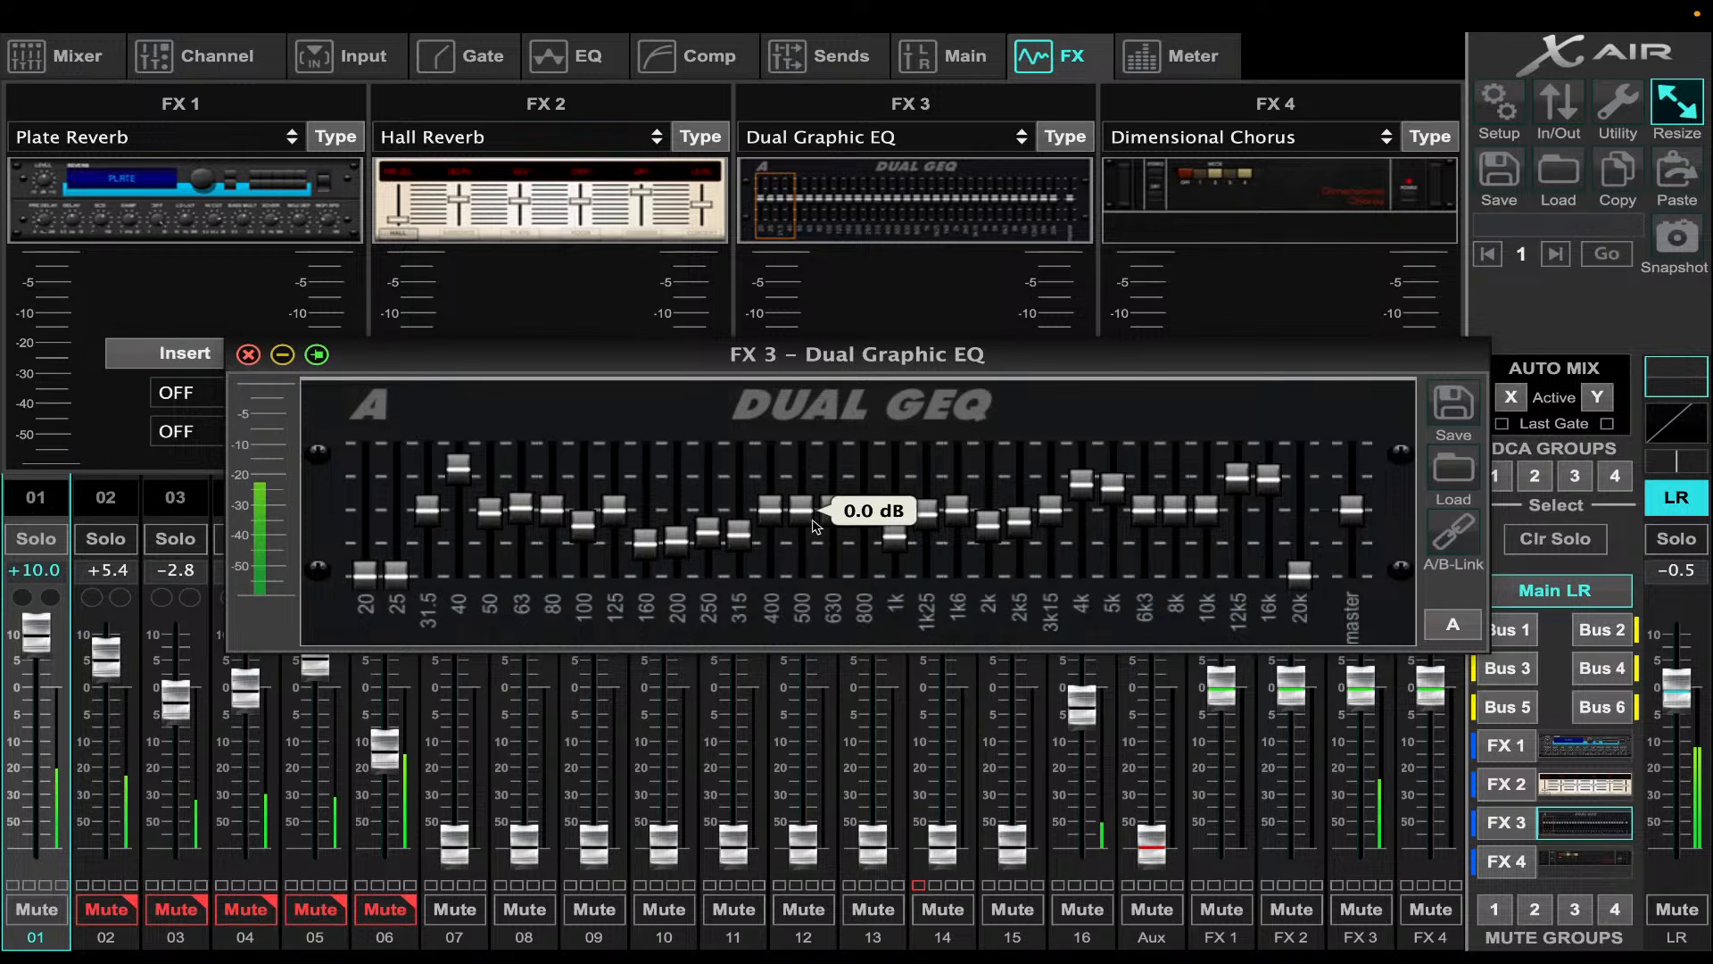
- Cut the 500, 630, 800 and 1k bands fully to -15 dB and moderately lower the 400 Hz band
drag(802, 509, 803, 665)
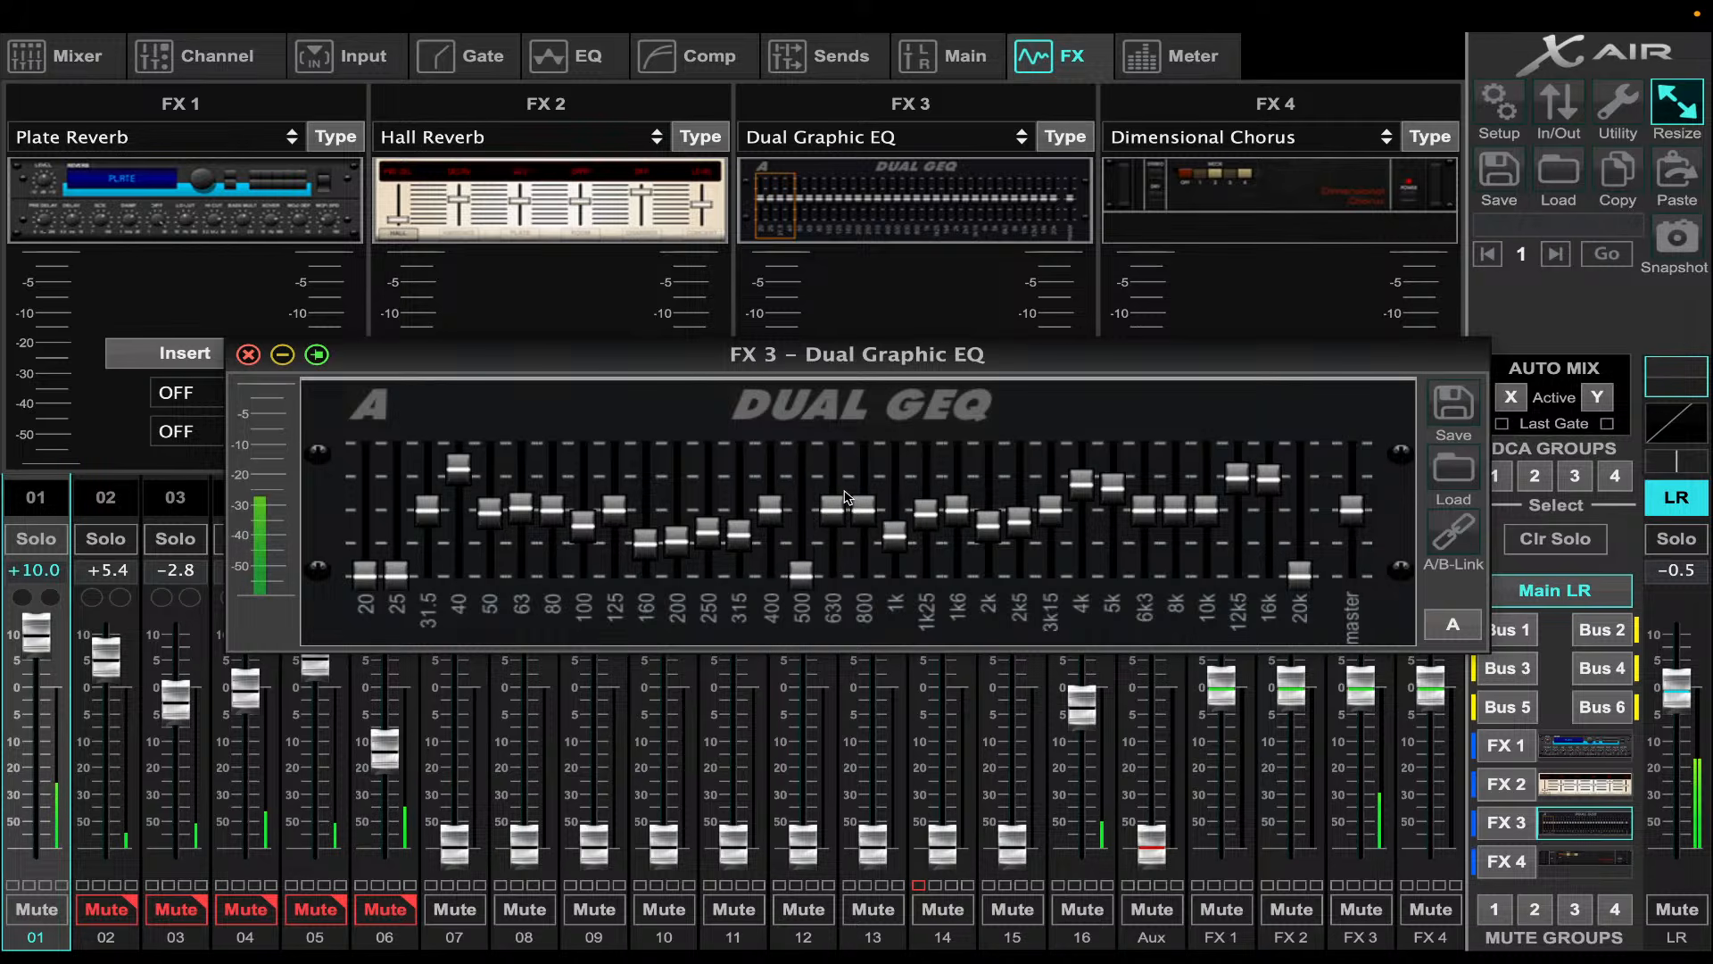
drag(829, 516, 817, 692)
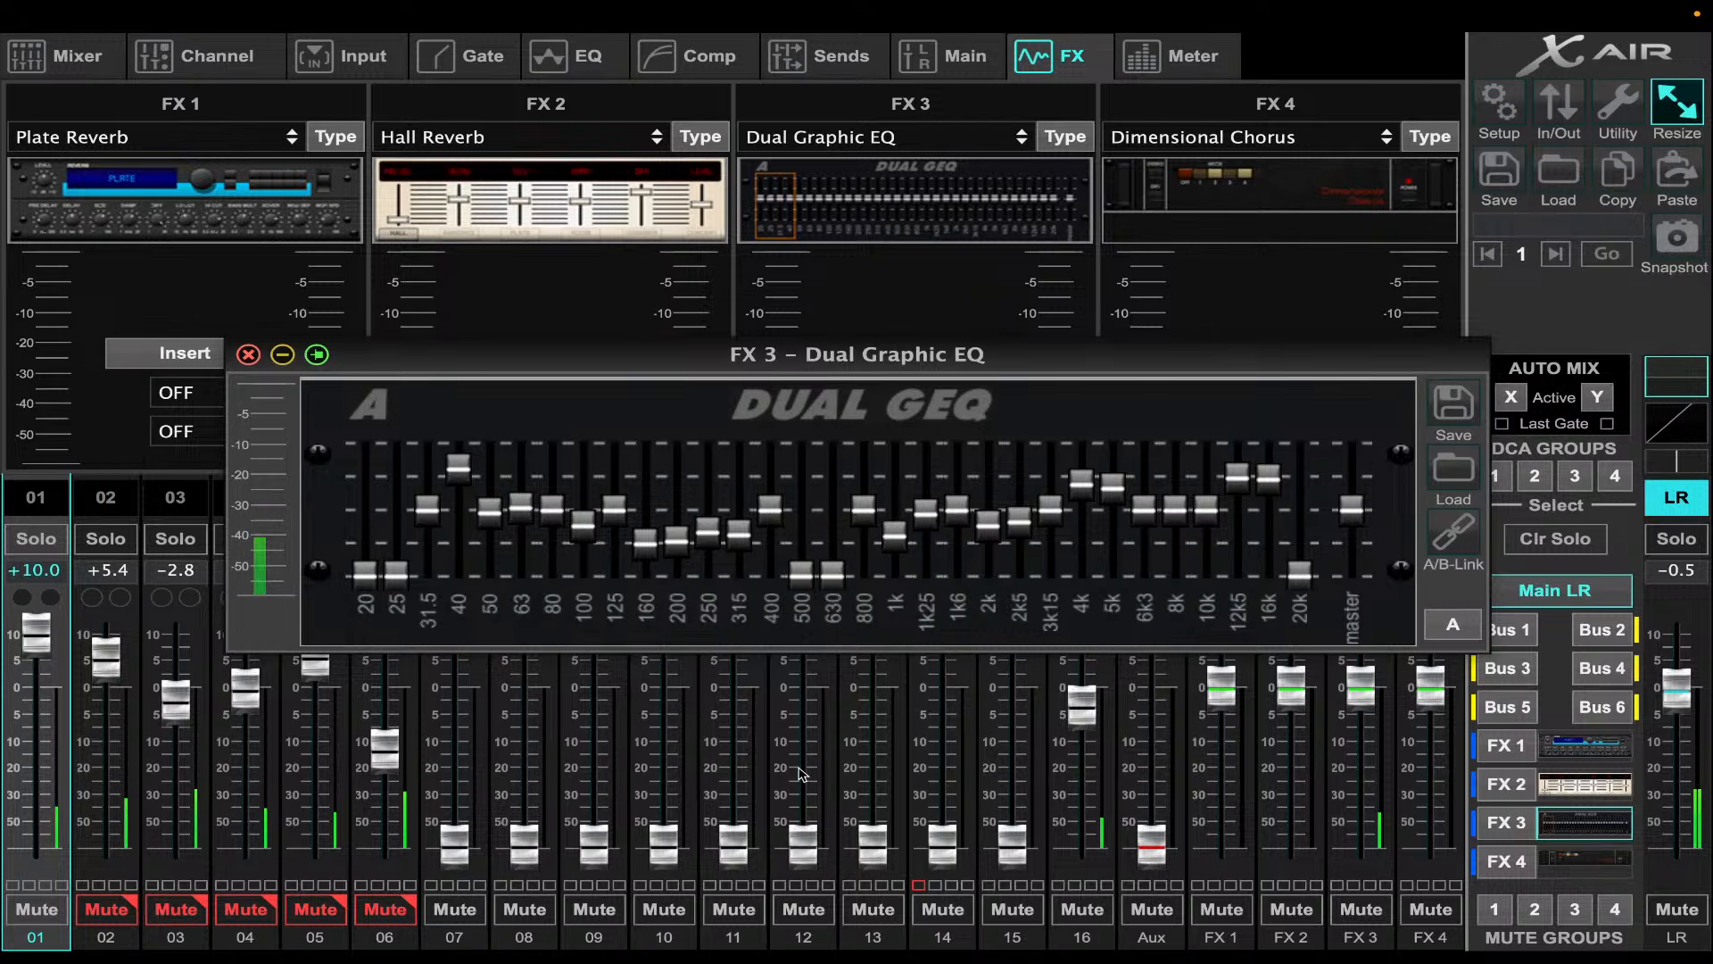
drag(770, 511, 786, 625)
drag(870, 535, 850, 748)
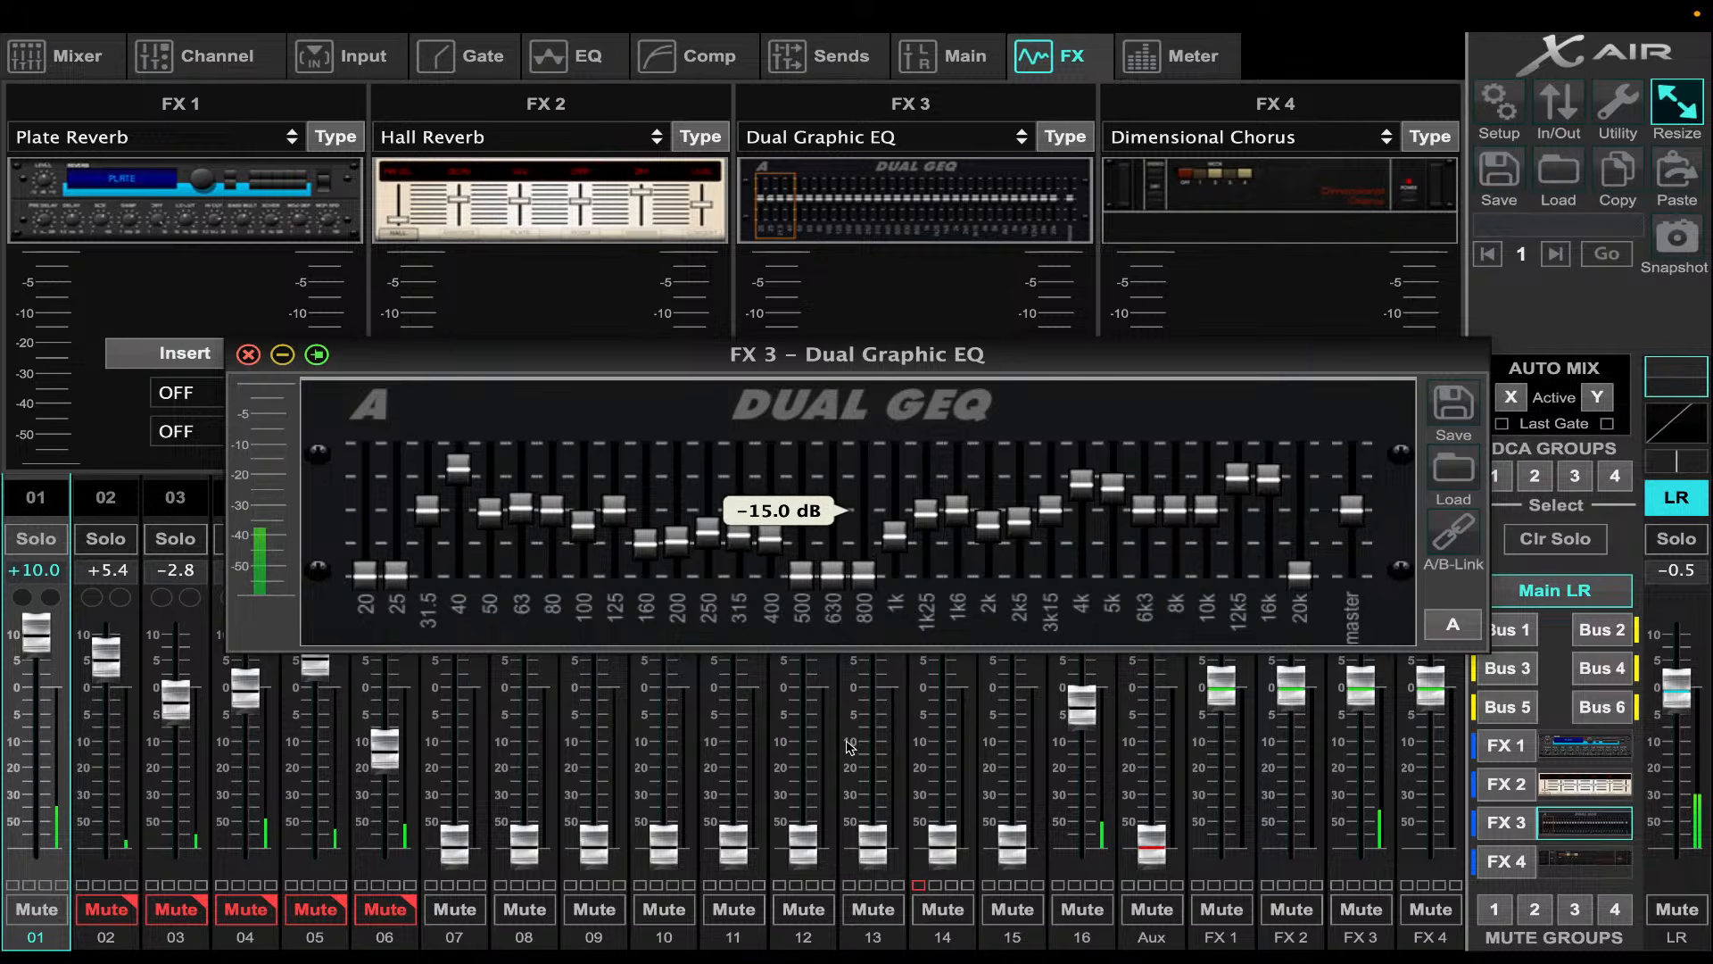
drag(894, 533, 874, 787)
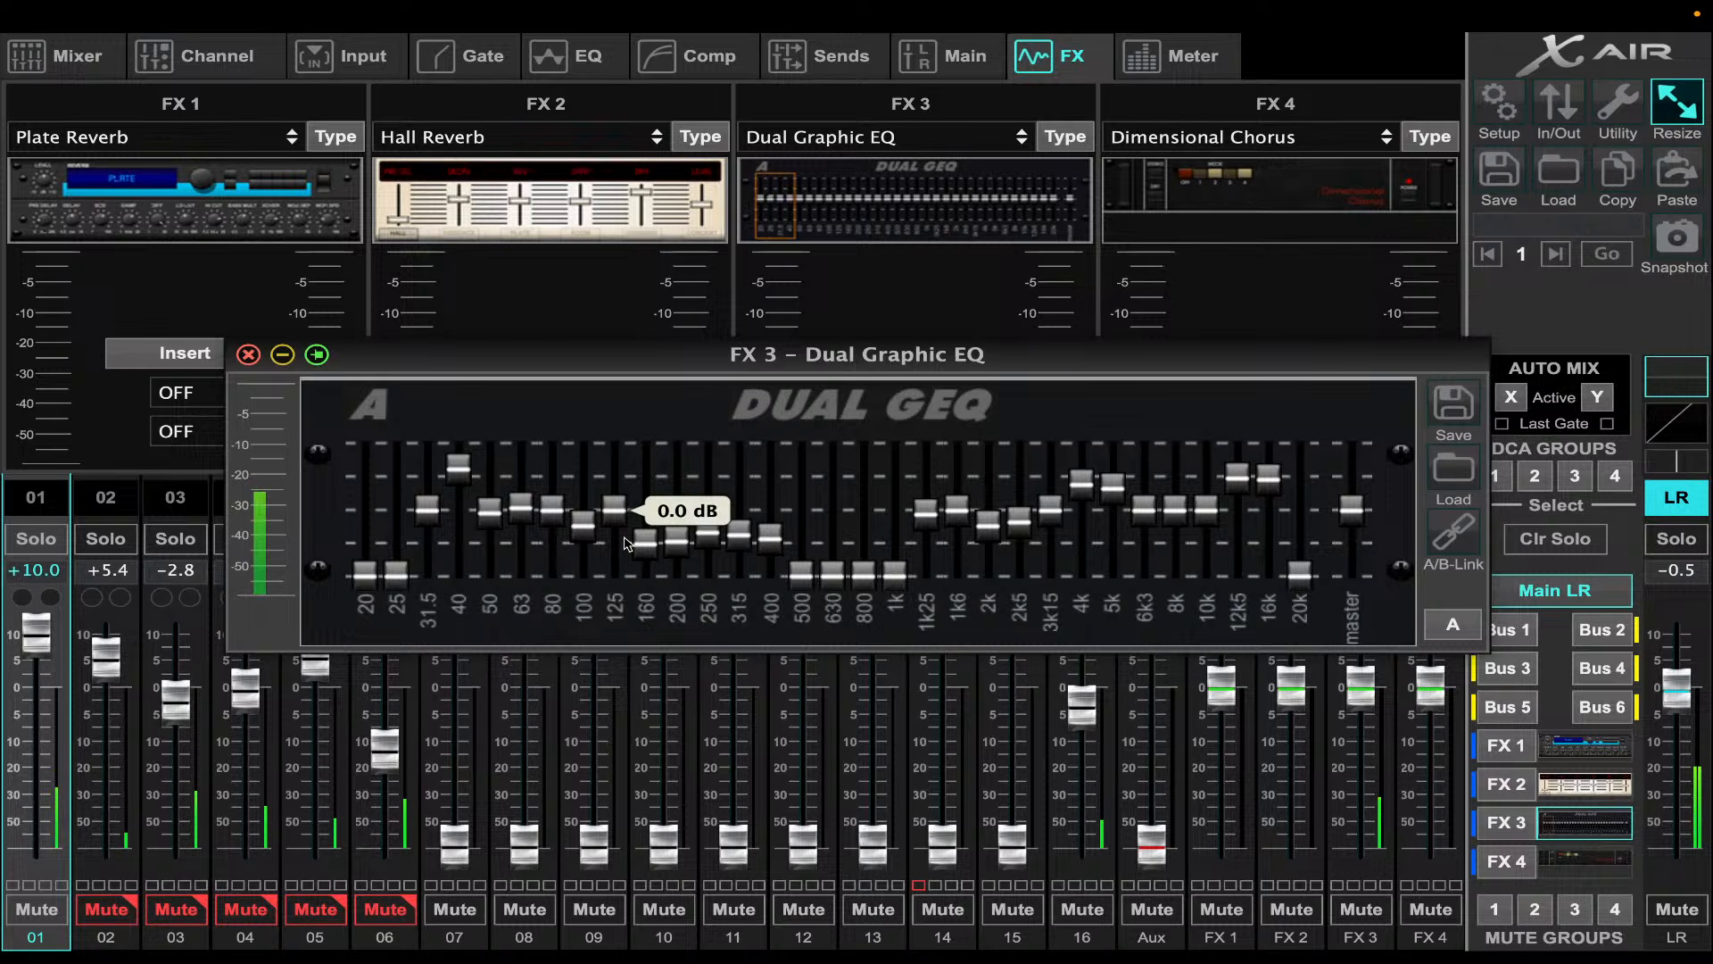
- Cut the 125 Hz band to about -7 dB, raise 31.5 Hz and slightly lower 63 Hz in the graphic EQ
drag(620, 515, 624, 602)
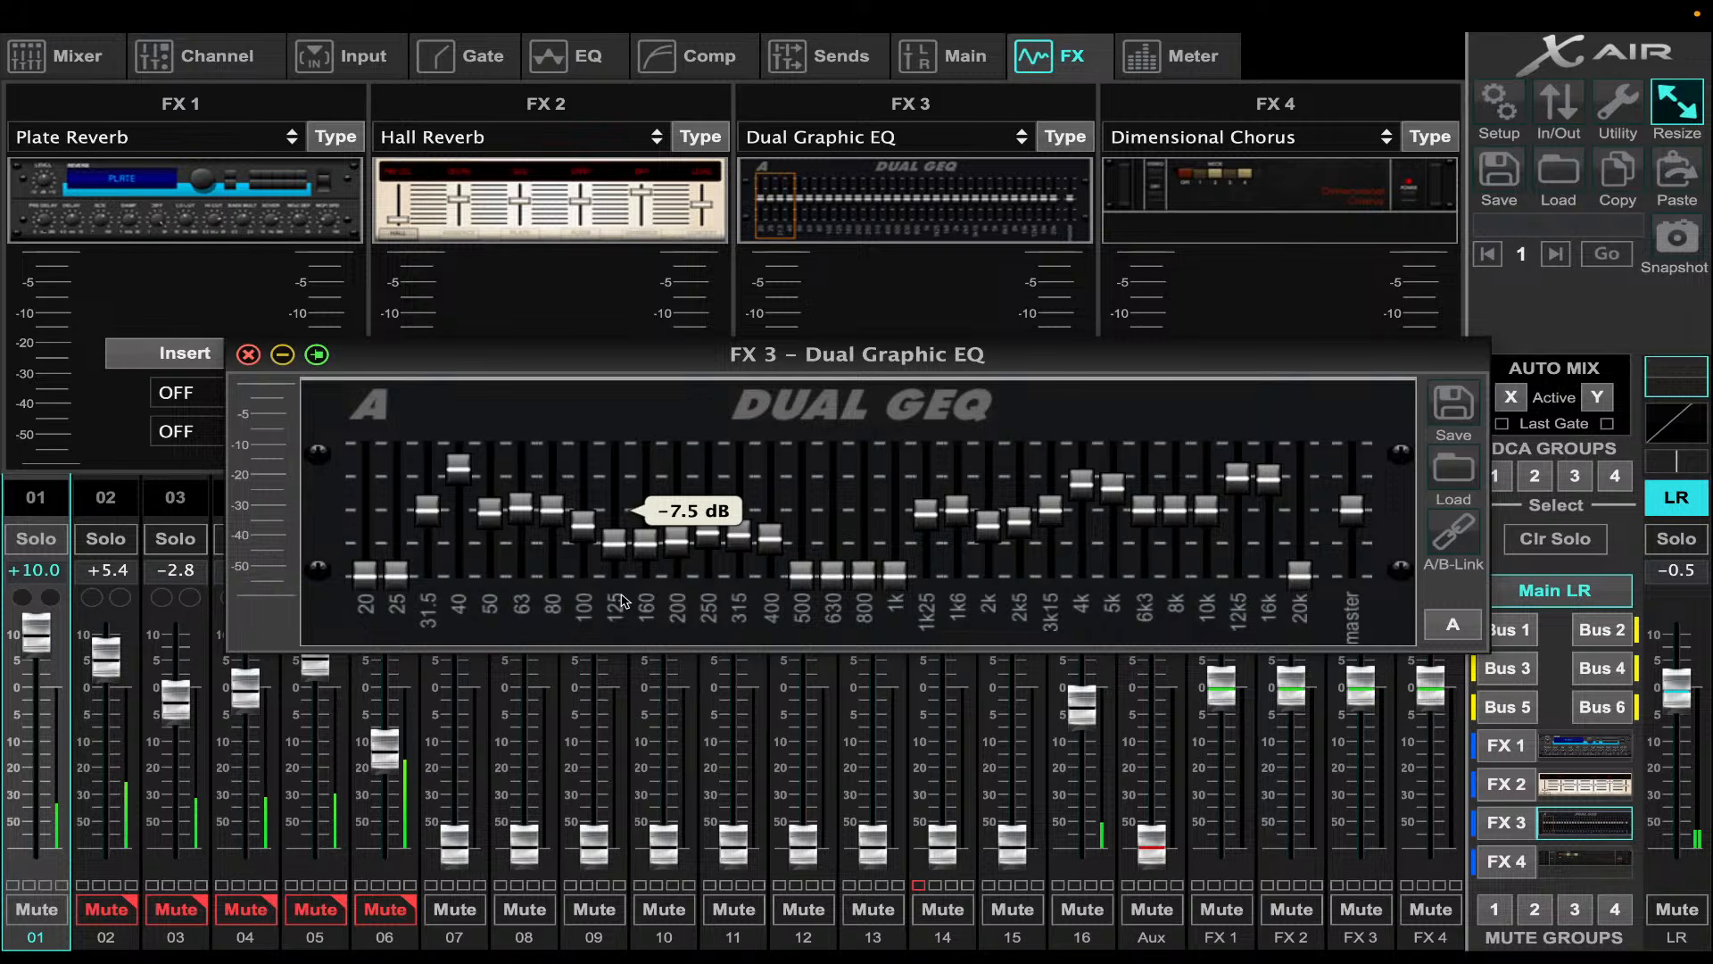
drag(624, 602, 623, 590)
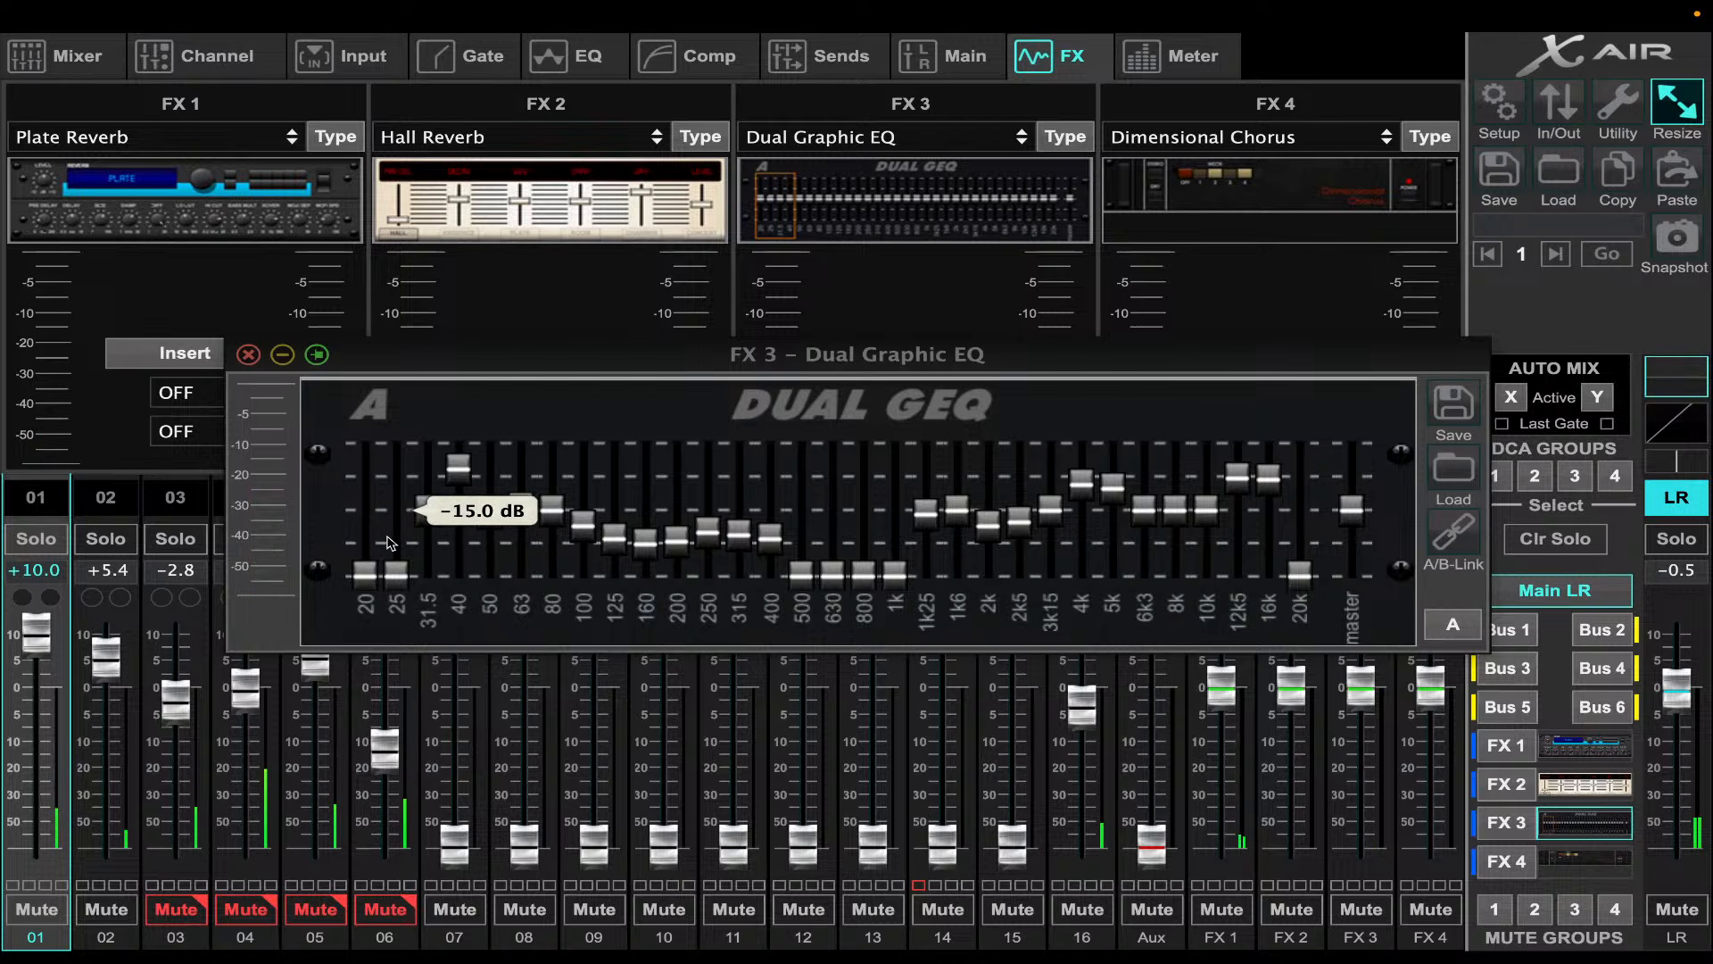
drag(427, 510, 442, 457)
drag(520, 508, 522, 540)
- Lower channel 2's fader to +3.4 dB and reduce the 1k25 and 1k6 bands of the graphic EQ
mouse_move(105, 665)
mouse_down()
mouse_move(101, 701)
mouse_move(102, 680)
mouse_up()
click(136, 496)
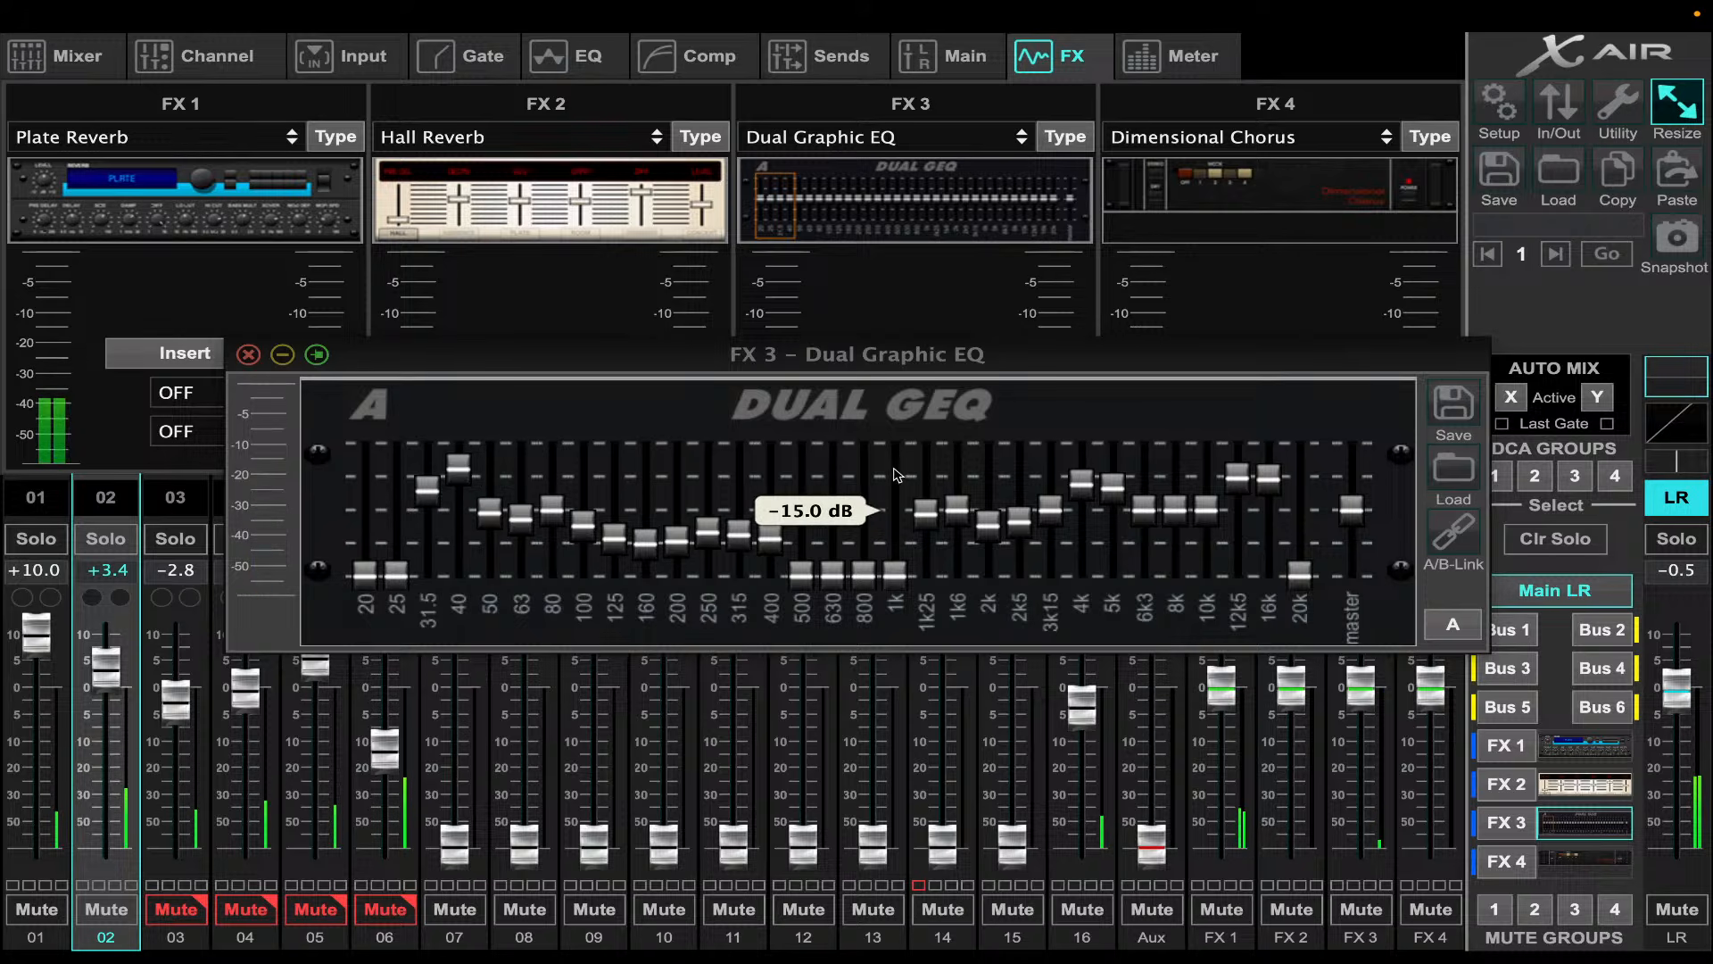
drag(926, 510, 961, 560)
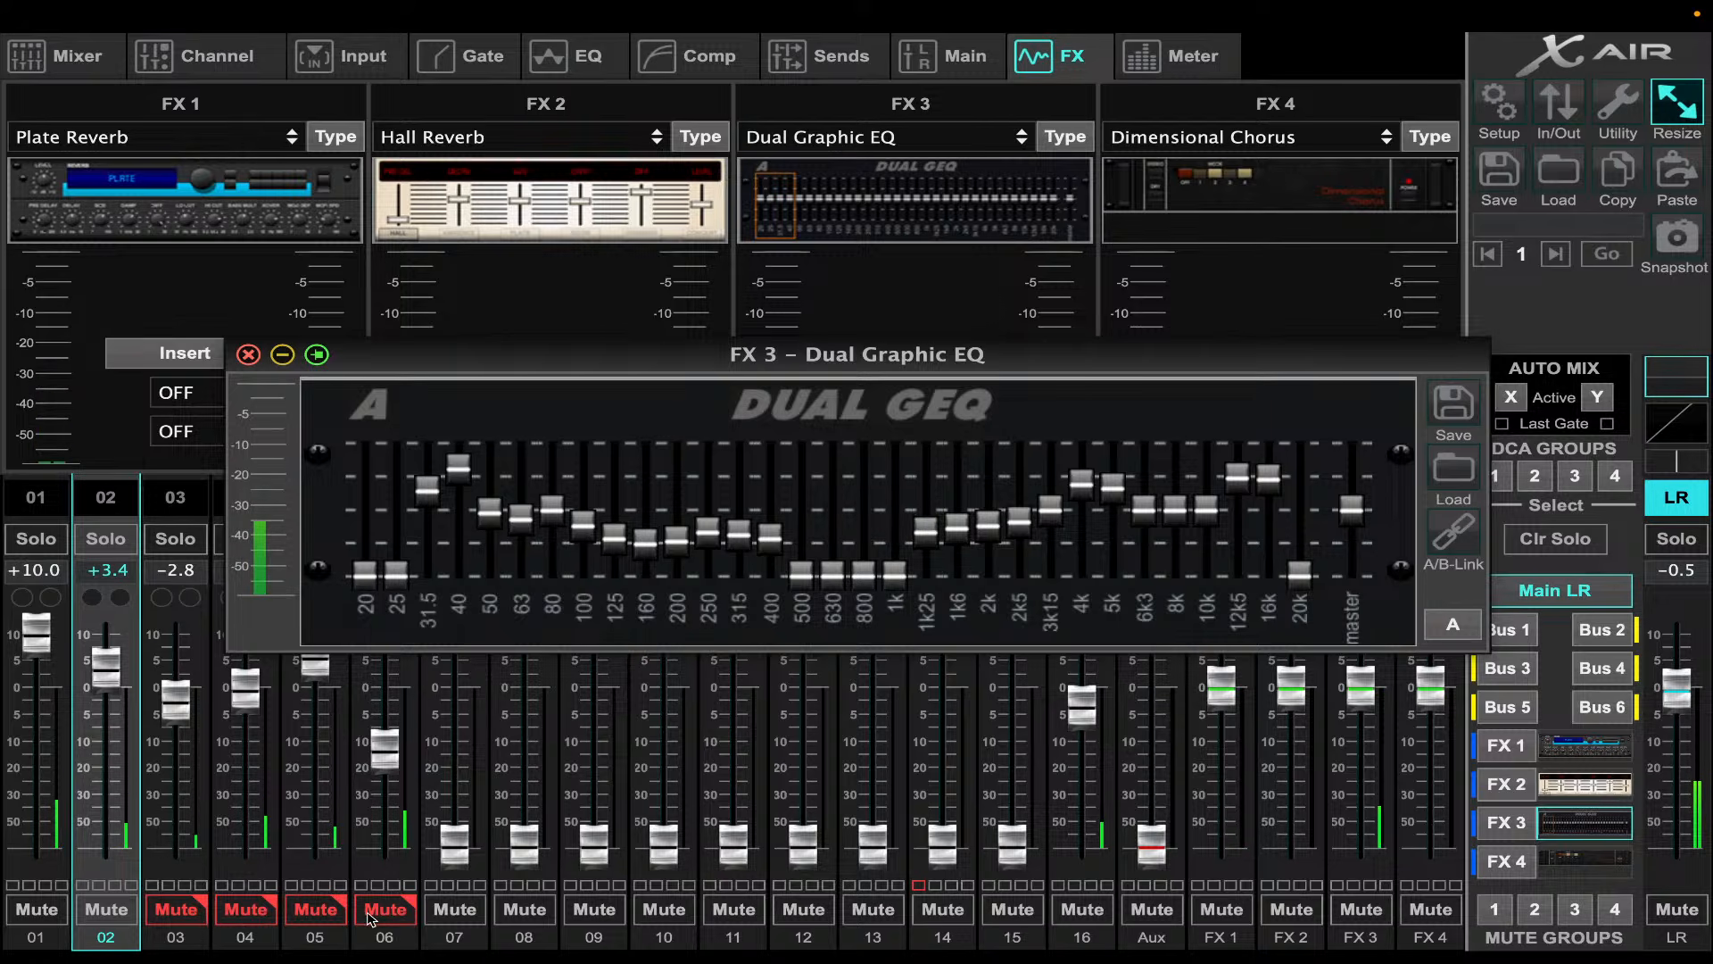
- Unmute channels 3 through 6 and lower channel 6's fader to -19.7 dB
click(370, 915)
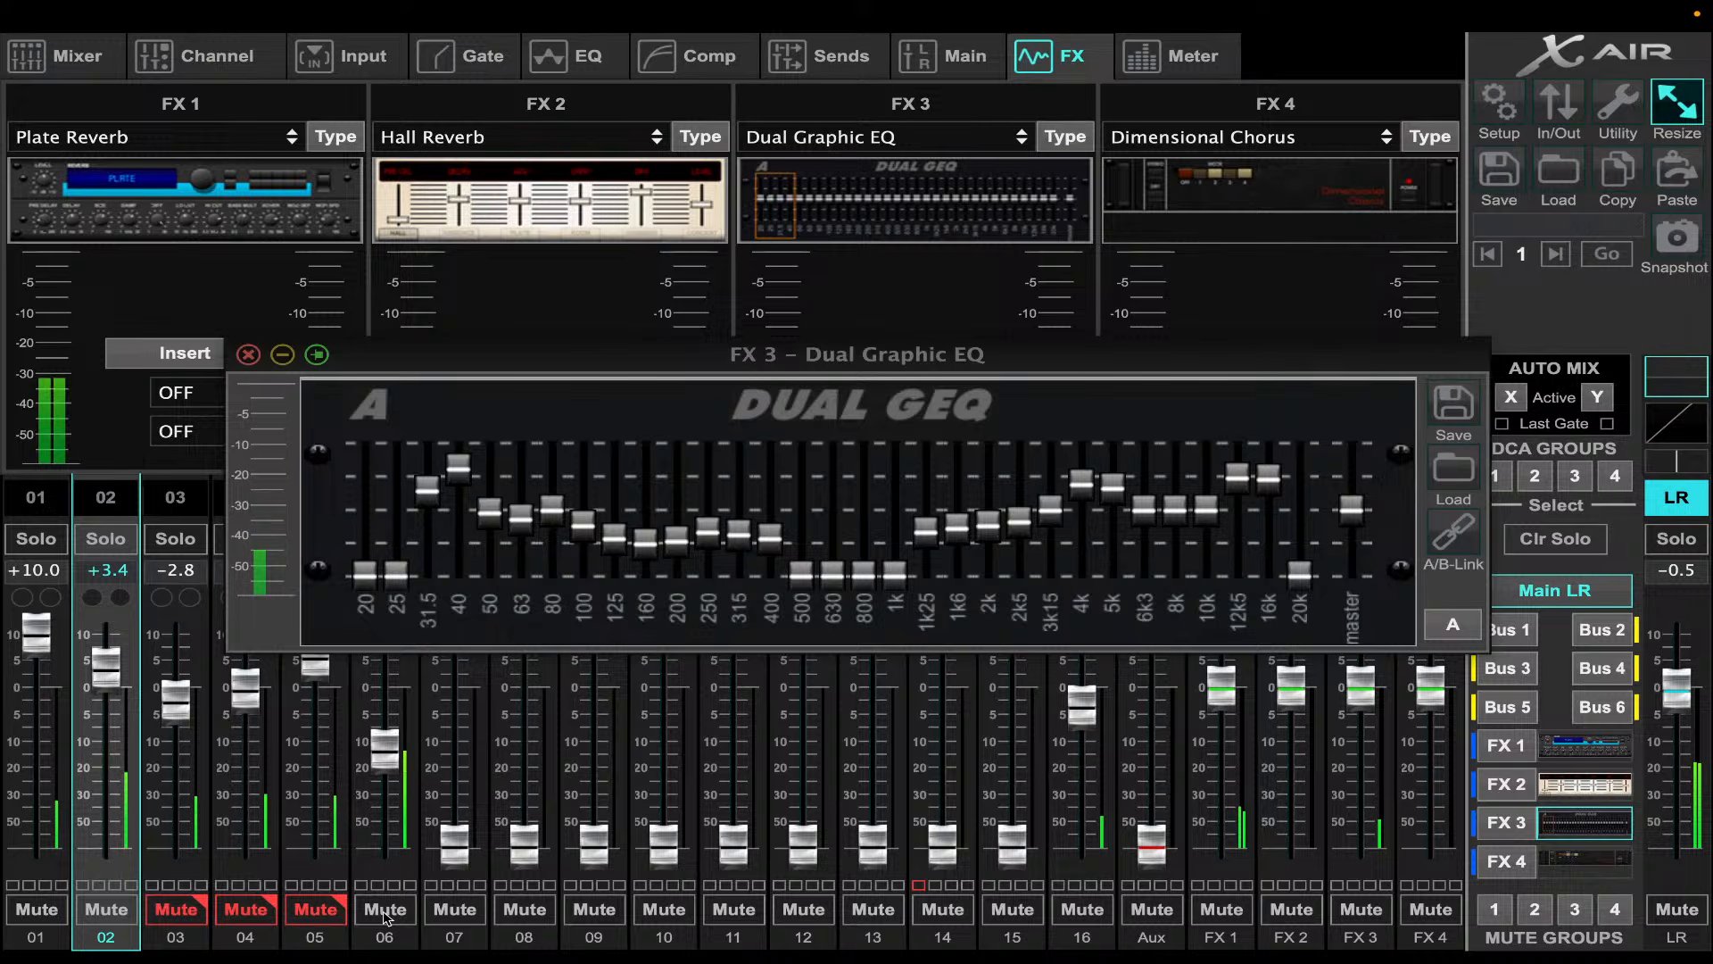
drag(388, 782, 388, 795)
click(187, 910)
click(246, 915)
click(314, 910)
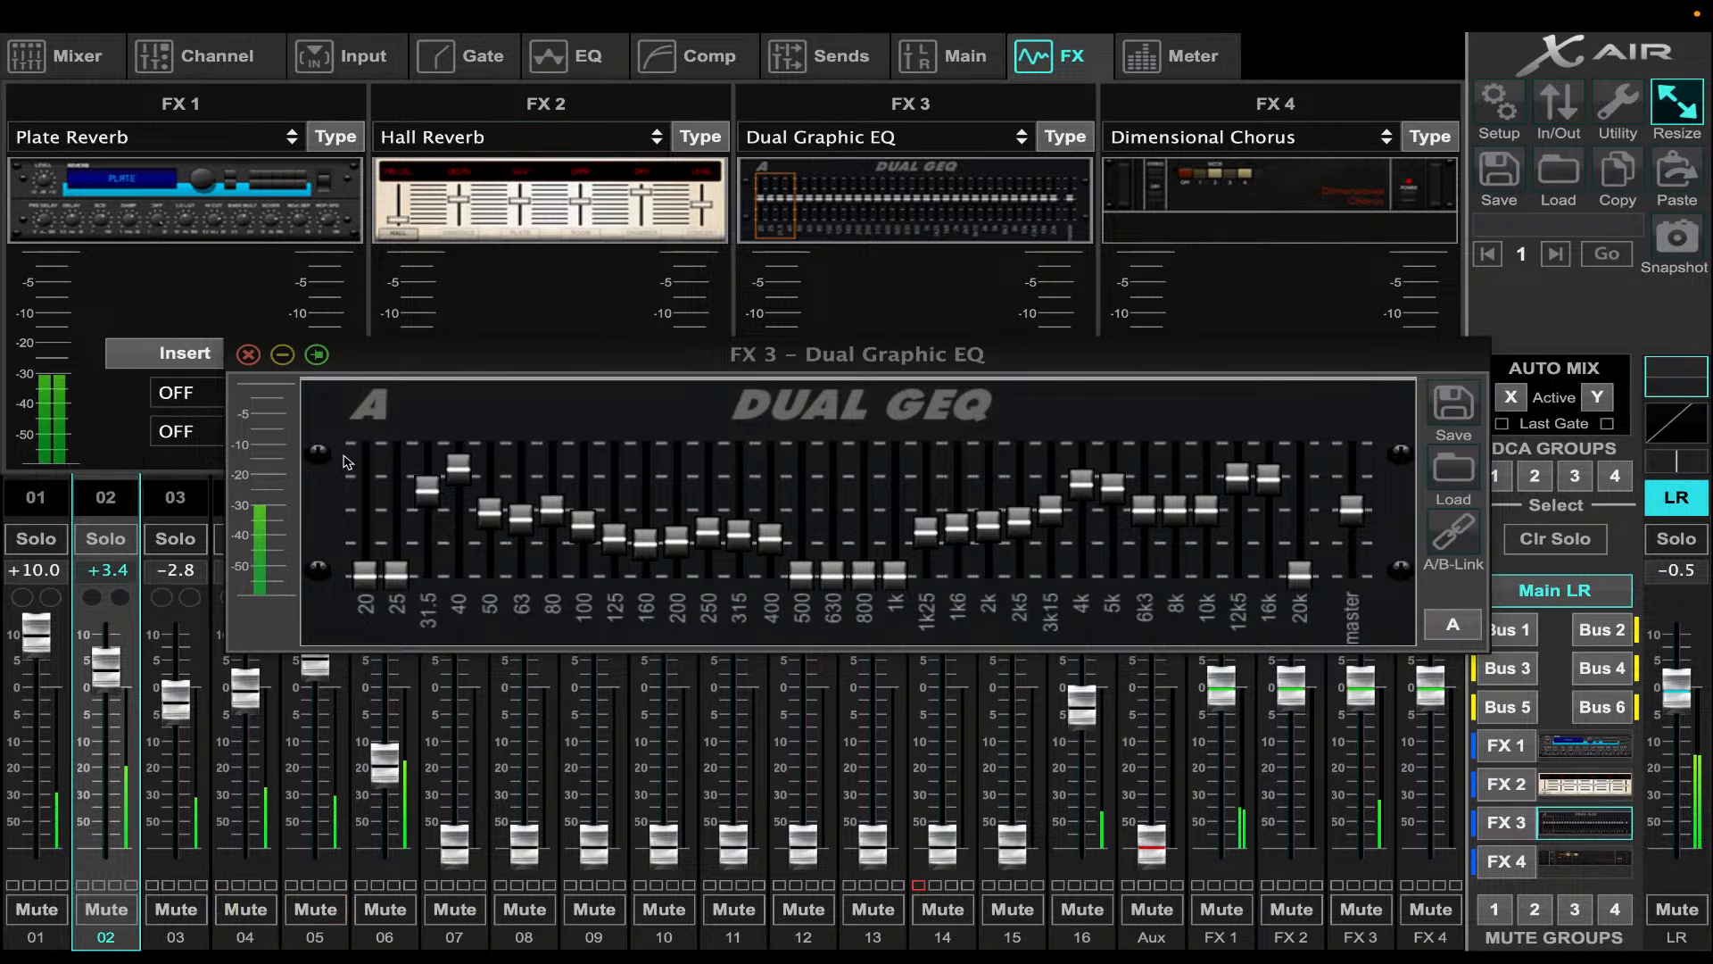
- Close the Dual Graphic EQ and move channel 1's High EQ band to +10.0 dB at 5k97 Hz
click(250, 356)
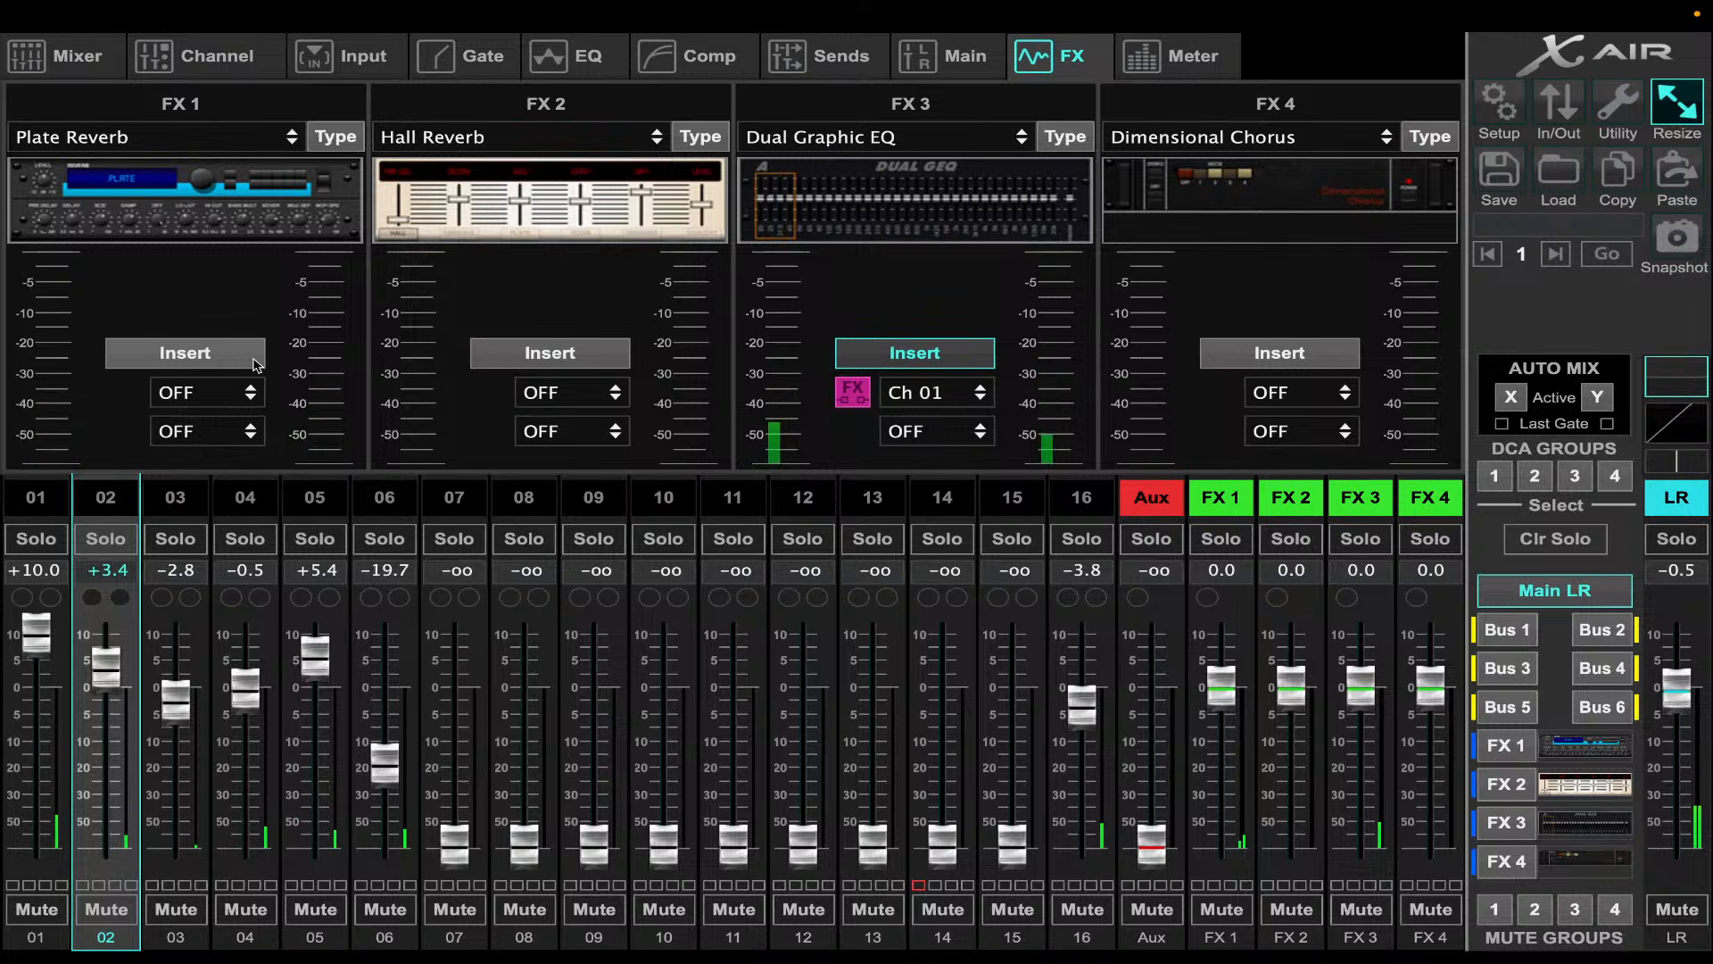
click(35, 497)
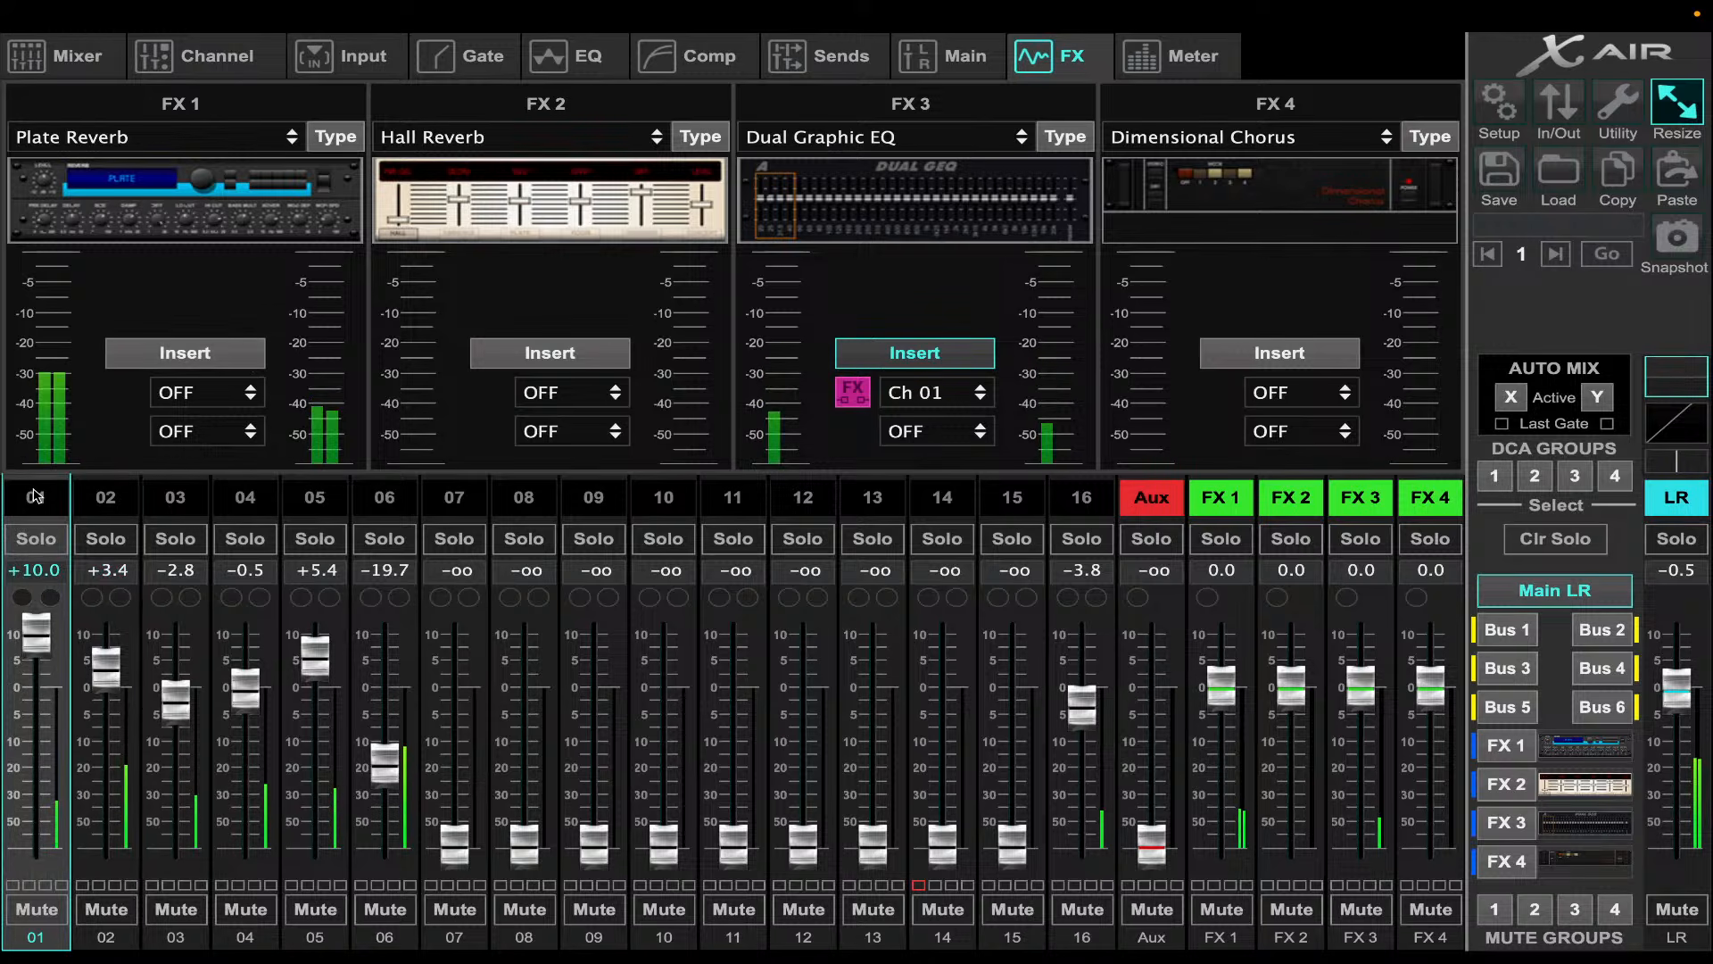
click(598, 56)
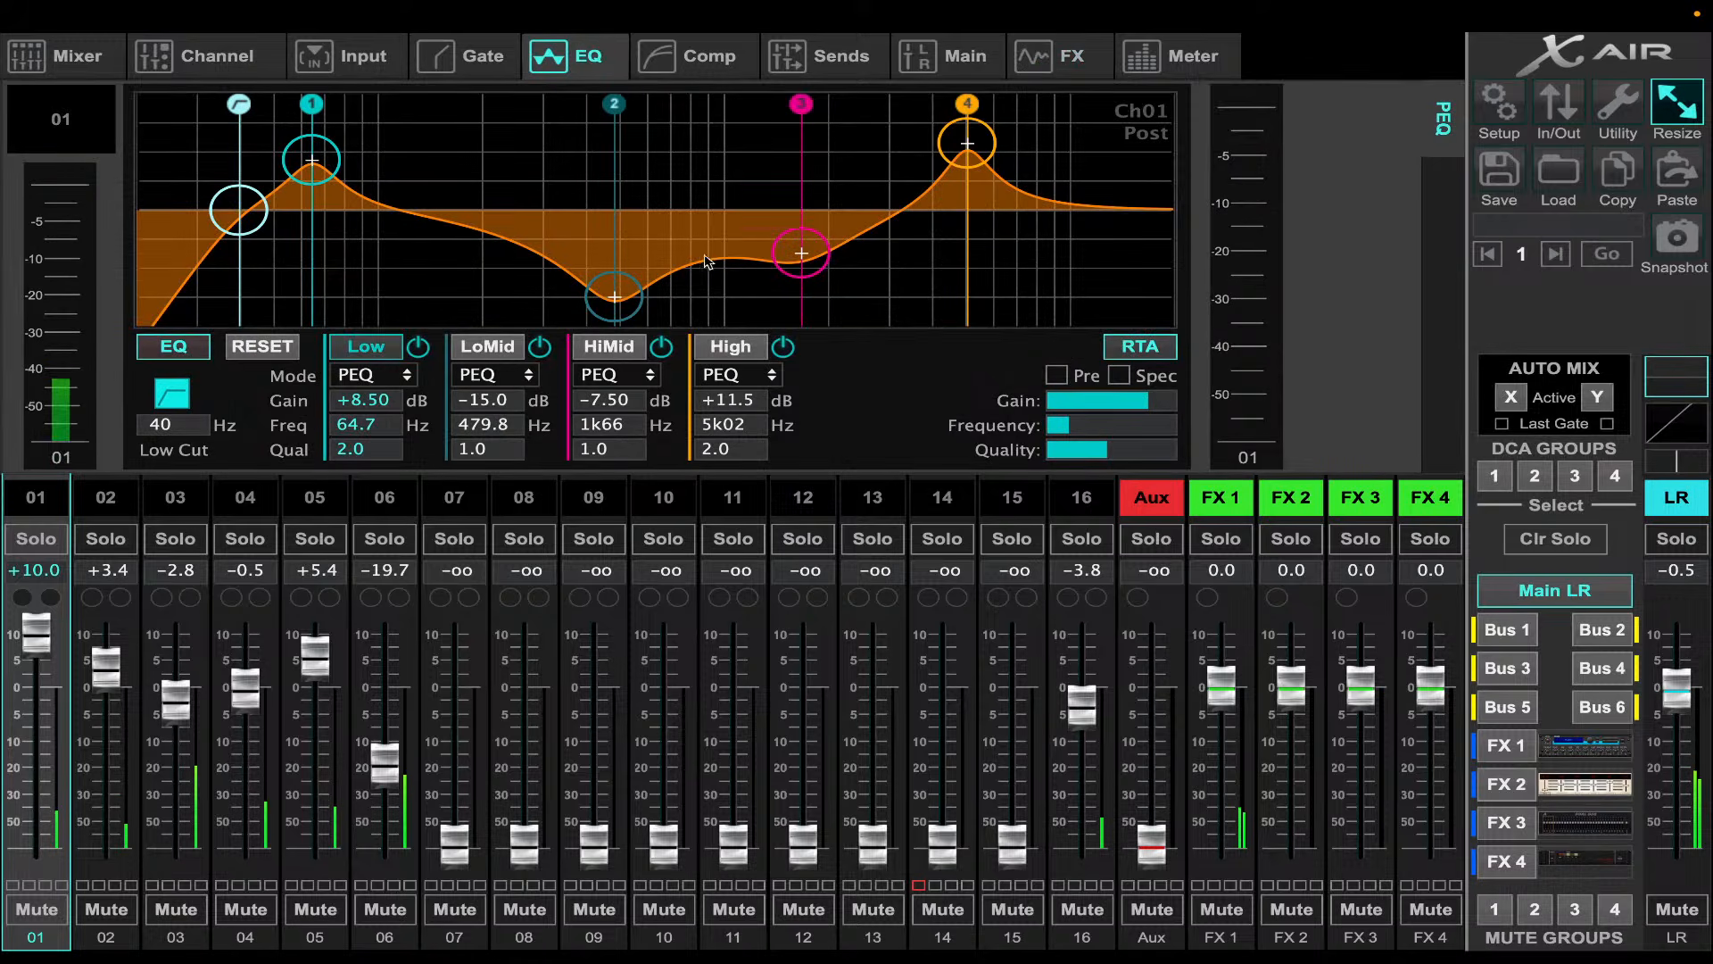
drag(988, 152, 1013, 164)
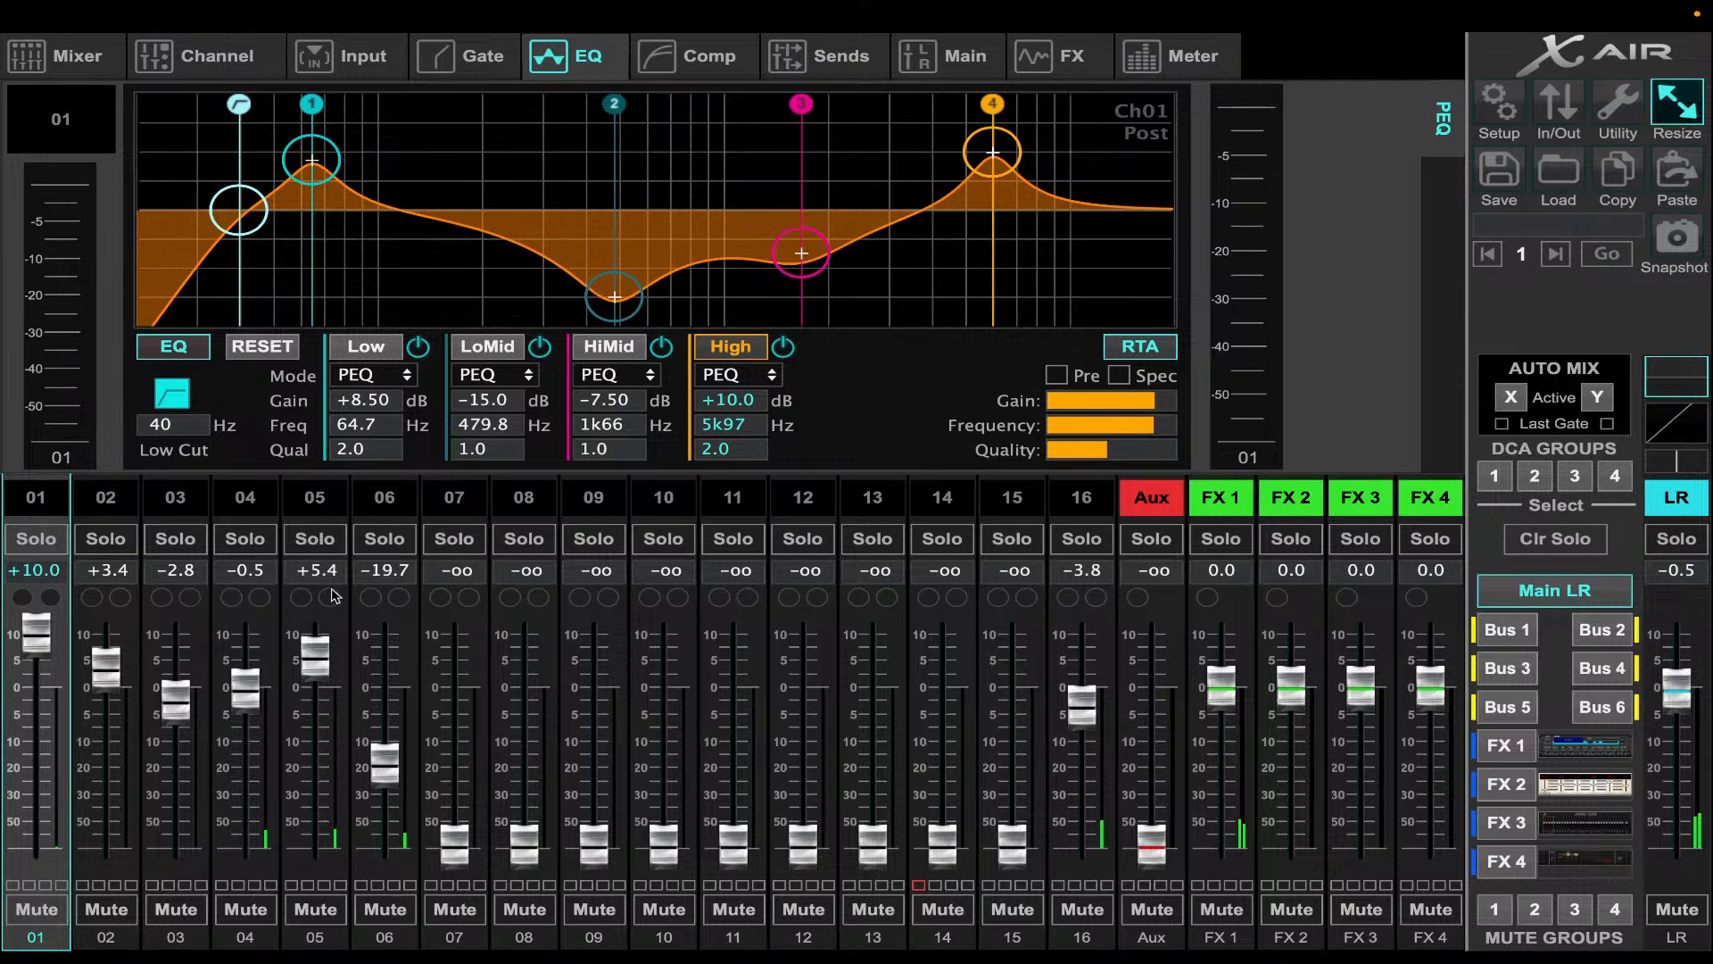
- On channel 5's EQ, set the HiMid band to -14.0 dB at 1k35 Hz and the LoMid gain to -14.5 dB
click(327, 506)
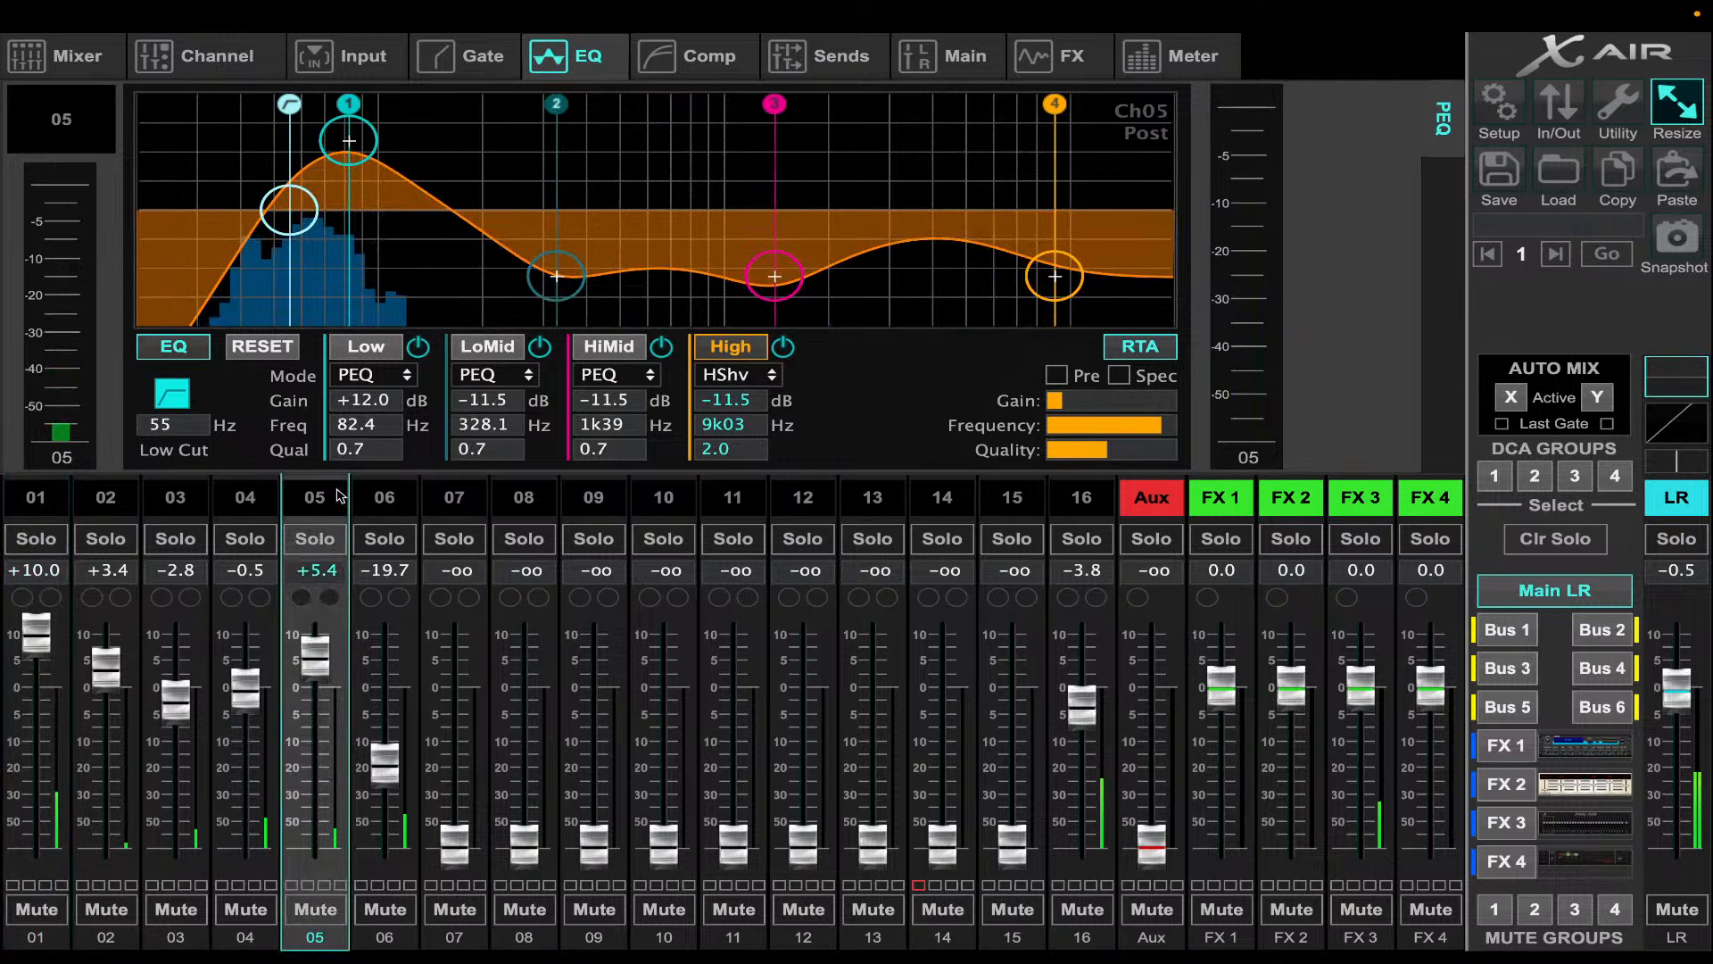
drag(774, 277, 770, 292)
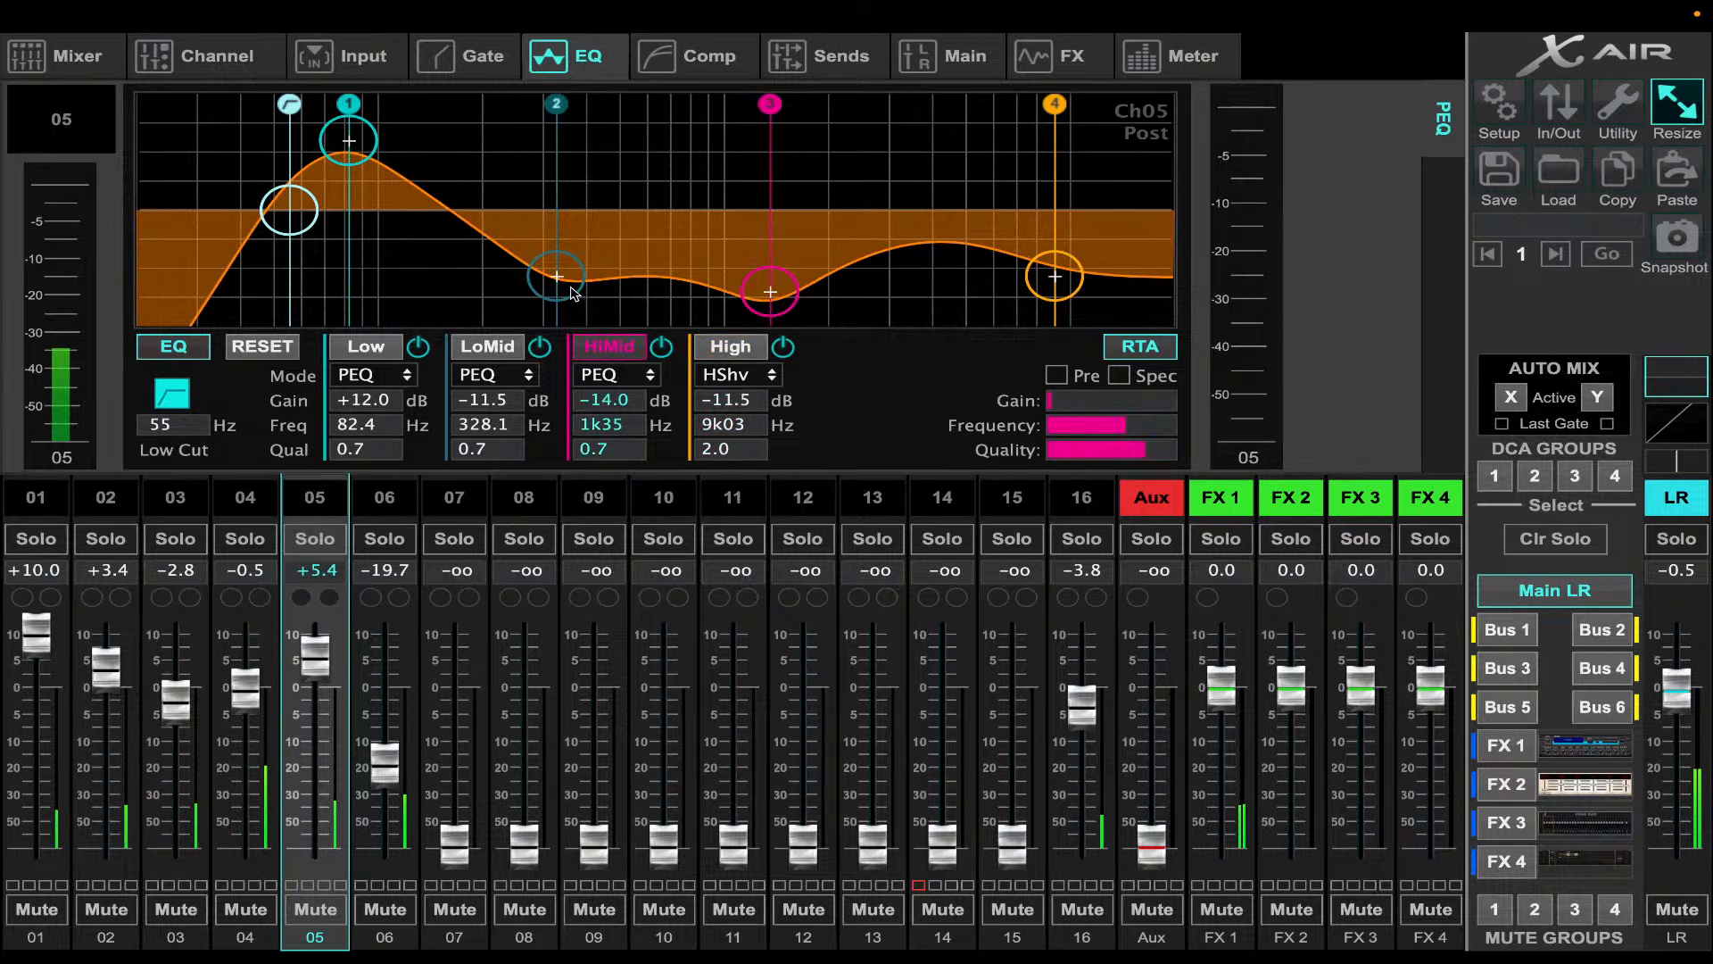
drag(572, 293, 576, 312)
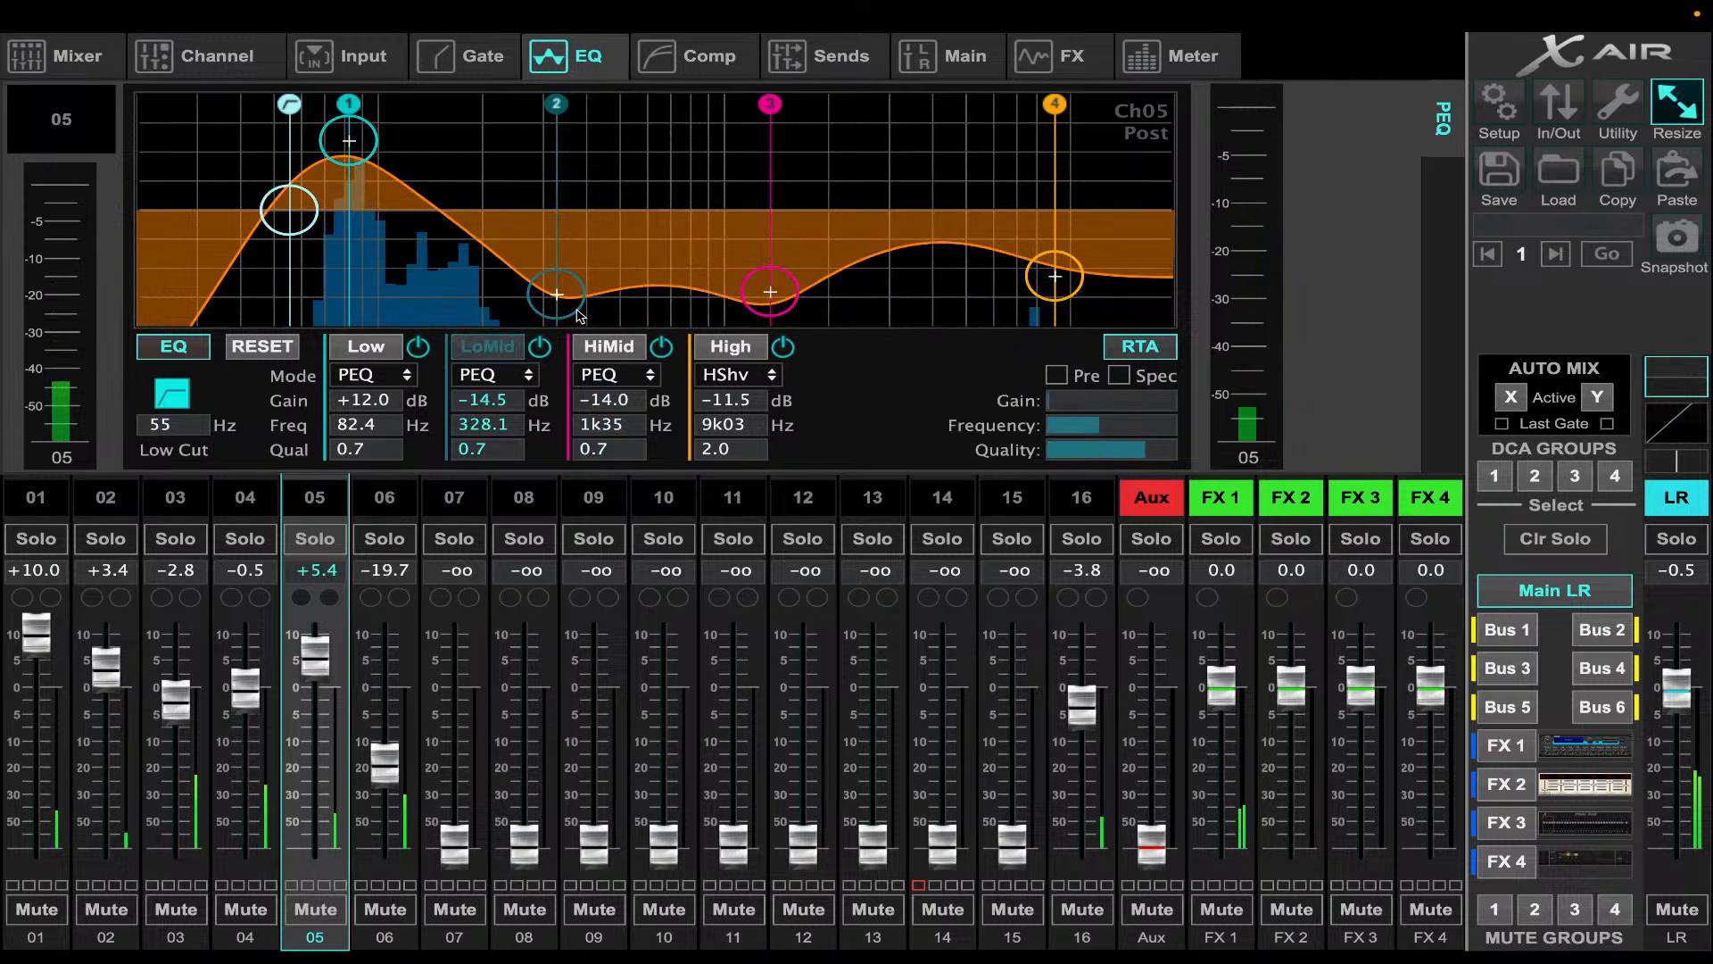
- Set channel 5's Low EQ band to +15.0 dB at 76.9 Hz and briefly mute channel 16 before unmuting it
drag(346, 162, 333, 137)
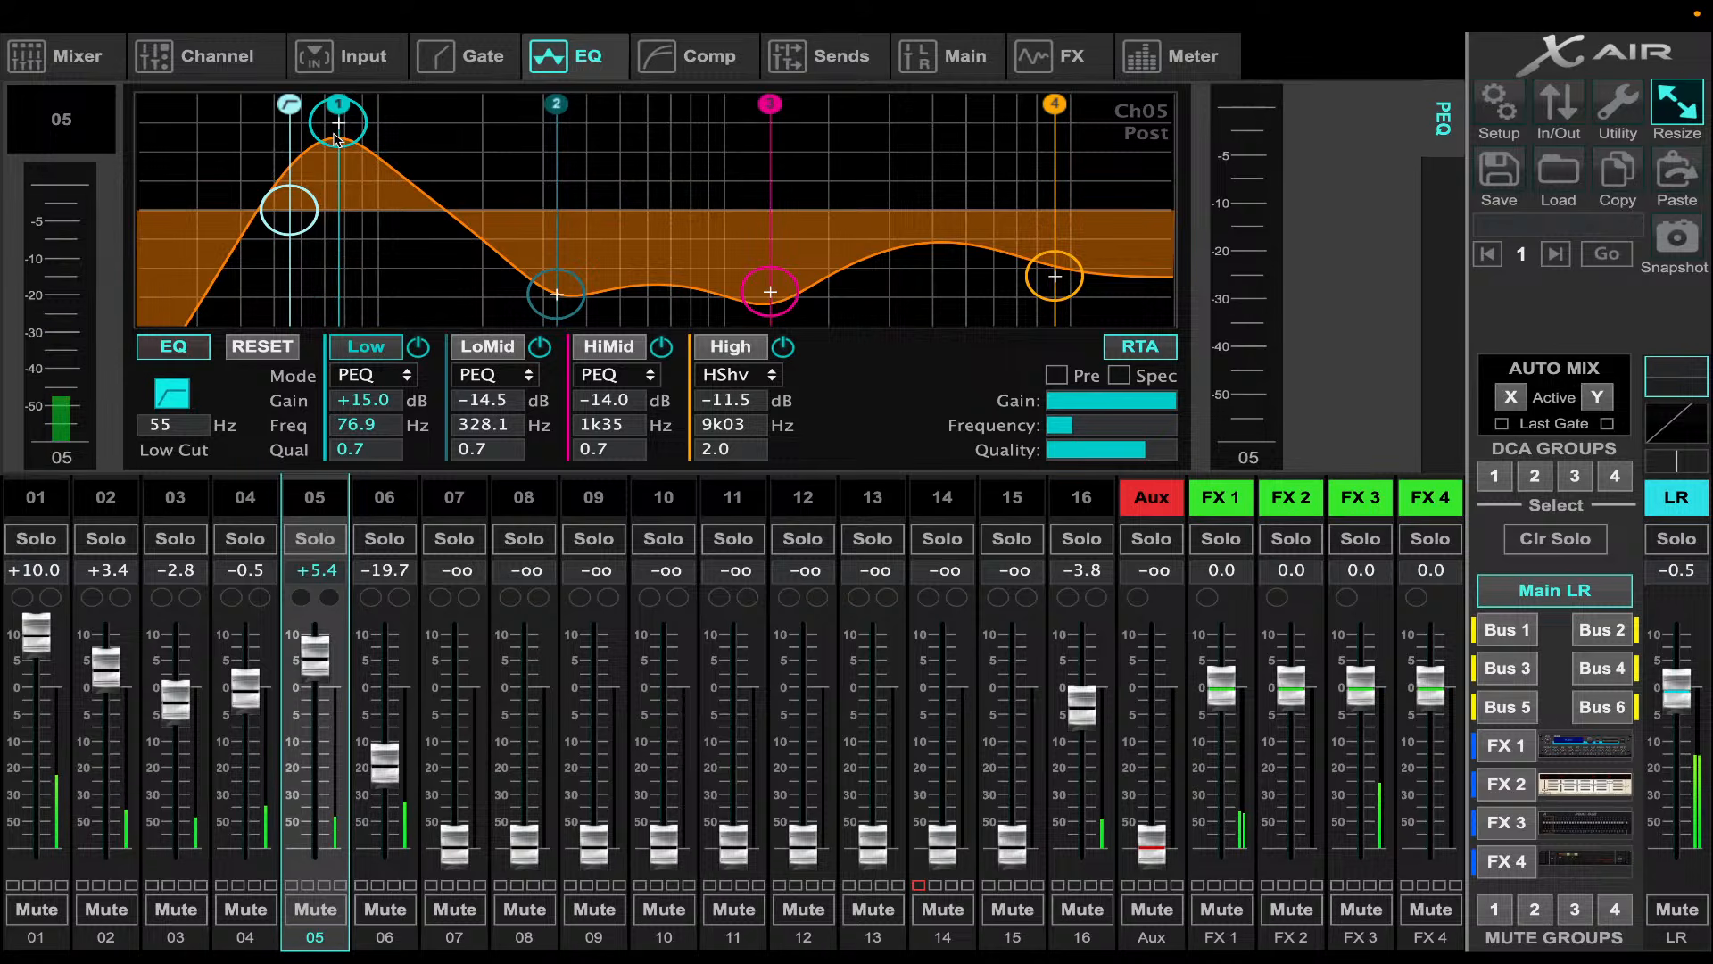
click(1097, 922)
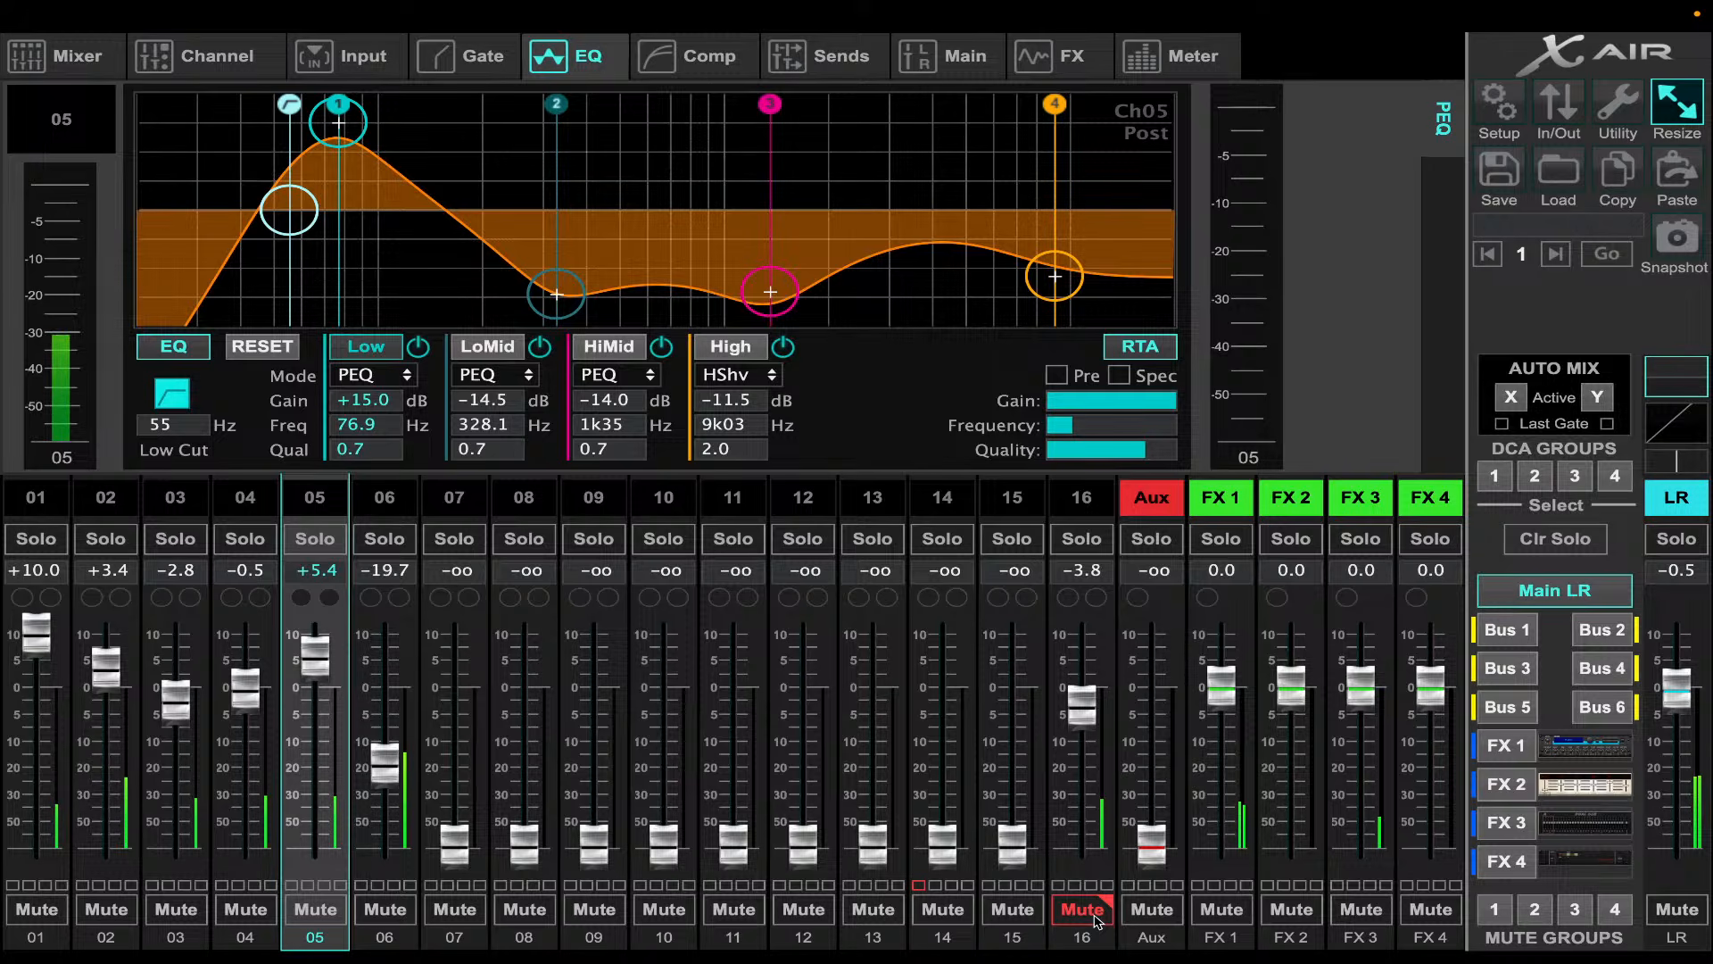
click(1097, 919)
mouse_move(1053, 953)
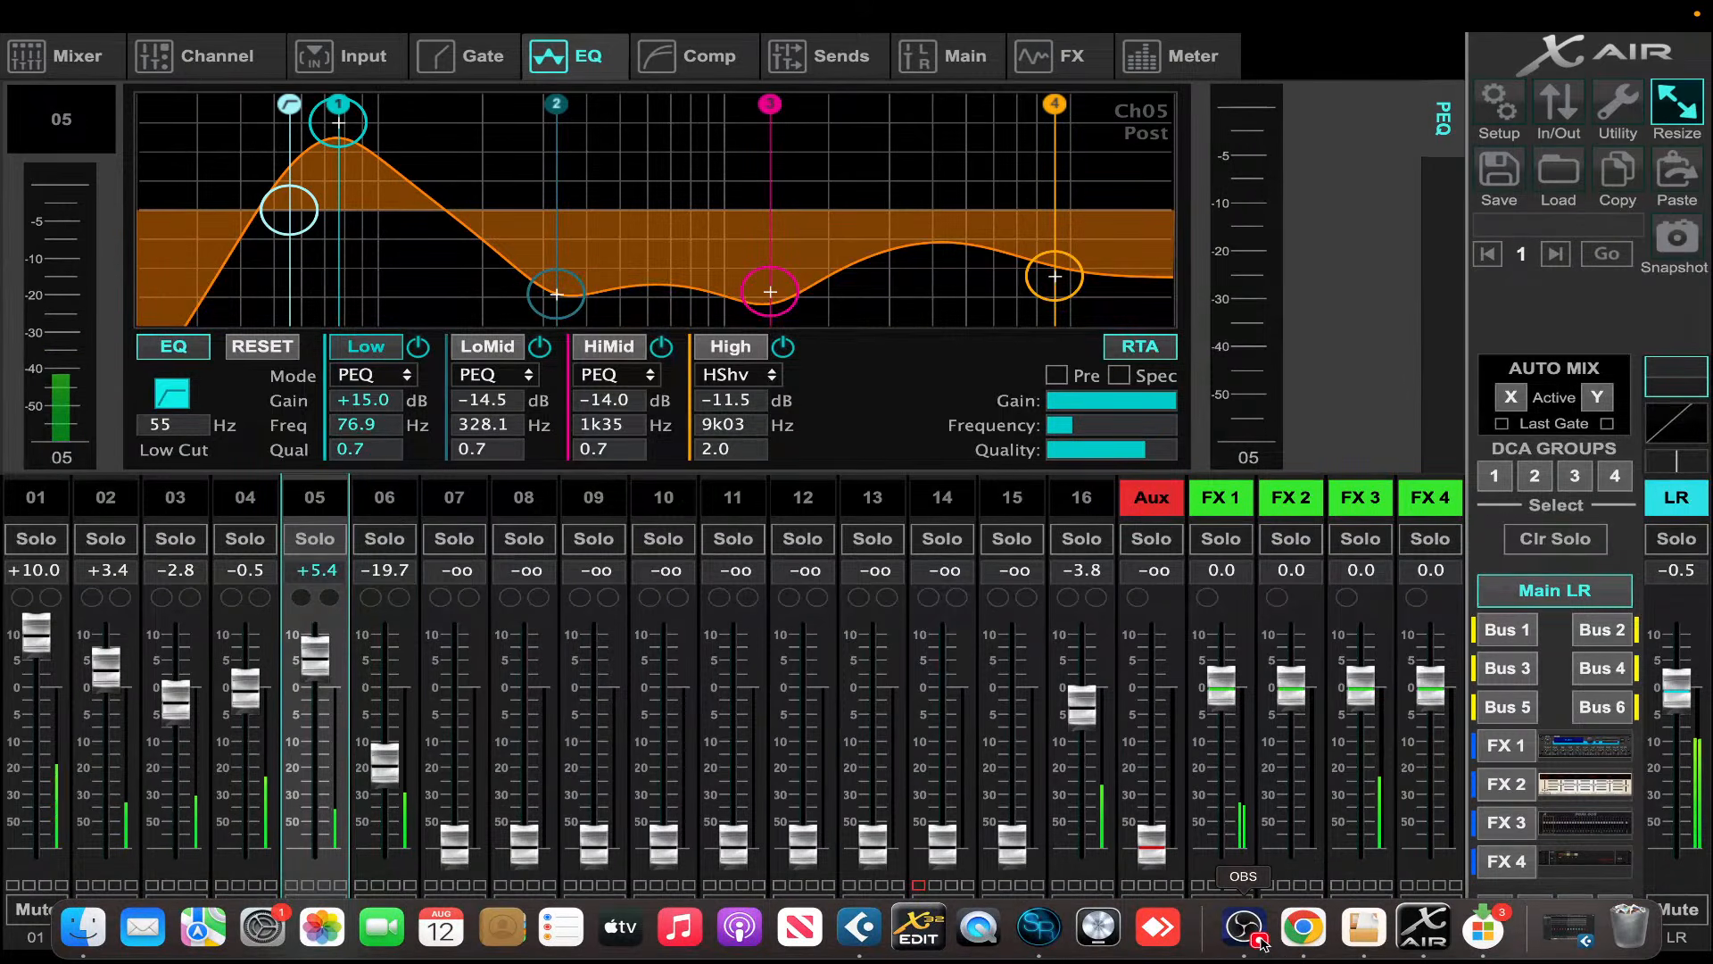
- Switch the source of channels 1 through 6 from USB to the Mic/Line A/D input
click(36, 497)
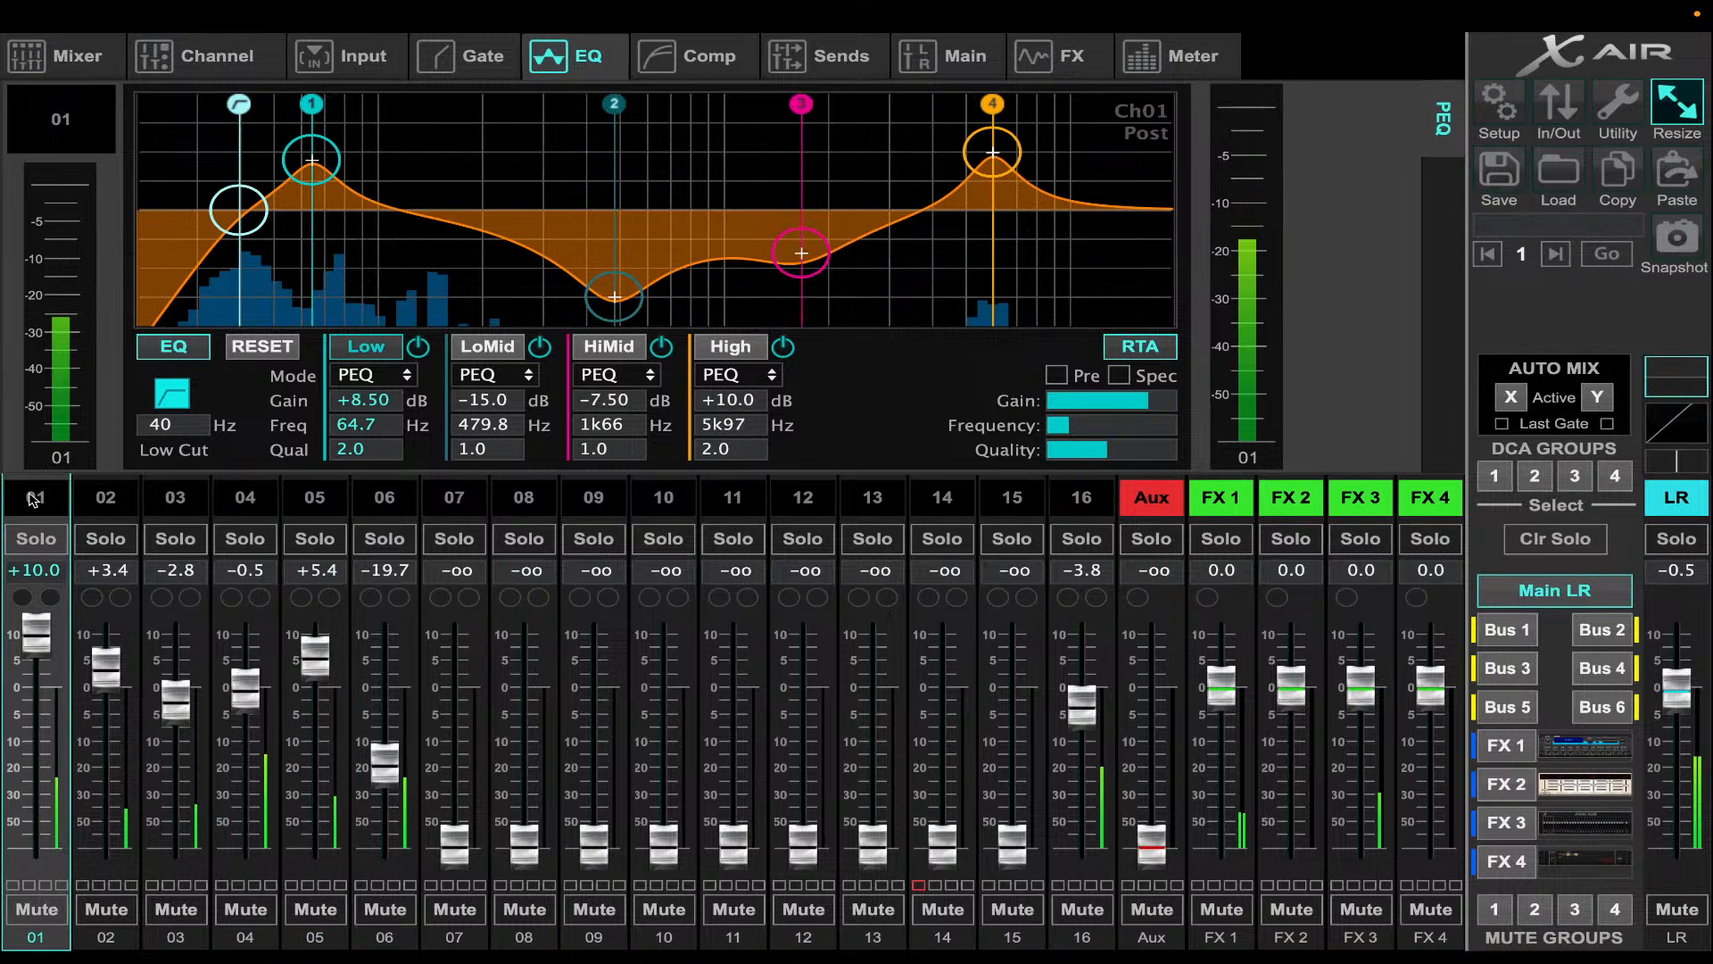
click(403, 52)
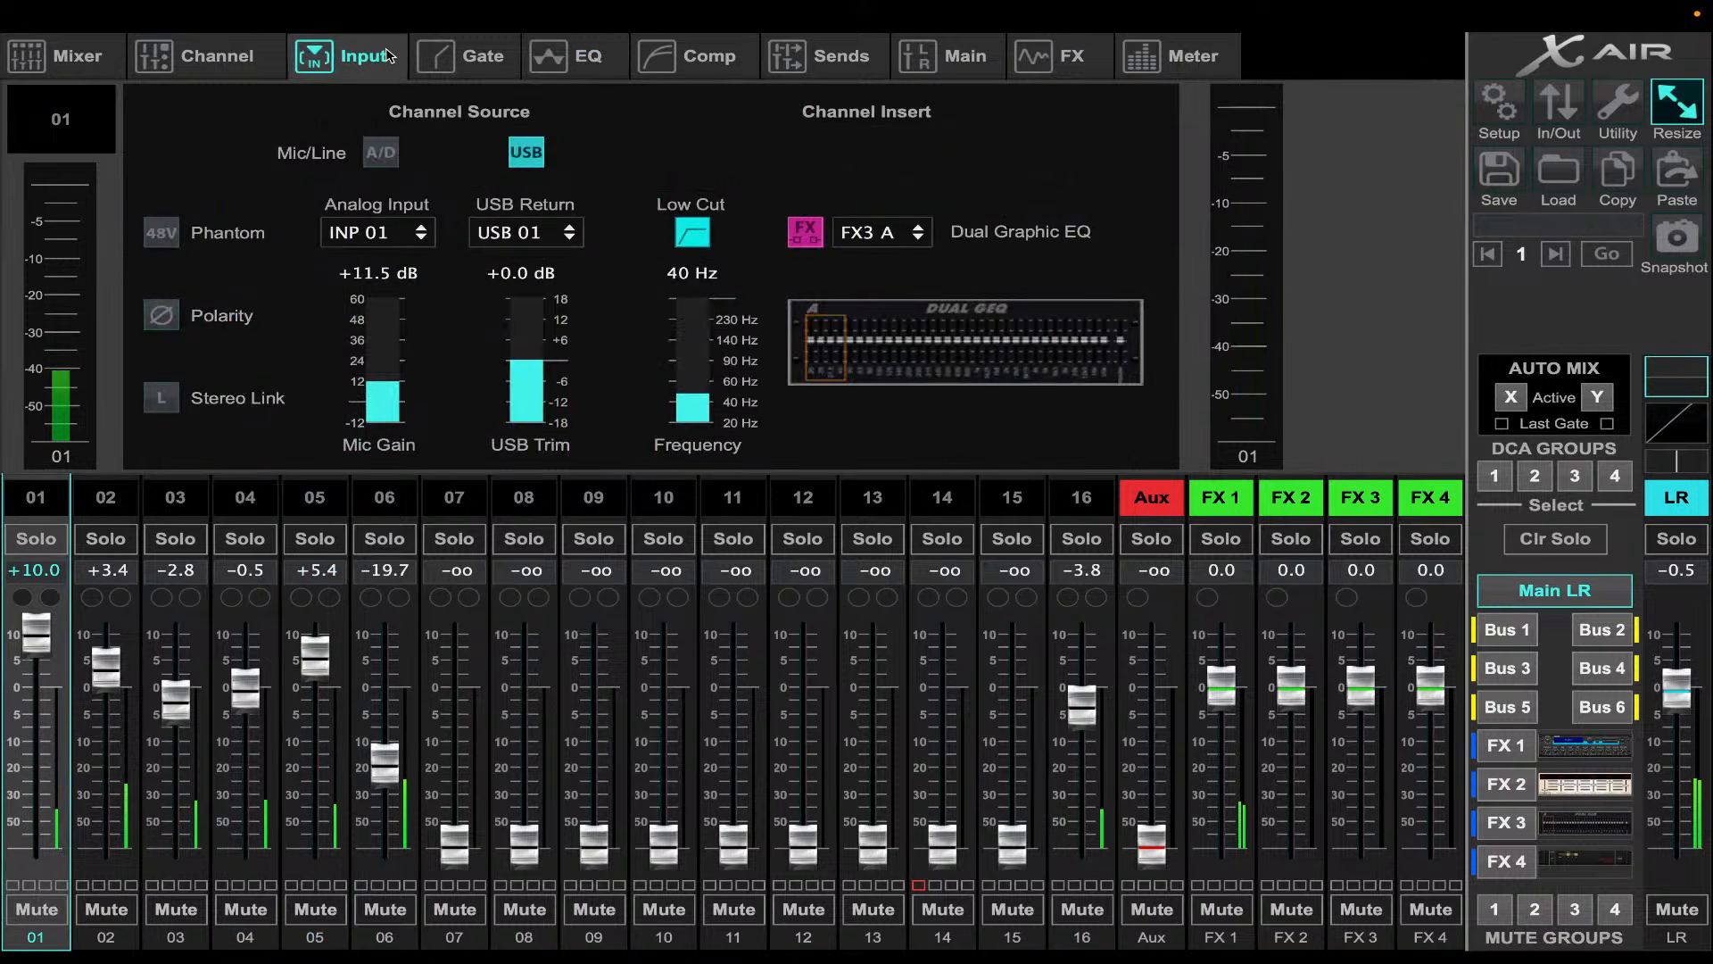
click(100, 497)
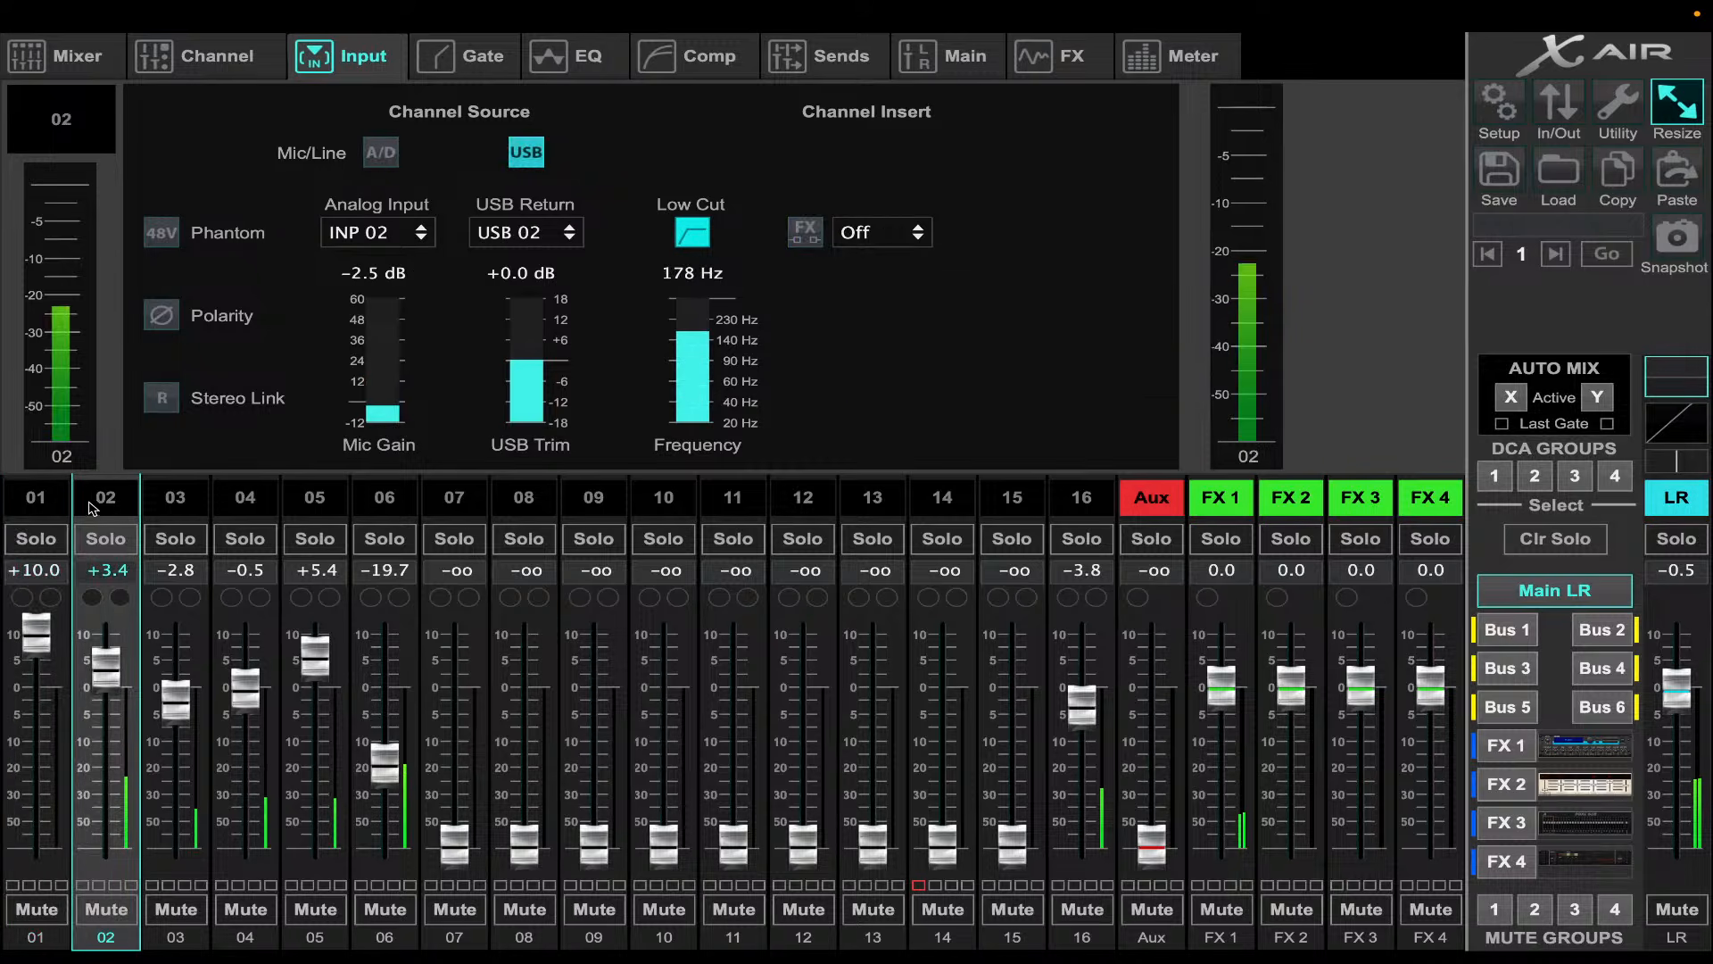
click(155, 497)
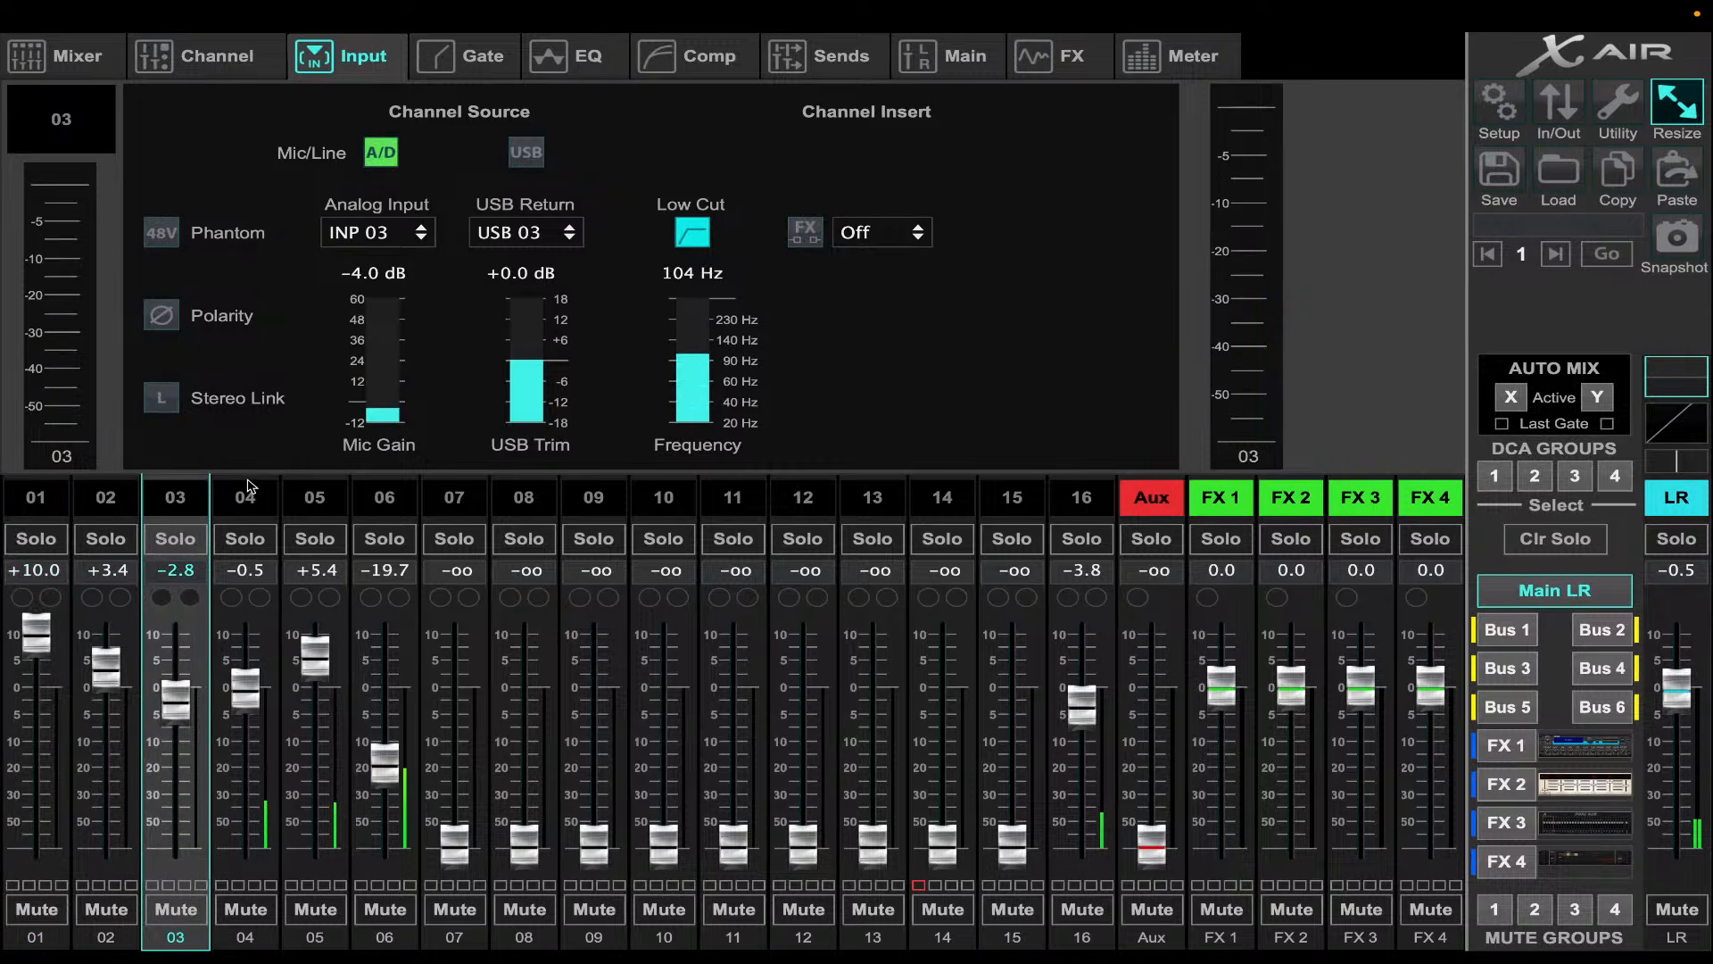
click(248, 491)
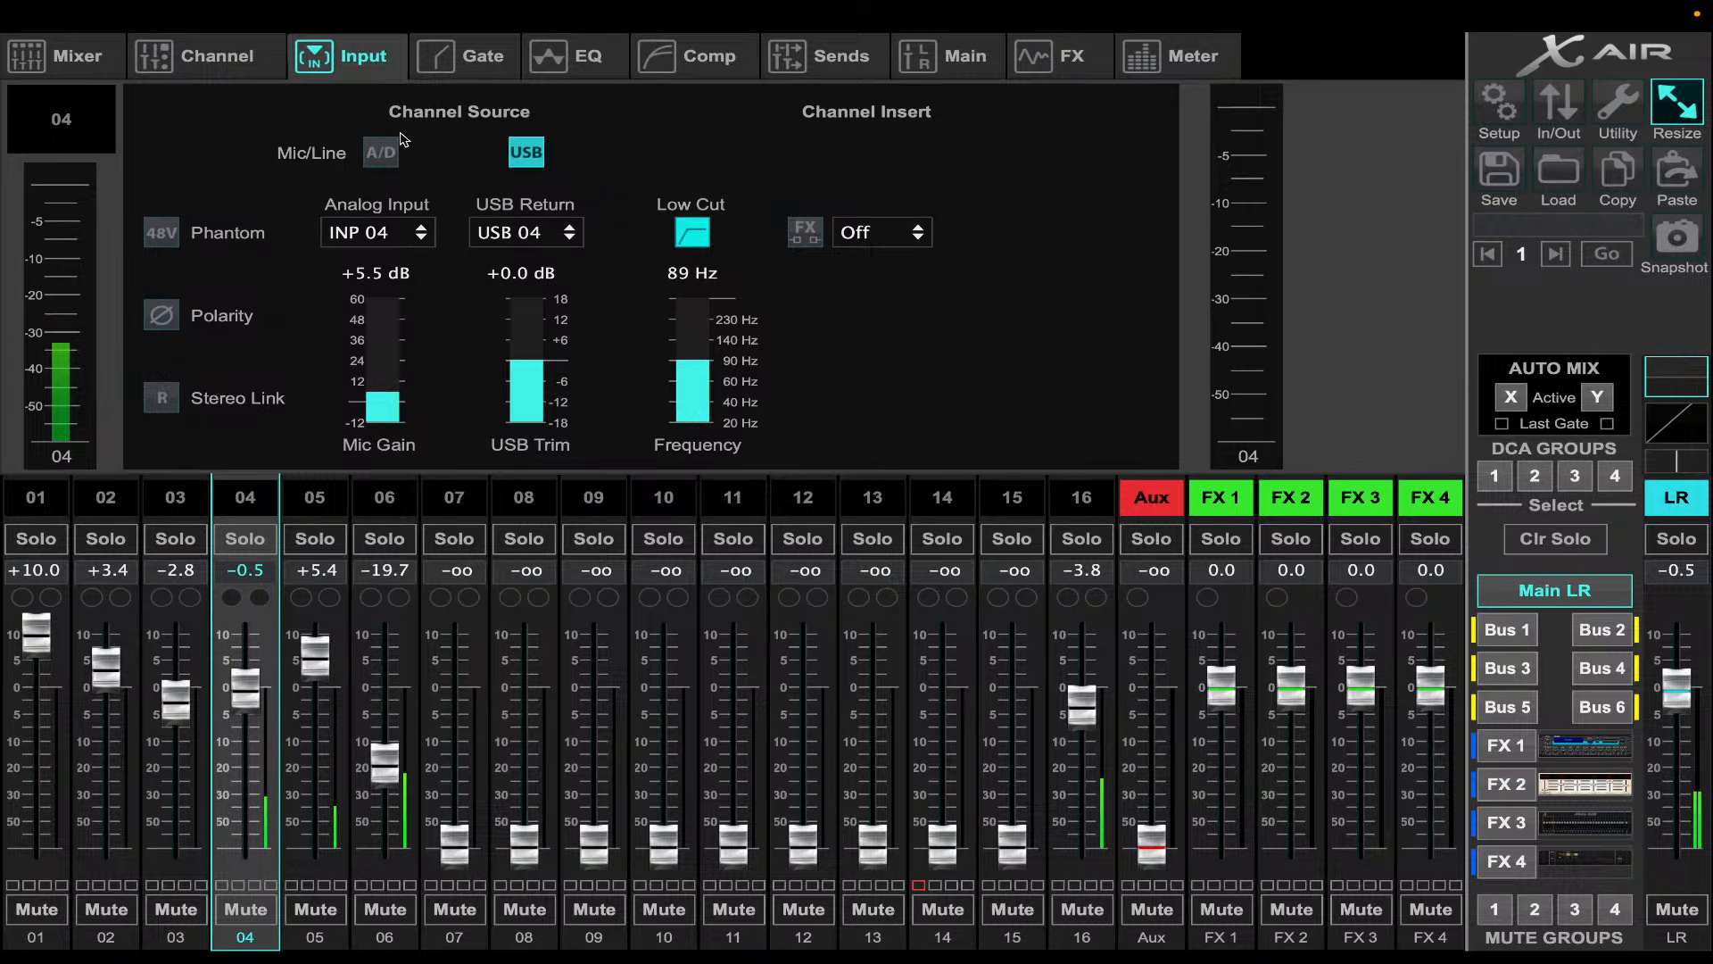
click(287, 491)
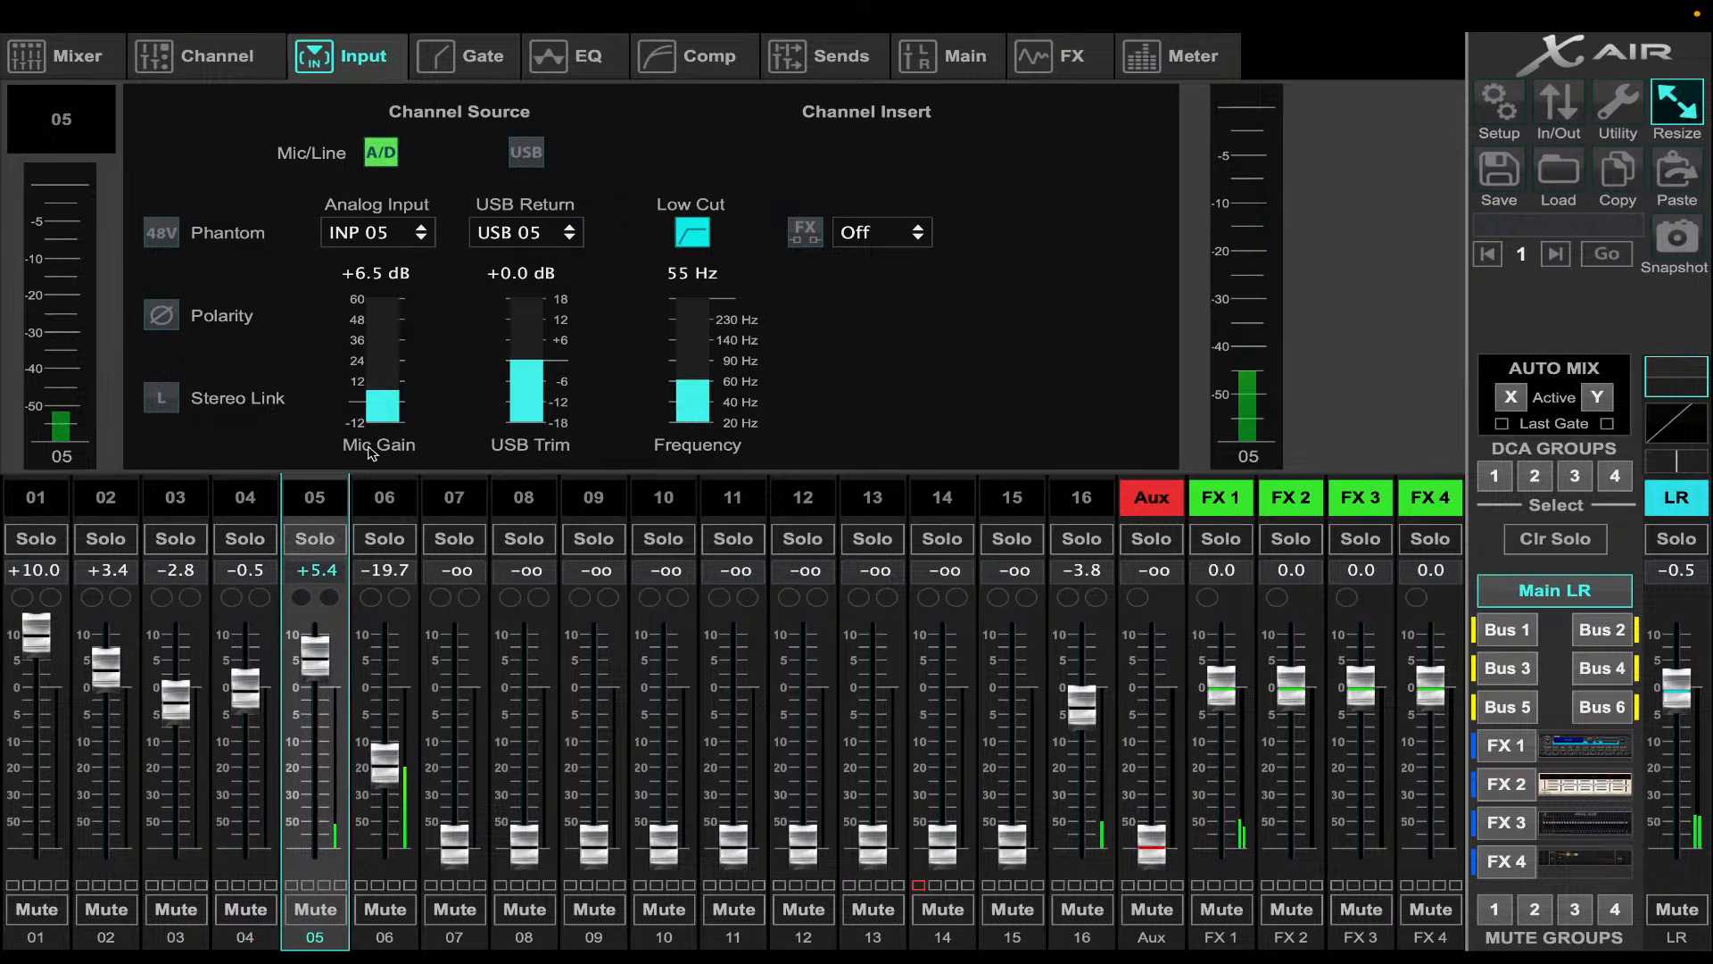
click(385, 495)
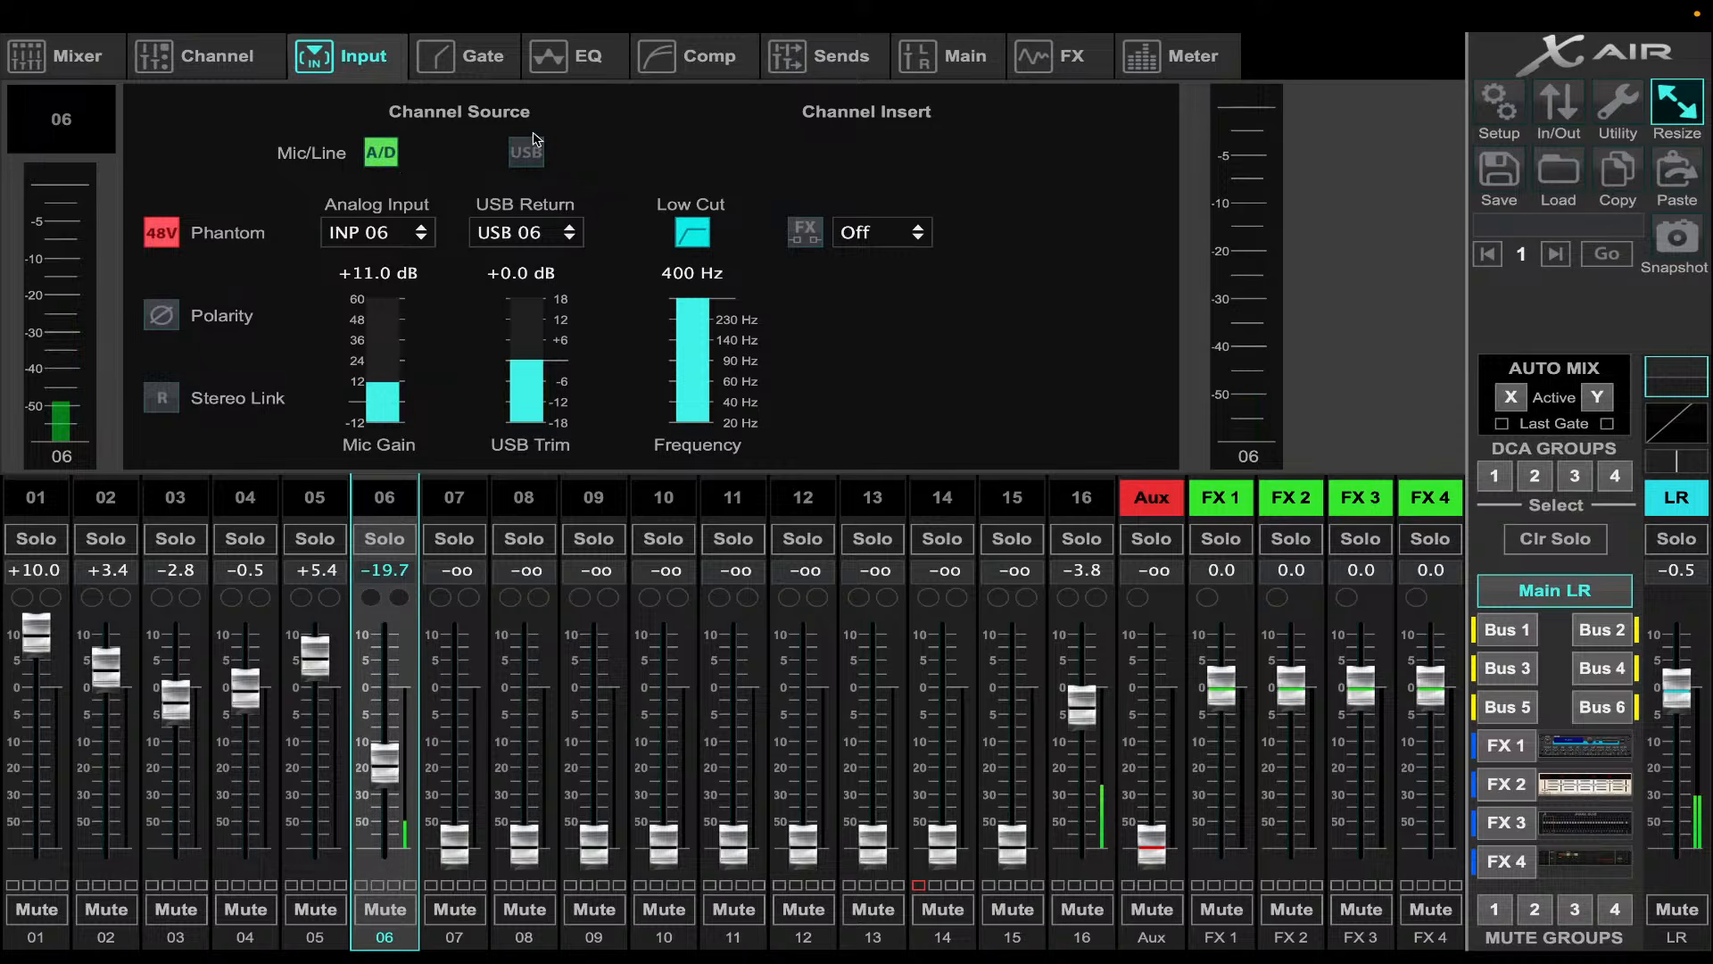
- Move channel 5's HiMid EQ band to -15.0 dB at 1k66 Hz
click(607, 68)
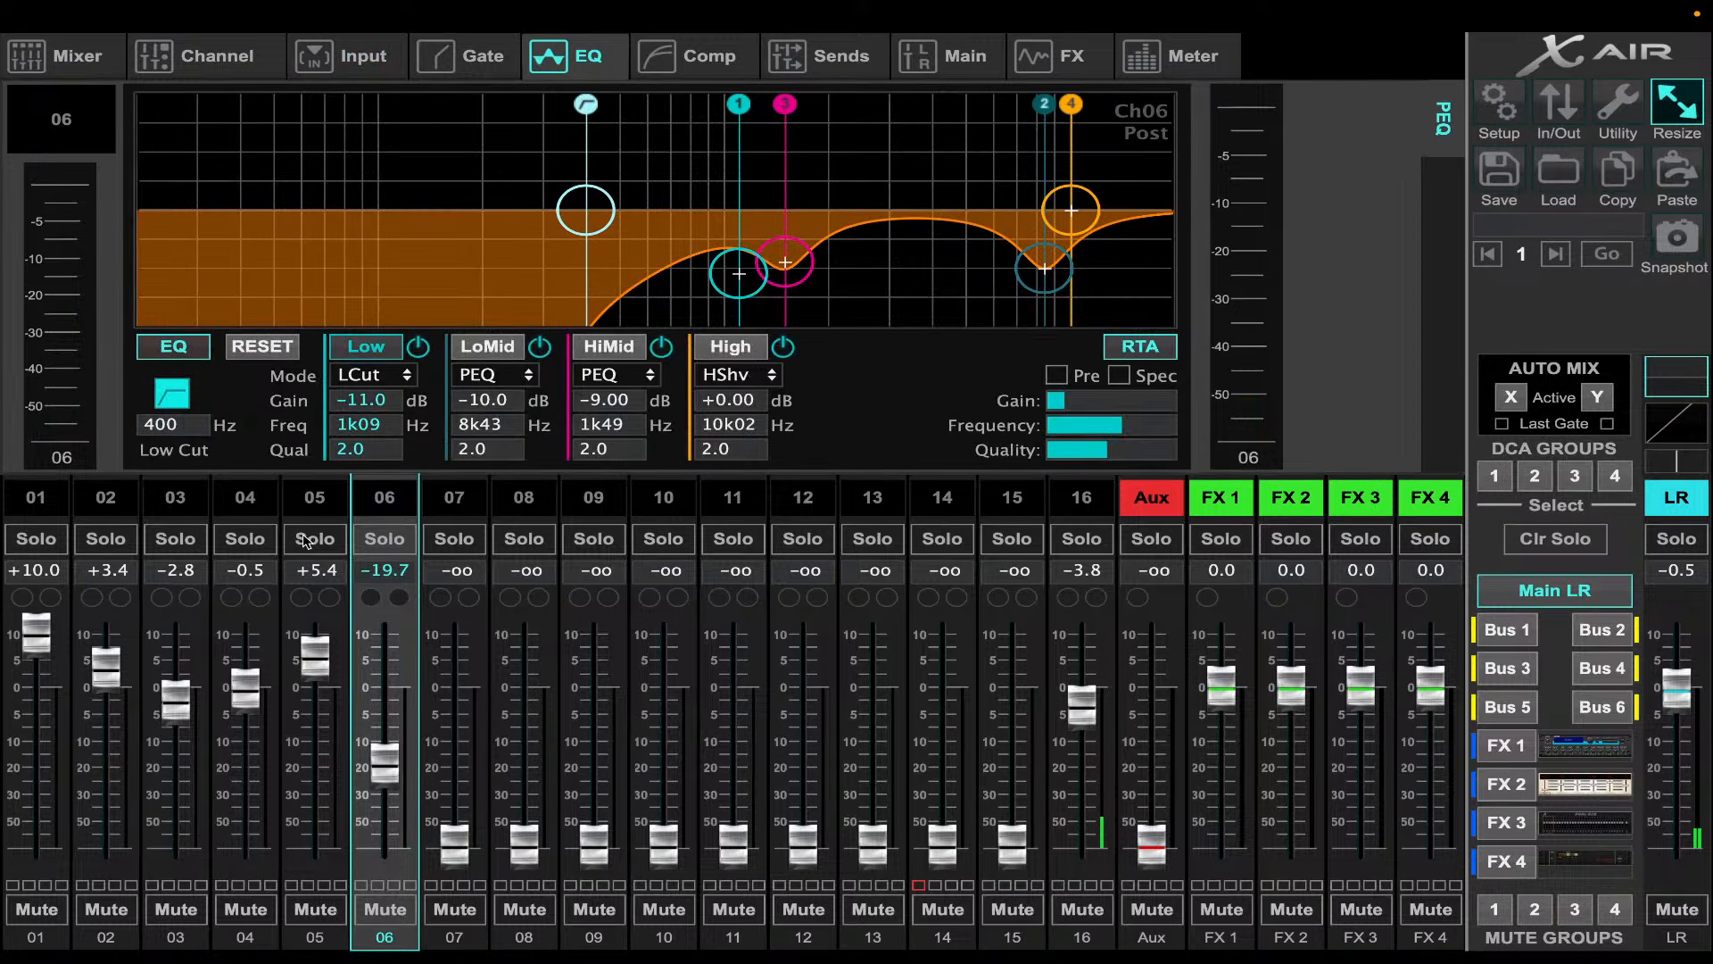
click(331, 510)
click(1045, 287)
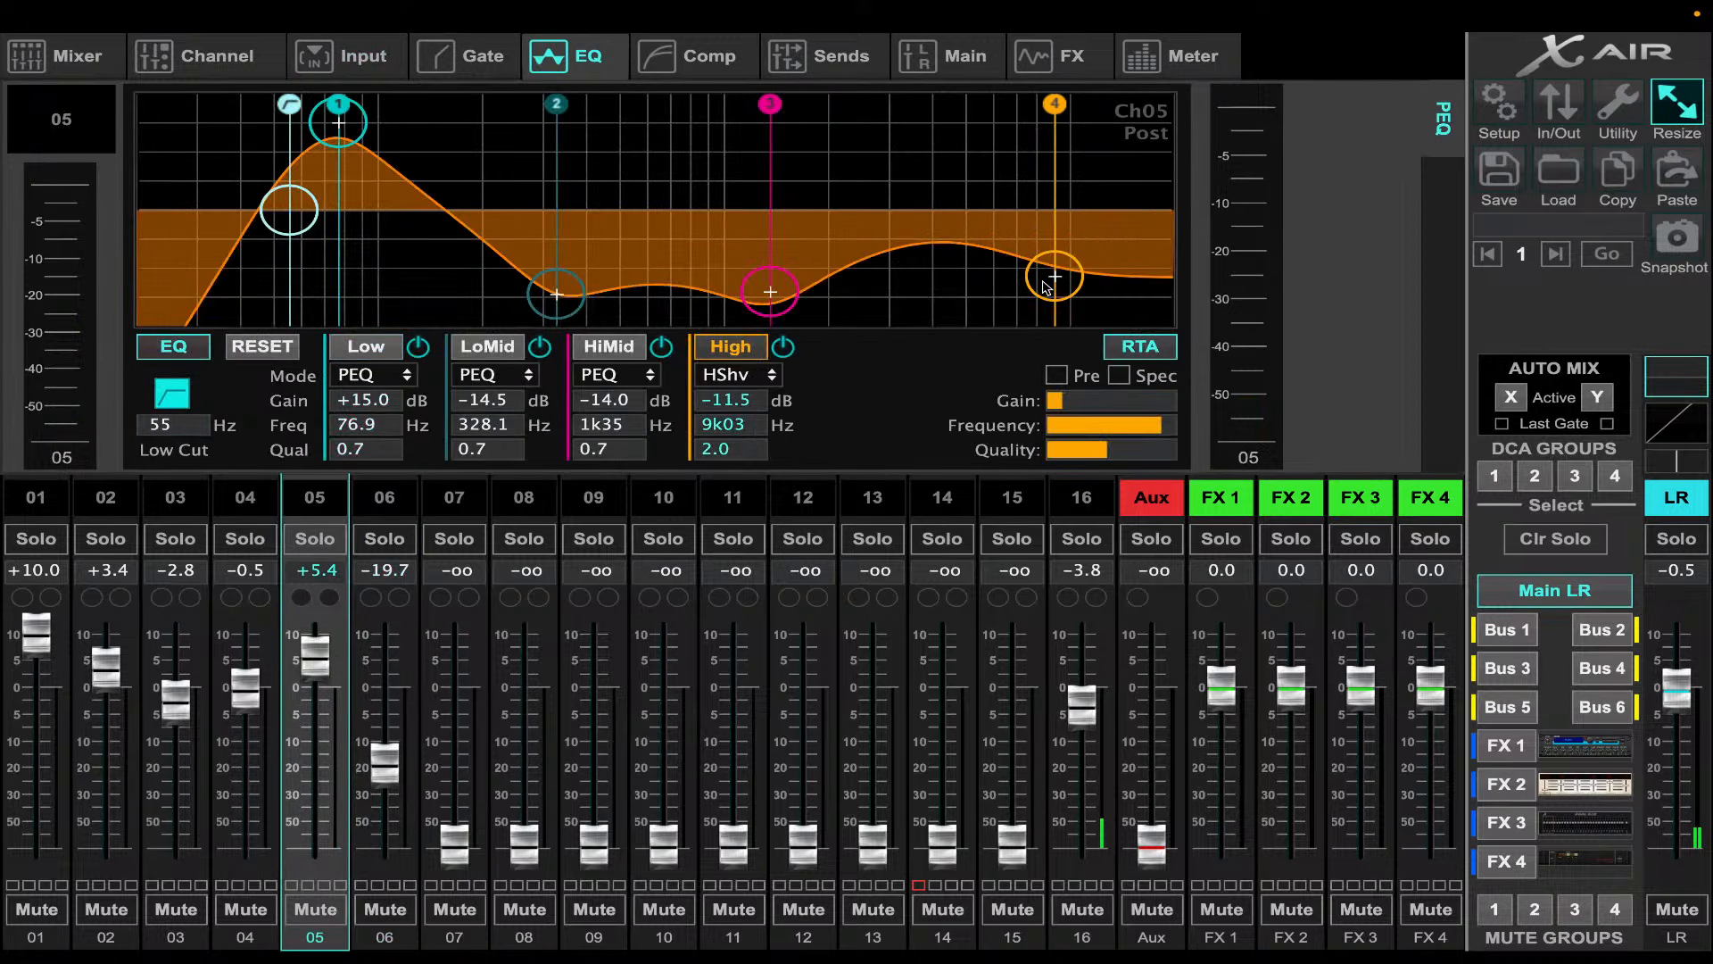
drag(774, 299, 807, 305)
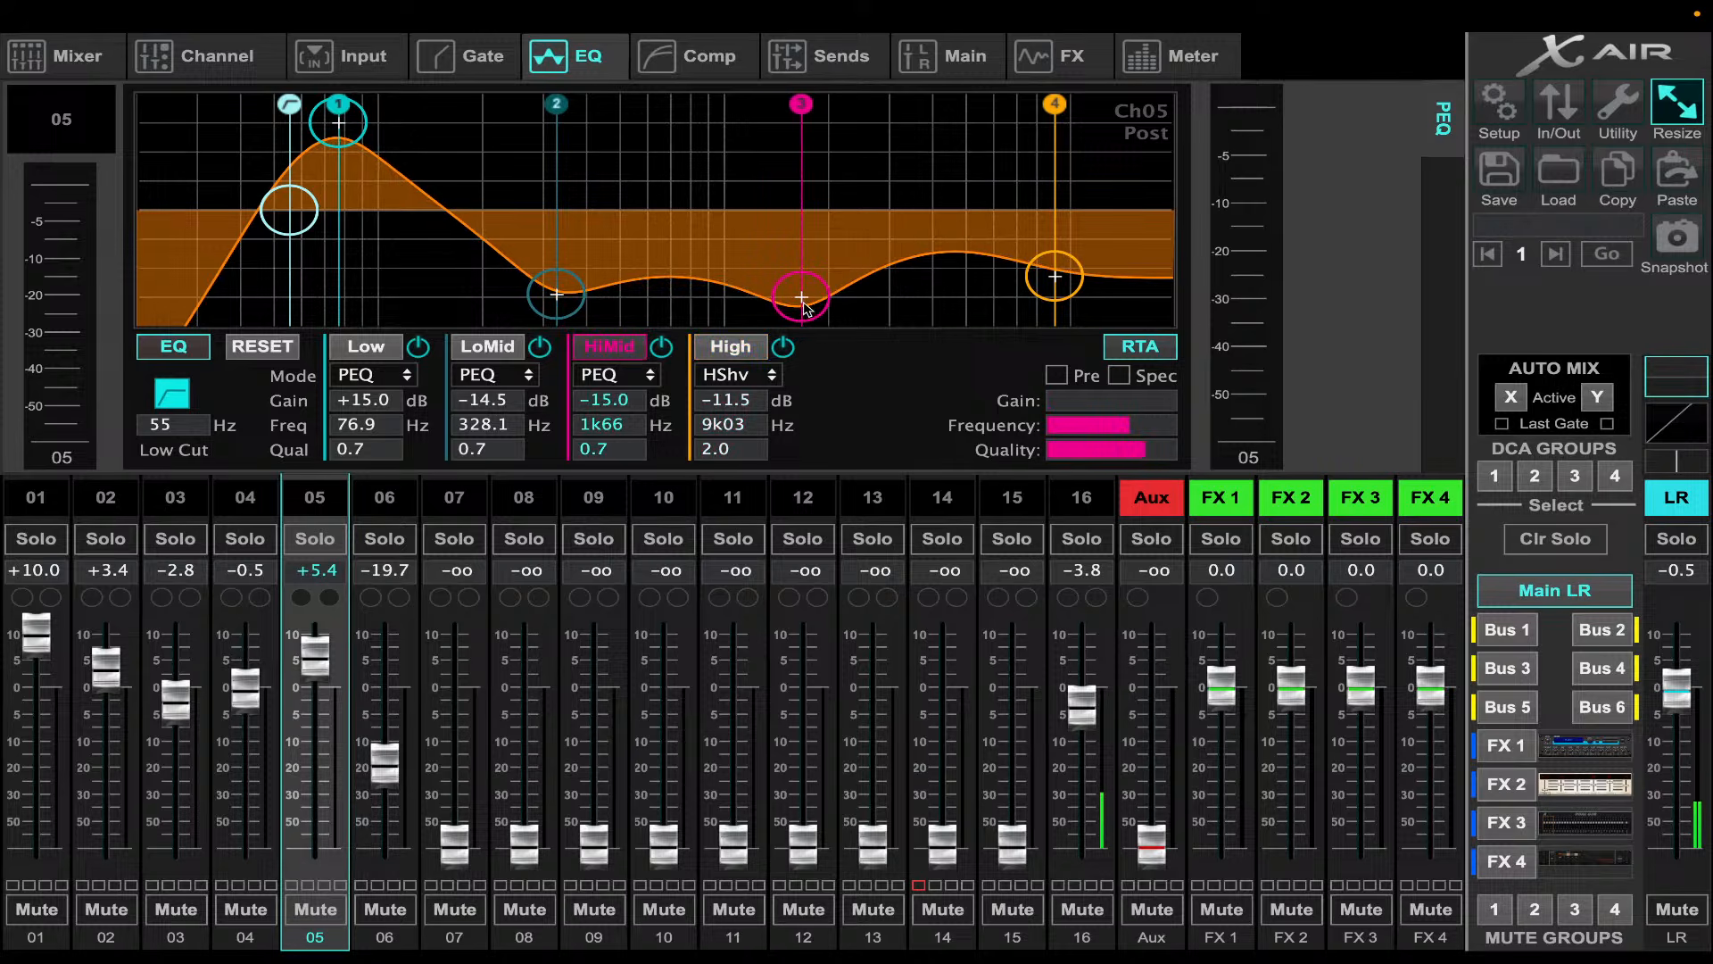
click(393, 514)
click(495, 59)
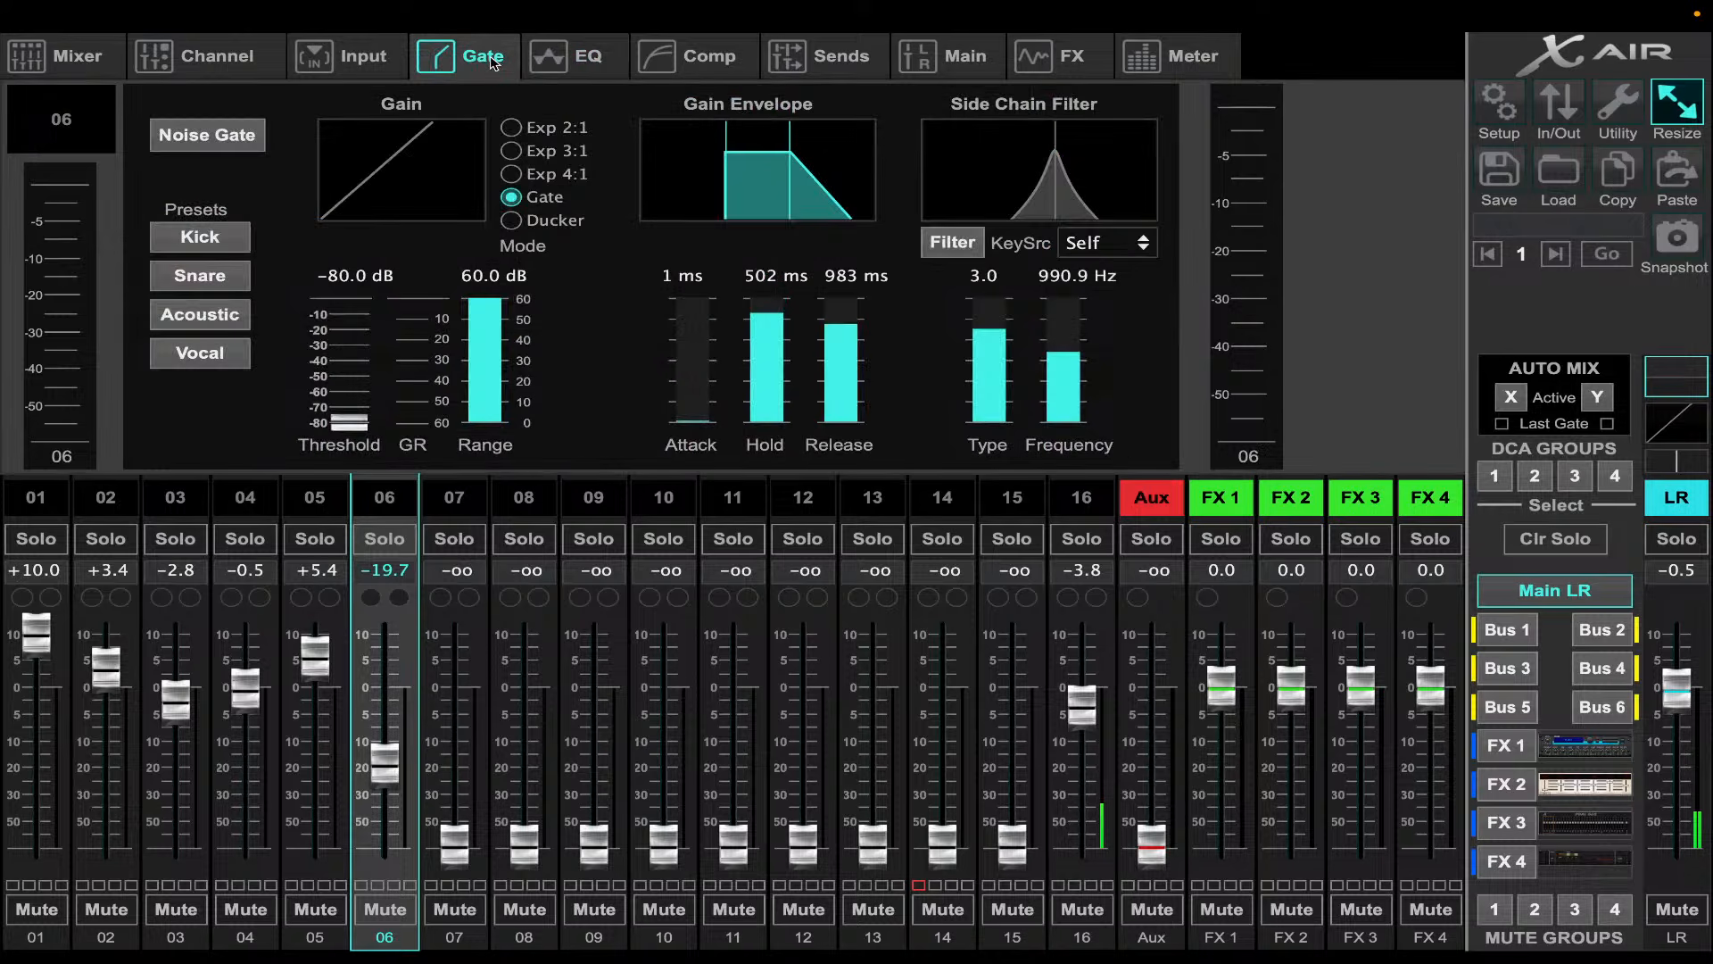
click(357, 63)
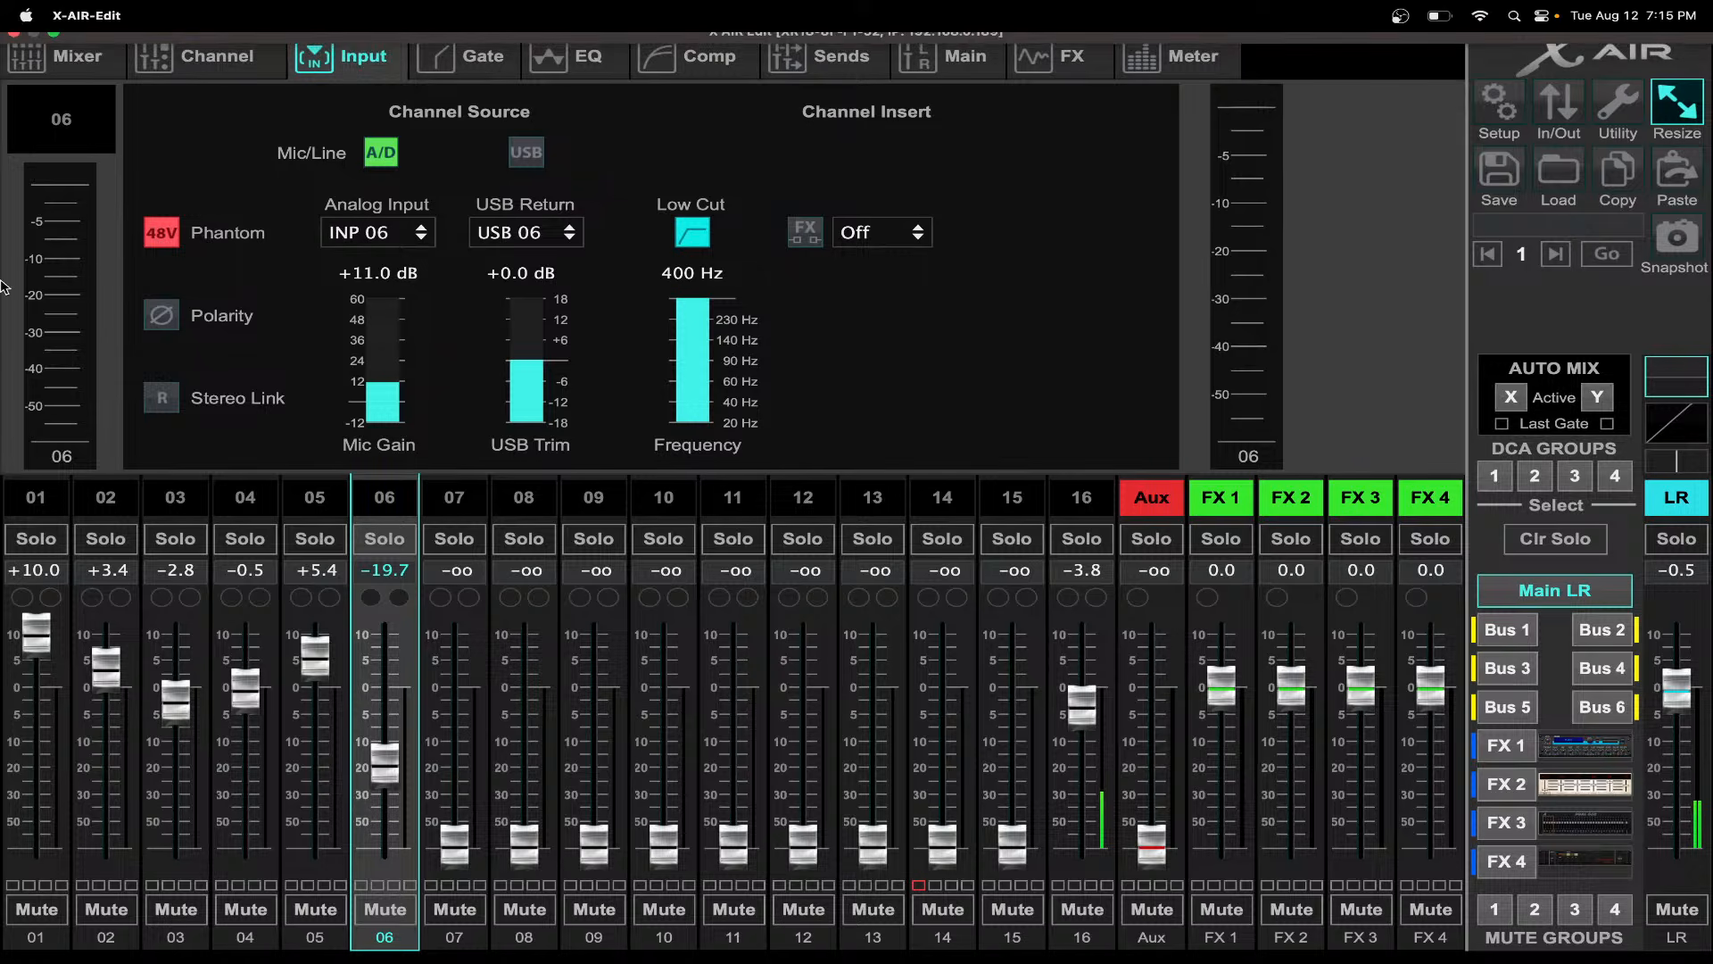
- Name channel 1 "kick" and channel 2 "snare", giving both scribble strips the solid green colour
click(42, 507)
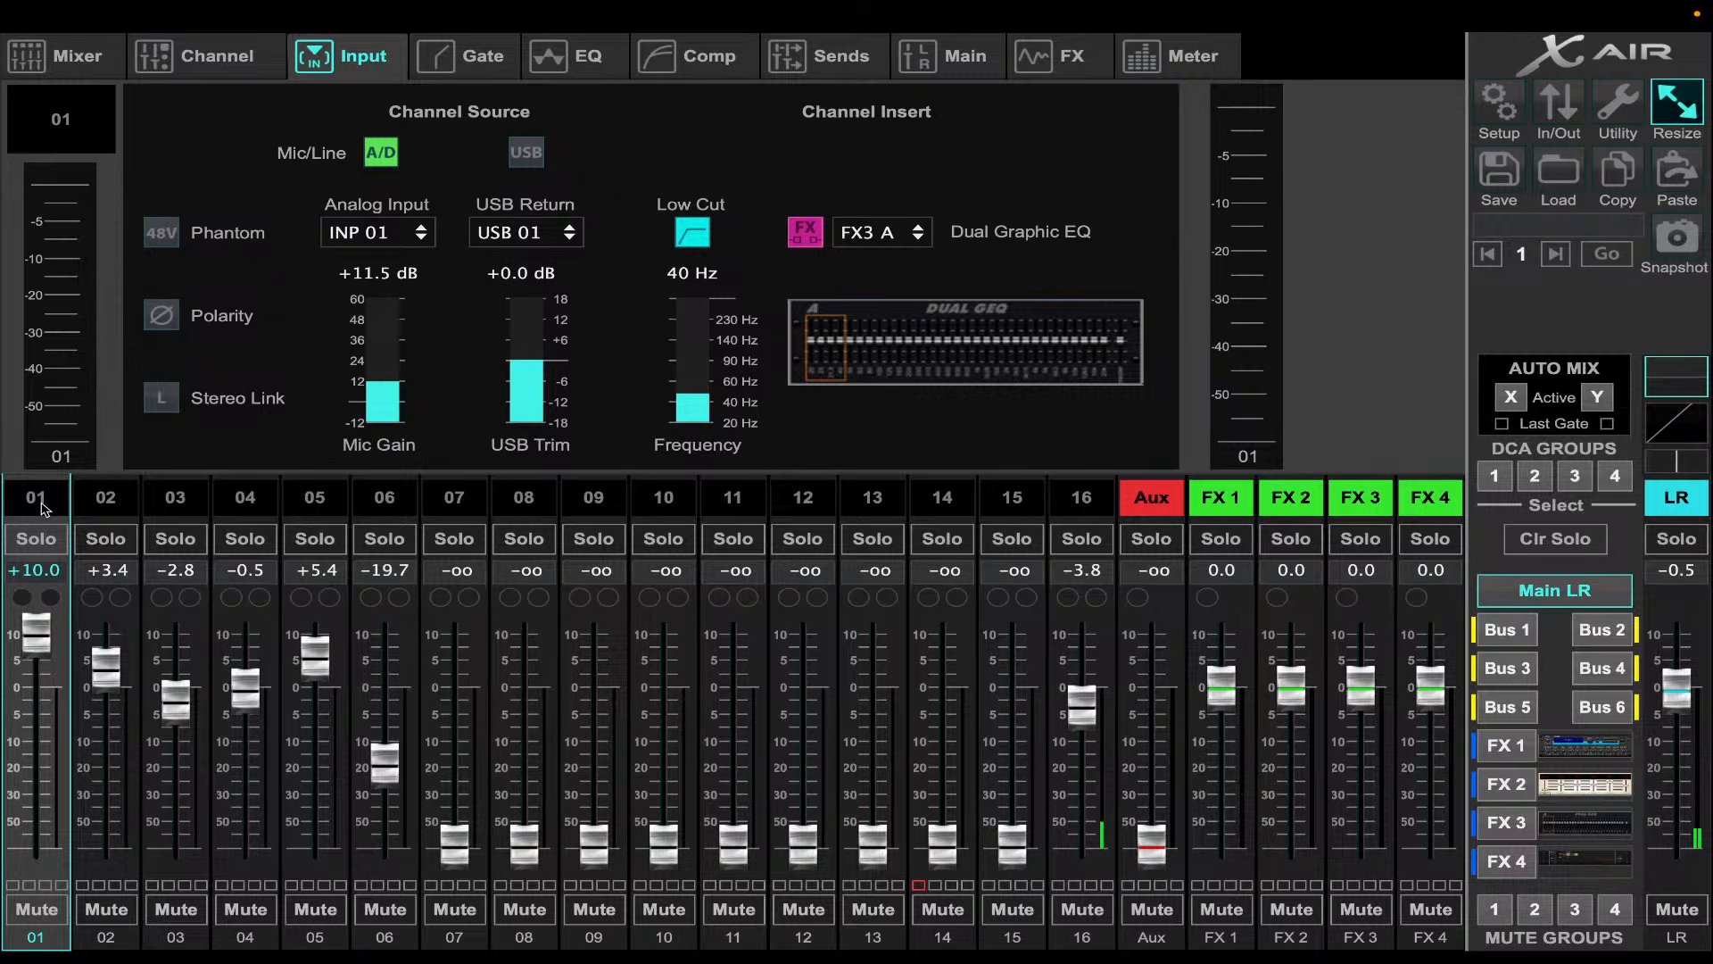
click(60, 119)
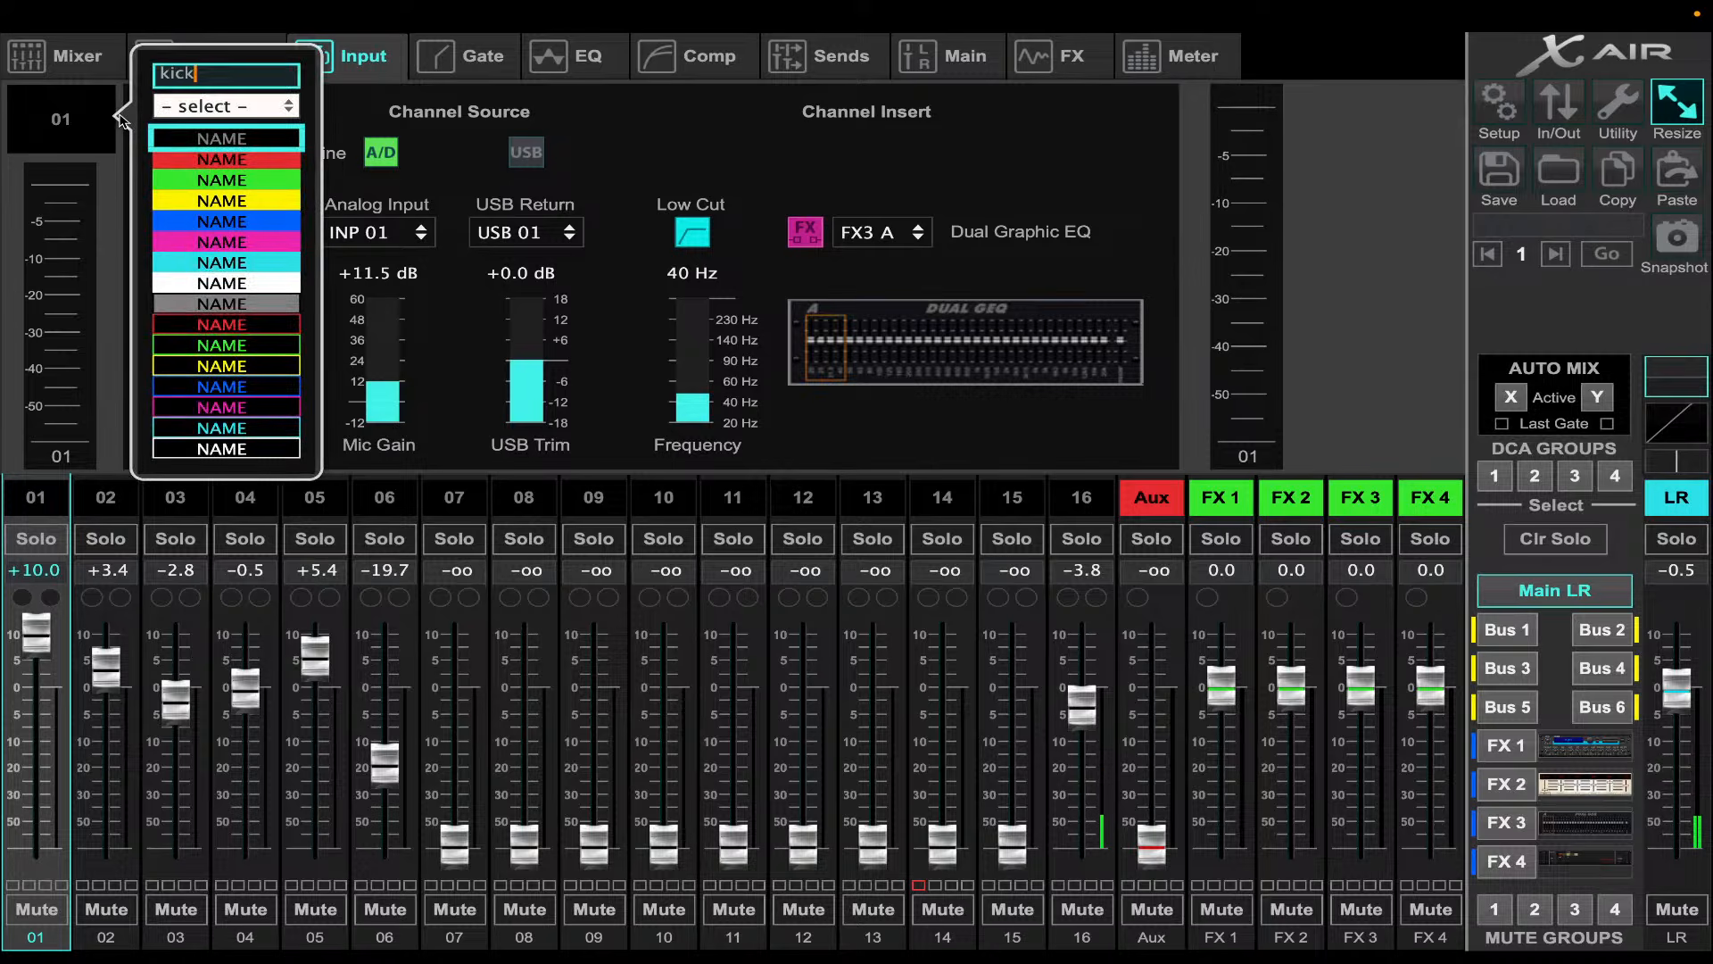
key(Return)
click(225, 189)
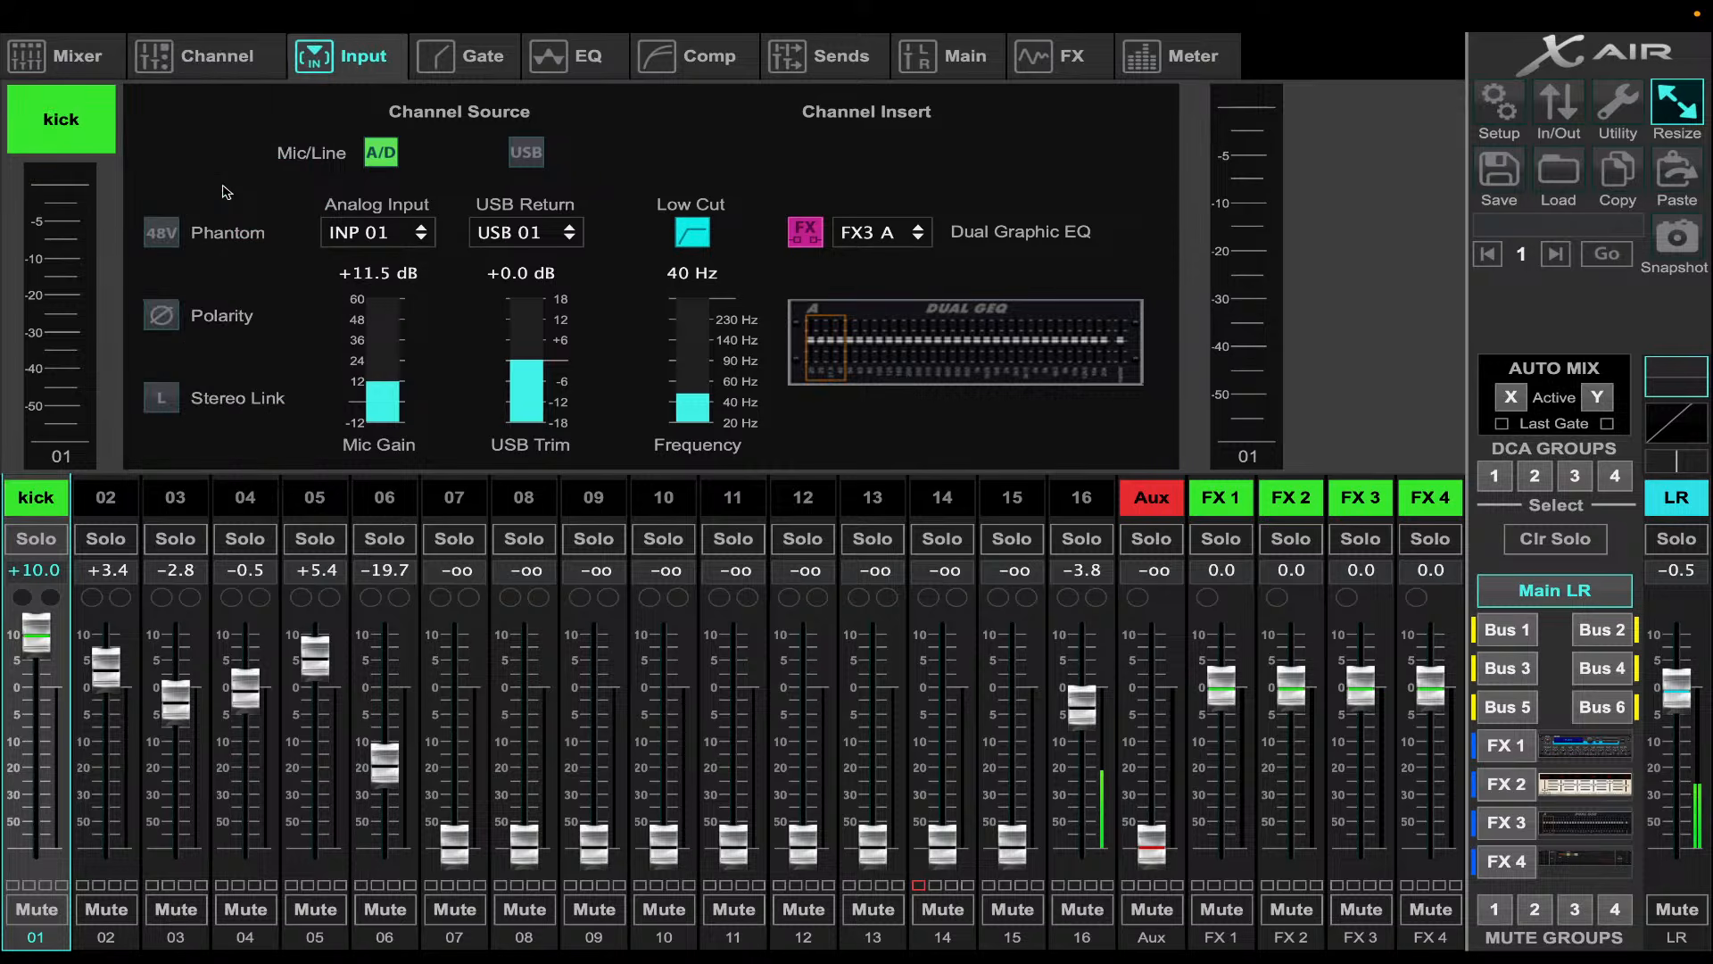
click(89, 505)
click(78, 126)
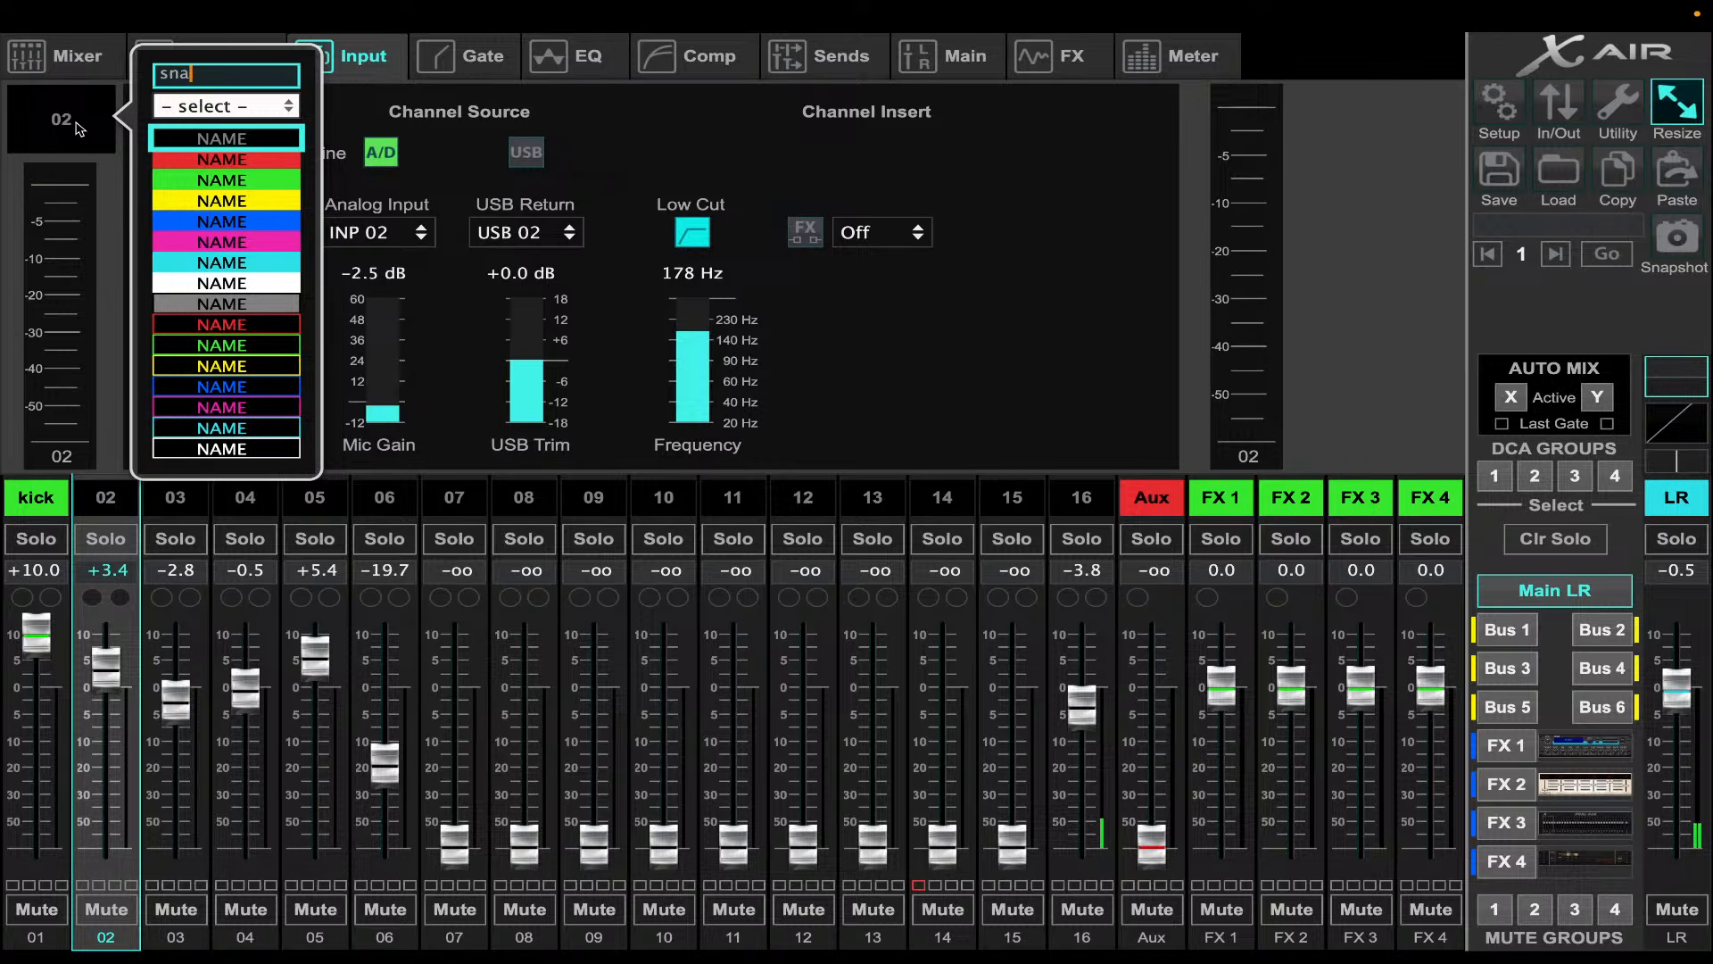
click(279, 189)
- Switch to Chrome, read back through the YouTube Studio live chat, and return to X-AIR-Edit
mouse_move(1115, 908)
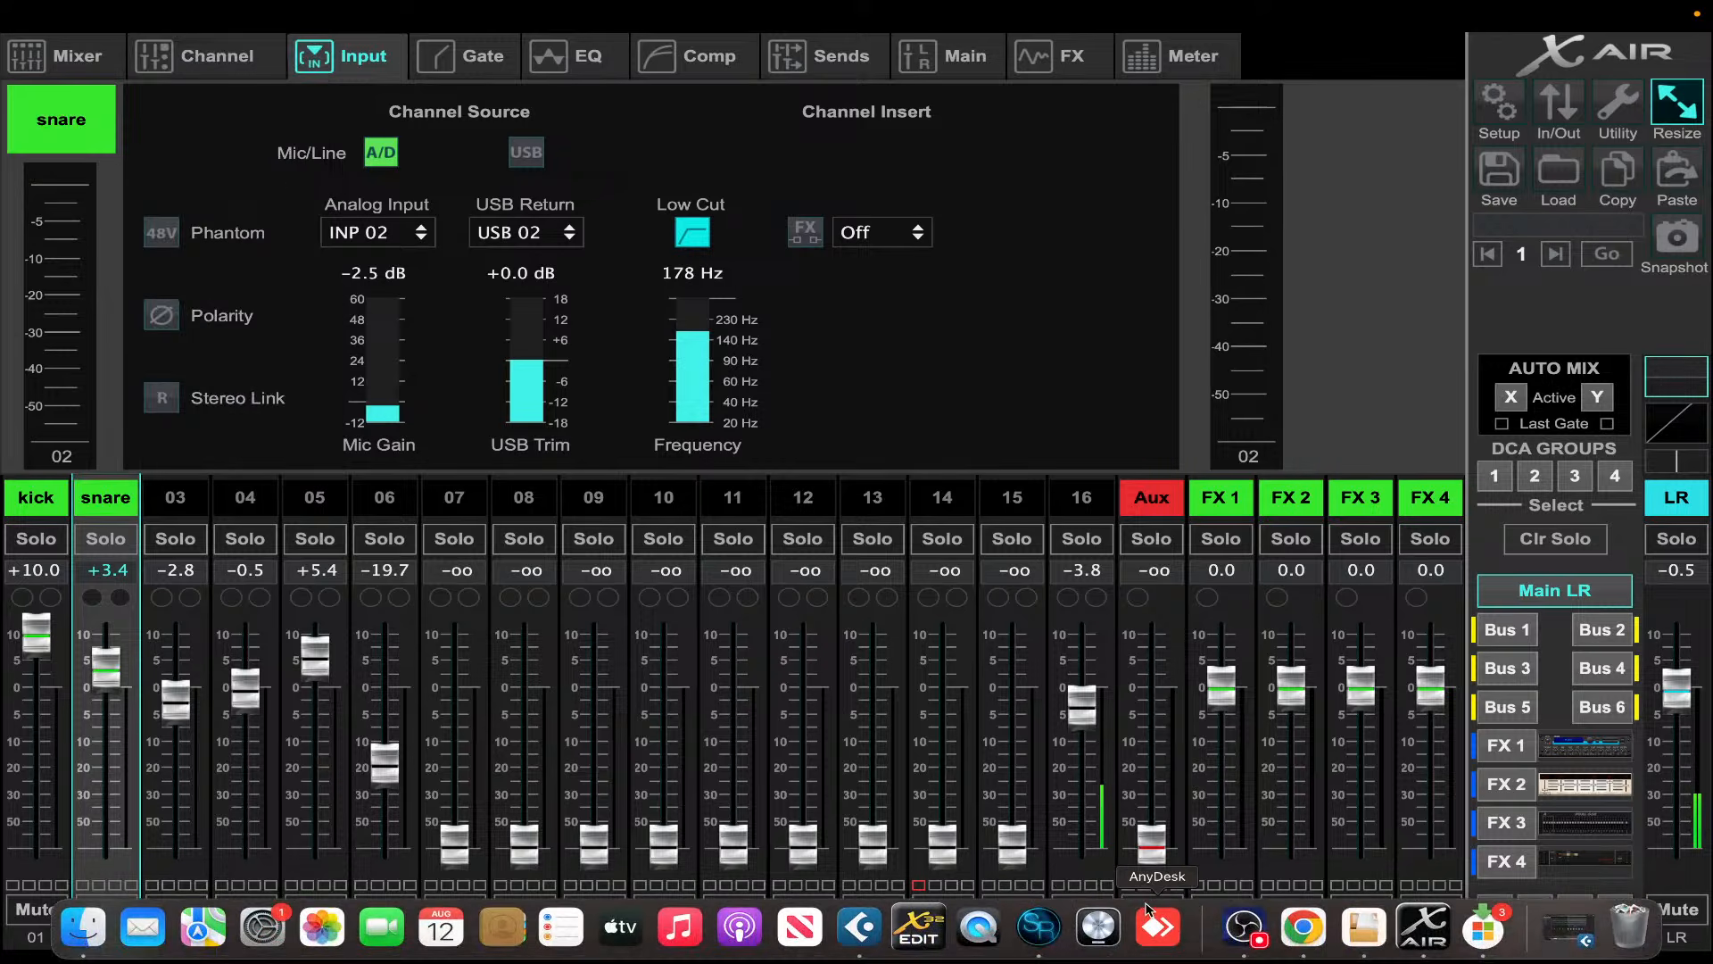
click(1300, 932)
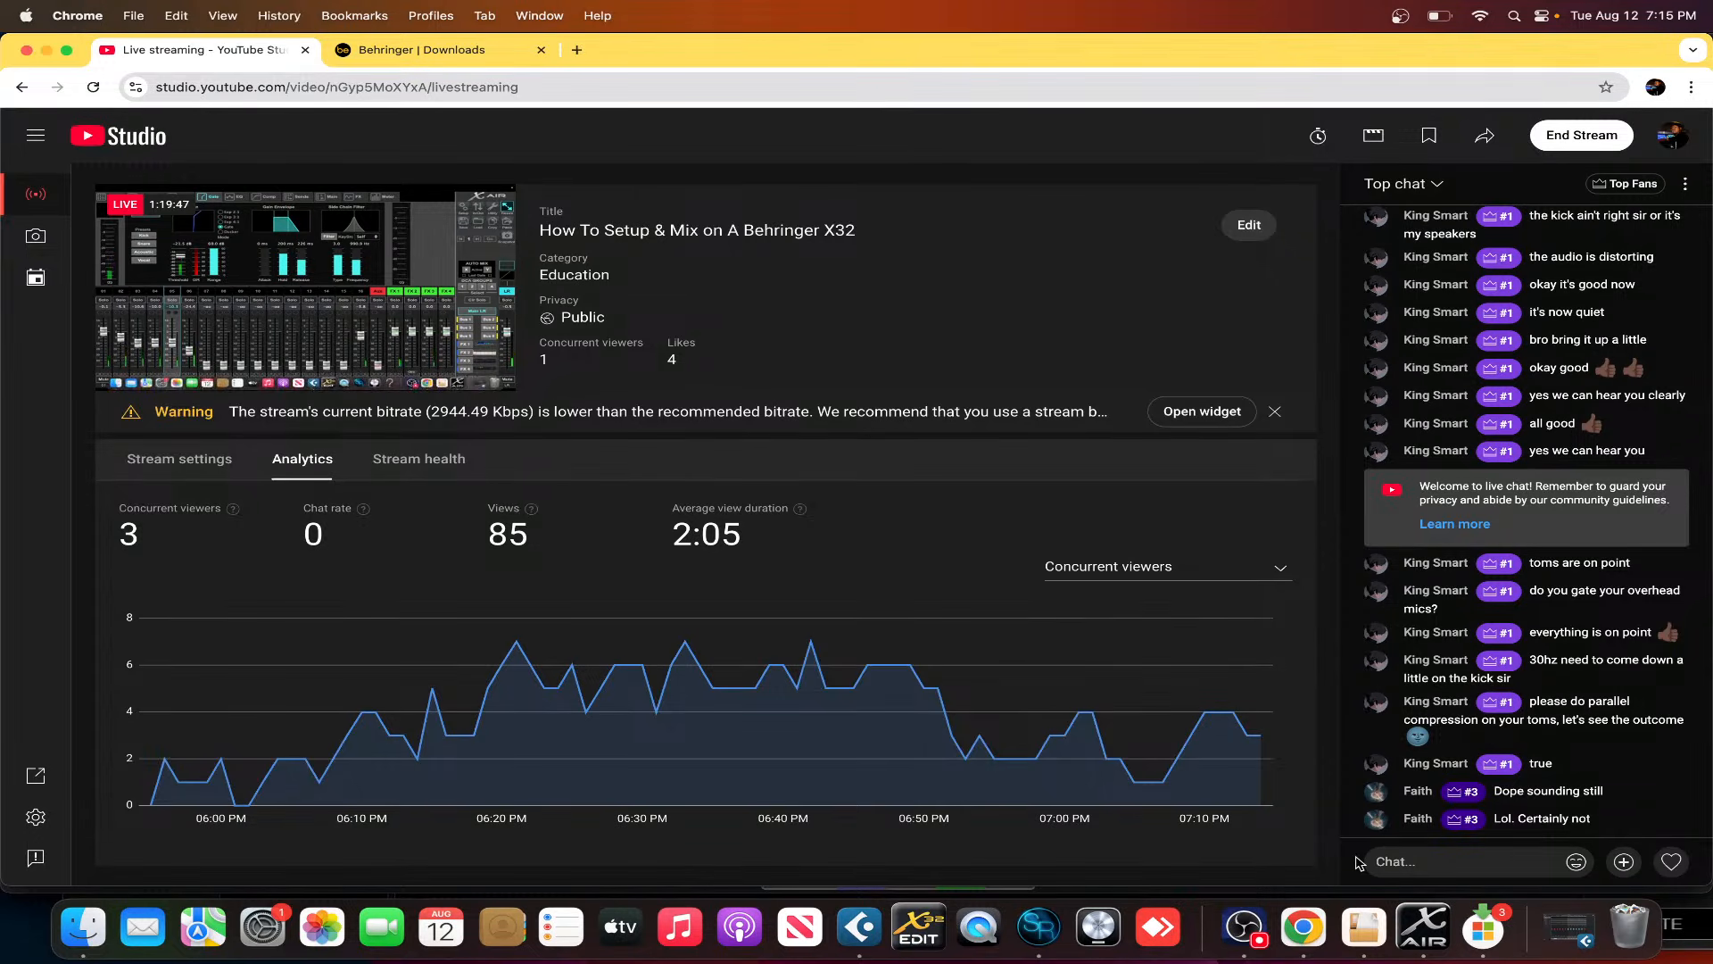
scroll(1428, 459, up, 1)
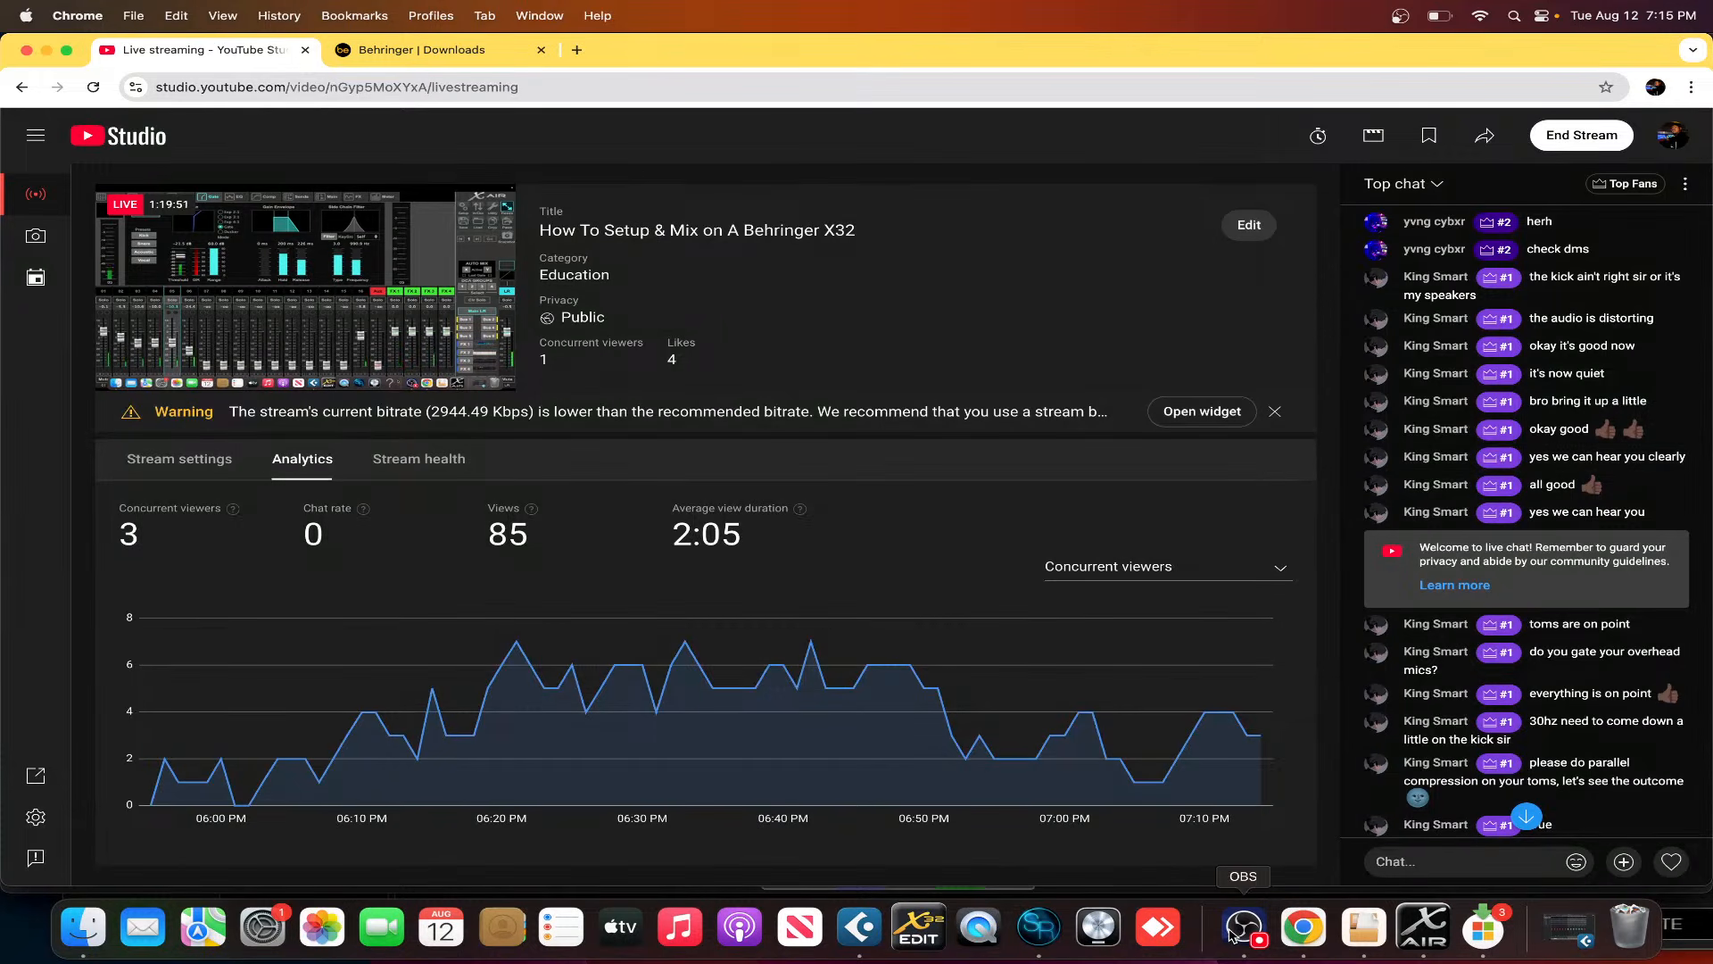
click(1424, 927)
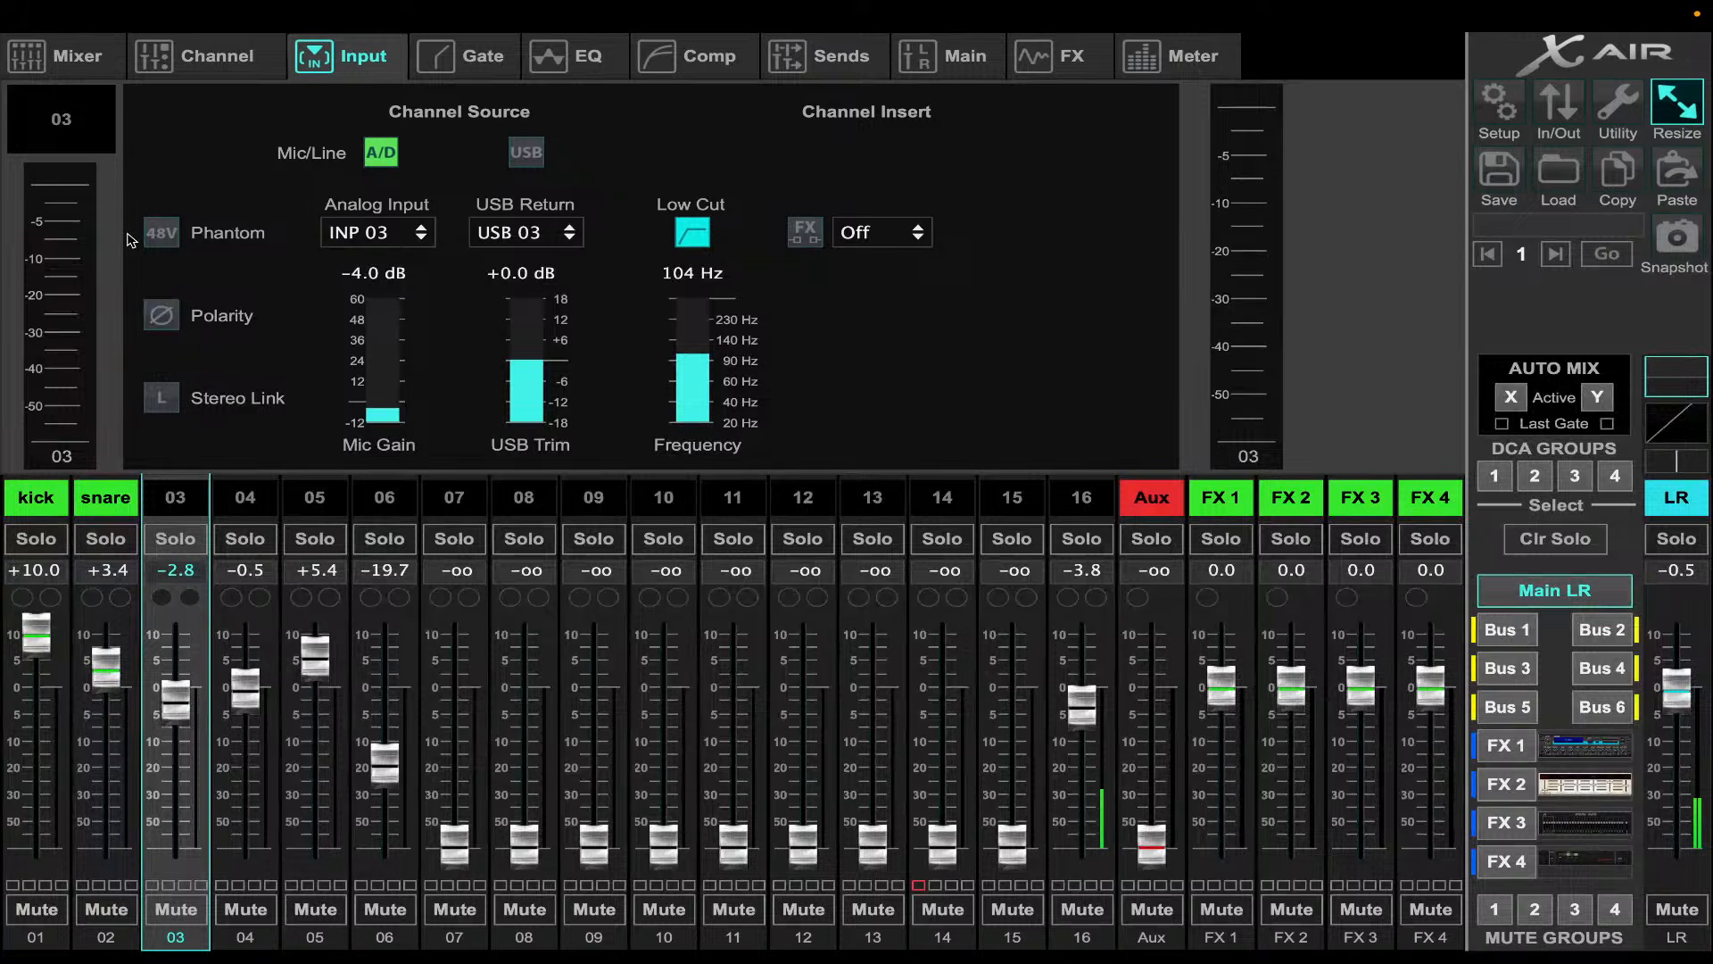
- Name channel 3 "tom 1" and colour its label solid green
click(60, 117)
text(t)
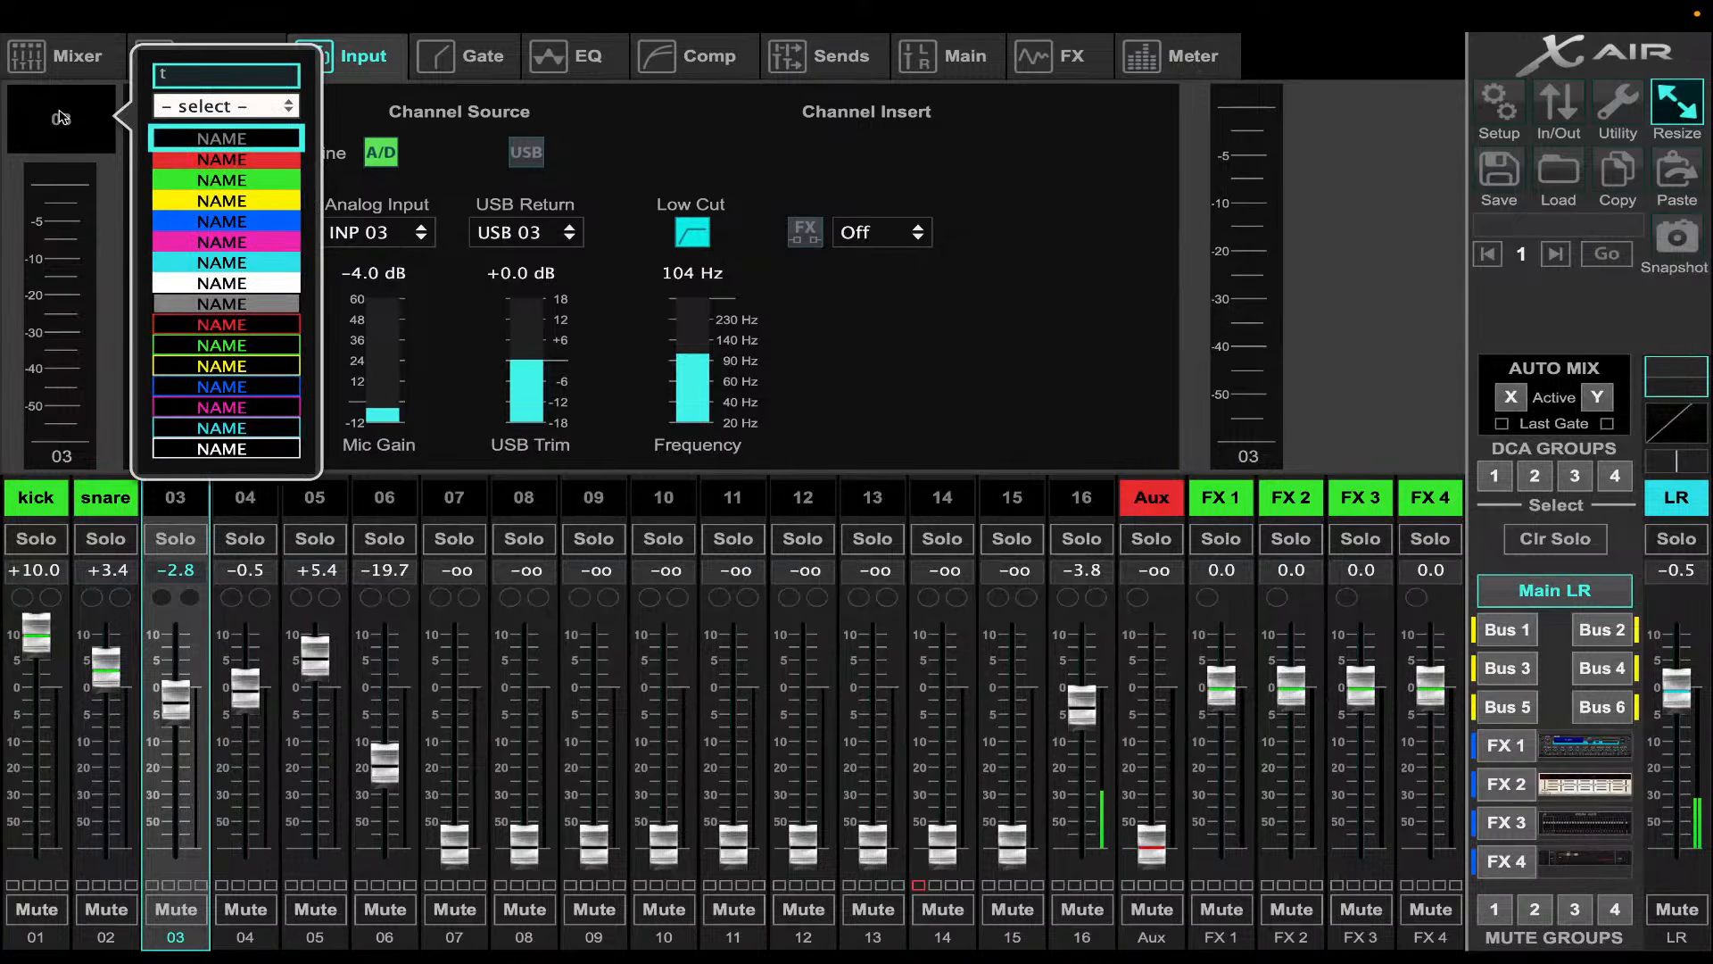
text(om 1)
click(185, 179)
- Colour channel 4's label solid green and name the channel "tom 2"
click(247, 508)
click(43, 102)
click(239, 188)
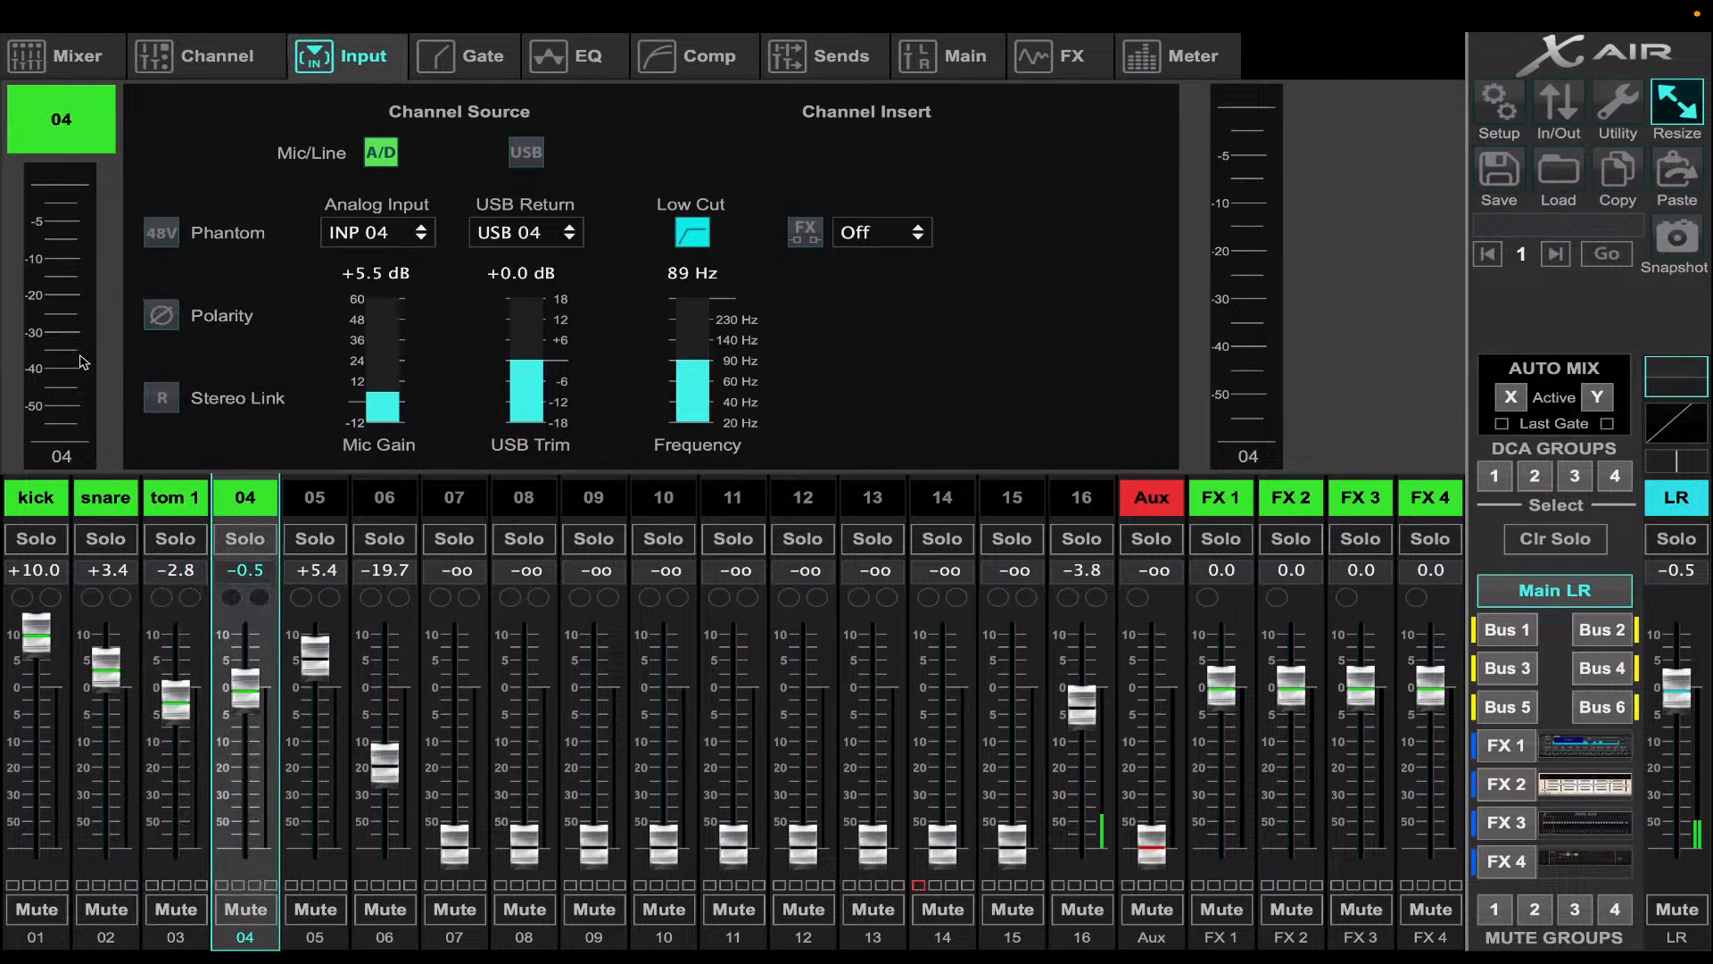
click(81, 131)
text(t)
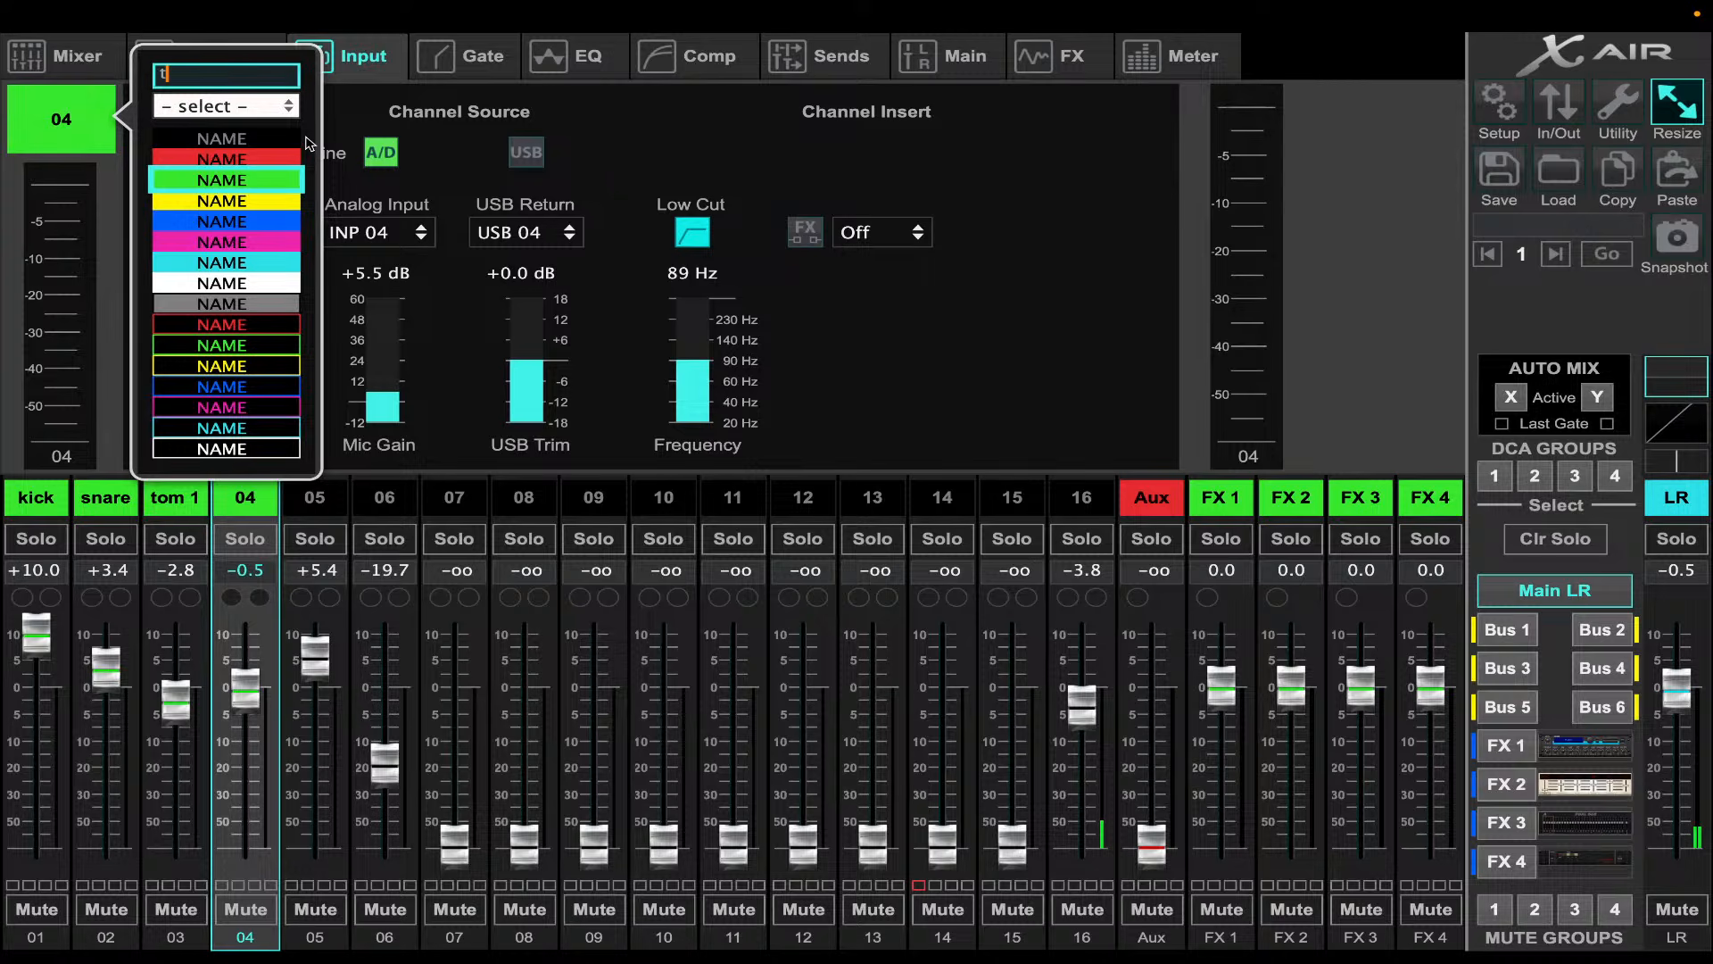
text(om 2)
key(Return)
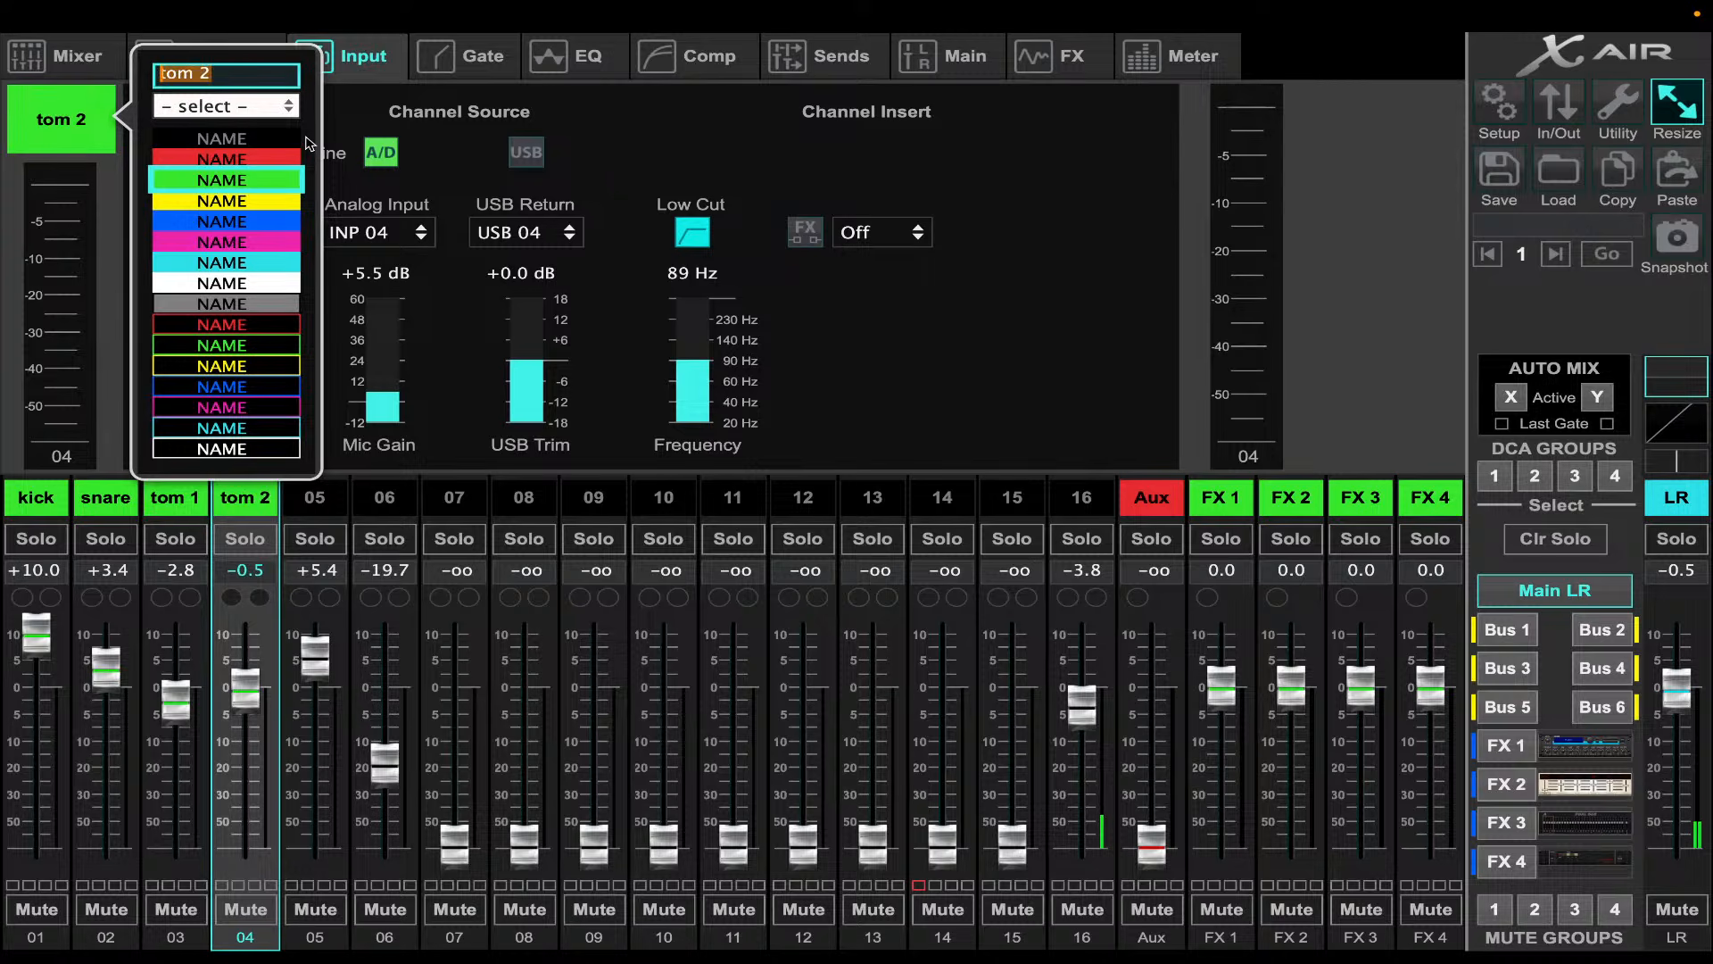
- Name channel 5 "flr tom" and colour its label solid green
click(322, 506)
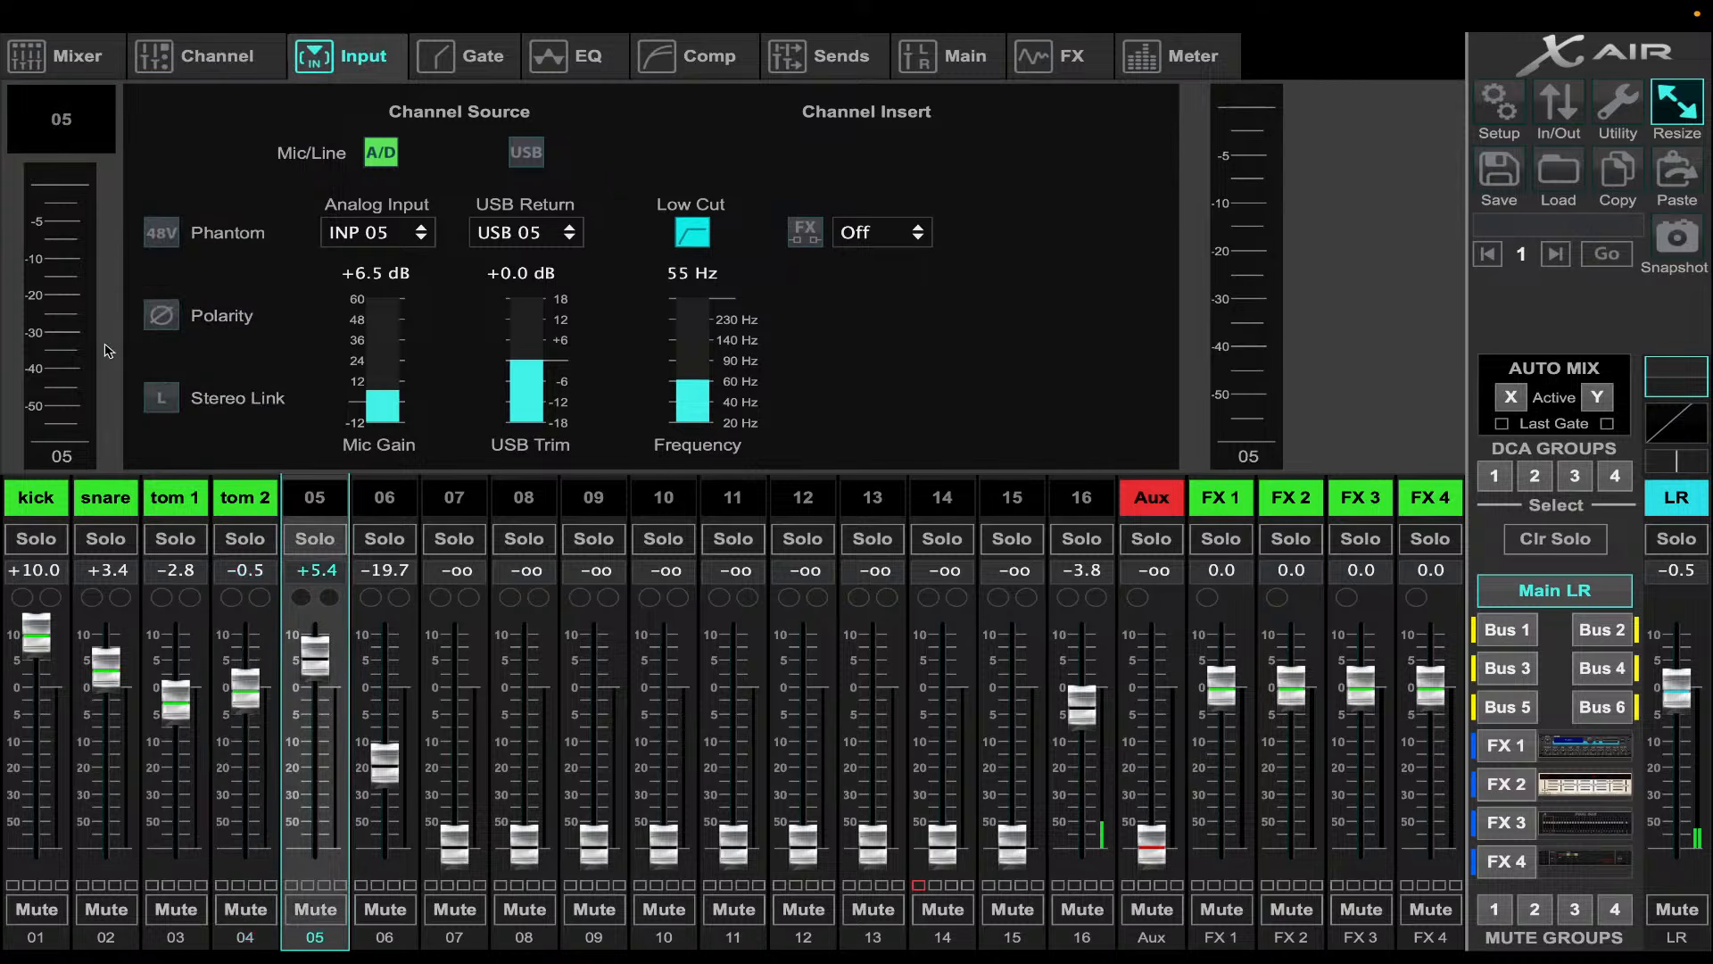
click(64, 130)
text(f)
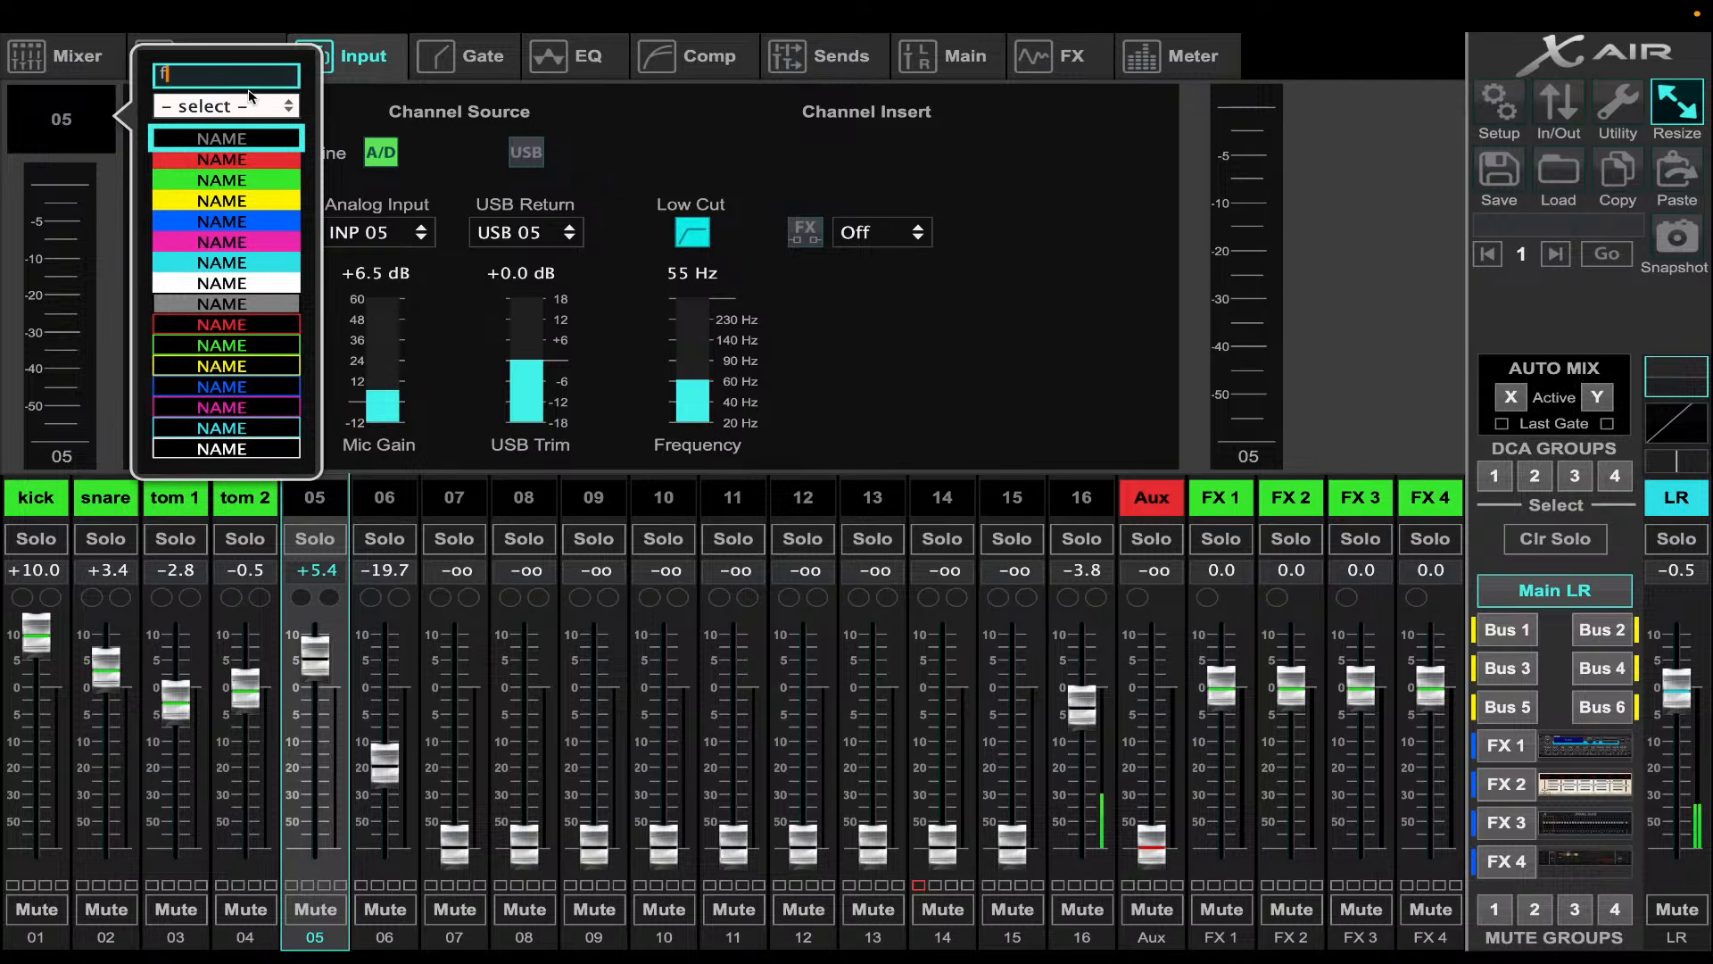
text(lr tom)
click(272, 183)
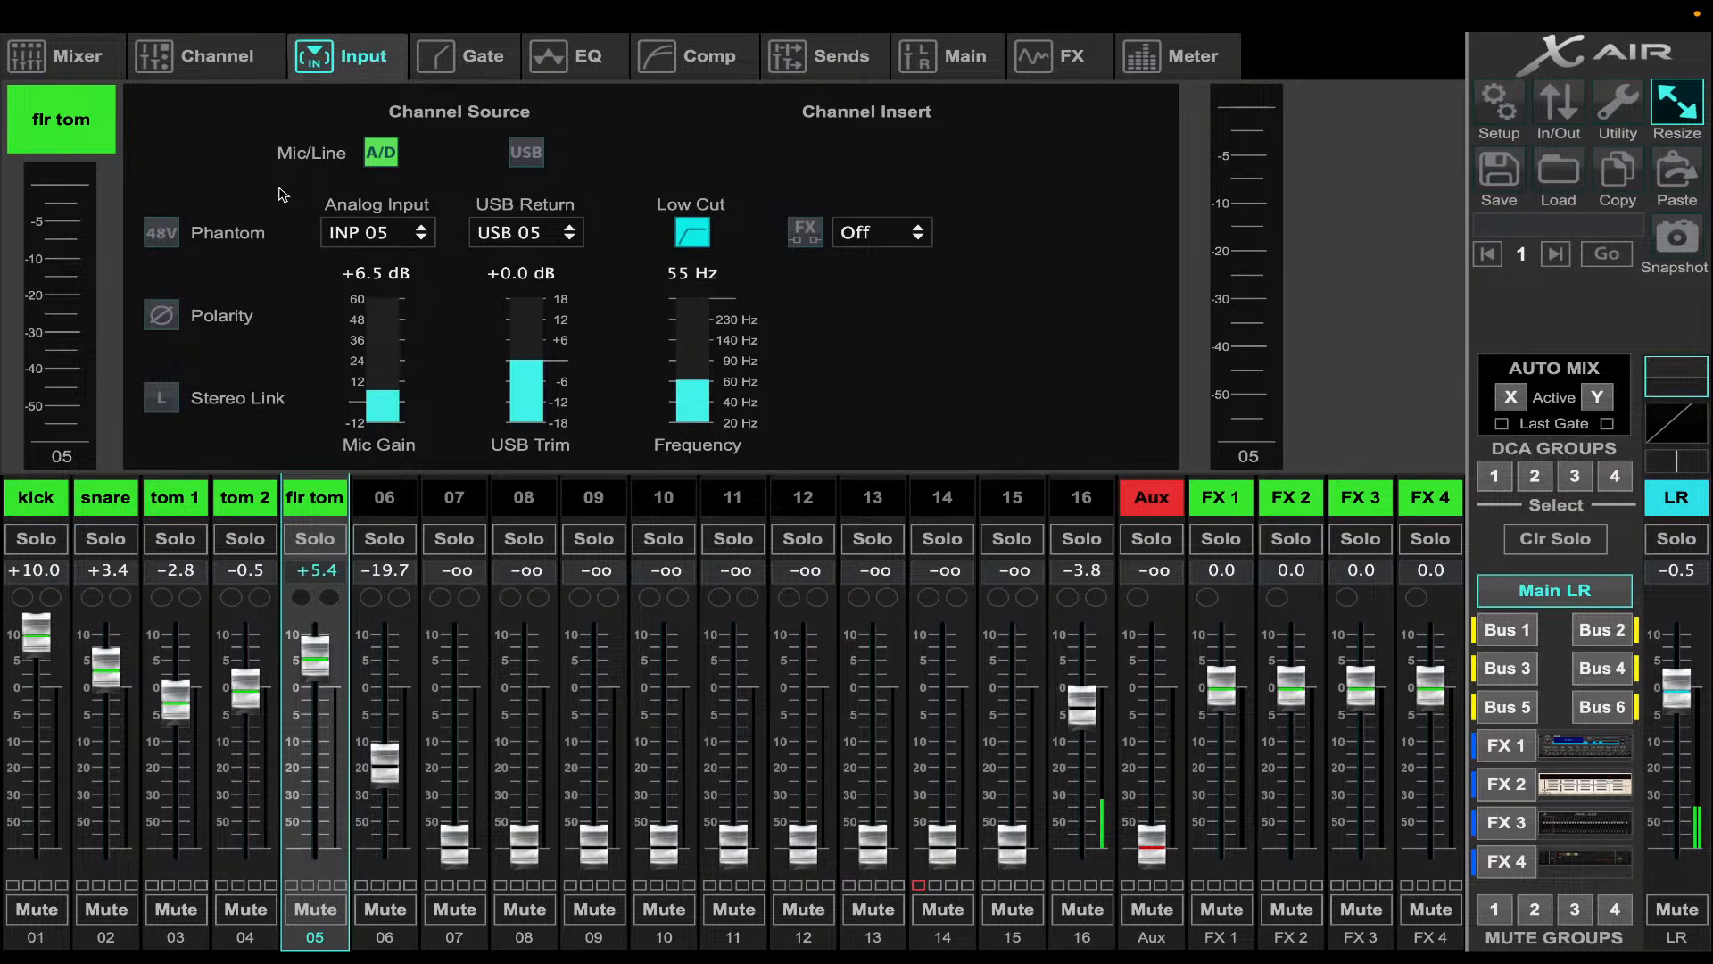
- Name channel 6 "cymbals" and colour its label solid green
click(414, 501)
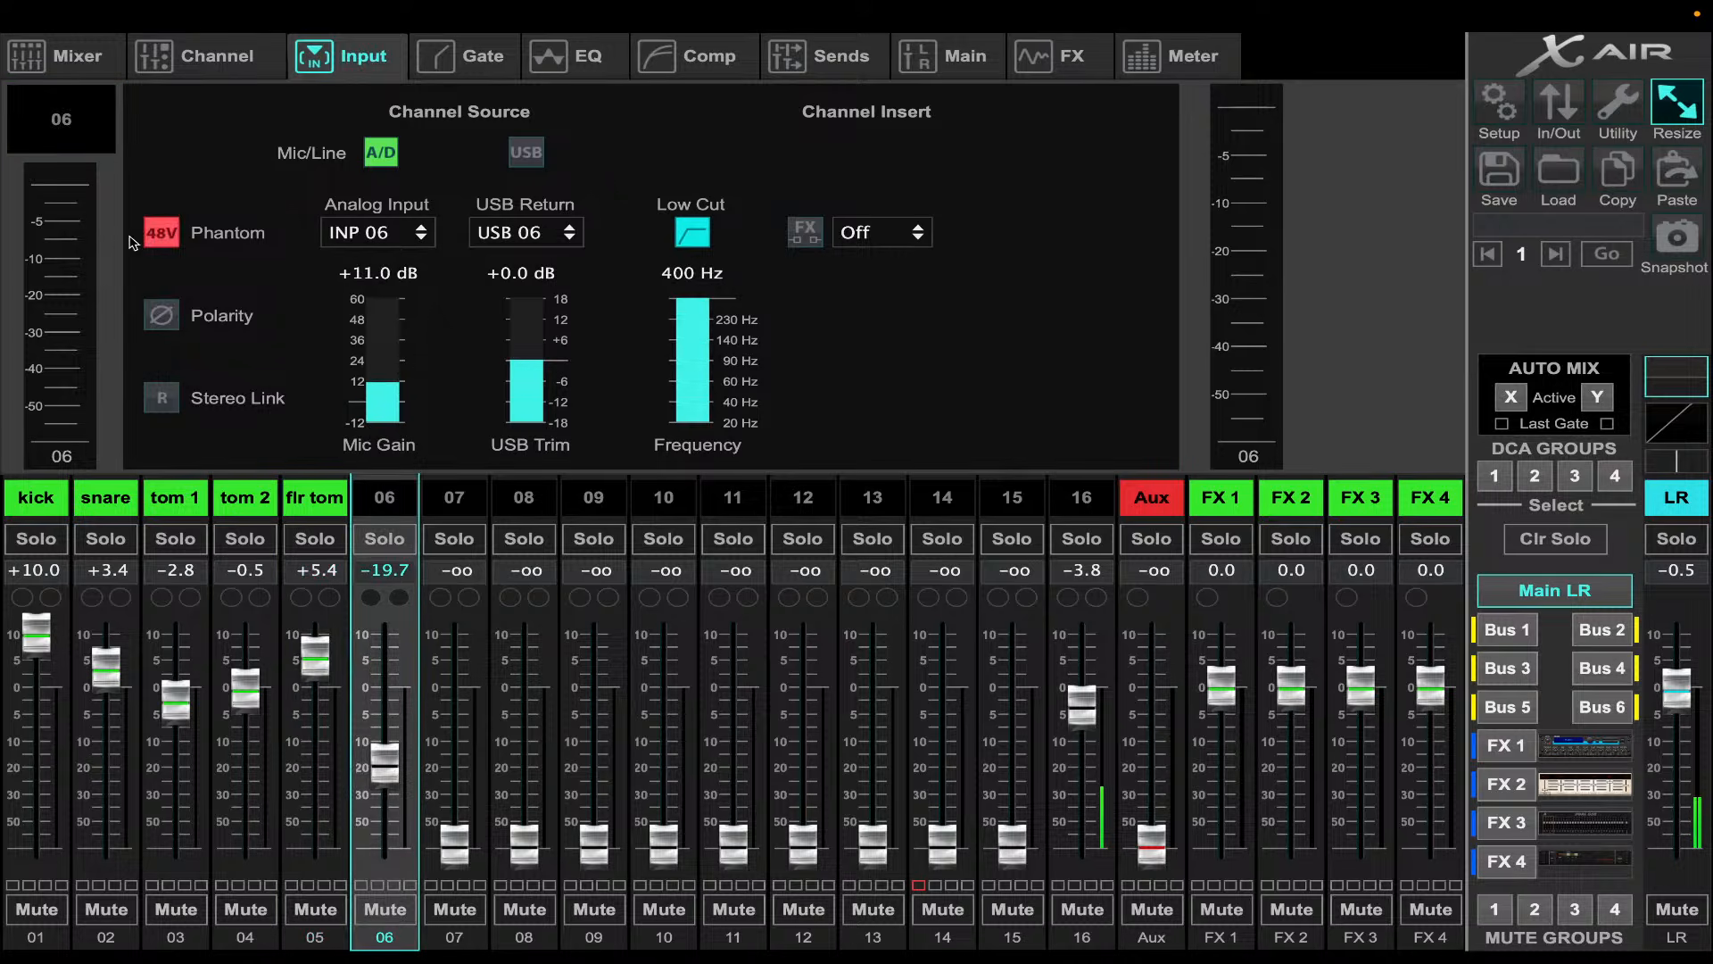
click(63, 121)
text(c)
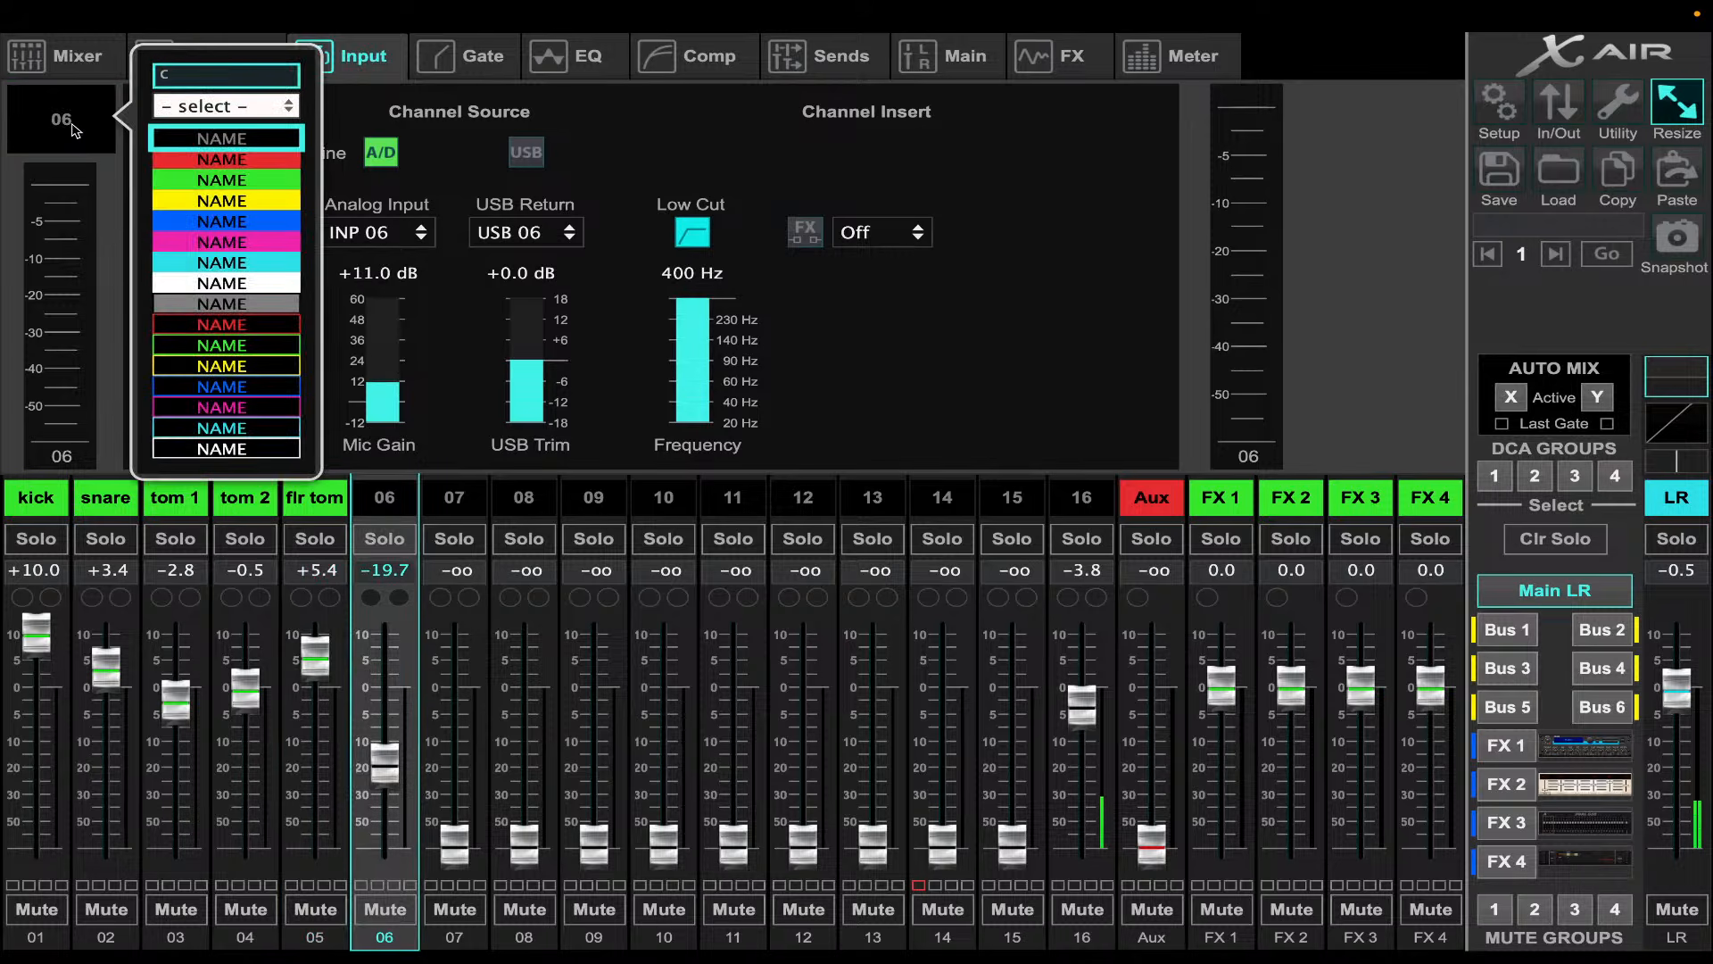
text(ym,bals)
key(BackSpace)
key(BackSpace)
key(BackSpace)
key(BackSpace)
key(BackSpace)
text(bals)
click(184, 181)
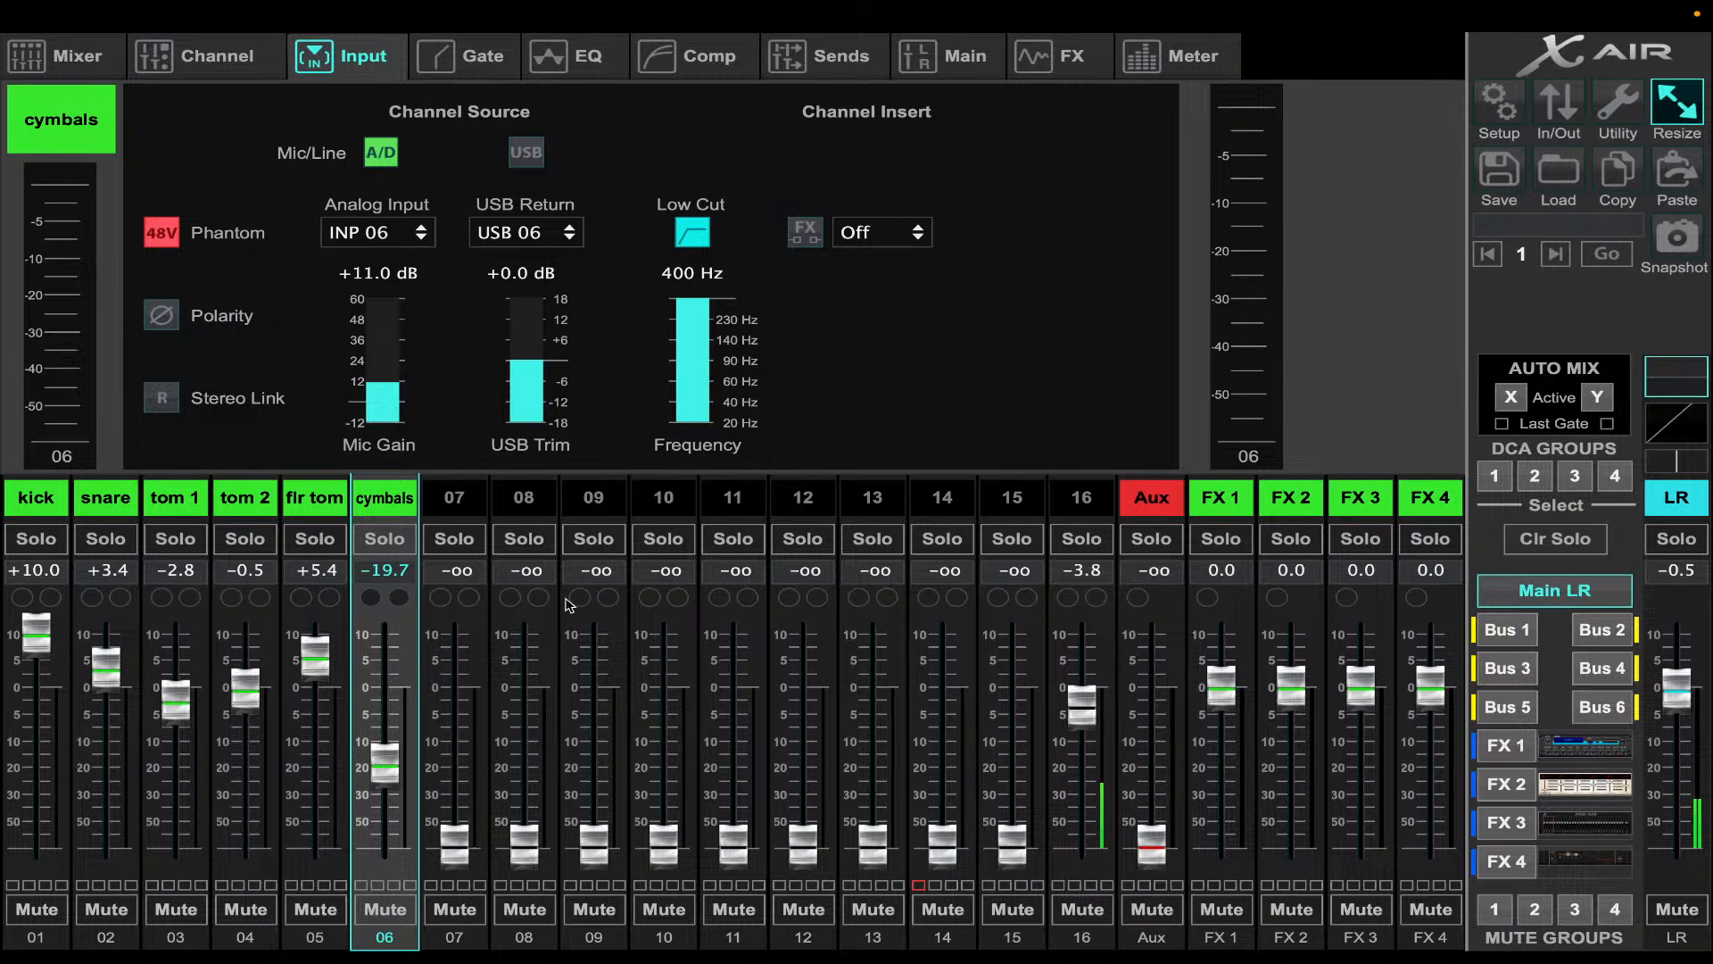
- Colour channel 7's label solid green
click(454, 497)
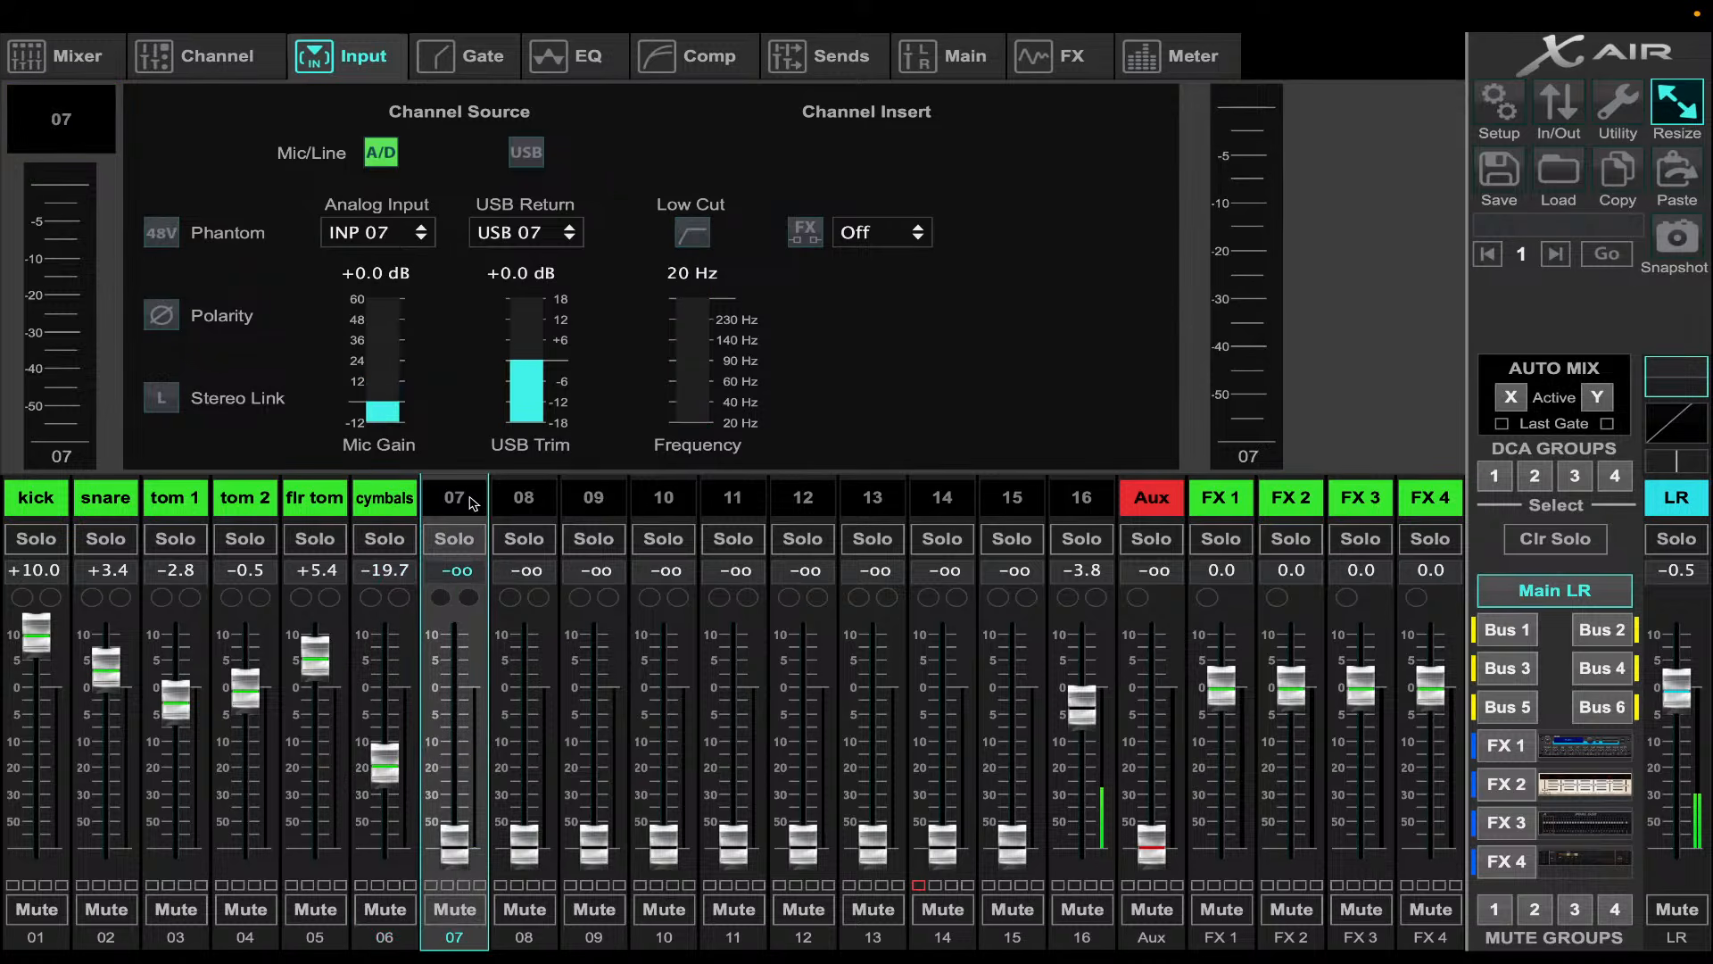
click(96, 120)
click(204, 176)
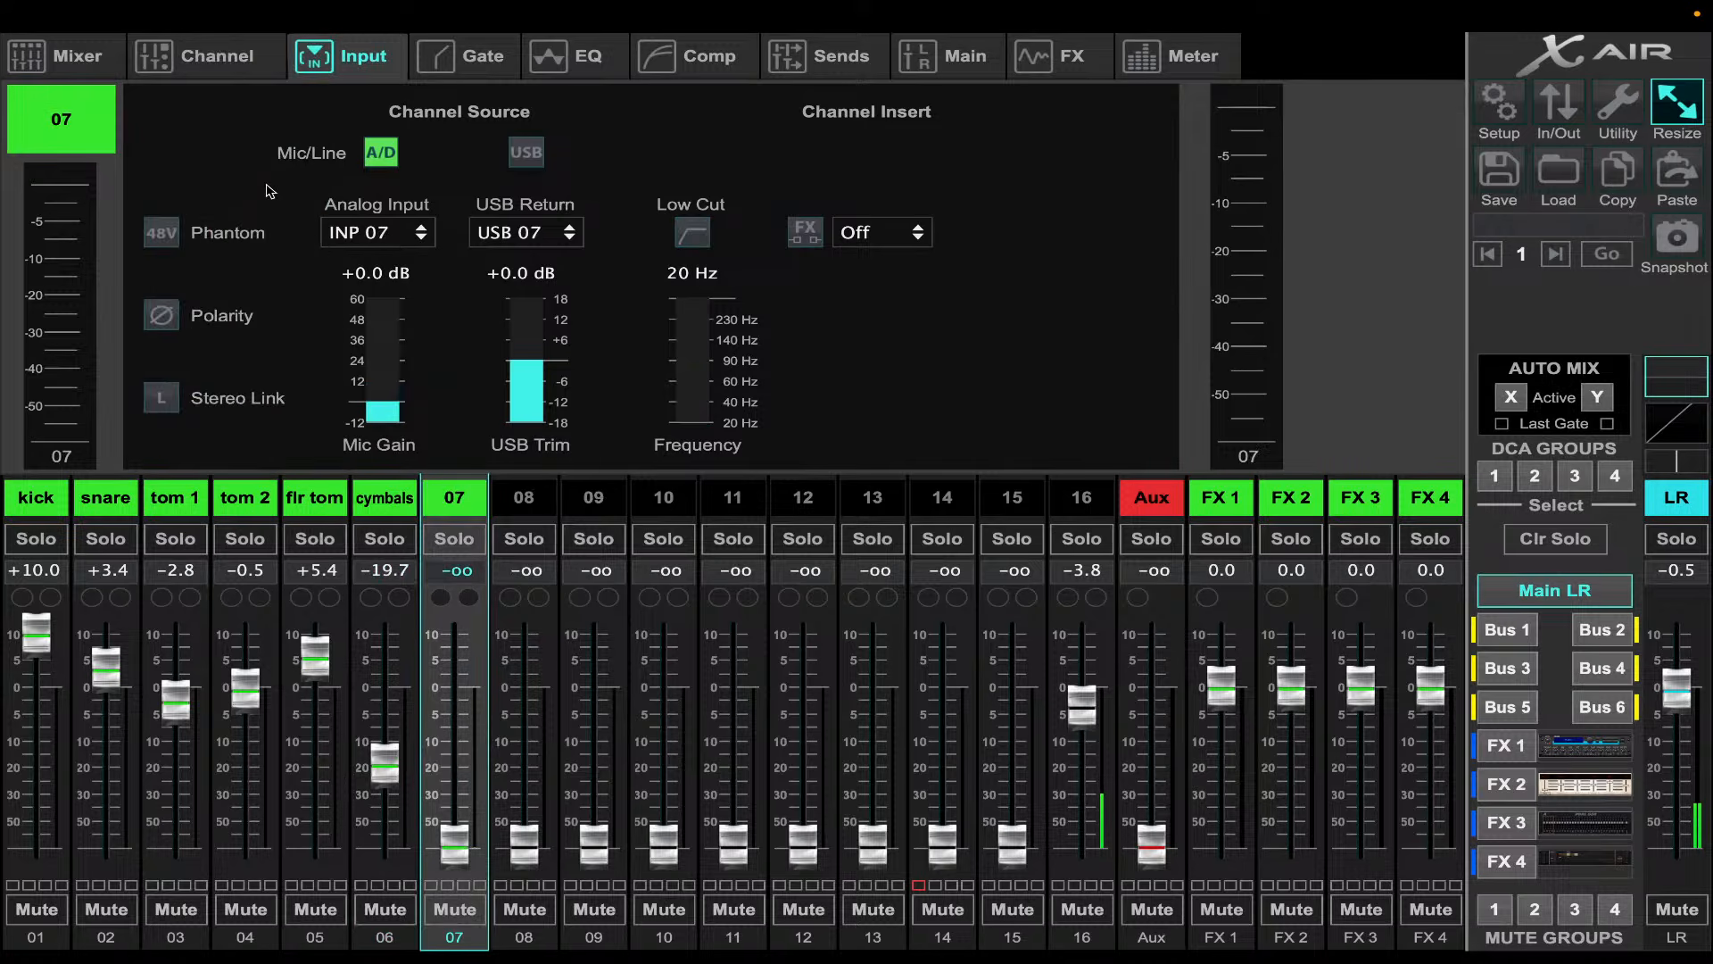
- Name channel 7 "tracks"
click(36, 120)
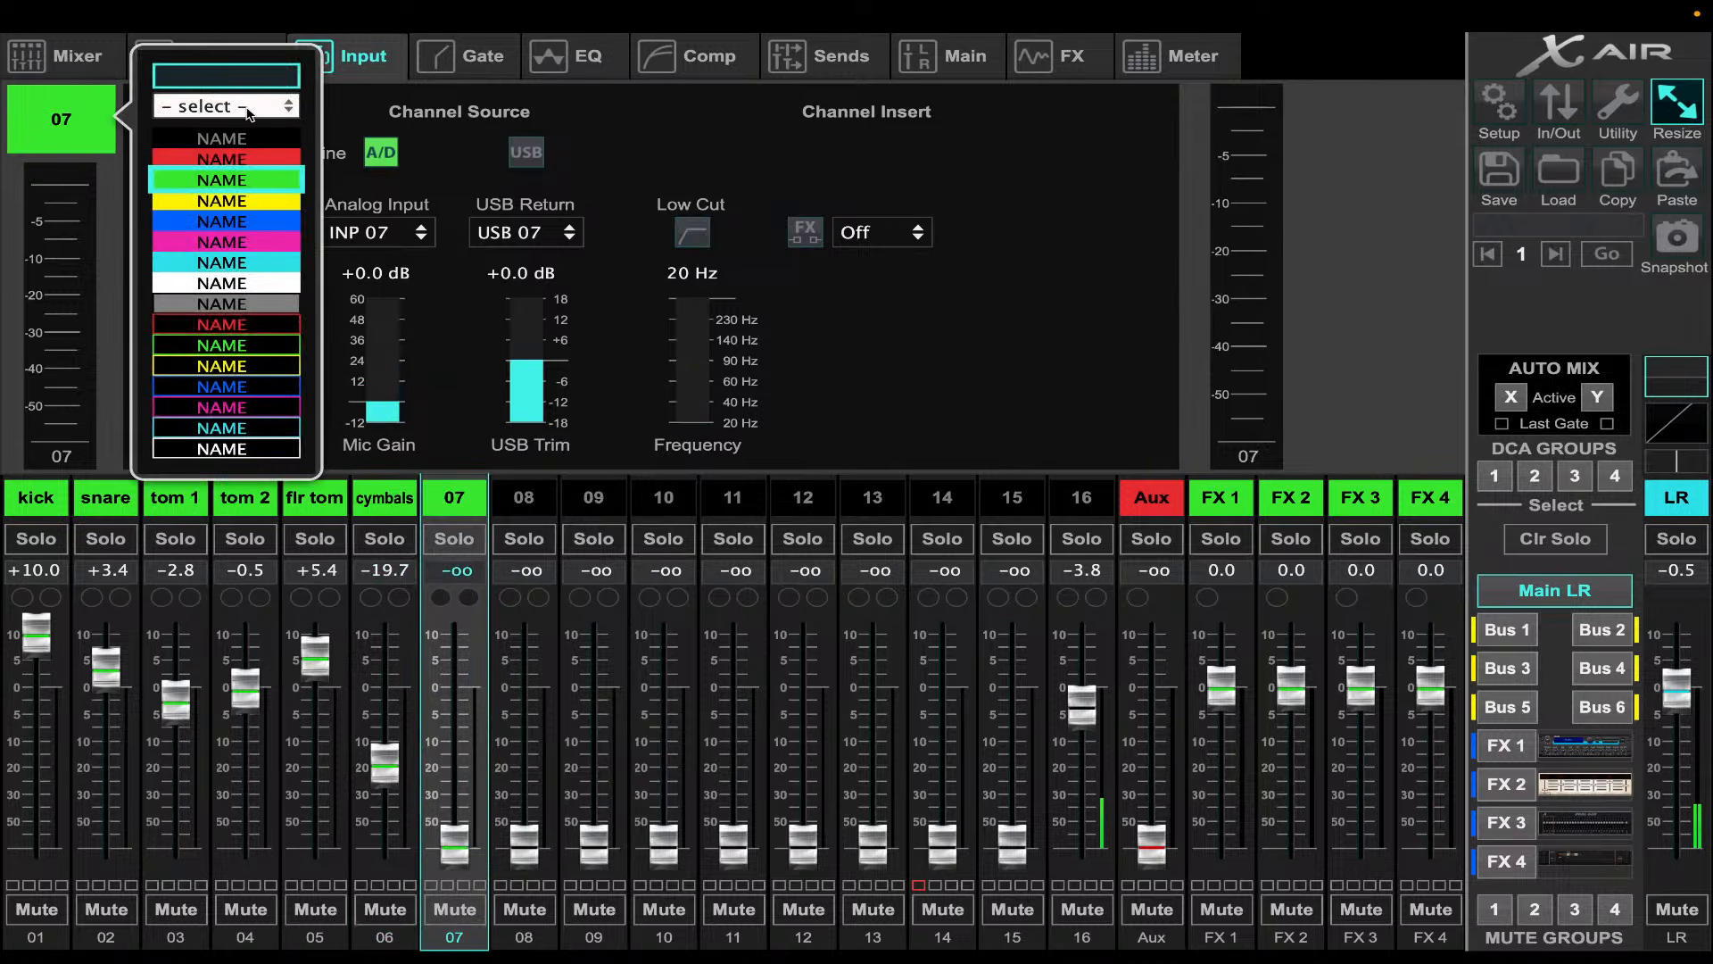
text(tracks)
key(Return)
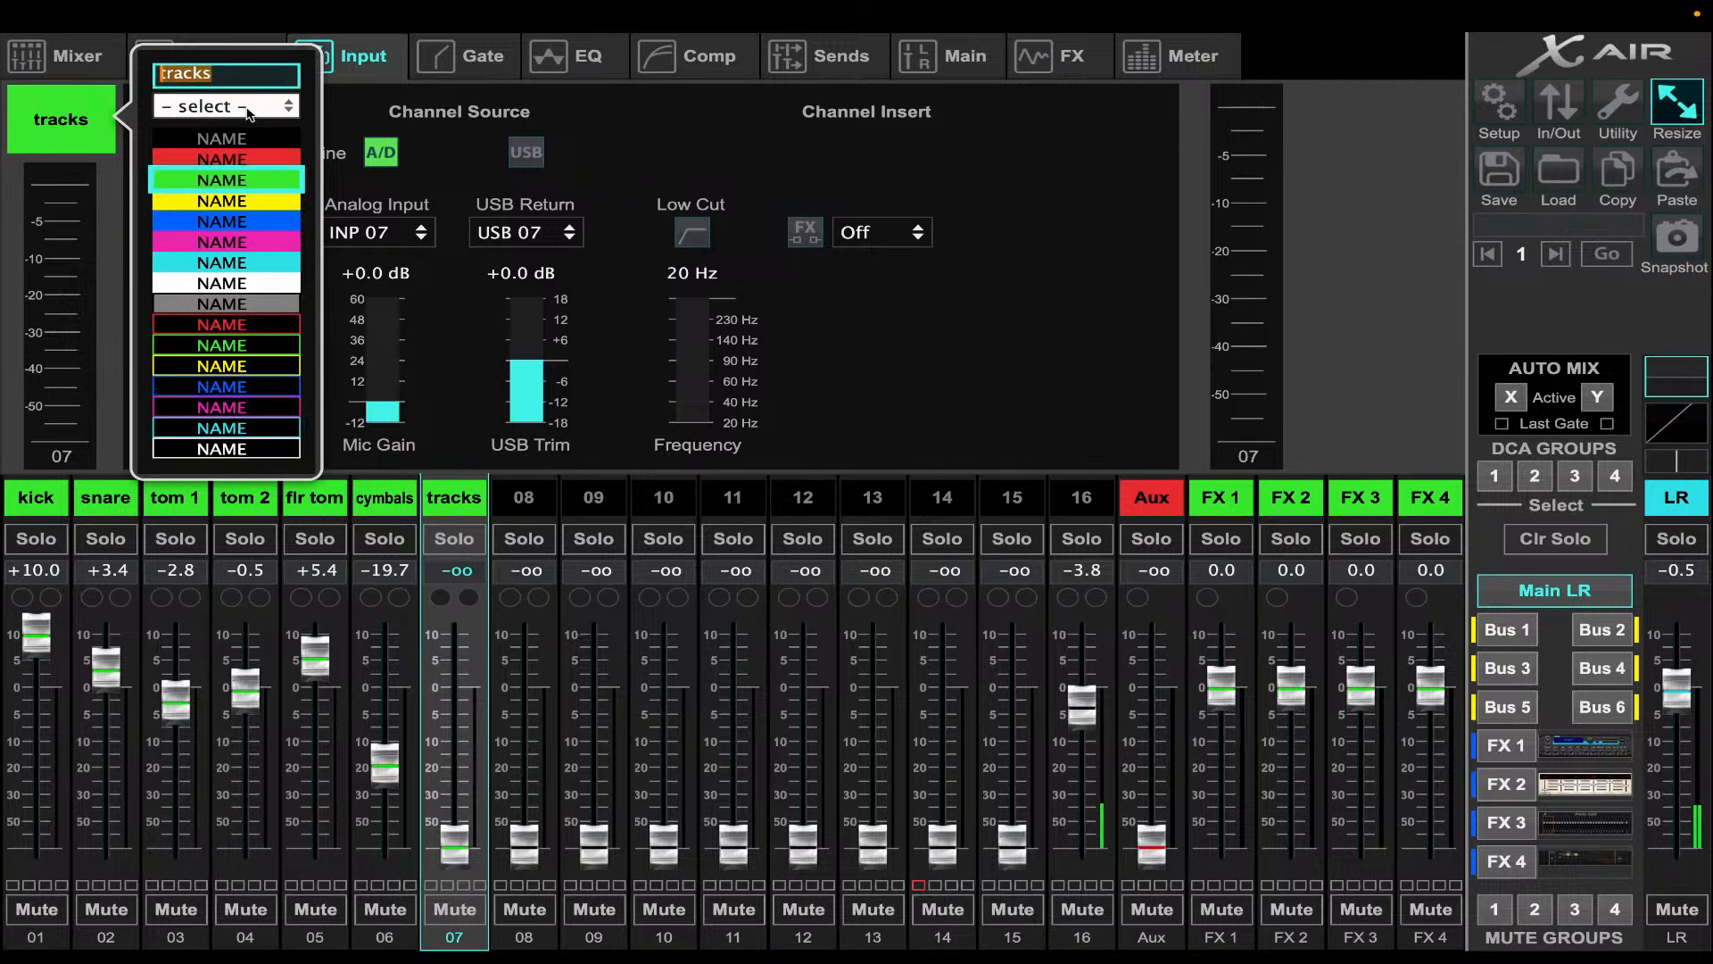
- Name channel 9 "bass" and colour its label solid magenta
click(612, 504)
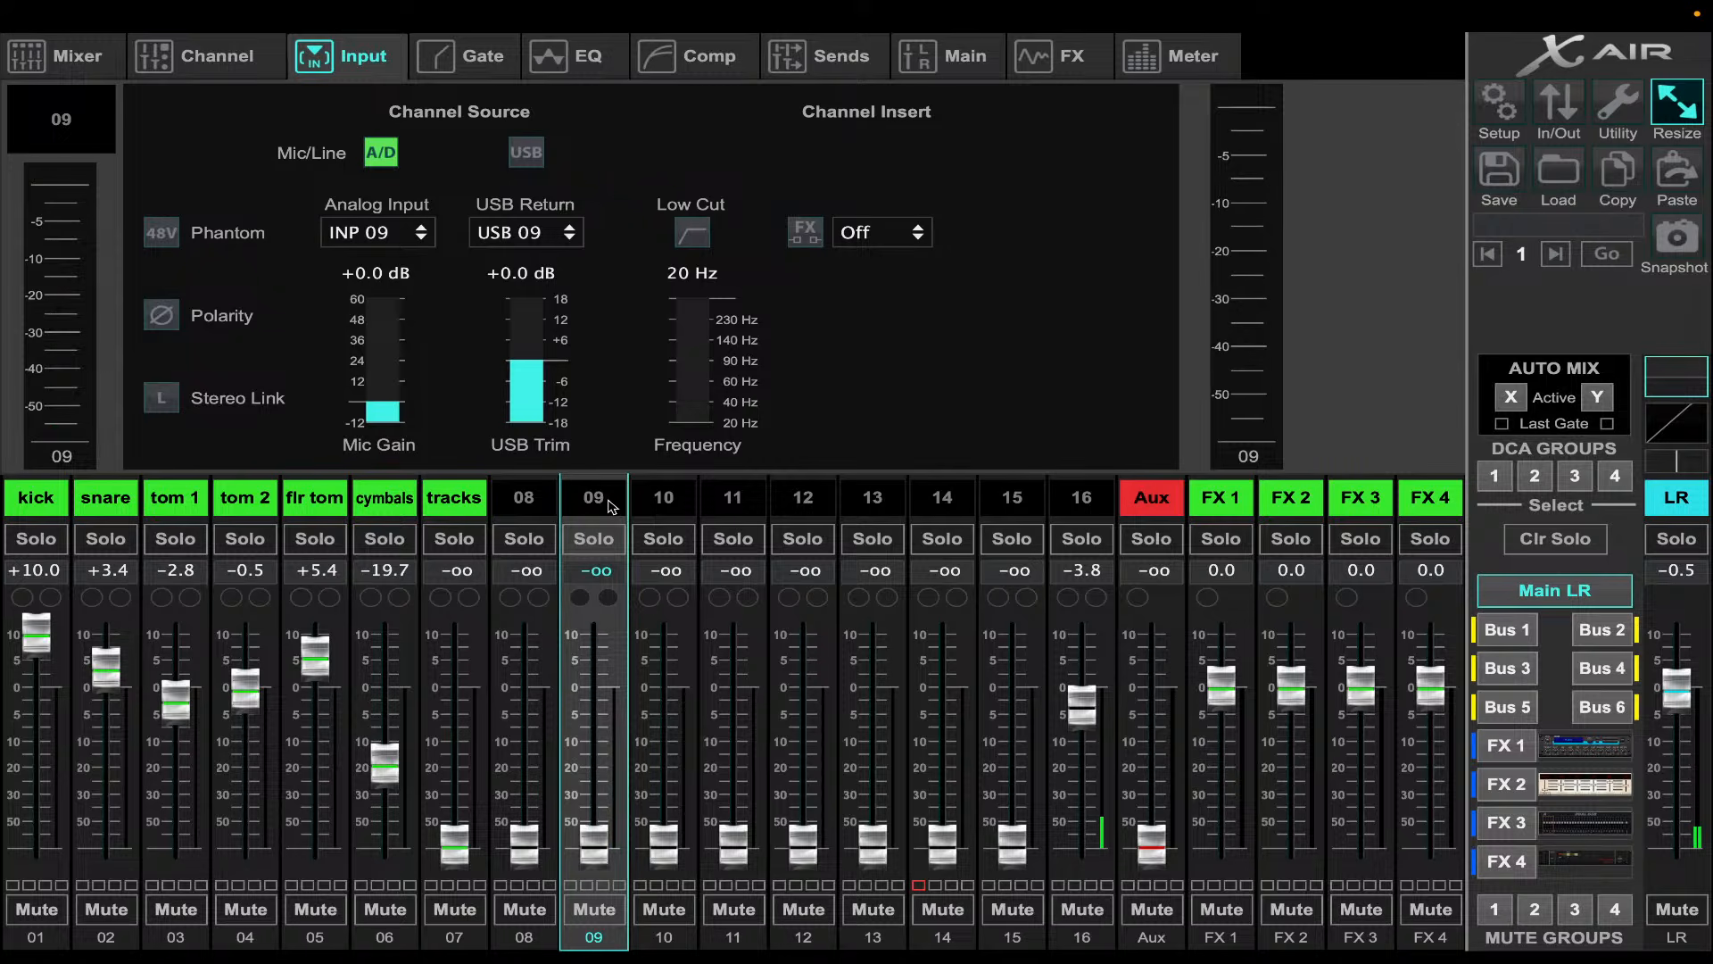
click(64, 115)
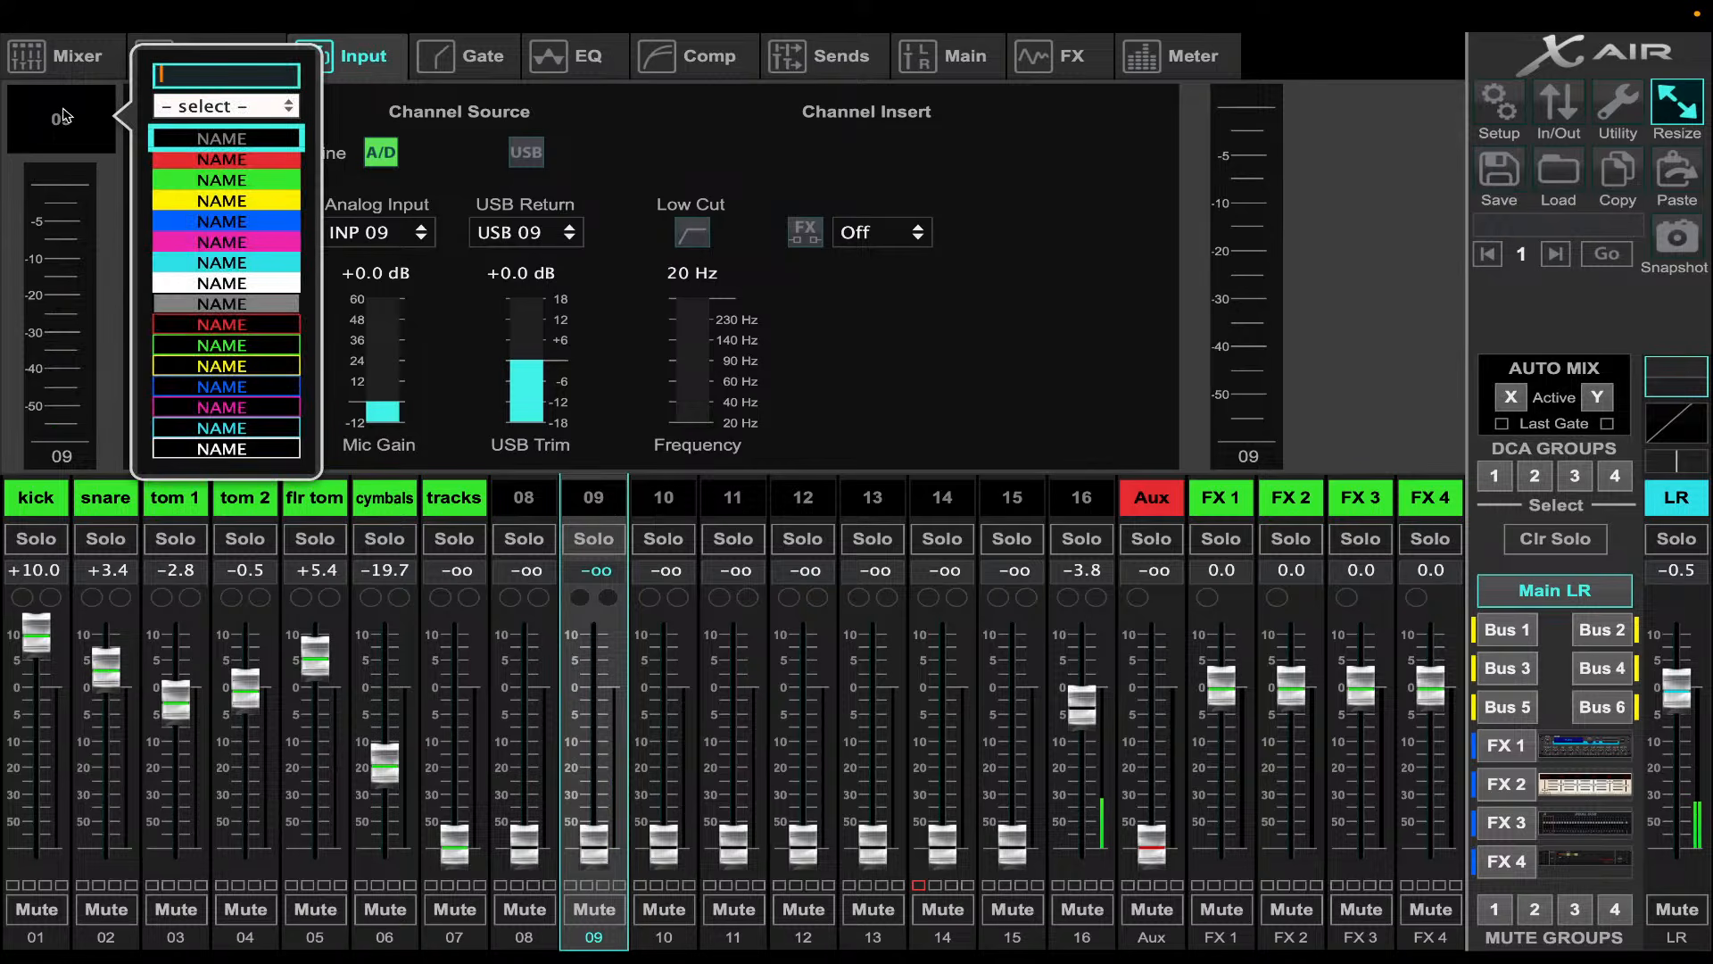
text(bass)
key(Return)
click(252, 239)
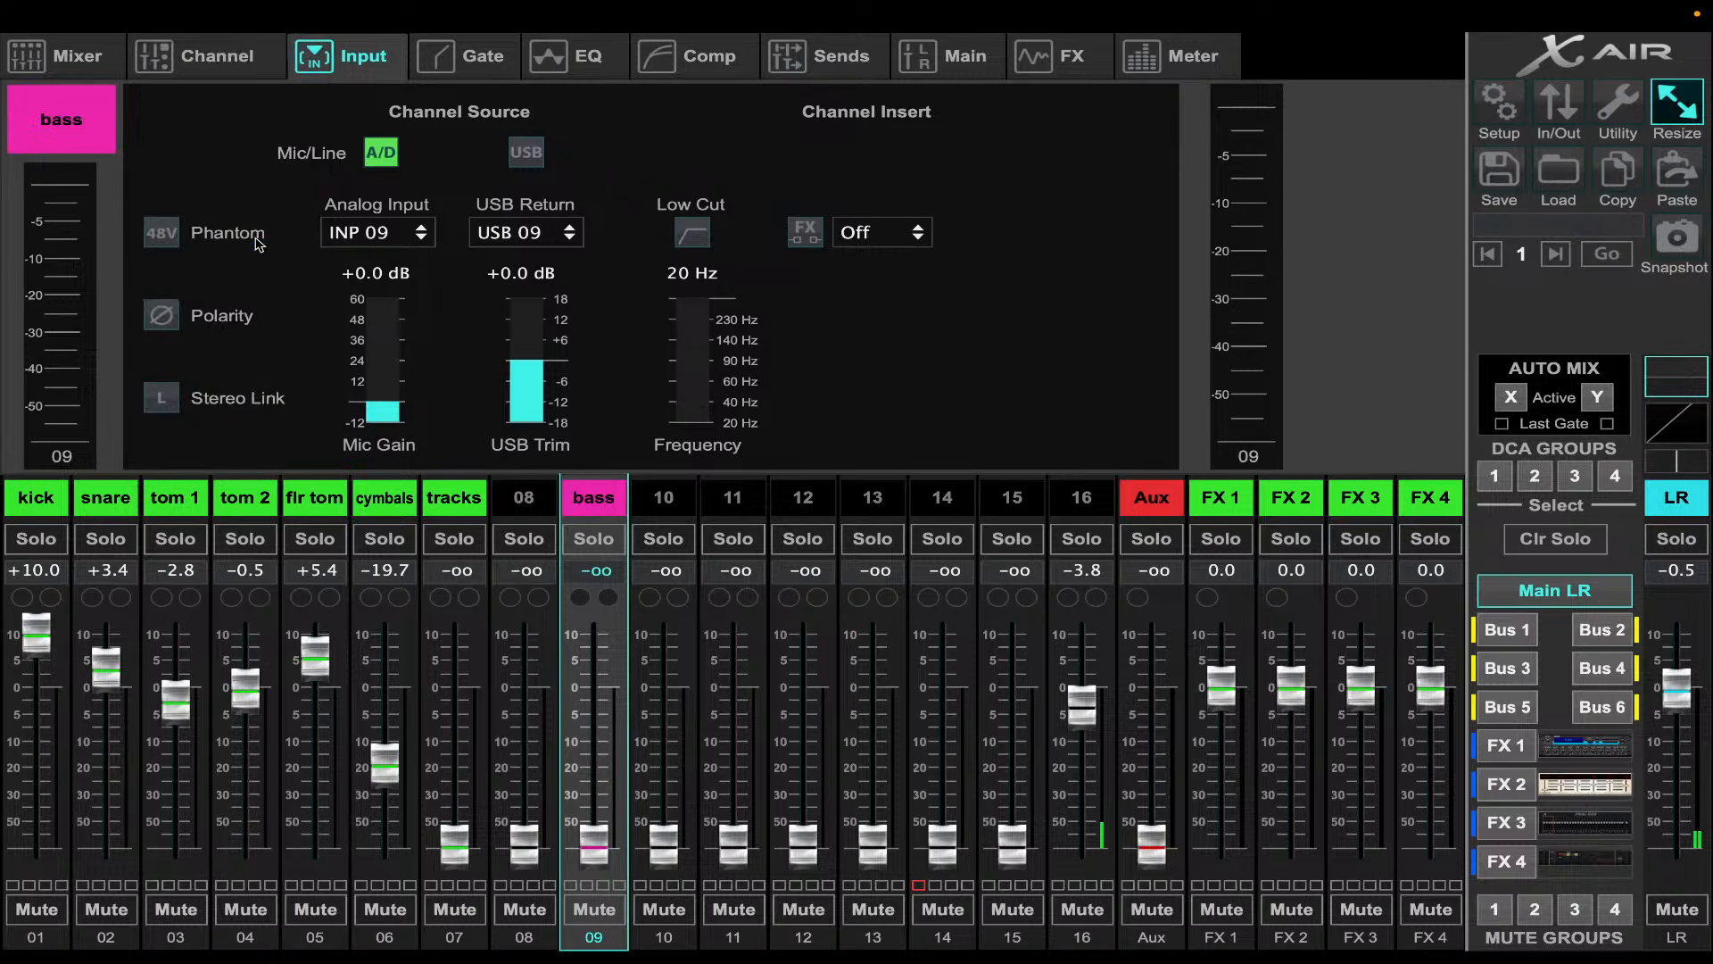
- Name channel 10 "guitar" and colour its label solid magenta
click(662, 505)
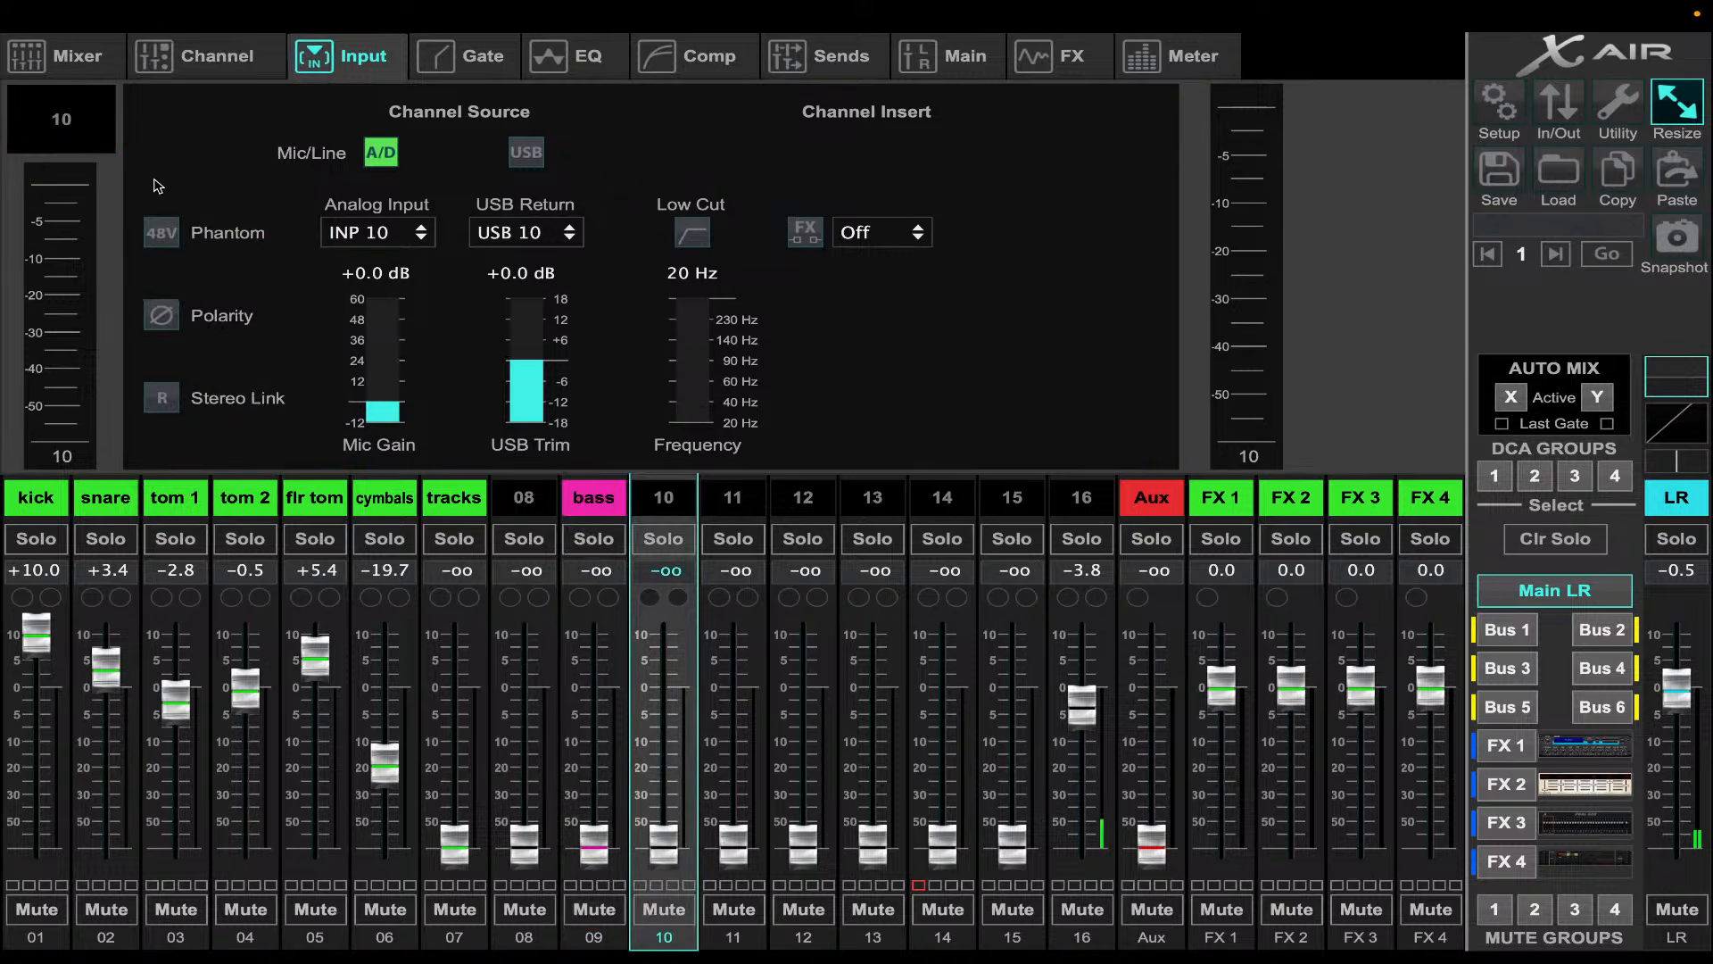
click(70, 133)
text(guitar)
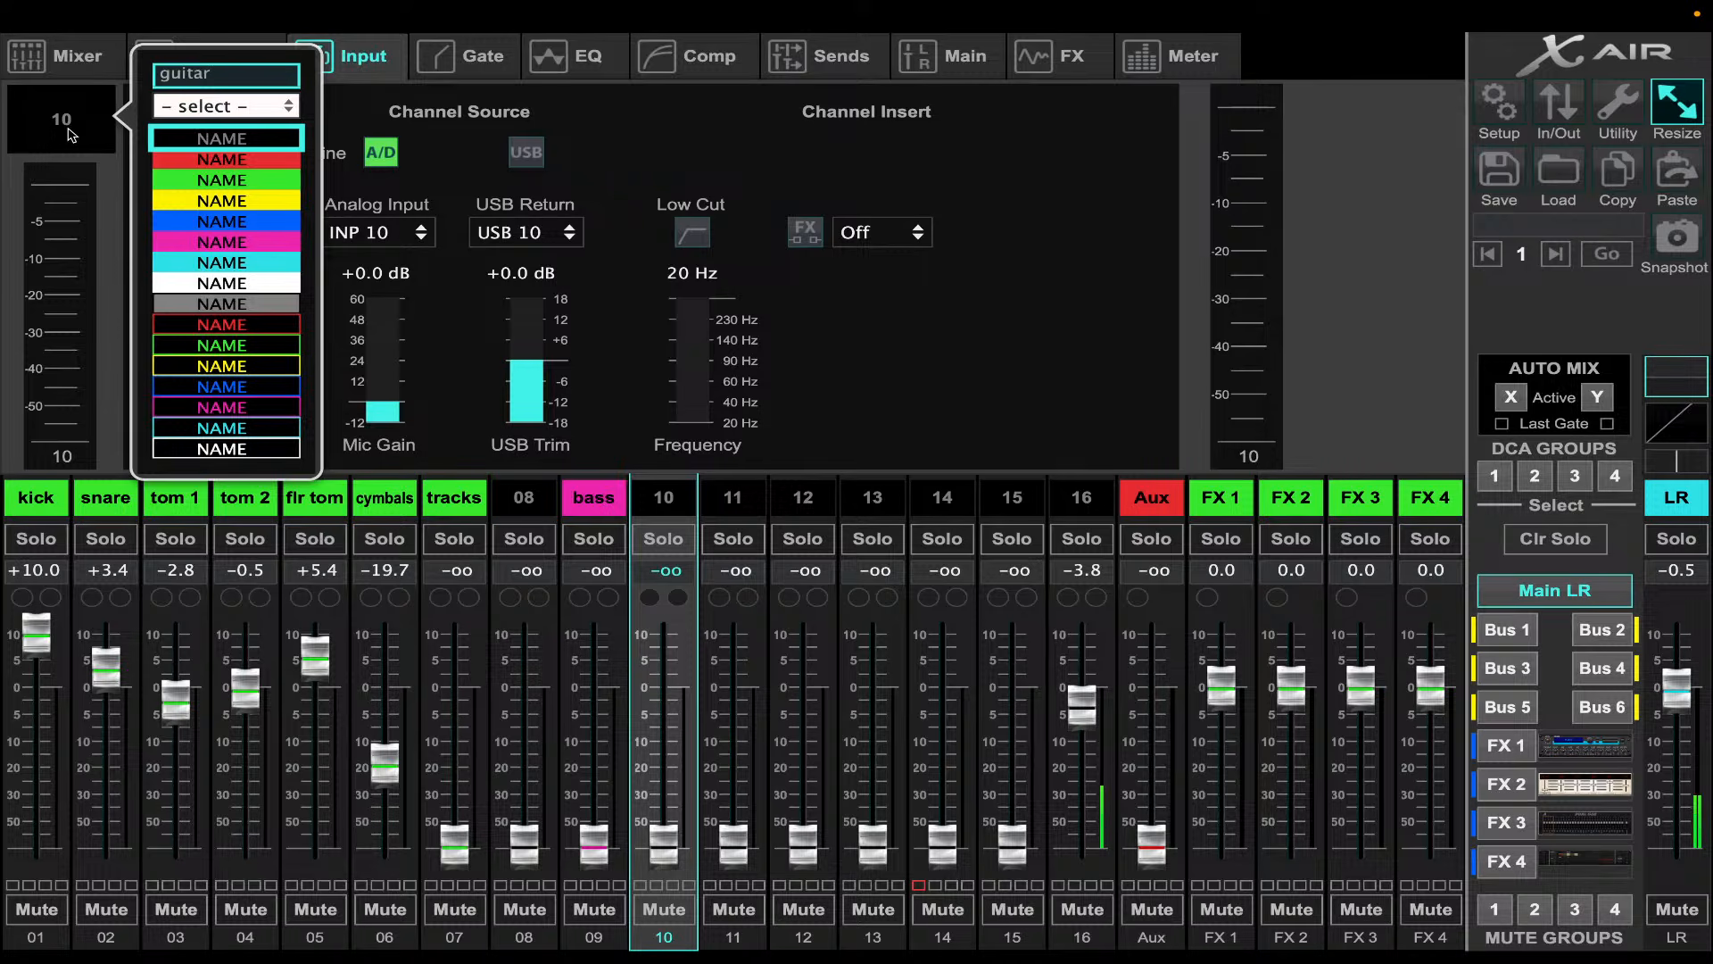
key(Return)
click(252, 241)
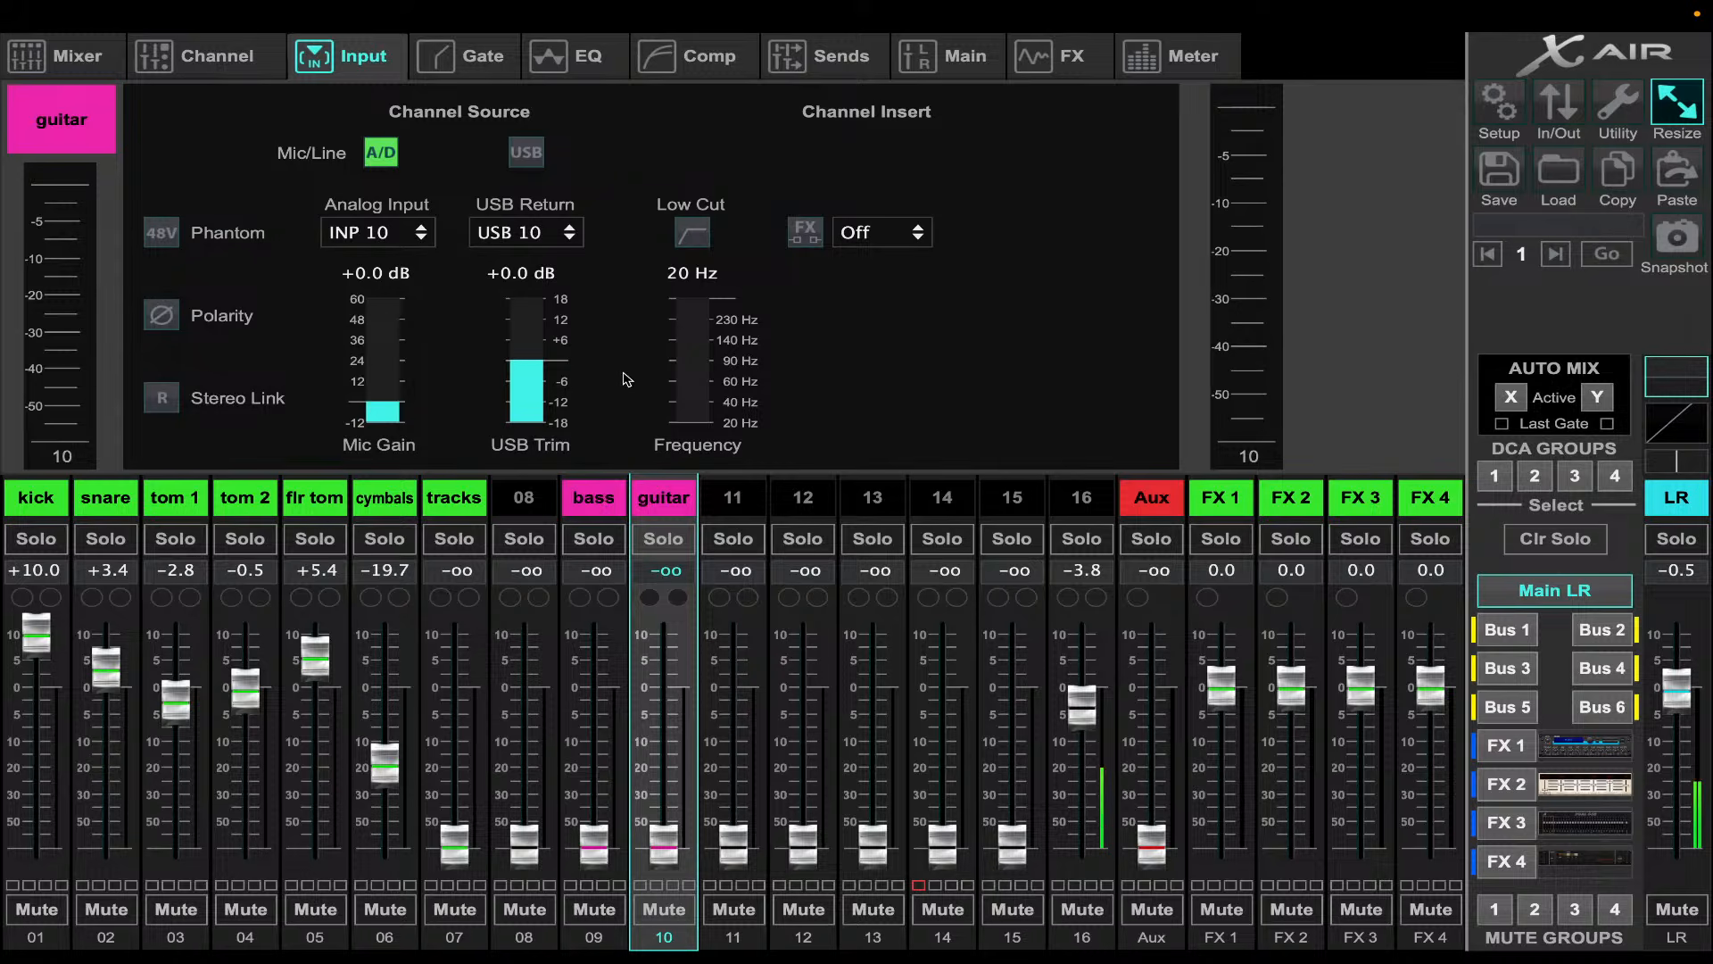
- Turn on the stereo link that pairs channel 11 with channel 12
click(725, 507)
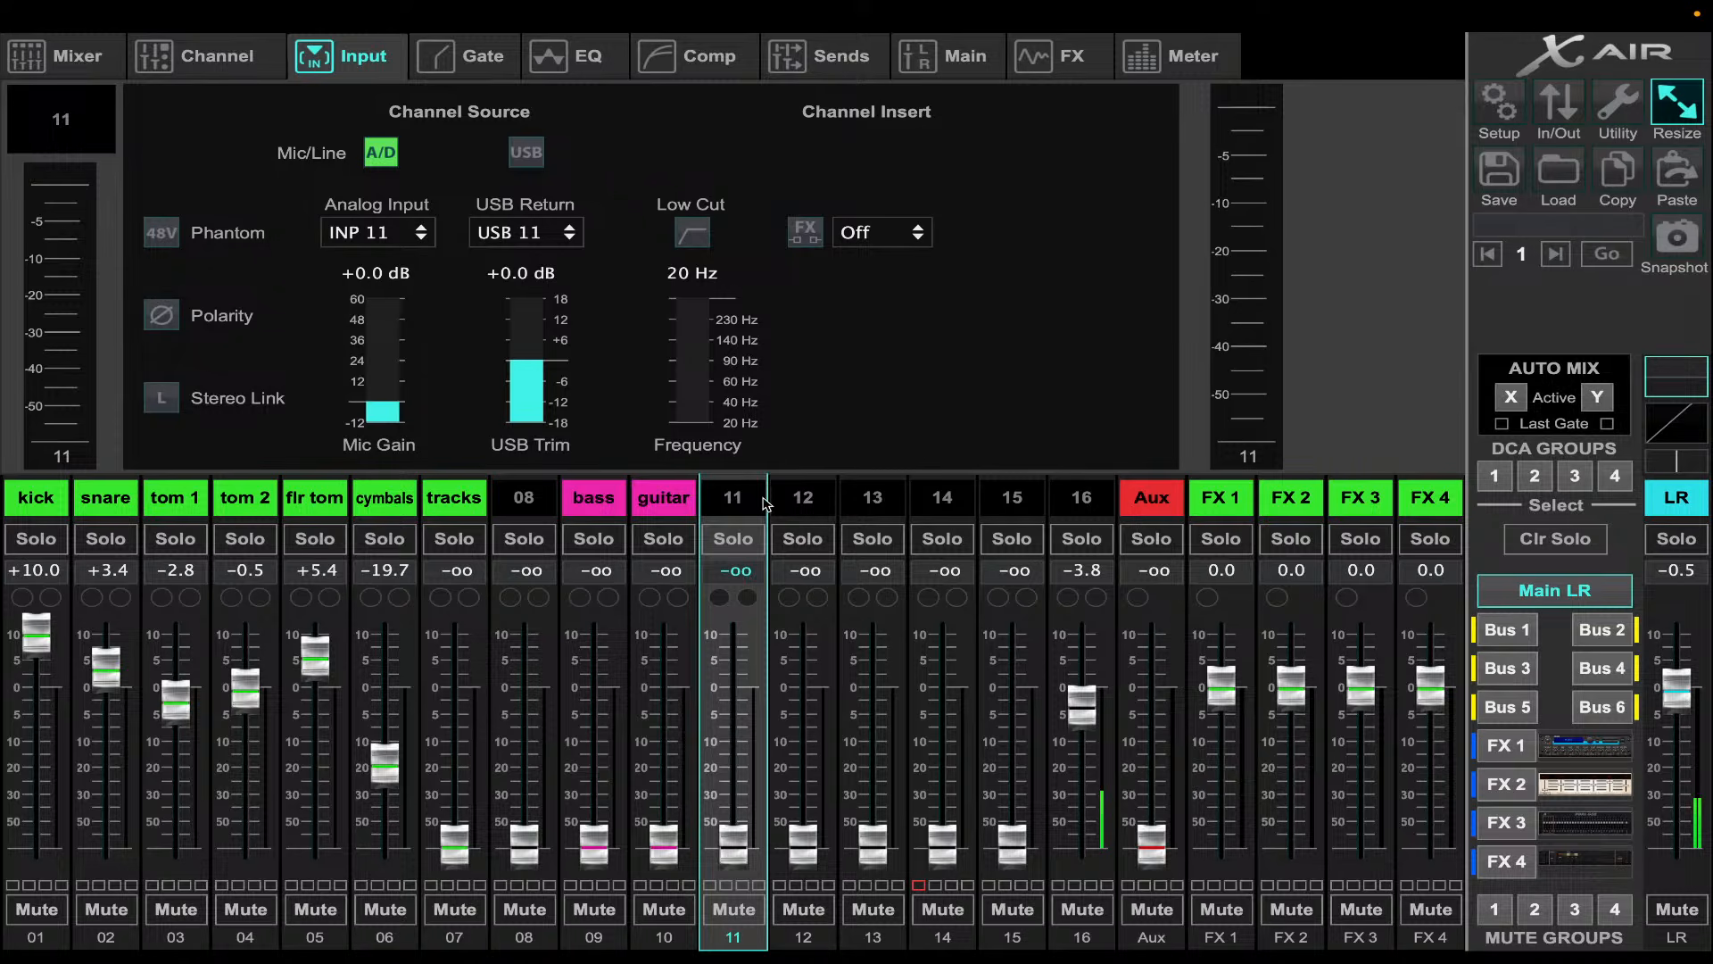
click(165, 402)
mouse_move(792, 856)
mouse_down()
mouse_move(821, 812)
mouse_move(821, 870)
mouse_up()
- Name channel 11 "keys L" and colour the linked pair's labels solid cyan
click(100, 109)
text(key)
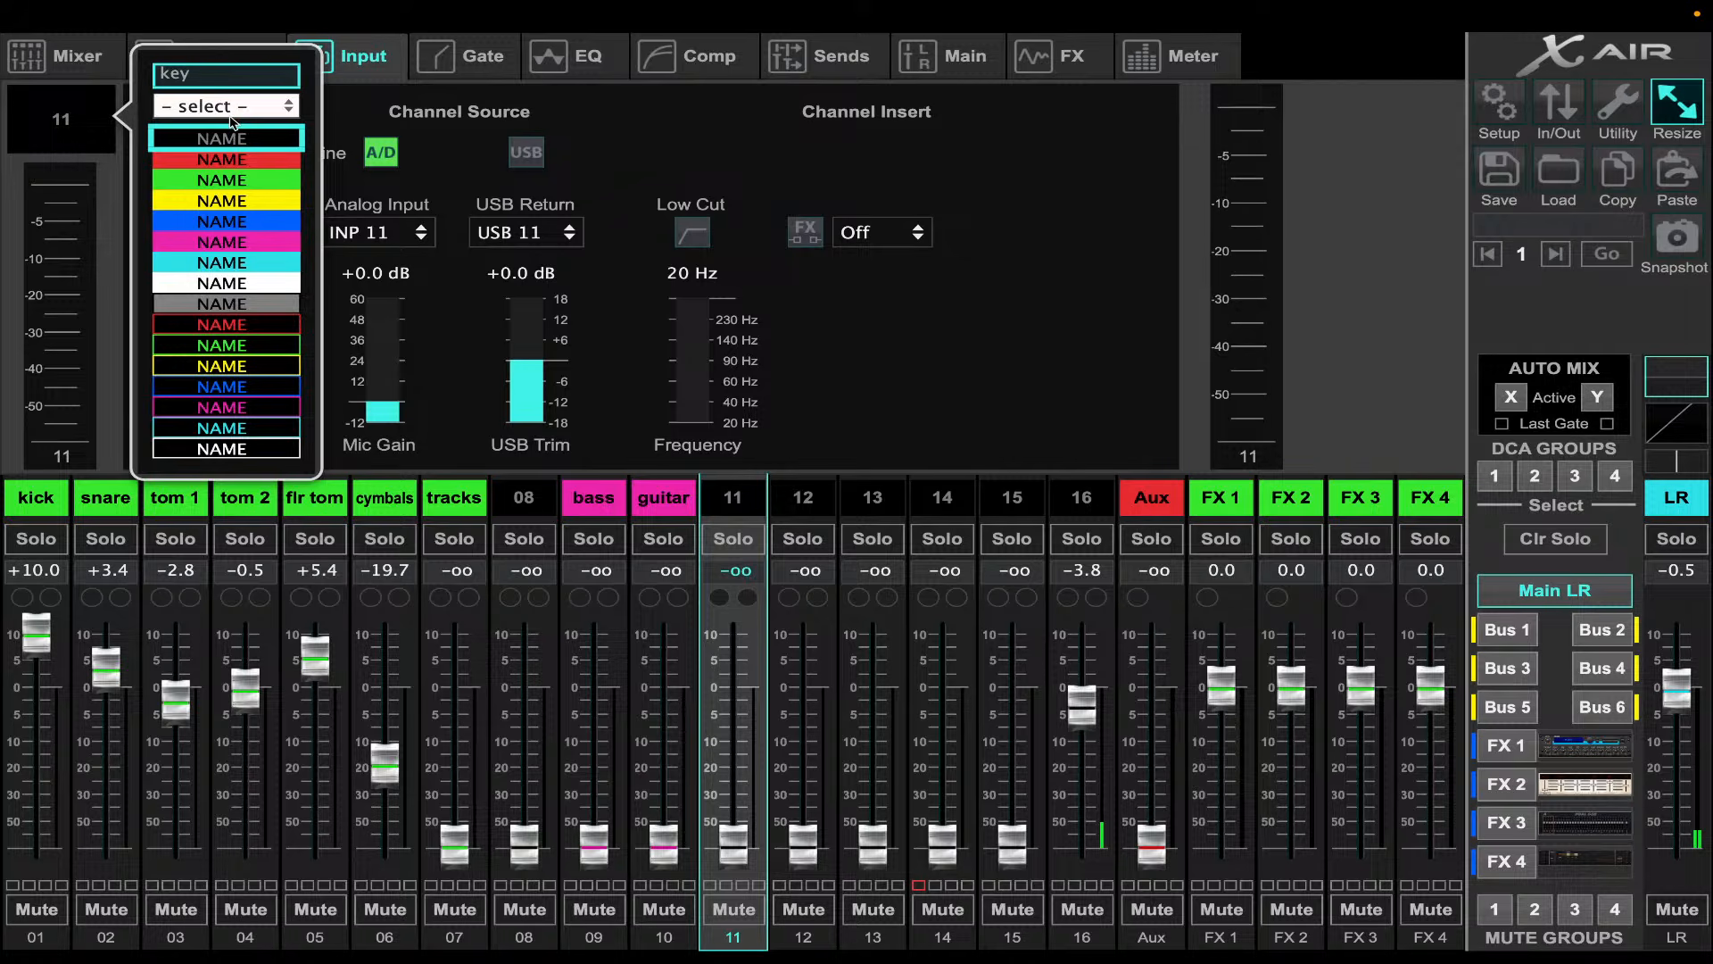
text(s L)
click(244, 265)
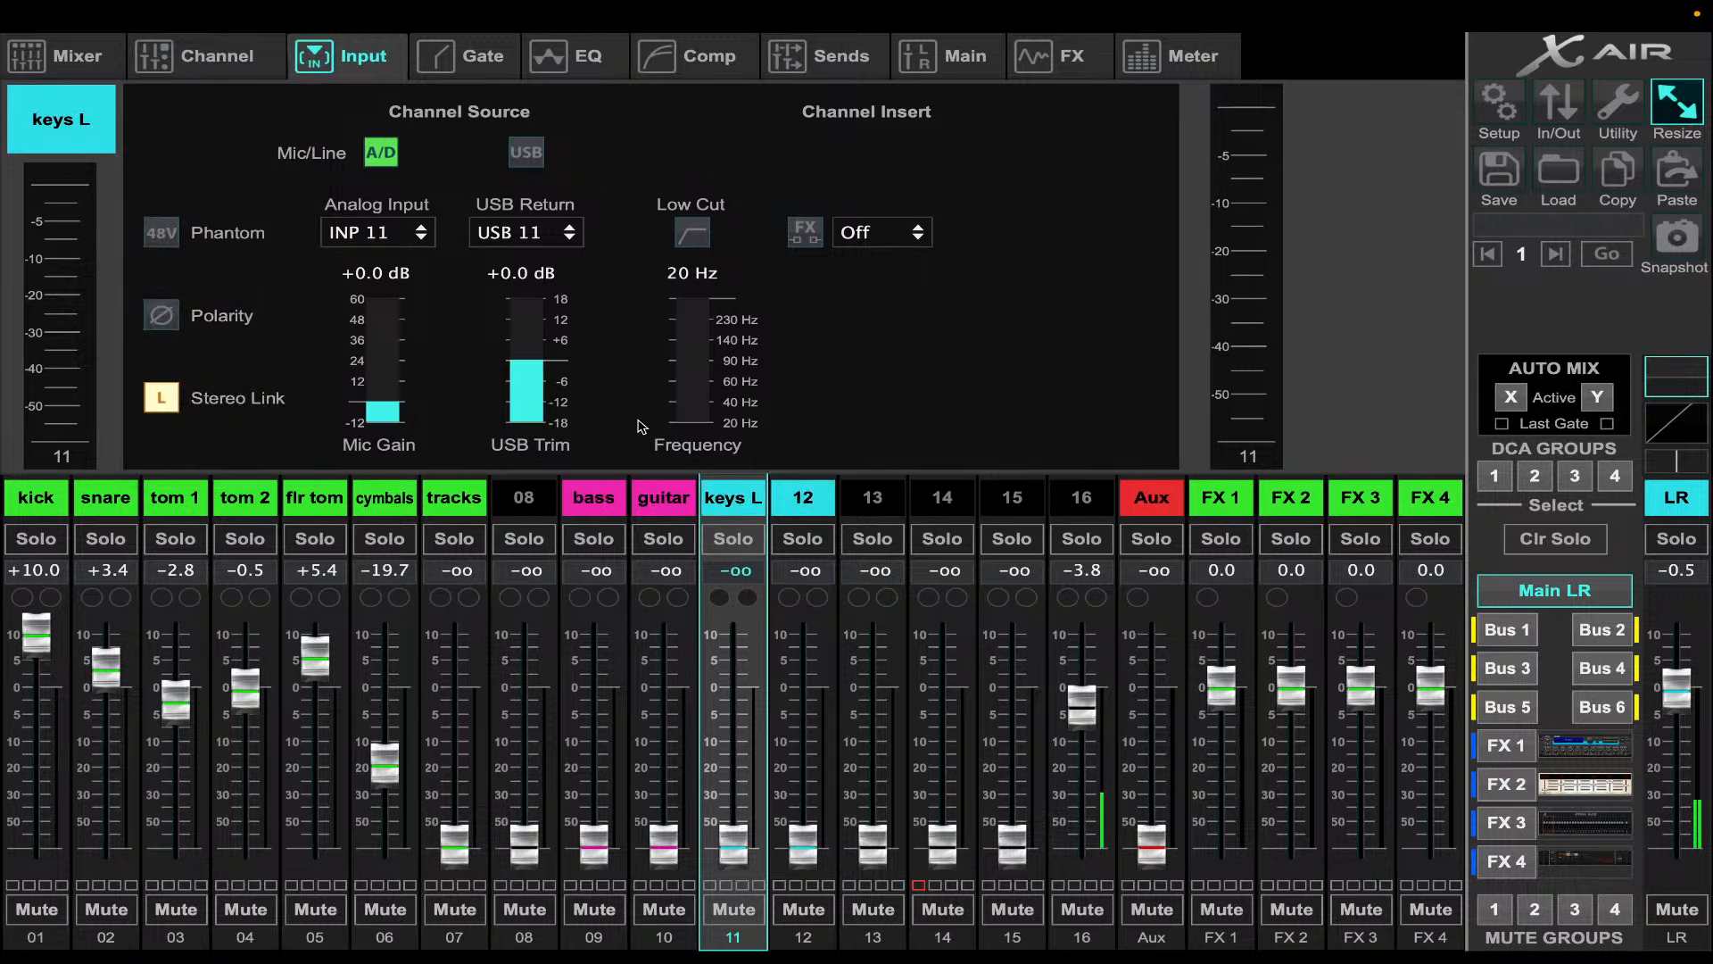
- Name channel 12 "Keys R"
click(828, 502)
click(82, 130)
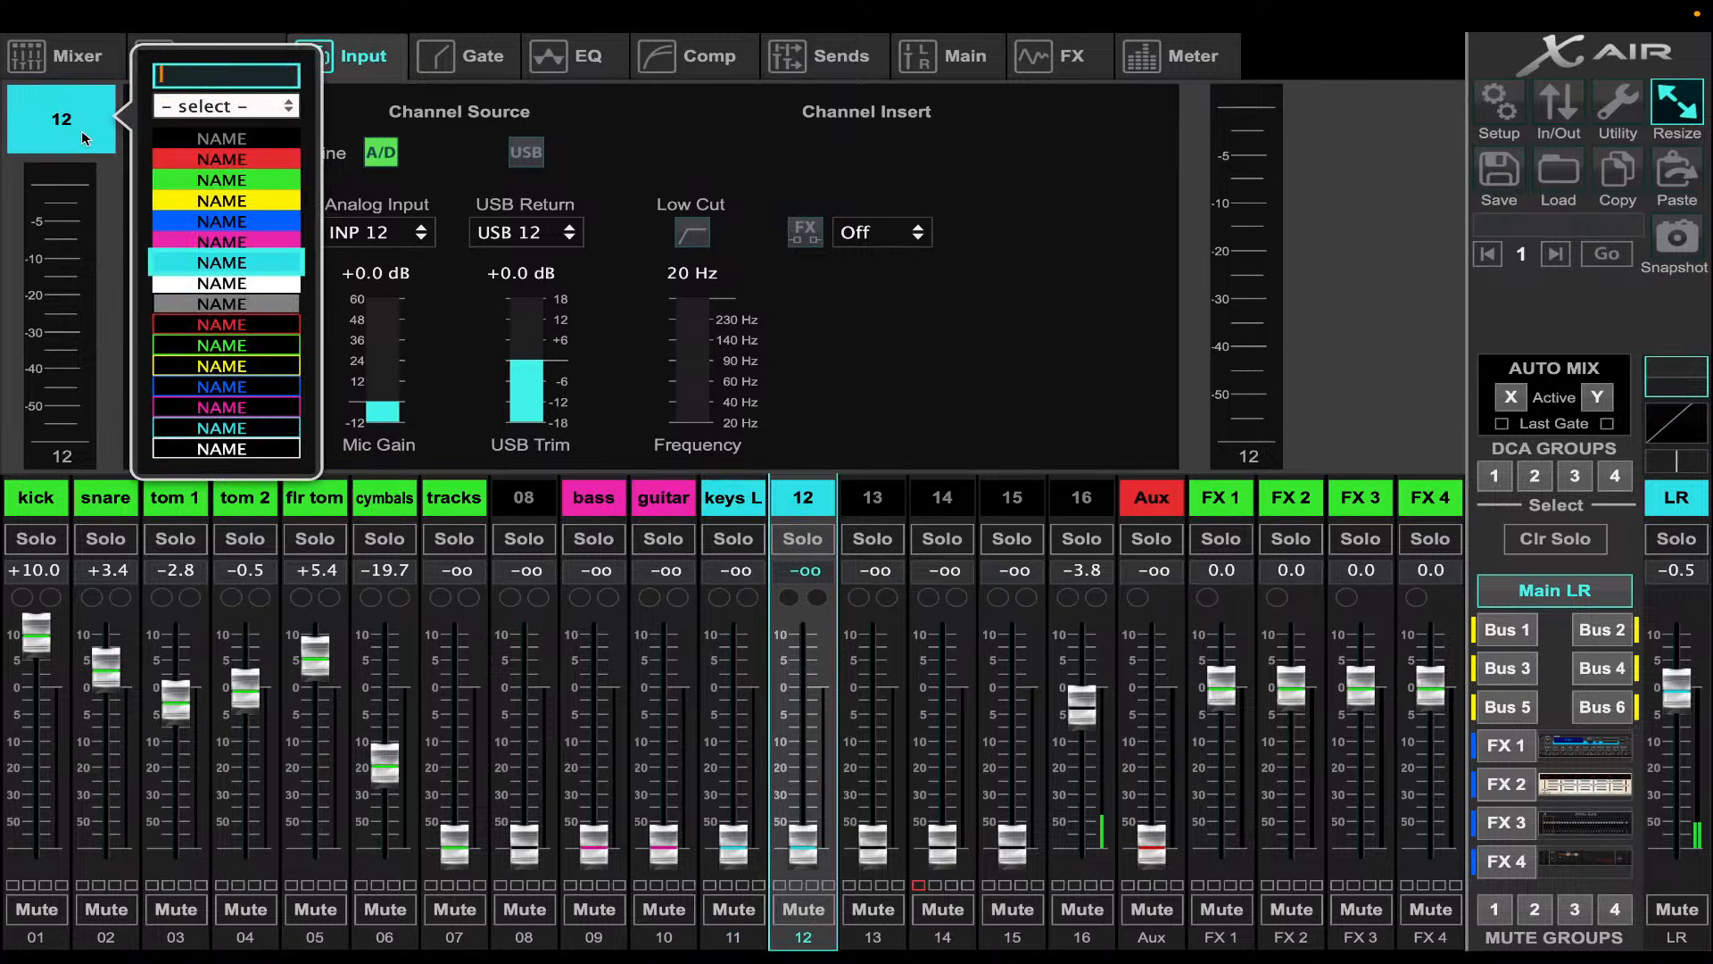
text(Keys R)
key(Return)
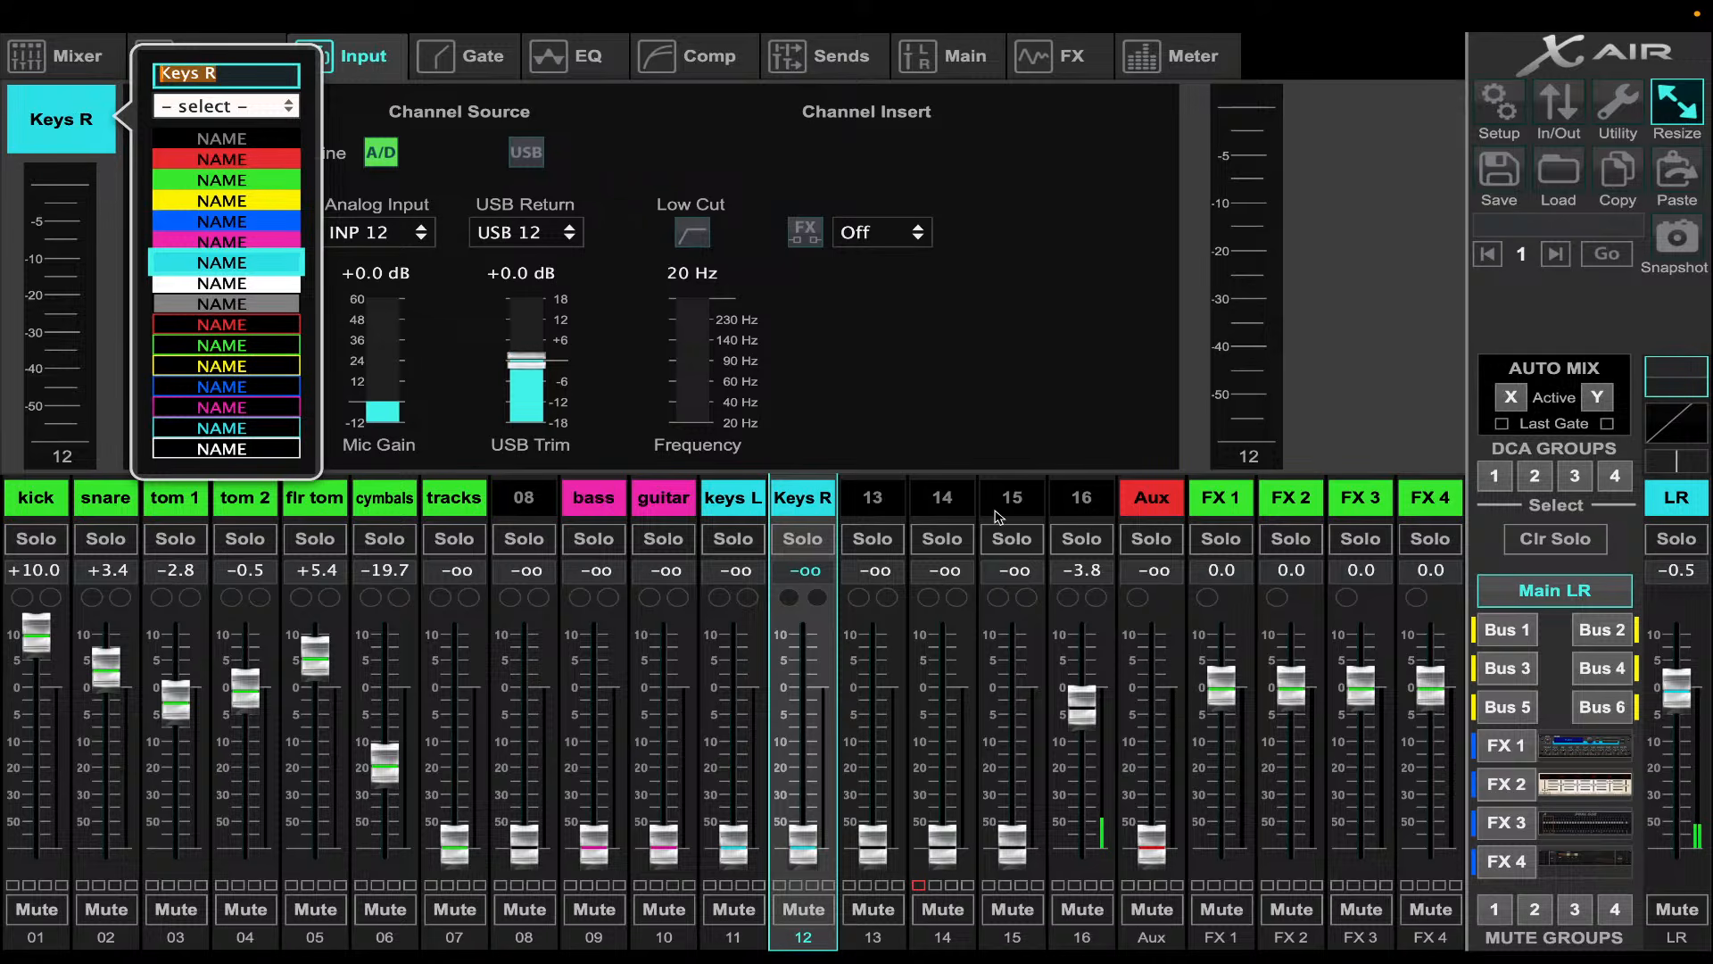
- Name channel 13 "lead Vc" and colour its label solid white
click(869, 504)
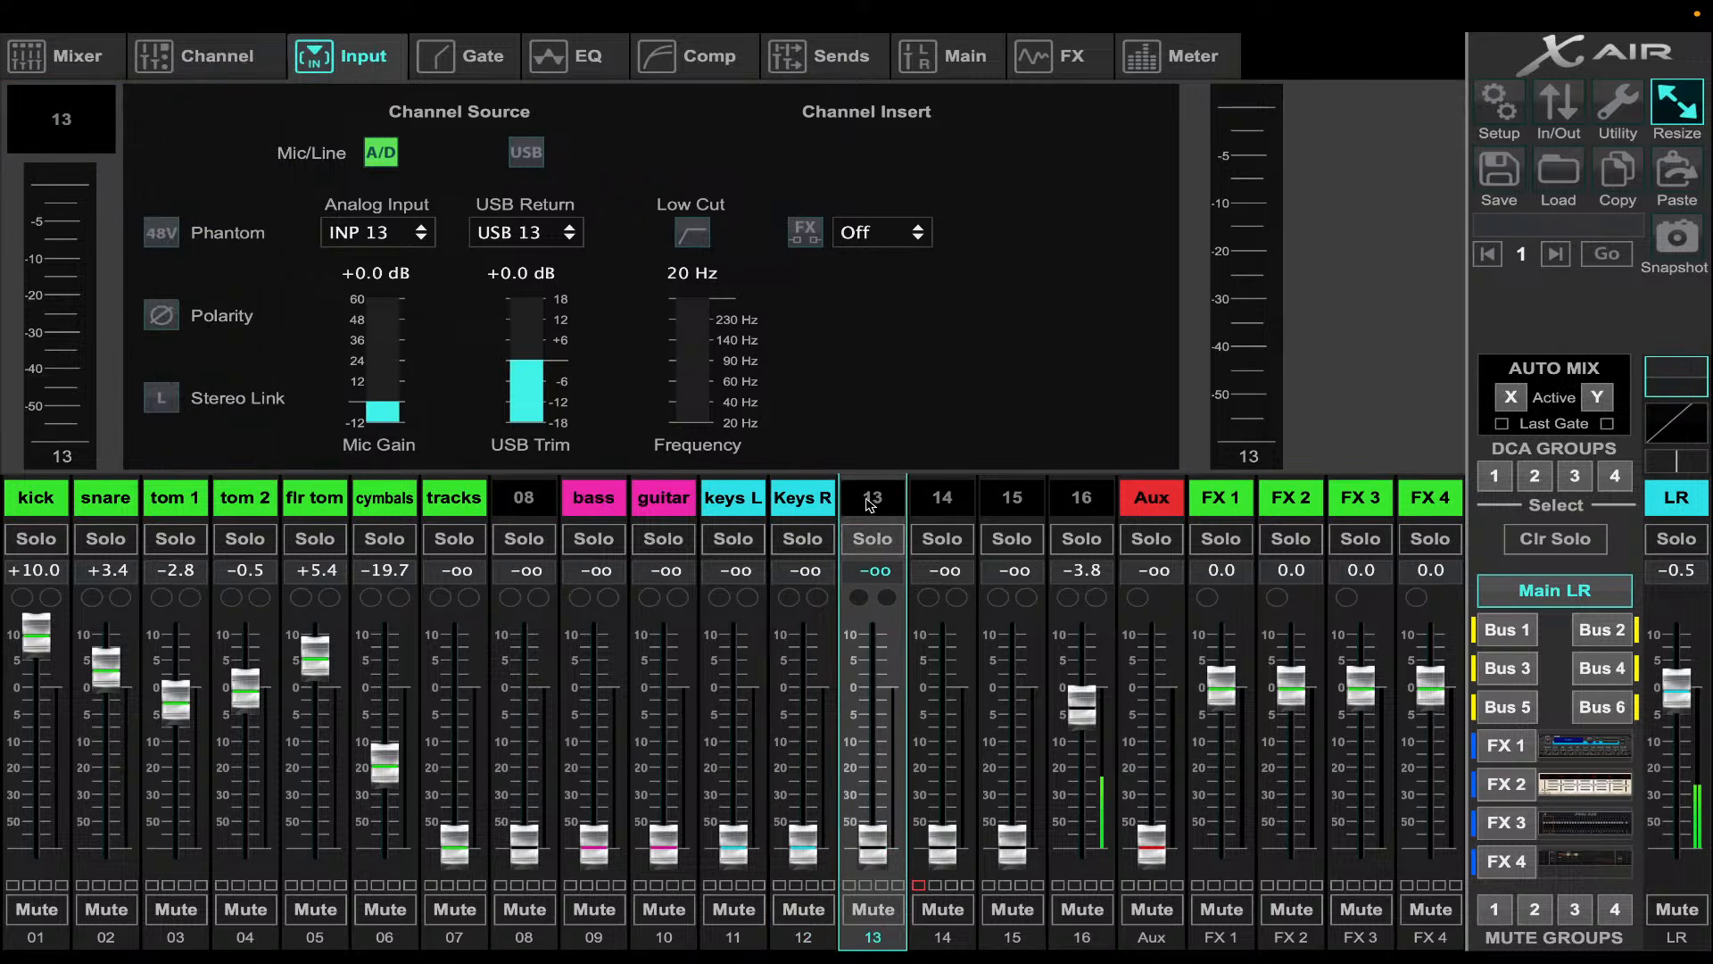
click(49, 115)
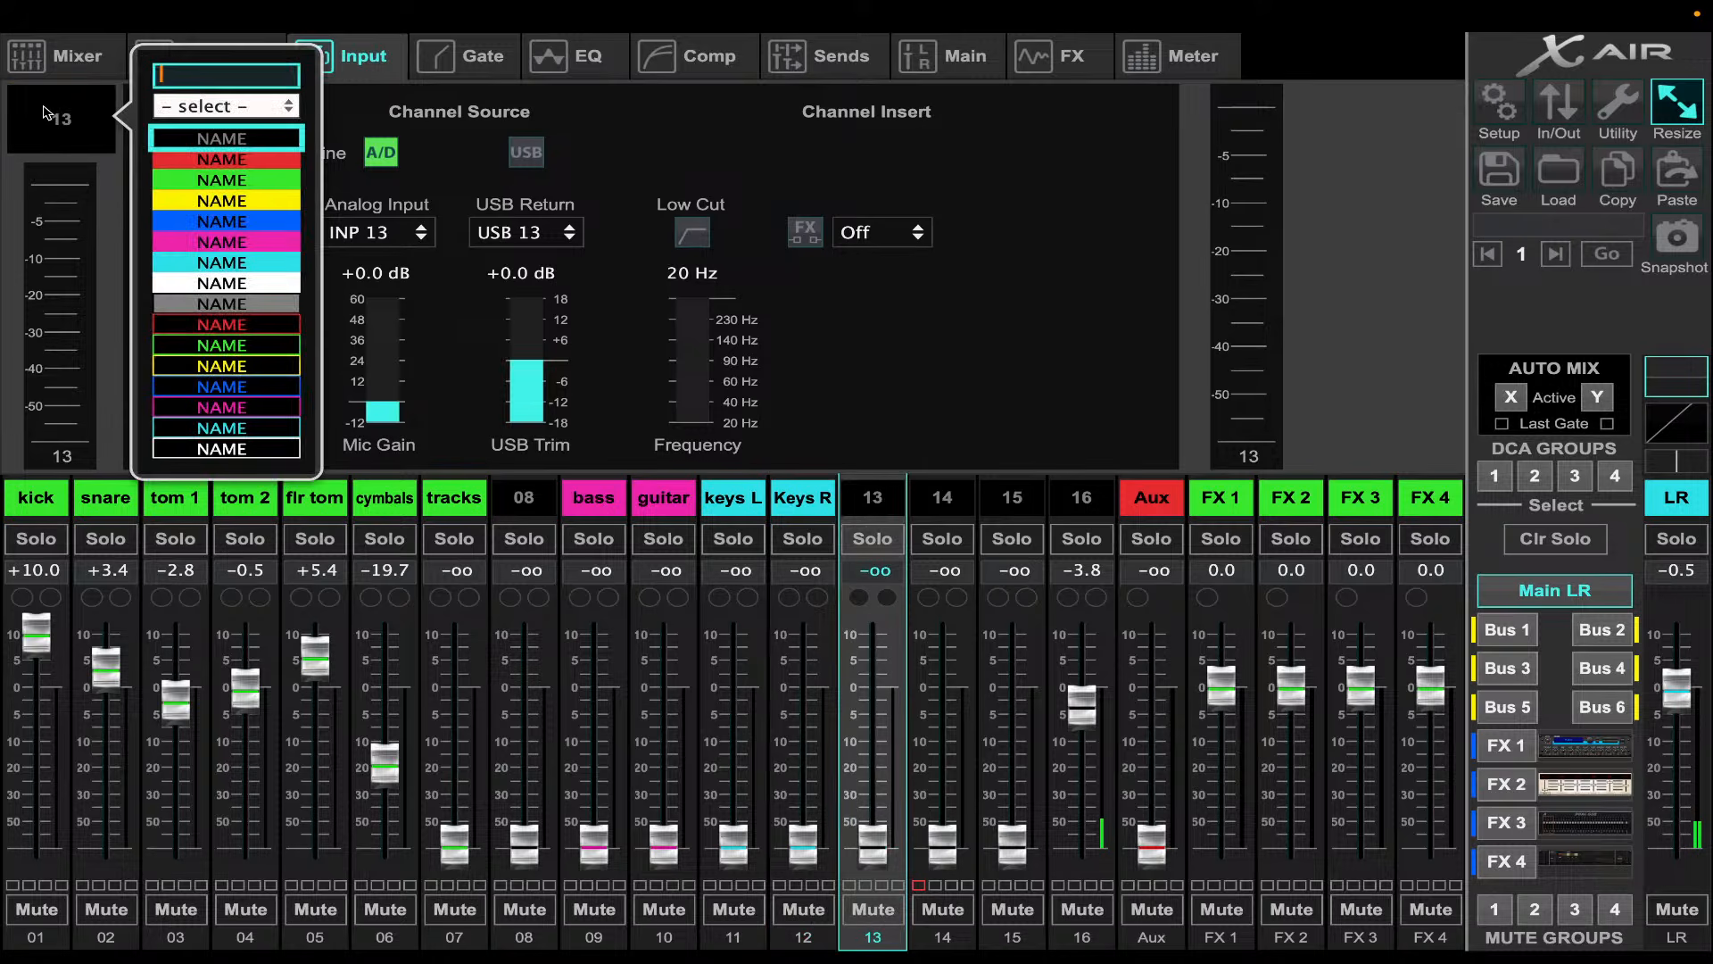
click(234, 80)
text(leads)
key(BackSpace)
text(Vc)
key(Return)
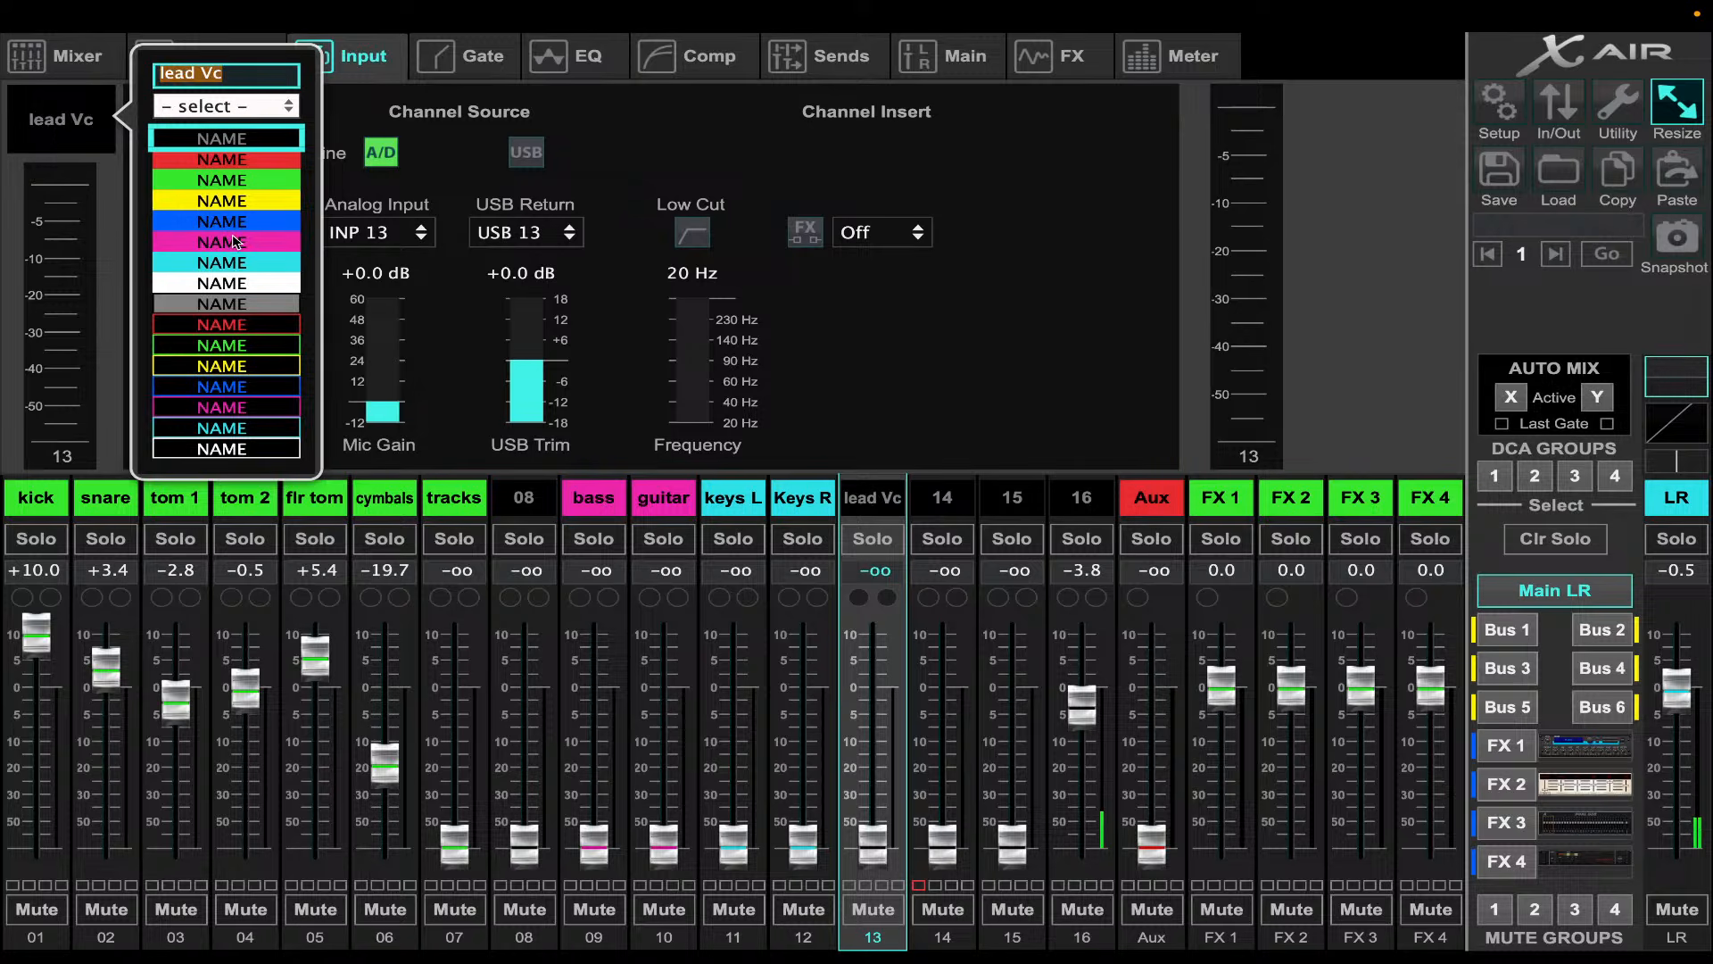
click(261, 287)
- Colour channel 14's label solid yellow and name the channel "bgv 1"
click(946, 505)
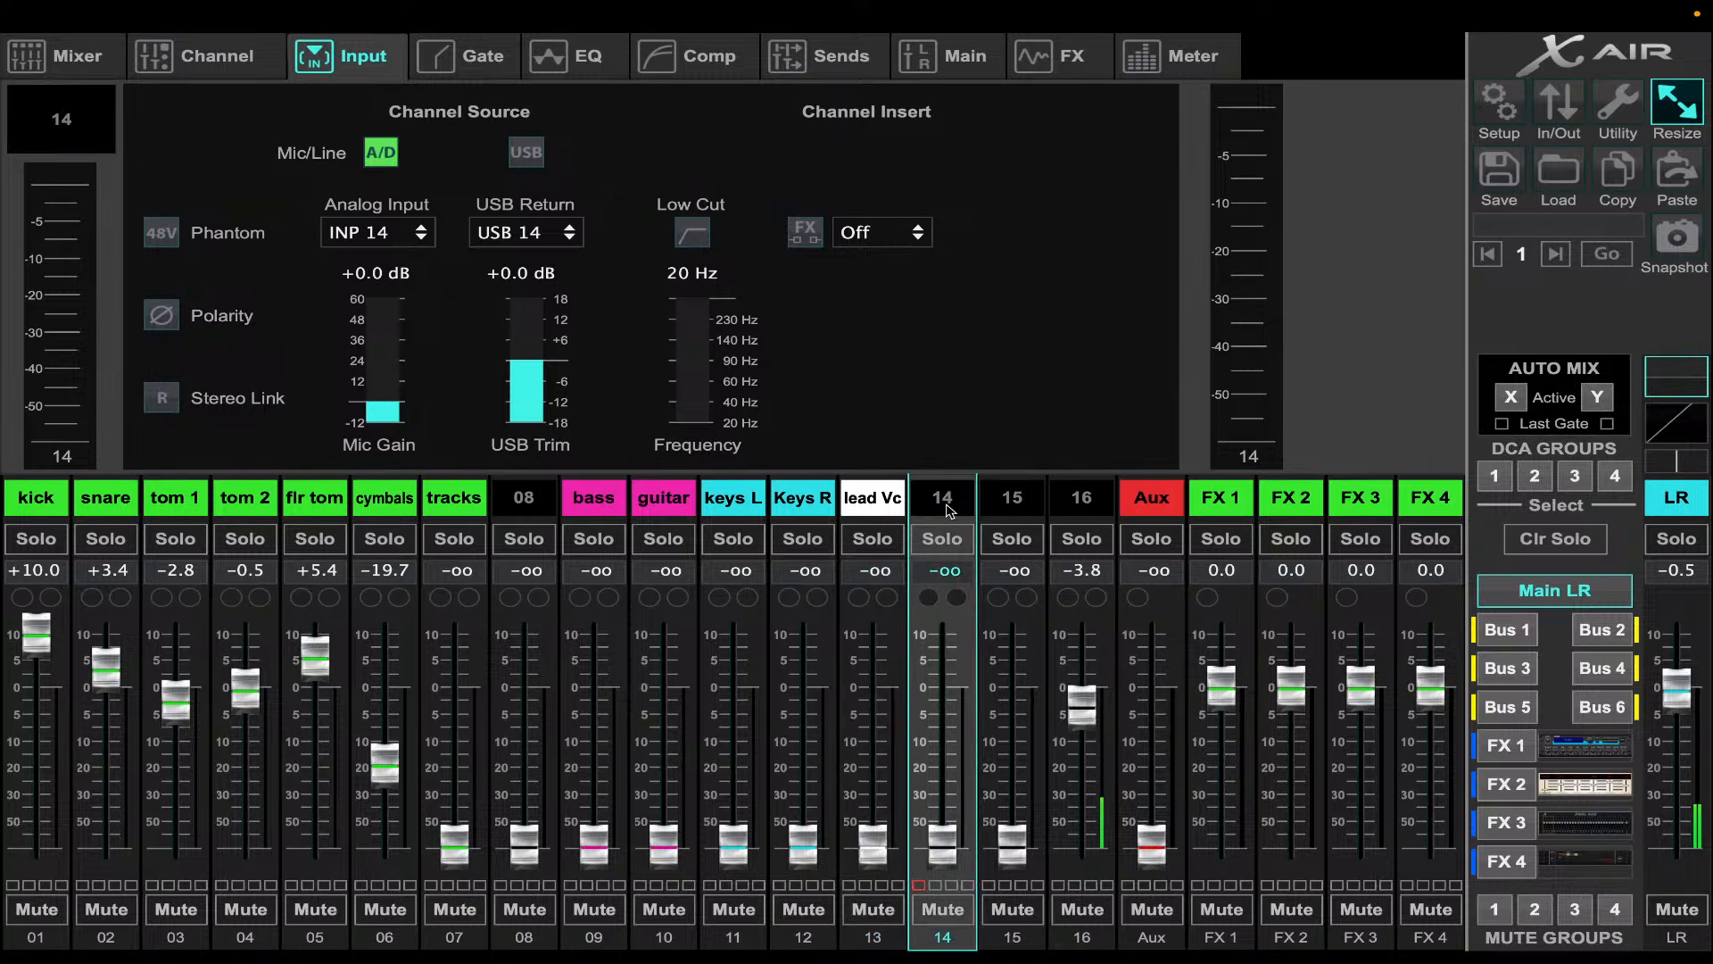
click(92, 136)
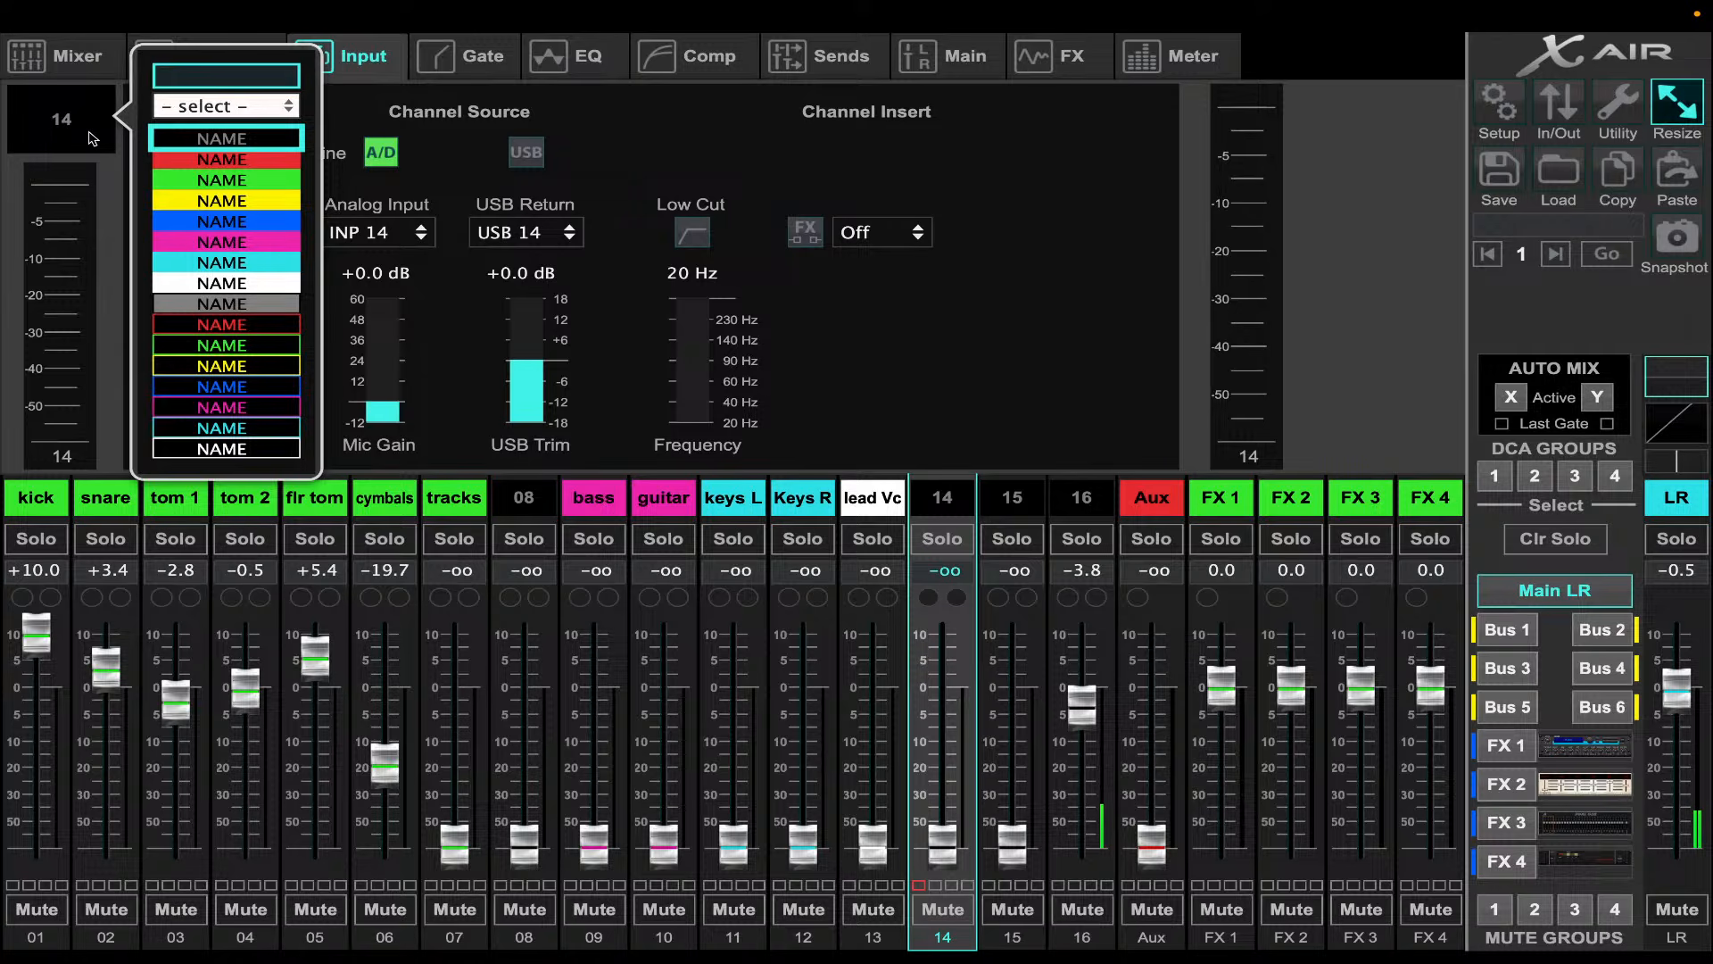
click(260, 202)
click(81, 135)
text(bgv 1)
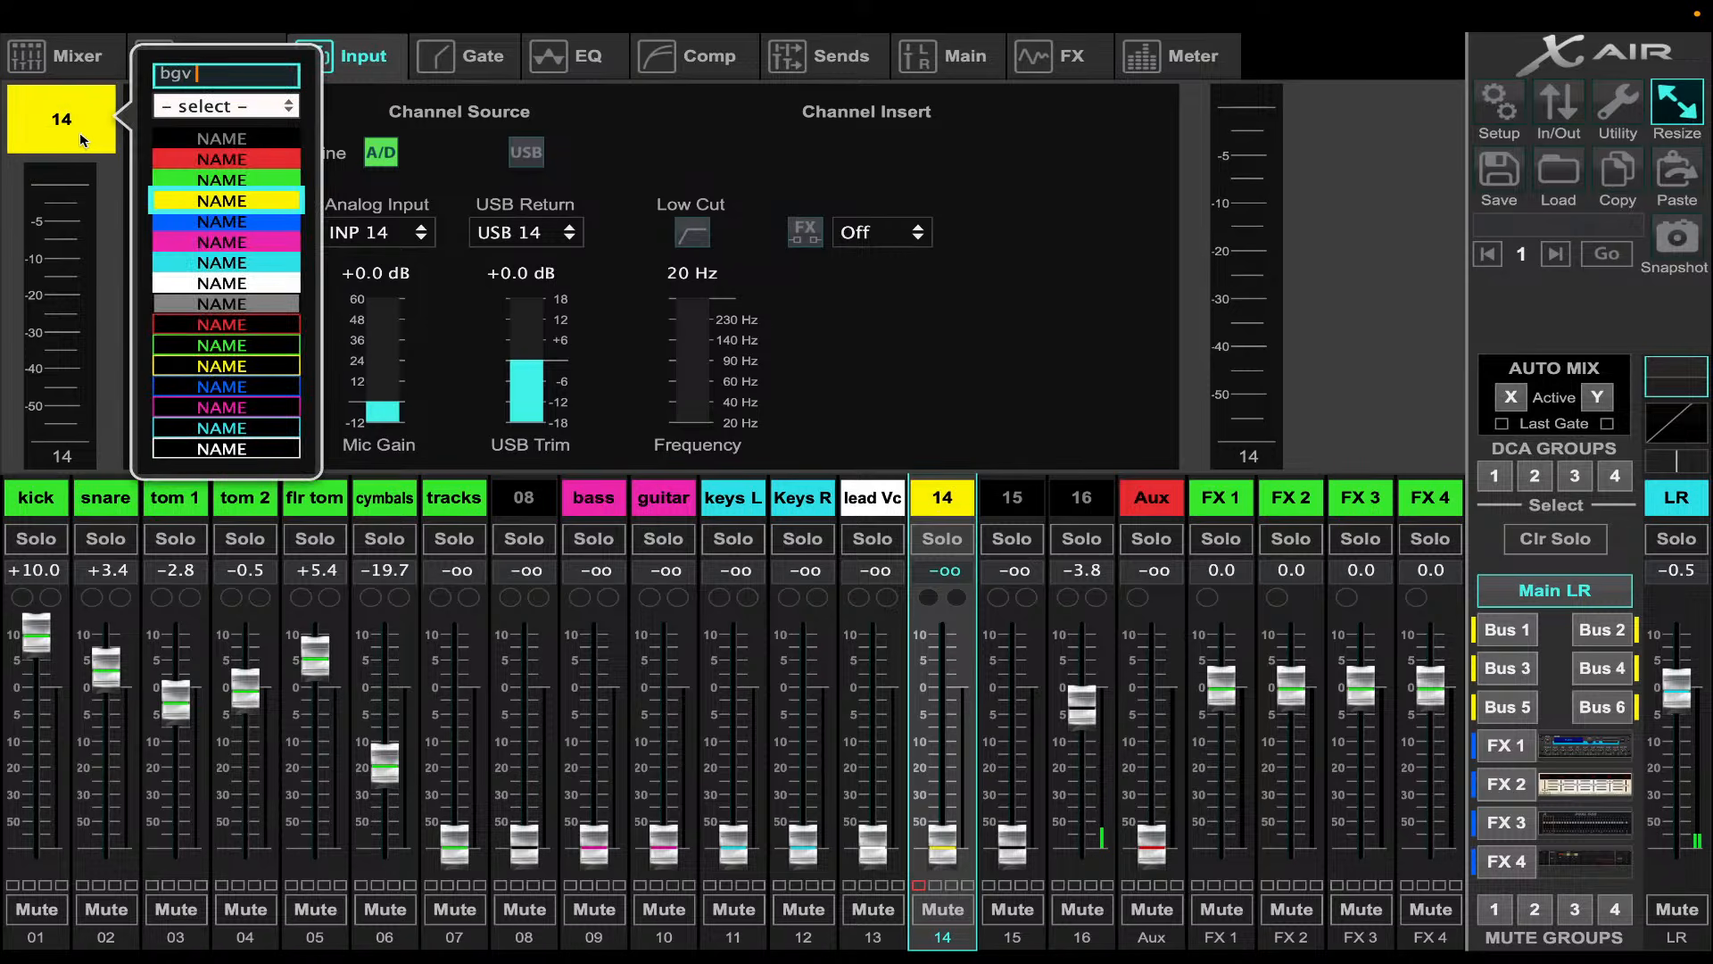
key(Return)
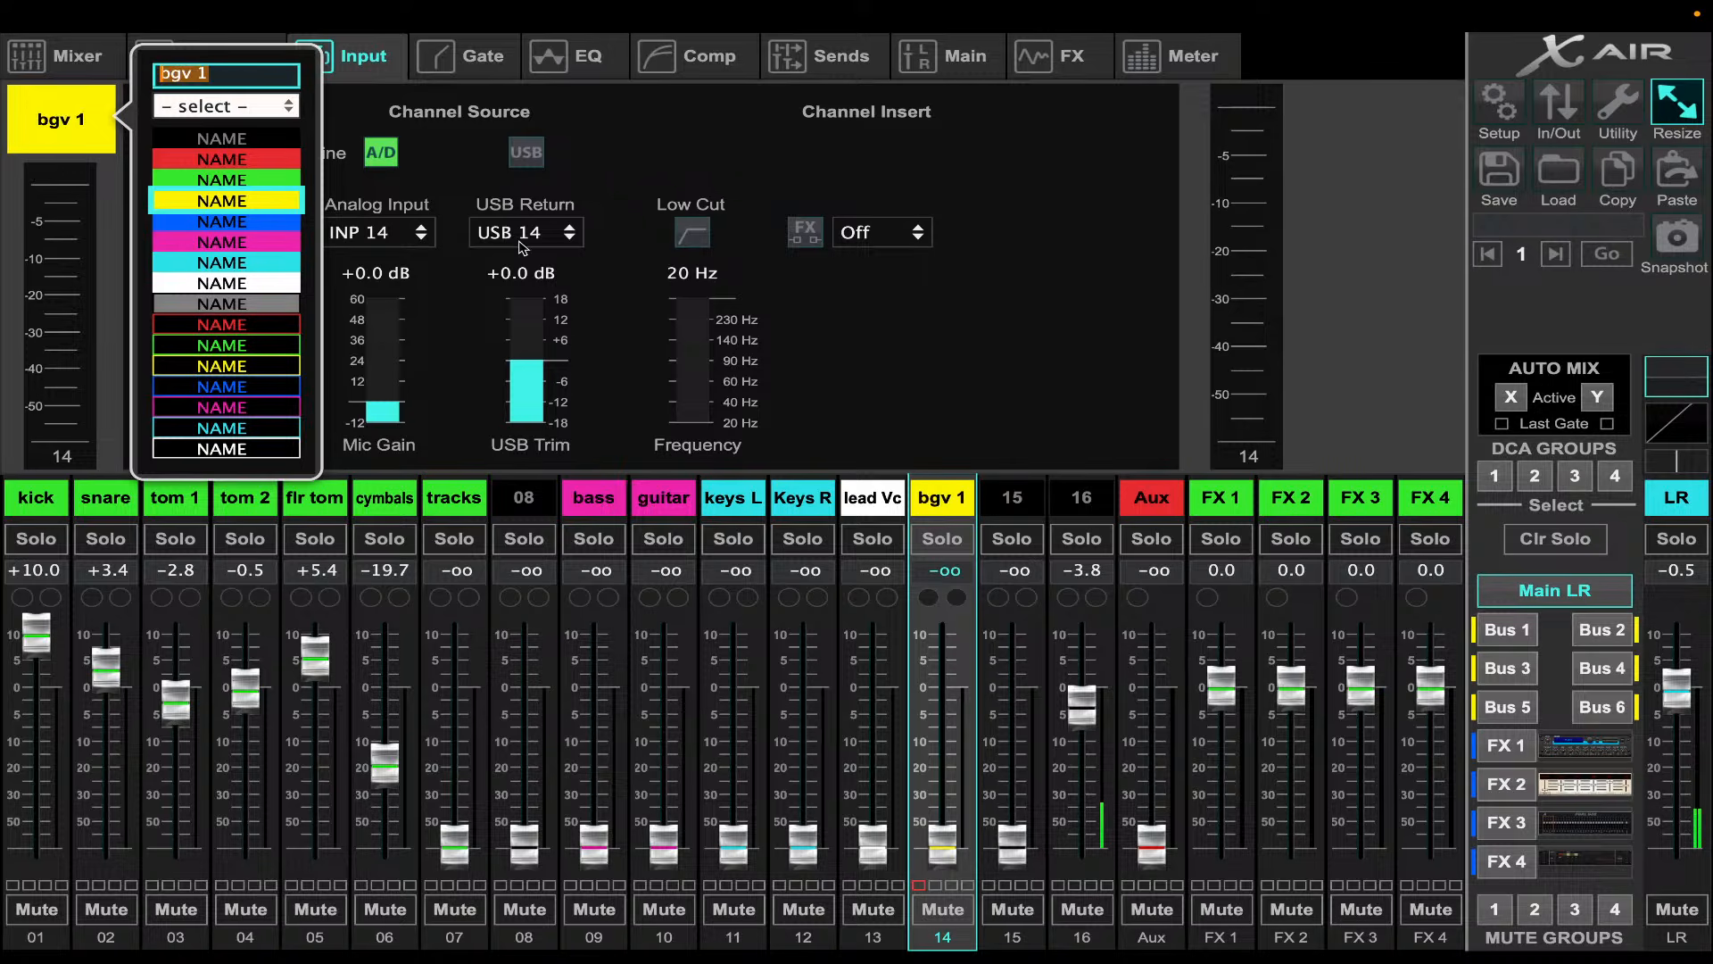
click(888, 355)
- Colour channel 15's label solid yellow and name the channel "bgv 2"
click(1003, 522)
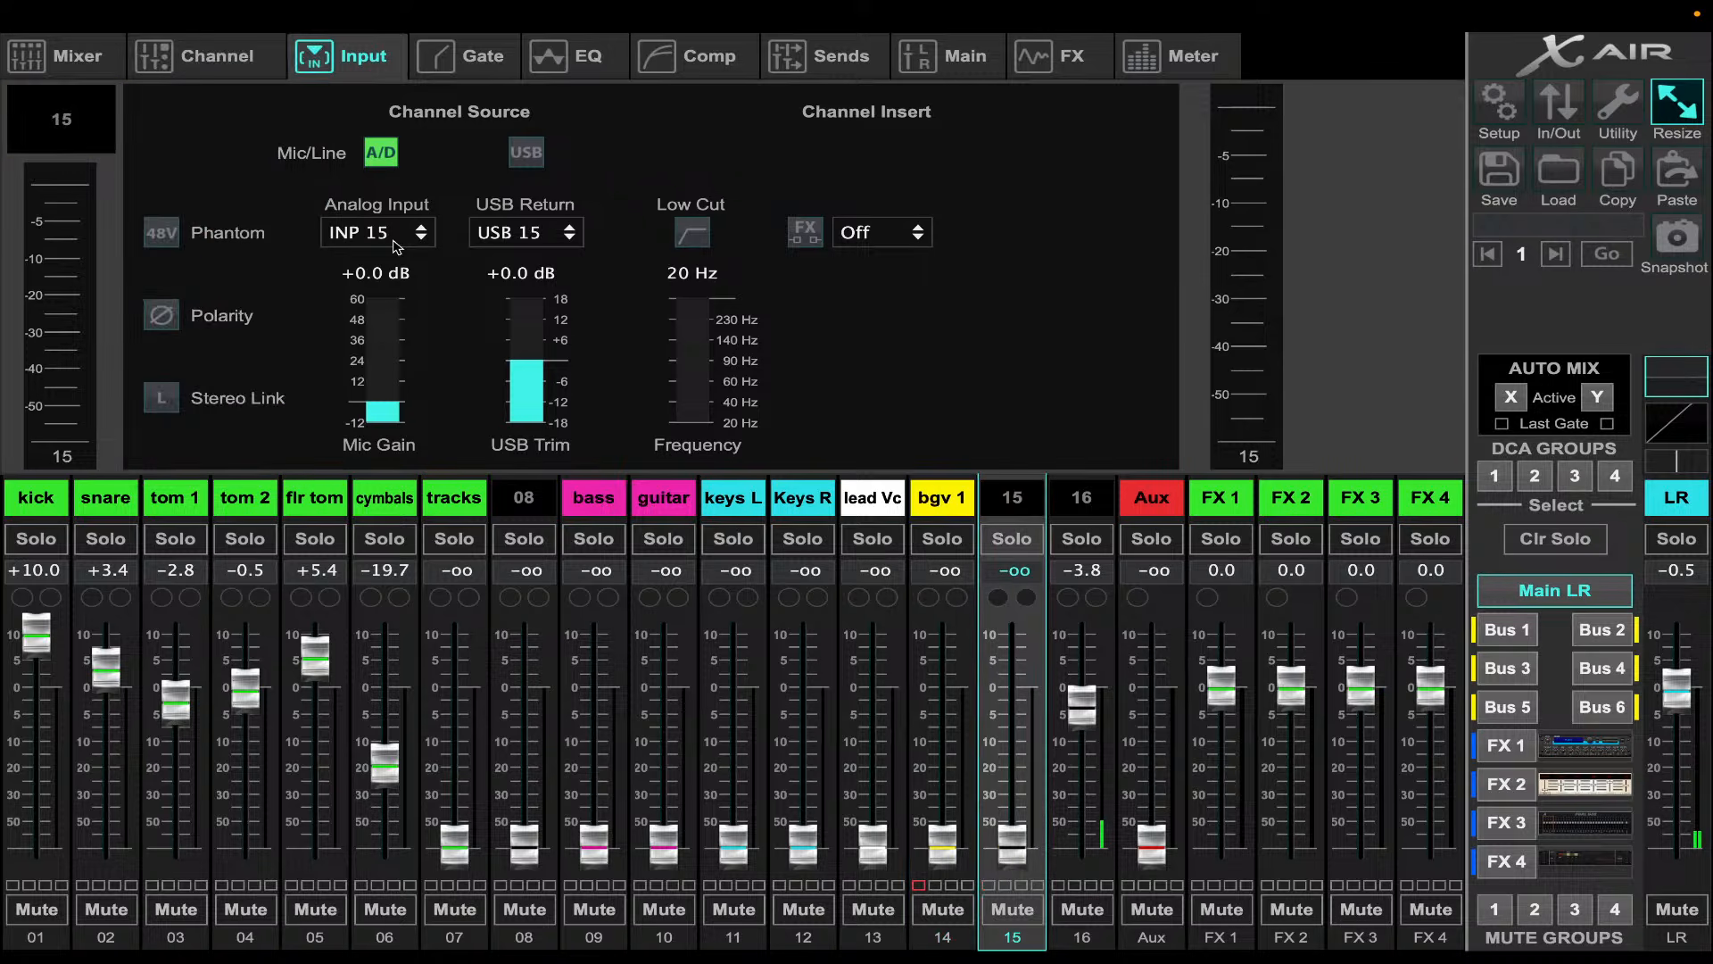
click(50, 114)
click(257, 205)
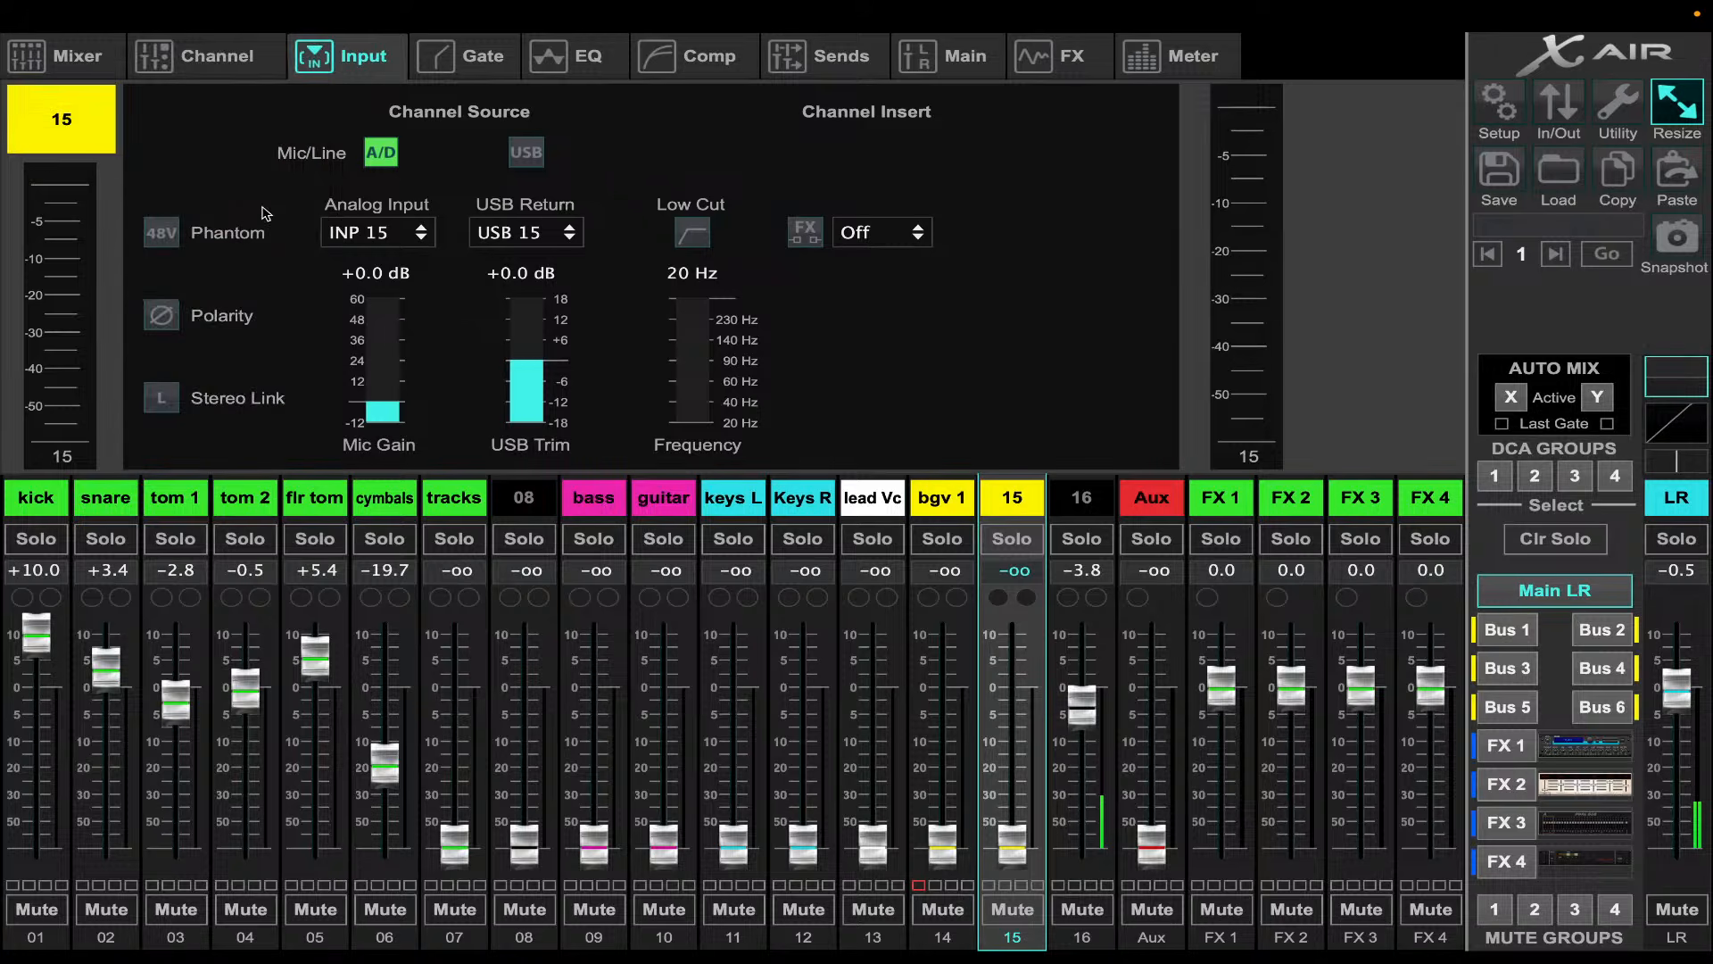
click(69, 118)
text(bgc)
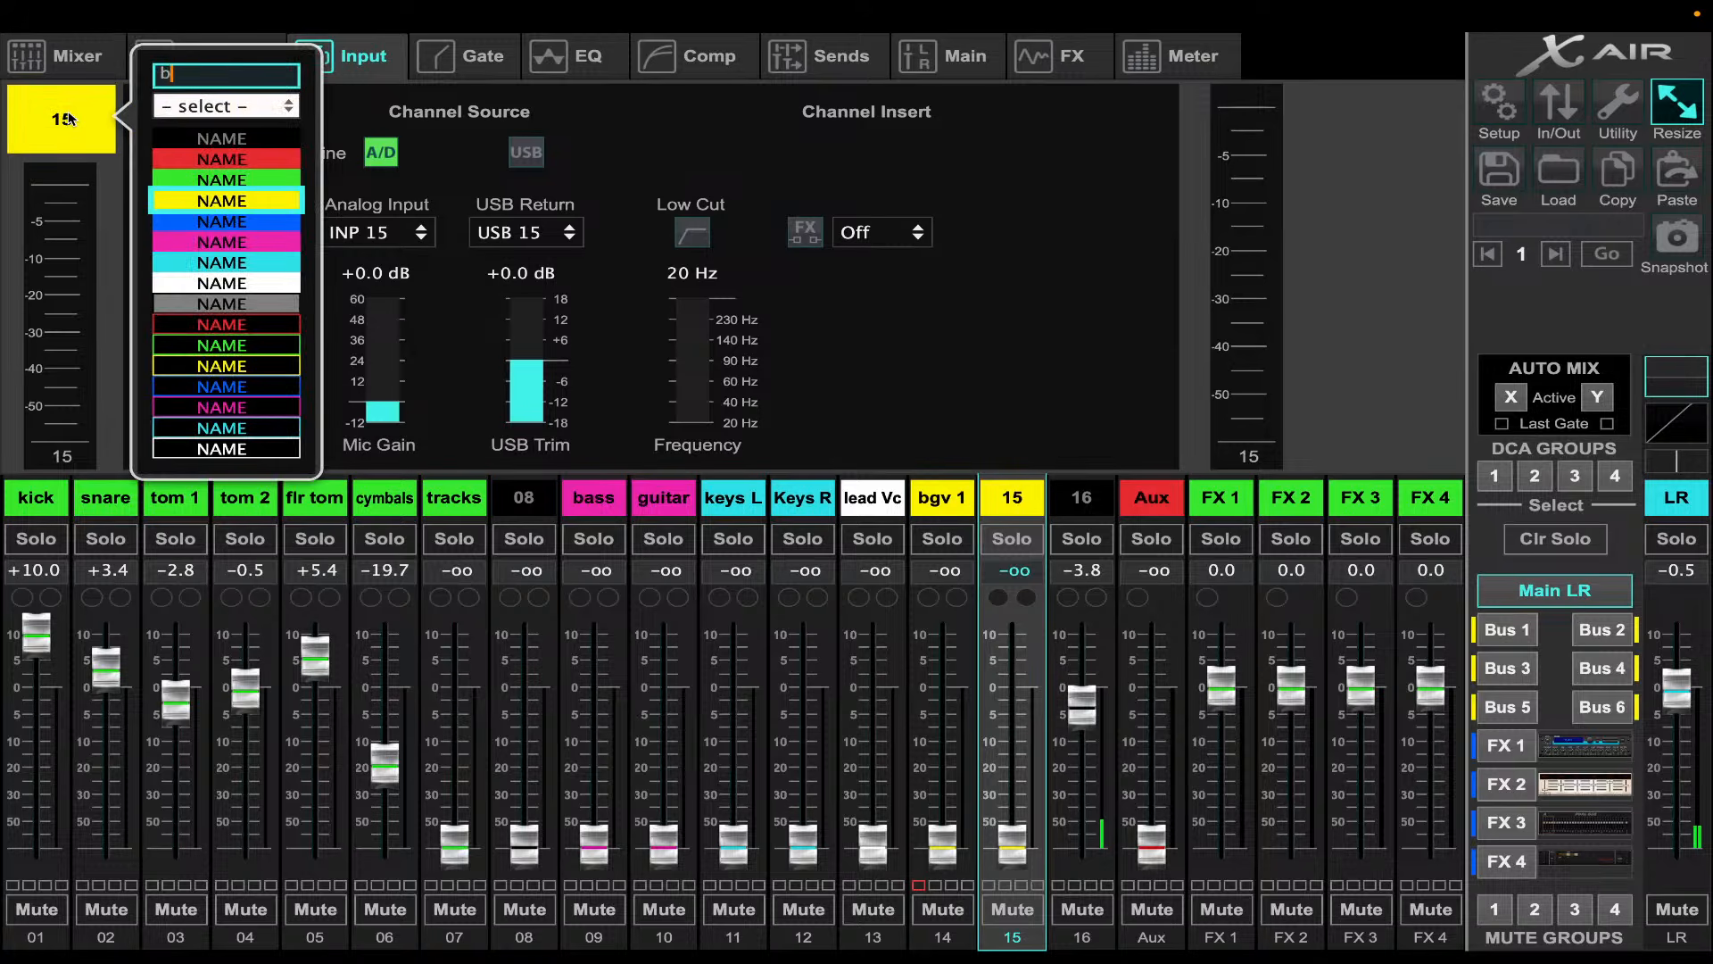
key(BackSpace)
text(v)
key(Return)
click(230, 76)
text(2)
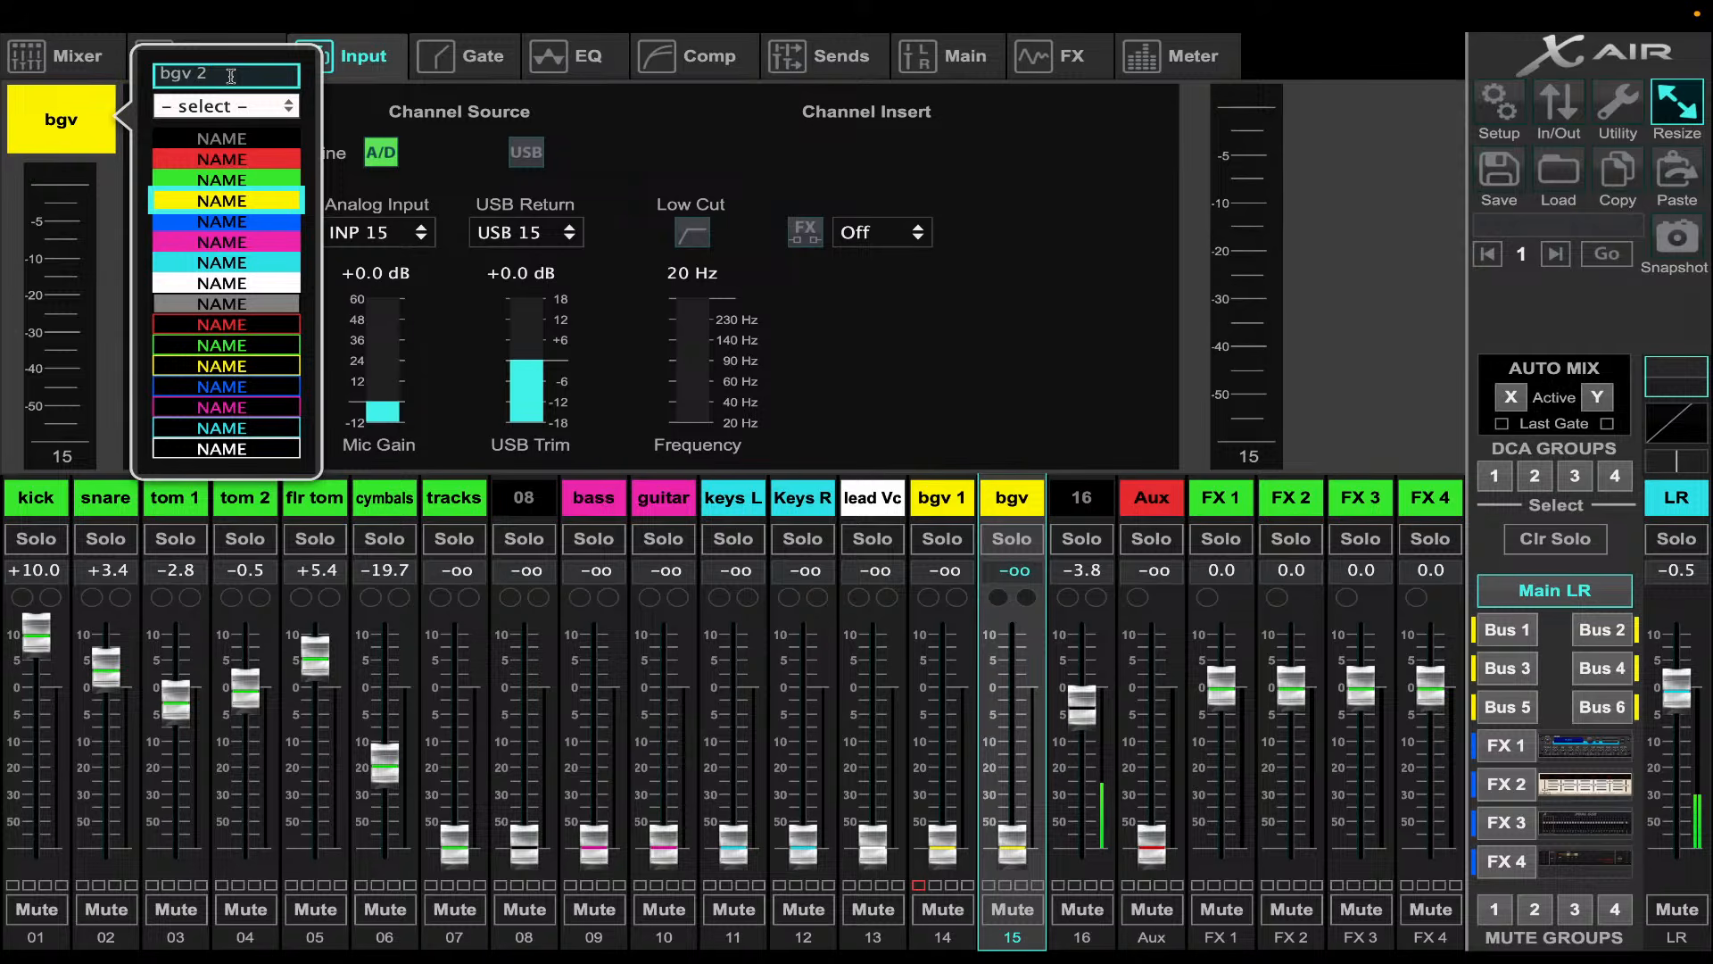
key(Return)
click(924, 462)
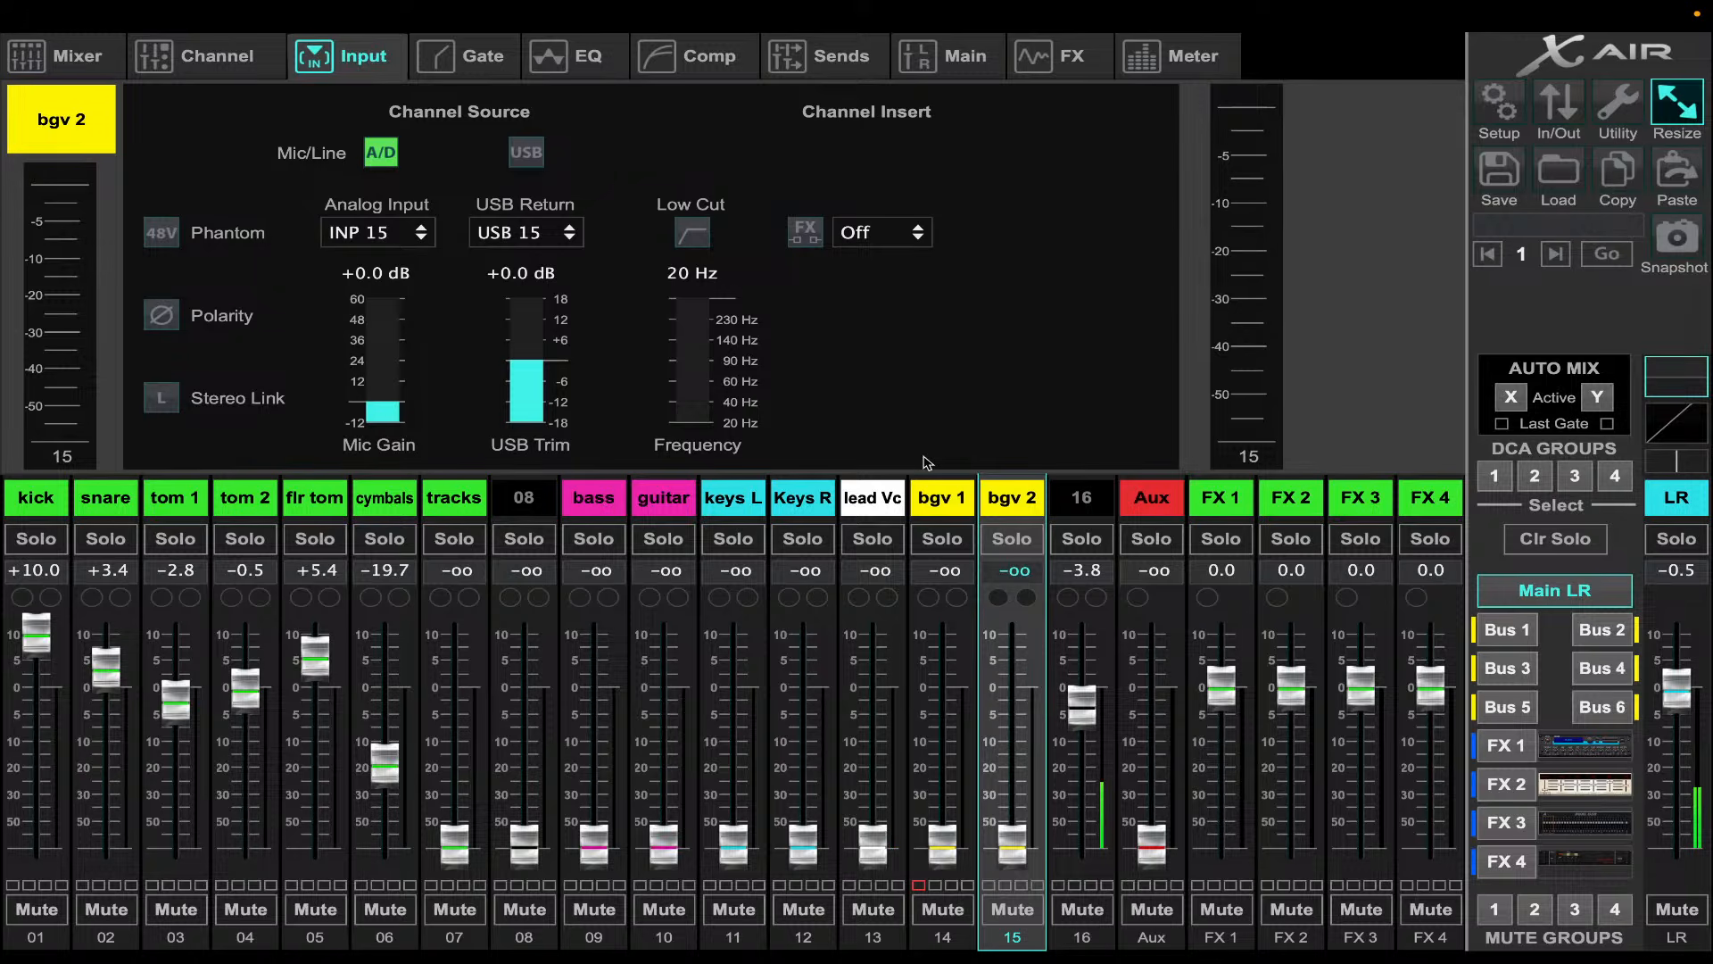
- Set the mic gain of the lead Vc channel to about +25.5 dB
click(894, 501)
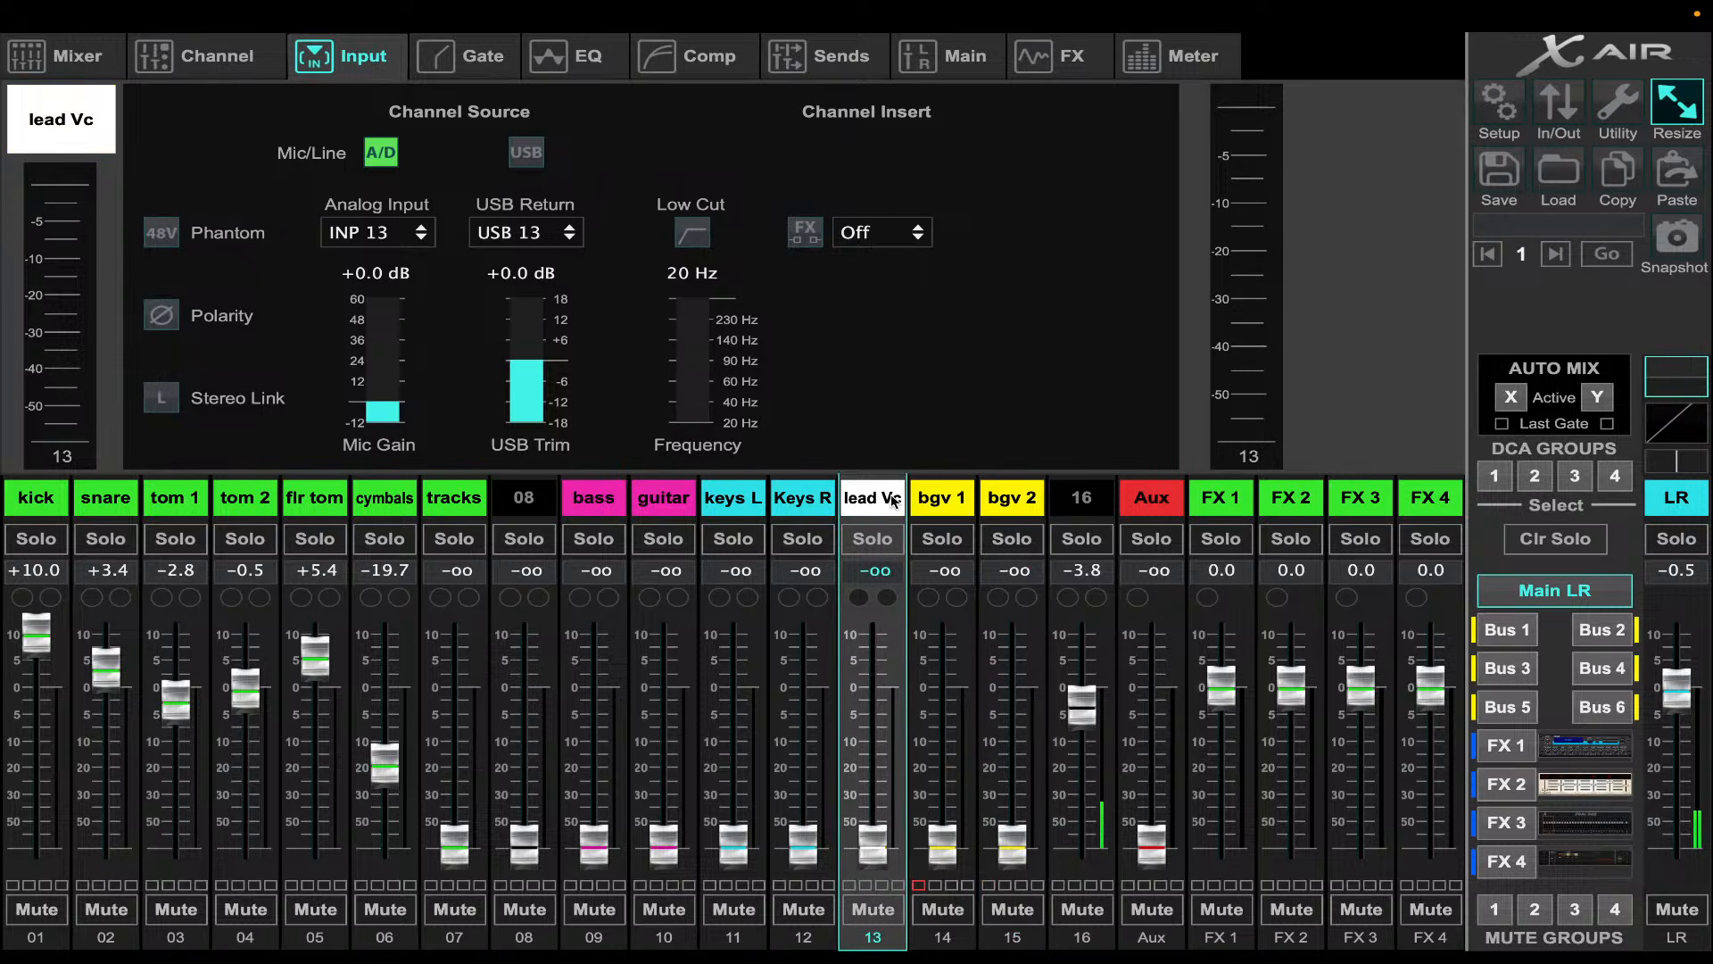
click(1097, 907)
click(1084, 906)
mouse_move(390, 356)
drag(391, 403, 398, 219)
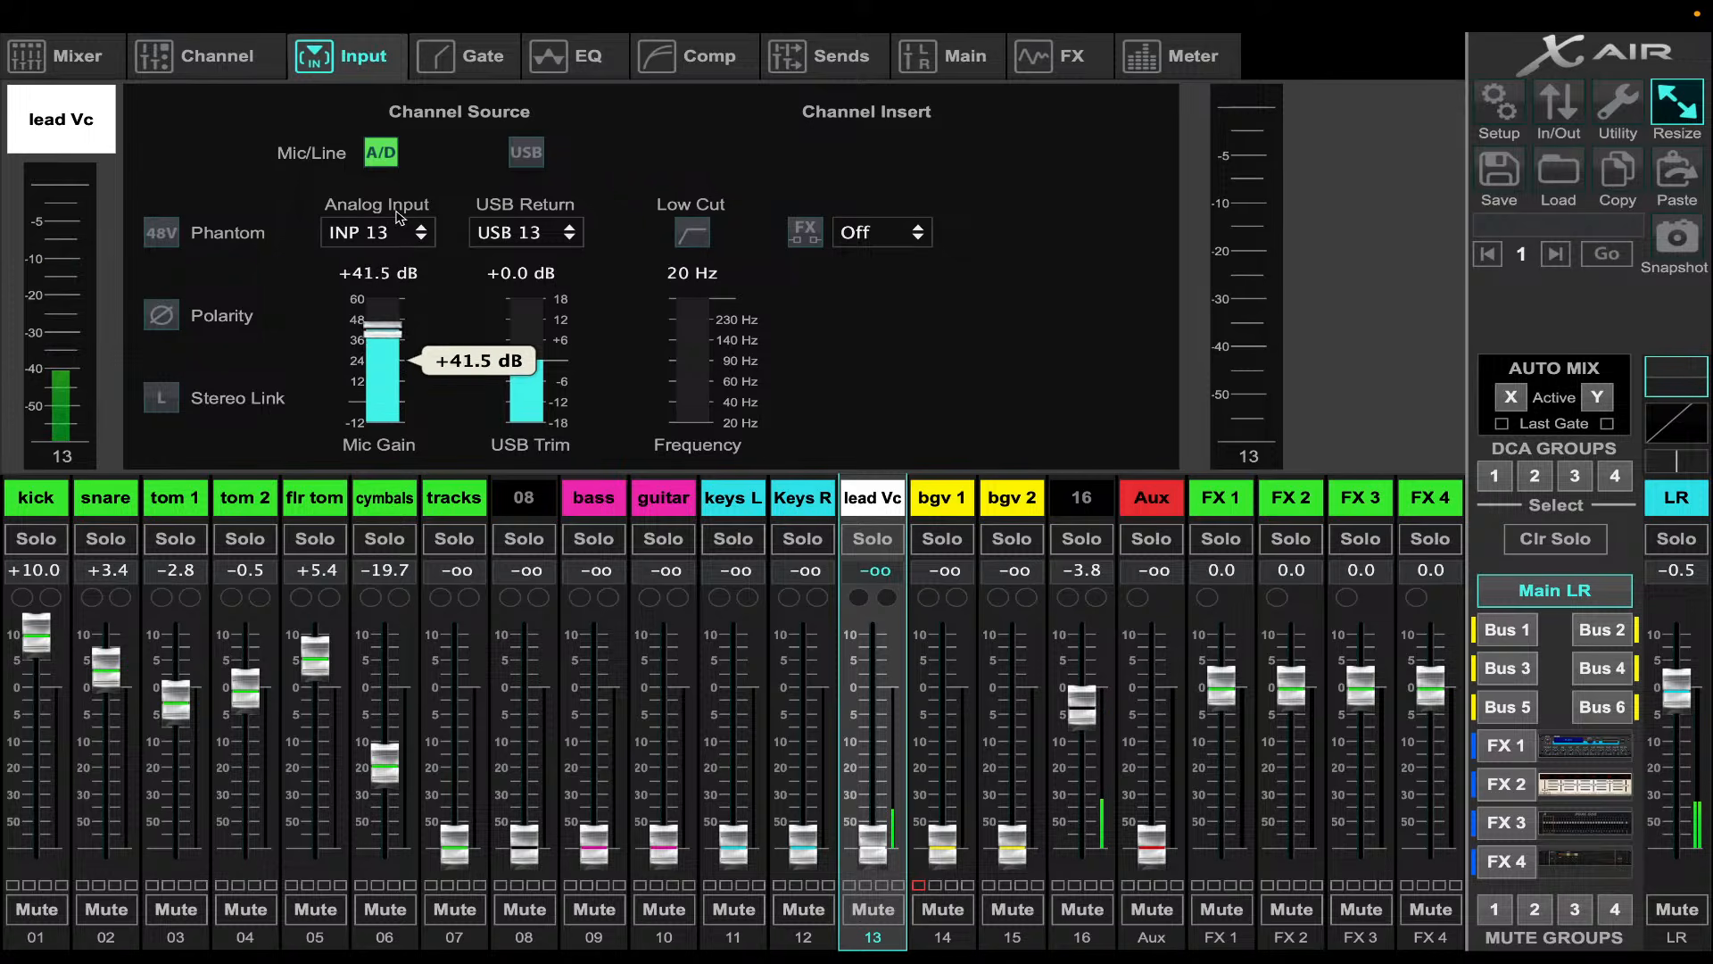
drag(396, 212, 396, 215)
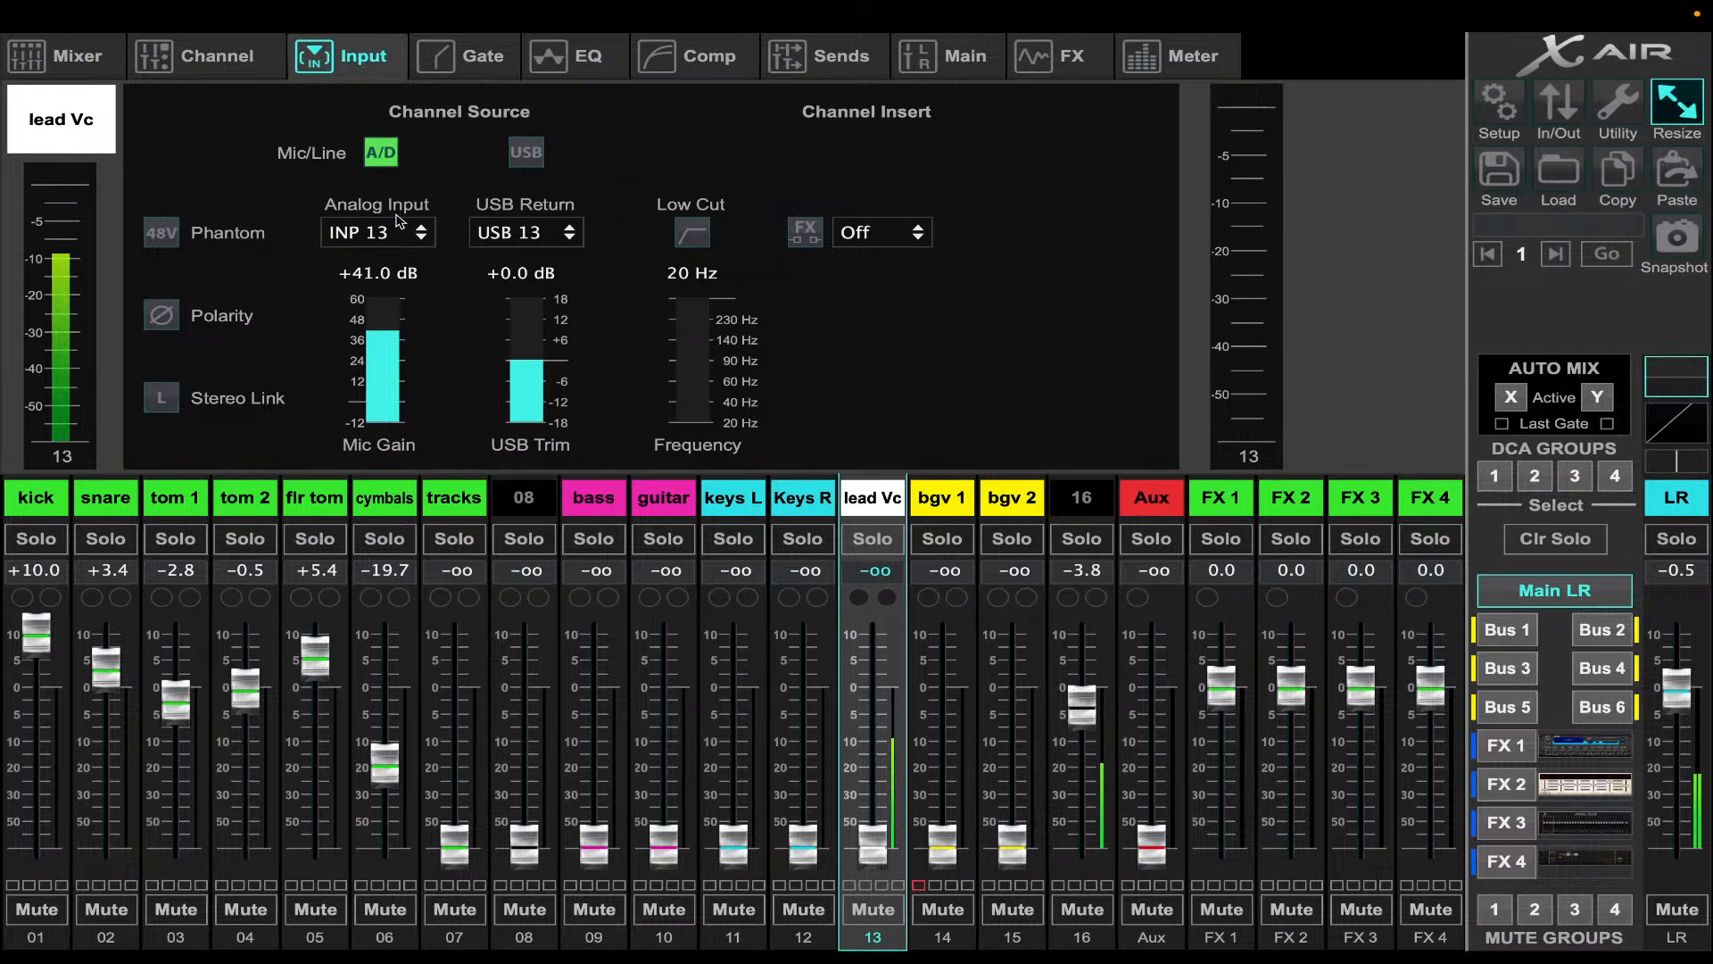
drag(400, 332, 401, 340)
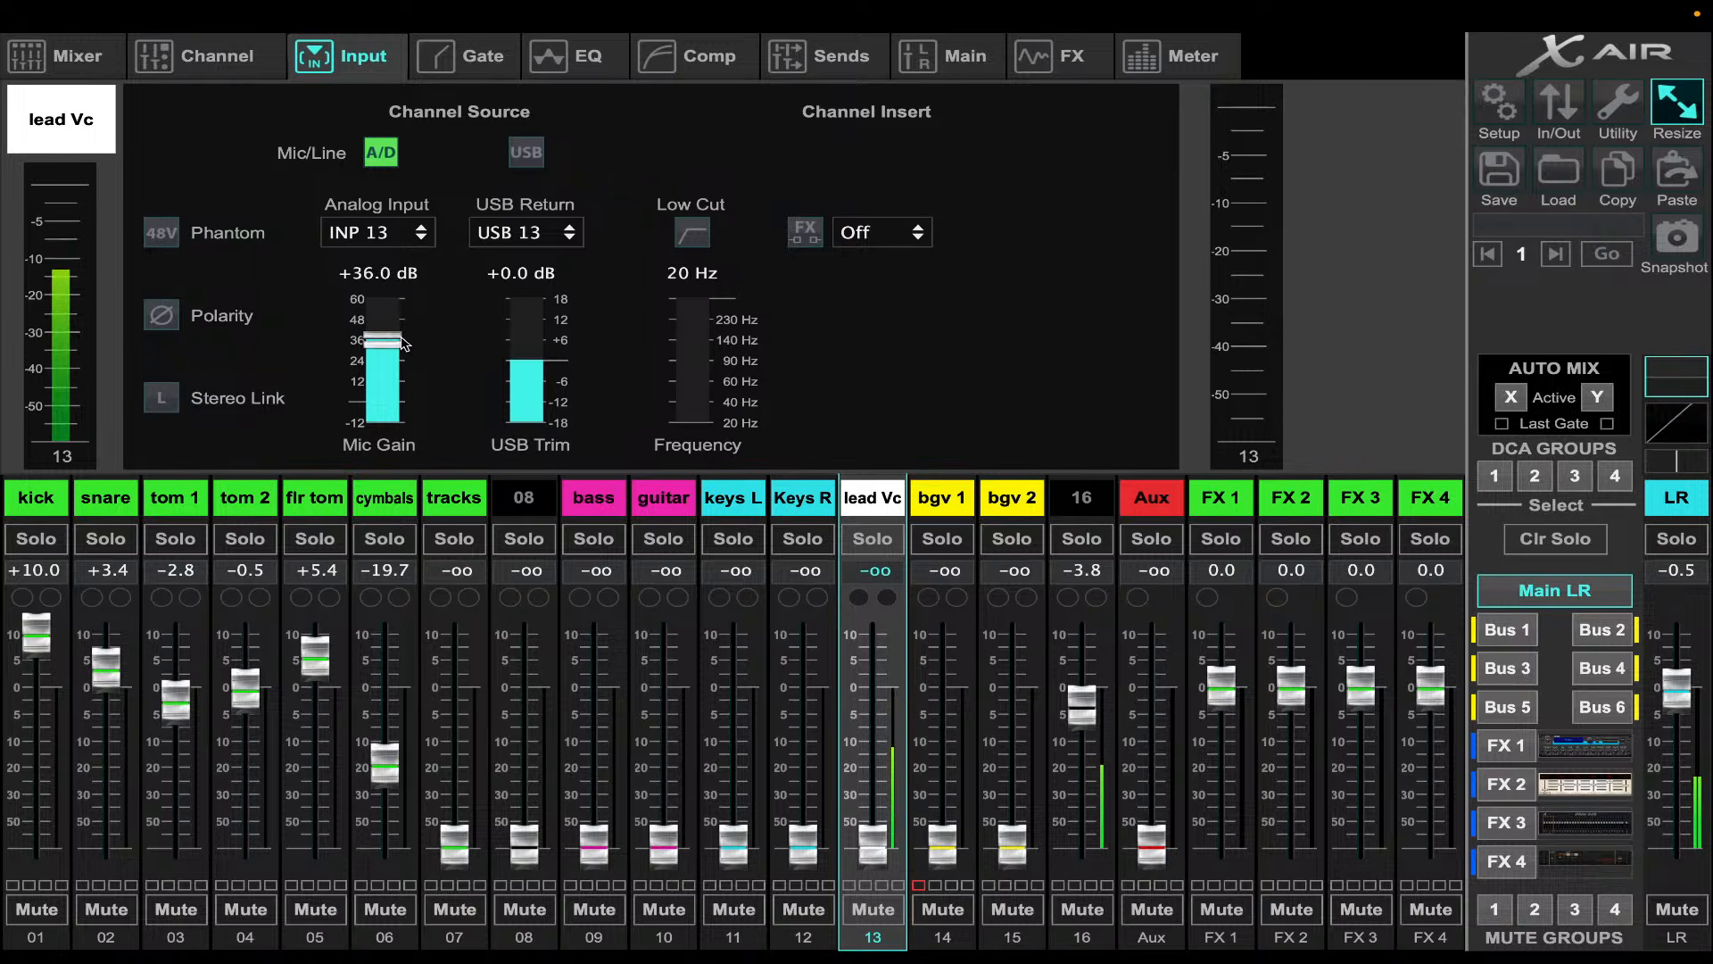
drag(401, 341, 404, 390)
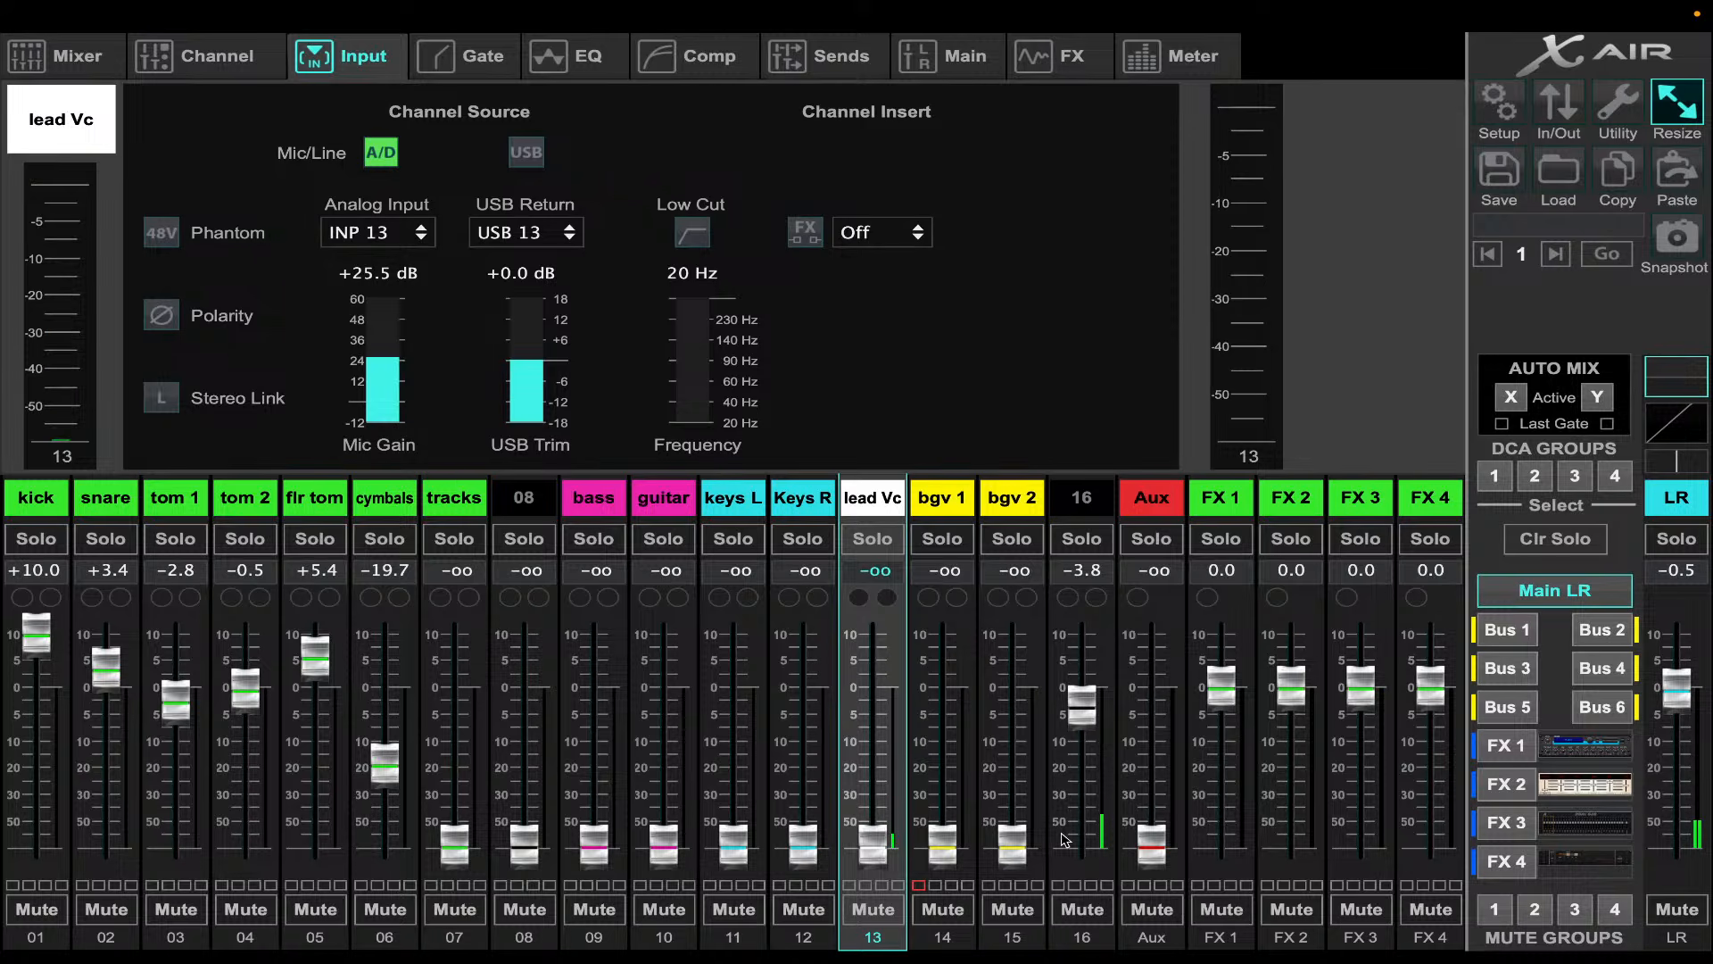
- Mute channel 16 and raise the lead Vc channel's fader to +10.0 dB
click(1105, 907)
drag(873, 841, 895, 681)
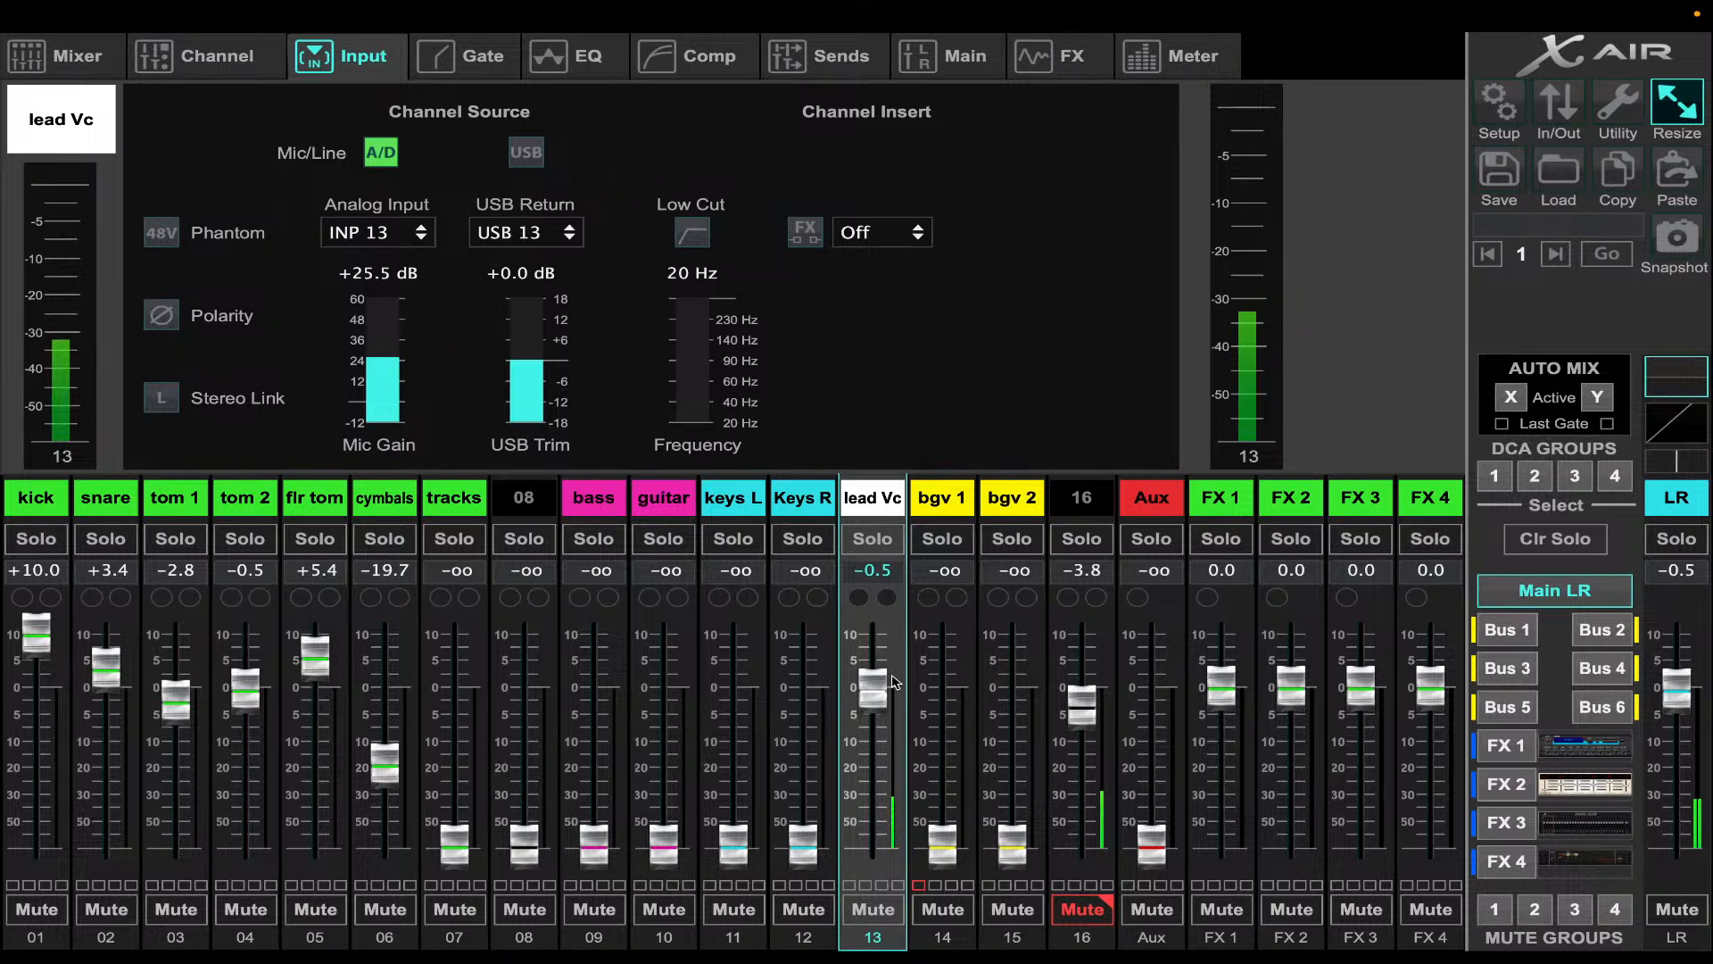
drag(886, 687, 886, 625)
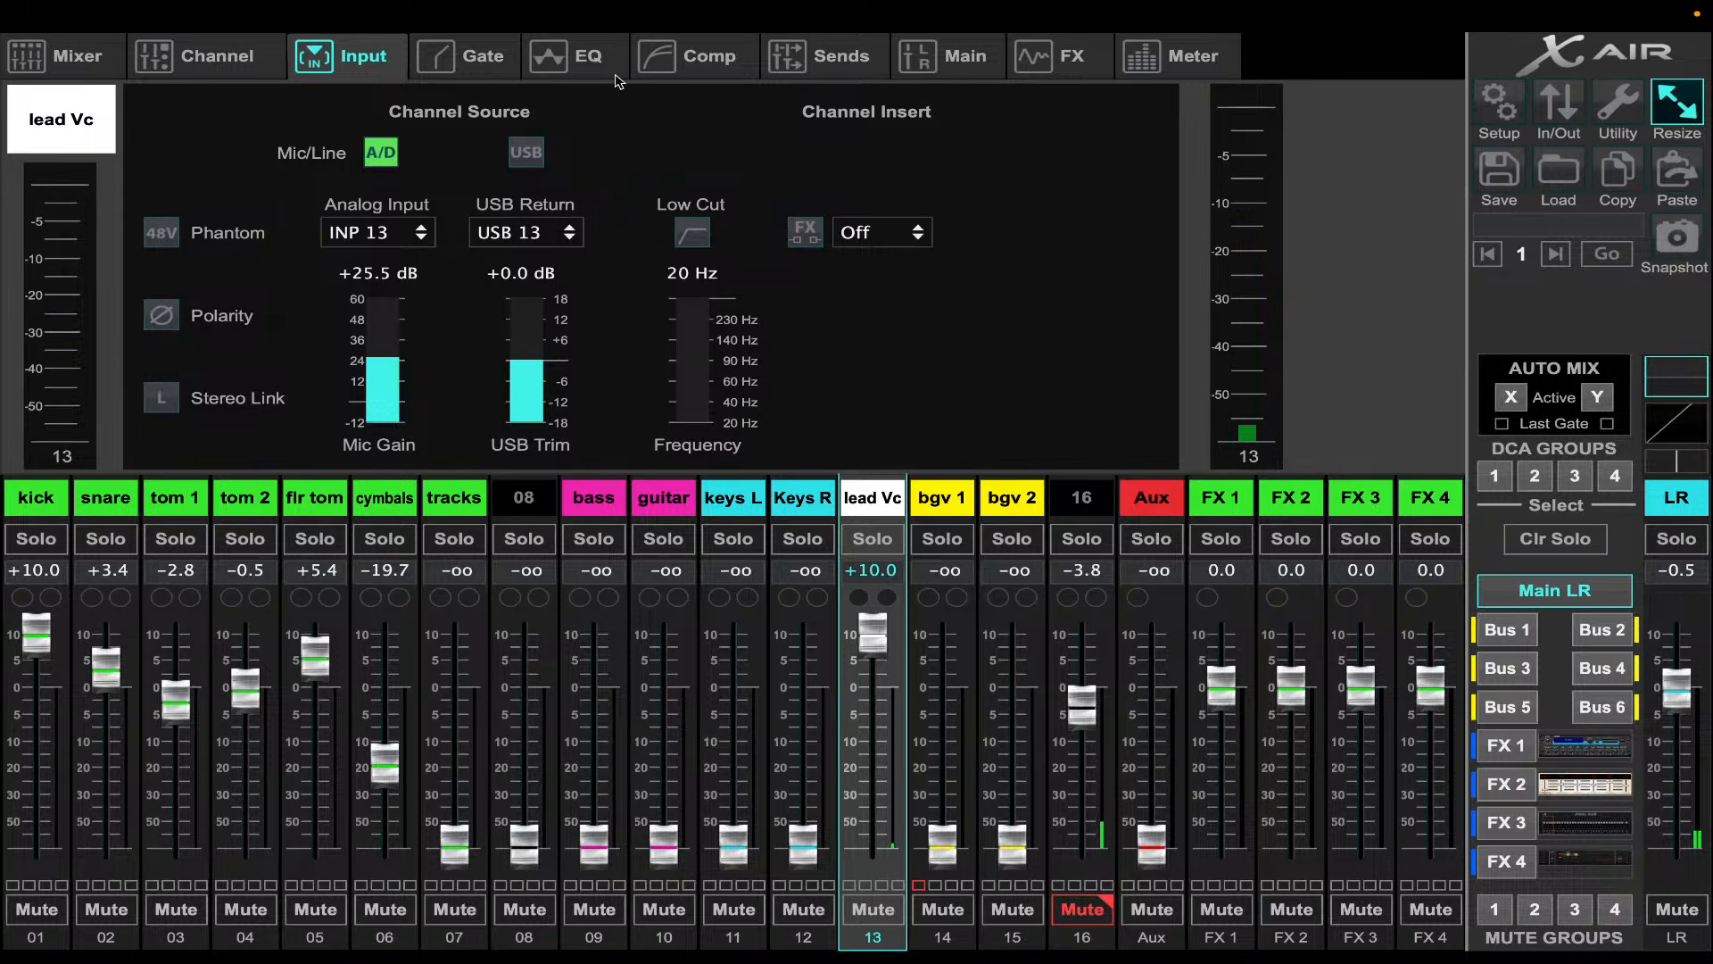
- Enable the low cut in the lead Vc channel's EQ and set its frequency to about 82 Hz
click(571, 55)
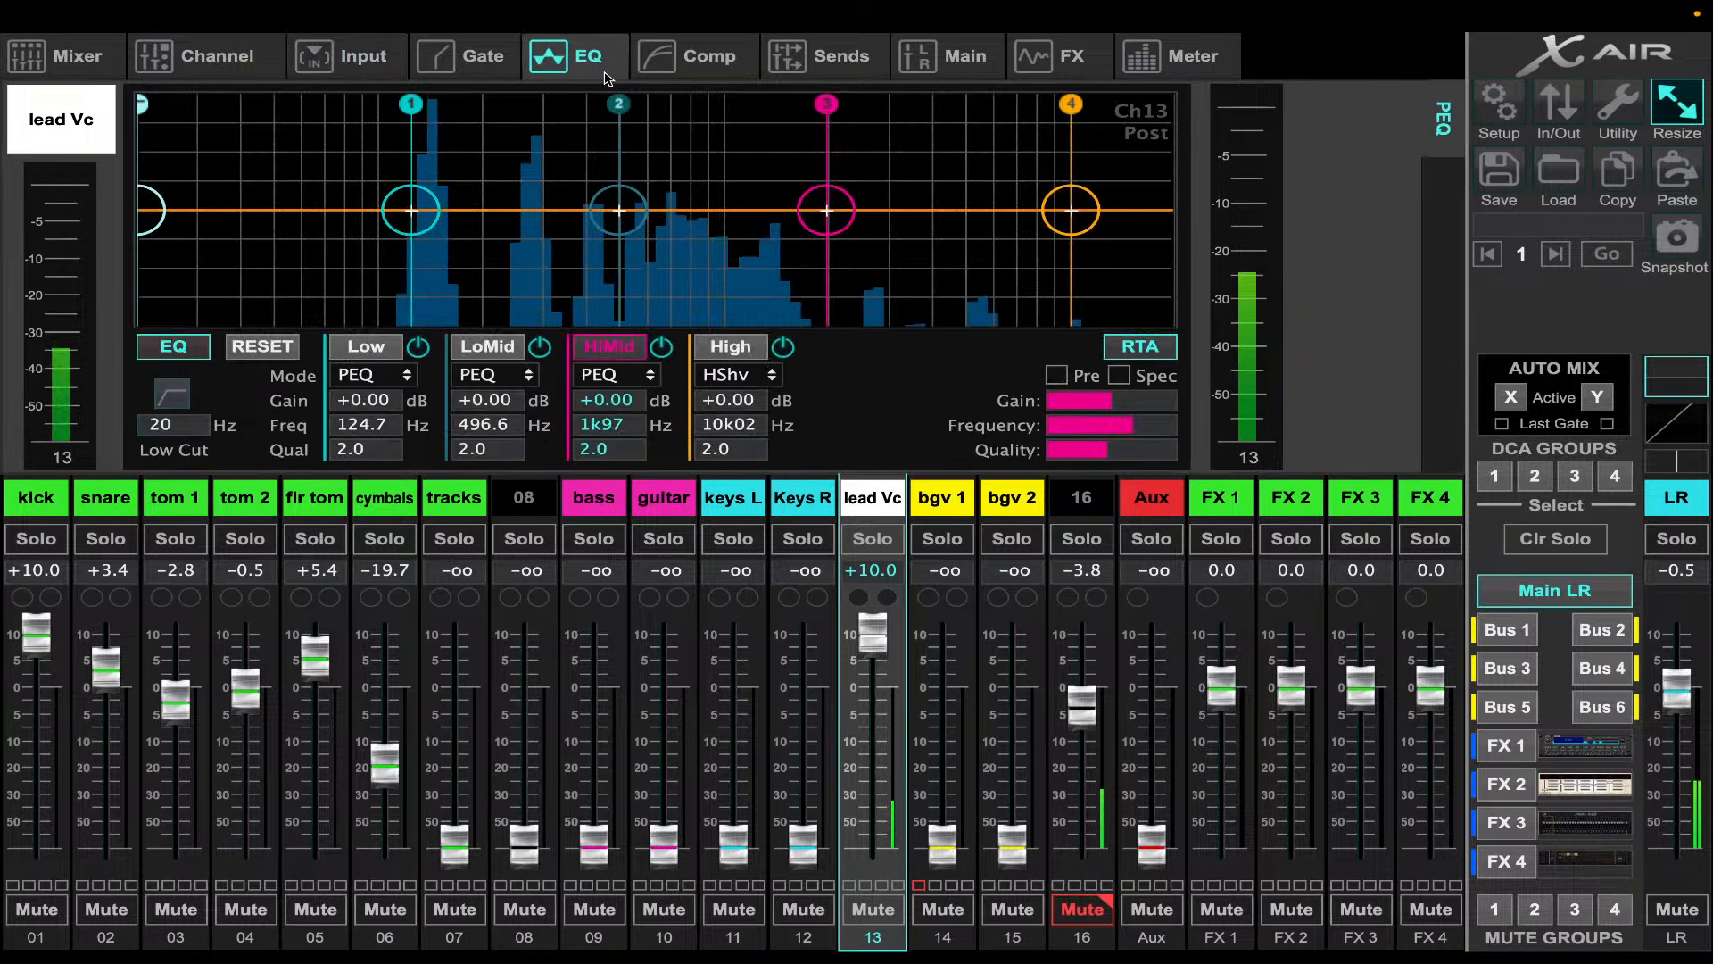
click(159, 218)
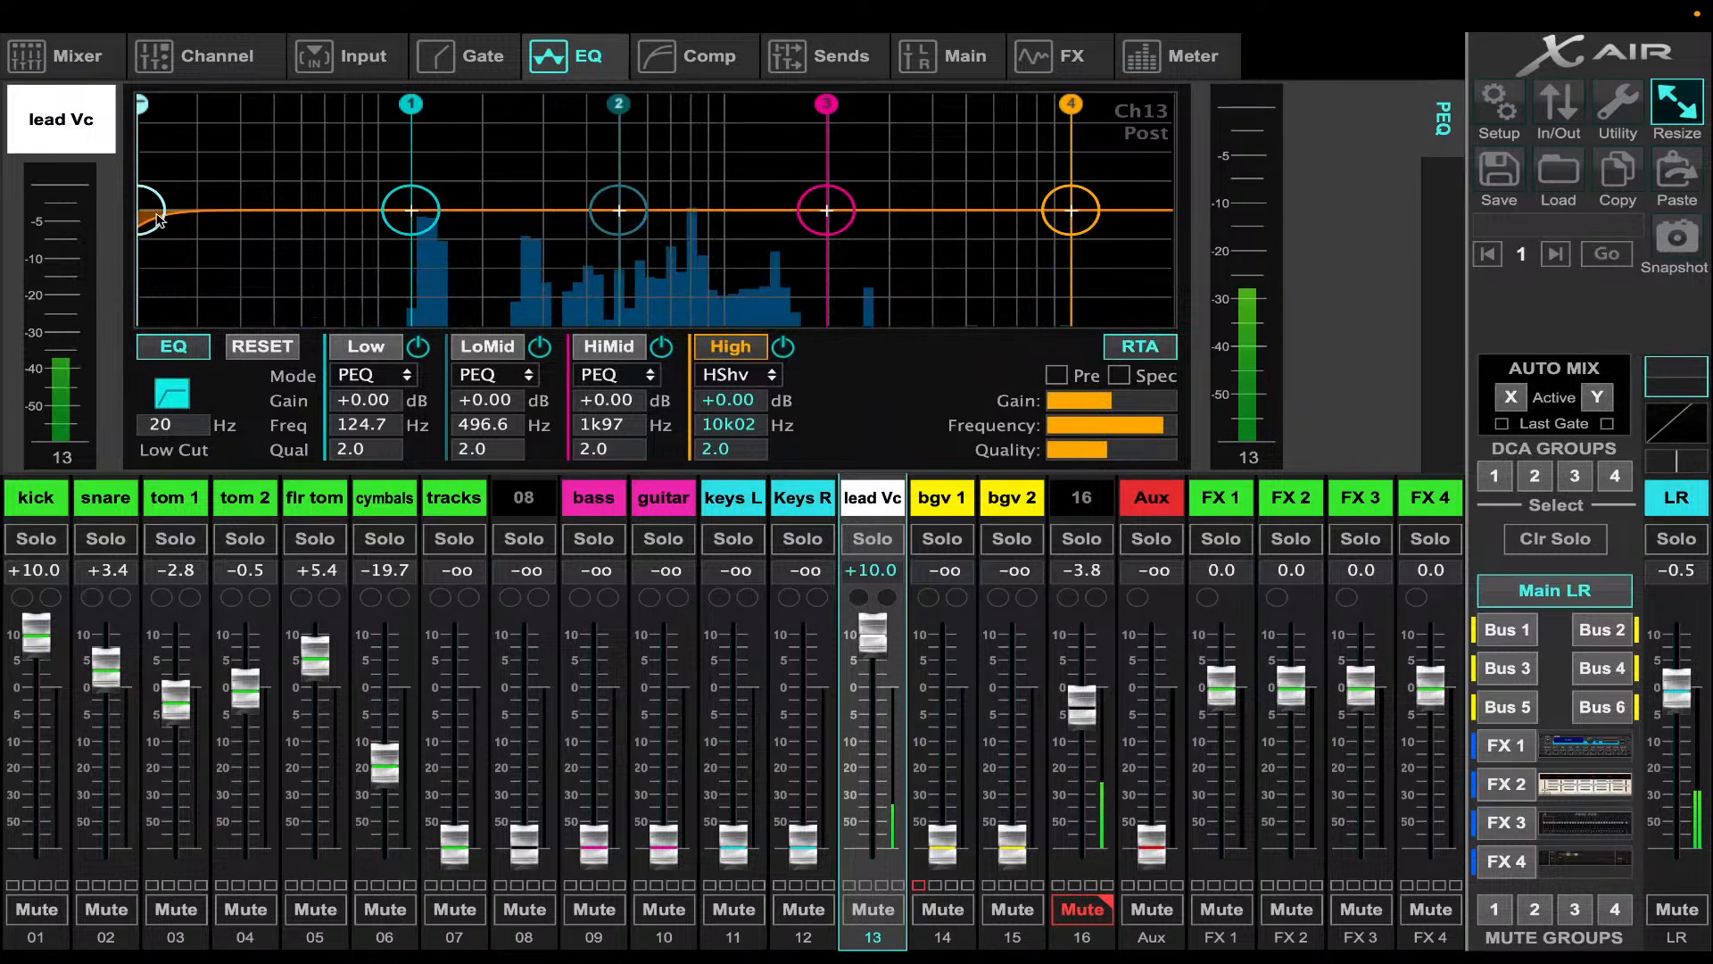
drag(157, 220, 371, 237)
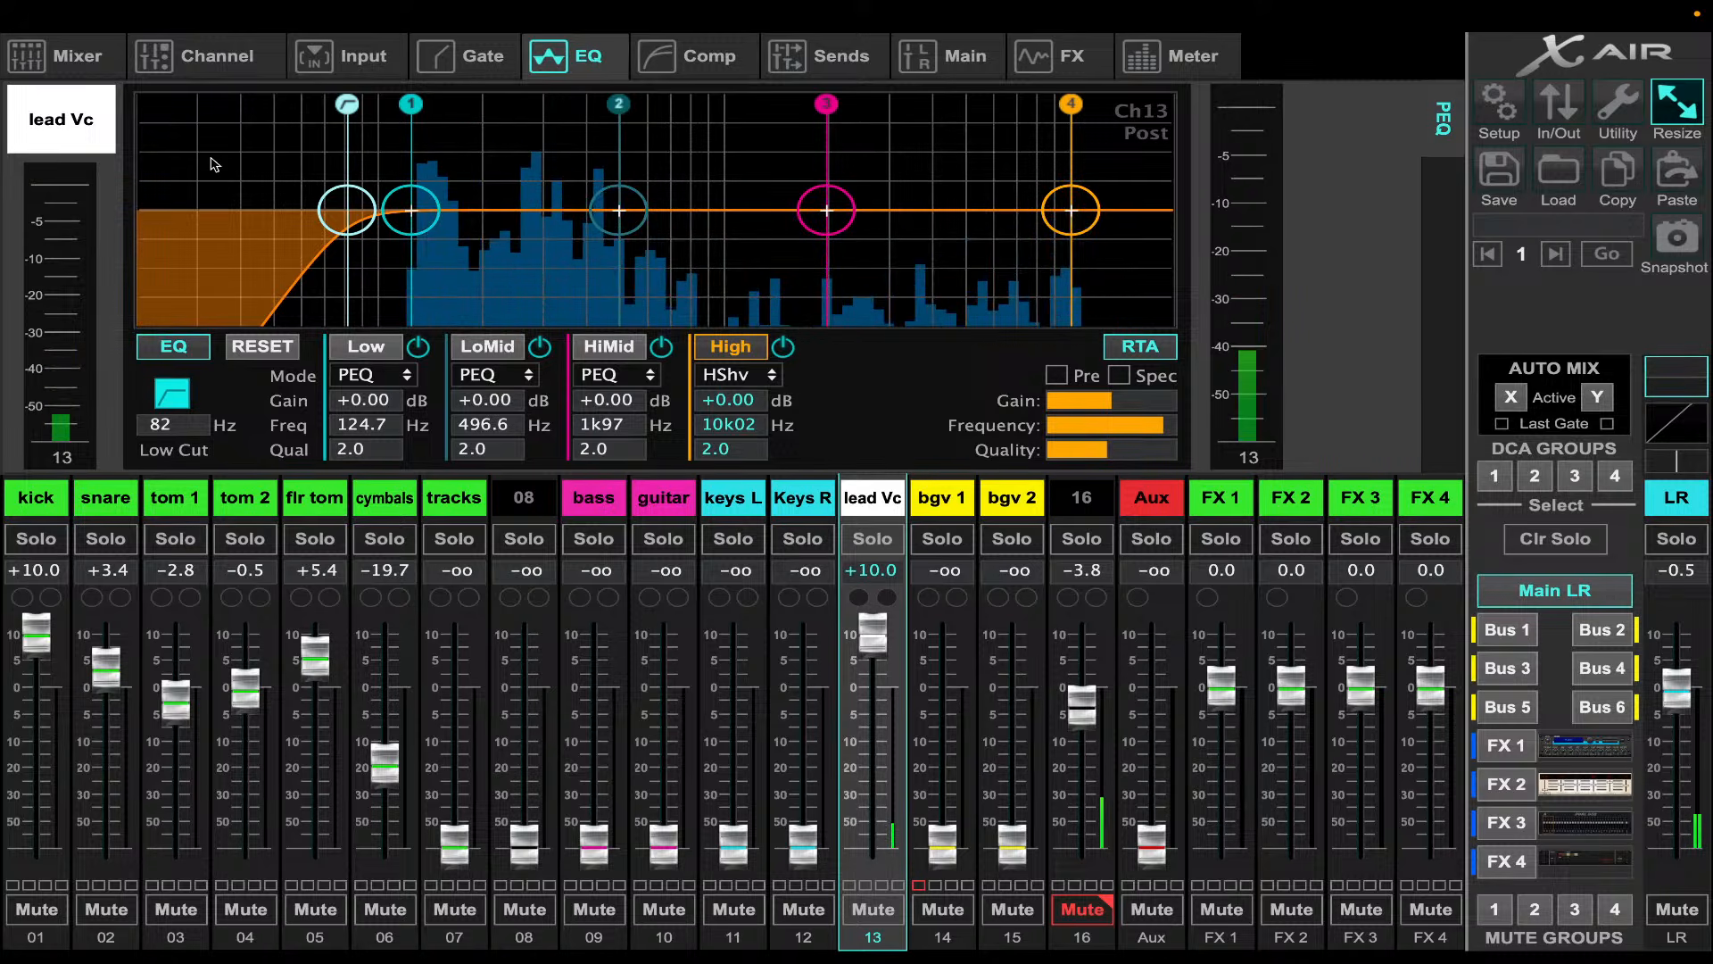
- Cut the lead Vc EQ's LoMid band by 8.5 dB at about 328 Hz and boost the High shelf at a higher frequency
drag(639, 222, 576, 272)
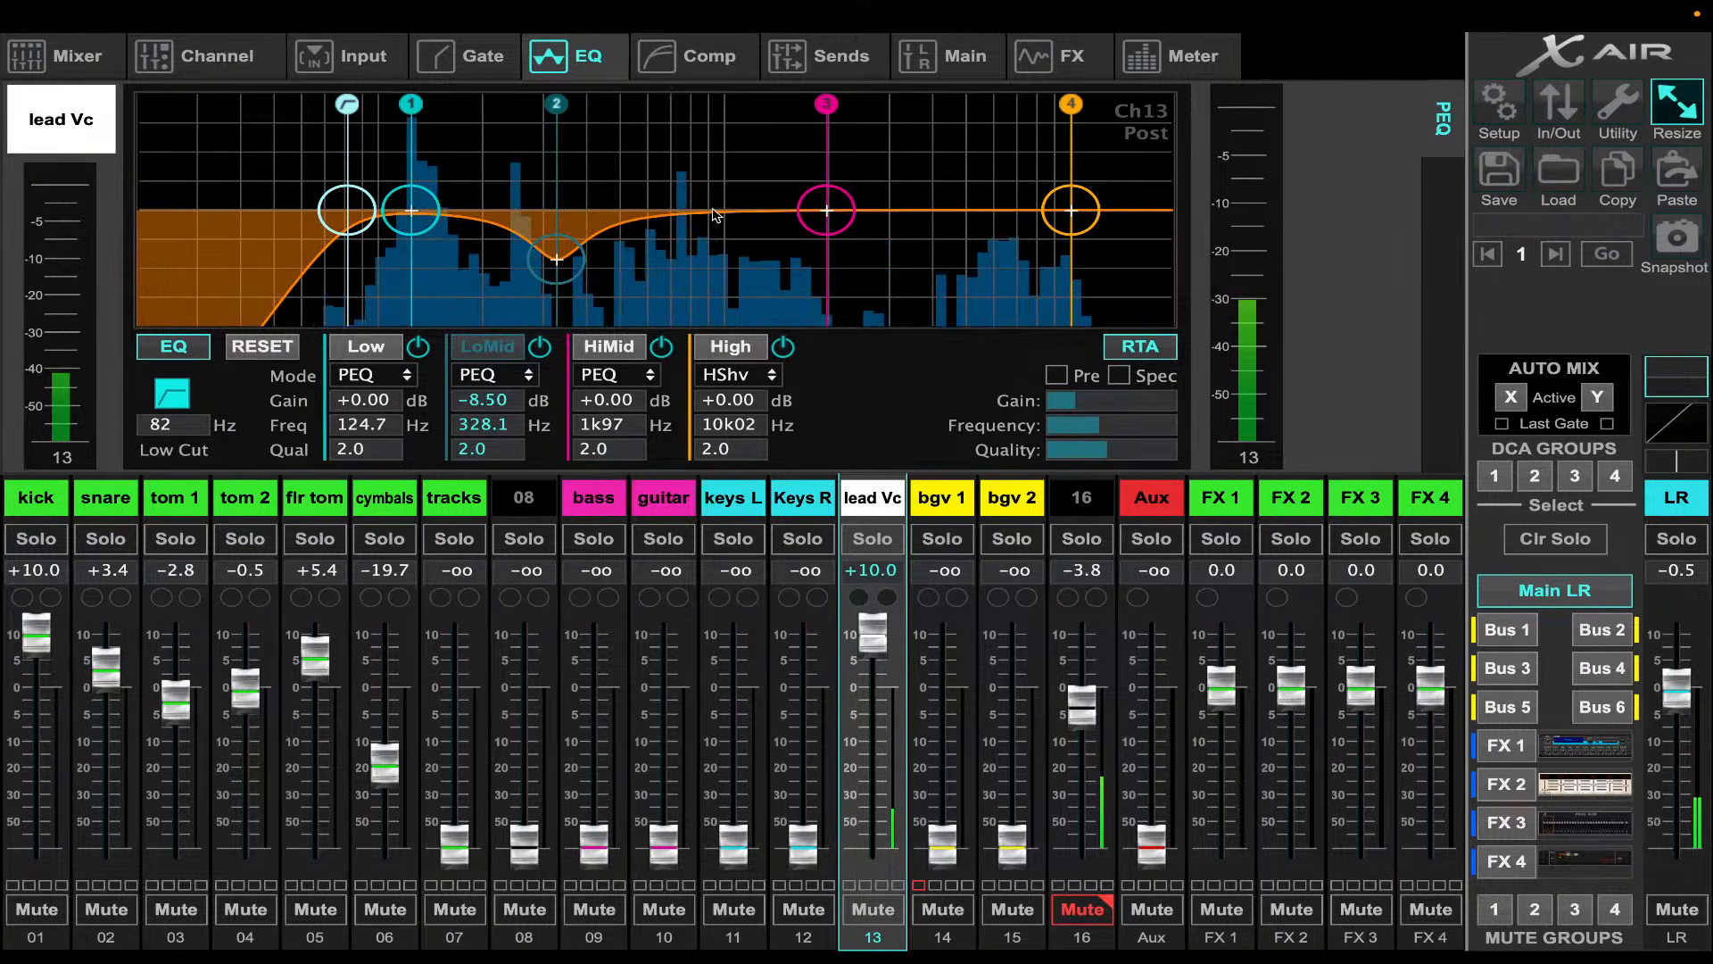
click(1062, 221)
drag(1061, 221, 1103, 167)
- Enable the lead Vc channel's compressor with a threshold of -32.0 dB, and raise the linked keys L and Keys R faders to -5.4 dB
click(696, 55)
click(259, 133)
drag(317, 304, 298, 464)
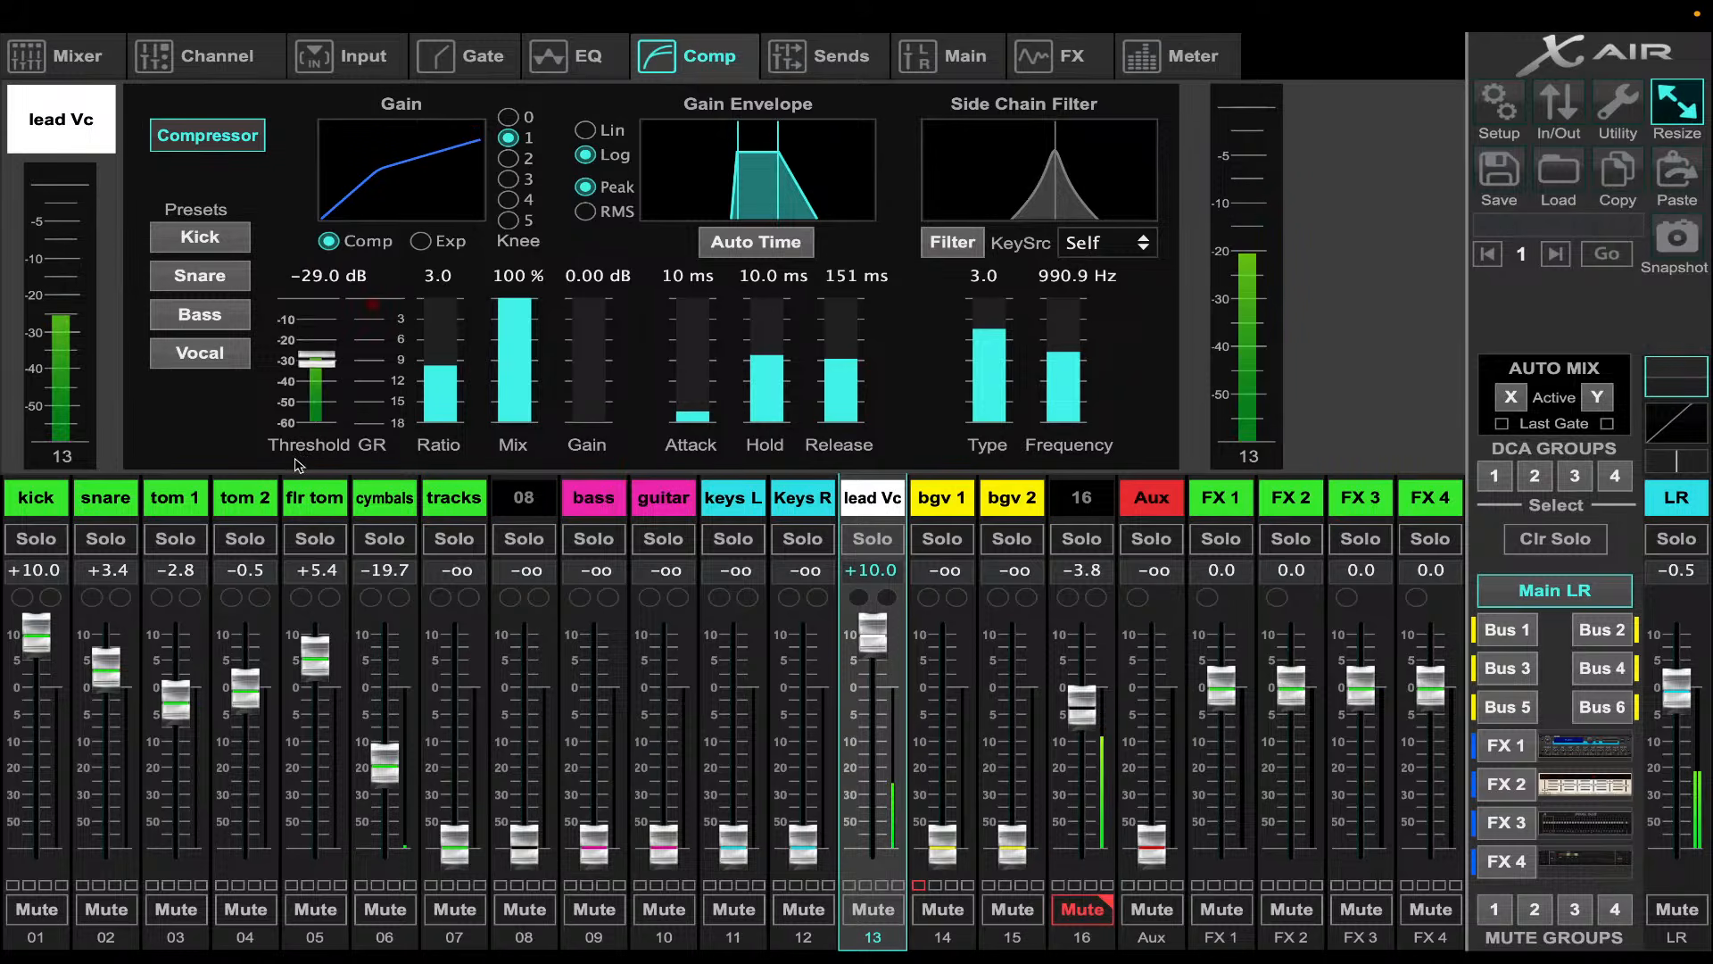
mouse_move(679, 361)
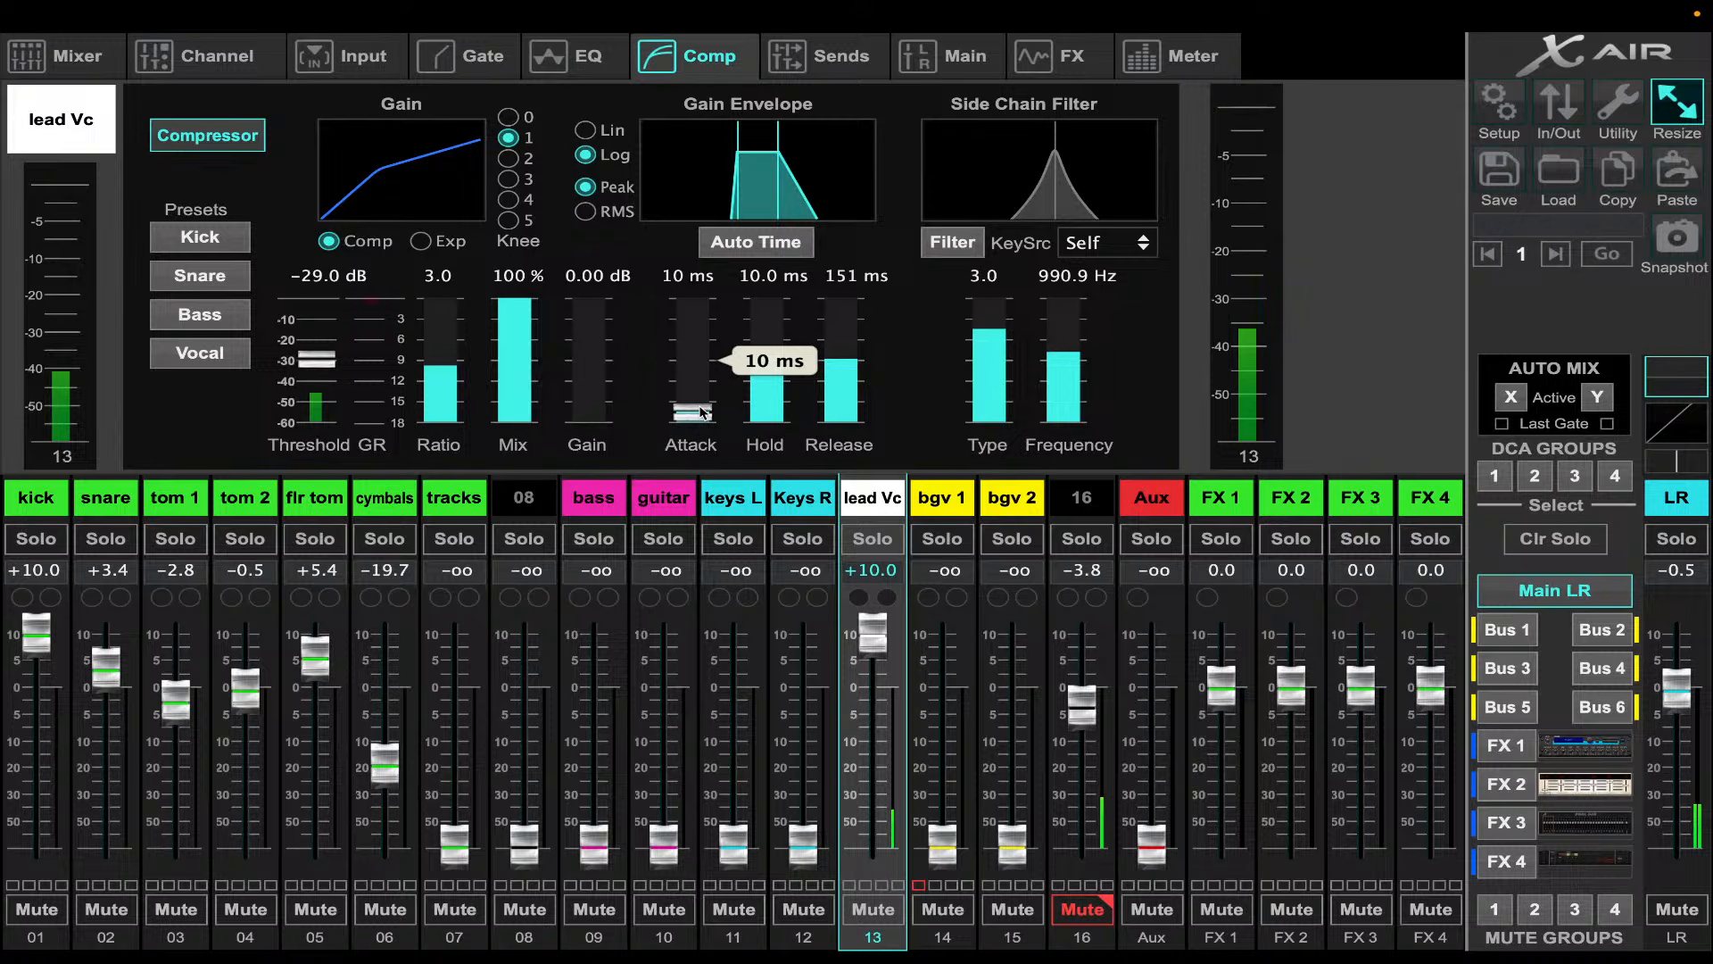
drag(328, 371, 326, 386)
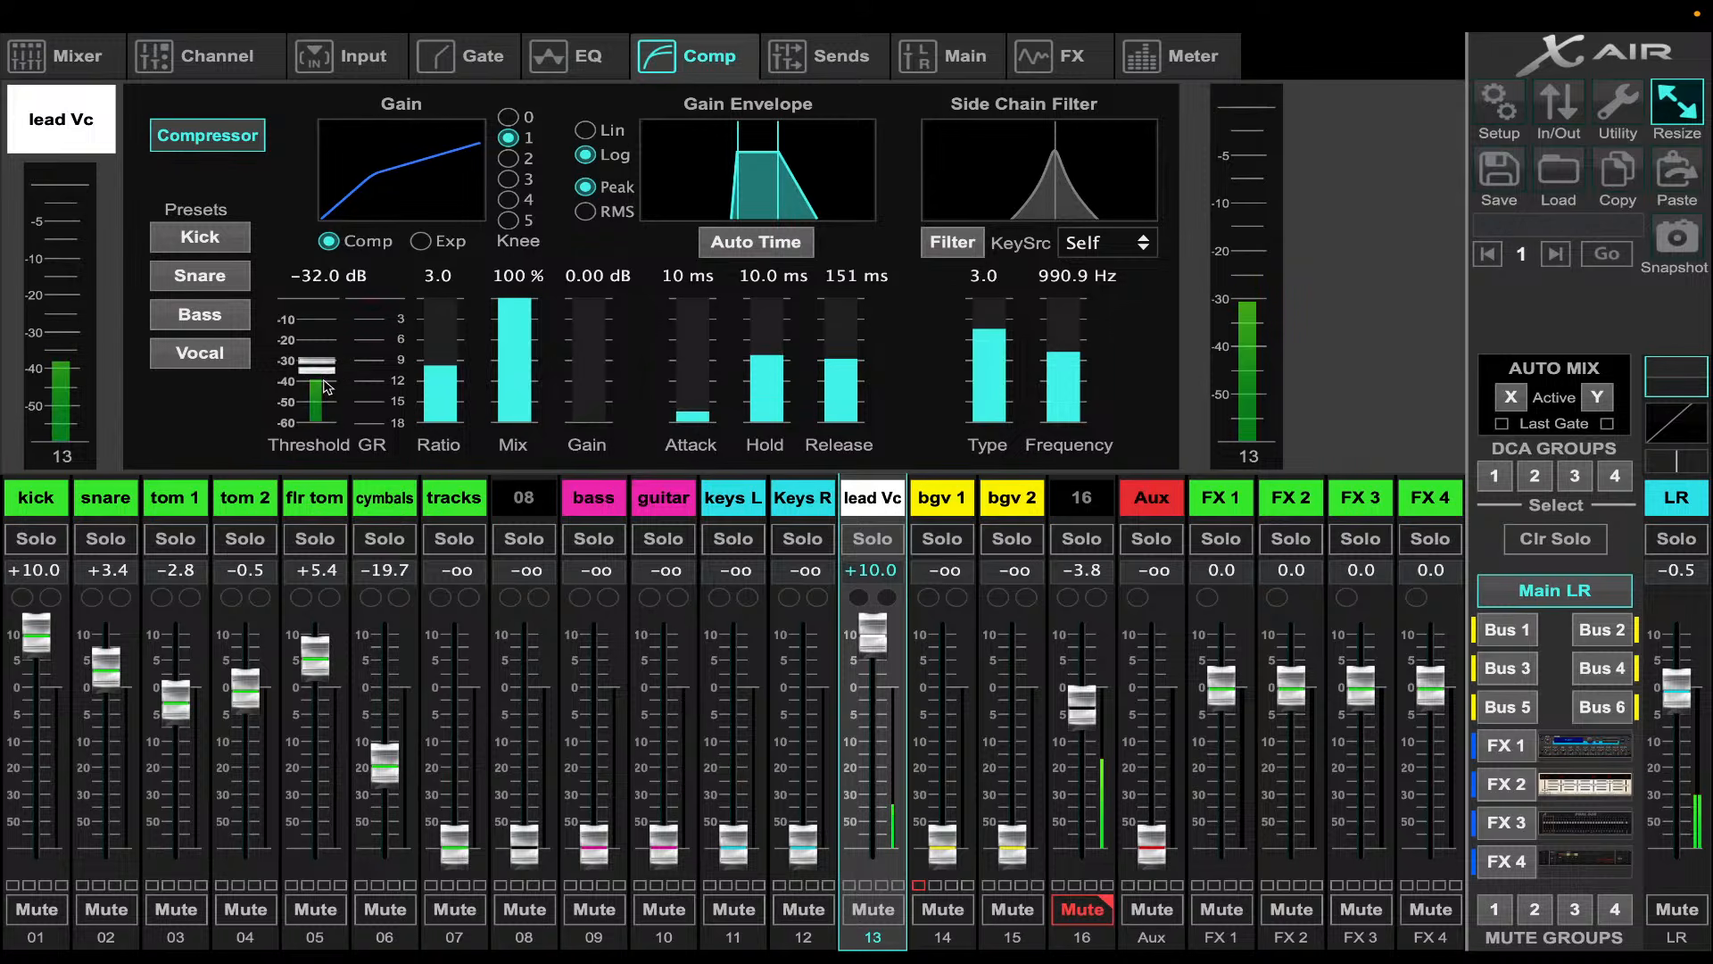
drag(728, 847, 776, 719)
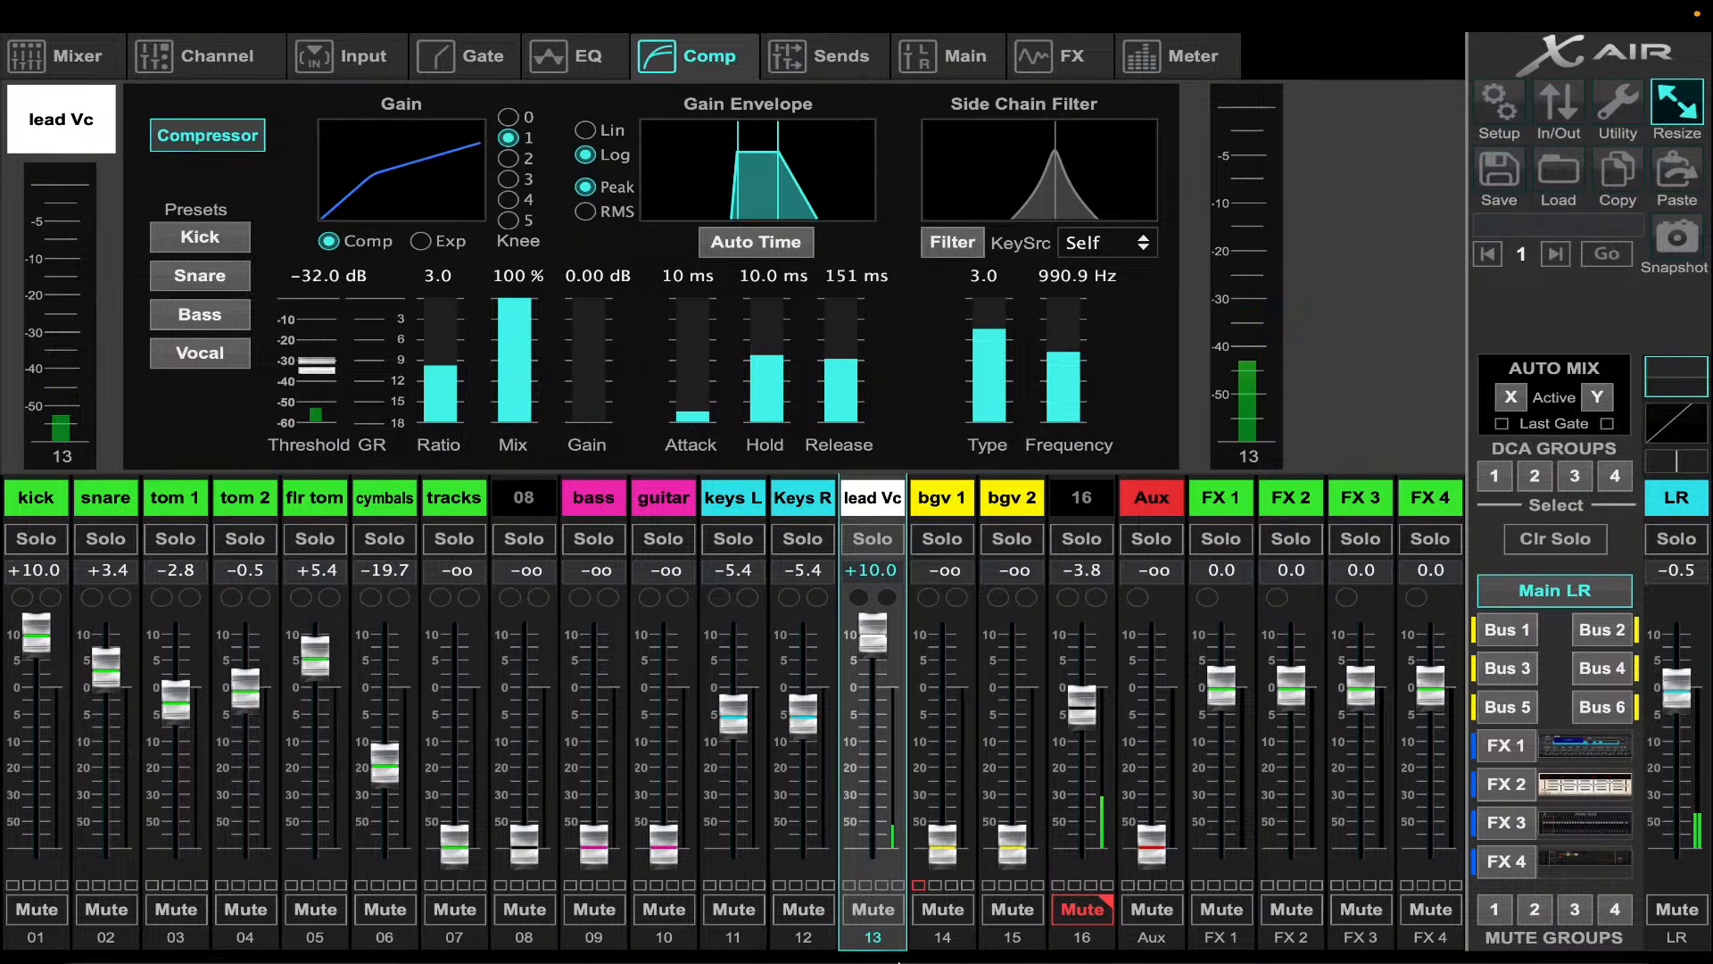
- Switch to Chrome, read the live stream's chat messages in YouTube Studio, and return to X AIR Edit
mouse_move(1049, 922)
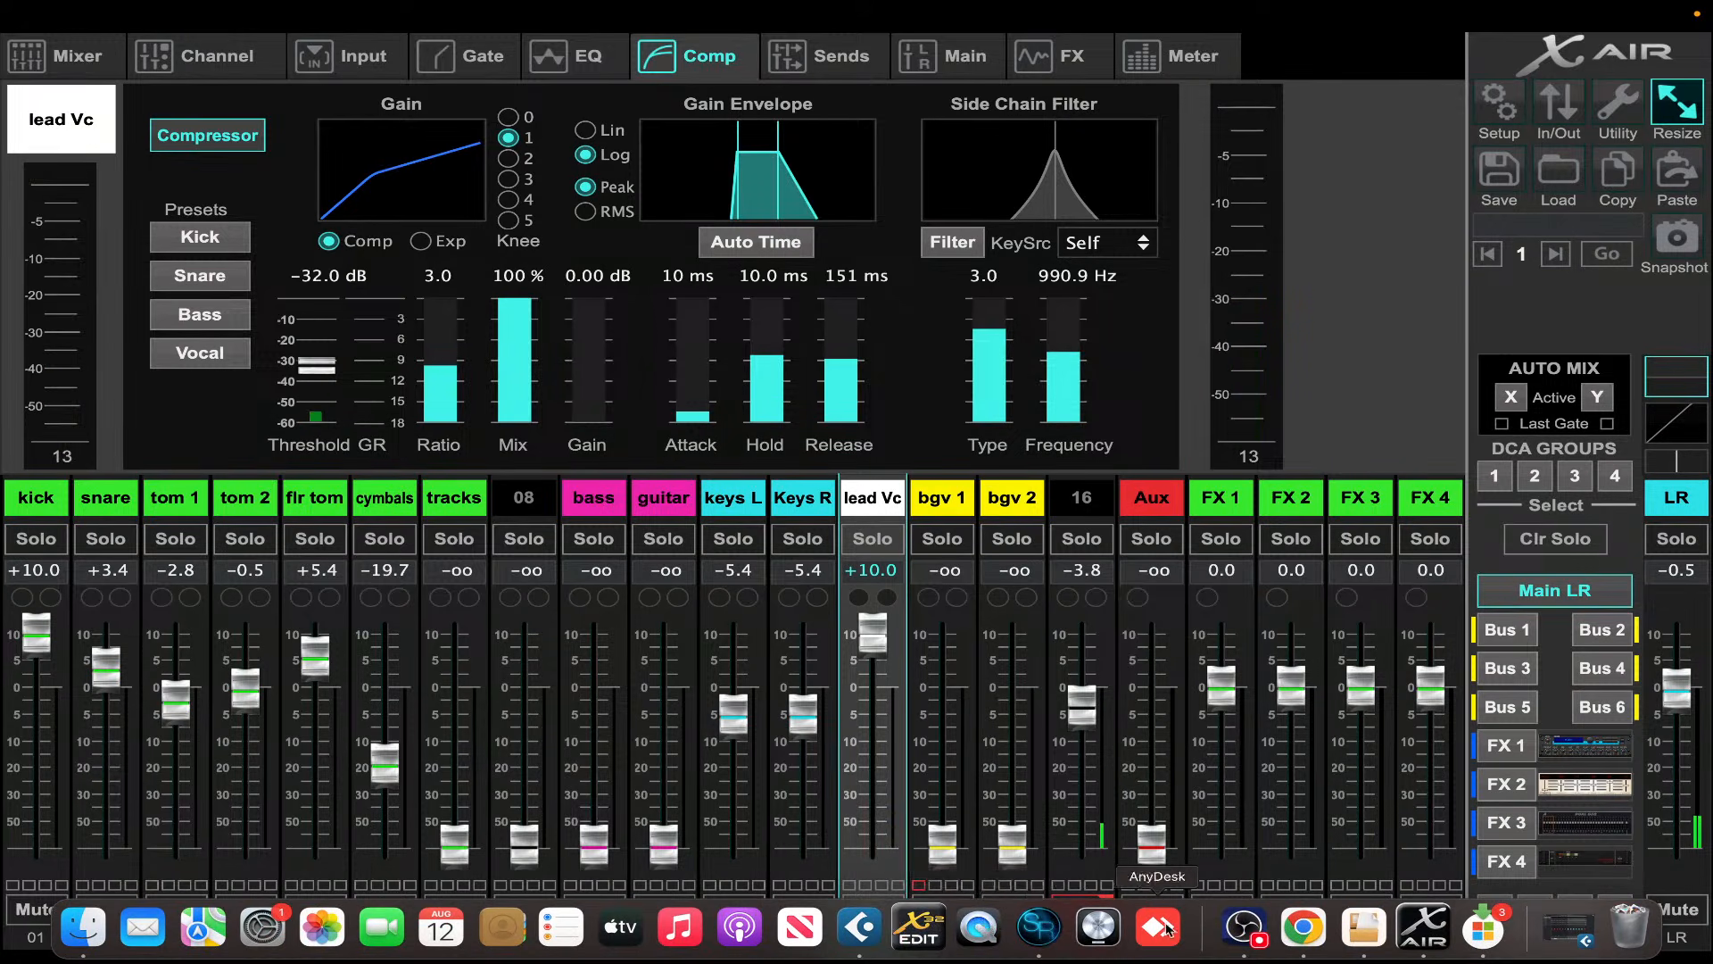
click(1269, 953)
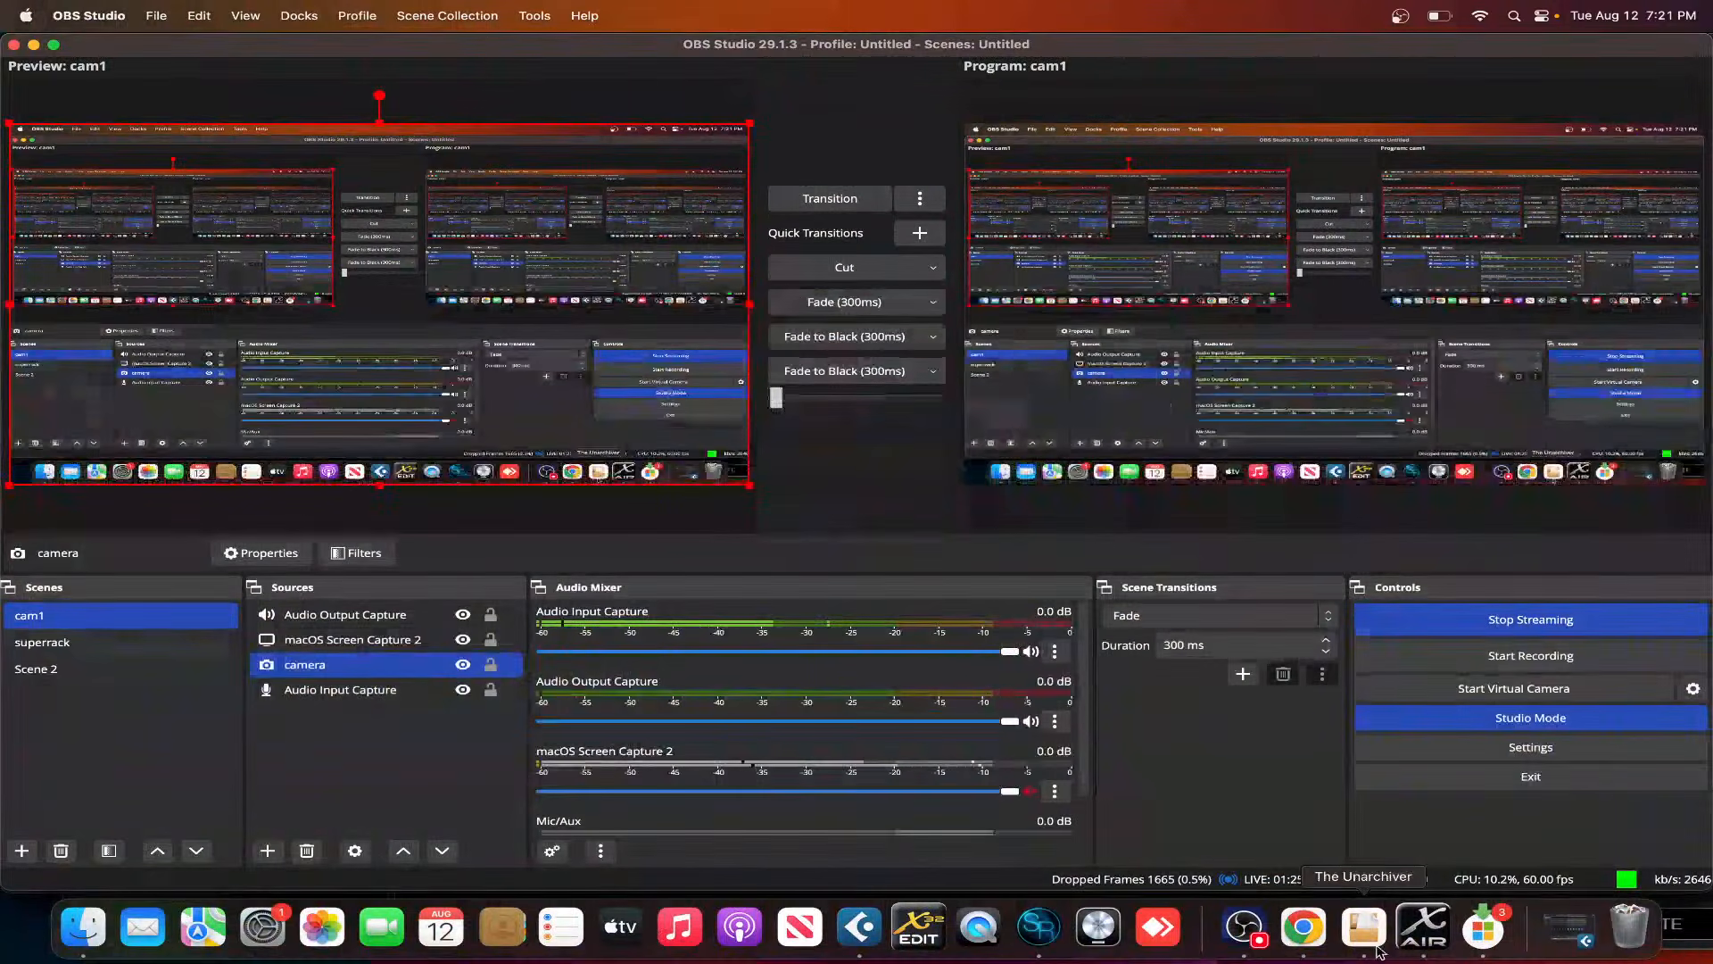
click(1302, 929)
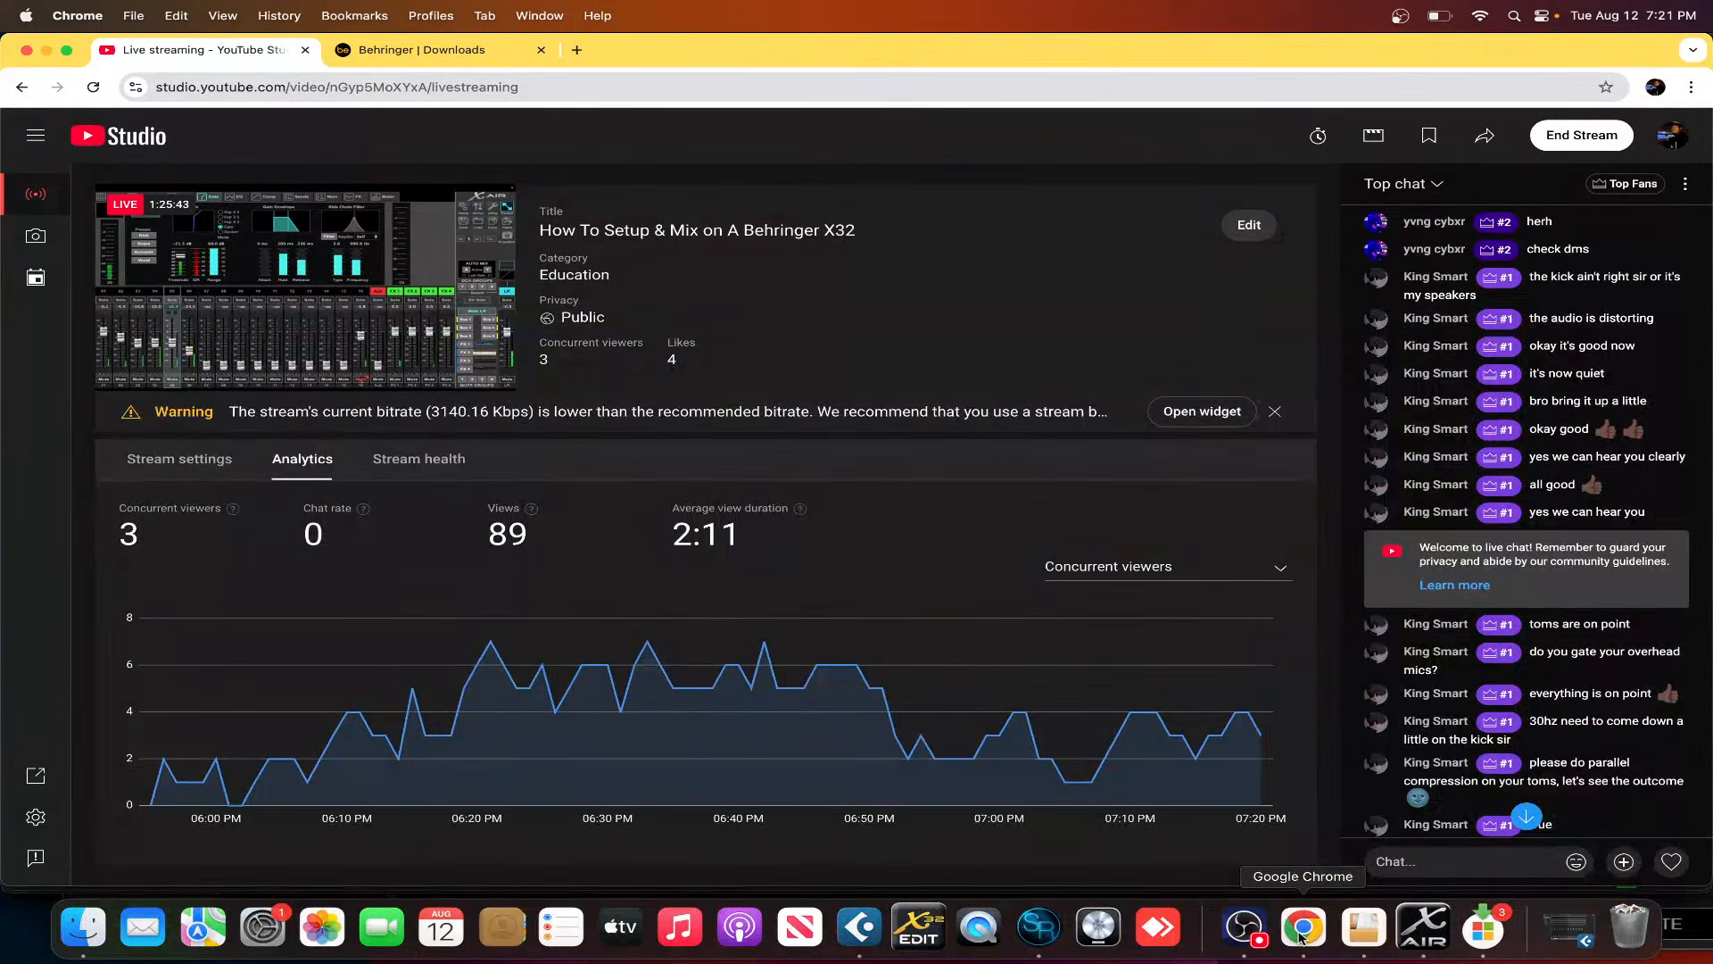
scroll(1385, 711, down, 2)
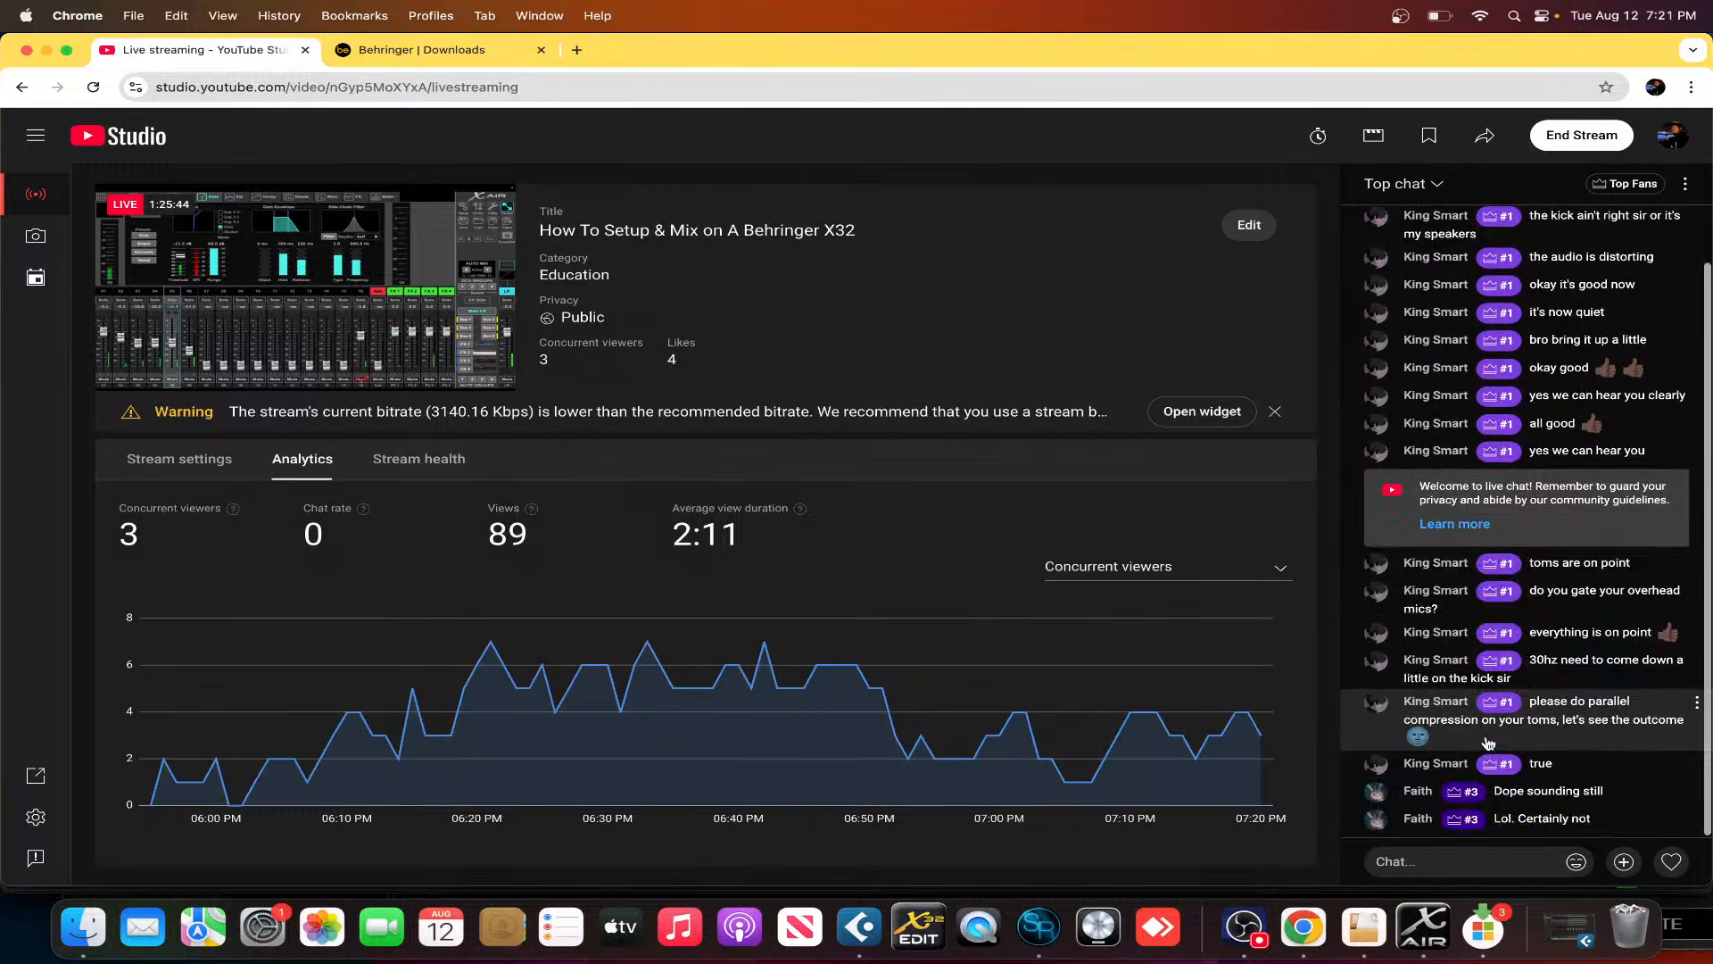
scroll(1487, 742, up, 2)
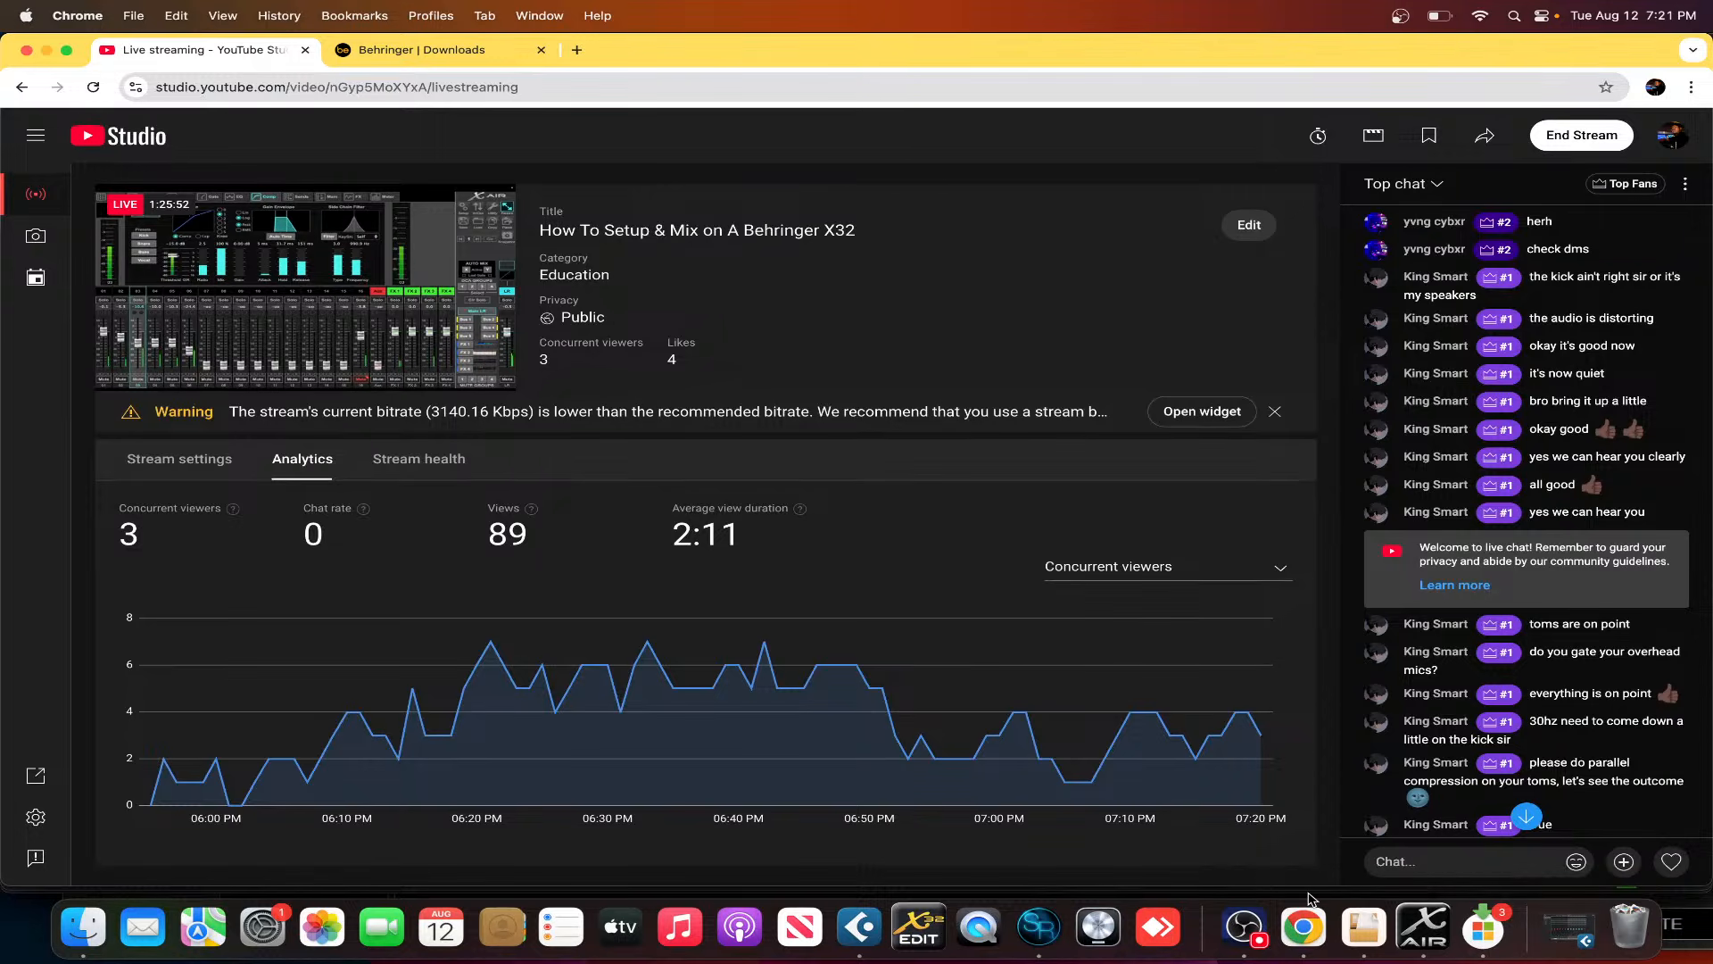
click(1424, 928)
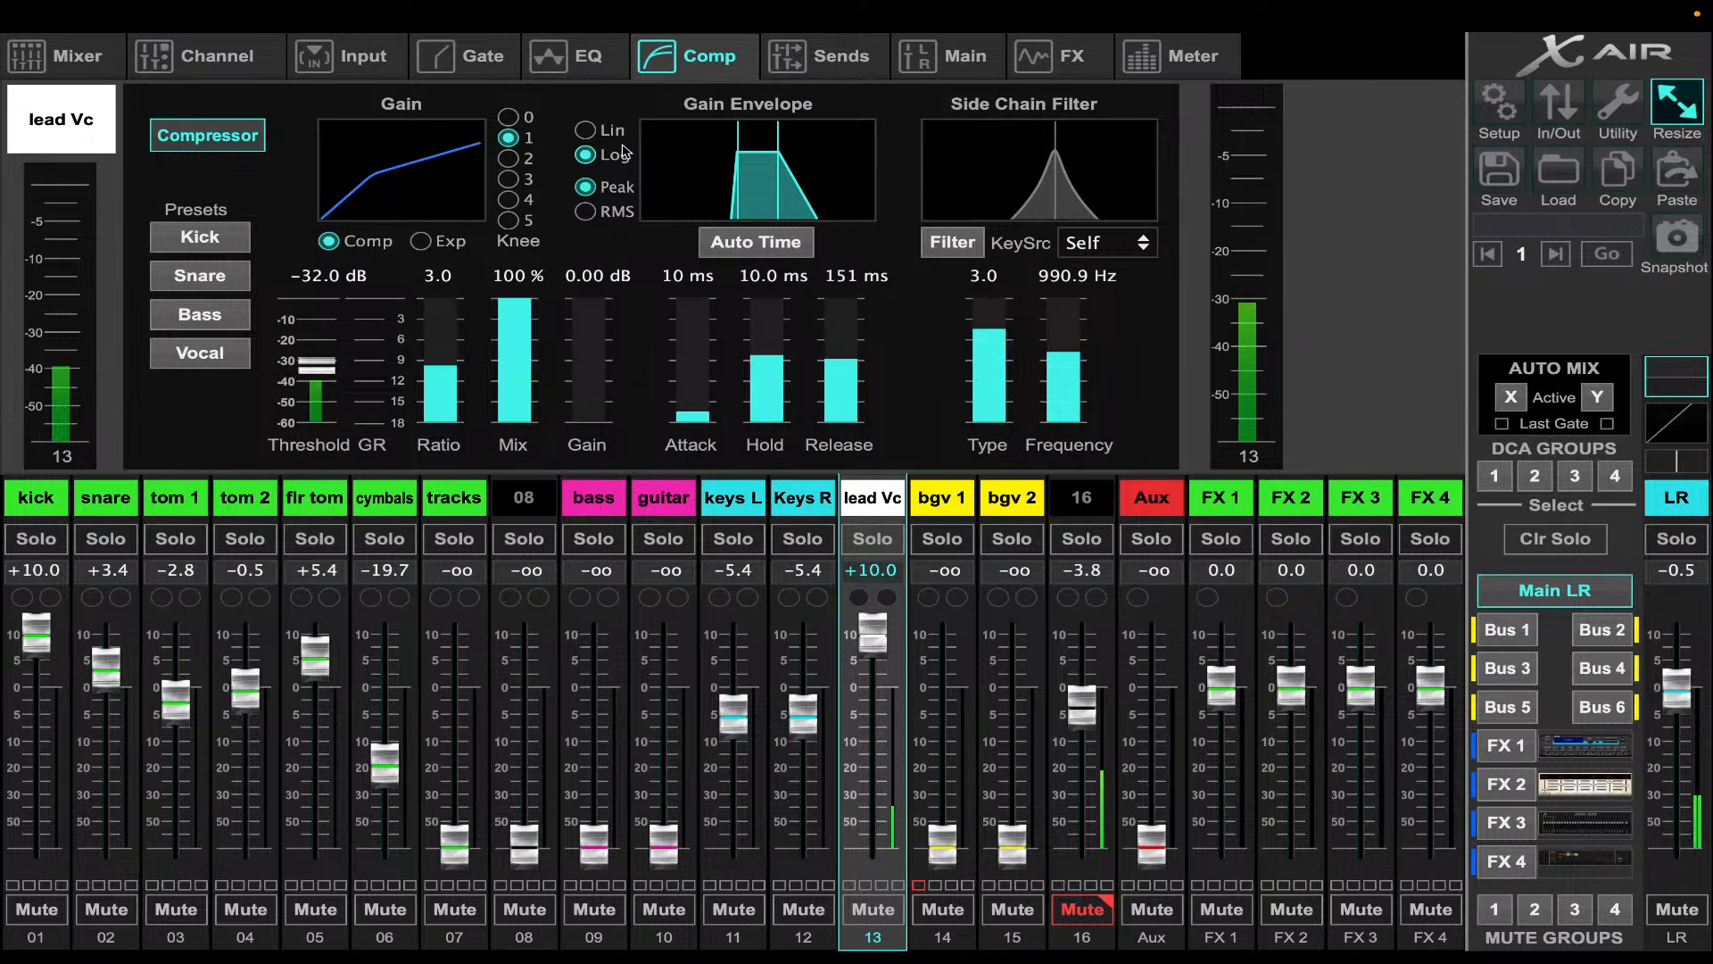
- Enable the noise gate on the lead Vc channel and set its threshold to -34.0 dB
click(469, 56)
drag(365, 428, 361, 286)
click(226, 147)
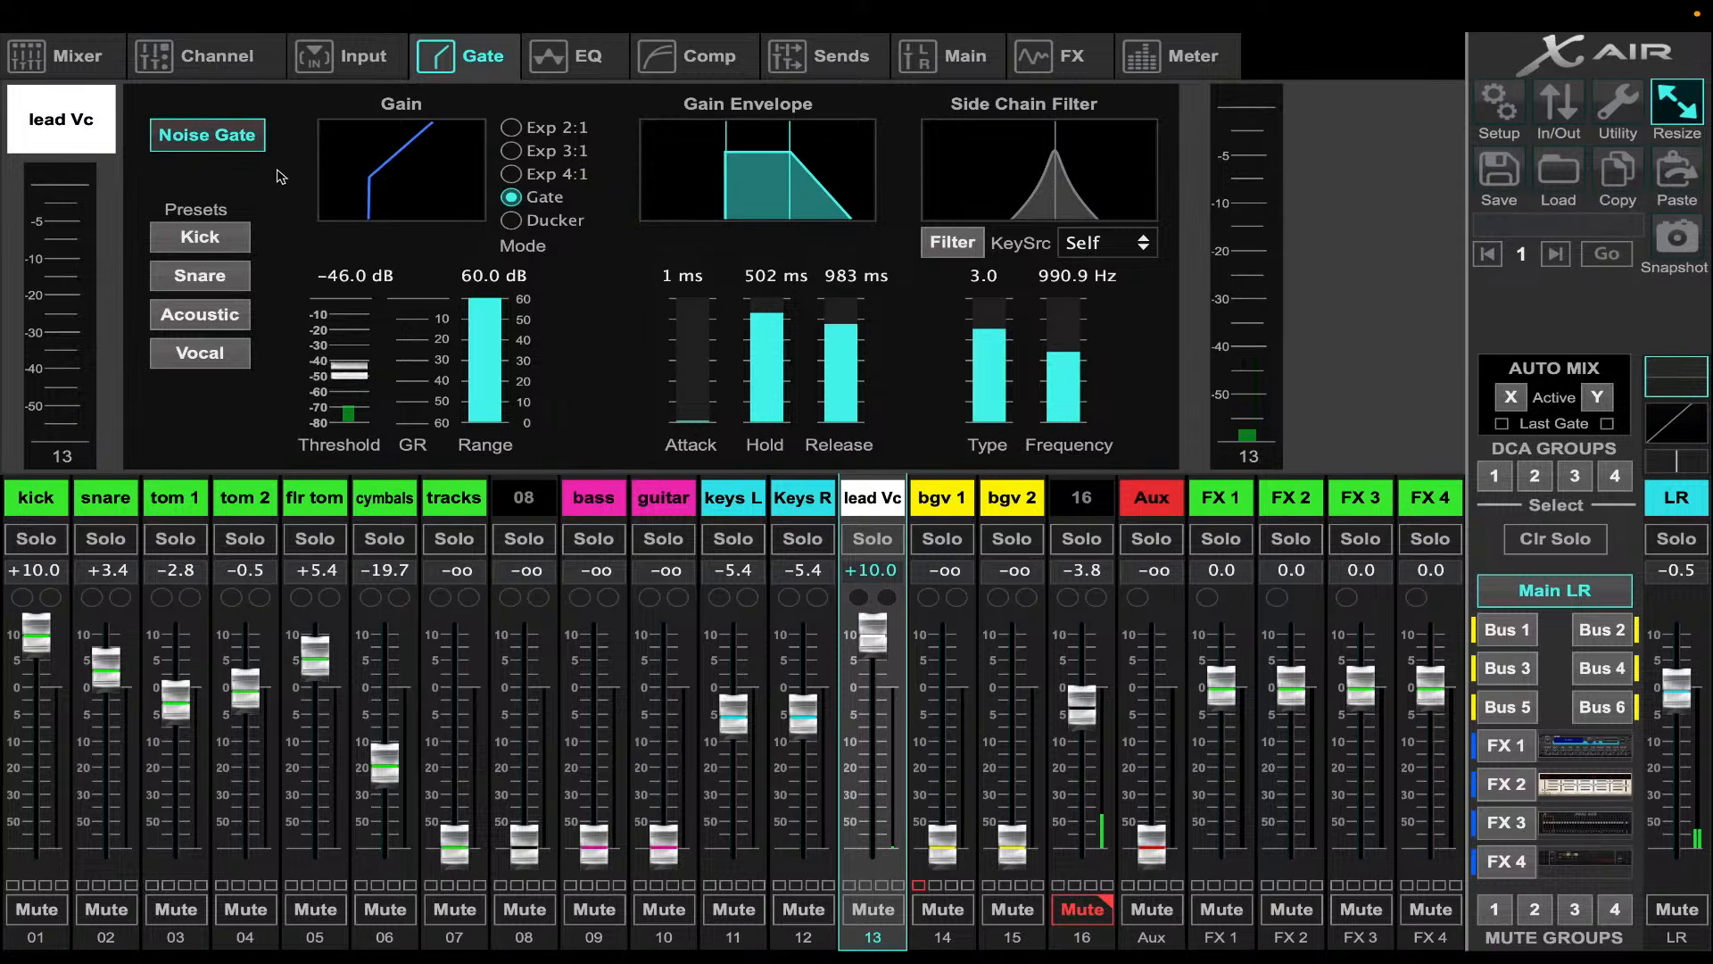
mouse_move(339, 382)
mouse_down()
mouse_move(330, 300)
mouse_move(351, 384)
mouse_up()
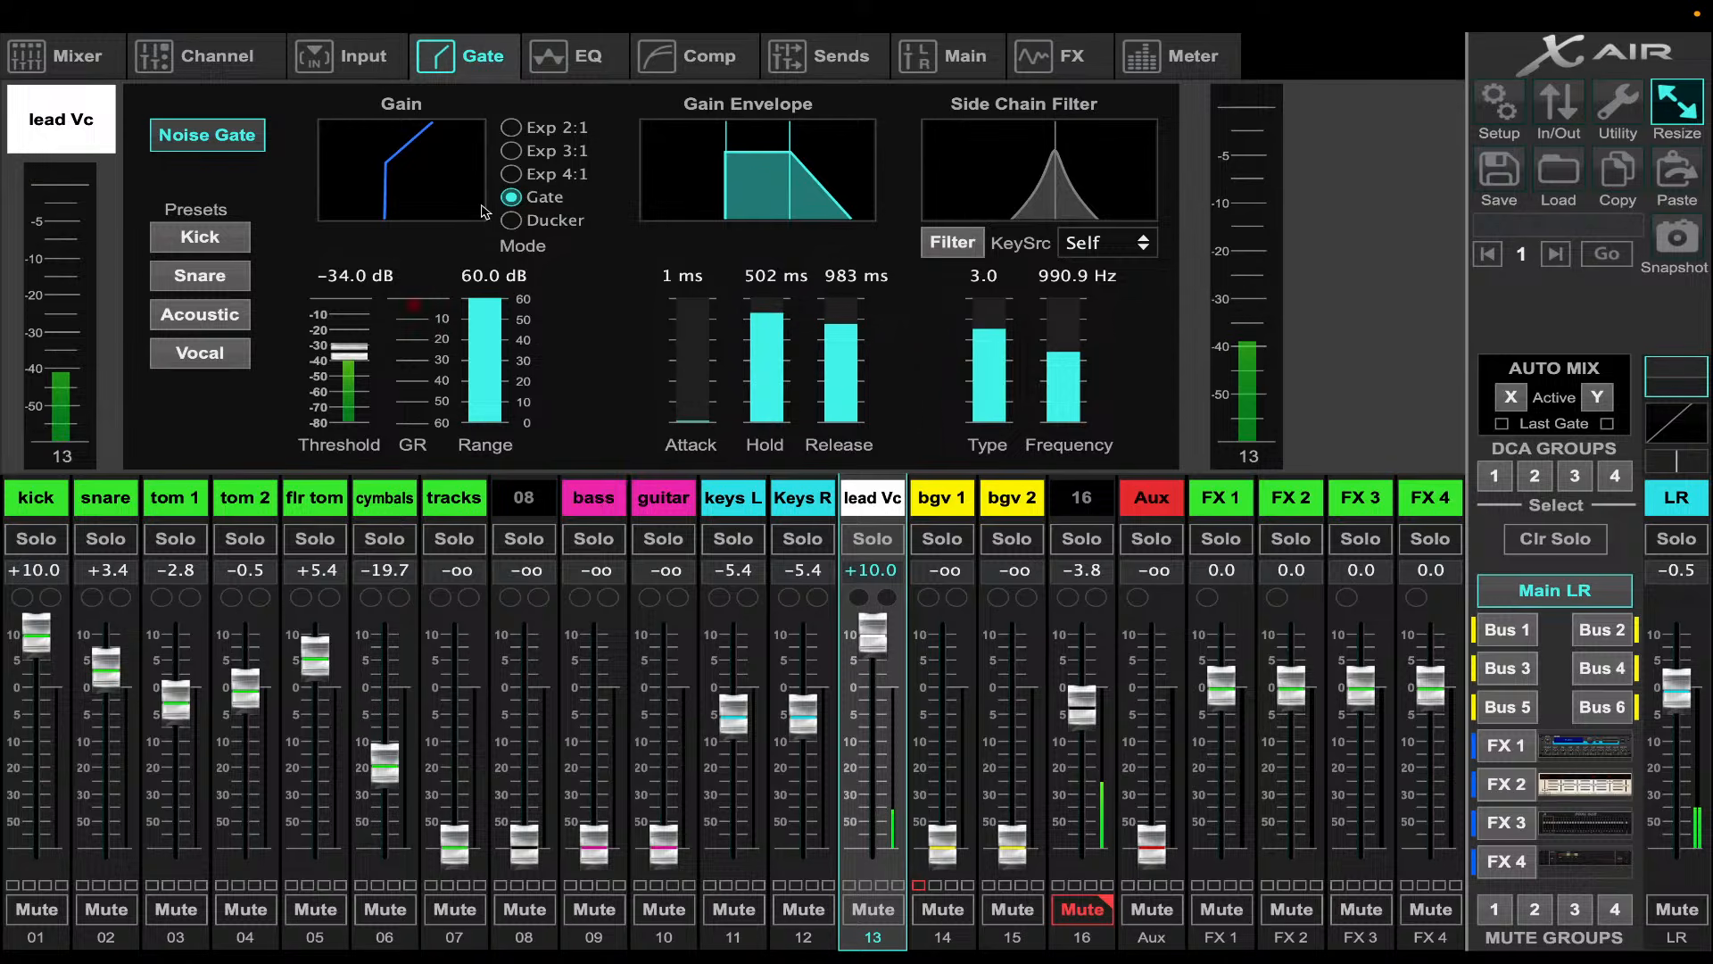
- Compare the expander modes of the lead Vc gate and set the mode to Exp 4:1
click(512, 174)
click(513, 150)
click(514, 129)
click(513, 151)
click(512, 175)
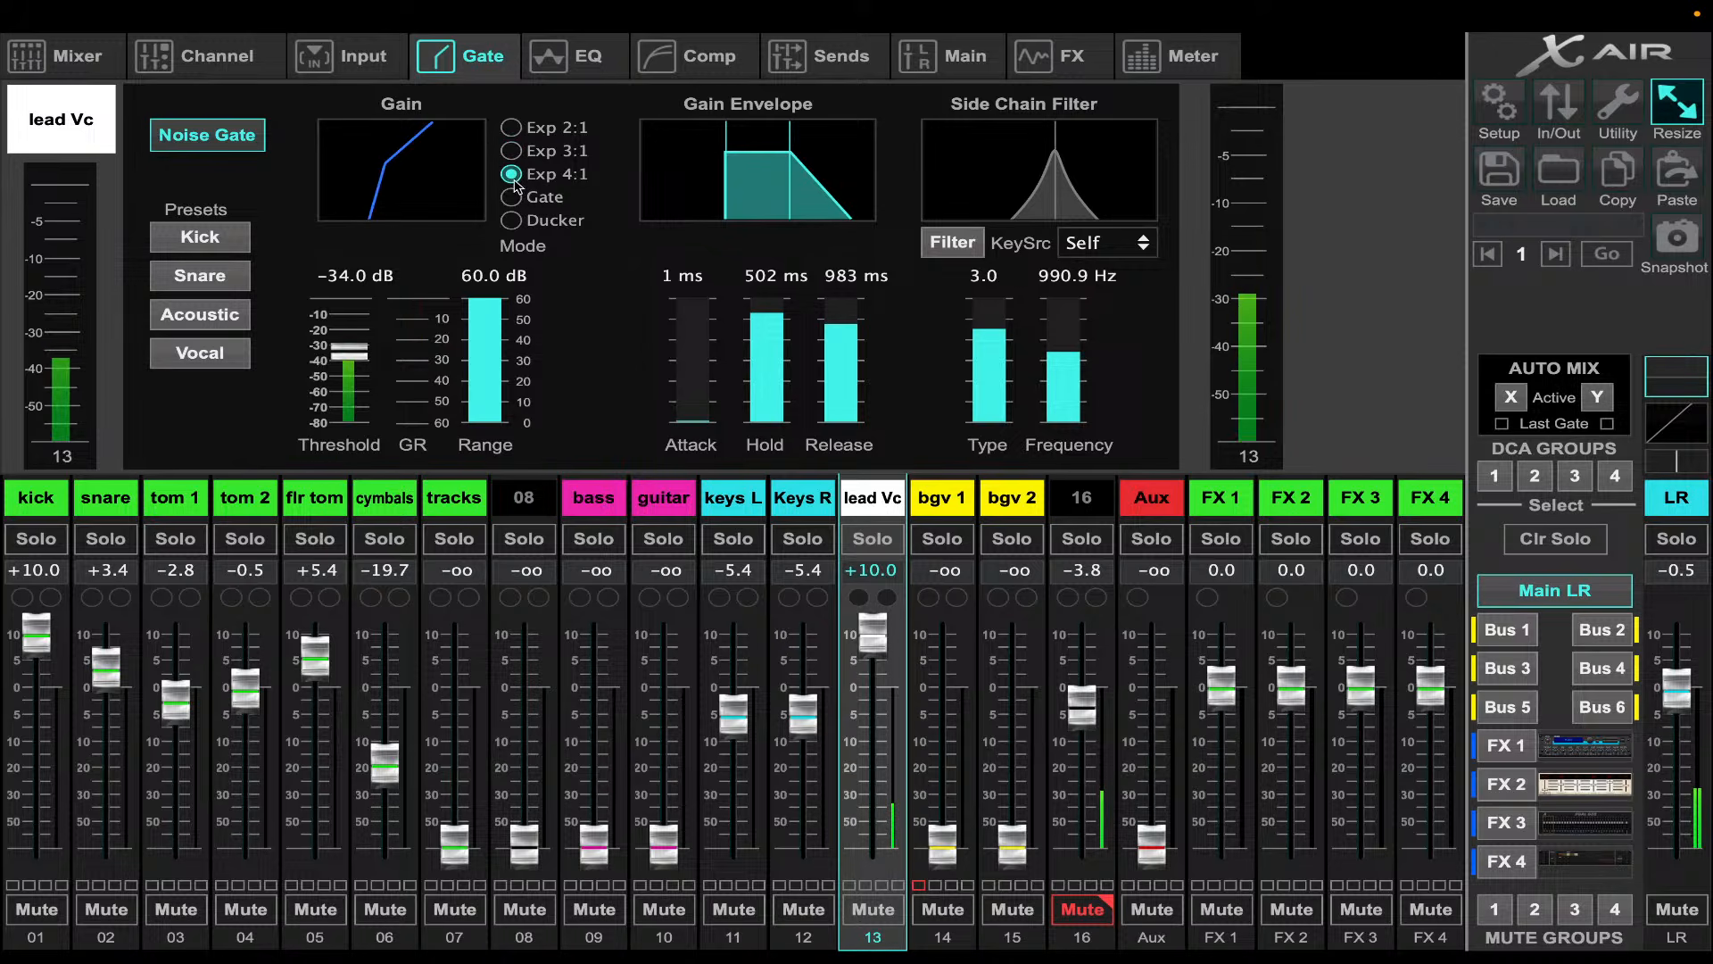
- Set the lead Vc gate's attack to 0 ms, hold to about 447 ms and release to about 412 ms
drag(697, 407, 699, 449)
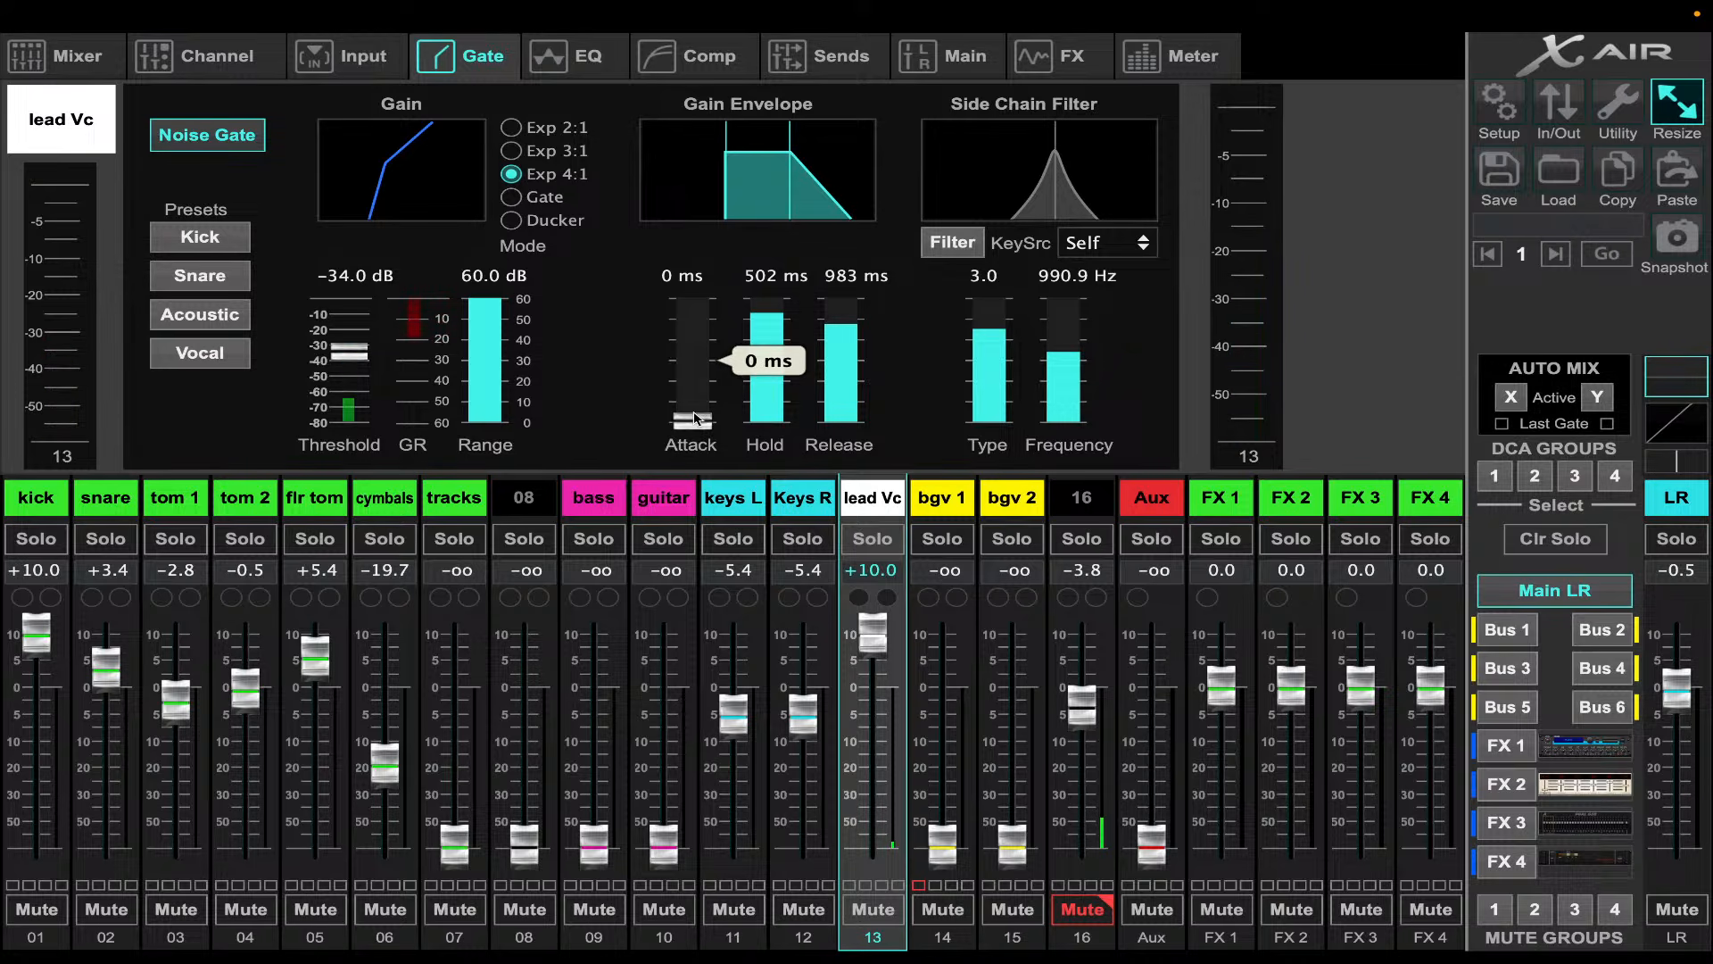
mouse_move(787, 317)
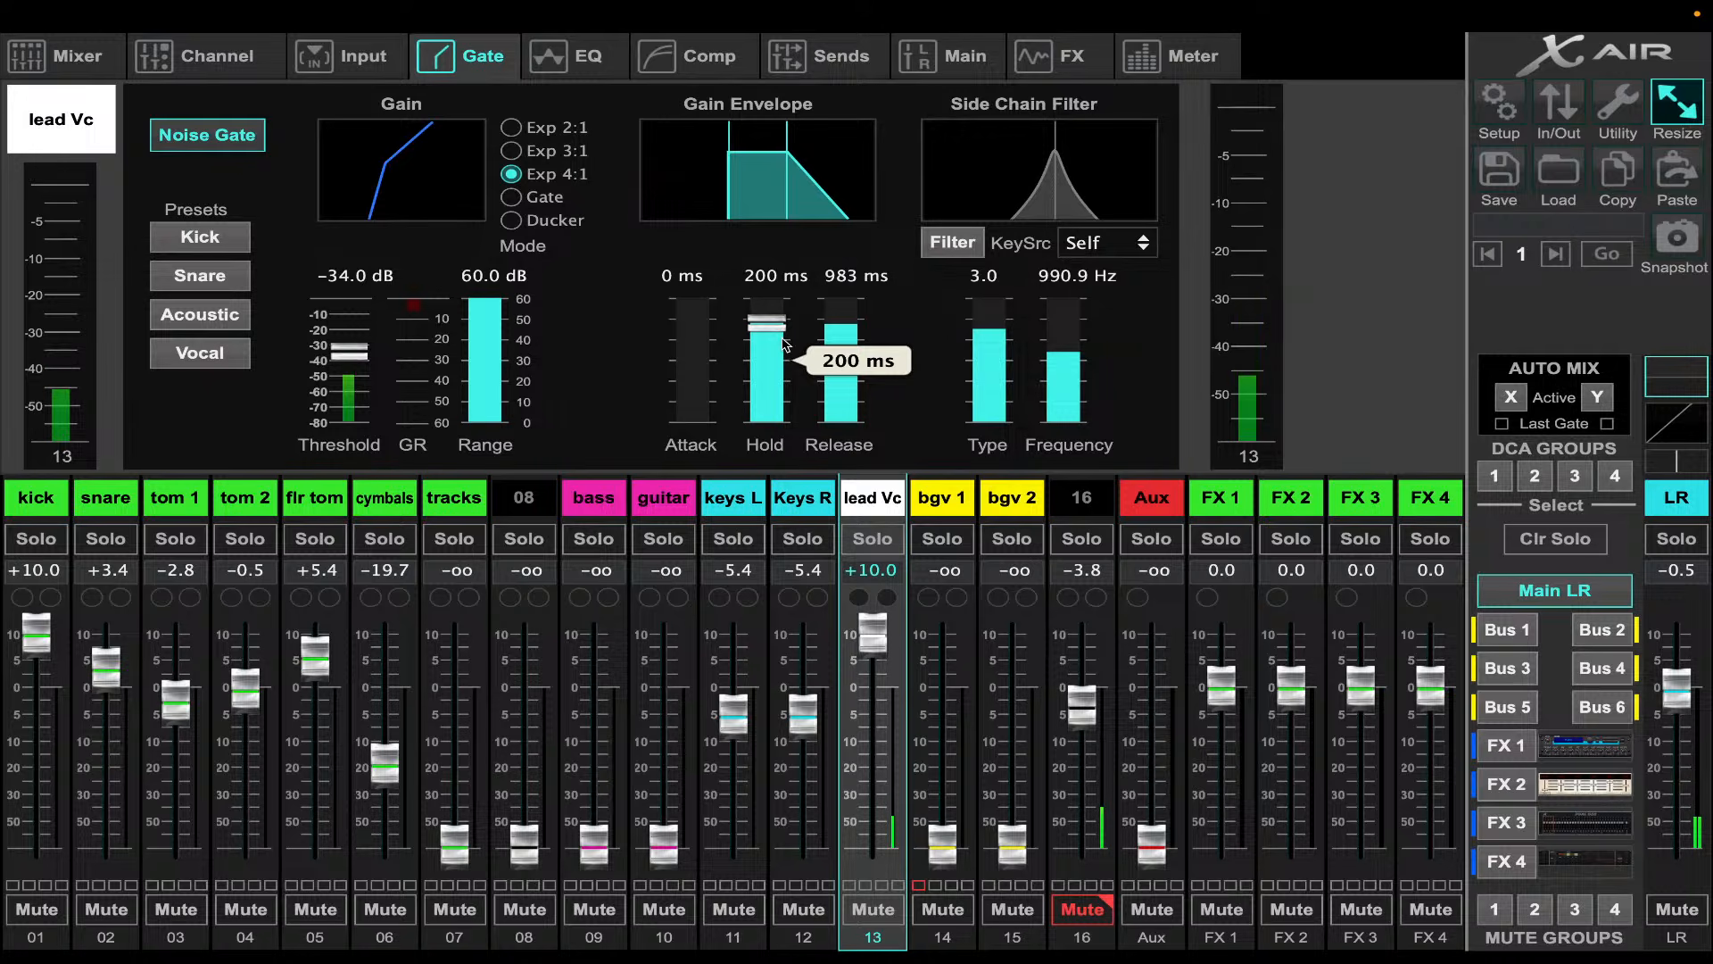
mouse_move(822, 335)
drag(827, 329, 827, 348)
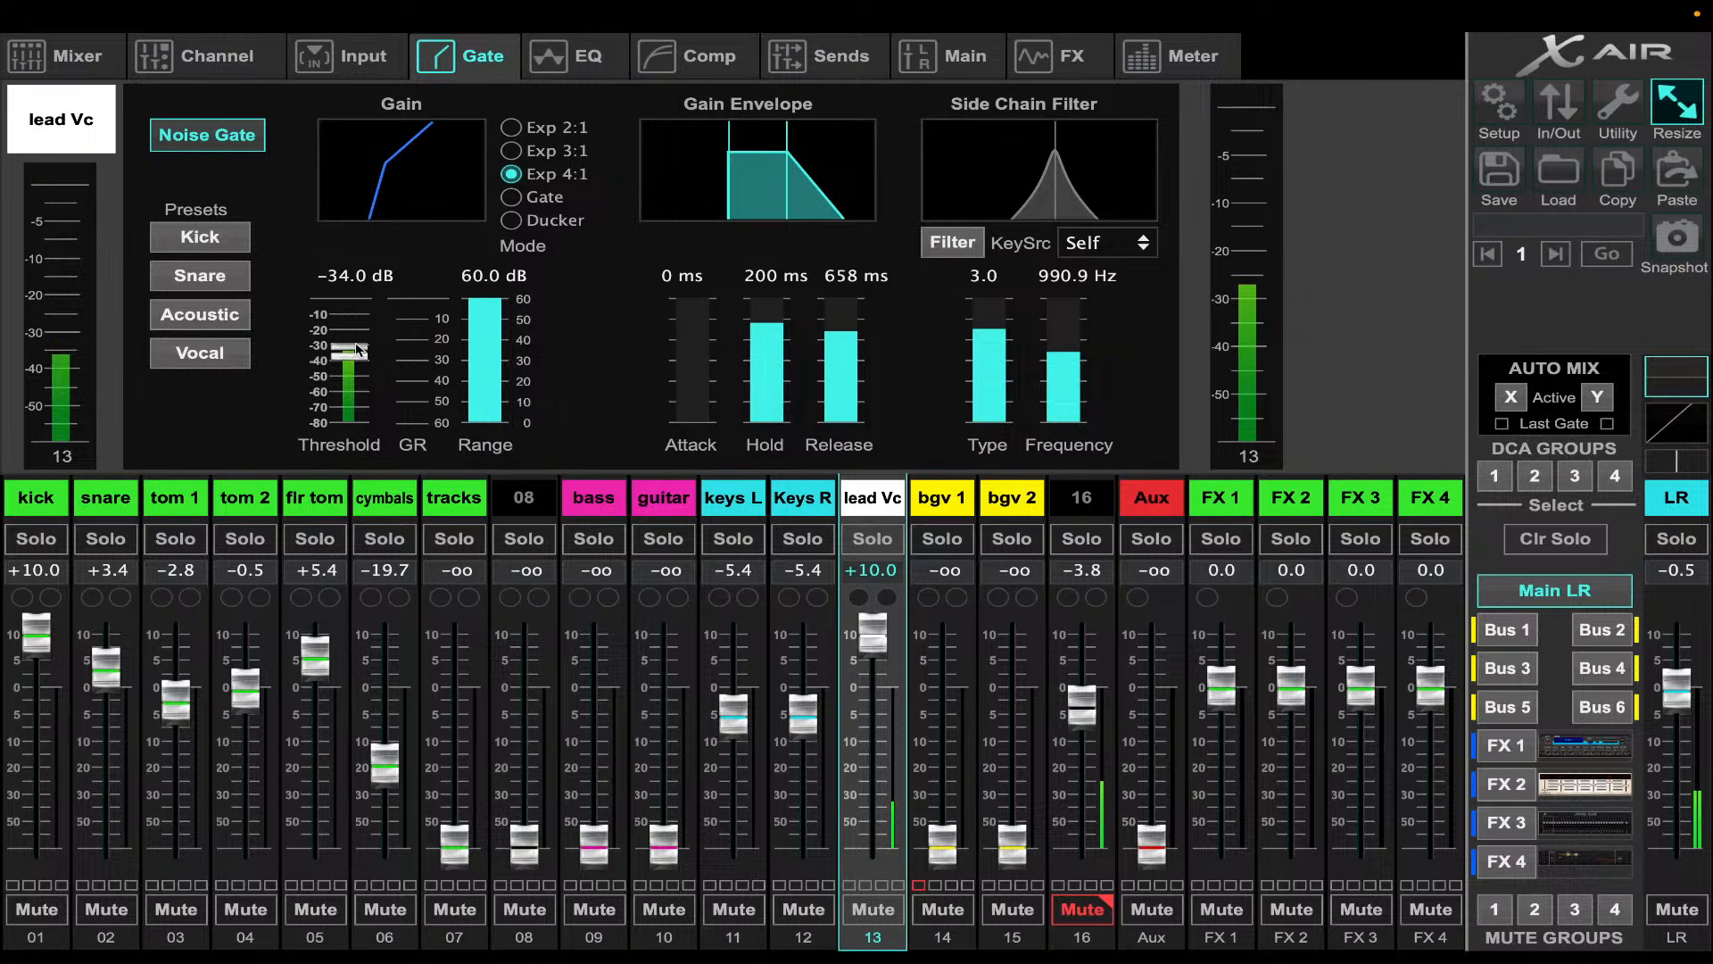
drag(767, 325, 771, 305)
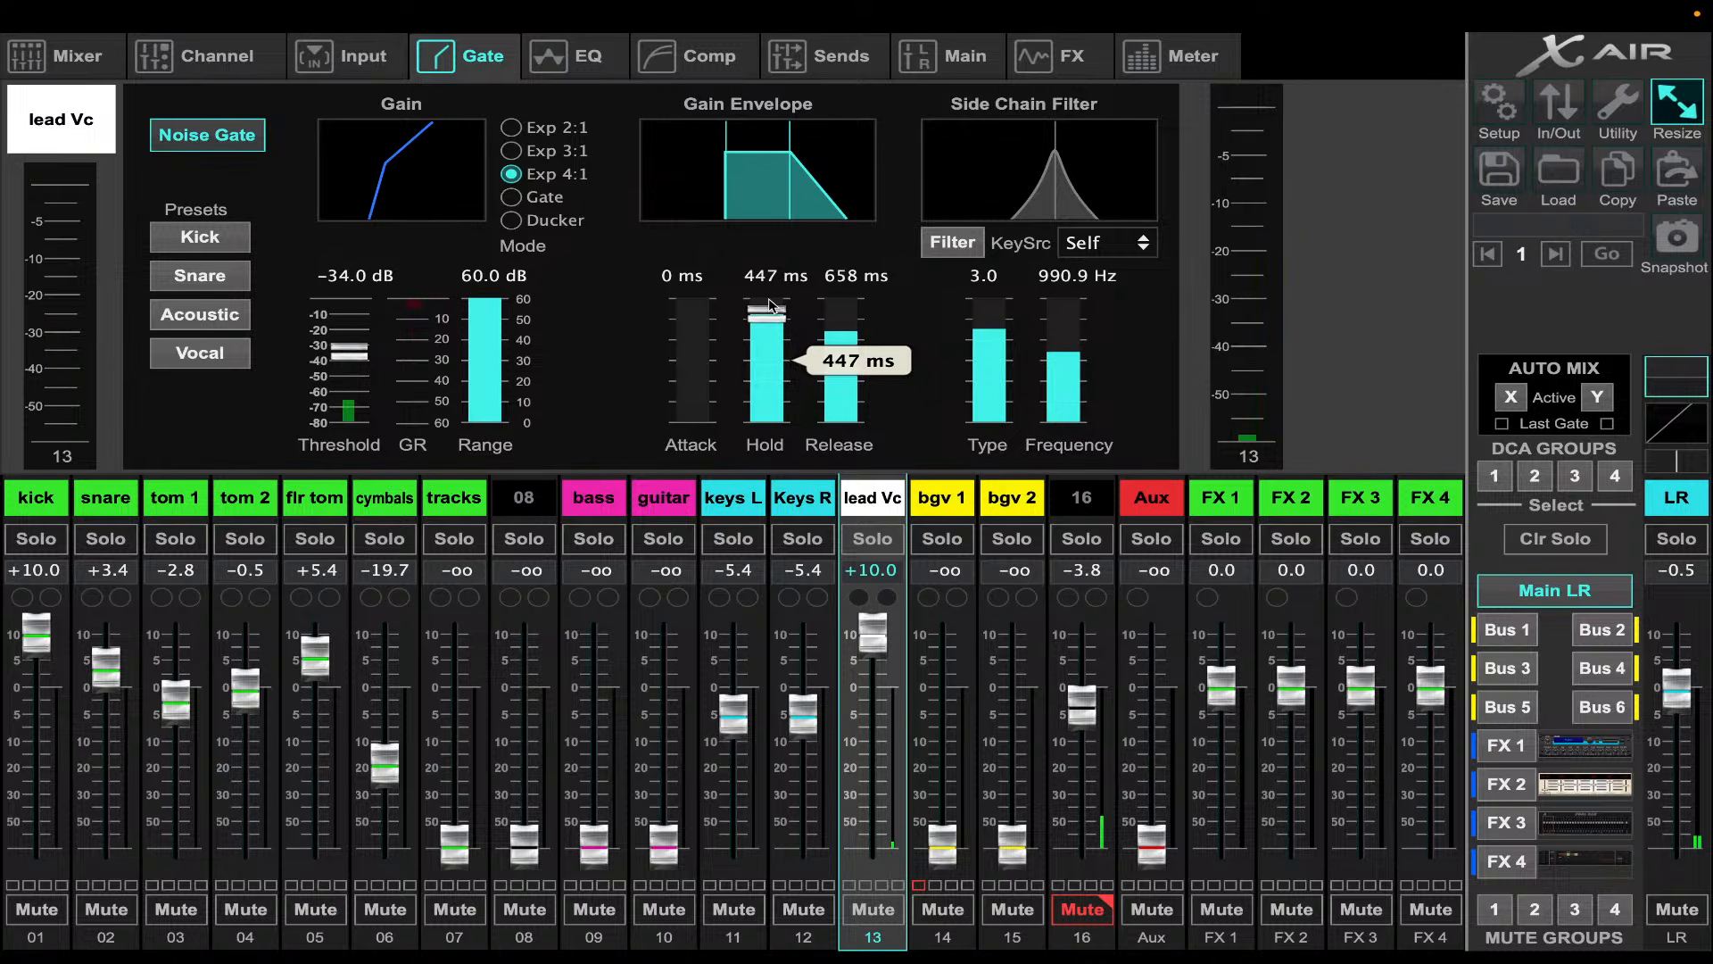
drag(839, 328, 837, 354)
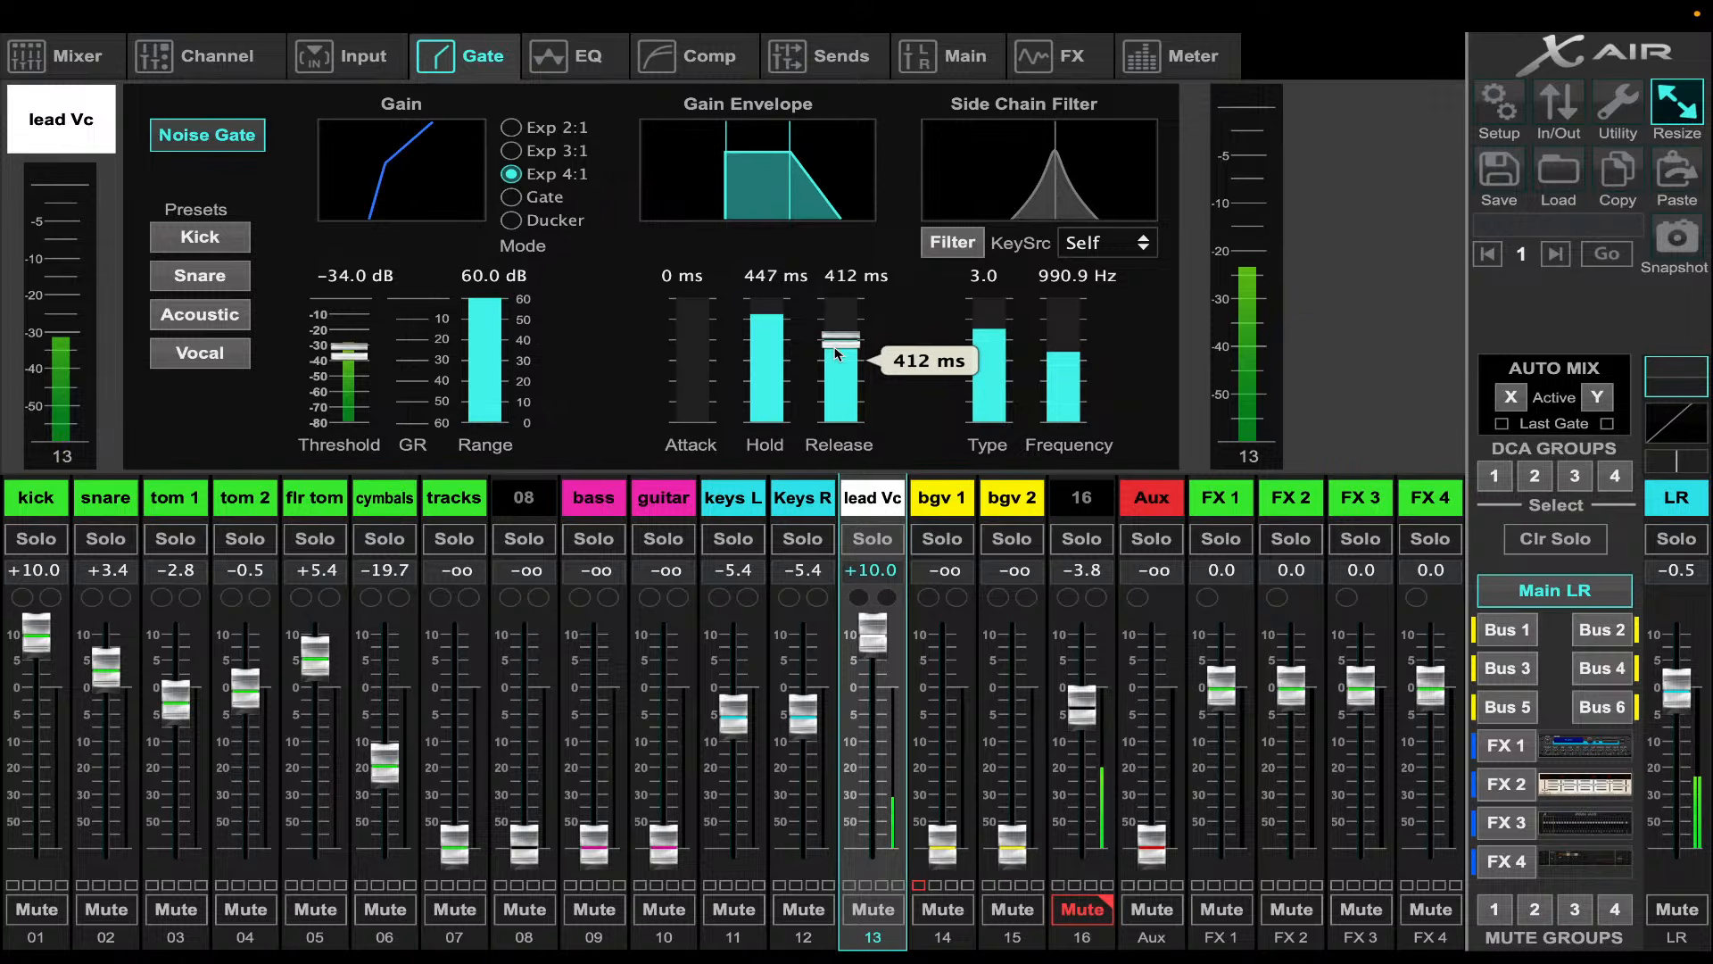
- Change the FX 2 effect to Plate Reverb and enable insert mode for that slot
click(953, 62)
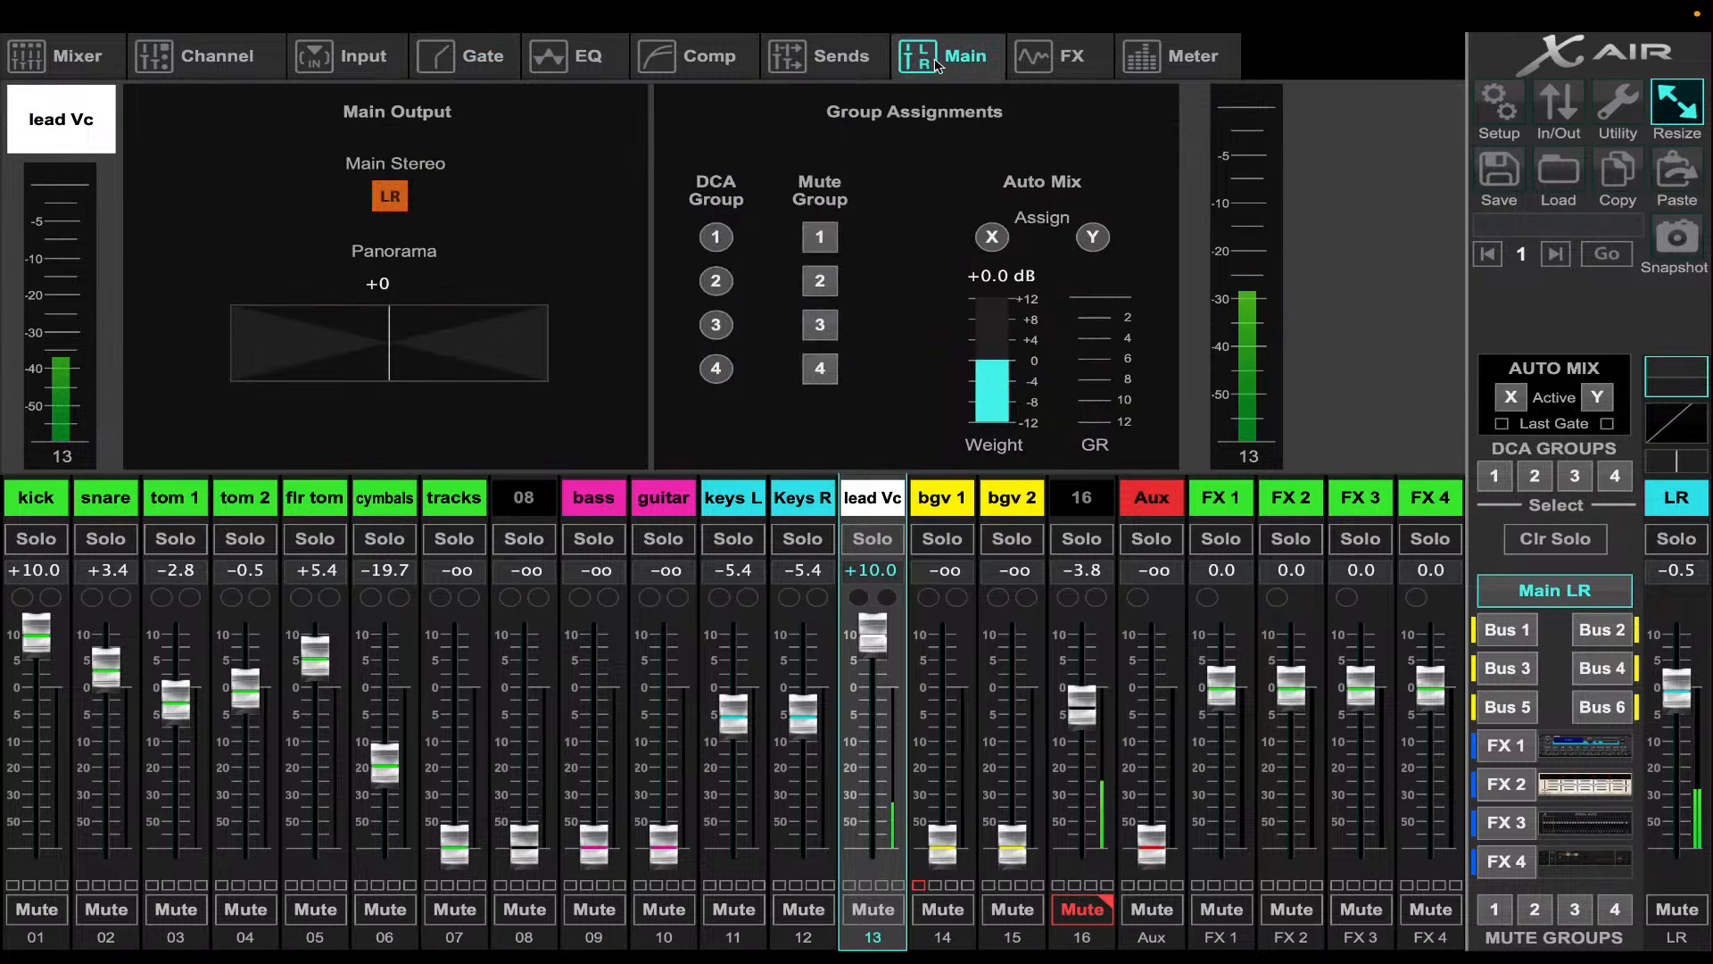
click(839, 57)
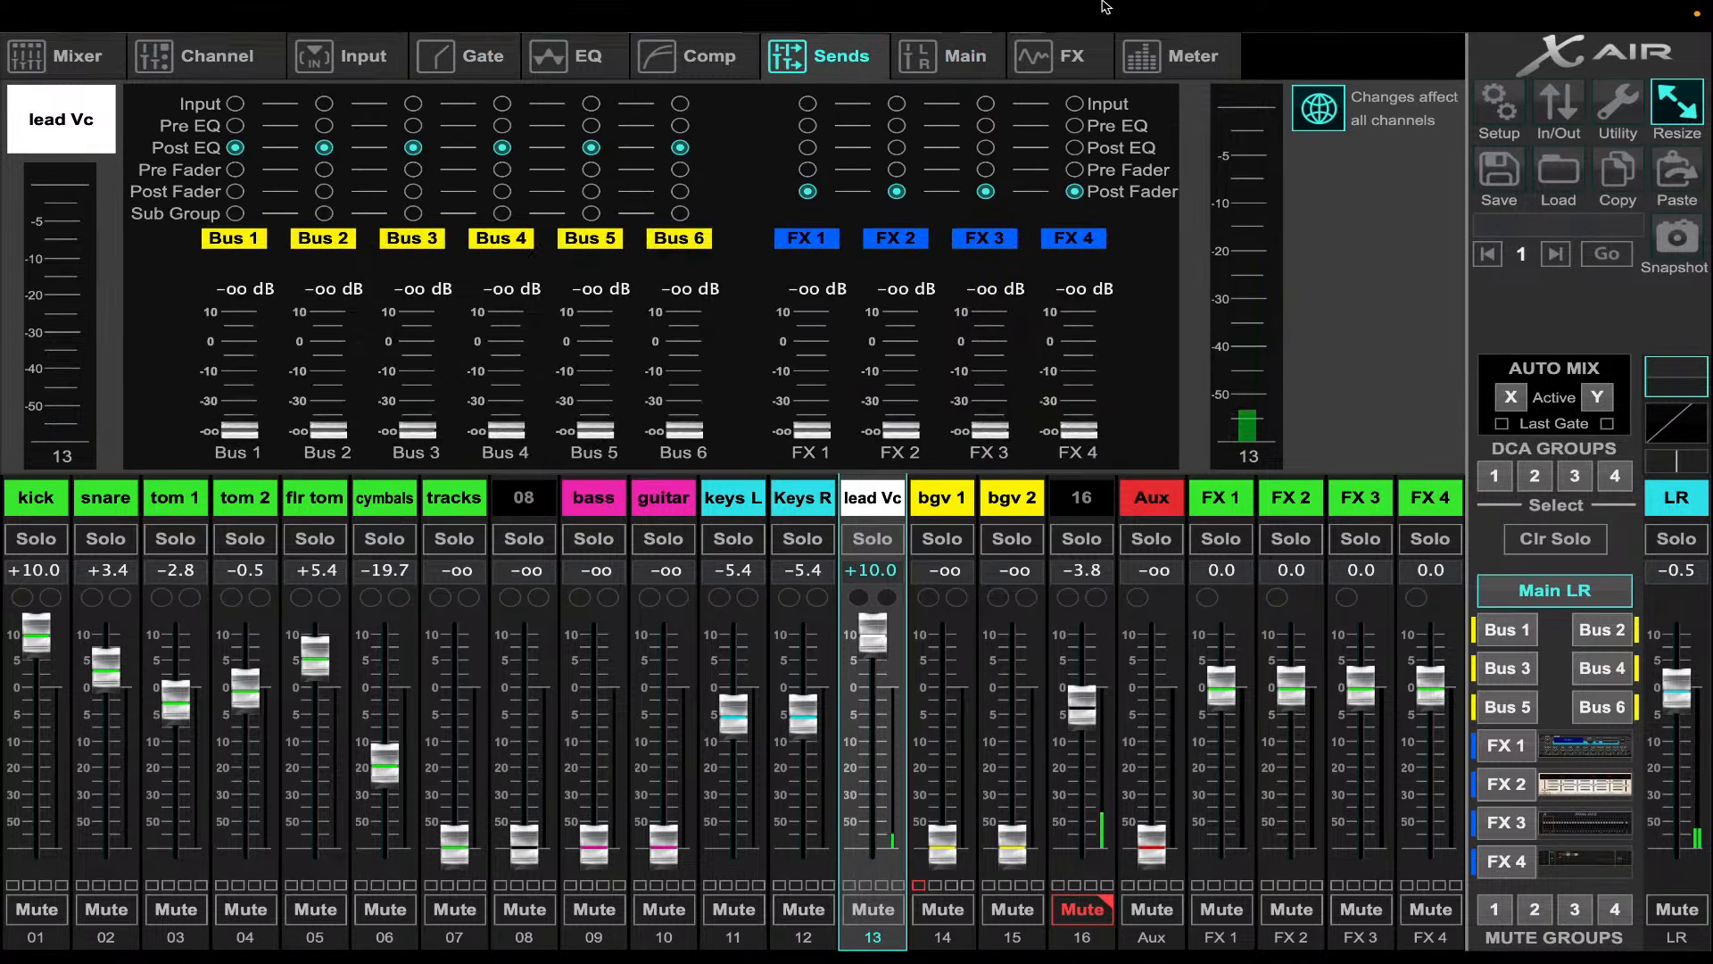
click(1051, 71)
click(605, 144)
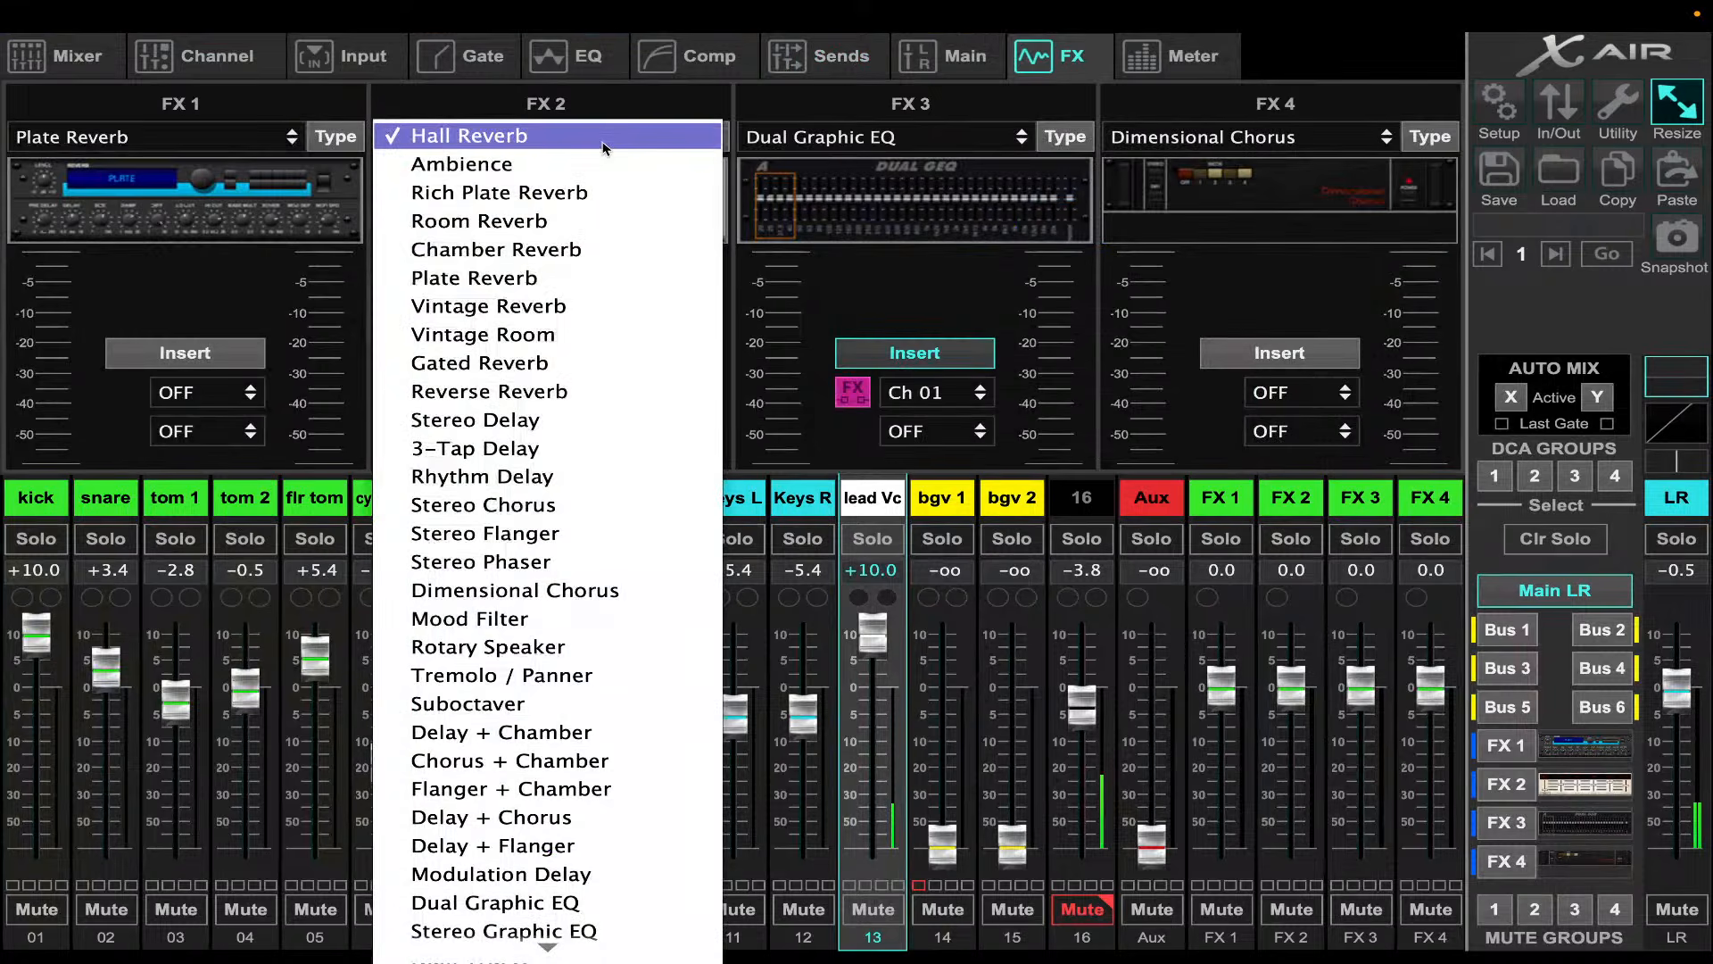
click(582, 277)
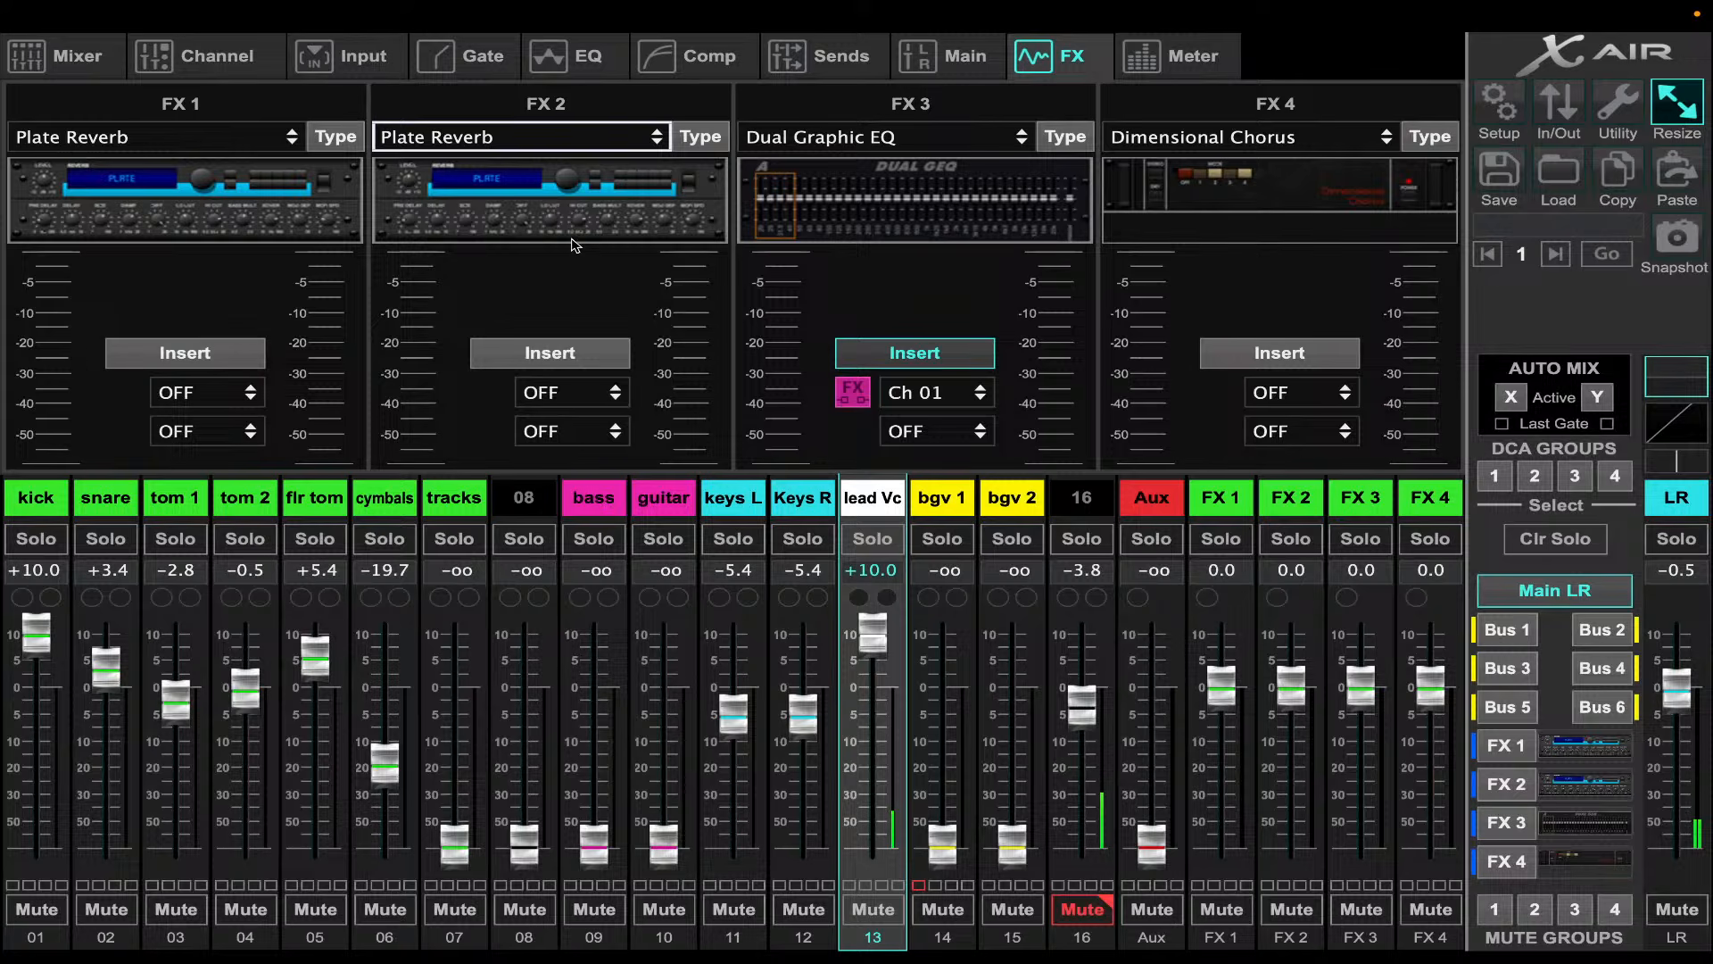
click(568, 342)
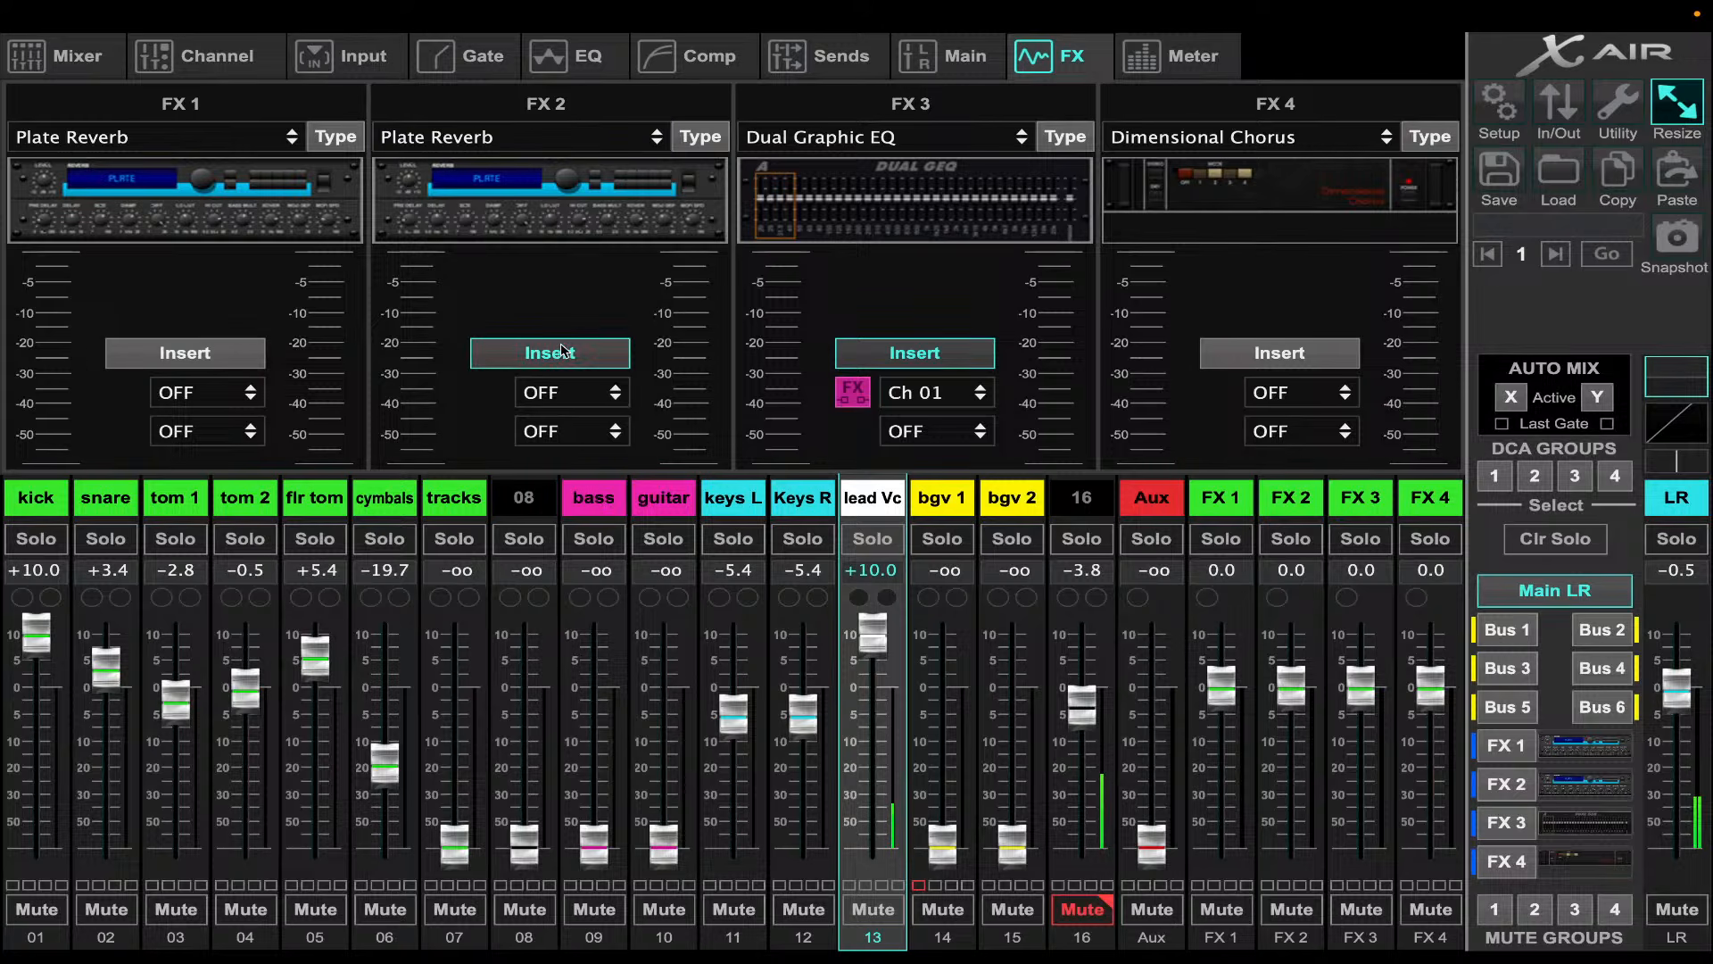
- Raise the lead Vc channel's send to FX 2 to -6.5 dB
click(814, 61)
drag(897, 432, 902, 360)
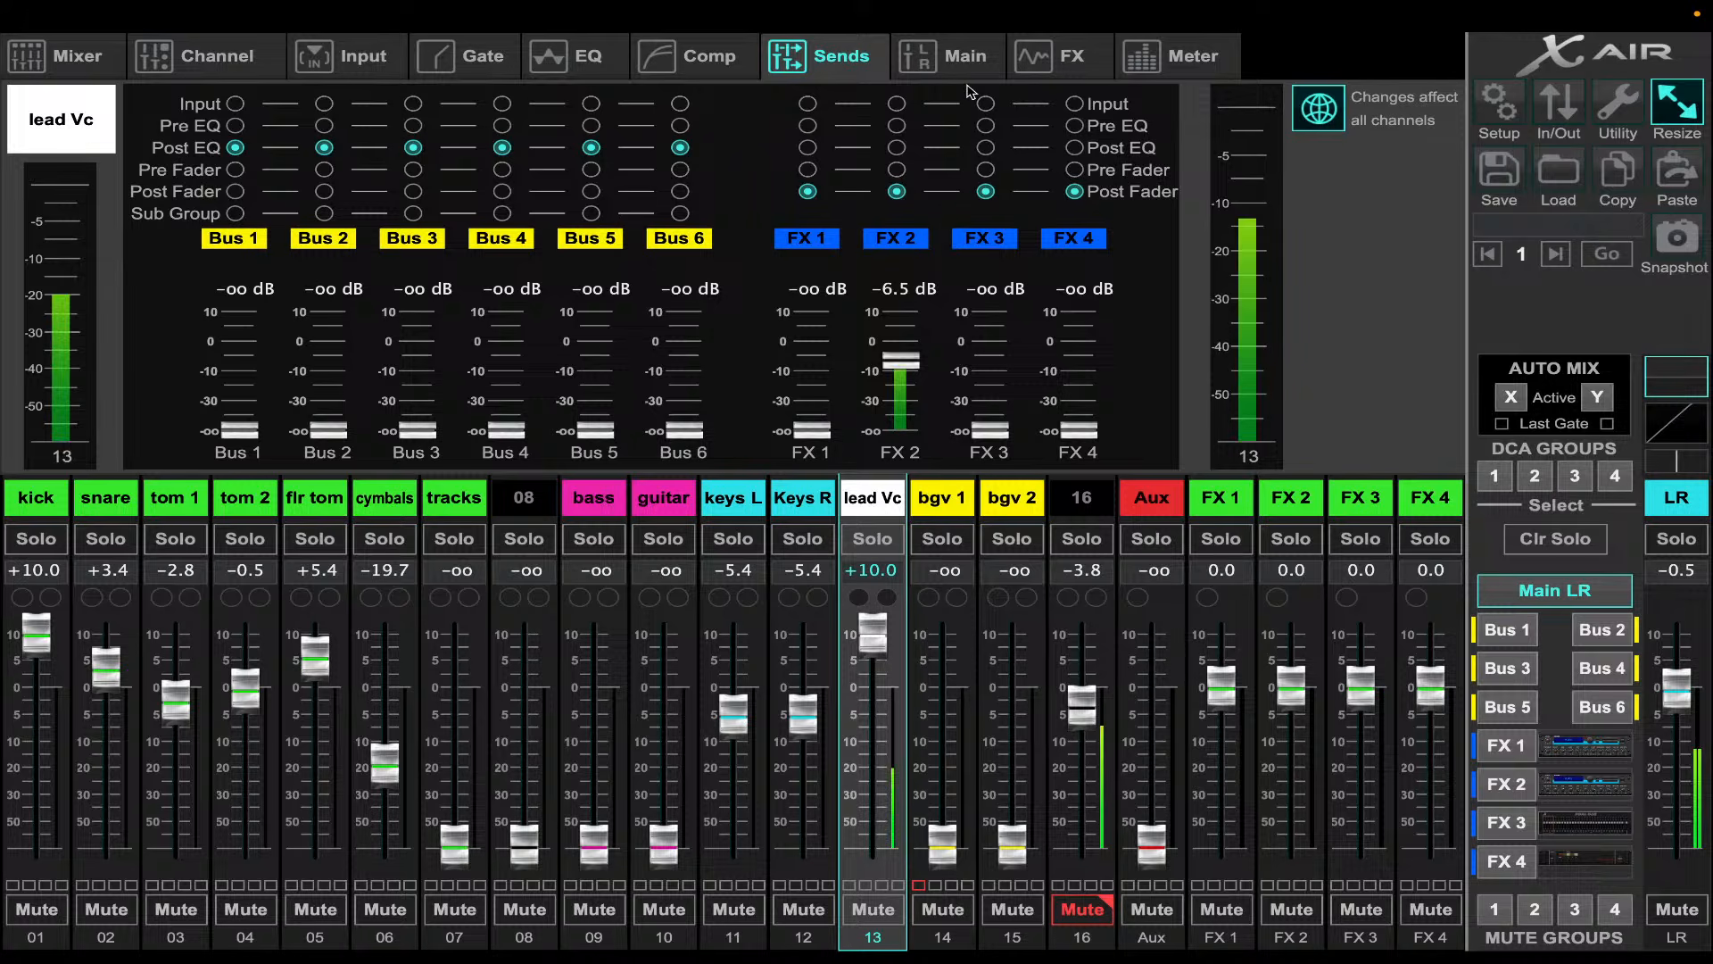
- Turn off insert mode on FX 2 and set the lead Vc channel's FX 2 send to about -24.5 dB
click(952, 58)
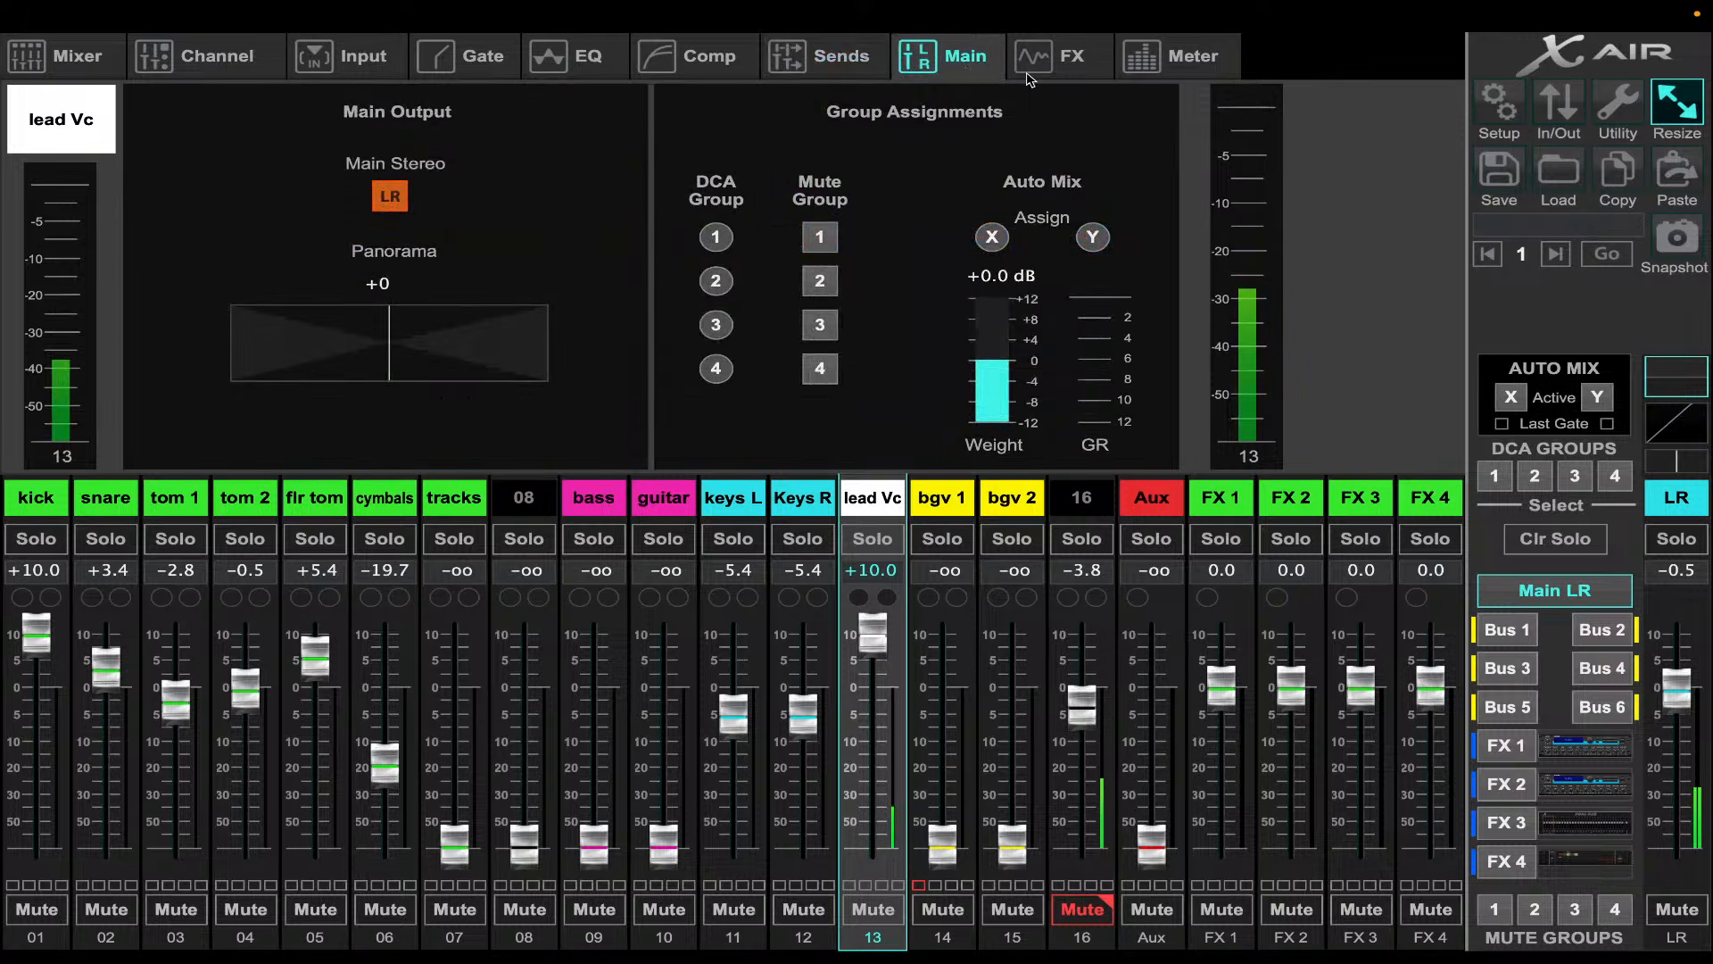
click(1070, 75)
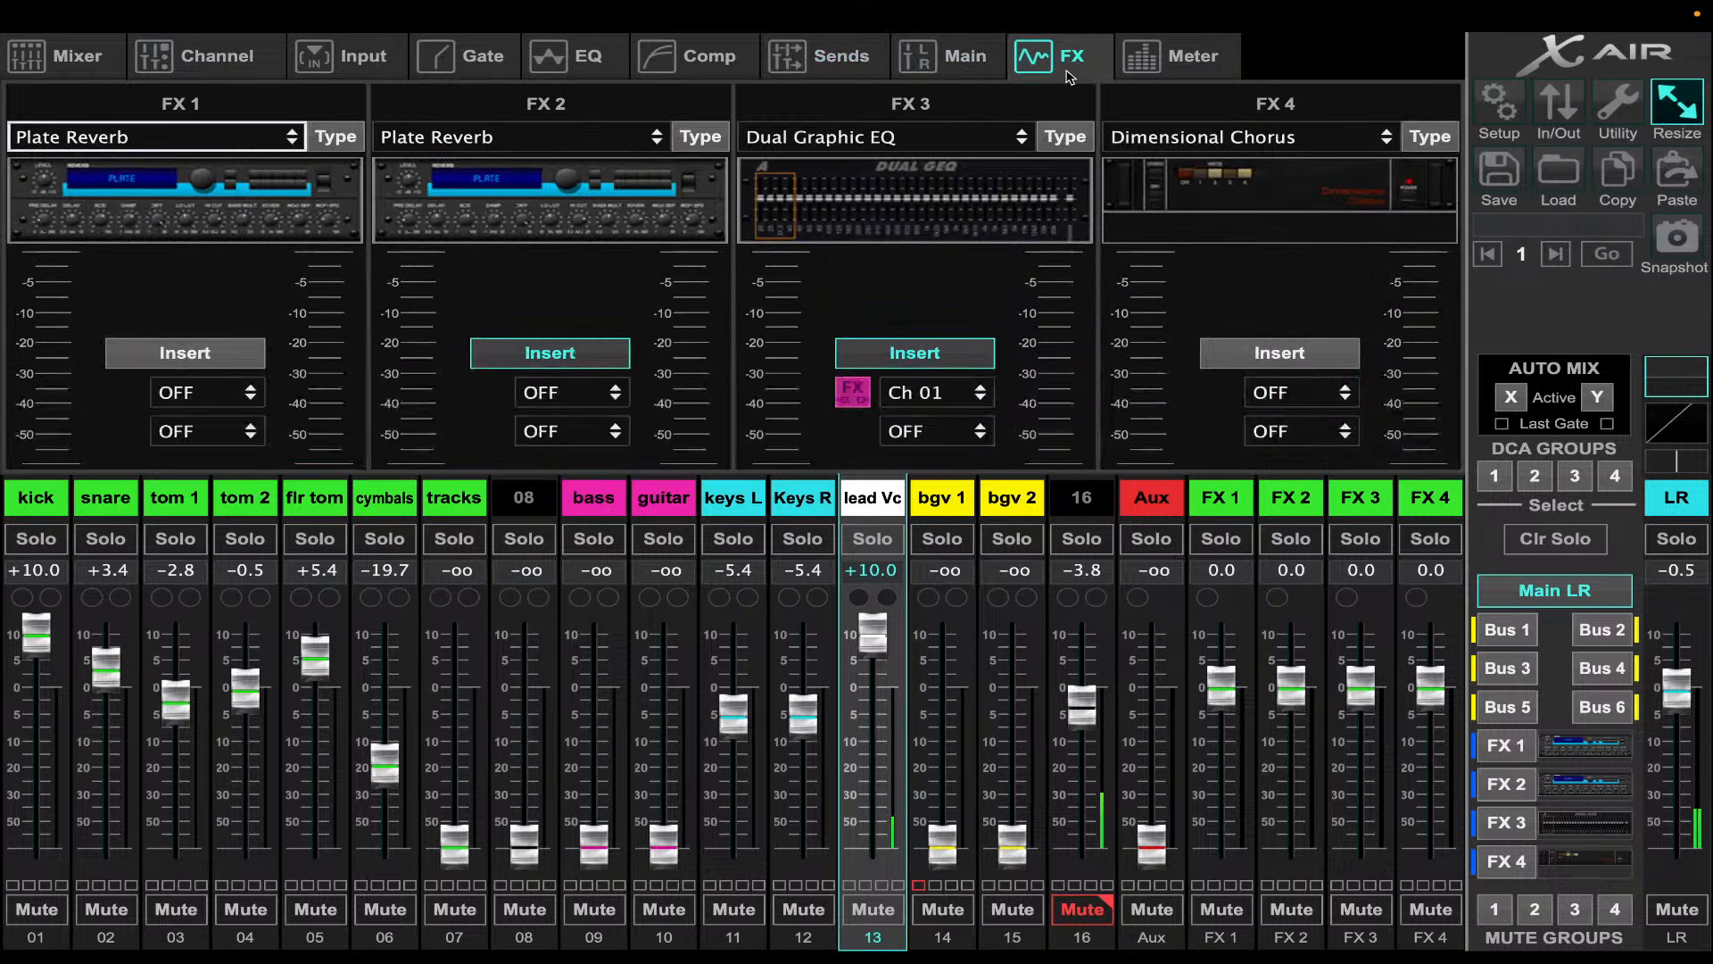
click(576, 407)
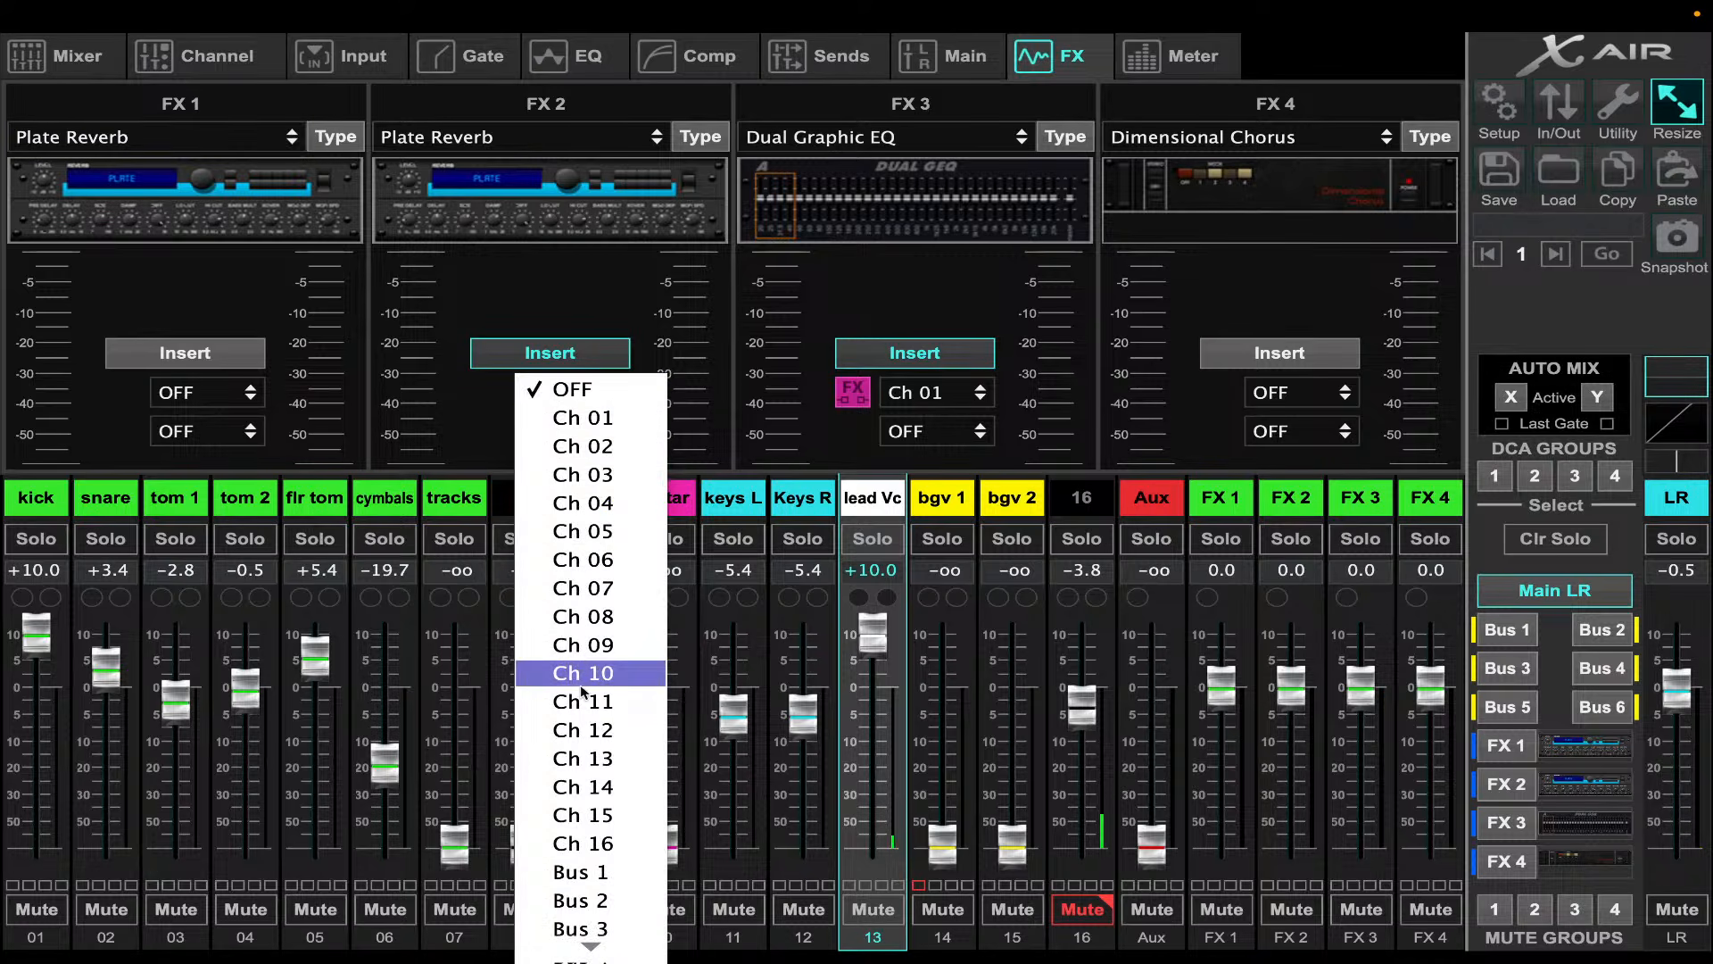
scroll(580, 692, down, 3)
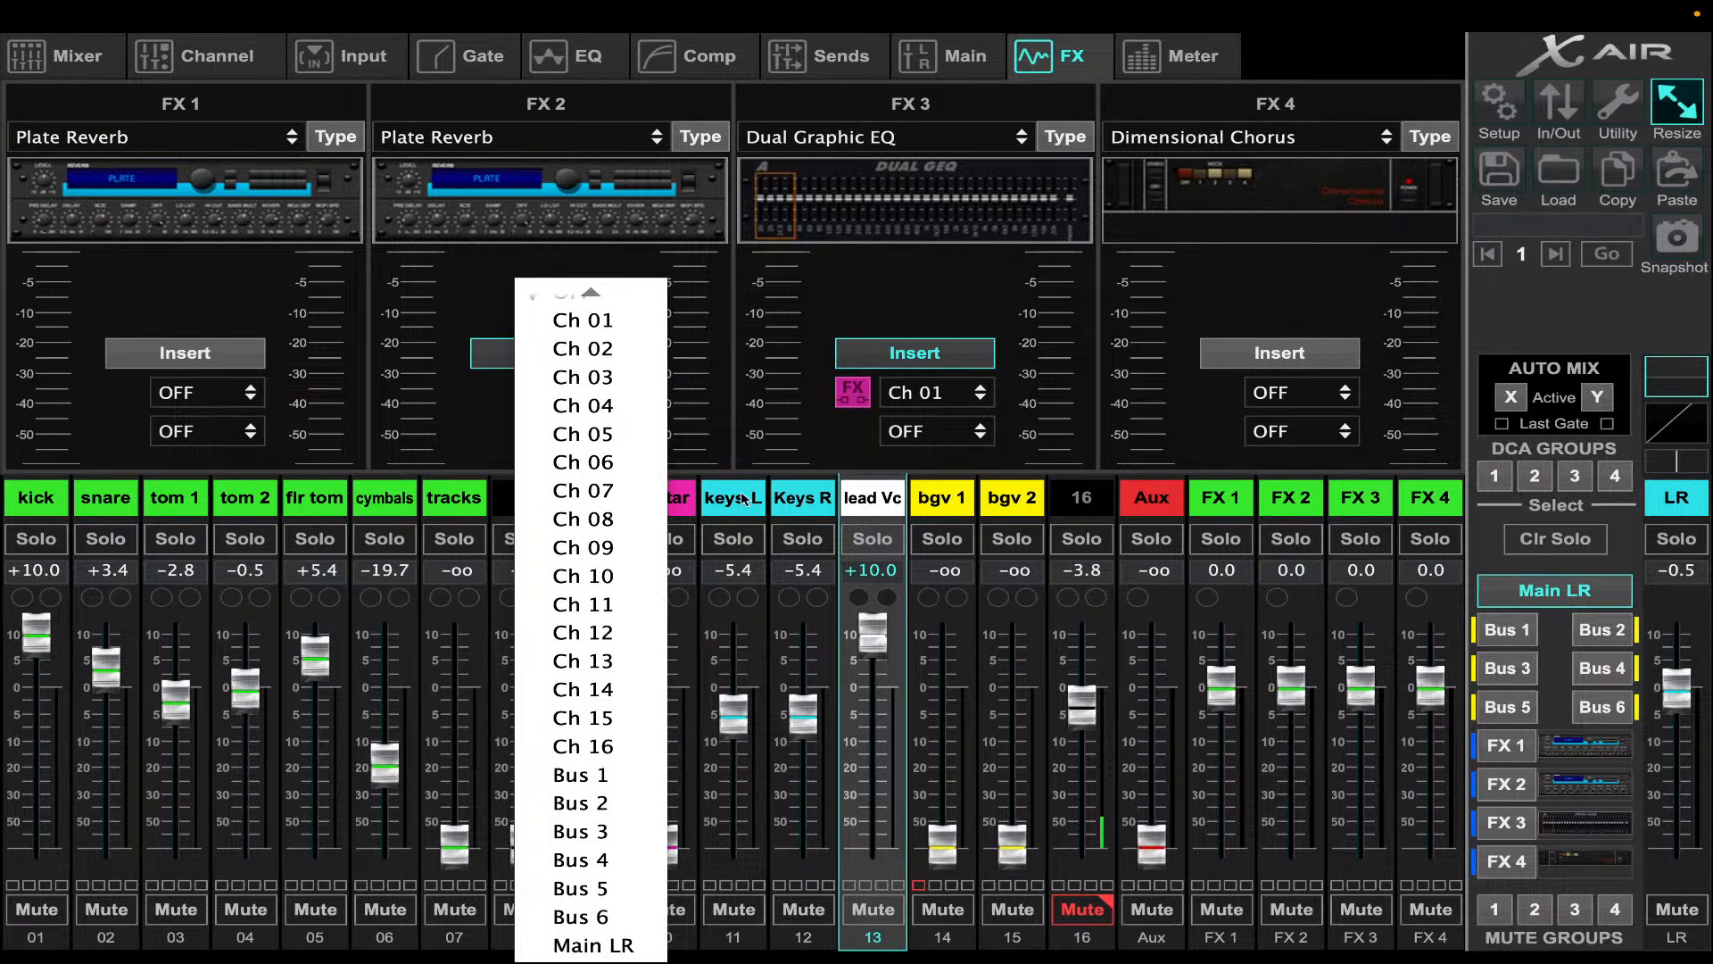
click(759, 373)
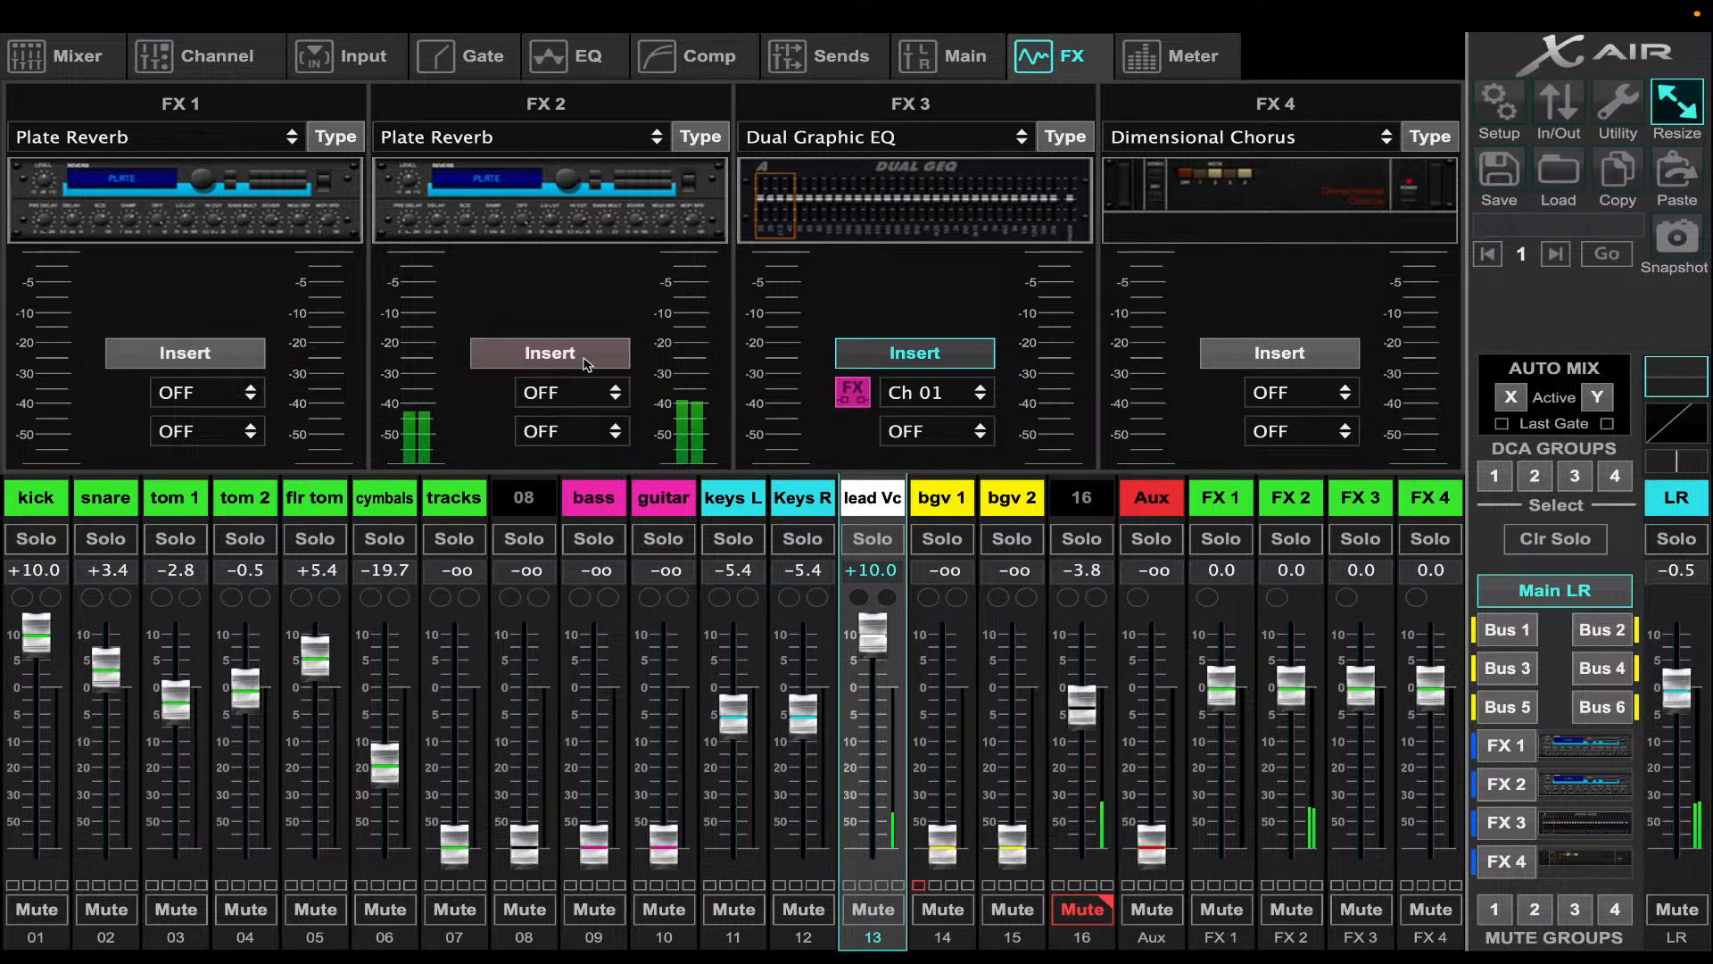
click(857, 55)
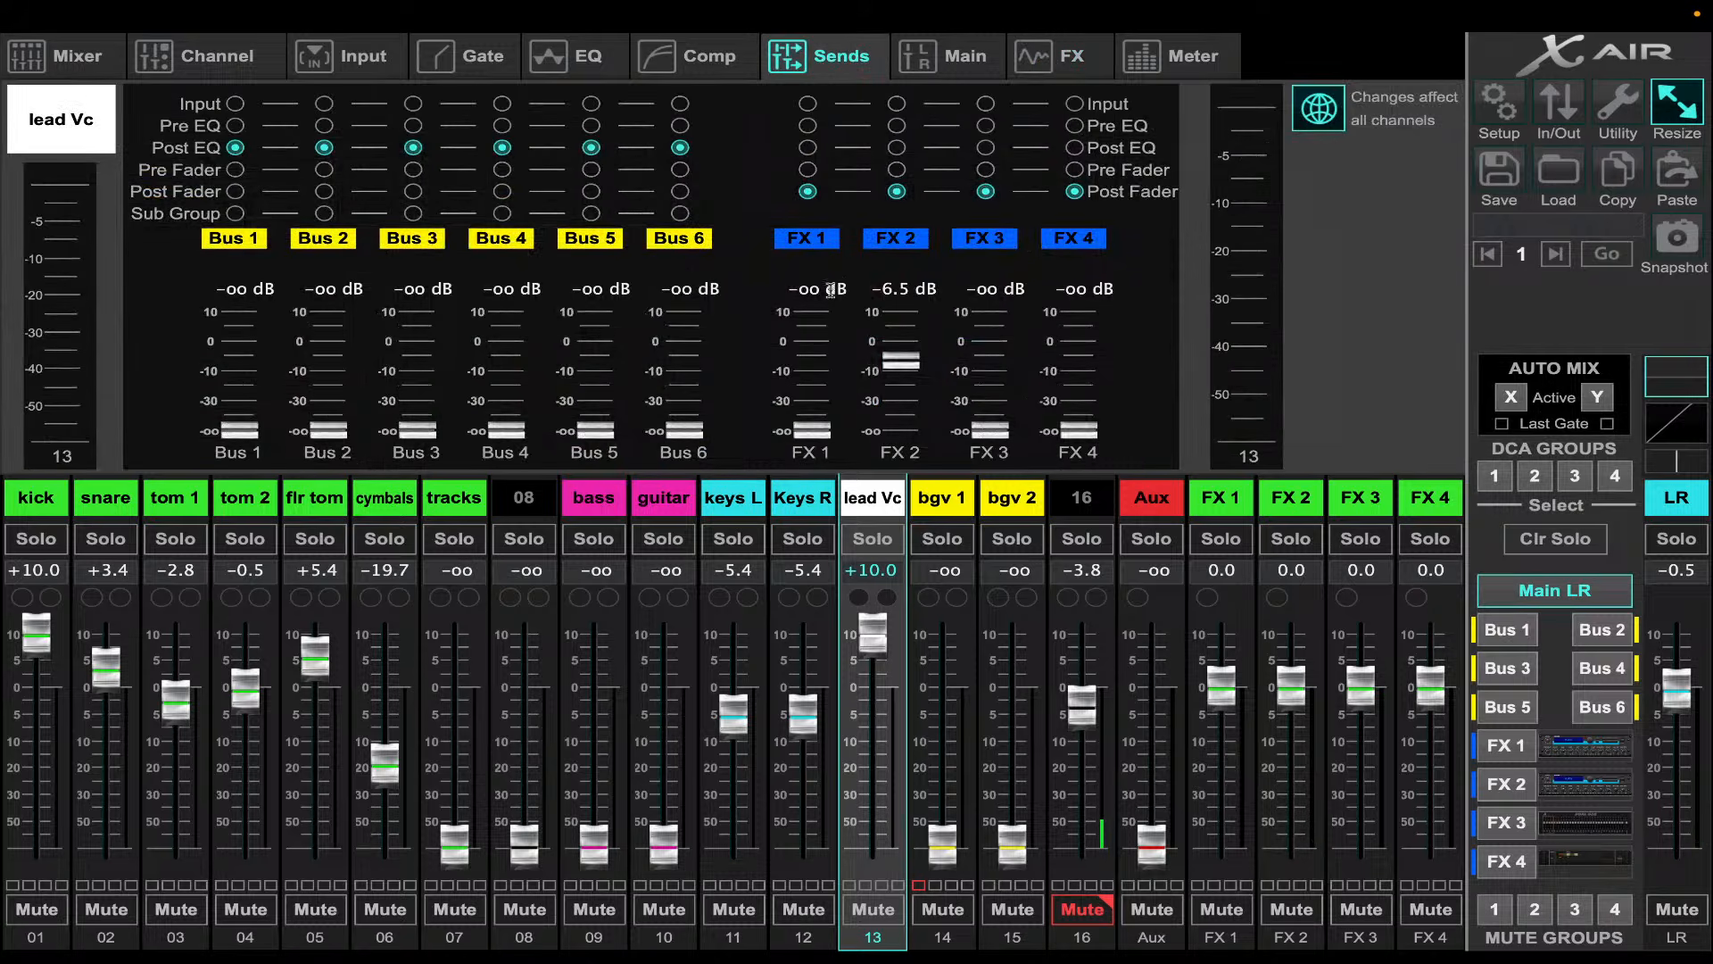
drag(881, 364, 932, 336)
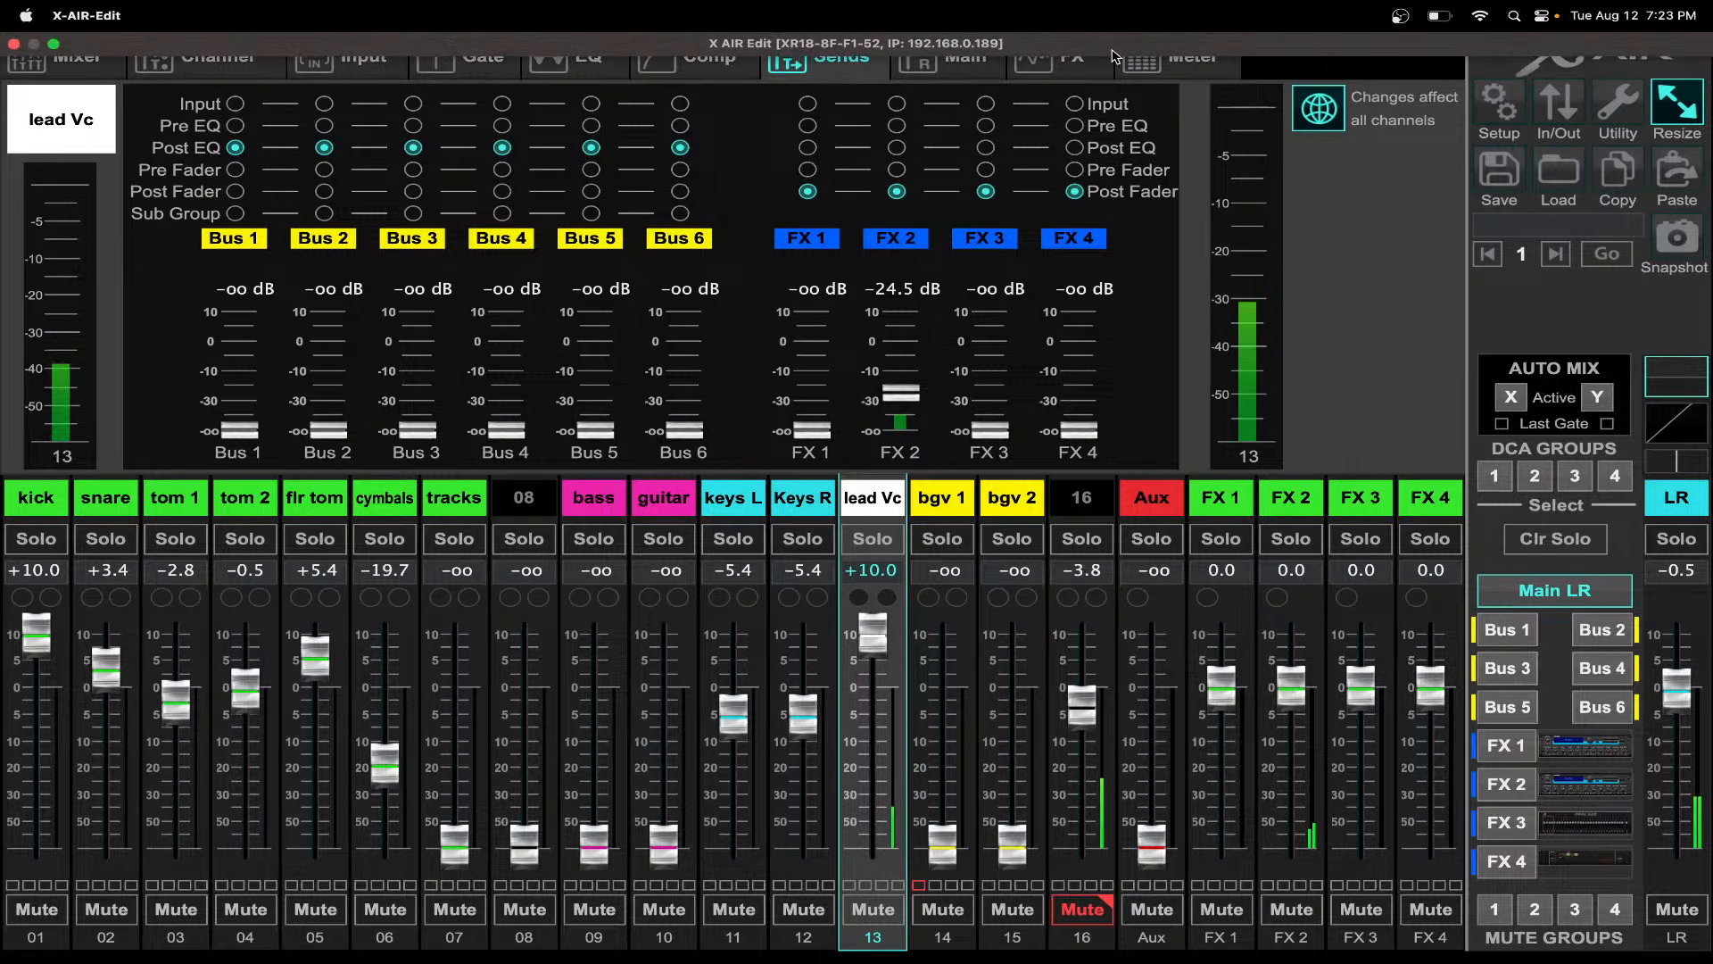
- Open the FX 2 Plate Reverb editor and lengthen the reverb's decay
click(1062, 62)
click(609, 226)
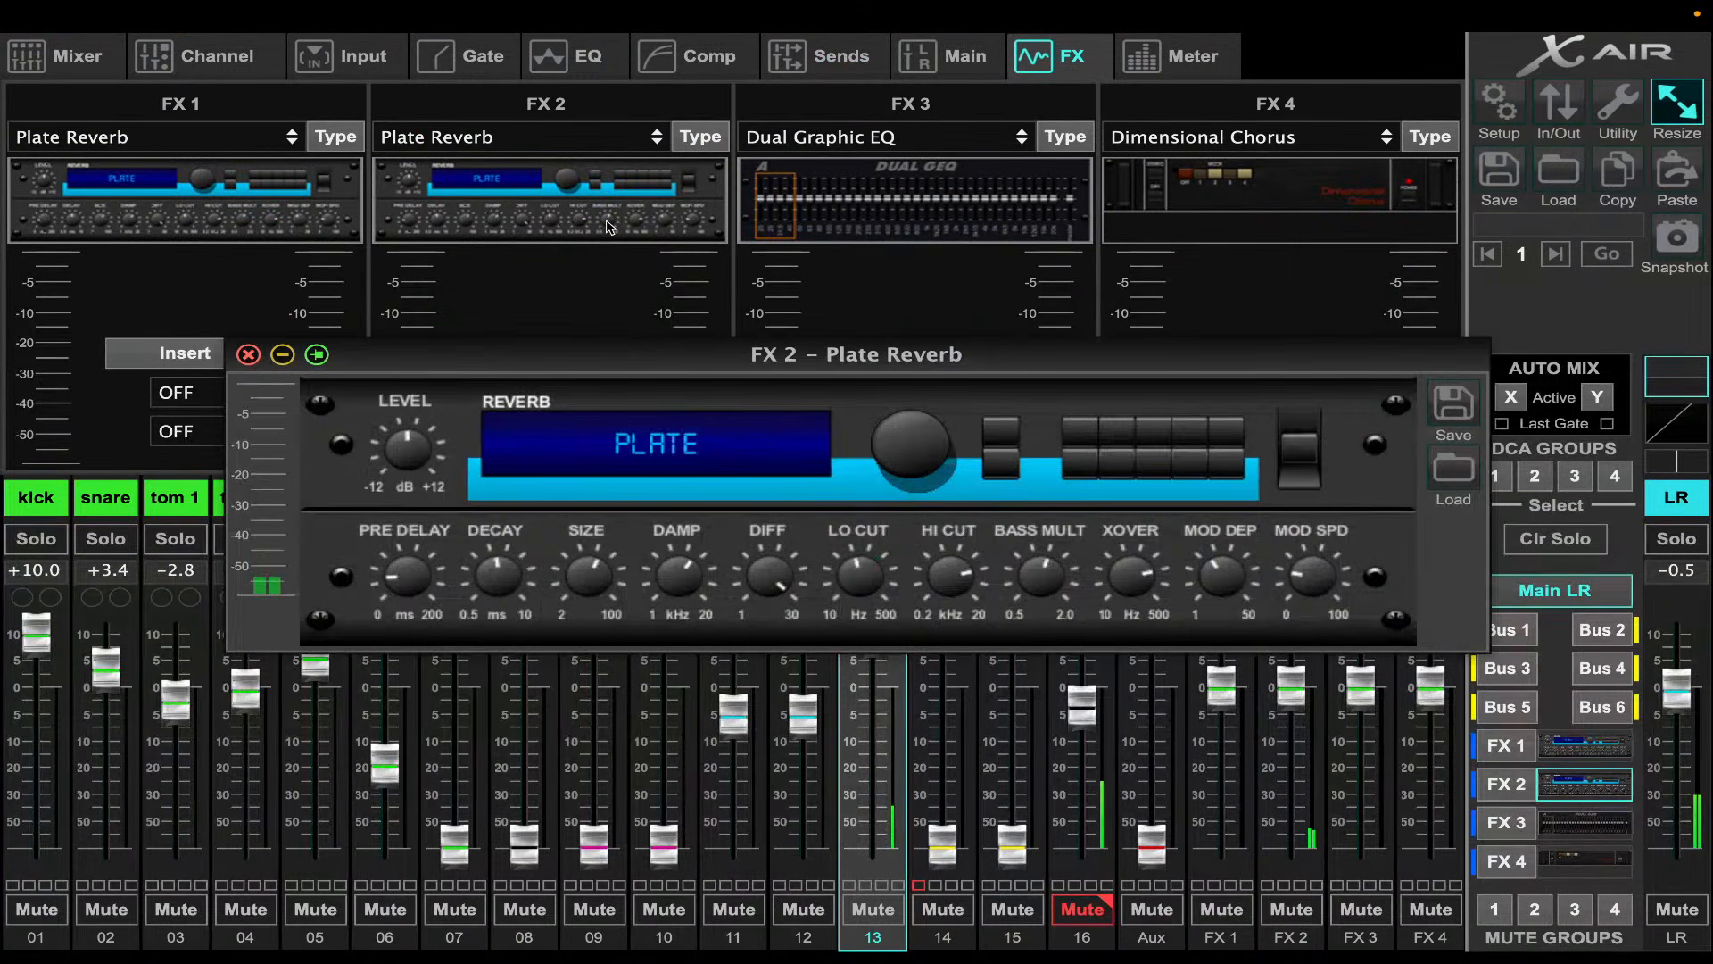
mouse_move(498, 559)
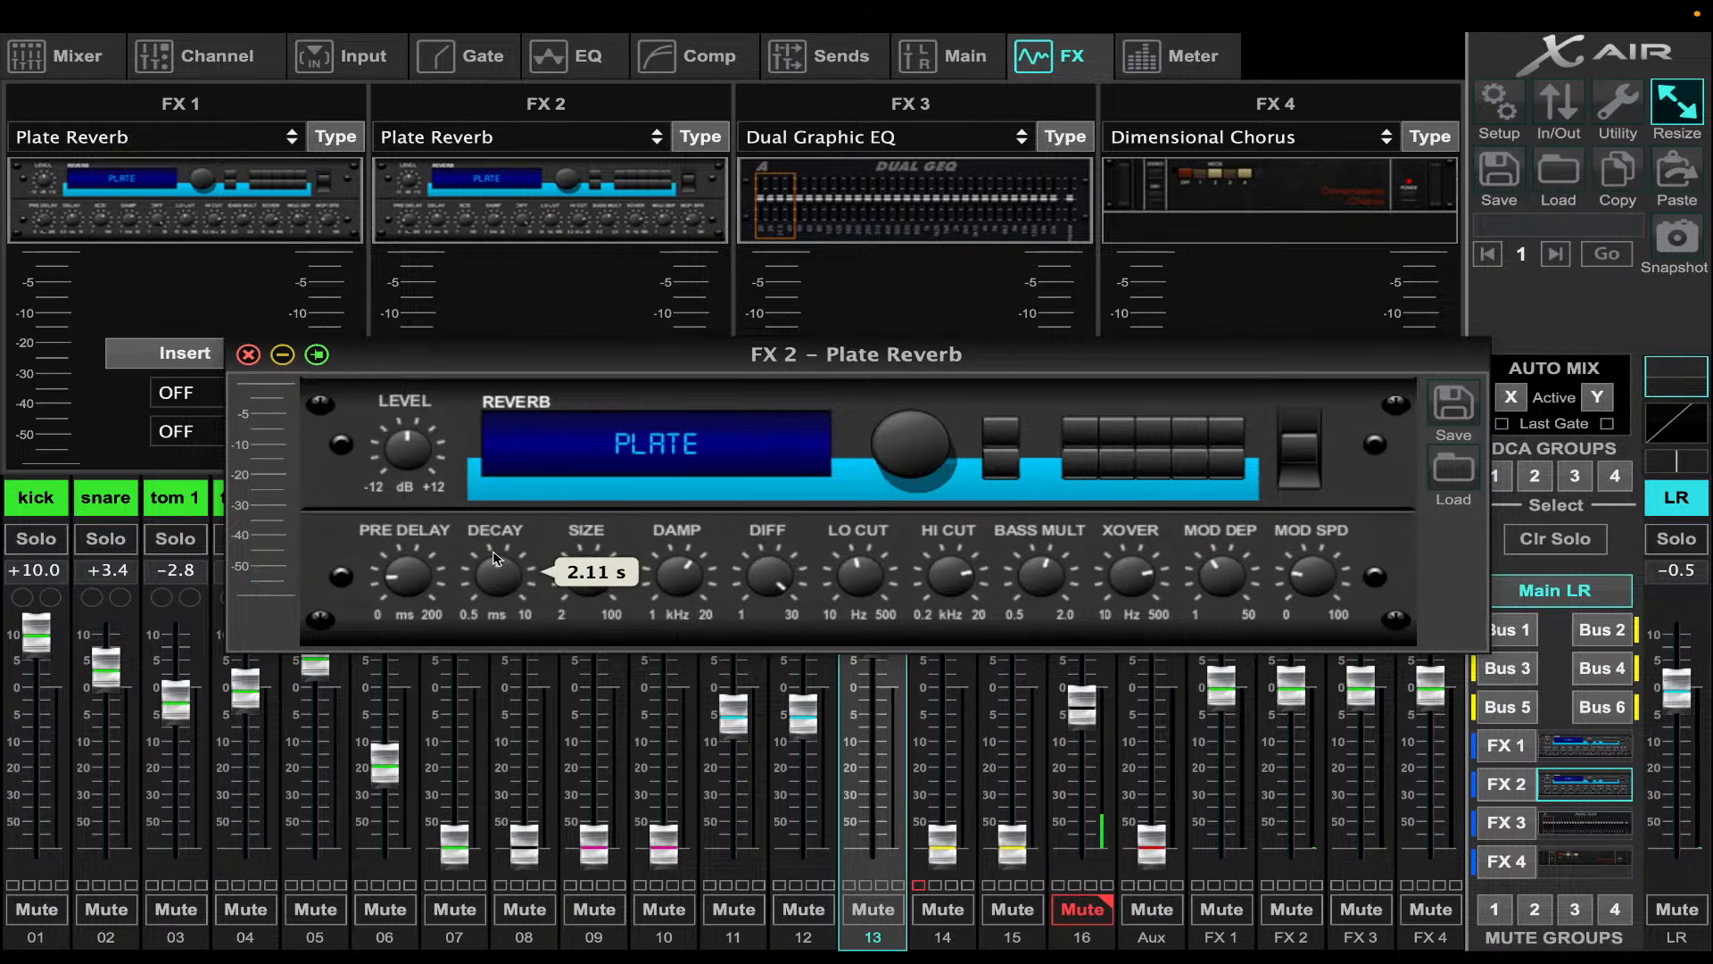
drag(498, 567, 504, 538)
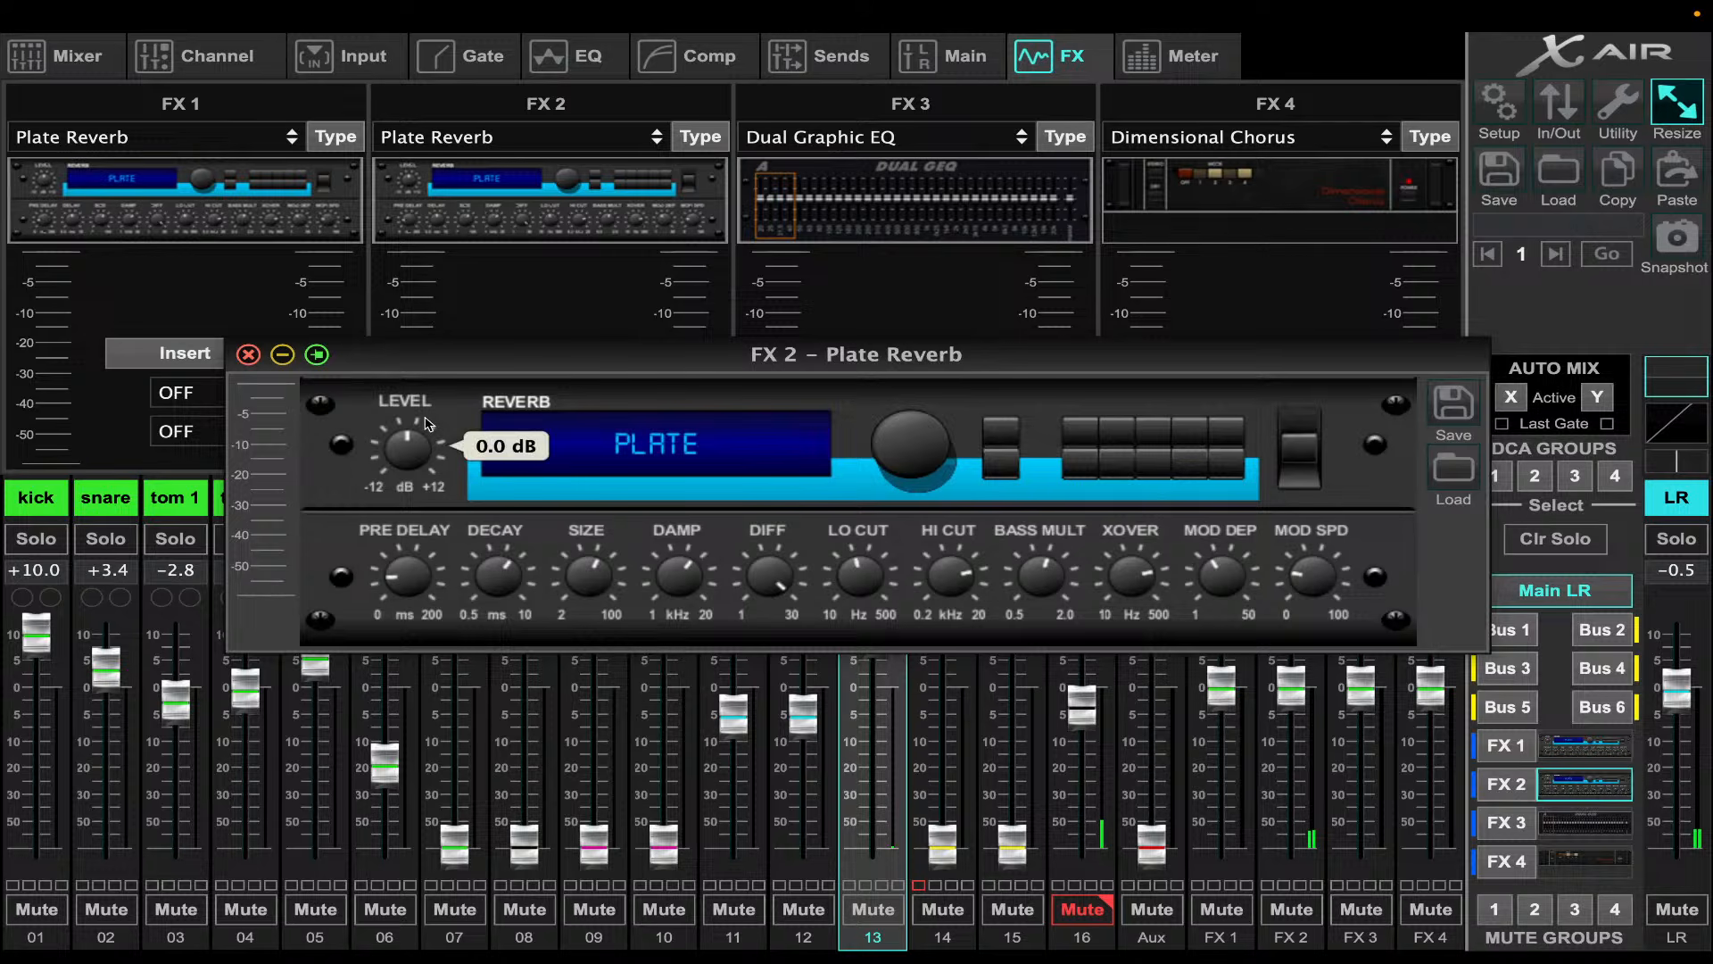
- Close the FX 2 Plate Reverb editor and lower the lead Vc noise gate threshold to -43.5 dB
click(249, 355)
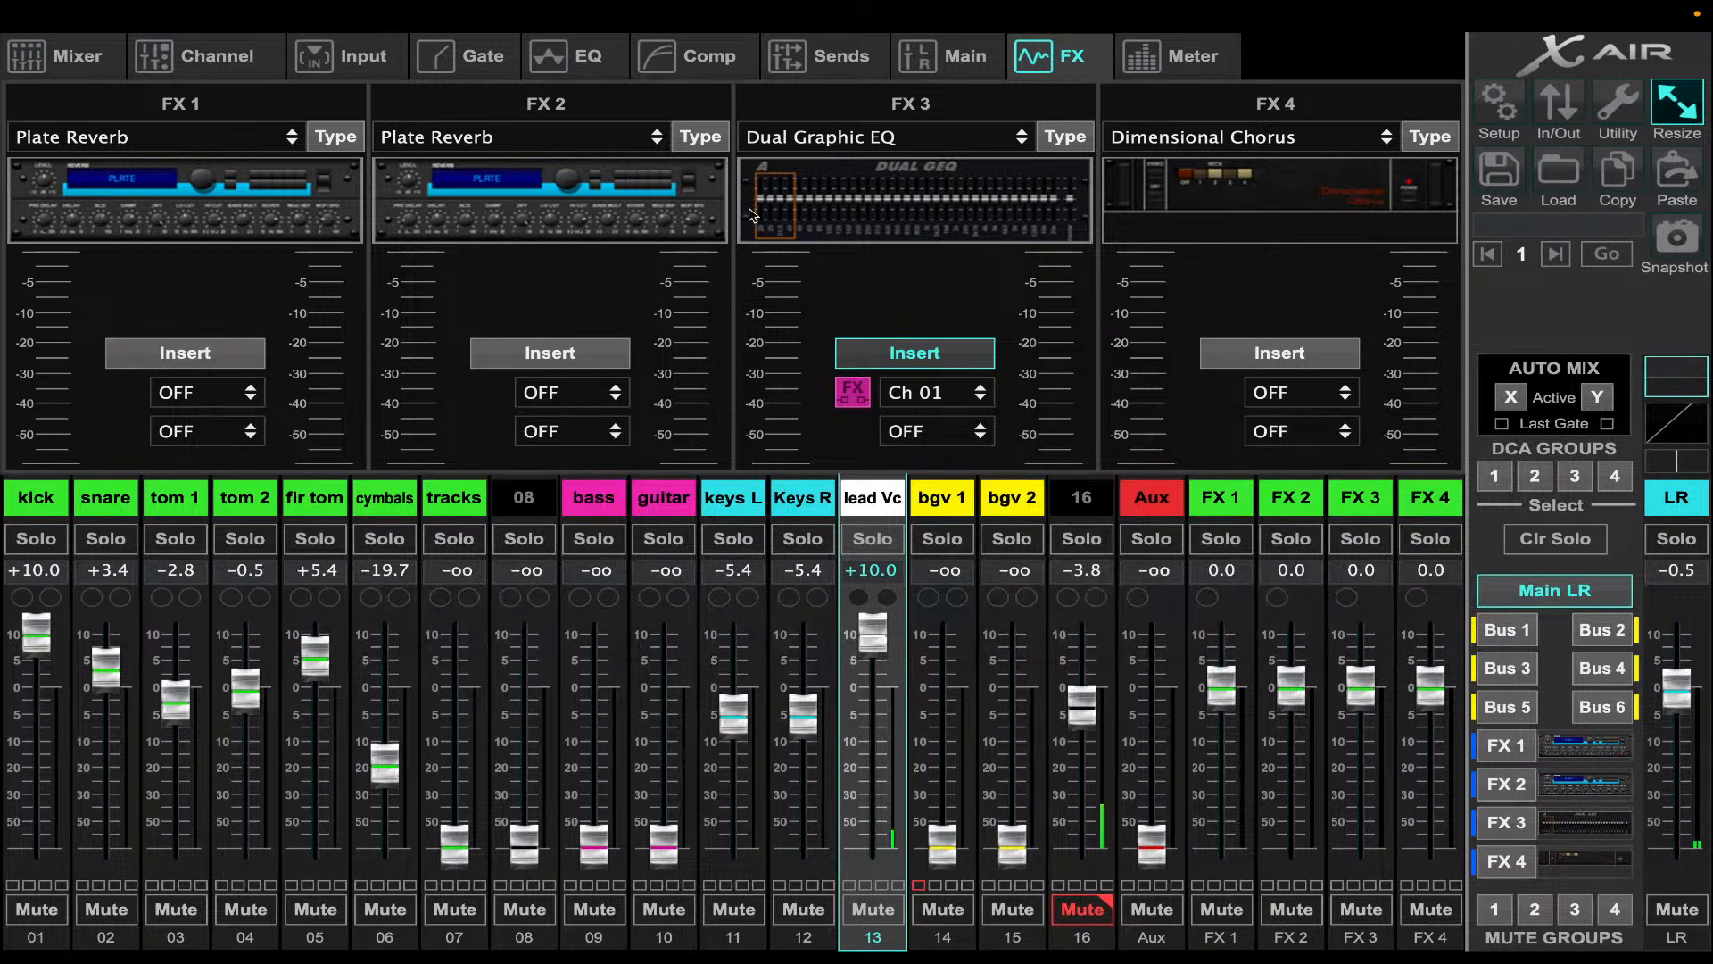
click(488, 56)
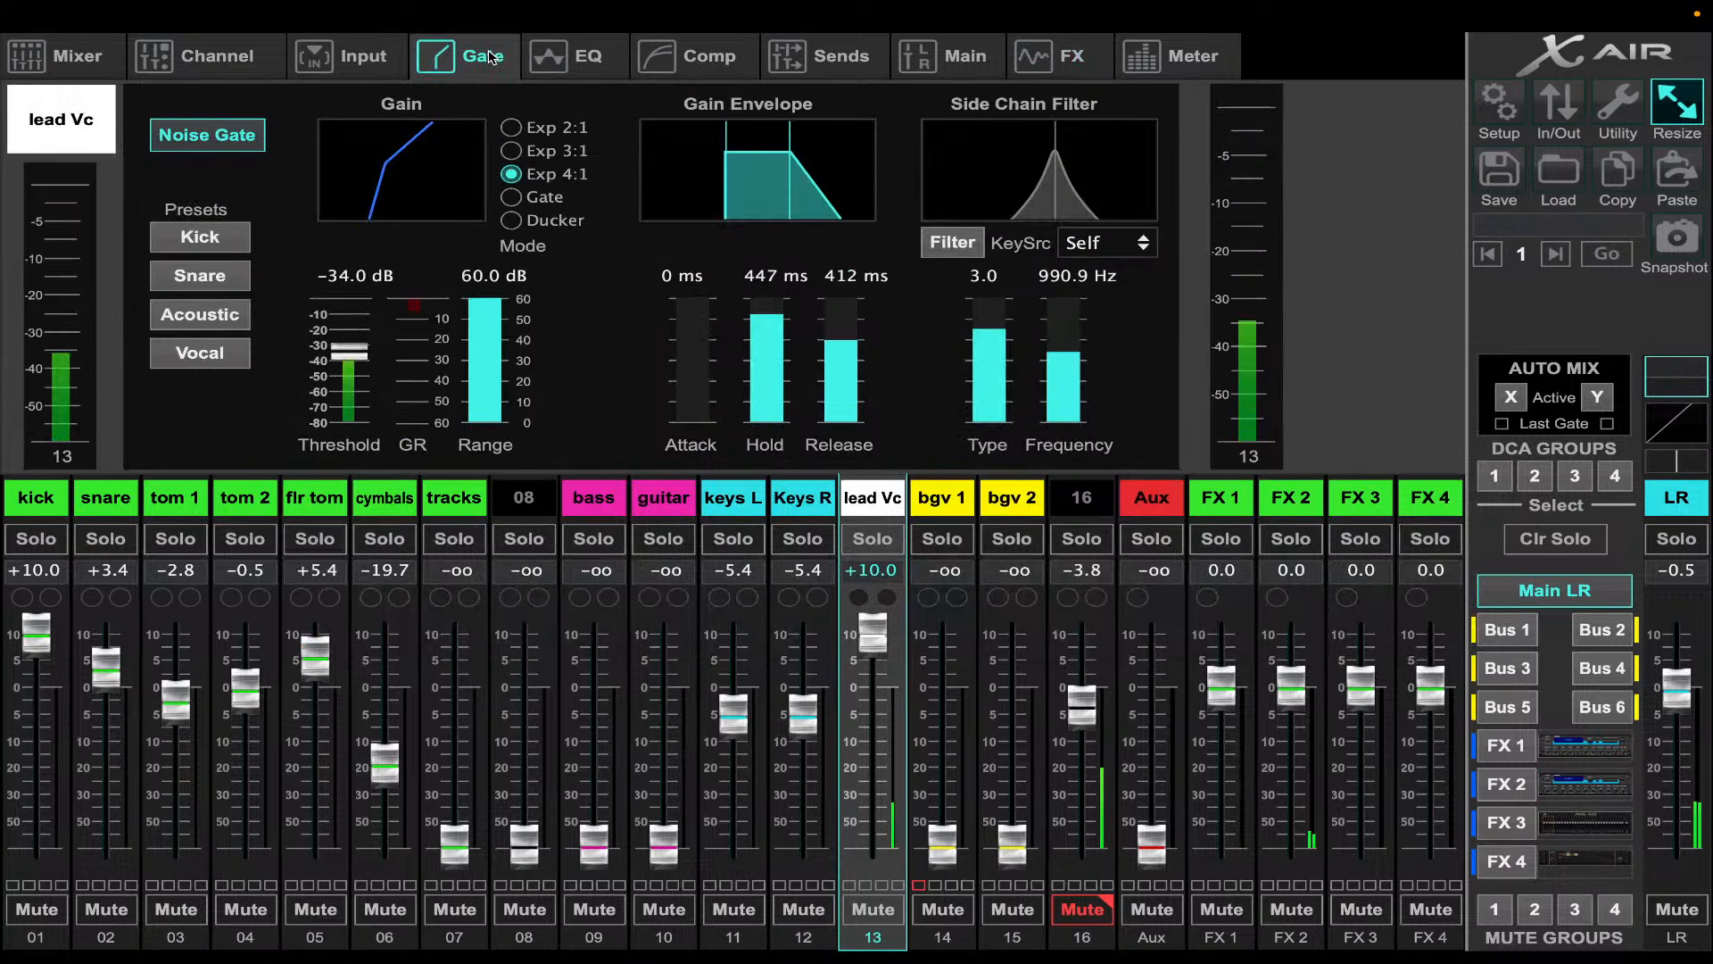
drag(367, 350, 366, 390)
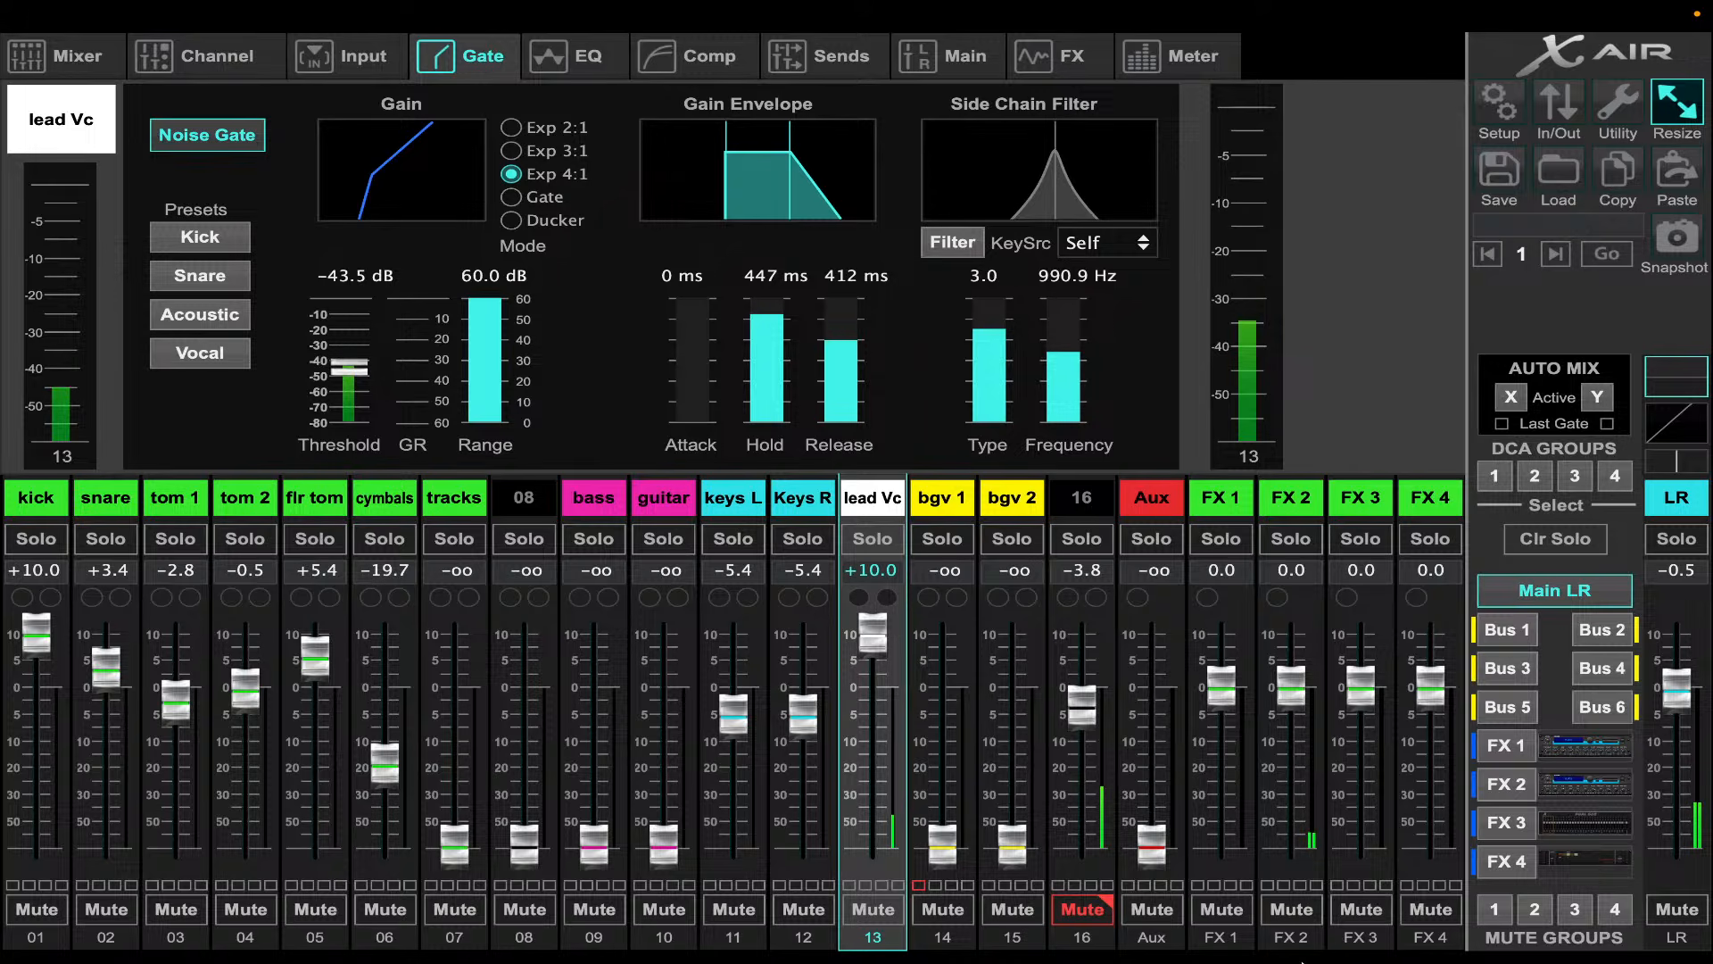
mouse_move(1274, 960)
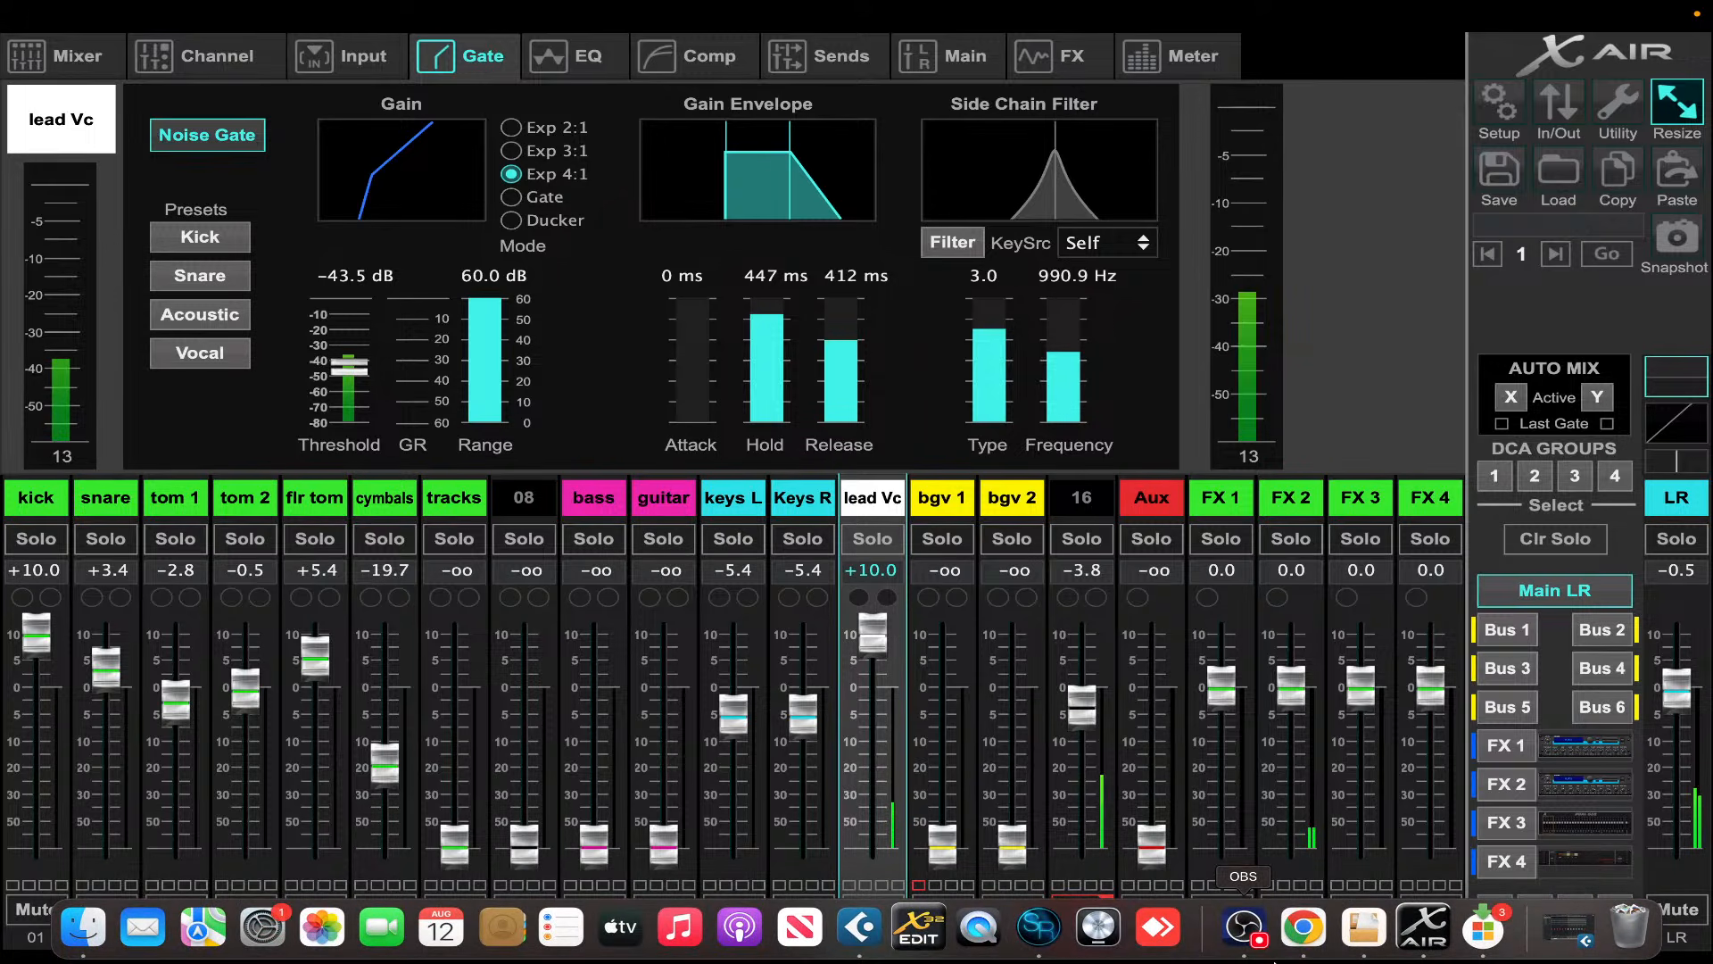
- Mute the FX 2 send master, switch off the lead Vc channel's noise gate, and return to the Main LR mix
click(1588, 787)
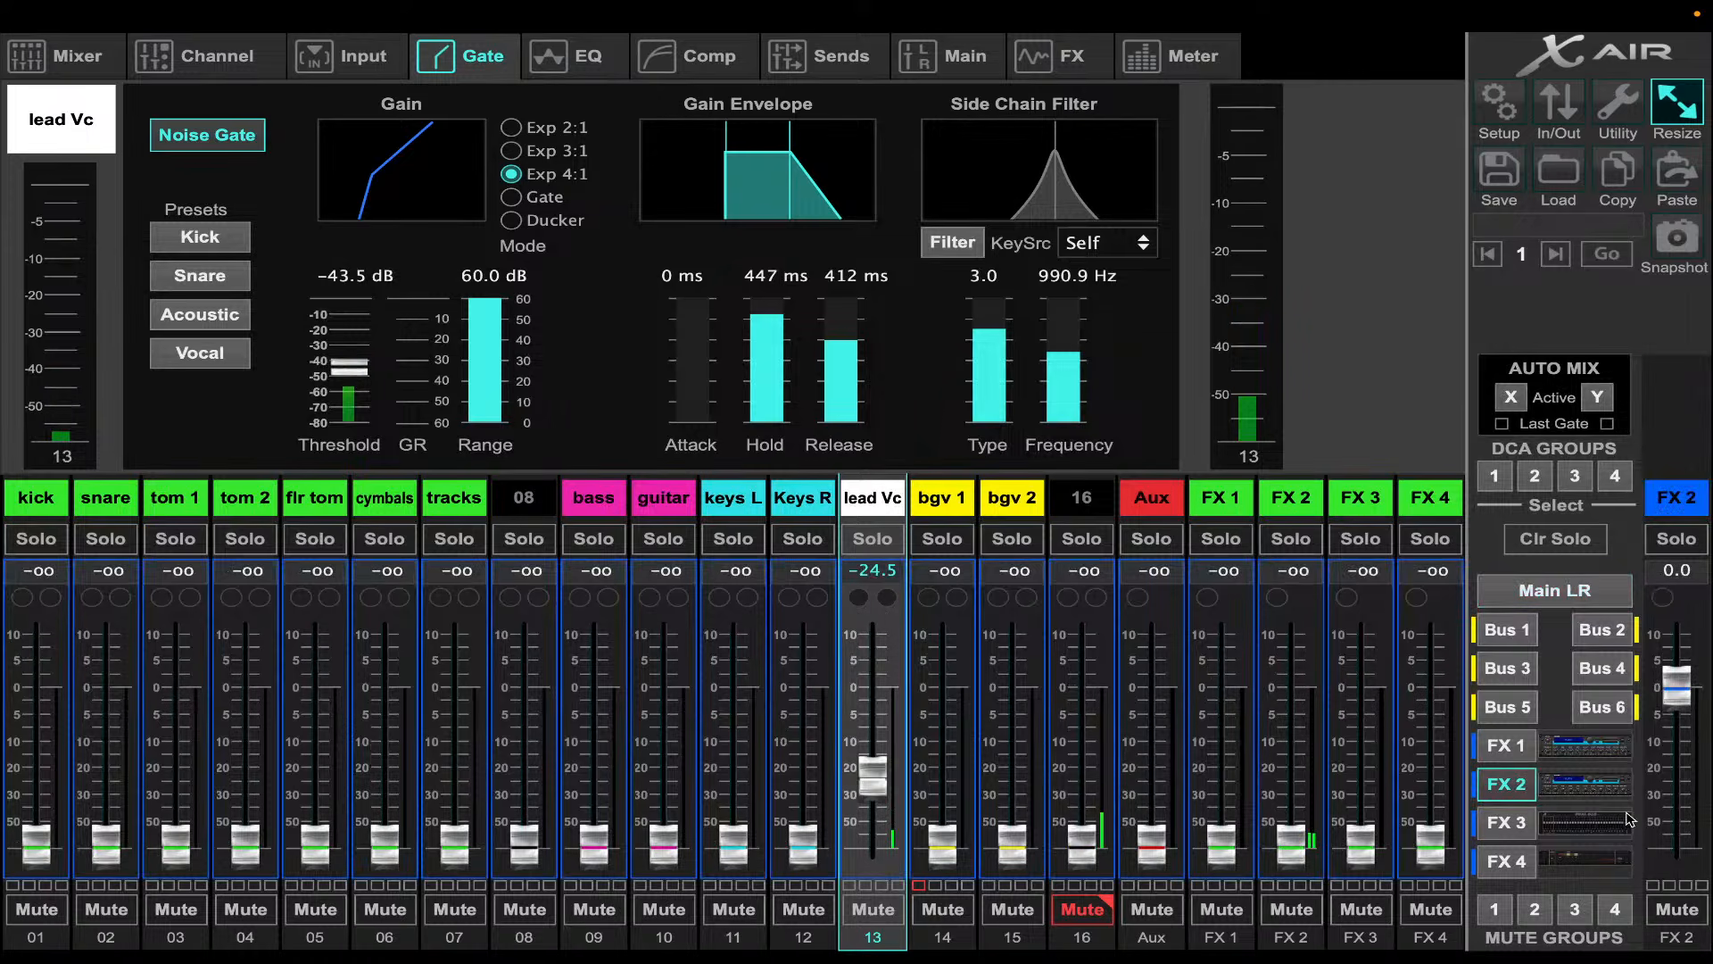
click(1677, 909)
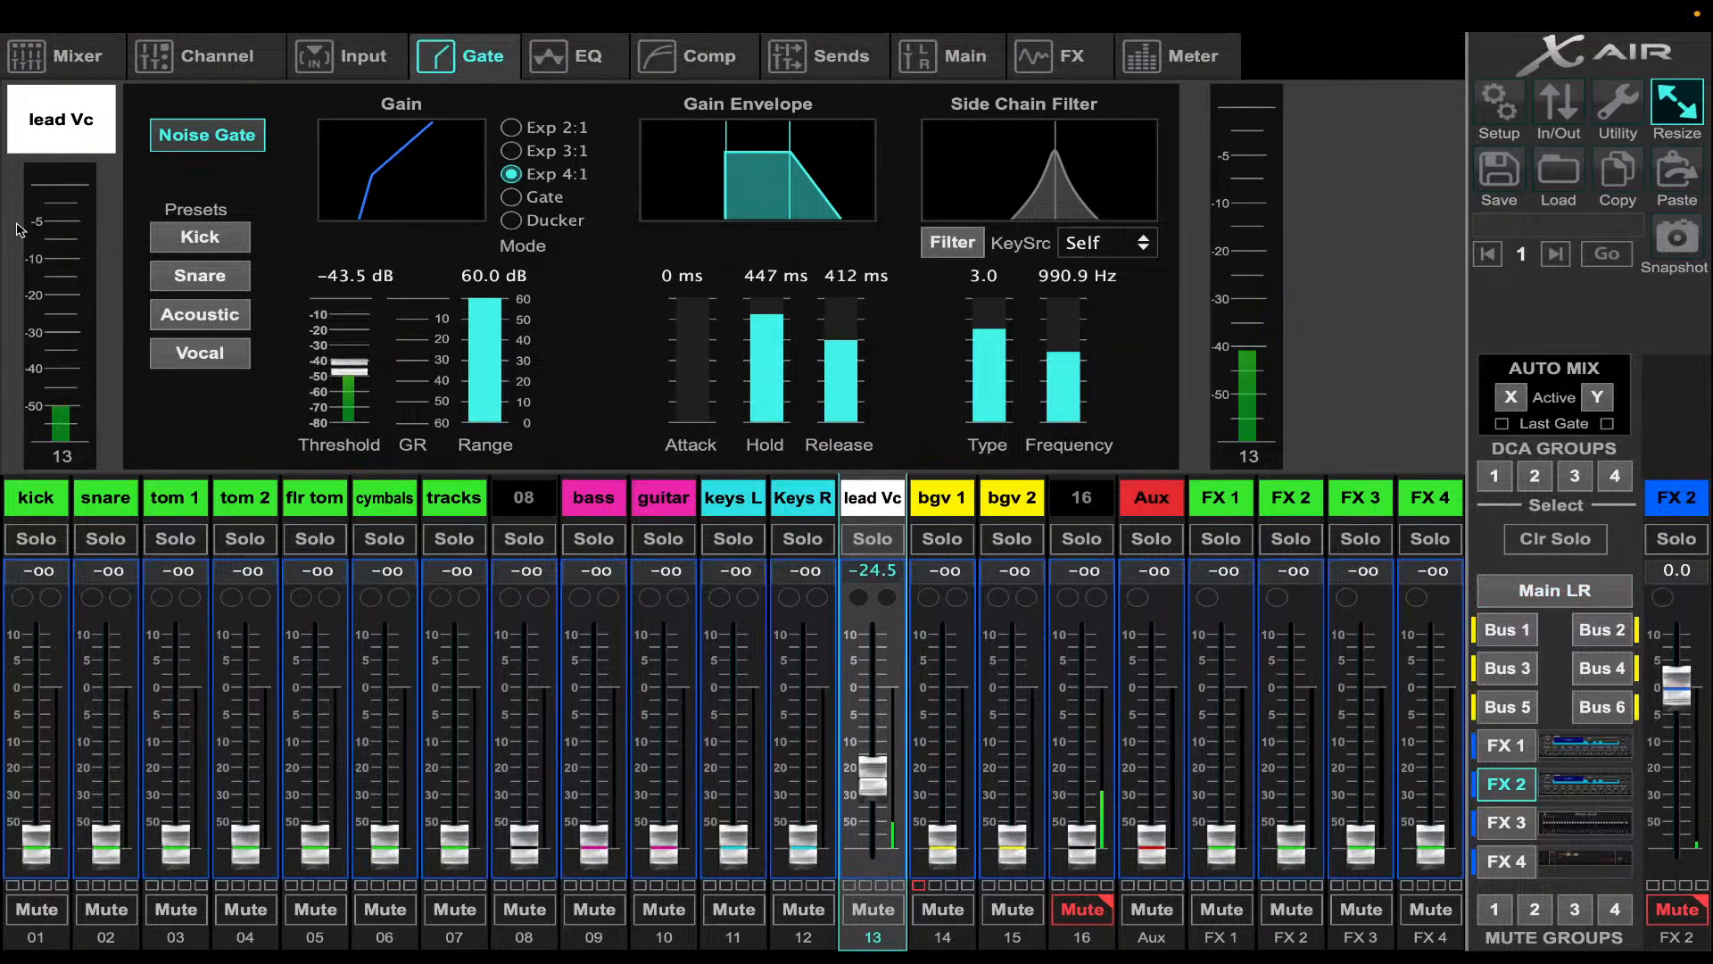
click(207, 134)
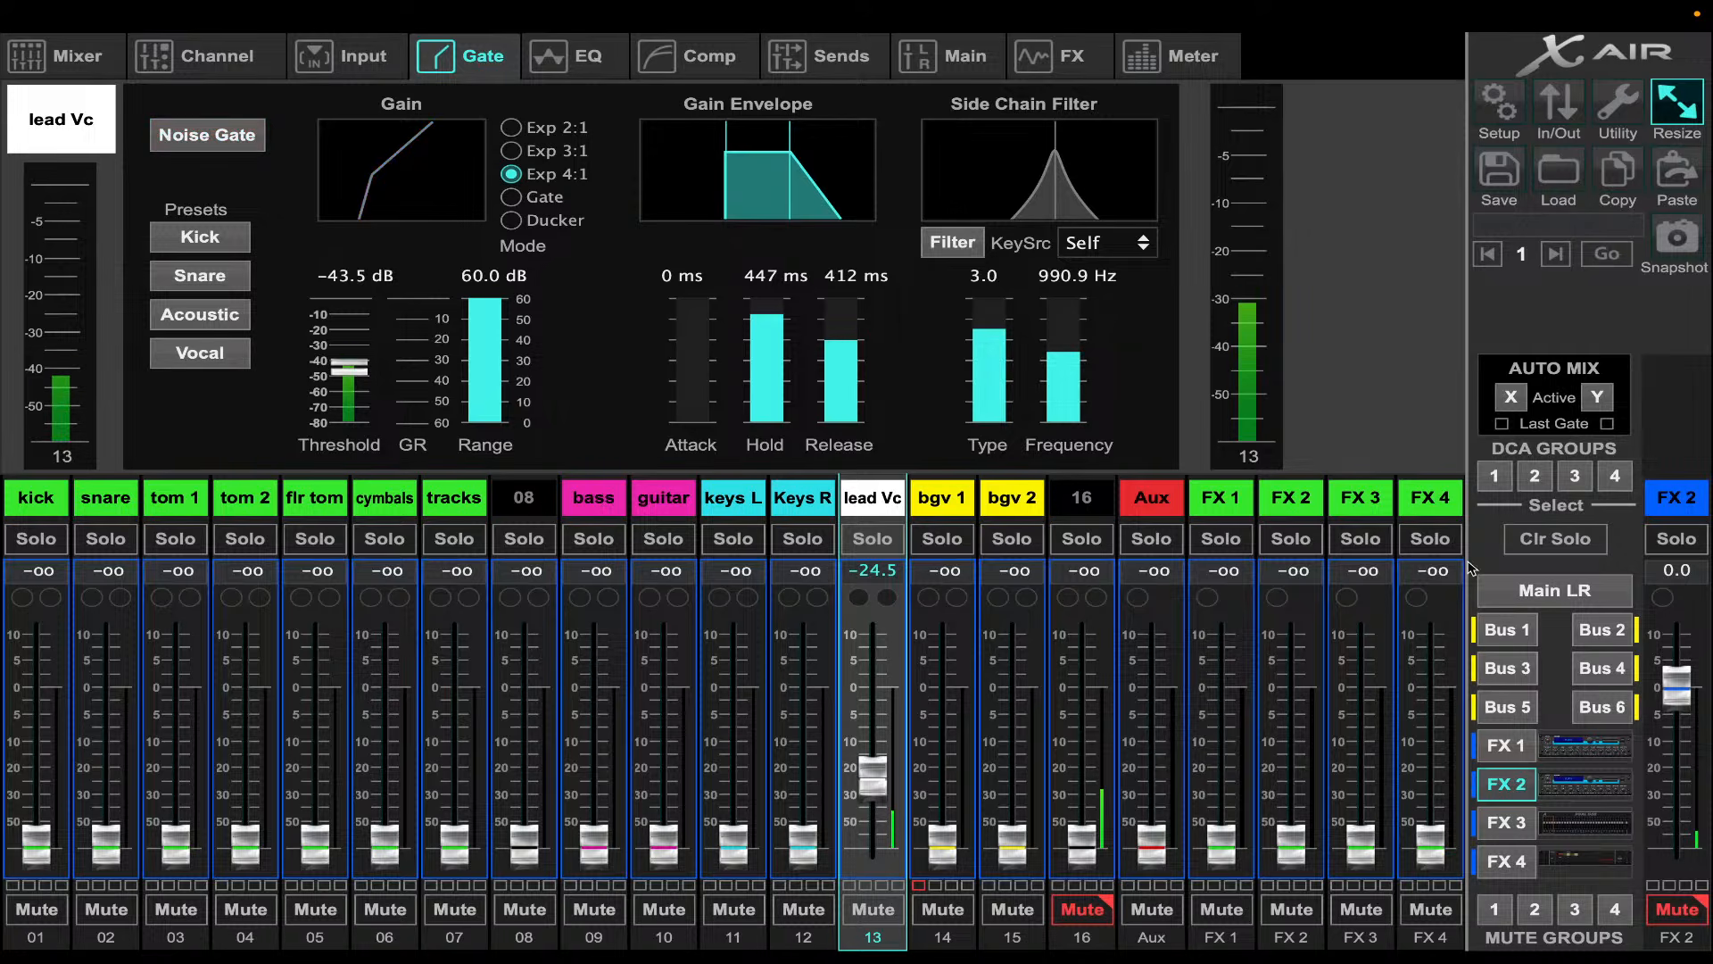
click(1505, 589)
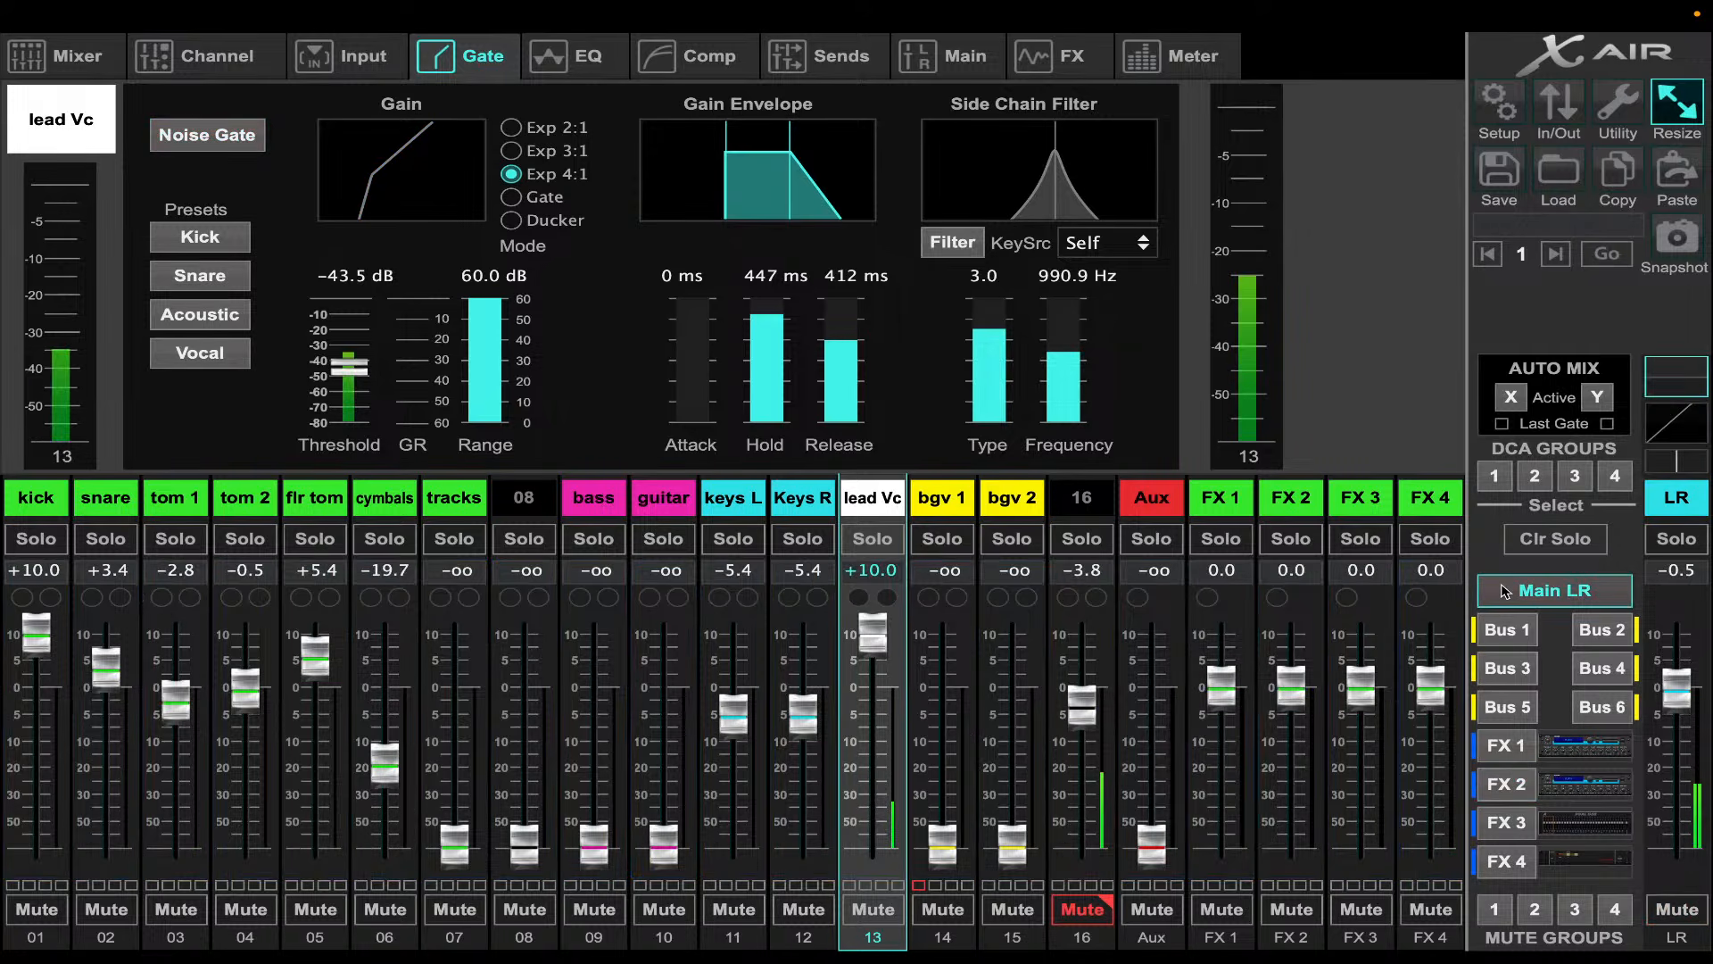
- Raise the lead Vc compressor's gain to 4.50 dB
click(687, 56)
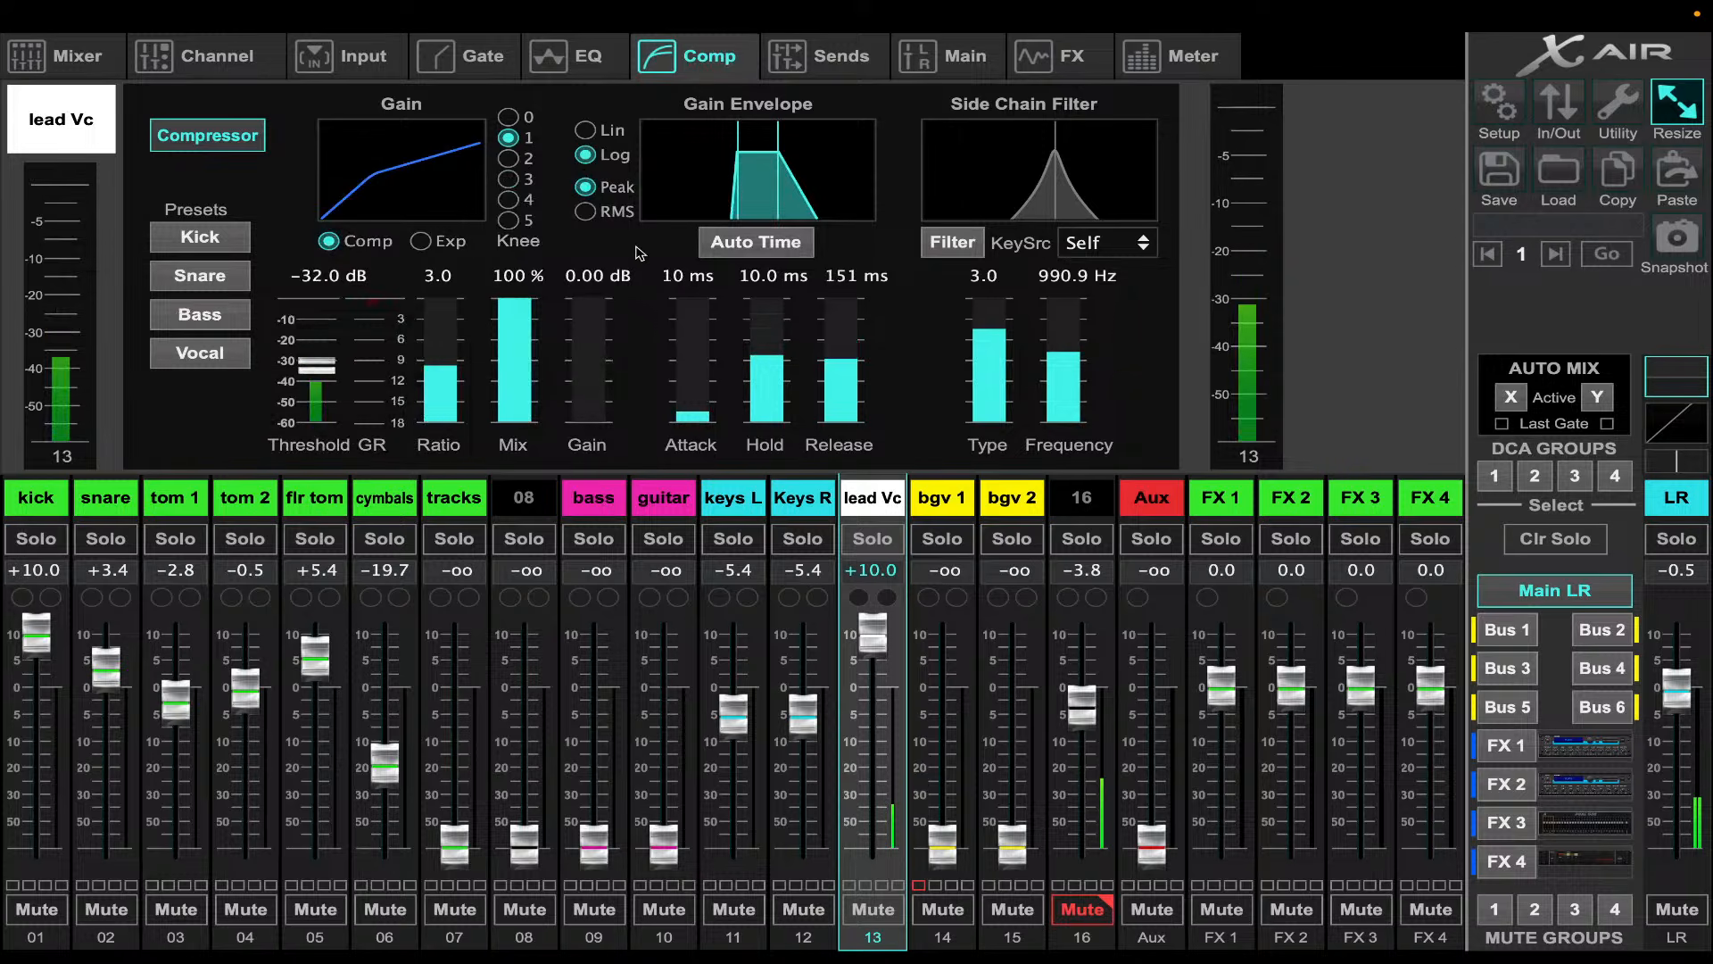
drag(606, 423, 624, 373)
- Switch to OBS Studio and hide the macOS Screen Capture 2 source in the cam1 scene
mouse_move(901, 951)
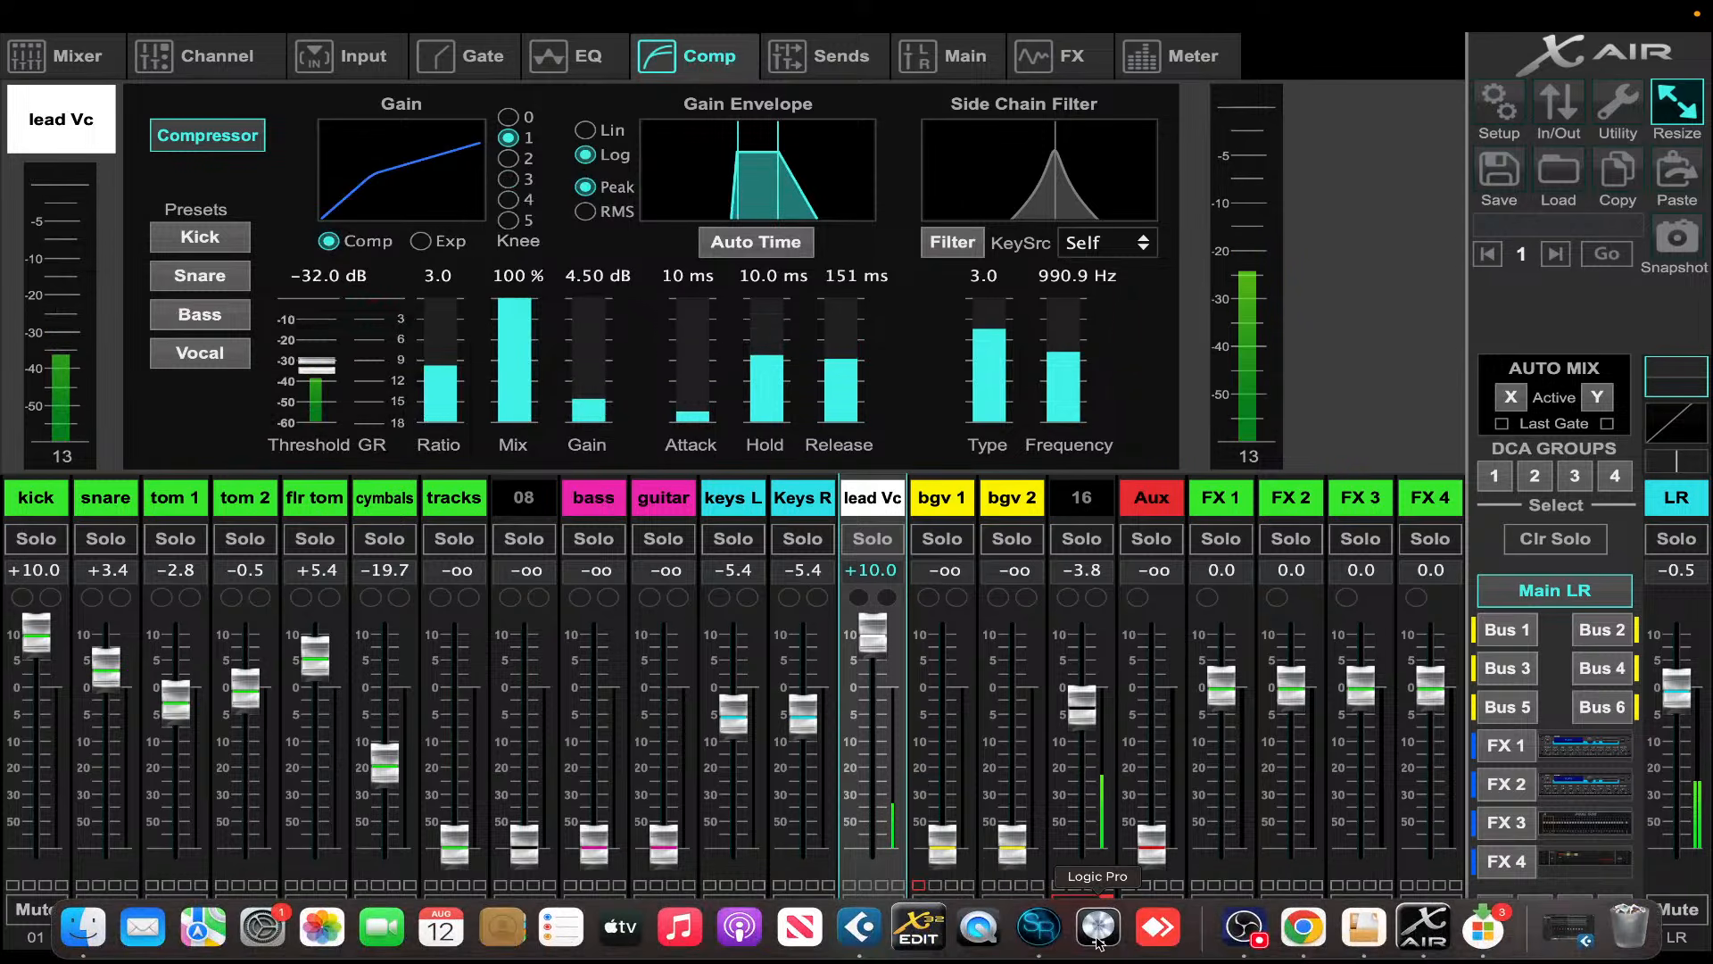
click(1247, 932)
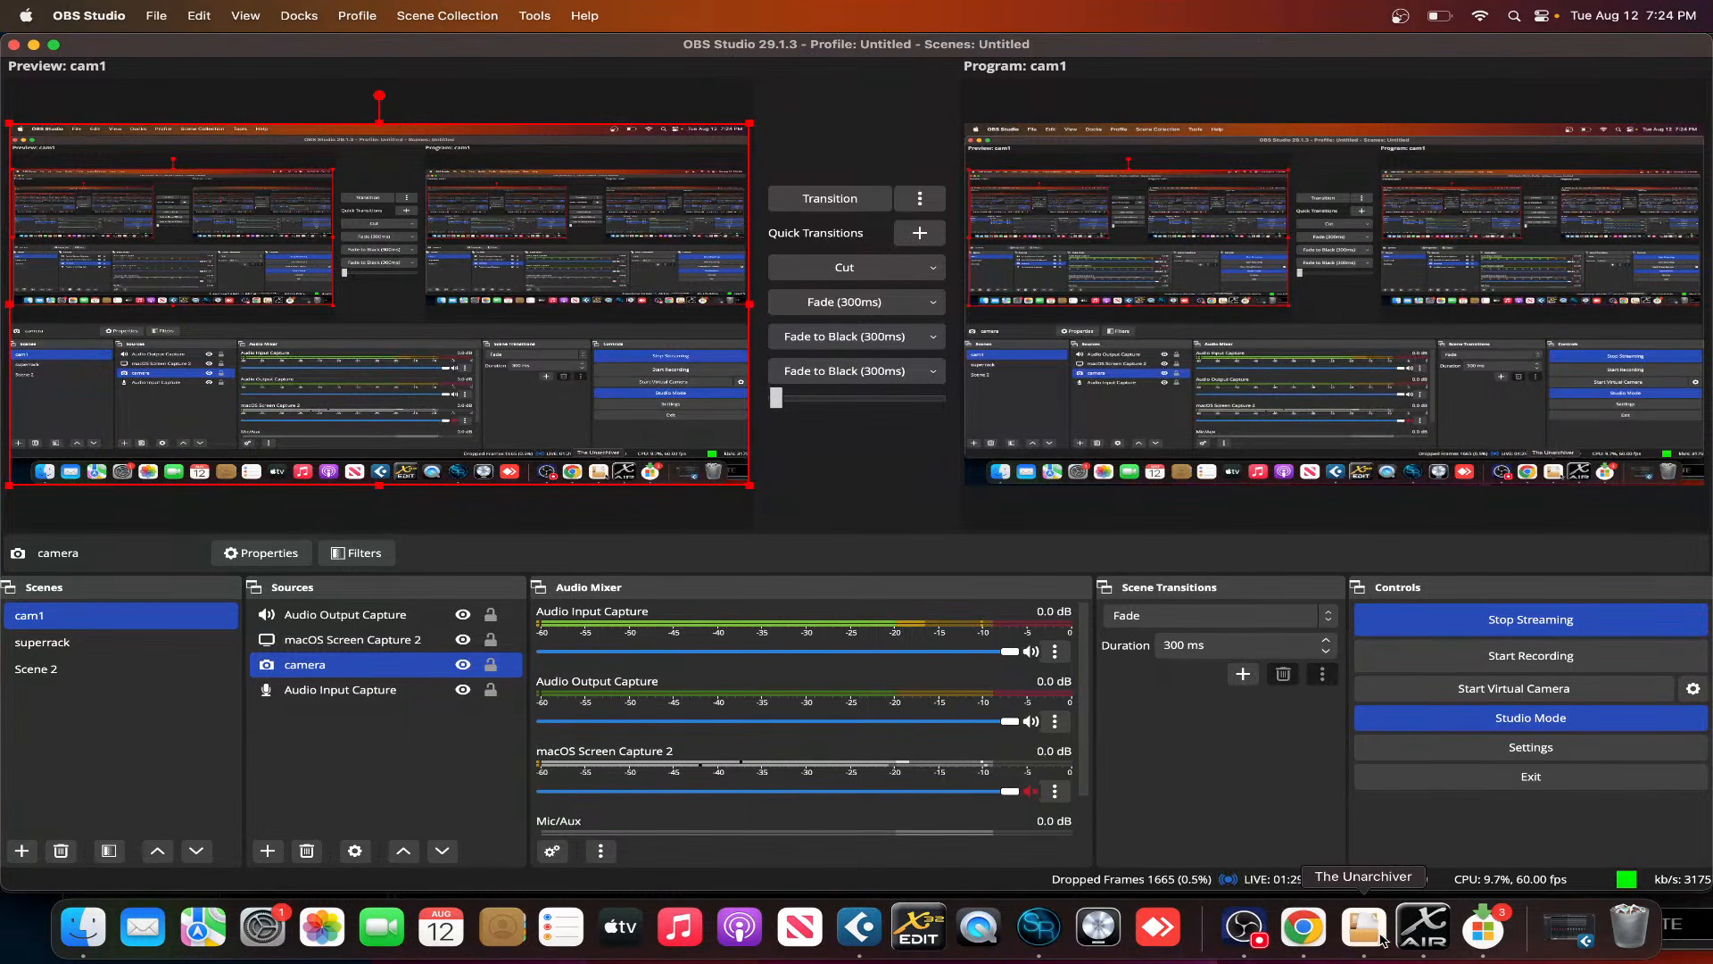
click(1367, 932)
click(1194, 843)
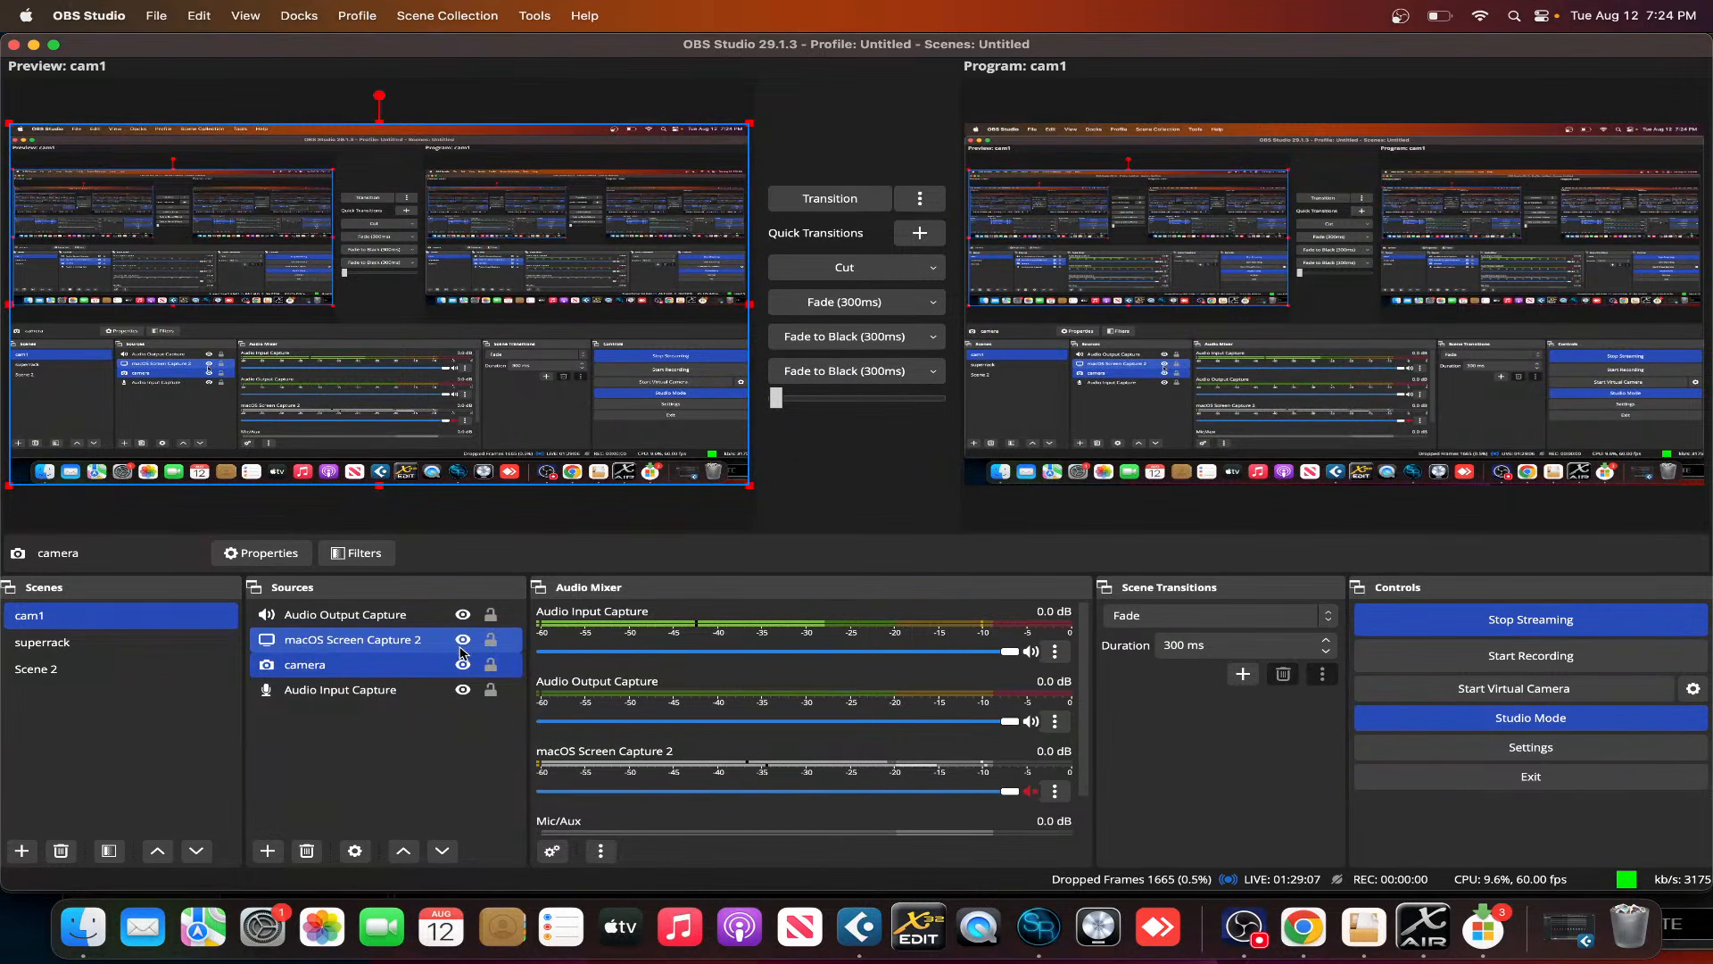
click(463, 648)
click(463, 640)
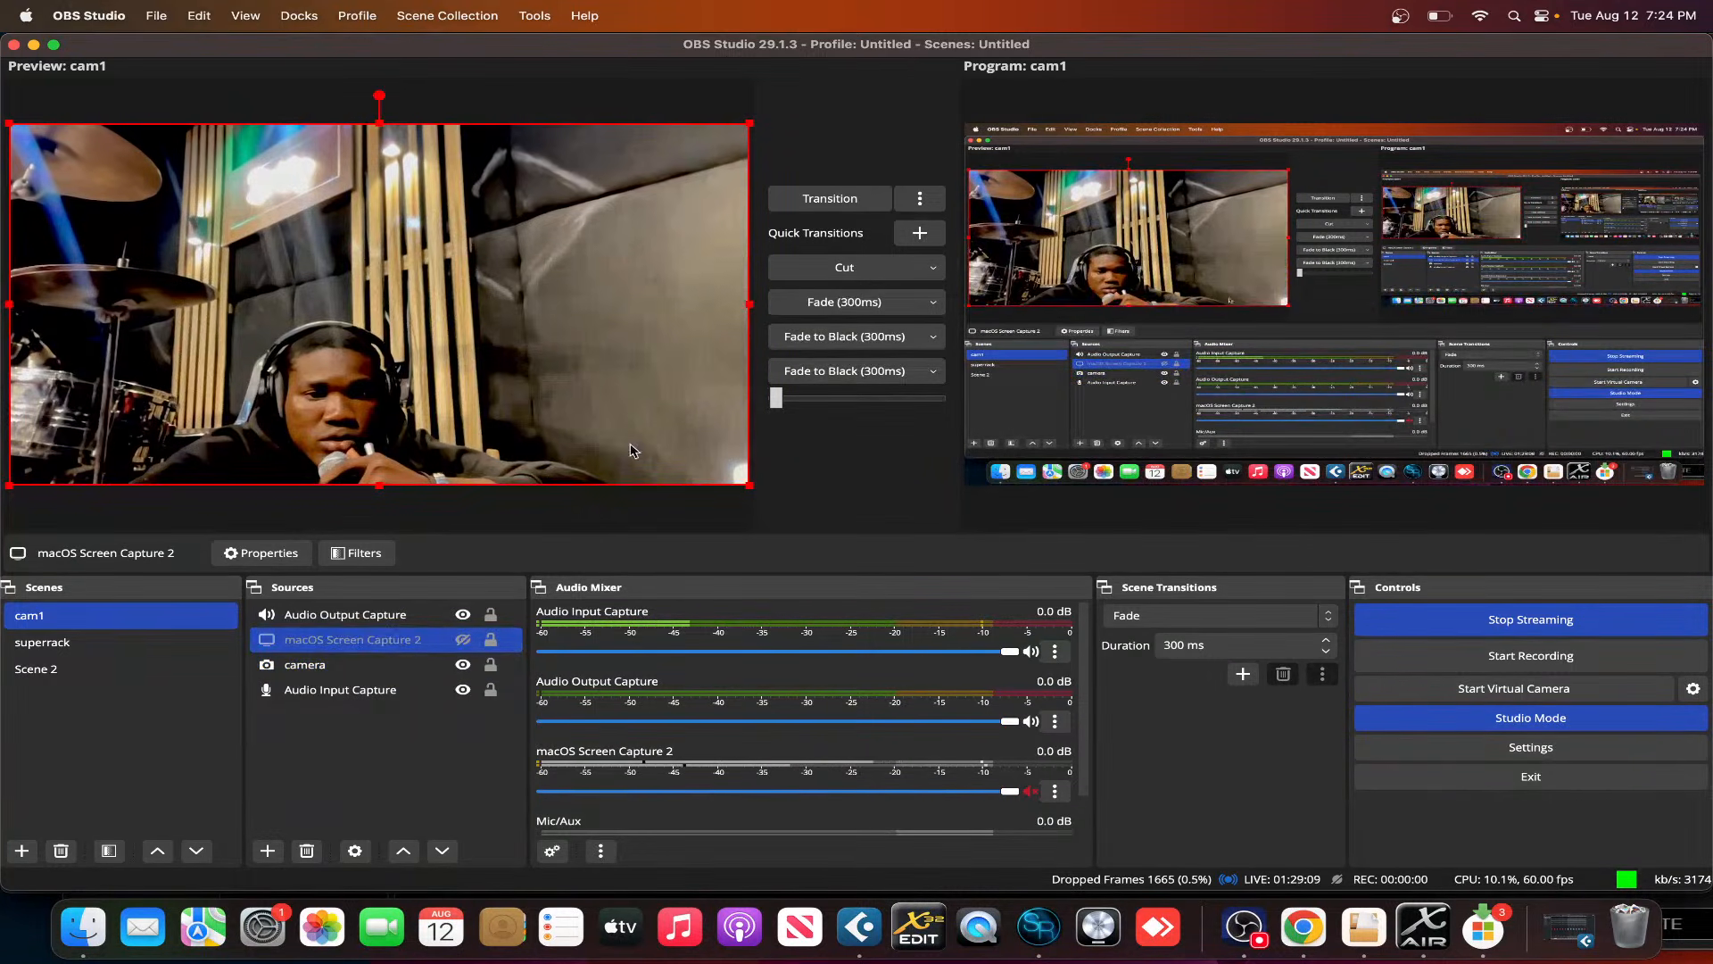